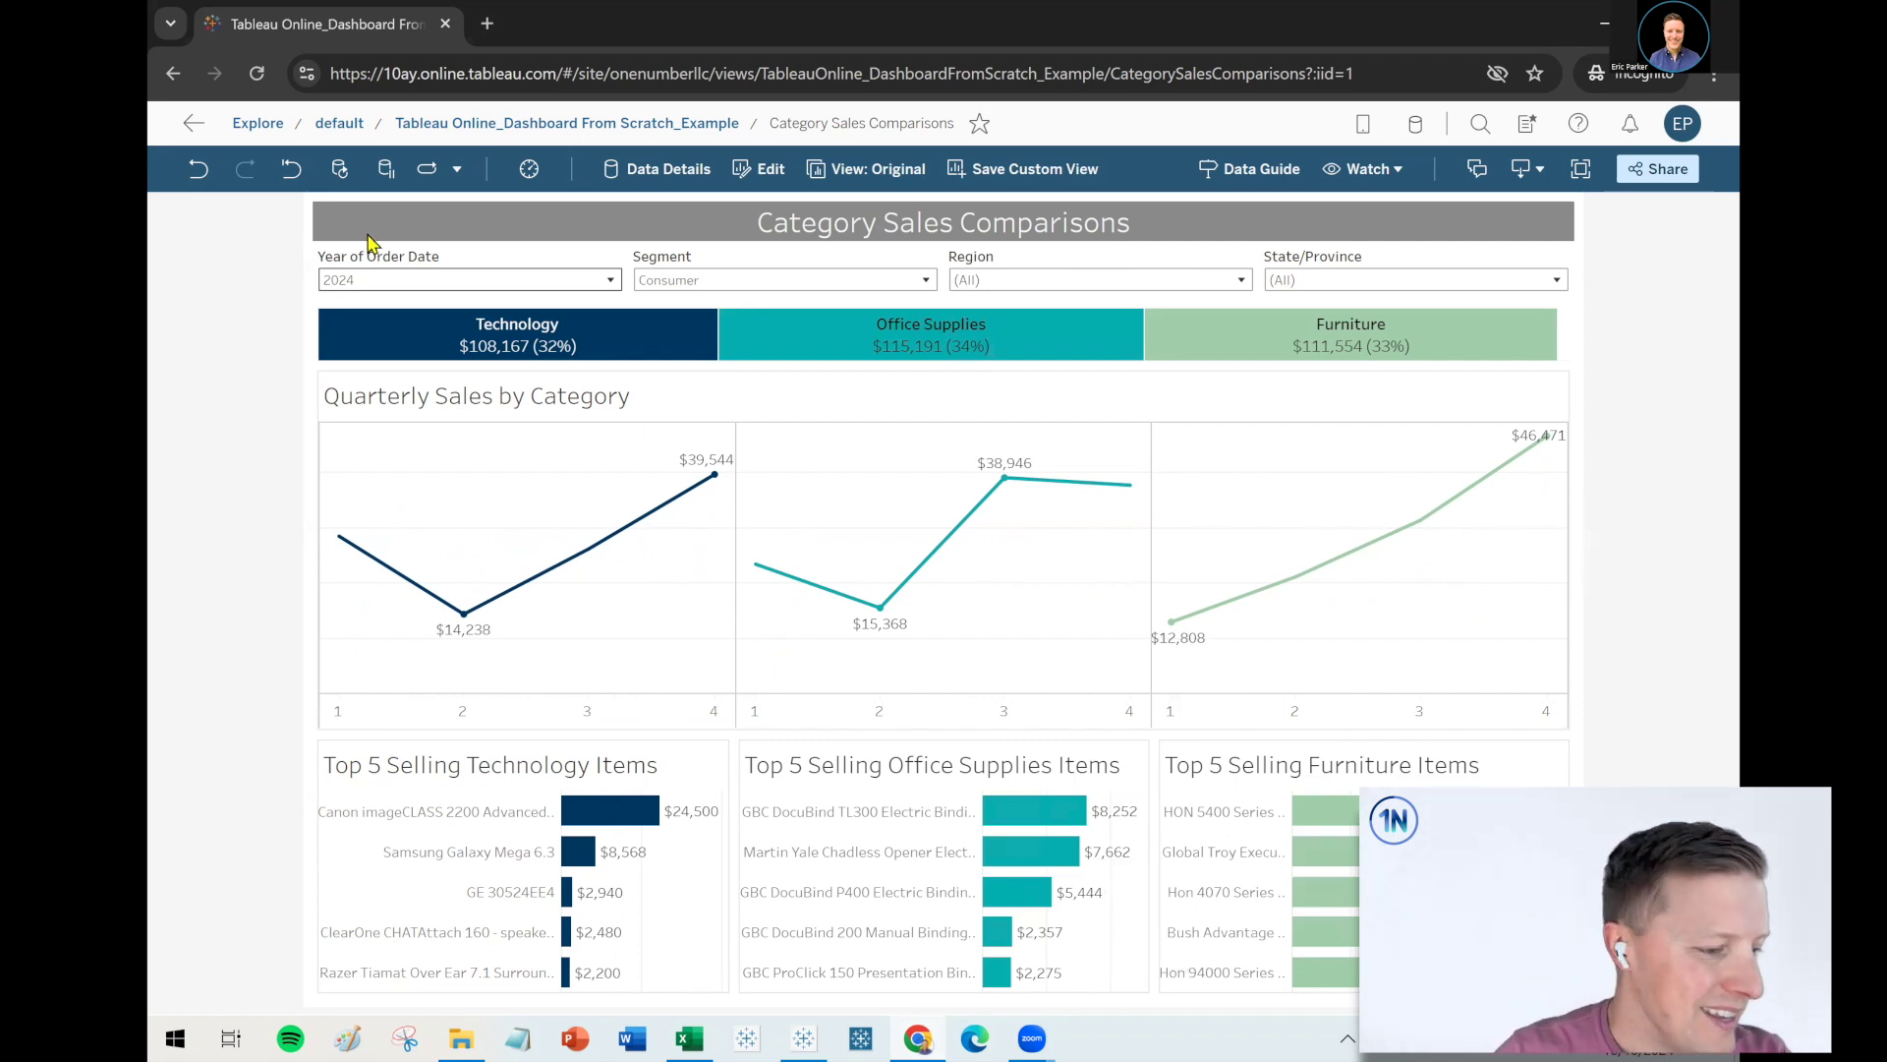
Set the Year of Order Date filter on the Category Sales Comparisons dashboard to (All)
{"action": "left_click", "coordinate": [595, 254]}
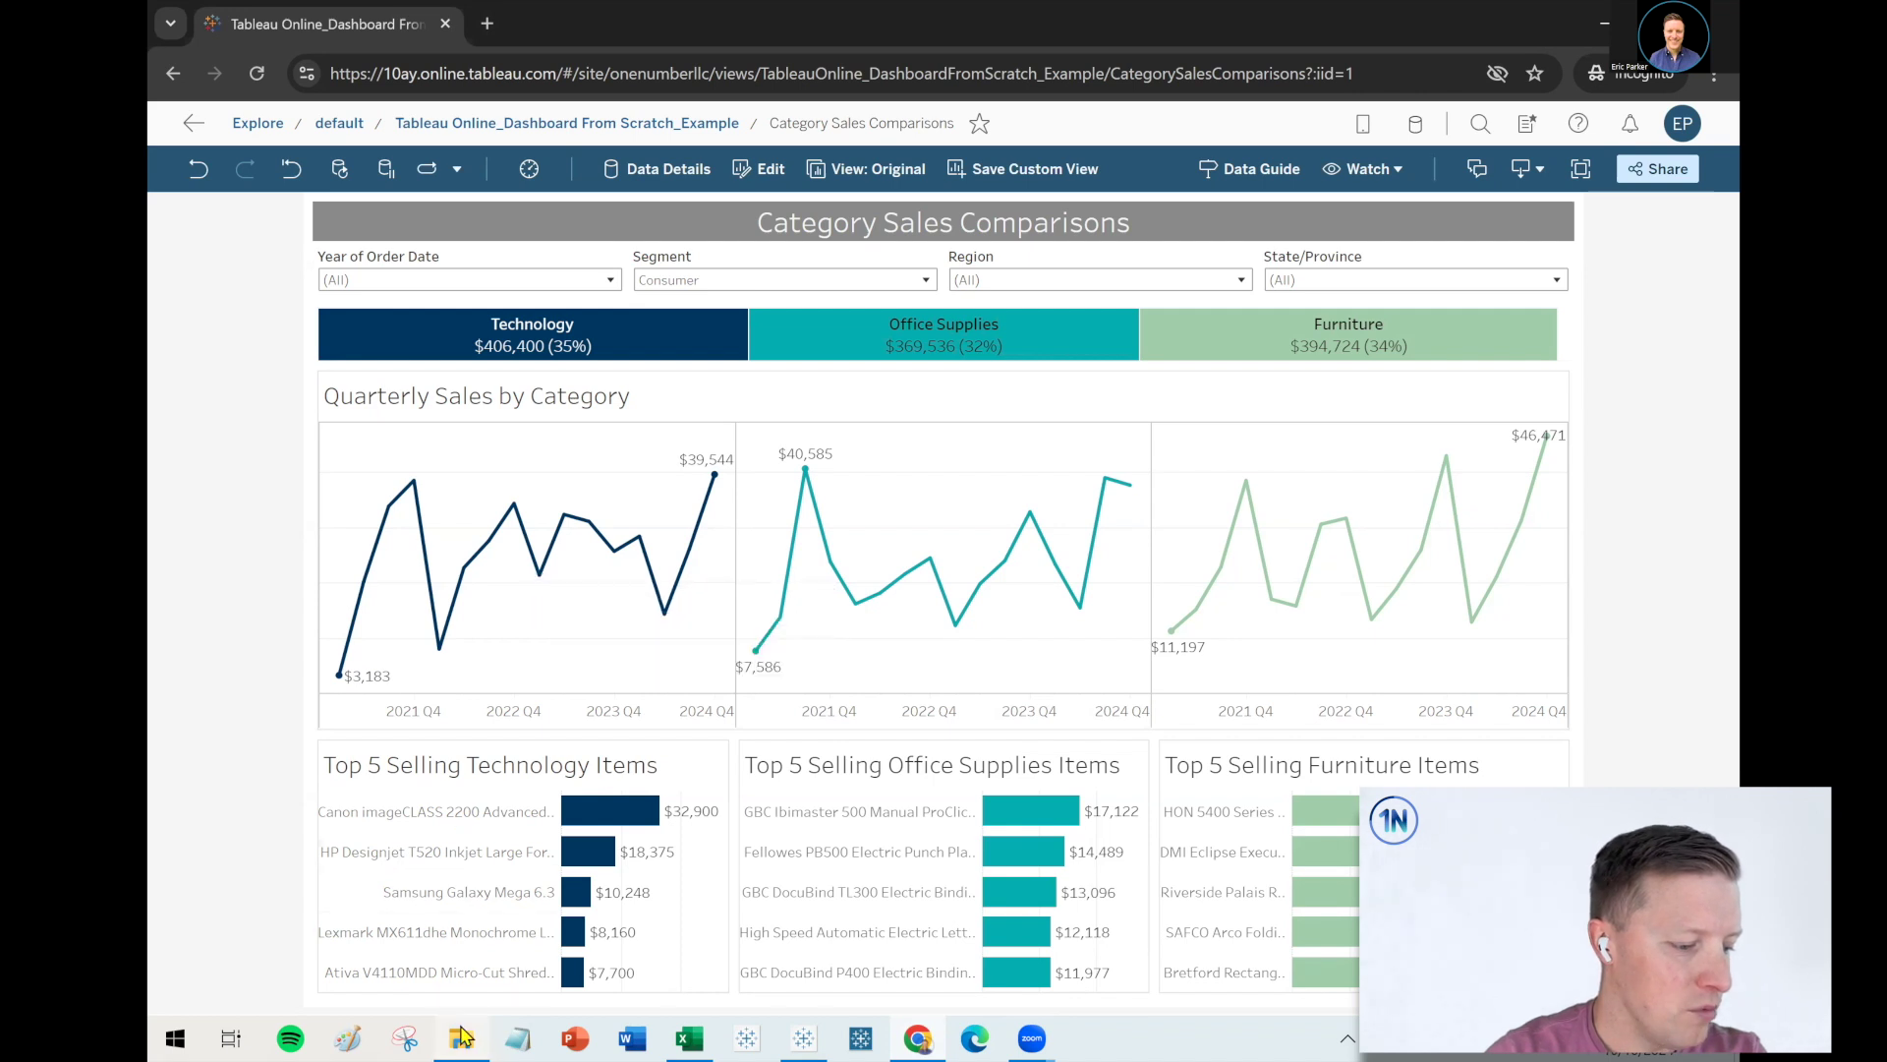
Locate the Sample - Superstore Excel file in File Explorer, then switch to Excel and examine the columns of its Orders sheet
{"action": "mouse_move", "coordinate": [462, 1035]}
{"action": "left_click", "coordinate": [462, 944]}
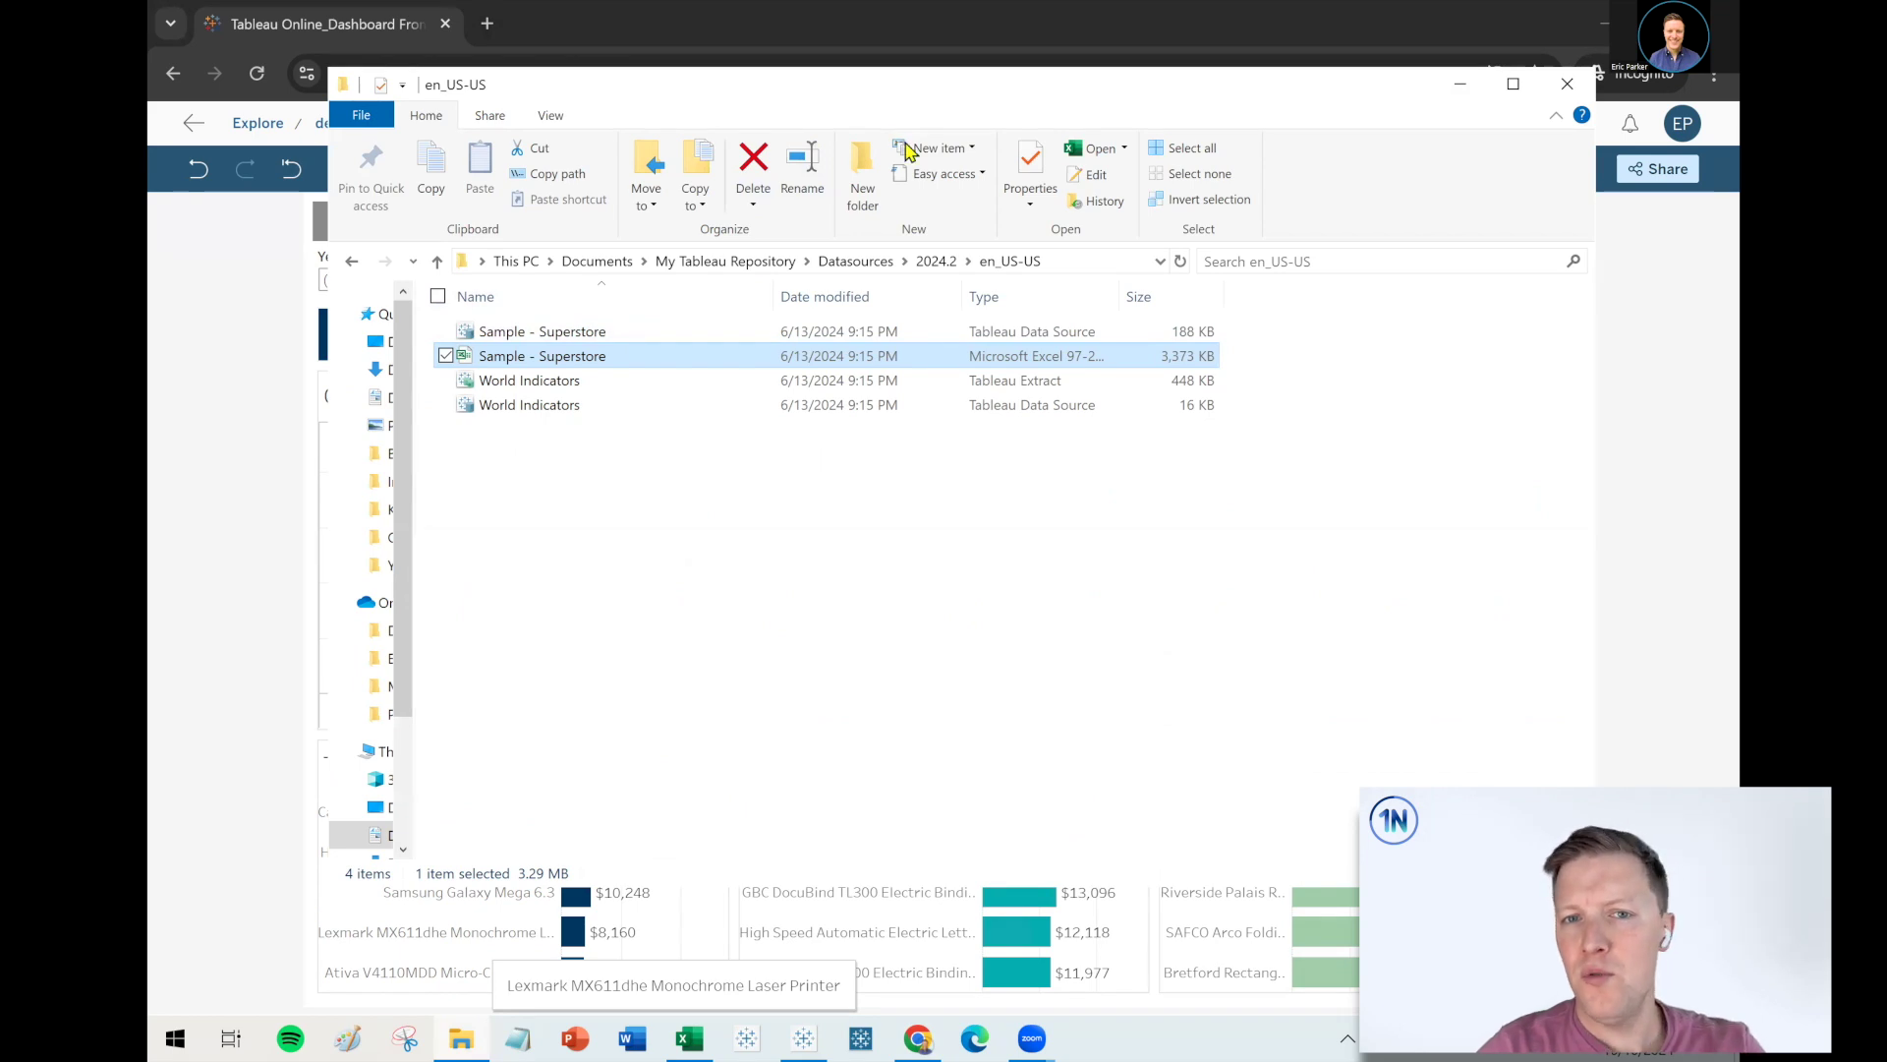
{"action": "left_click_drag", "start_coordinate": [853, 101], "coordinate": [911, 150]}
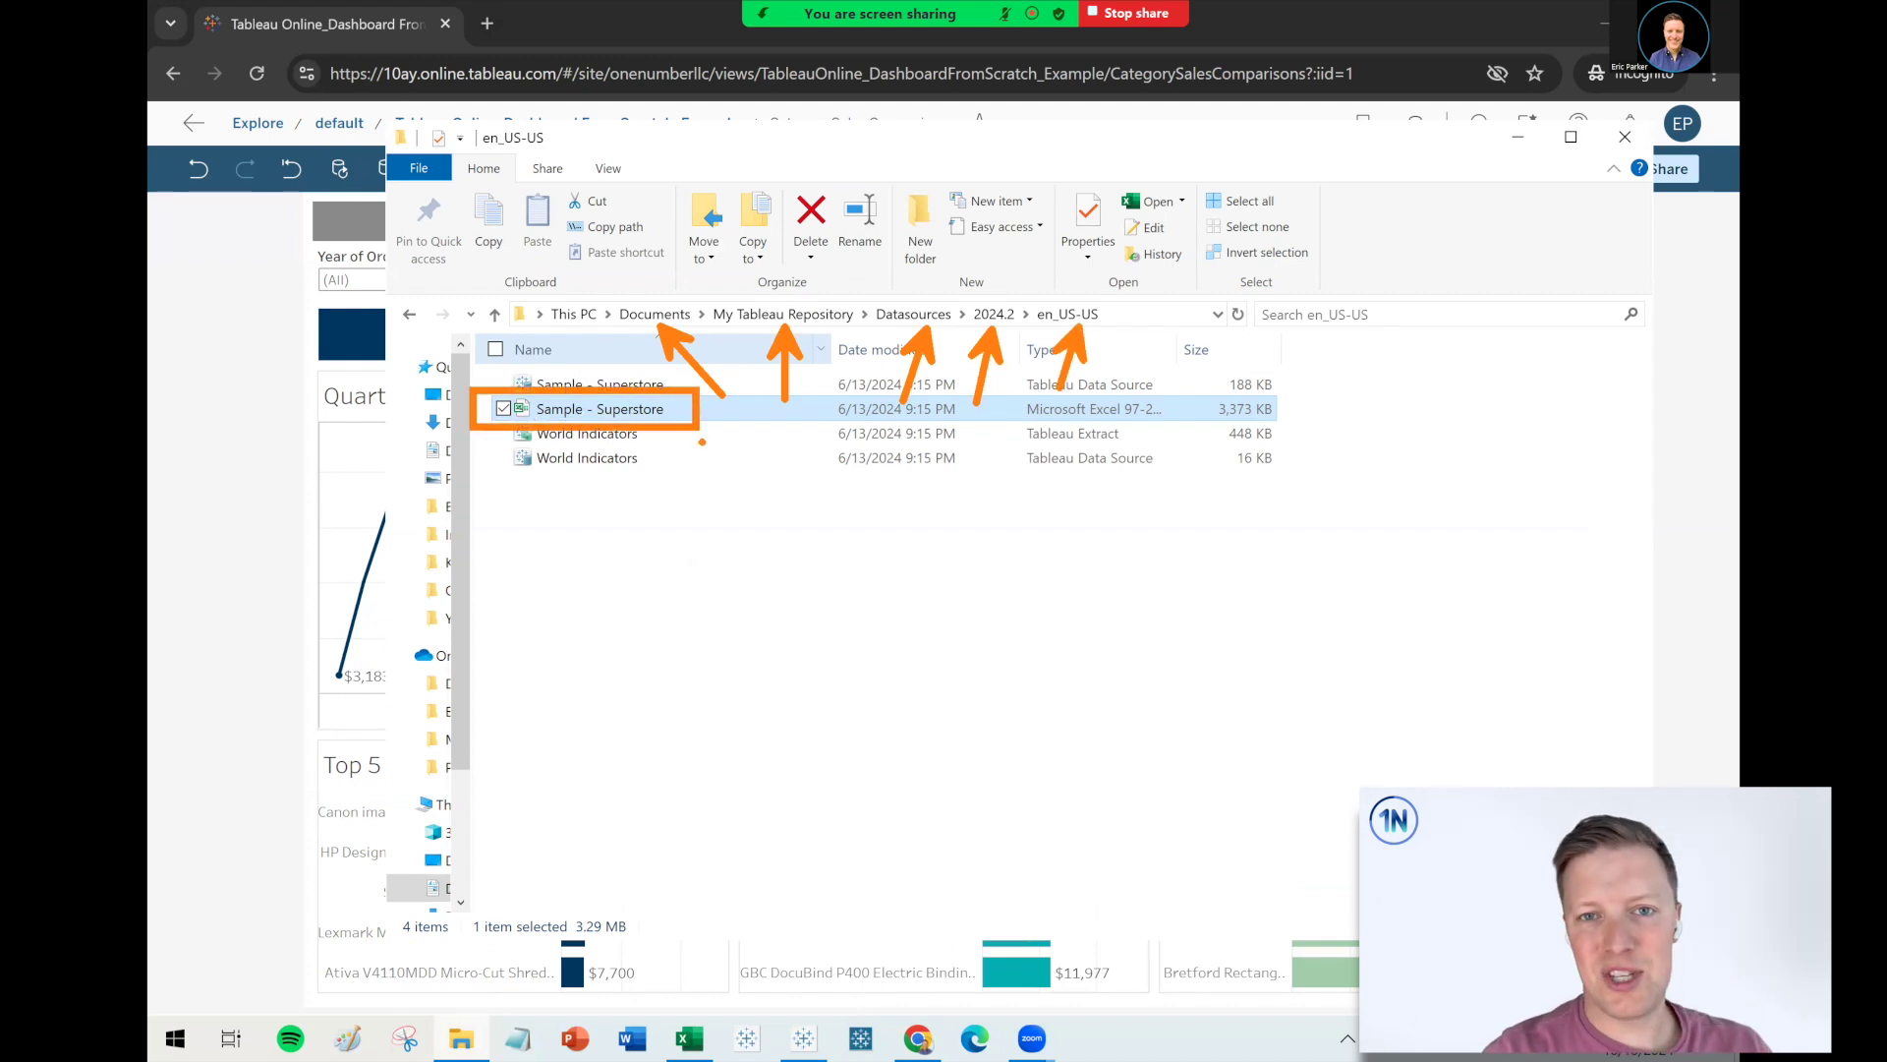
{"action": "left_click", "coordinate": [690, 1038]}
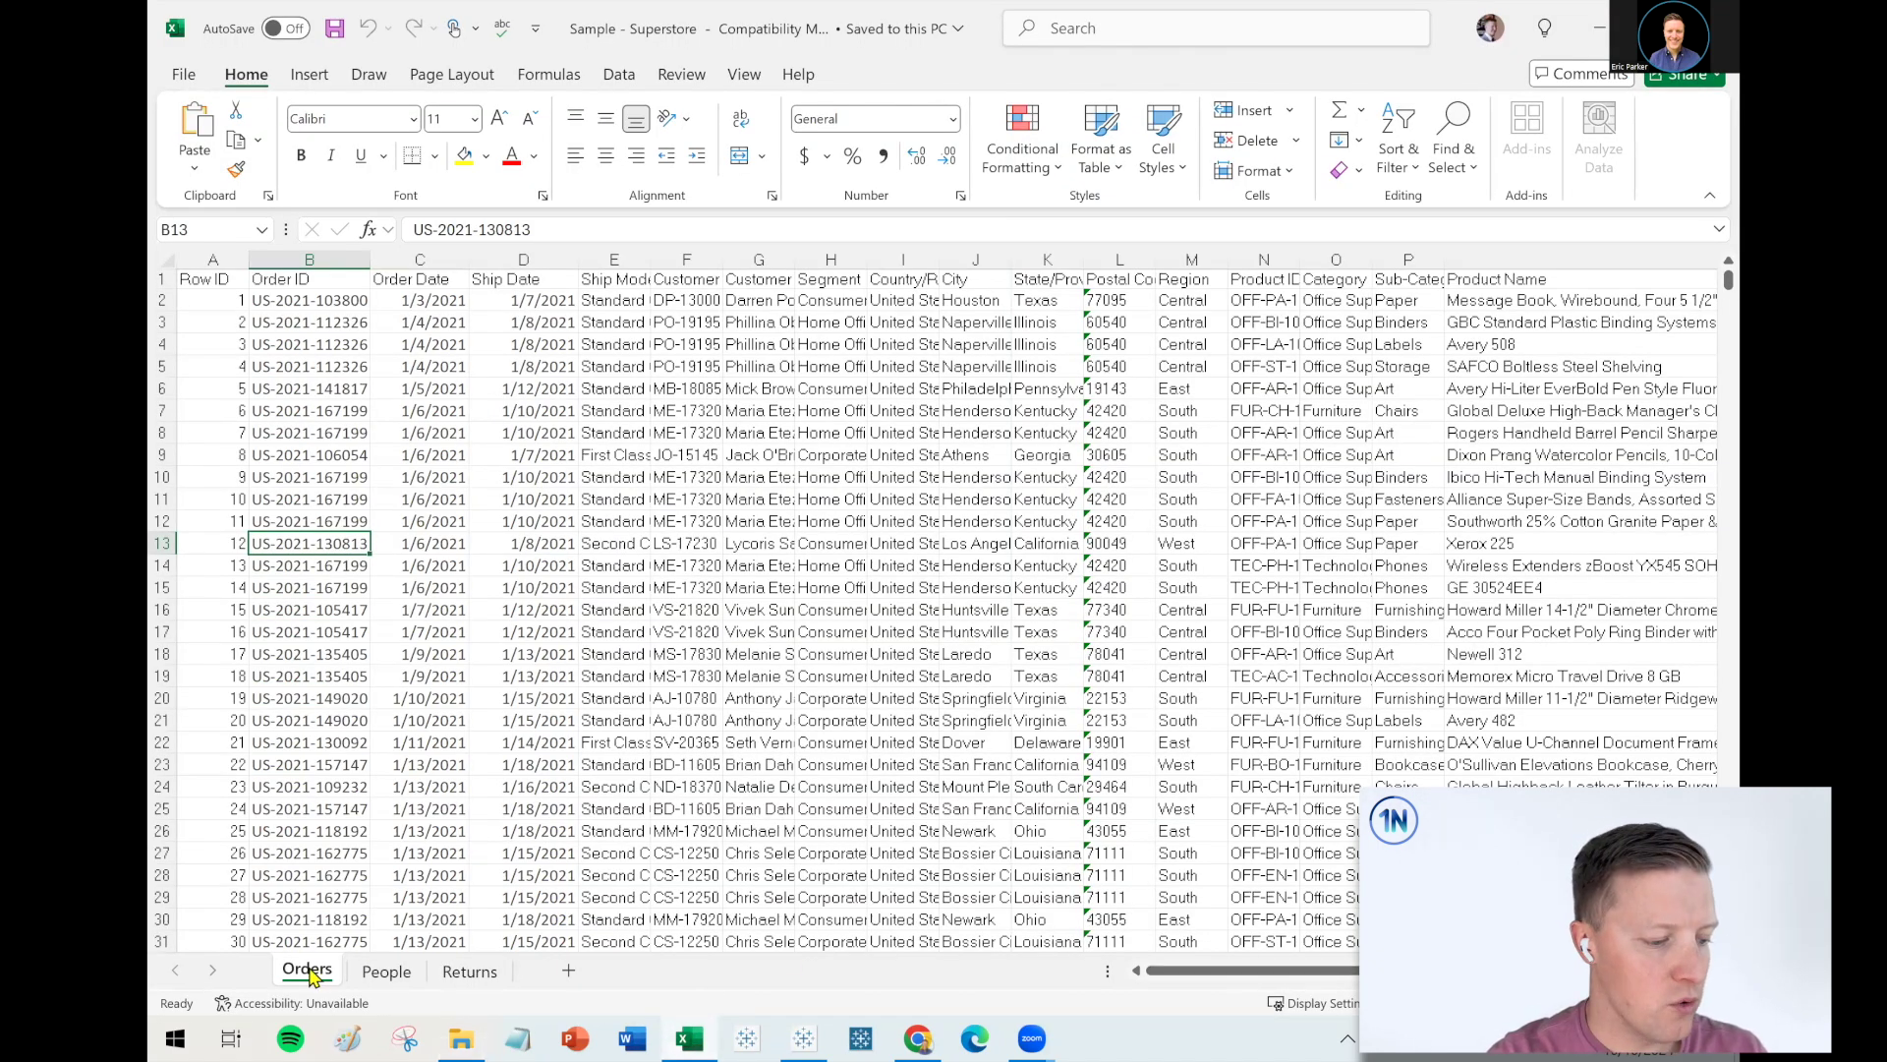
{"action": "left_click_drag", "start_coordinate": [1228, 973], "coordinate": [1504, 967]}
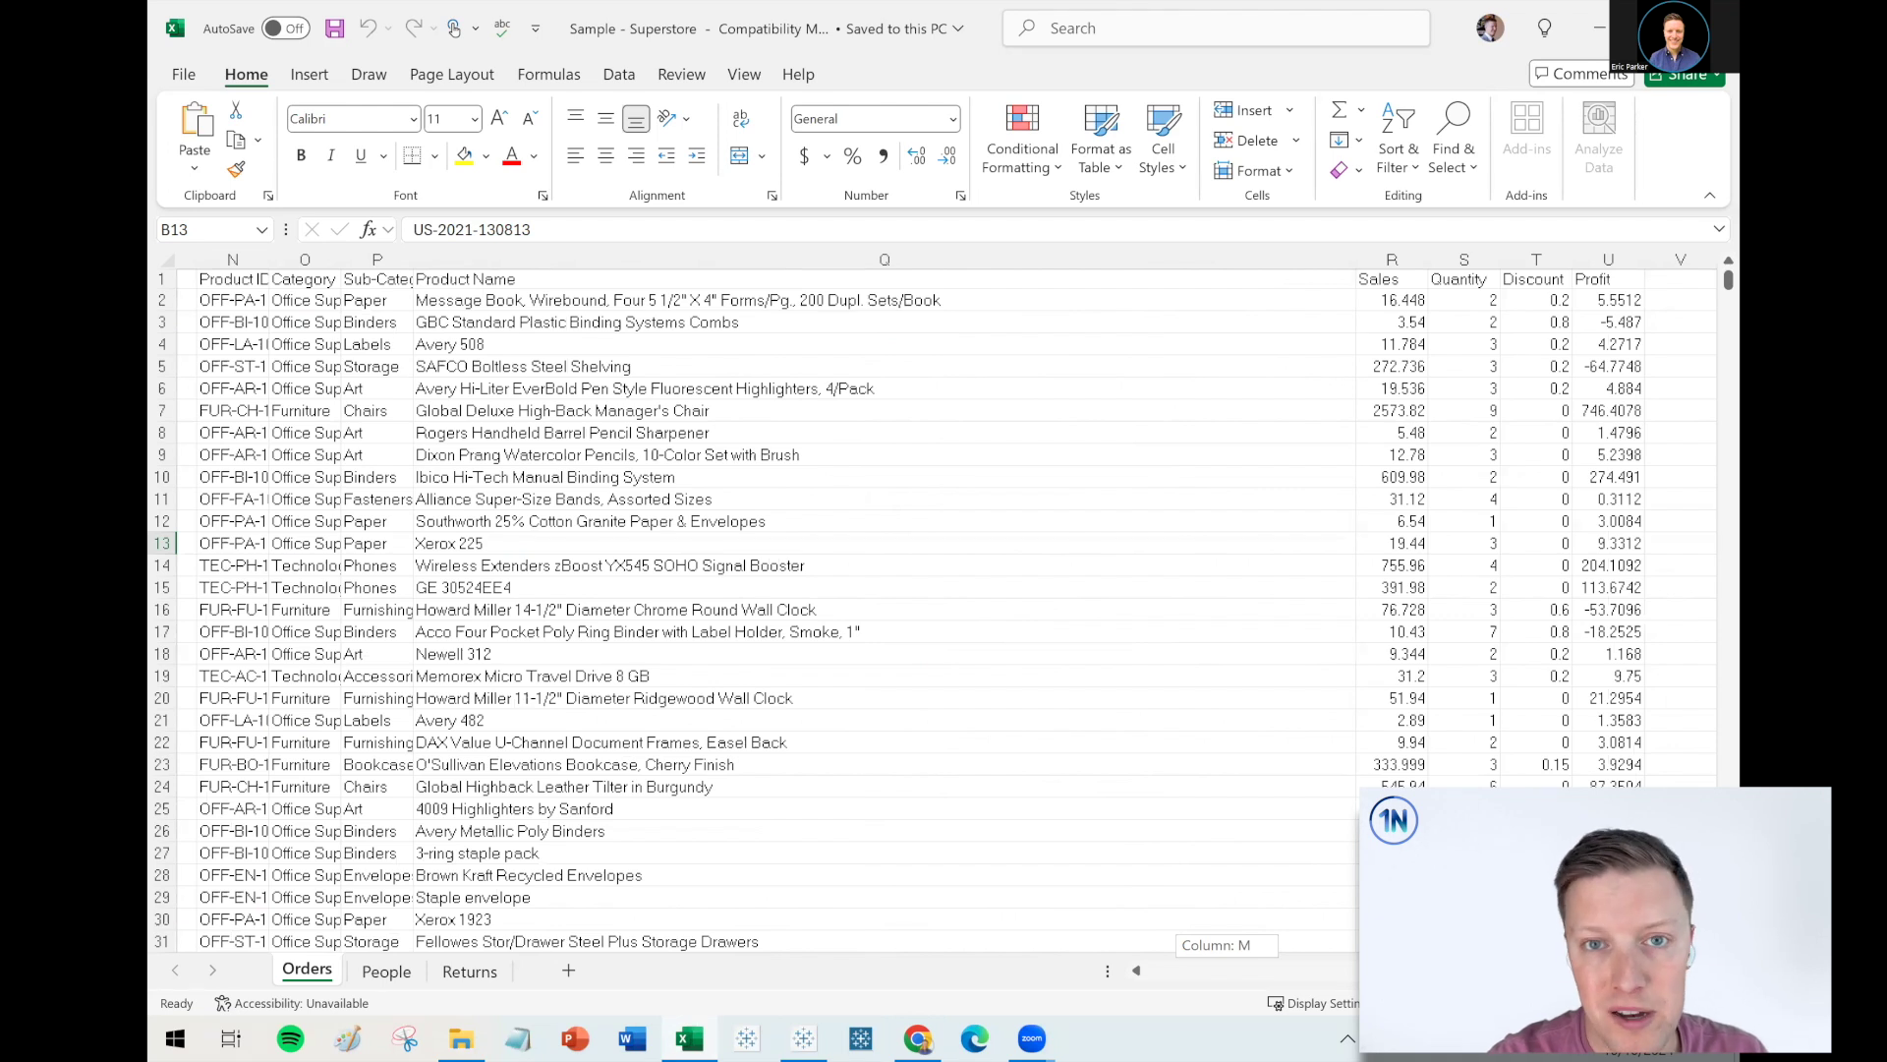
{"action": "left_click_drag", "start_coordinate": [1504, 967], "coordinate": [728, 878]}
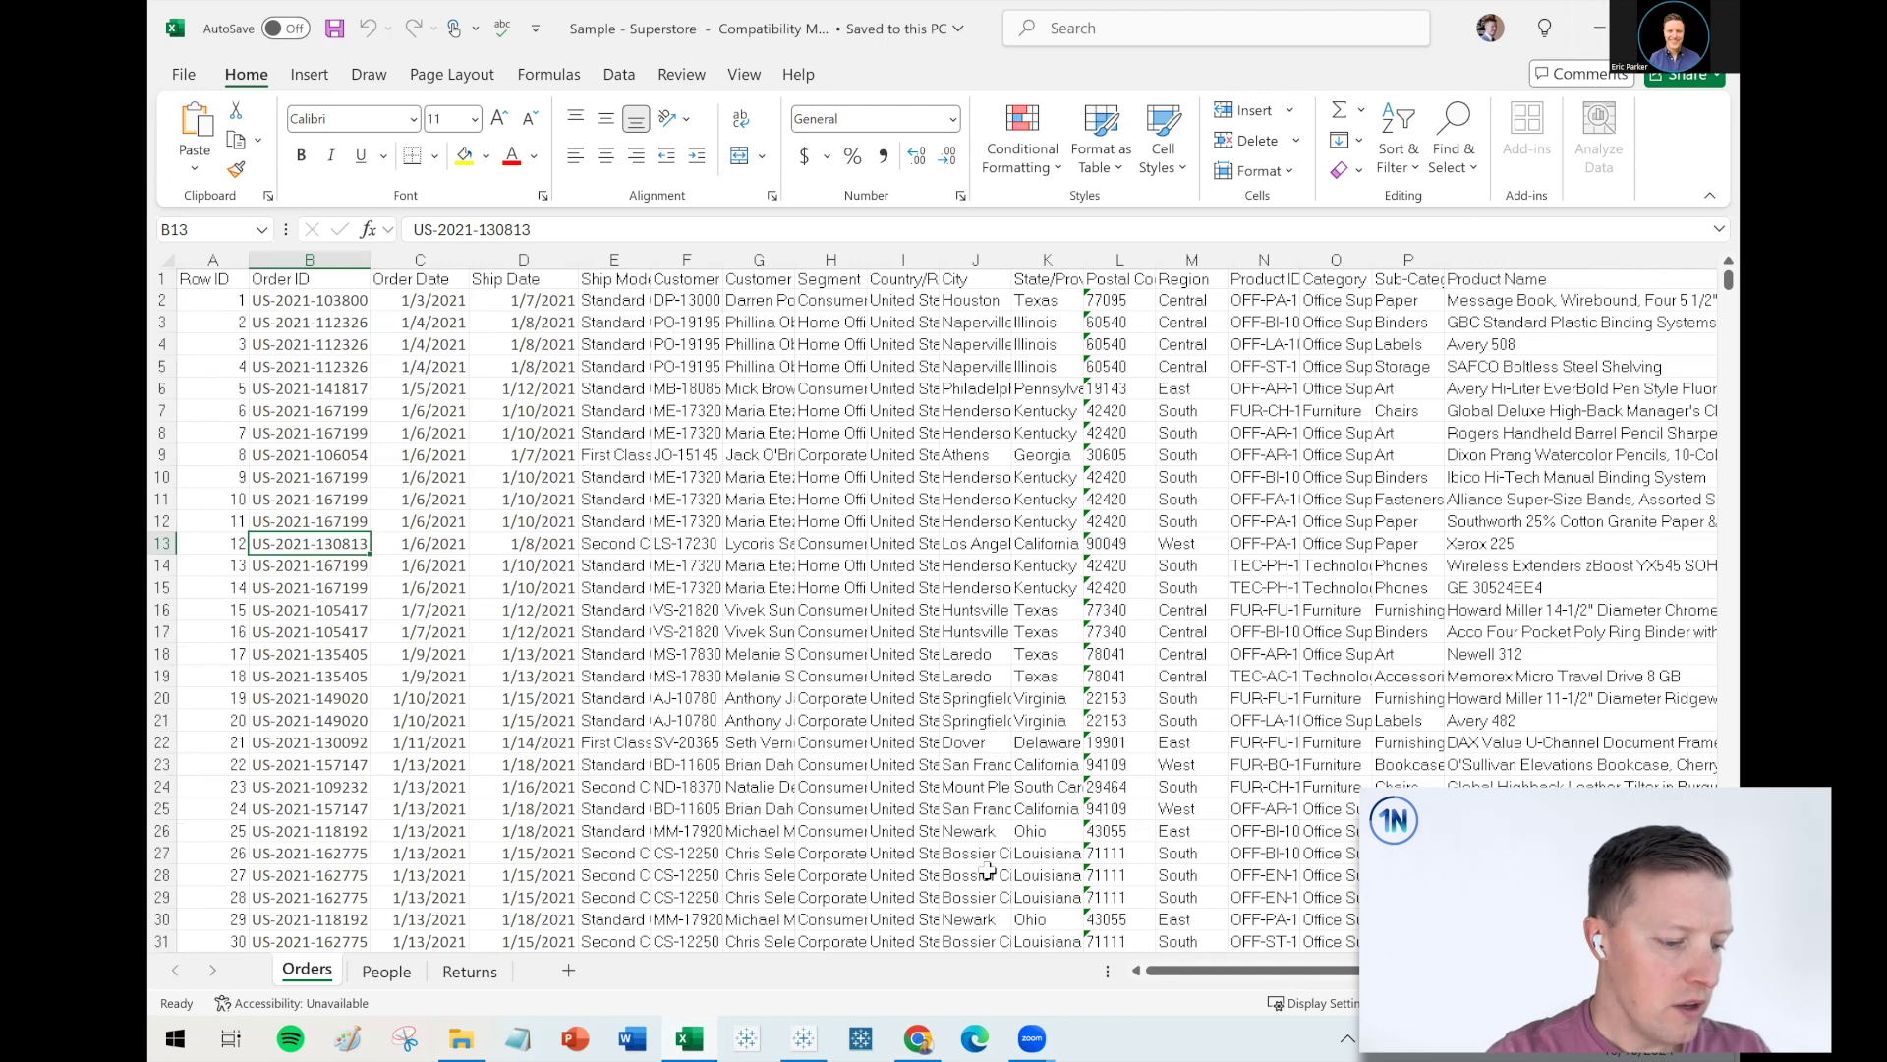
Switch to Tableau Cloud in Chrome and create a new workbook from the Explore page
{"action": "left_click", "coordinate": [918, 1037]}
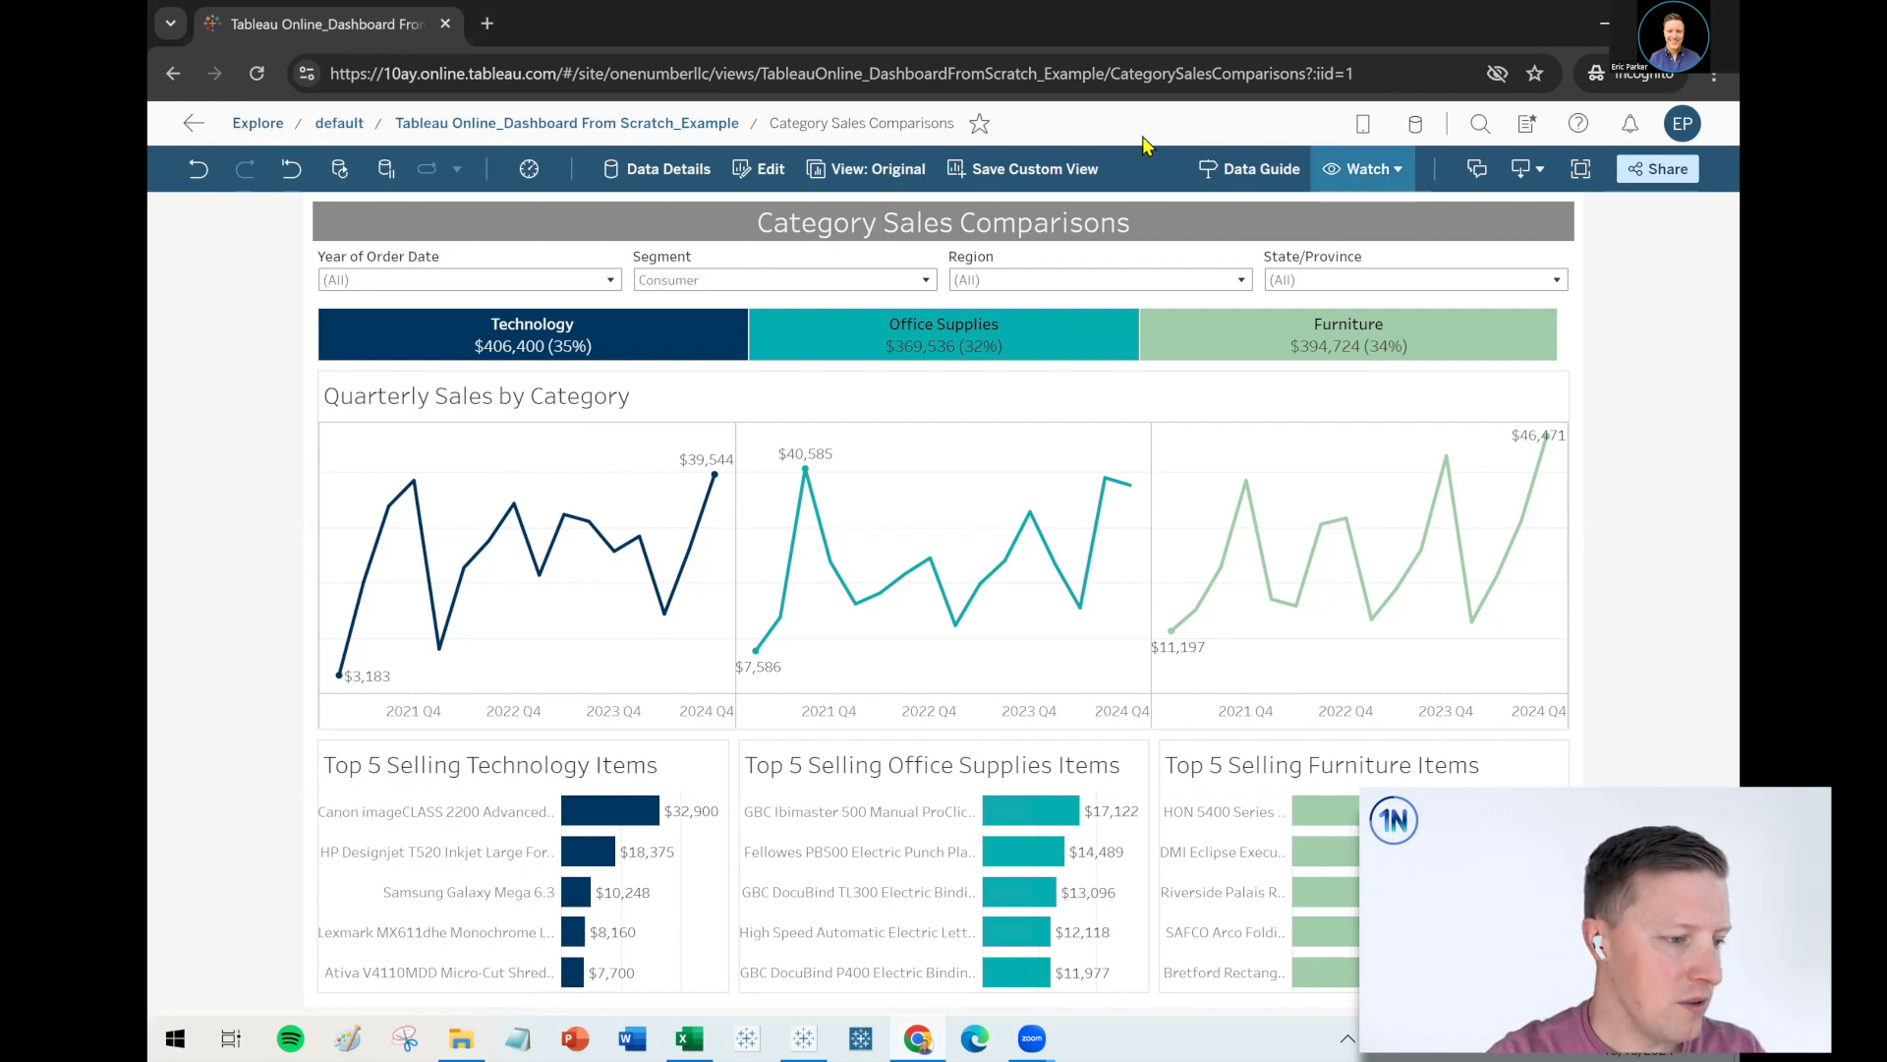
{"action": "left_click", "coordinate": [258, 125]}
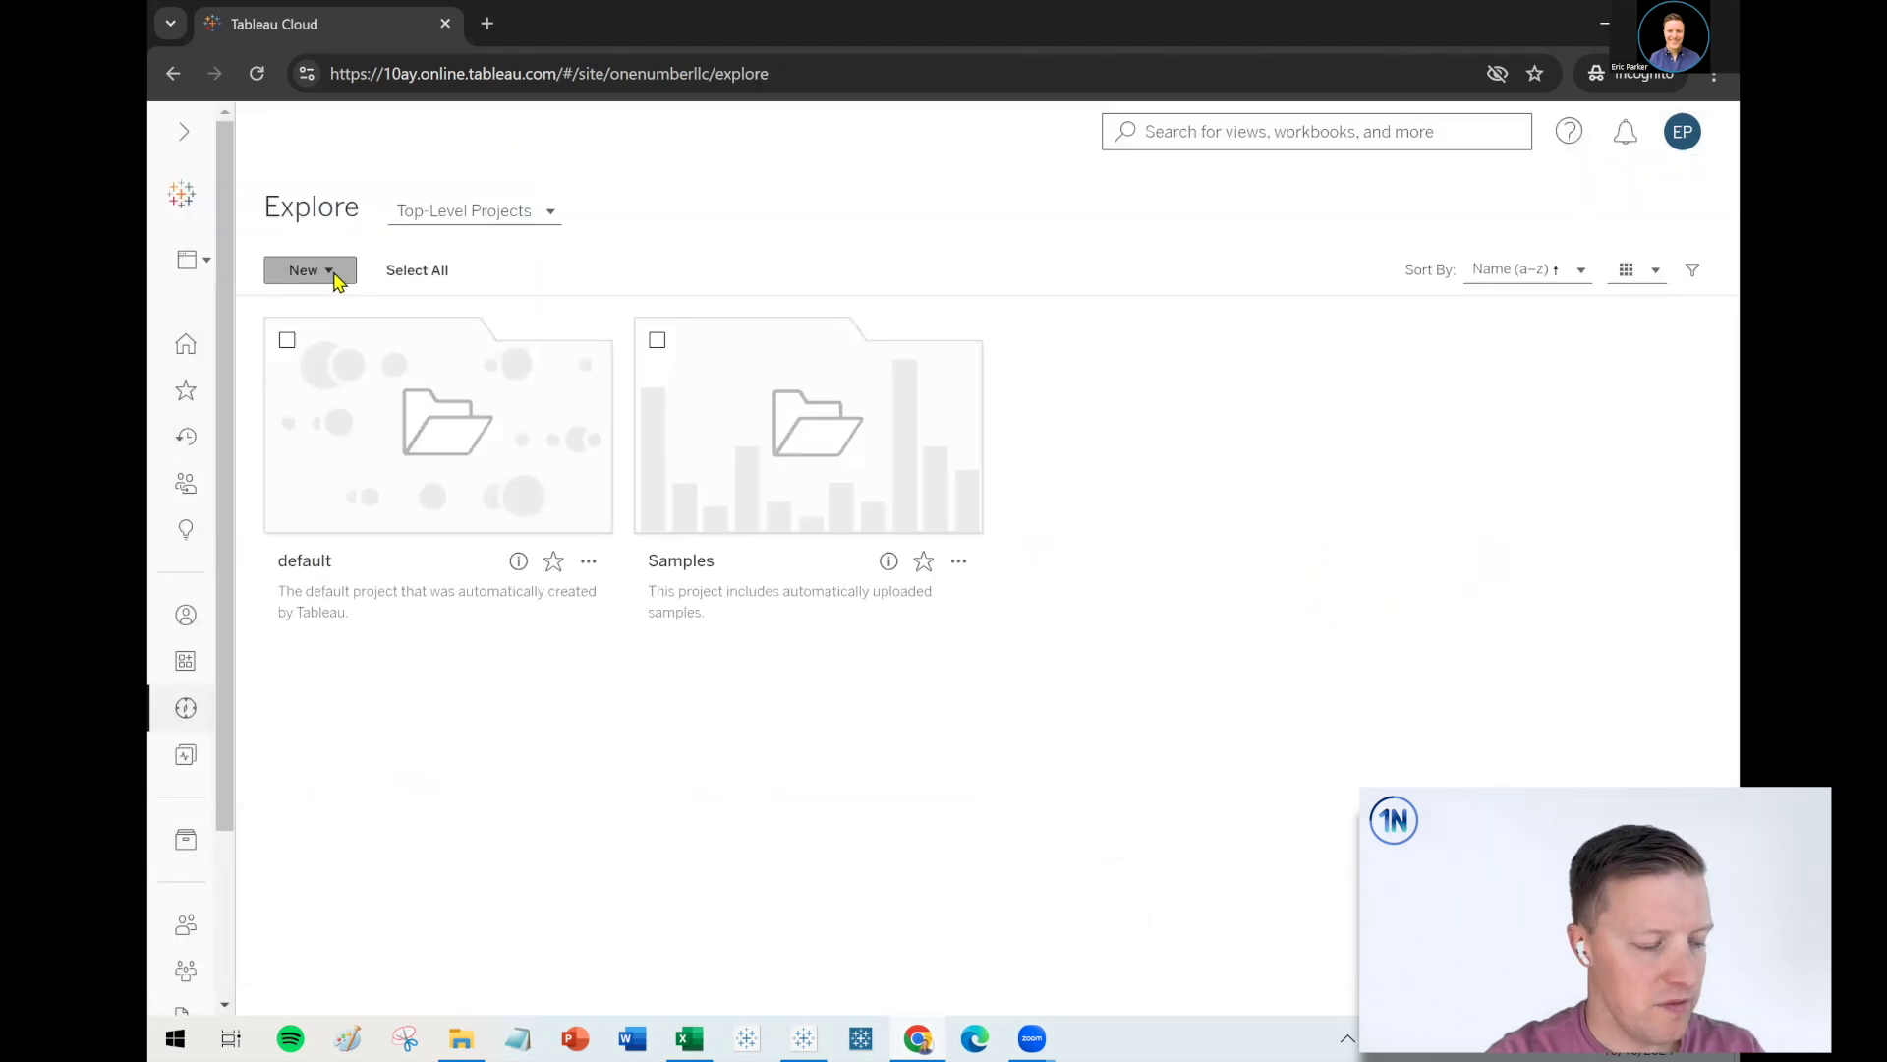
{"action": "left_click", "coordinate": [333, 275]}
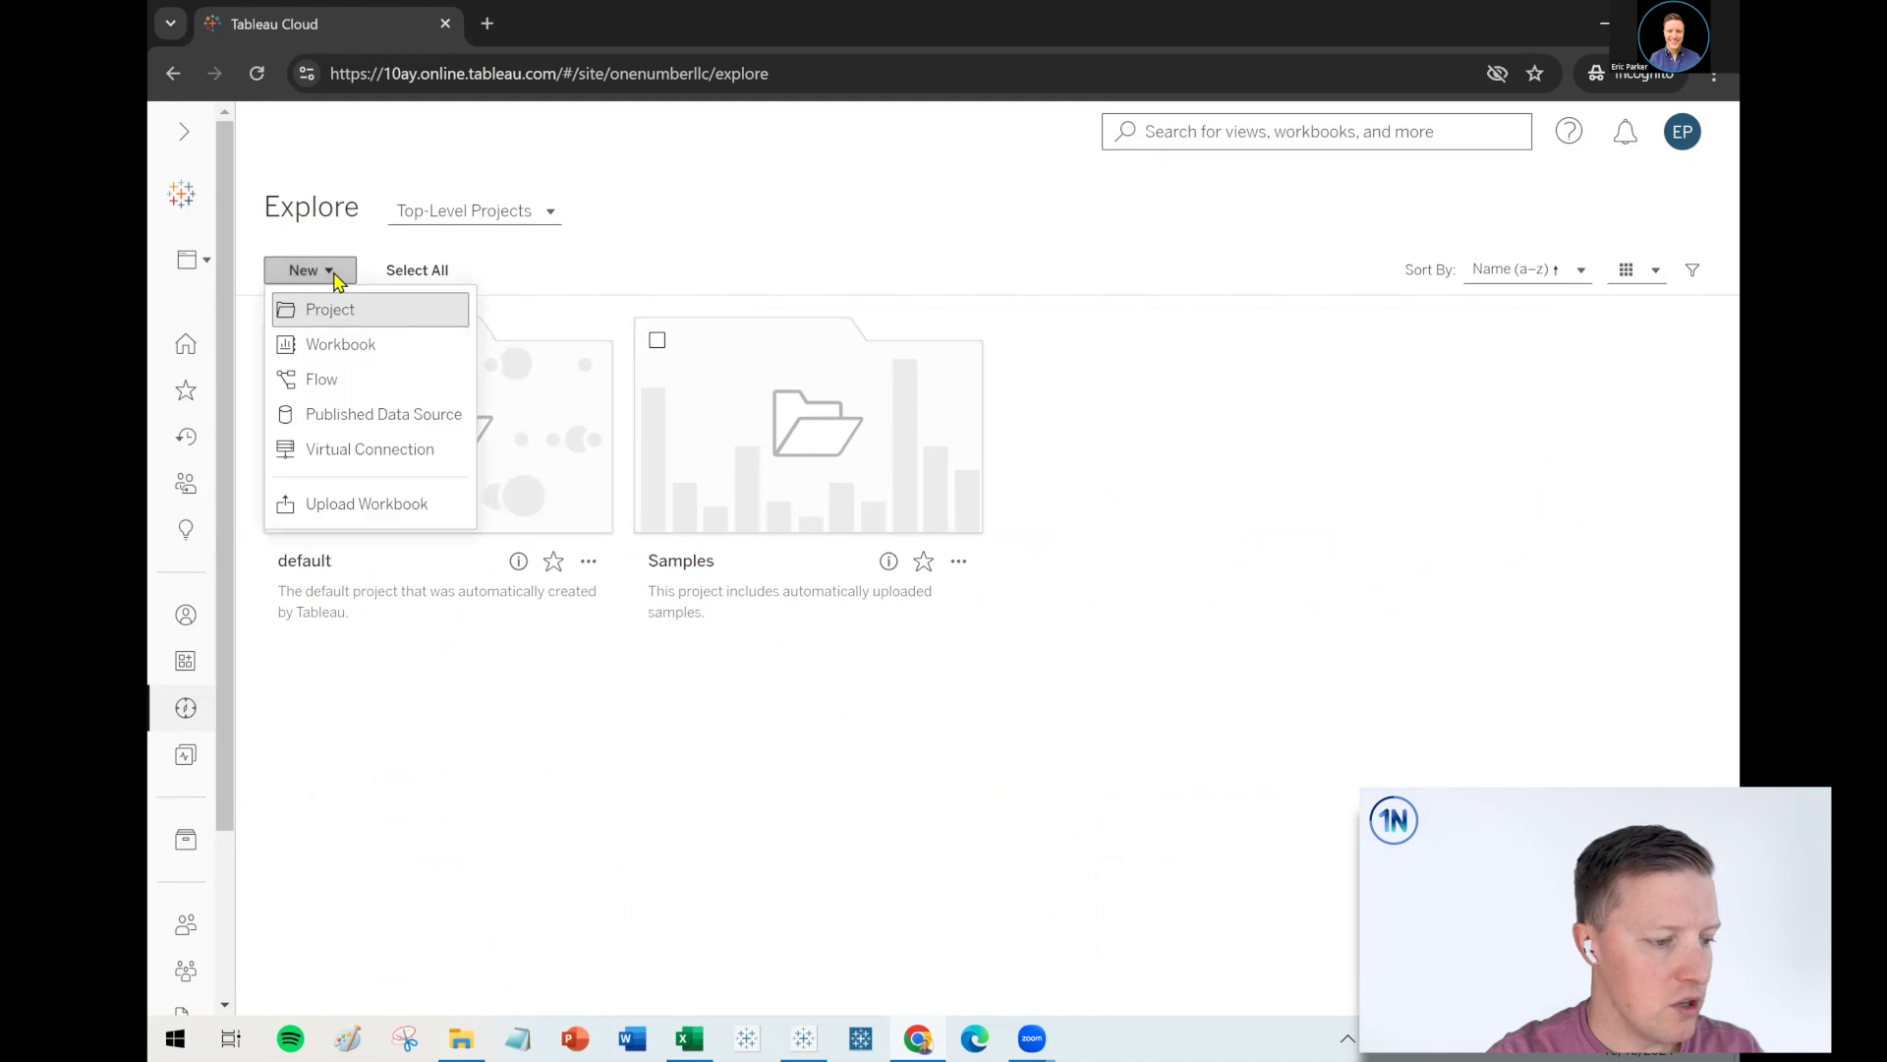
{"action": "left_click", "coordinate": [372, 359]}
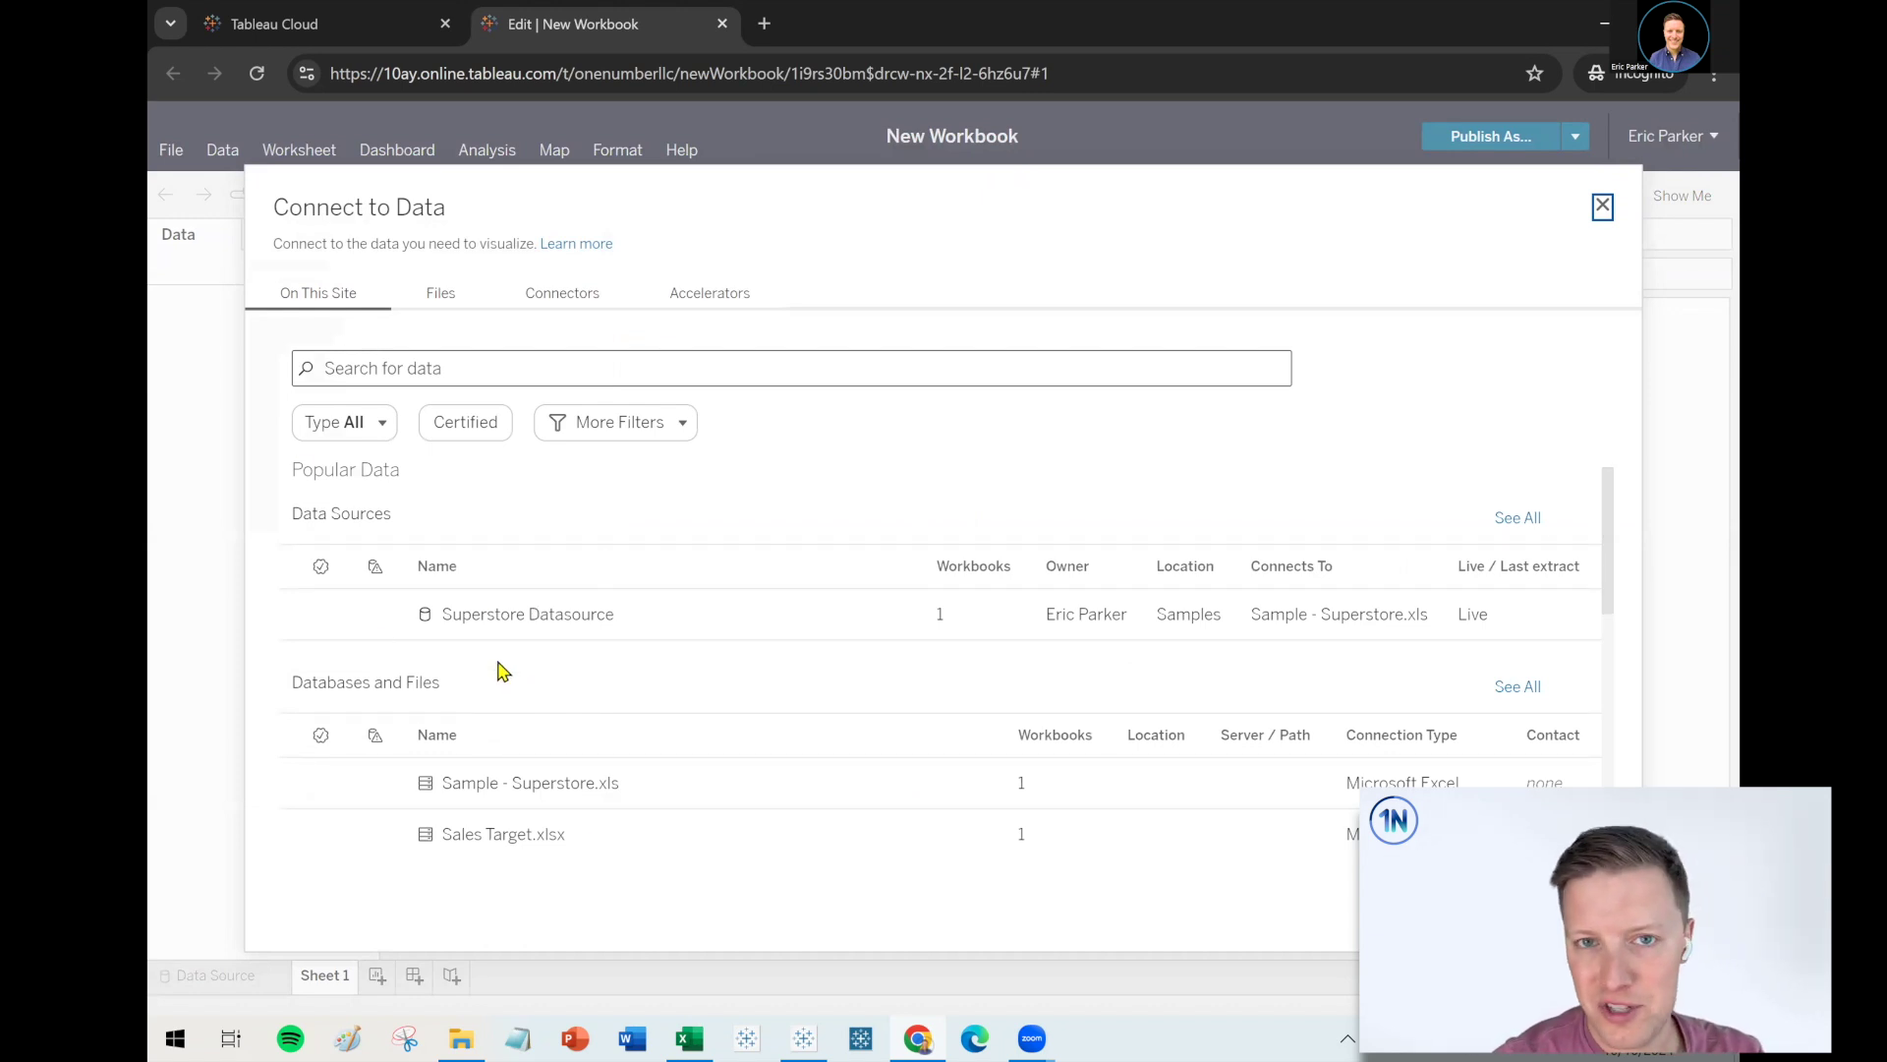
Upload the Sample - Superstore Excel file from the en_US-US folder as the data connection, without publishing the workbook yet
{"action": "left_click", "coordinate": [445, 294]}
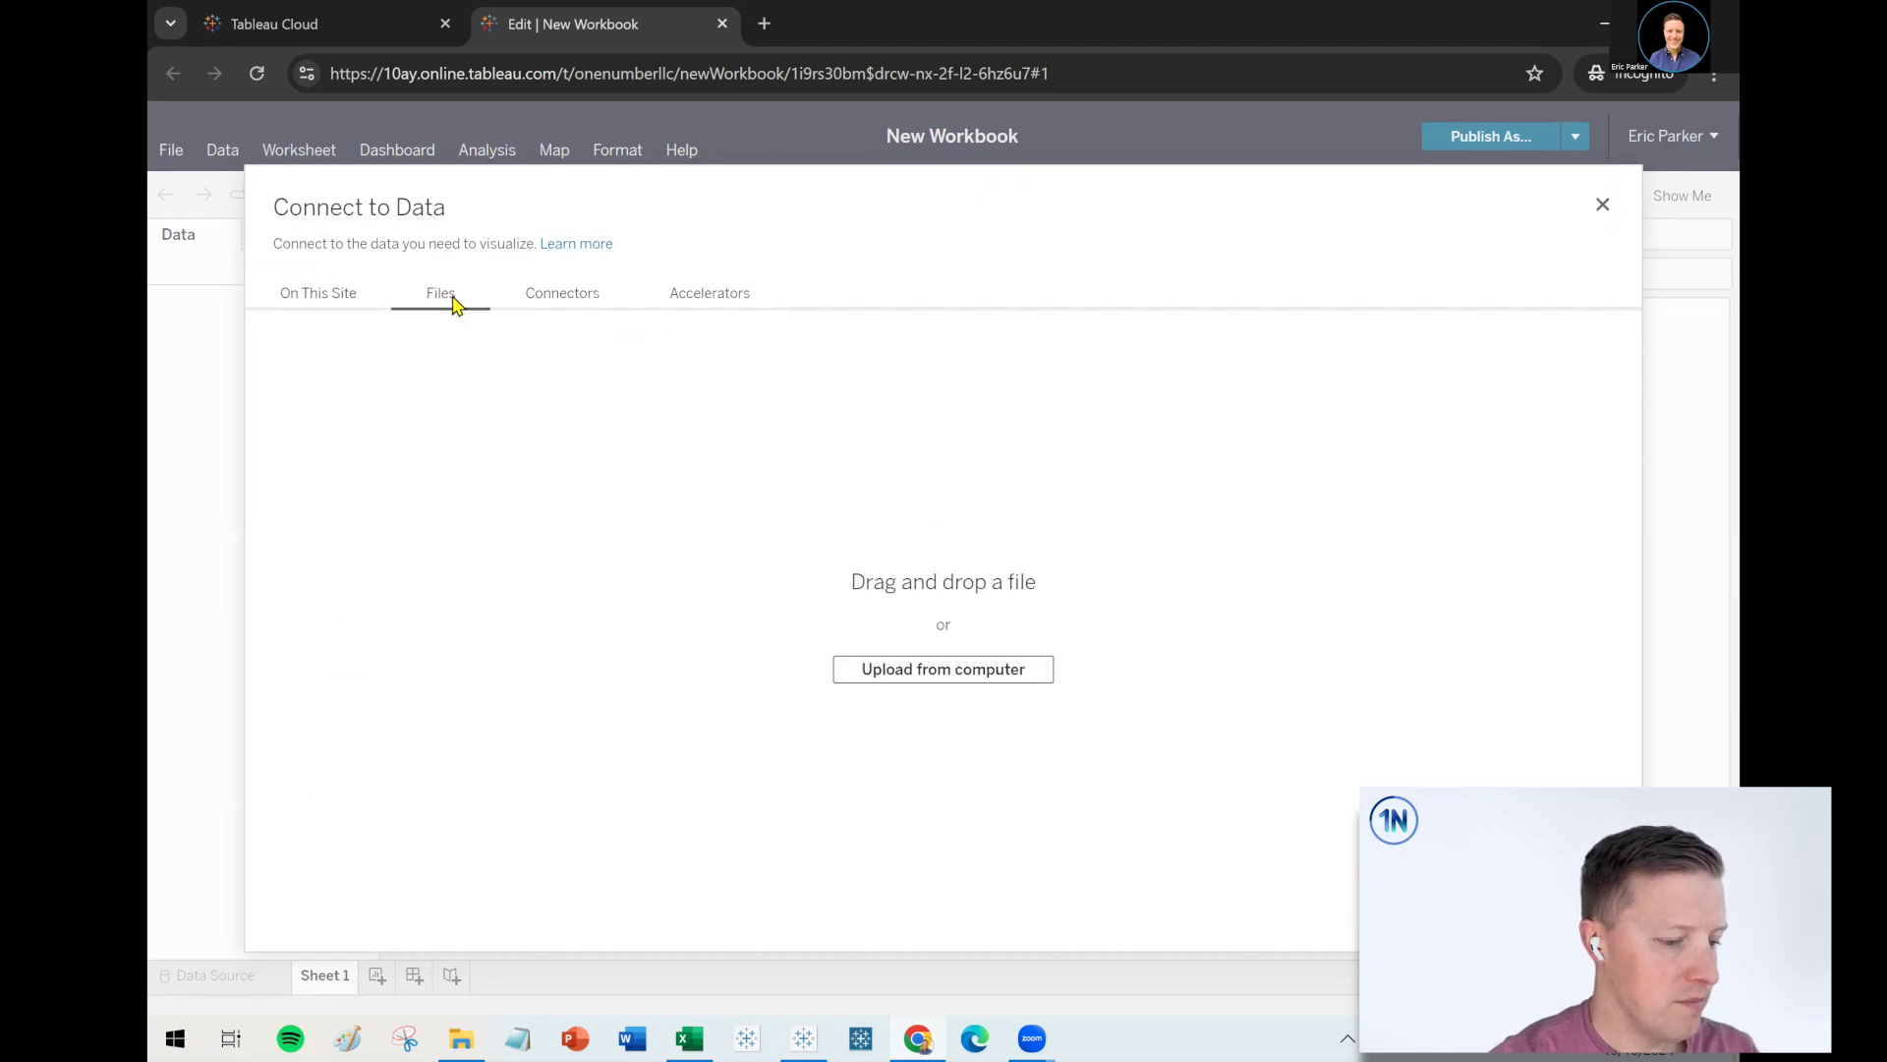
{"action": "left_click", "coordinate": [462, 1035]}
{"action": "left_click_drag", "start_coordinate": [801, 160], "coordinate": [1155, 257]}
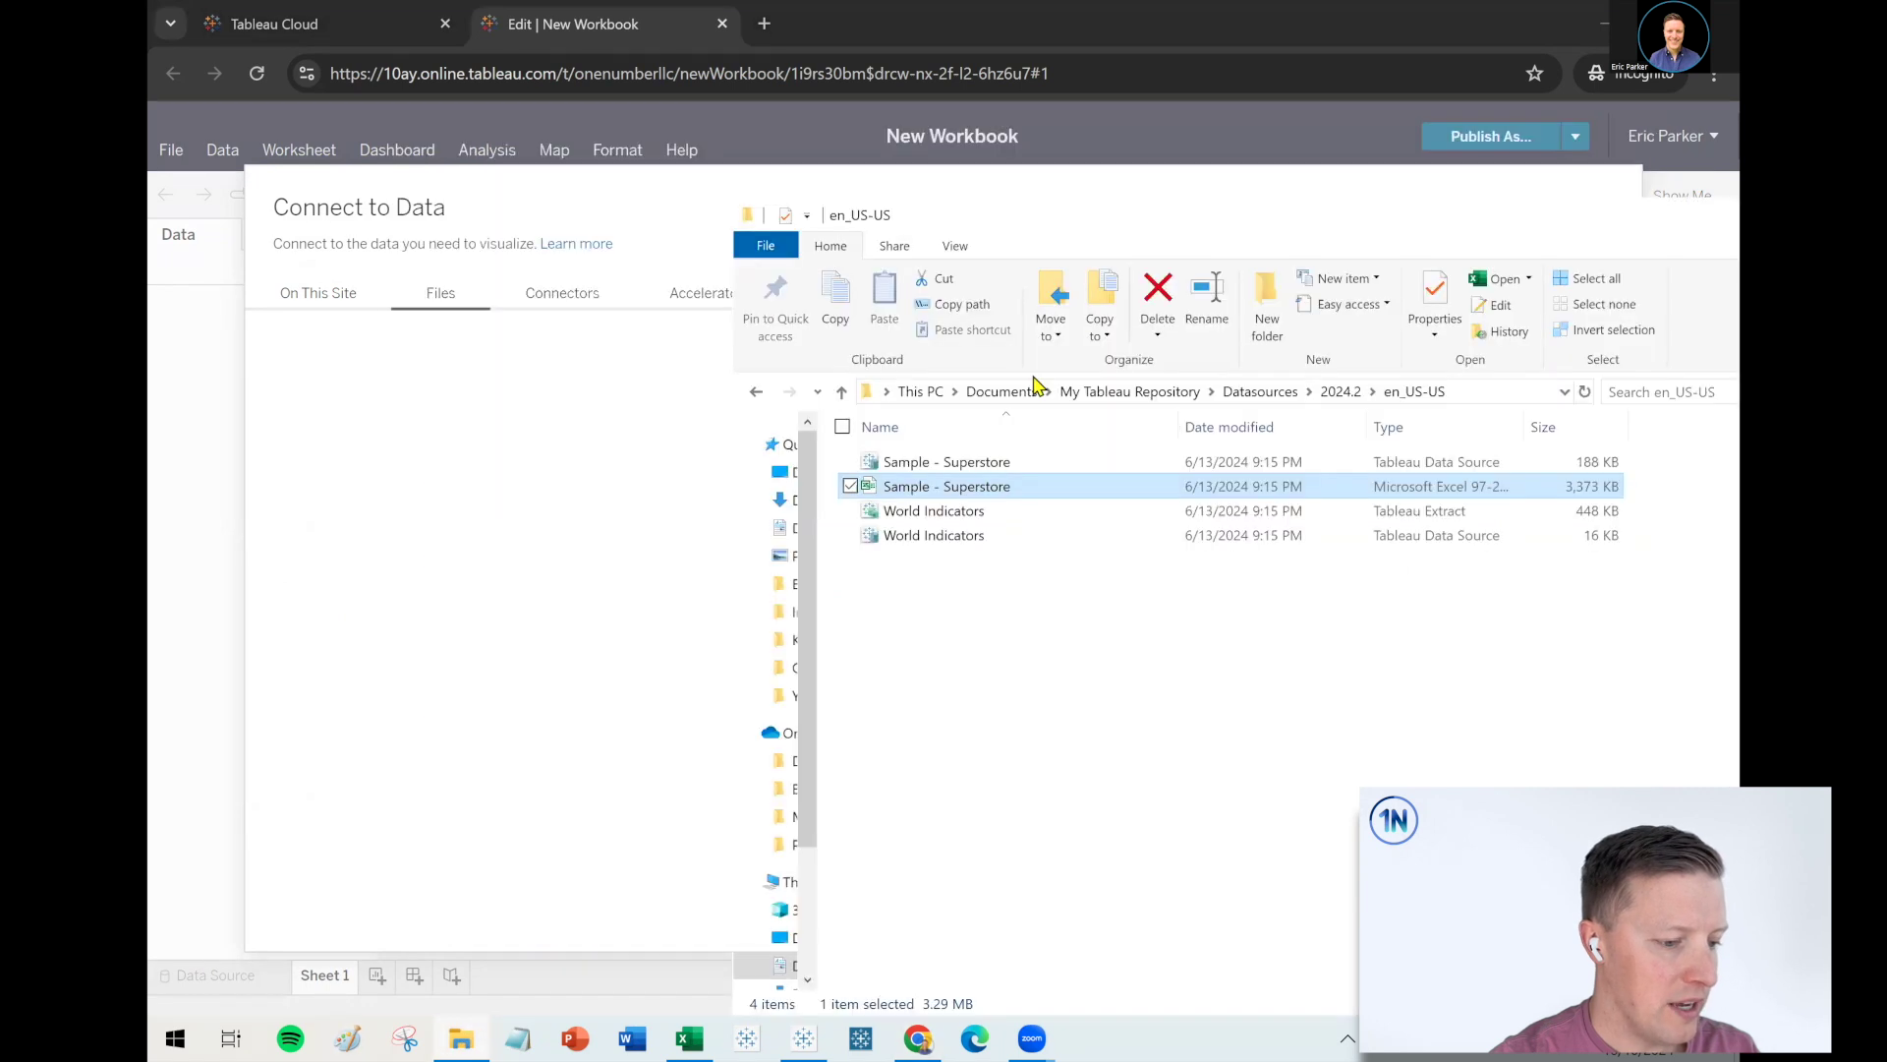
{"action": "left_click_drag", "start_coordinate": [933, 487], "coordinate": [637, 521]}
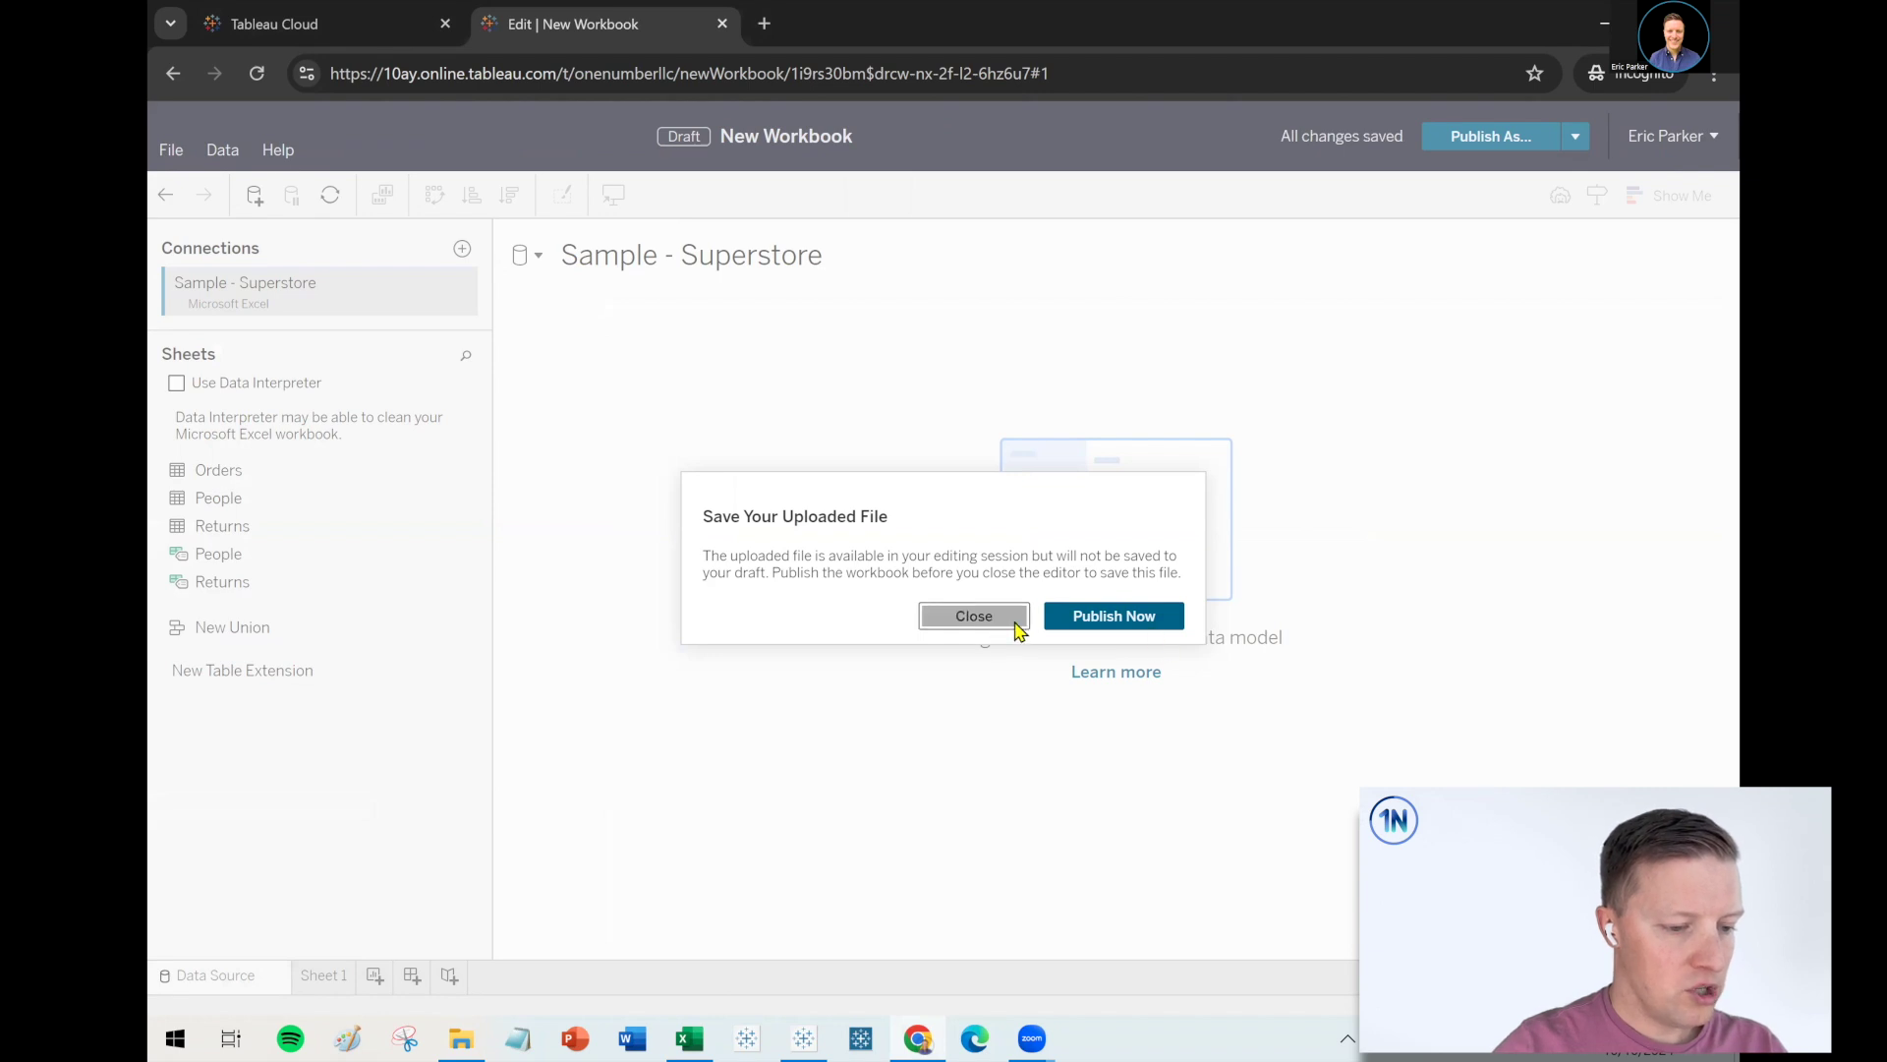
{"action": "left_click", "coordinate": [989, 623]}
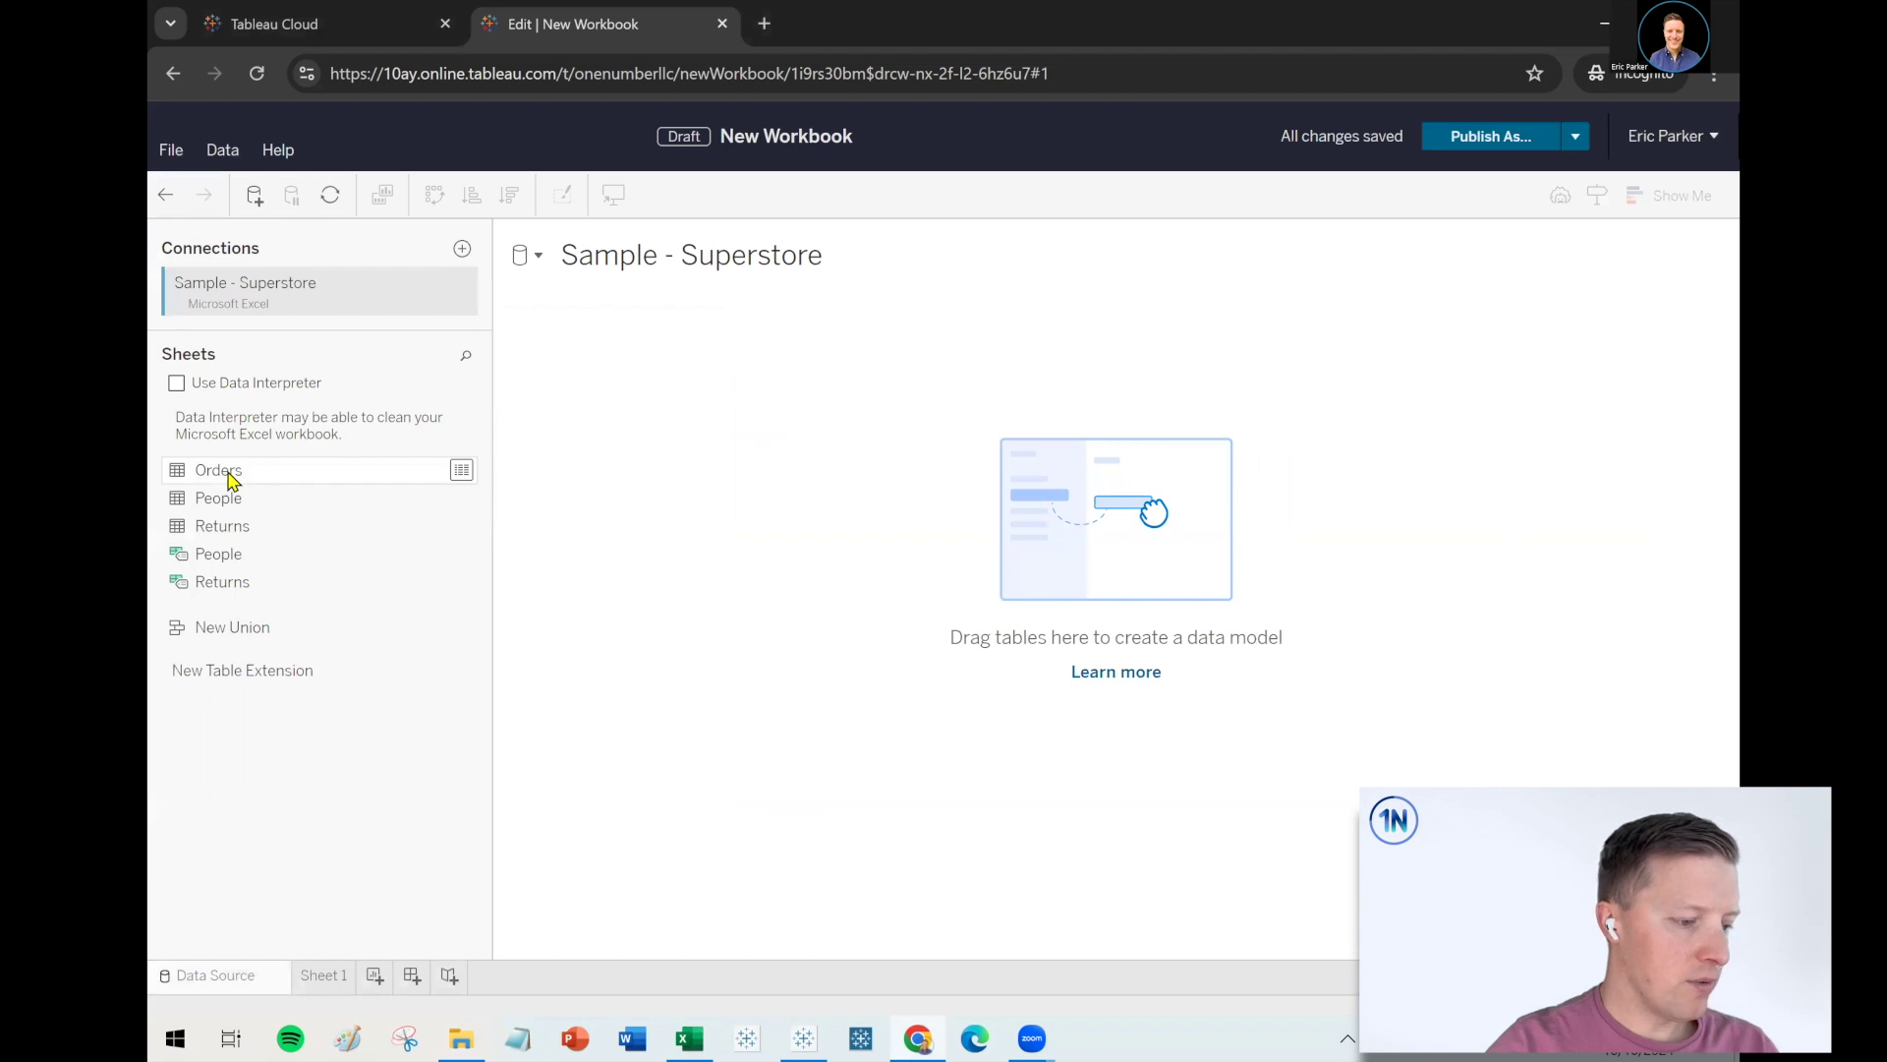
Add the Orders table to the data model and go to Sheet 1
{"action": "left_click_drag", "start_coordinate": [230, 479], "coordinate": [991, 563]}
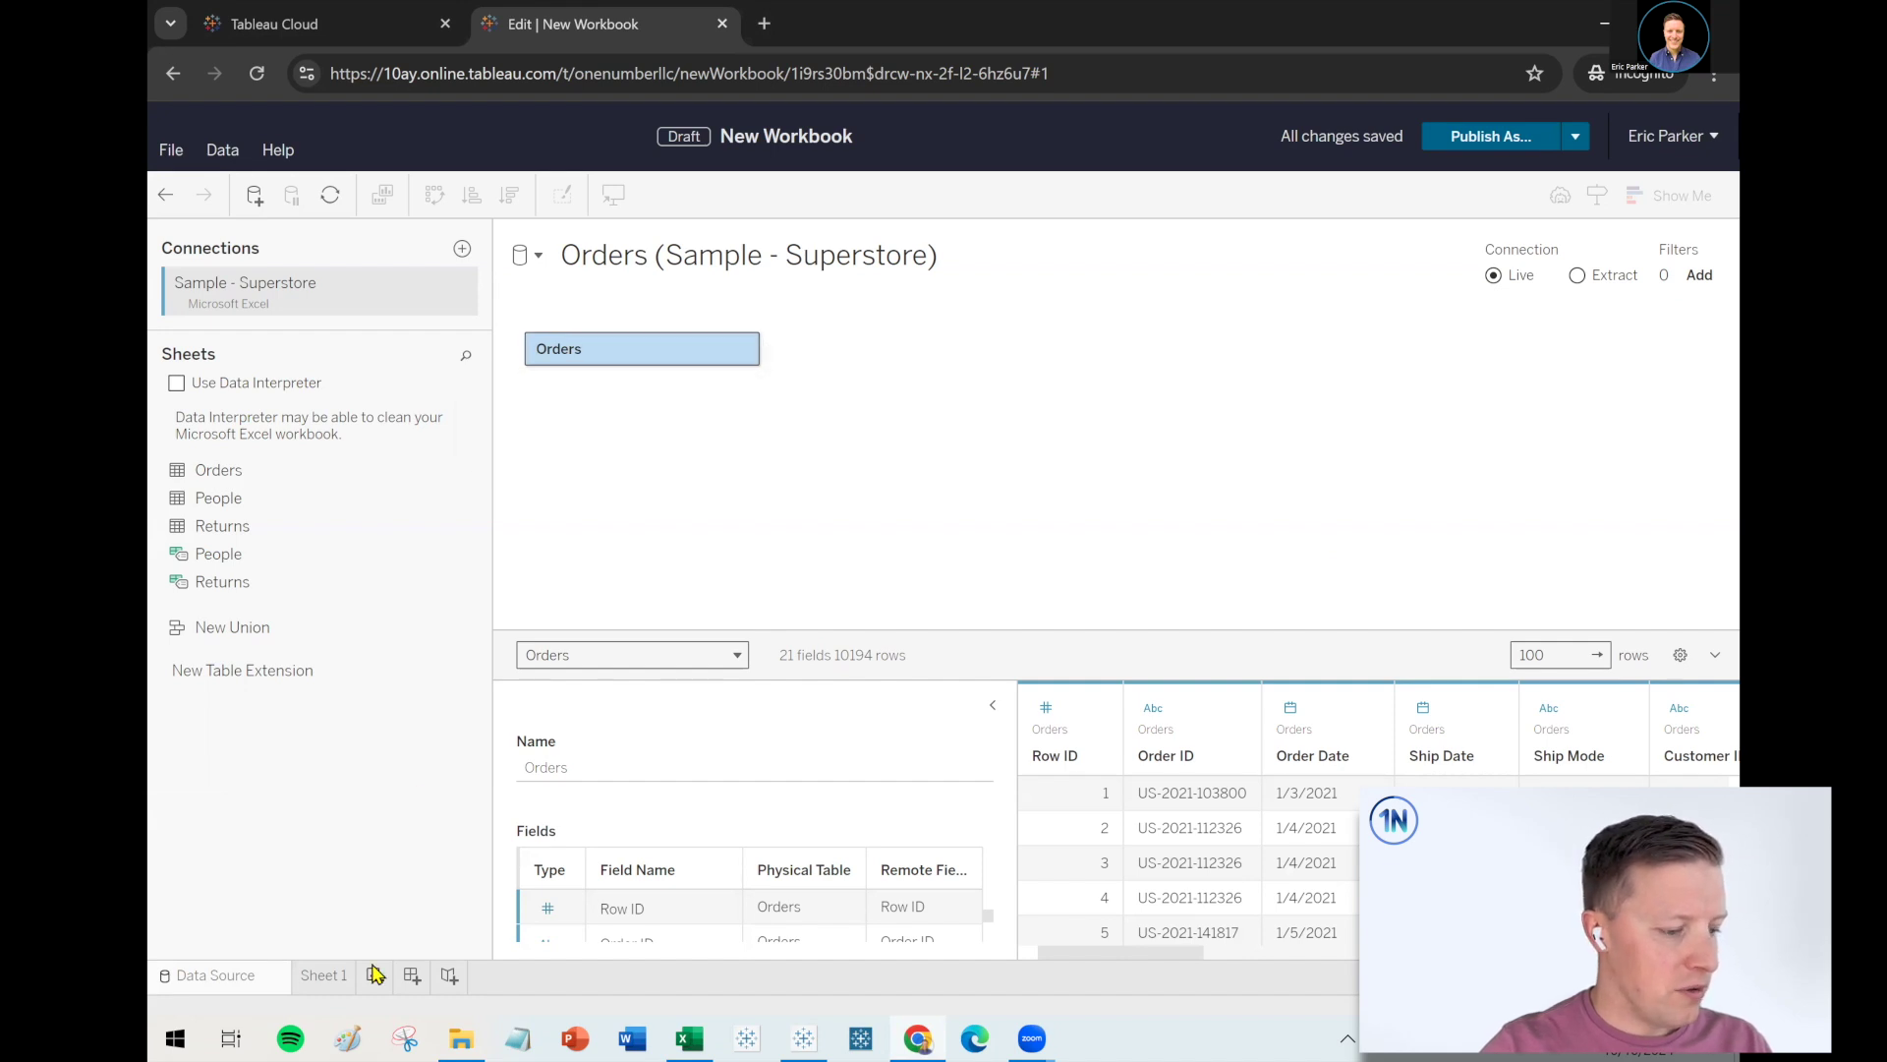
{"action": "left_click", "coordinate": [337, 978]}
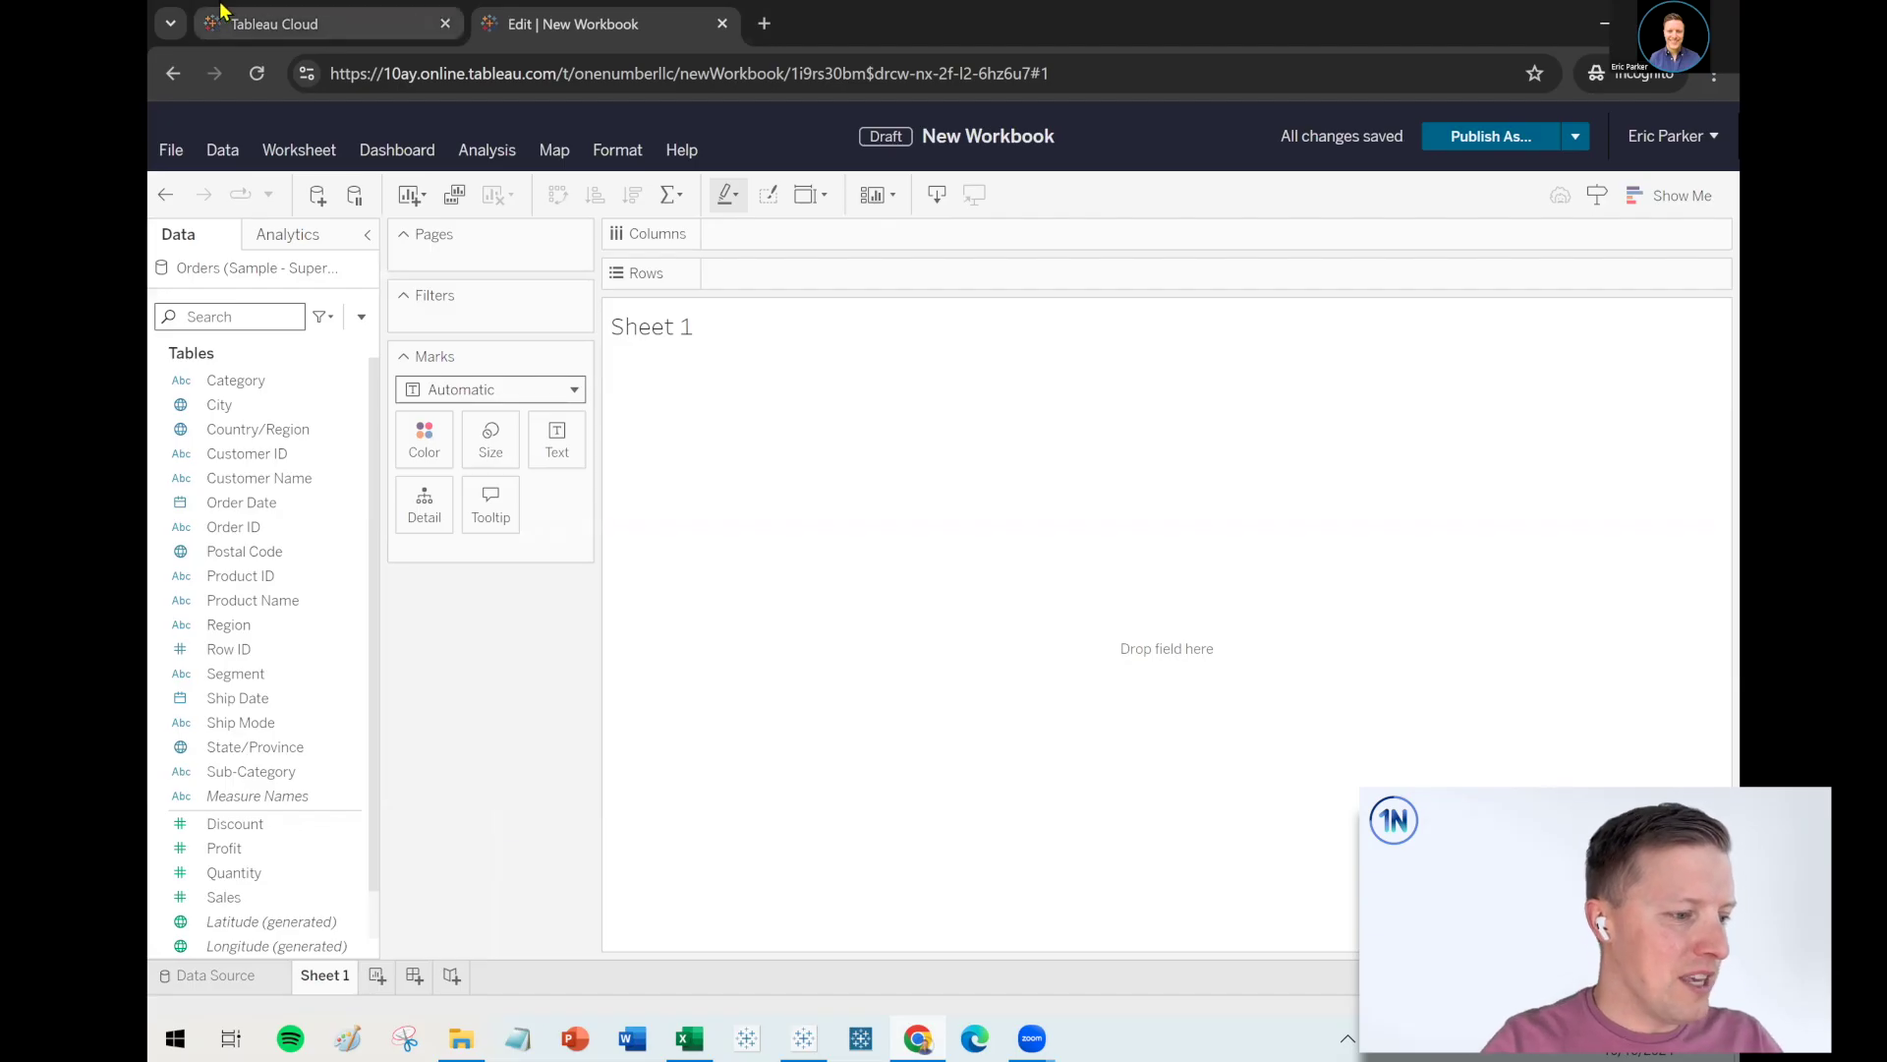
In the other Tableau Cloud tab, open the Category Sales Comparisons view of the example workbook from the account's own content
{"action": "left_click", "coordinate": [220, 14]}
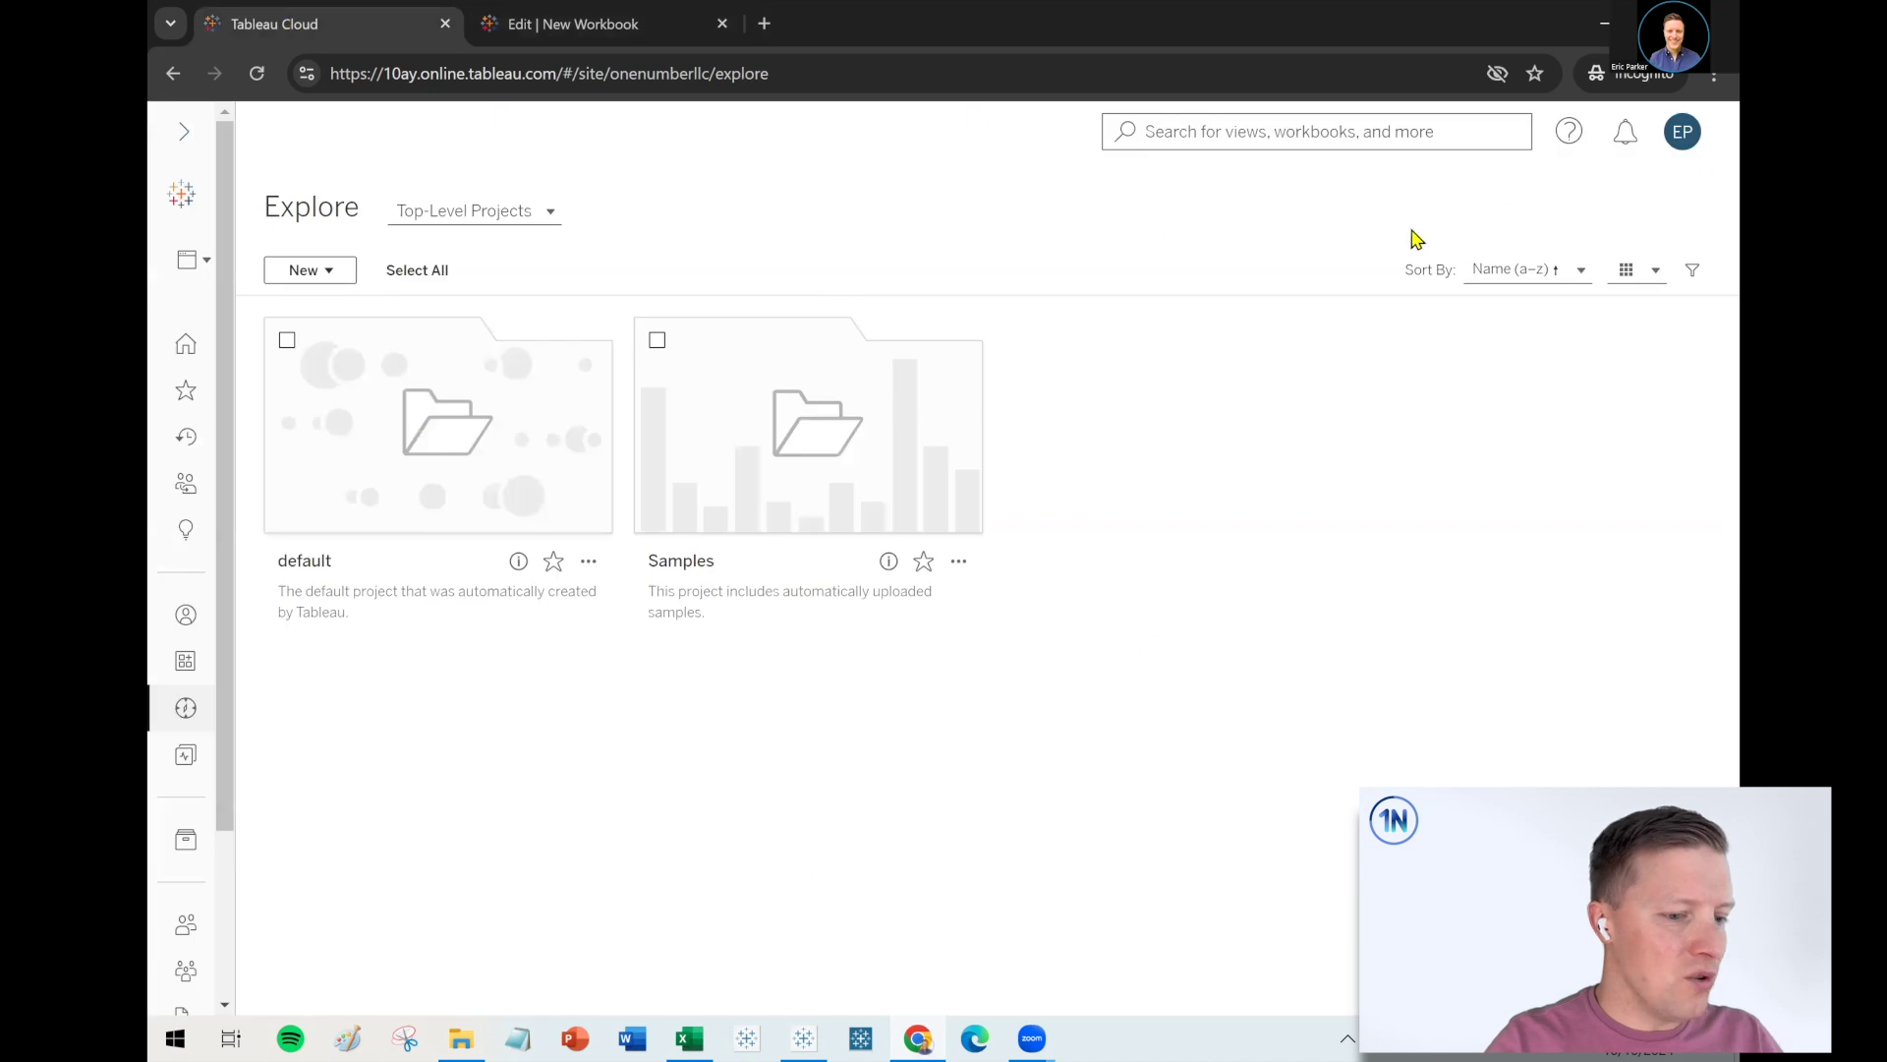
{"action": "left_click", "coordinate": [1680, 133]}
{"action": "left_click", "coordinate": [1592, 201]}
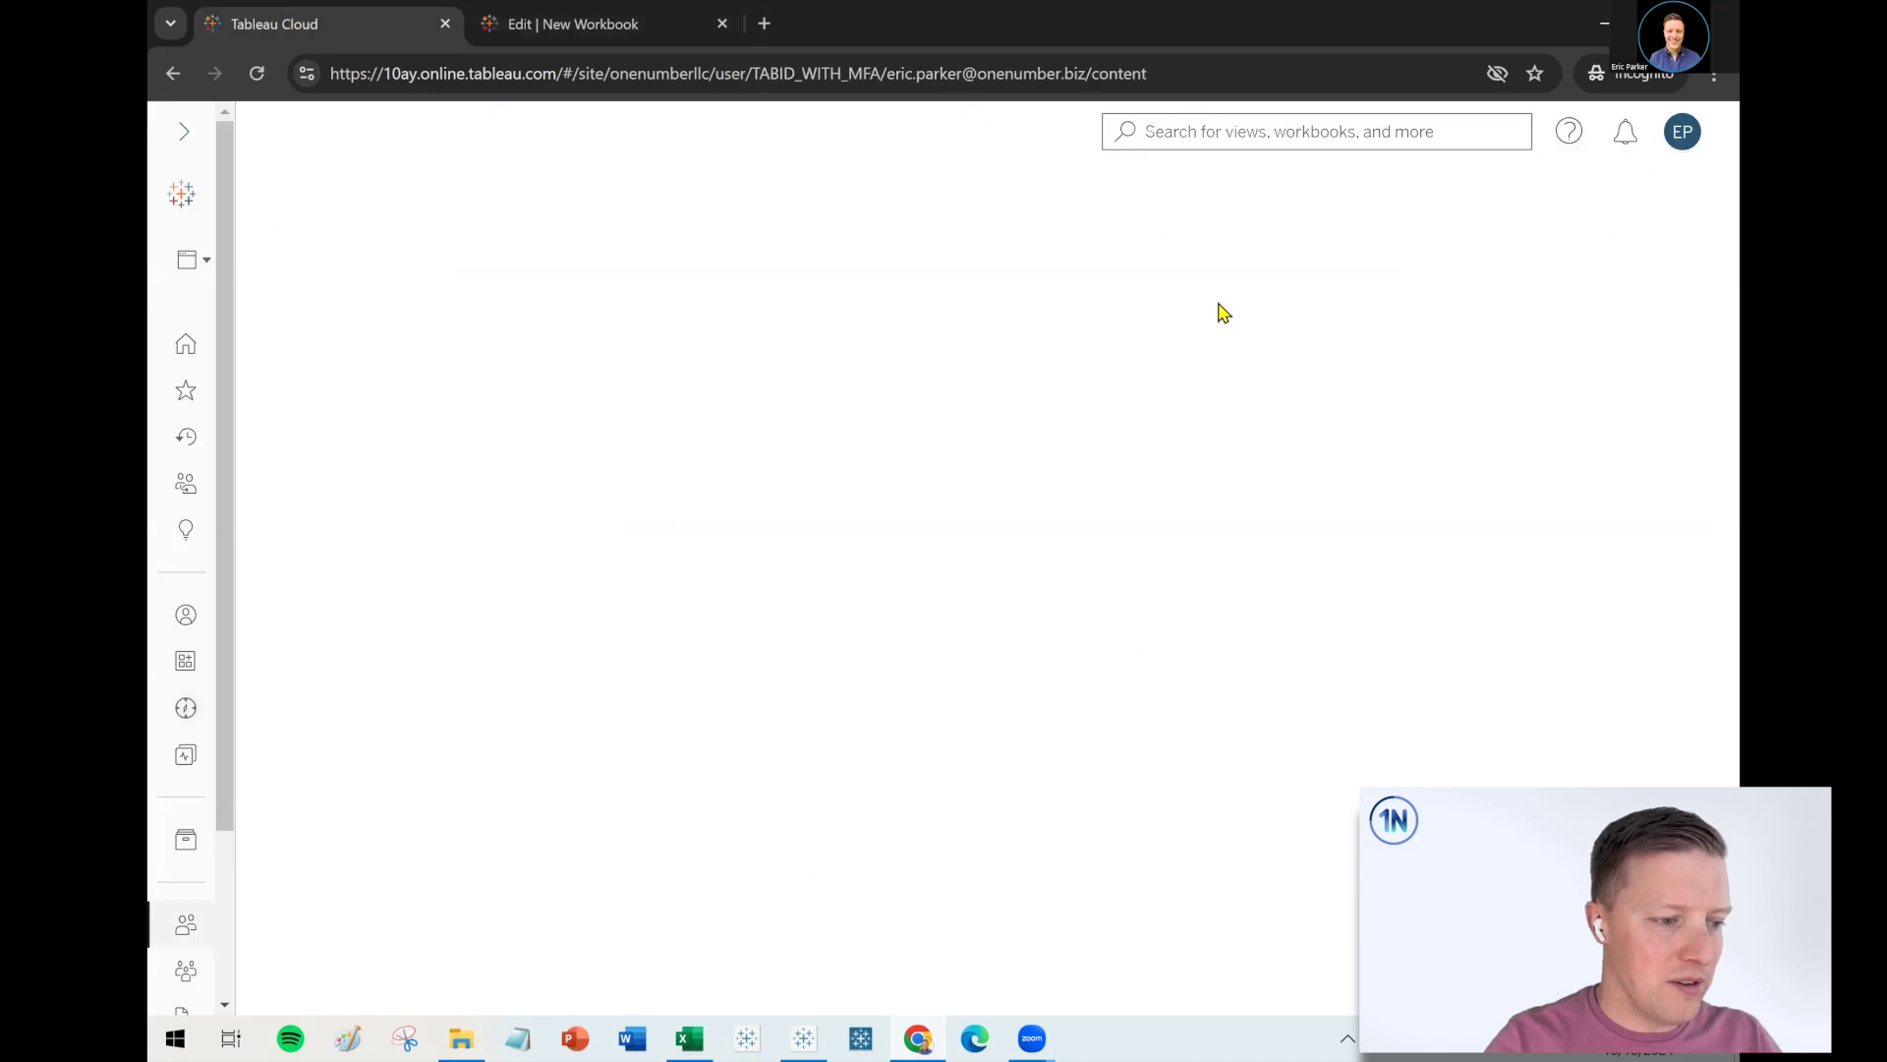
{"action": "scroll", "coordinate": [1130, 589], "scroll_direction": "down", "scroll_amount": 3}
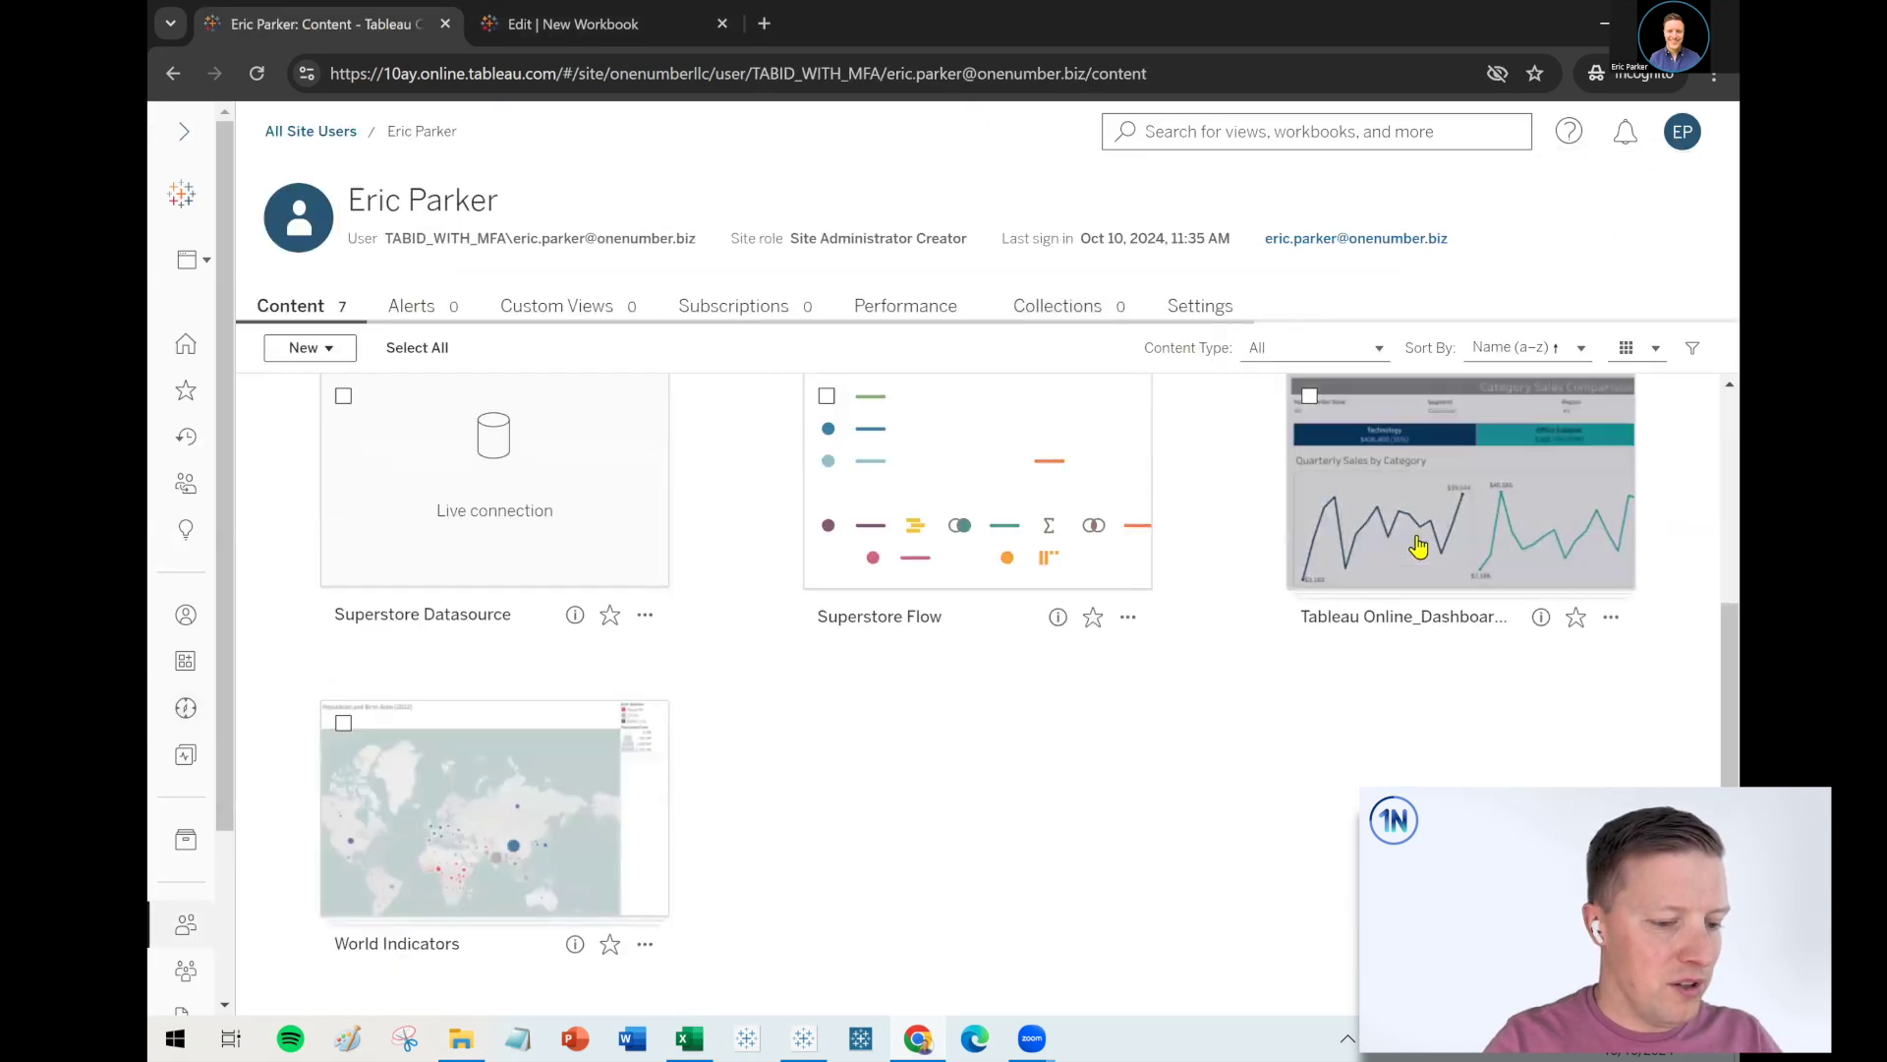
{"action": "left_click", "coordinate": [1418, 545]}
{"action": "left_click", "coordinate": [445, 550]}
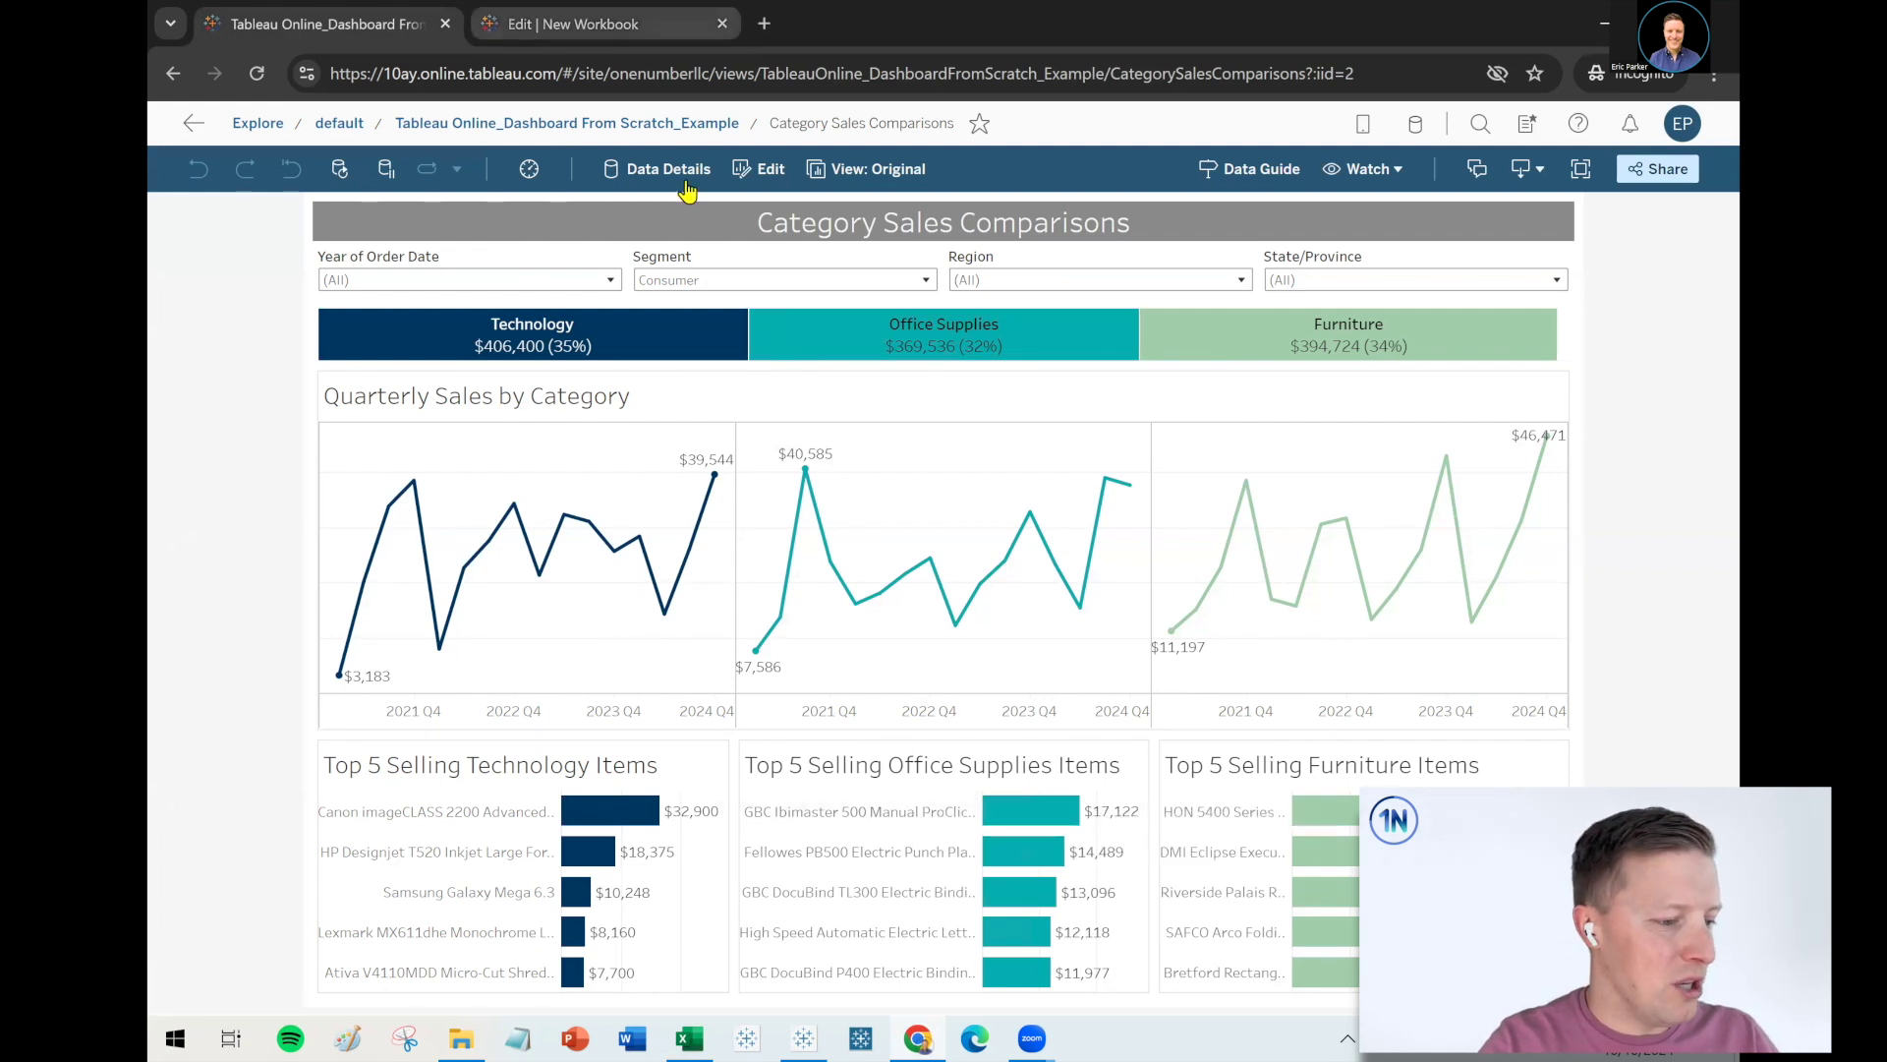
Return to the new workbook and rename Sheet 1 as "% of Total Sales by Category"
{"action": "key", "text": "ctrl+Tab"}
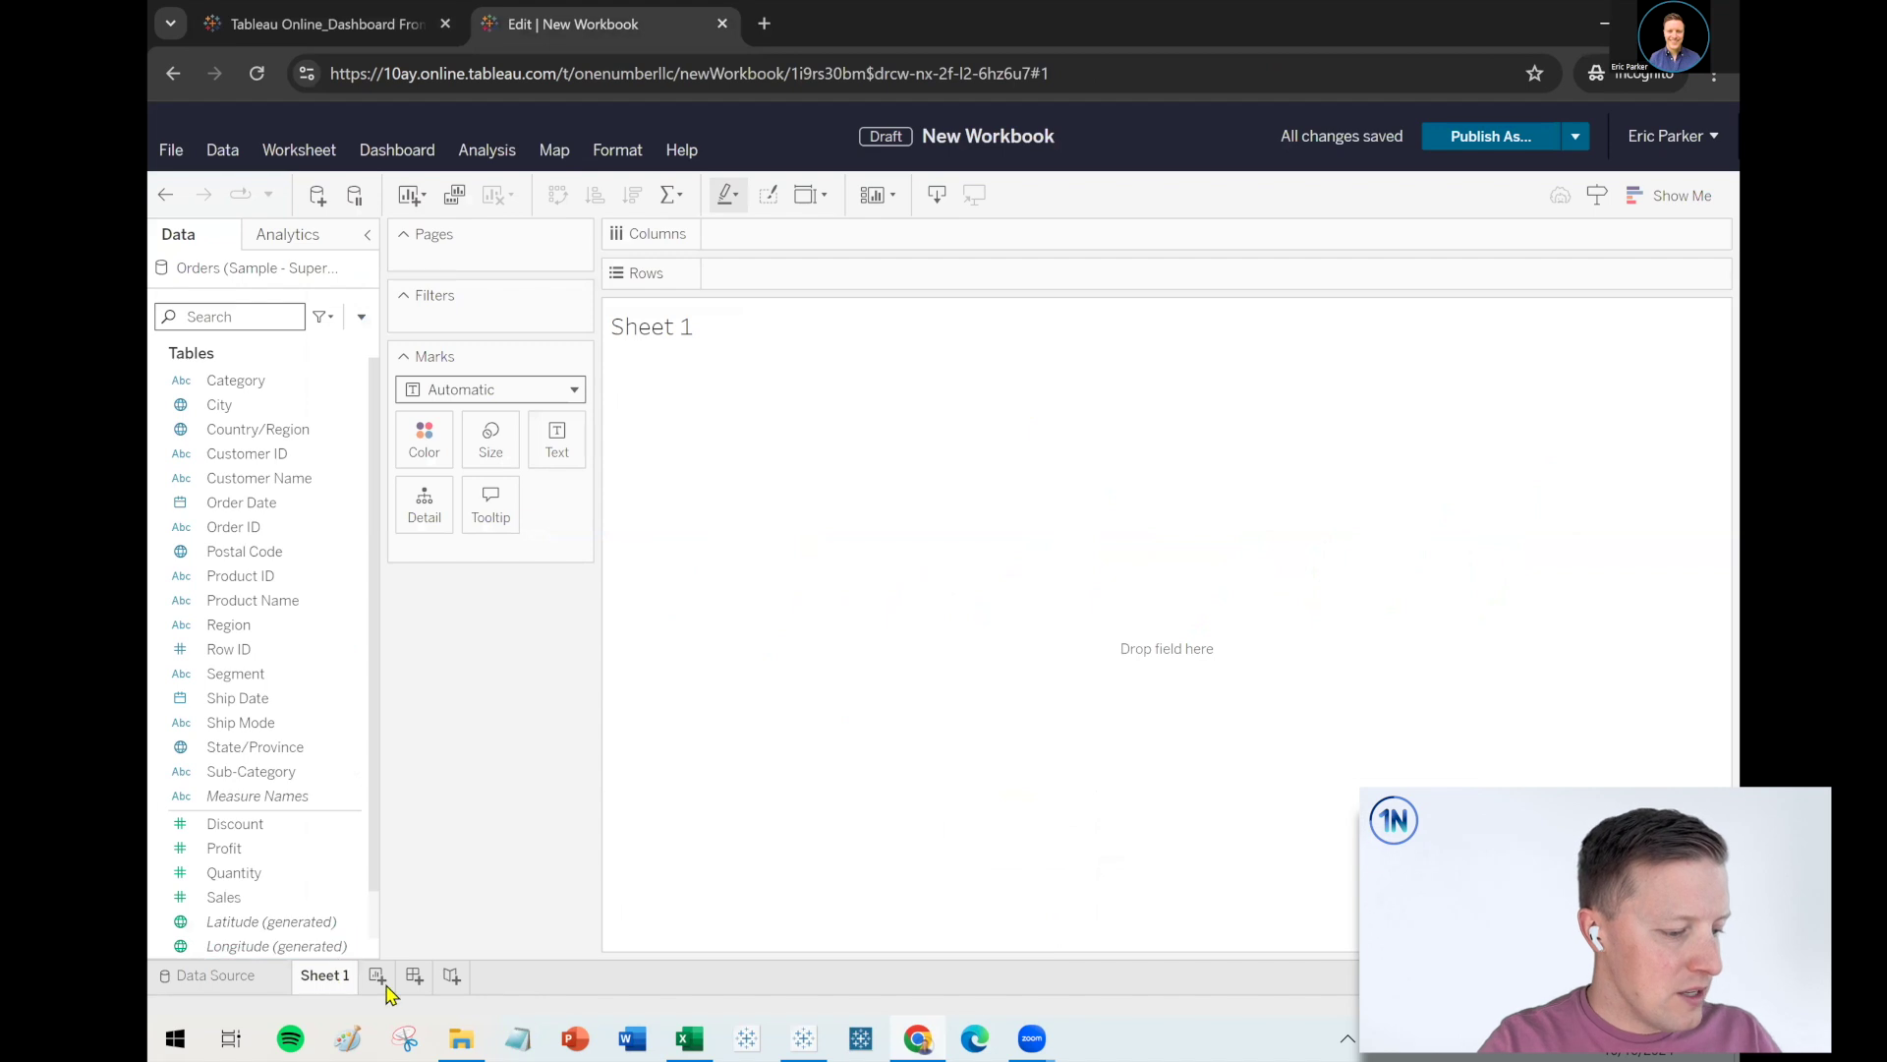
{"action": "double_click", "coordinate": [332, 977]}
{"action": "type", "text": "% of Total Sales by Category"}
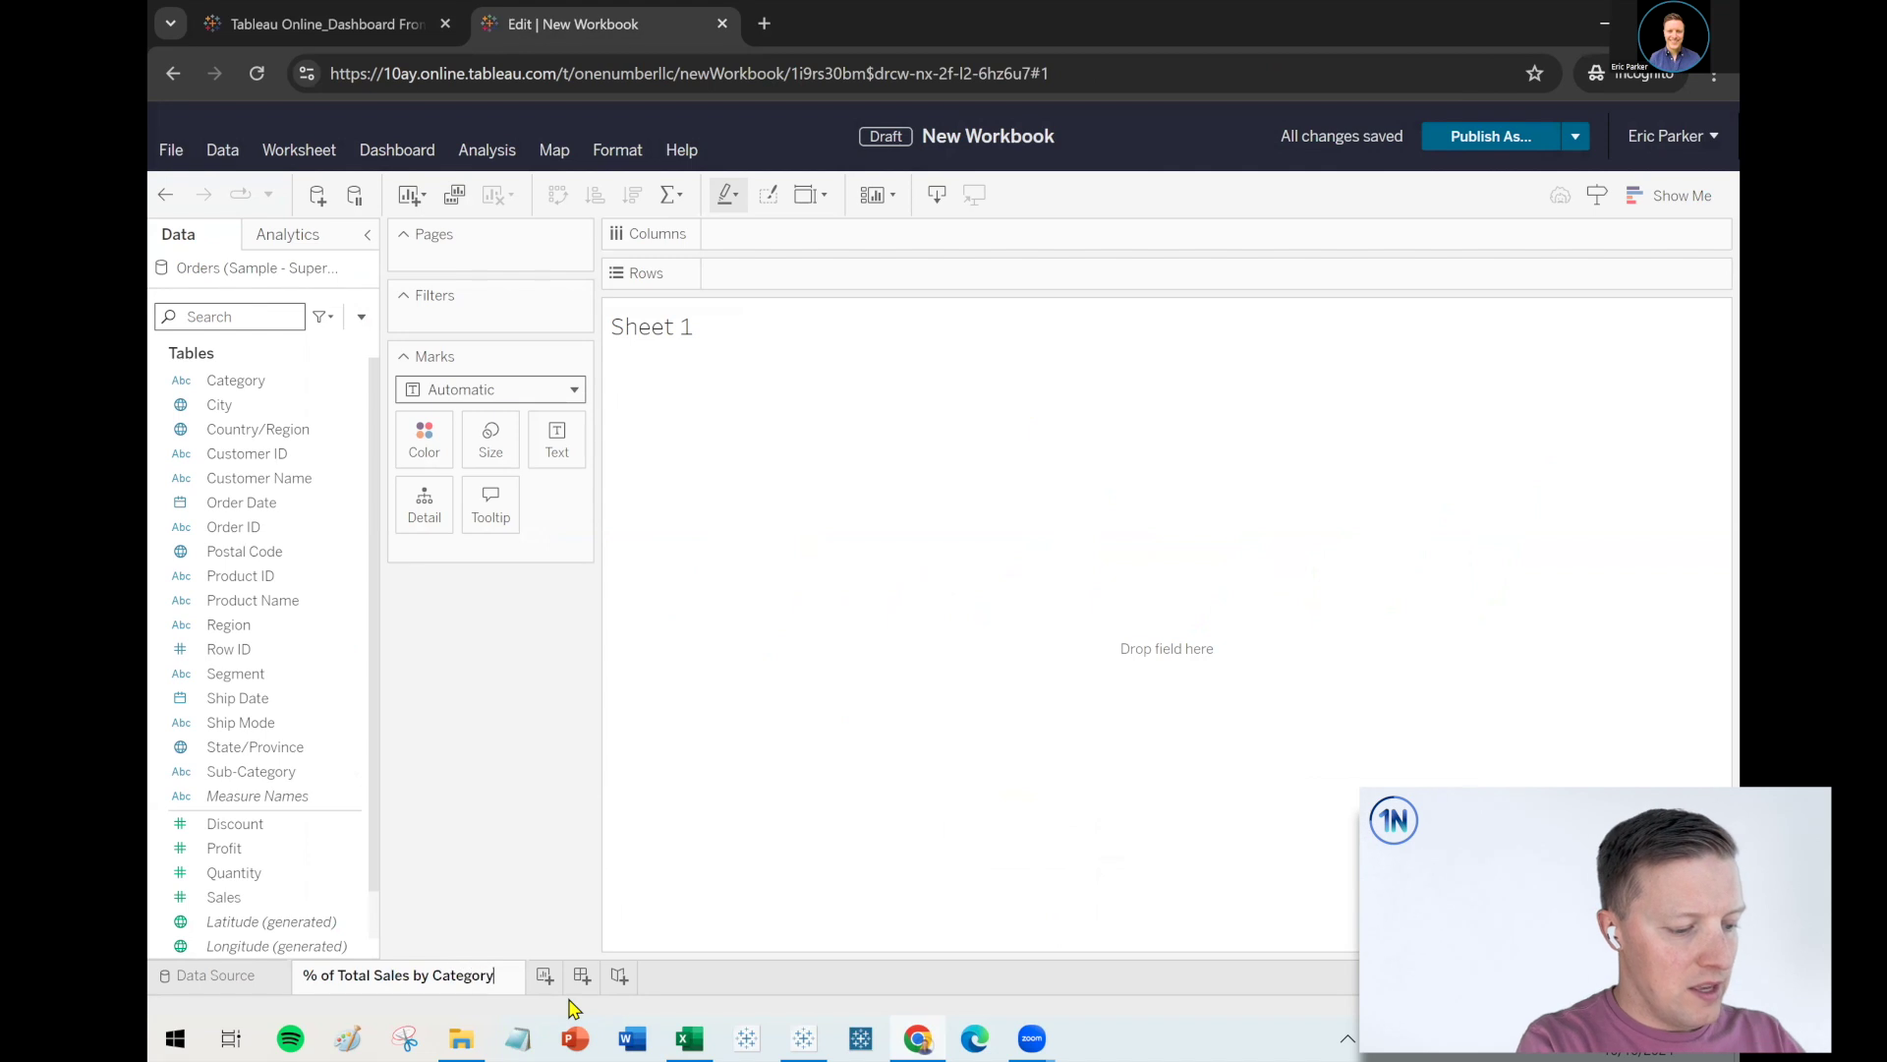
{"action": "key", "text": "Return"}
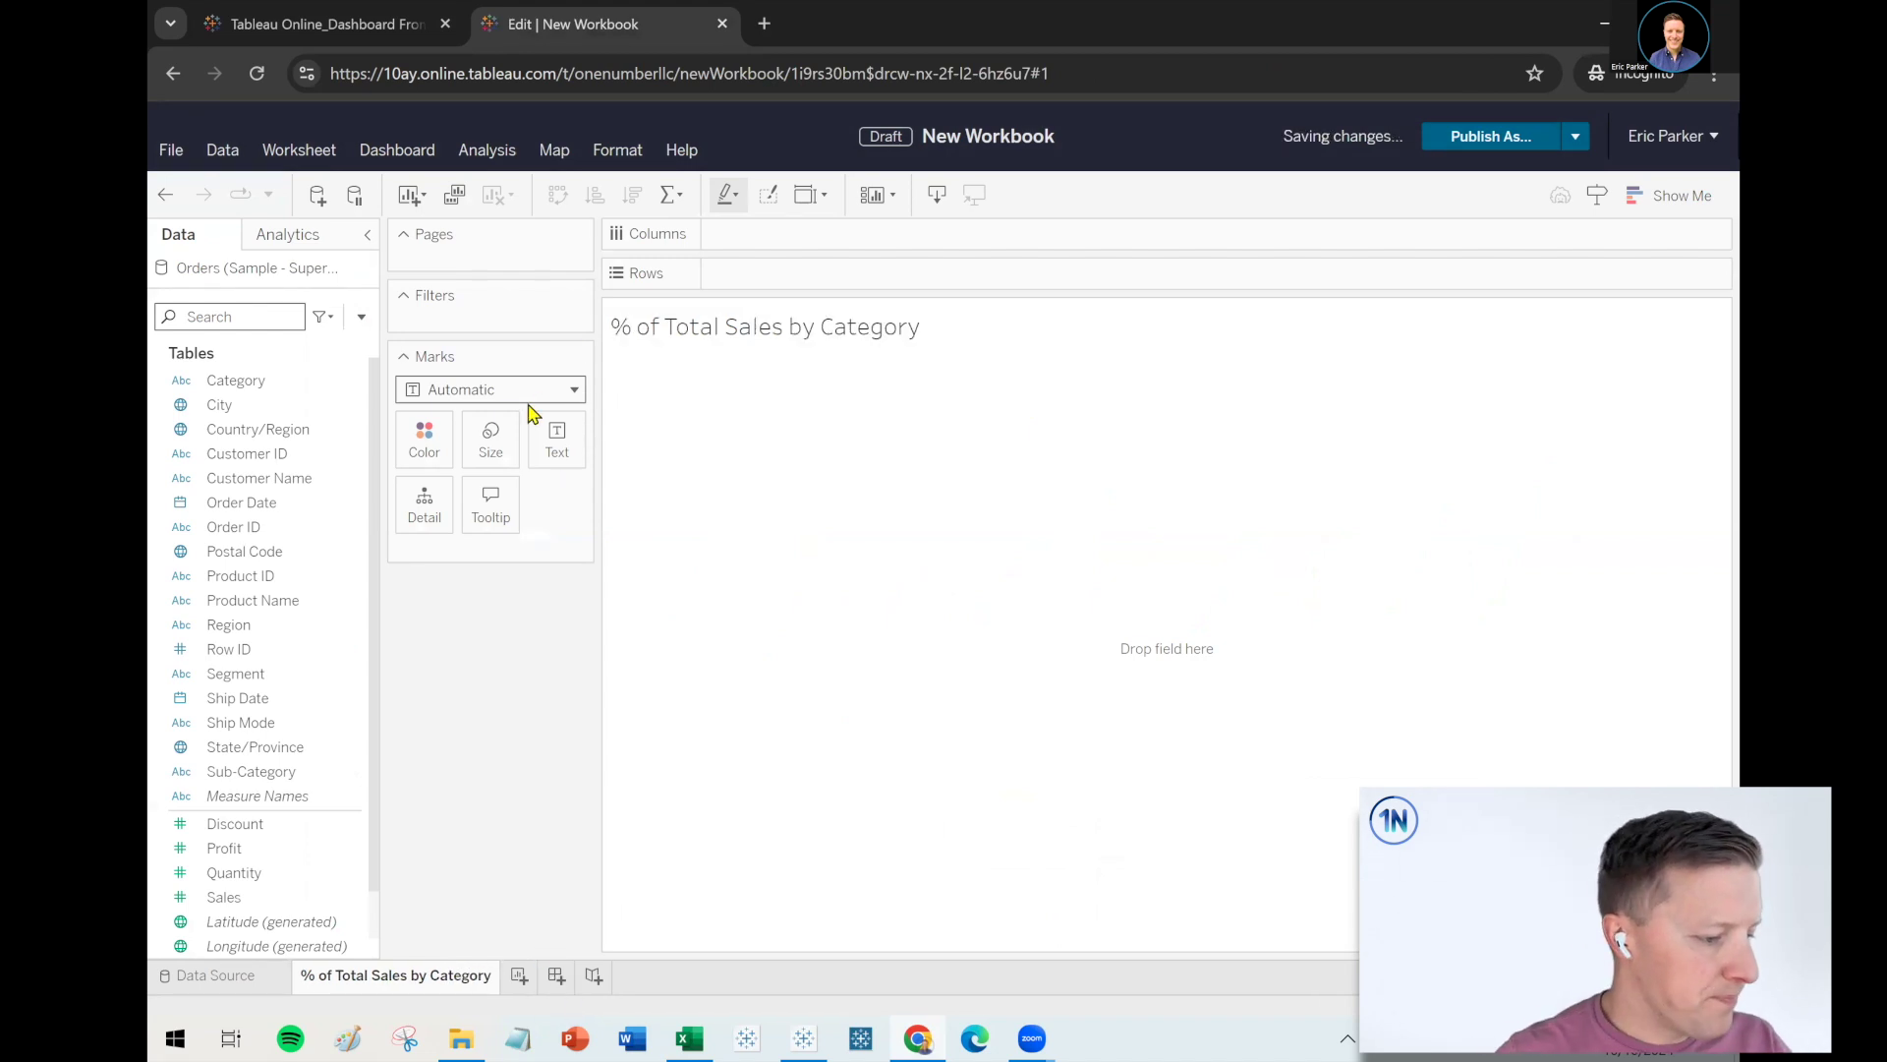
Build a horizontal stacked bar with Sales on Columns, coloured by Category
{"action": "left_click_drag", "start_coordinate": [233, 906], "coordinate": [991, 231]}
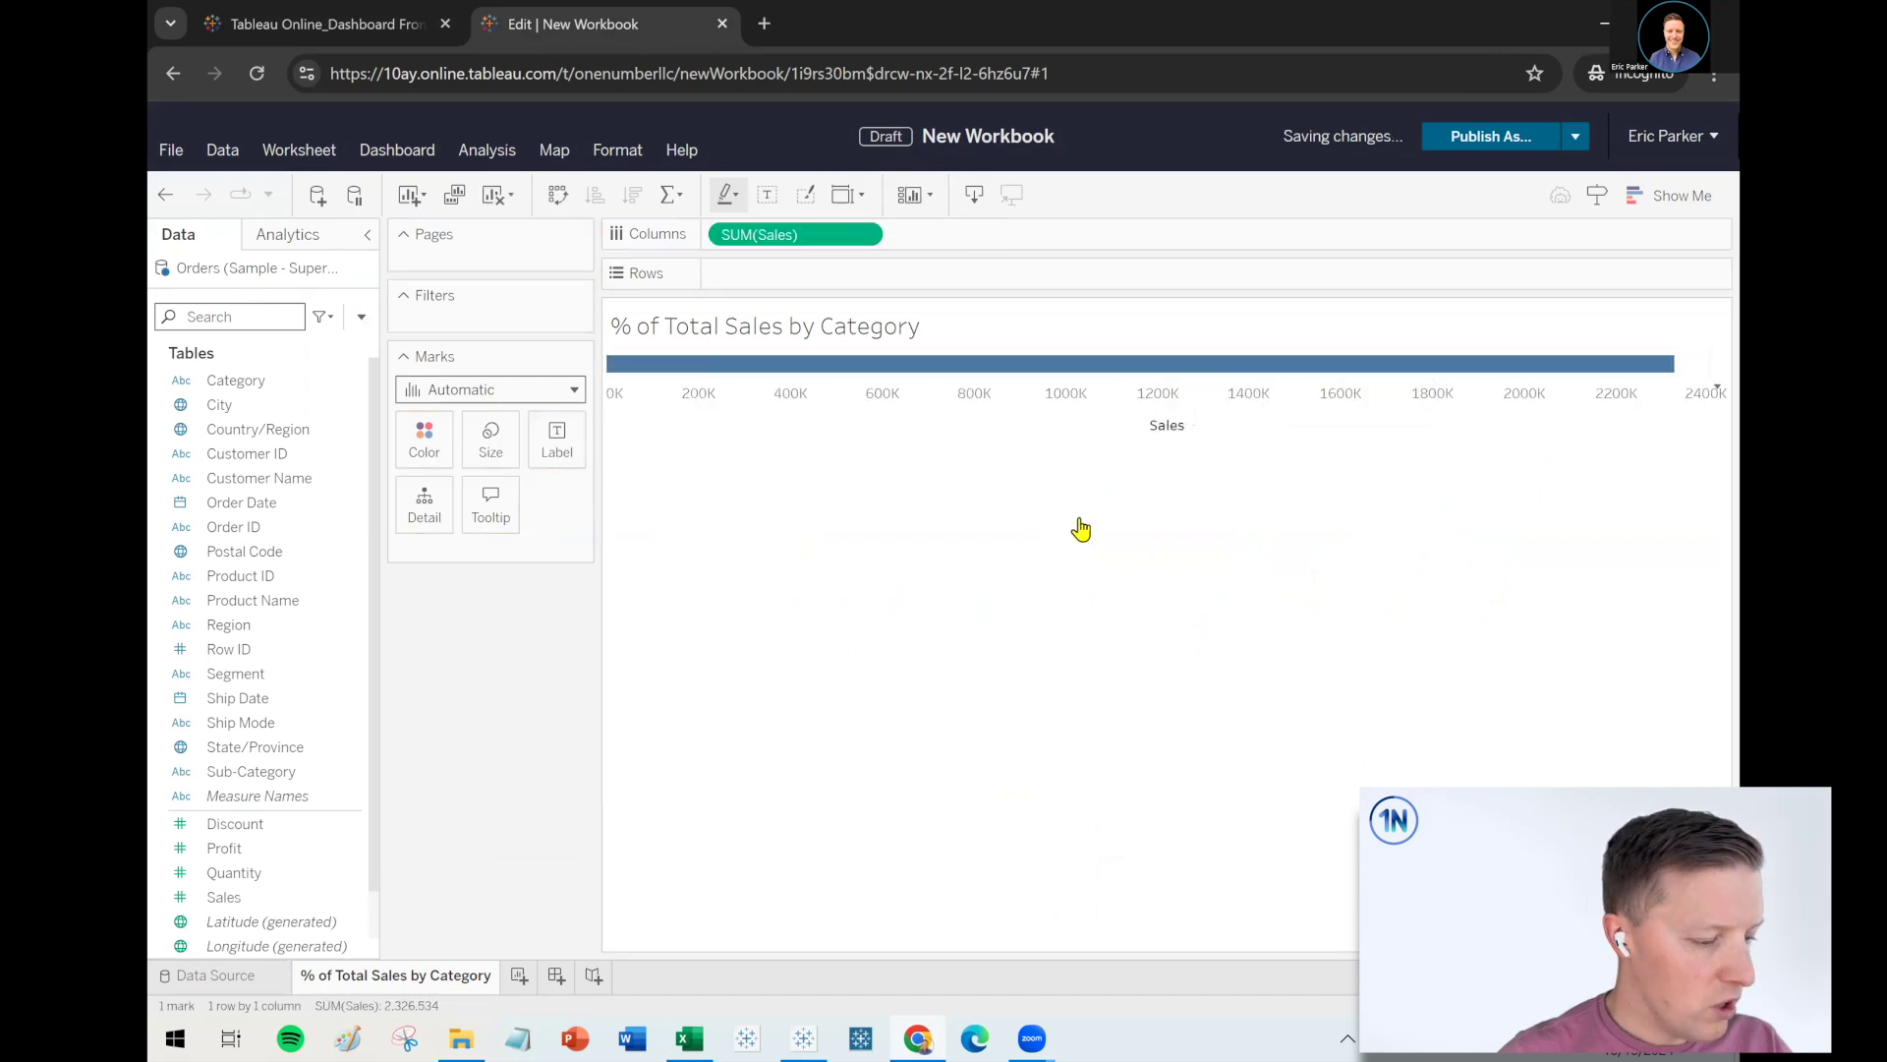
{"action": "left_click_drag", "start_coordinate": [285, 381], "coordinate": [428, 447]}
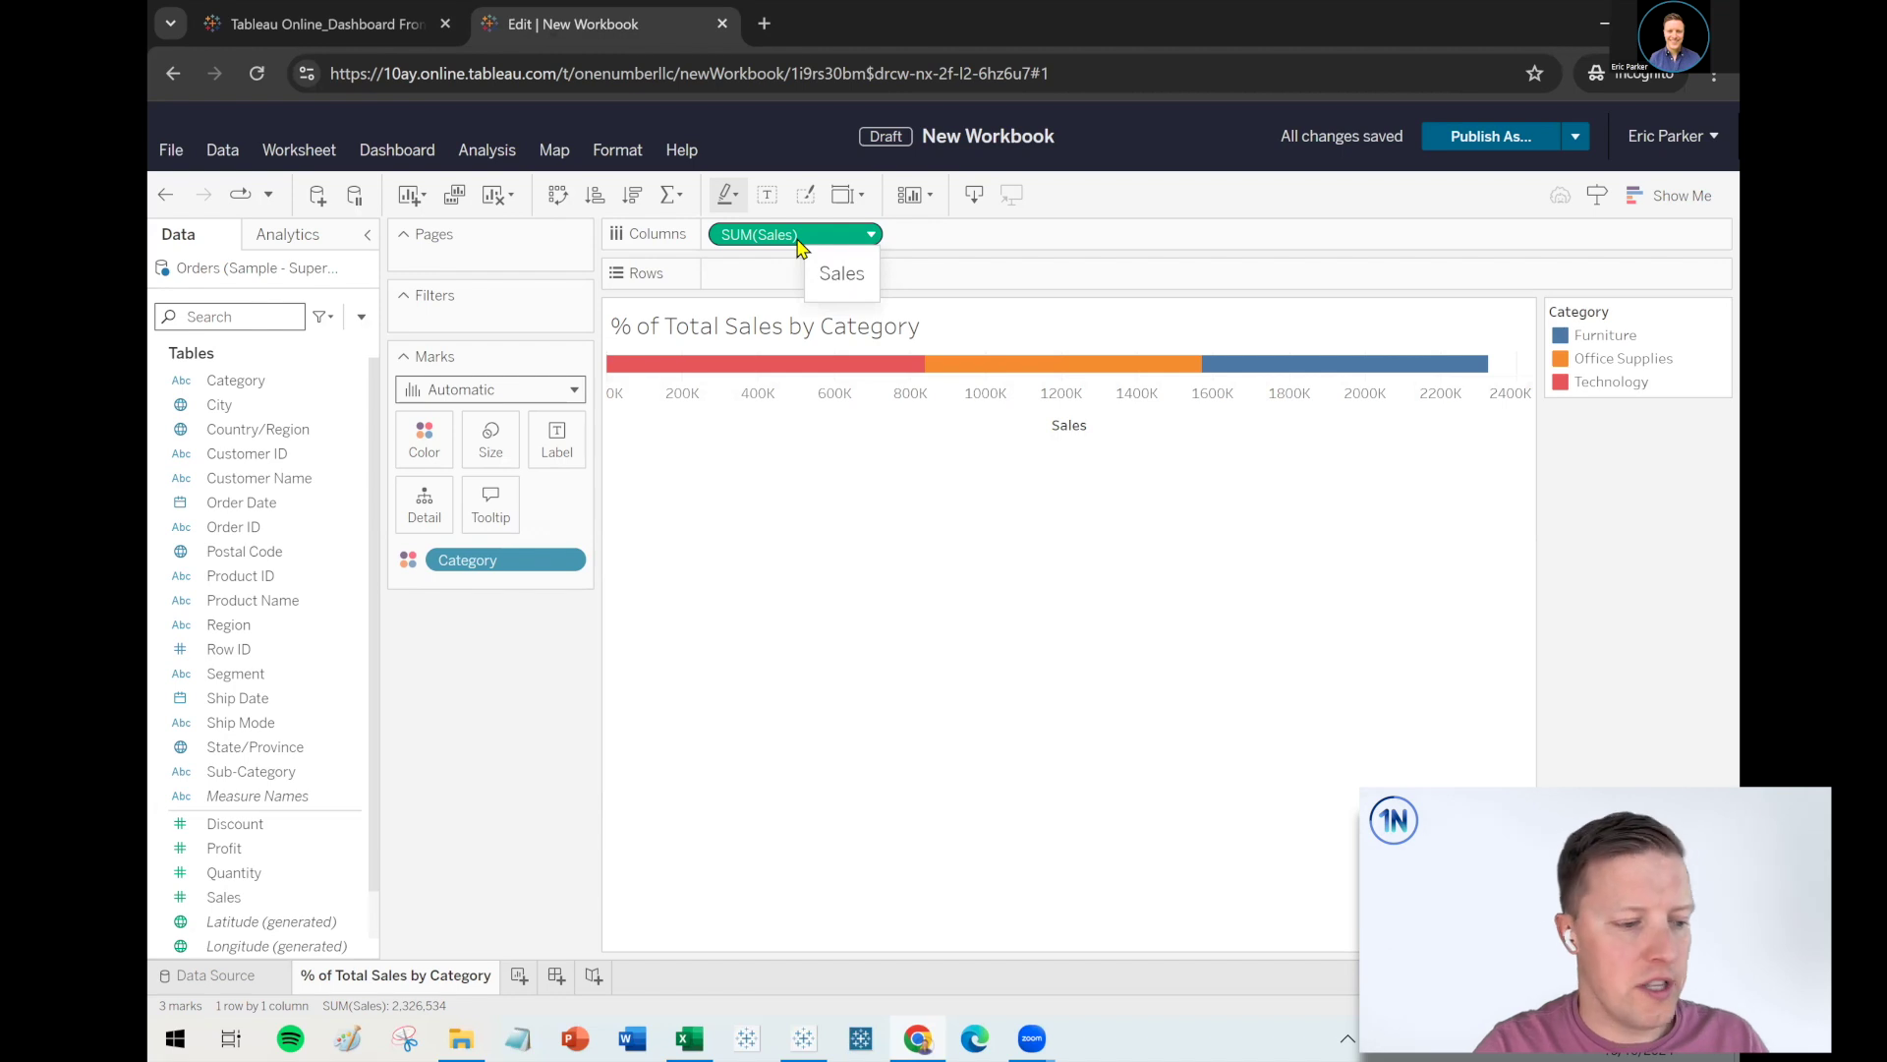
Examine the sales and percentage labels on the example dashboard's category bar, then return to the new workbook
{"action": "left_click", "coordinate": [365, 27]}
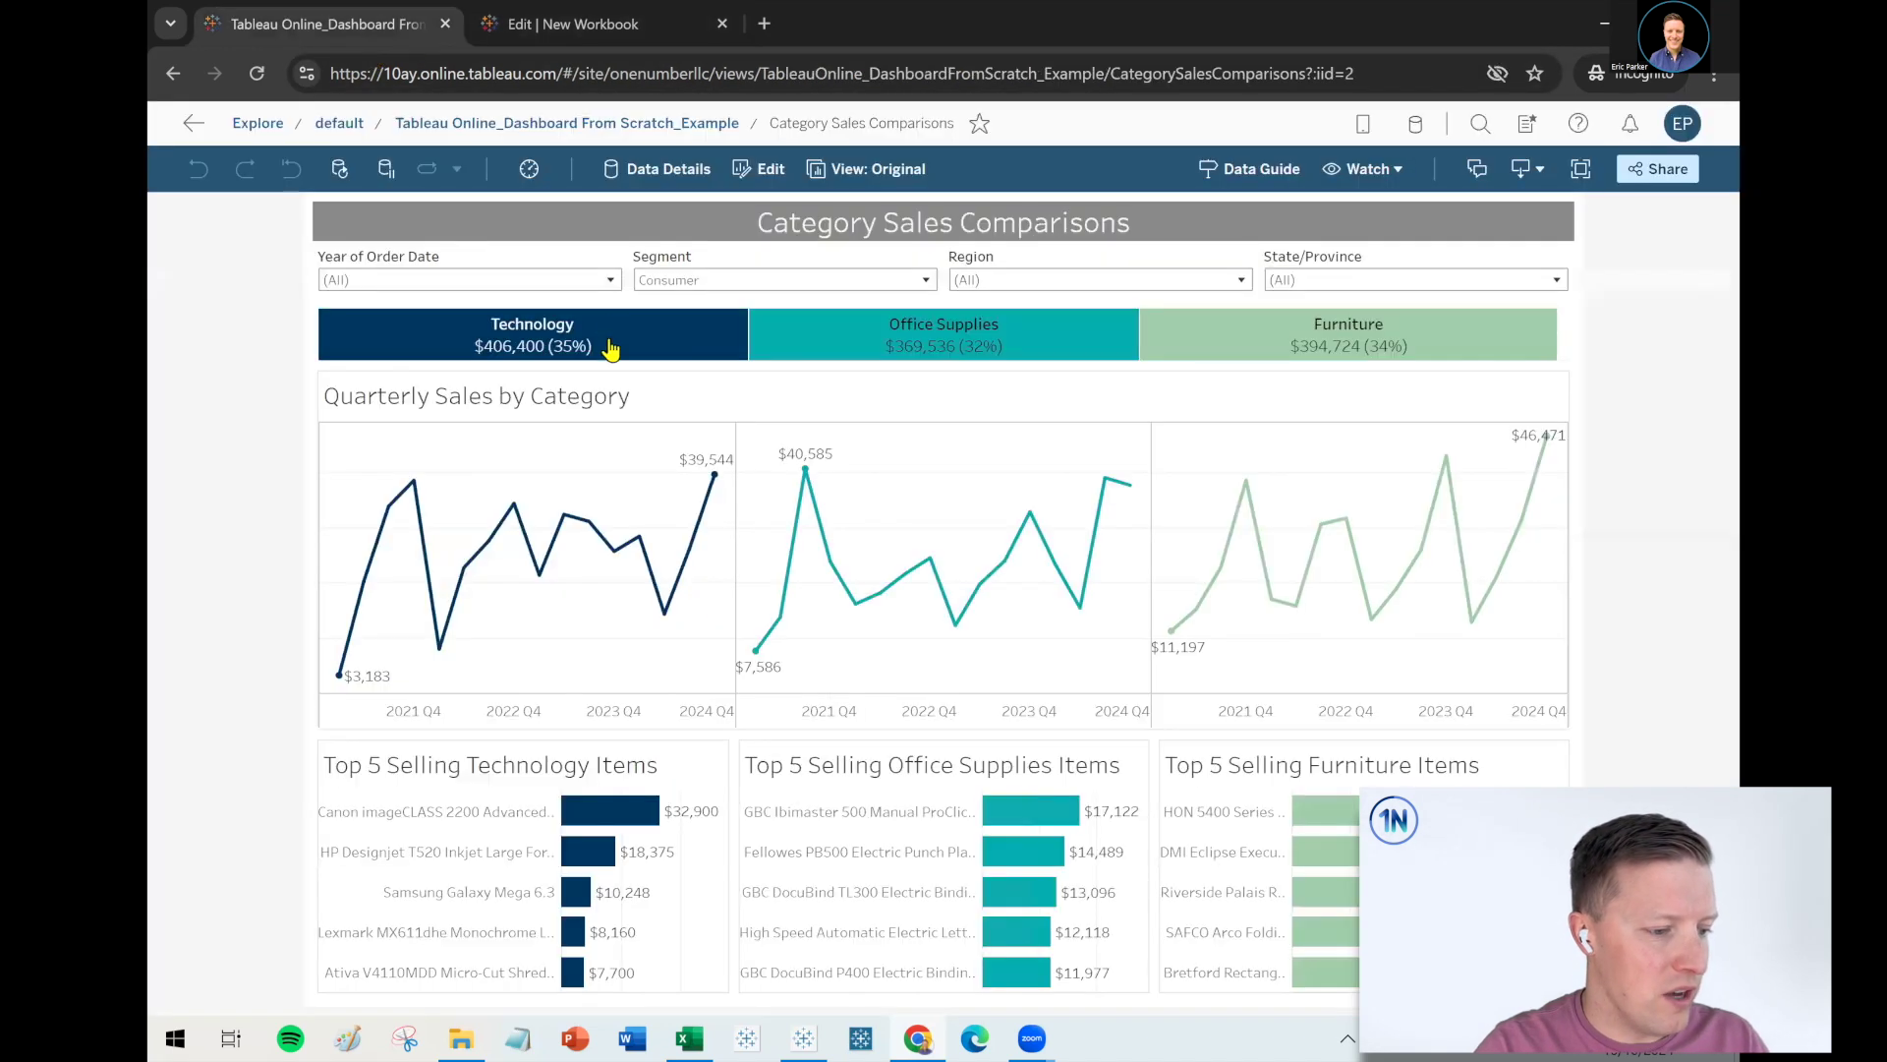
{"action": "mouse_move", "coordinate": [604, 363]}
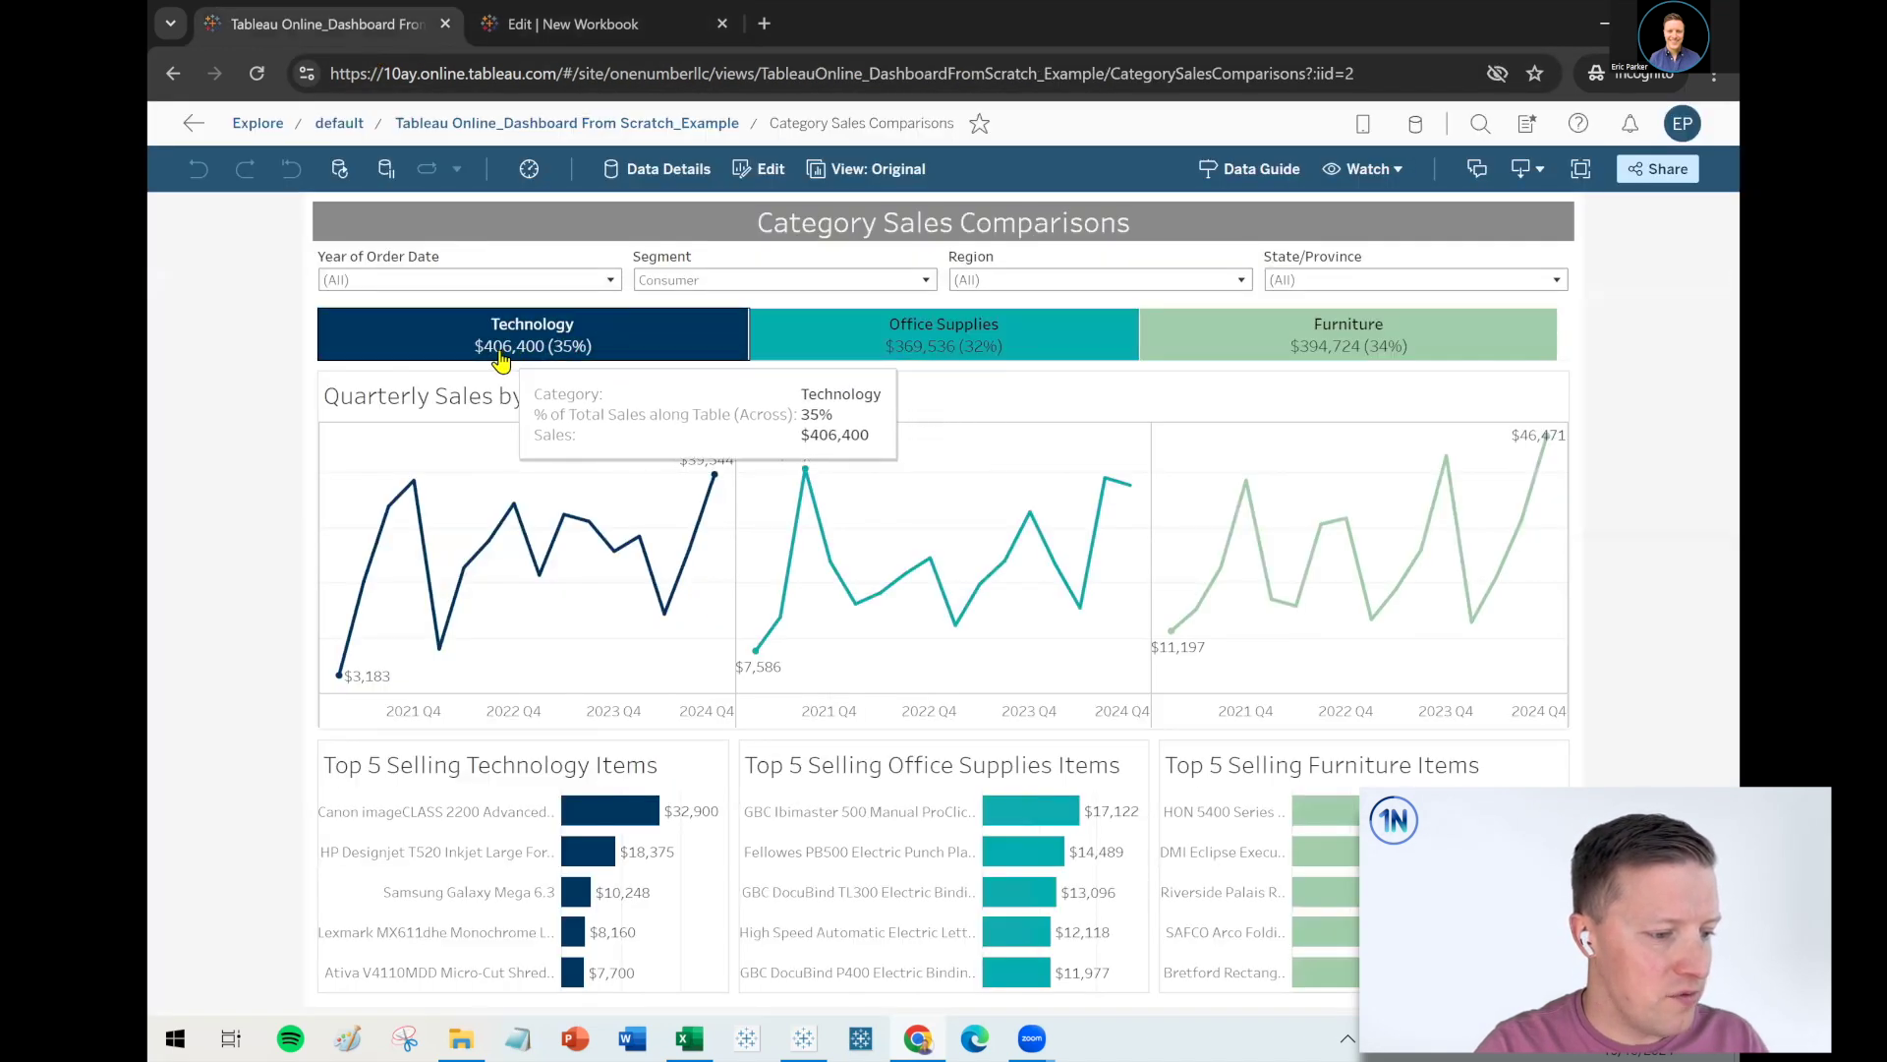
{"action": "left_click", "coordinate": [570, 24]}
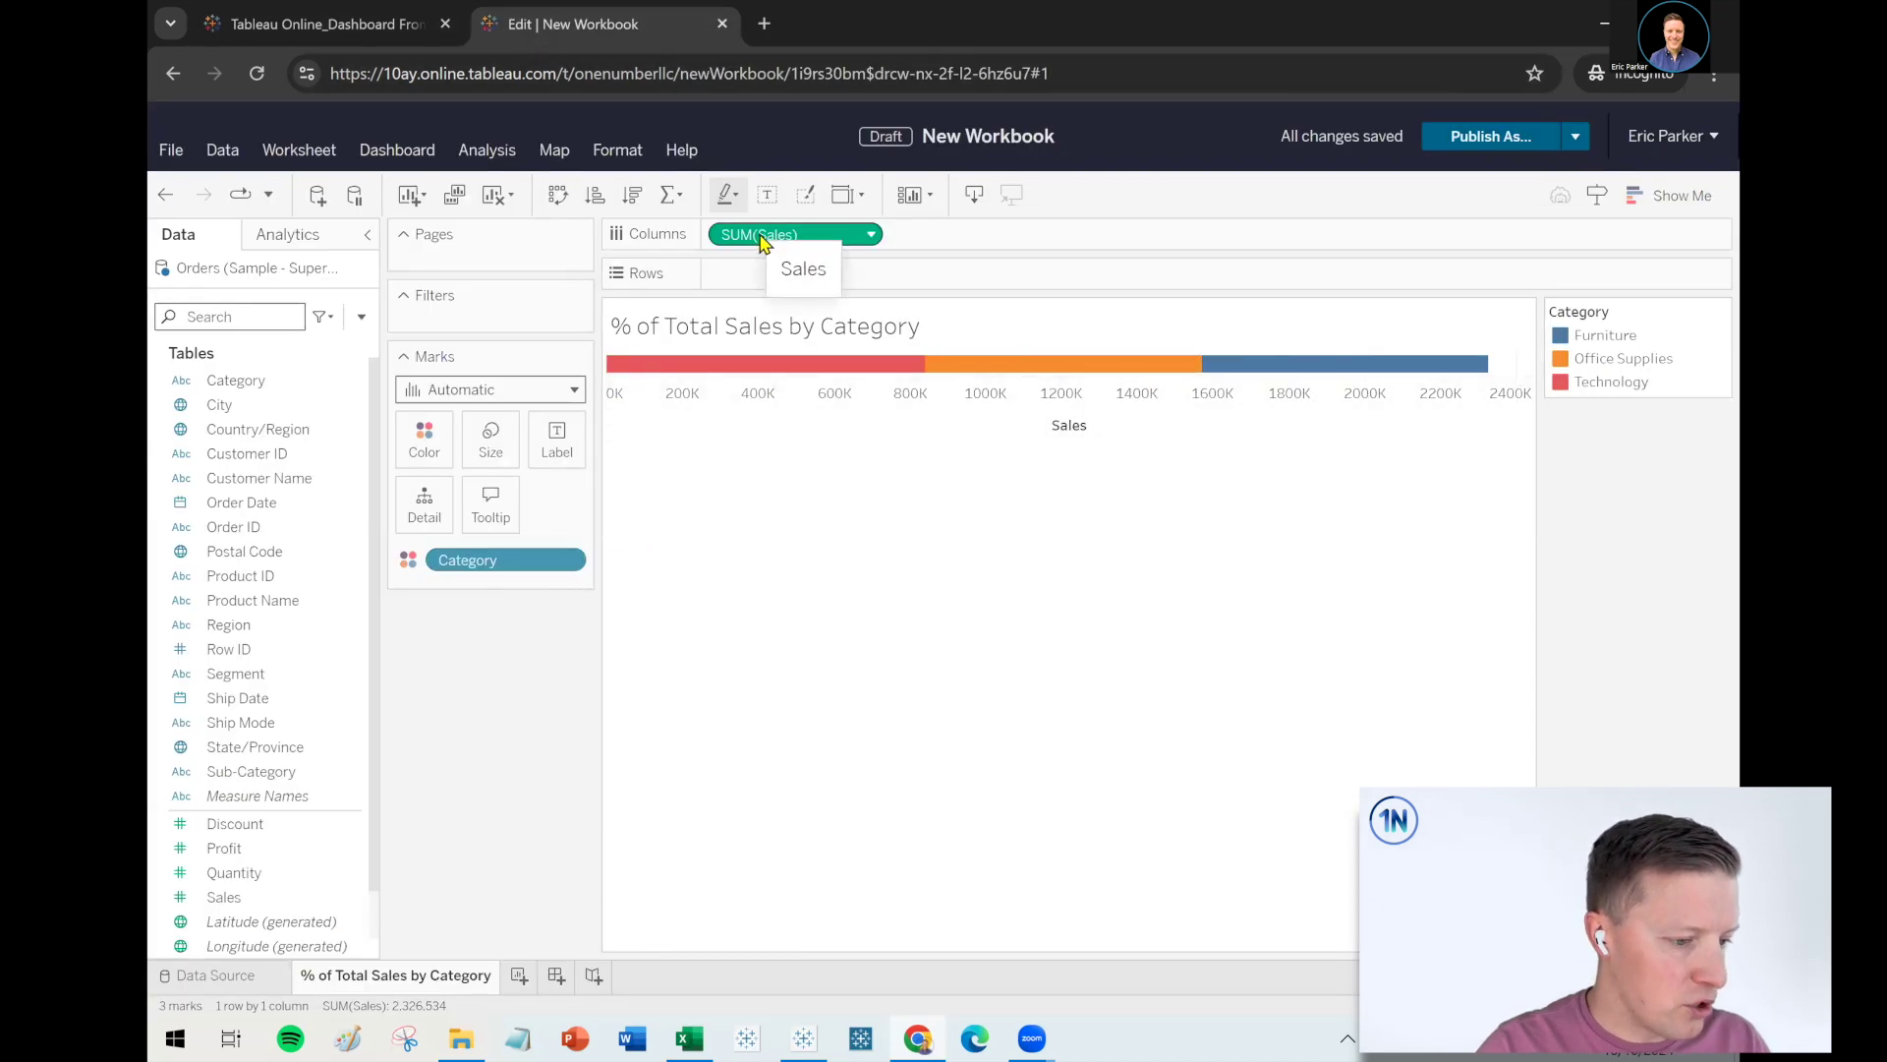
Apply the Percent of Total quick table calculation to SUM(Sales) on Columns
{"action": "left_click", "coordinate": [872, 236]}
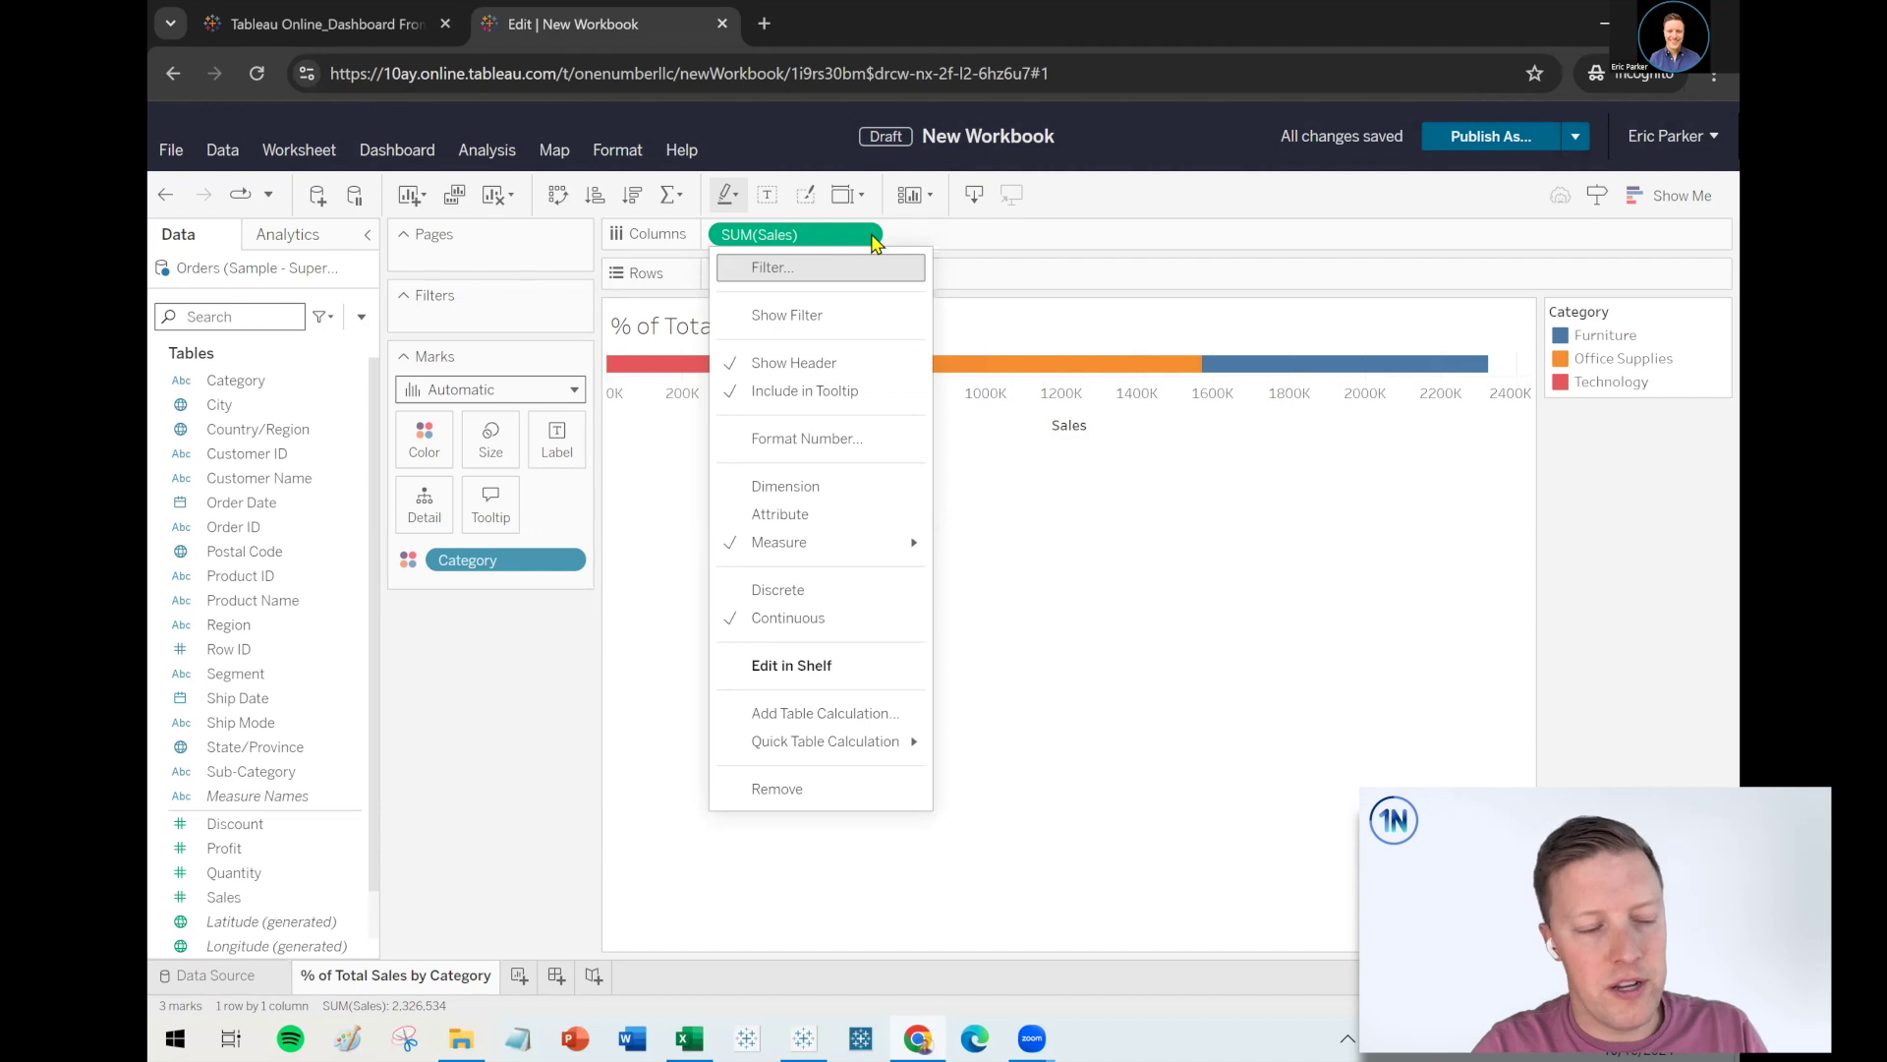
{"action": "mouse_move", "coordinate": [876, 752]}
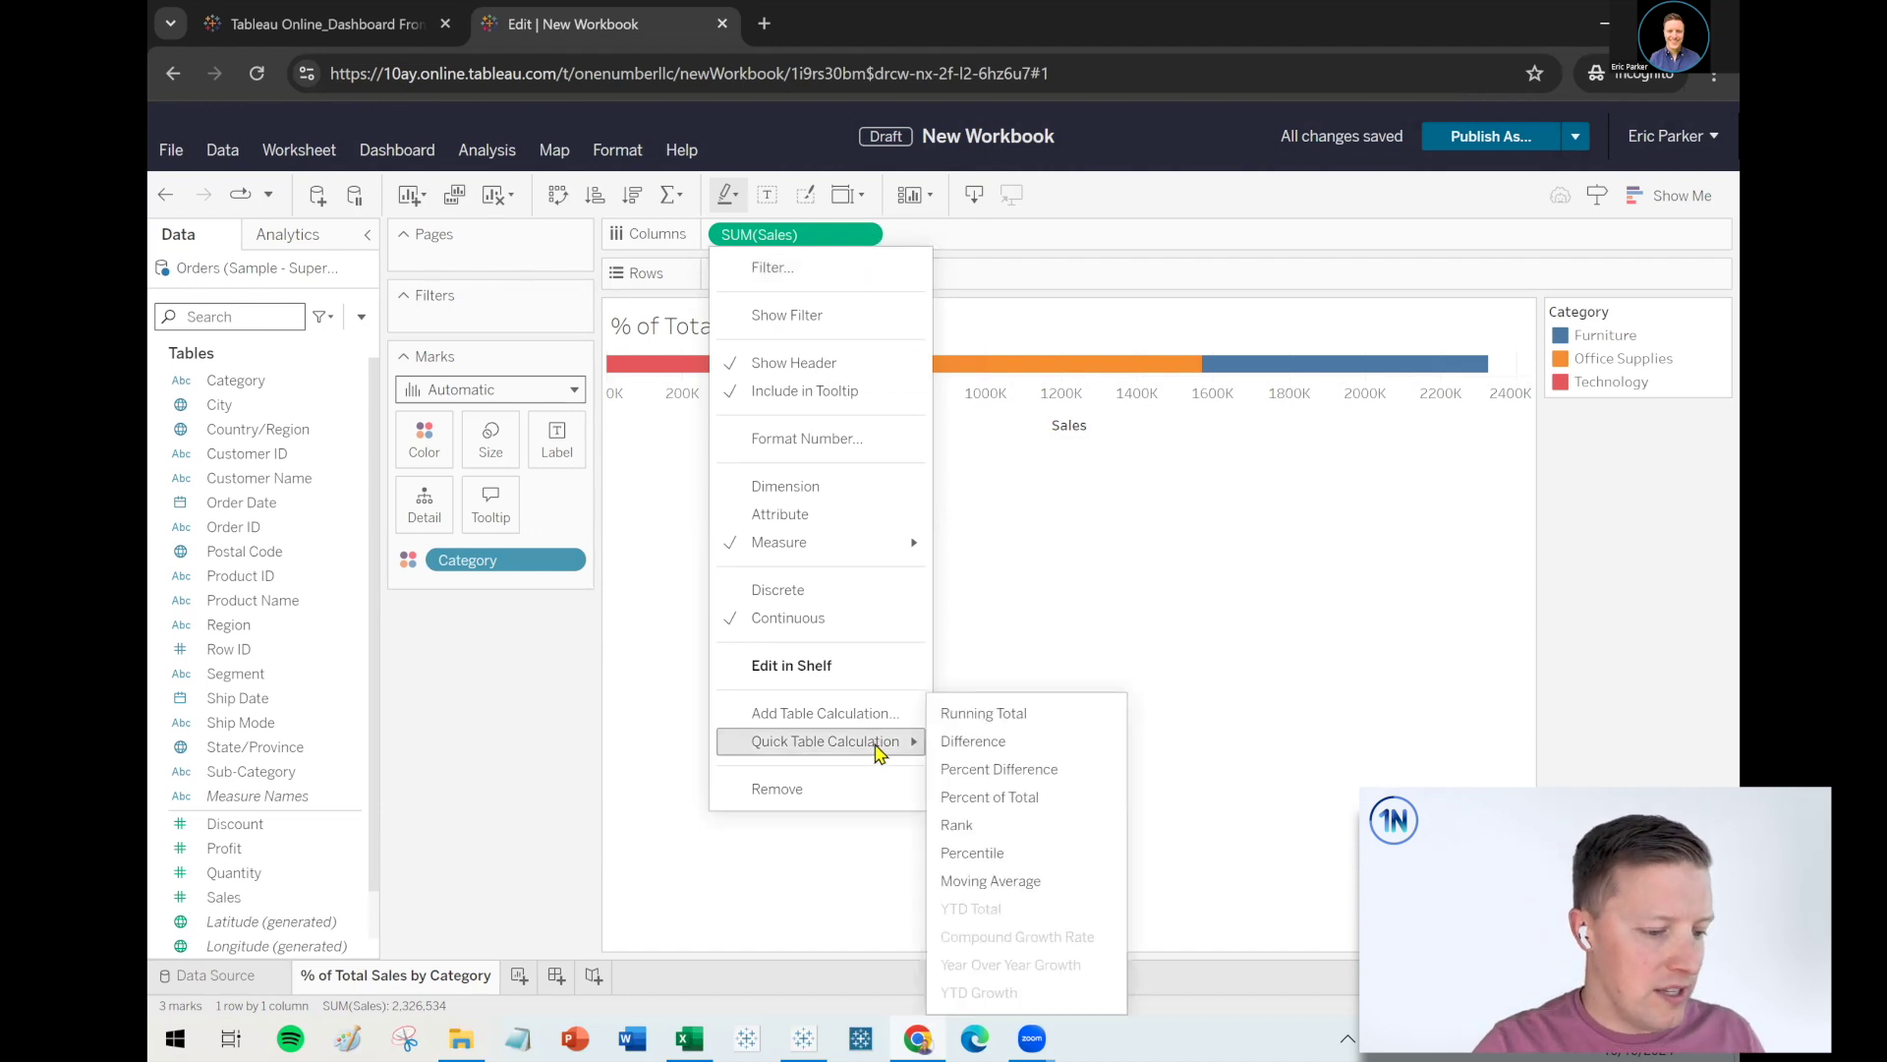
{"action": "left_click", "coordinate": [877, 751]}
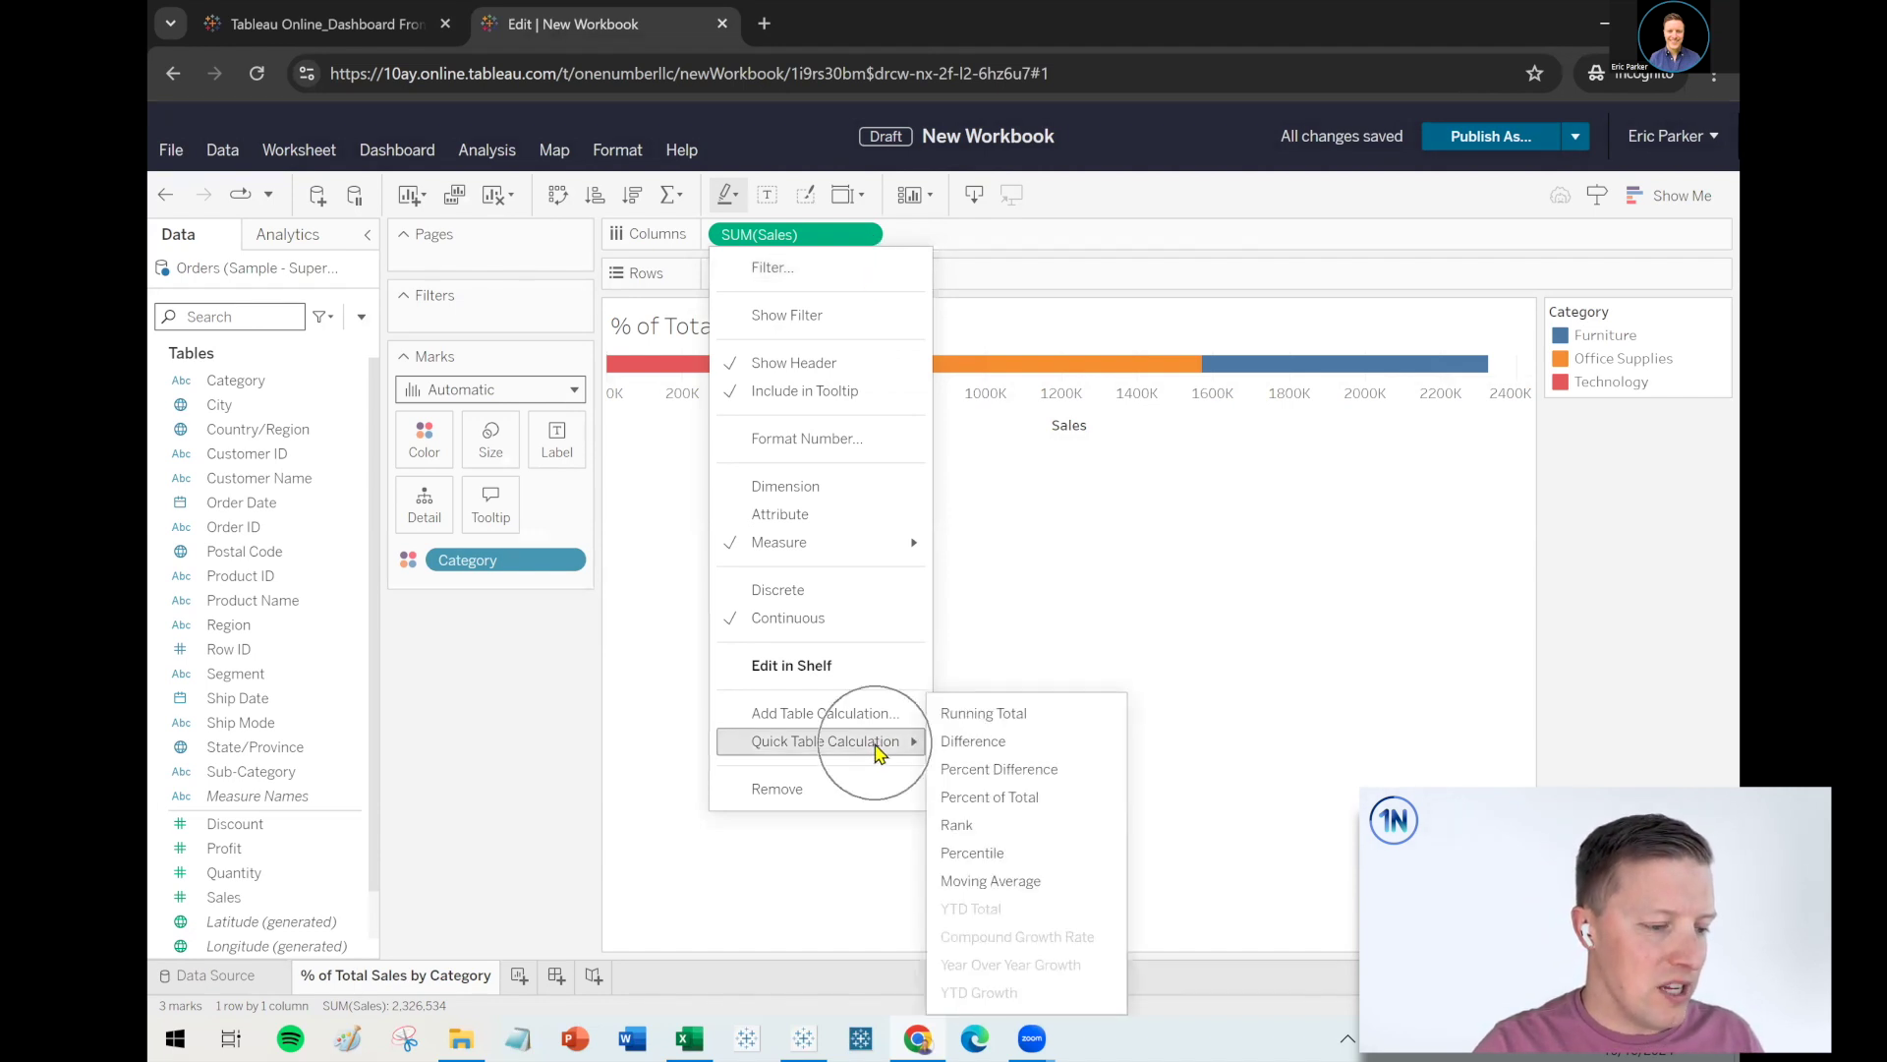
{"action": "left_click", "coordinate": [873, 238]}
{"action": "left_click", "coordinate": [873, 238]}
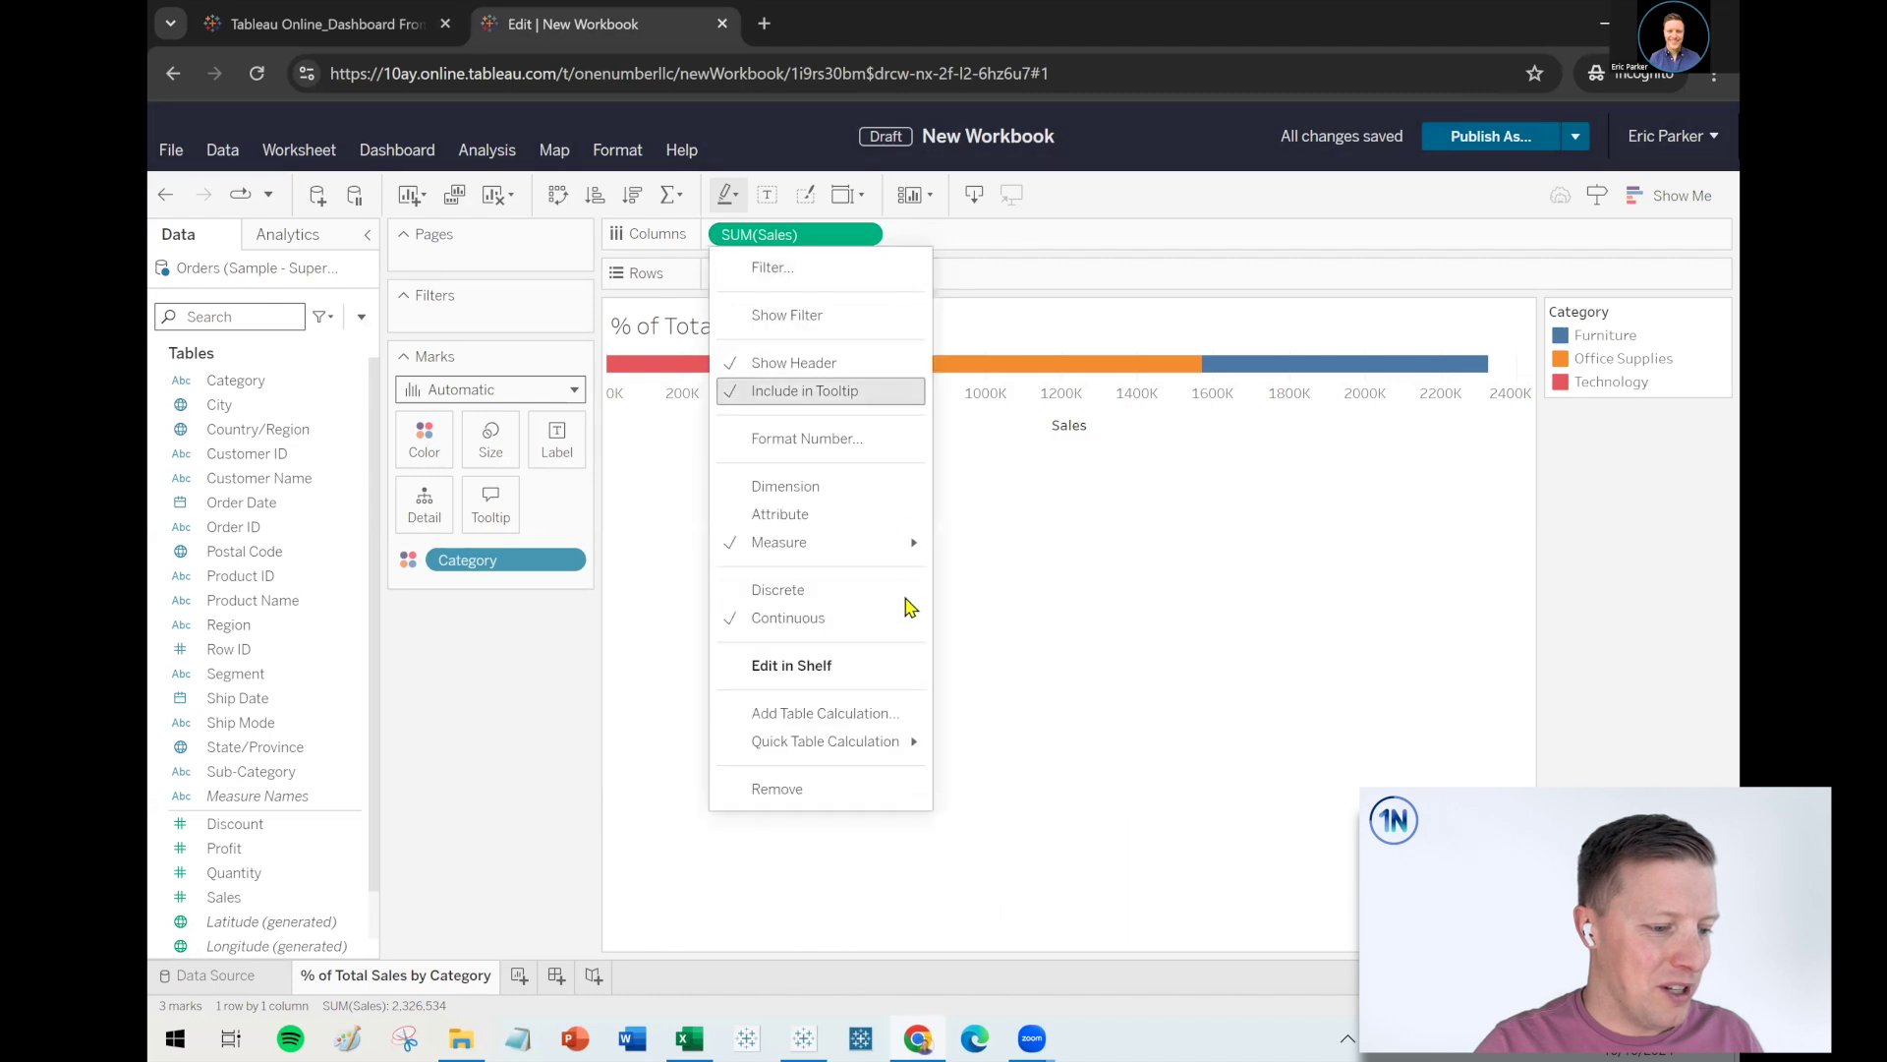
{"action": "mouse_move", "coordinate": [890, 742]}
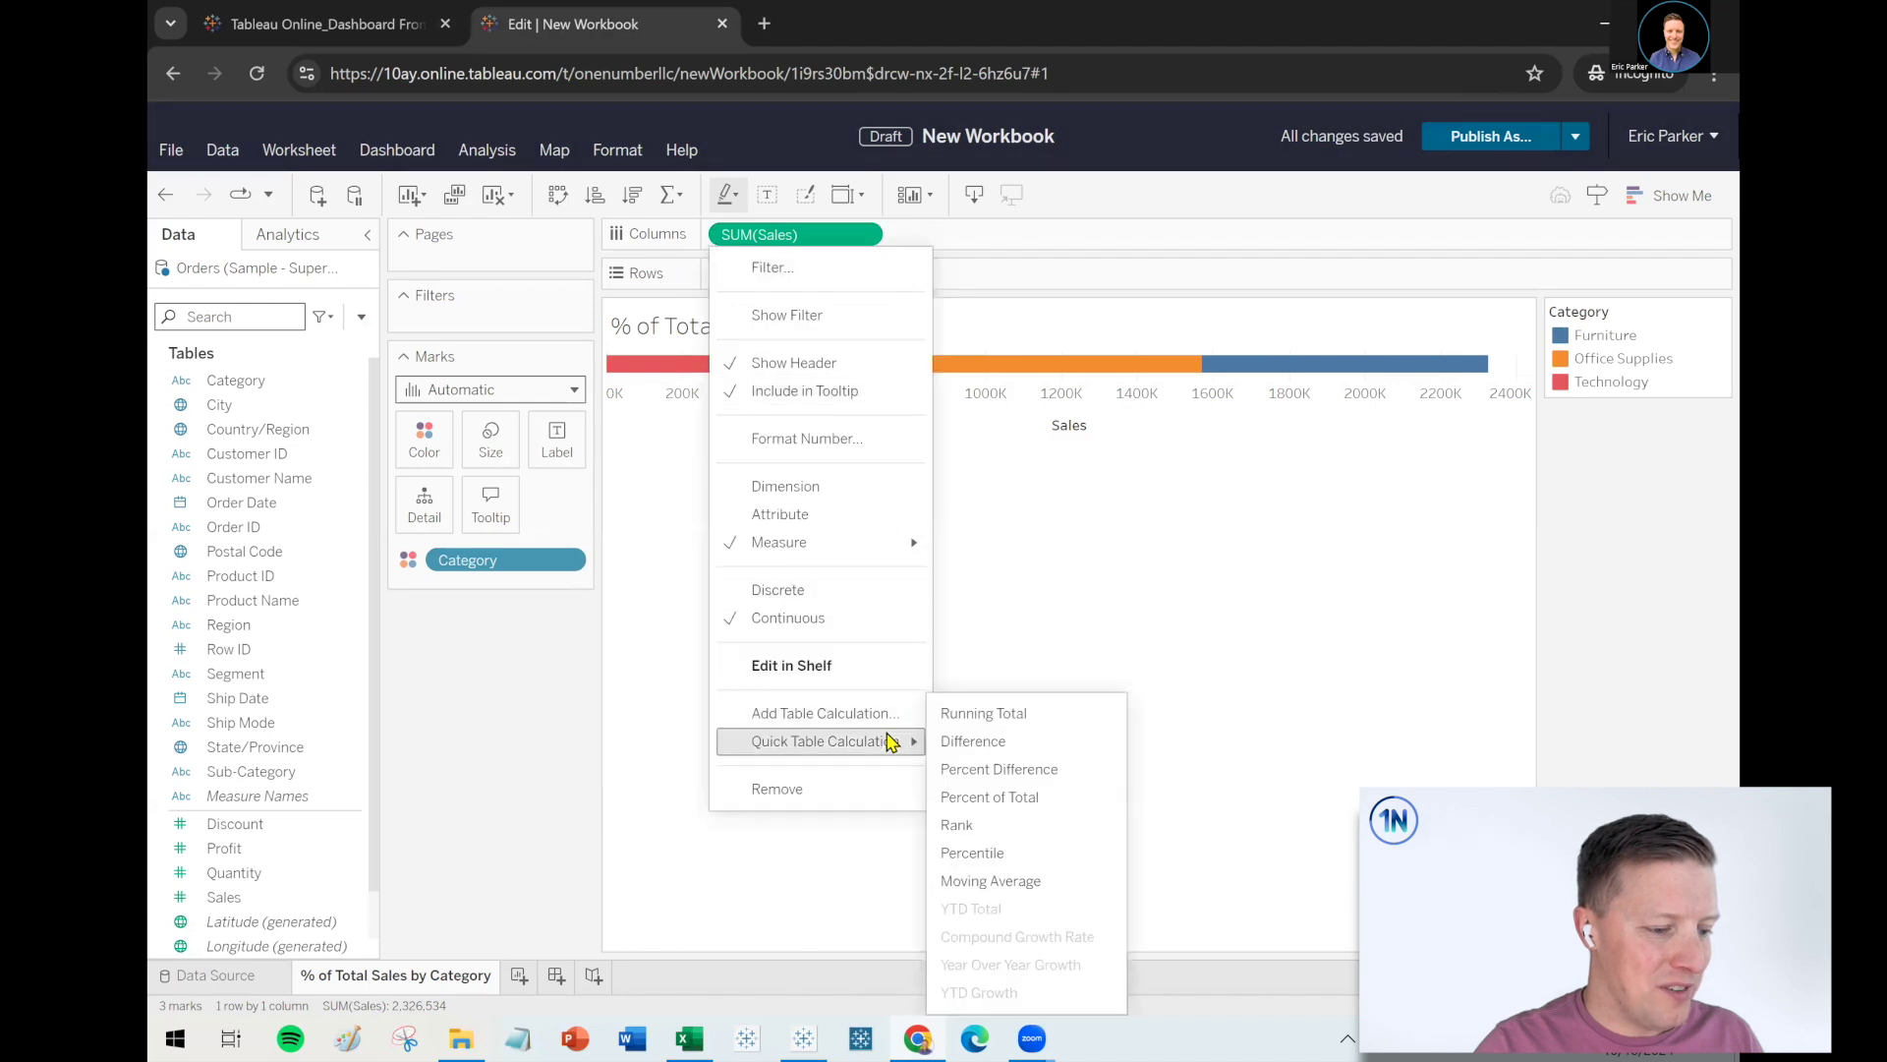
{"action": "left_click", "coordinate": [1027, 807]}
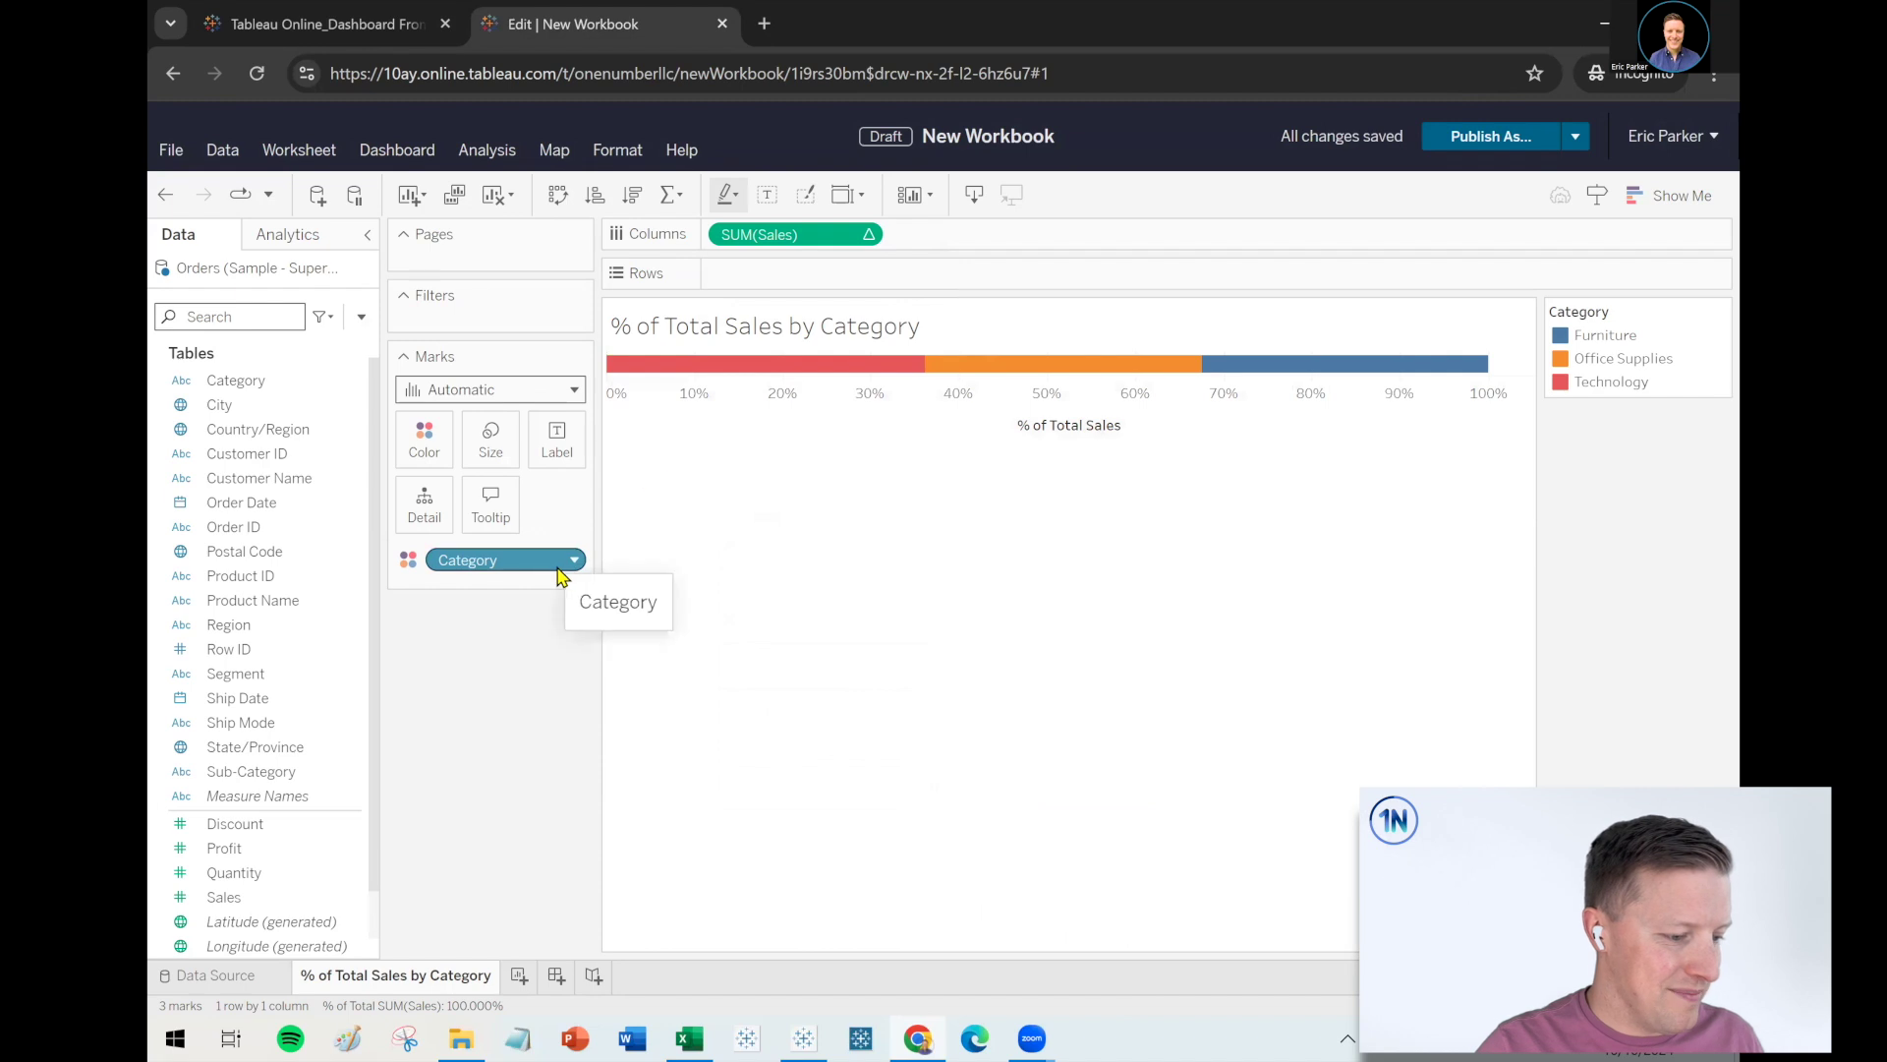
Set a custom range for the % of Total Sales axis, fixed from 0 to 1.01
{"action": "right_click", "coordinate": [866, 411]}
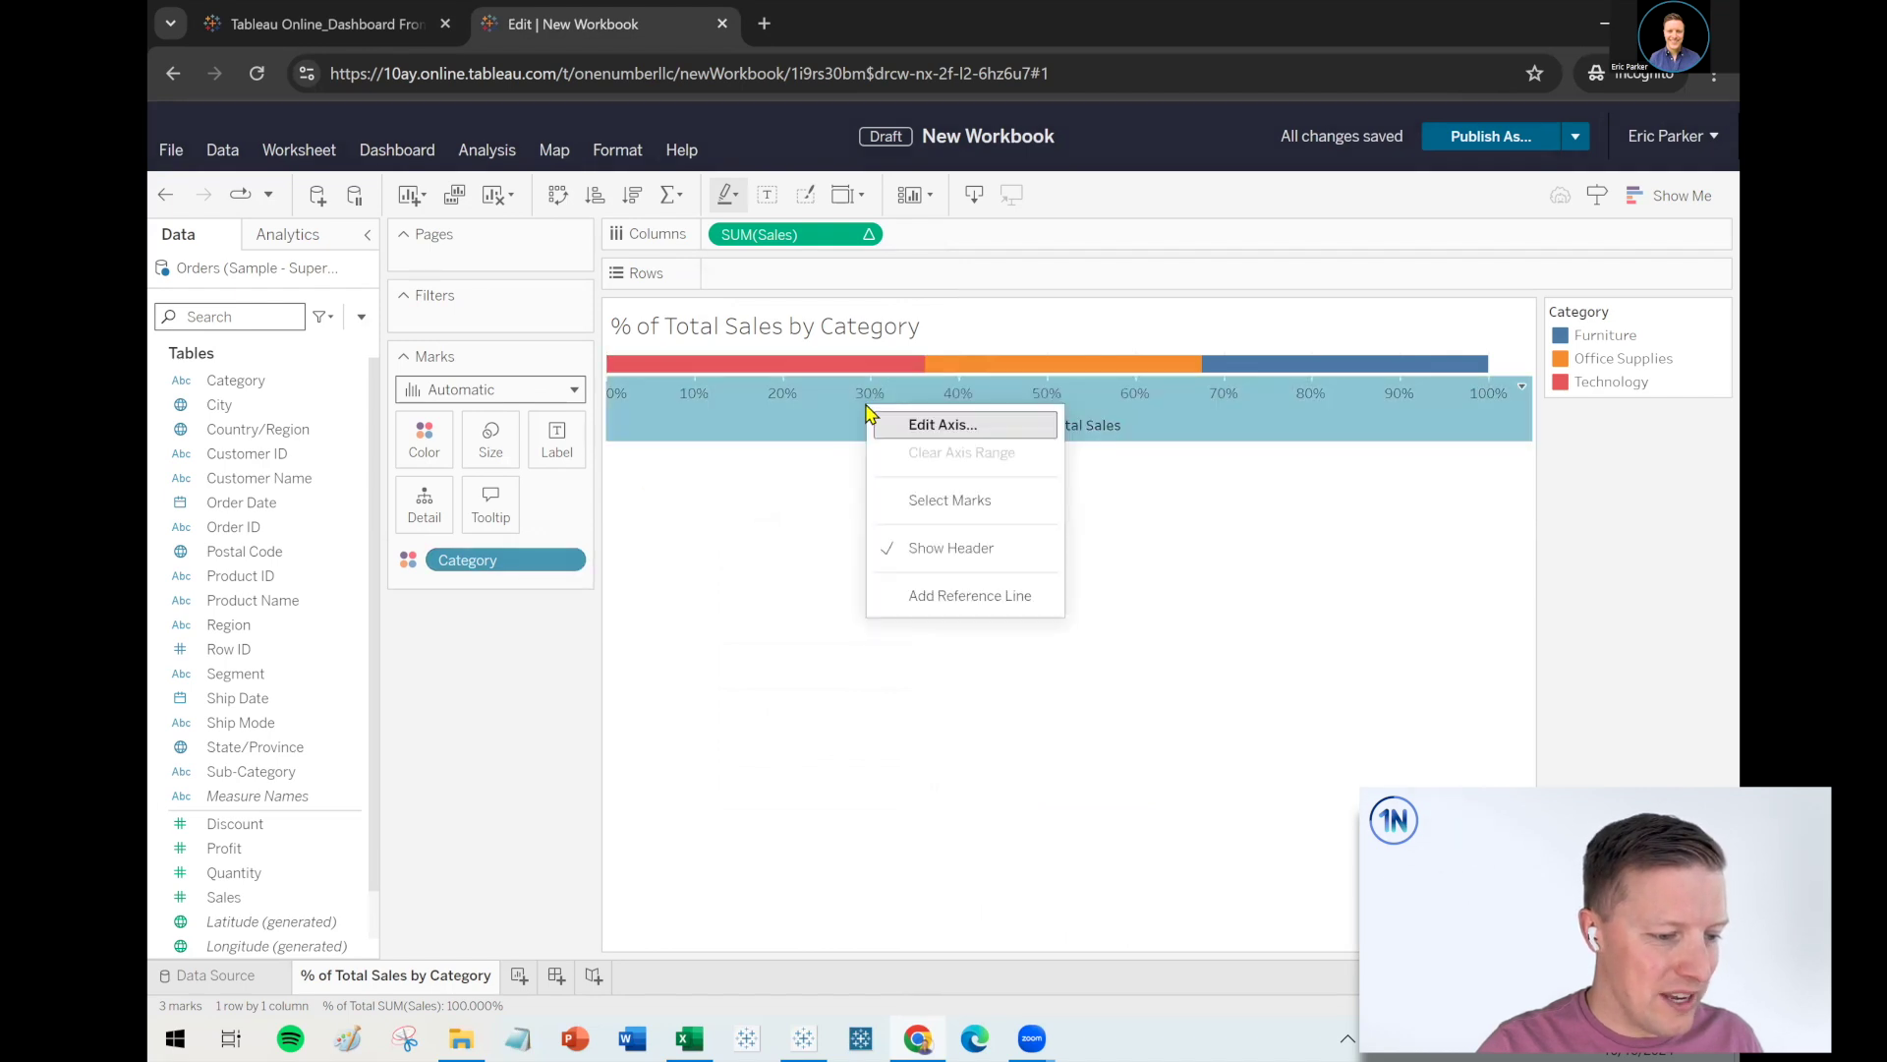
{"action": "left_click", "coordinate": [951, 427]}
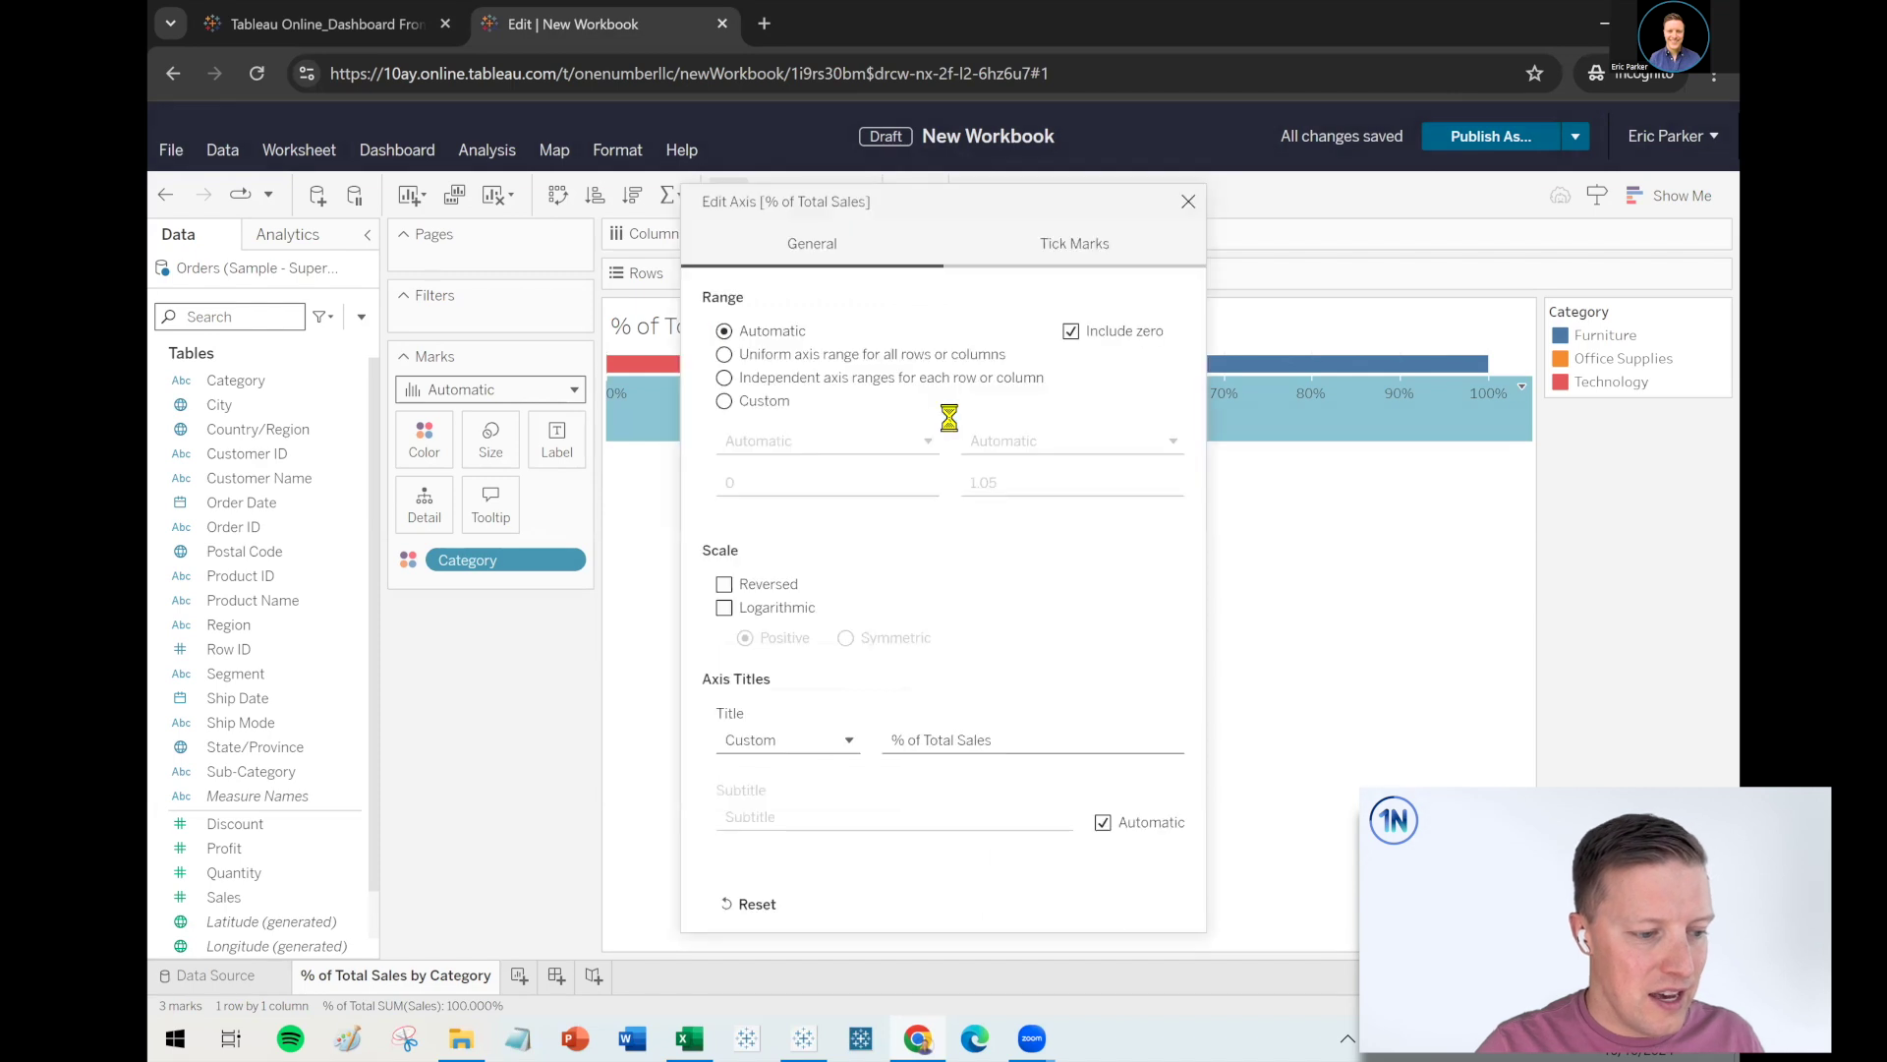
{"action": "left_click", "coordinate": [725, 400]}
{"action": "left_click", "coordinate": [1026, 480]}
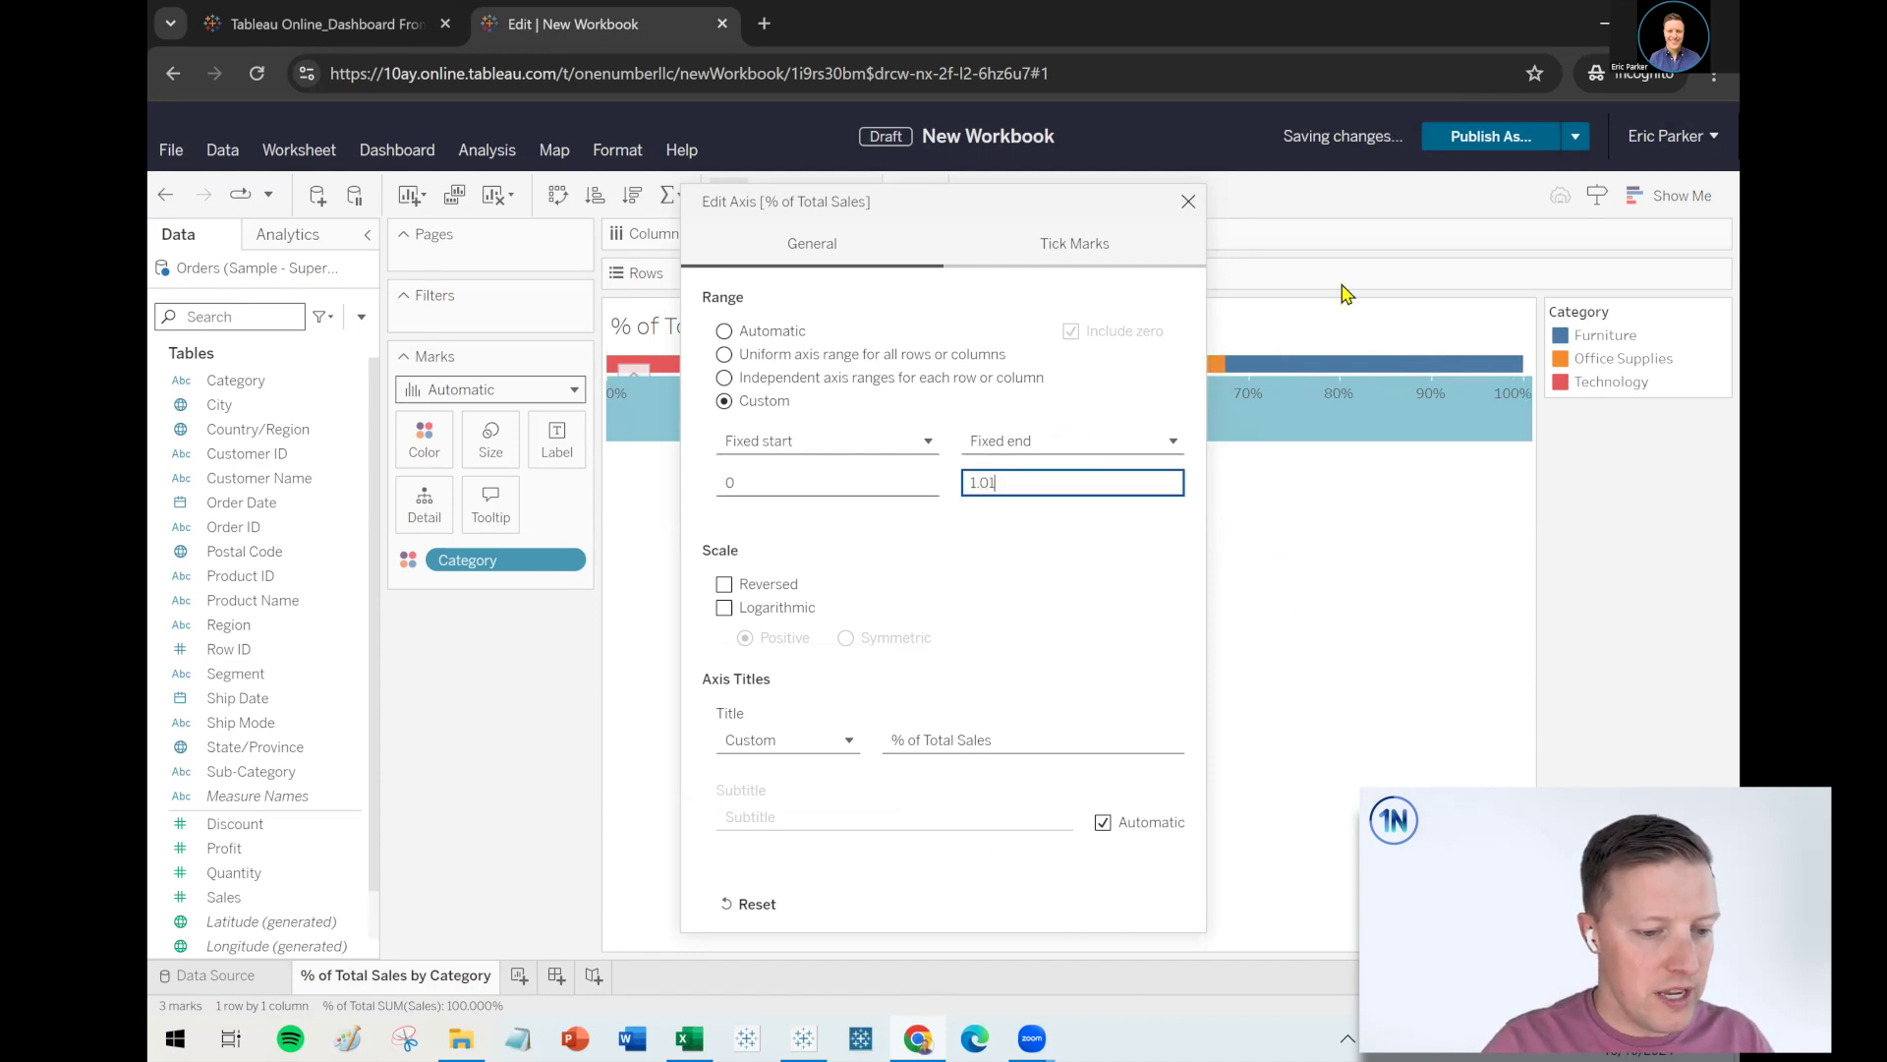
{"action": "left_click", "coordinate": [1185, 205]}
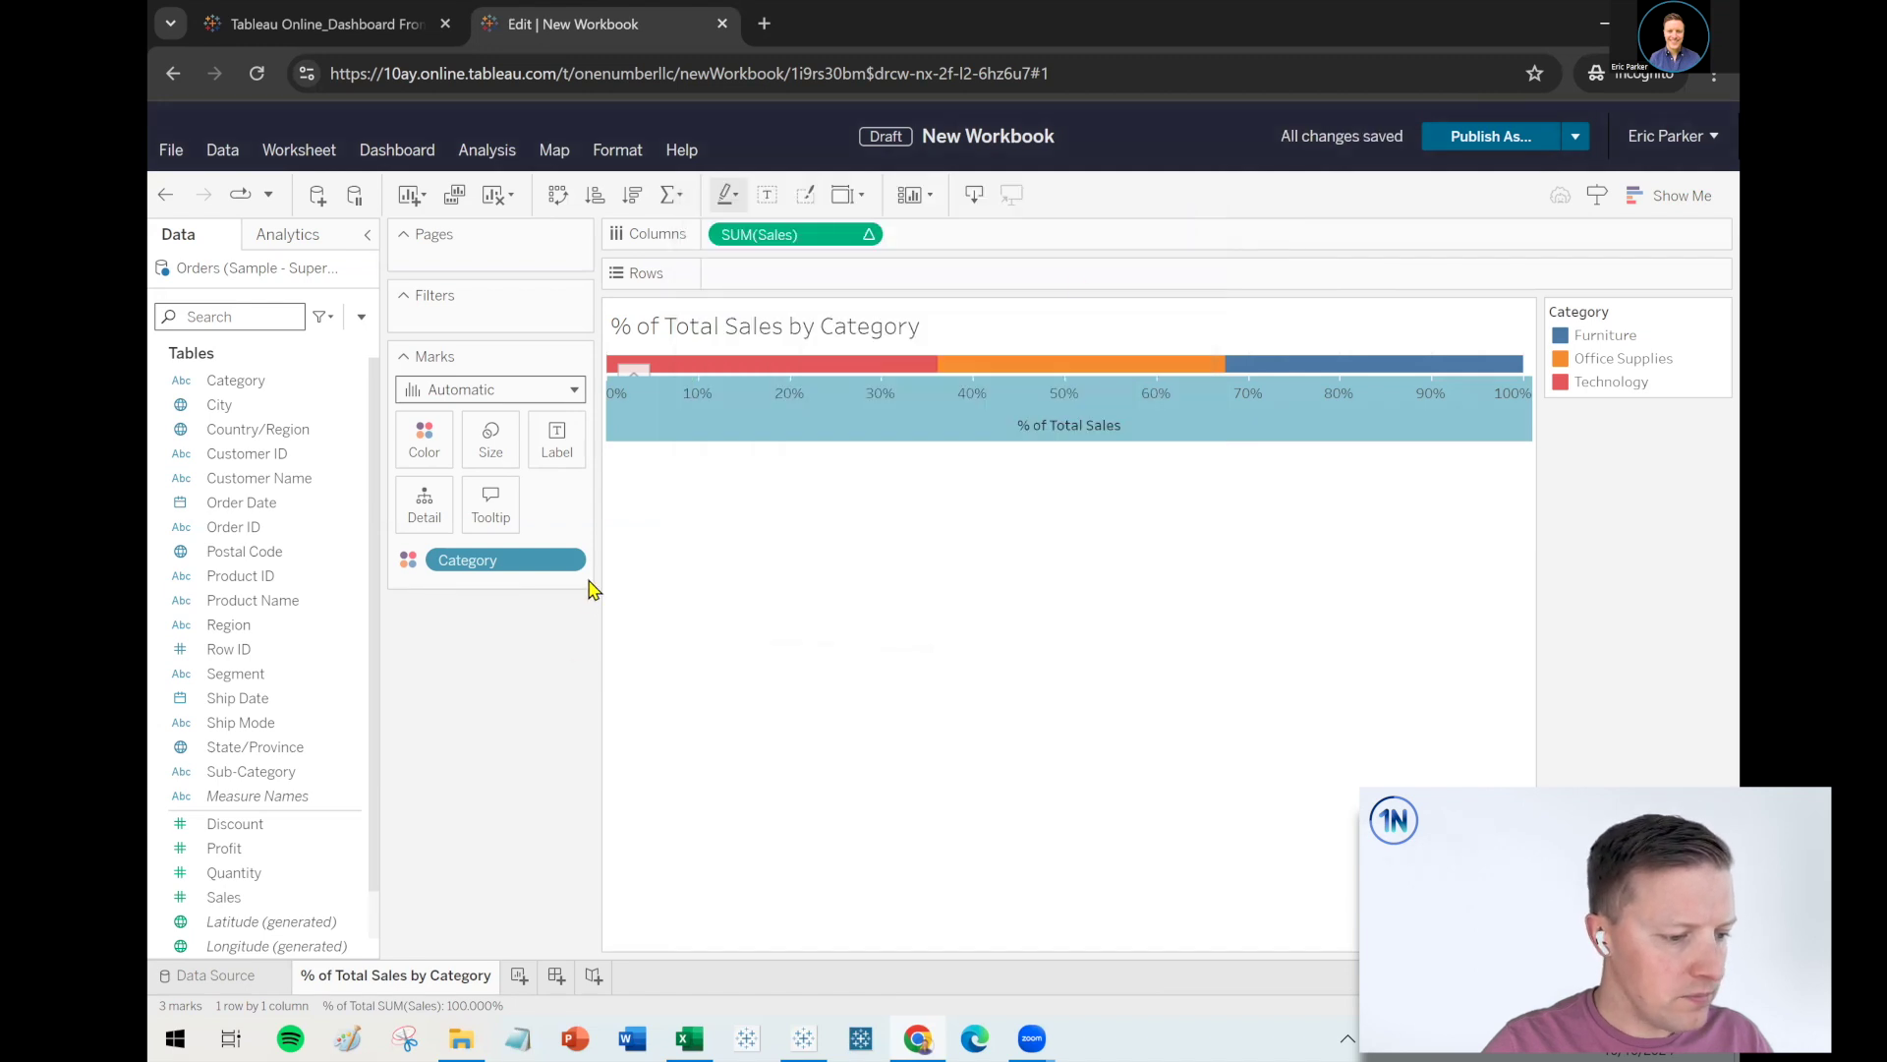
Hide the % of Total Sales axis header and fit the bar to the entire view
{"action": "right_click", "coordinate": [767, 404]}
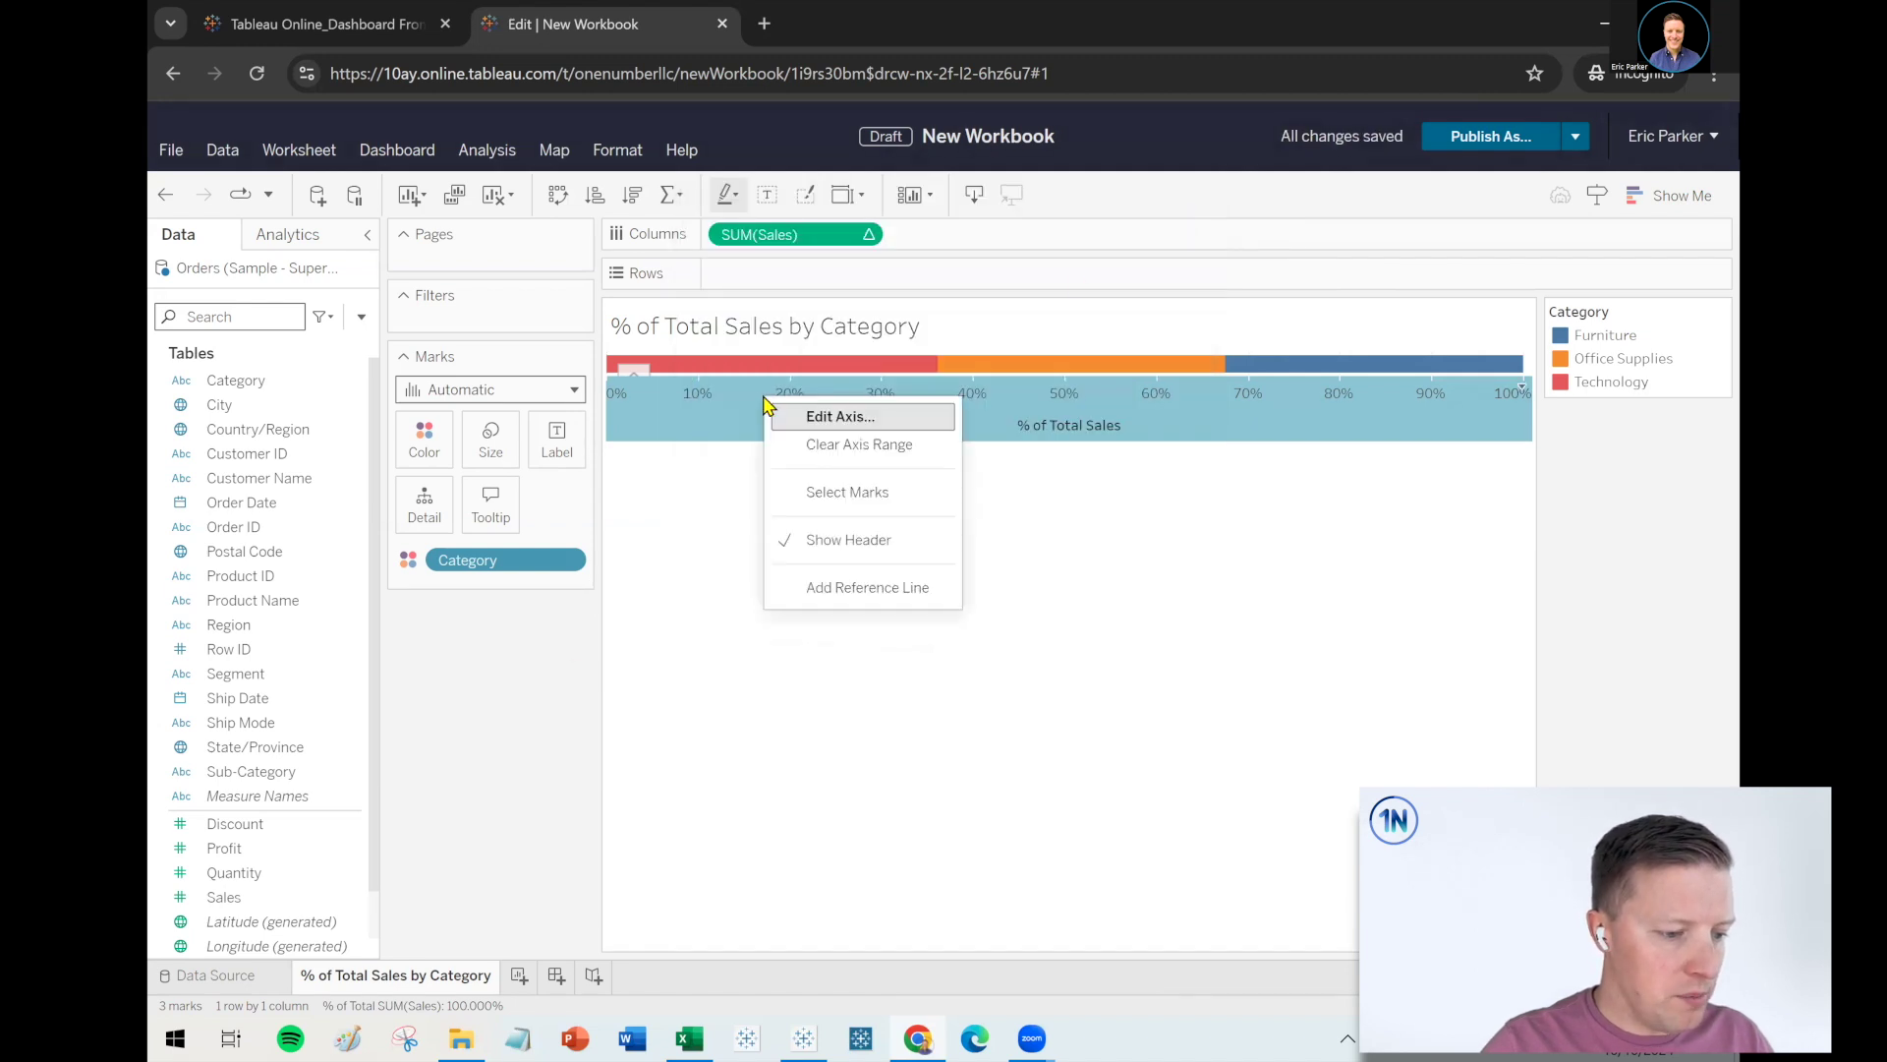
{"action": "left_click", "coordinate": [858, 540]}
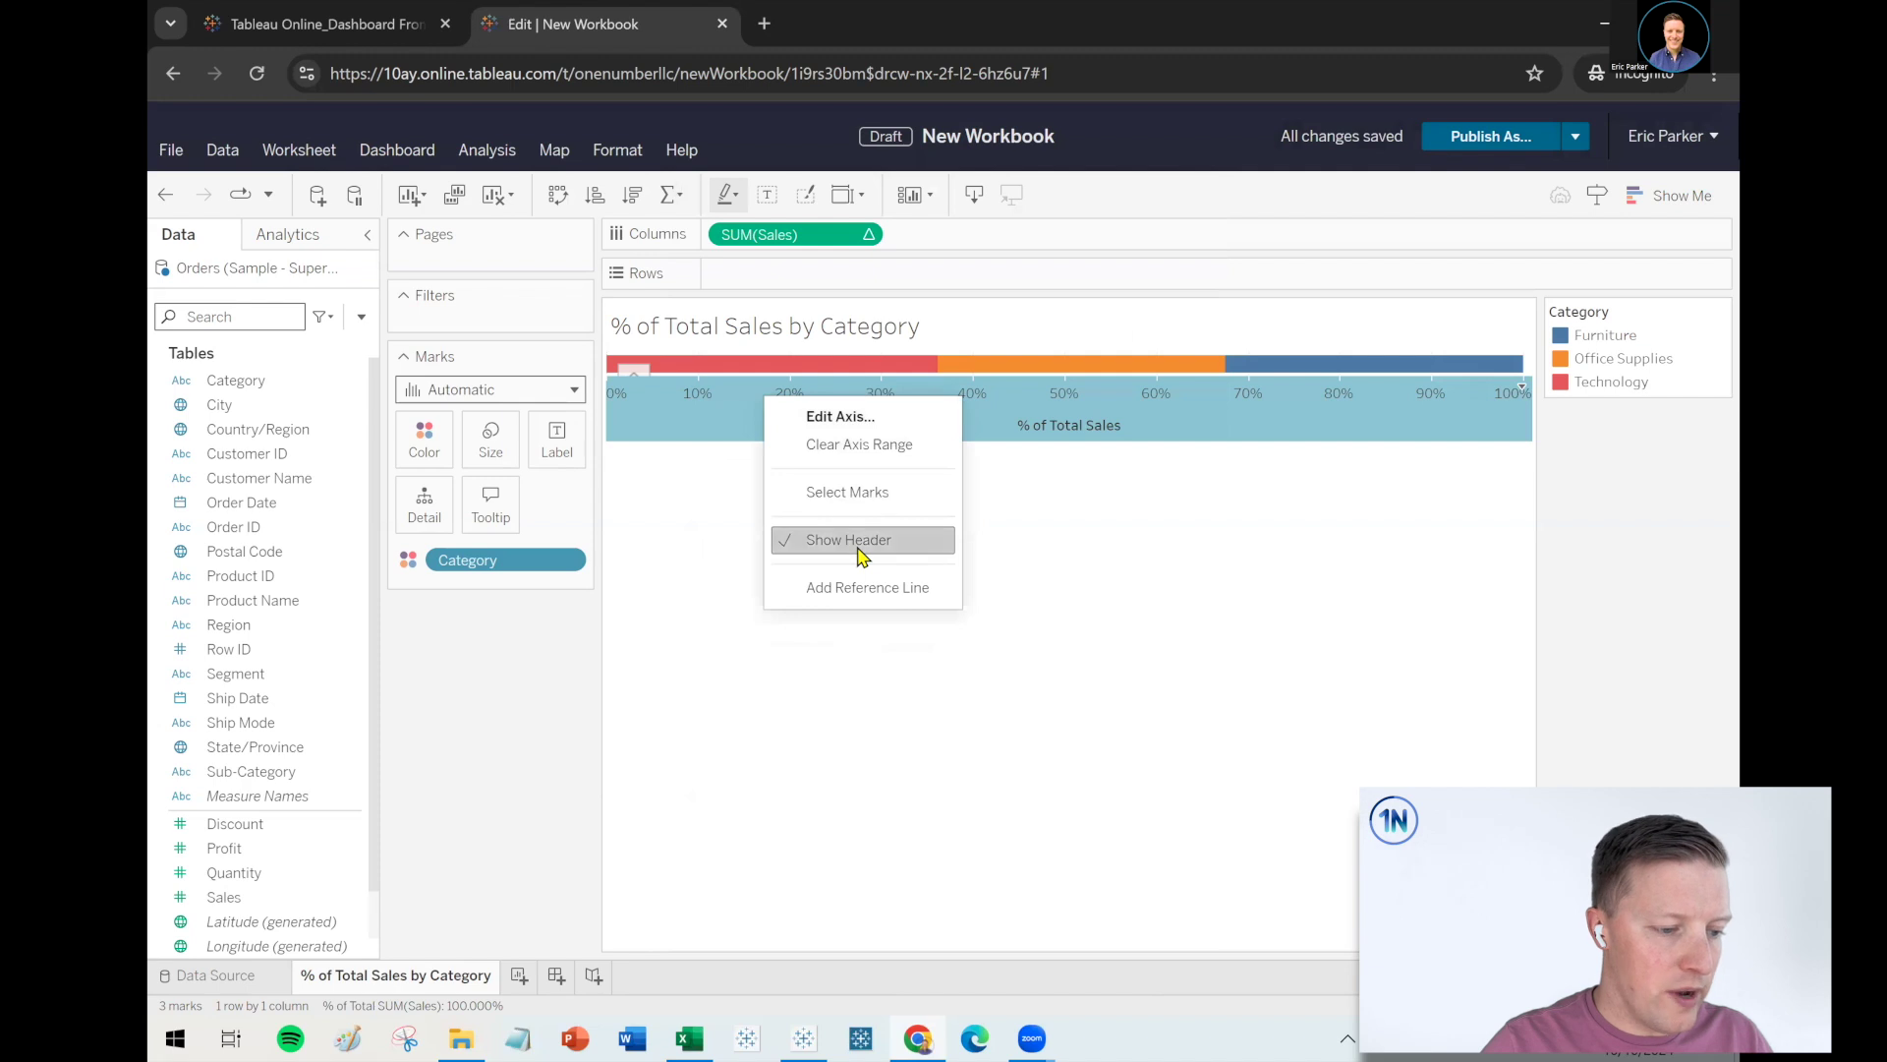
{"action": "mouse_move", "coordinate": [828, 381]}
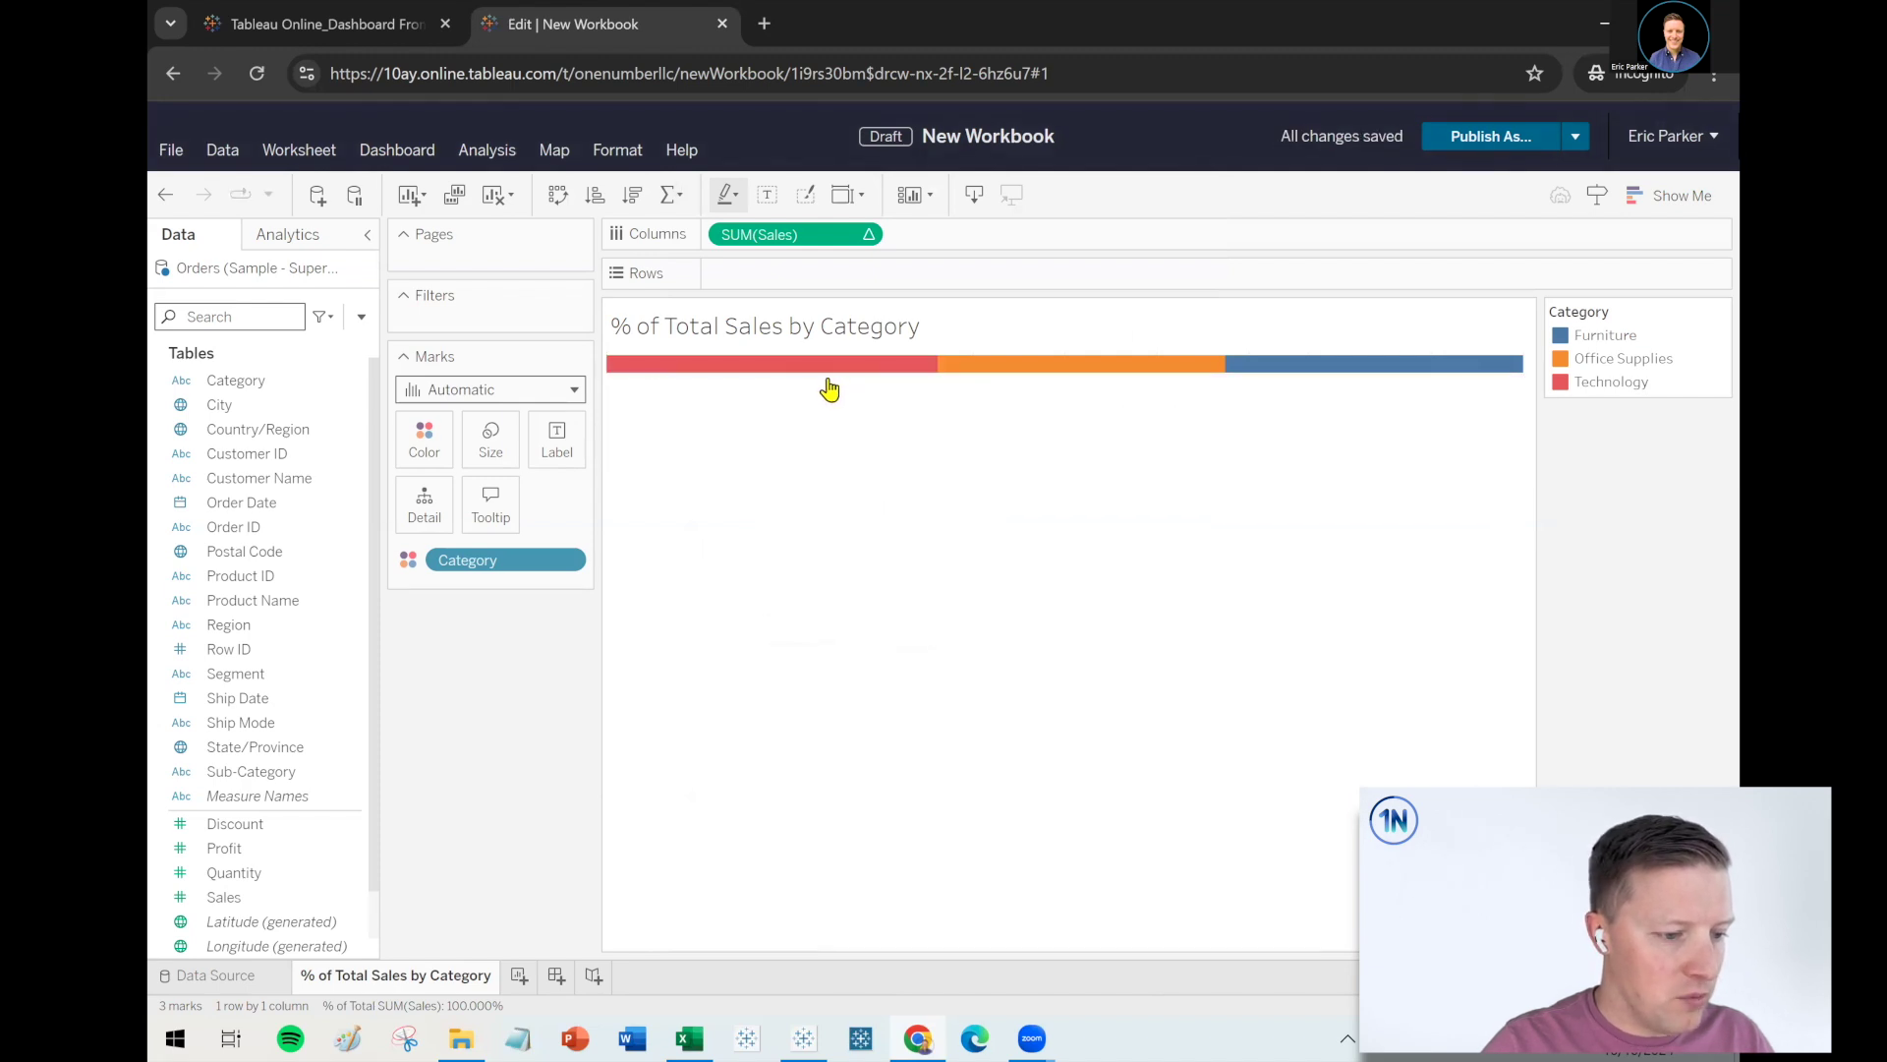
{"action": "left_click", "coordinate": [862, 199]}
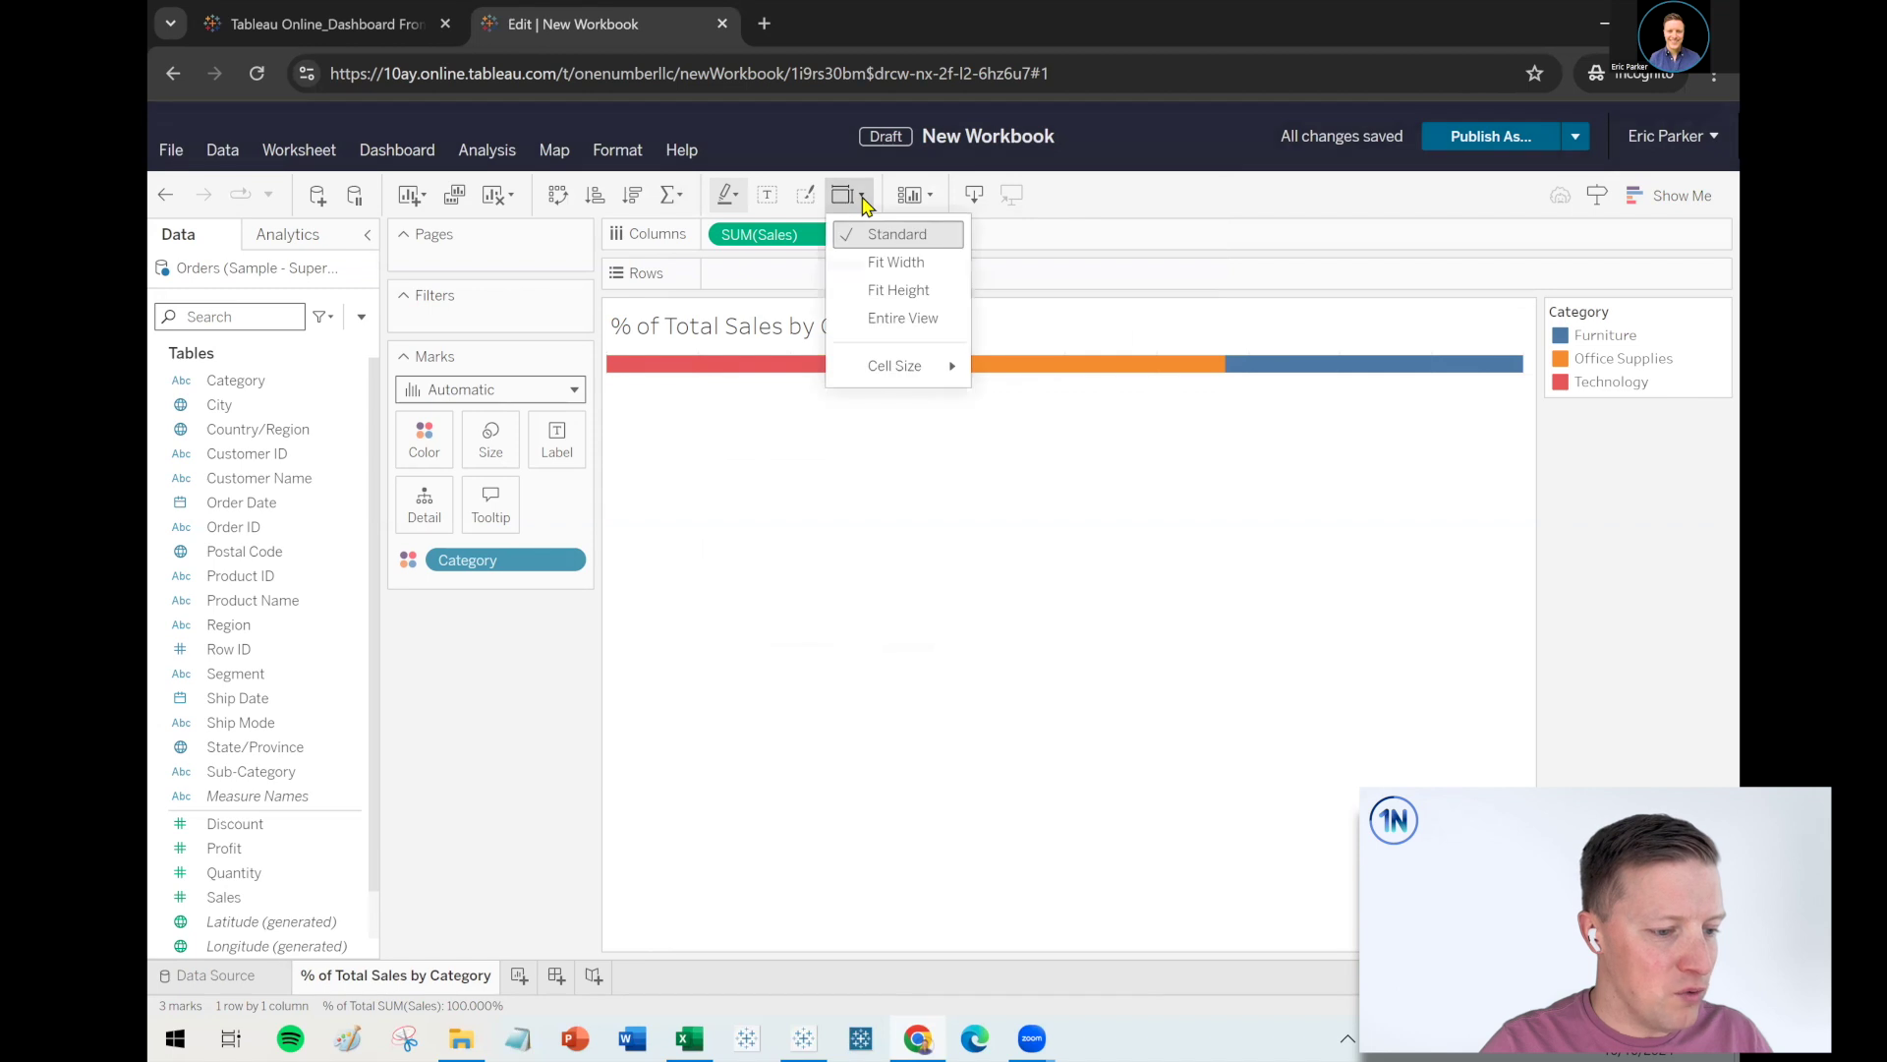
{"action": "left_click", "coordinate": [900, 316]}
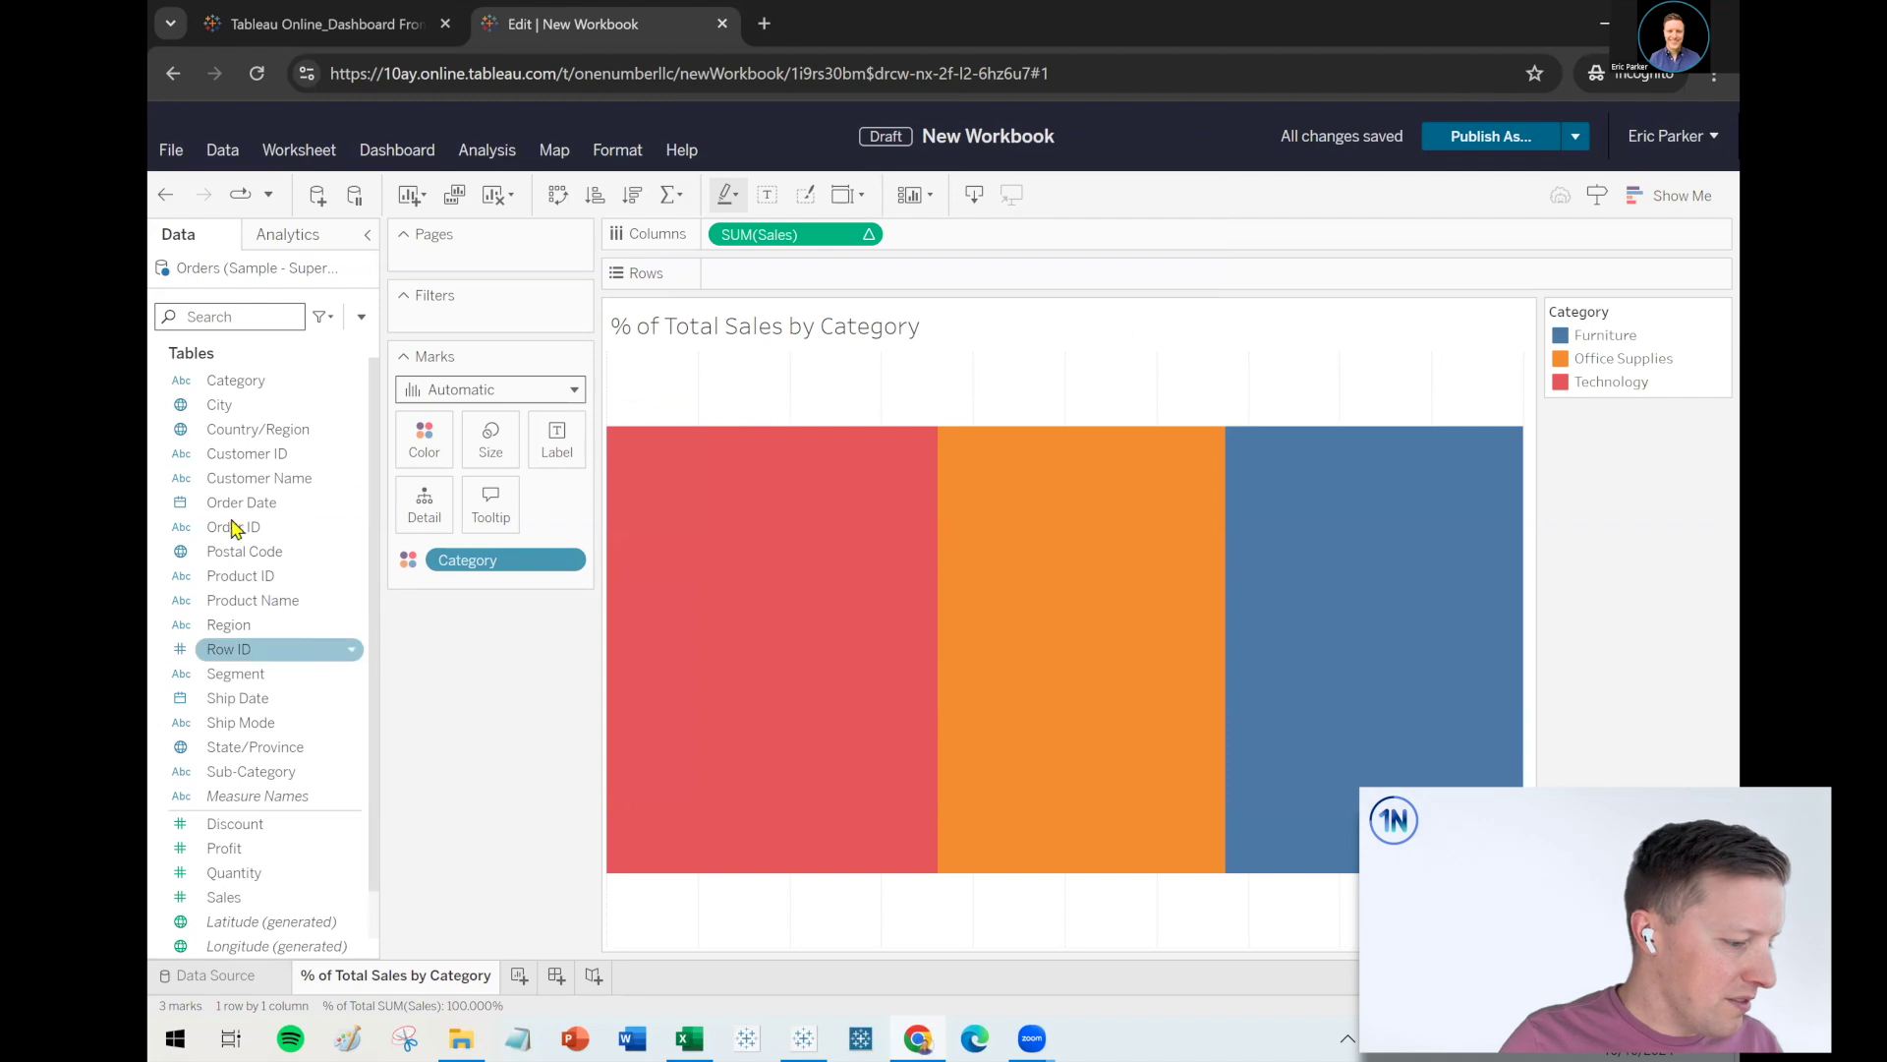
Label the bar segments with Category, SUM(Sales) and a copy of the percent-of-total SUM(Sales), keeping the original on Columns
{"action": "left_click", "coordinate": [225, 381]}
{"action": "left_click_drag", "start_coordinate": [225, 381], "coordinate": [575, 430]}
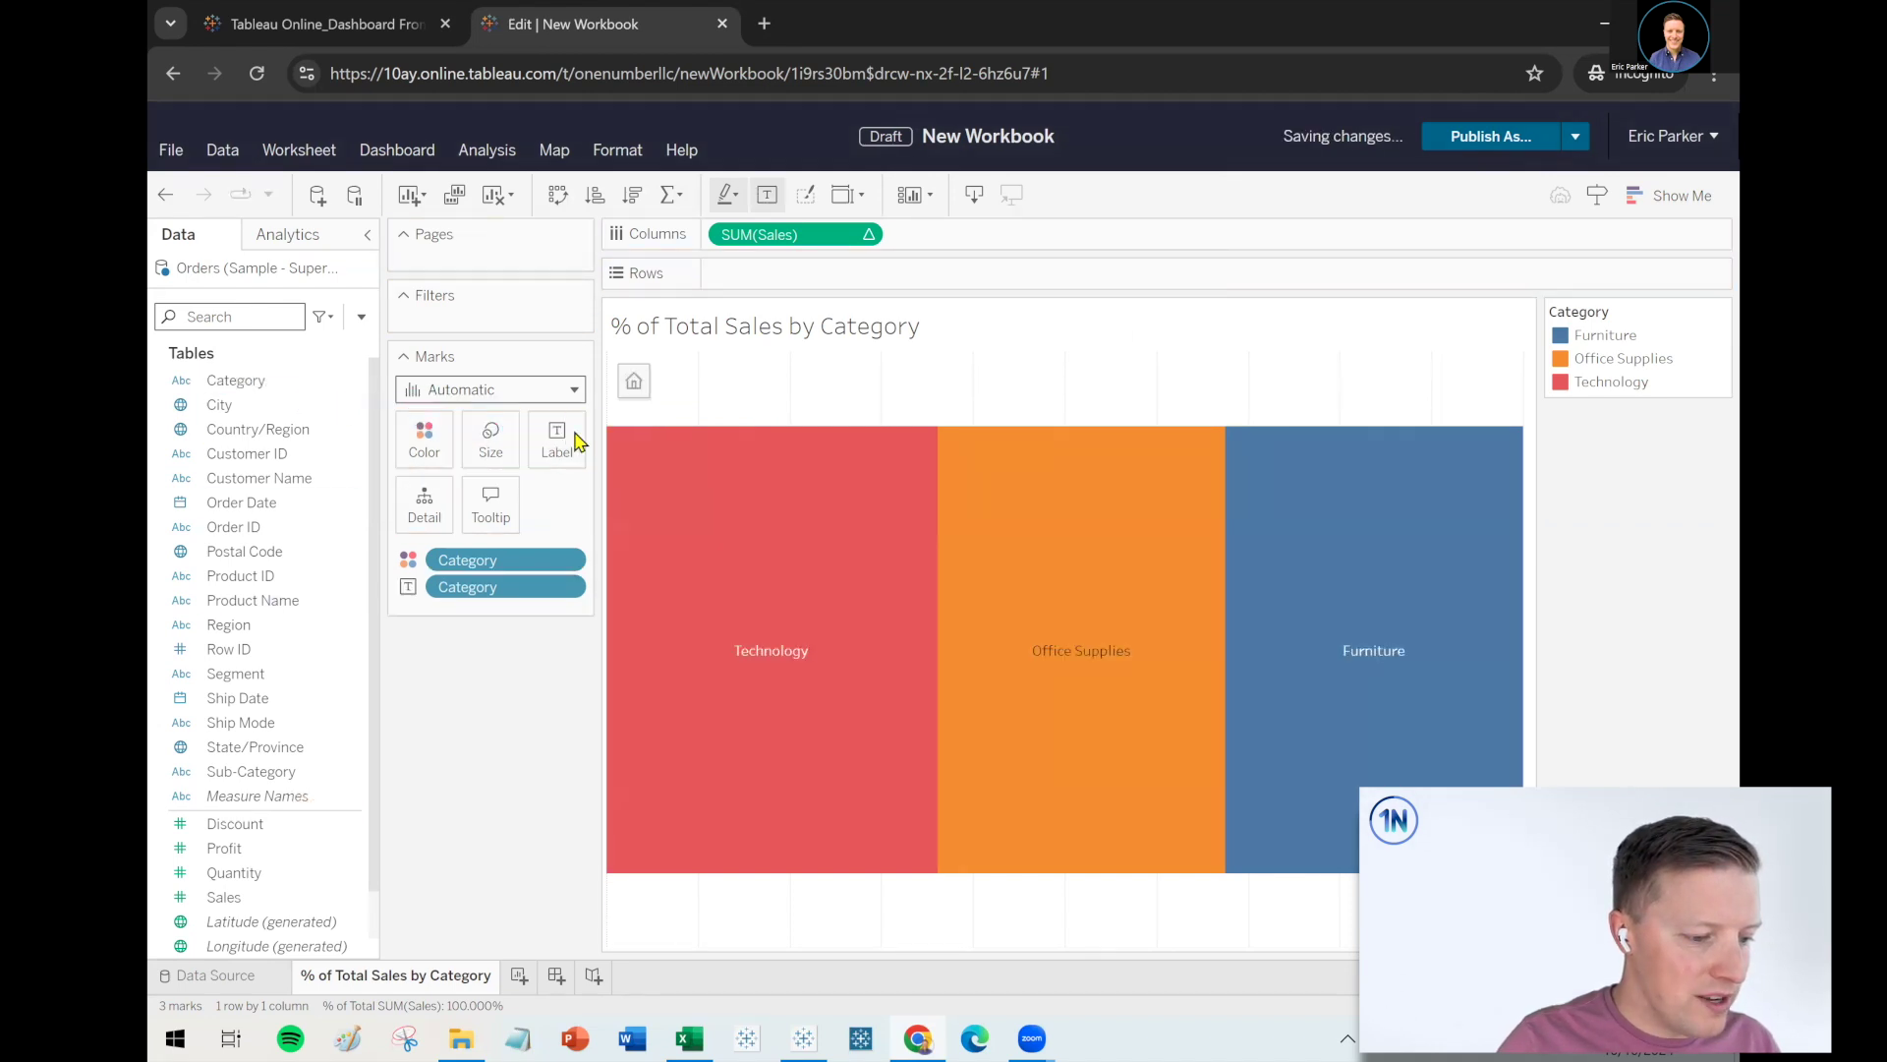
{"action": "left_click_drag", "start_coordinate": [224, 896], "coordinate": [574, 444]}
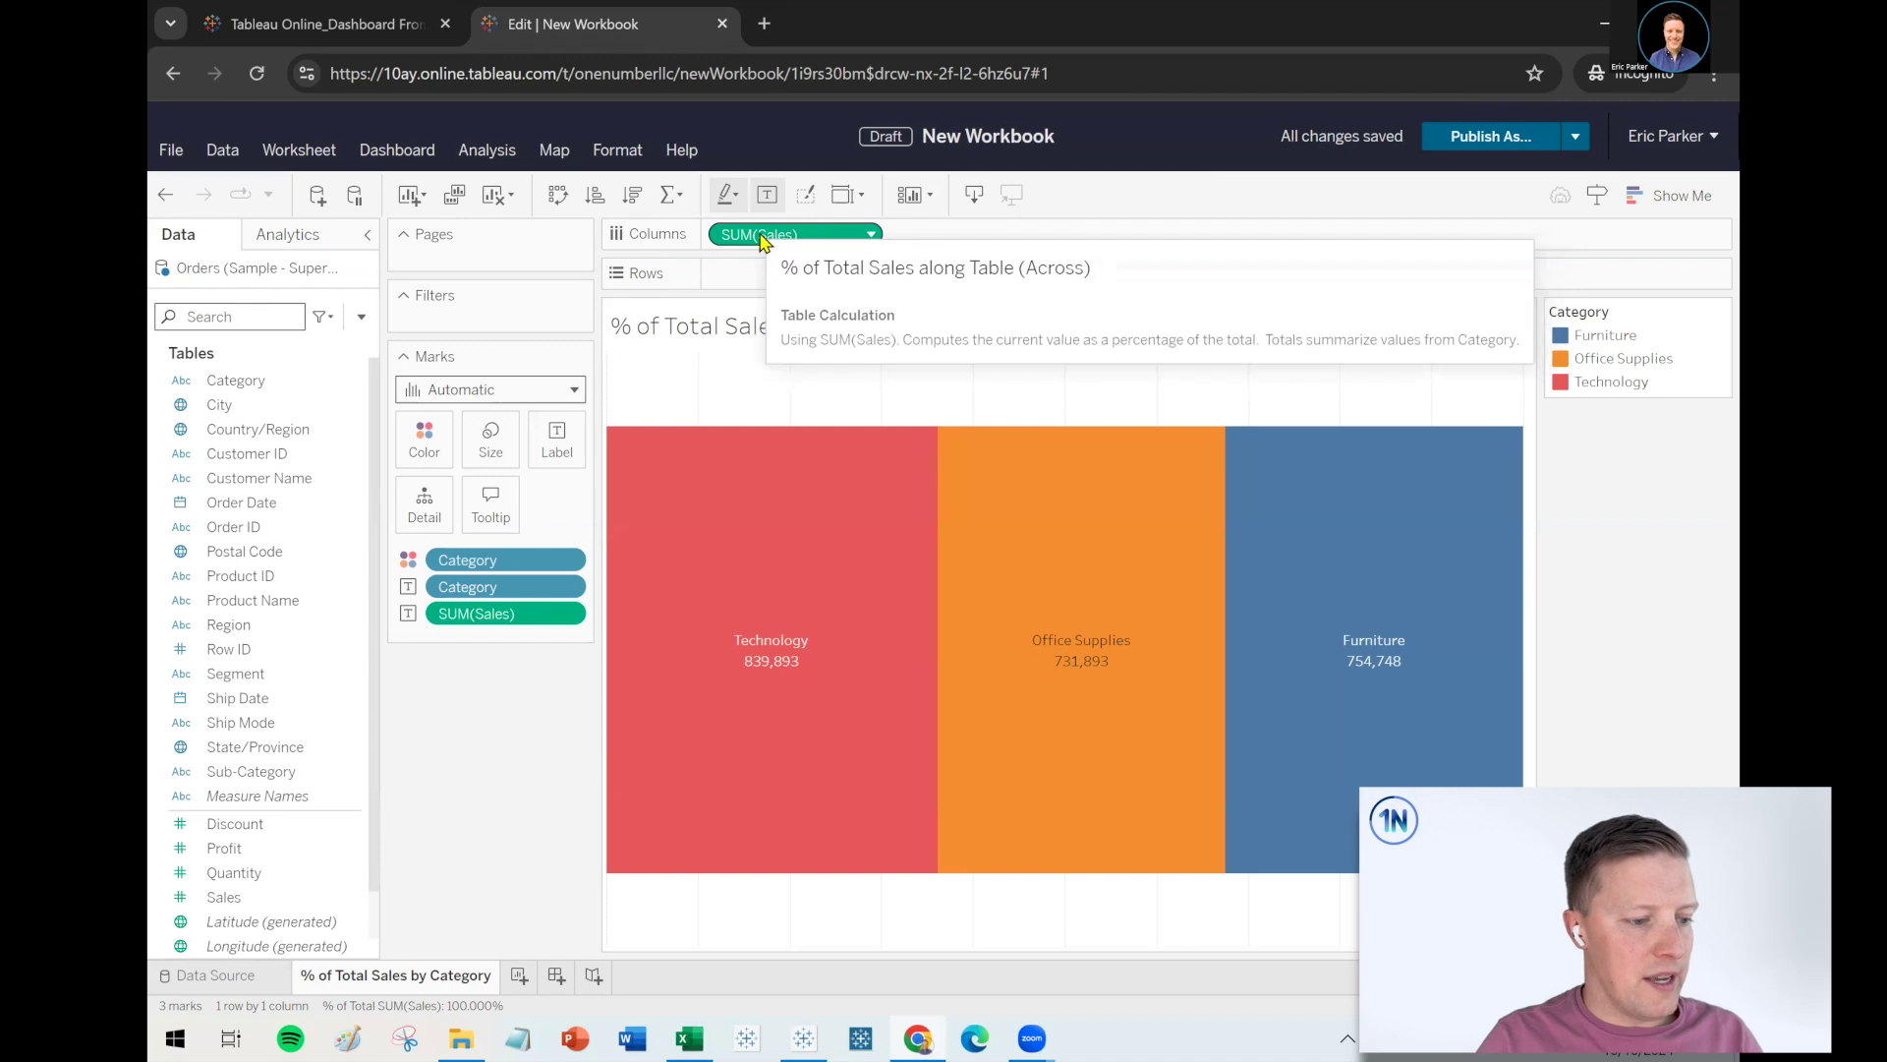
{"action": "left_click_drag", "start_coordinate": [770, 241], "coordinate": [555, 438]}
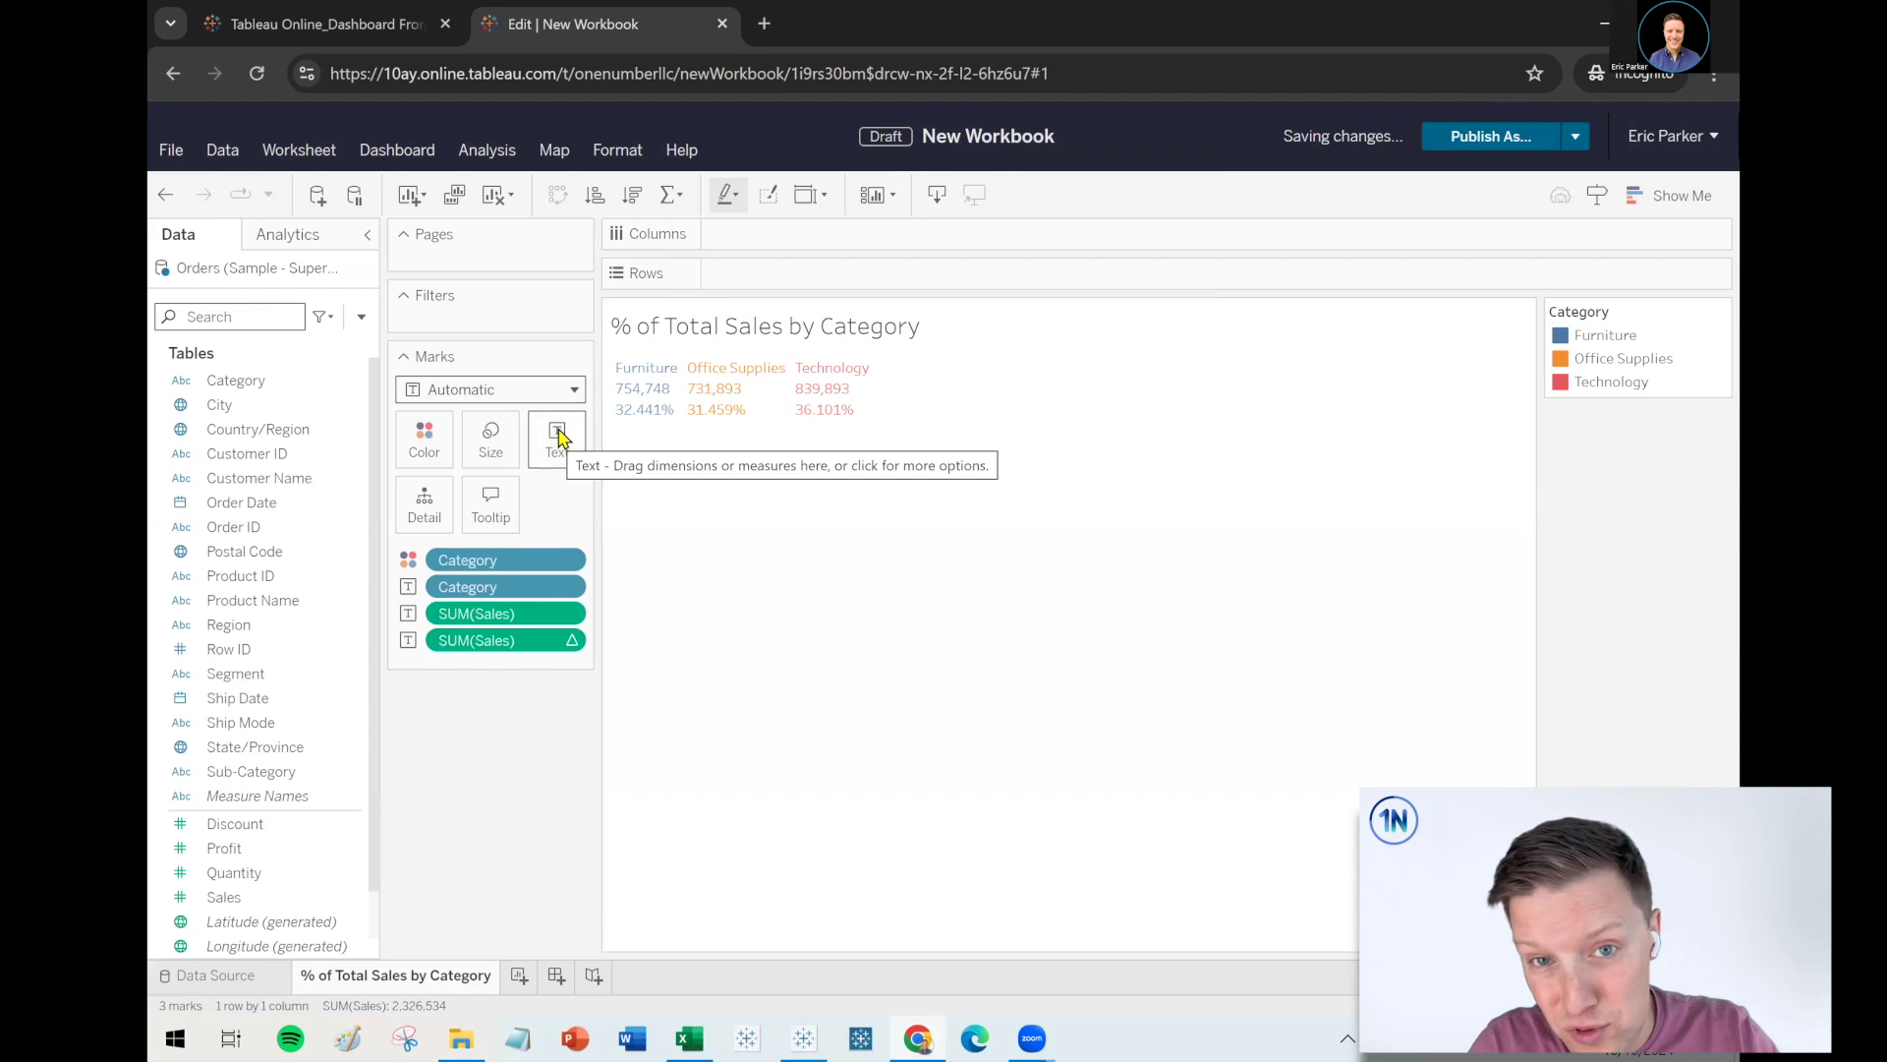
{"action": "left_click", "coordinate": [165, 187]}
{"action": "left_click_drag", "start_coordinate": [747, 234], "coordinate": [566, 439]}
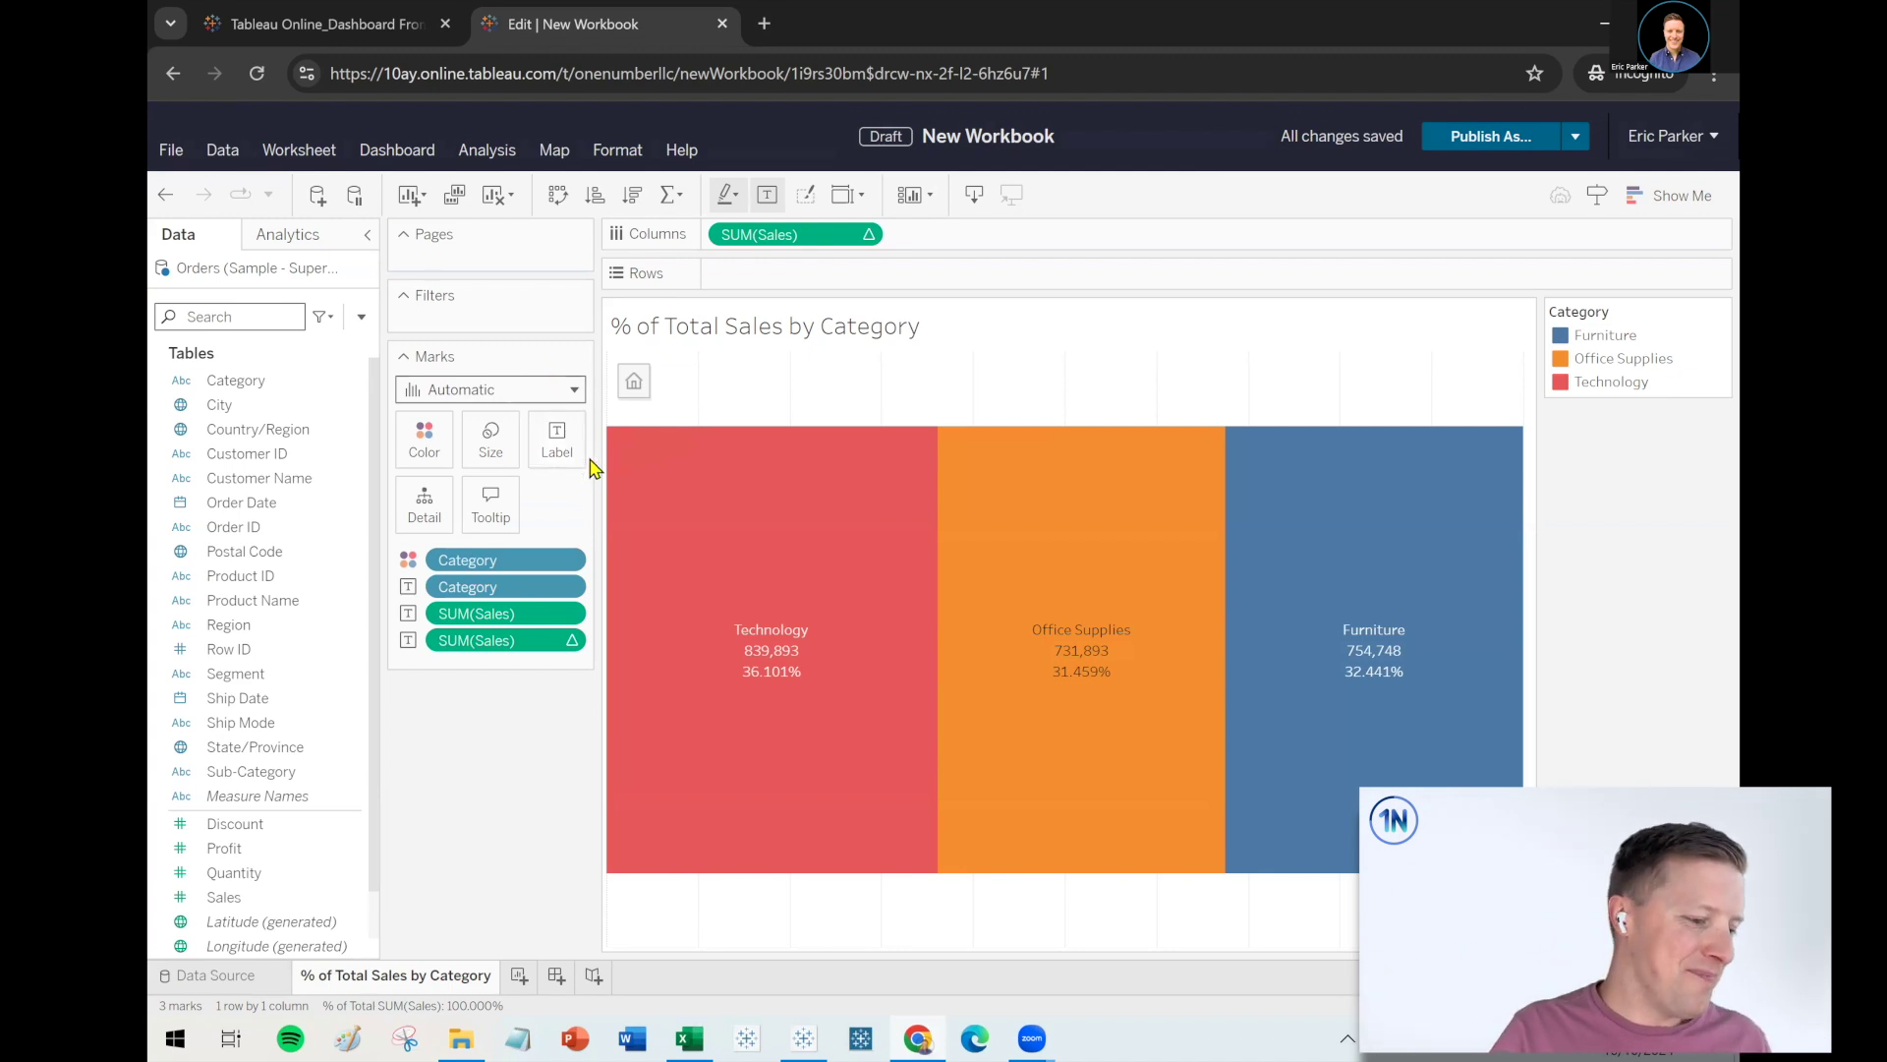
Format the entire mark label text as size 10 and bold in the label editor
{"action": "left_click", "coordinate": [566, 450]}
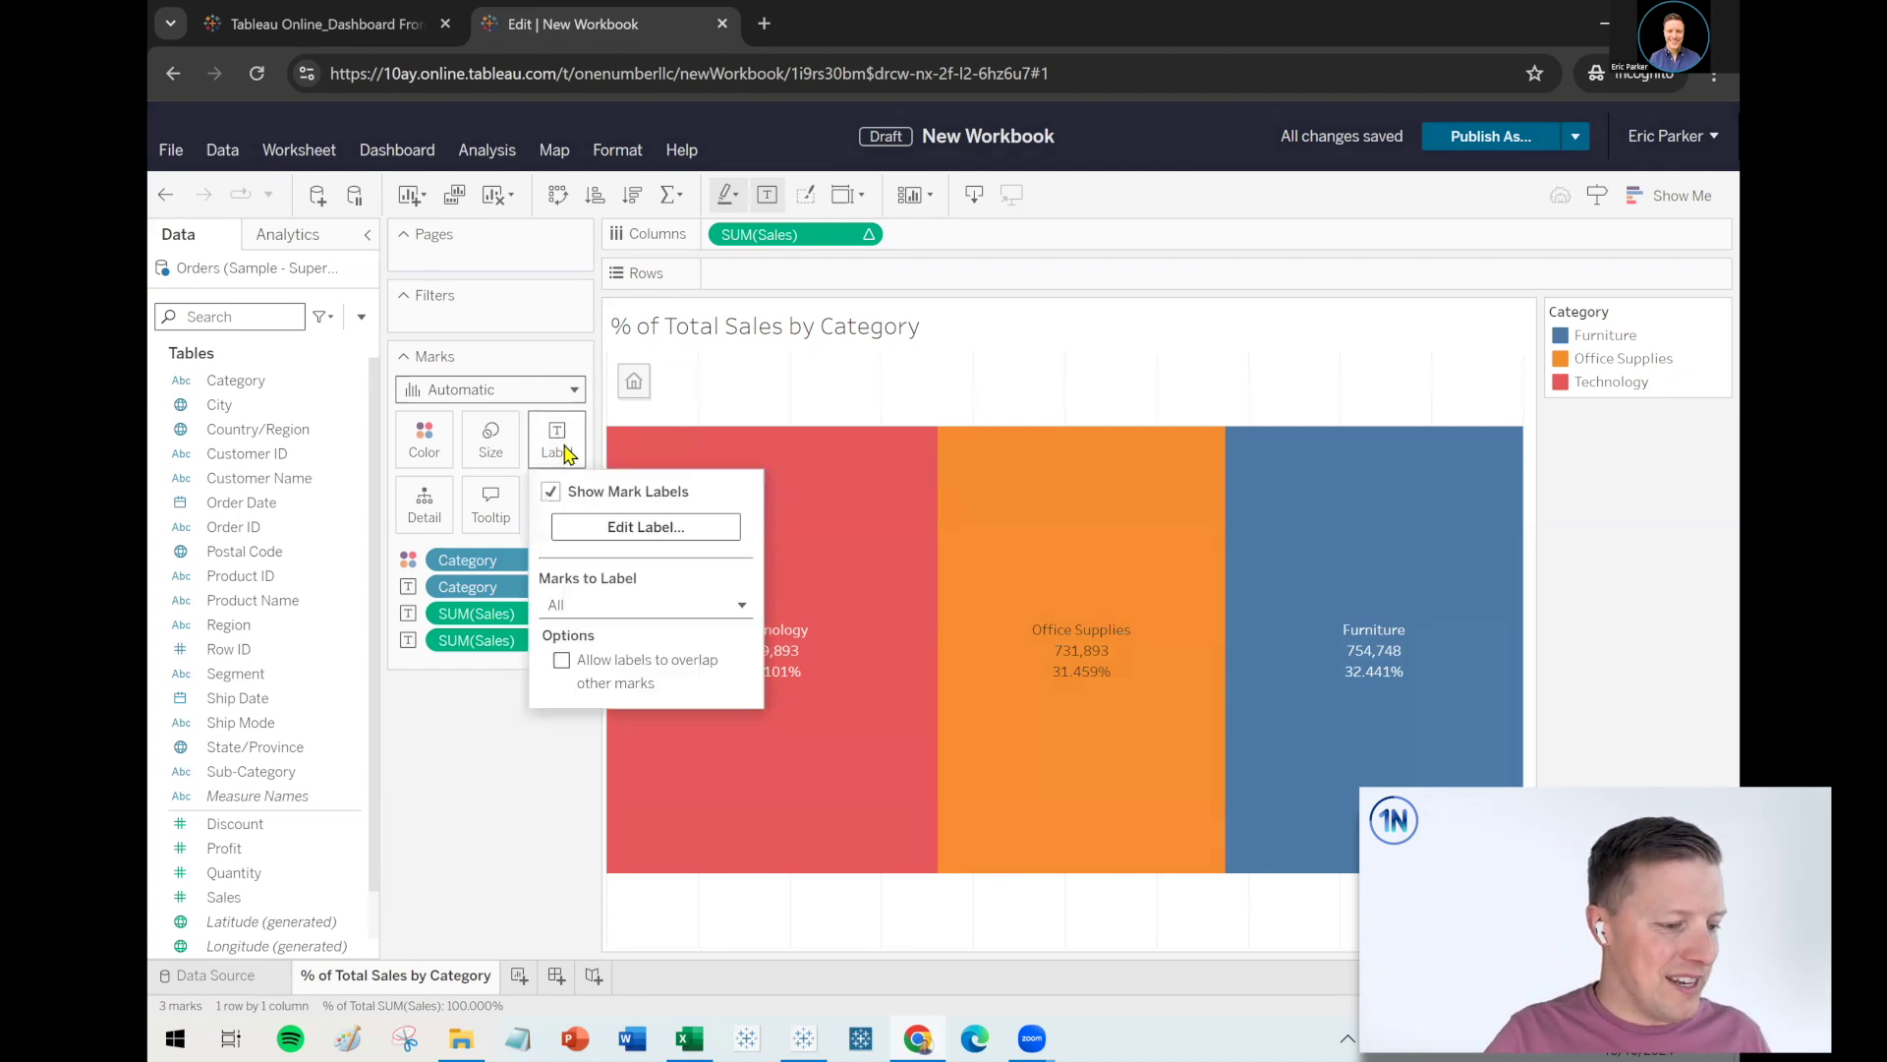
{"action": "left_click", "coordinate": [666, 534]}
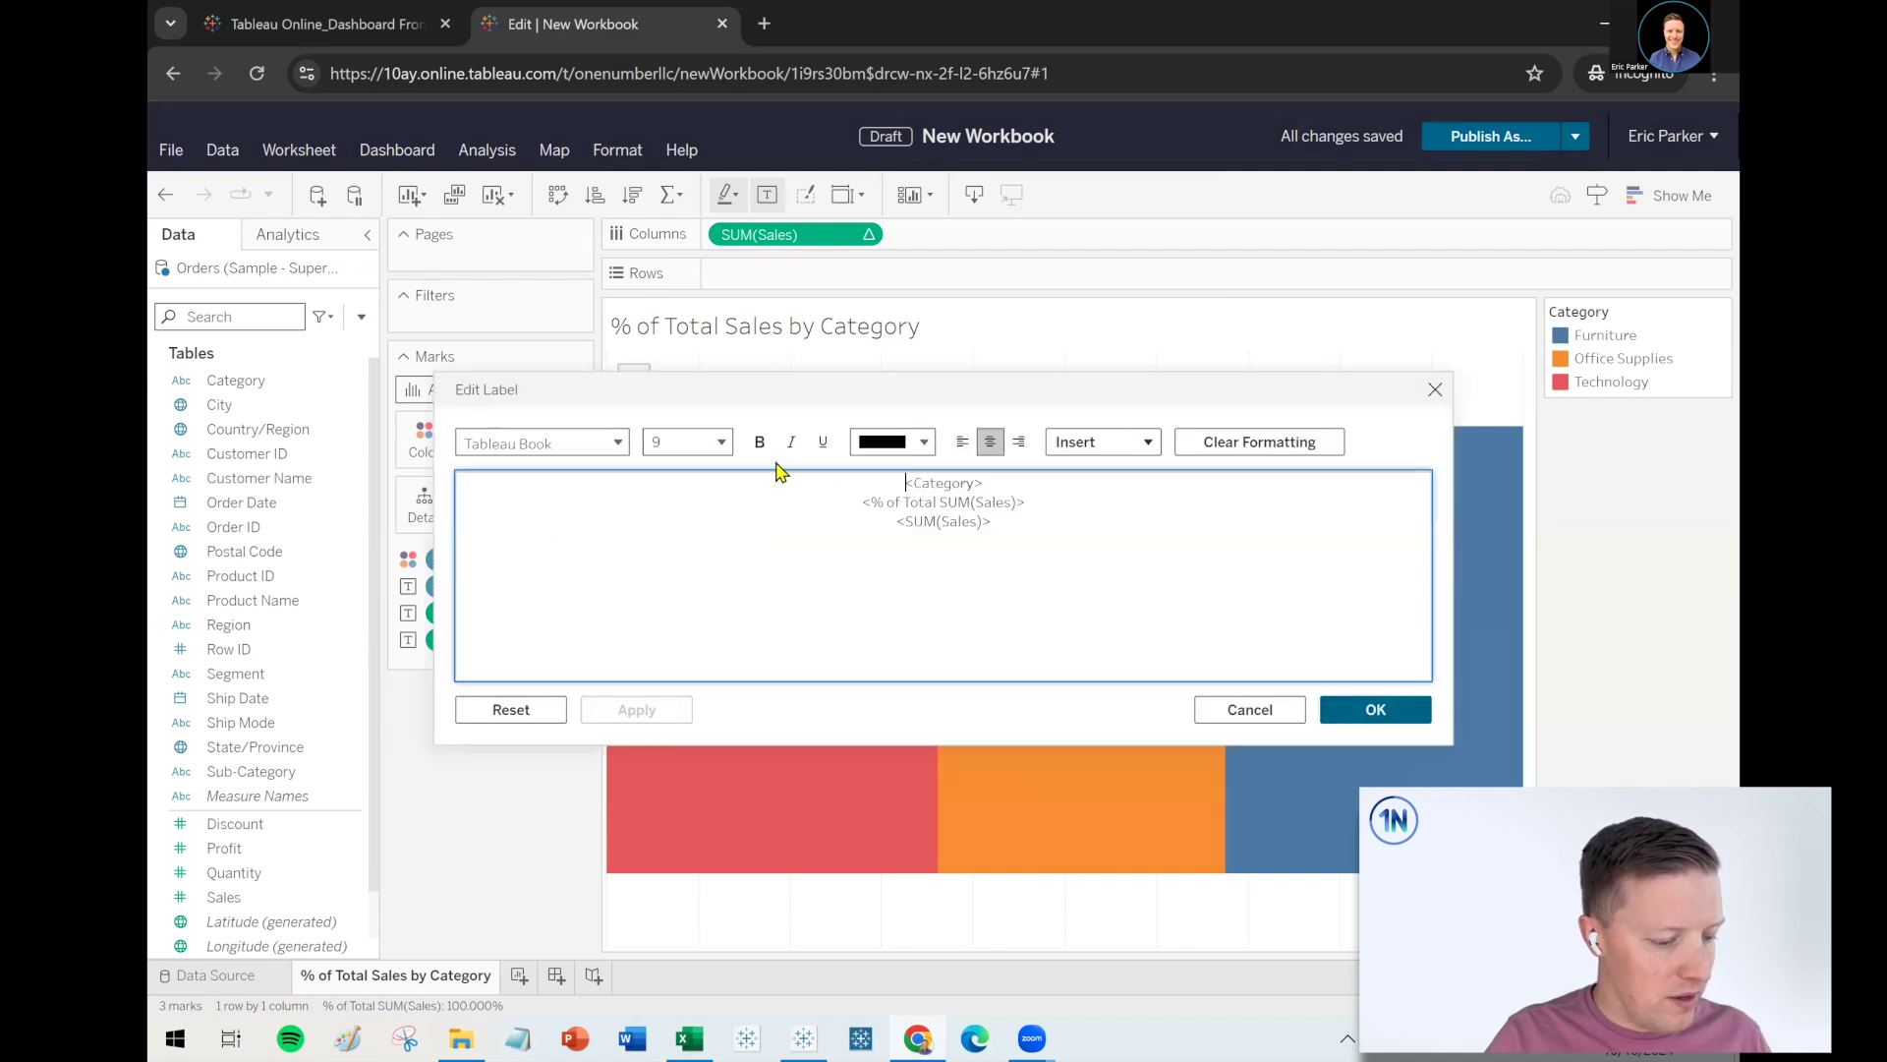
{"action": "key", "text": "ctrl+a"}
{"action": "left_click", "coordinate": [721, 442]}
{"action": "left_click", "coordinate": [694, 533]}
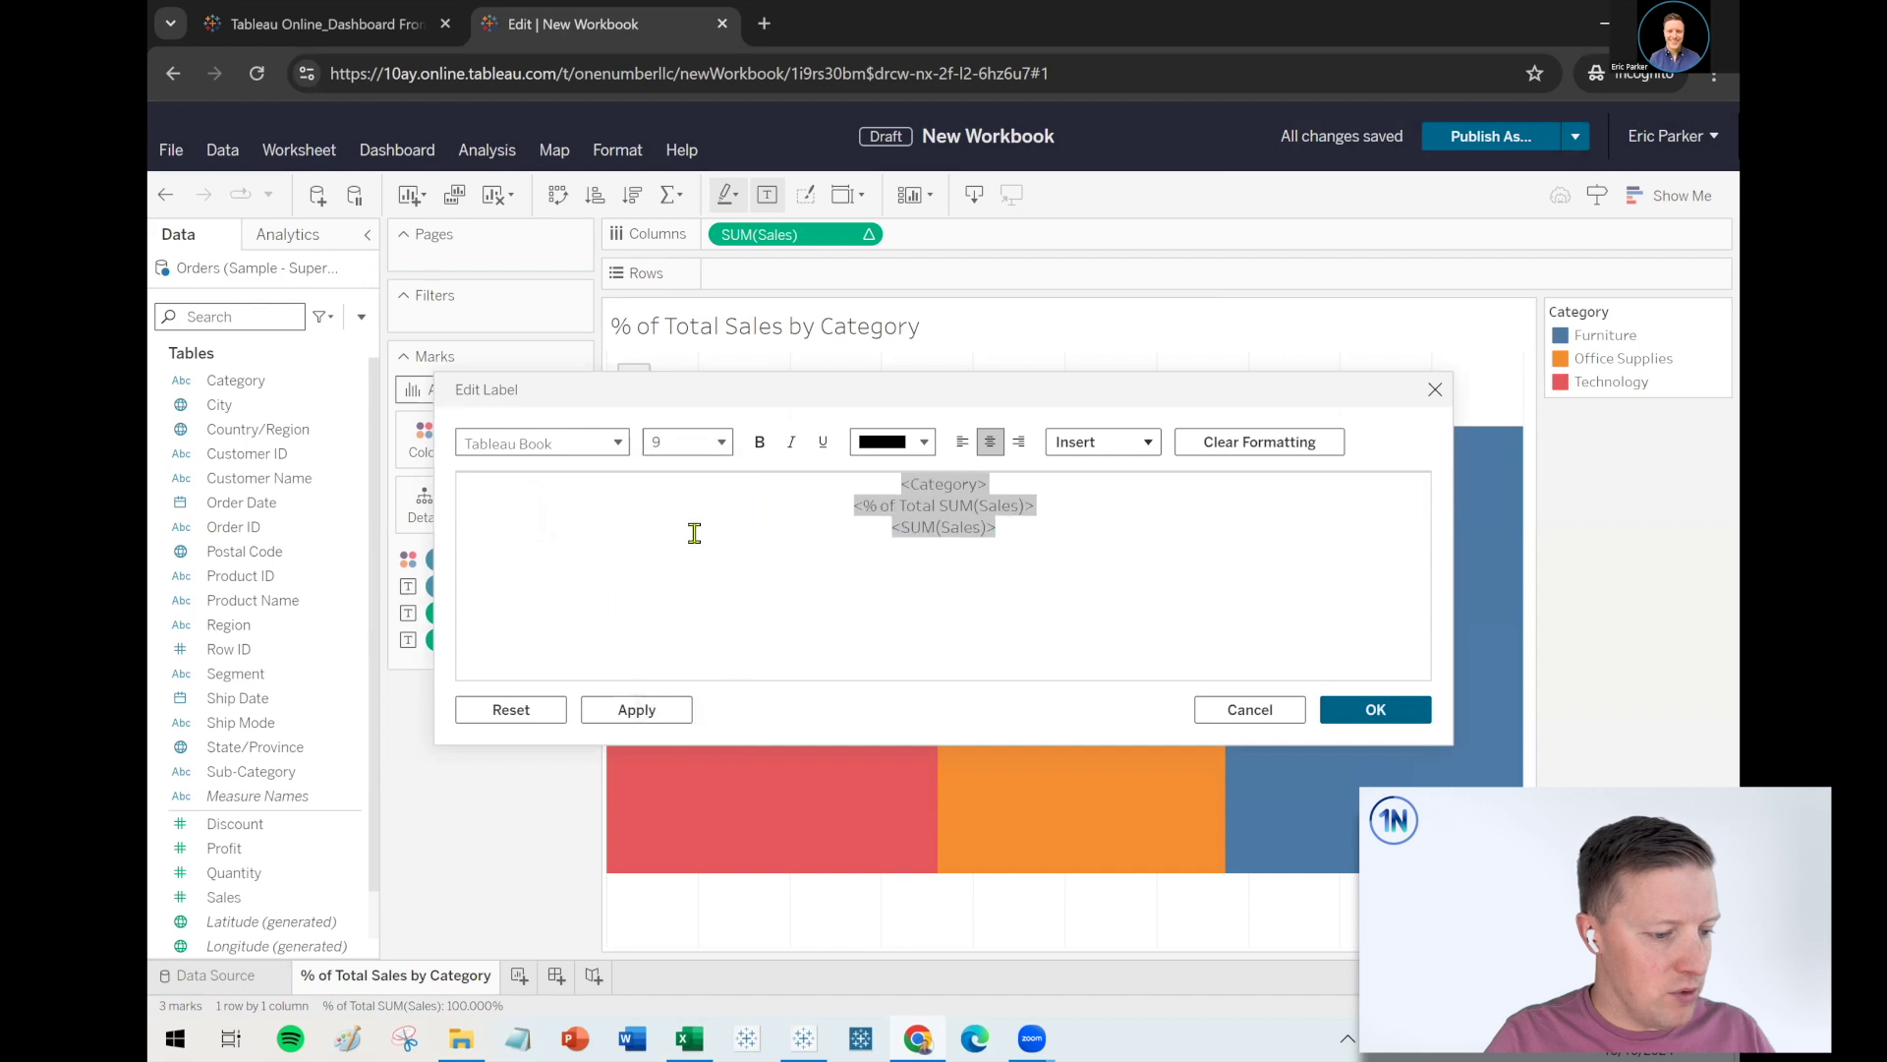
{"action": "left_click", "coordinate": [760, 441]}
{"action": "left_click", "coordinate": [818, 532]}
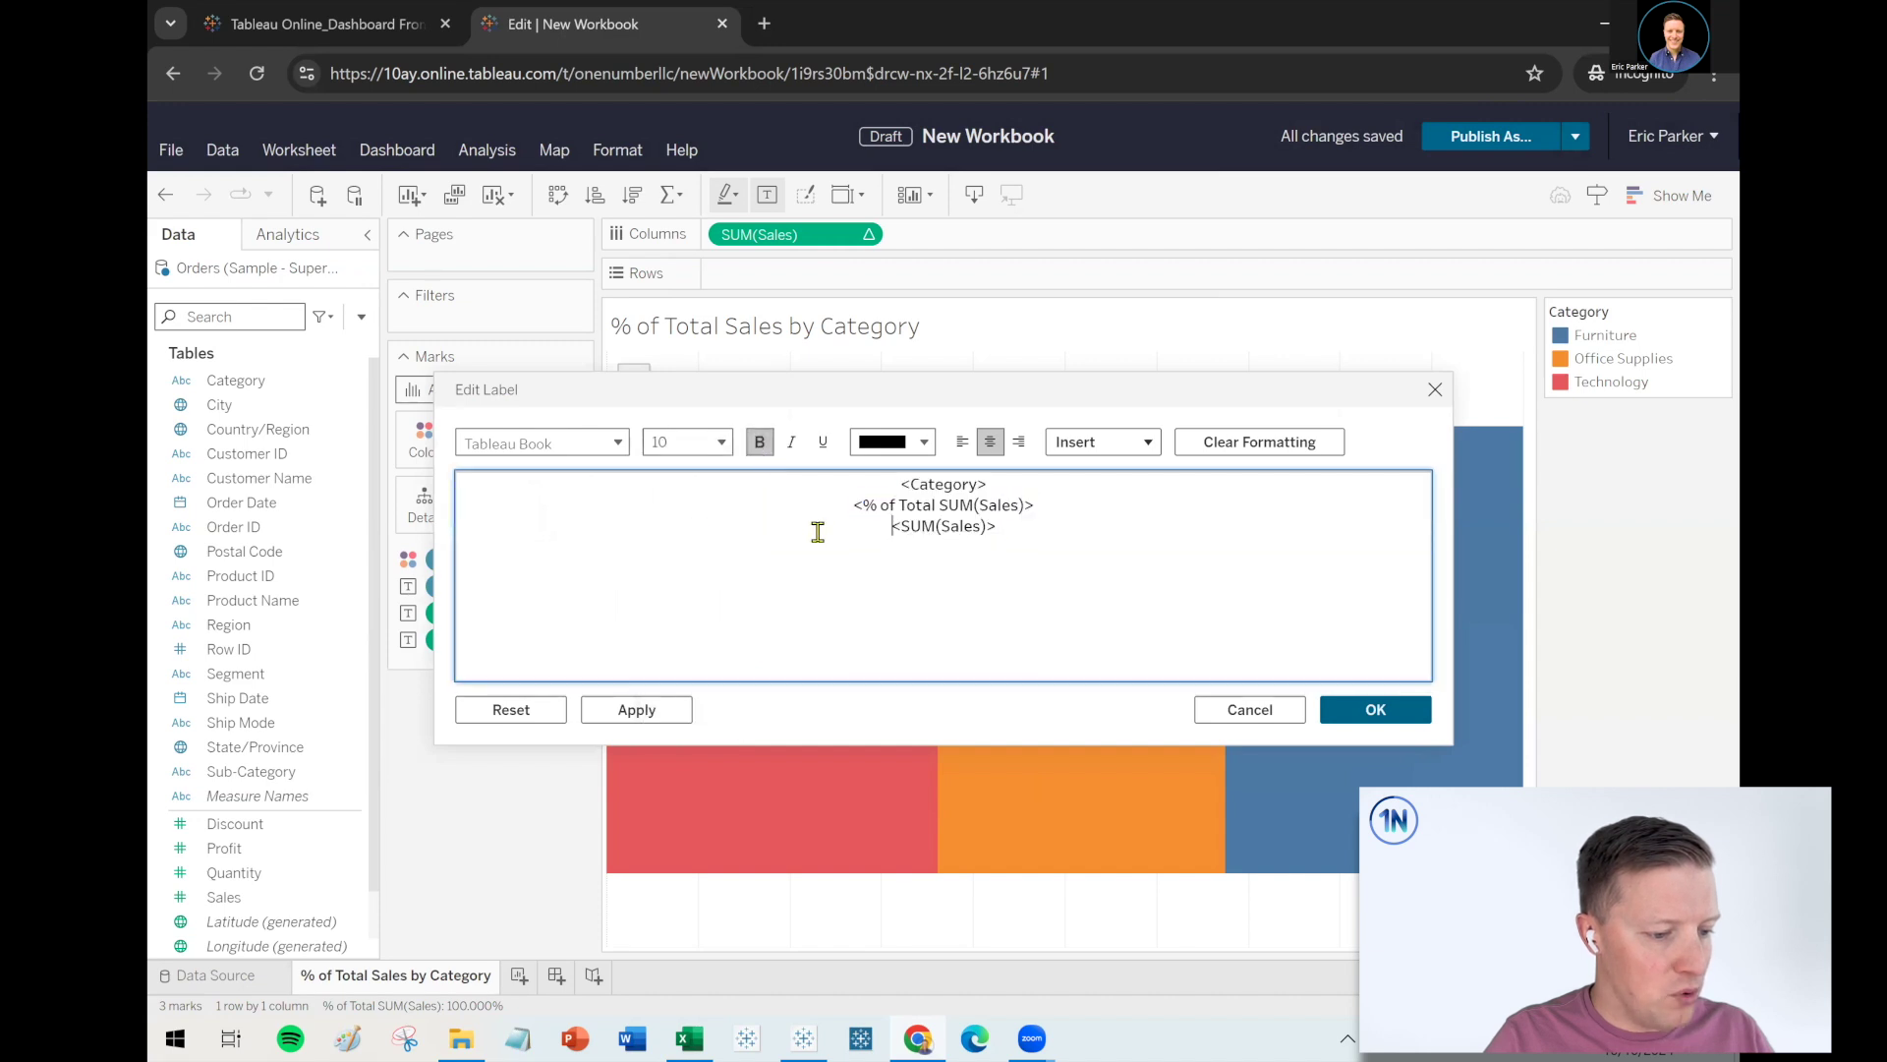
Arrange the label's second line as <SUM(Sales)> (<% of Total SUM(Sales)>) below <Category> and apply it
{"action": "left_click_drag", "start_coordinate": [981, 528], "coordinate": [844, 529]}
{"action": "key", "text": "ctrl+x"}
{"action": "left_click", "coordinate": [843, 506]}
{"action": "key", "text": "ctrl+v"}
{"action": "type", "text": "("}
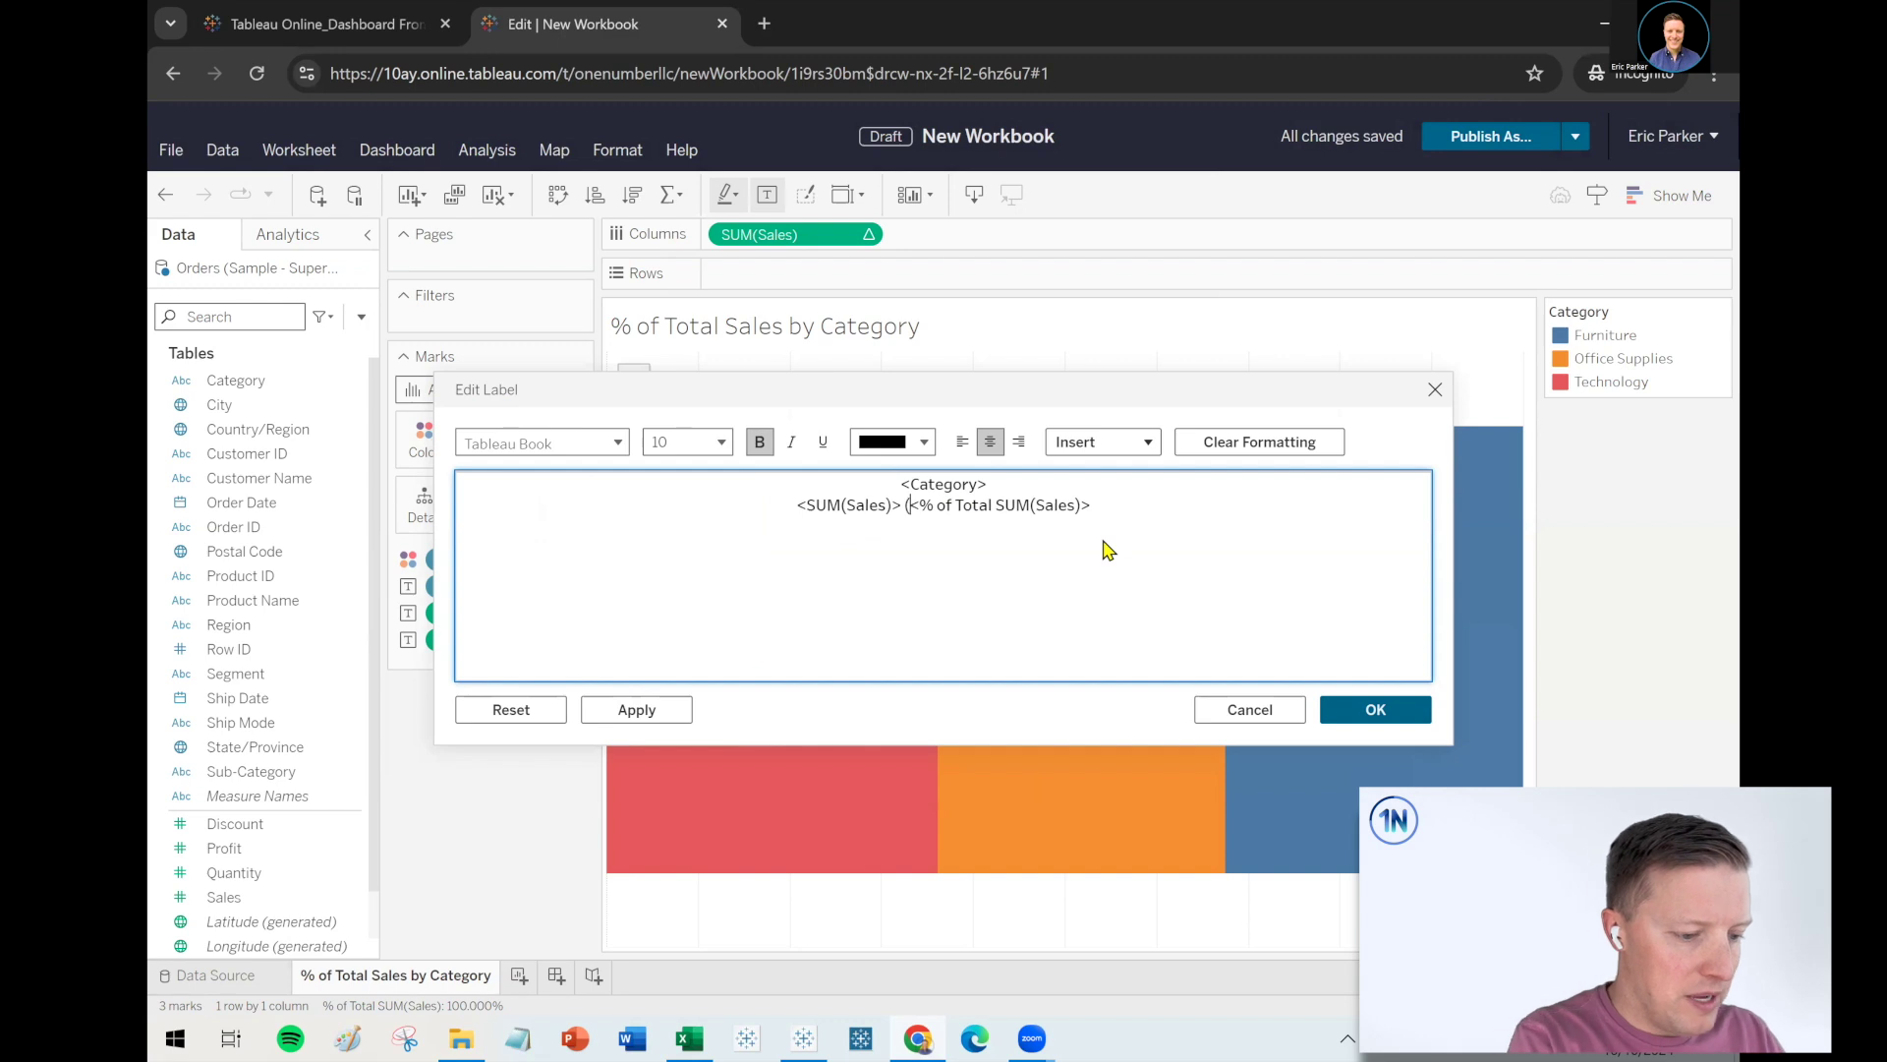
{"action": "left_click", "coordinate": [1129, 505]}
{"action": "type", "text": ")"}
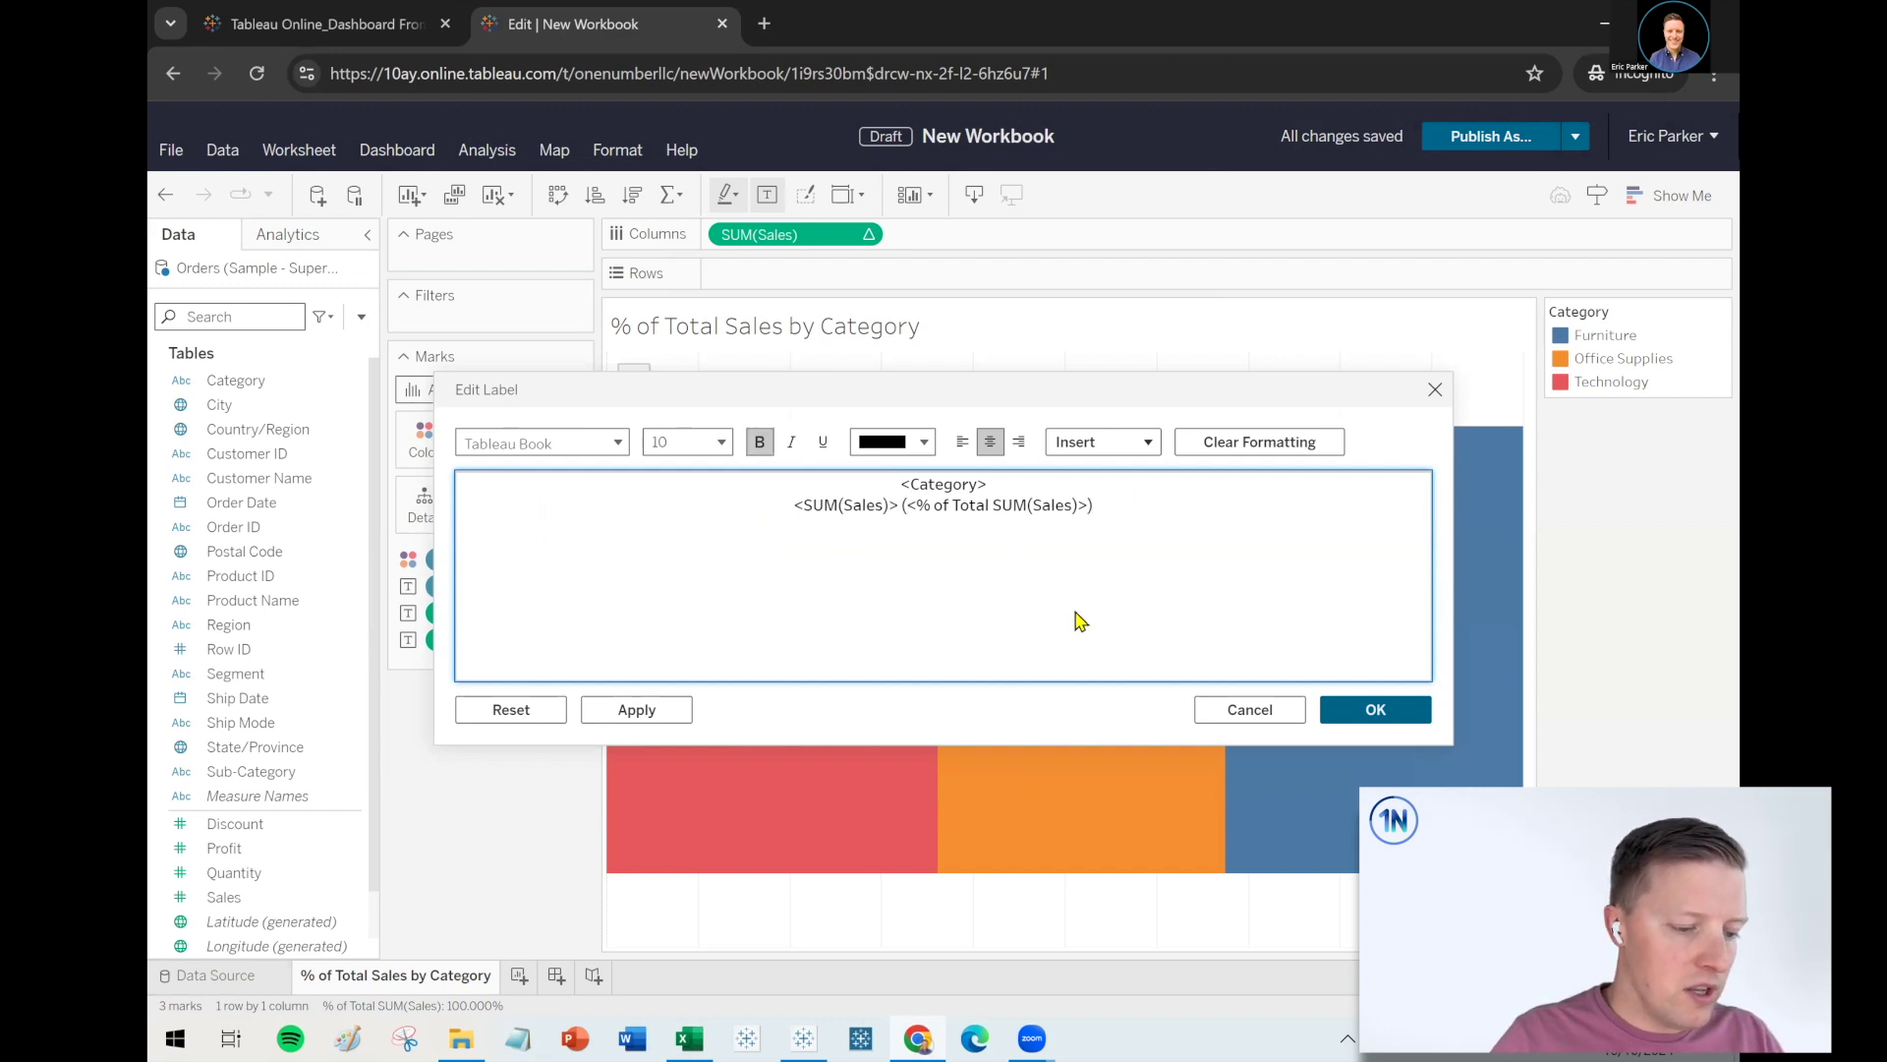
{"action": "left_click", "coordinate": [1380, 708]}
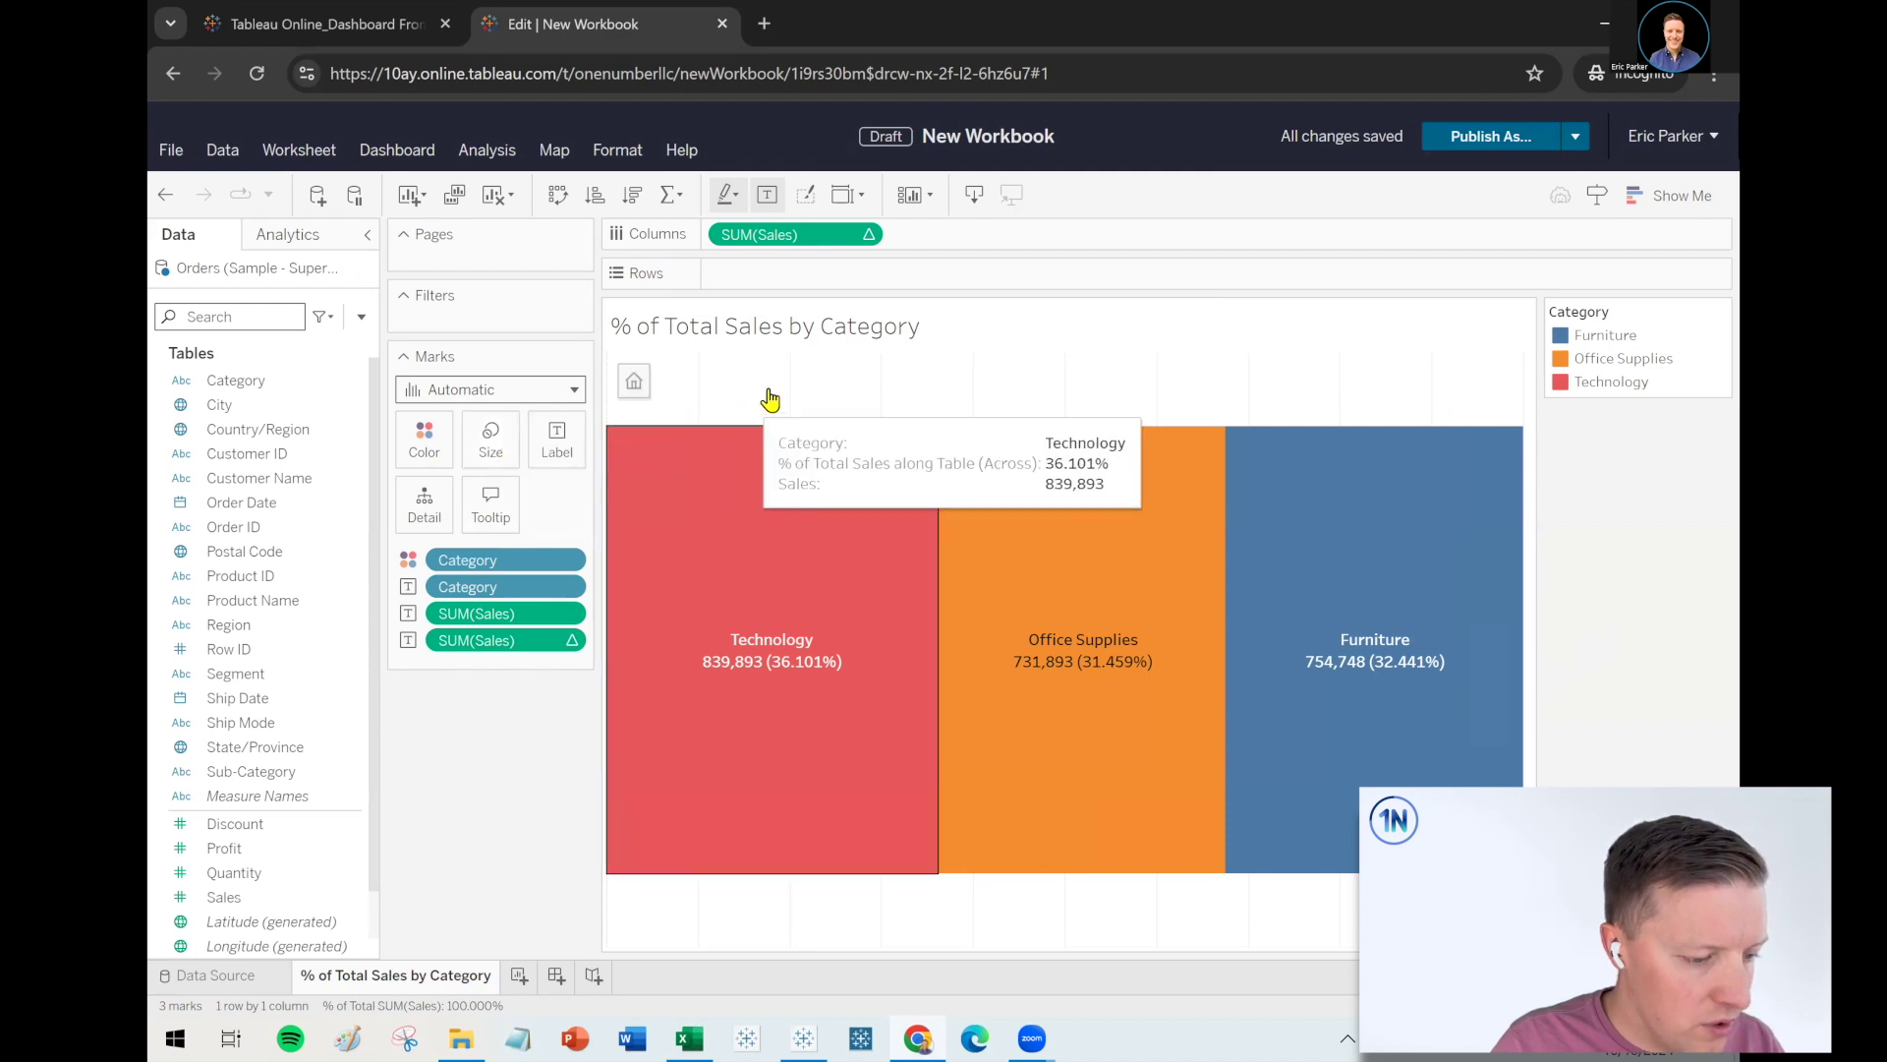
Turn off the vertical grid lines in the worksheet formatting and clear the mark selection
{"action": "left_click", "coordinate": [793, 393]}
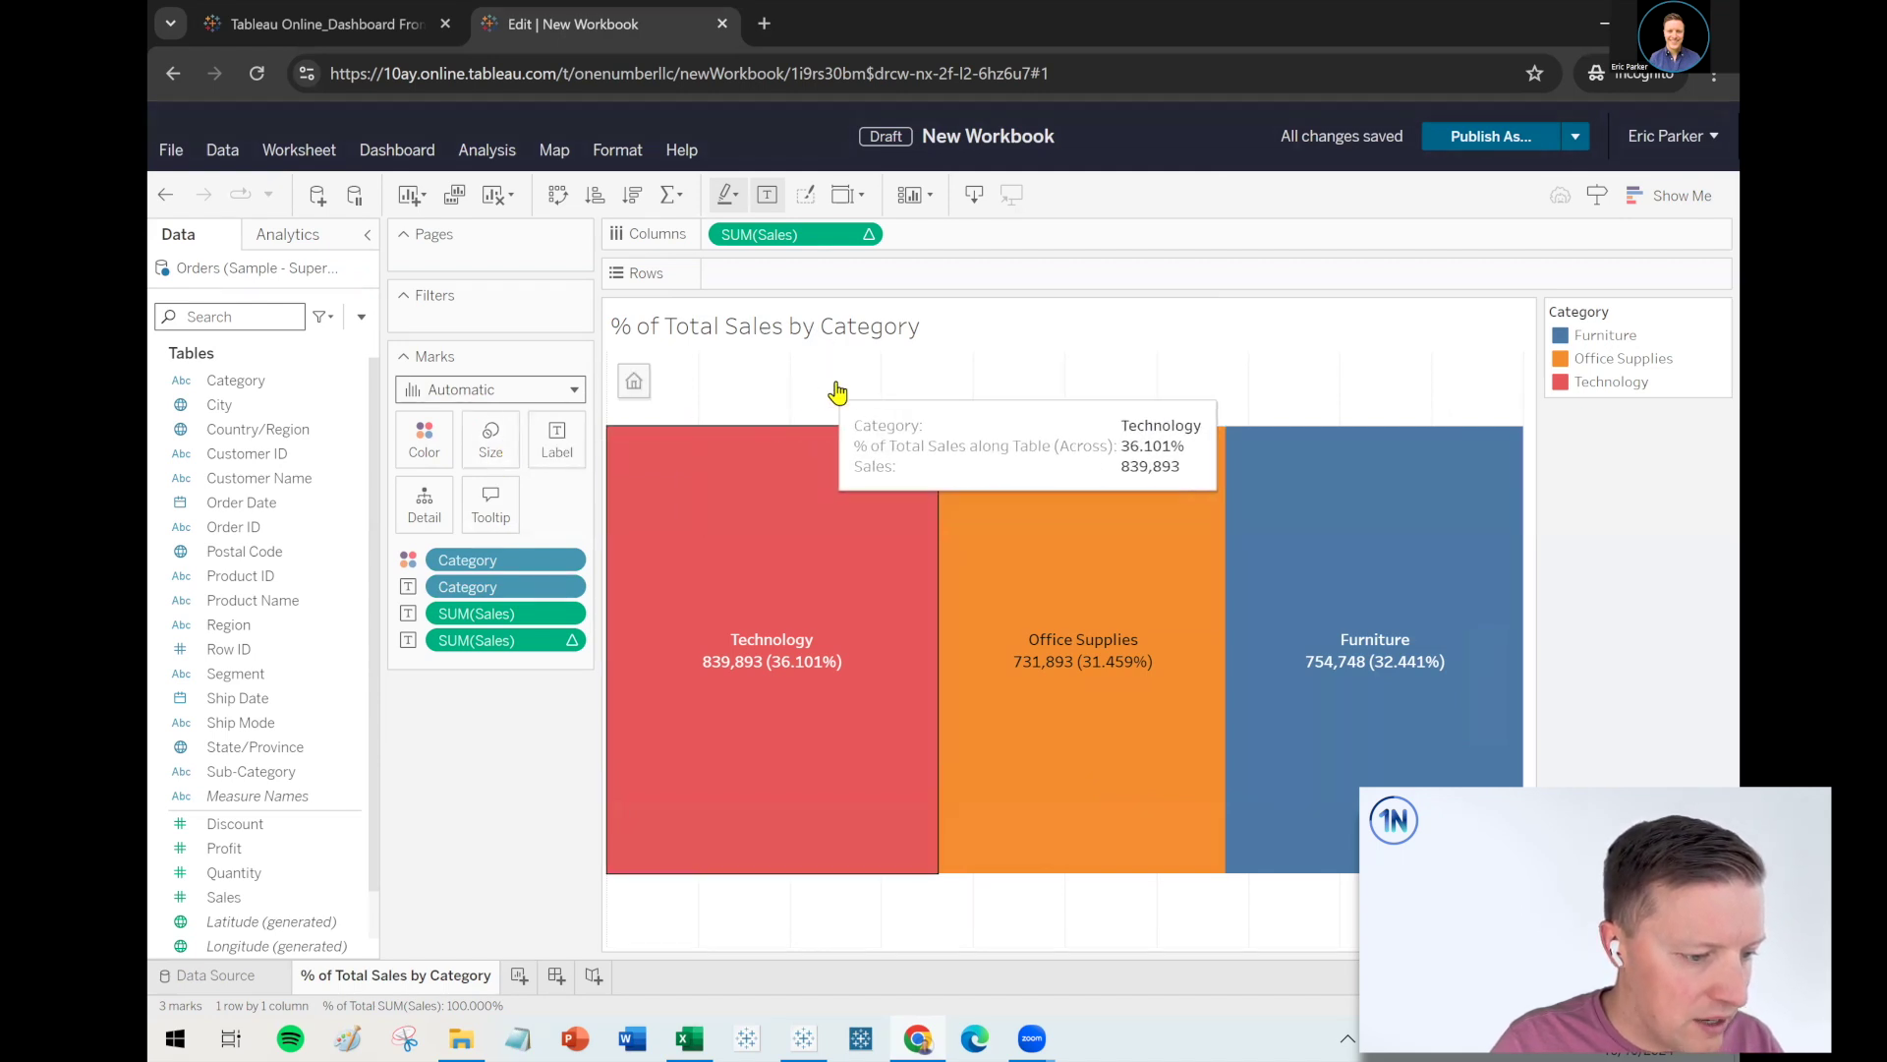
{"action": "right_click", "coordinate": [932, 384]}
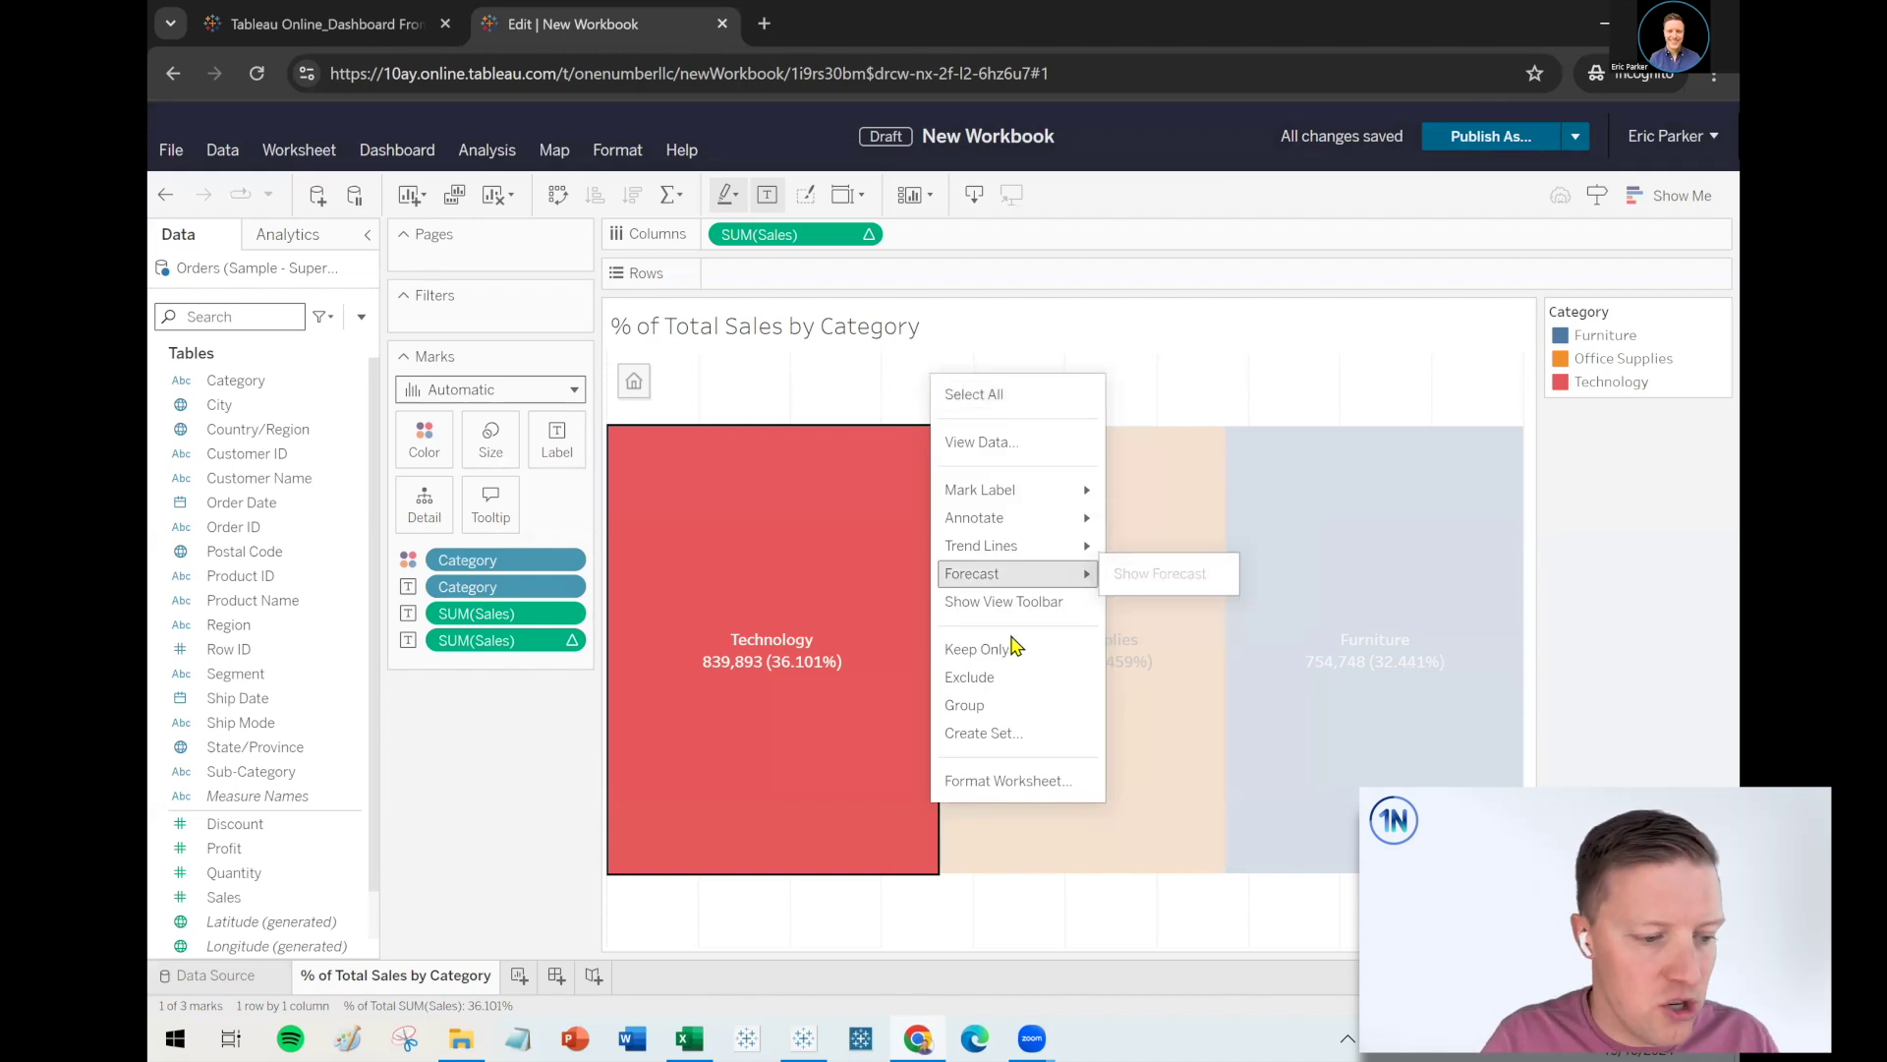
{"action": "left_click", "coordinate": [1012, 781]}
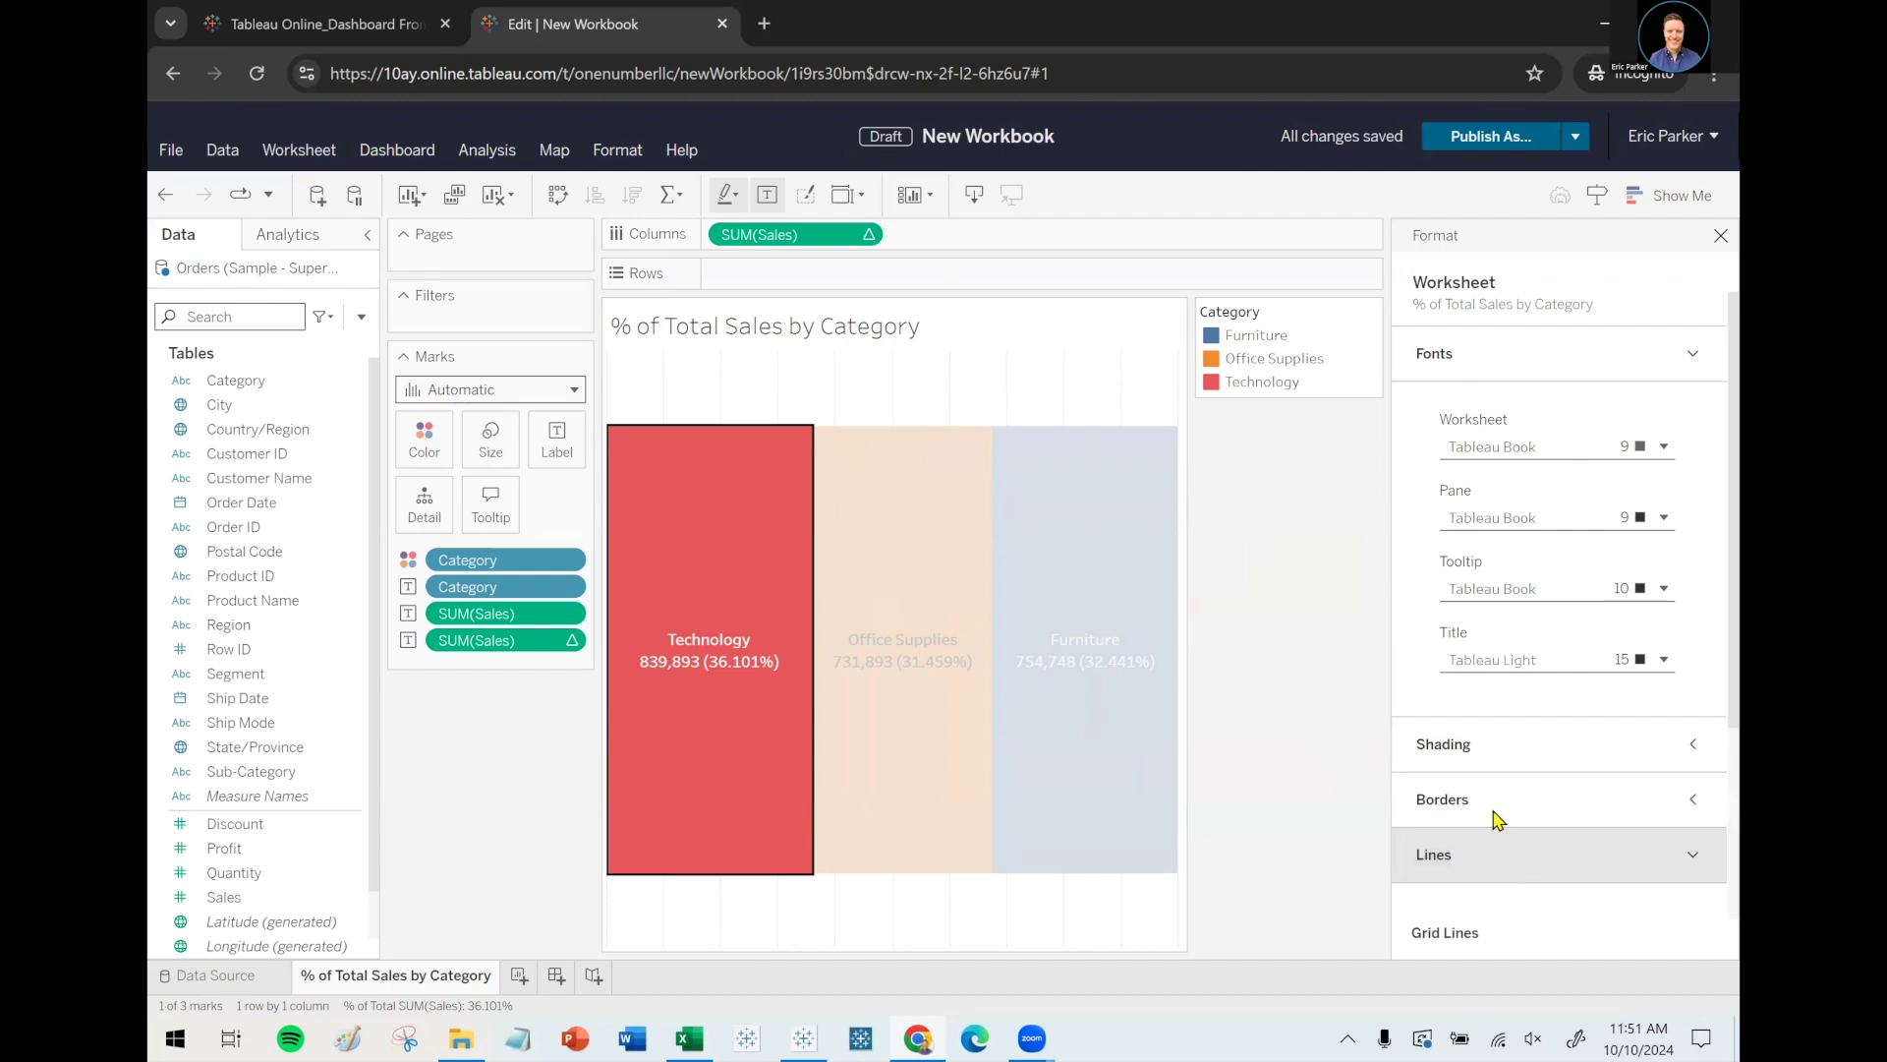
{"action": "scroll", "coordinate": [1496, 819], "scroll_direction": "down", "scroll_amount": 3}
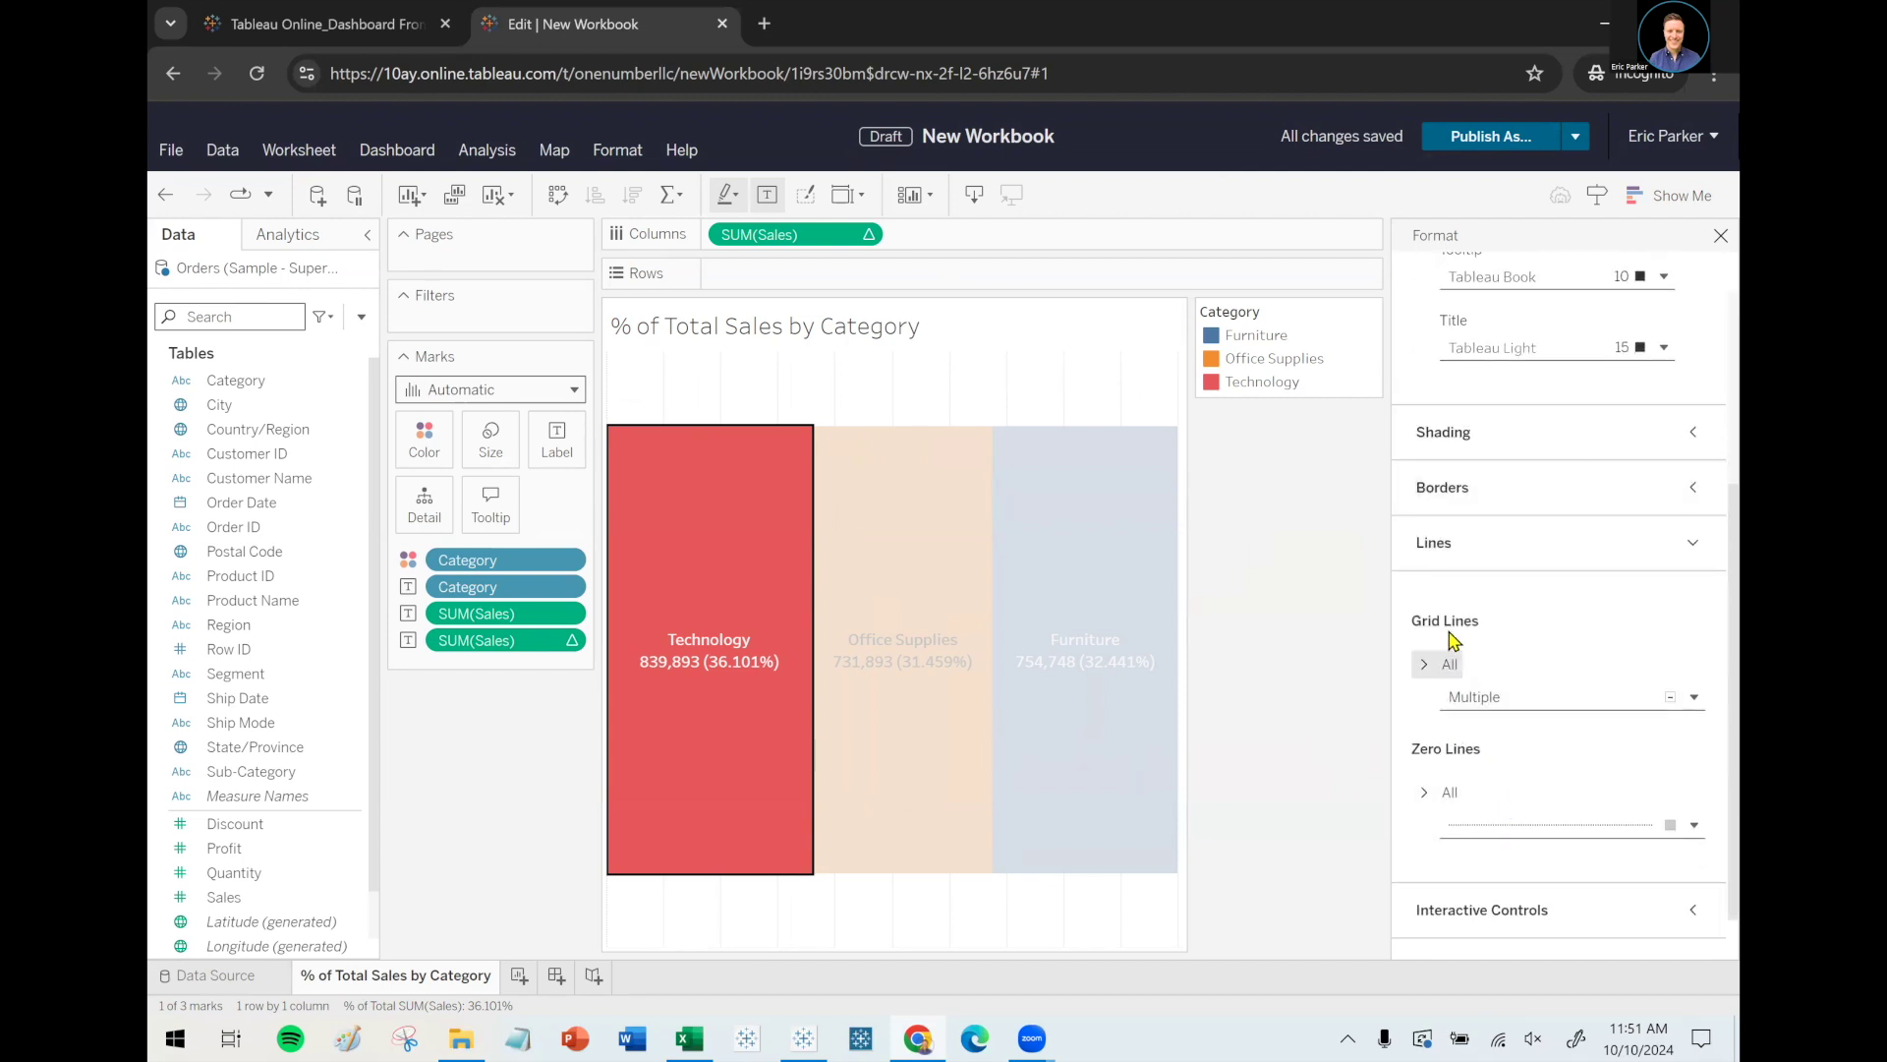
{"action": "left_click", "coordinate": [1432, 668]}
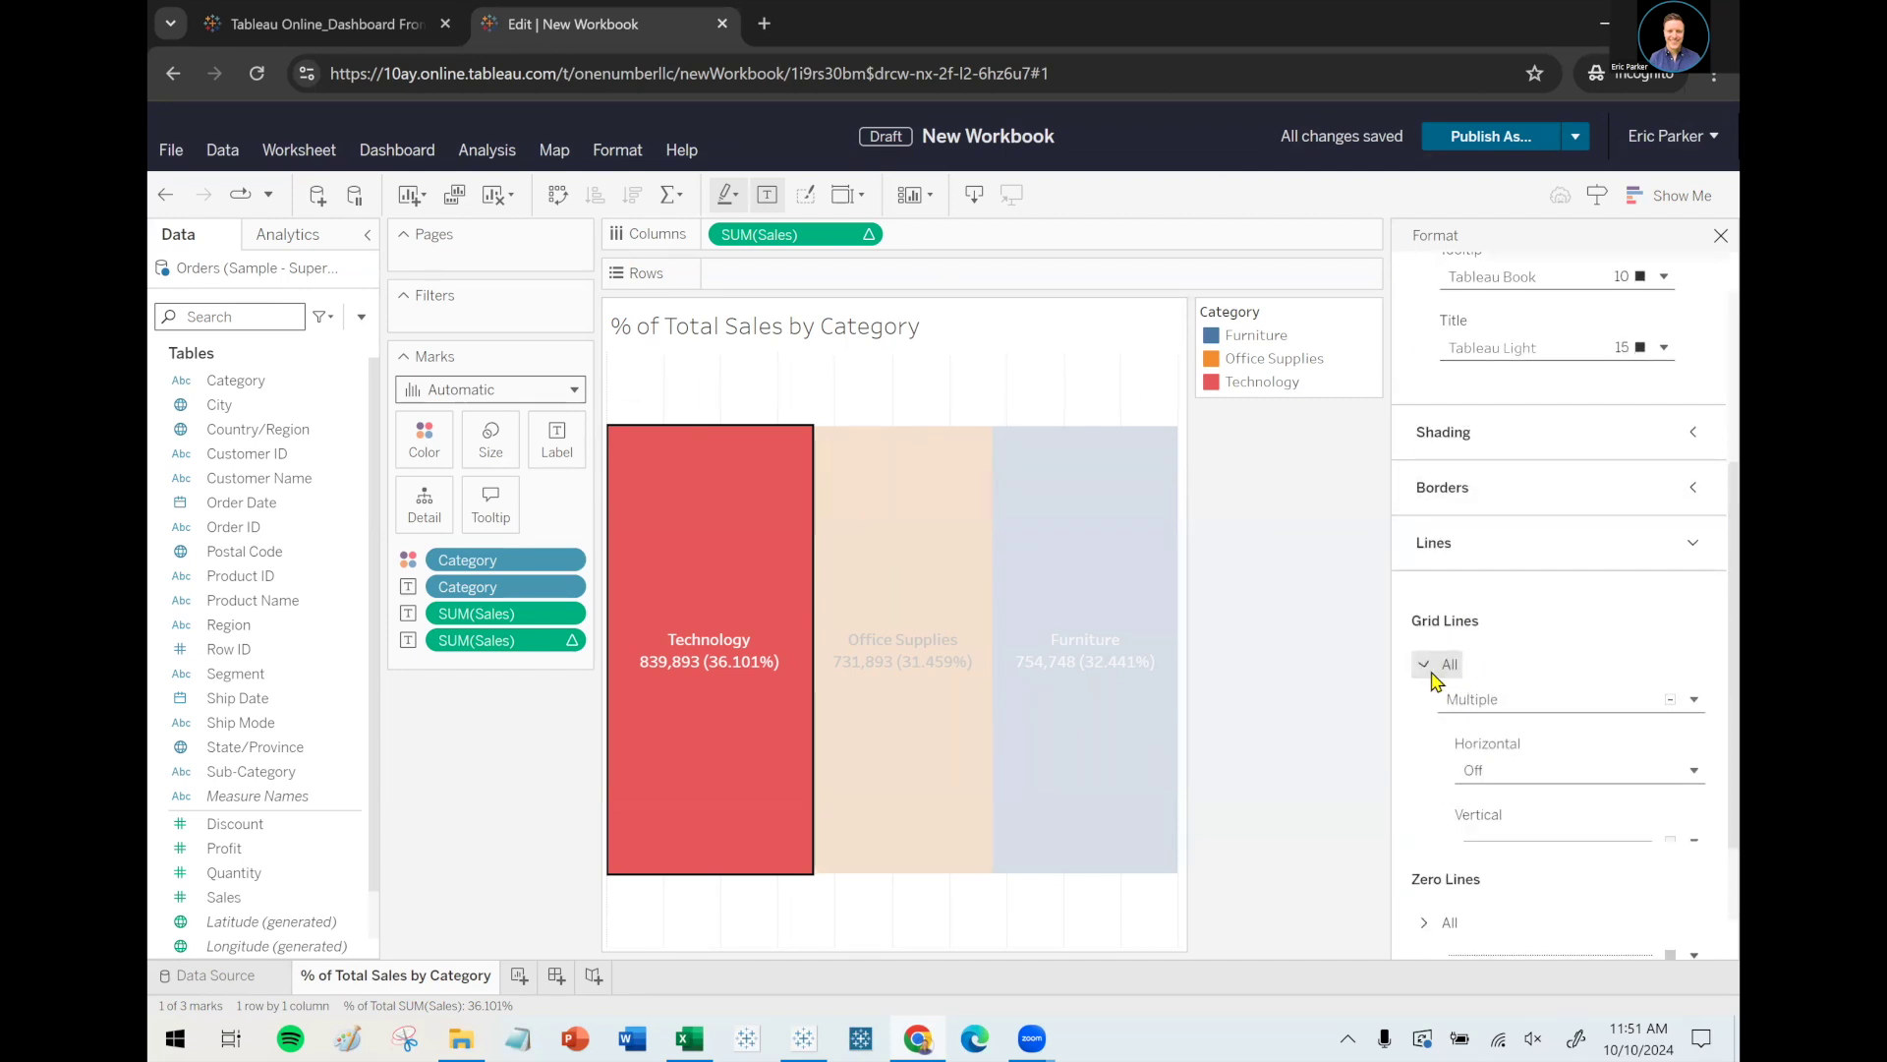
{"action": "scroll", "coordinate": [1535, 739], "scroll_direction": "down", "scroll_amount": 2}
{"action": "left_click", "coordinate": [1612, 687]}
{"action": "left_click", "coordinate": [1564, 130]}
{"action": "left_click", "coordinate": [1544, 189]}
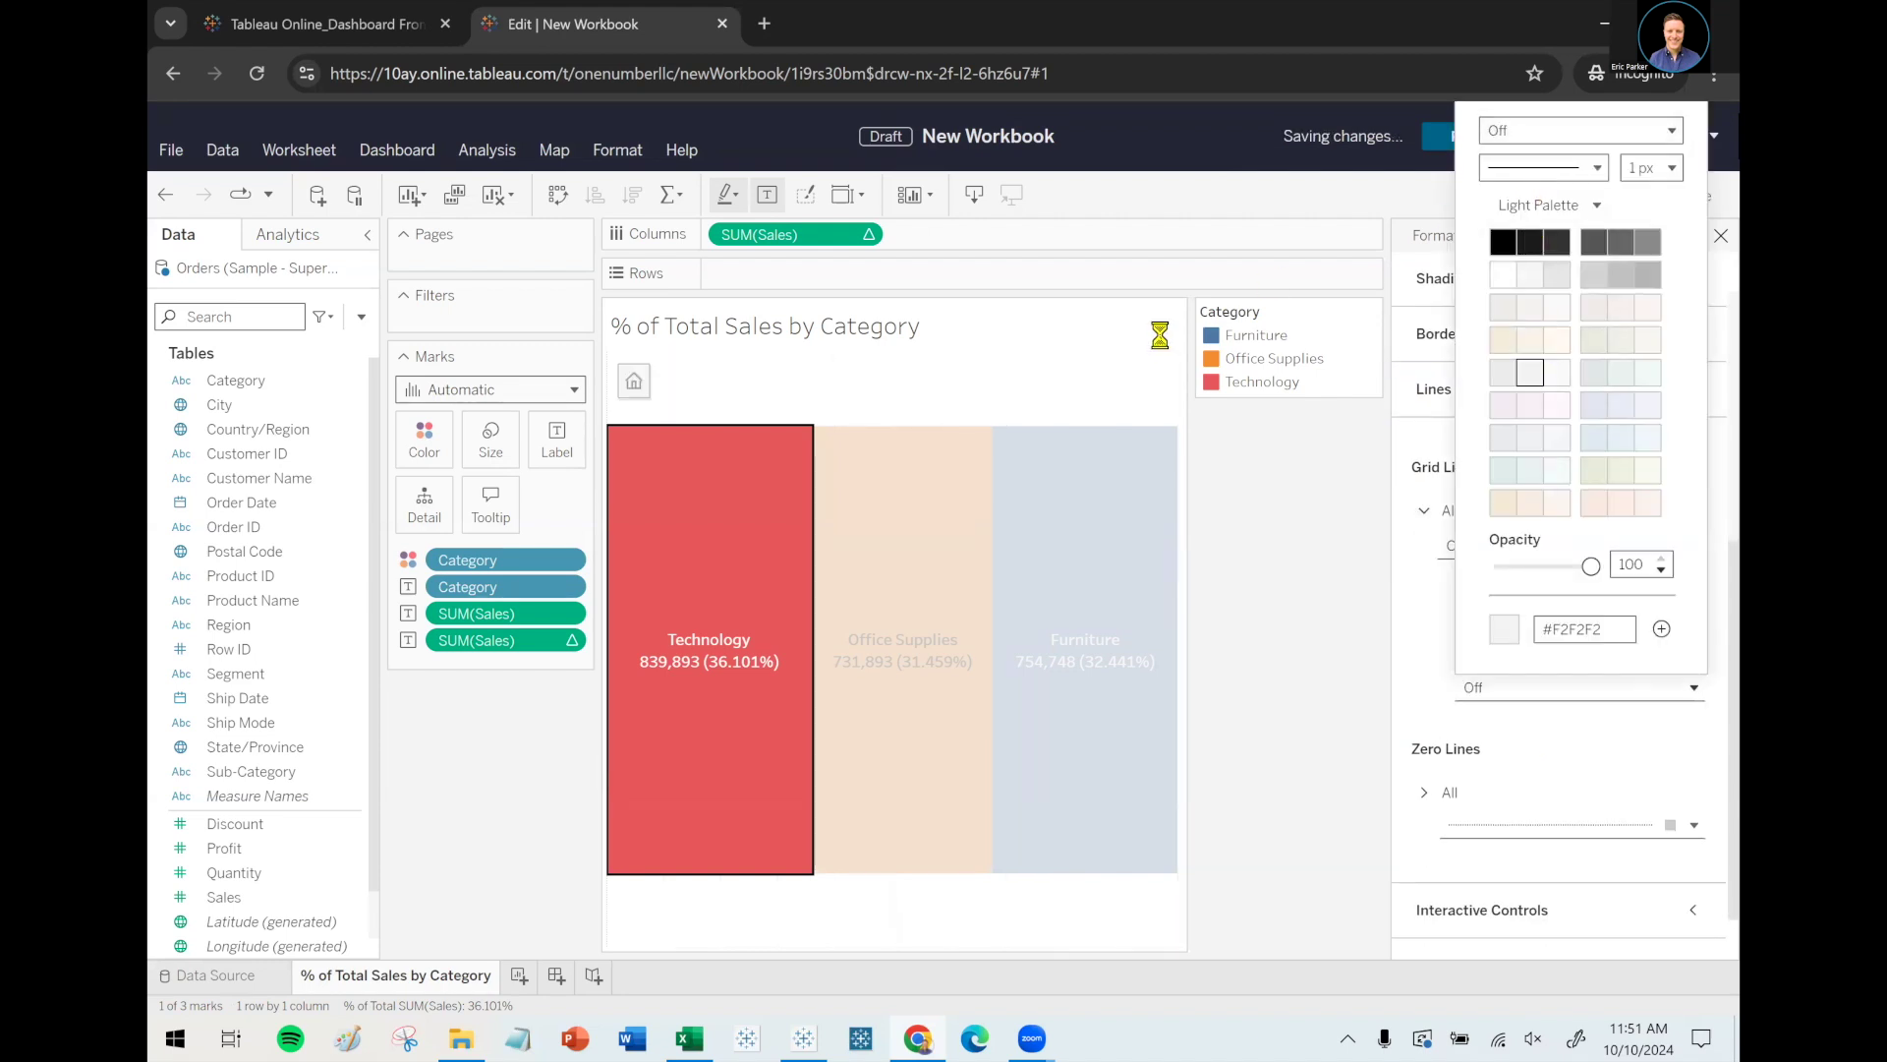
{"action": "left_click", "coordinate": [995, 413]}
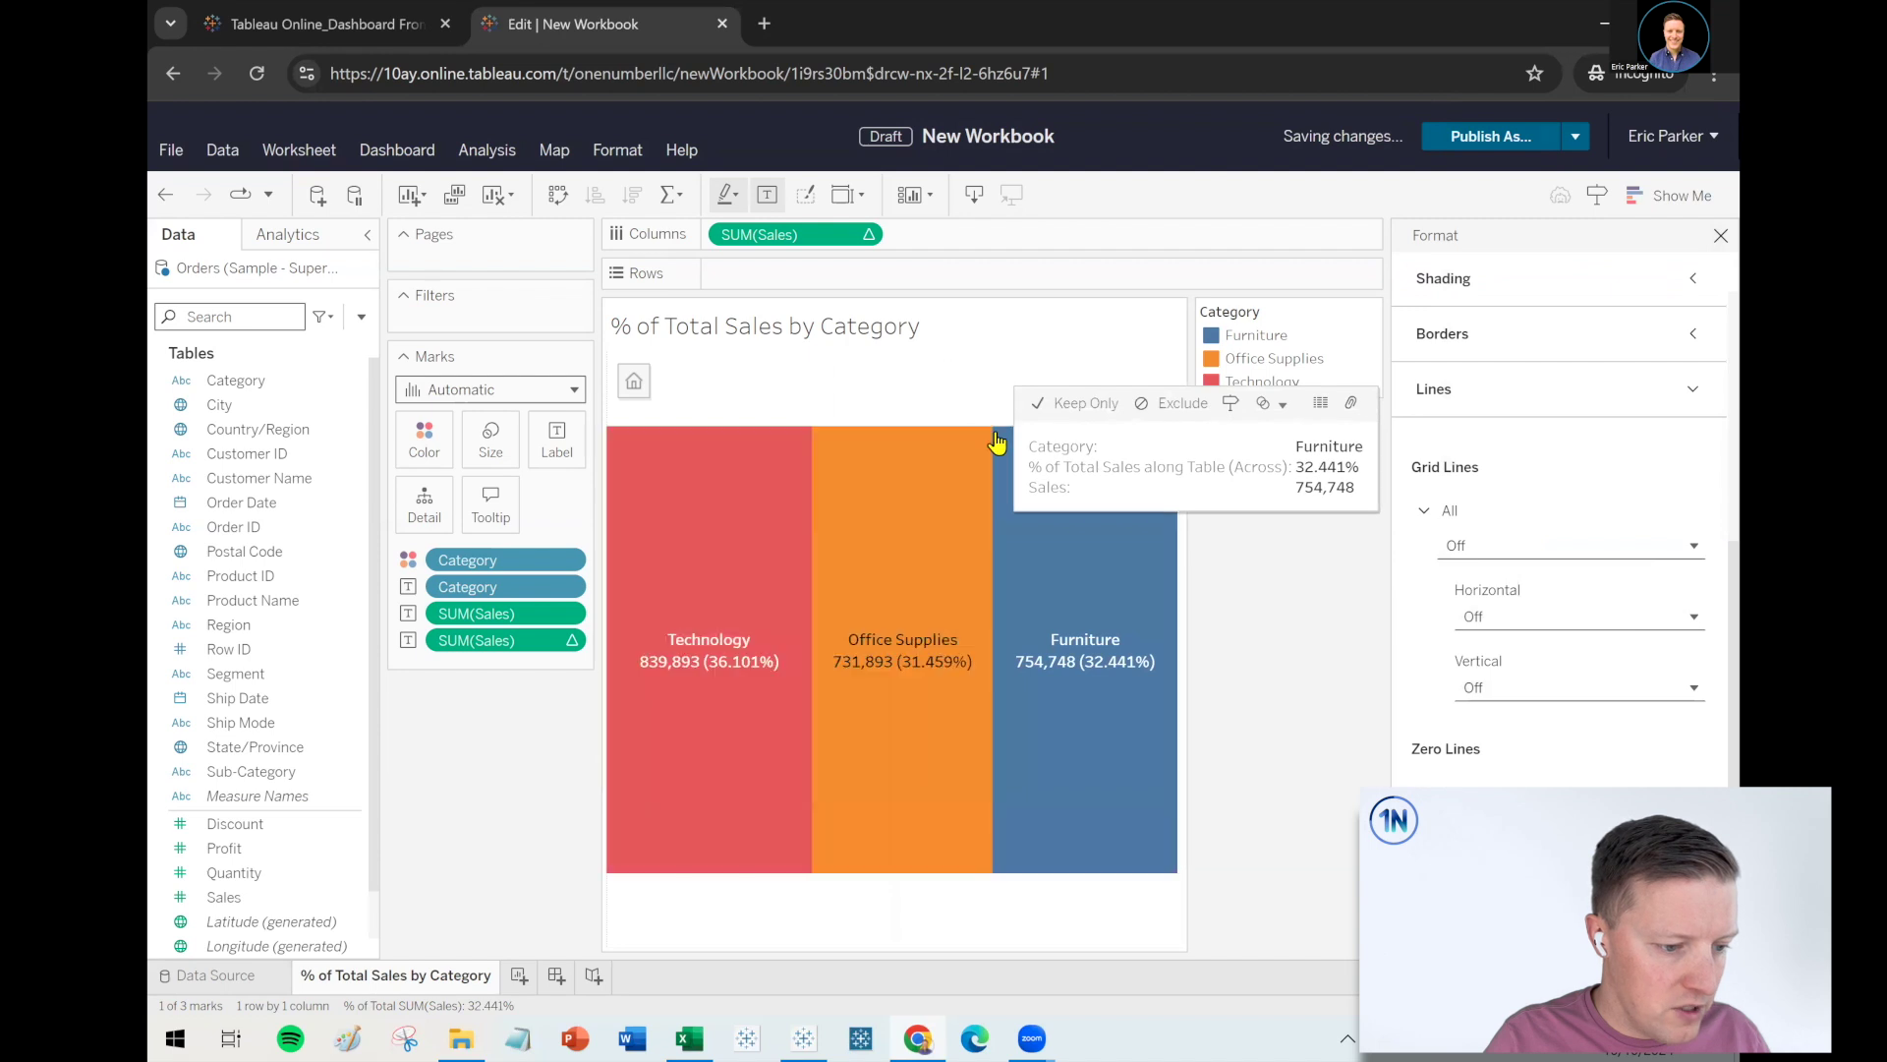
{"action": "left_click", "coordinate": [996, 442]}
Increase the mark size of the bar to 100%
{"action": "left_click", "coordinate": [491, 440]}
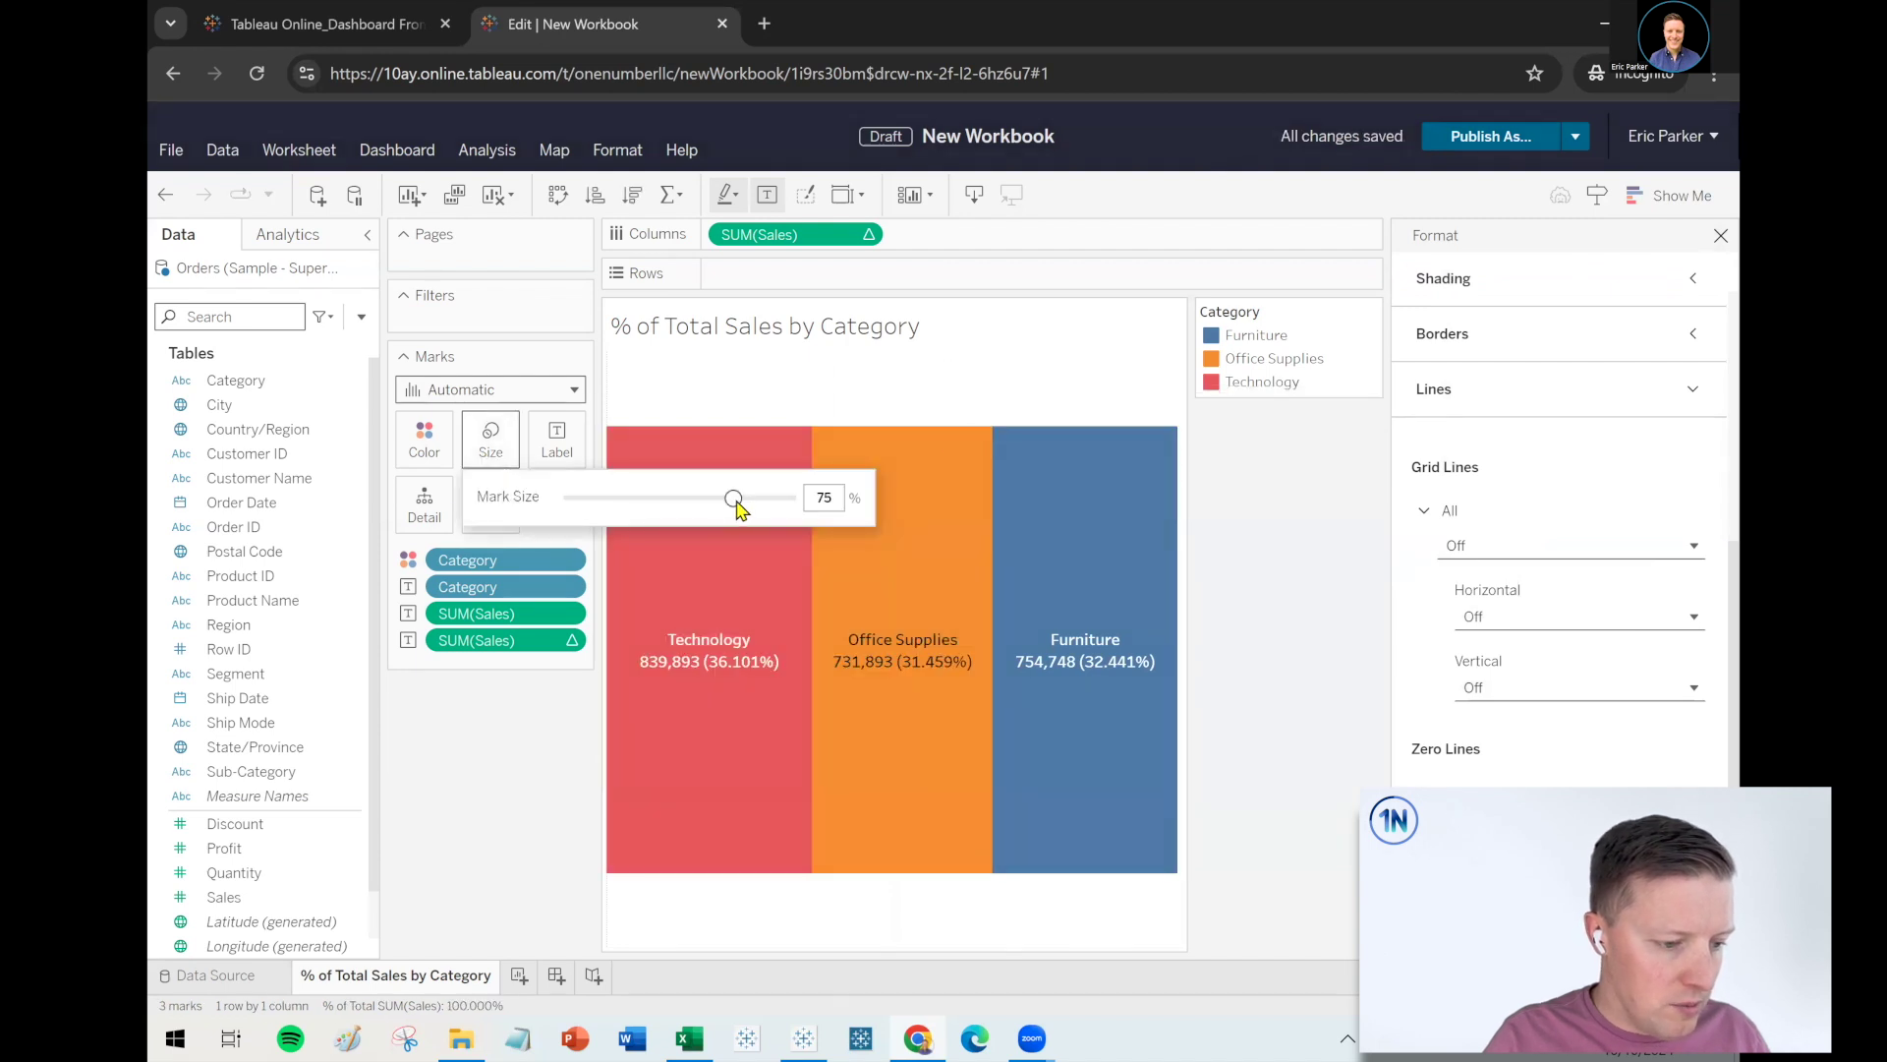
{"action": "left_click_drag", "start_coordinate": [734, 498], "coordinate": [825, 498]}
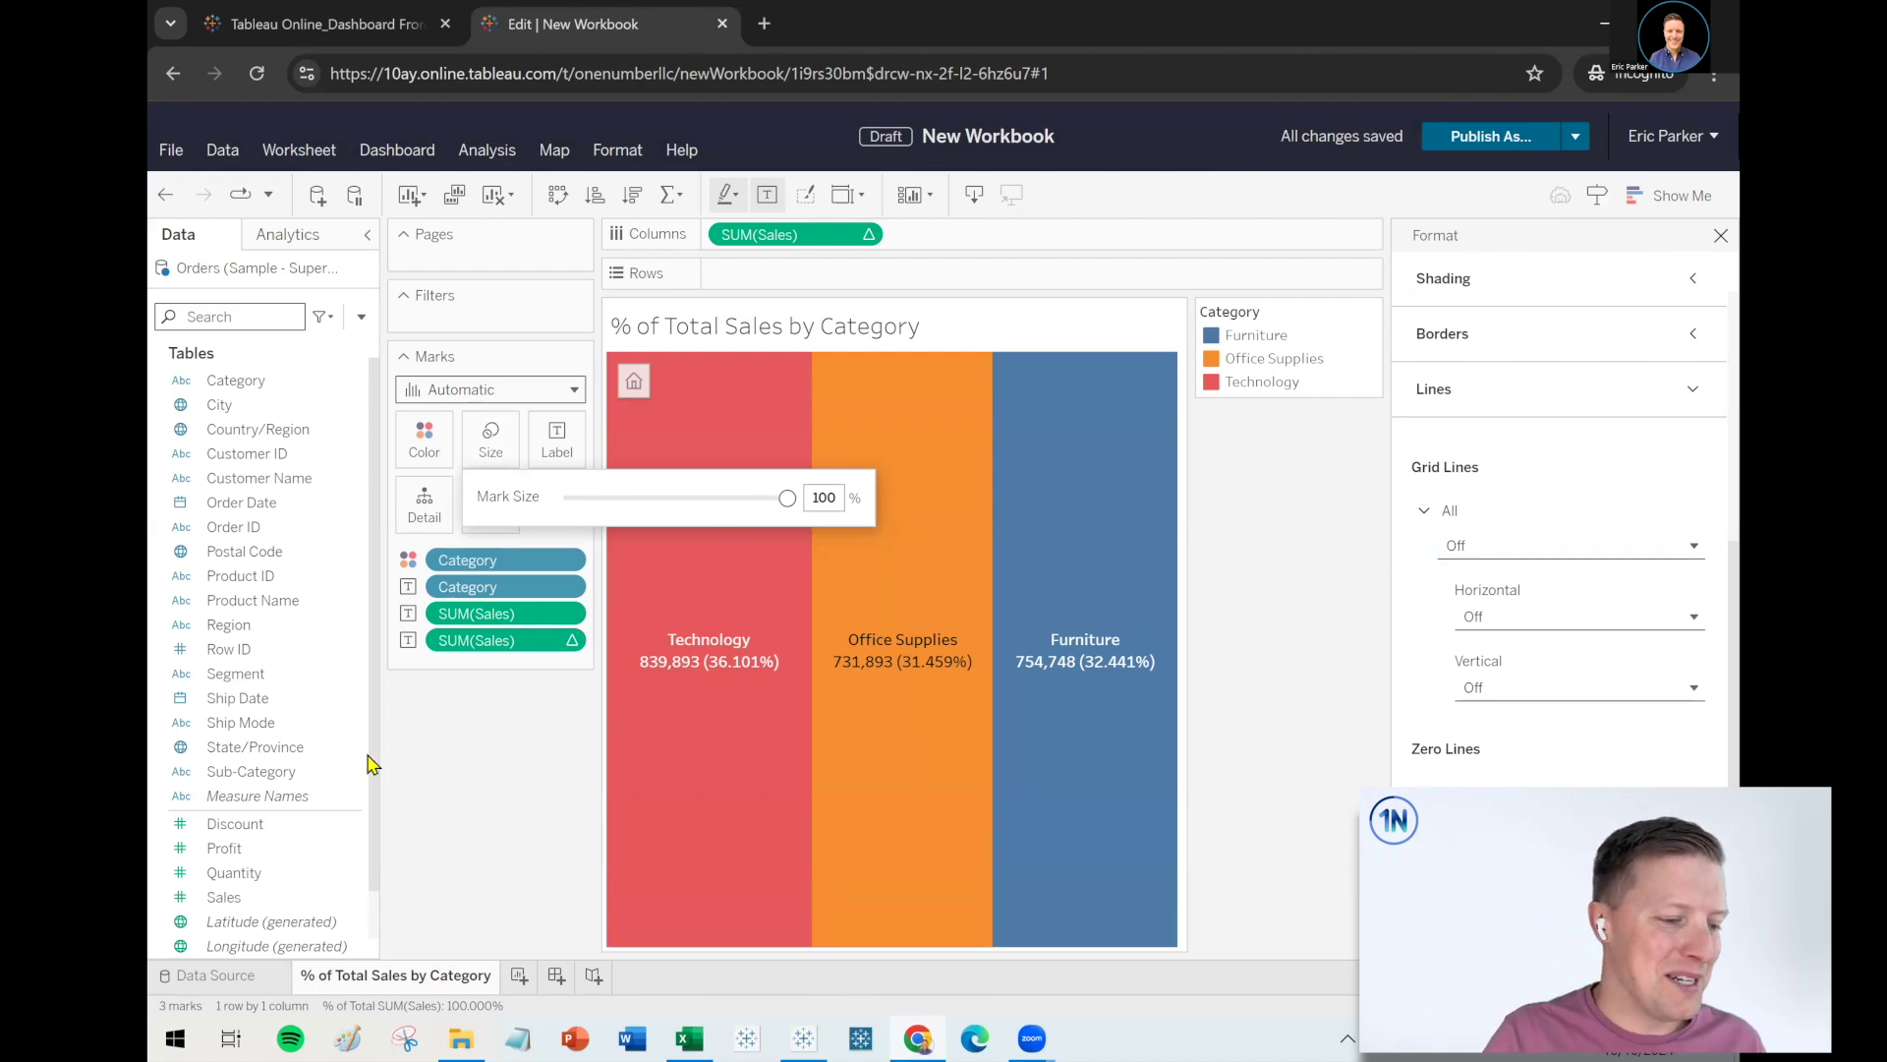
{"action": "left_click", "coordinate": [413, 759]}
Add a white border around the category segments of the bar
{"action": "left_click", "coordinate": [424, 439]}
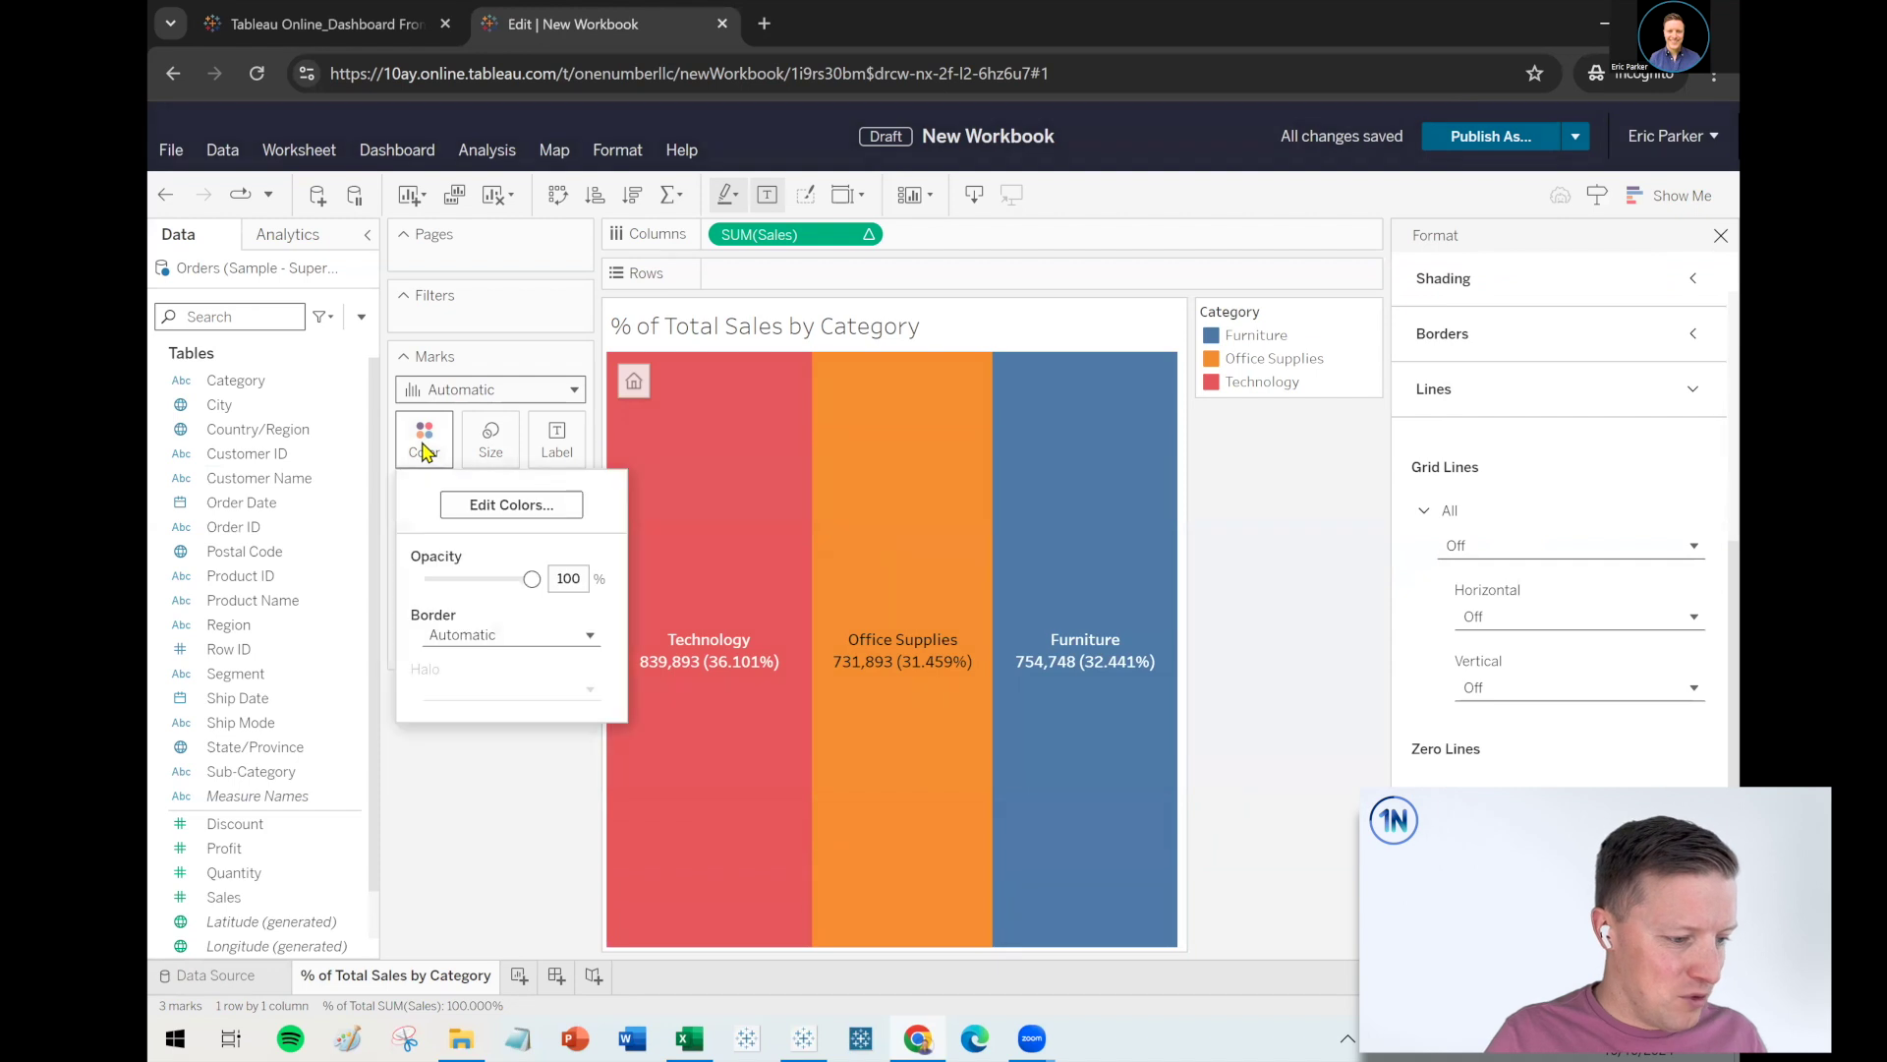
{"action": "left_click", "coordinate": [489, 637]}
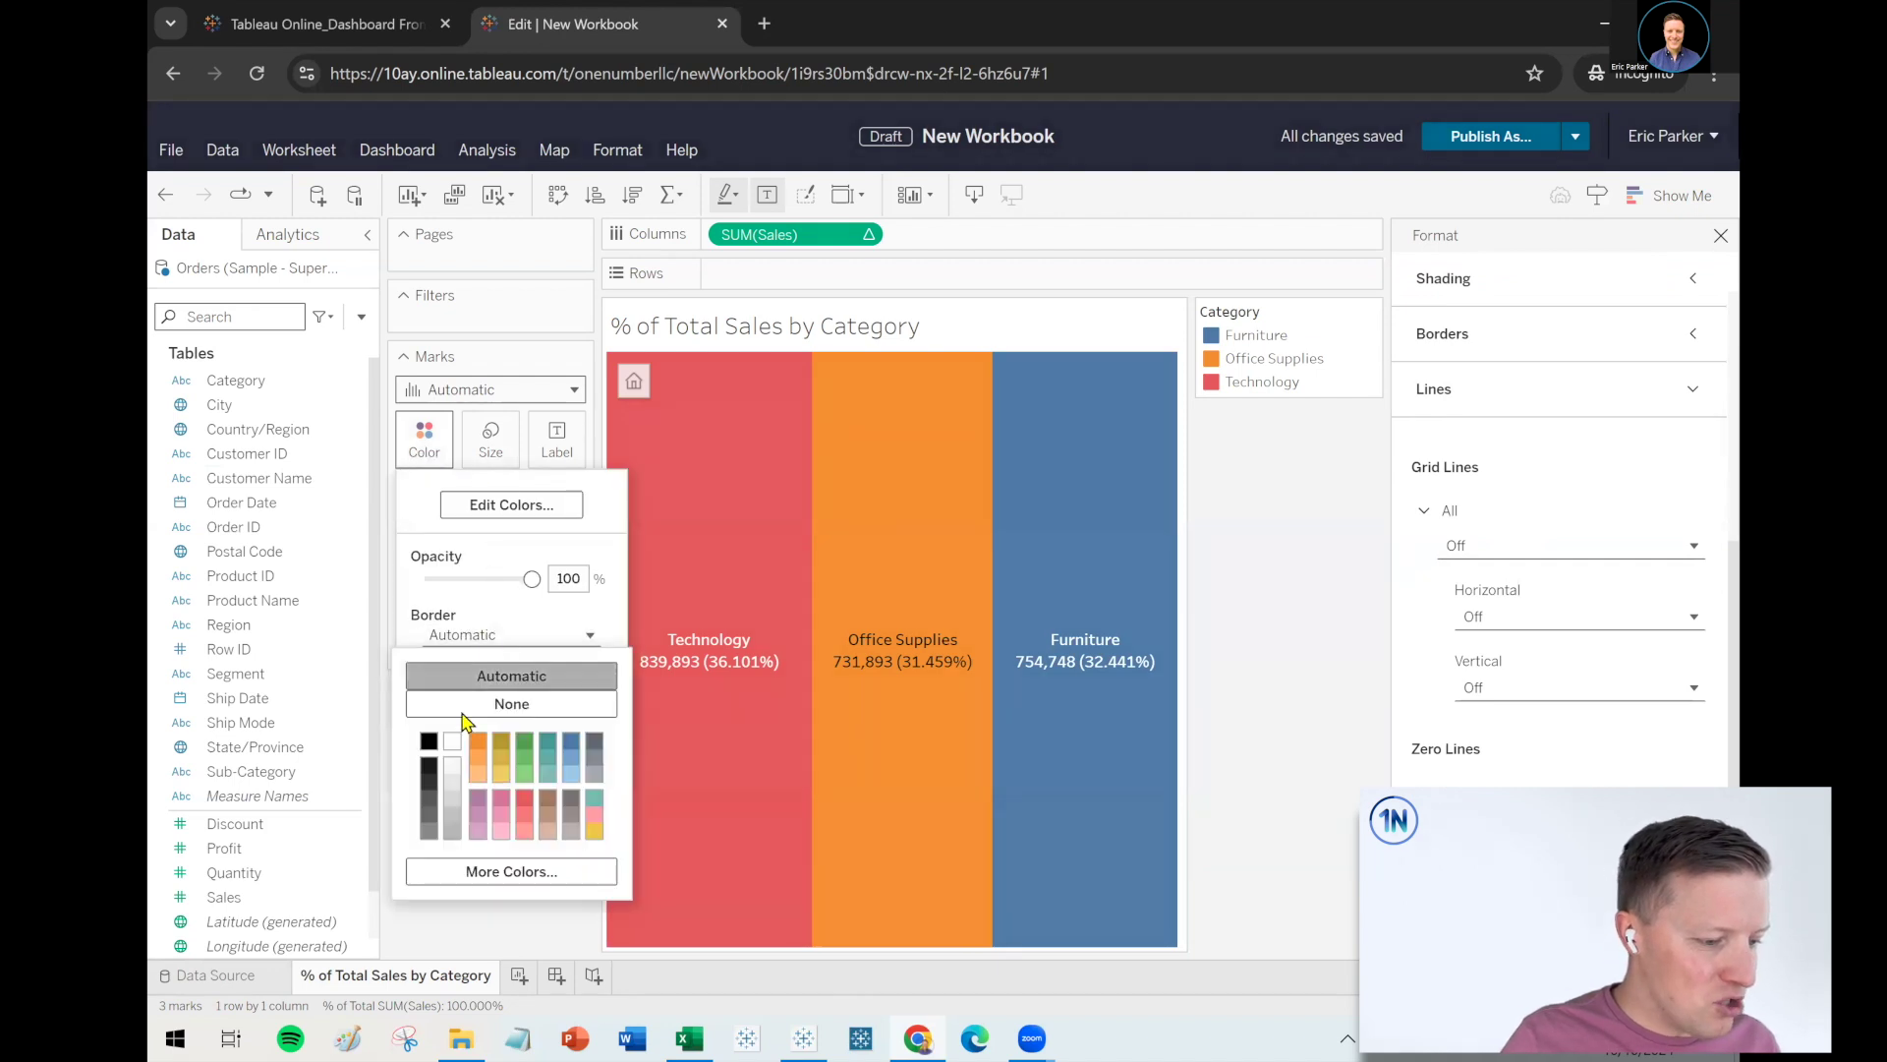
{"action": "left_click", "coordinate": [452, 772]}
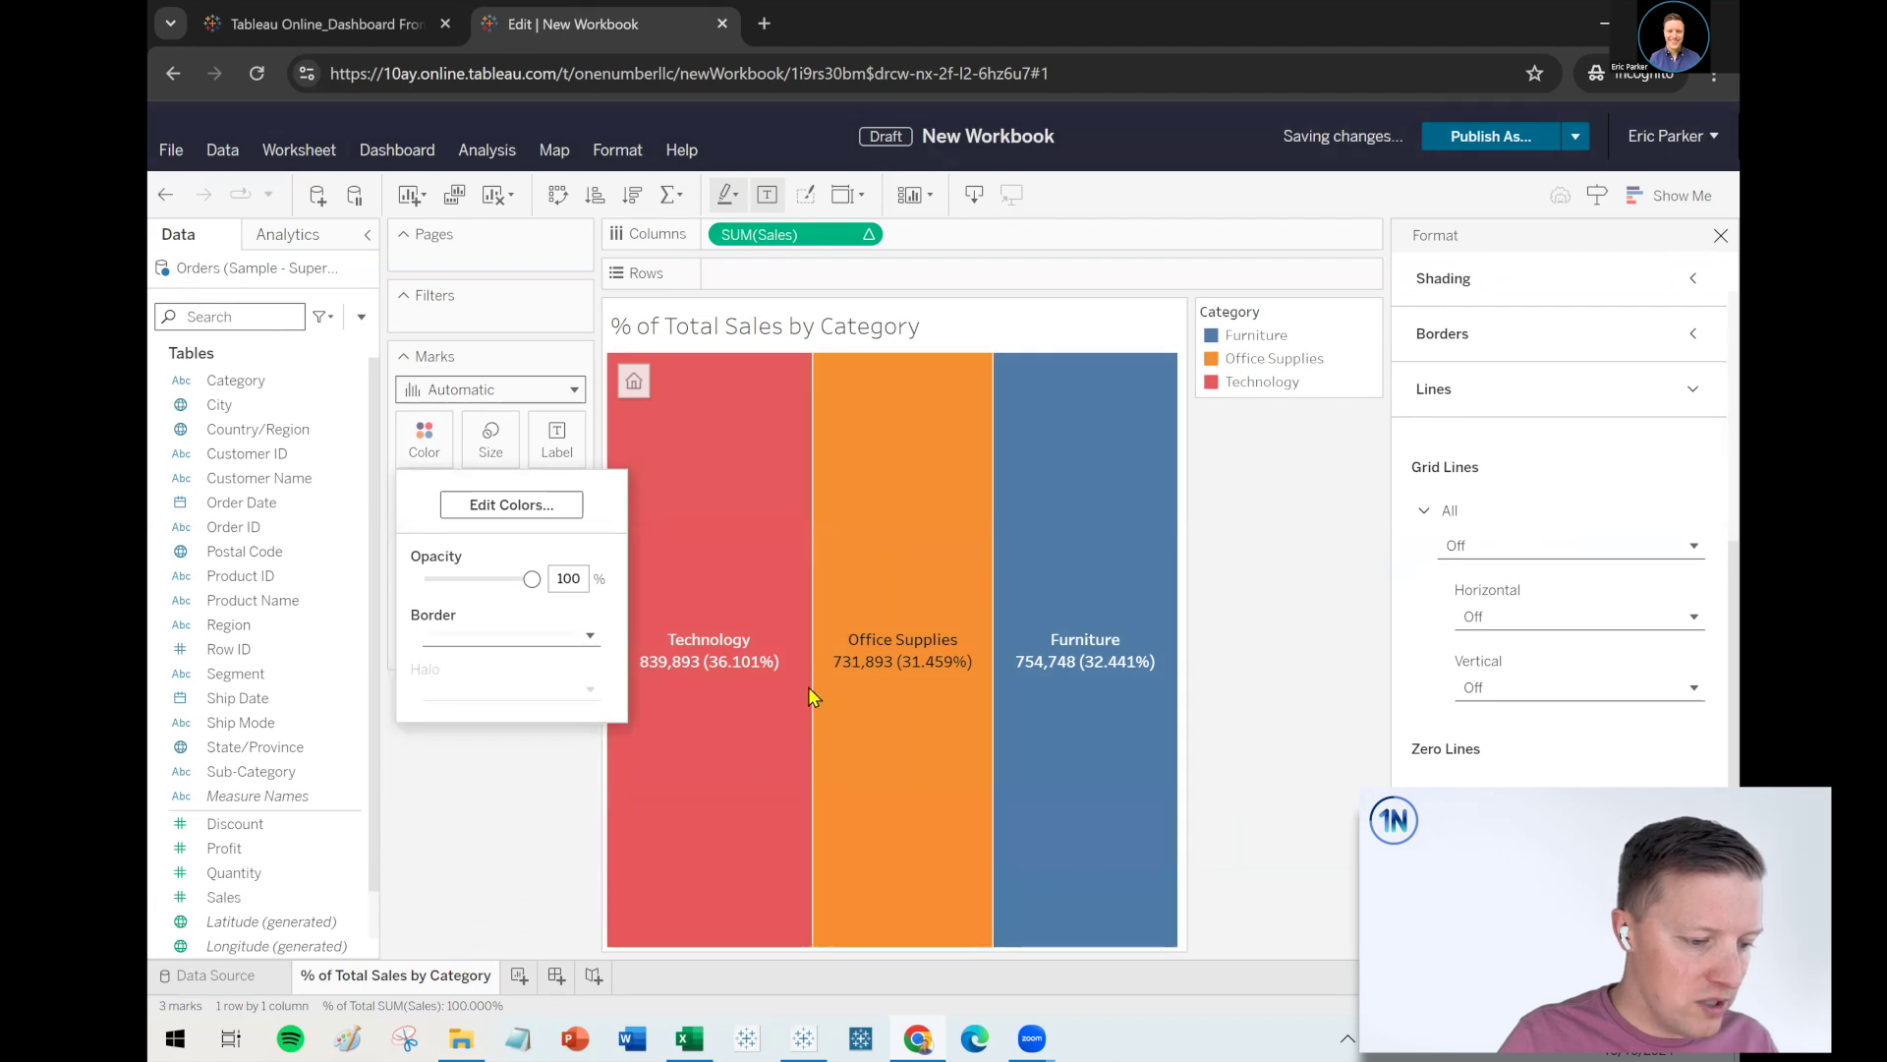
Check the category colors in the finished dashboard and choose the Lightning Bluegrass palette for Category
{"action": "left_click", "coordinate": [339, 34]}
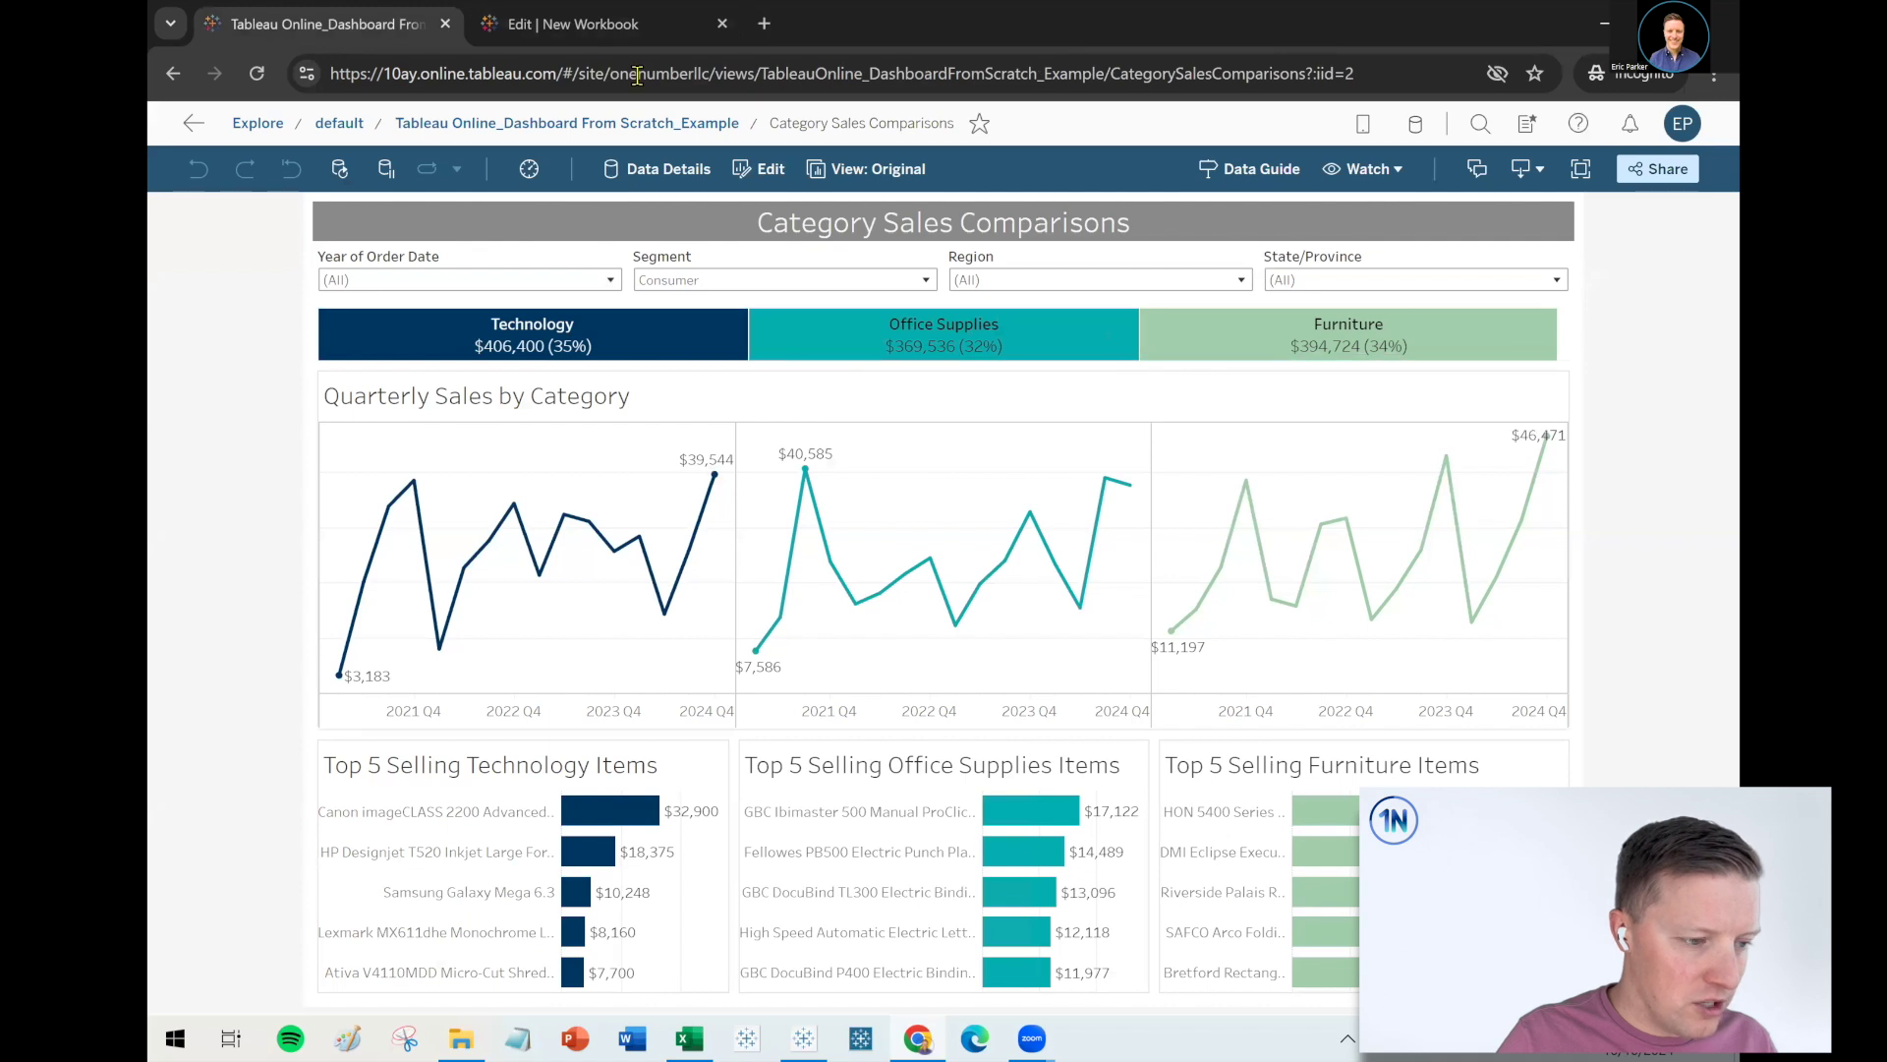
{"action": "left_click", "coordinate": [636, 24]}
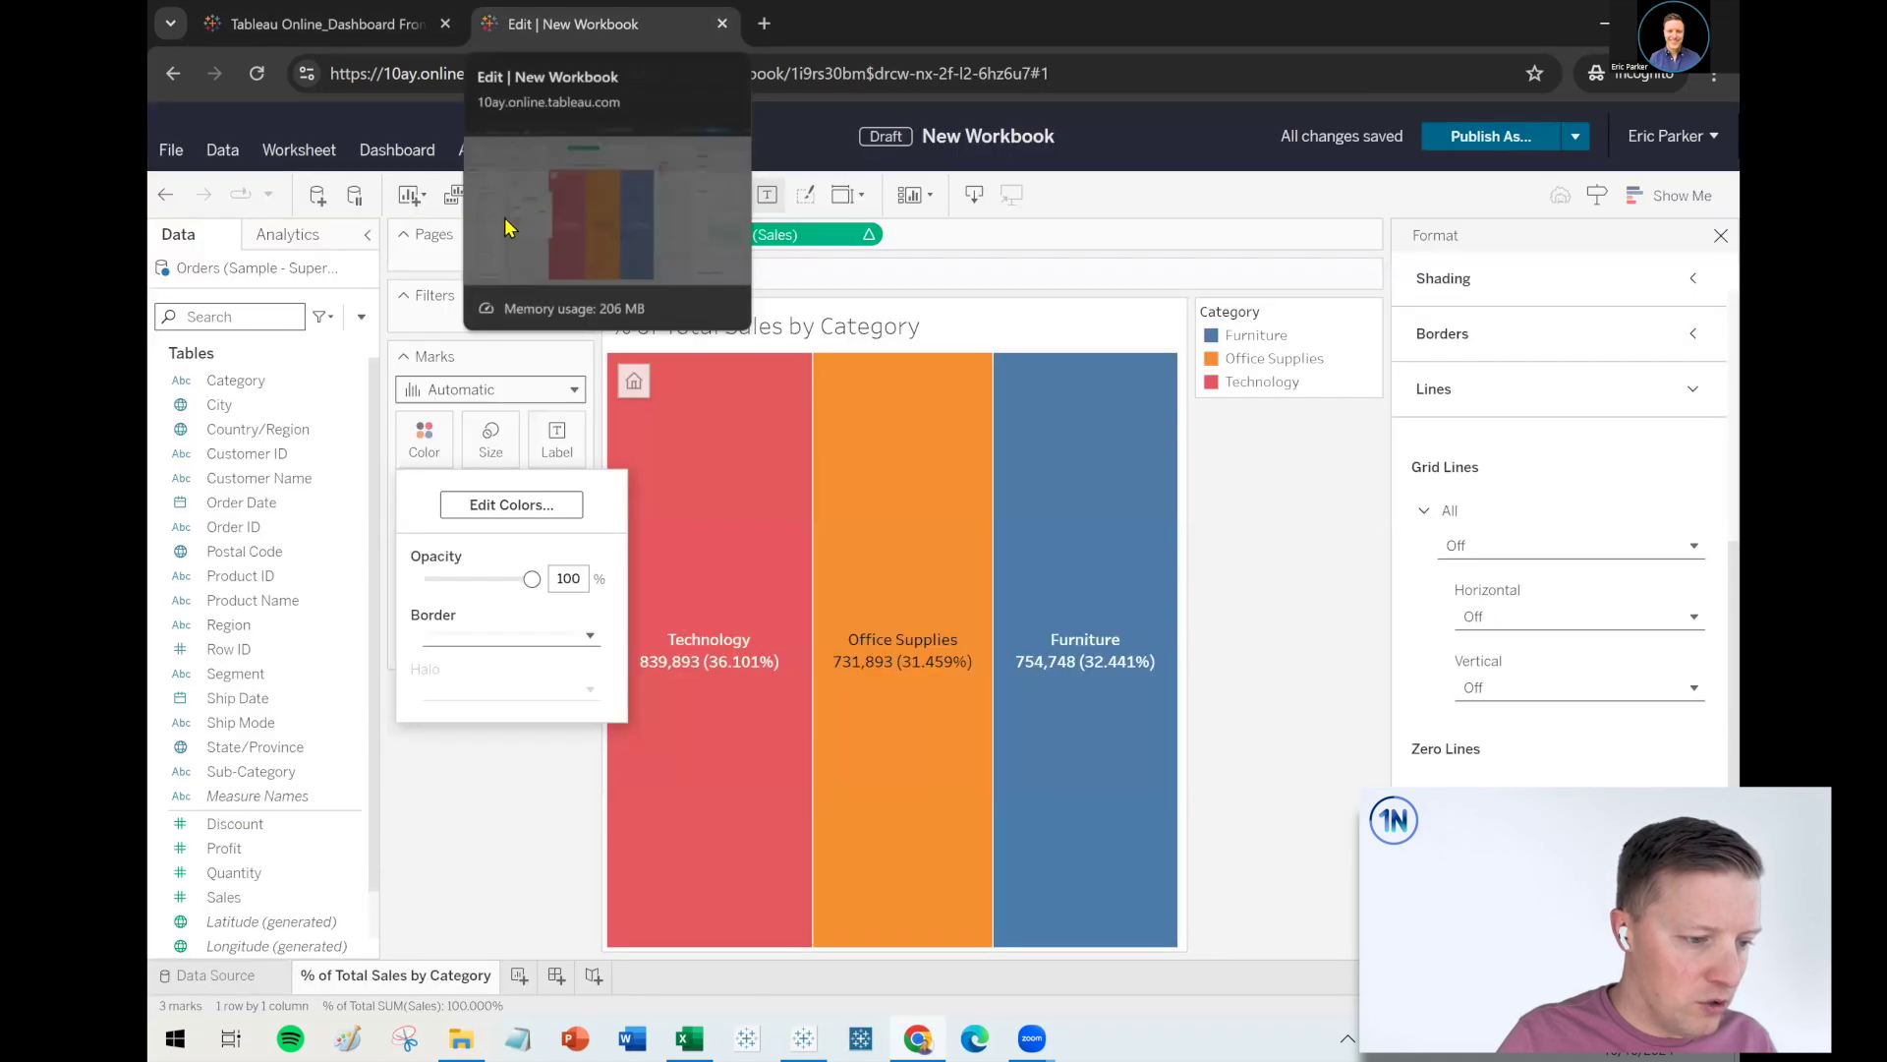
{"action": "left_click", "coordinate": [423, 437]}
{"action": "left_click", "coordinate": [424, 437]}
{"action": "left_click", "coordinate": [510, 505]}
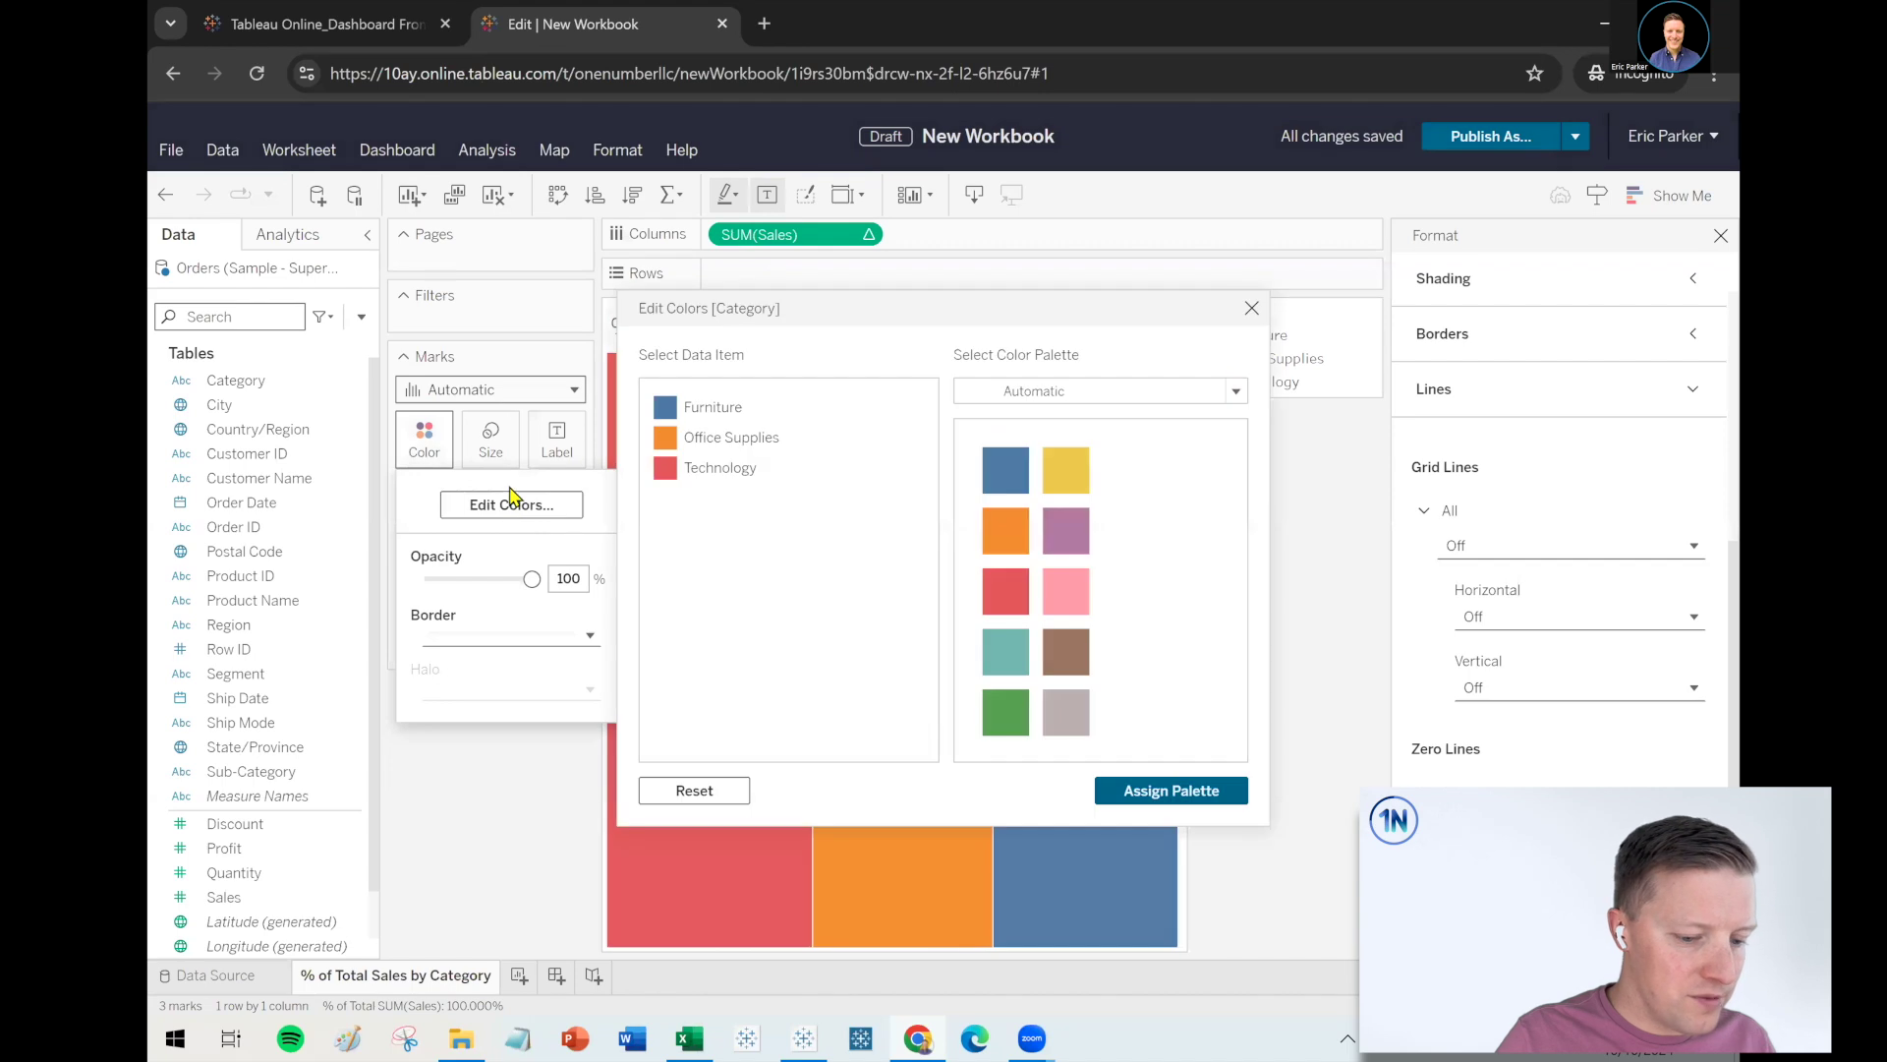
{"action": "left_click", "coordinate": [1023, 390]}
{"action": "scroll", "coordinate": [1119, 508], "scroll_direction": "down", "scroll_amount": 5}
{"action": "scroll", "coordinate": [1118, 509], "scroll_direction": "down", "scroll_amount": 4}
{"action": "scroll", "coordinate": [1106, 570], "scroll_direction": "down", "scroll_amount": 2}
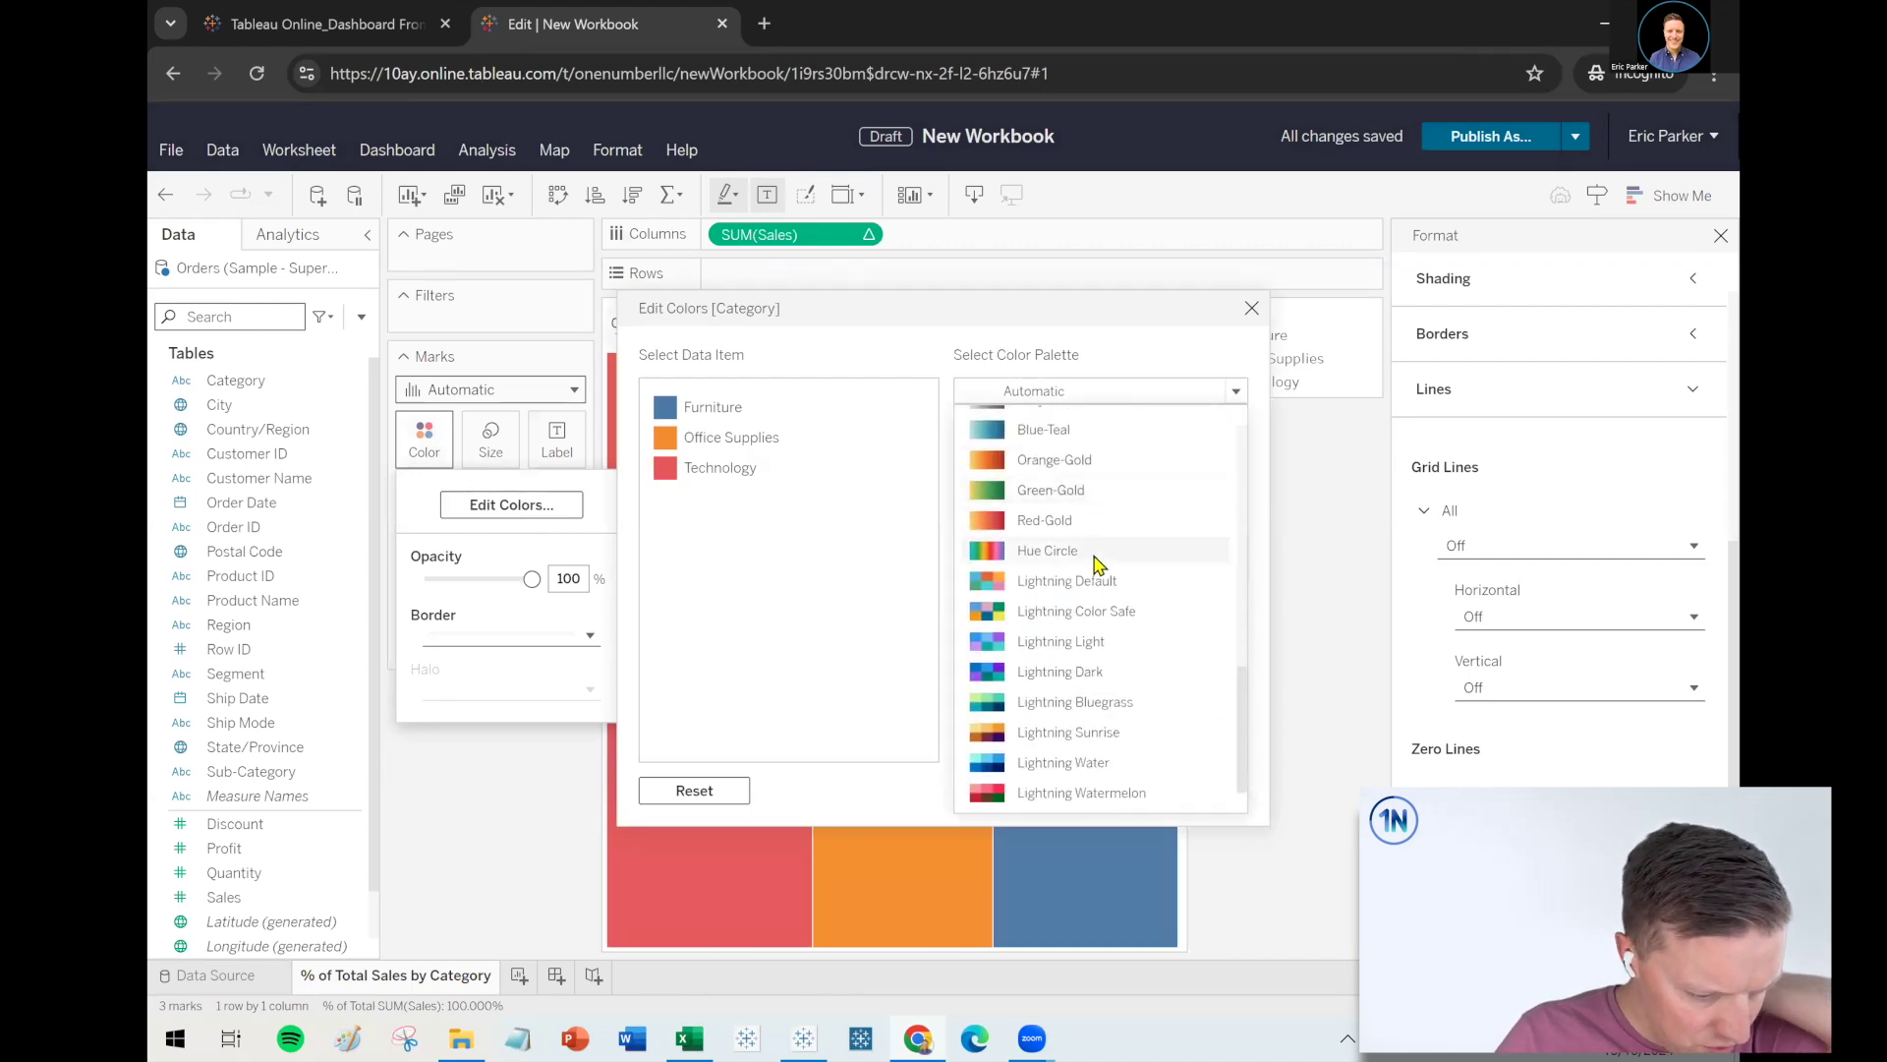
{"action": "left_click", "coordinate": [1069, 702]}
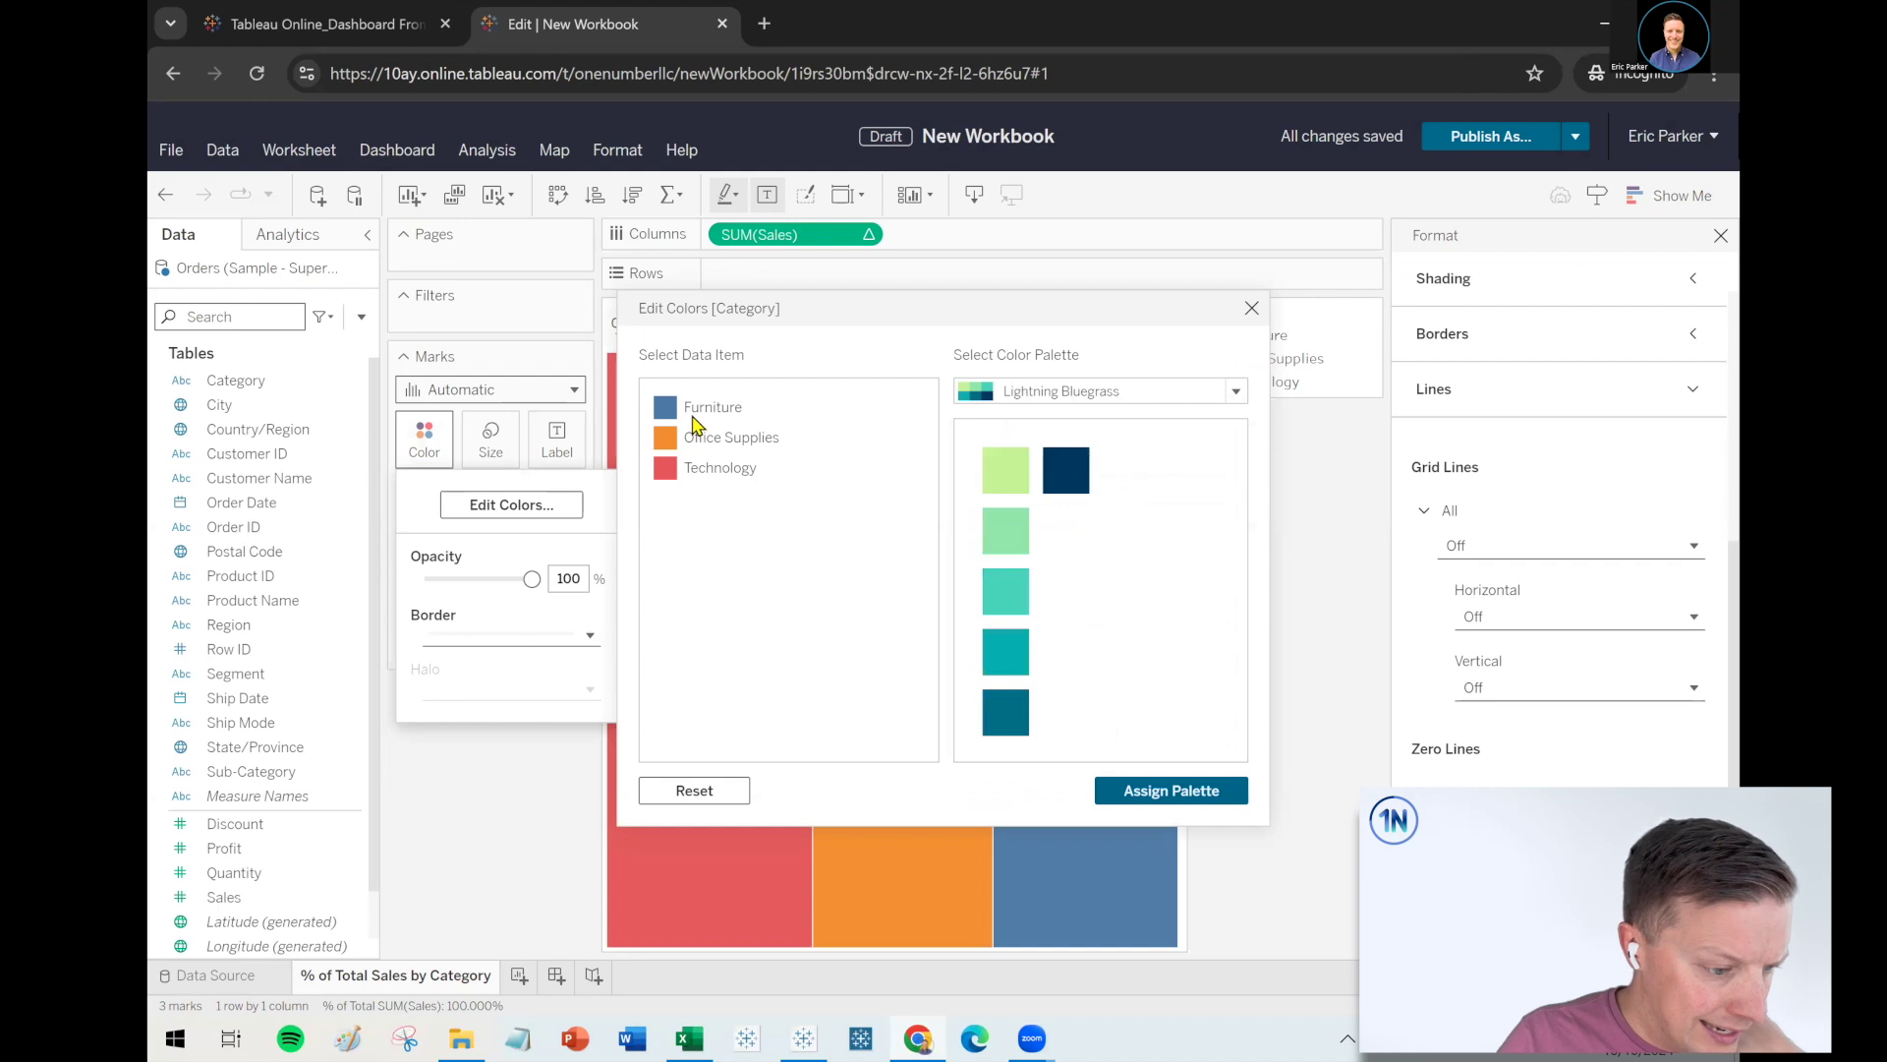
Assign dark navy to Technology, teal to Office Supplies and light green to Furniture, and close the color and formatting settings
{"action": "left_click", "coordinate": [708, 469]}
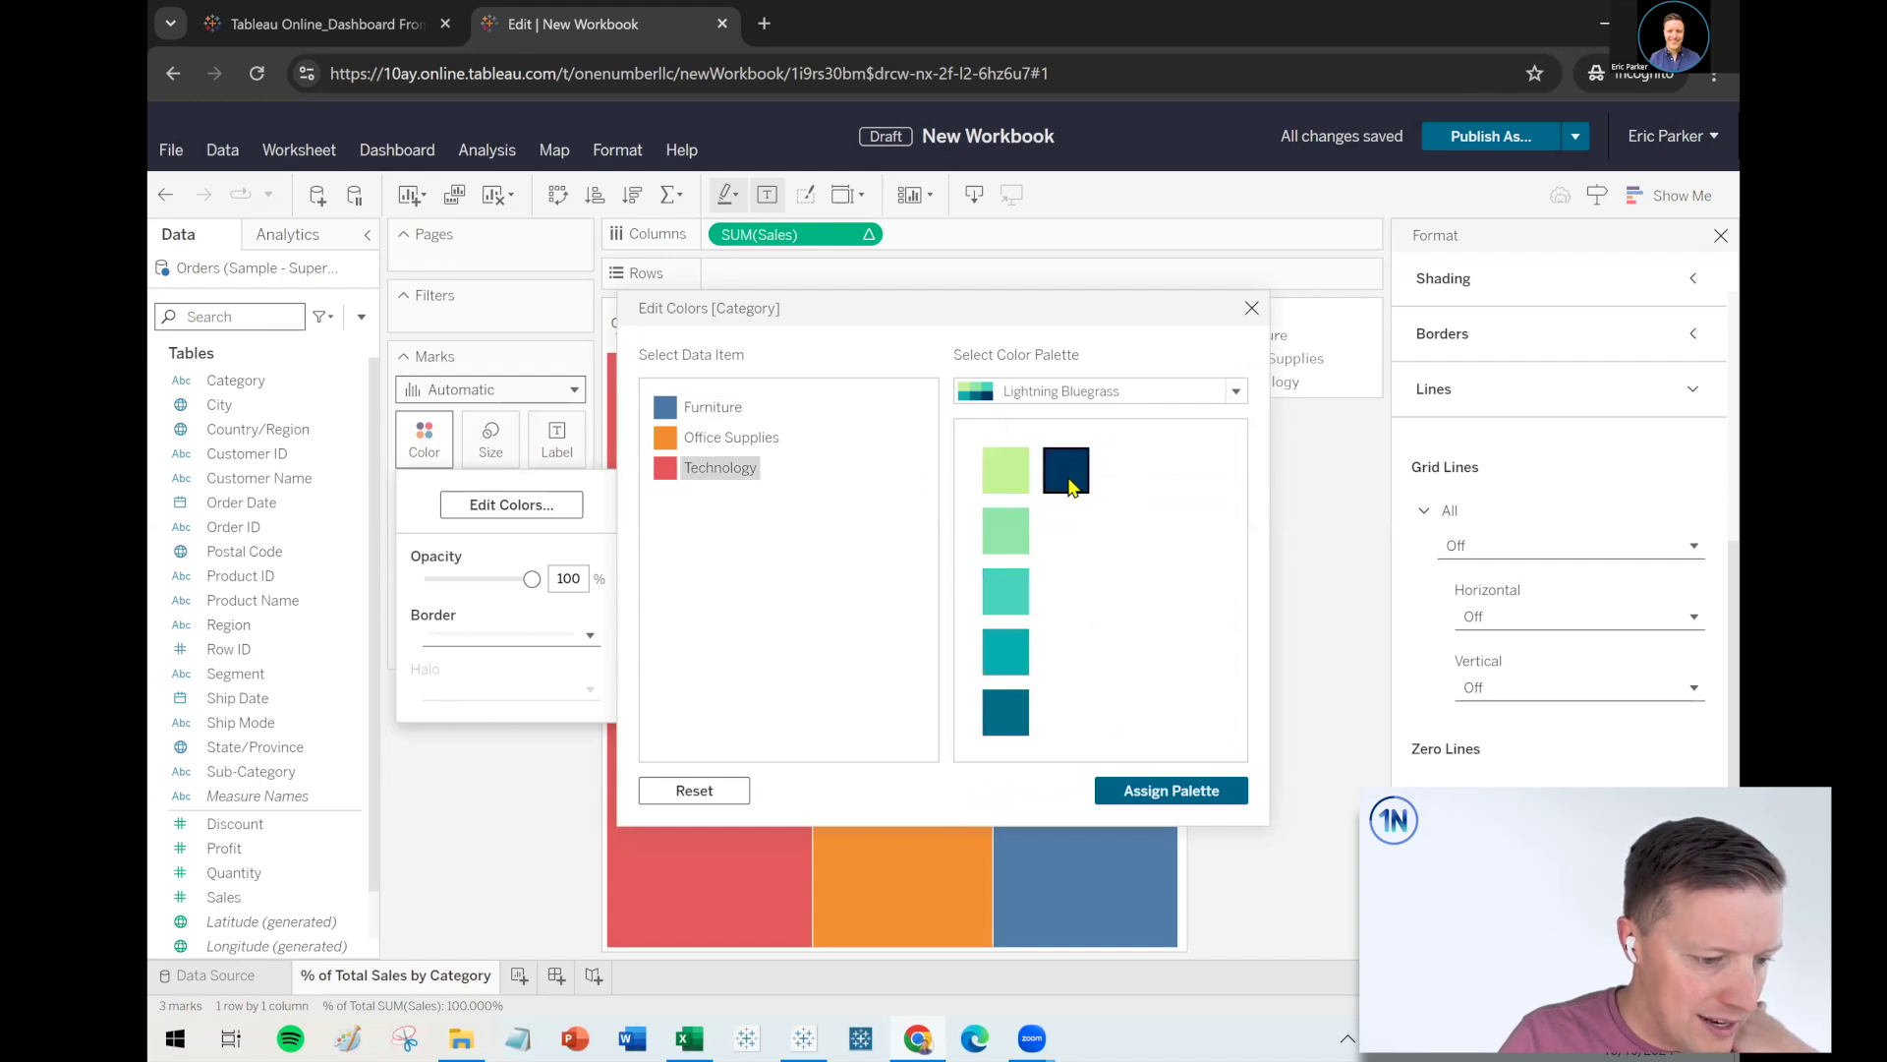
{"action": "left_click", "coordinate": [731, 438]}
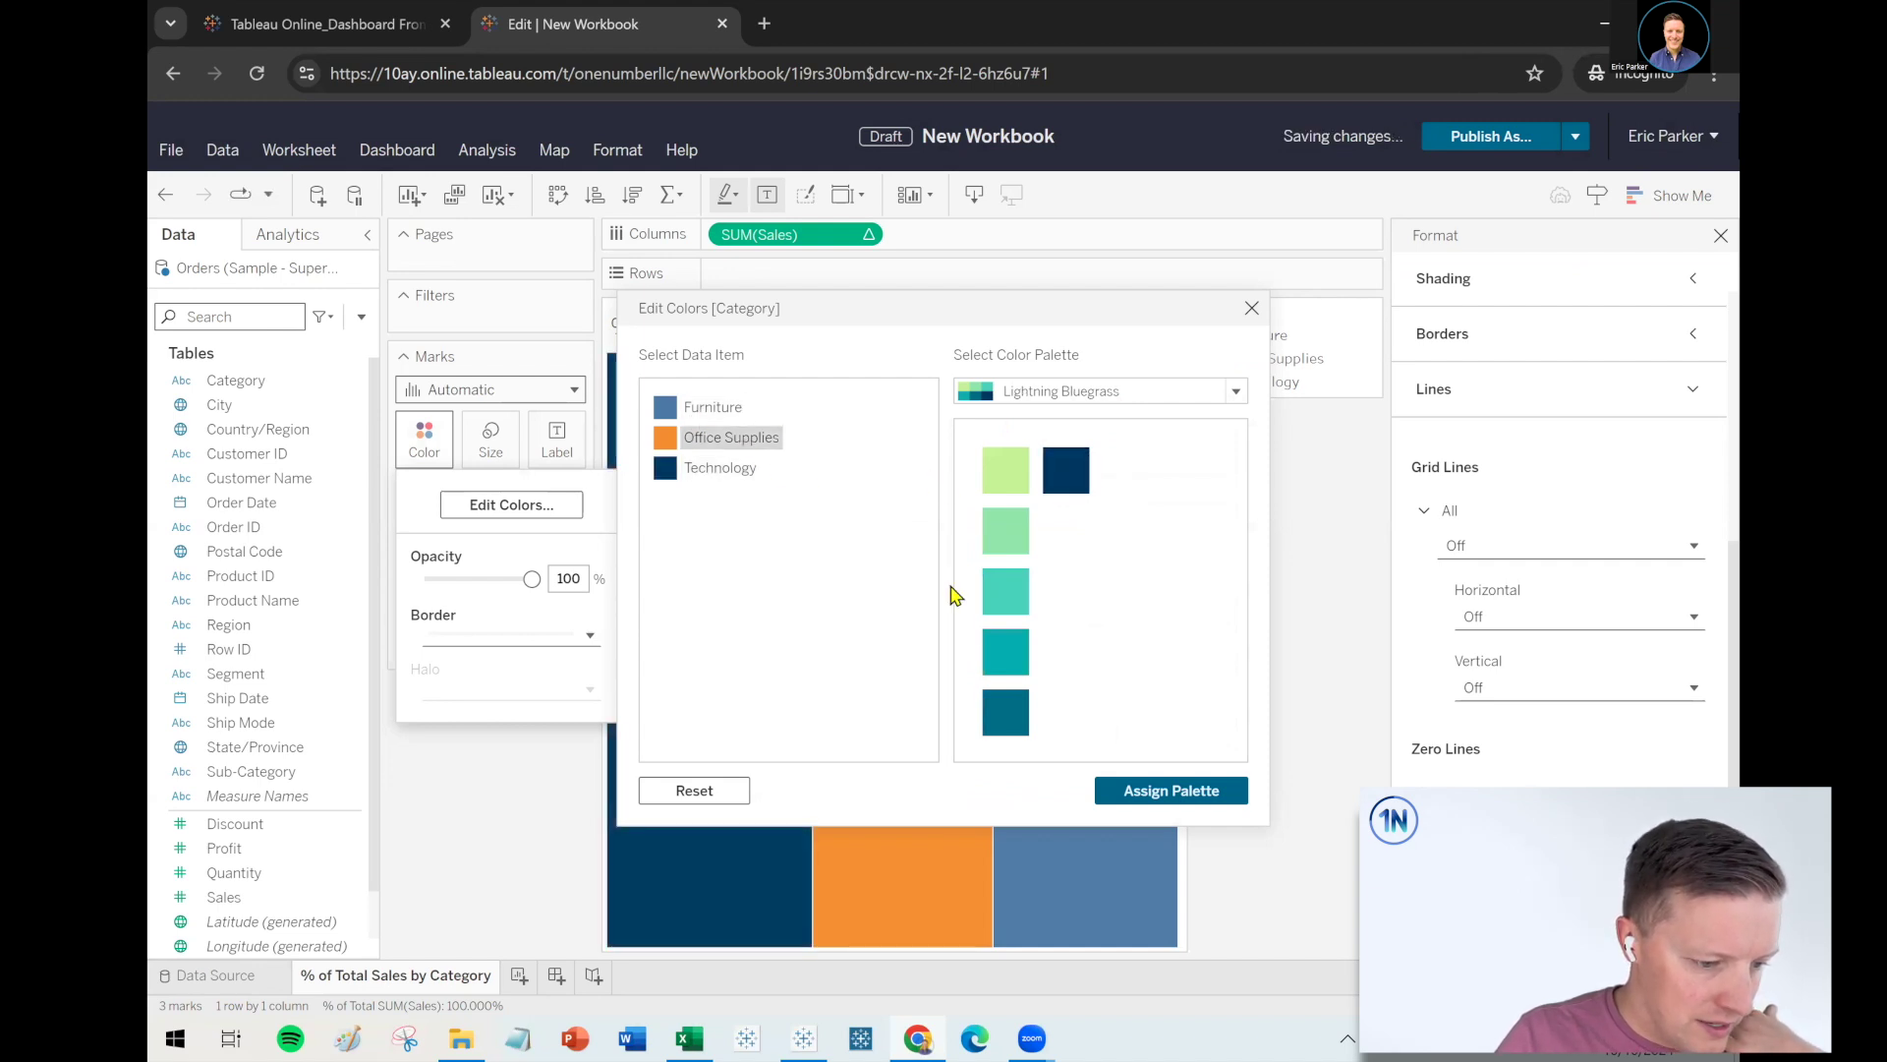
{"action": "left_click", "coordinate": [1005, 647]}
{"action": "left_click", "coordinate": [713, 407]}
{"action": "left_click", "coordinate": [1005, 531]}
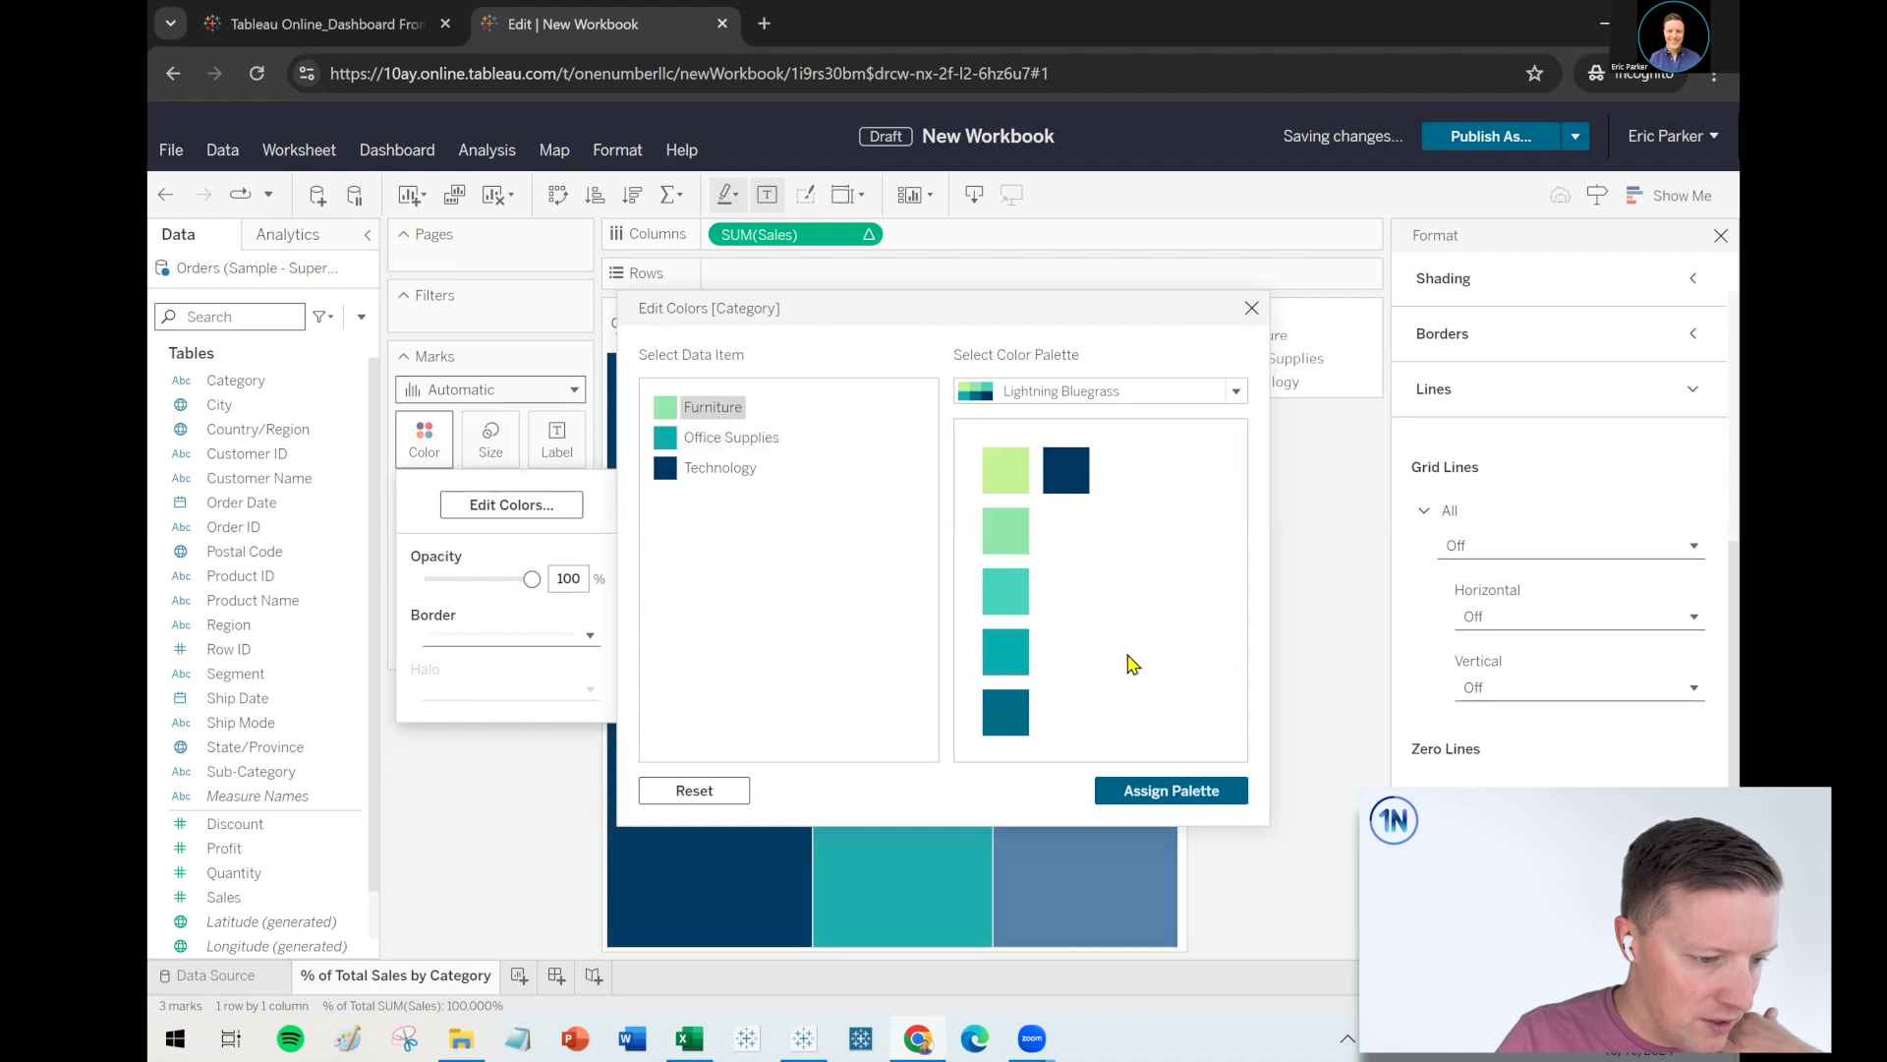
{"action": "left_click", "coordinate": [1251, 308]}
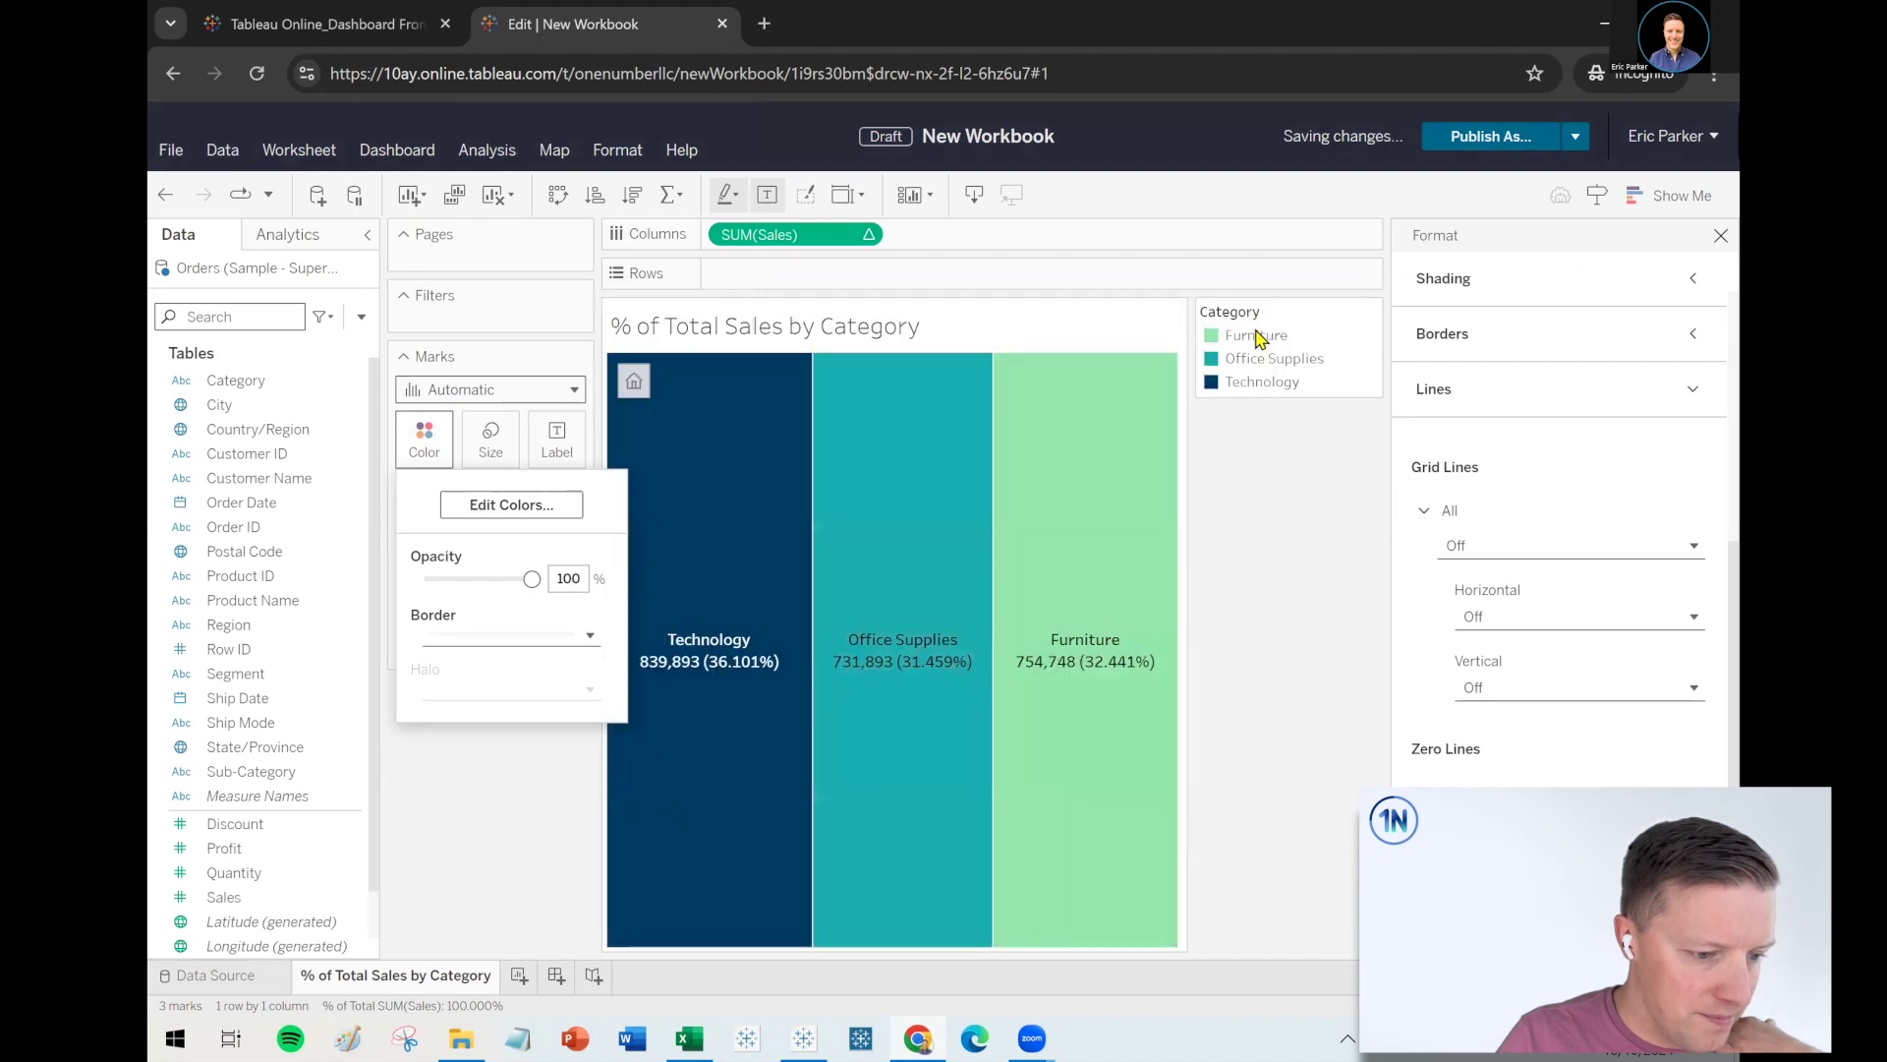
{"action": "left_click", "coordinate": [512, 864]}
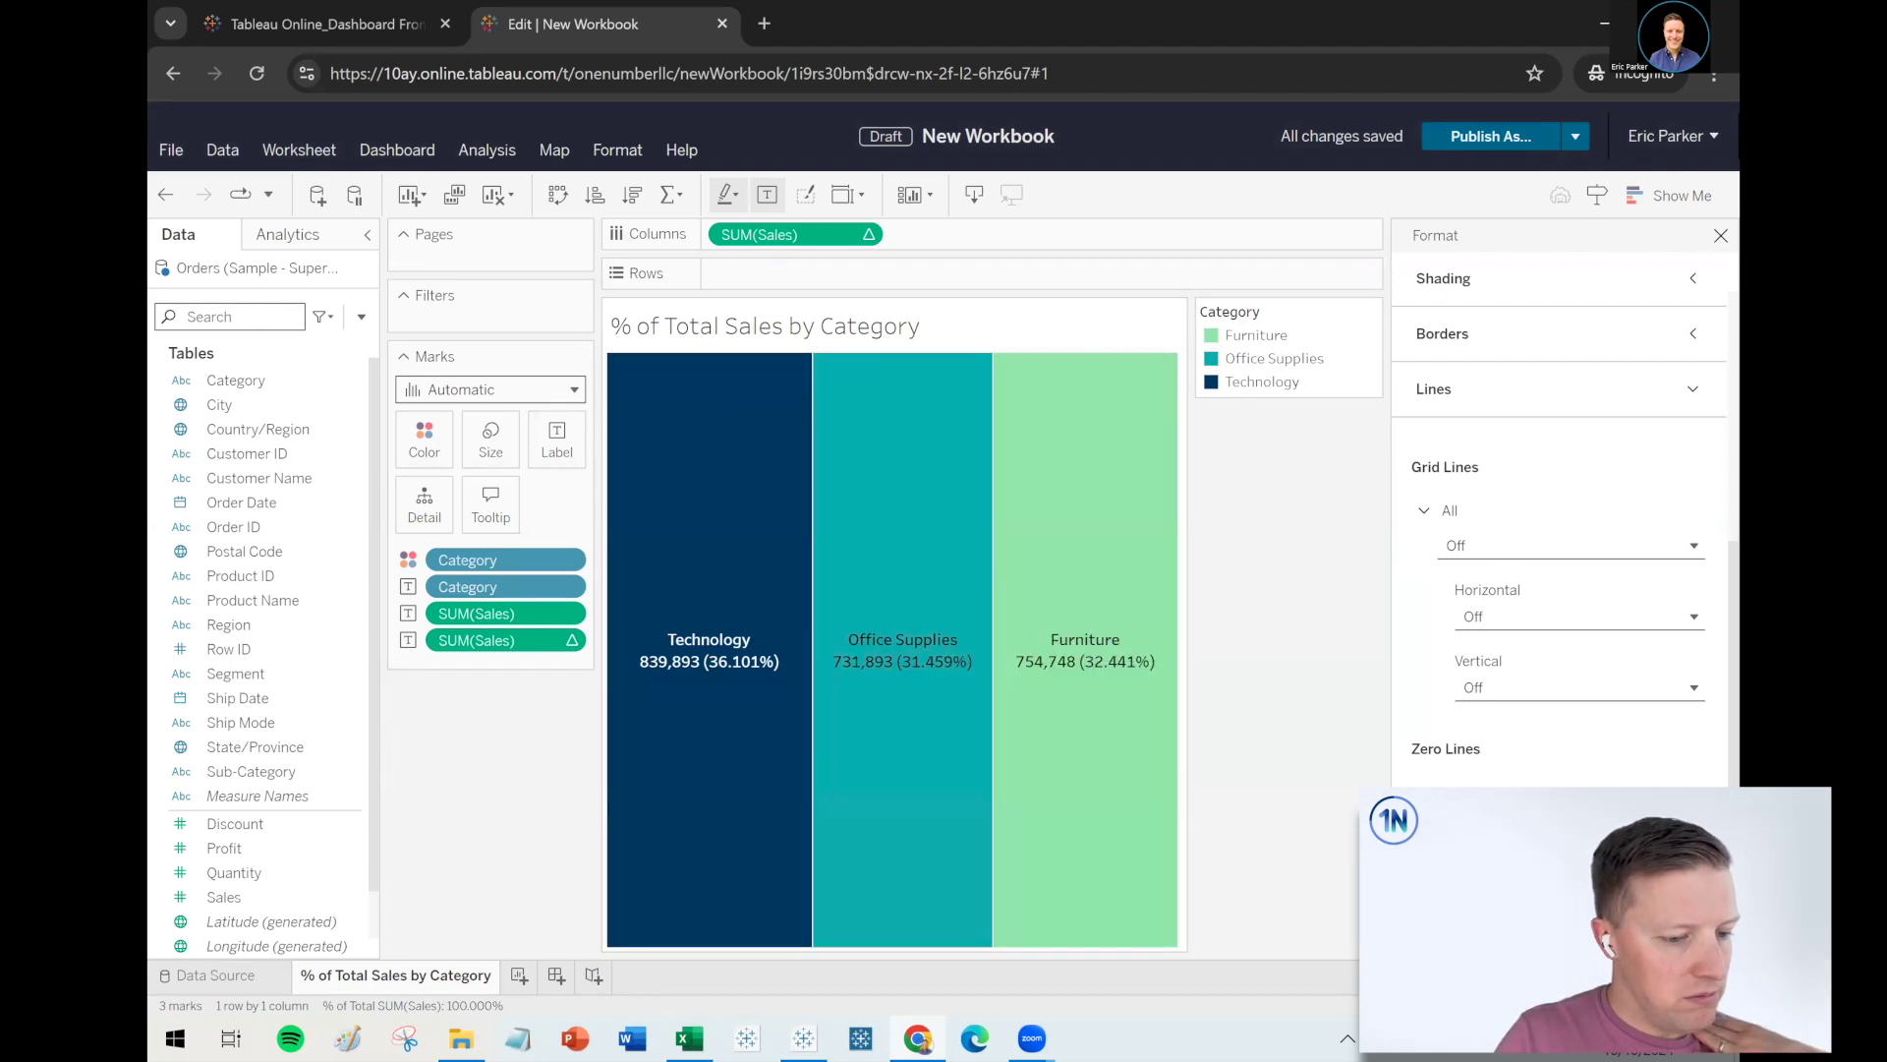
{"action": "left_click", "coordinate": [1718, 235]}
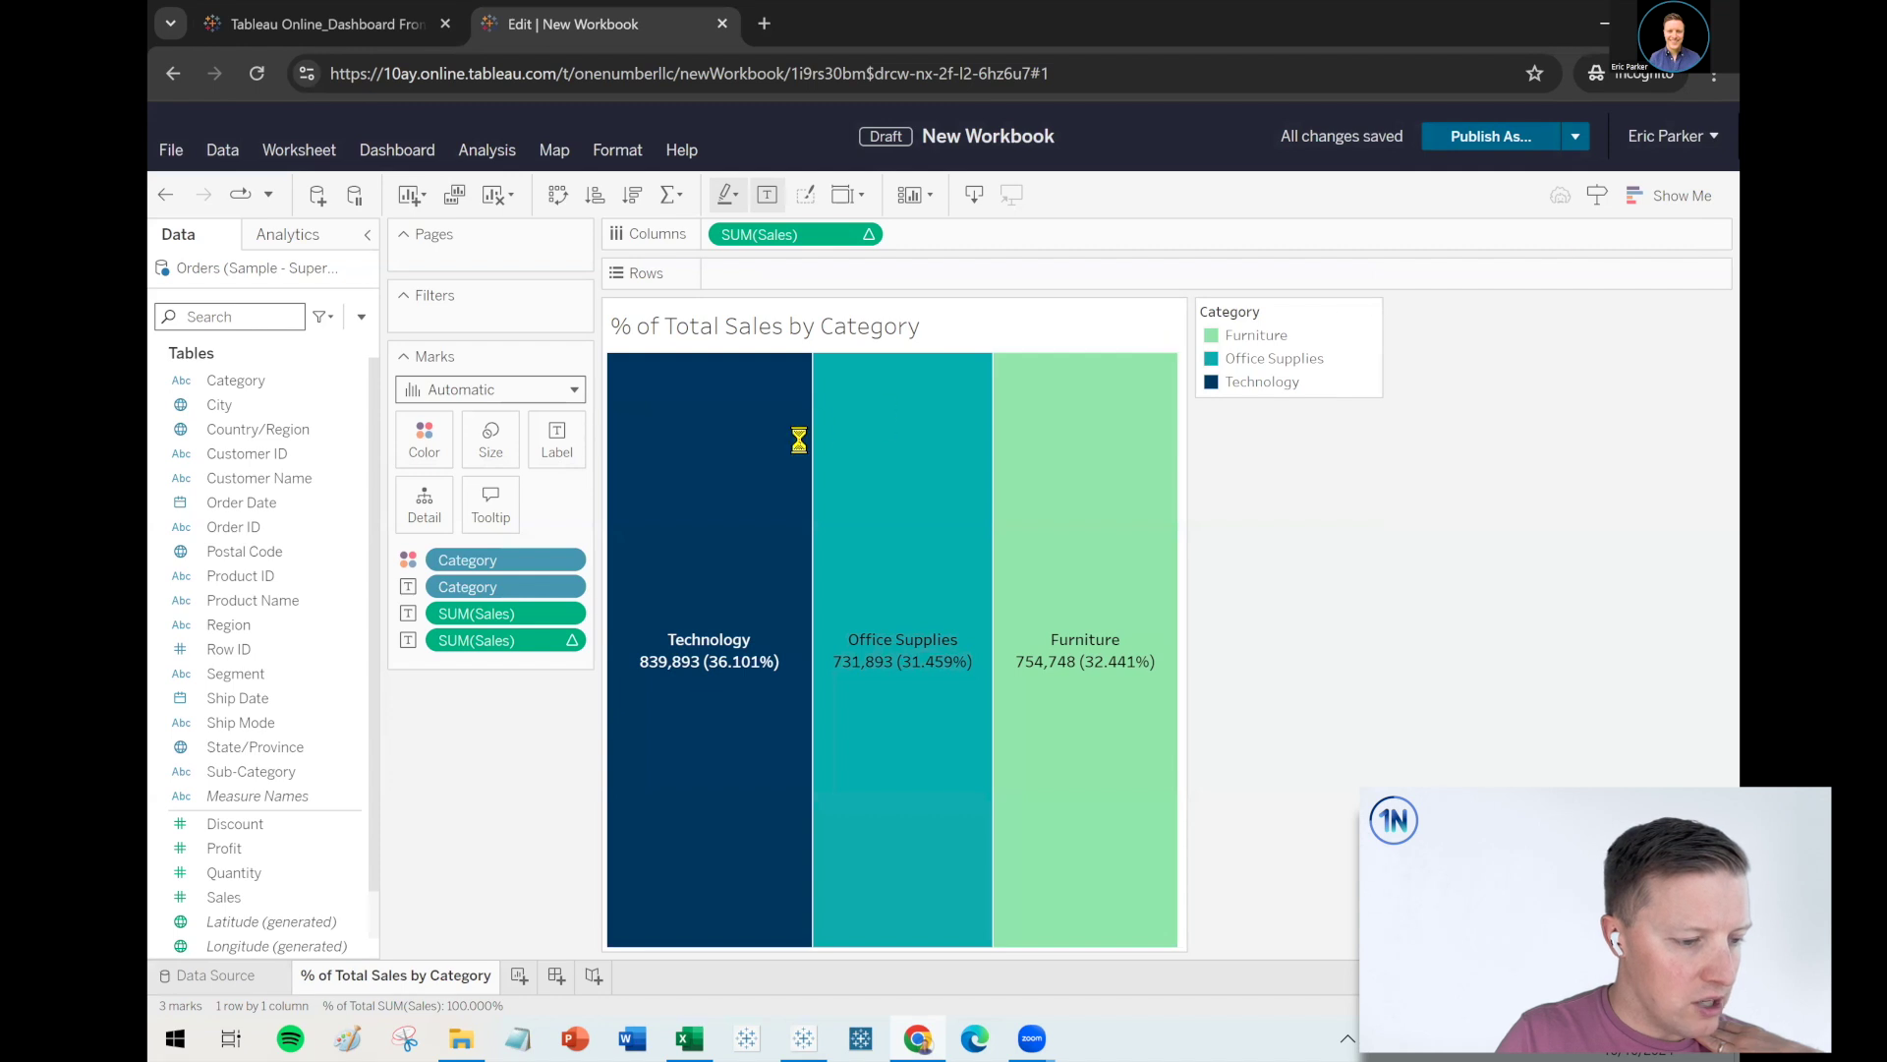
{"action": "mouse_move", "coordinate": [717, 662]}
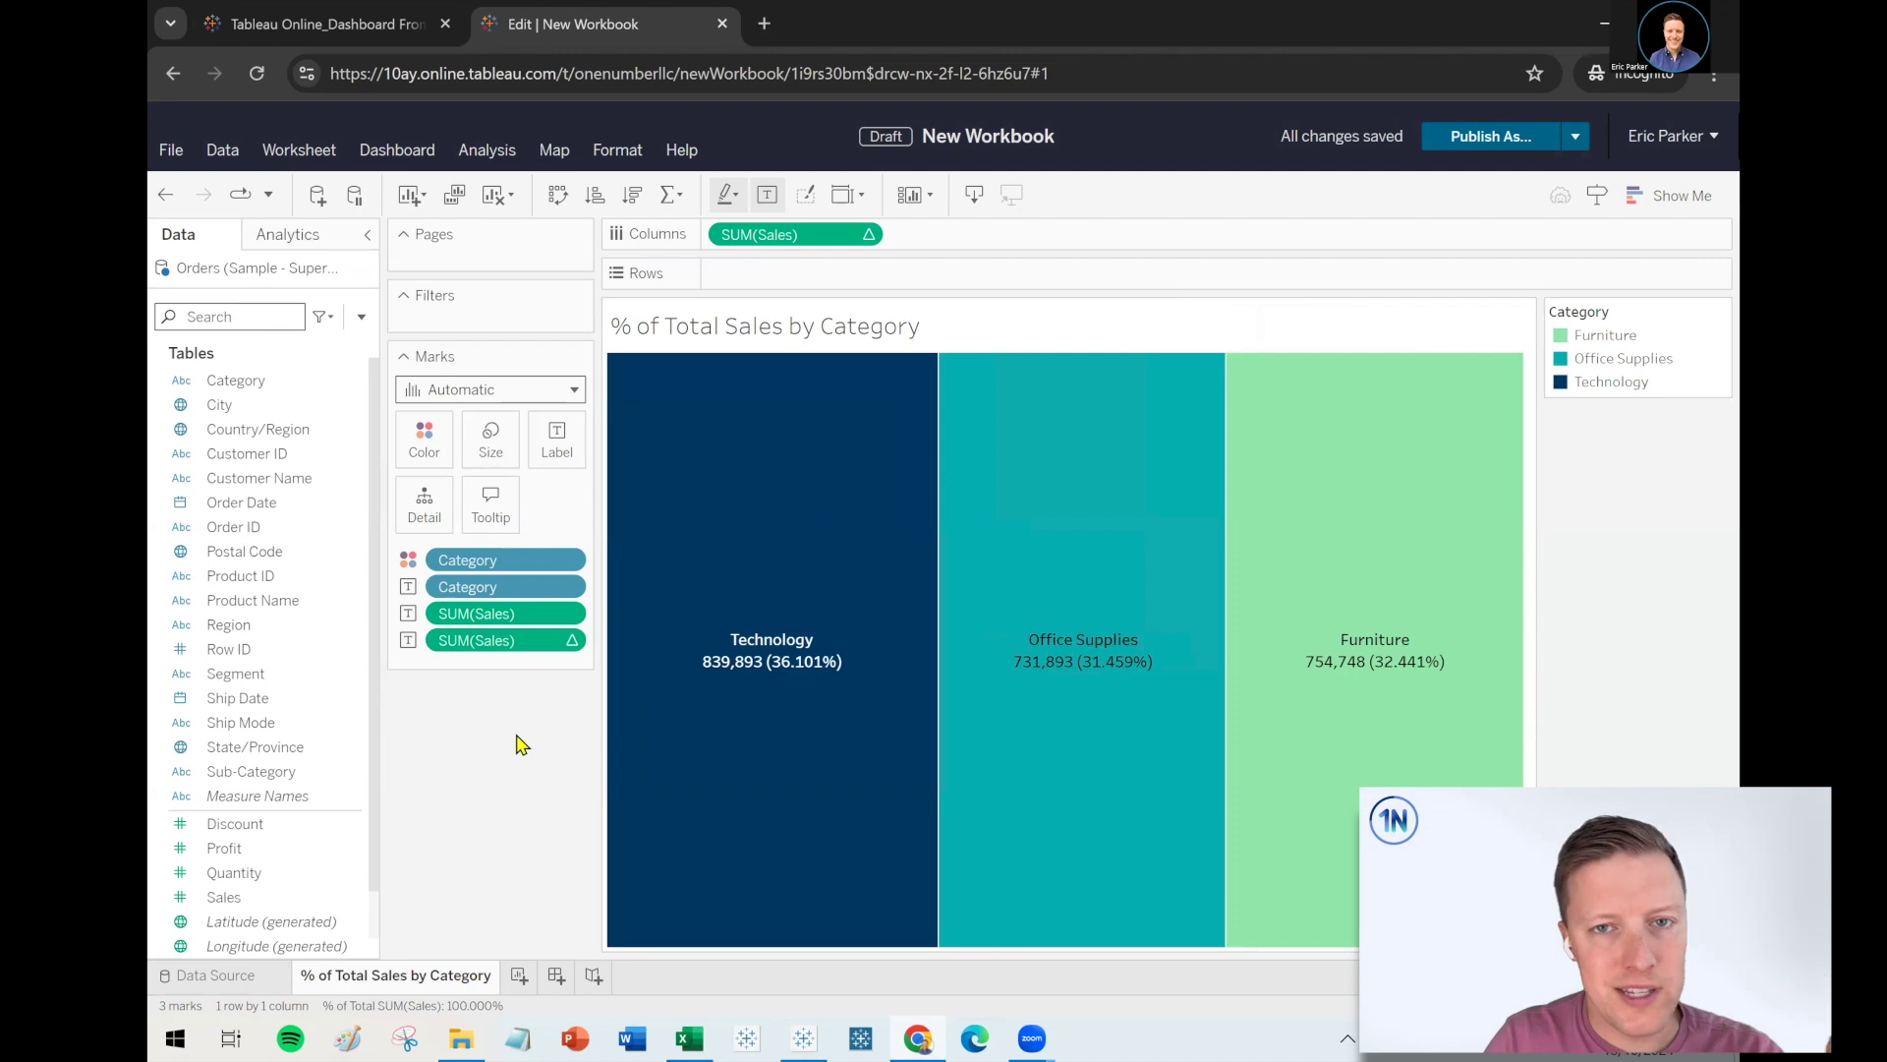
{"action": "left_click", "coordinate": [398, 25]}
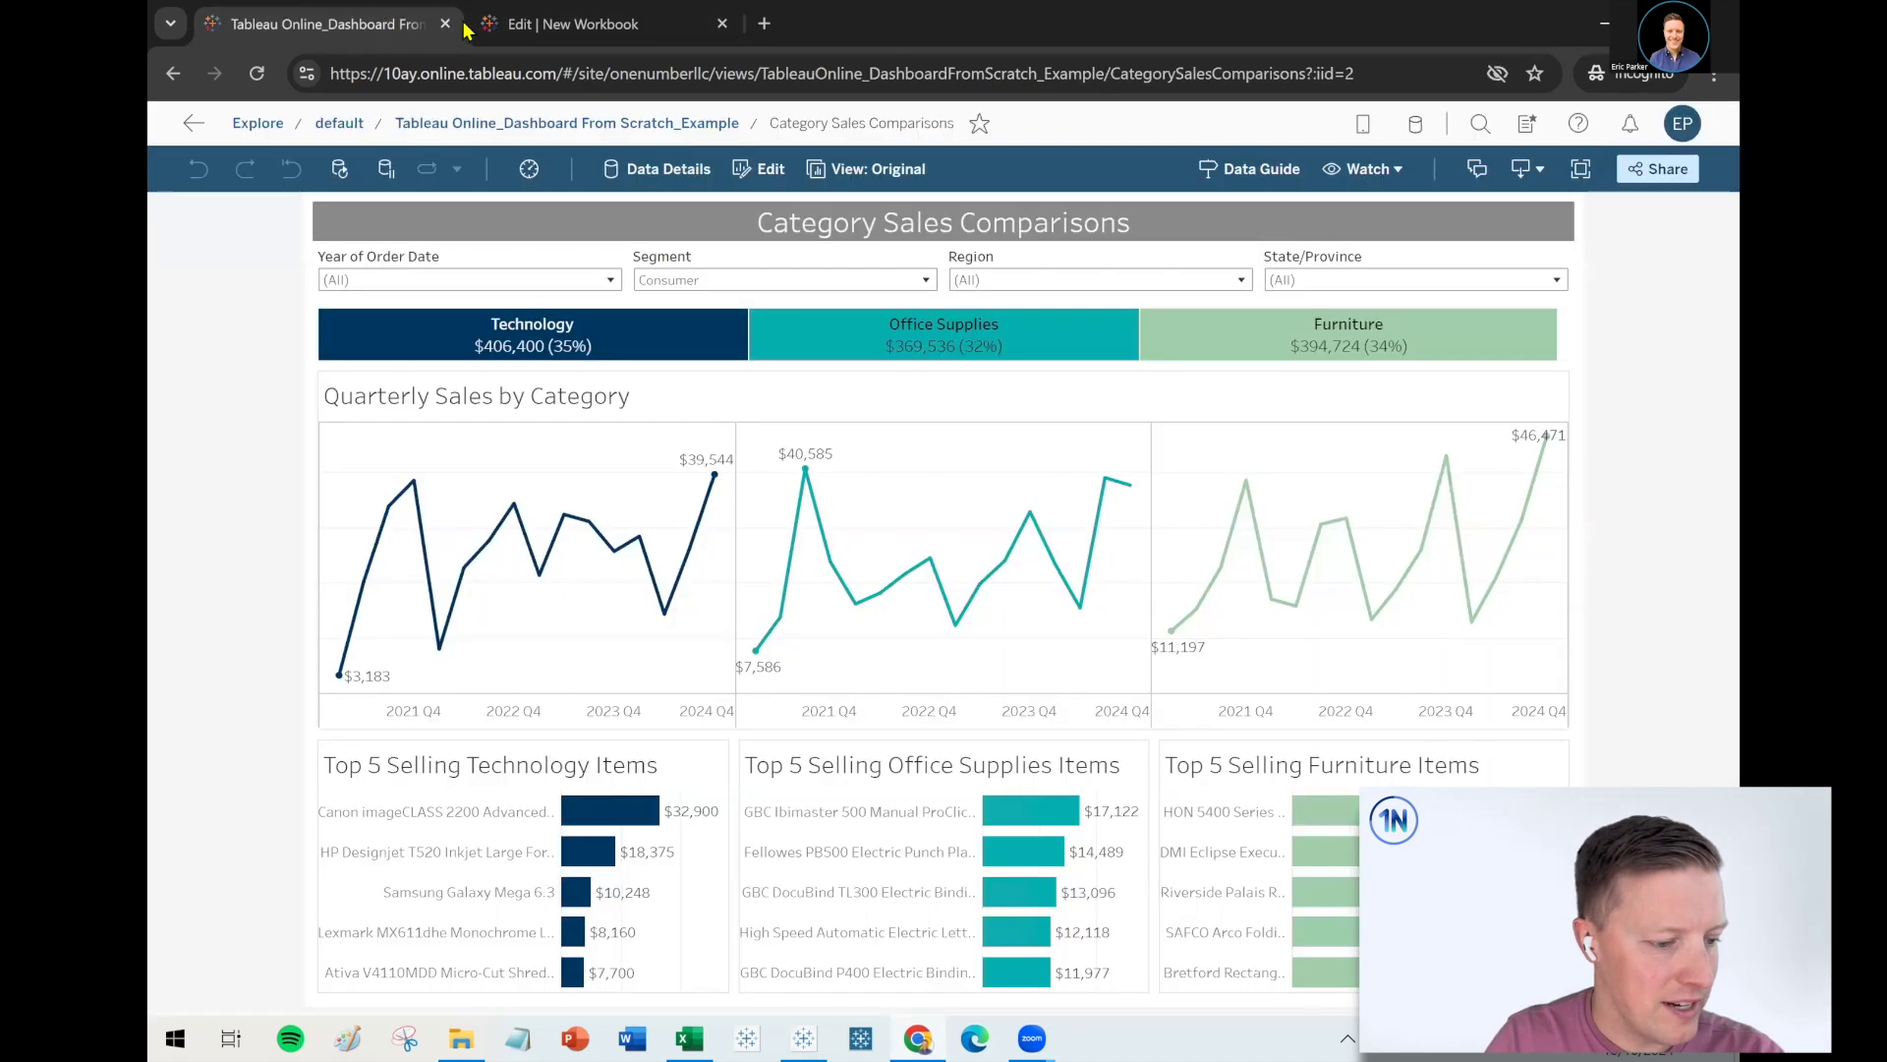
{"action": "left_click", "coordinate": [464, 30]}
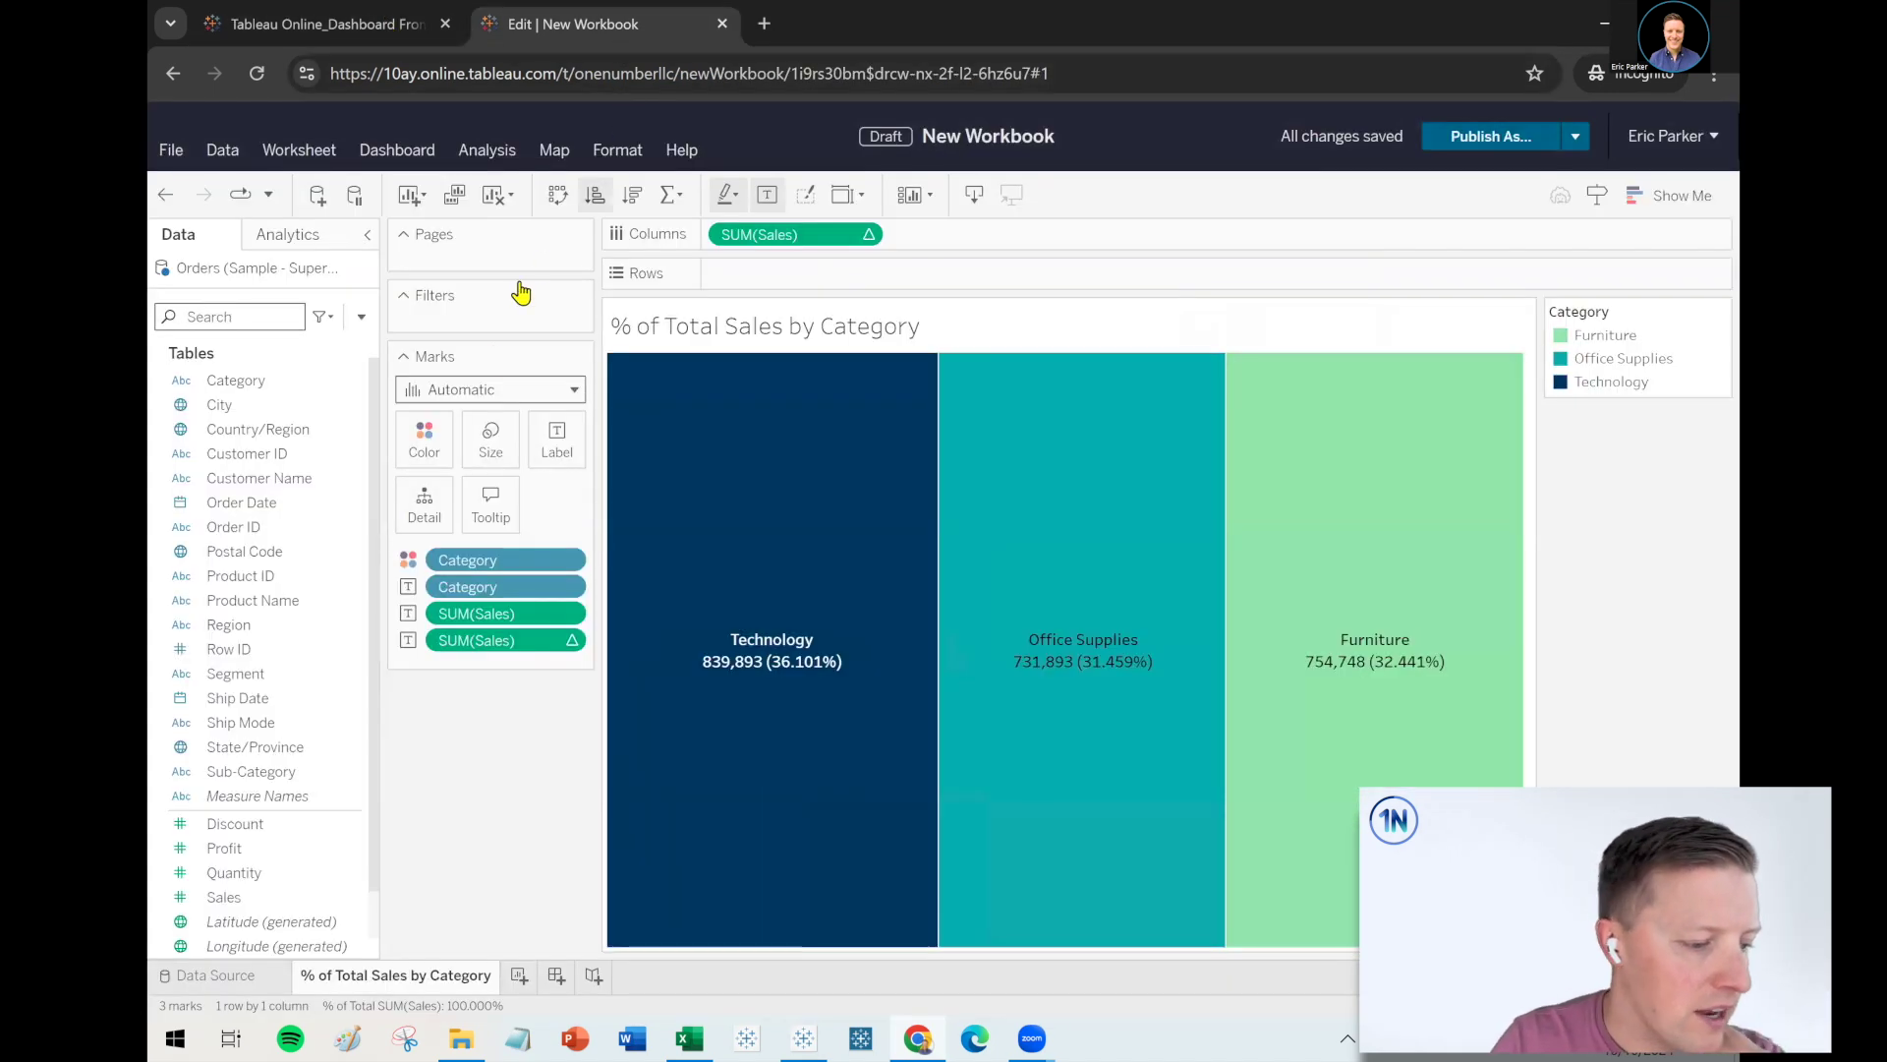
{"action": "left_click", "coordinate": [276, 698]}
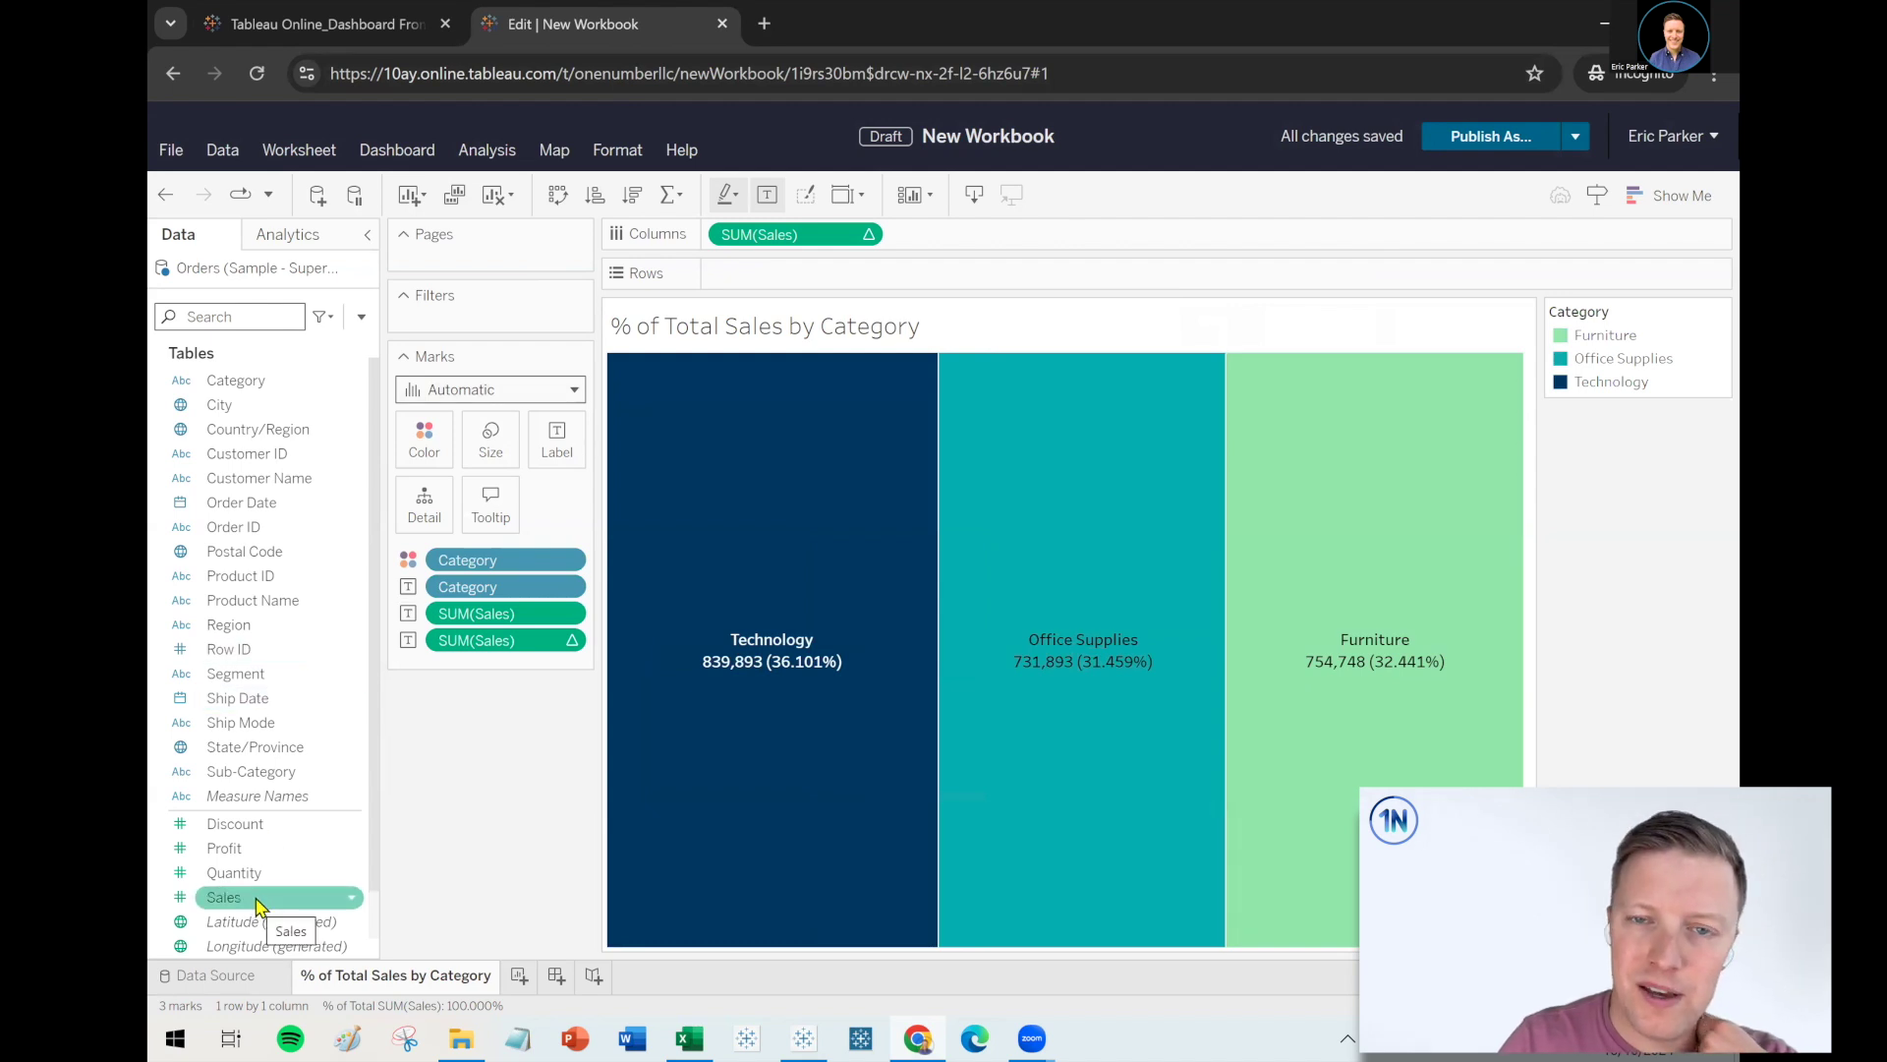
{"action": "right_click", "coordinate": [350, 904]}
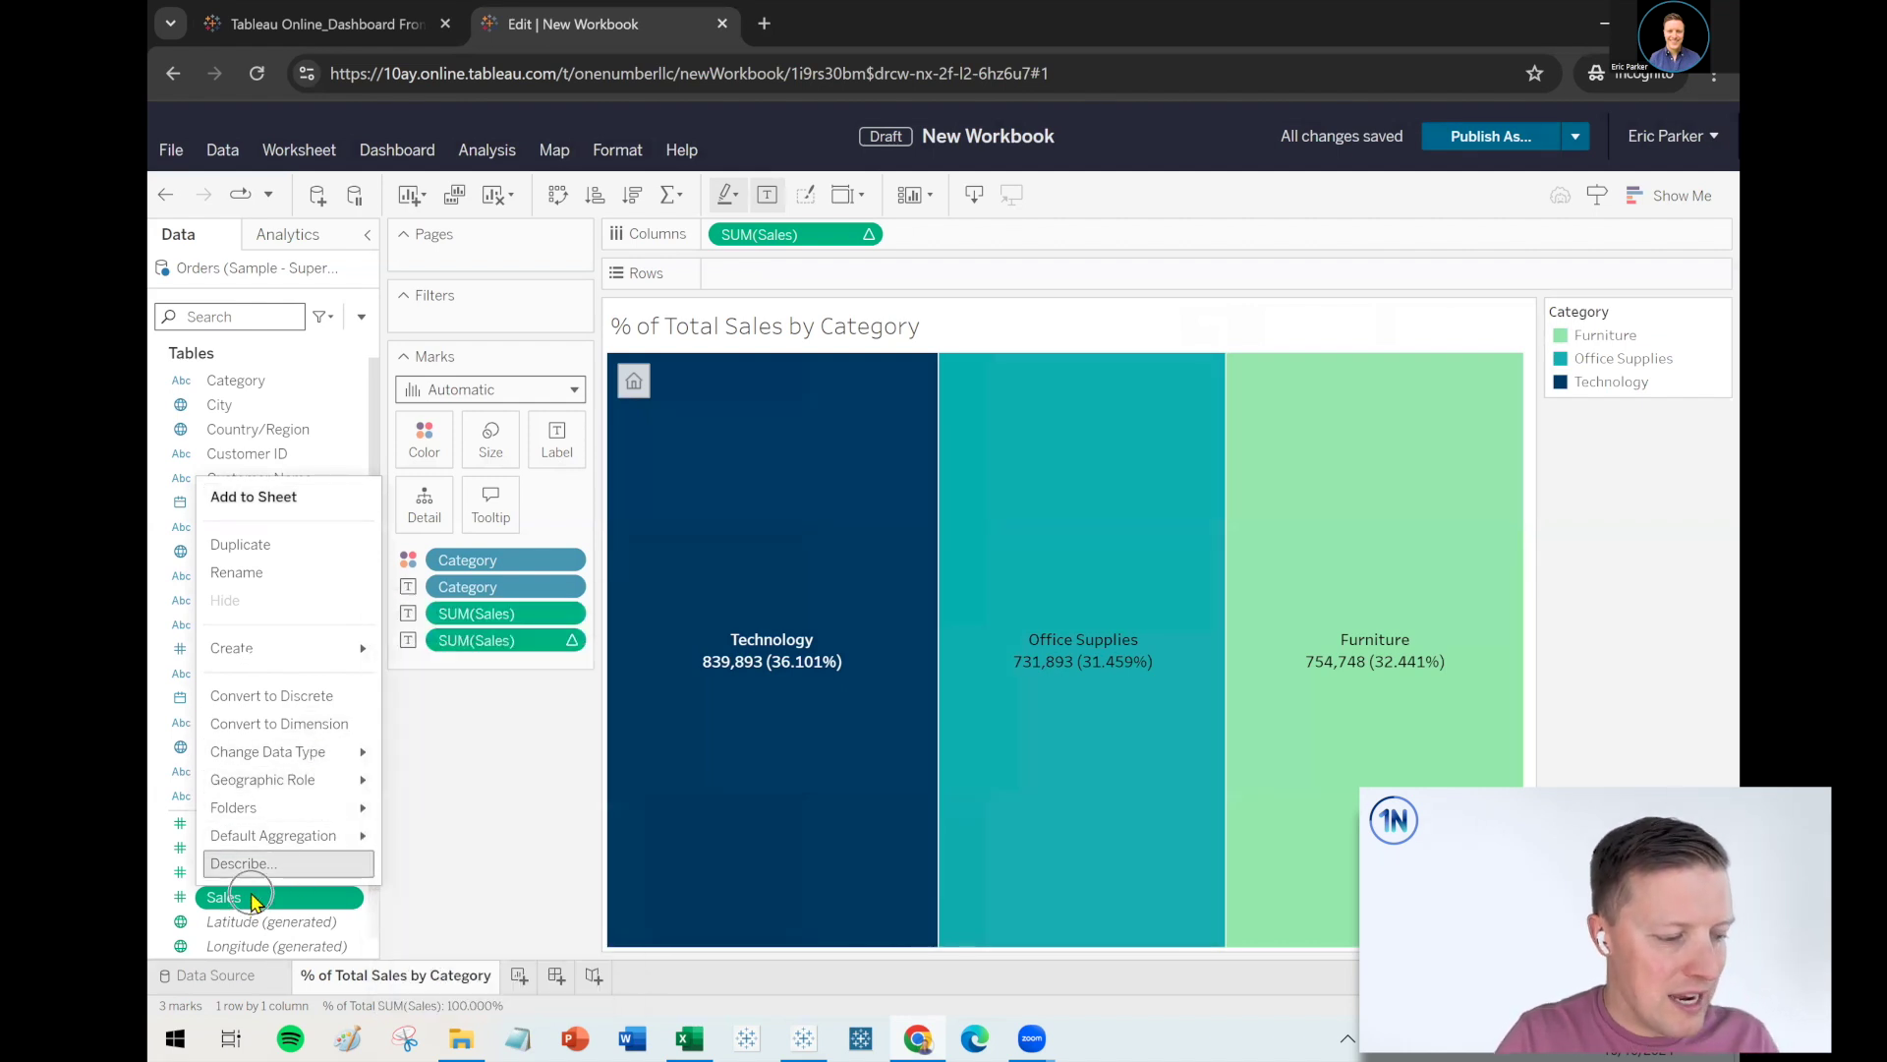
{"action": "left_click", "coordinate": [580, 747]}
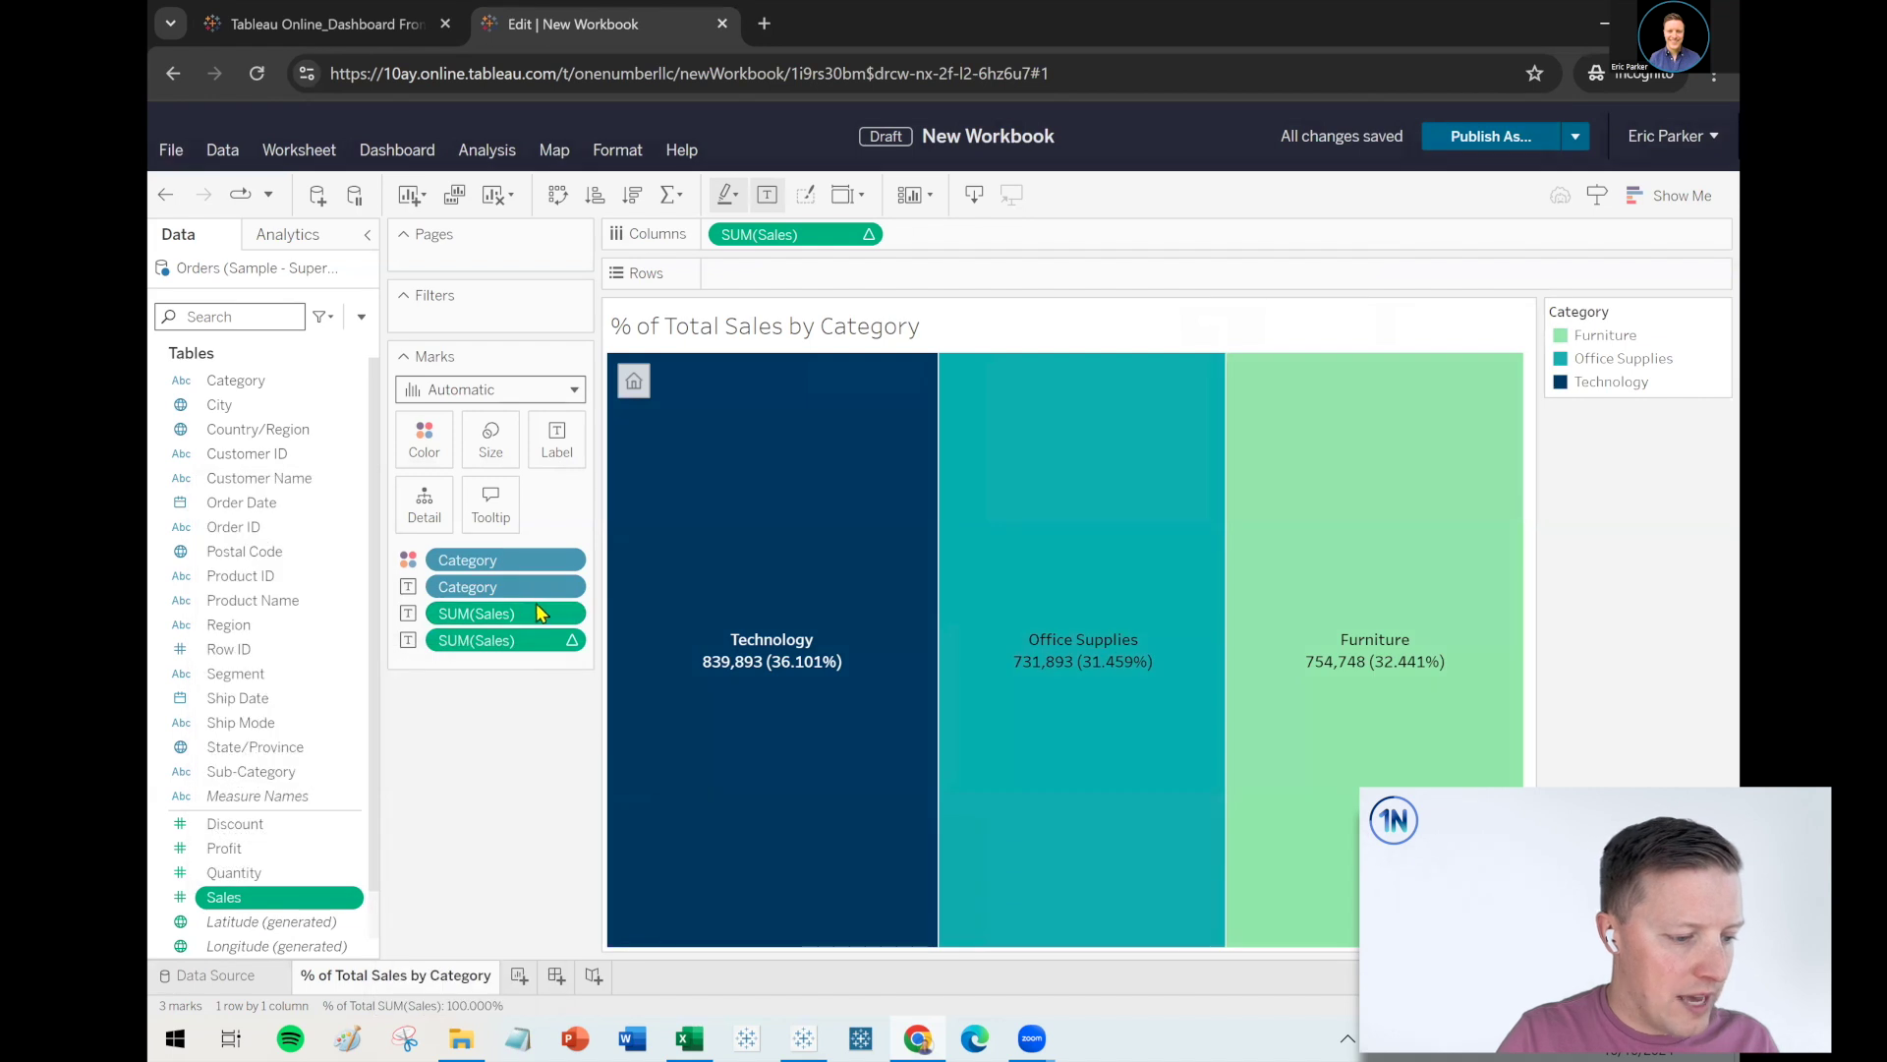
{"action": "left_click", "coordinate": [576, 615]}
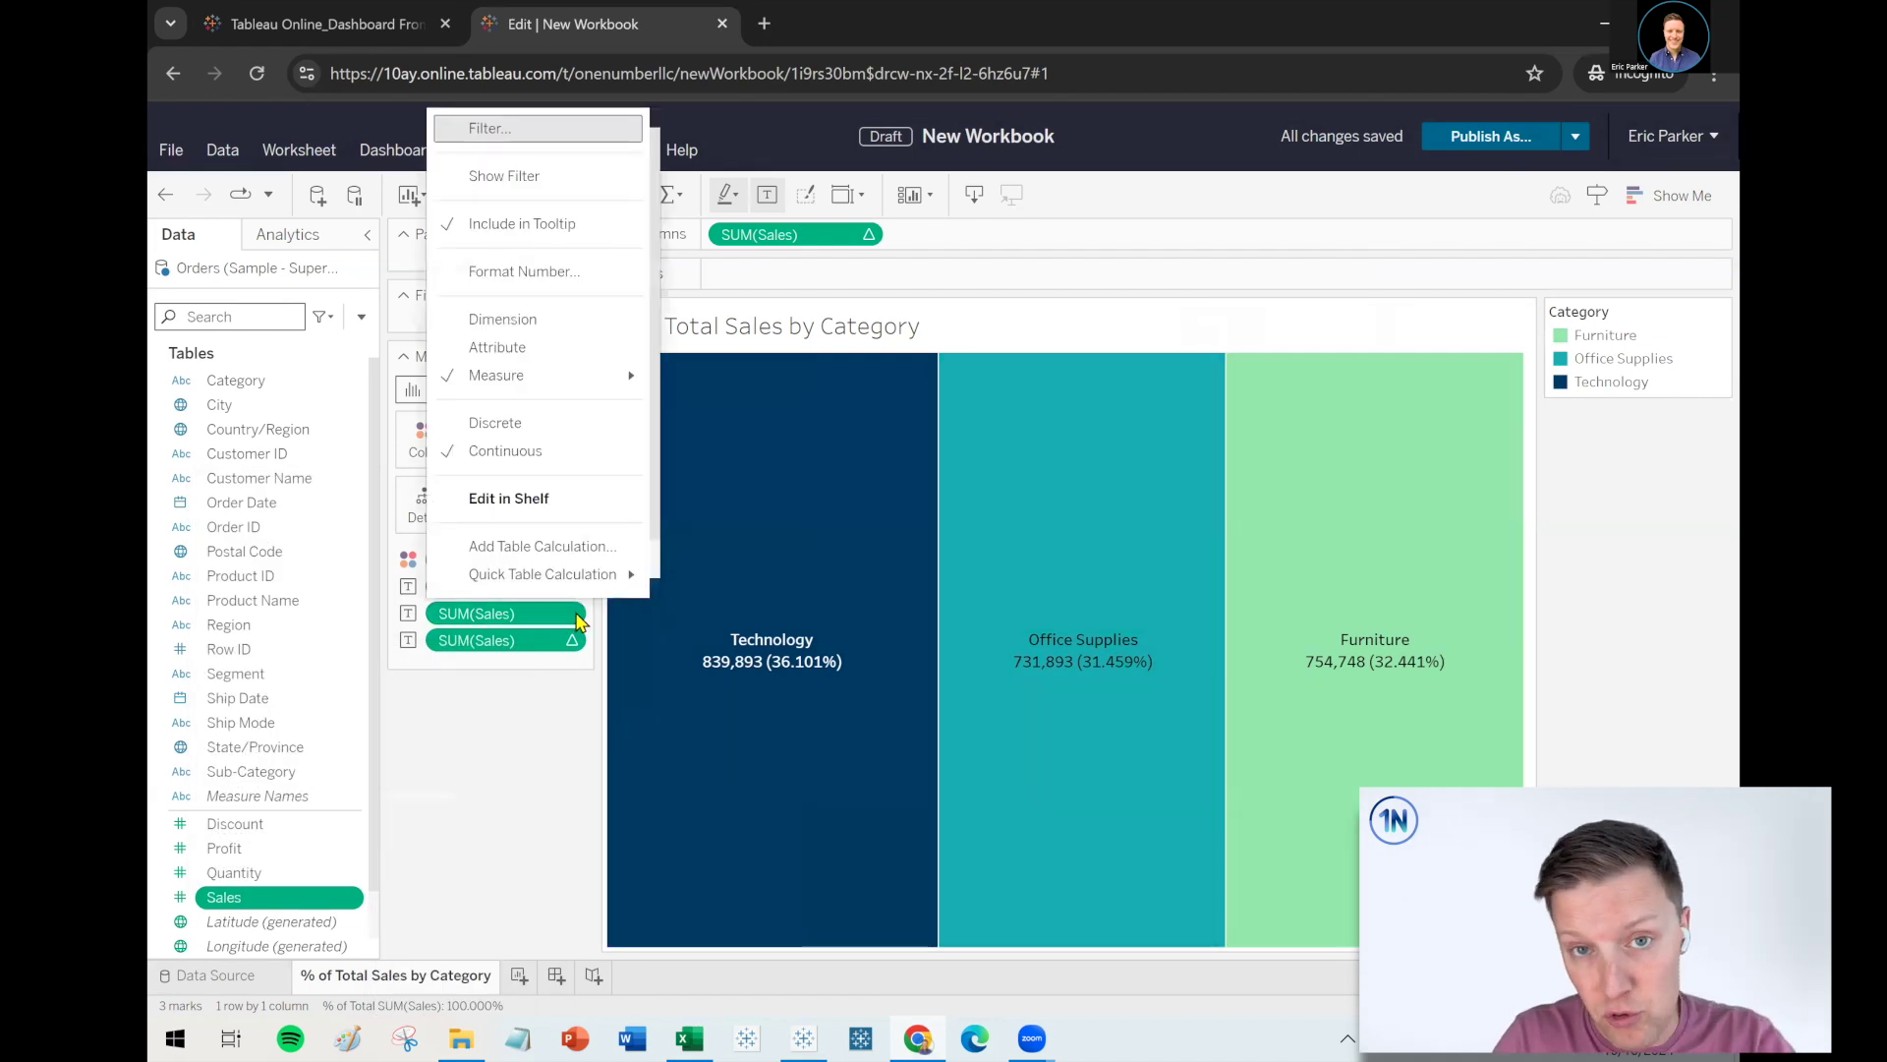
{"action": "left_click", "coordinate": [523, 752]}
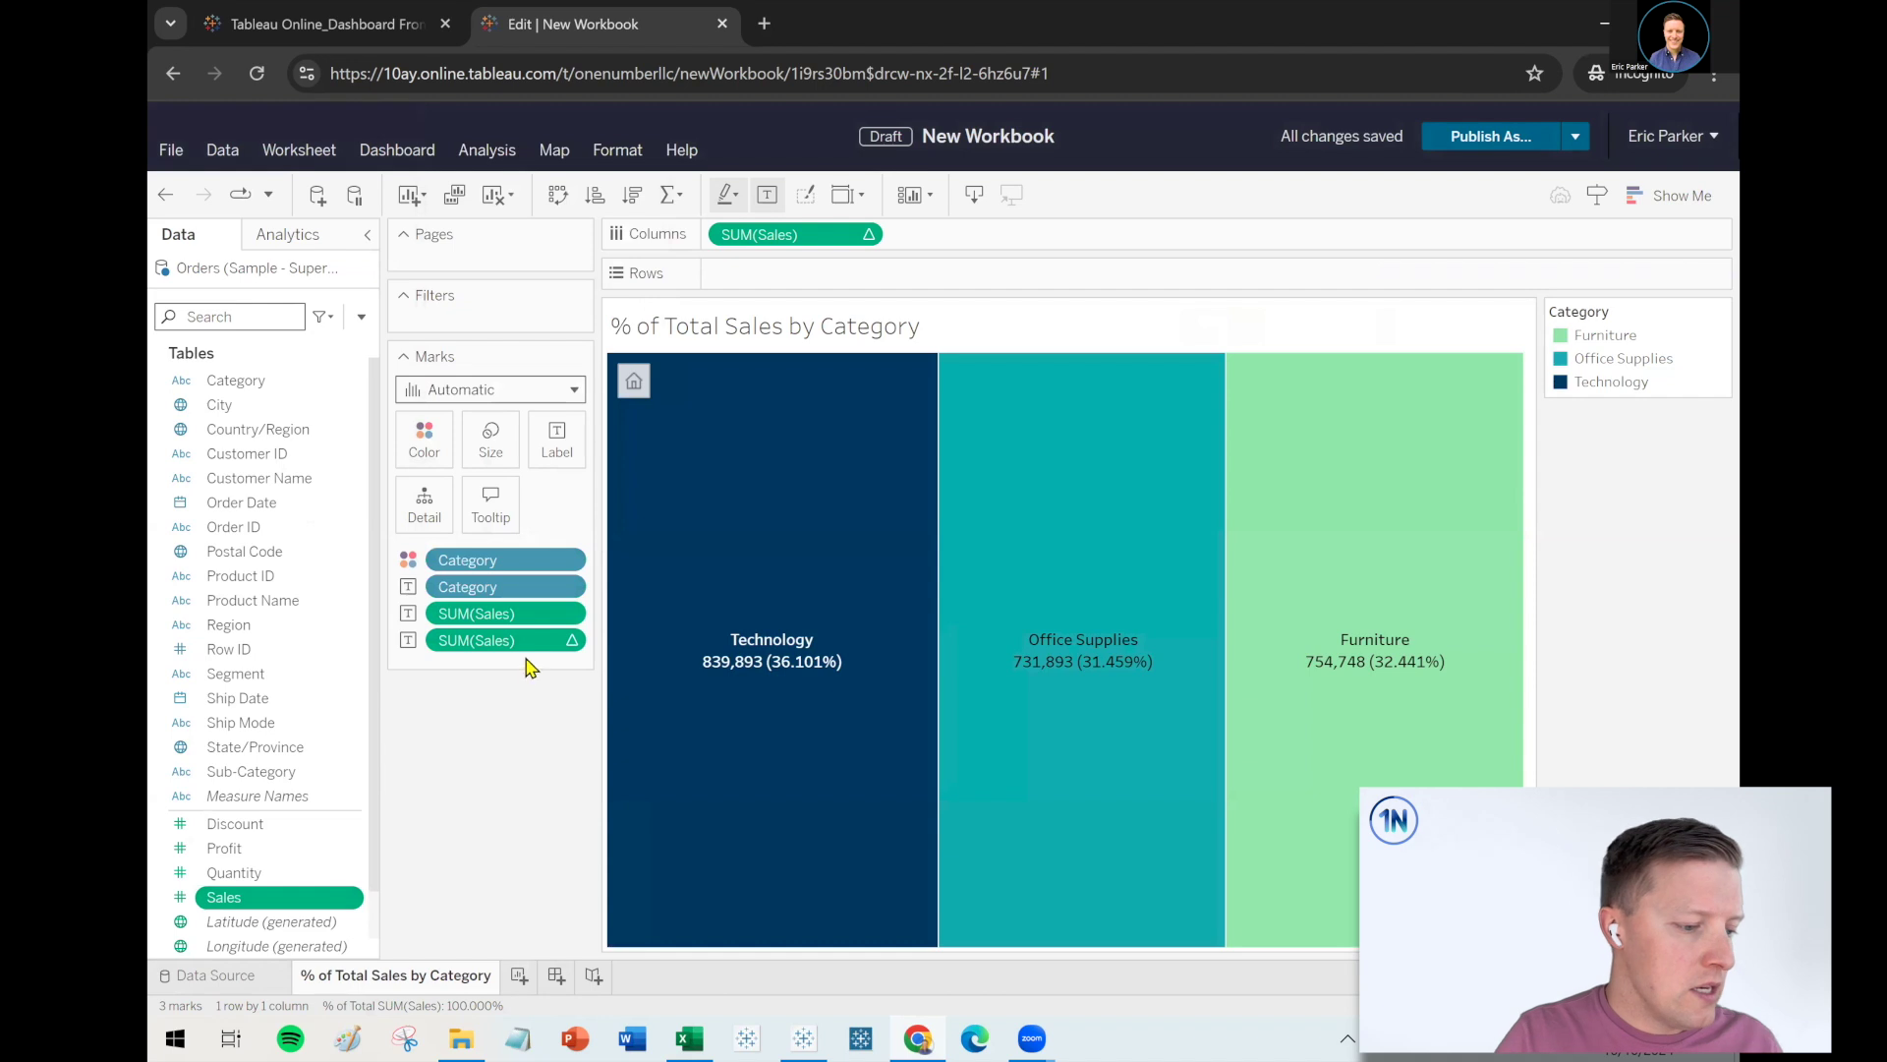
Format the SUM(Sales) label as Currency (Custom) with 0 decimal places
{"action": "left_click", "coordinate": [578, 619]}
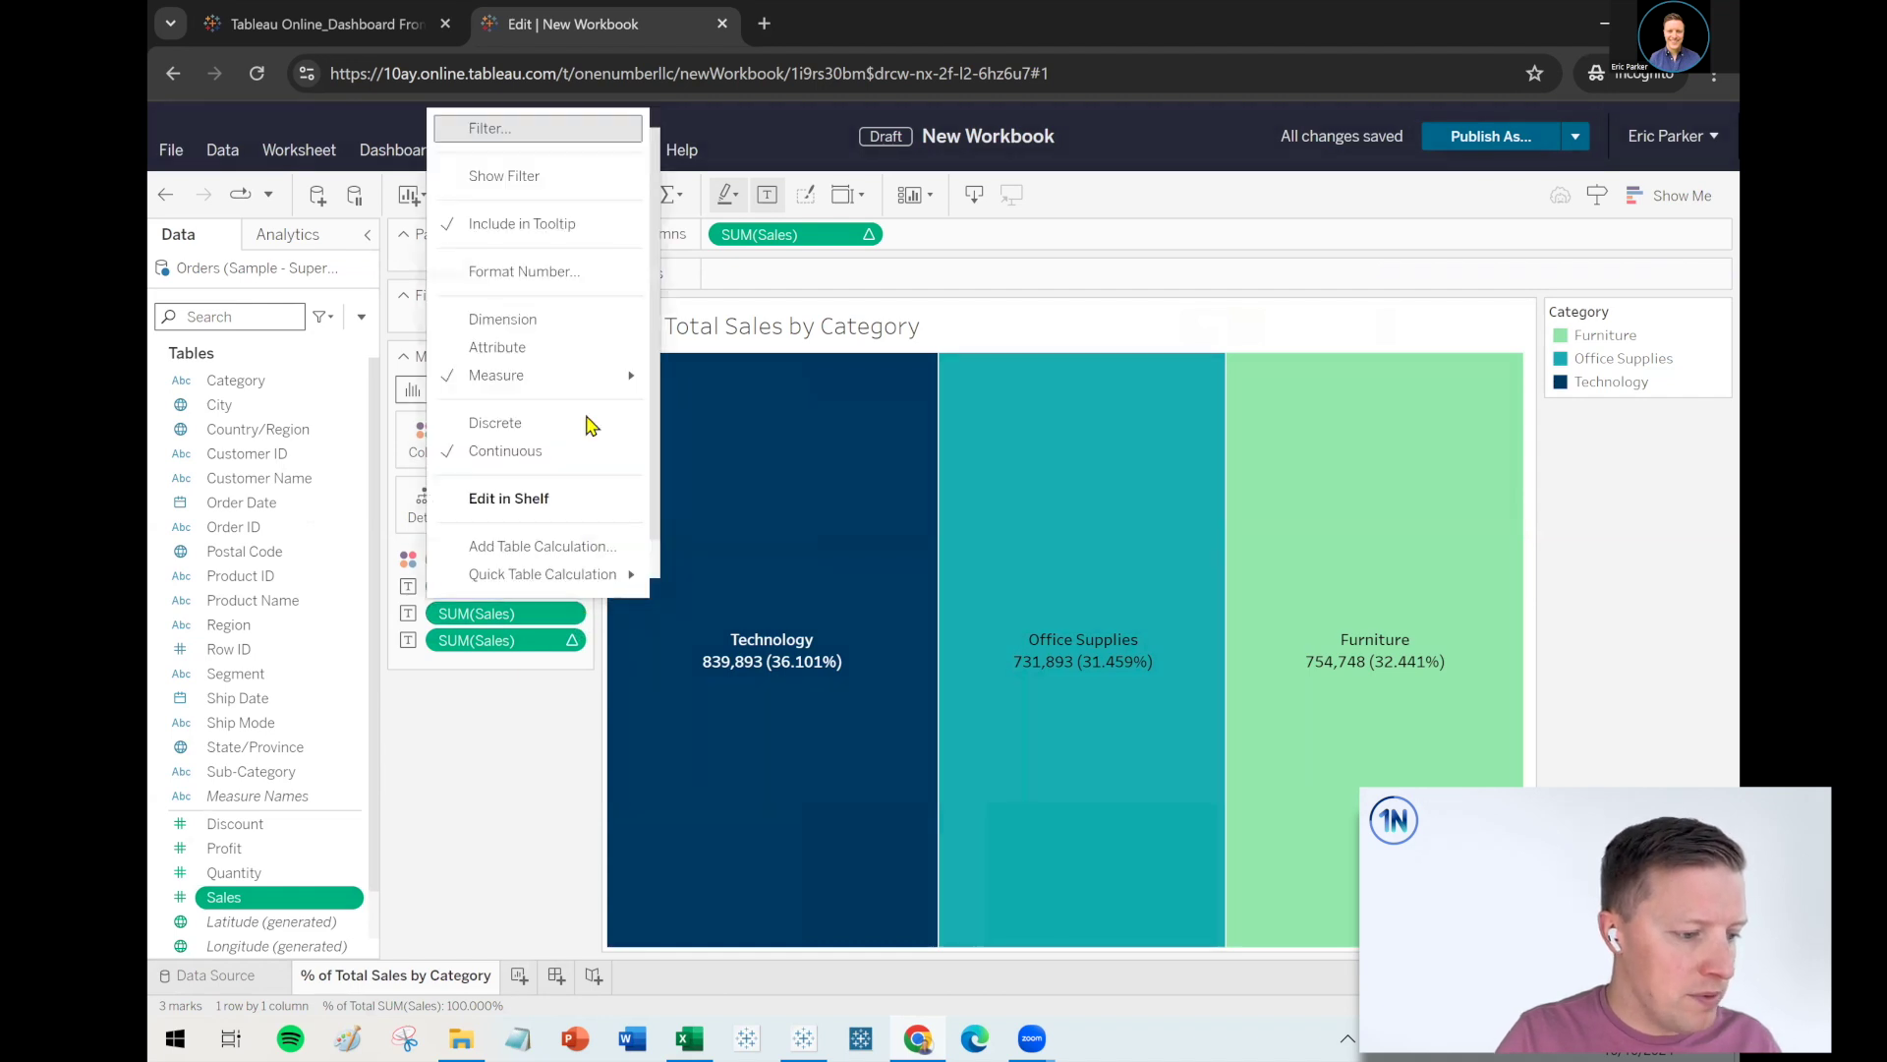
{"action": "left_click", "coordinate": [578, 269]}
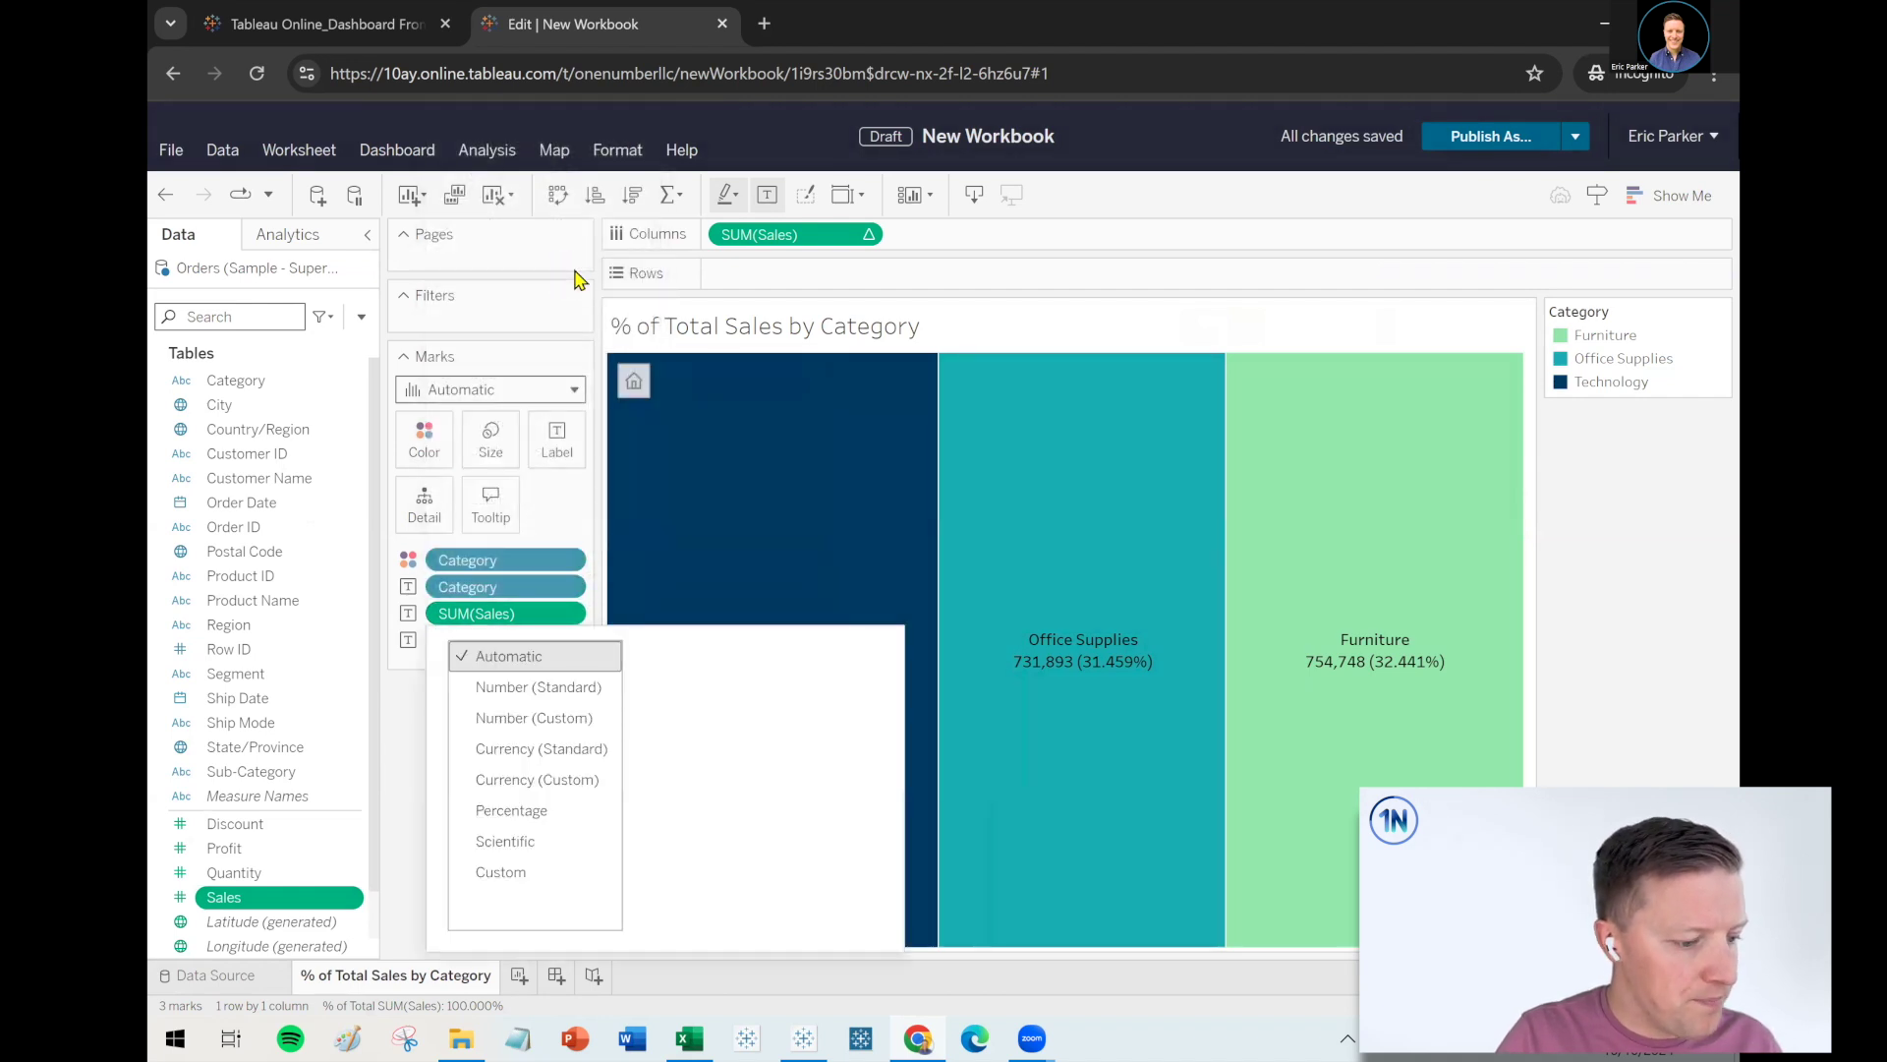
{"action": "left_click", "coordinate": [537, 778]}
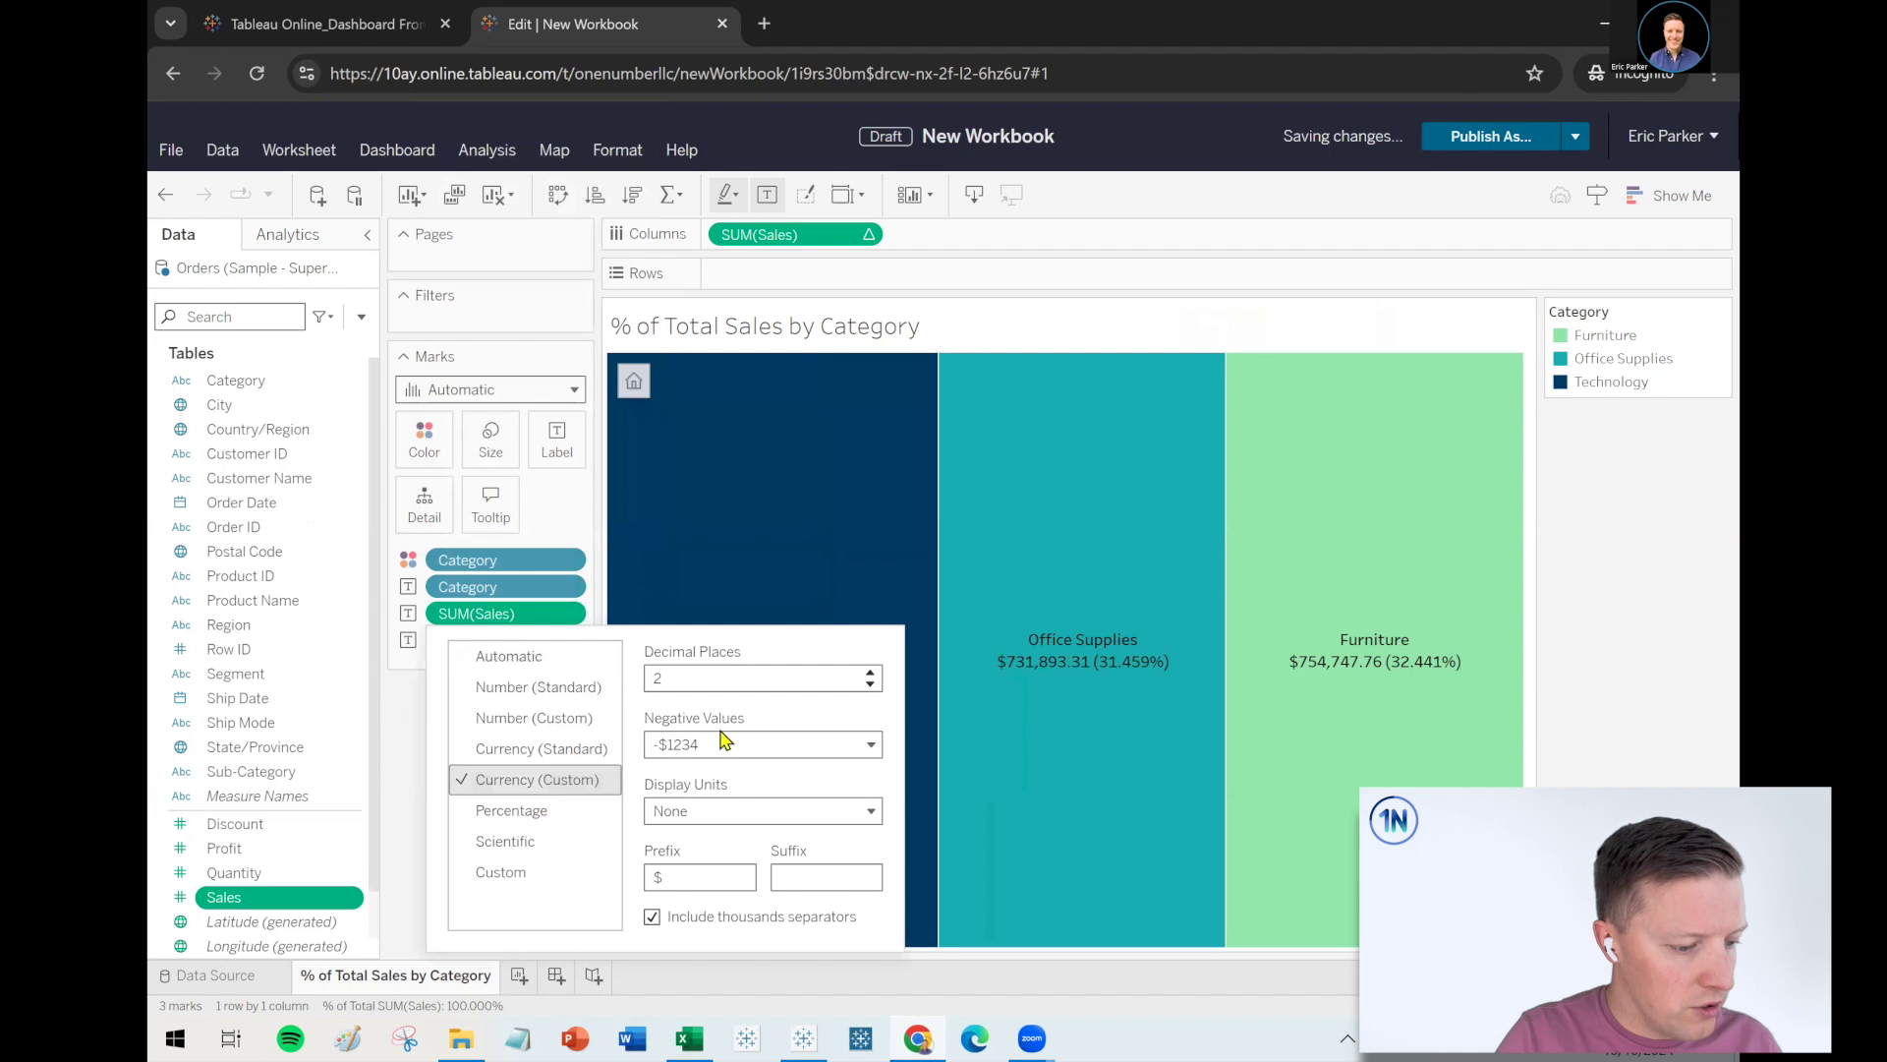
{"action": "left_click", "coordinate": [870, 684]}
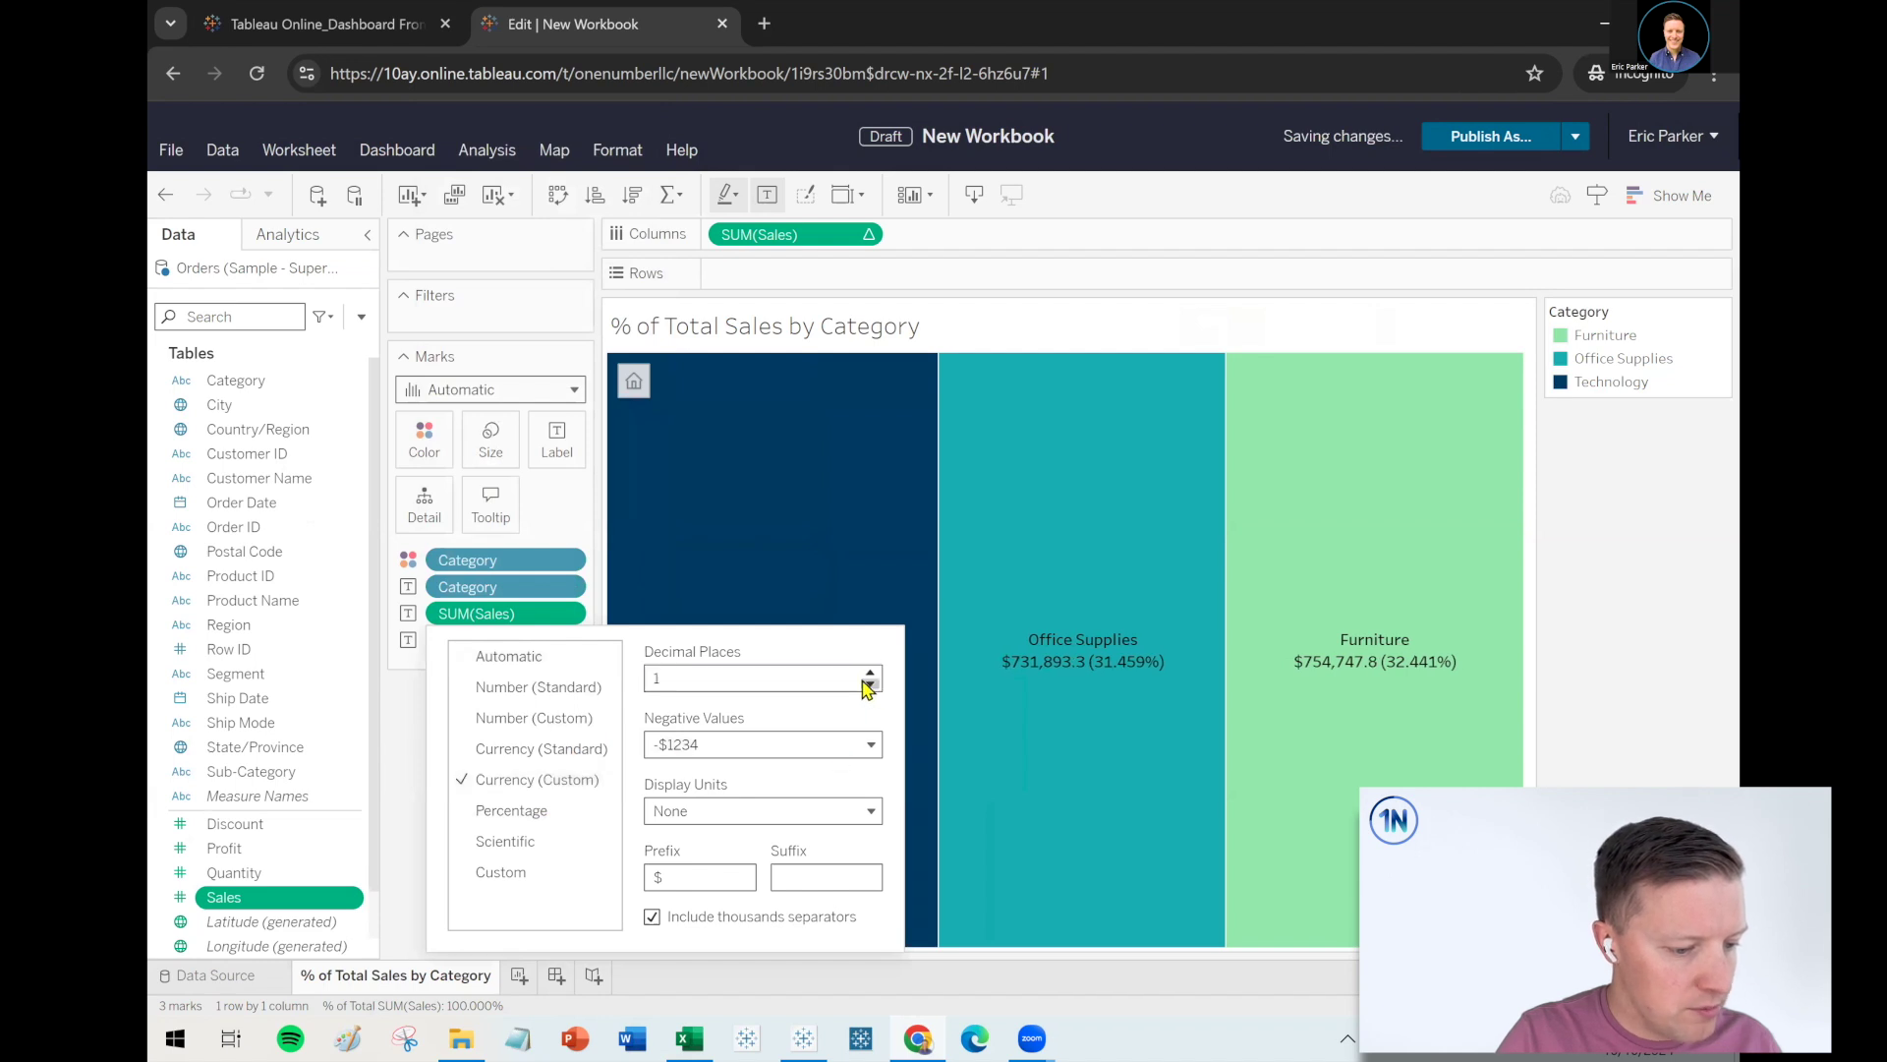
{"action": "left_click", "coordinate": [870, 684]}
{"action": "left_click", "coordinate": [401, 733]}
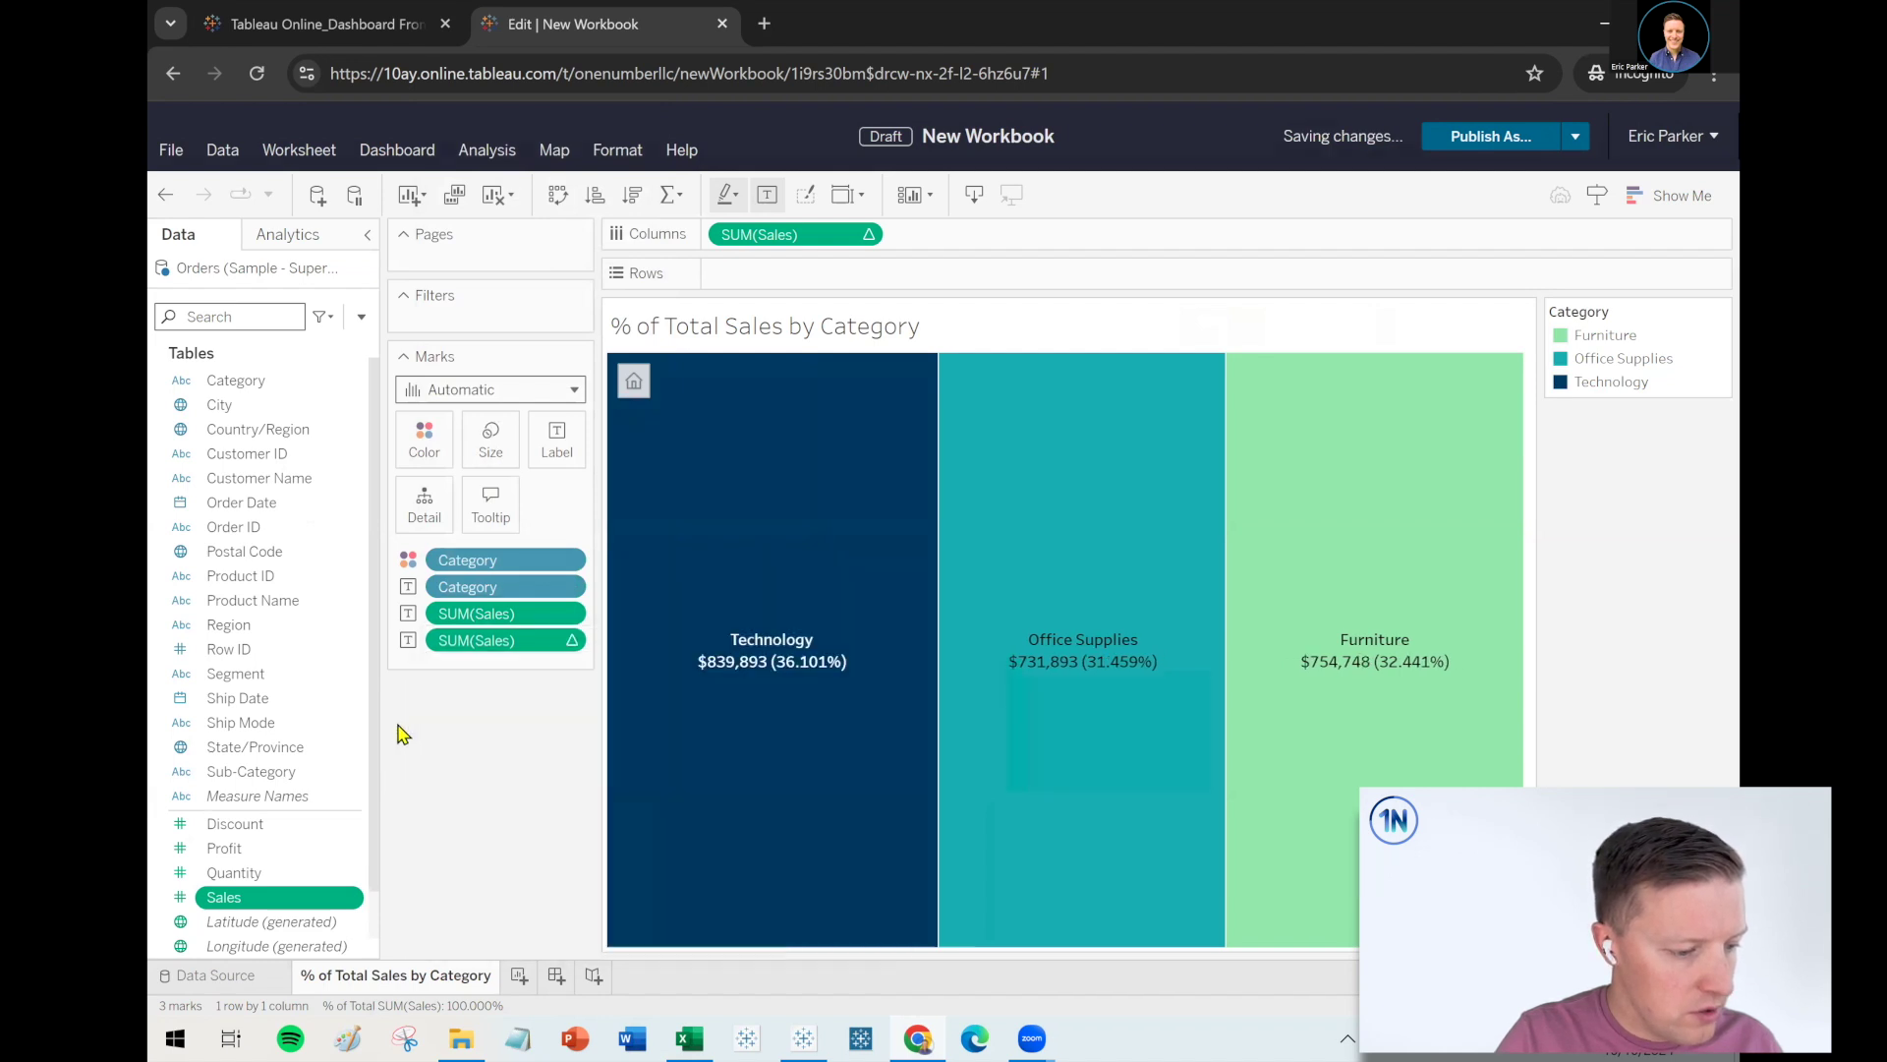
Format the percent-of-total SUM(Sales) label as Percentage with 0 decimal places
{"action": "left_click", "coordinate": [575, 641]}
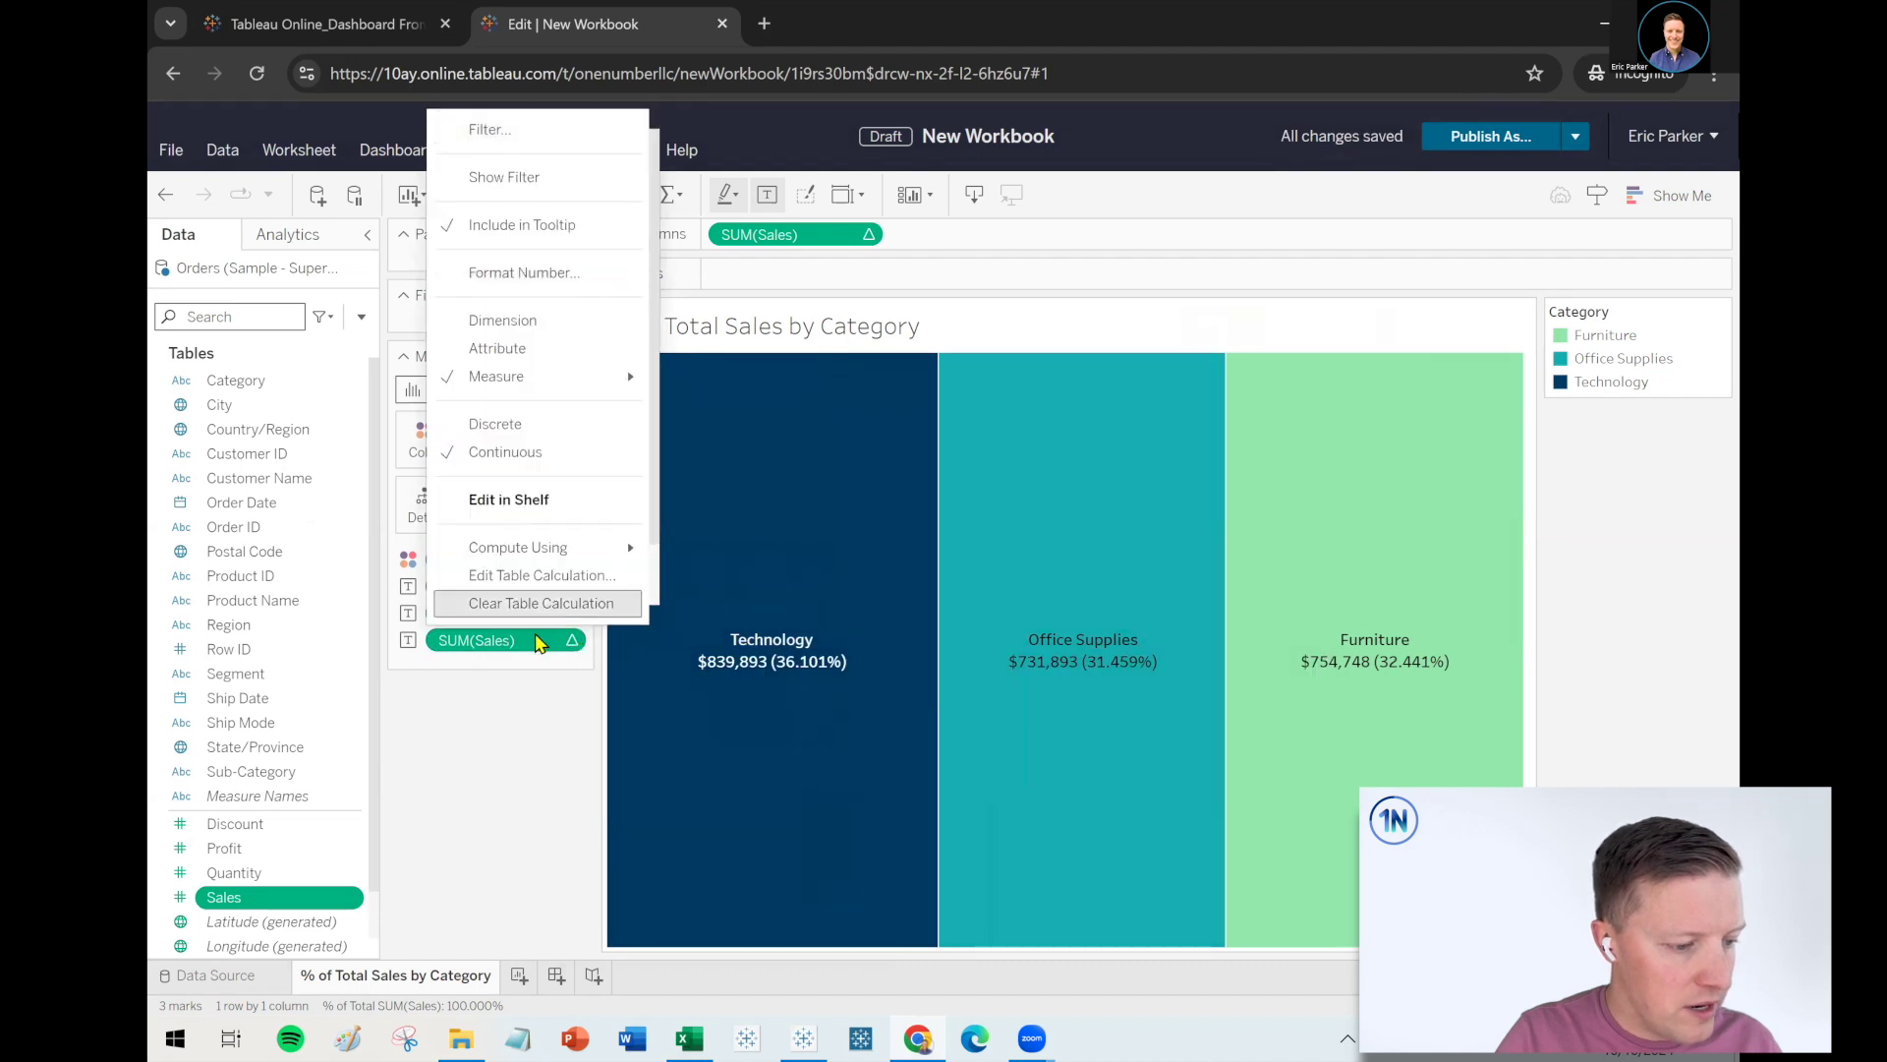
{"action": "left_click", "coordinate": [621, 248]}
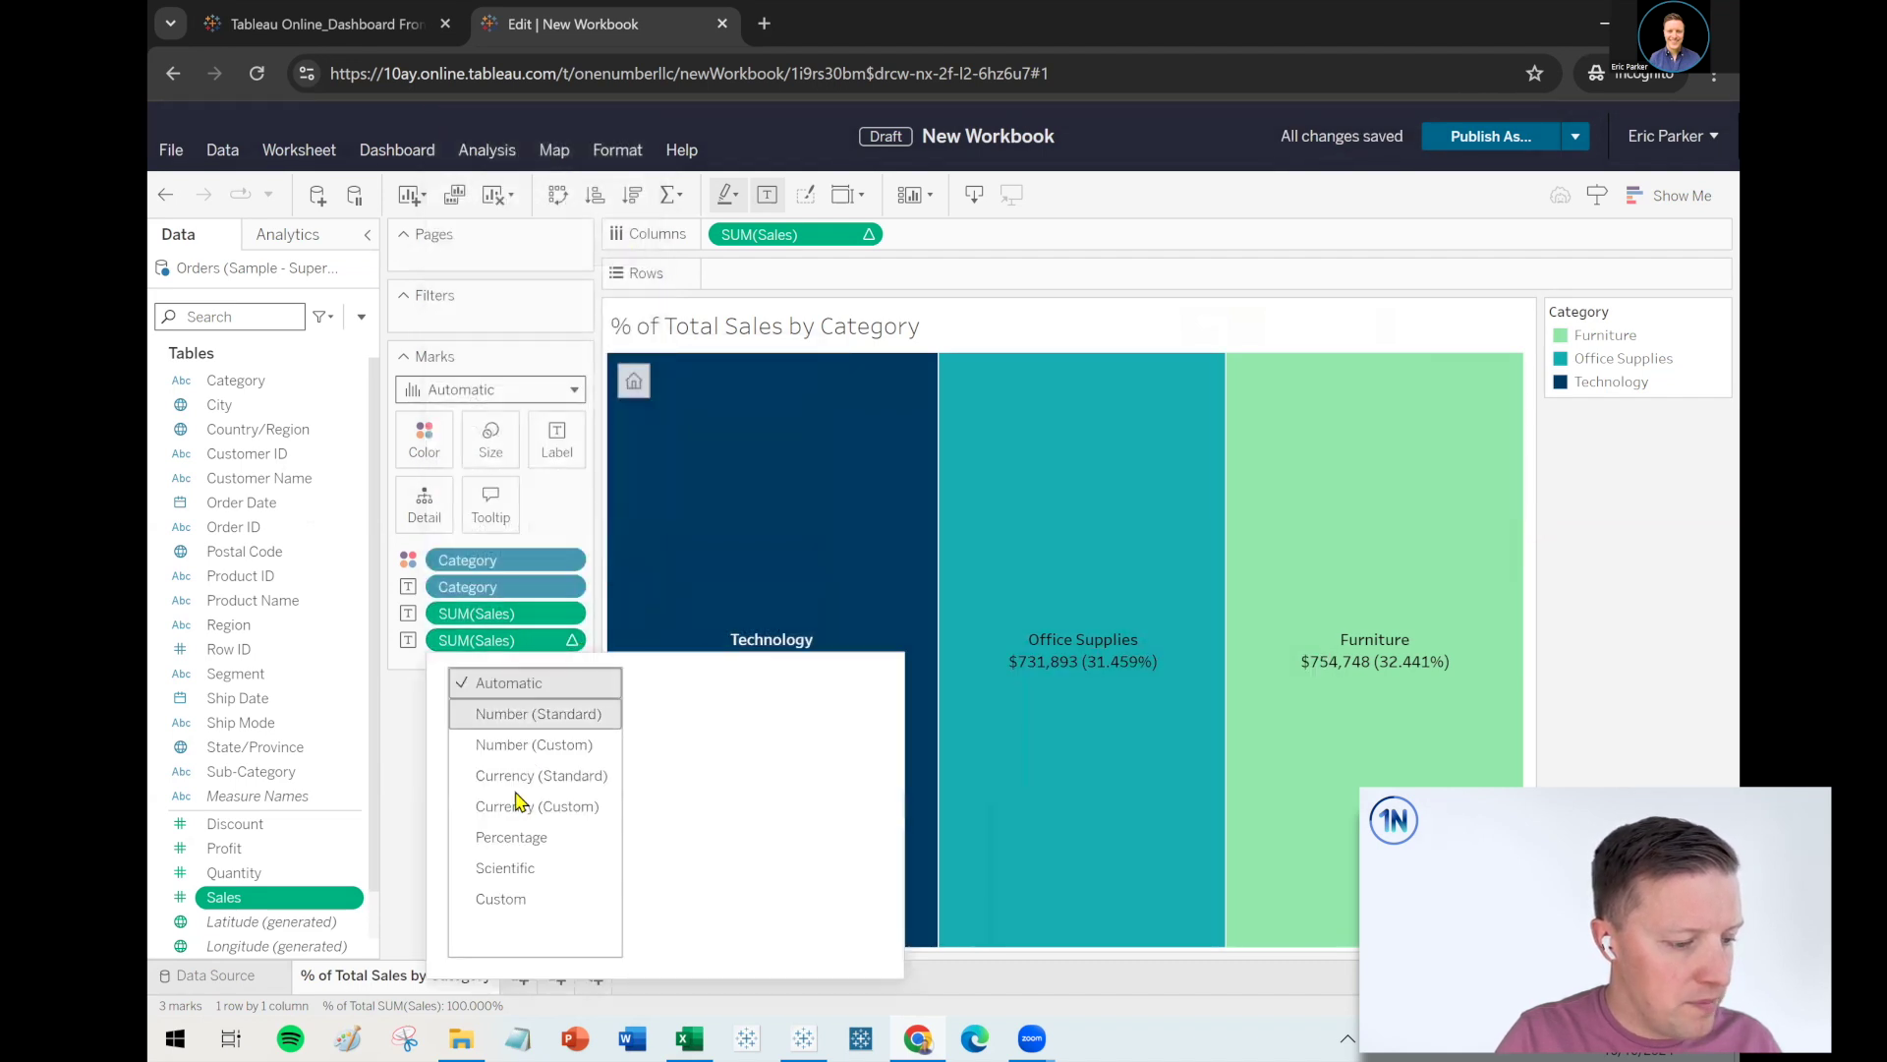
{"action": "left_click", "coordinate": [519, 836]}
{"action": "left_click", "coordinate": [870, 712]}
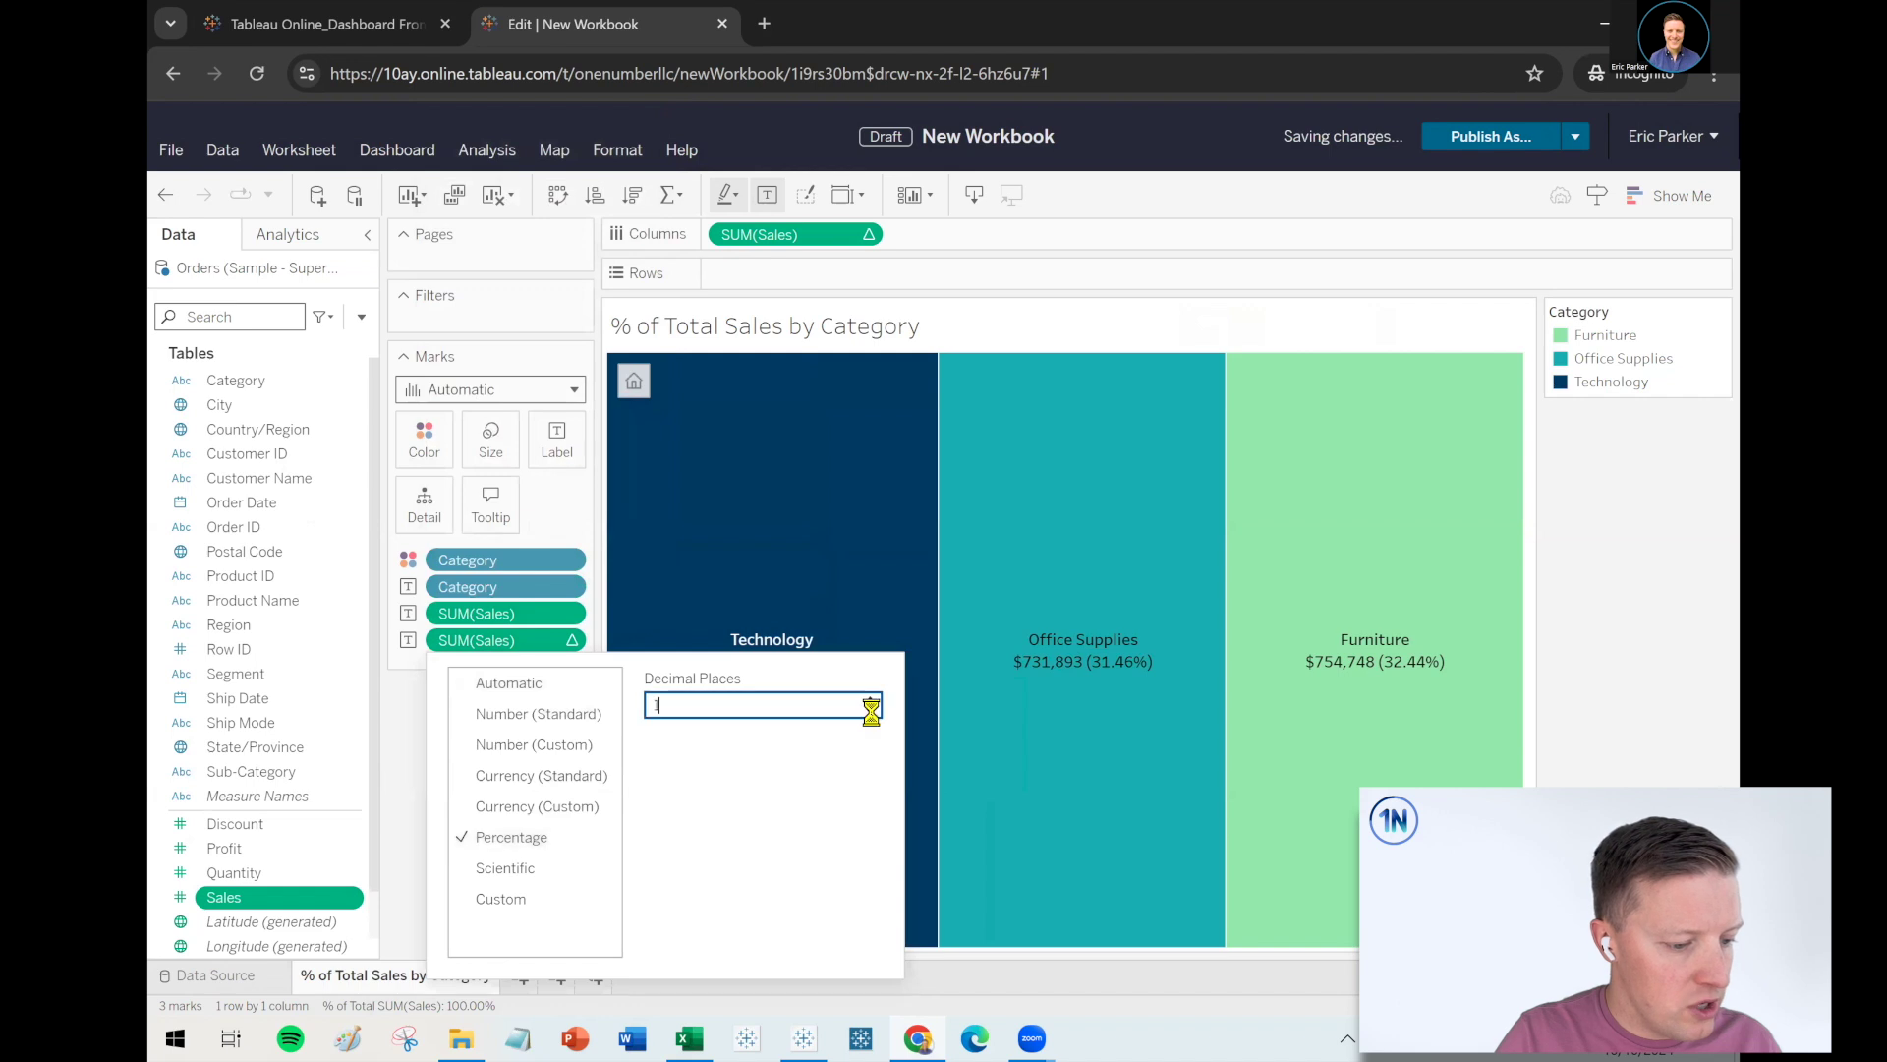
{"action": "left_click", "coordinate": [870, 711]}
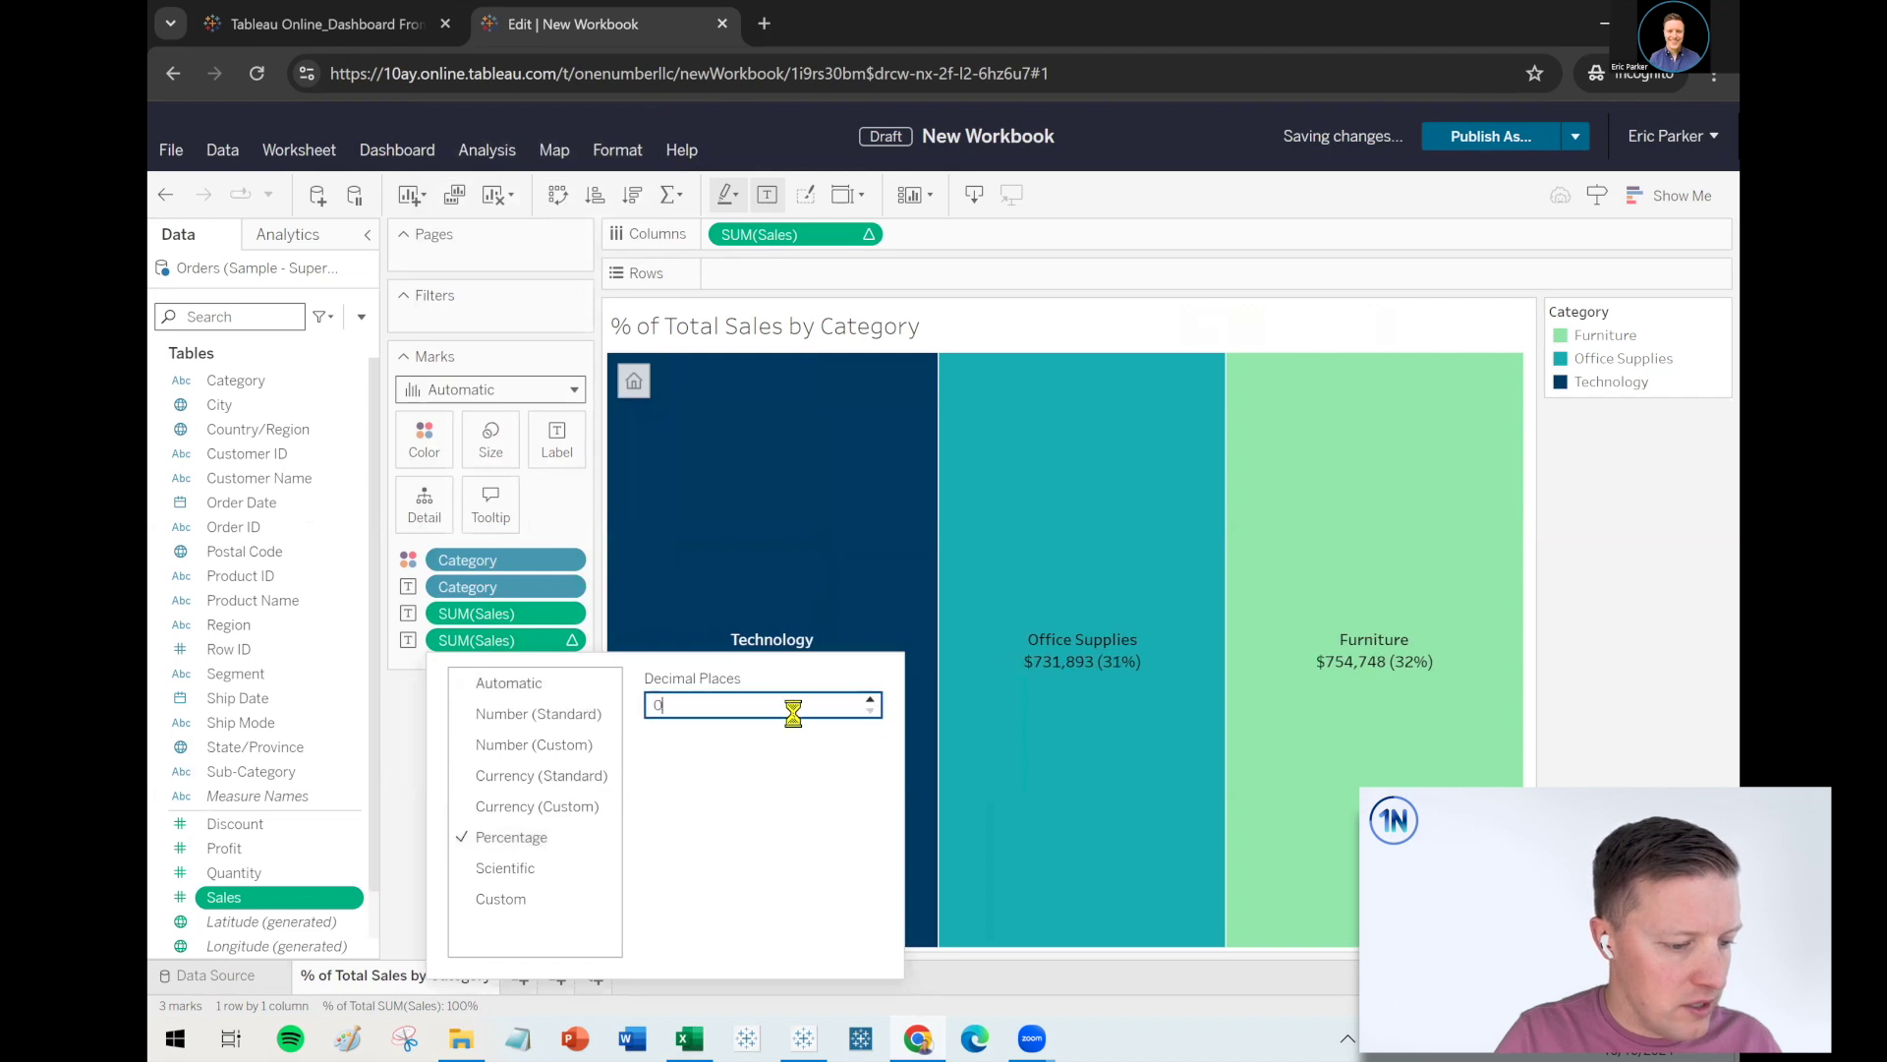
{"action": "left_click", "coordinate": [413, 771]}
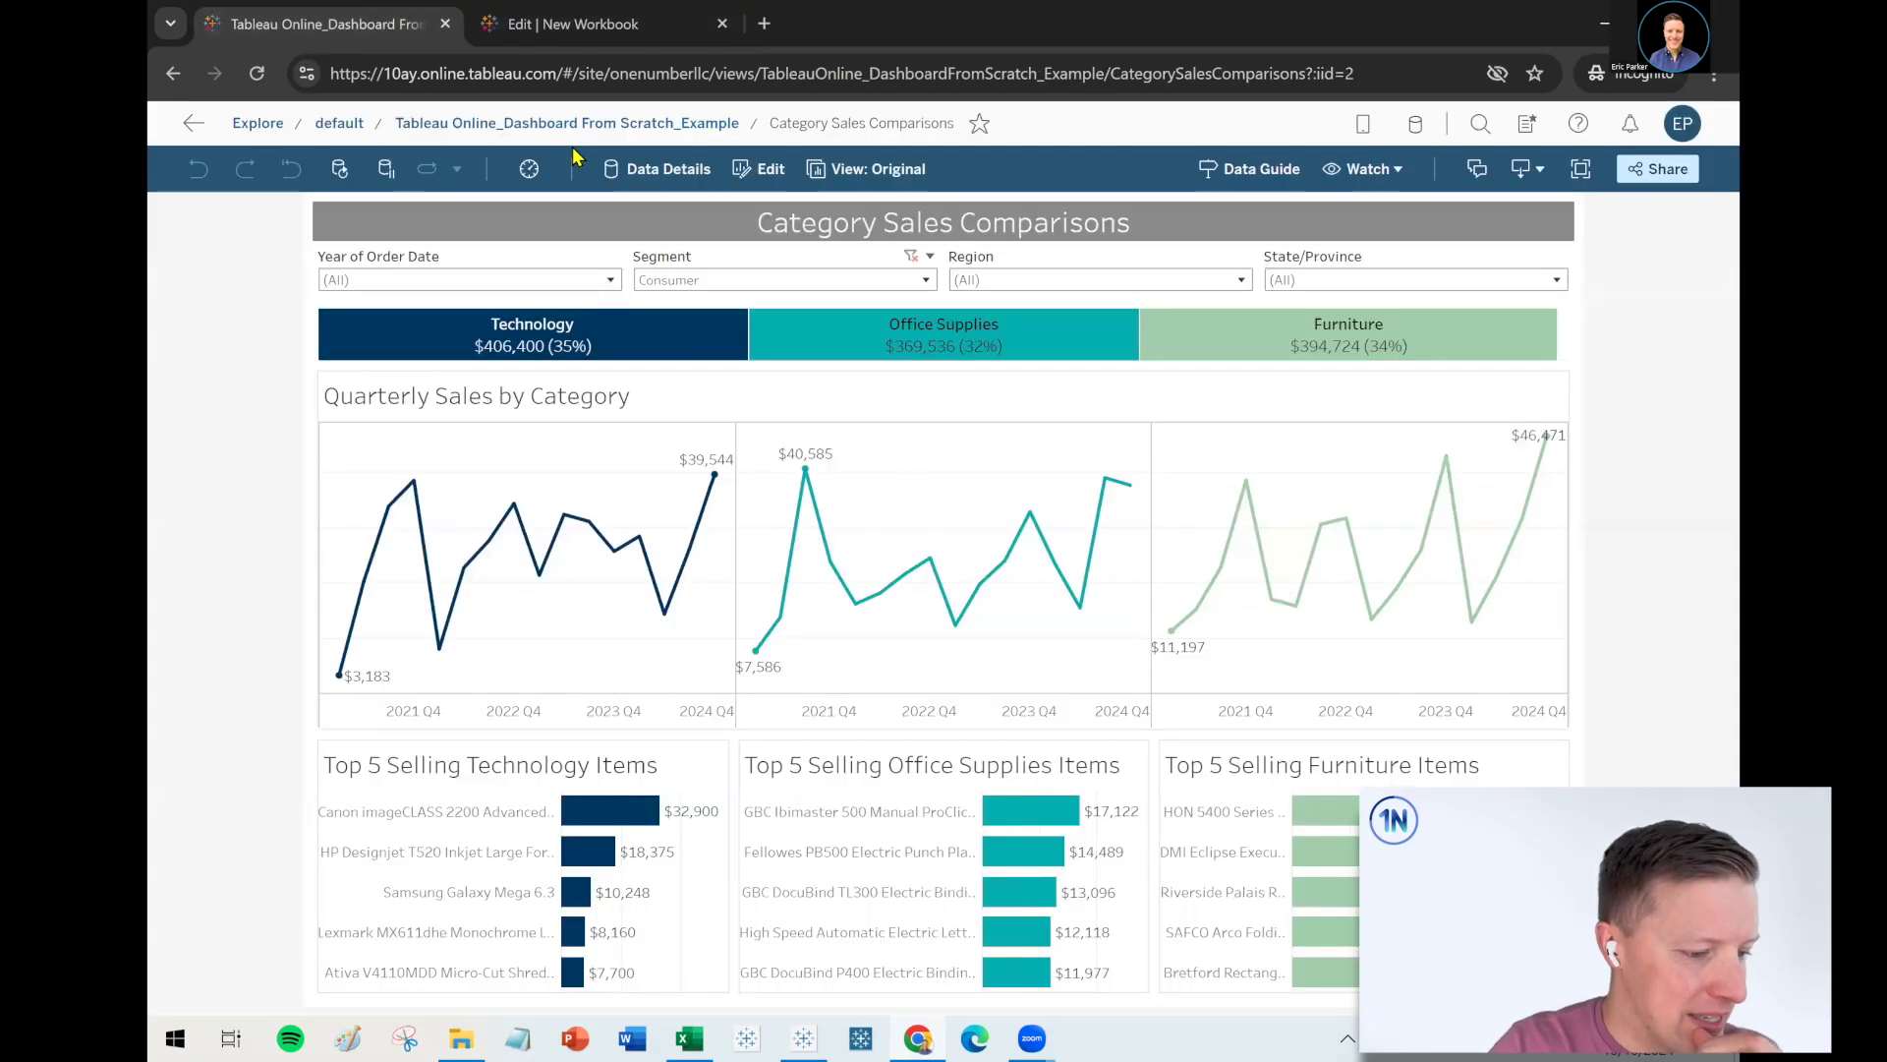
Add a new worksheet in the workbook and plot Sales on Rows against Order Date on Columns
{"action": "left_click", "coordinate": [604, 39]}
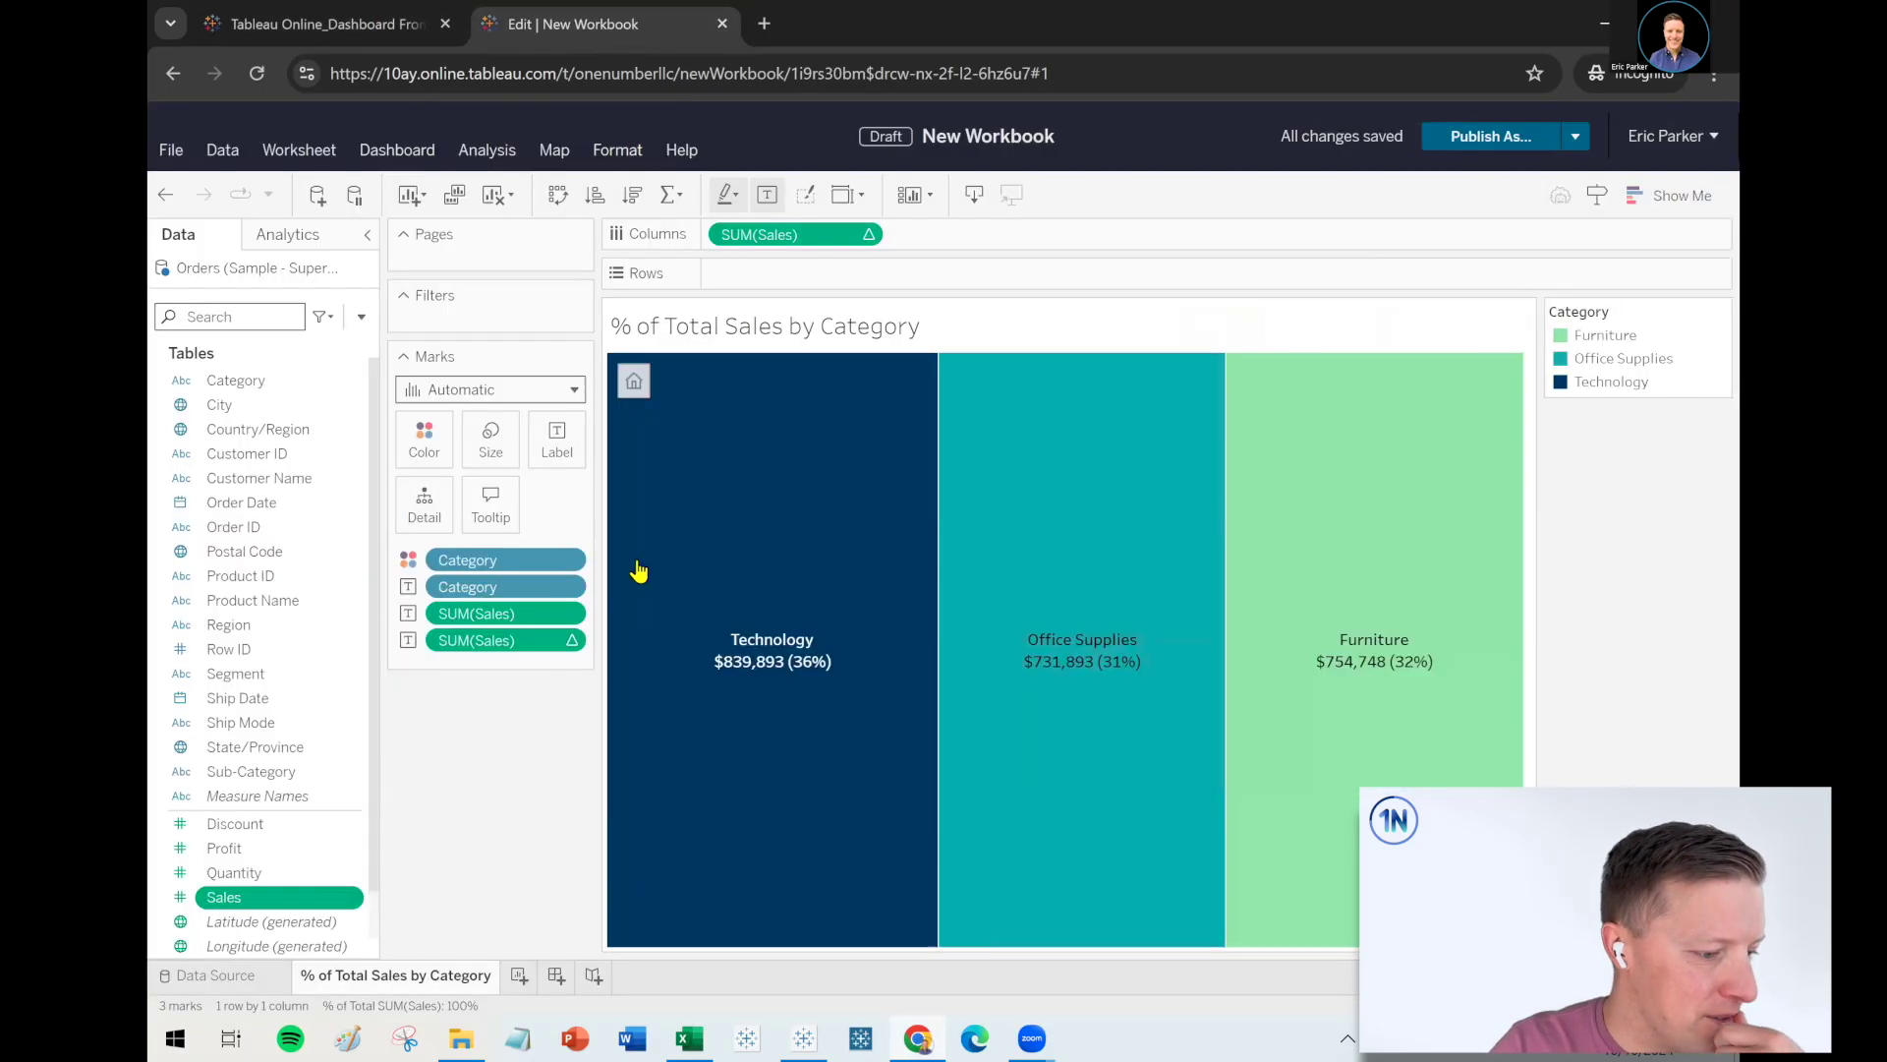
{"action": "left_click", "coordinate": [519, 976]}
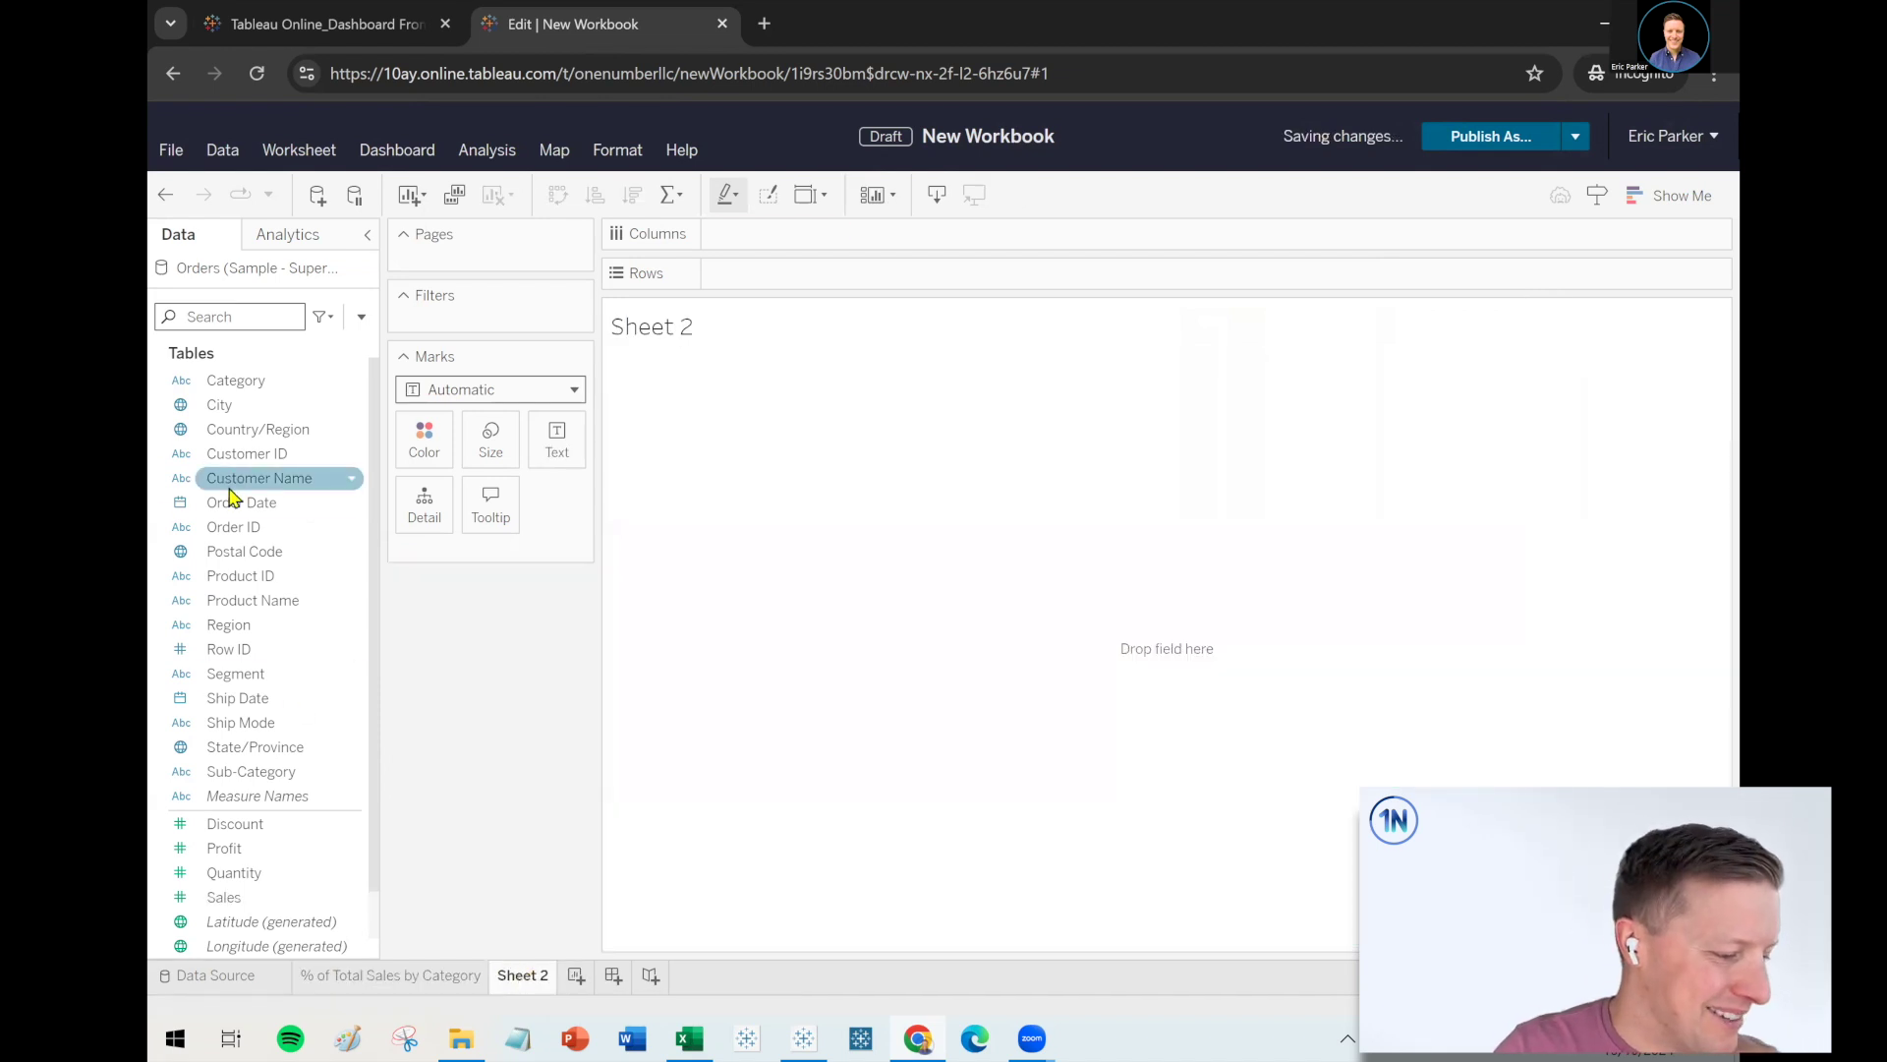
{"action": "left_click_drag", "start_coordinate": [234, 898], "coordinate": [946, 273]}
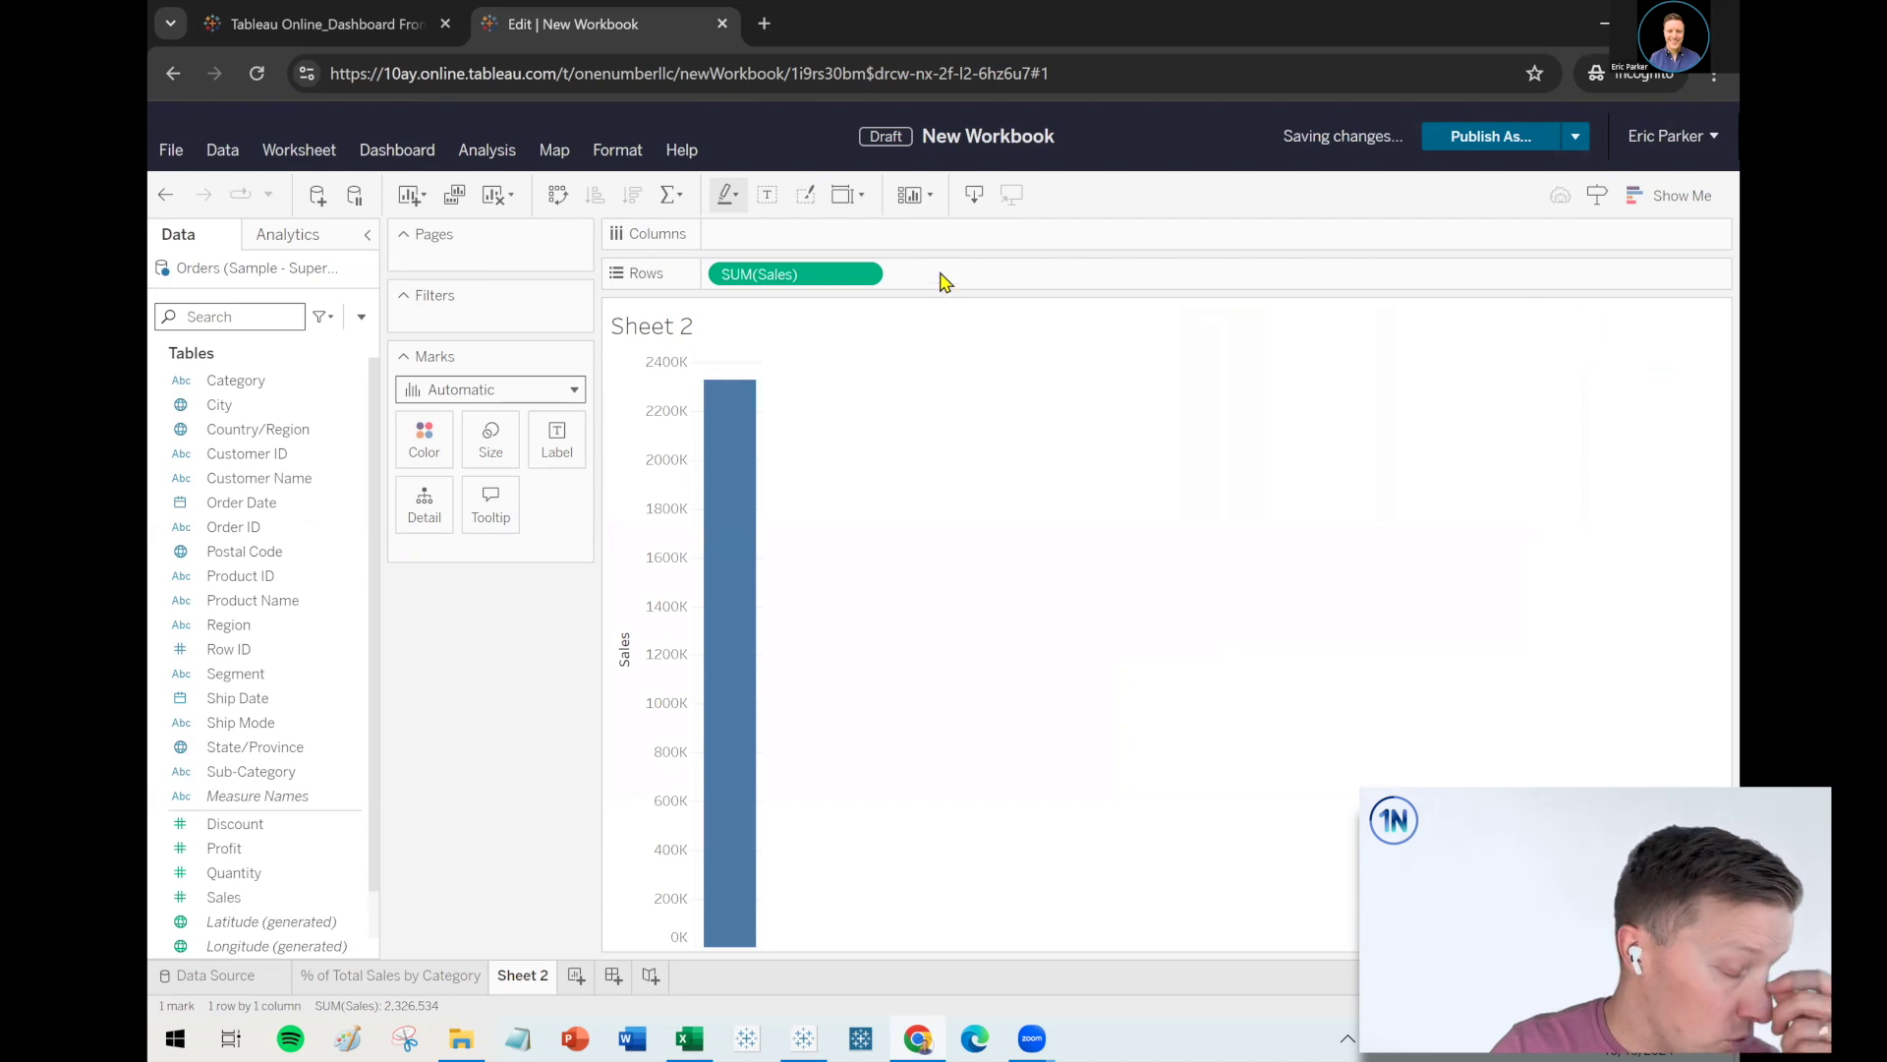
{"action": "left_click_drag", "start_coordinate": [292, 515], "coordinate": [982, 229]}
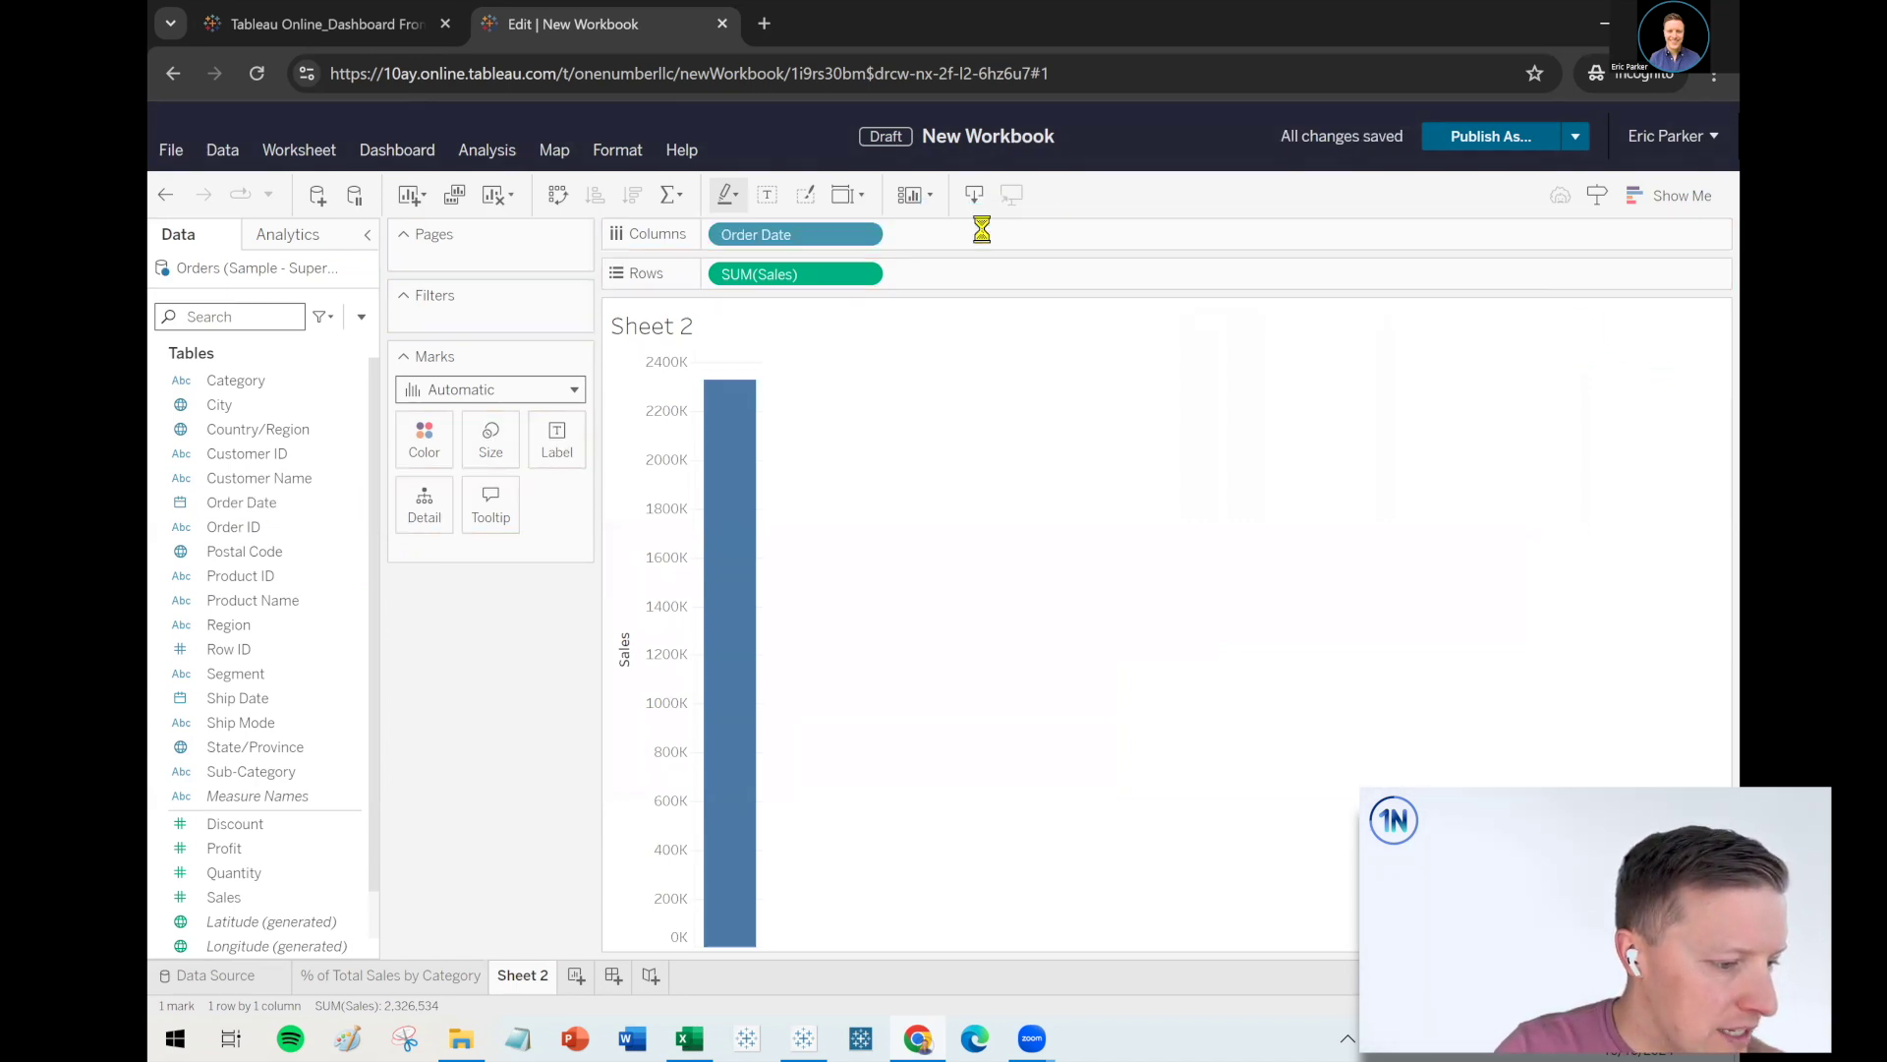
Check the Quarterly Sales by Category chart in the example dashboard, and set Order Date on Columns to the discrete Quarter date part
{"action": "left_click", "coordinate": [352, 38]}
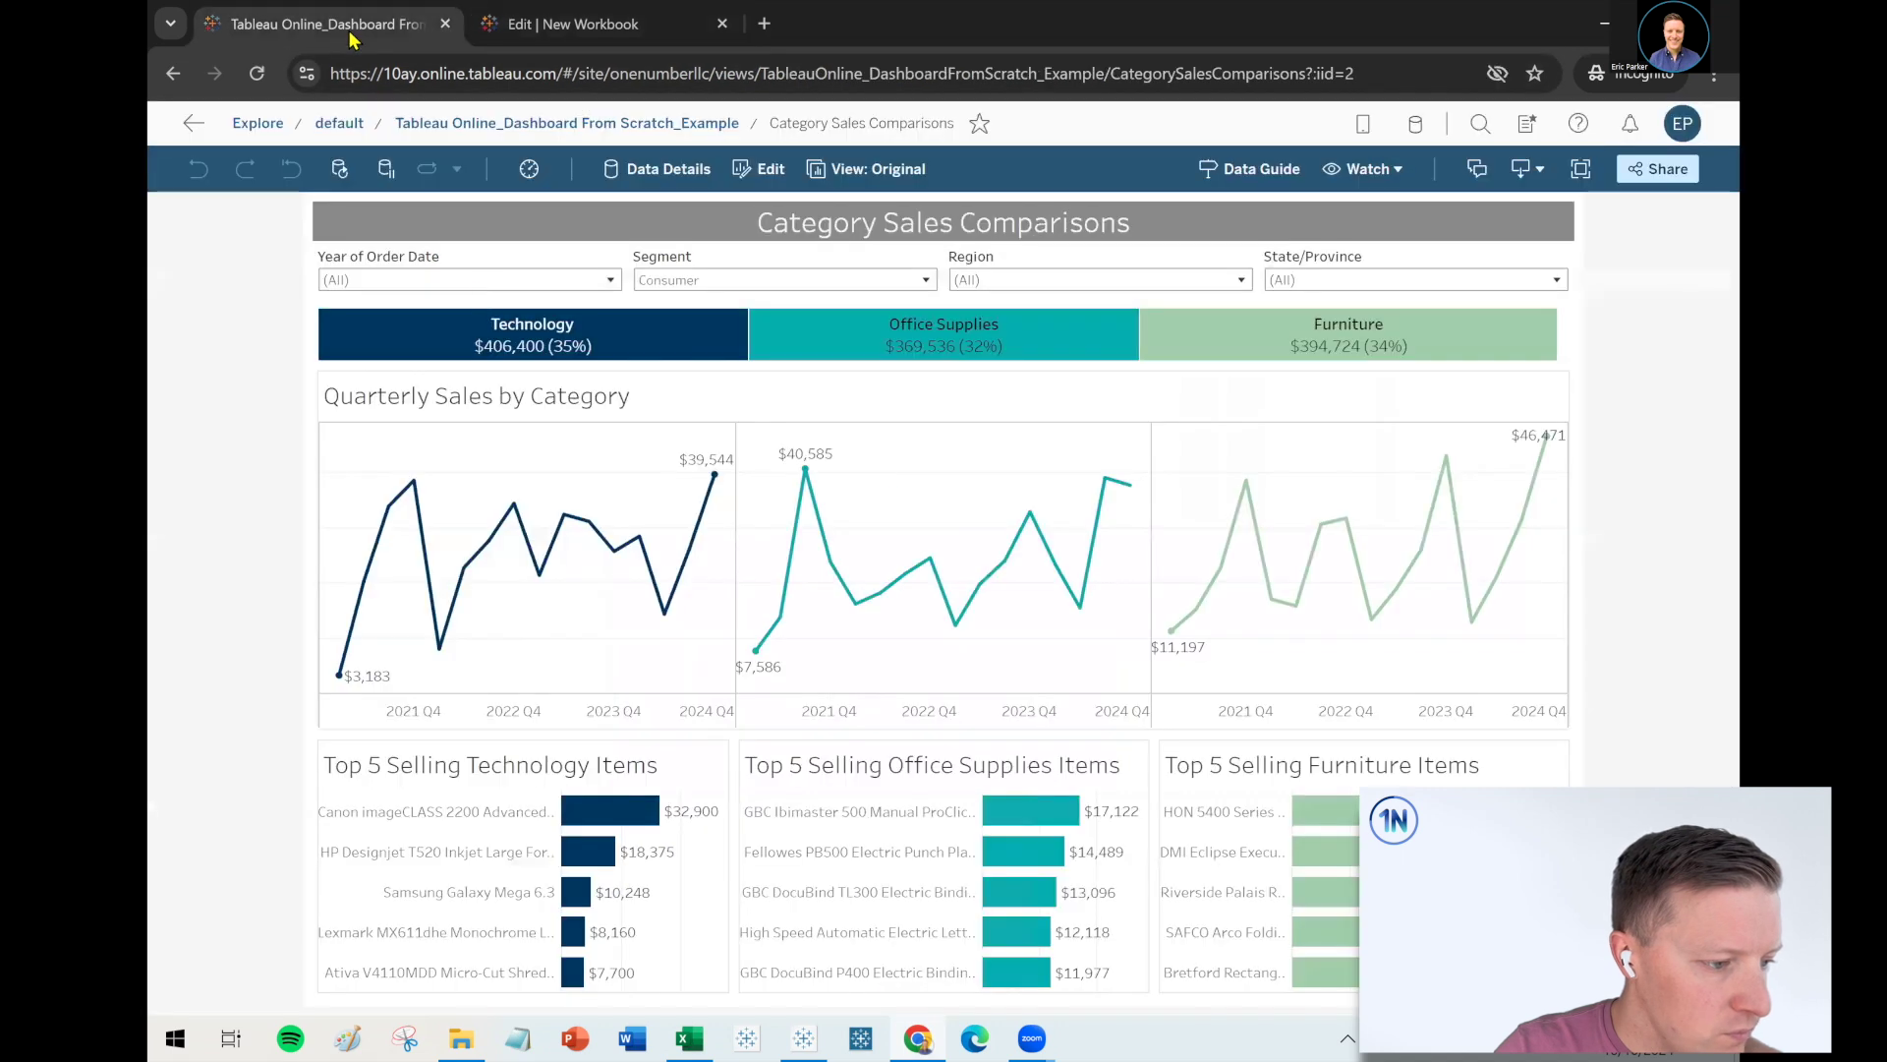
{"action": "mouse_move", "coordinate": [408, 506]}
{"action": "mouse_move", "coordinate": [442, 667]}
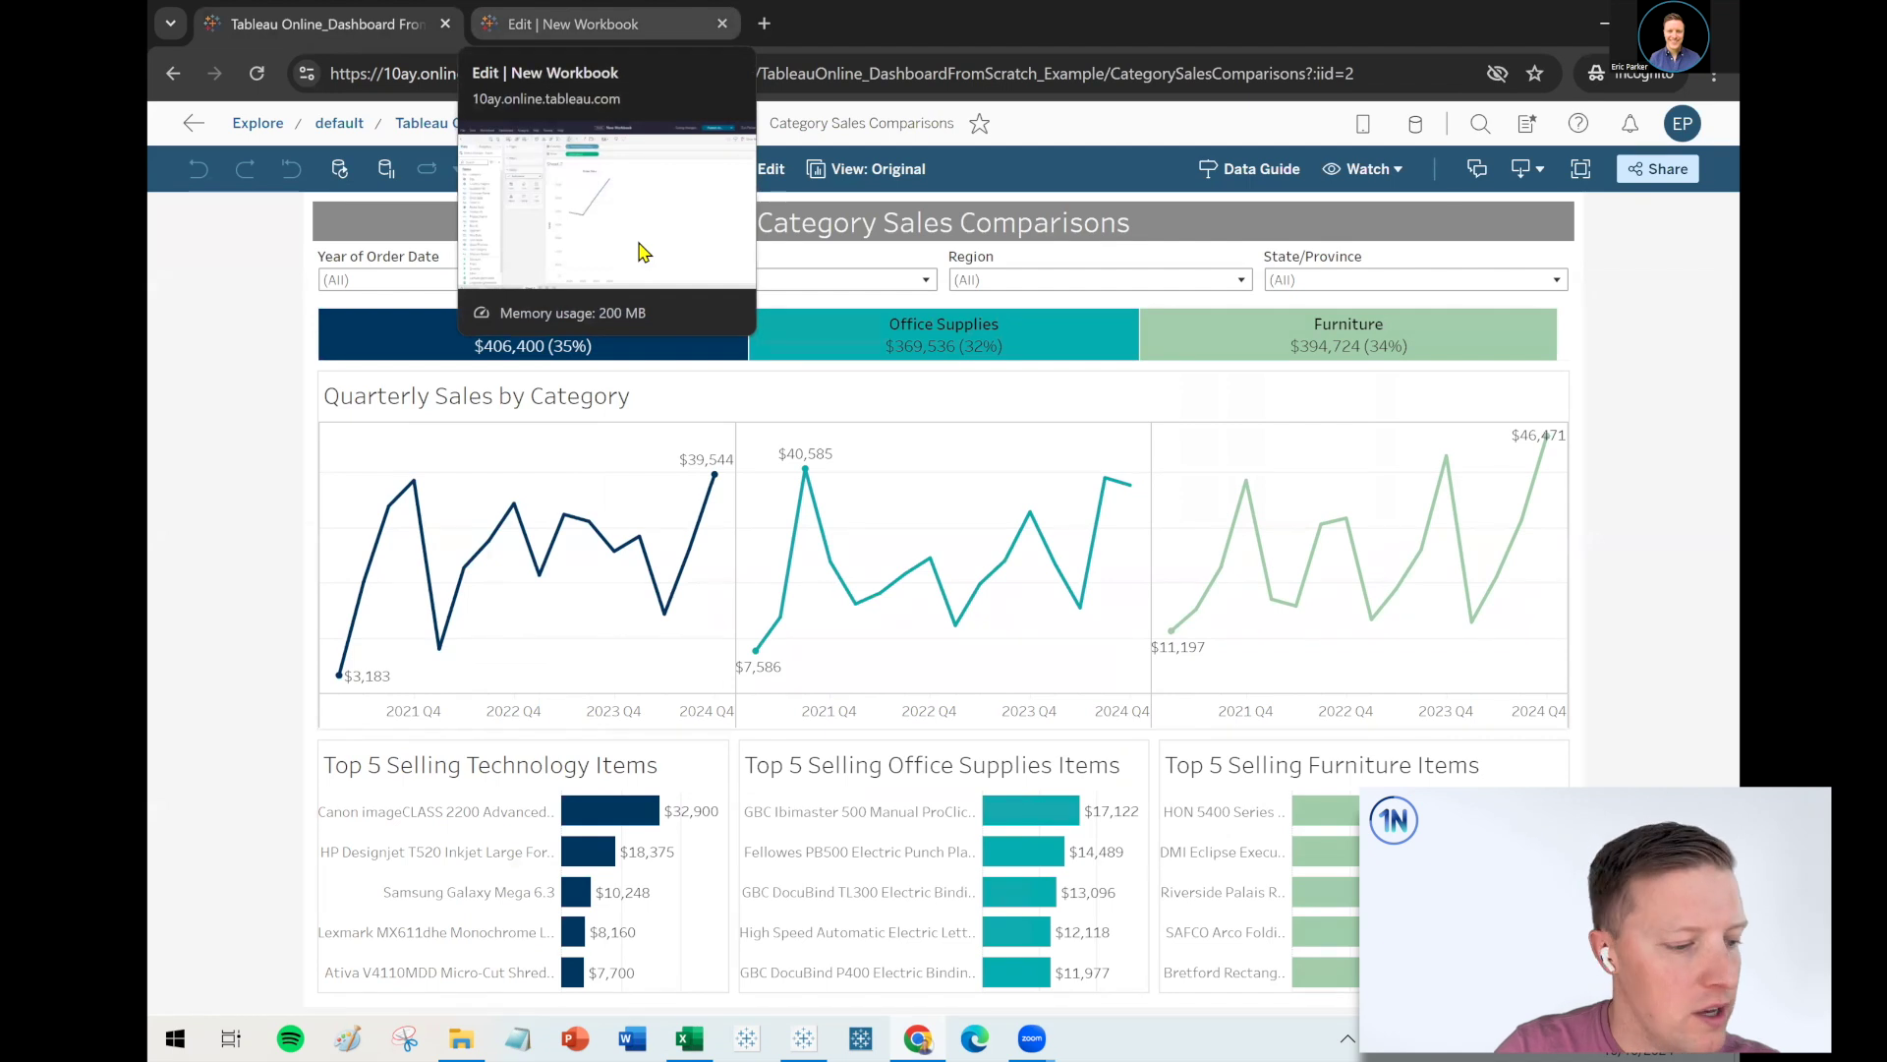
{"action": "left_click", "coordinate": [589, 43]}
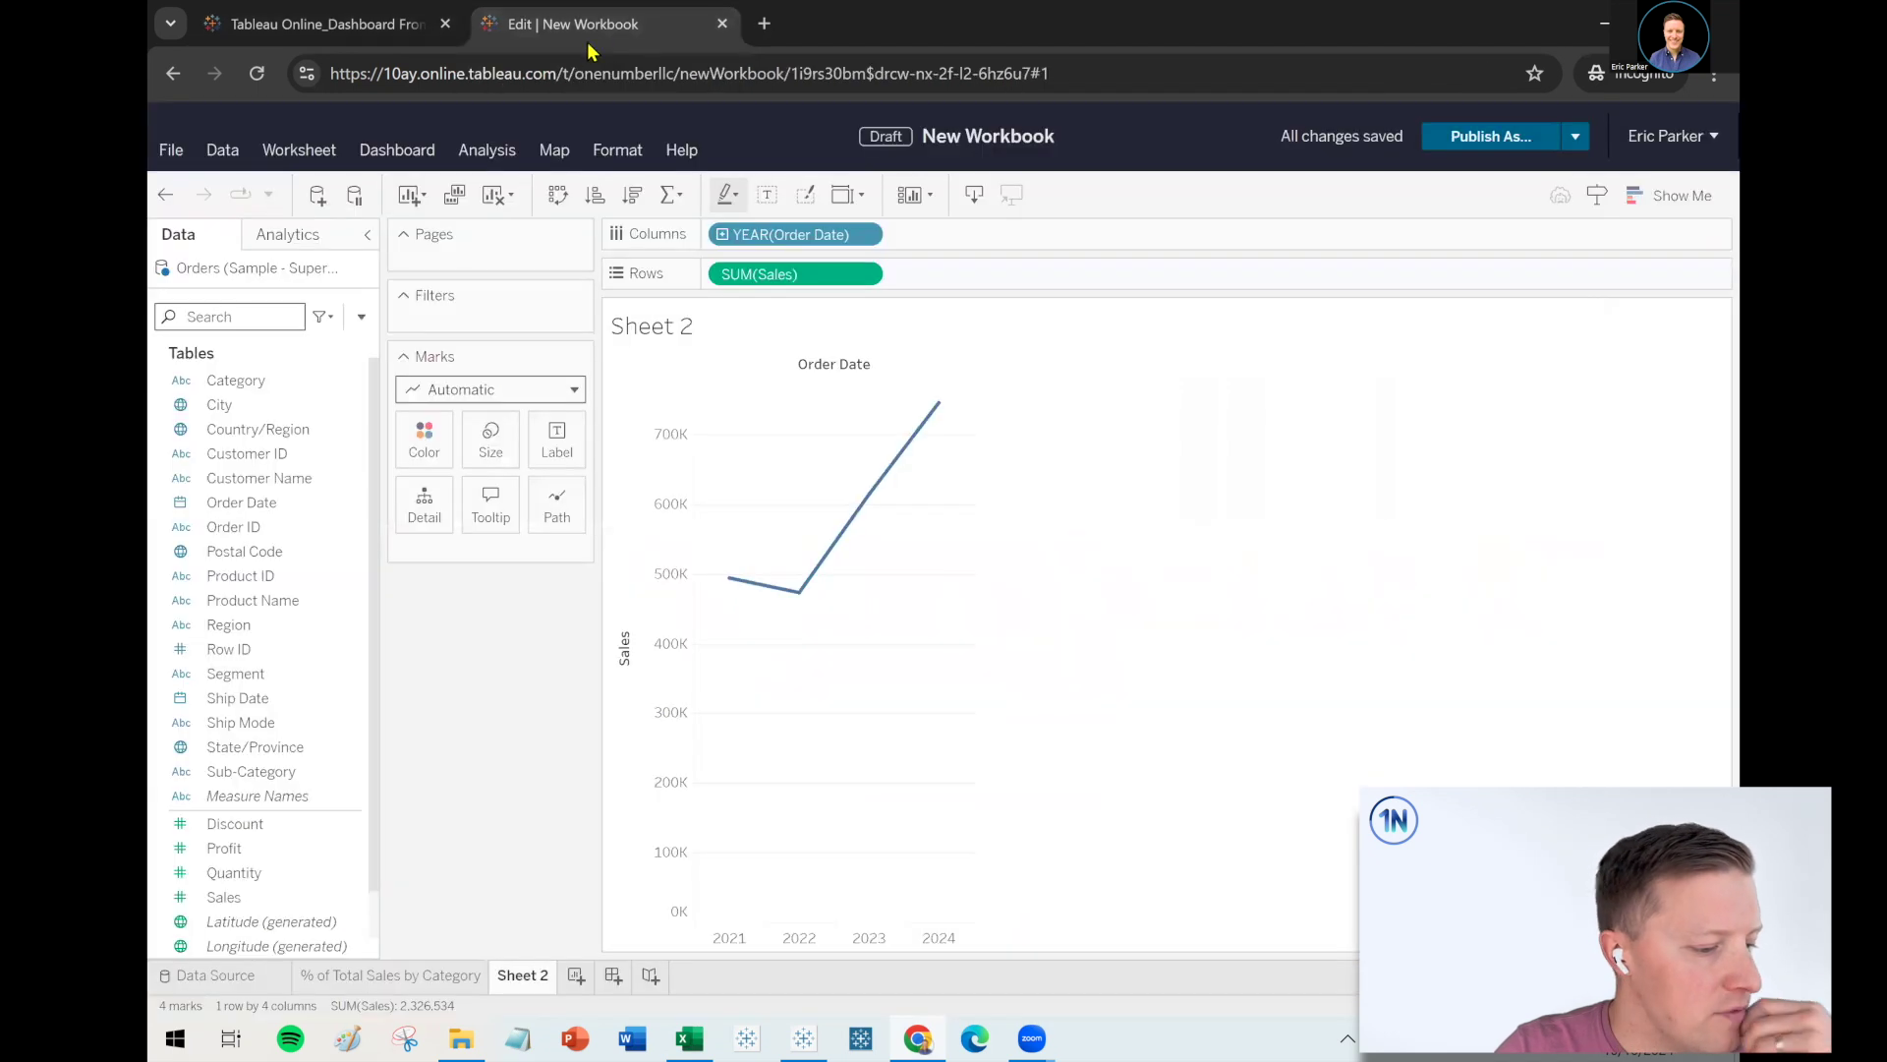
{"action": "left_click", "coordinate": [871, 236]}
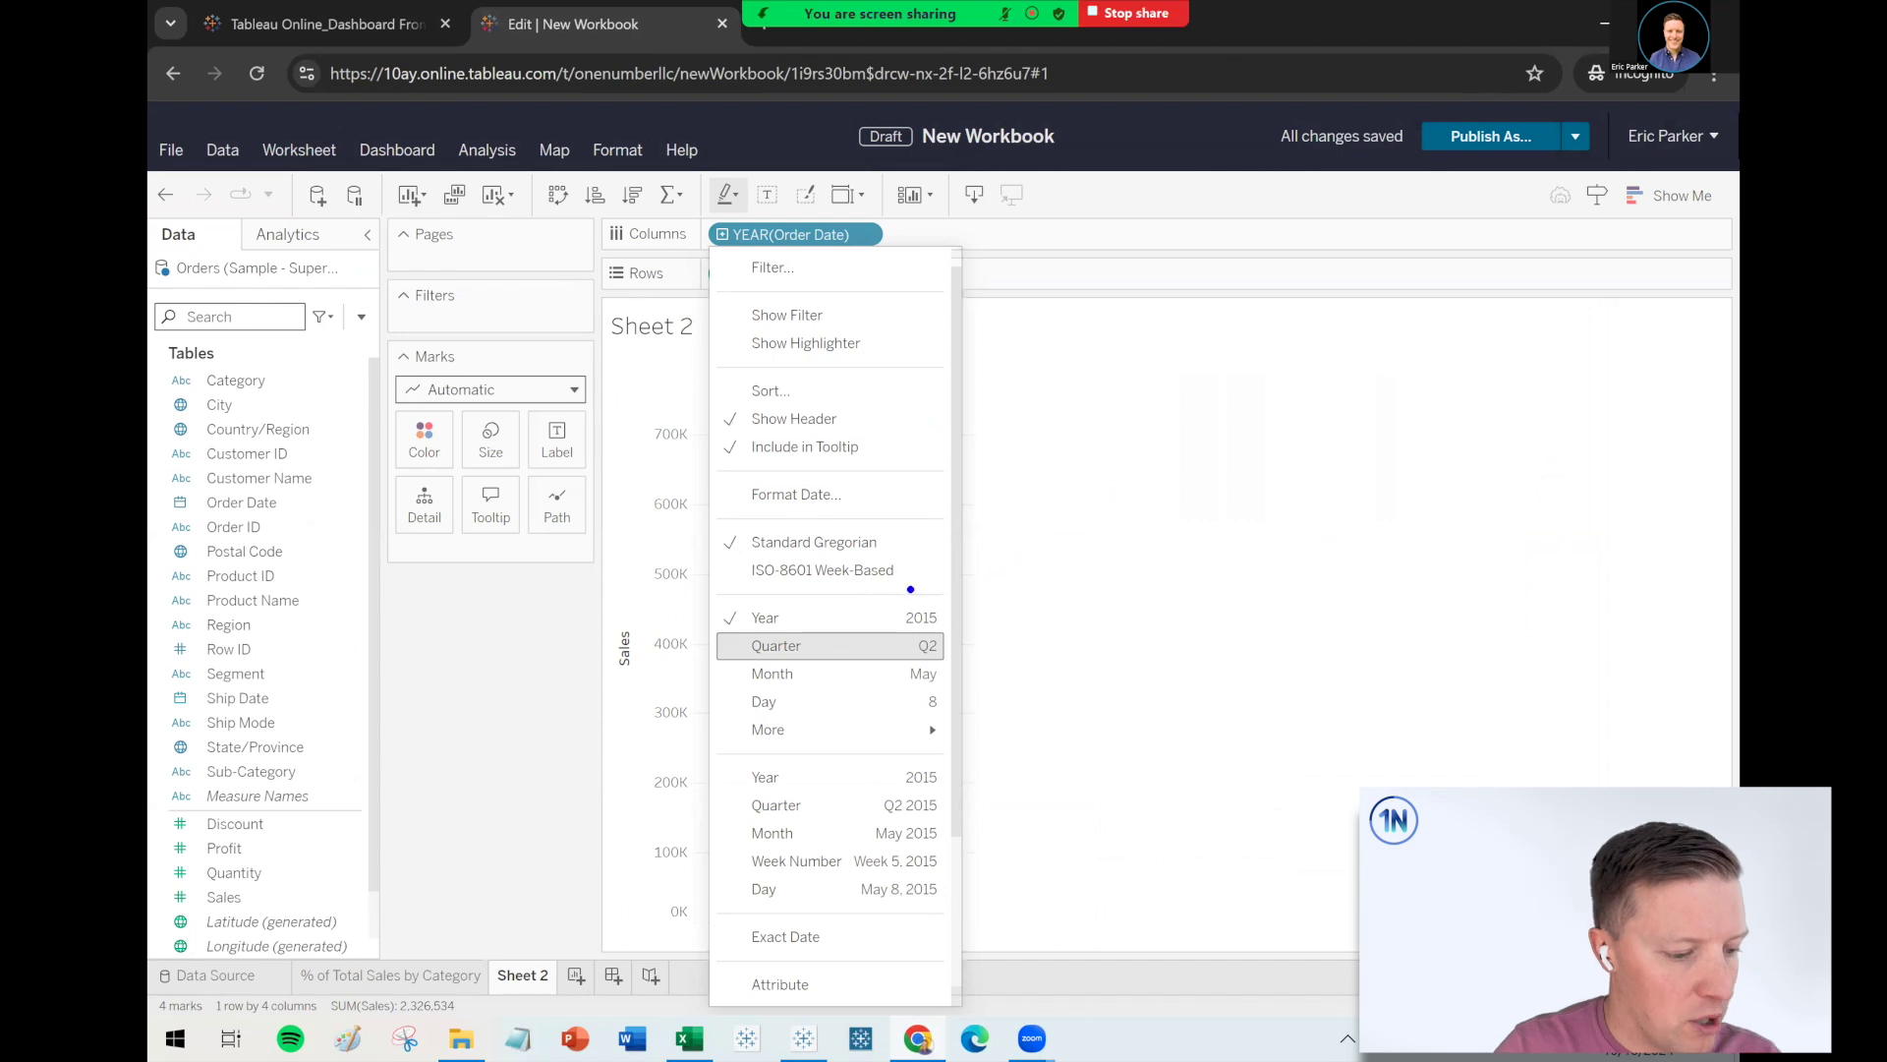
{"action": "left_click_drag", "start_coordinate": [910, 589], "coordinate": [995, 692]}
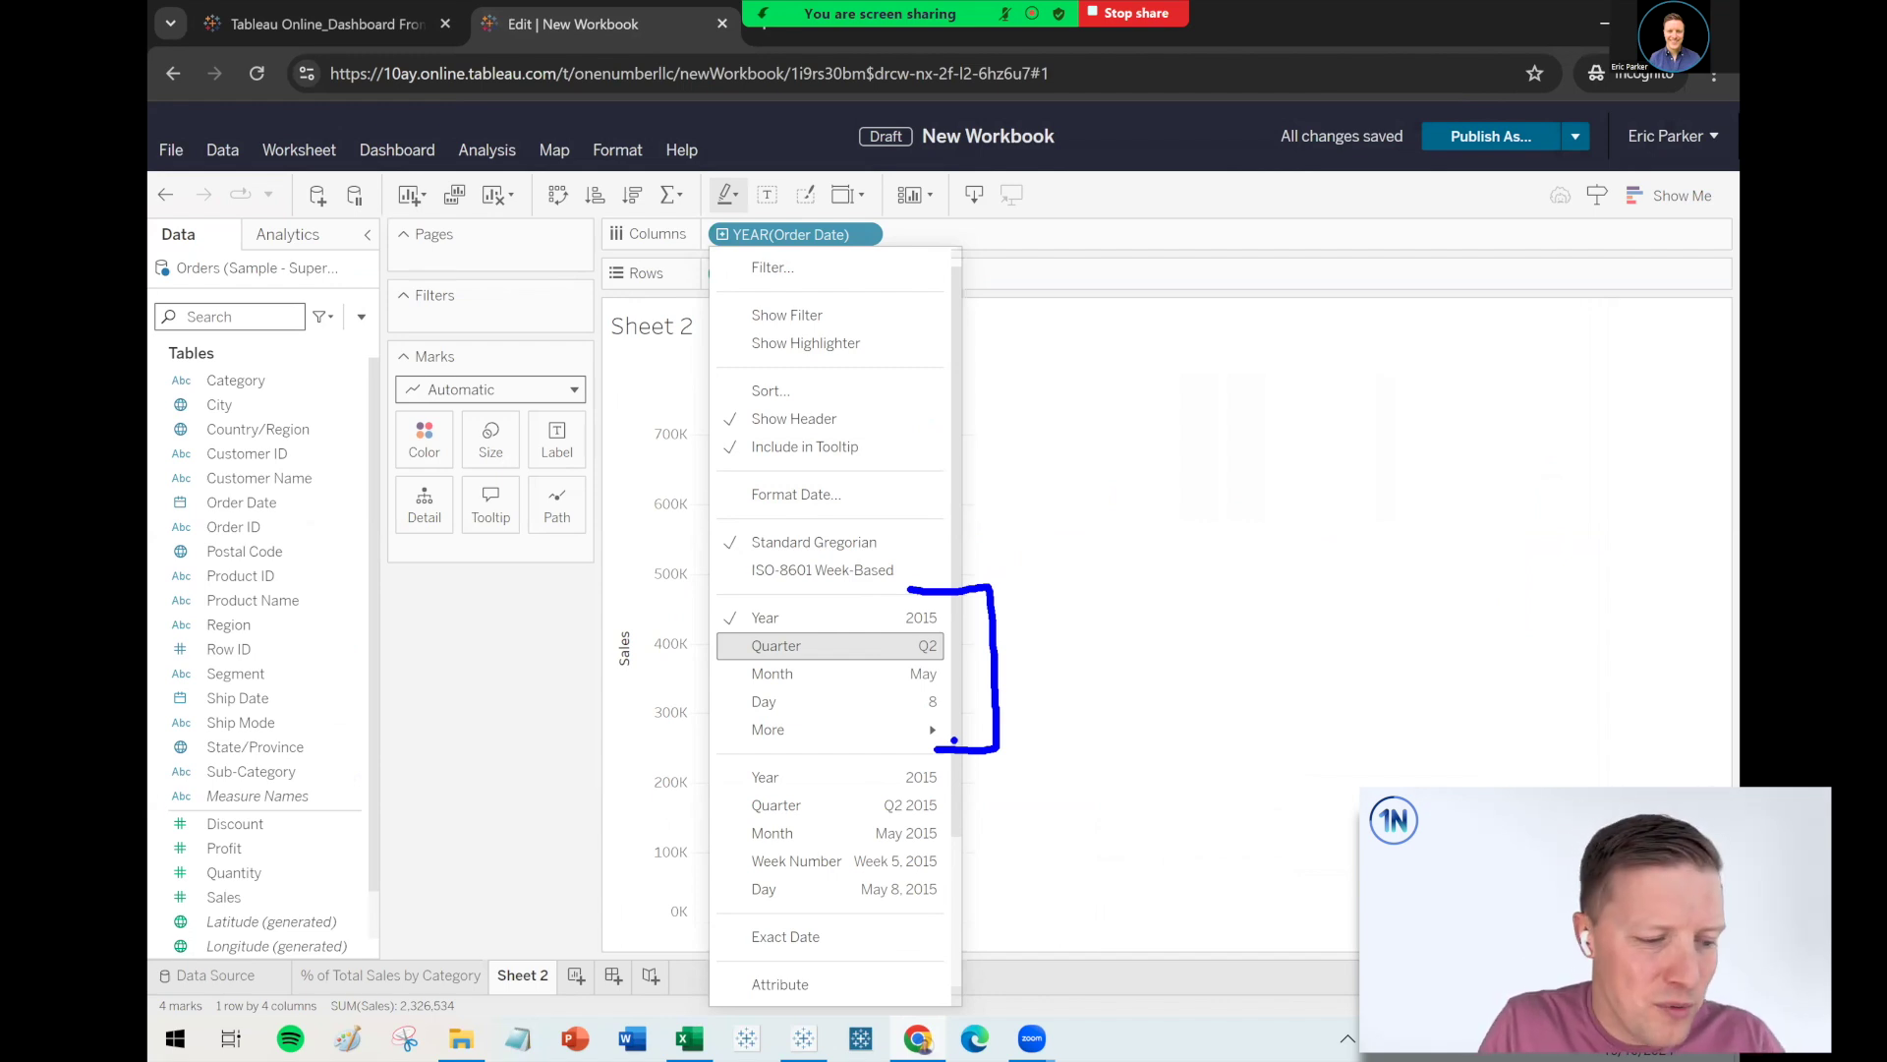
{"action": "left_click", "coordinate": [762, 645]}
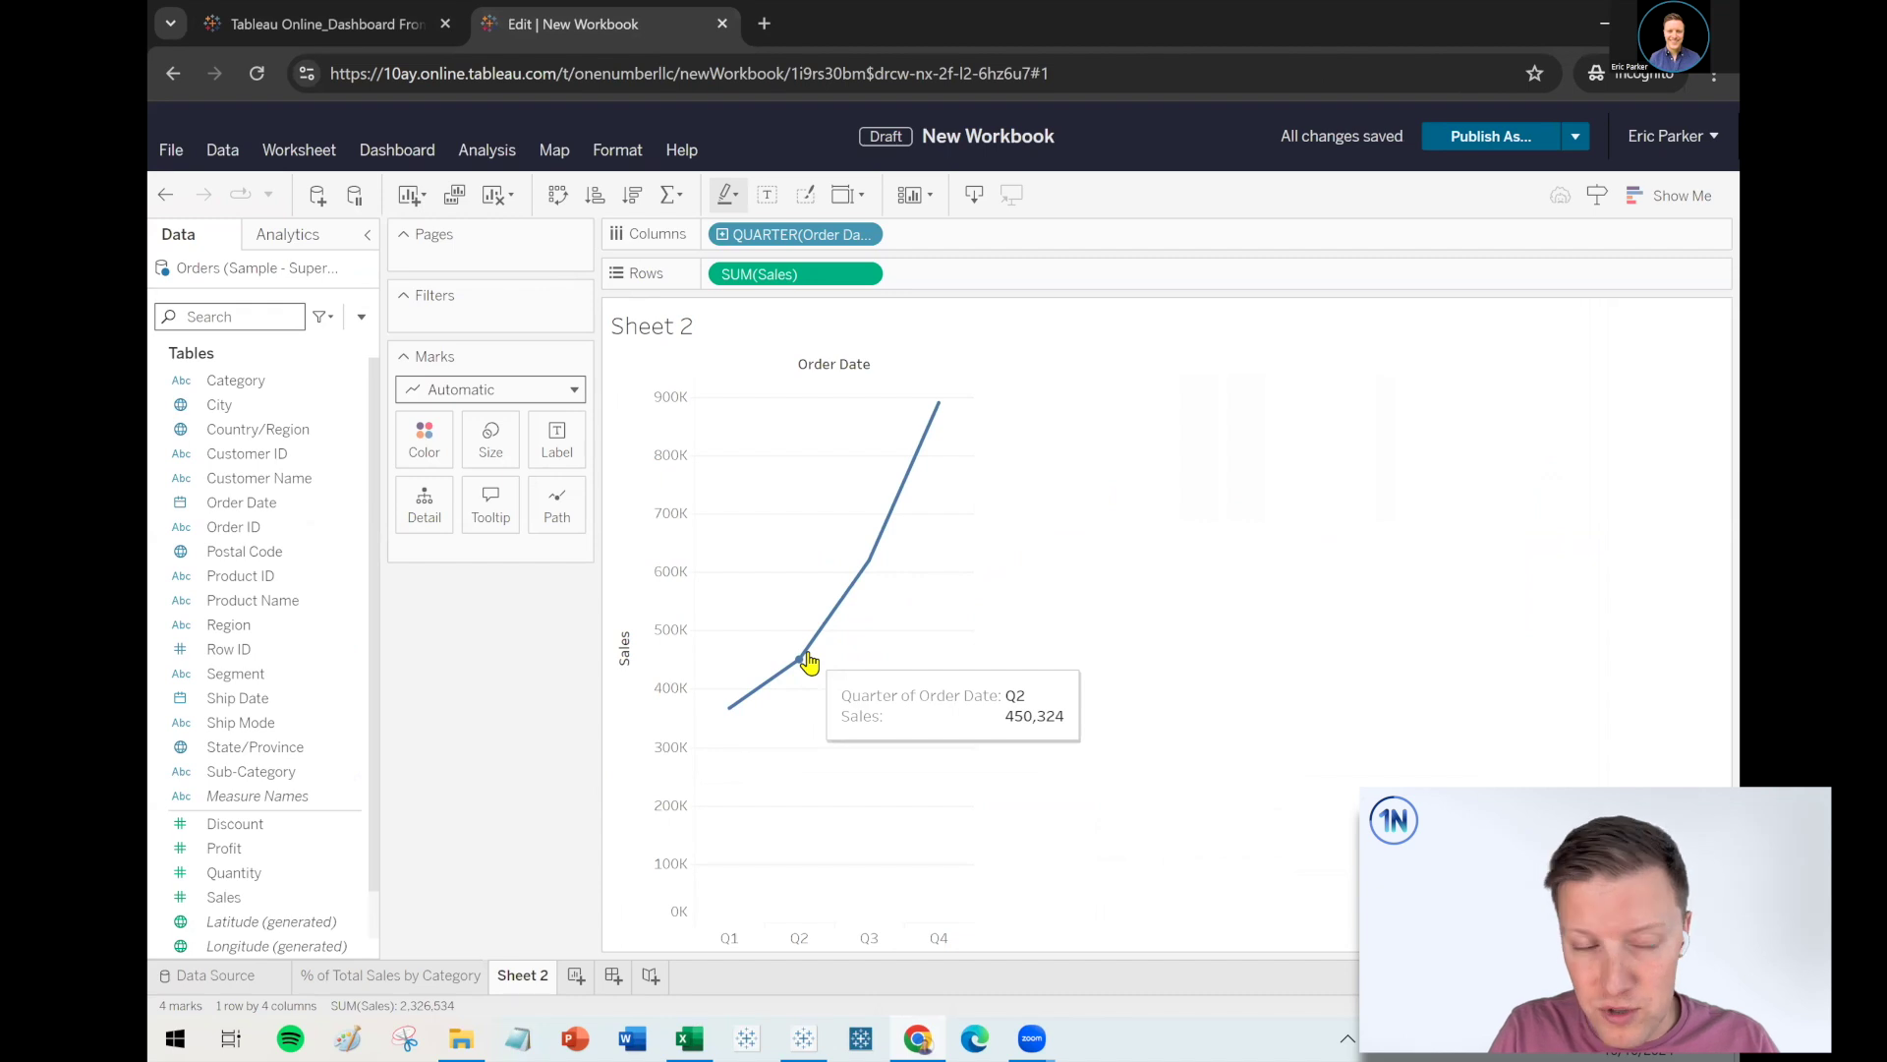
Change Order Date on Columns to the continuous Quarter option (Q2 2015 format)
{"action": "left_click", "coordinate": [873, 236]}
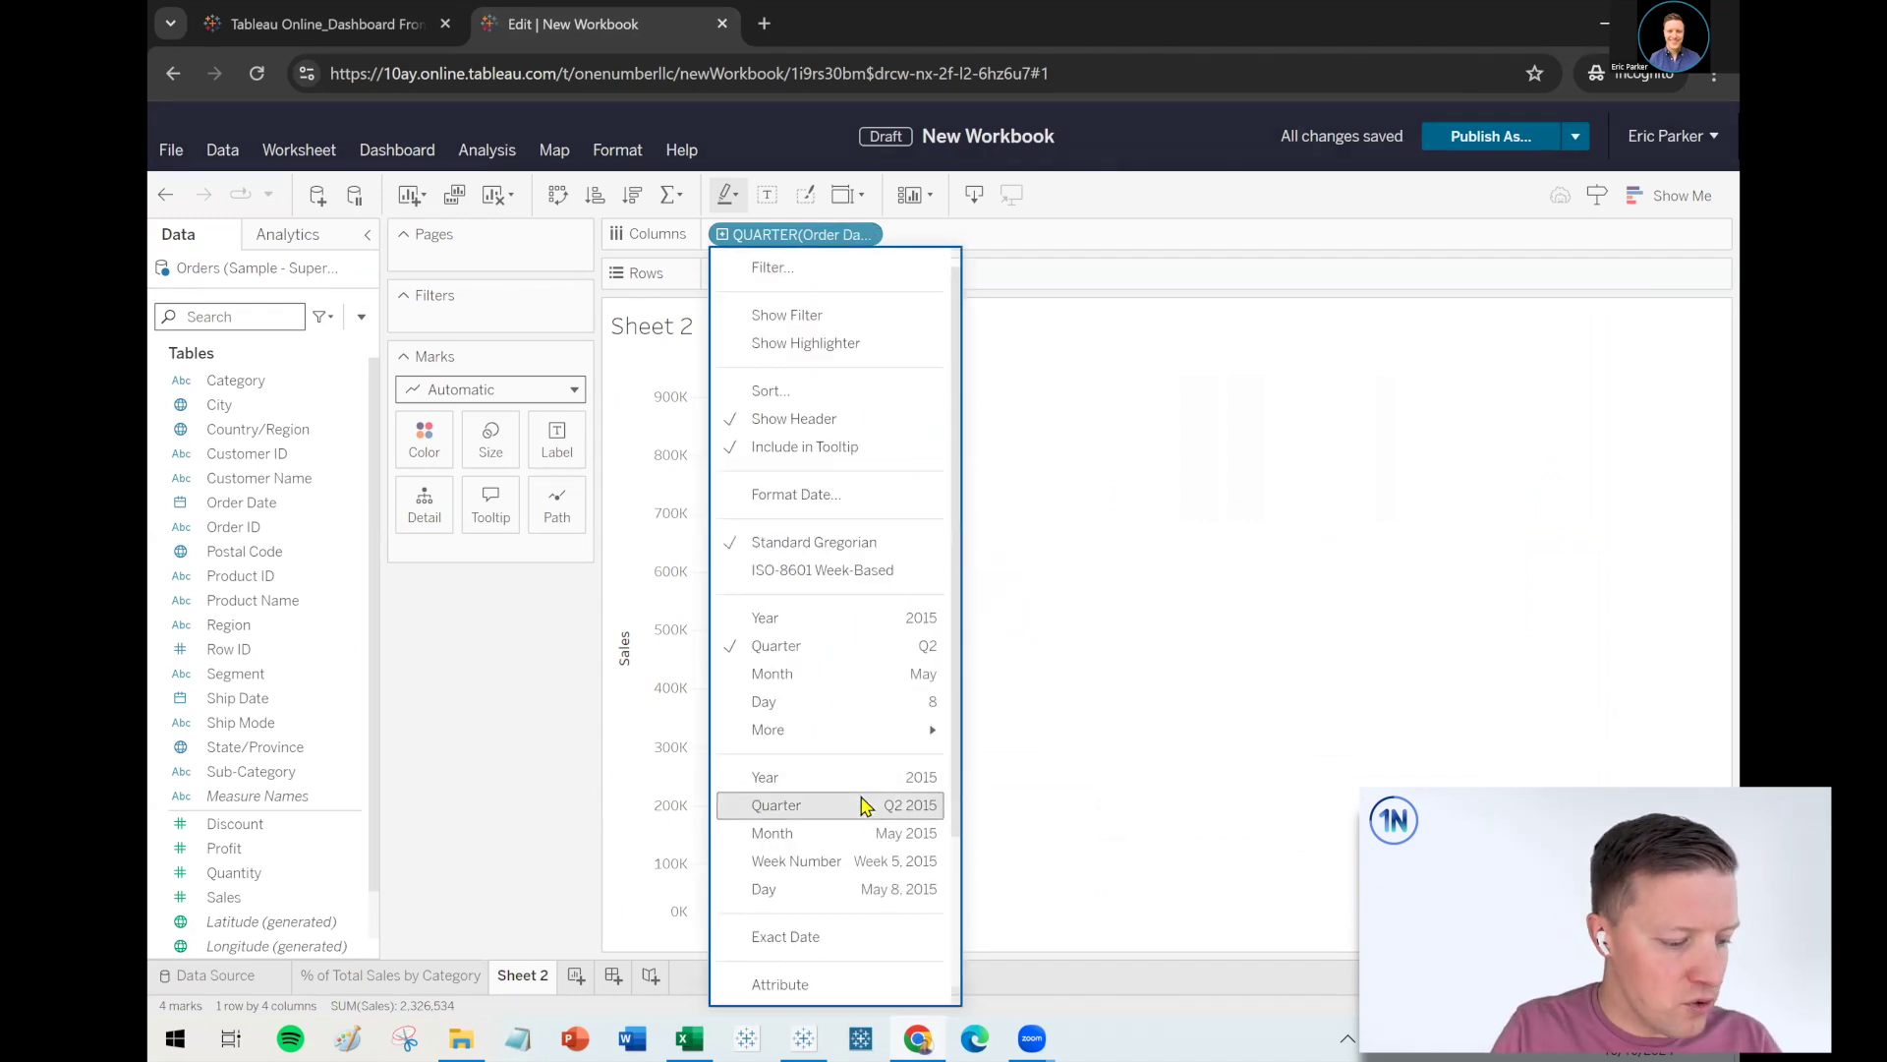
{"action": "left_click_drag", "start_coordinate": [875, 758], "coordinate": [973, 893]}
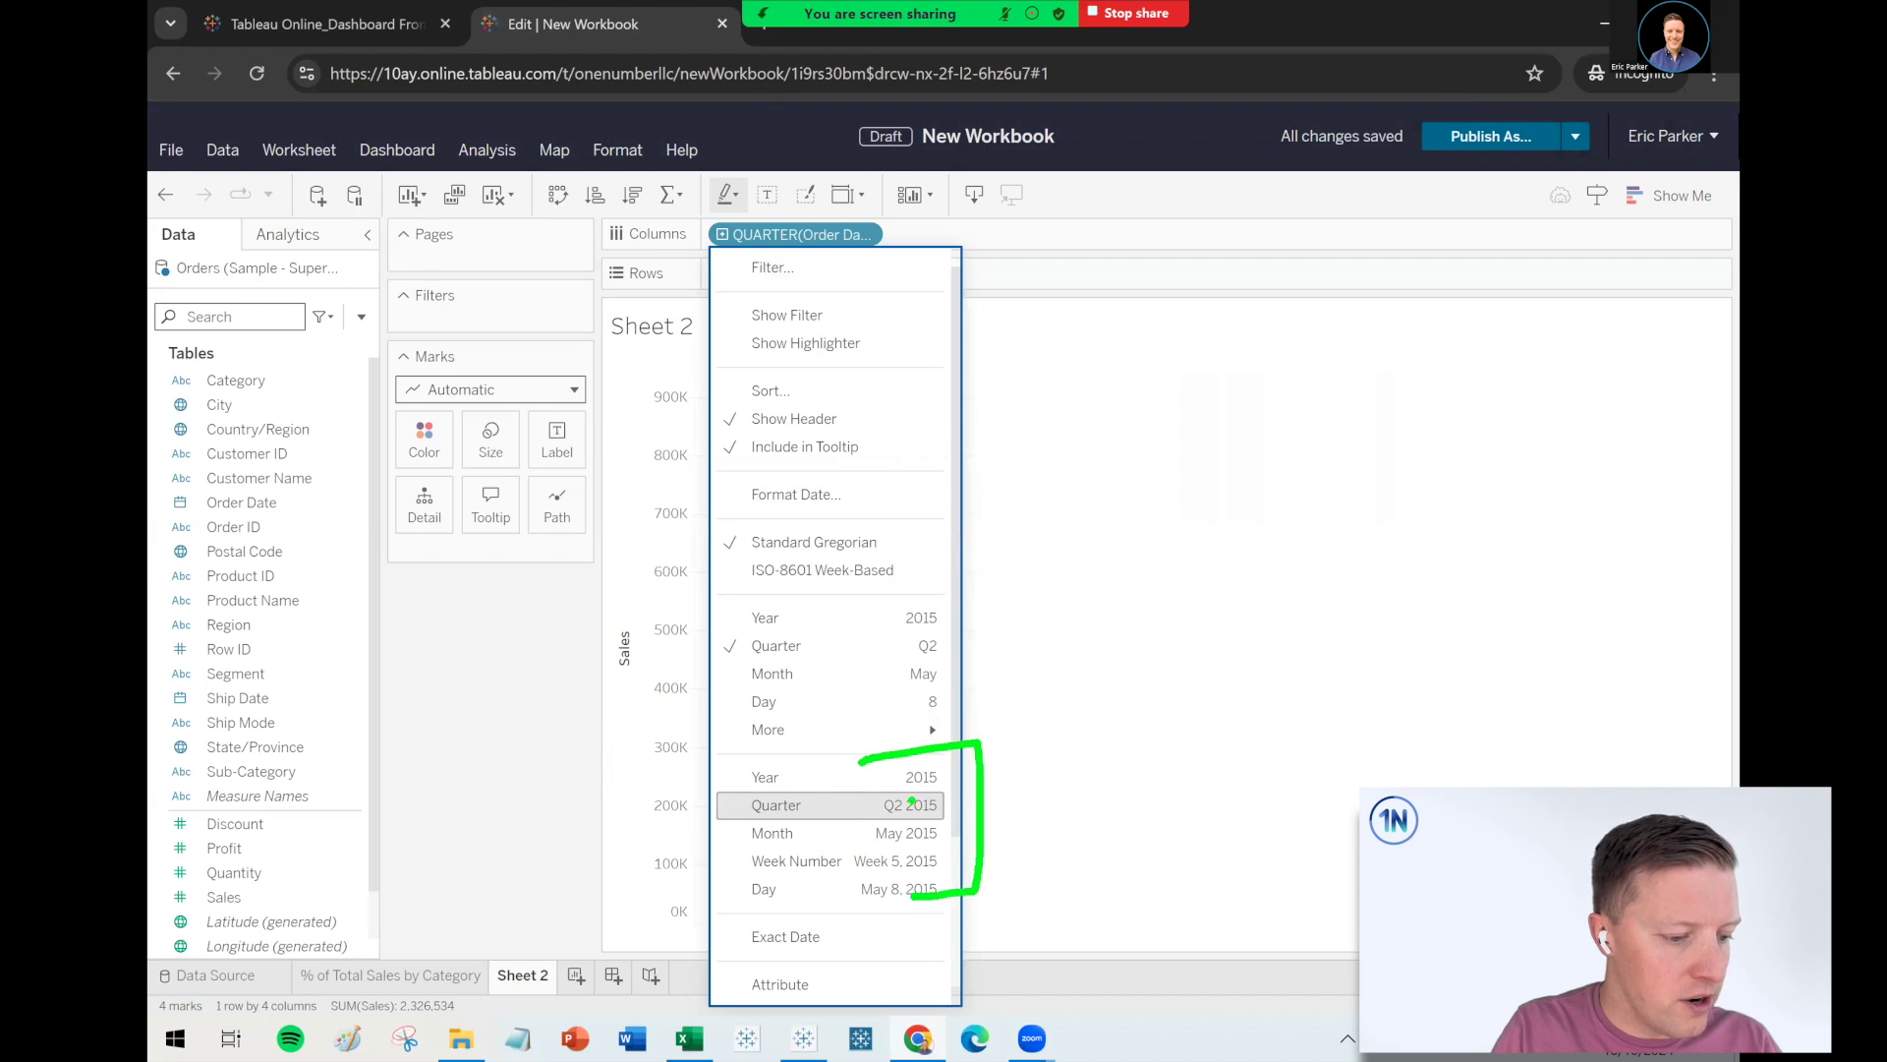
{"action": "left_click", "coordinate": [877, 815]}
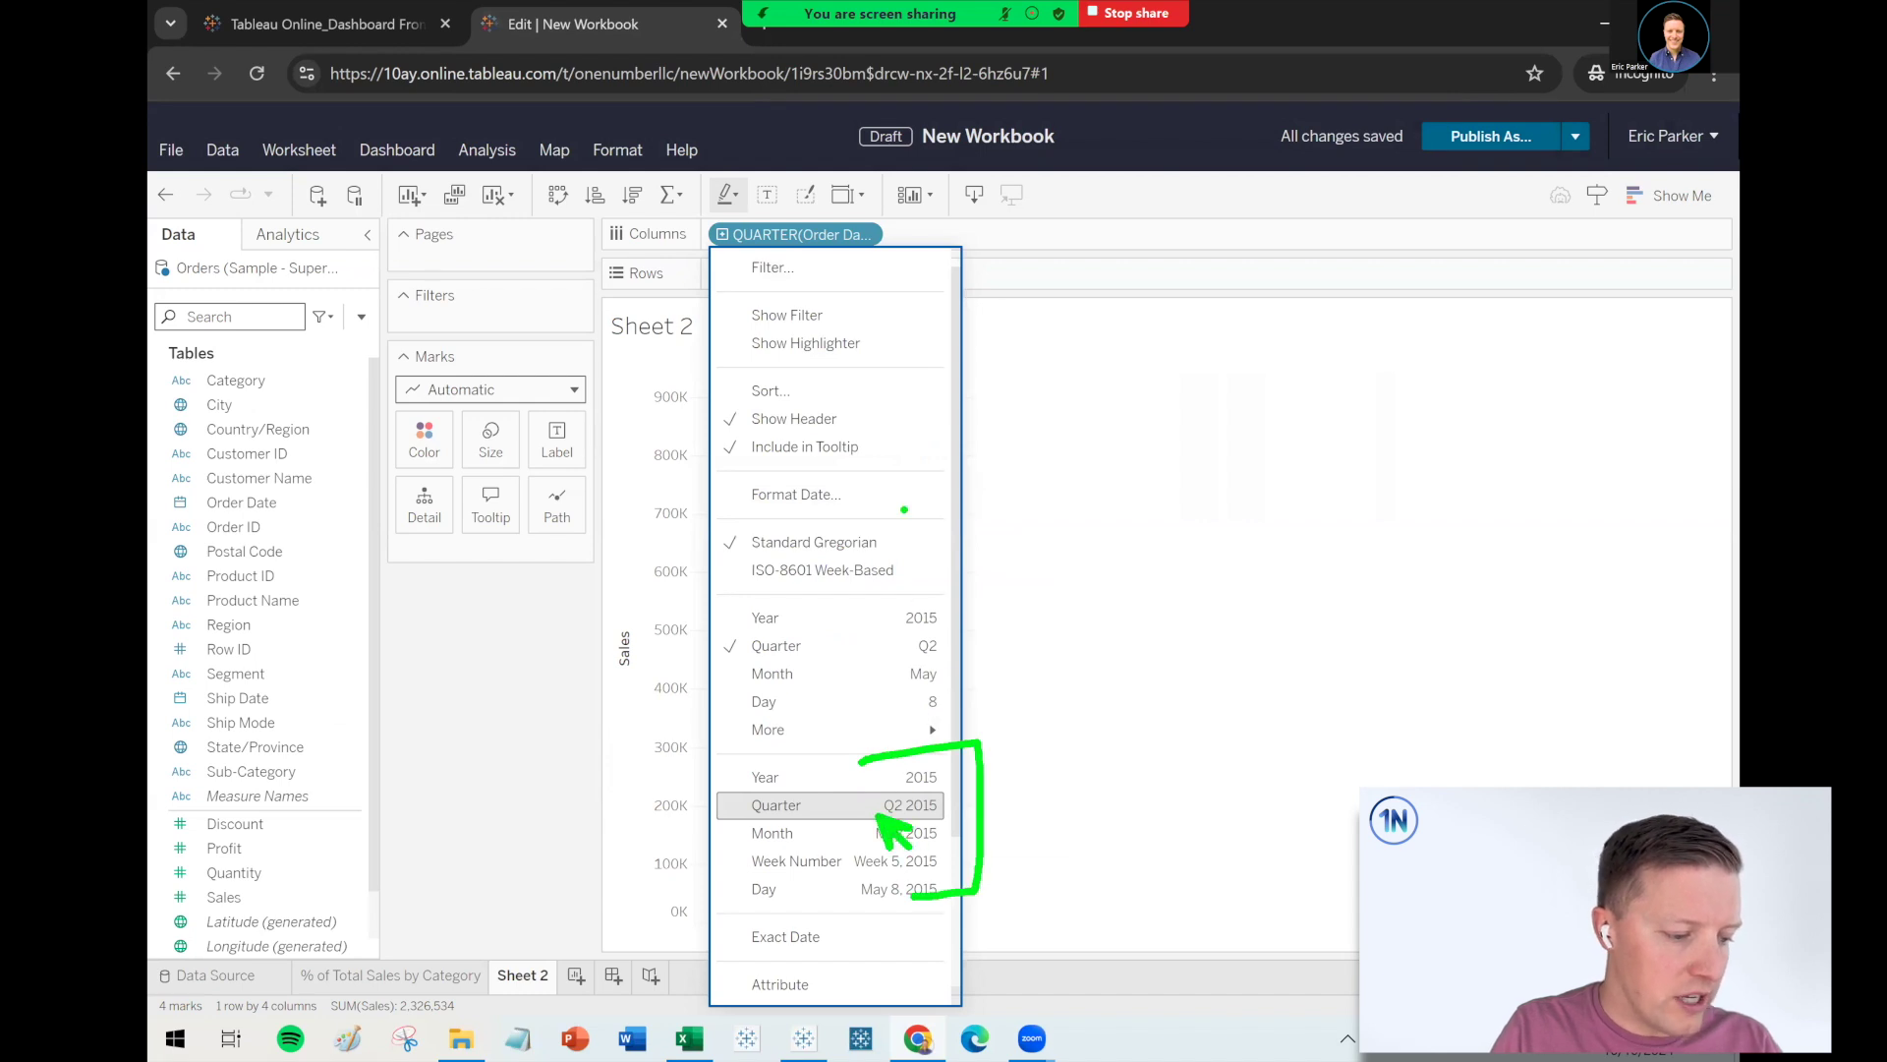
{"action": "left_click", "coordinate": [823, 807]}
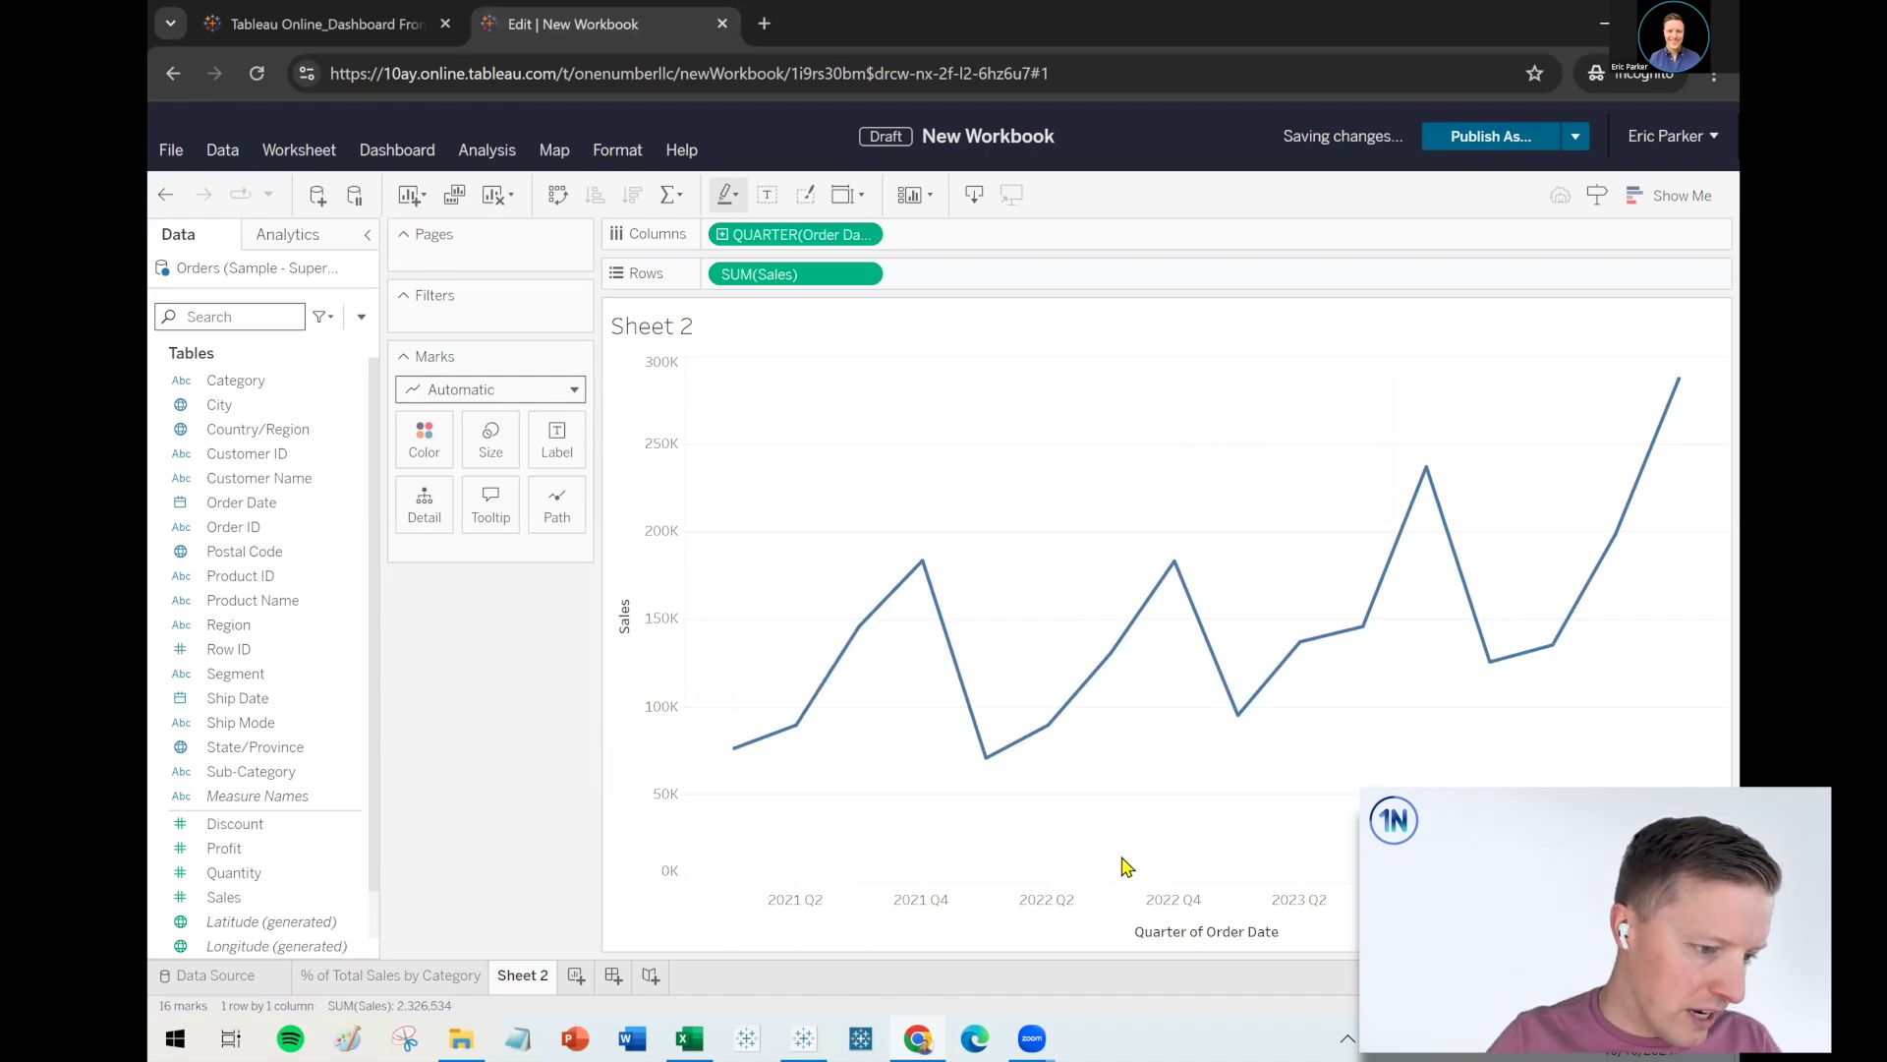
{"action": "left_click", "coordinate": [874, 236]}
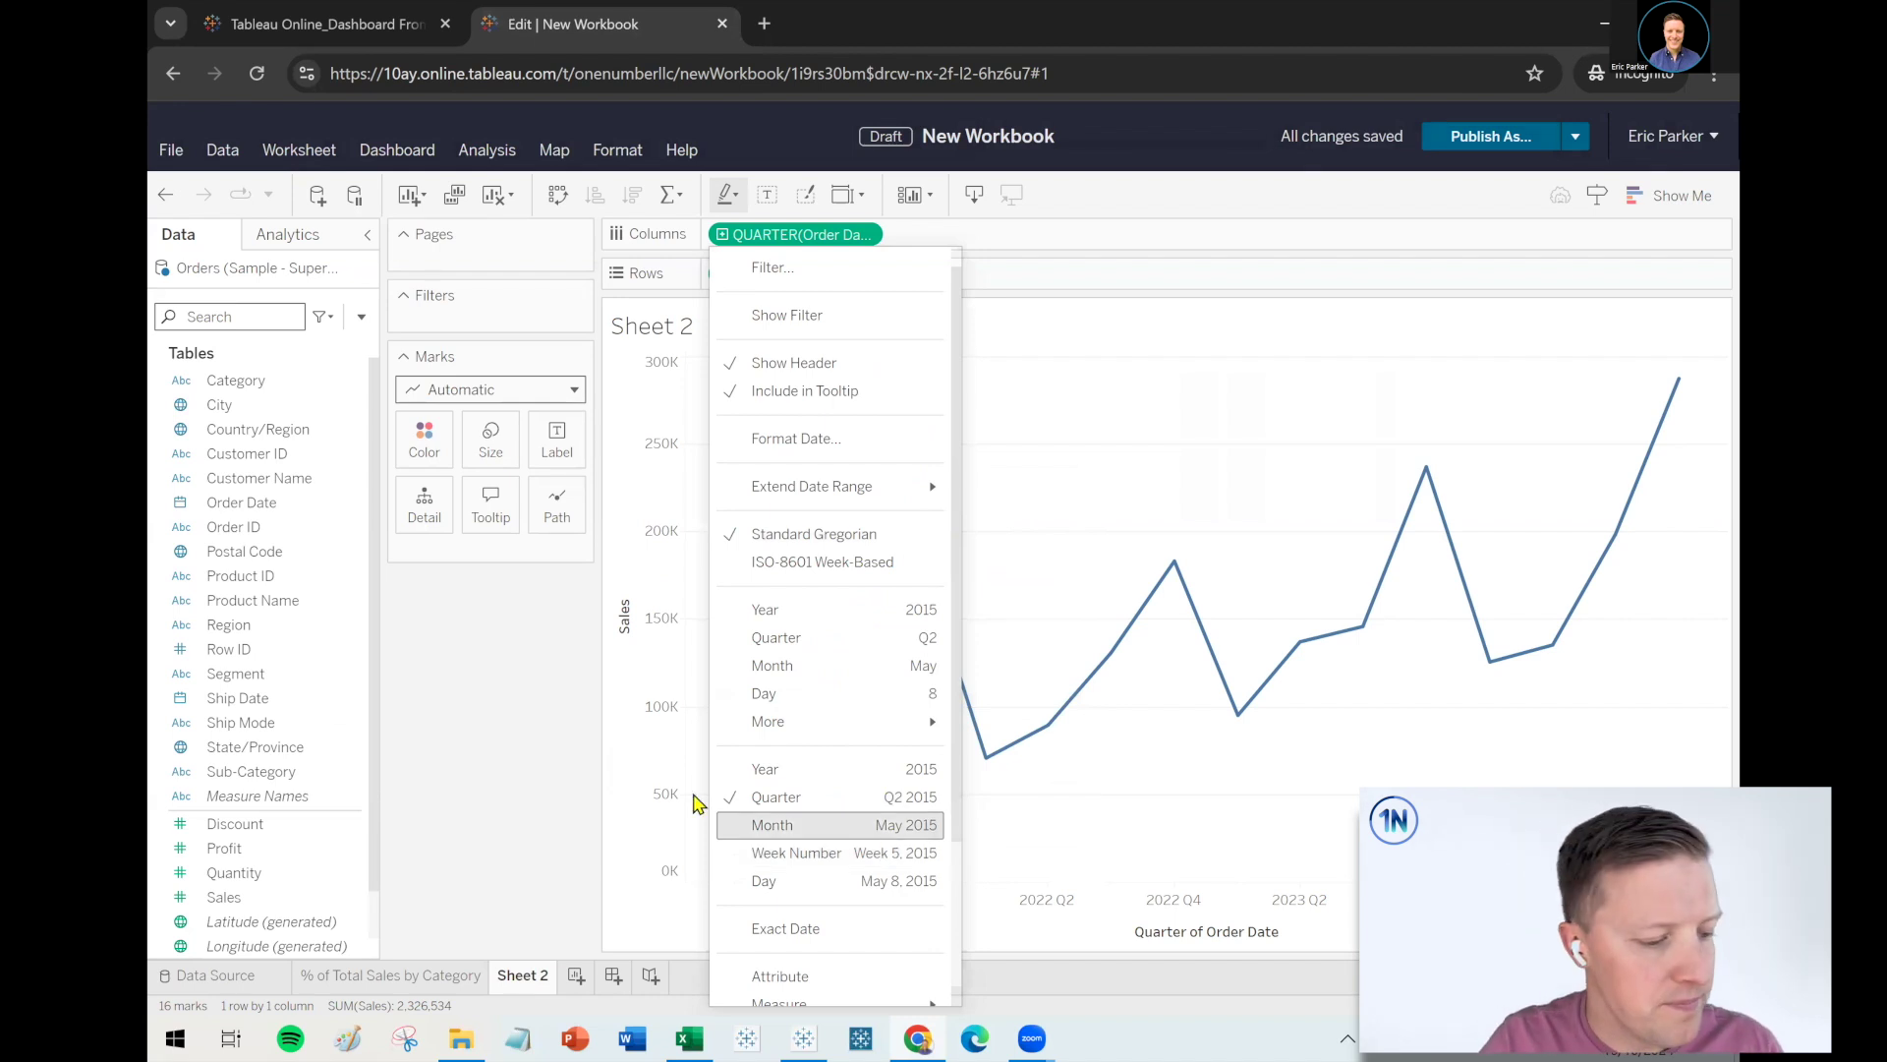
{"action": "left_click", "coordinate": [526, 761]}
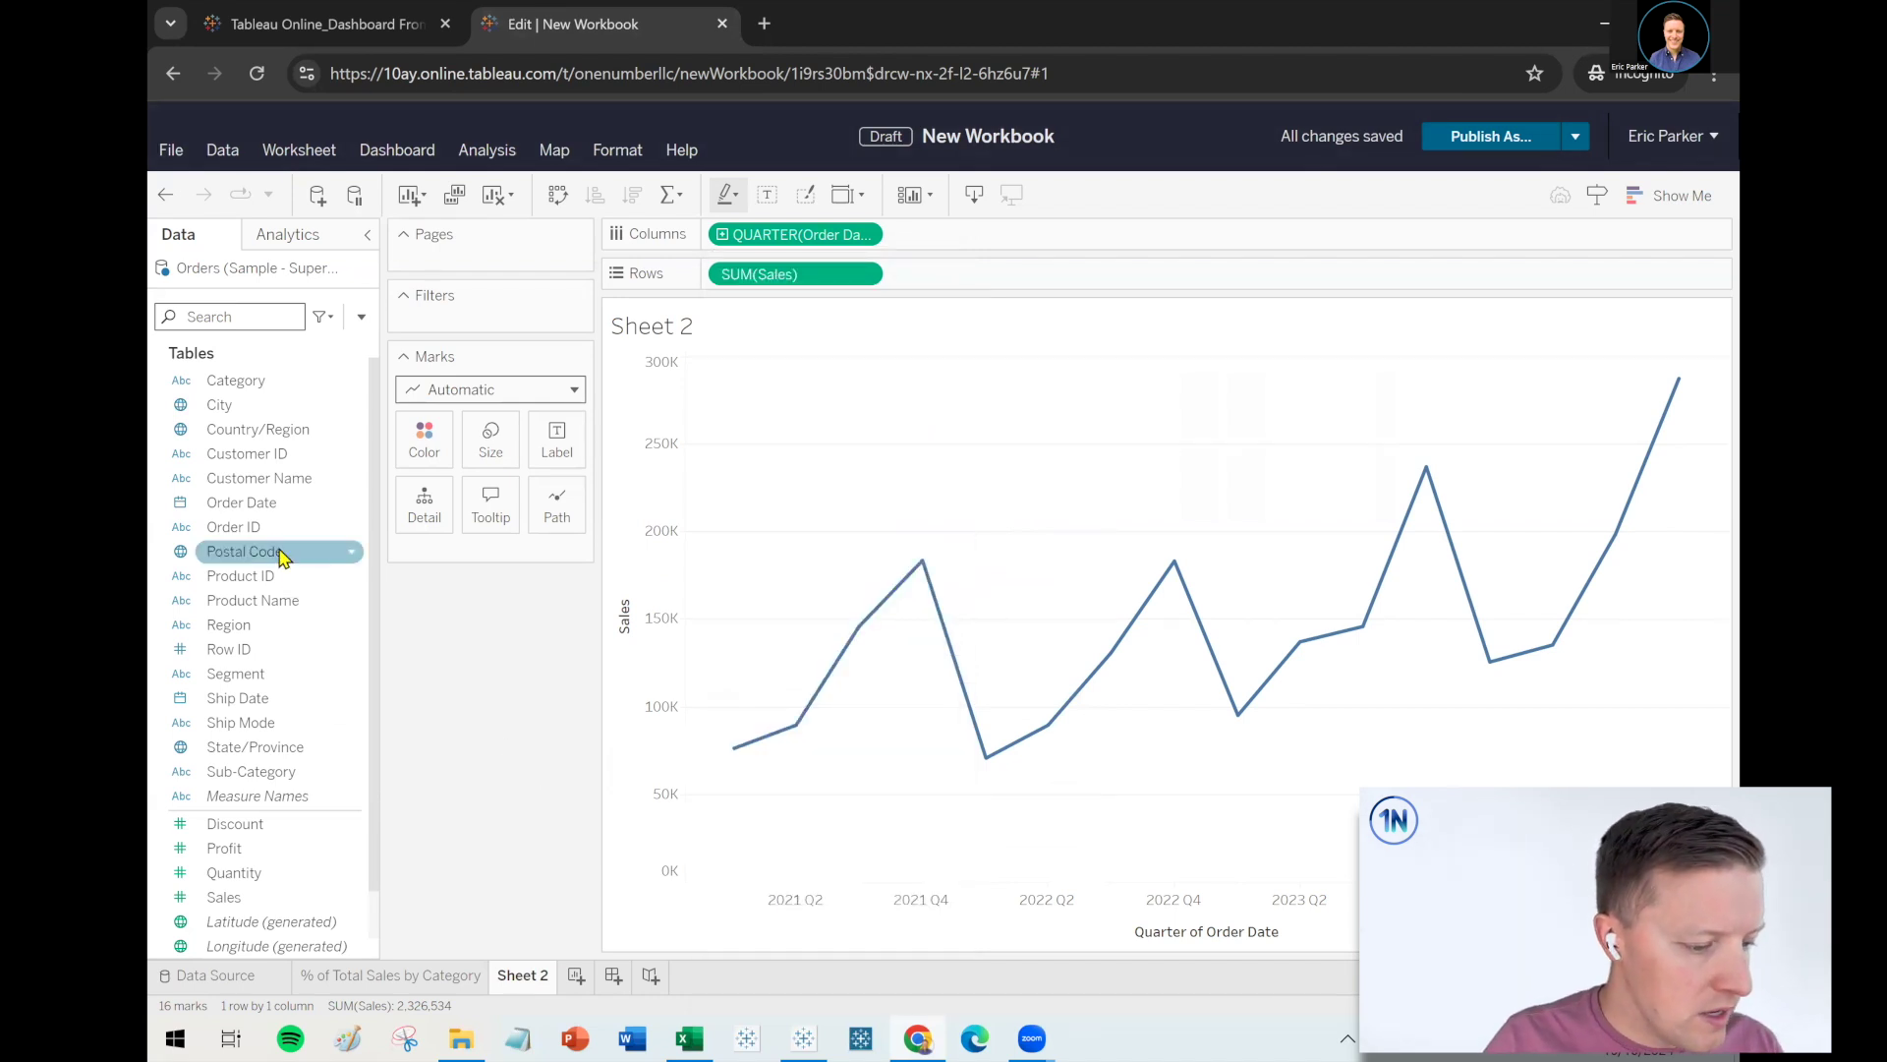
Split the line chart into one pane per Category on Columns and color the lines by Category
{"action": "left_click_drag", "start_coordinate": [258, 388], "coordinate": [727, 242]}
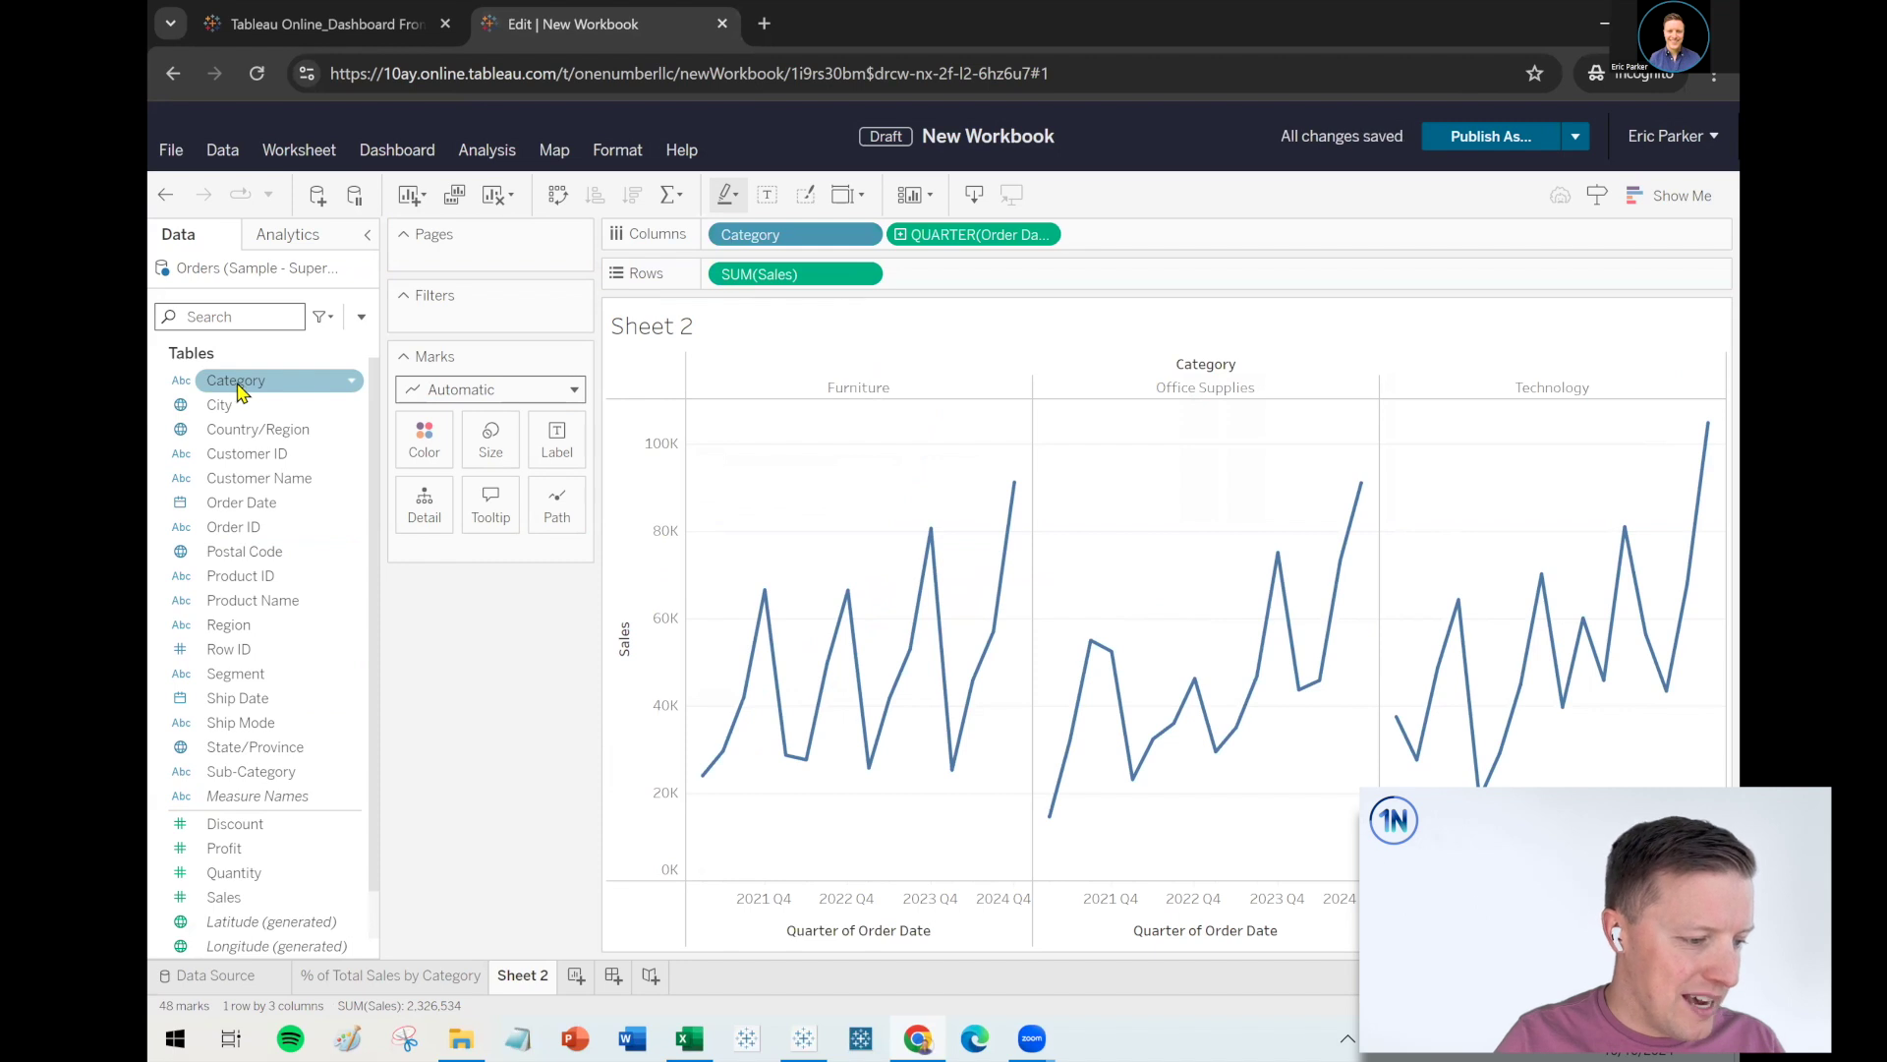
{"action": "left_click_drag", "start_coordinate": [241, 387], "coordinate": [423, 429]}
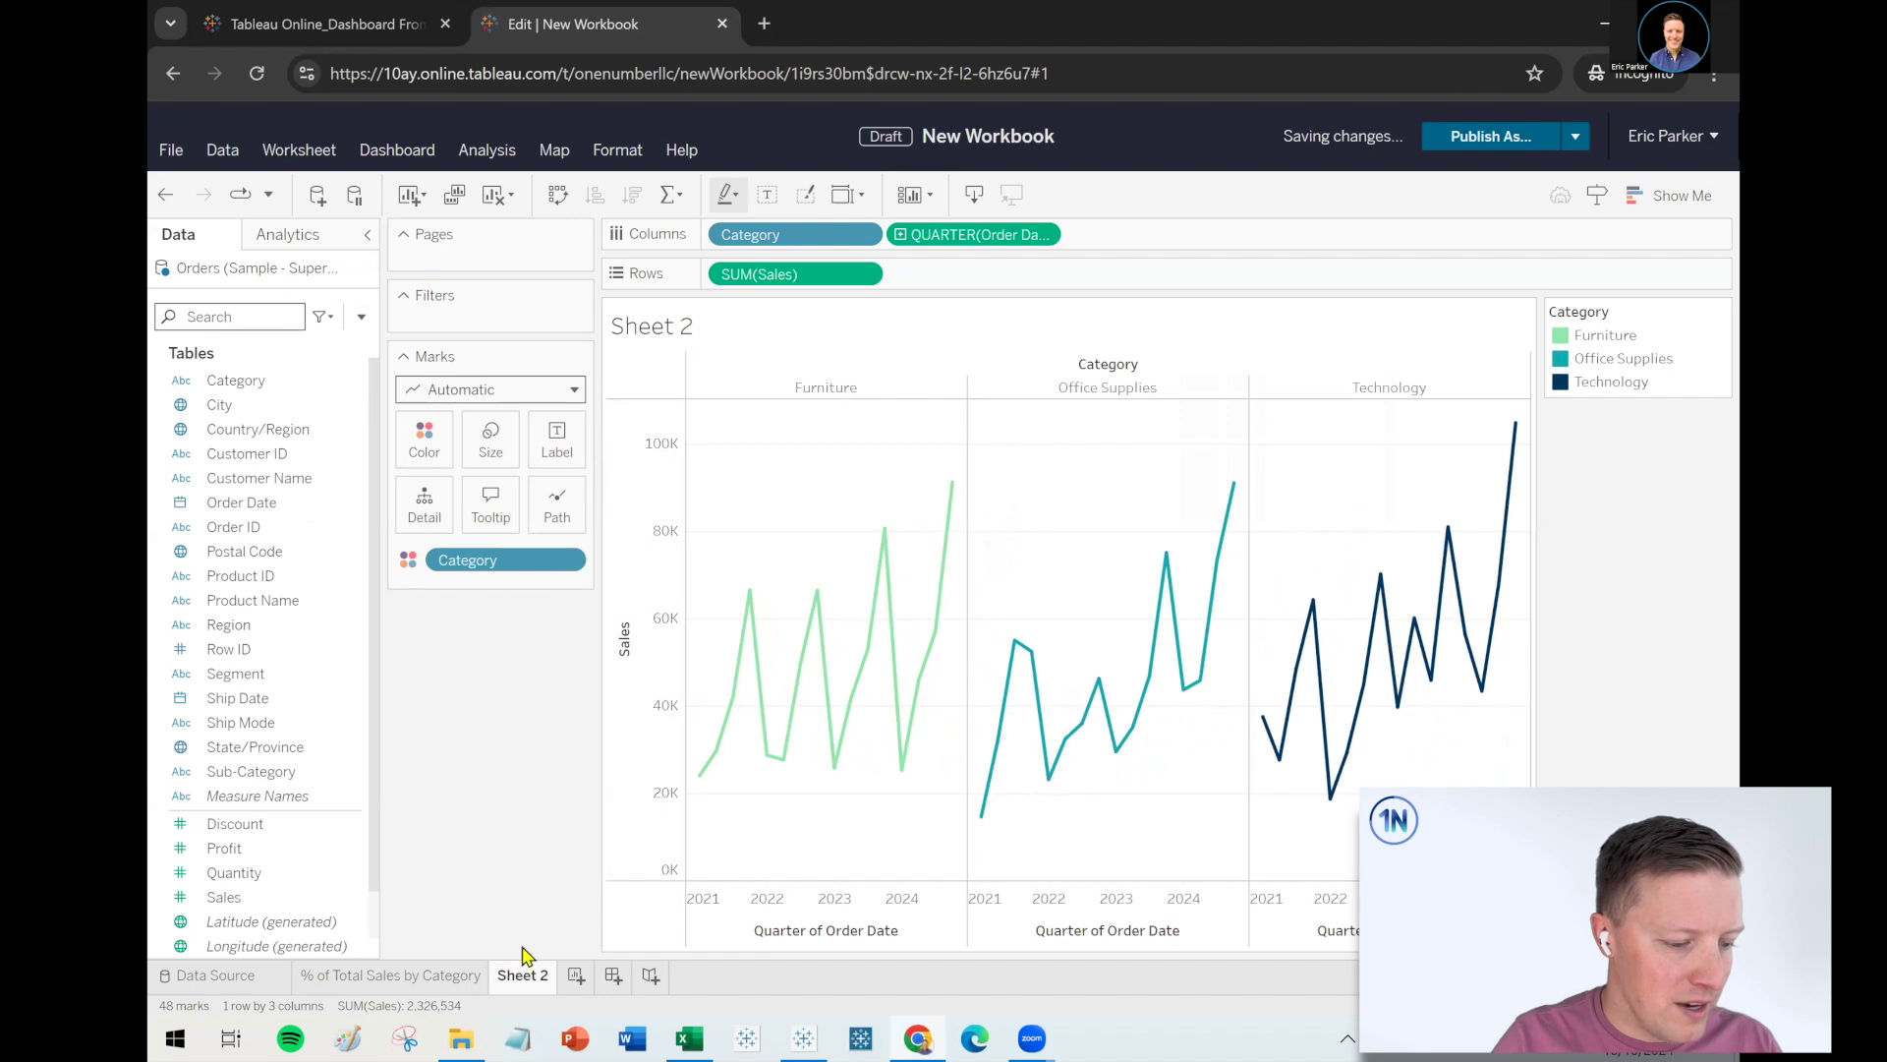
Reorder the Category legend to Technology, Office Supplies, Furniture, matching the % of Total Sales by Category sheet
{"action": "left_click", "coordinate": [448, 976]}
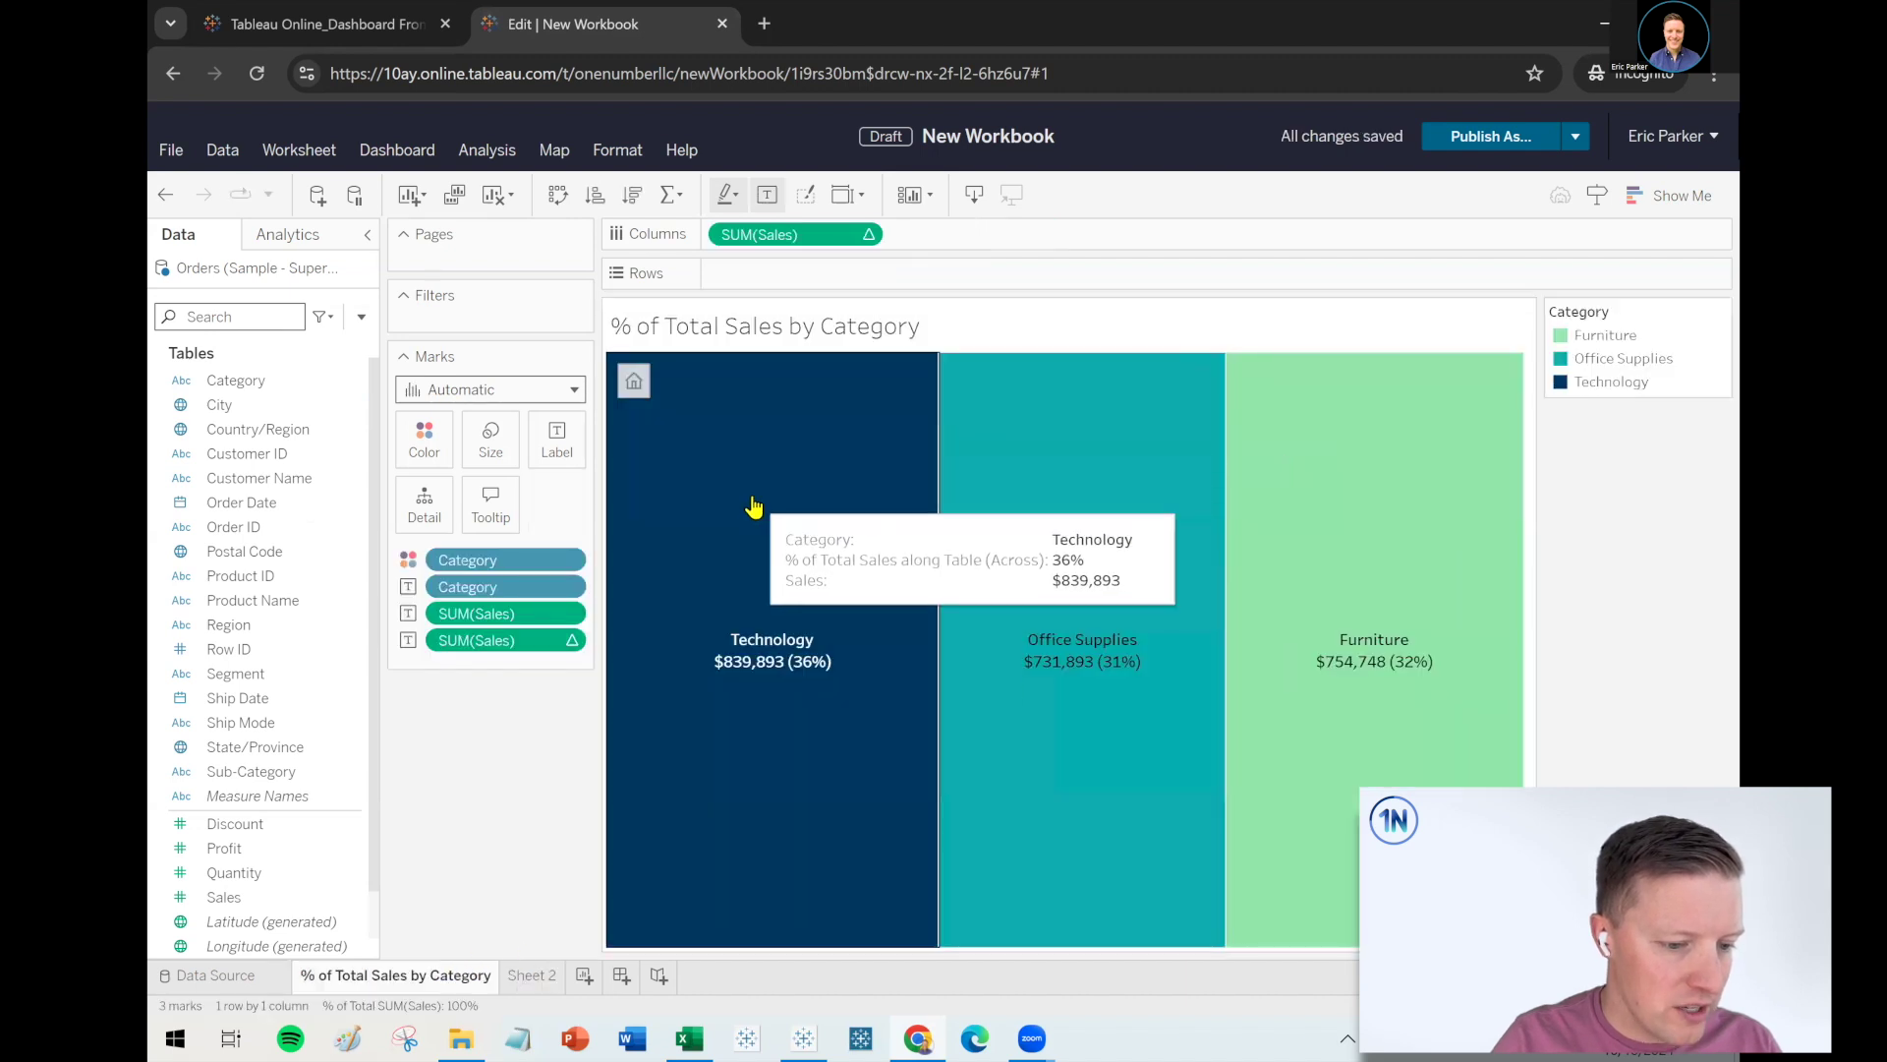
{"action": "left_click", "coordinate": [538, 976]}
{"action": "left_click", "coordinate": [1616, 385]}
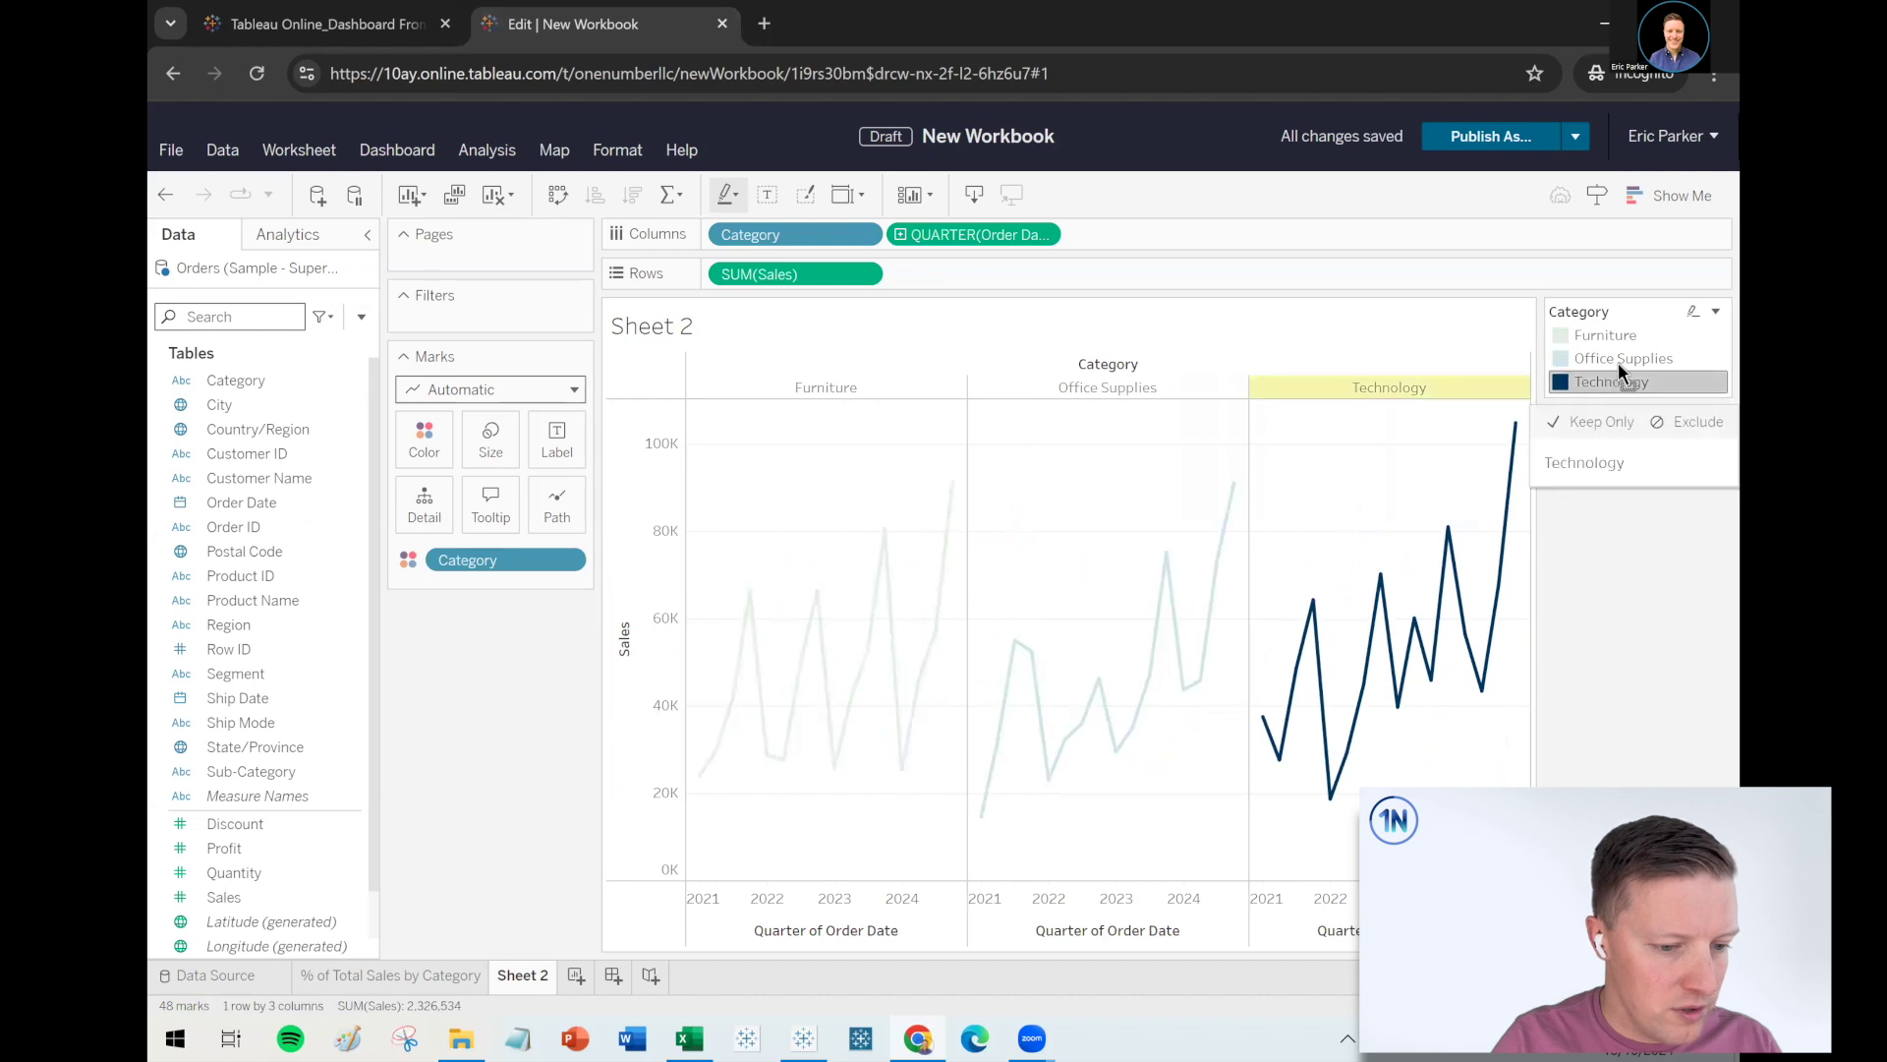
{"action": "left_click_drag", "start_coordinate": [1624, 363], "coordinate": [1625, 354]}
{"action": "left_click", "coordinate": [1617, 337]}
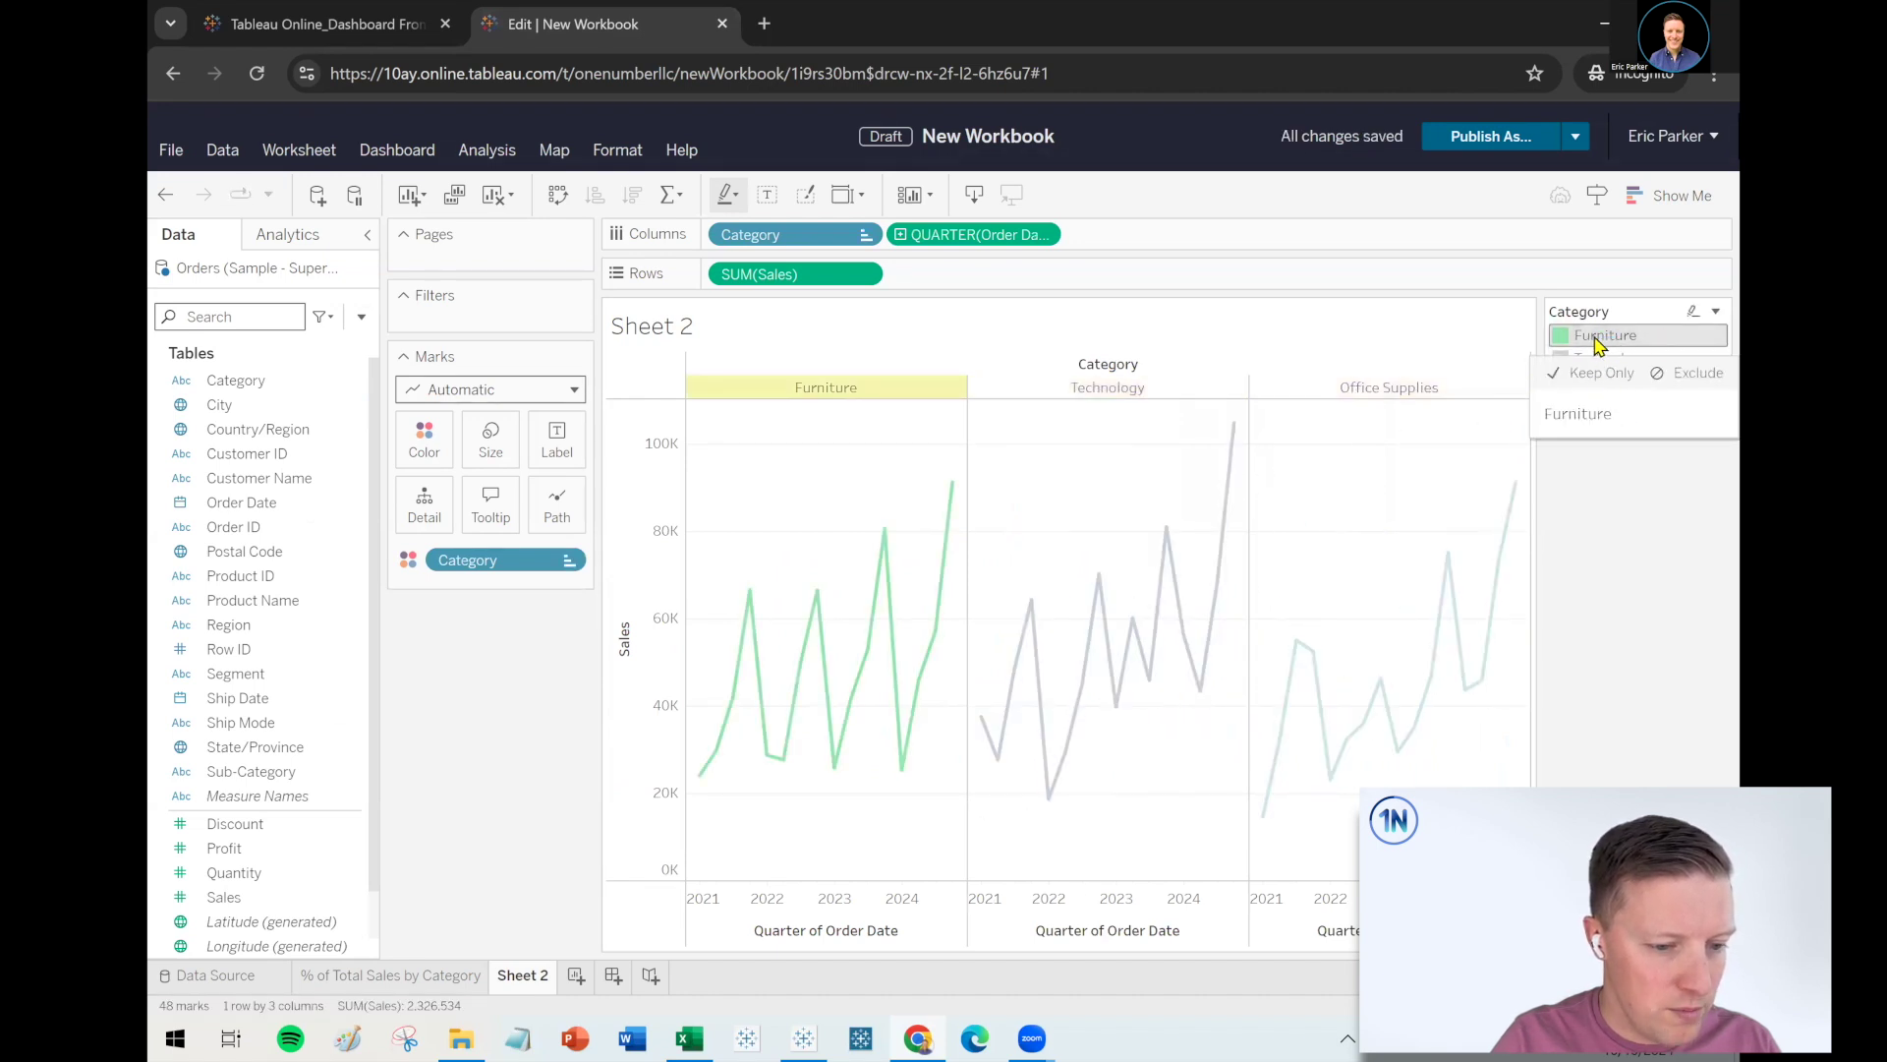
{"action": "left_click", "coordinate": [1597, 340]}
{"action": "left_click", "coordinate": [1597, 346]}
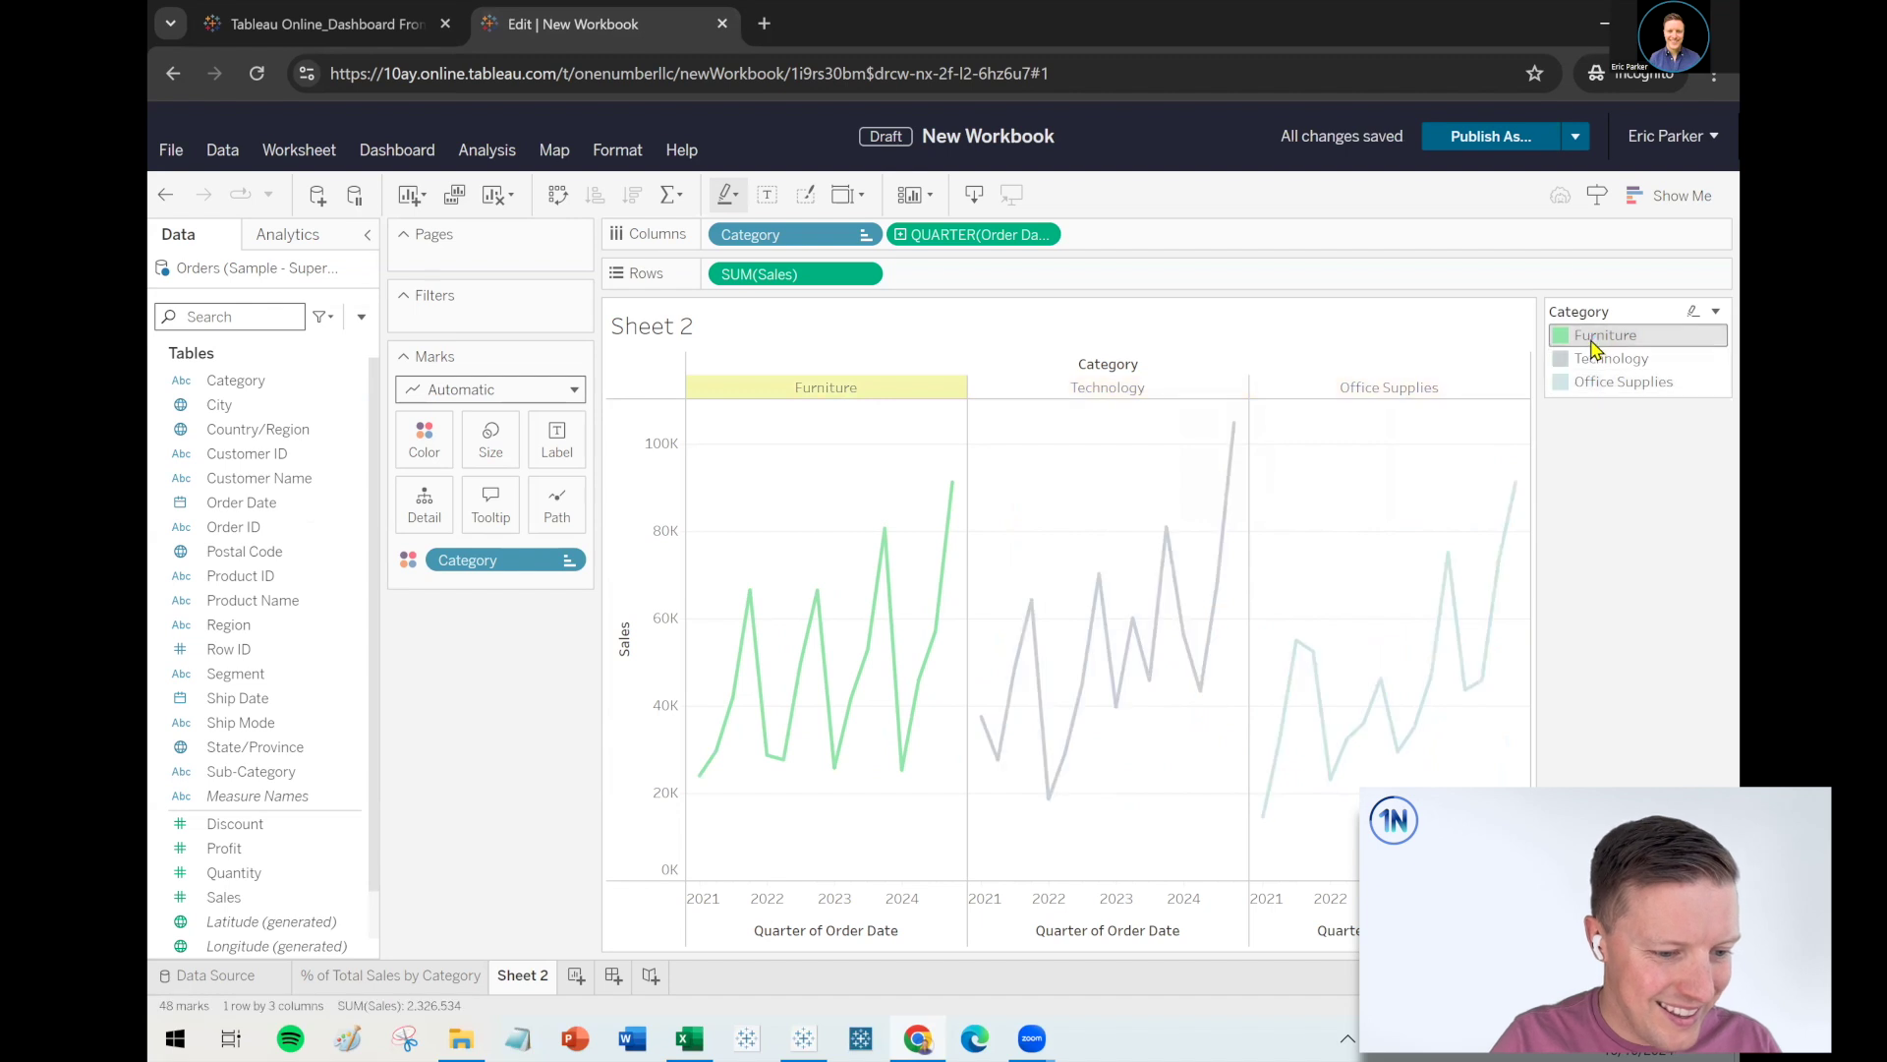
{"action": "left_click_drag", "start_coordinate": [1602, 346], "coordinate": [1603, 392]}
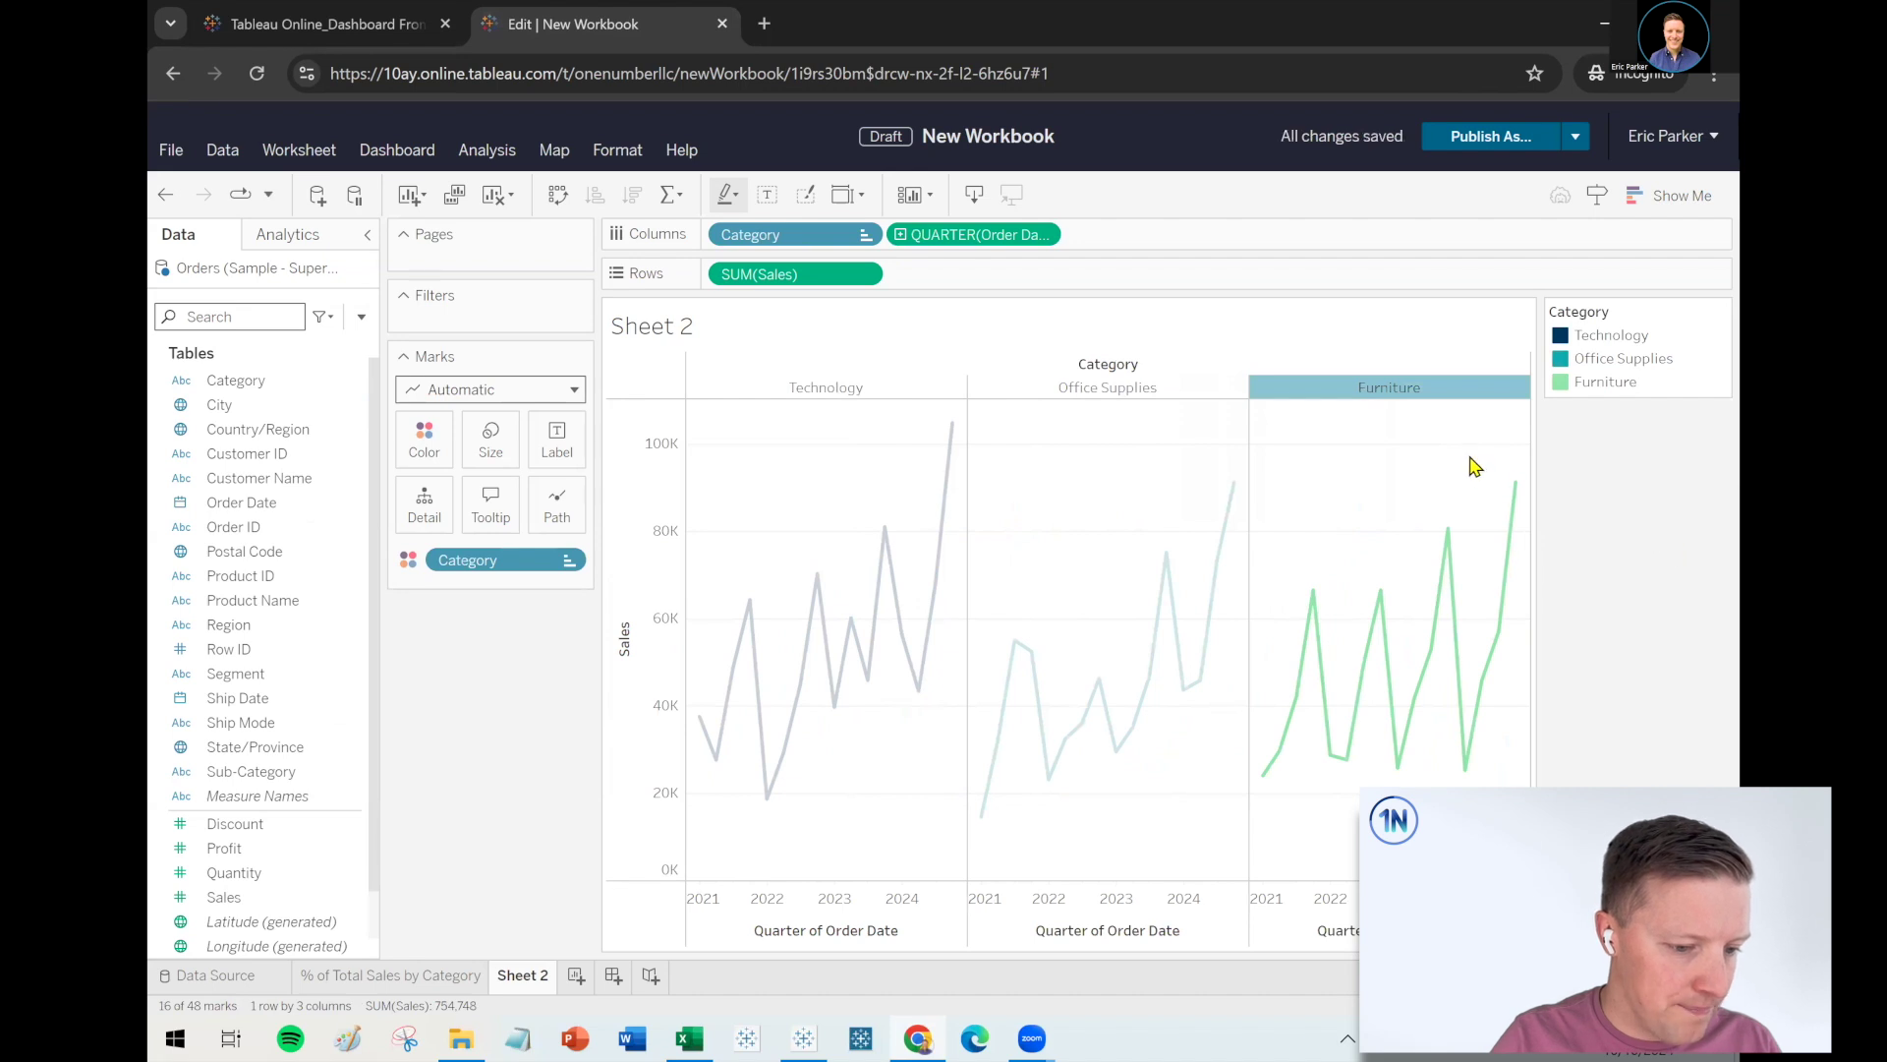
{"action": "left_click", "coordinate": [1462, 458]}
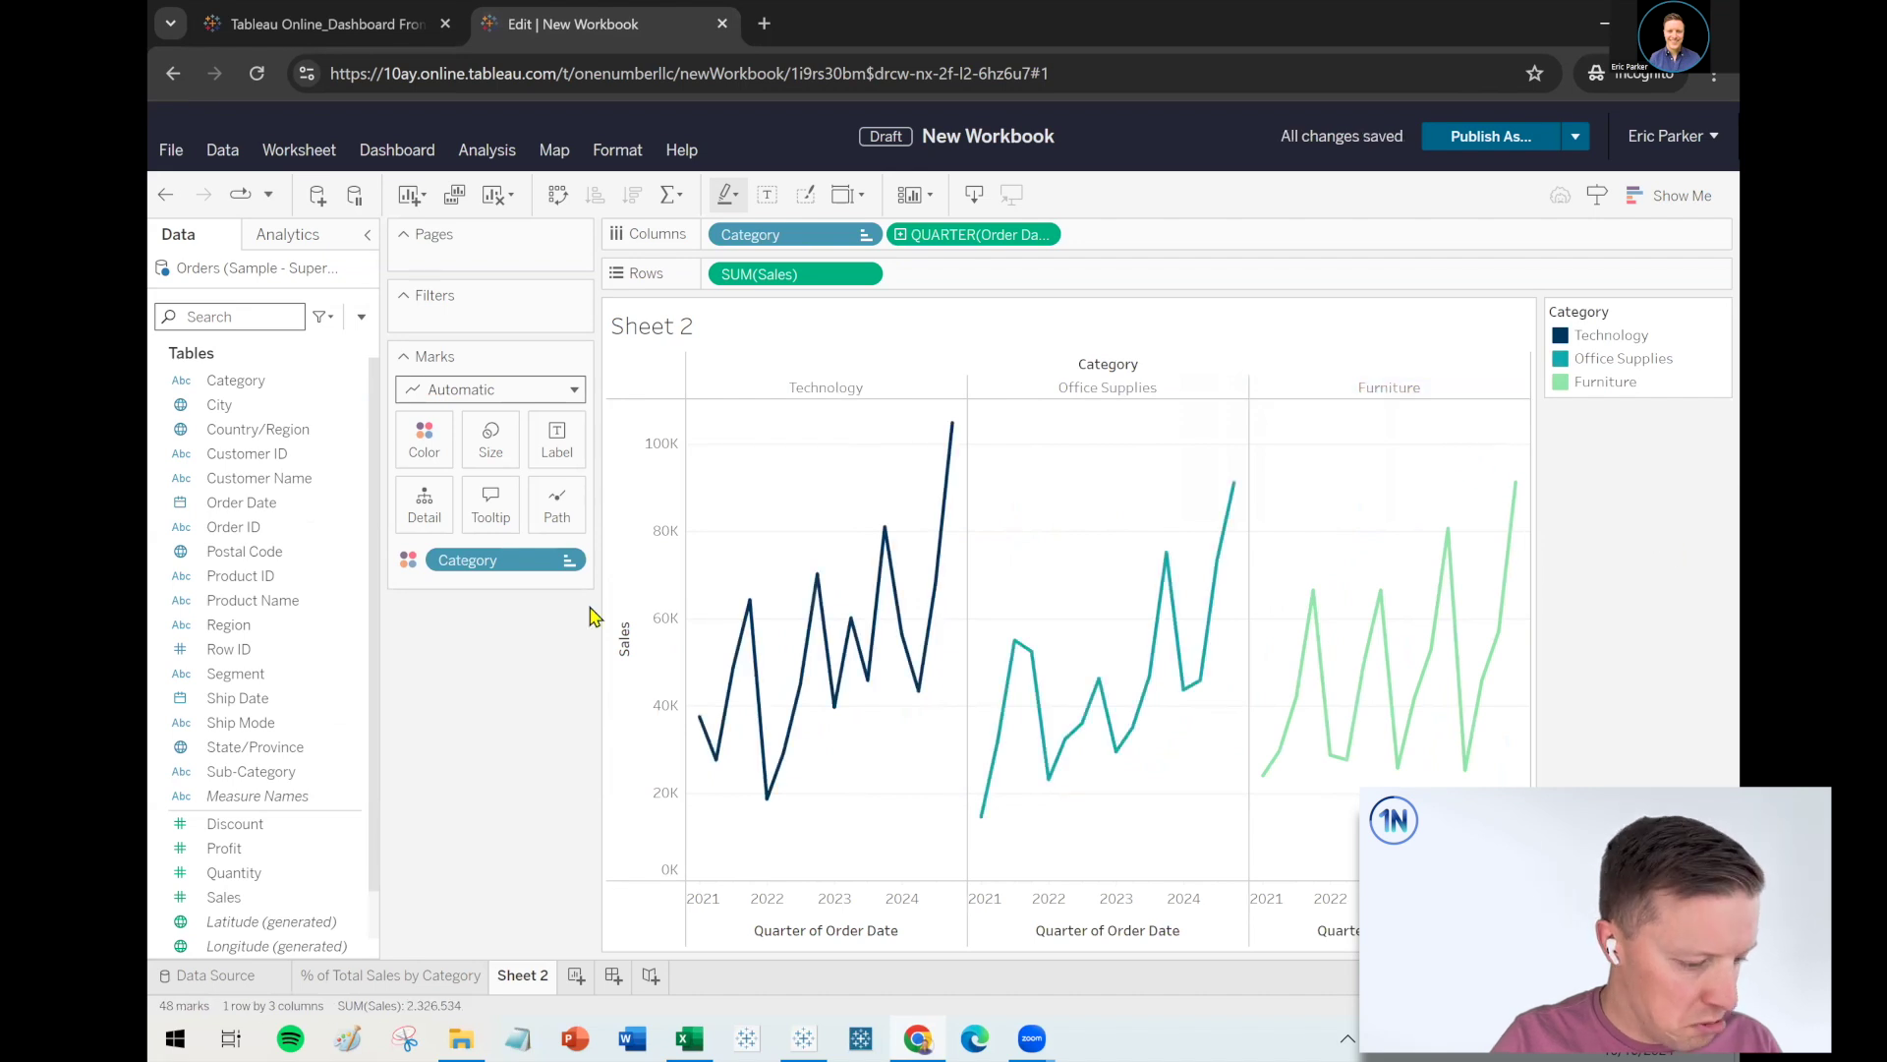
Rename Sheet 2 as "Quarterly Sales by Category"
{"action": "double_click", "coordinate": [510, 976]}
{"action": "type", "text": "Quarterly Sales"}
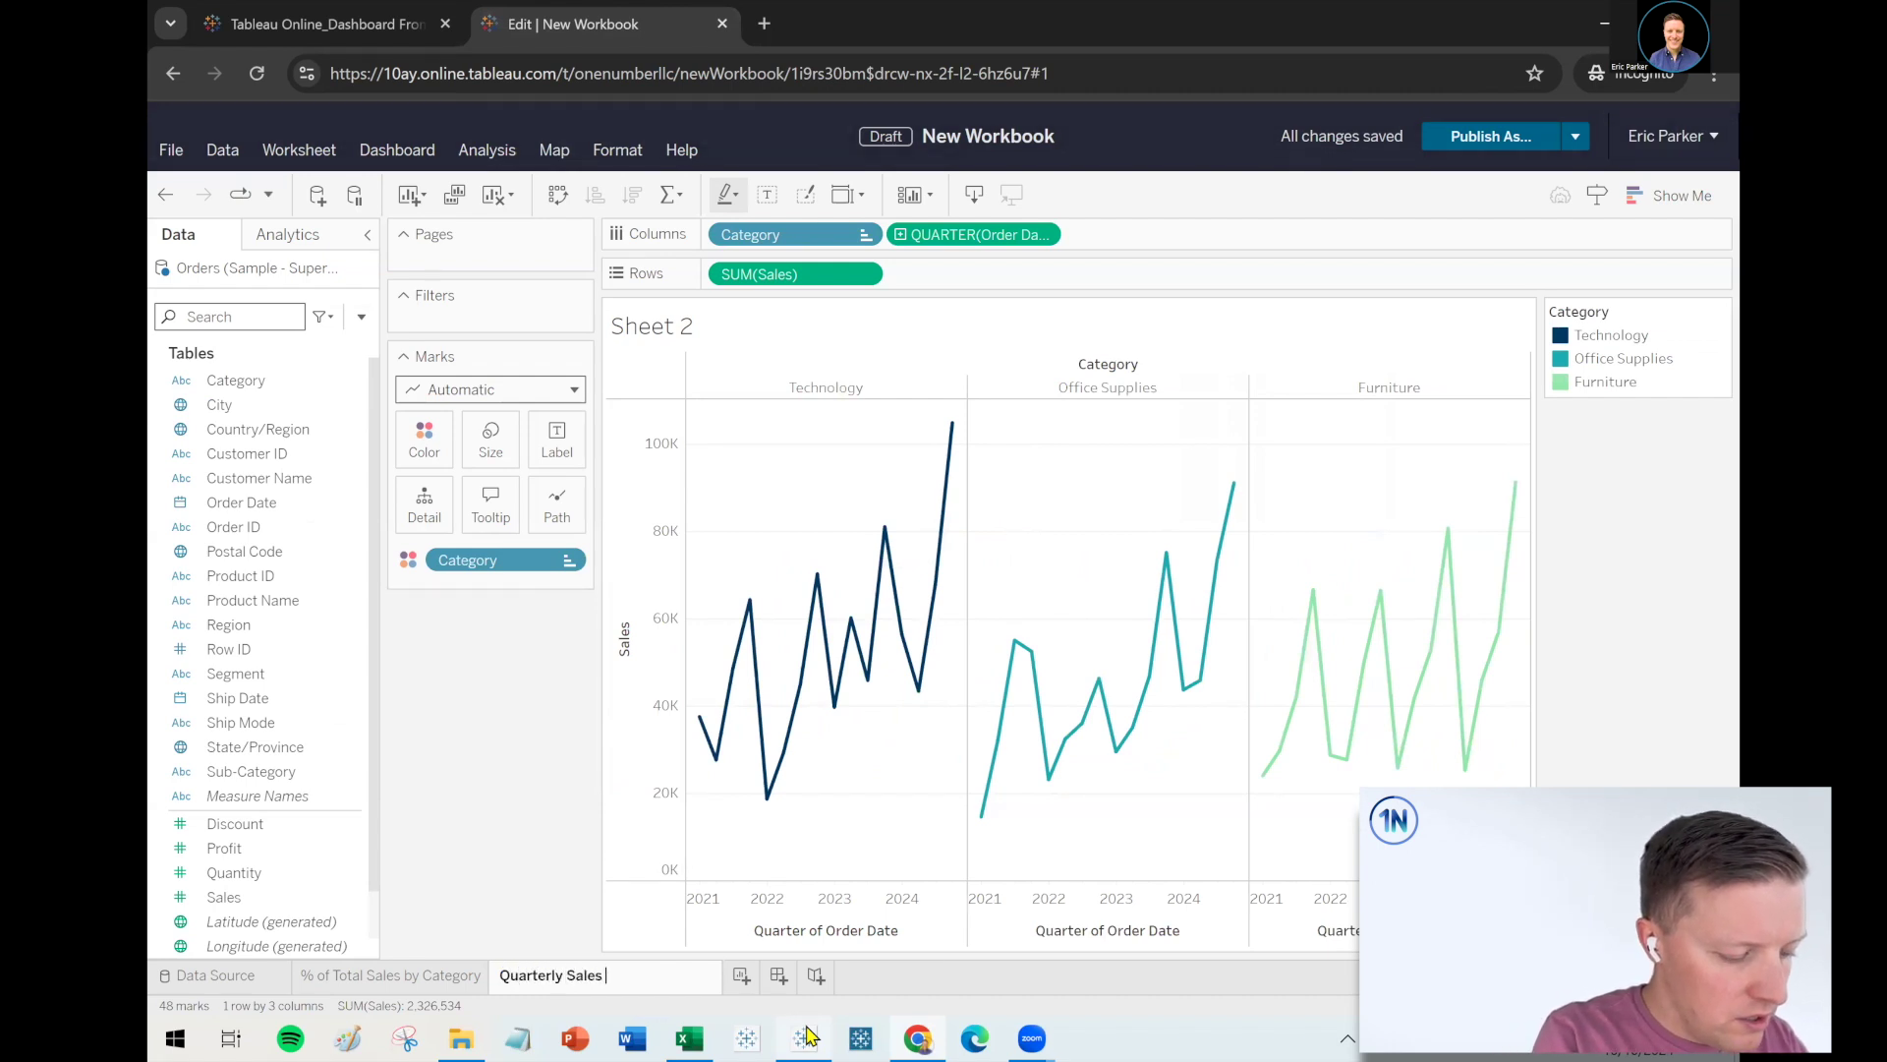
{"action": "type", "text": " by Category"}
{"action": "key", "text": "Return"}
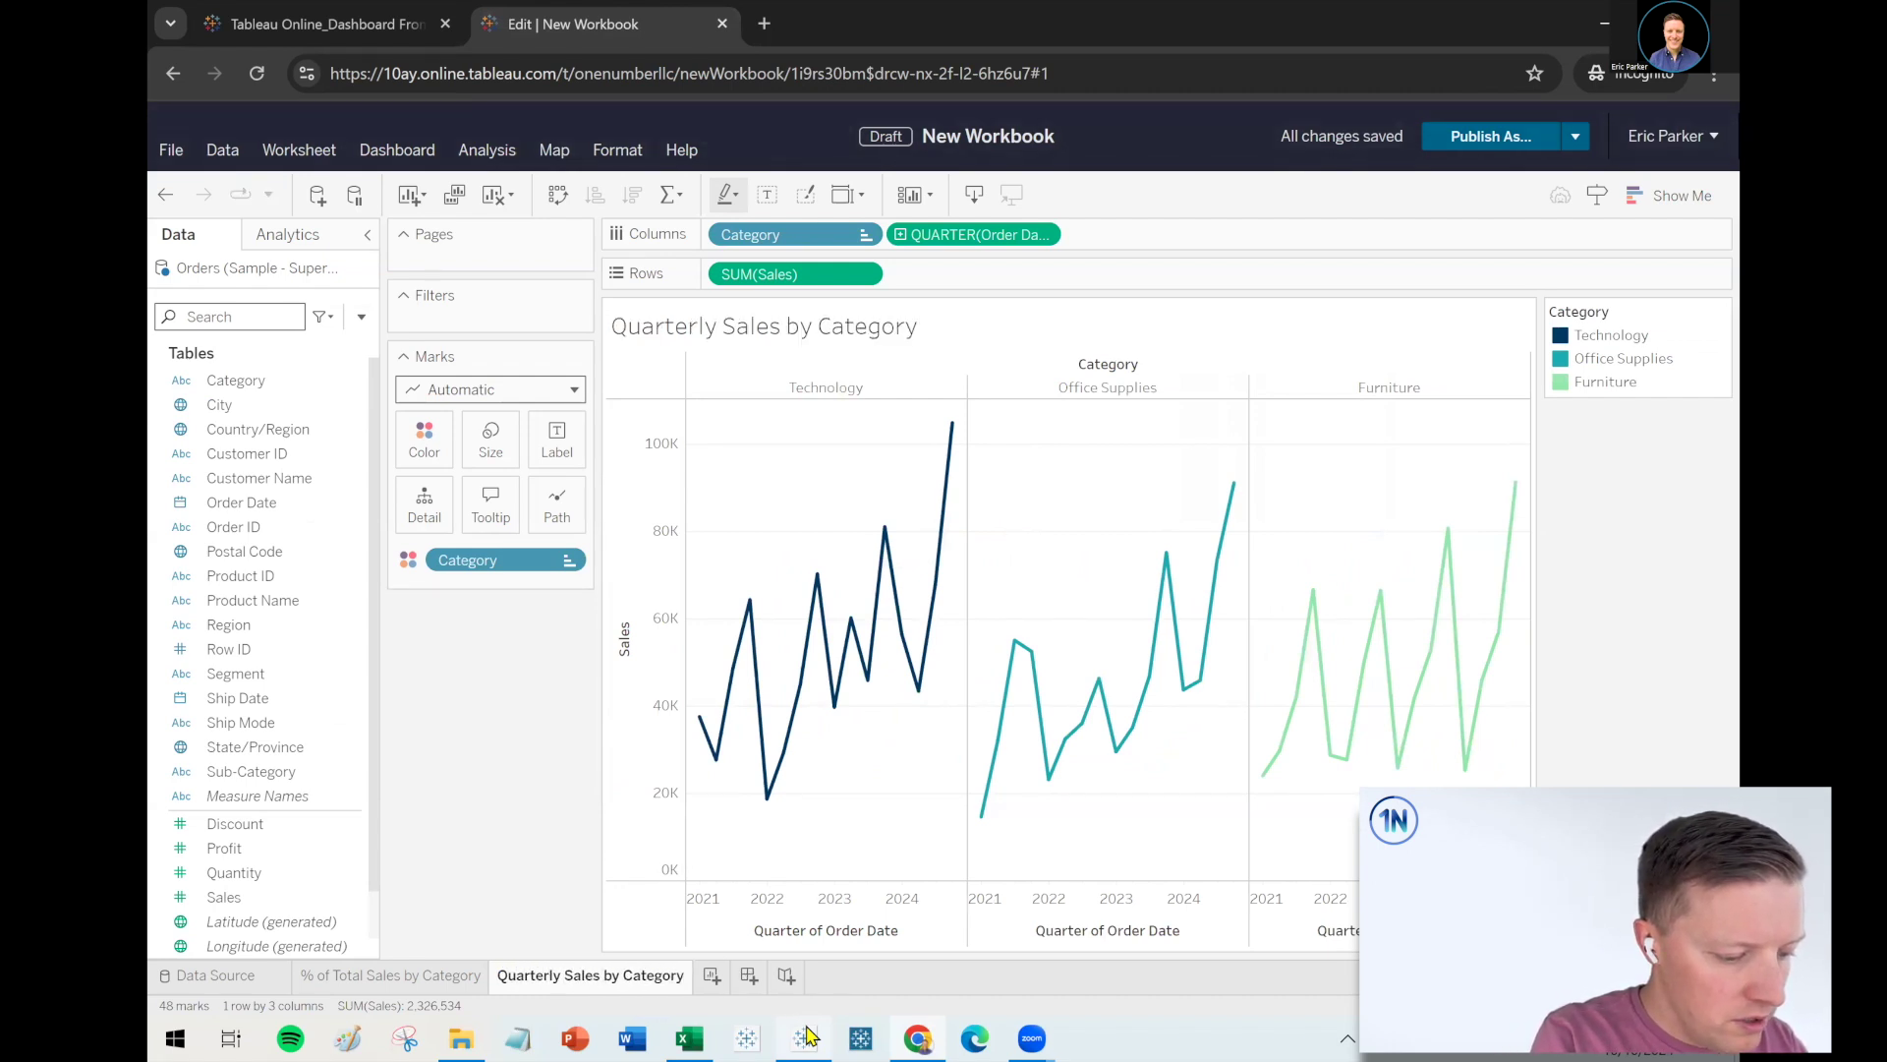
Compare with the example dashboard, and hide the Category field label and the category name headers above the line charts
{"action": "left_click", "coordinate": [366, 37]}
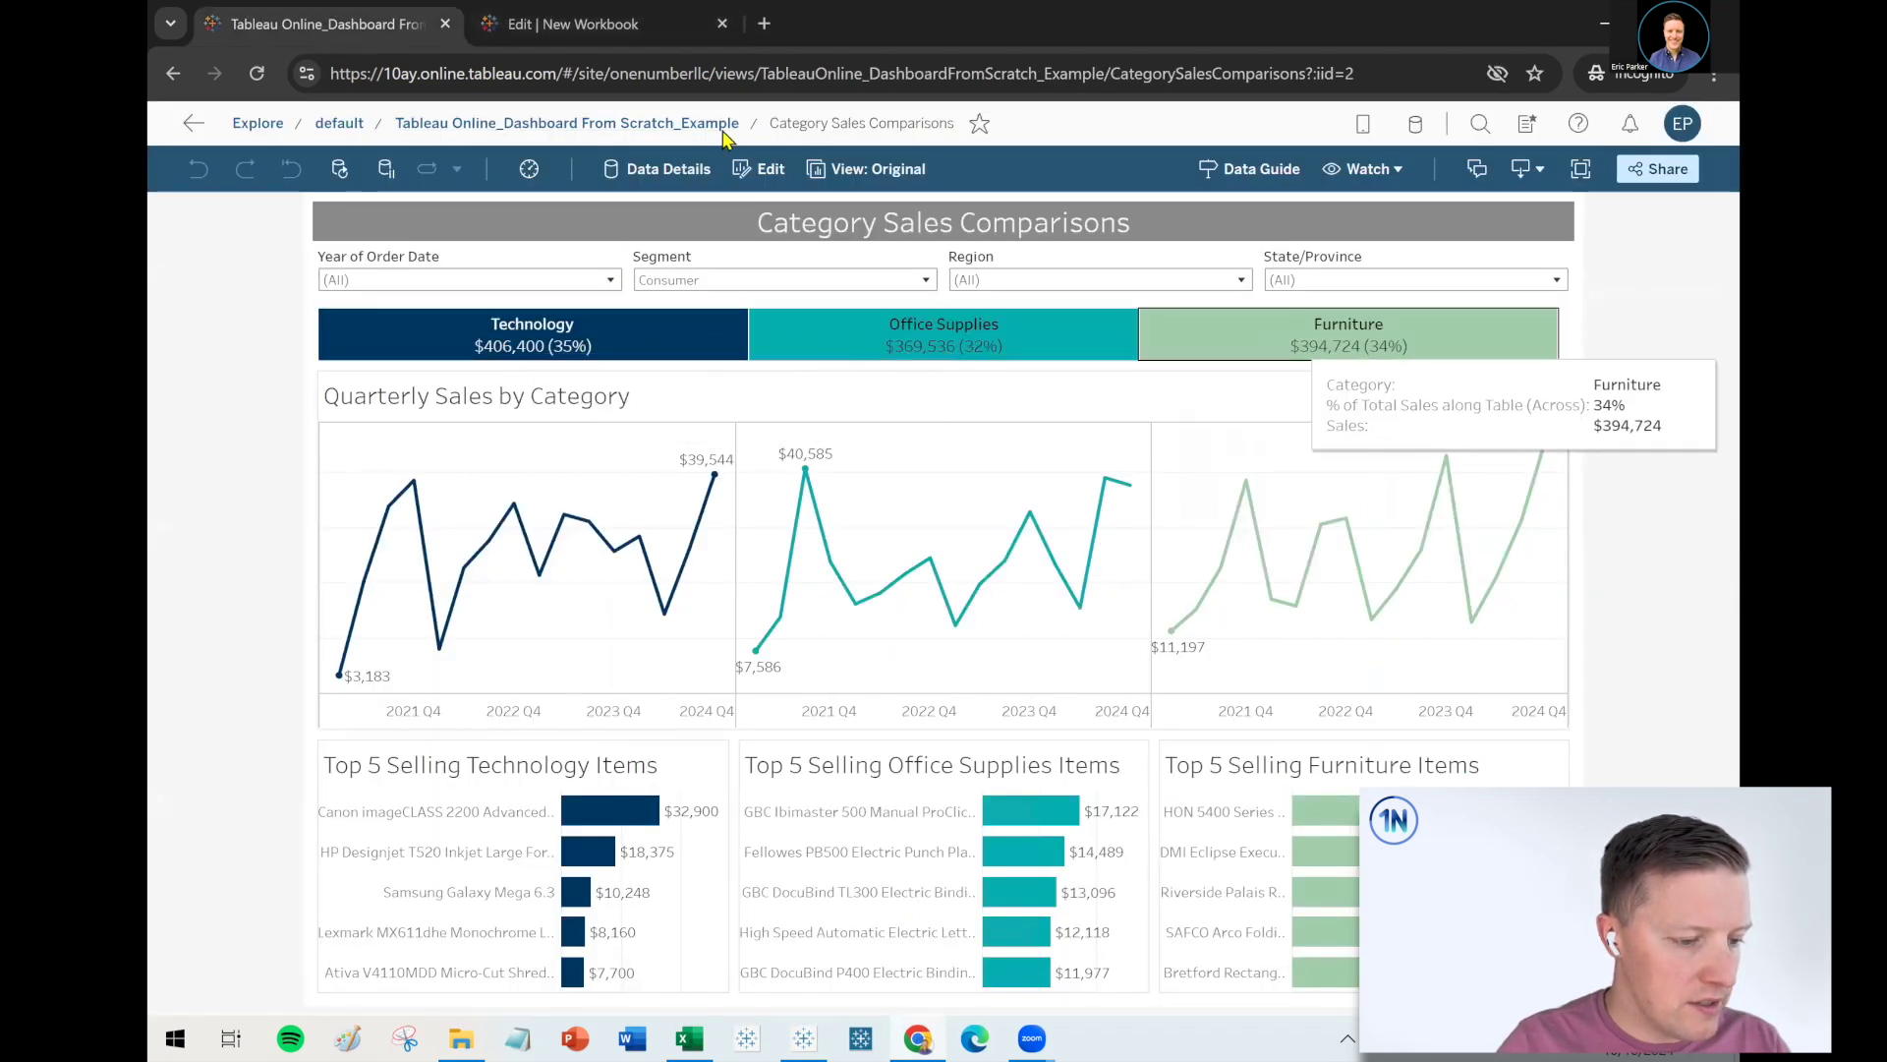
{"action": "left_click", "coordinate": [619, 29]}
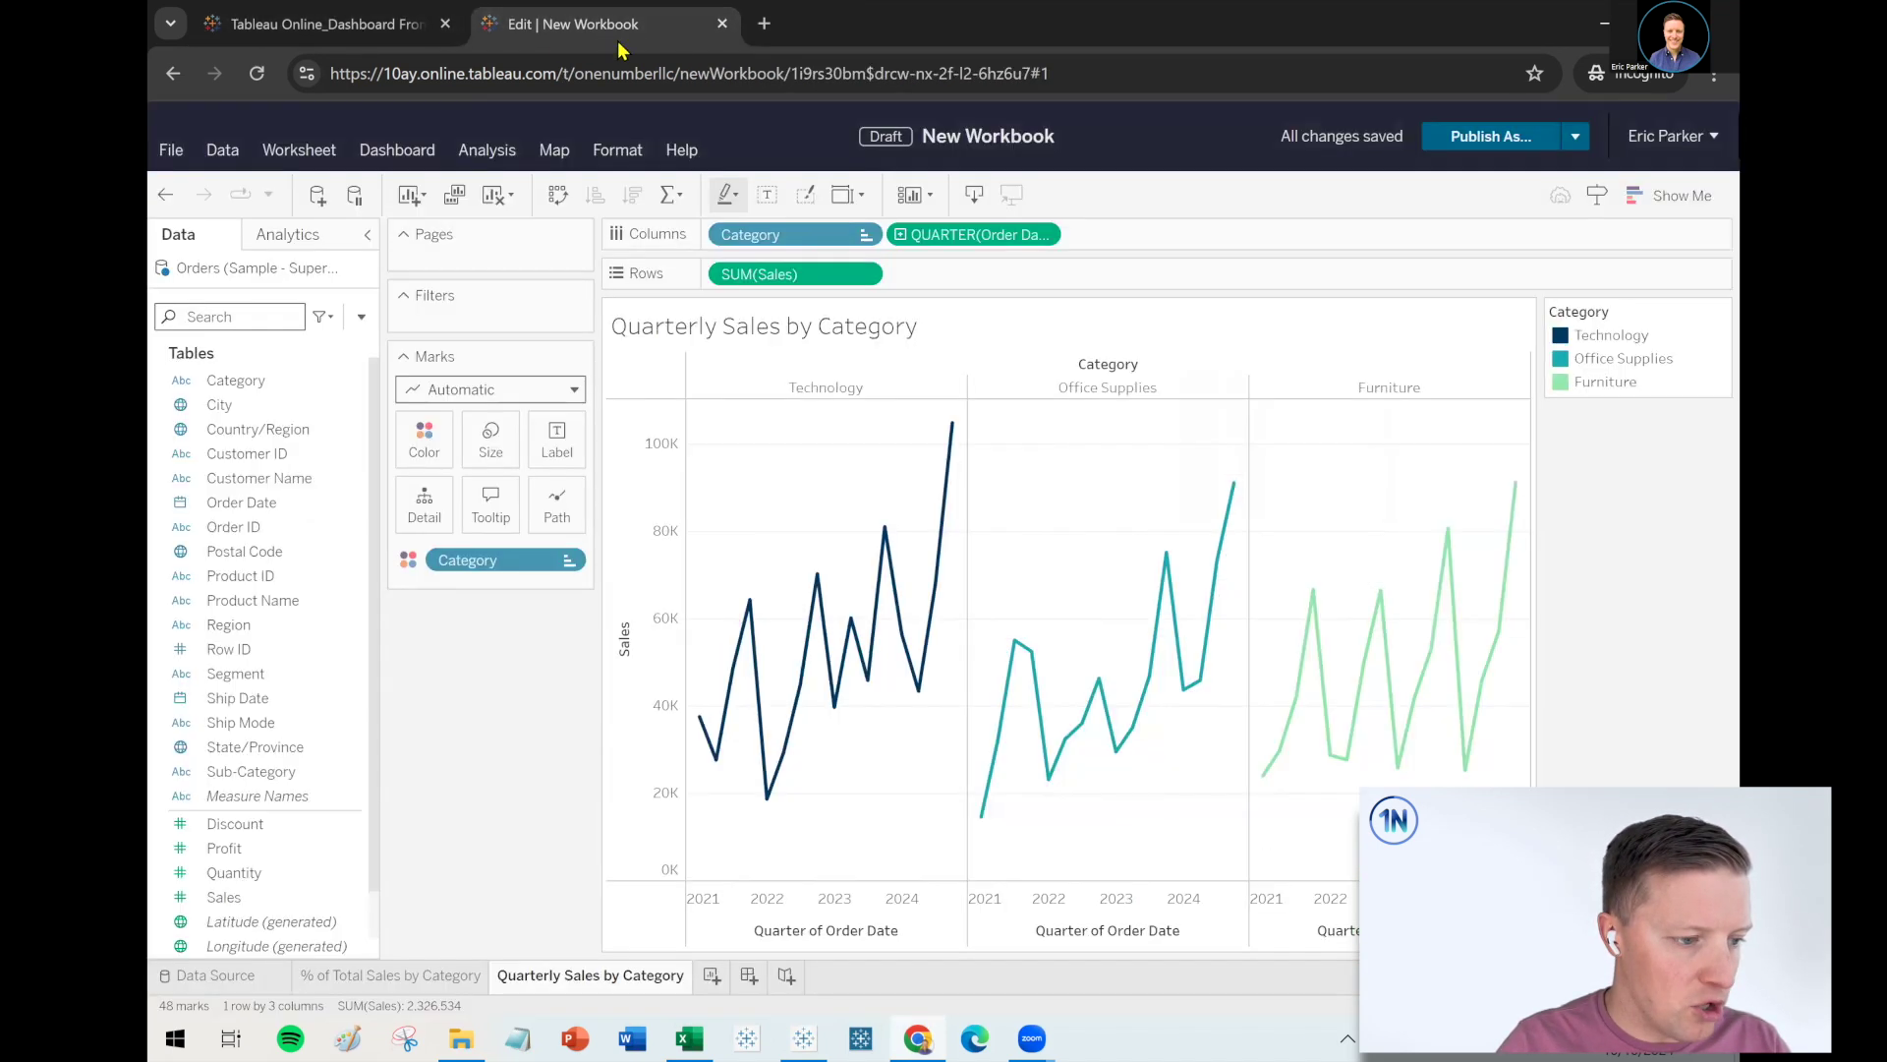
{"action": "right_click", "coordinate": [1108, 371]}
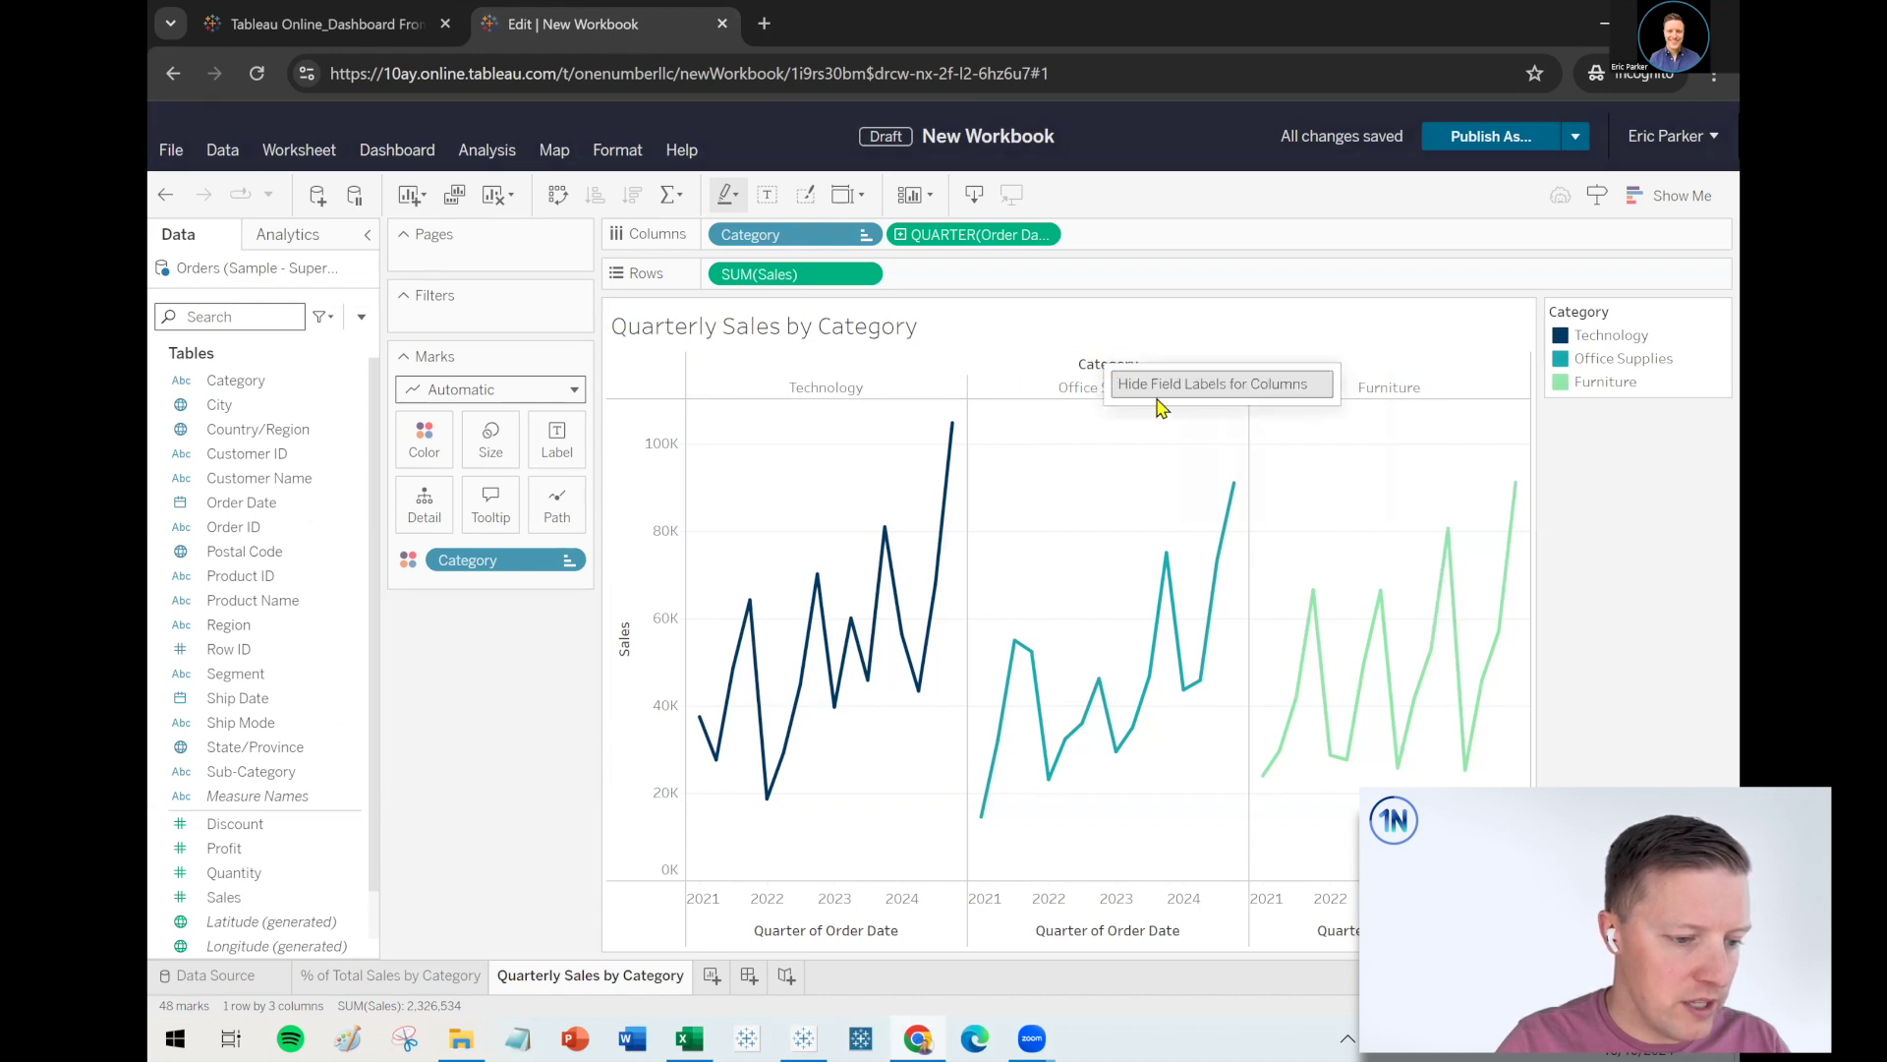
{"action": "left_click", "coordinate": [1209, 388]}
{"action": "right_click", "coordinate": [1104, 373]}
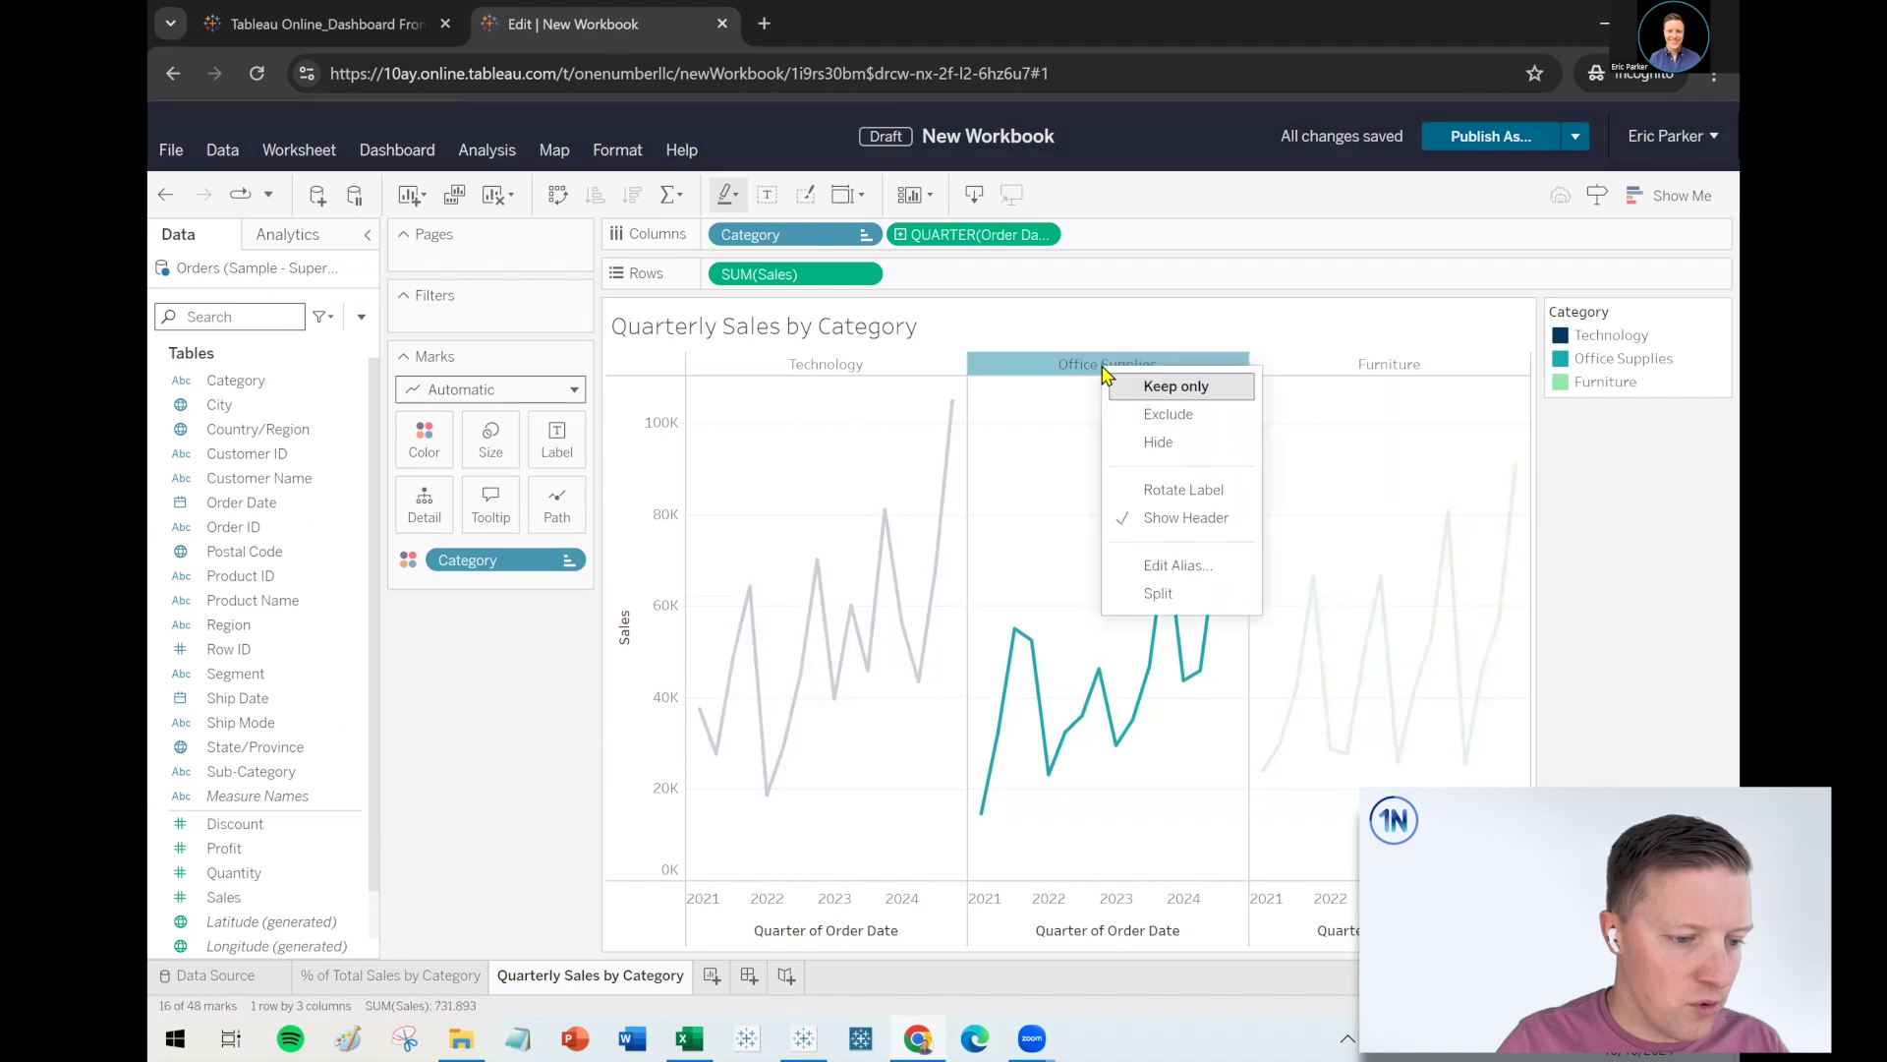
{"action": "left_click", "coordinate": [1187, 524]}
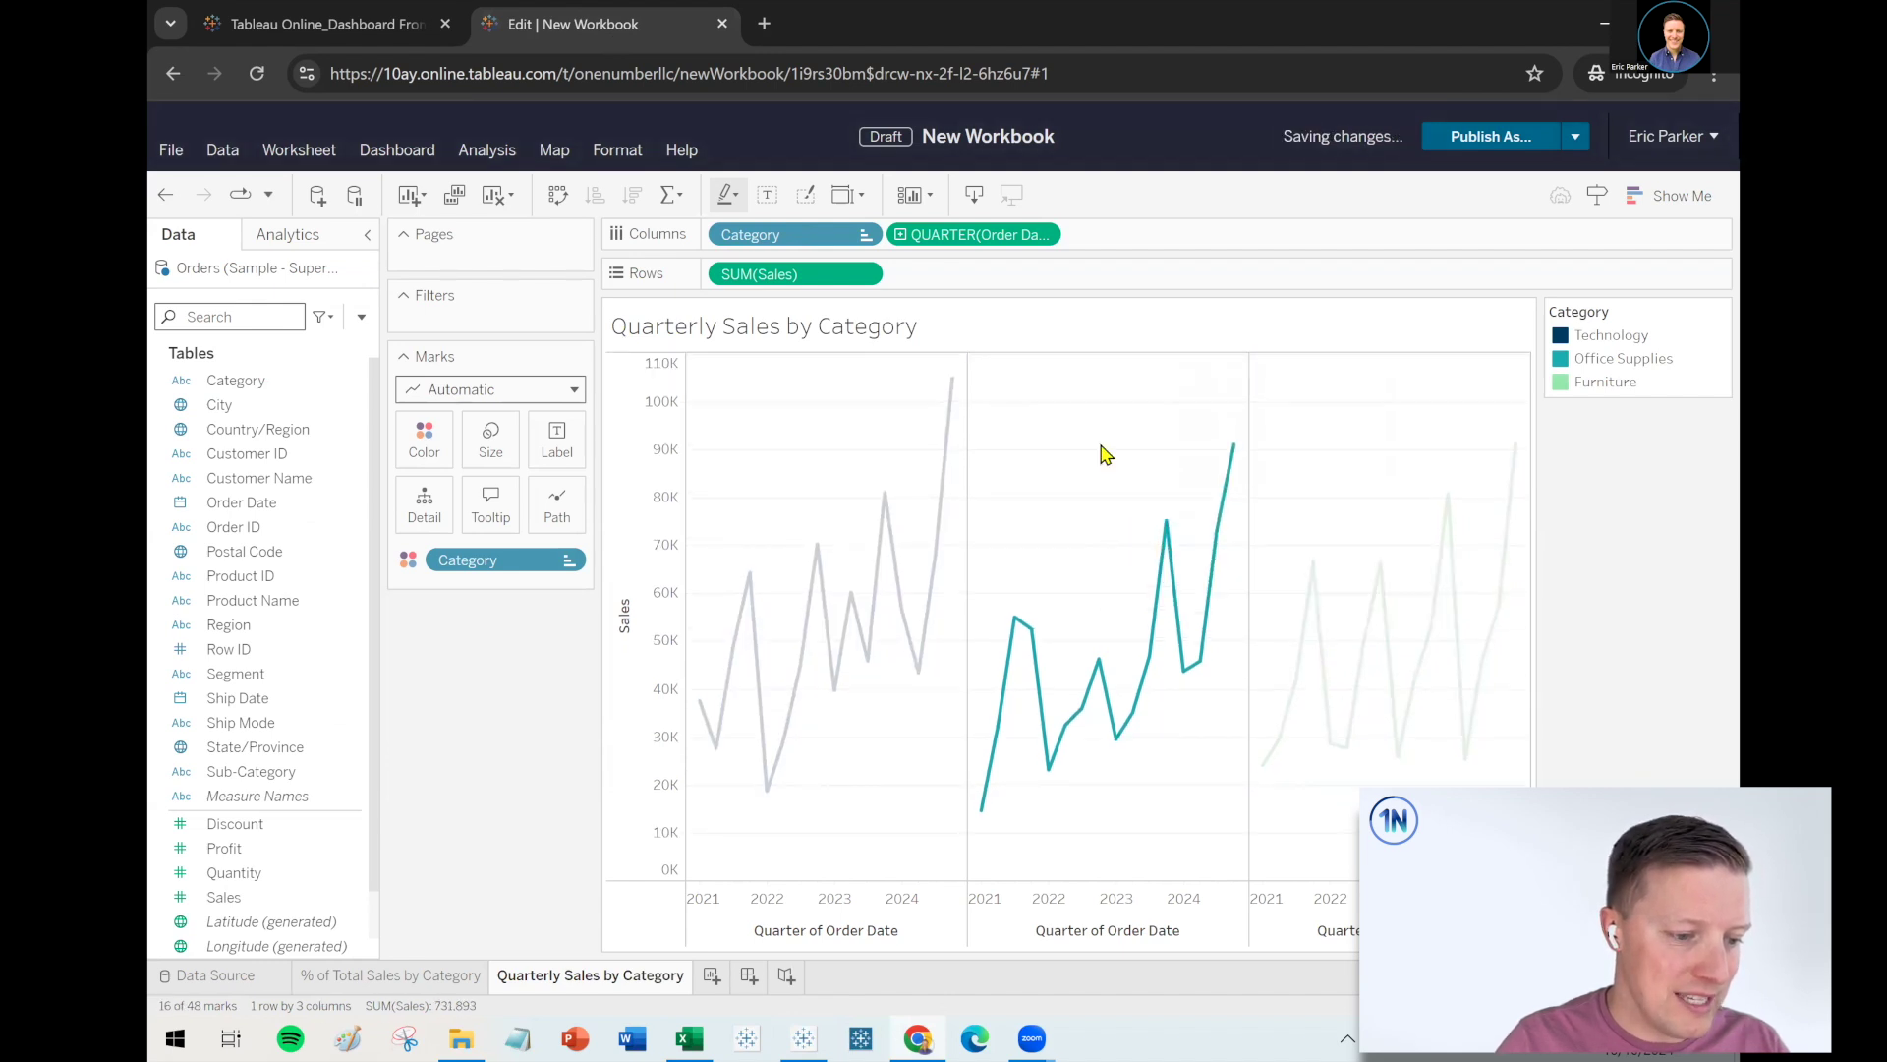
Turn the header of the Category field on Columns back on, and turn it off again
{"action": "left_click", "coordinate": [871, 236]}
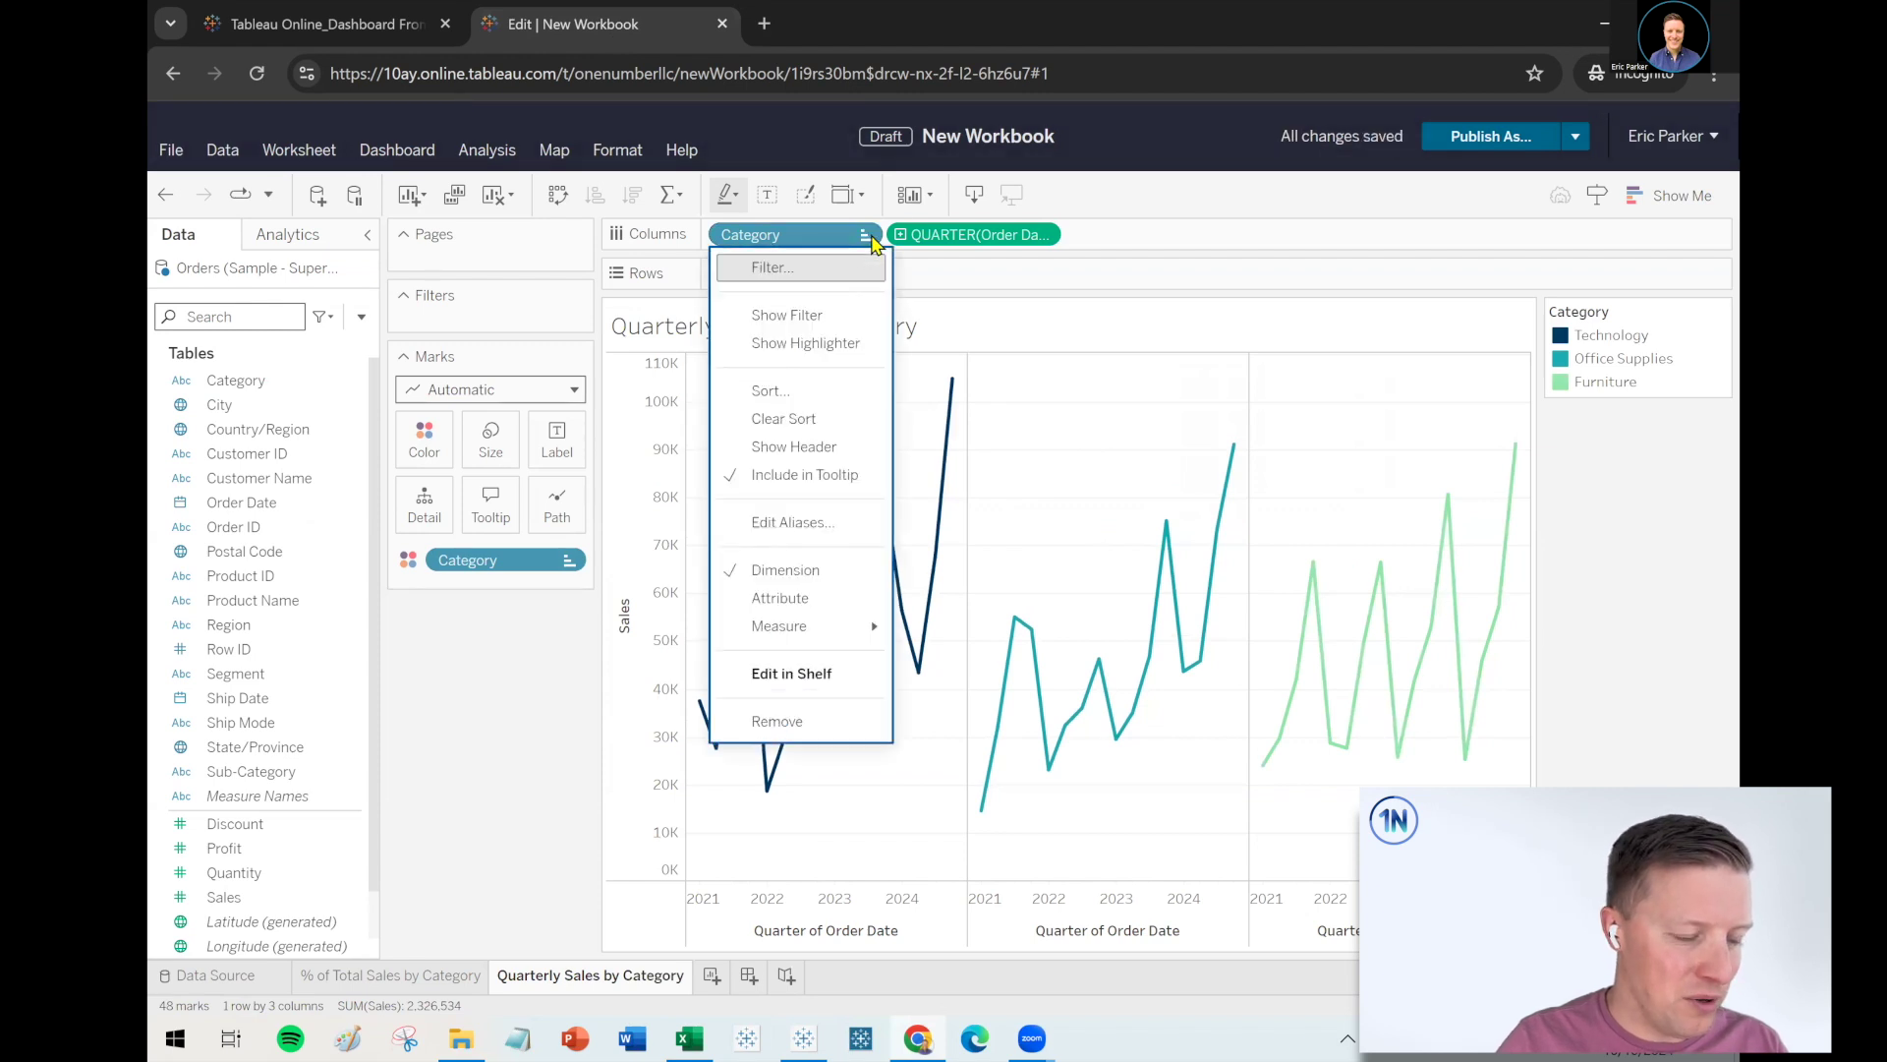
{"action": "left_click", "coordinate": [830, 446]}
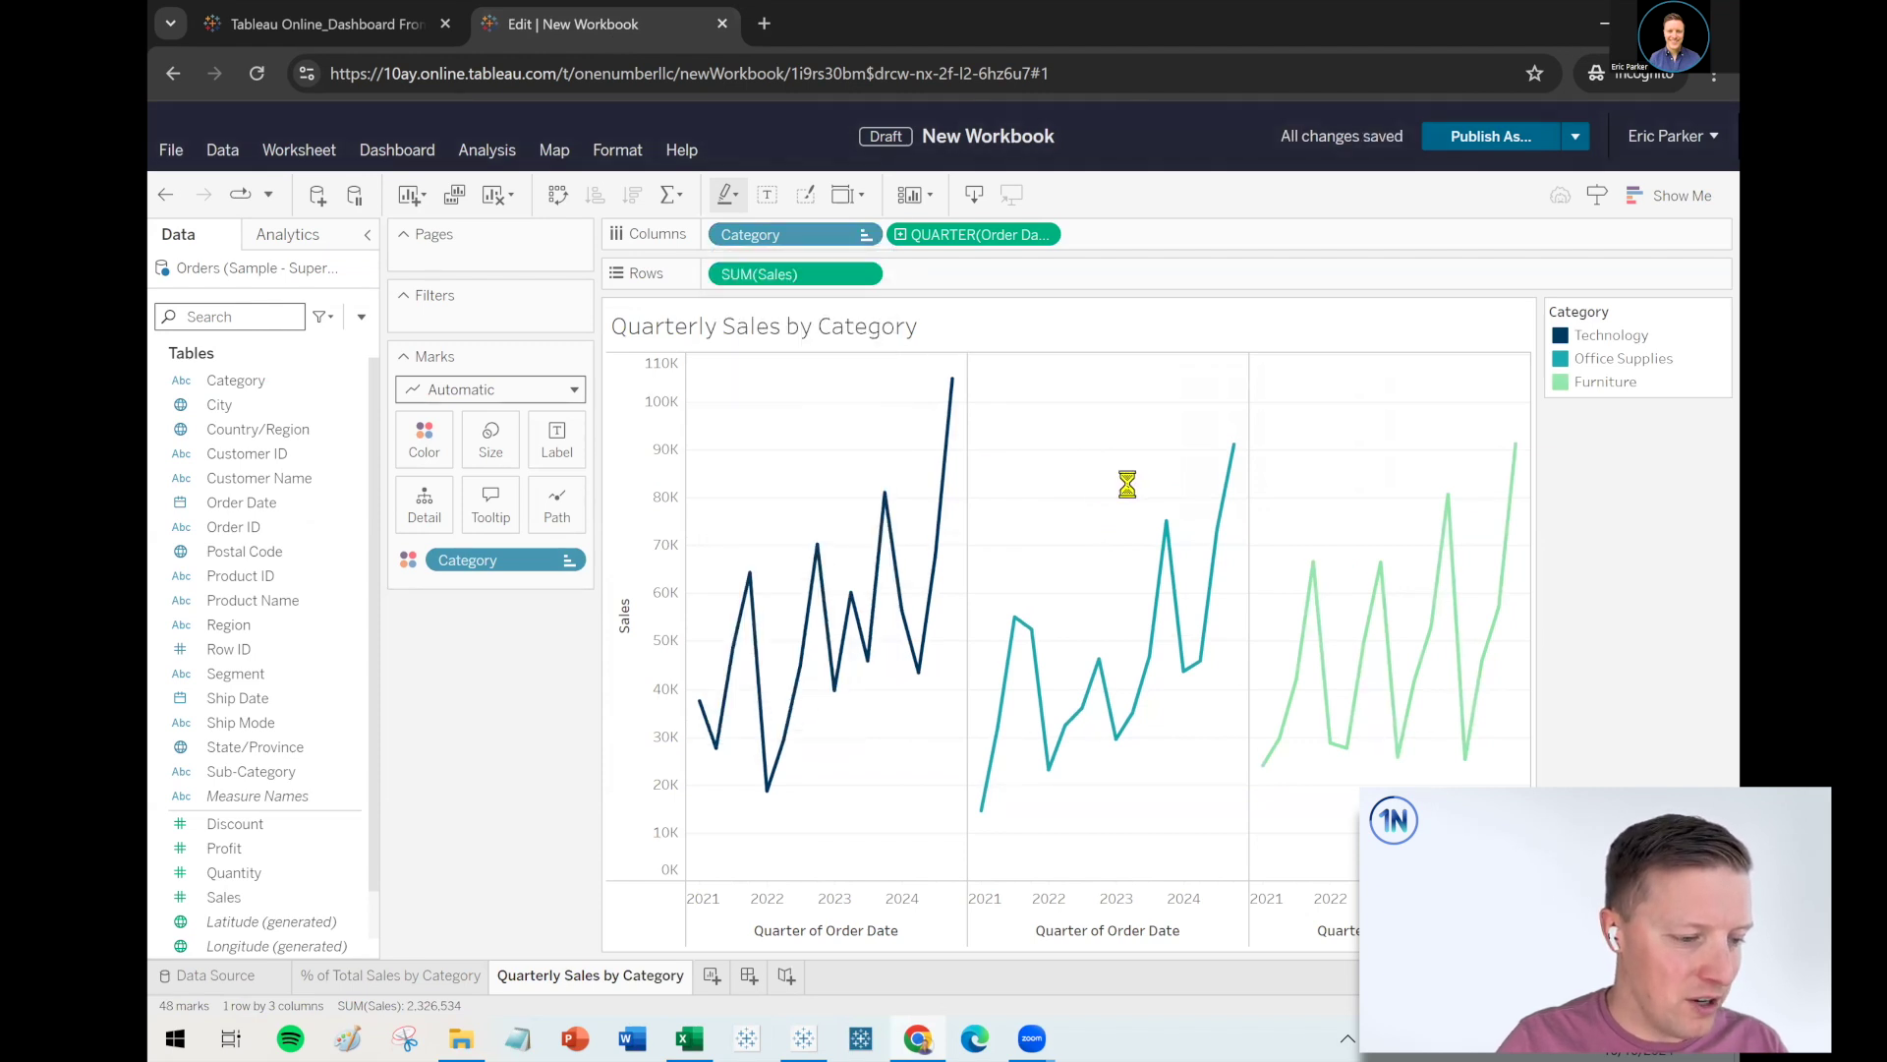
{"action": "left_click", "coordinate": [870, 235]}
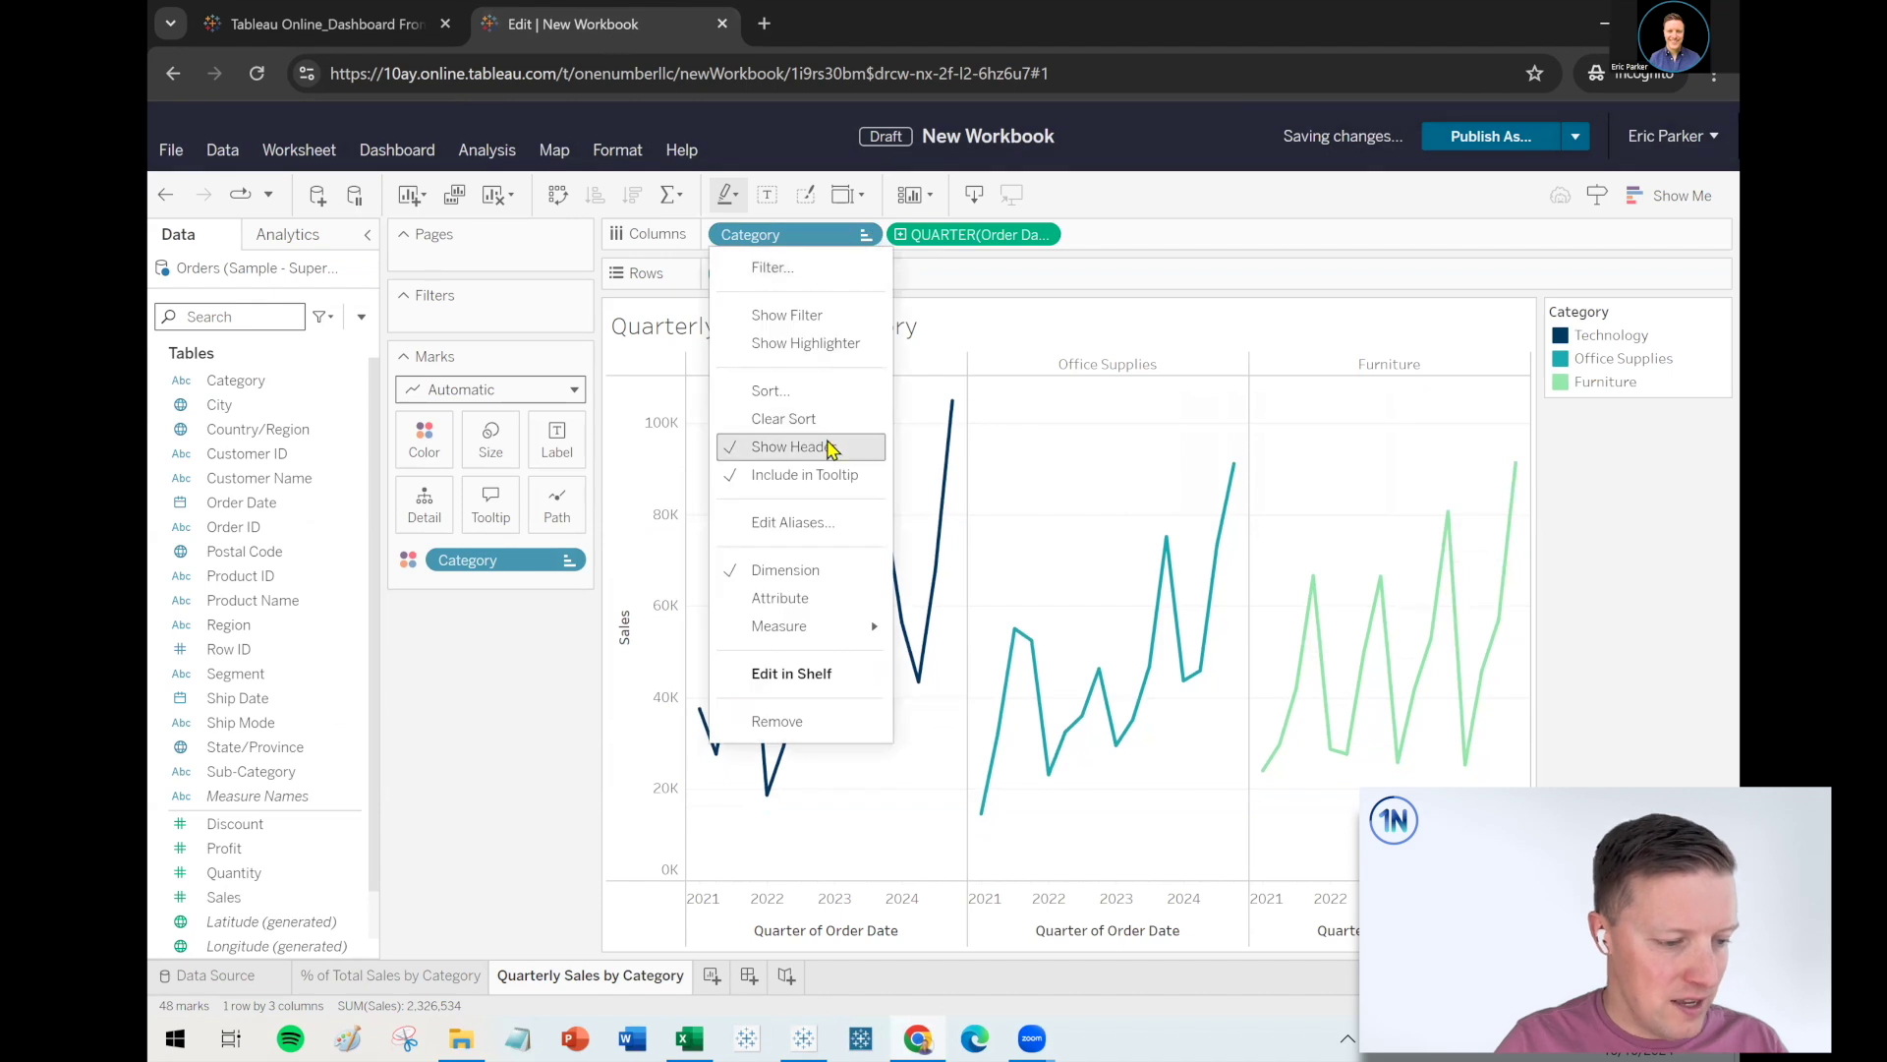
{"action": "left_click", "coordinate": [828, 448]}
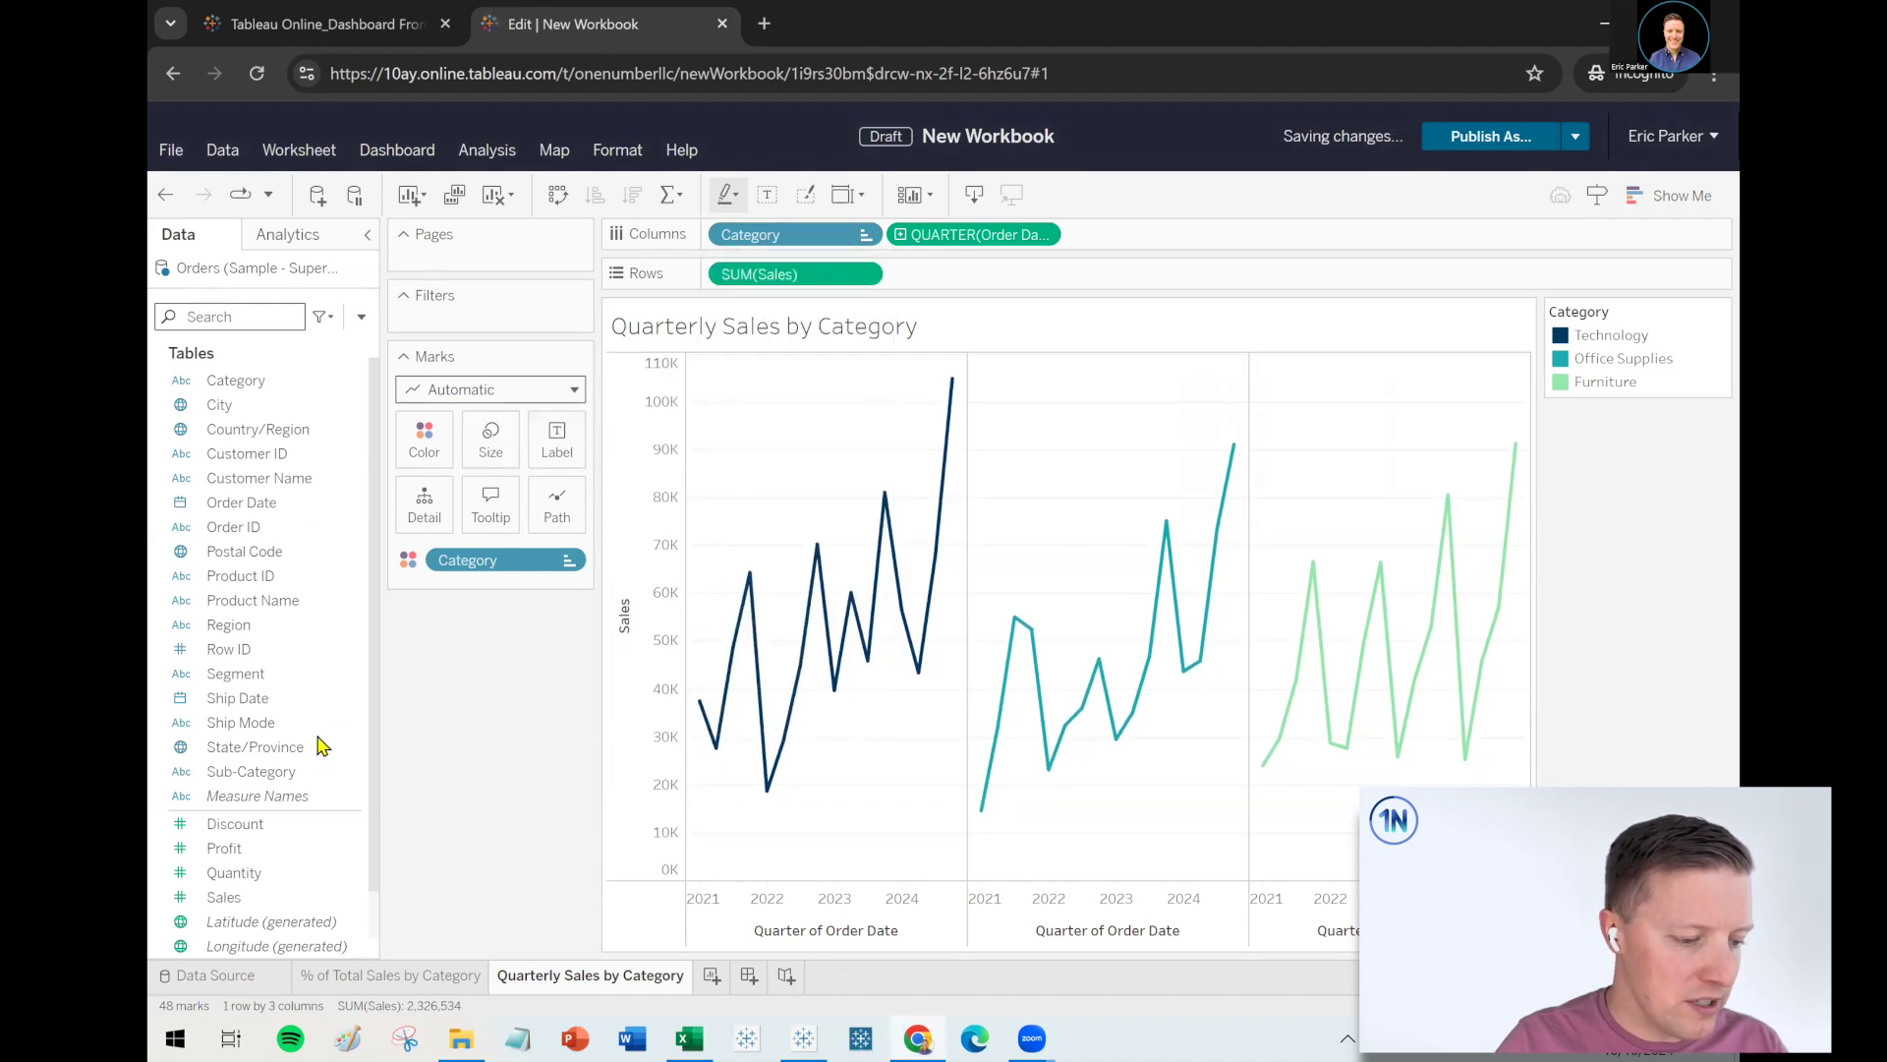
Label the lines with Sales and limit the marks to label to Min/Max
{"action": "left_click_drag", "start_coordinate": [224, 896], "coordinate": [559, 438]}
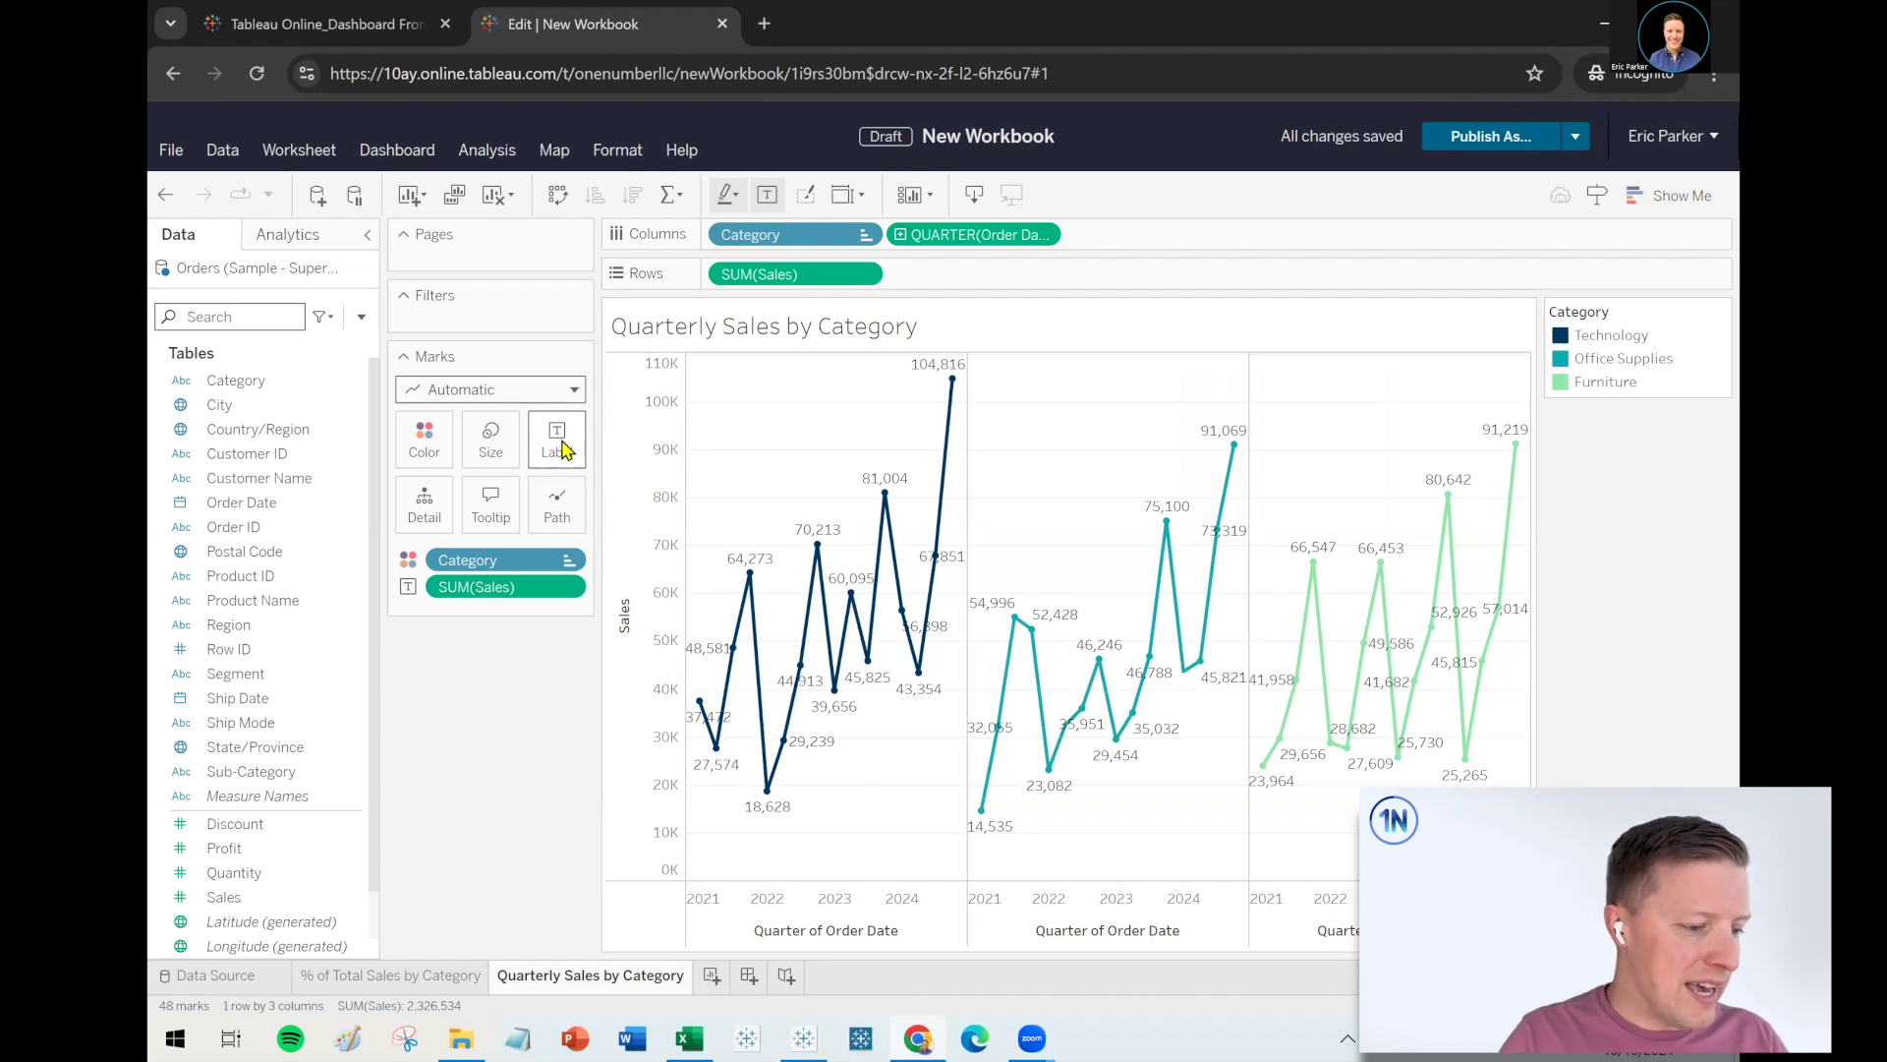
{"action": "left_click", "coordinate": [557, 442]}
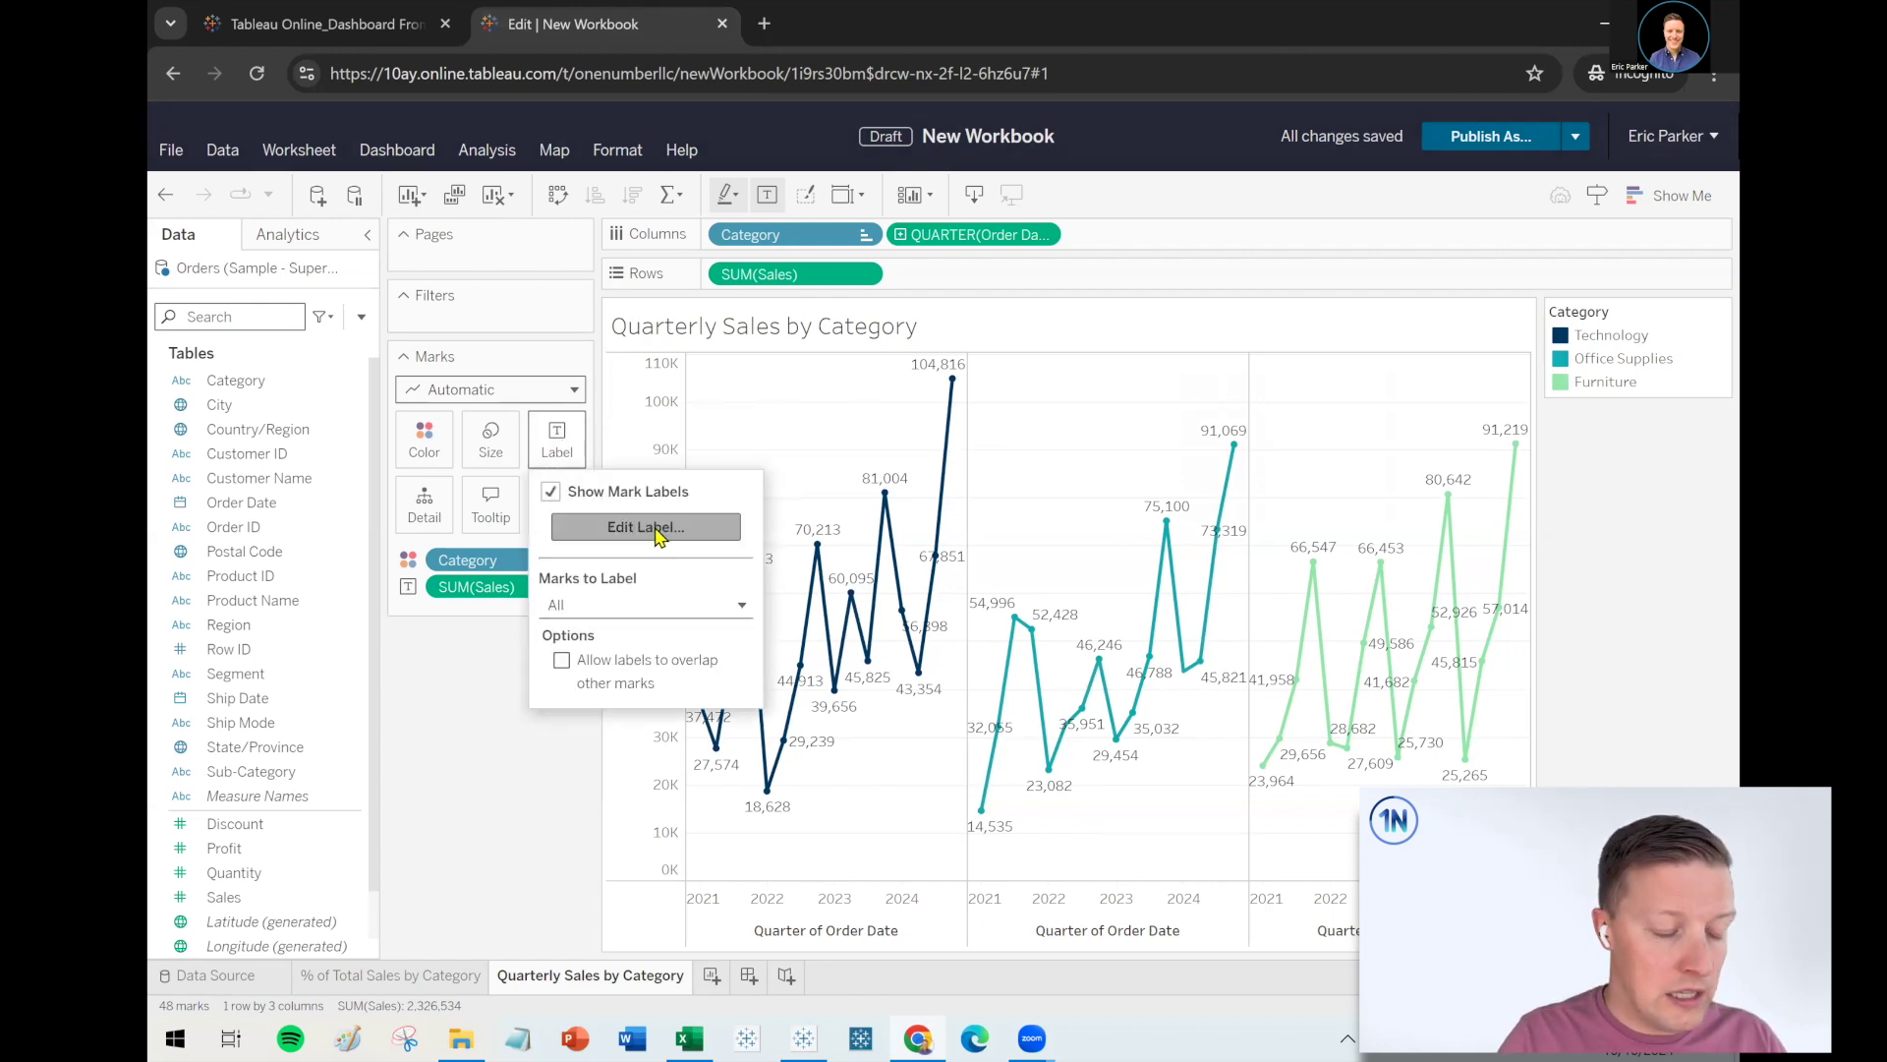
{"action": "left_click", "coordinate": [639, 605]}
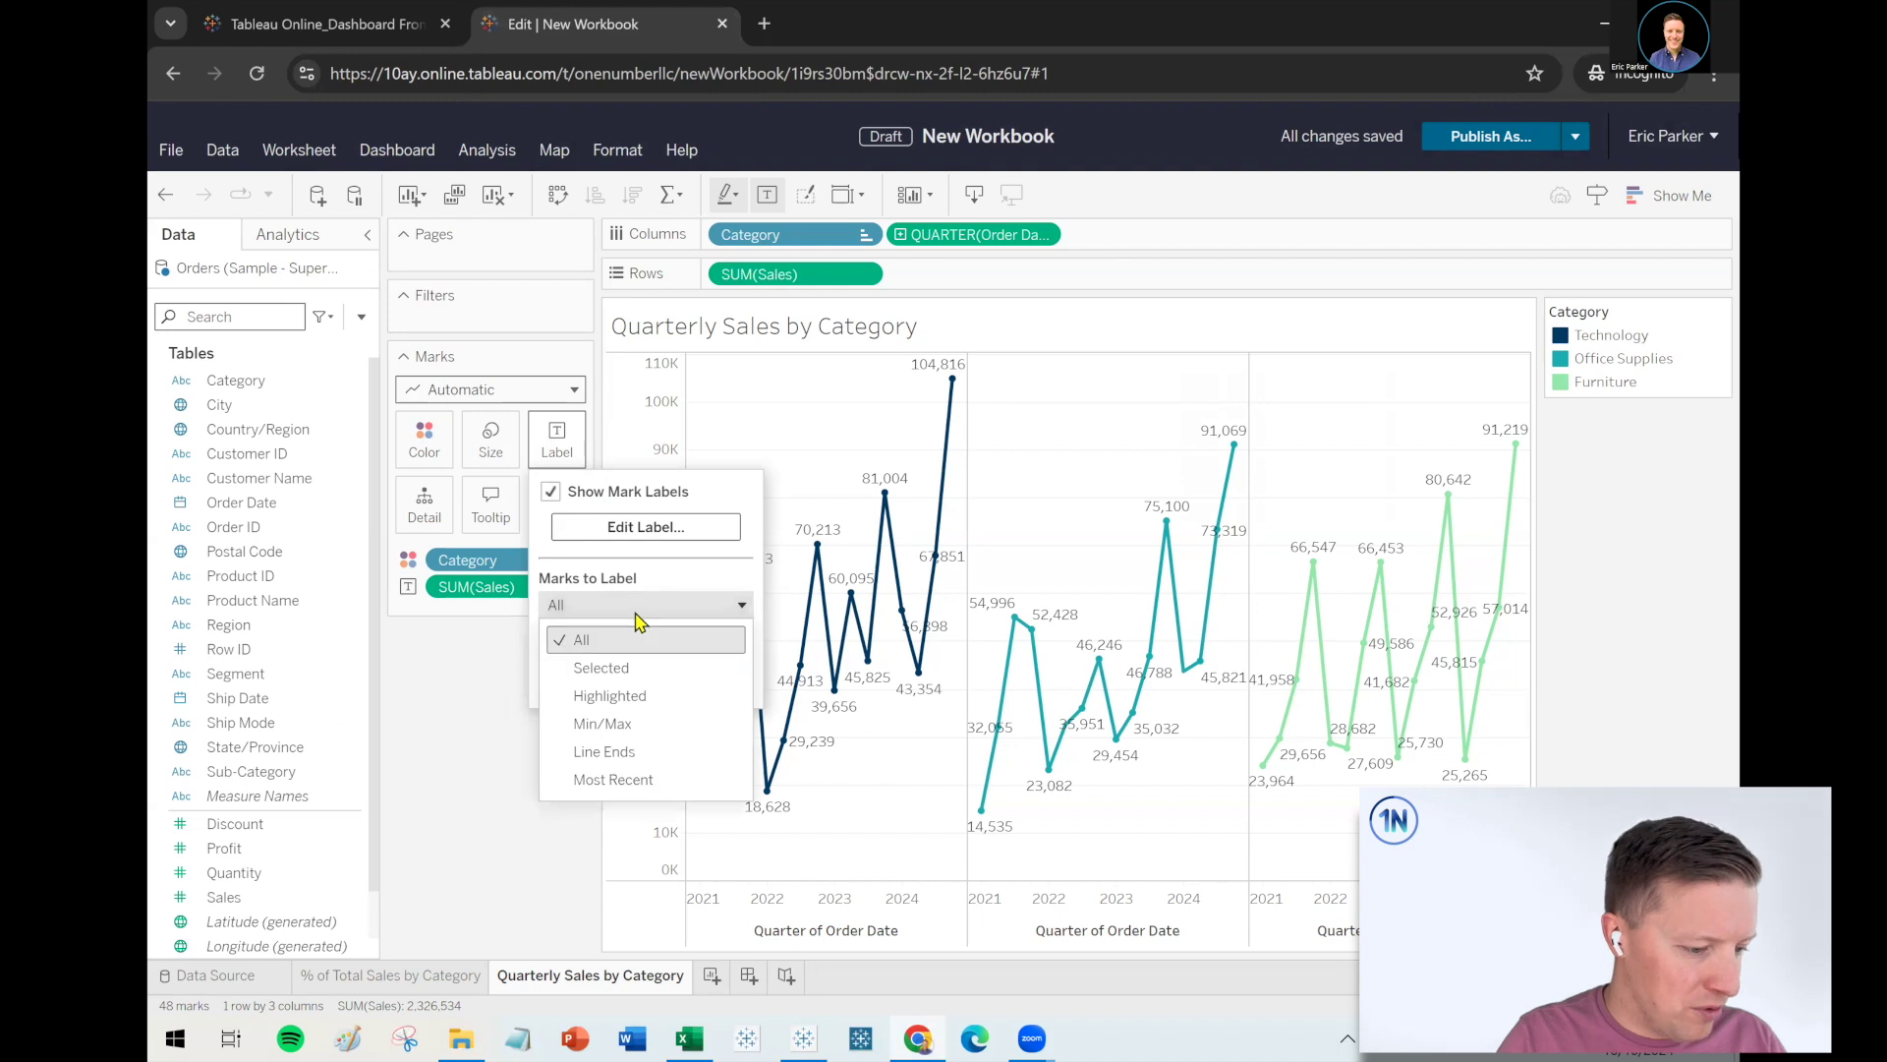
{"action": "left_click", "coordinate": [629, 724]}
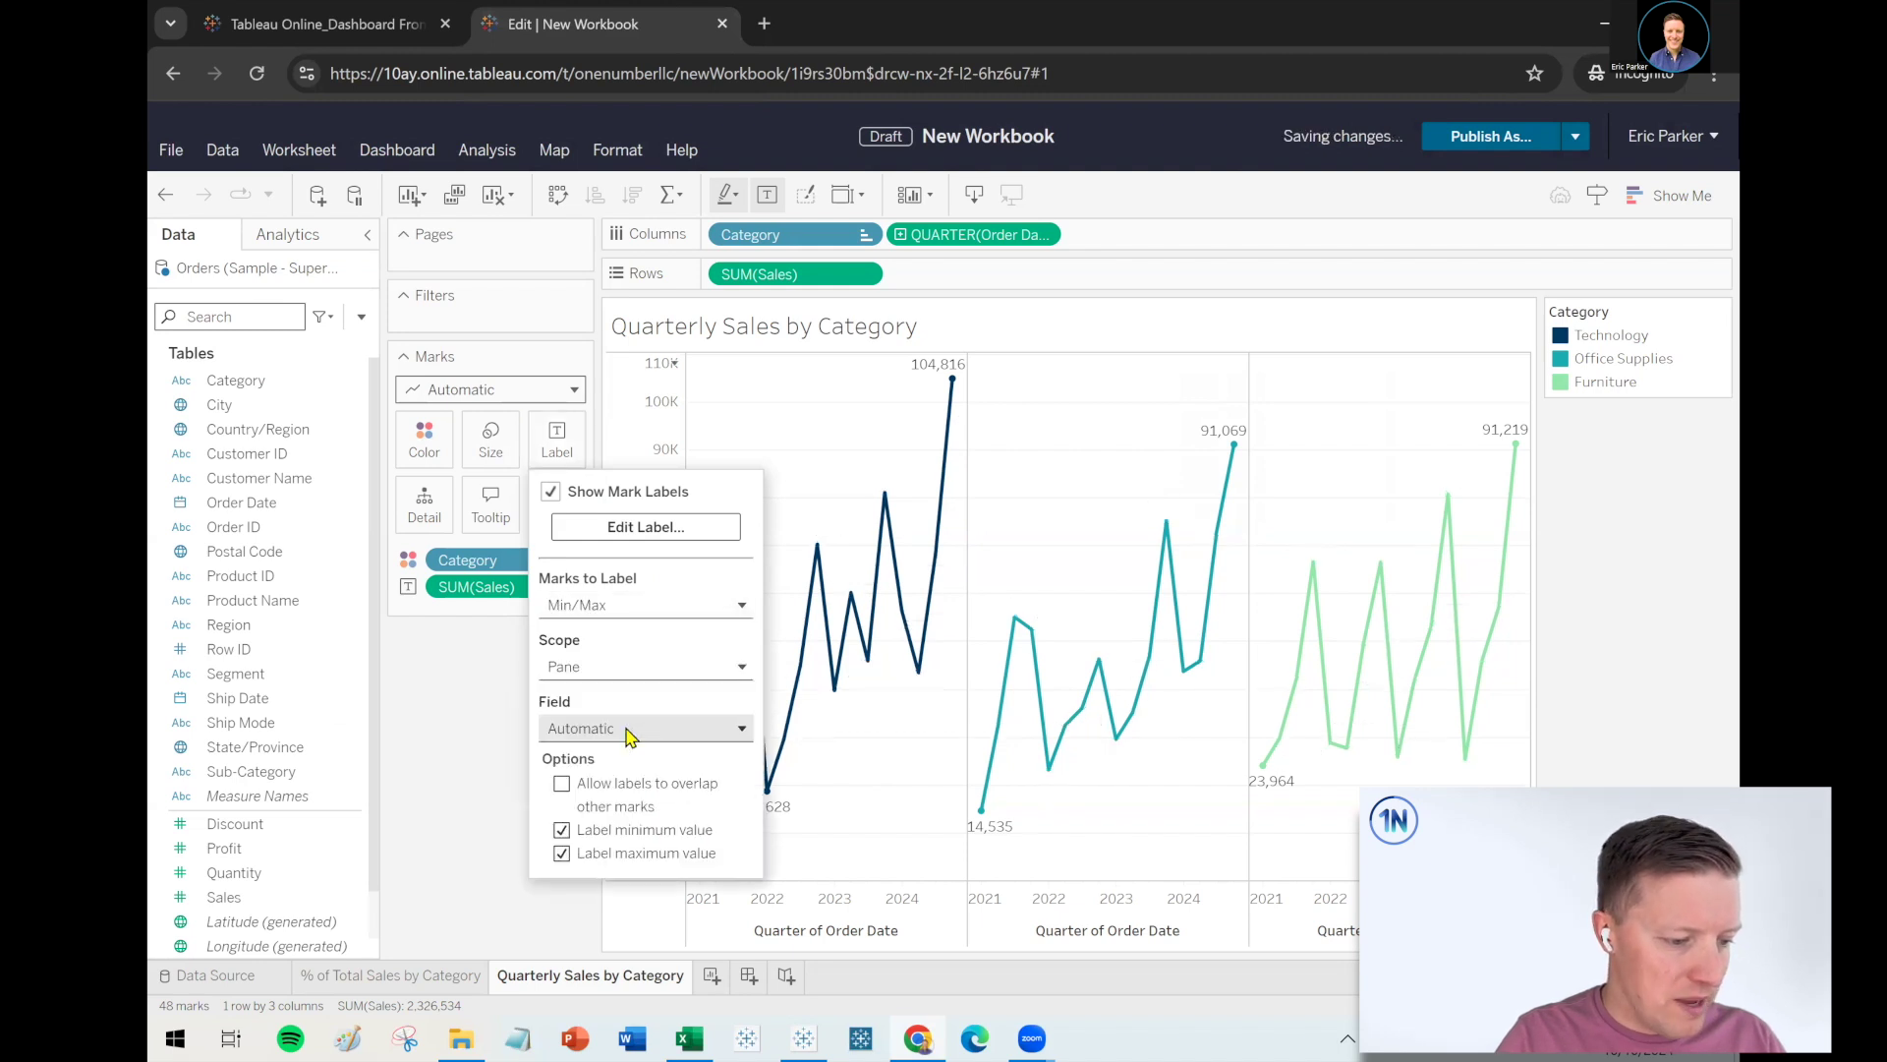
Try the Table scope for the Min/Max labels, and set the scope back to Pane
{"action": "left_click", "coordinate": [621, 671]}
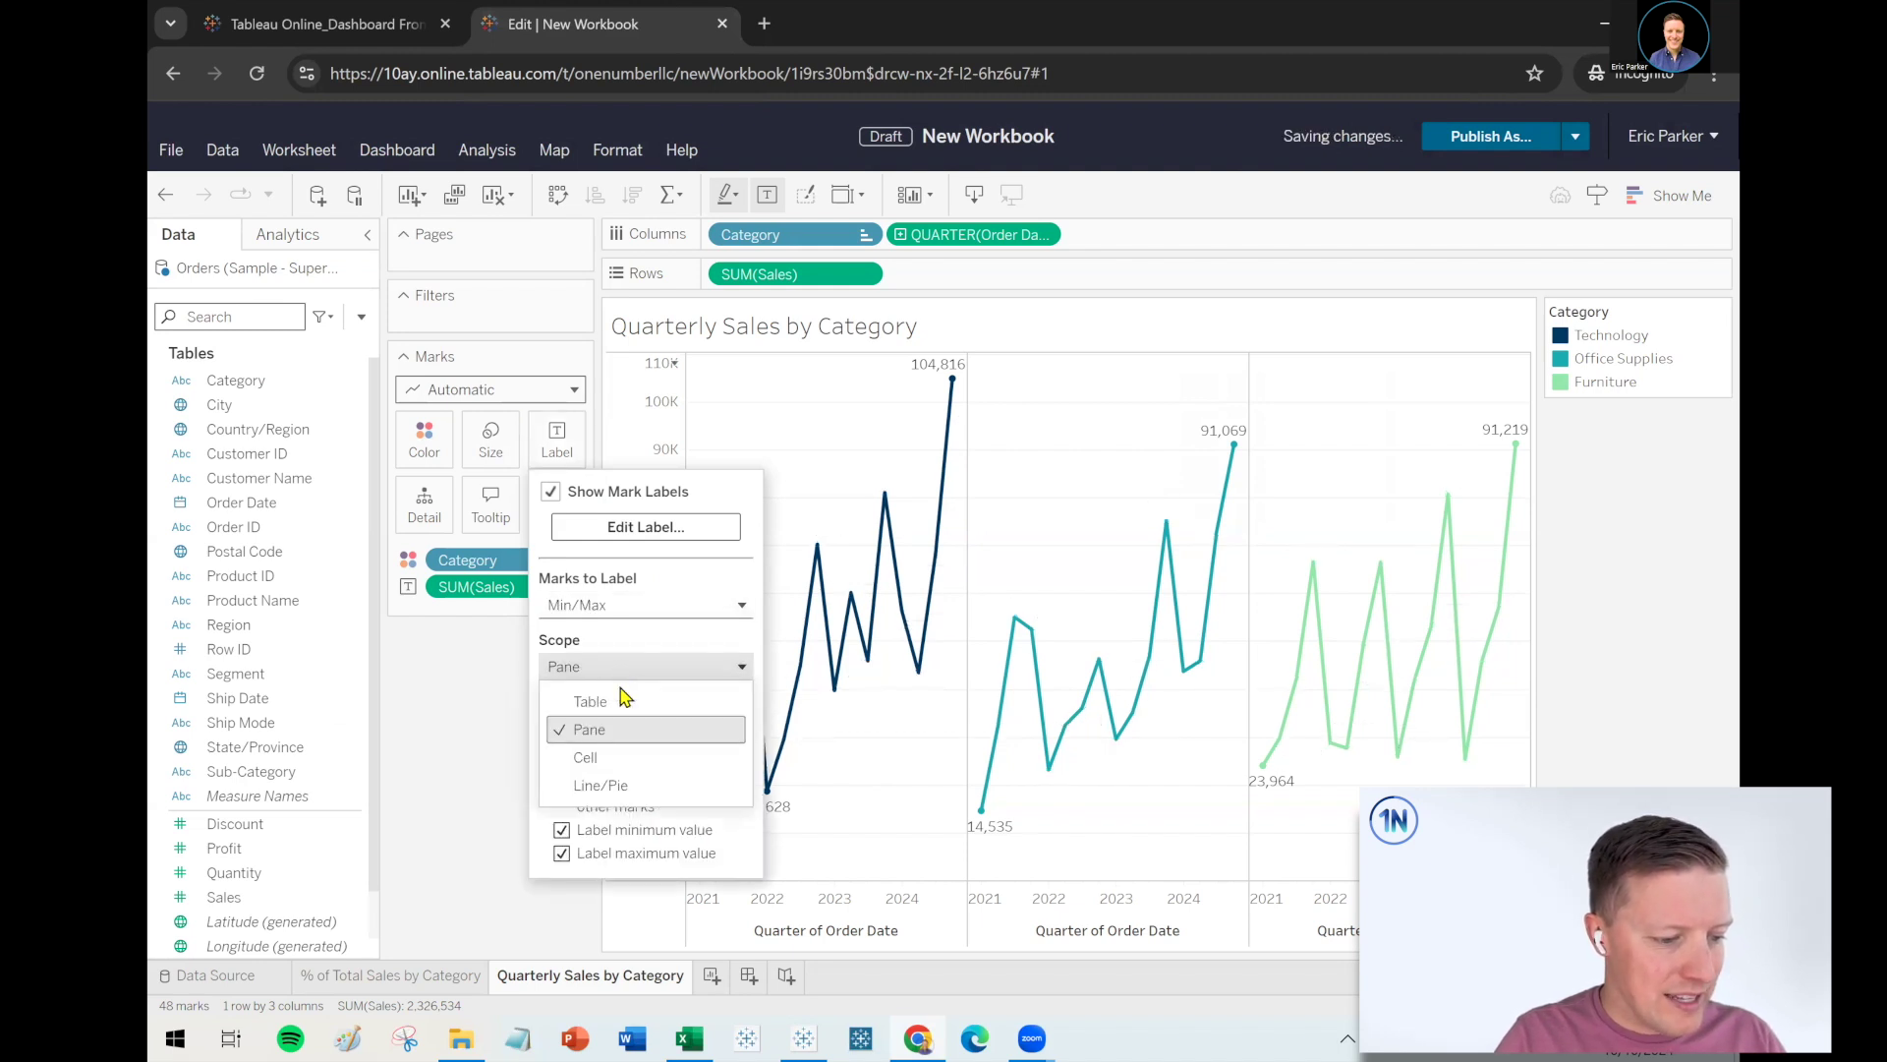
{"action": "left_click", "coordinate": [622, 699]}
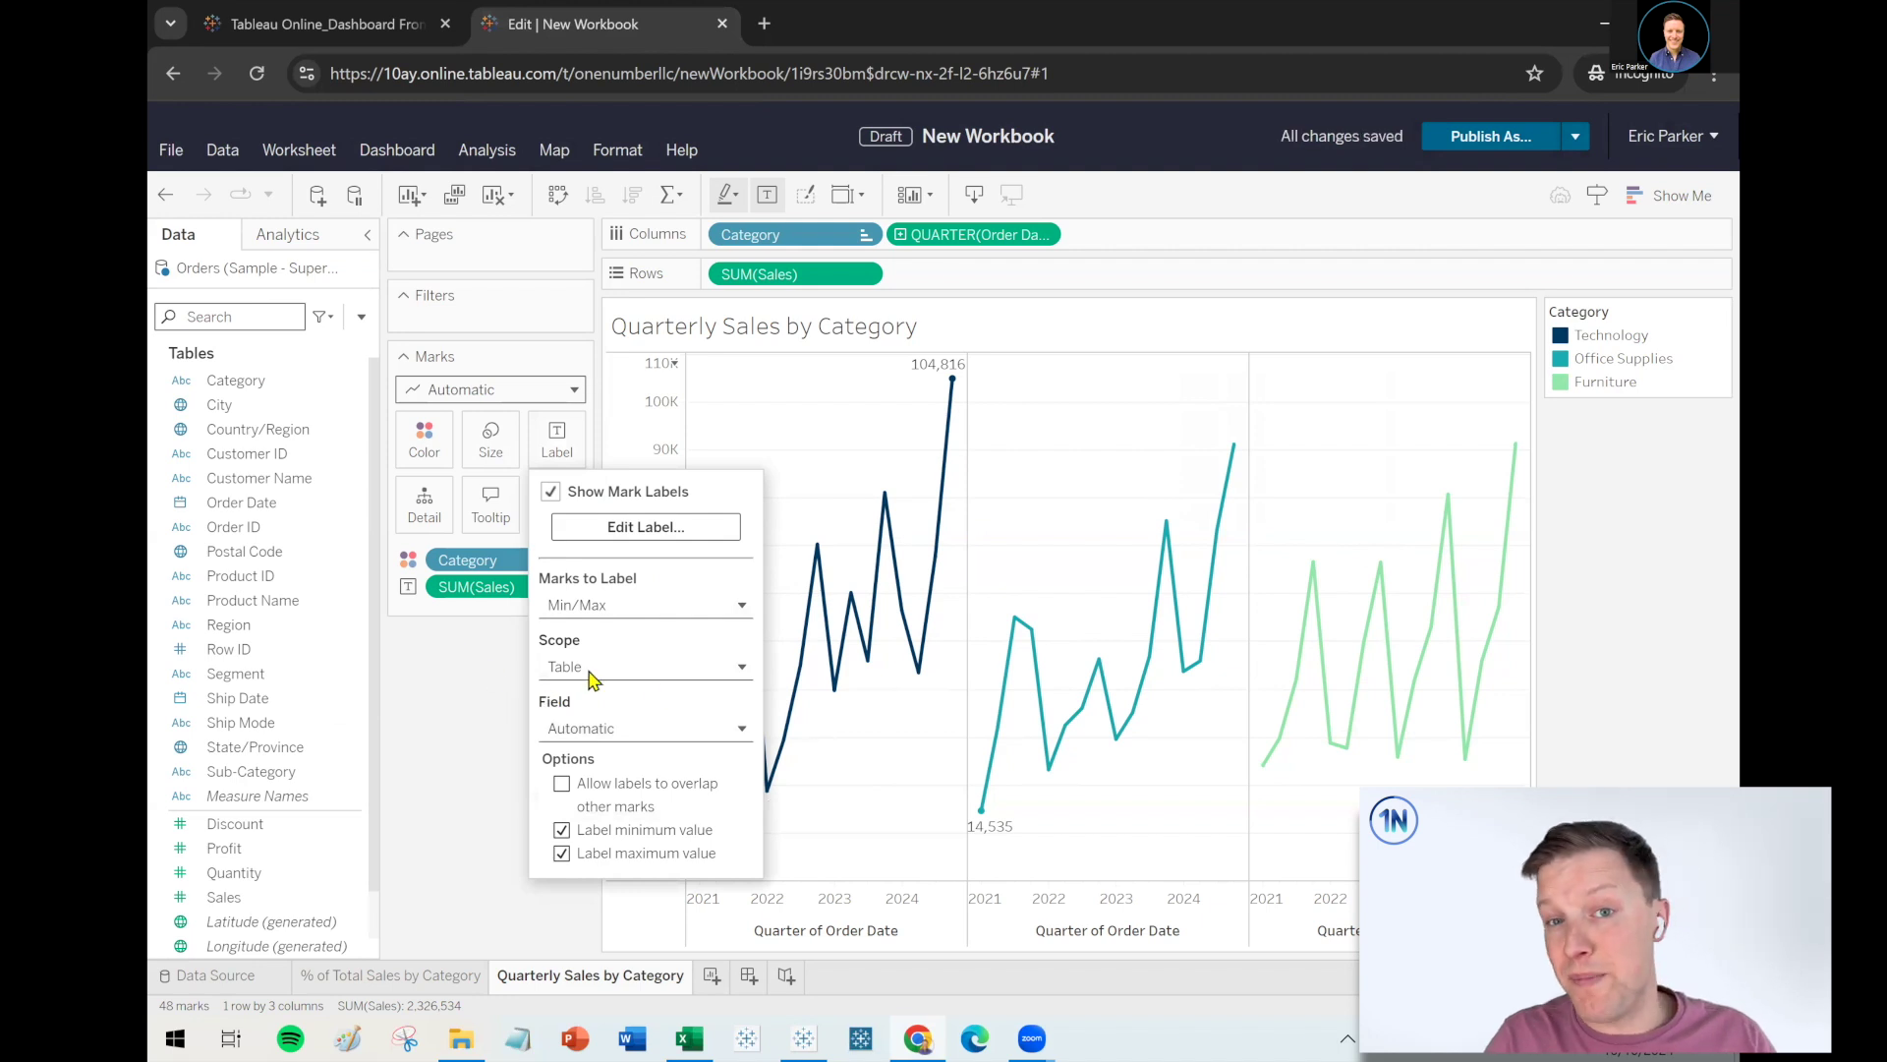
{"action": "left_click", "coordinate": [659, 668]}
{"action": "left_click", "coordinate": [649, 729]}
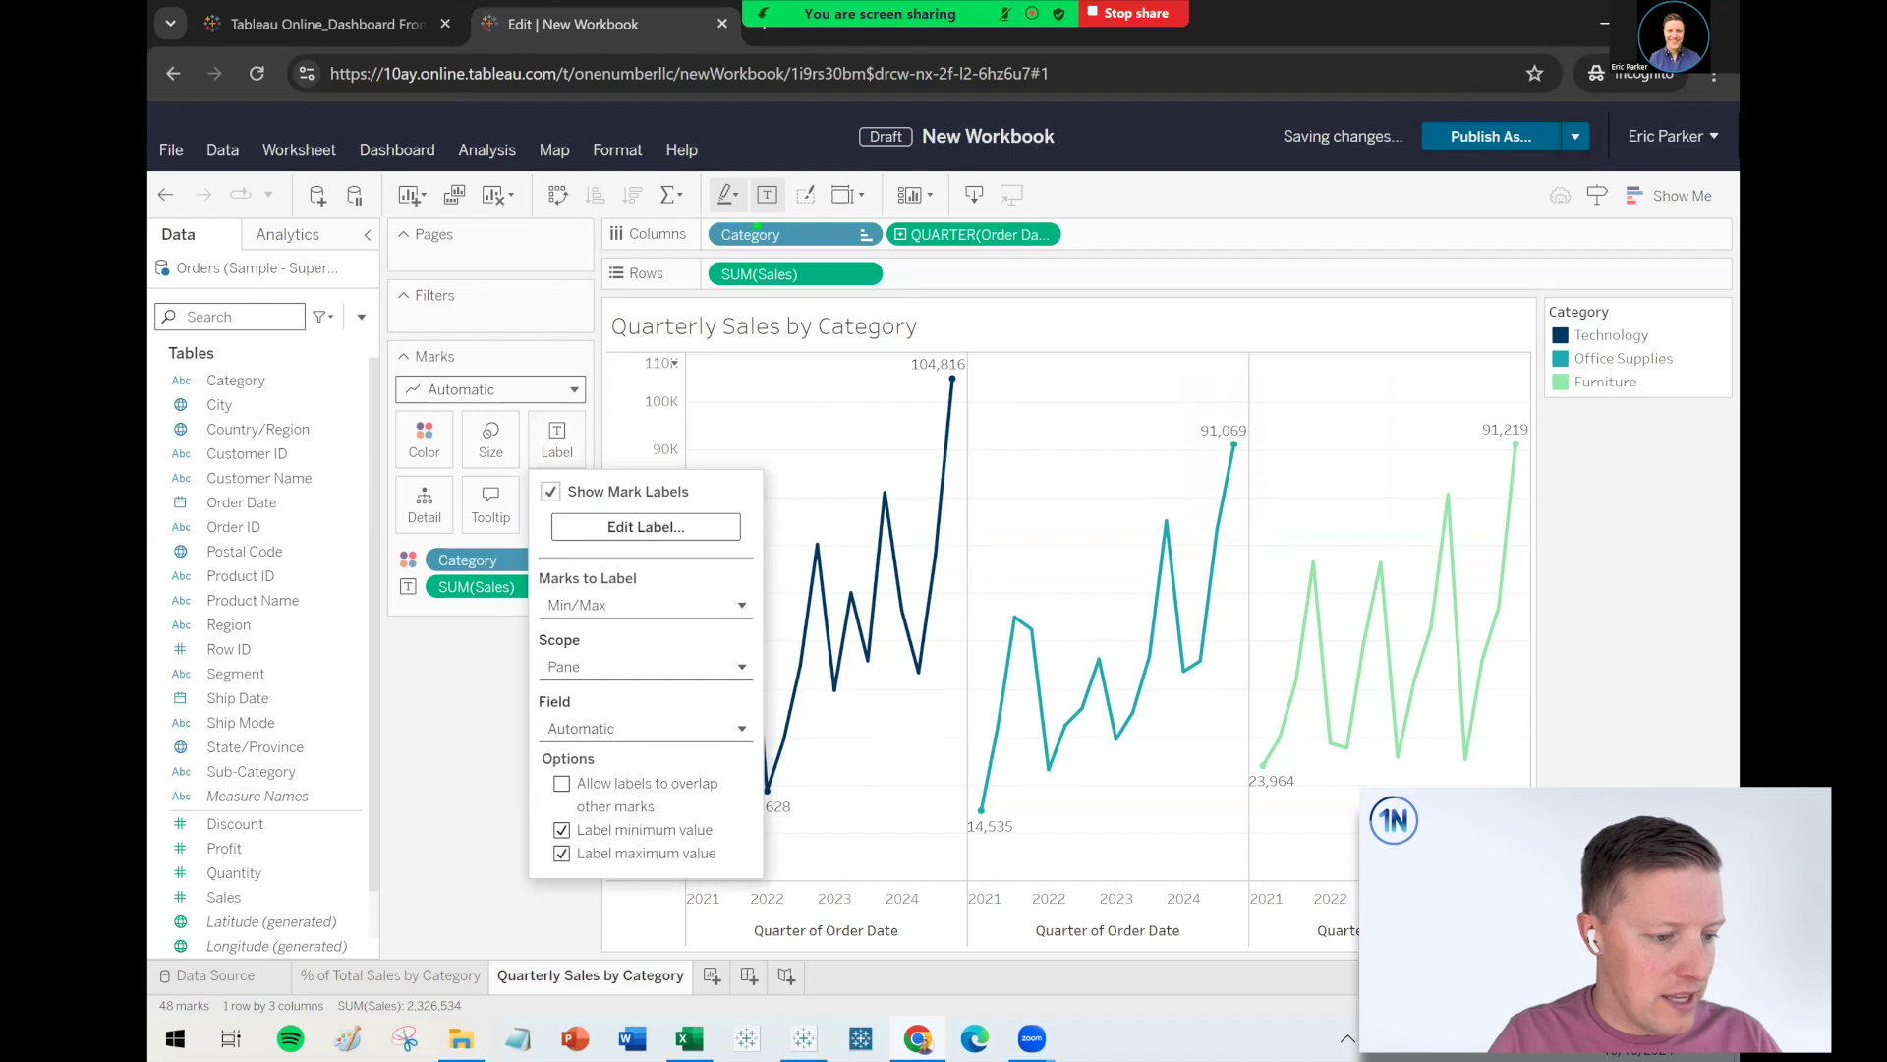
{"action": "left_click_drag", "start_coordinate": [773, 247], "coordinate": [822, 324]}
{"action": "left_click_drag", "start_coordinate": [939, 246], "coordinate": [910, 307]}
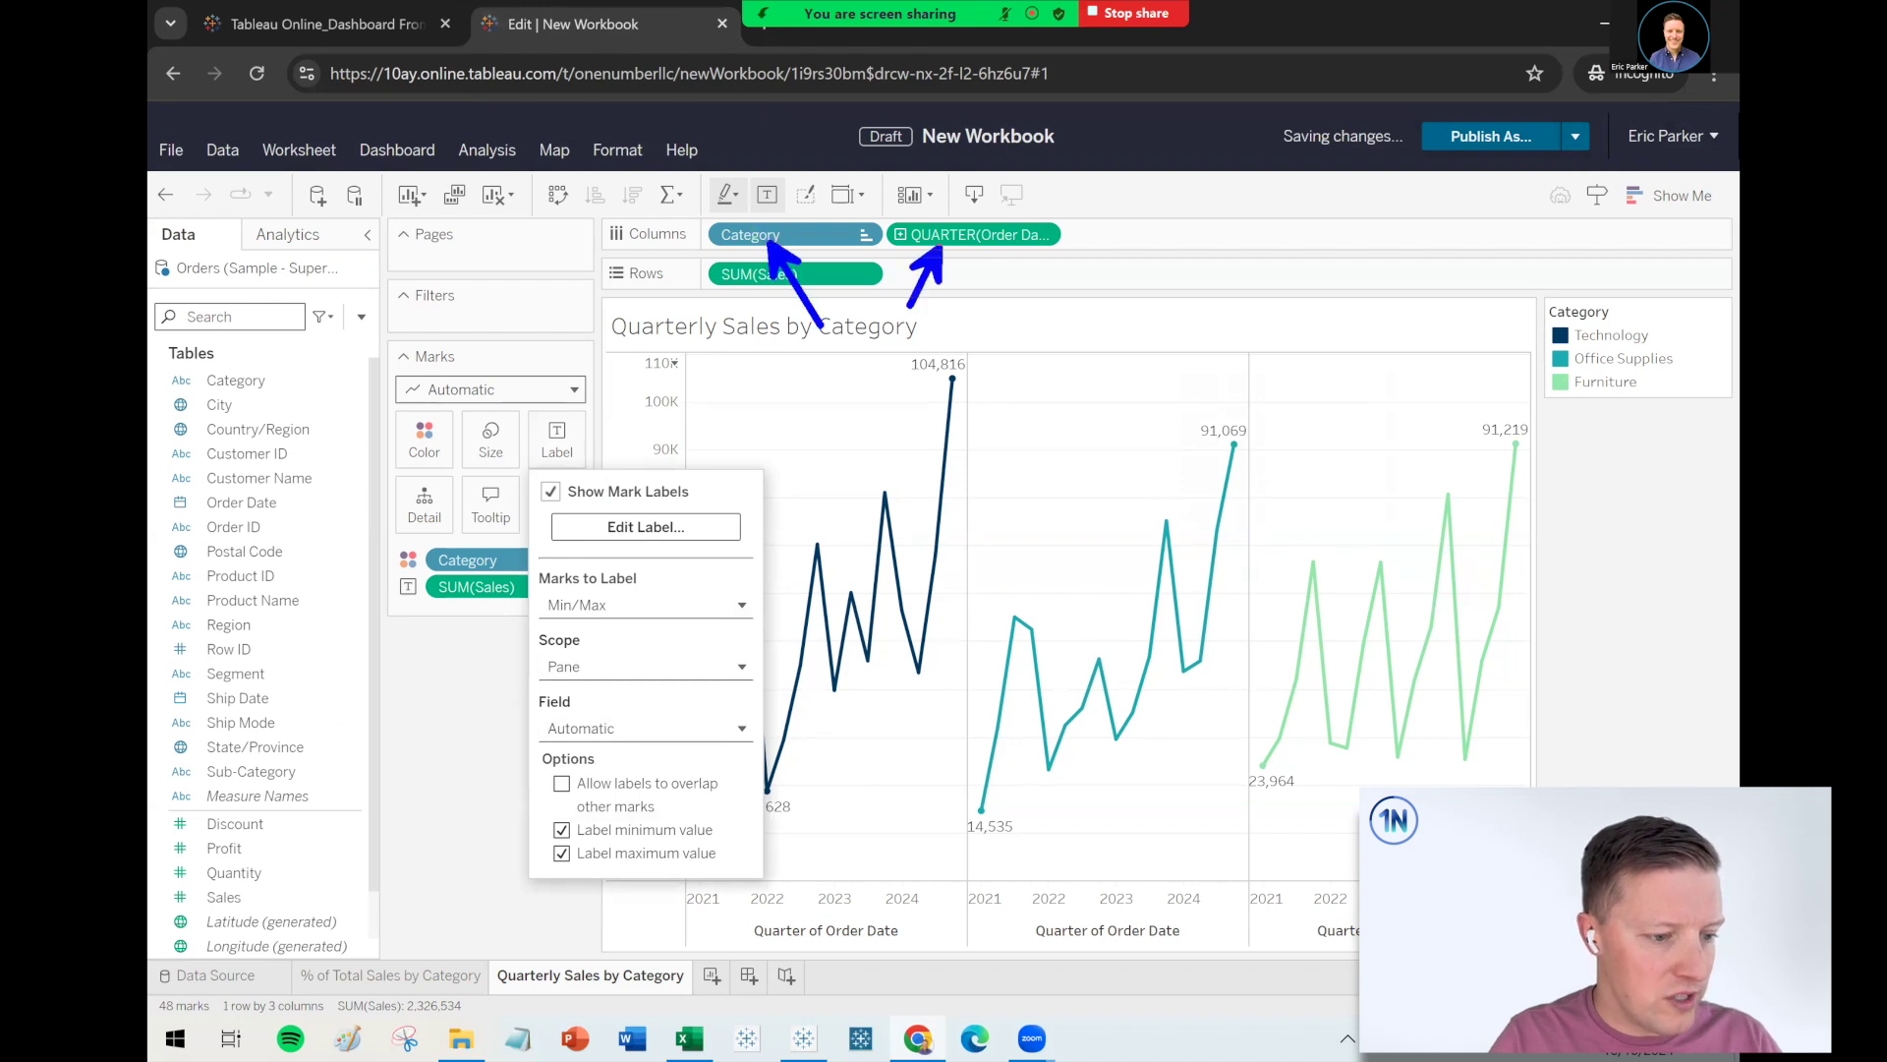
{"action": "left_click_drag", "start_coordinate": [920, 232], "coordinate": [828, 230]}
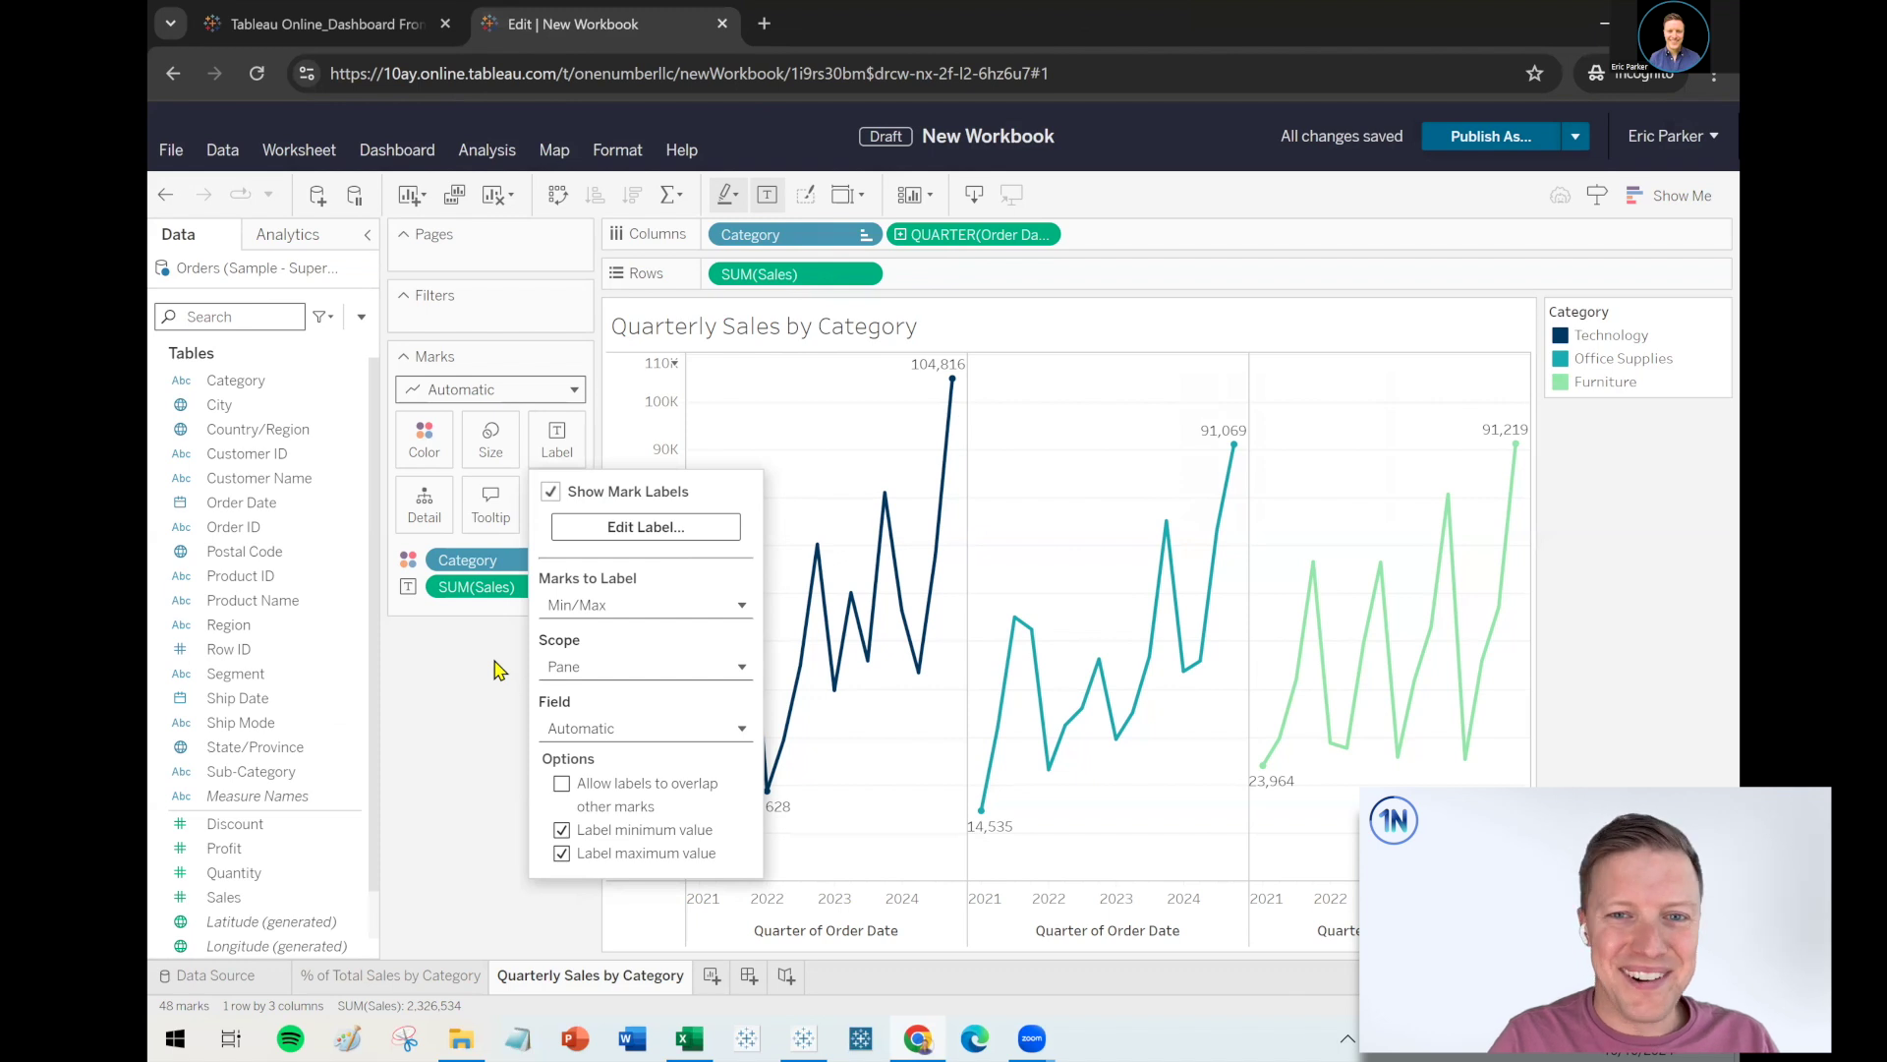
{"action": "left_click", "coordinate": [398, 787]}
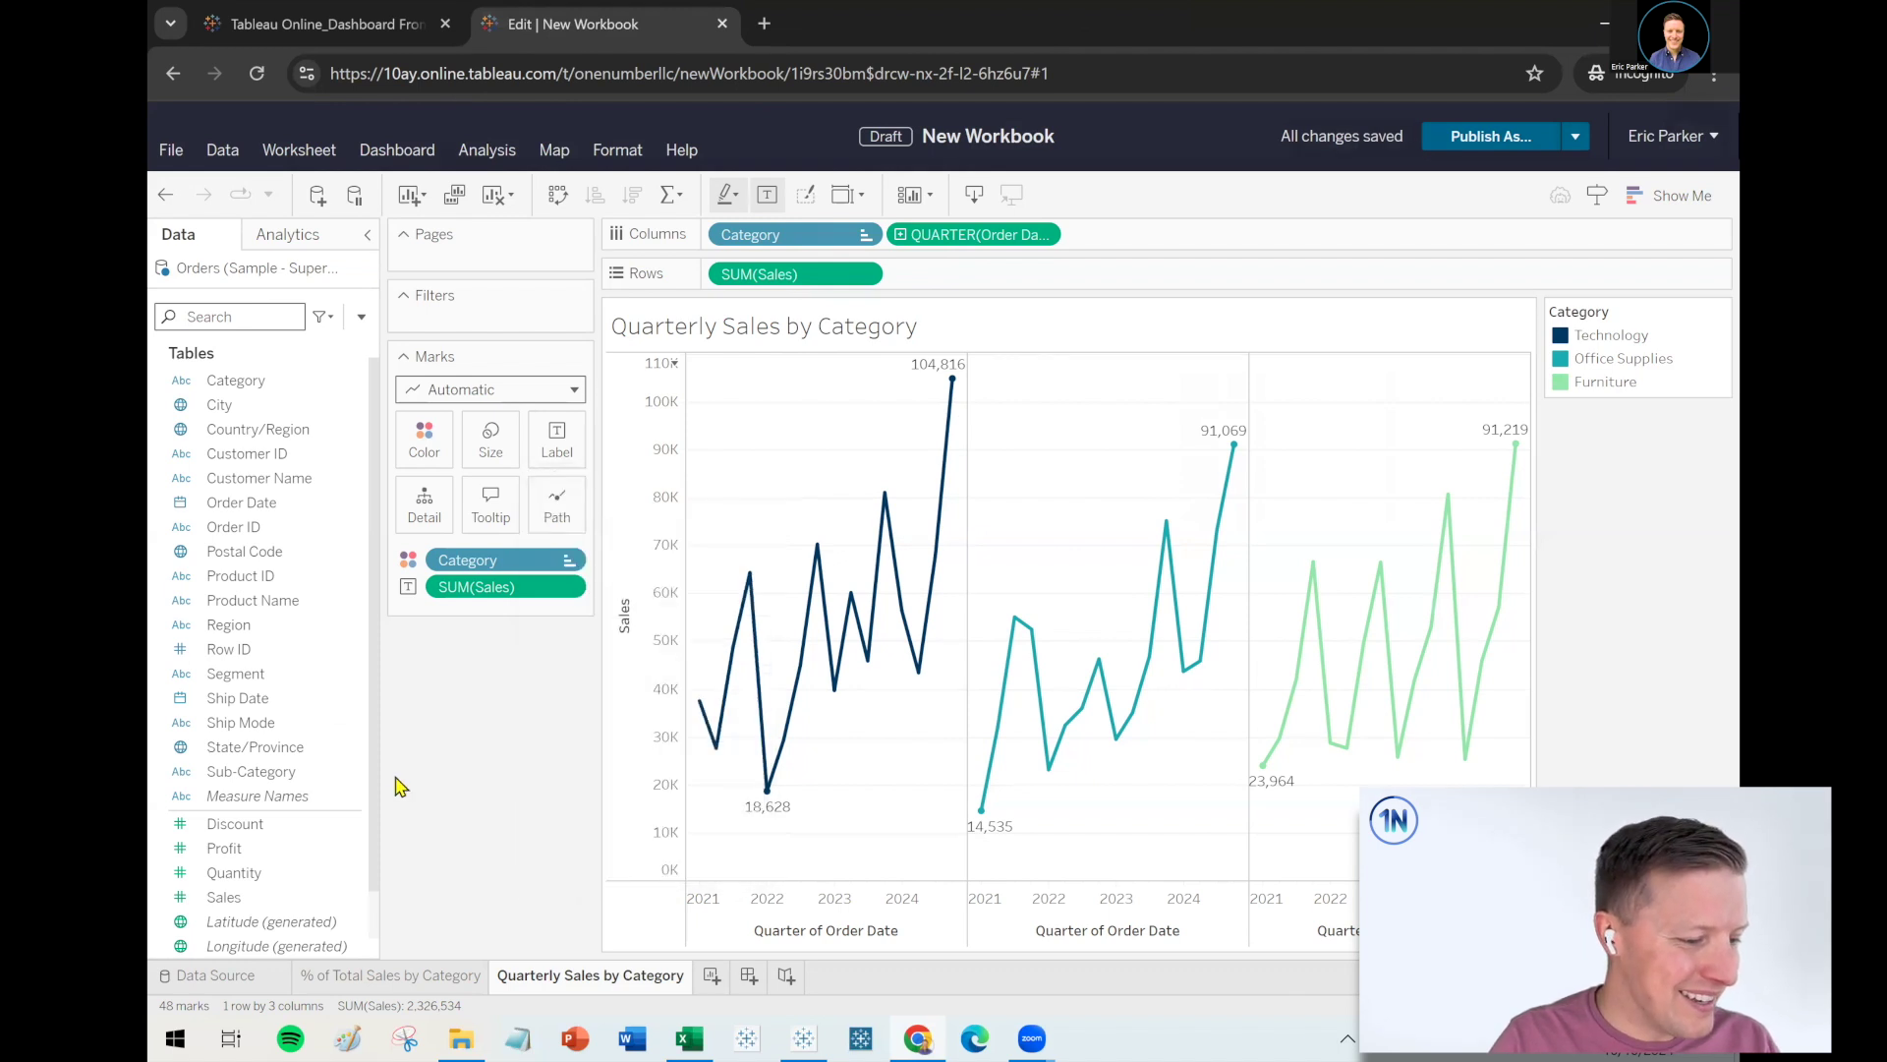
Format the numbers of the Sales label field as Currency (Custom) with no decimal places
{"action": "left_click", "coordinate": [575, 587]}
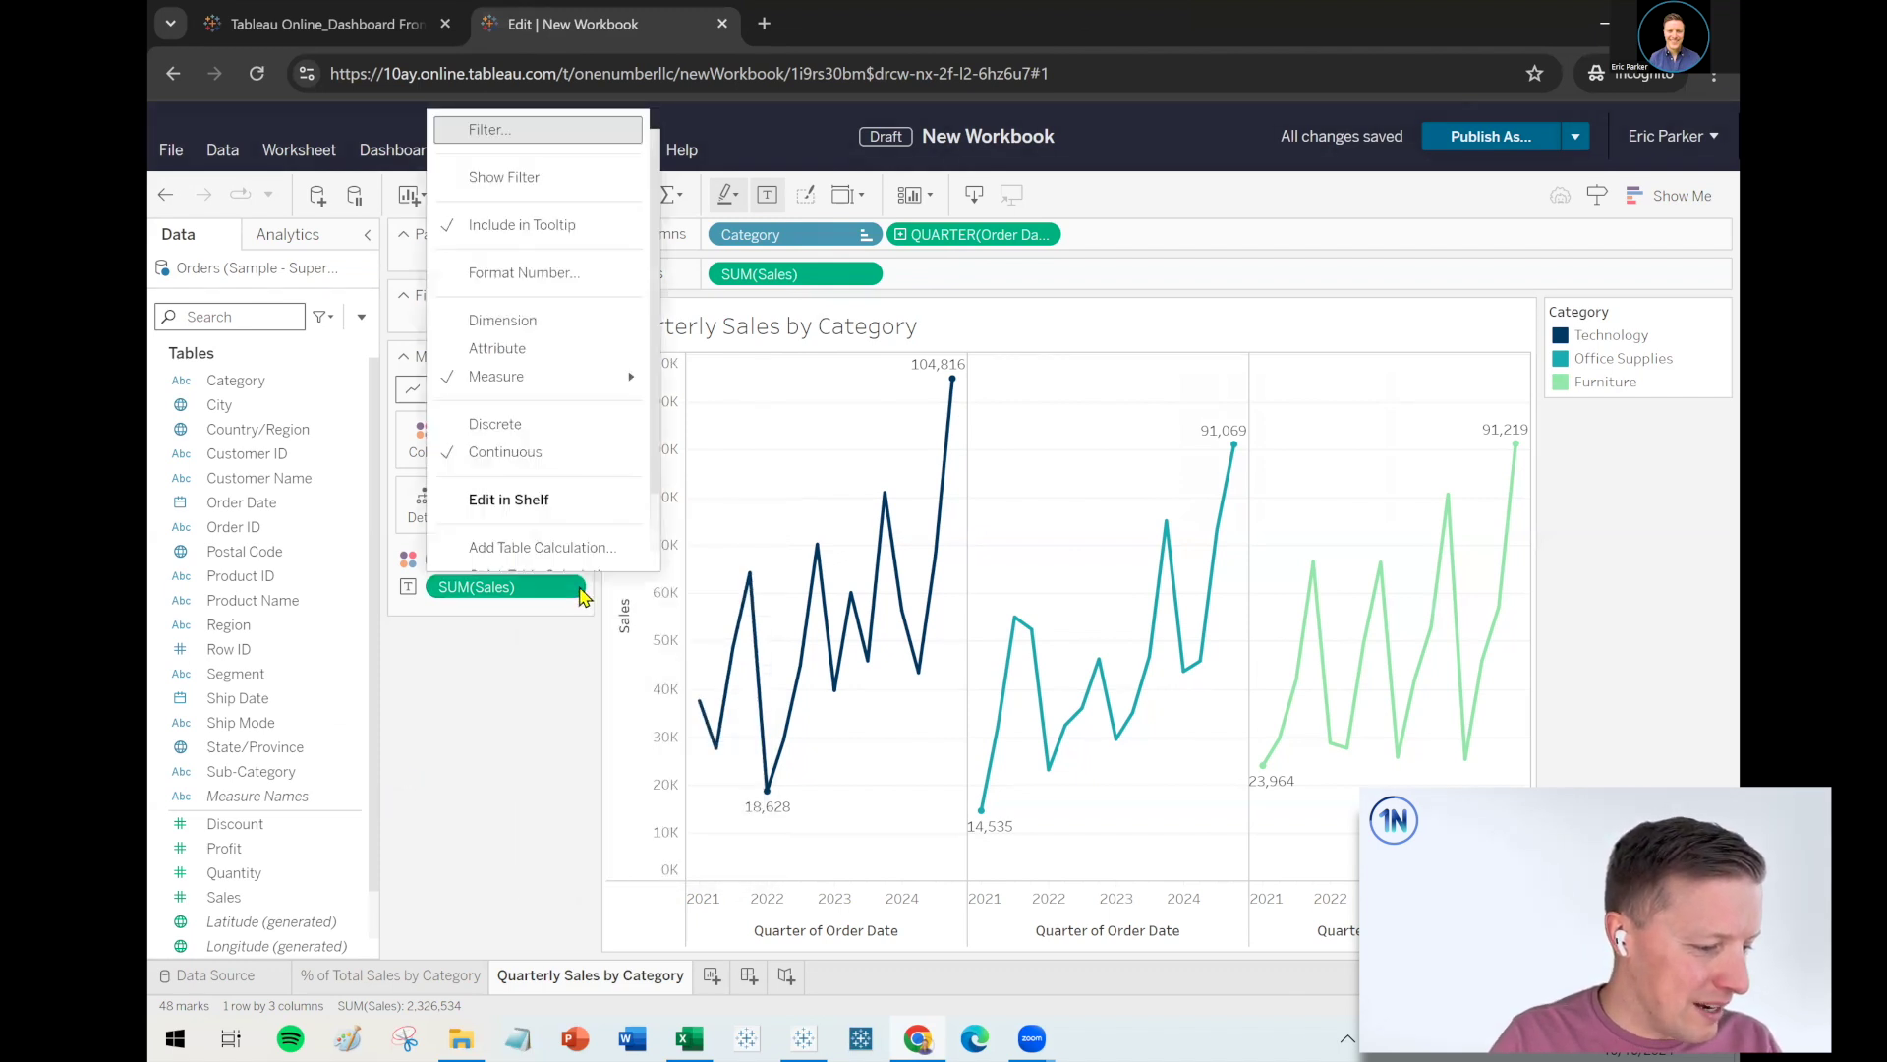
{"action": "left_click", "coordinate": [562, 254]}
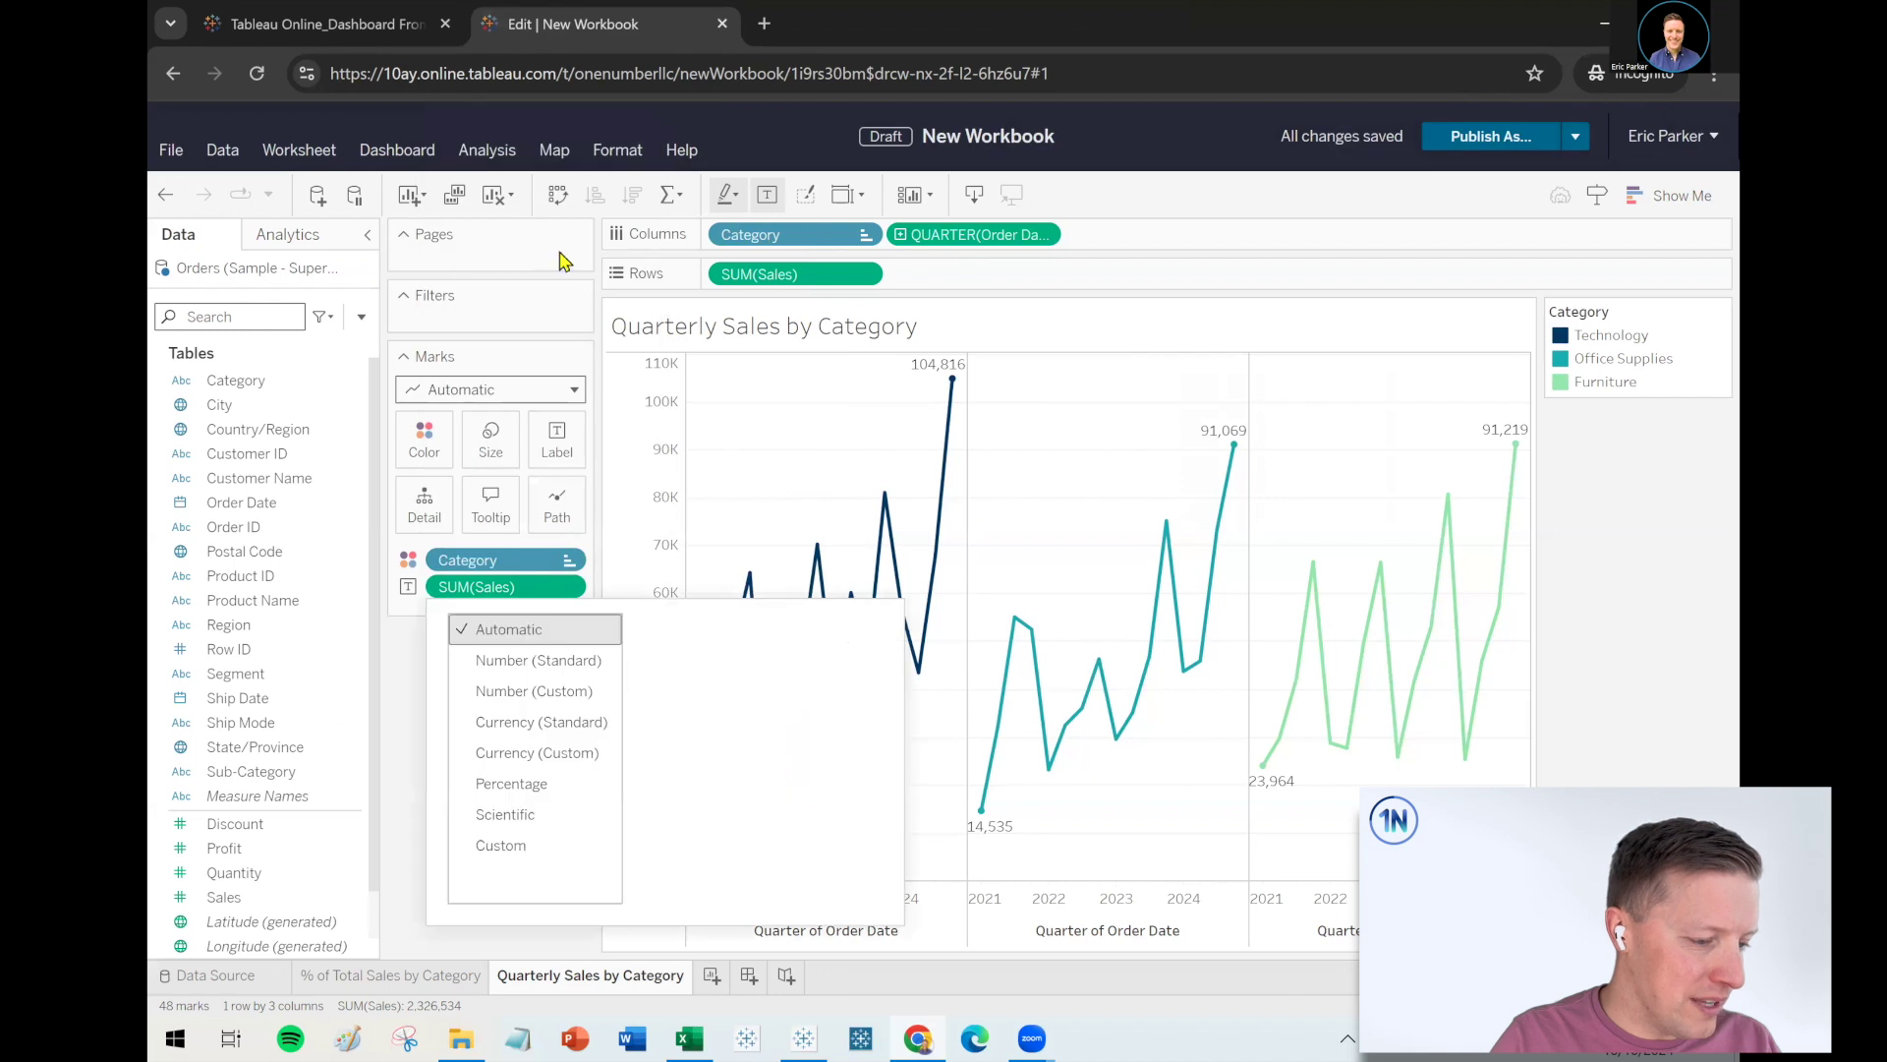
{"action": "left_click", "coordinate": [556, 755]}
{"action": "left_click", "coordinate": [869, 657]}
{"action": "left_click", "coordinate": [869, 656]}
{"action": "left_click", "coordinate": [422, 734]}
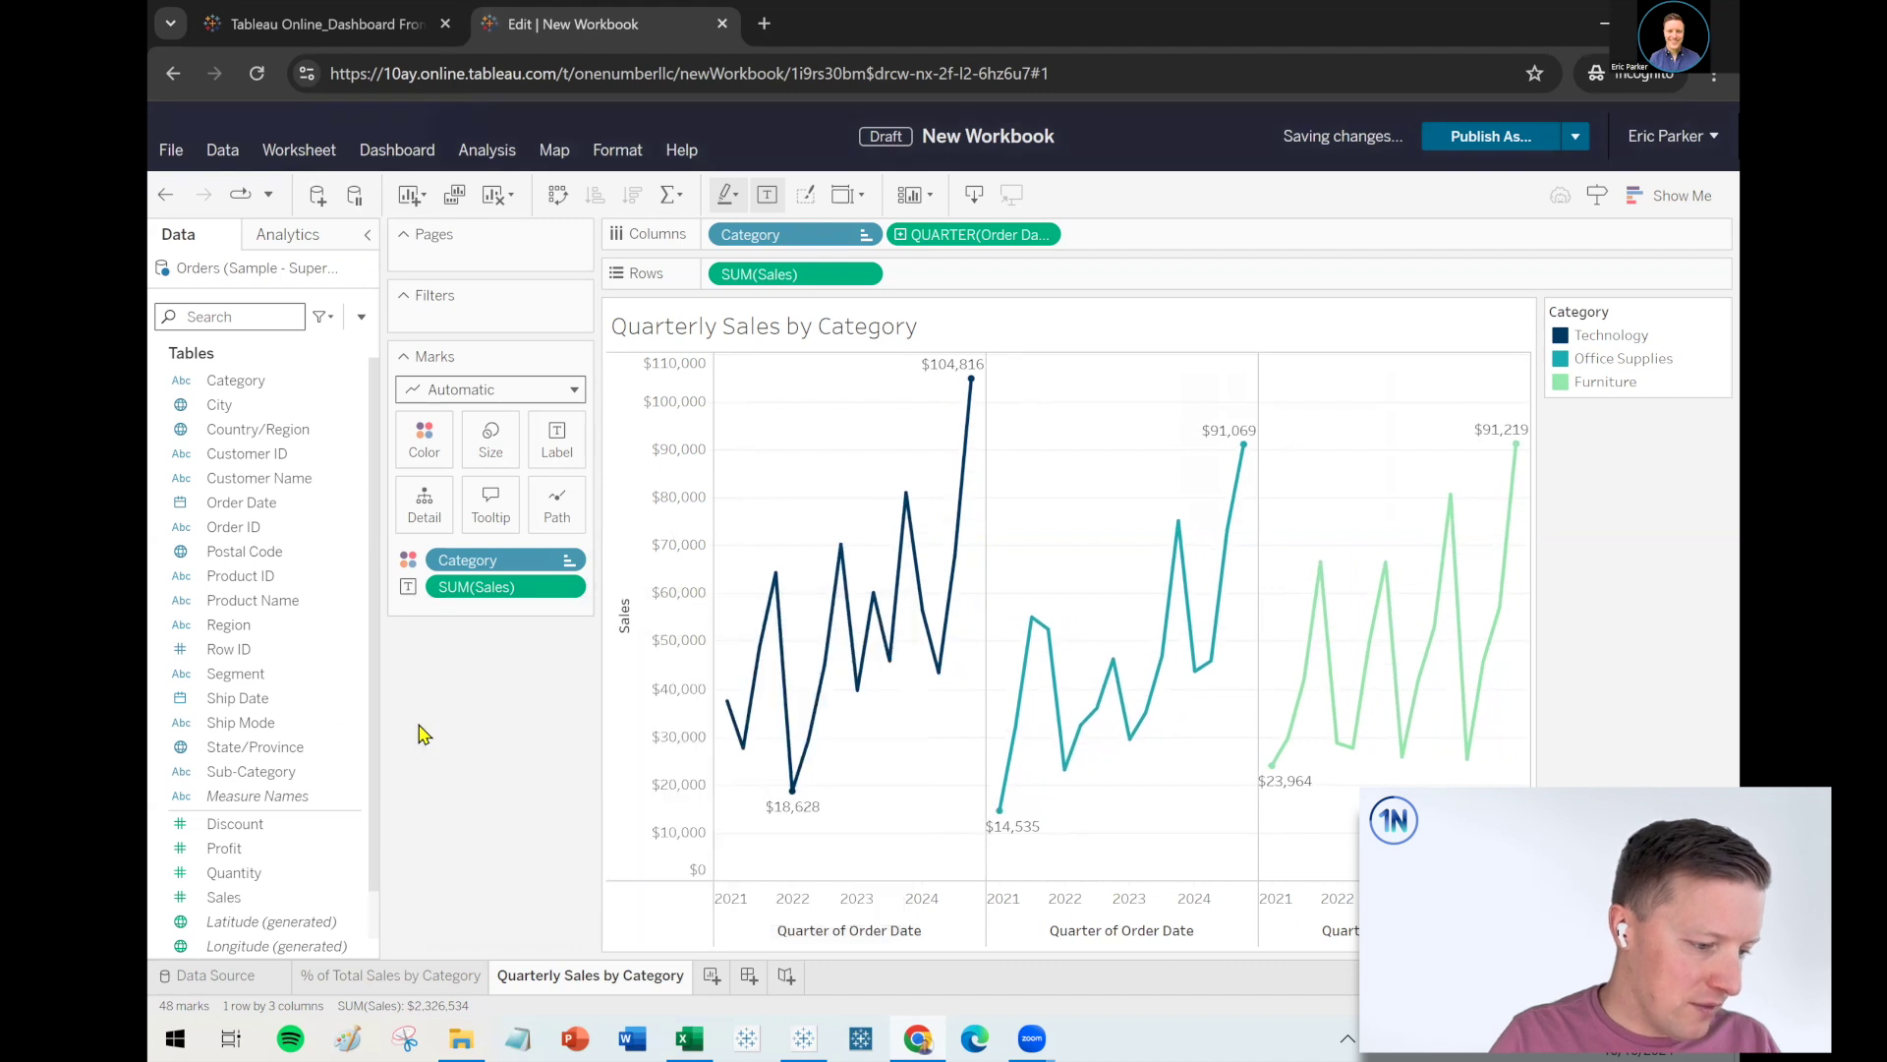
{"action": "right_click", "coordinate": [558, 980]}
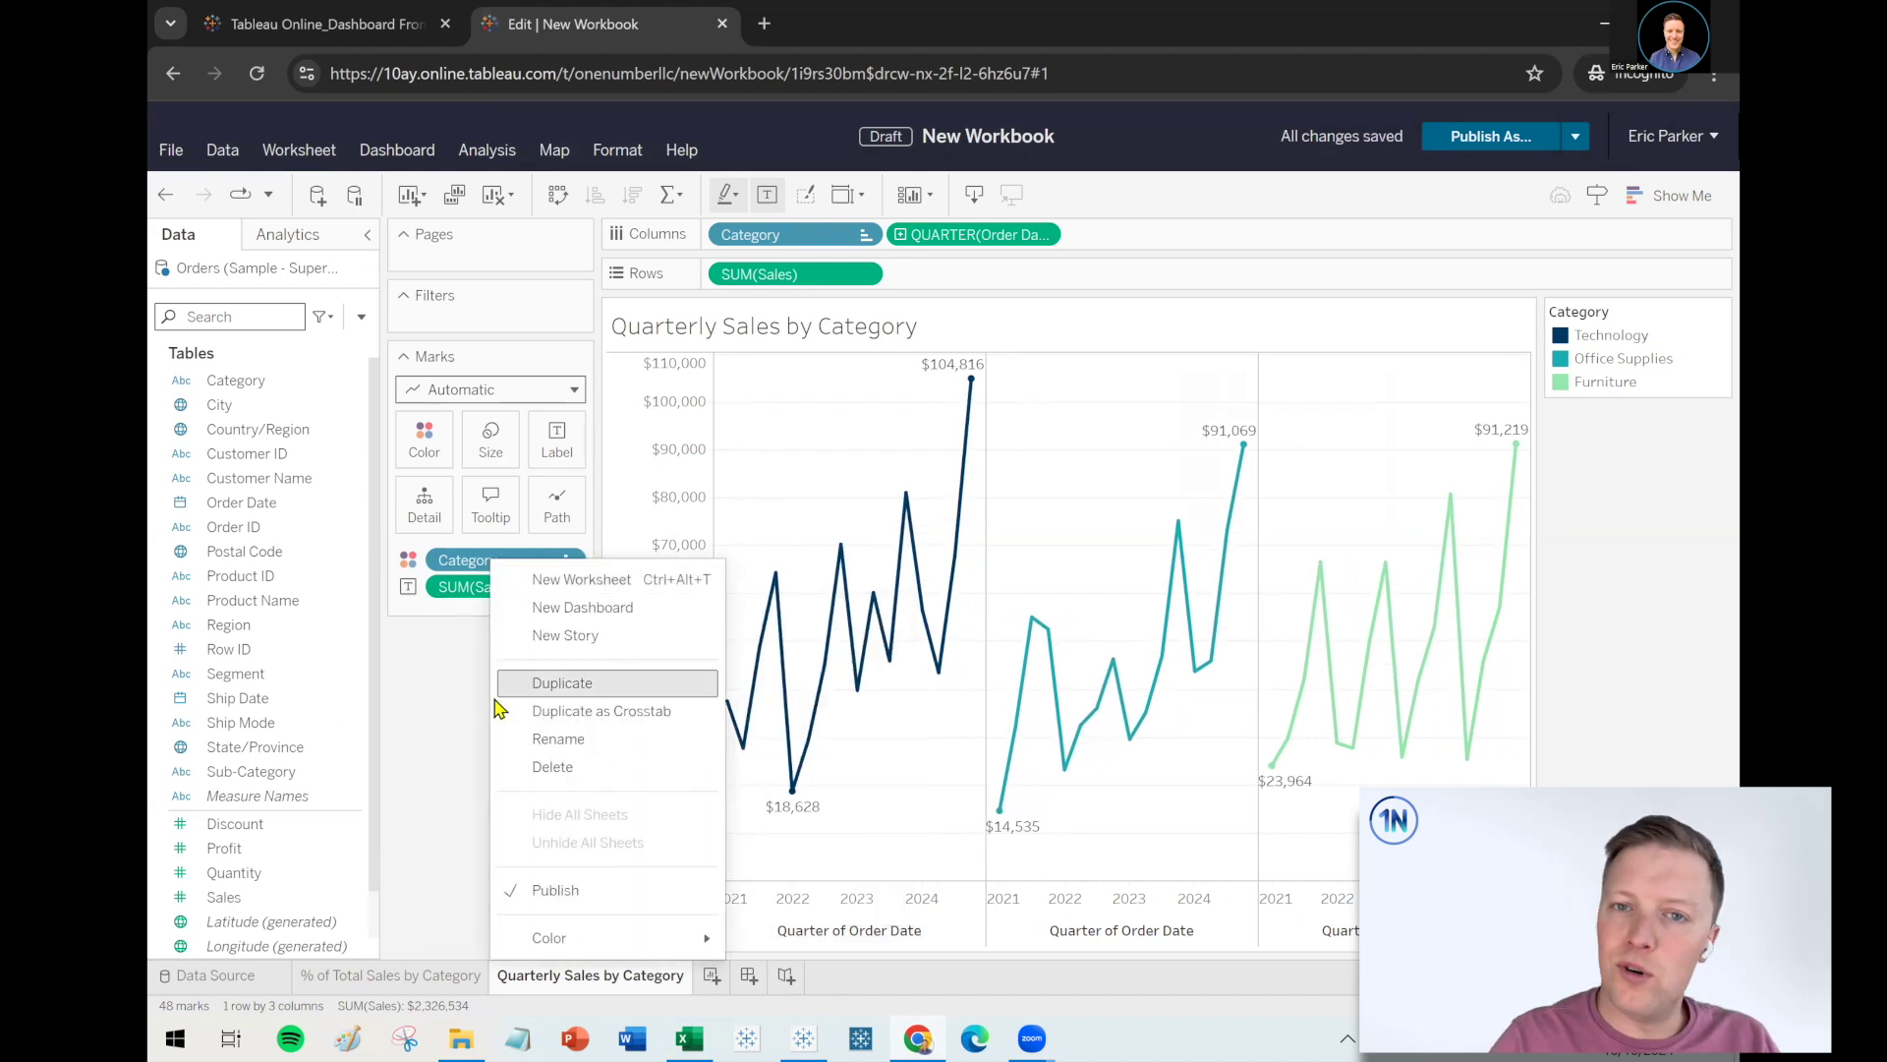
{"action": "left_click", "coordinate": [440, 717]}
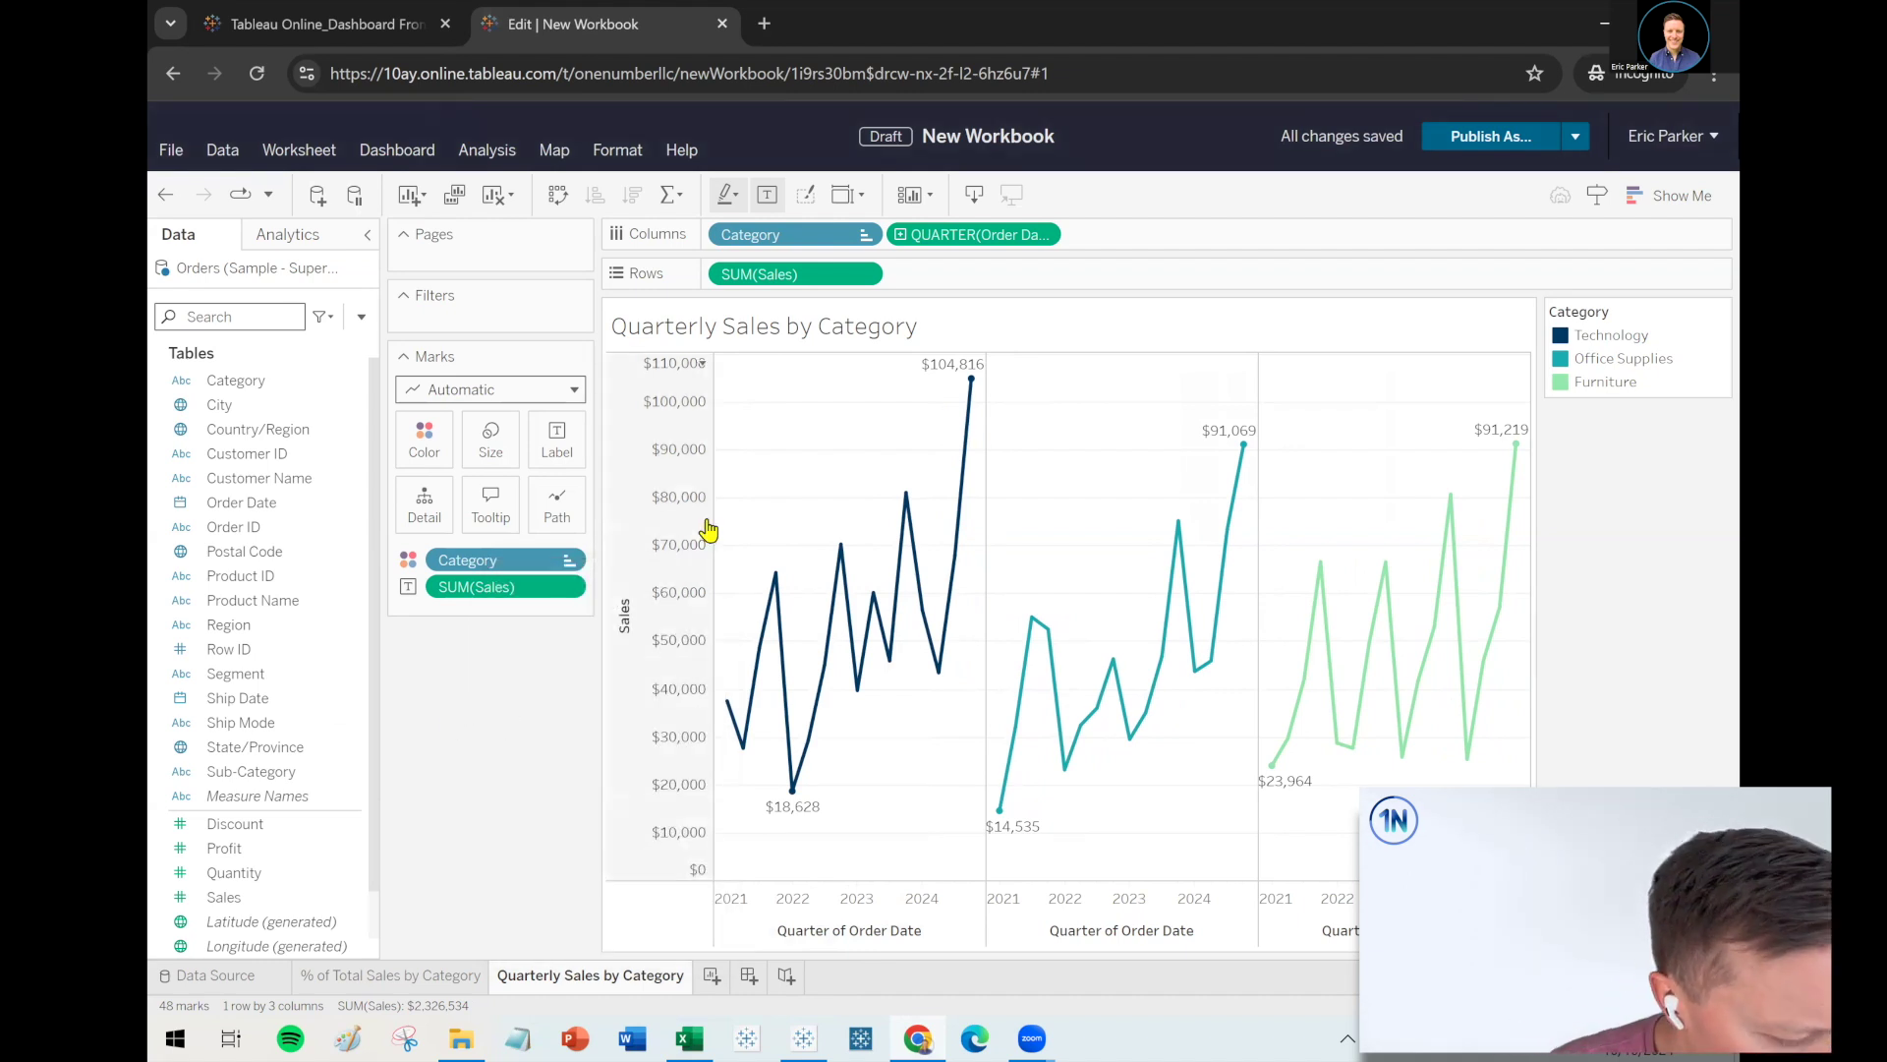
Compare with the example dashboard, and remove the Quarter of Order Date axis title from the line chart
{"action": "left_click", "coordinate": [391, 26]}
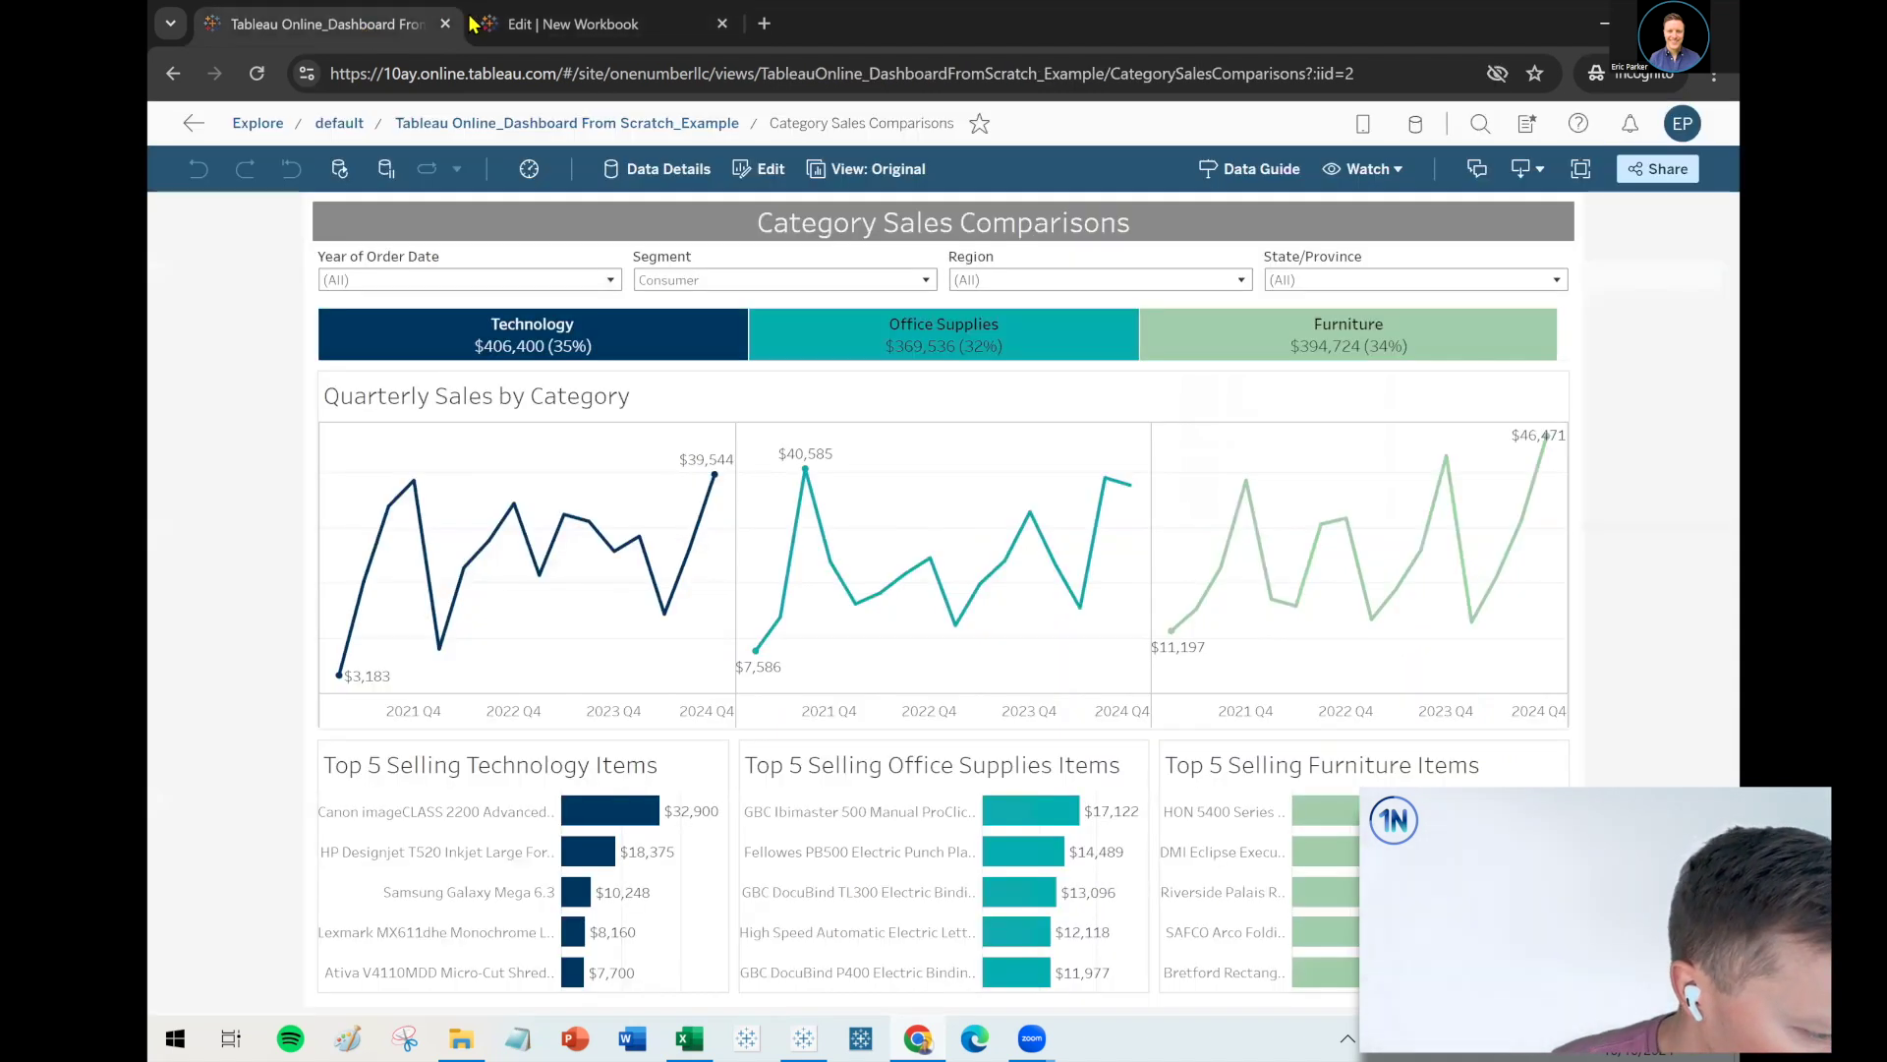
{"action": "left_click", "coordinate": [472, 23]}
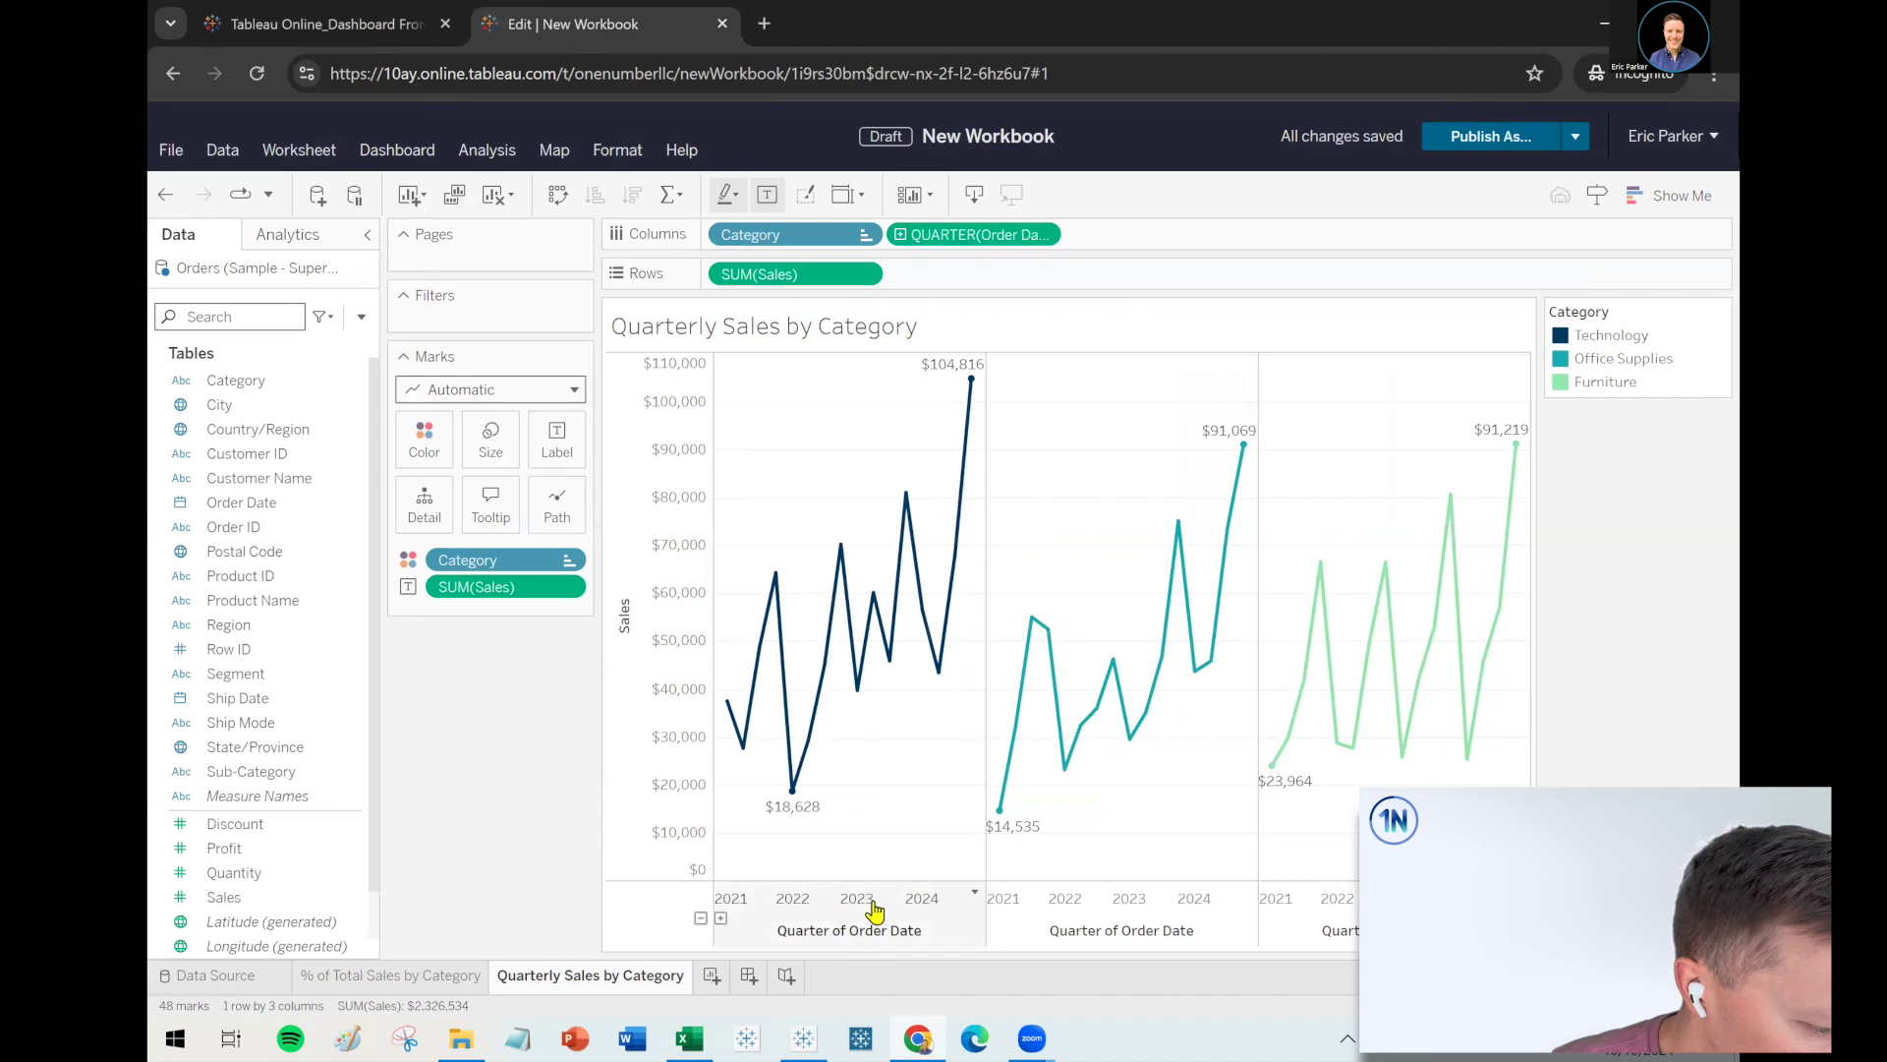
{"action": "right_click", "coordinate": [867, 906]}
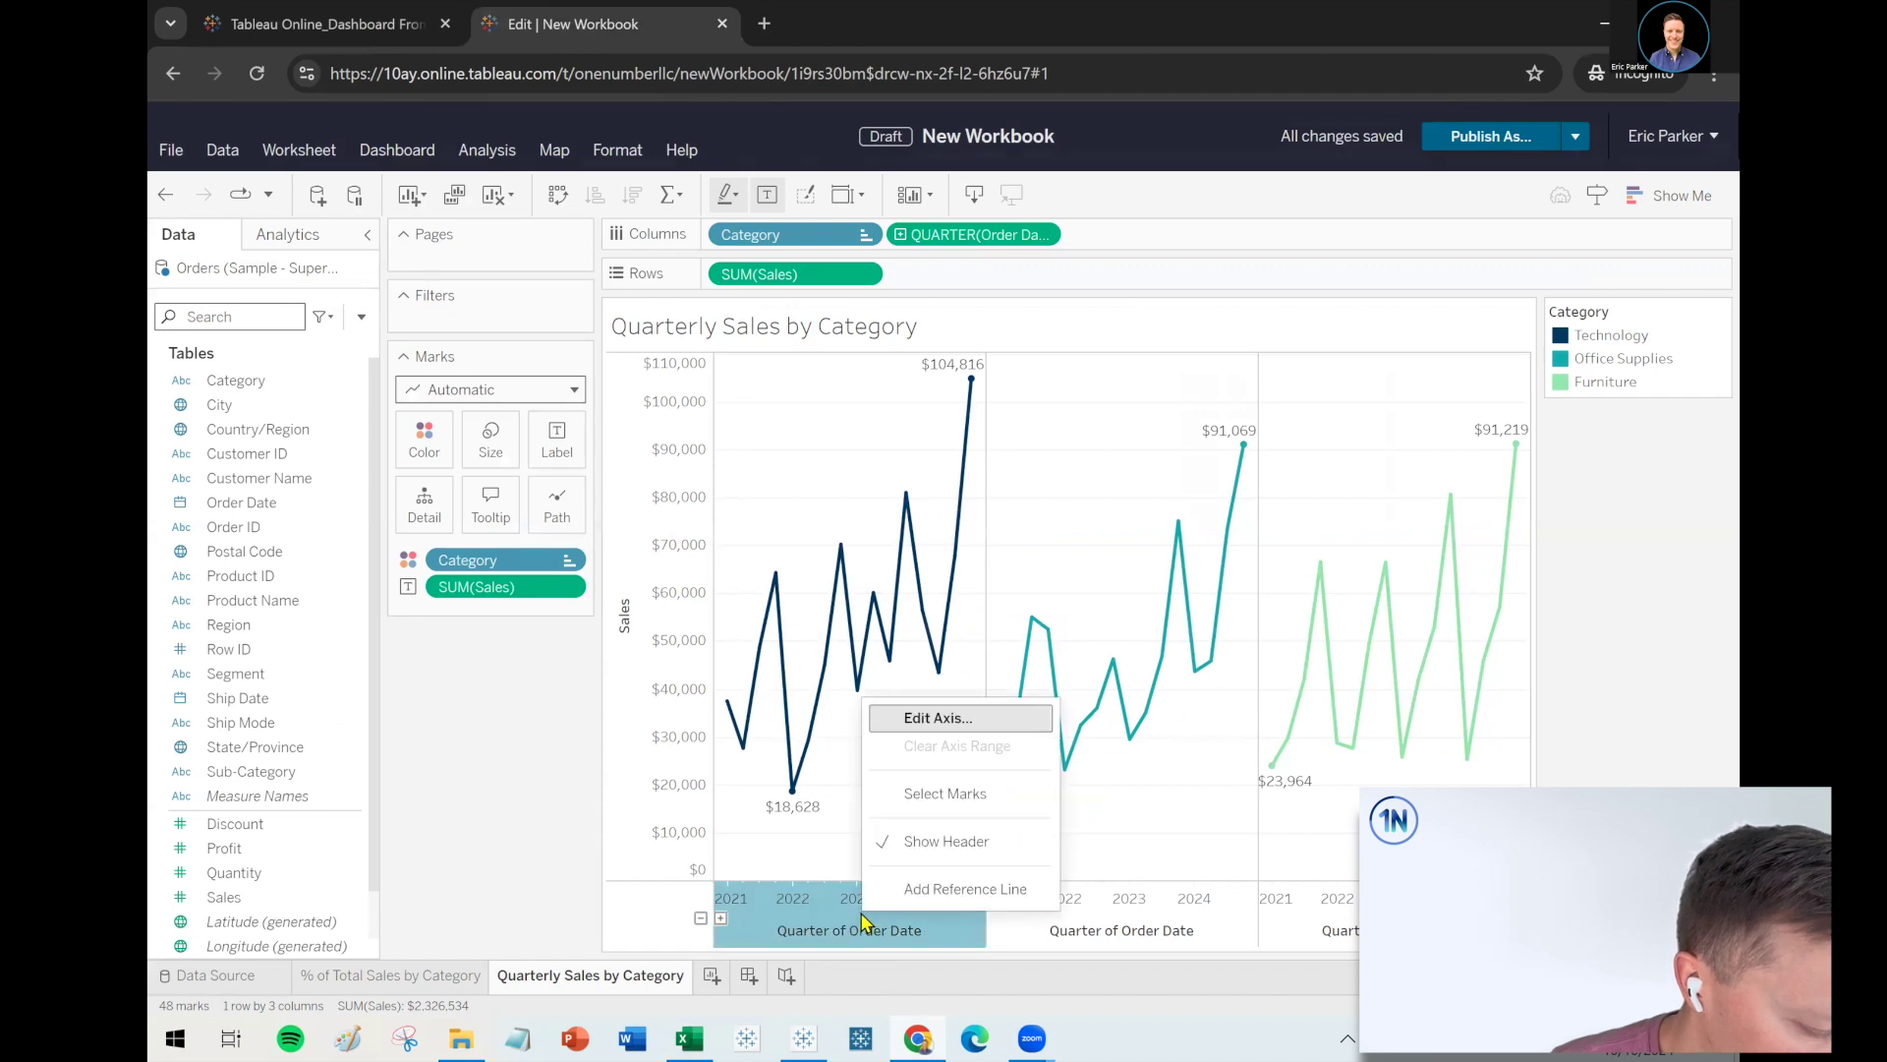
{"action": "left_click", "coordinate": [983, 723]}
{"action": "left_click", "coordinate": [1060, 752]}
{"action": "key", "text": "BackSpace"}
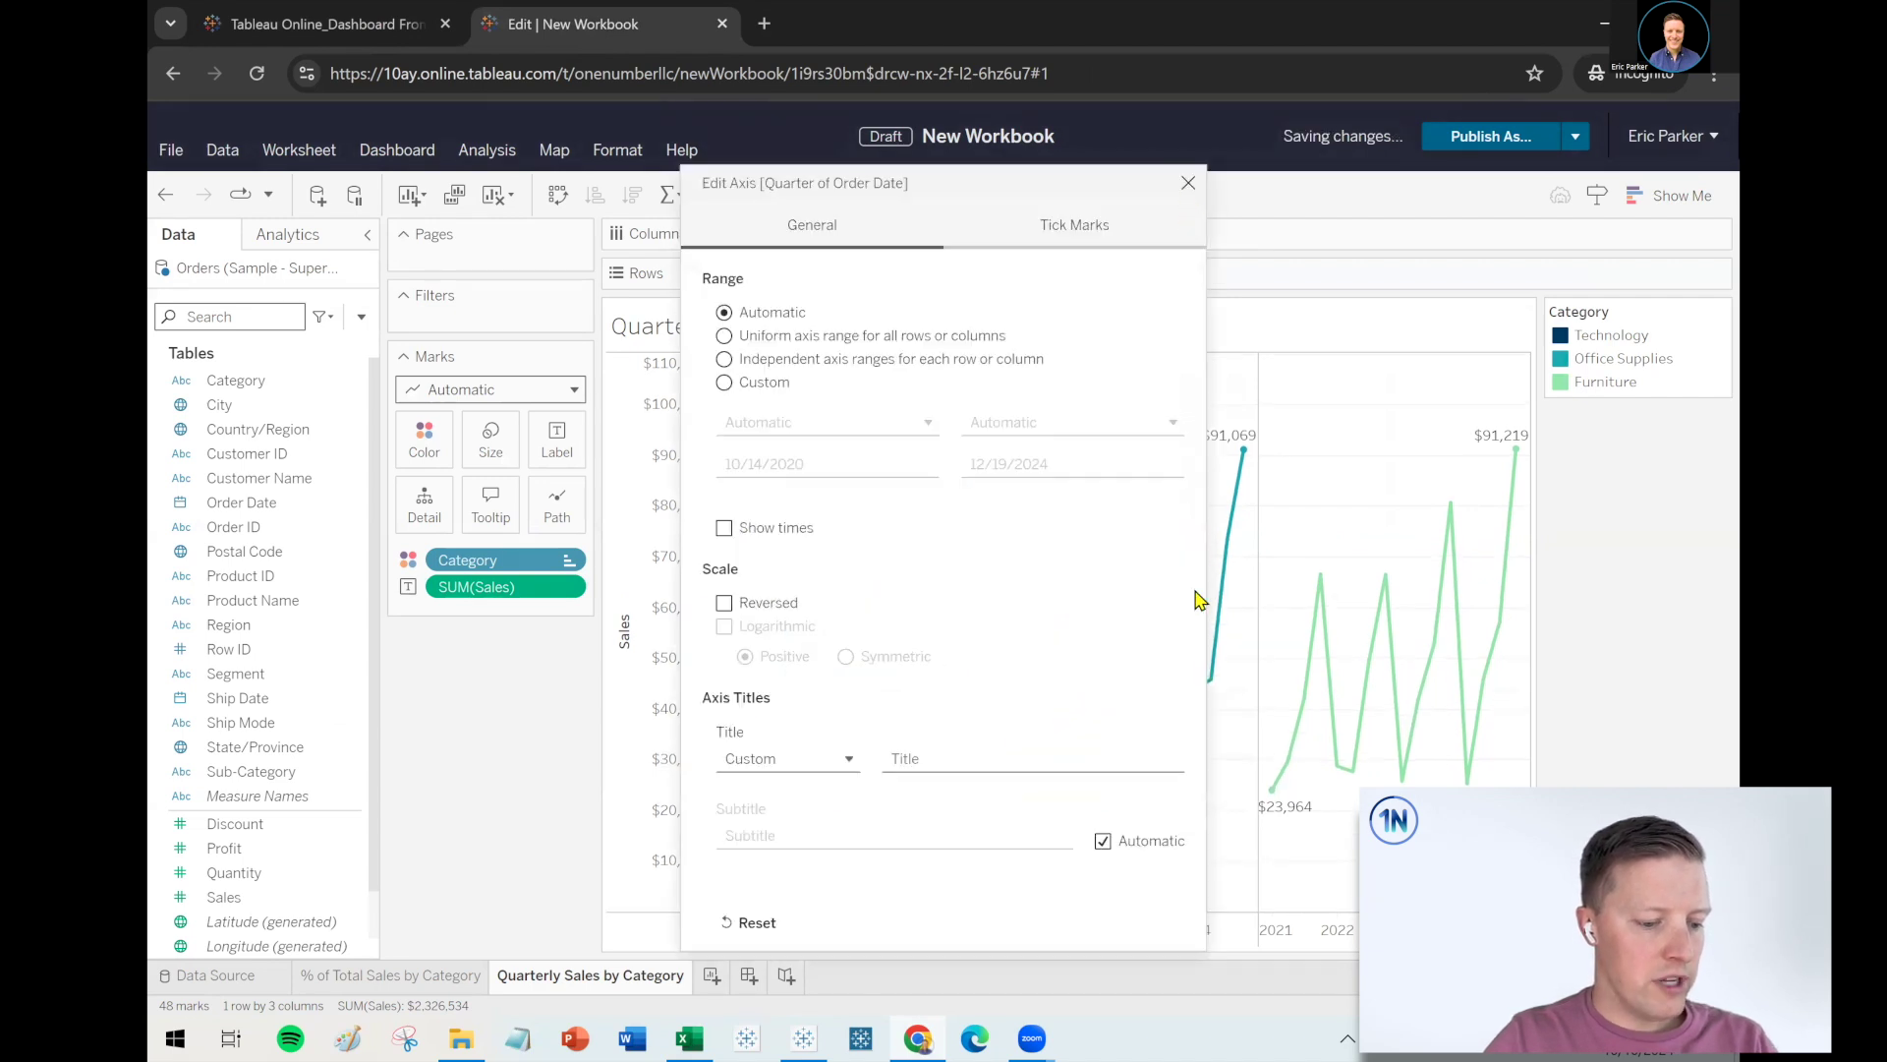
{"action": "left_click", "coordinate": [1187, 186]}
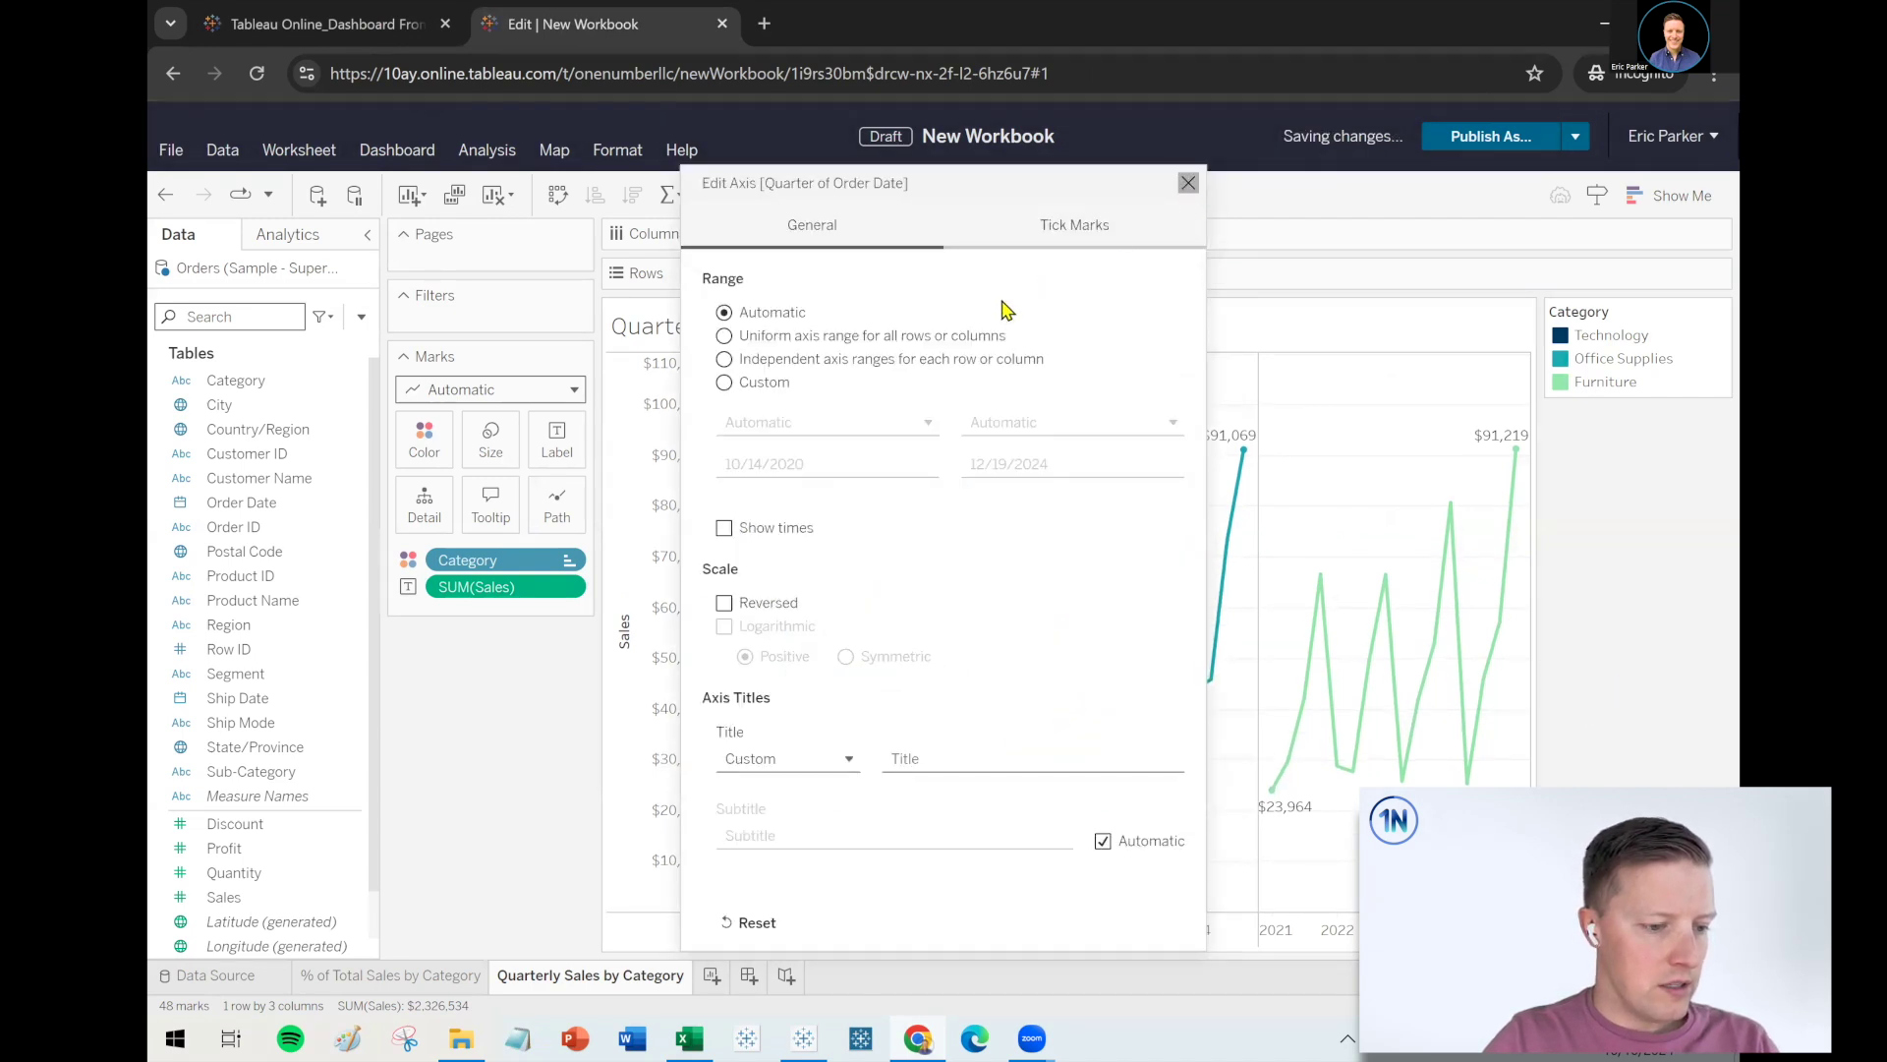
Turn off the horizontal grid lines in the line chart's worksheet formatting
{"action": "right_click", "coordinate": [822, 479]}
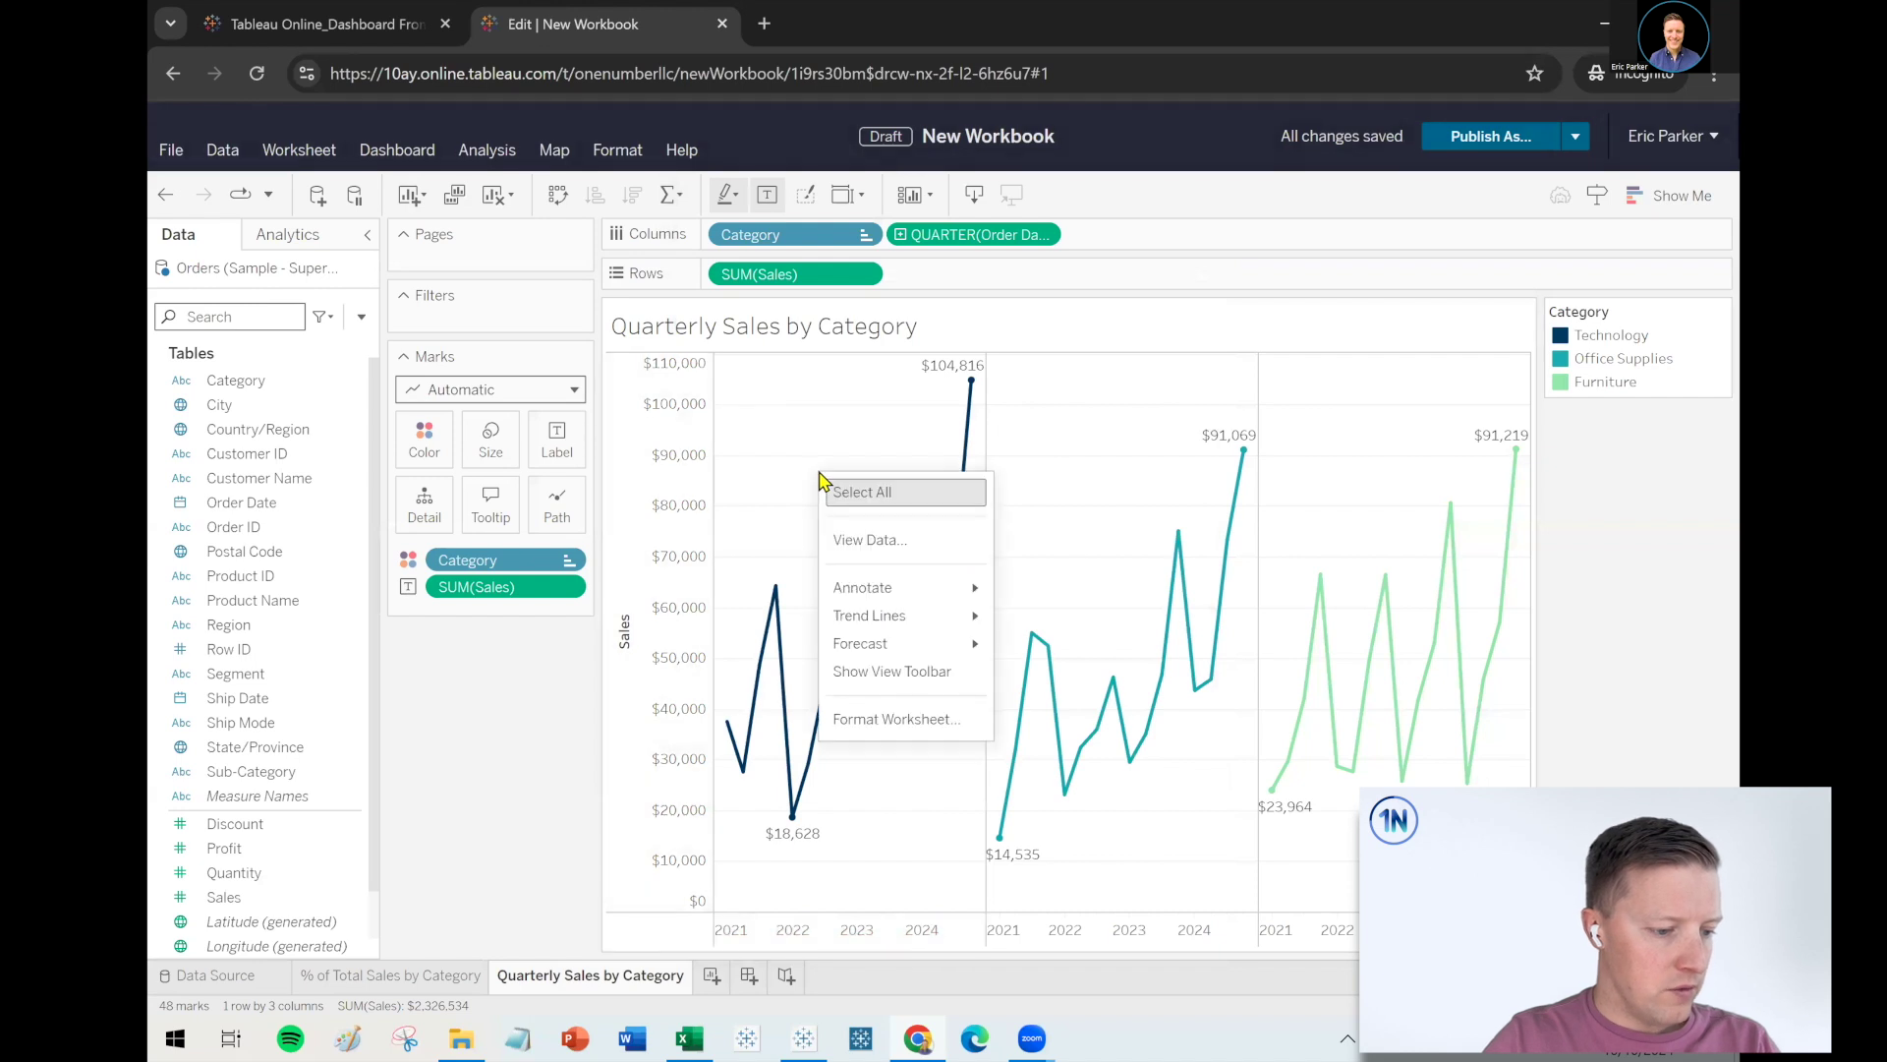
{"action": "left_click", "coordinate": [894, 721]}
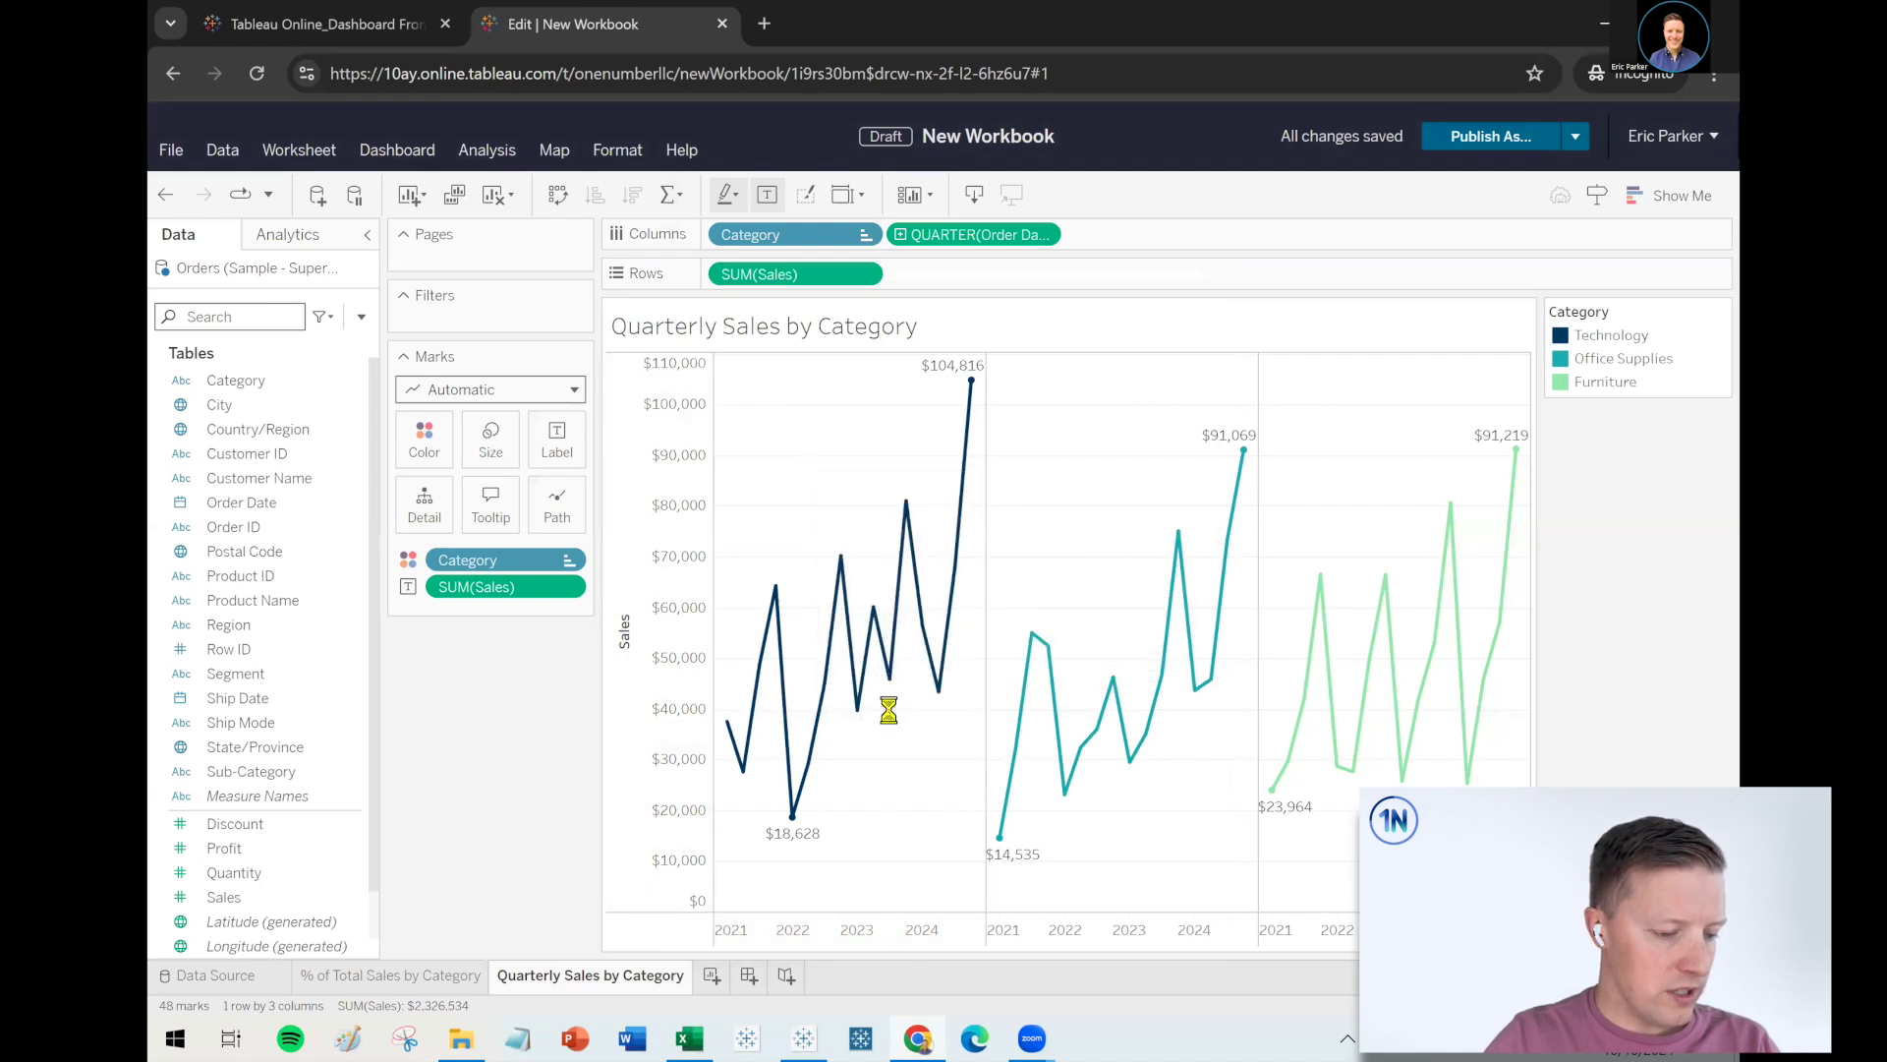
{"action": "left_click", "coordinate": [1695, 936]}
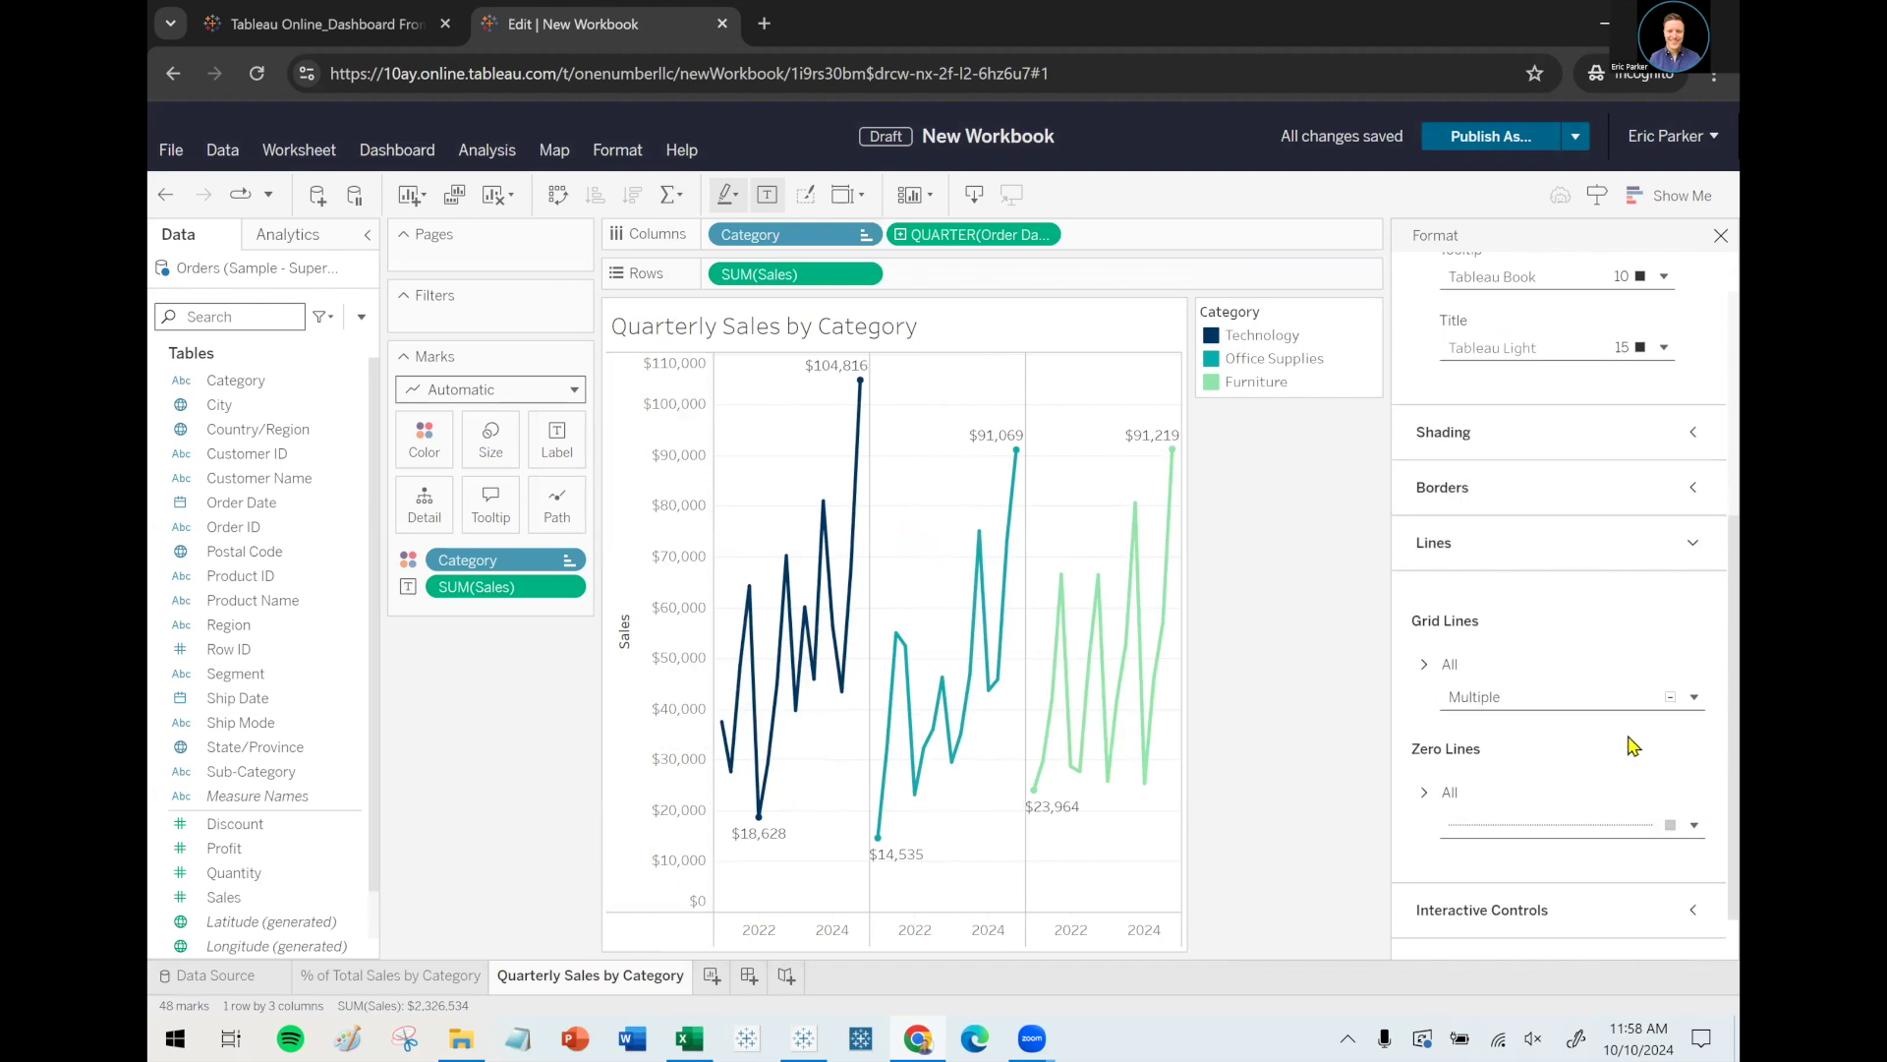
{"action": "left_click", "coordinate": [1424, 664]}
{"action": "left_click", "coordinate": [1484, 765]}
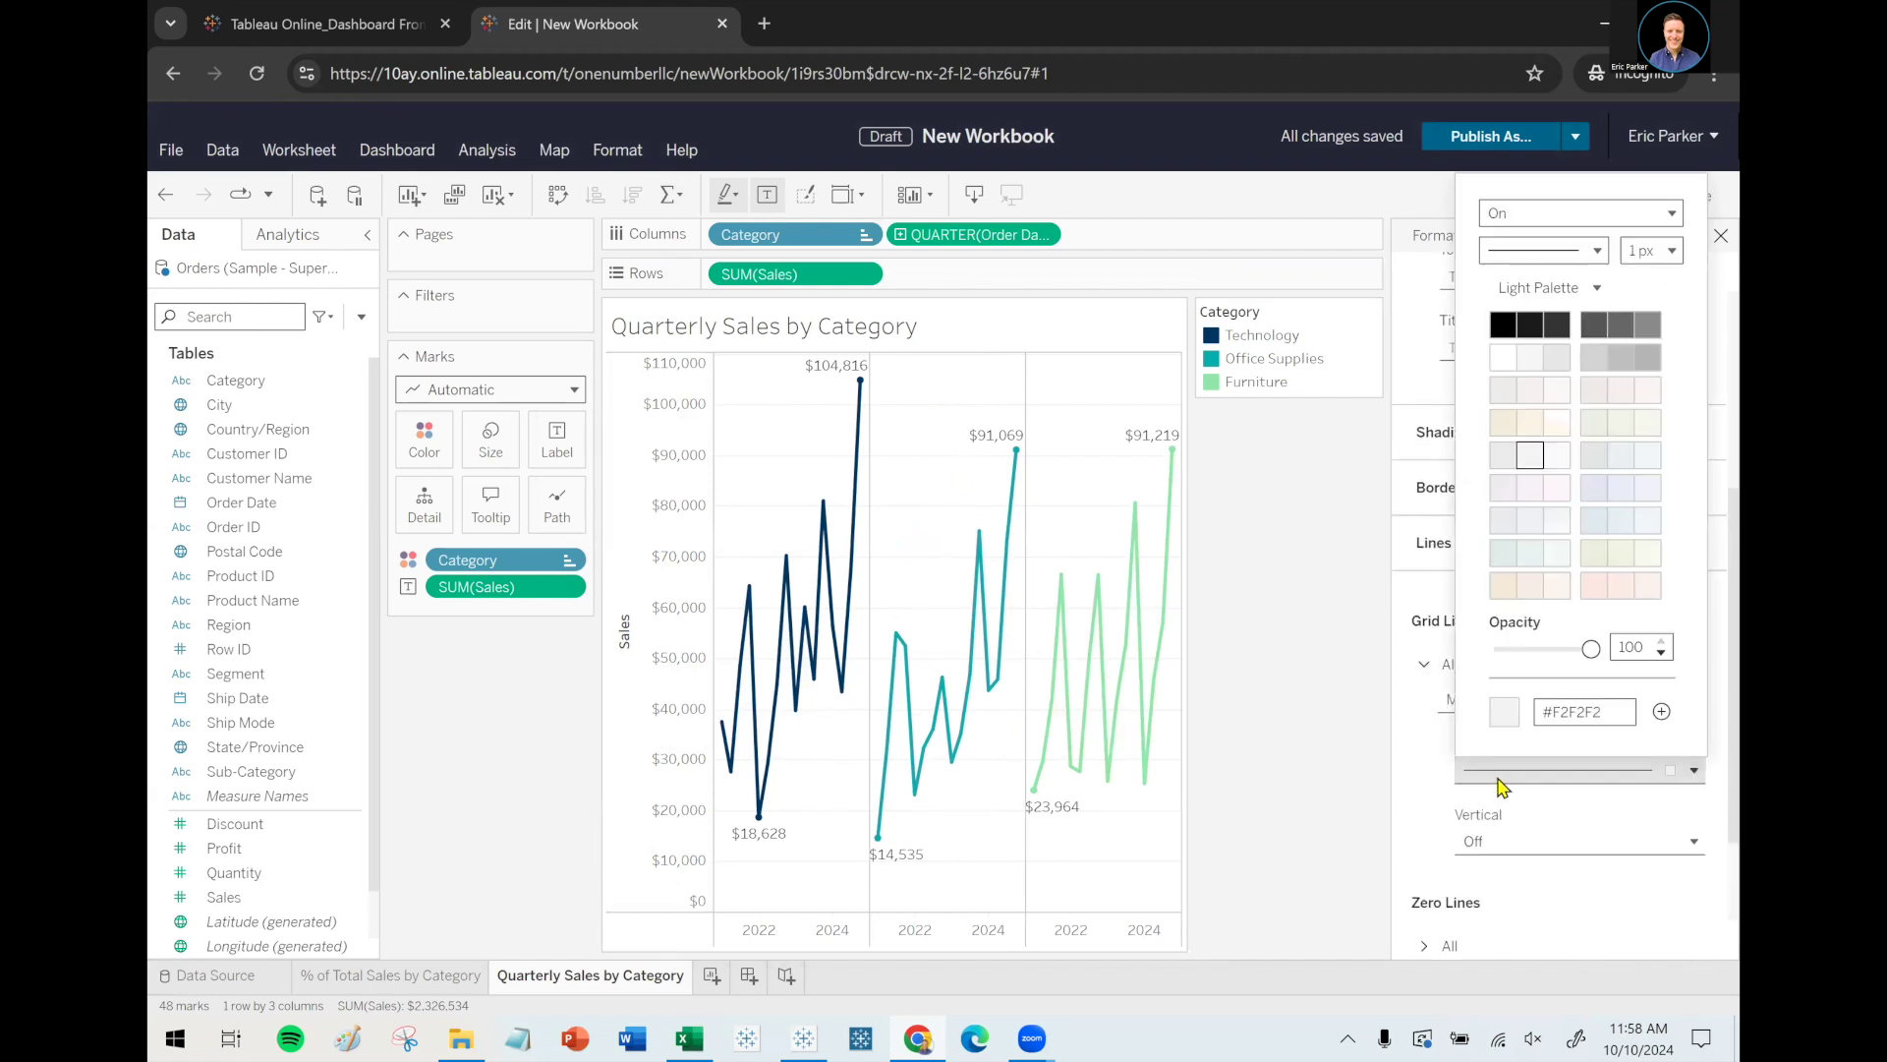
{"action": "left_click", "coordinate": [1563, 213]}
{"action": "left_click", "coordinate": [1523, 276]}
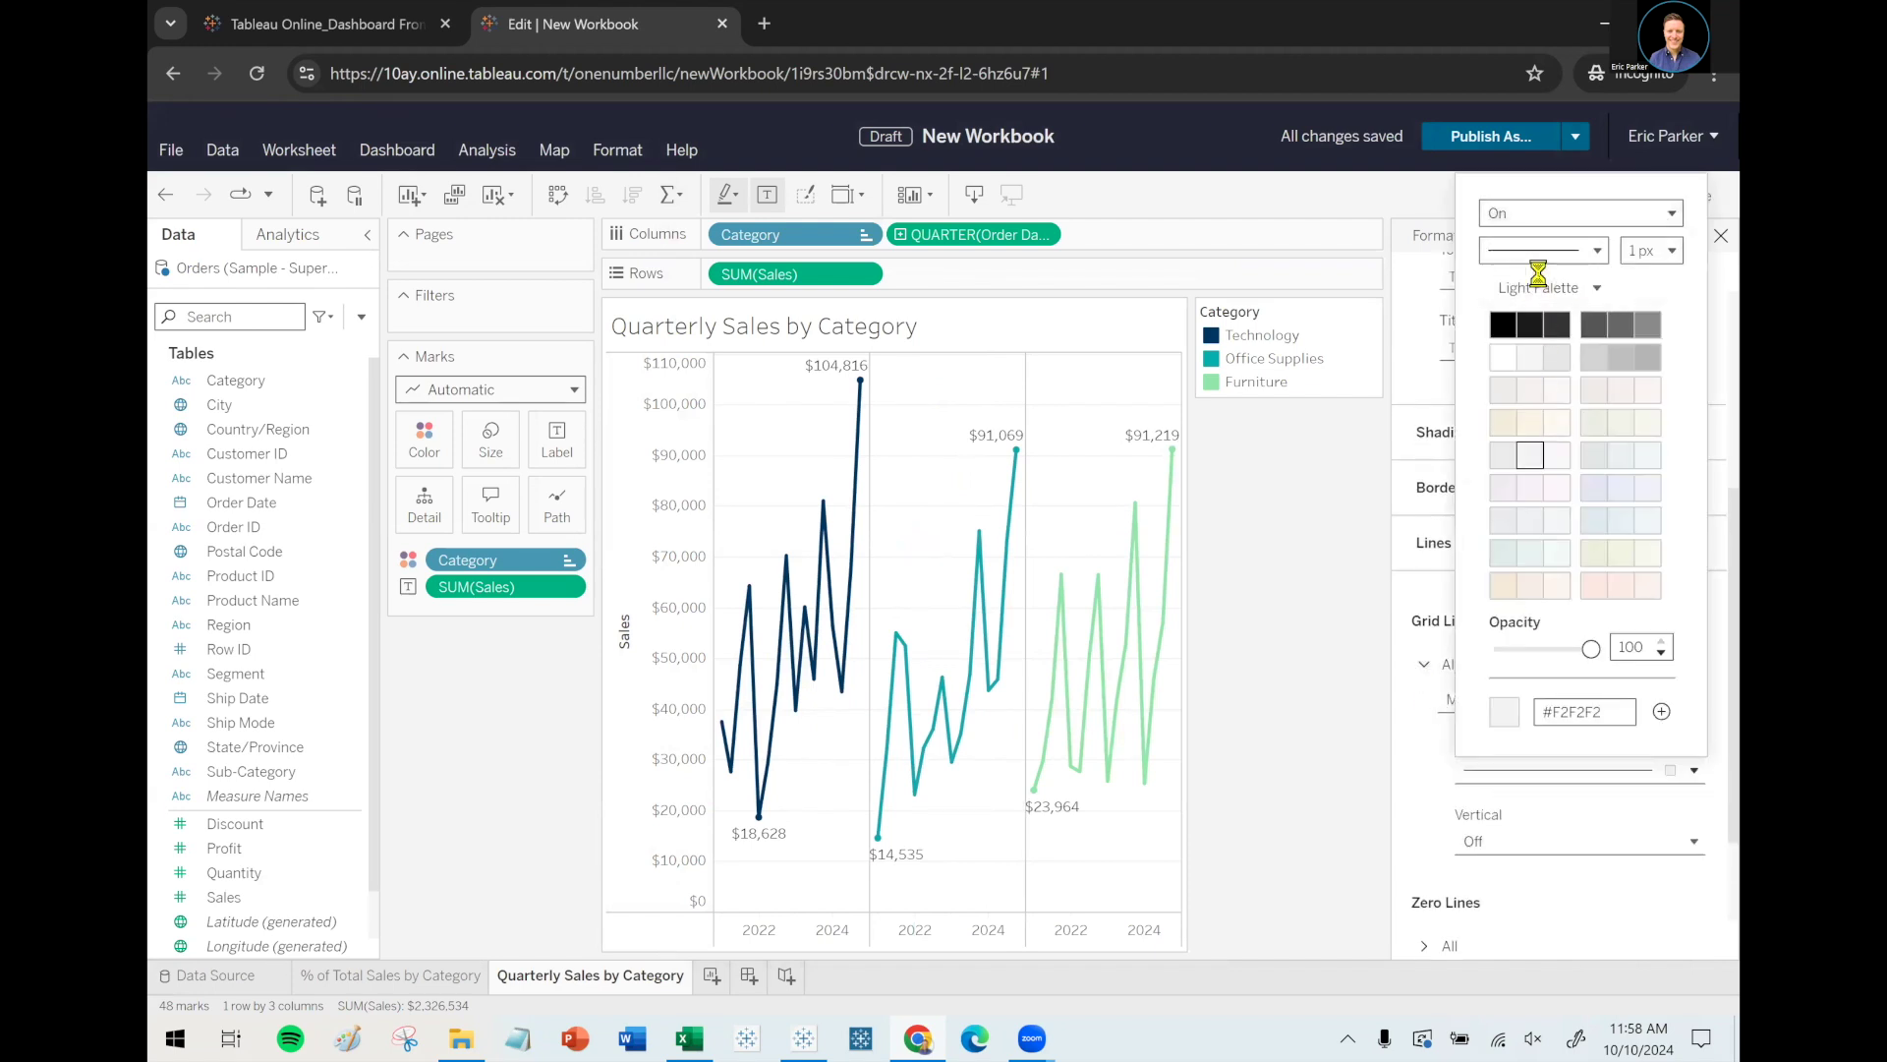
{"action": "left_click", "coordinate": [1342, 543]}
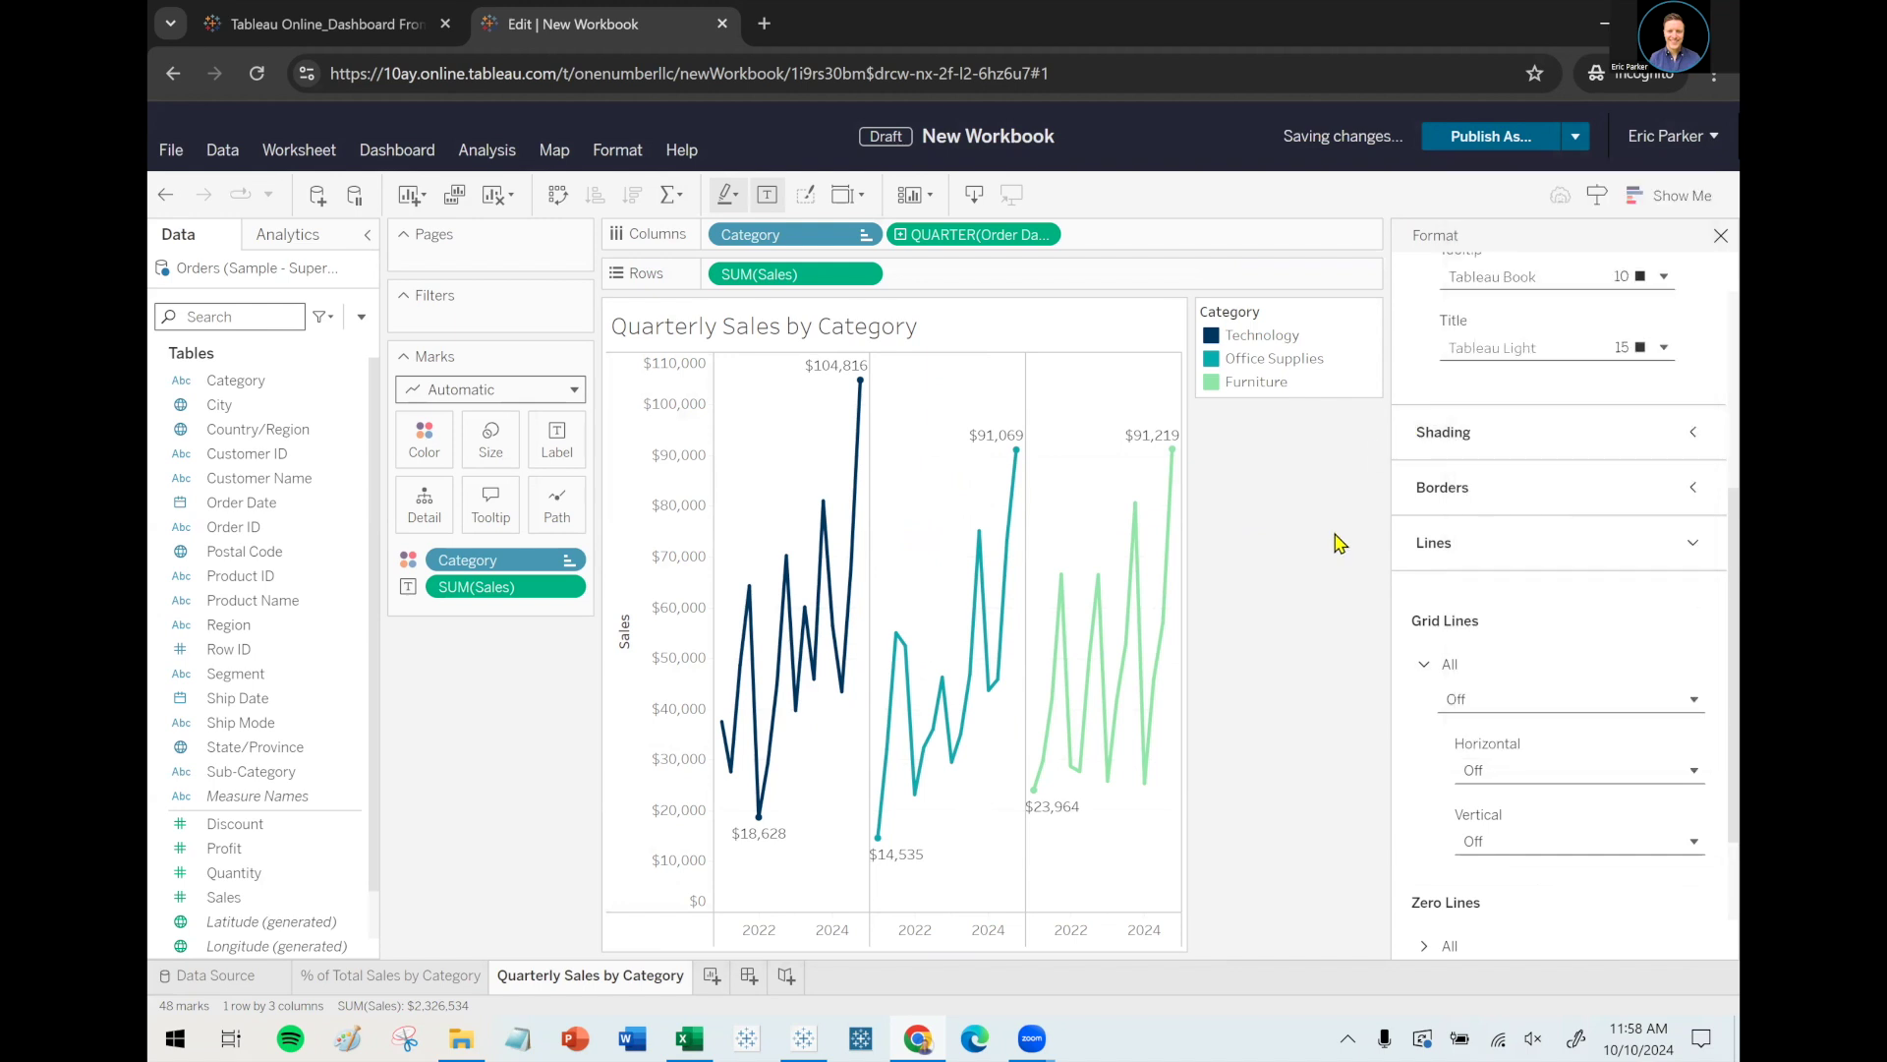
{"action": "left_click", "coordinate": [1720, 235]}
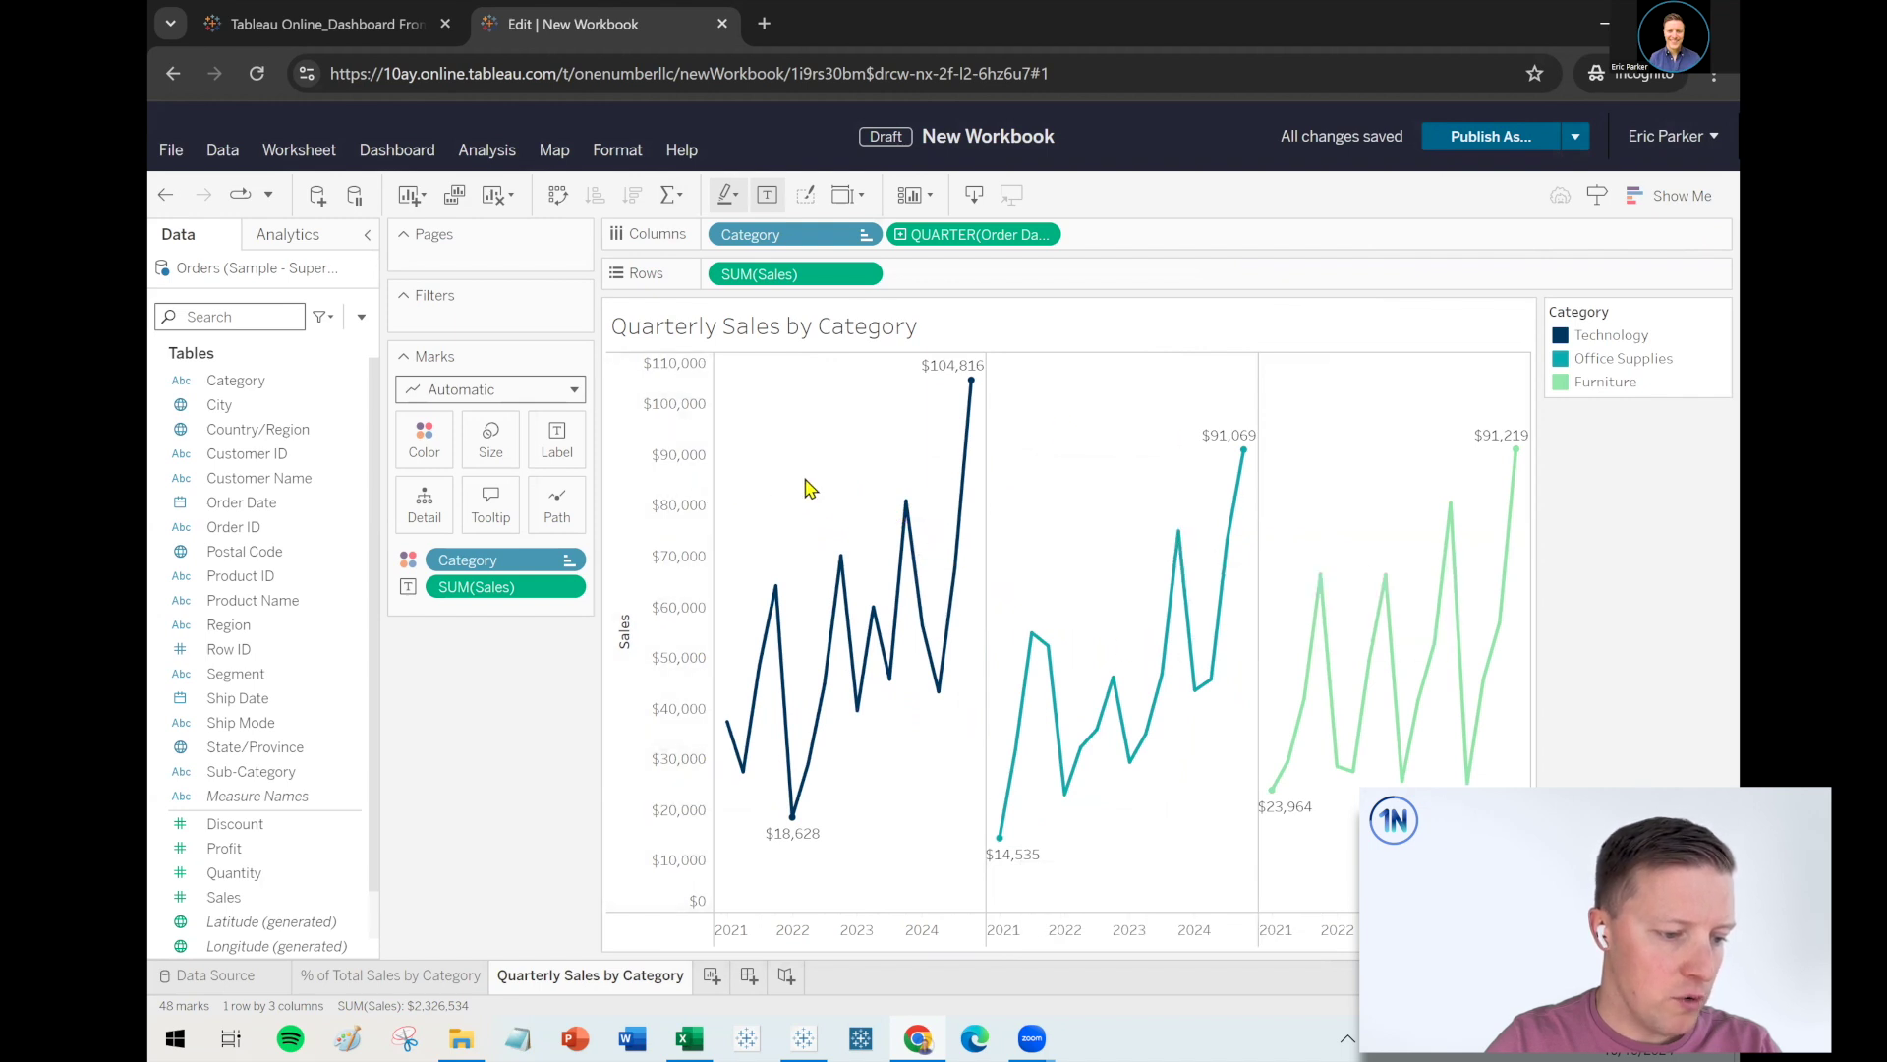
Hide the header of the Sales axis on the line chart, and look over the % of Total Sales by Category sheet
{"action": "right_click", "coordinate": [661, 472]}
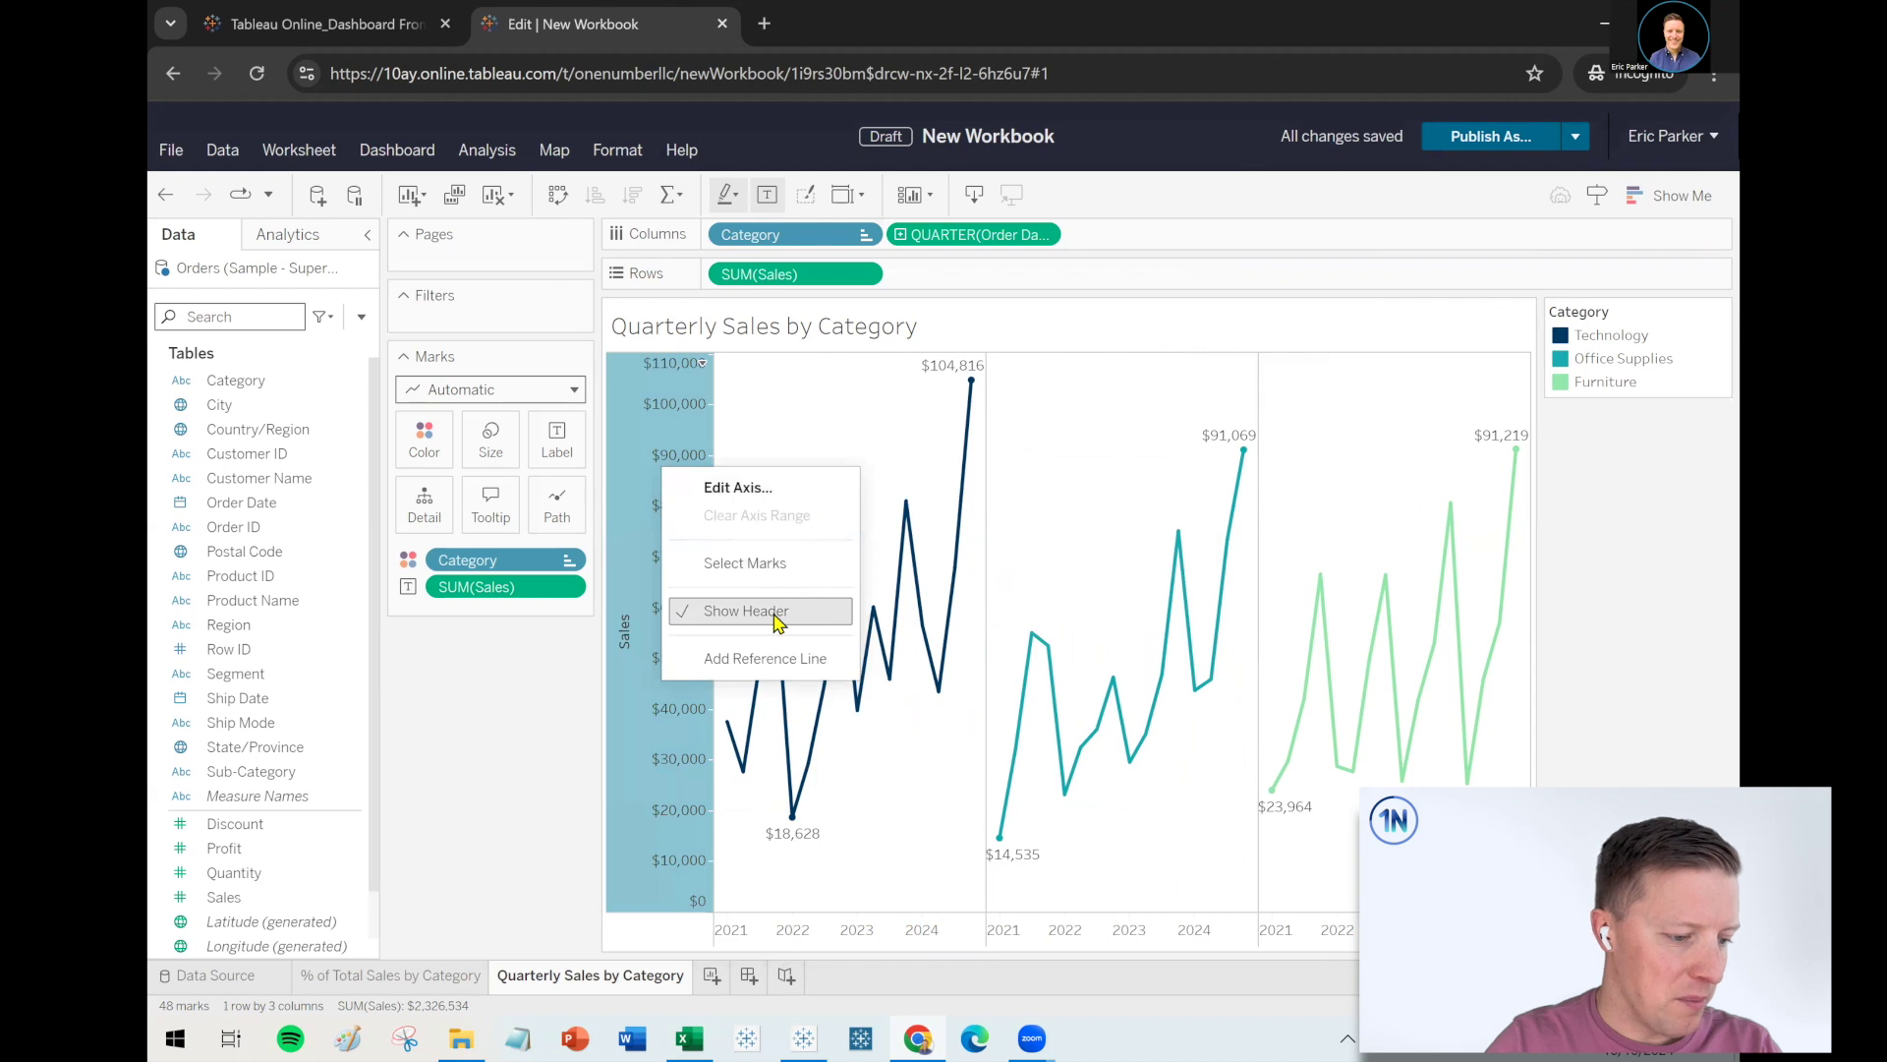
{"action": "left_click", "coordinate": [776, 615]}
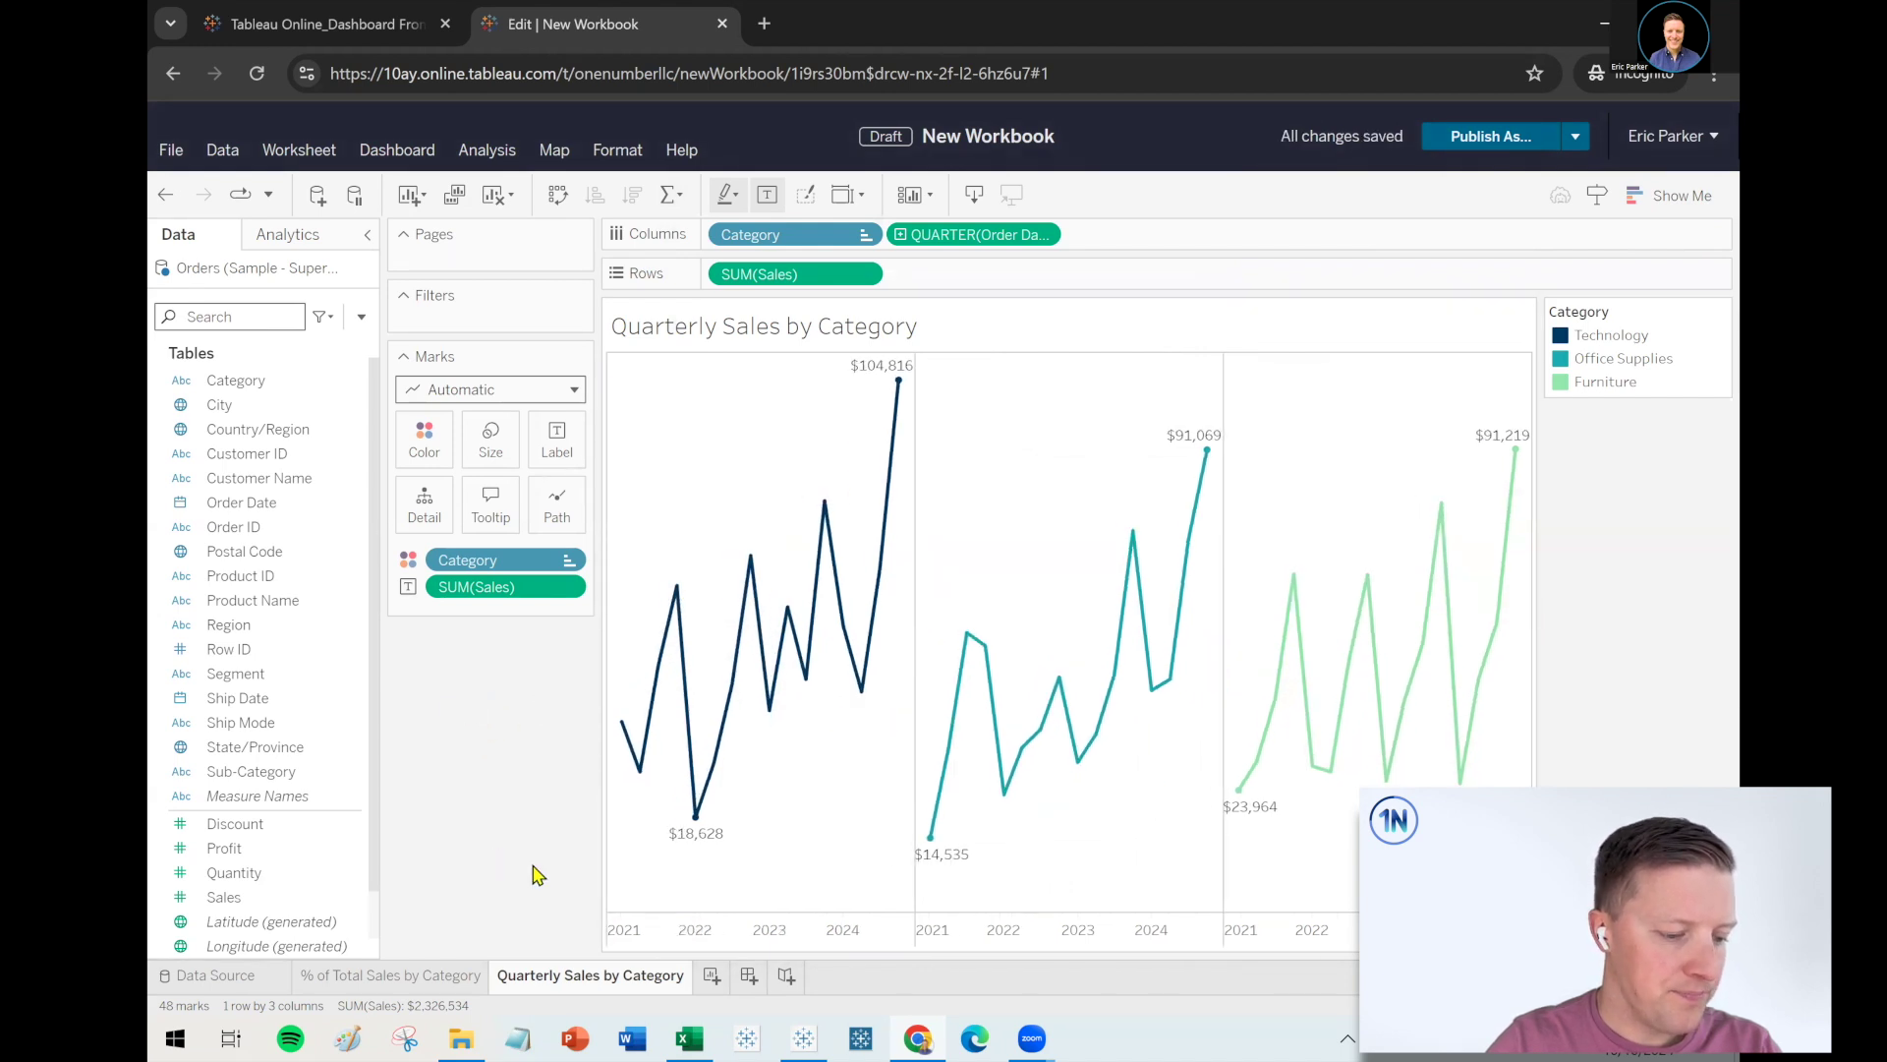
{"action": "left_click", "coordinate": [435, 978]}
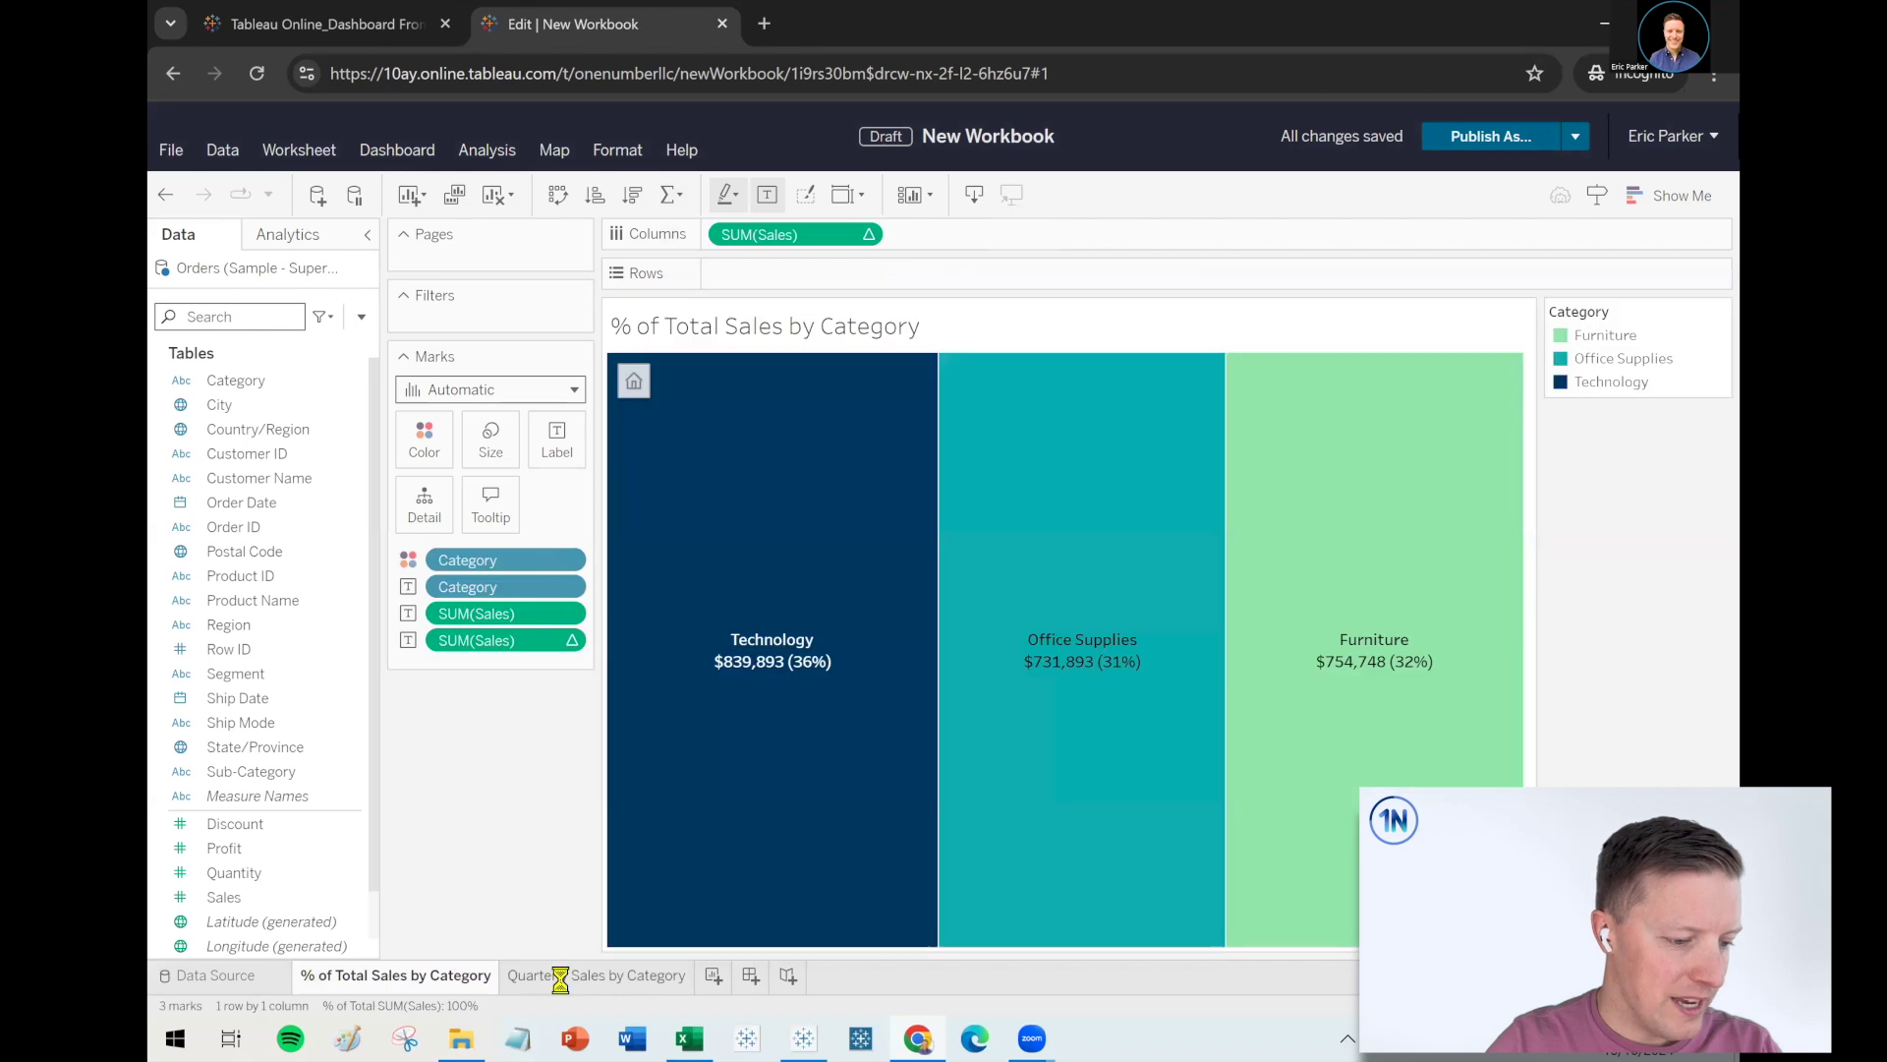
{"action": "left_click", "coordinate": [559, 976]}
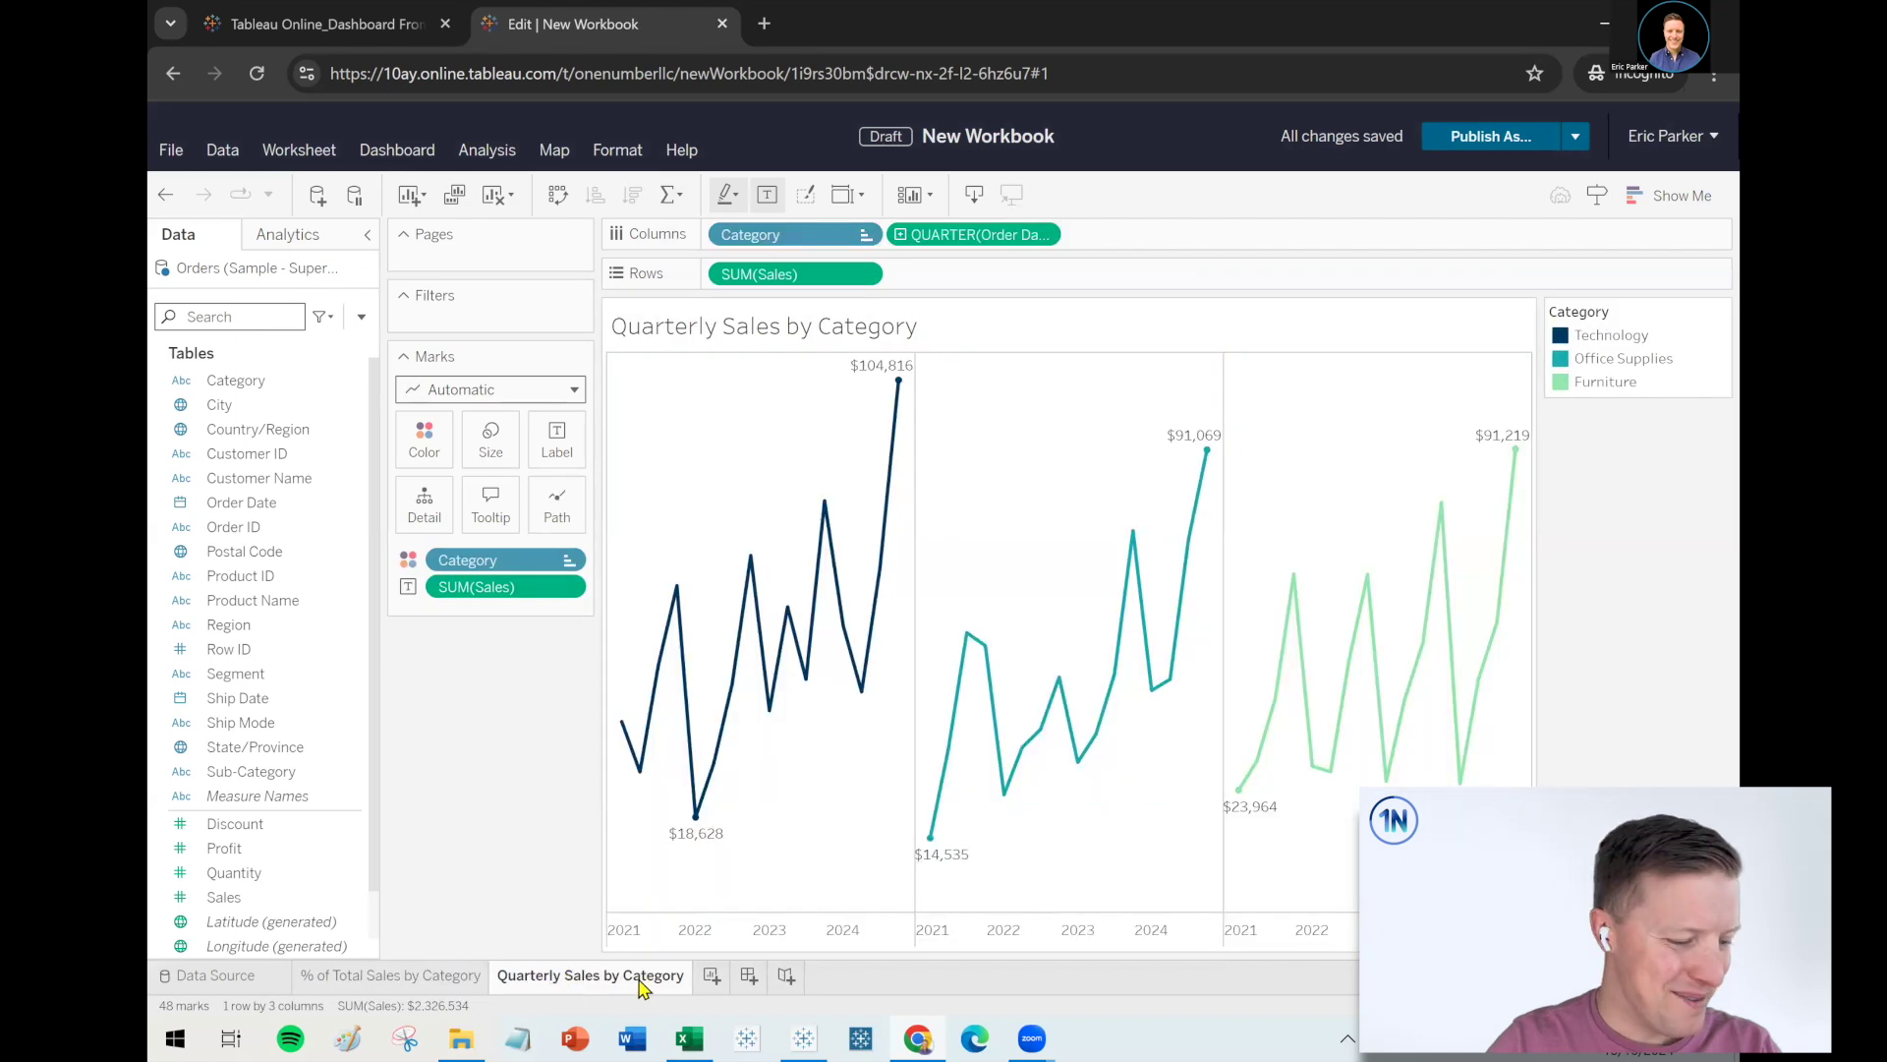
Add a new worksheet, check the example dashboard, and rename the sheet as "Top 5 Technology Products By Sales"
{"action": "left_click", "coordinate": [713, 976]}
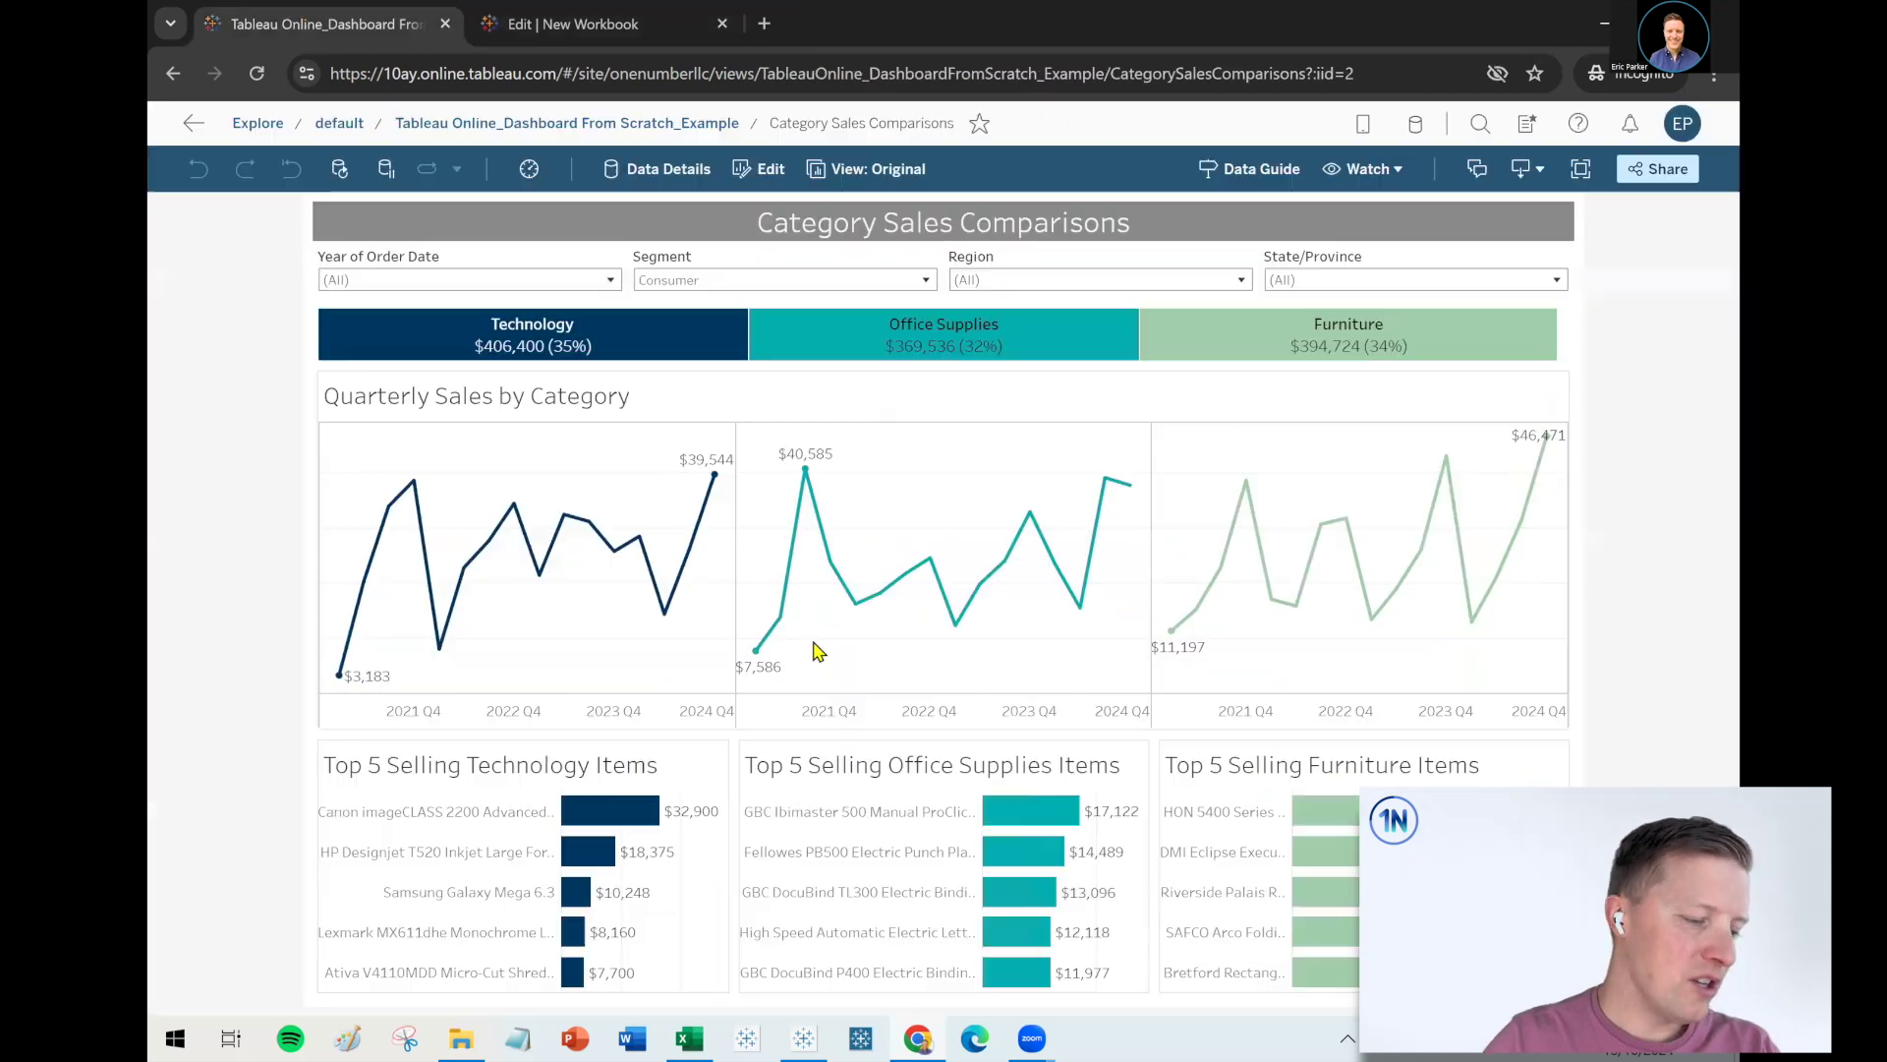
{"action": "left_click", "coordinate": [310, 20]}
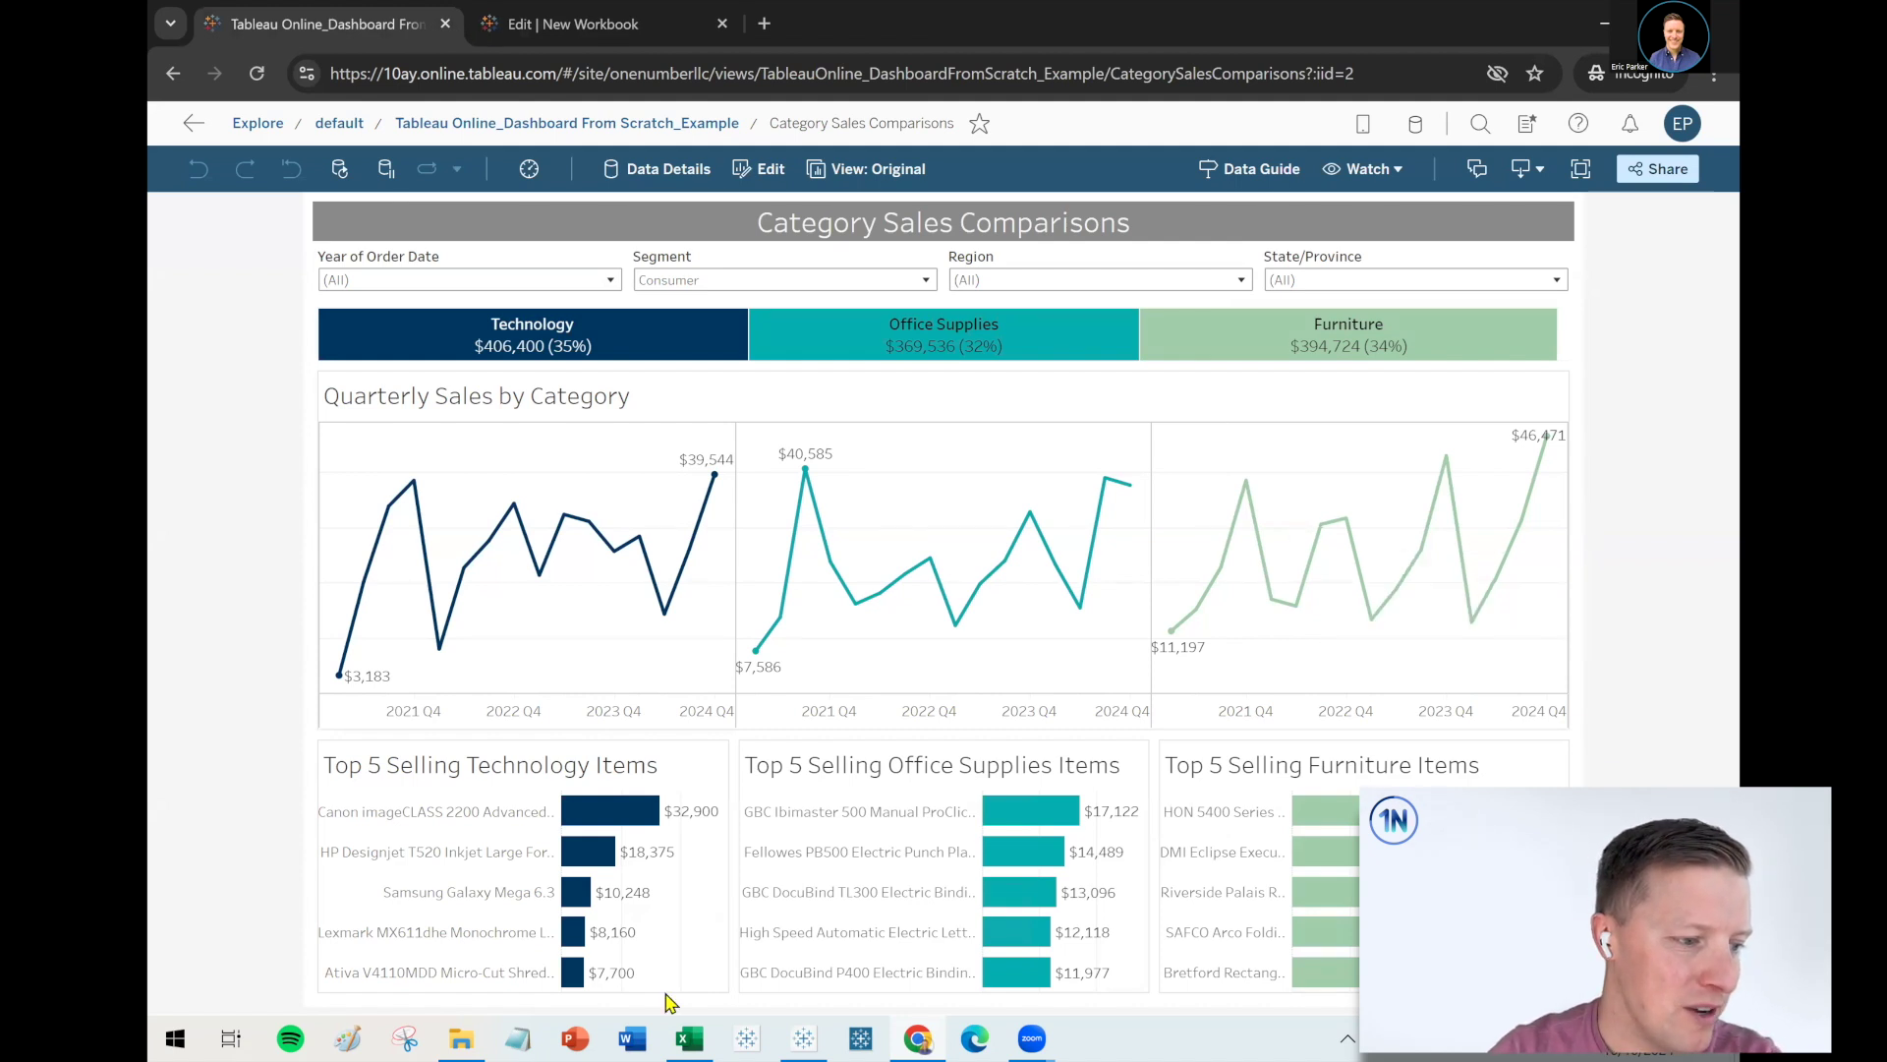
{"action": "key", "text": "ctrl+Tab"}
{"action": "double_click", "coordinate": [726, 976]}
{"action": "type", "text": "Top 5 Products By Sales"}
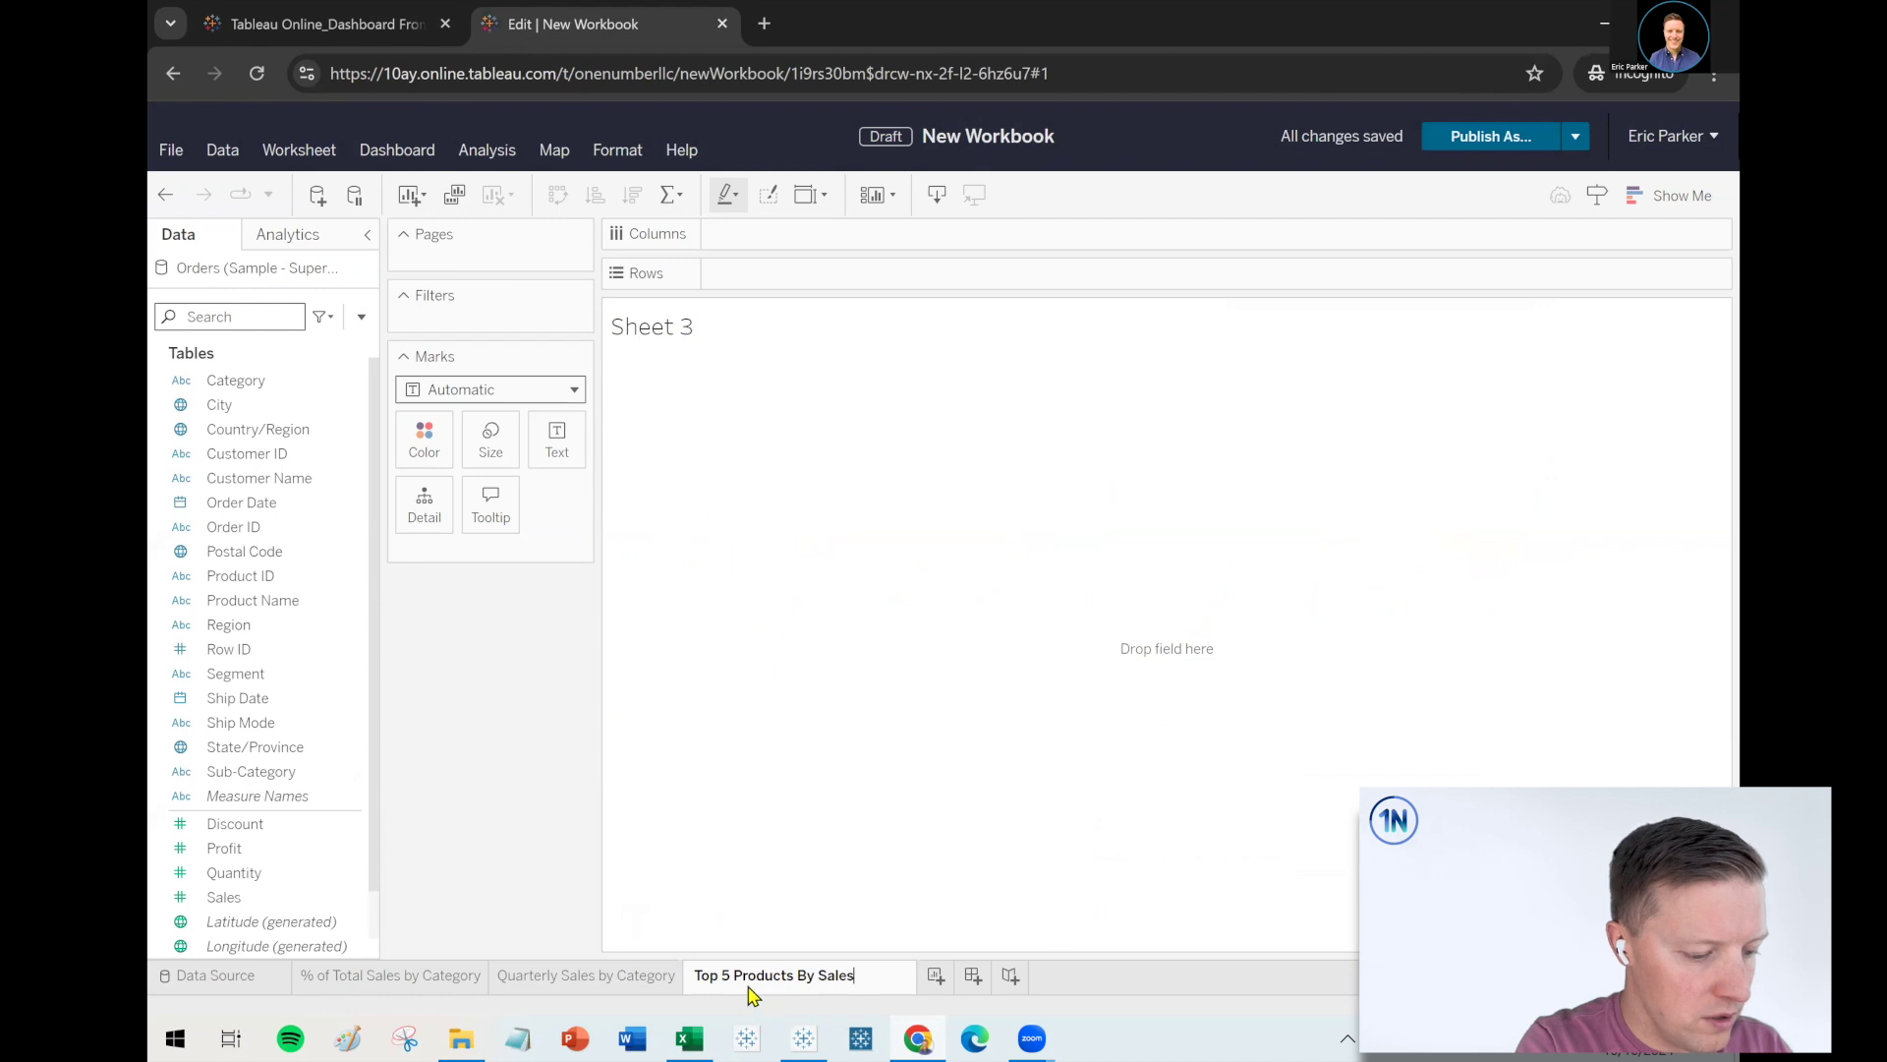
{"action": "type", "text": "Techn"}
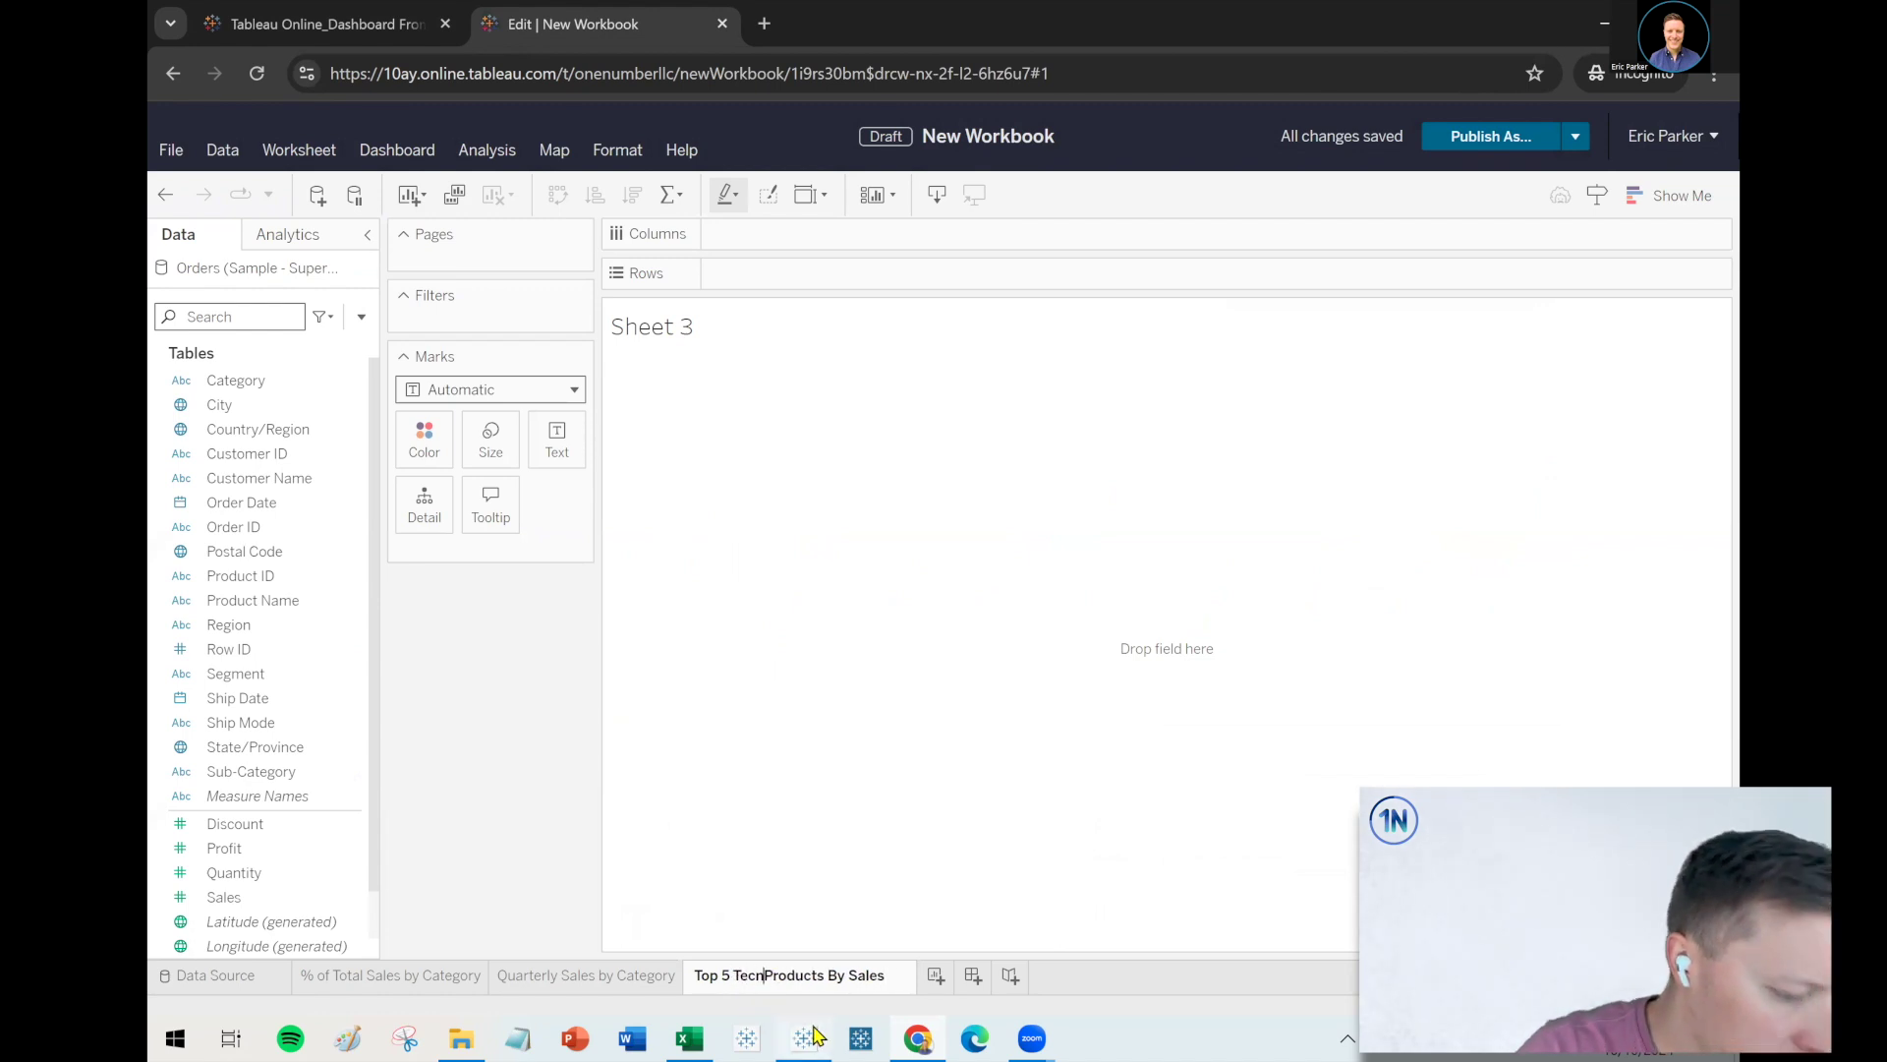
{"action": "type", "text": "ology"}
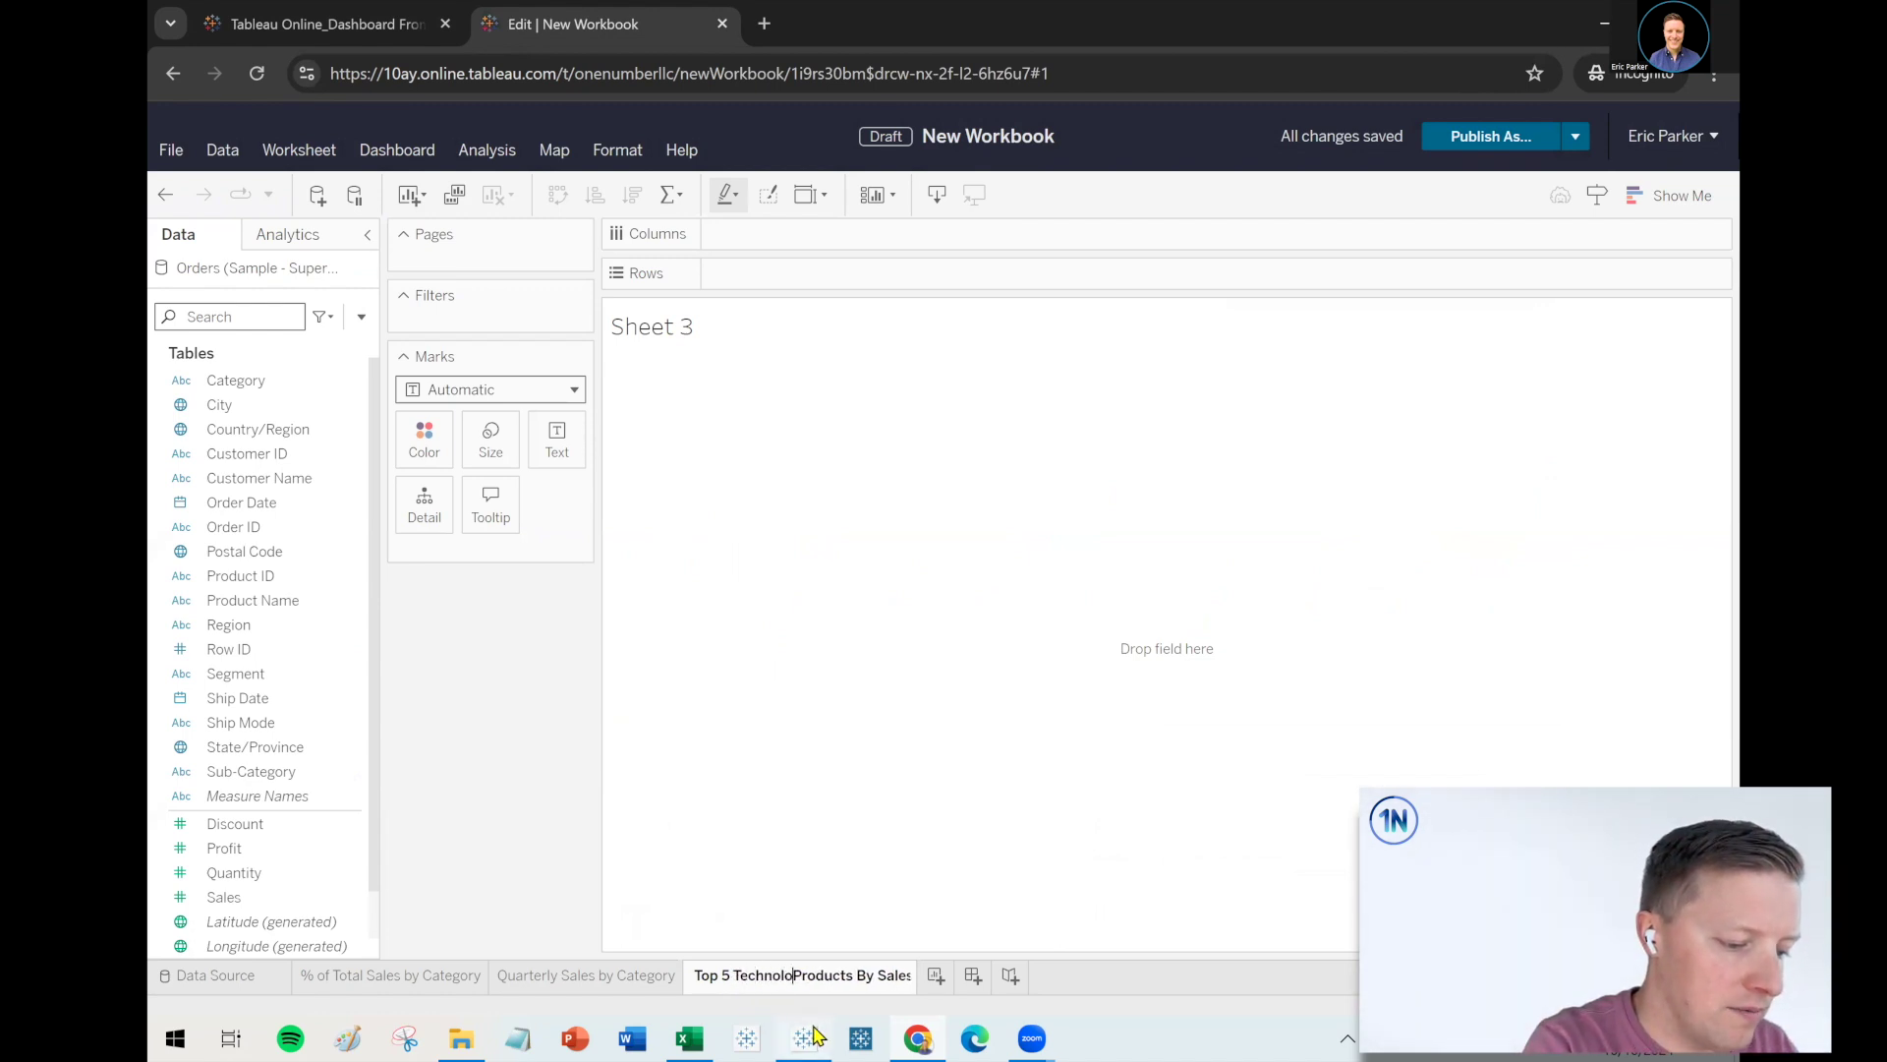
{"action": "key", "text": "Return"}
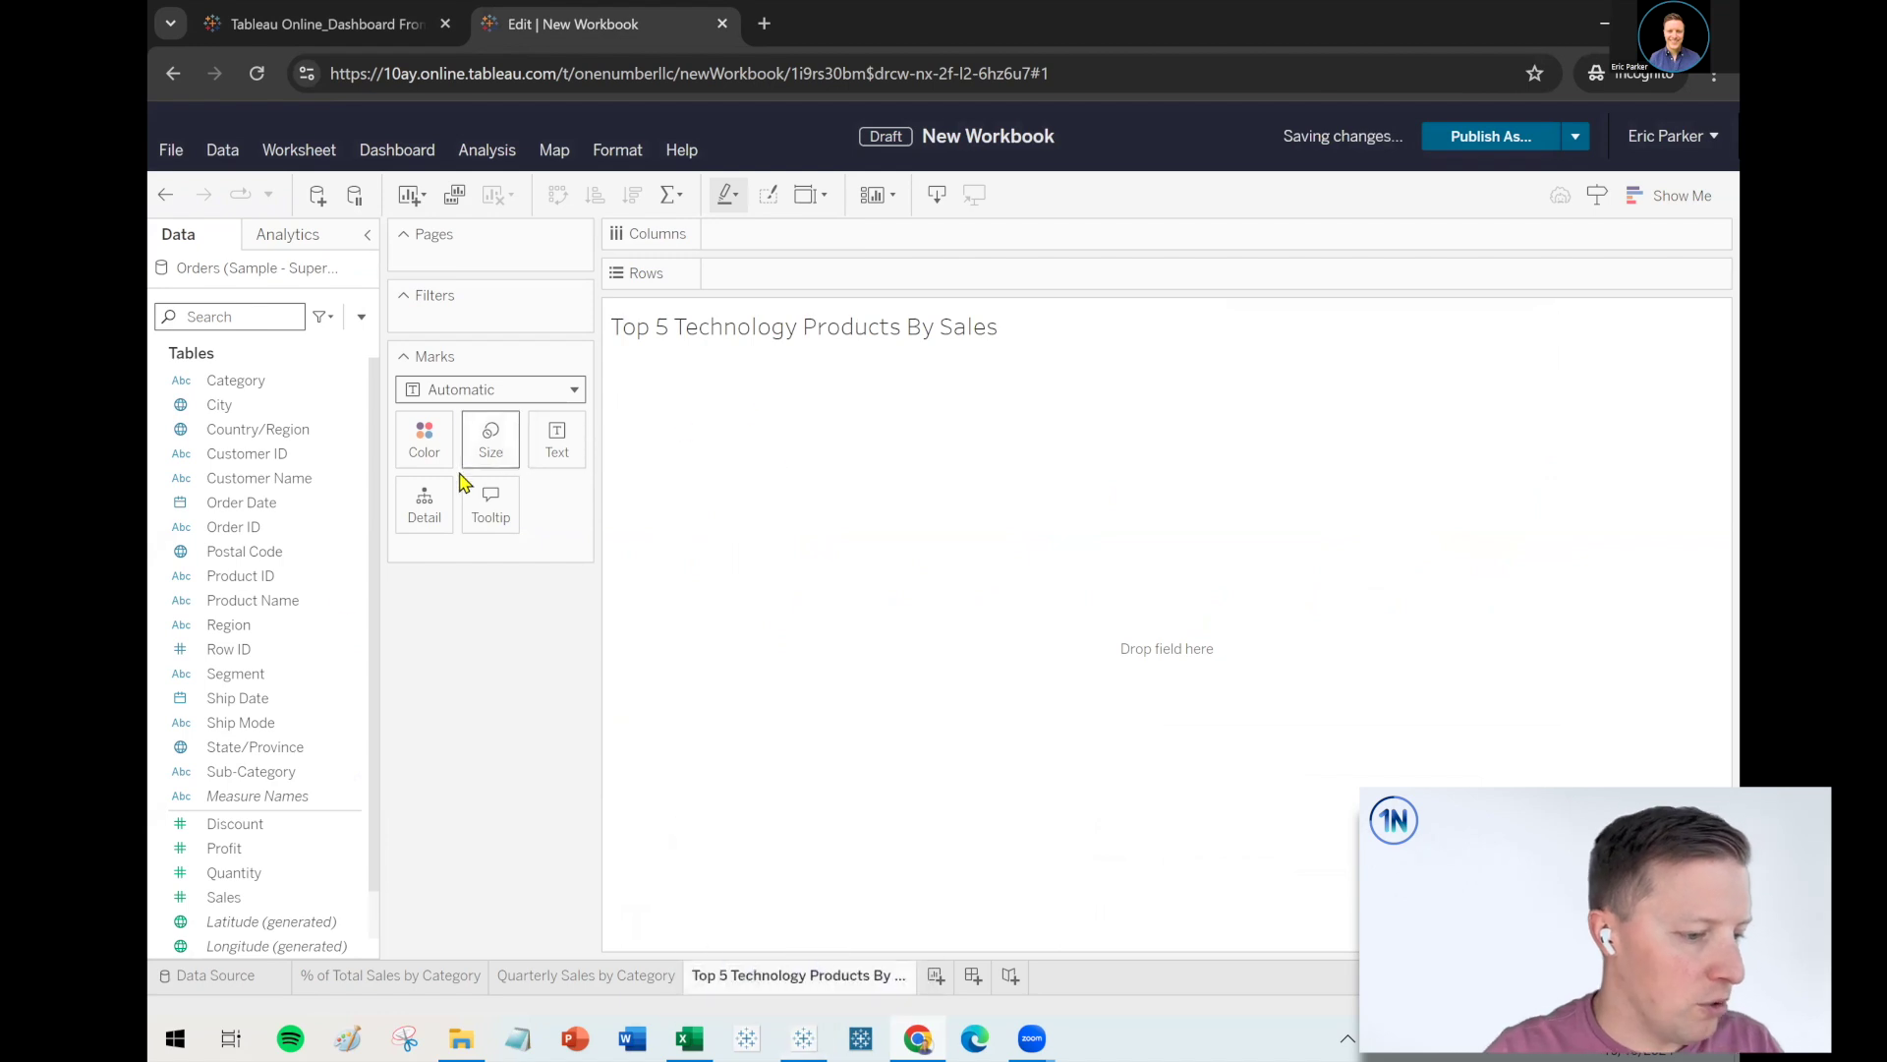
Build a bar chart with Product Name on Rows and the sum of Sales on Columns
{"action": "left_click_drag", "start_coordinate": [266, 600], "coordinate": [841, 267]}
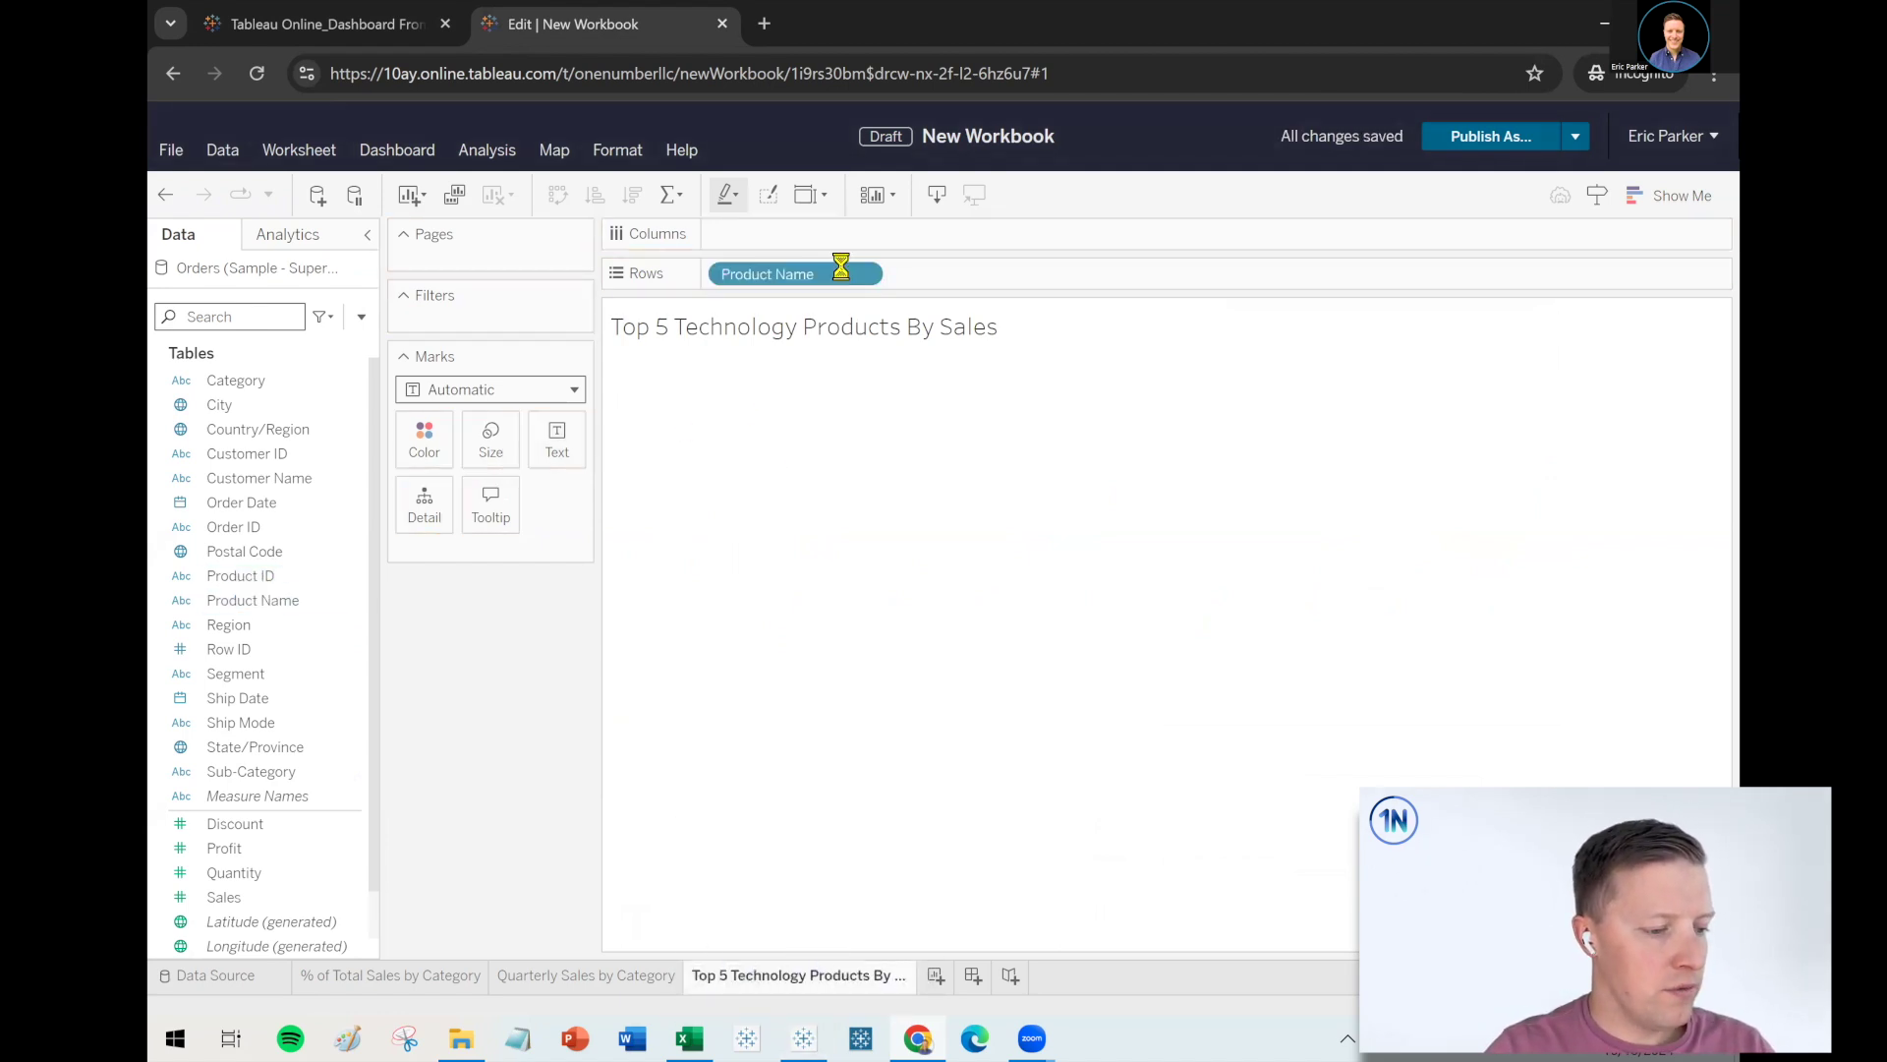
{"action": "left_click_drag", "start_coordinate": [252, 894], "coordinate": [896, 238]}
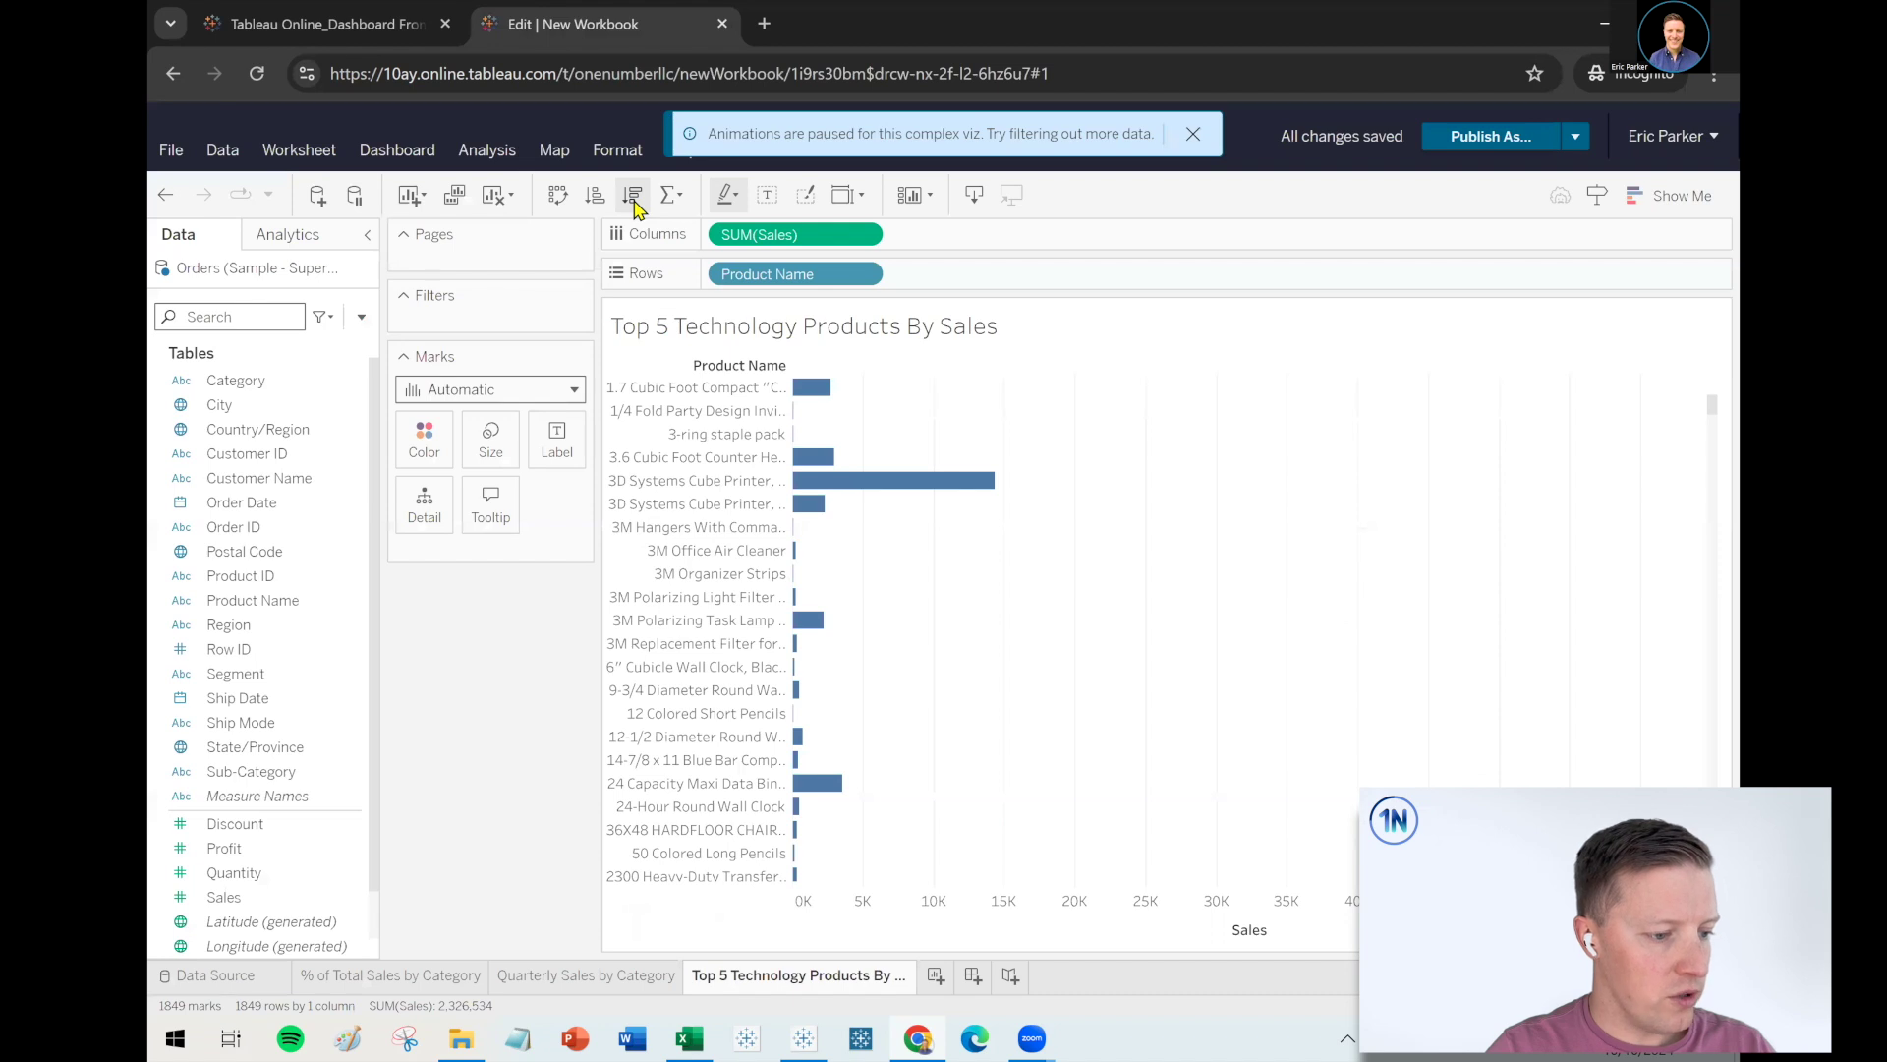
Sort the products by sales in descending order and color the bars by Category
{"action": "left_click", "coordinate": [634, 197]}
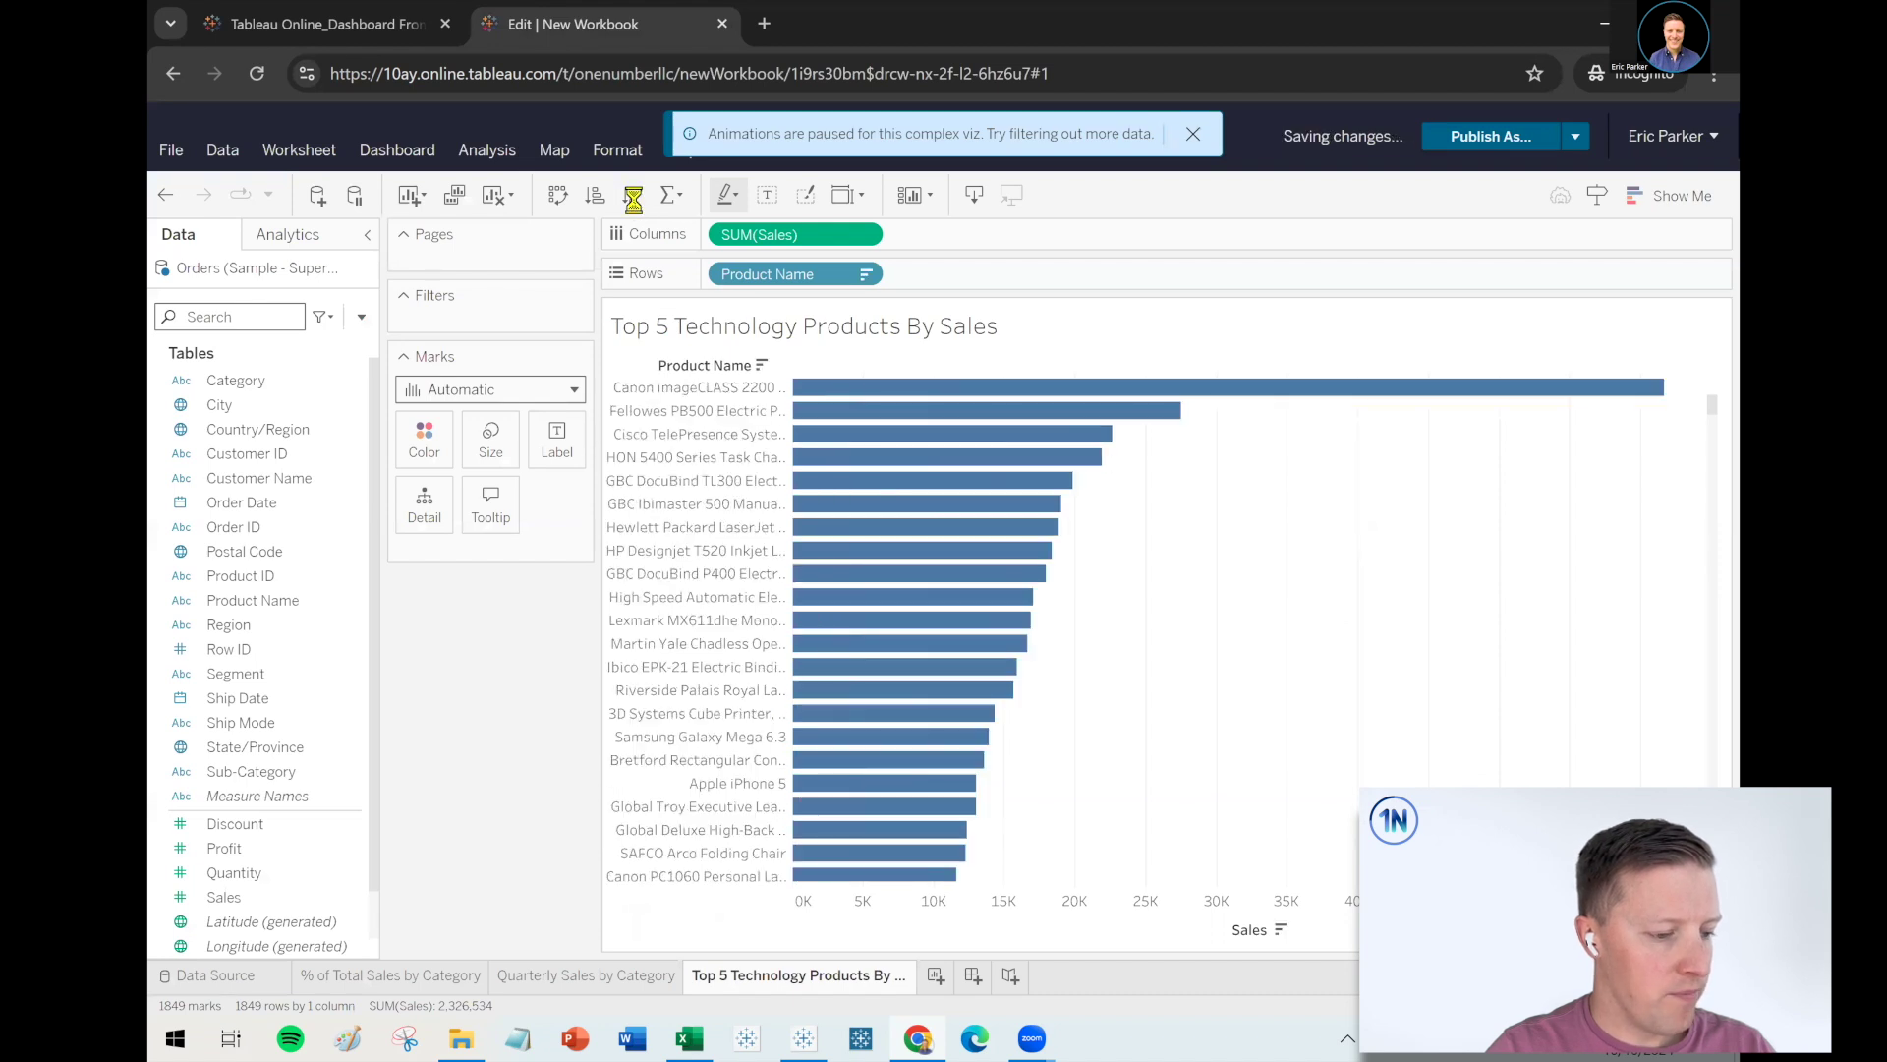
{"action": "left_click_drag", "start_coordinate": [236, 380], "coordinate": [429, 448]}
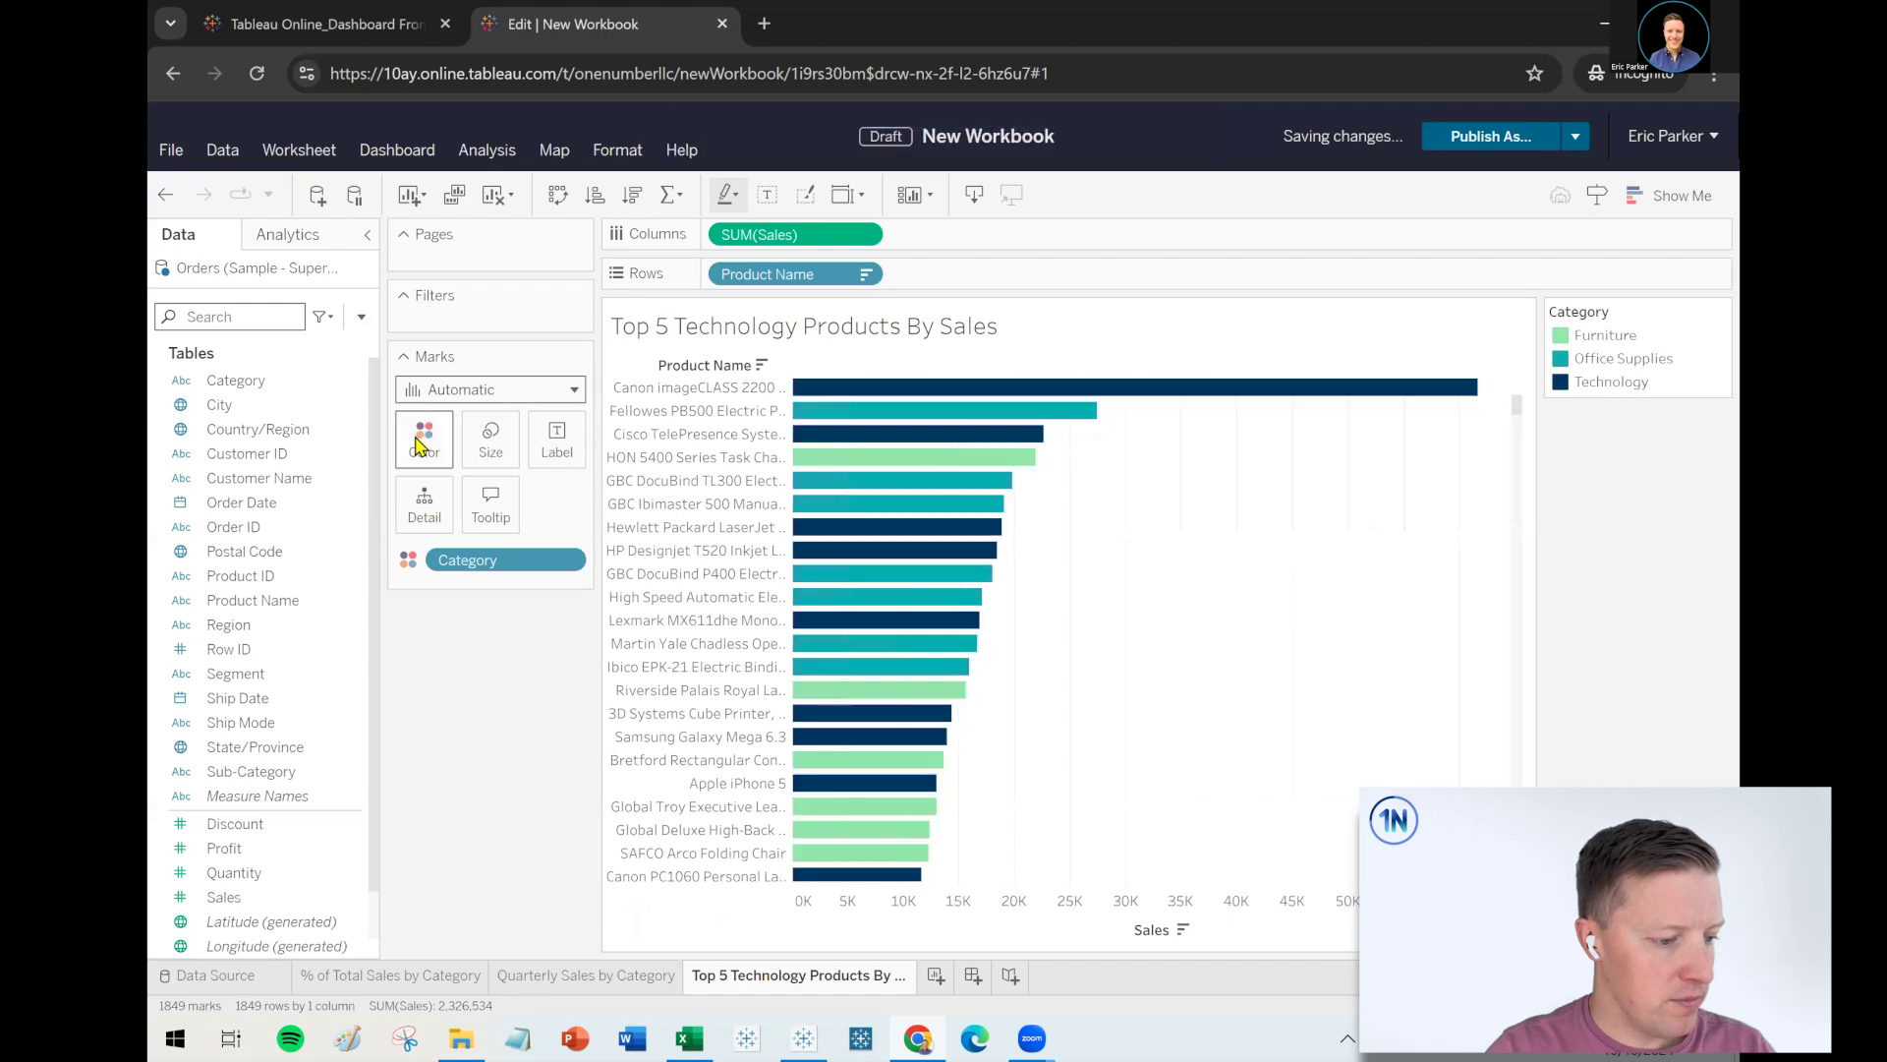
Filter the bar chart by Category to keep only Technology
{"action": "left_click", "coordinate": [237, 386]}
{"action": "left_click_drag", "start_coordinate": [237, 388], "coordinate": [521, 315]}
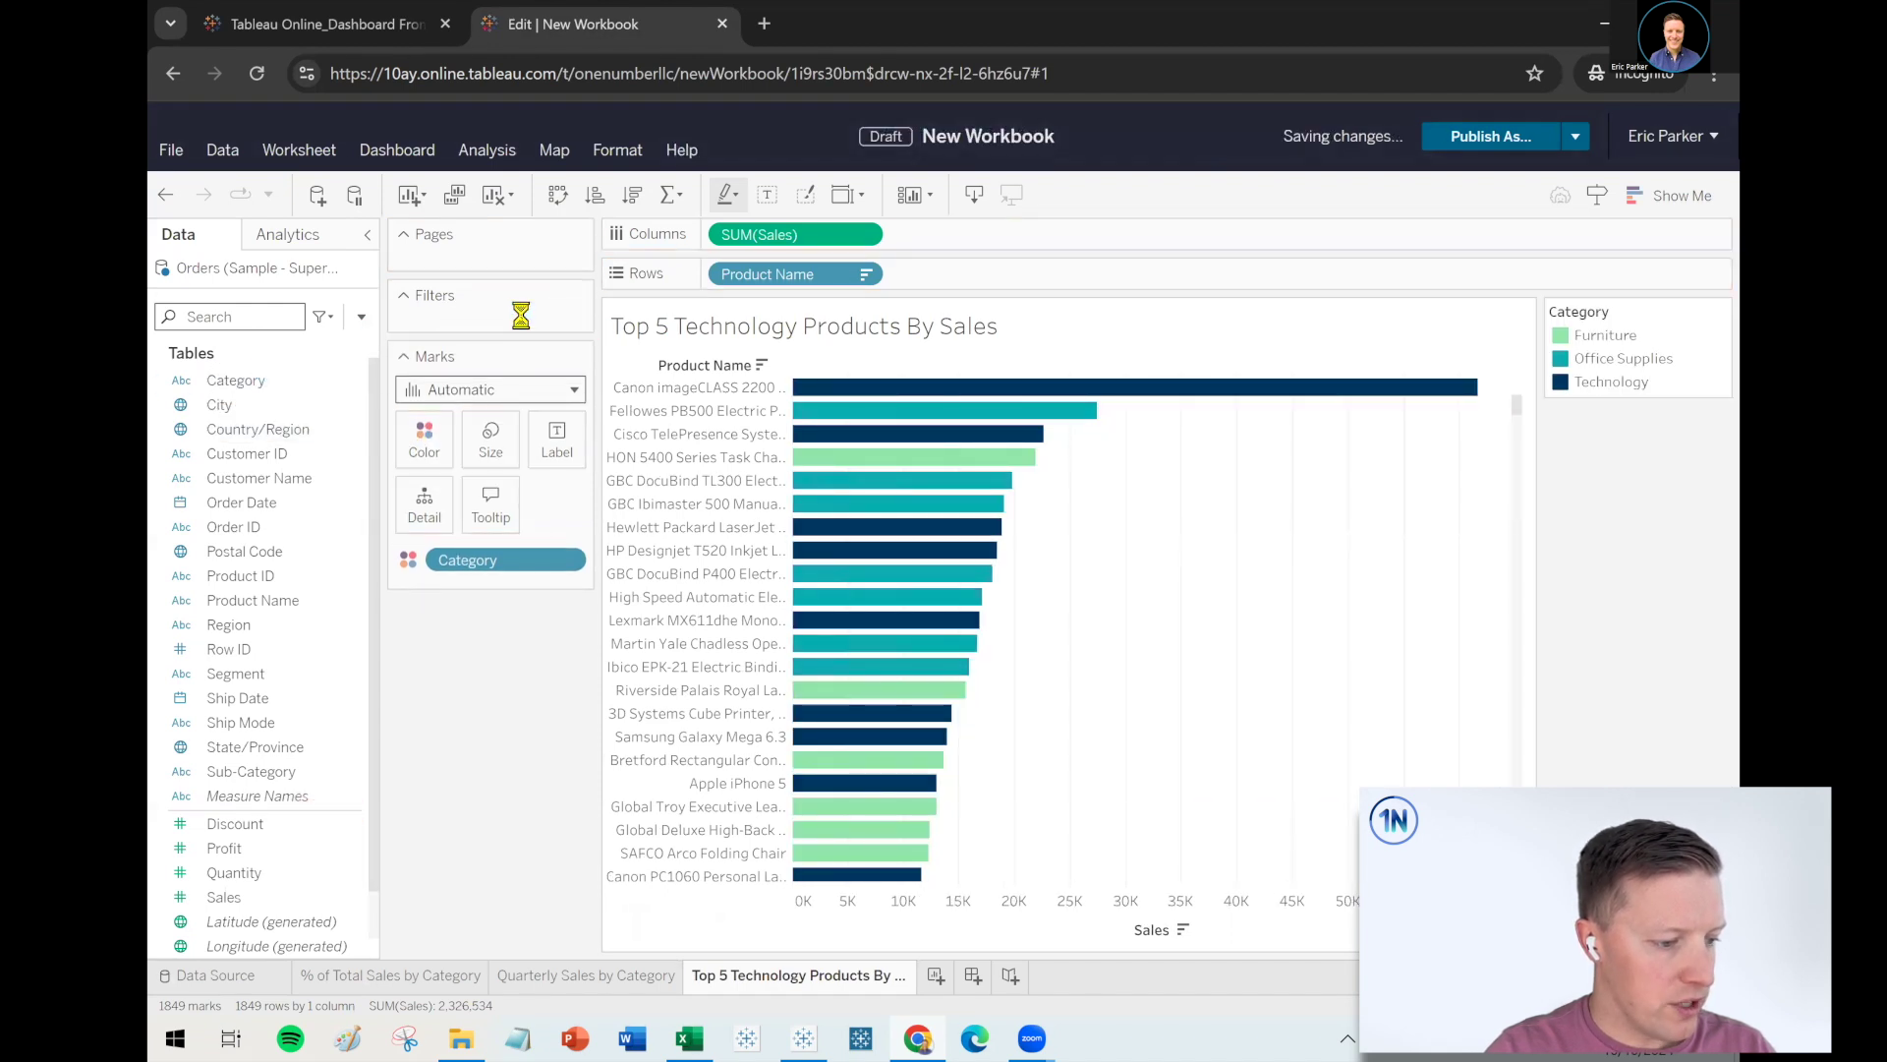
{"action": "left_click", "coordinate": [700, 395]}
{"action": "left_click", "coordinate": [700, 464]}
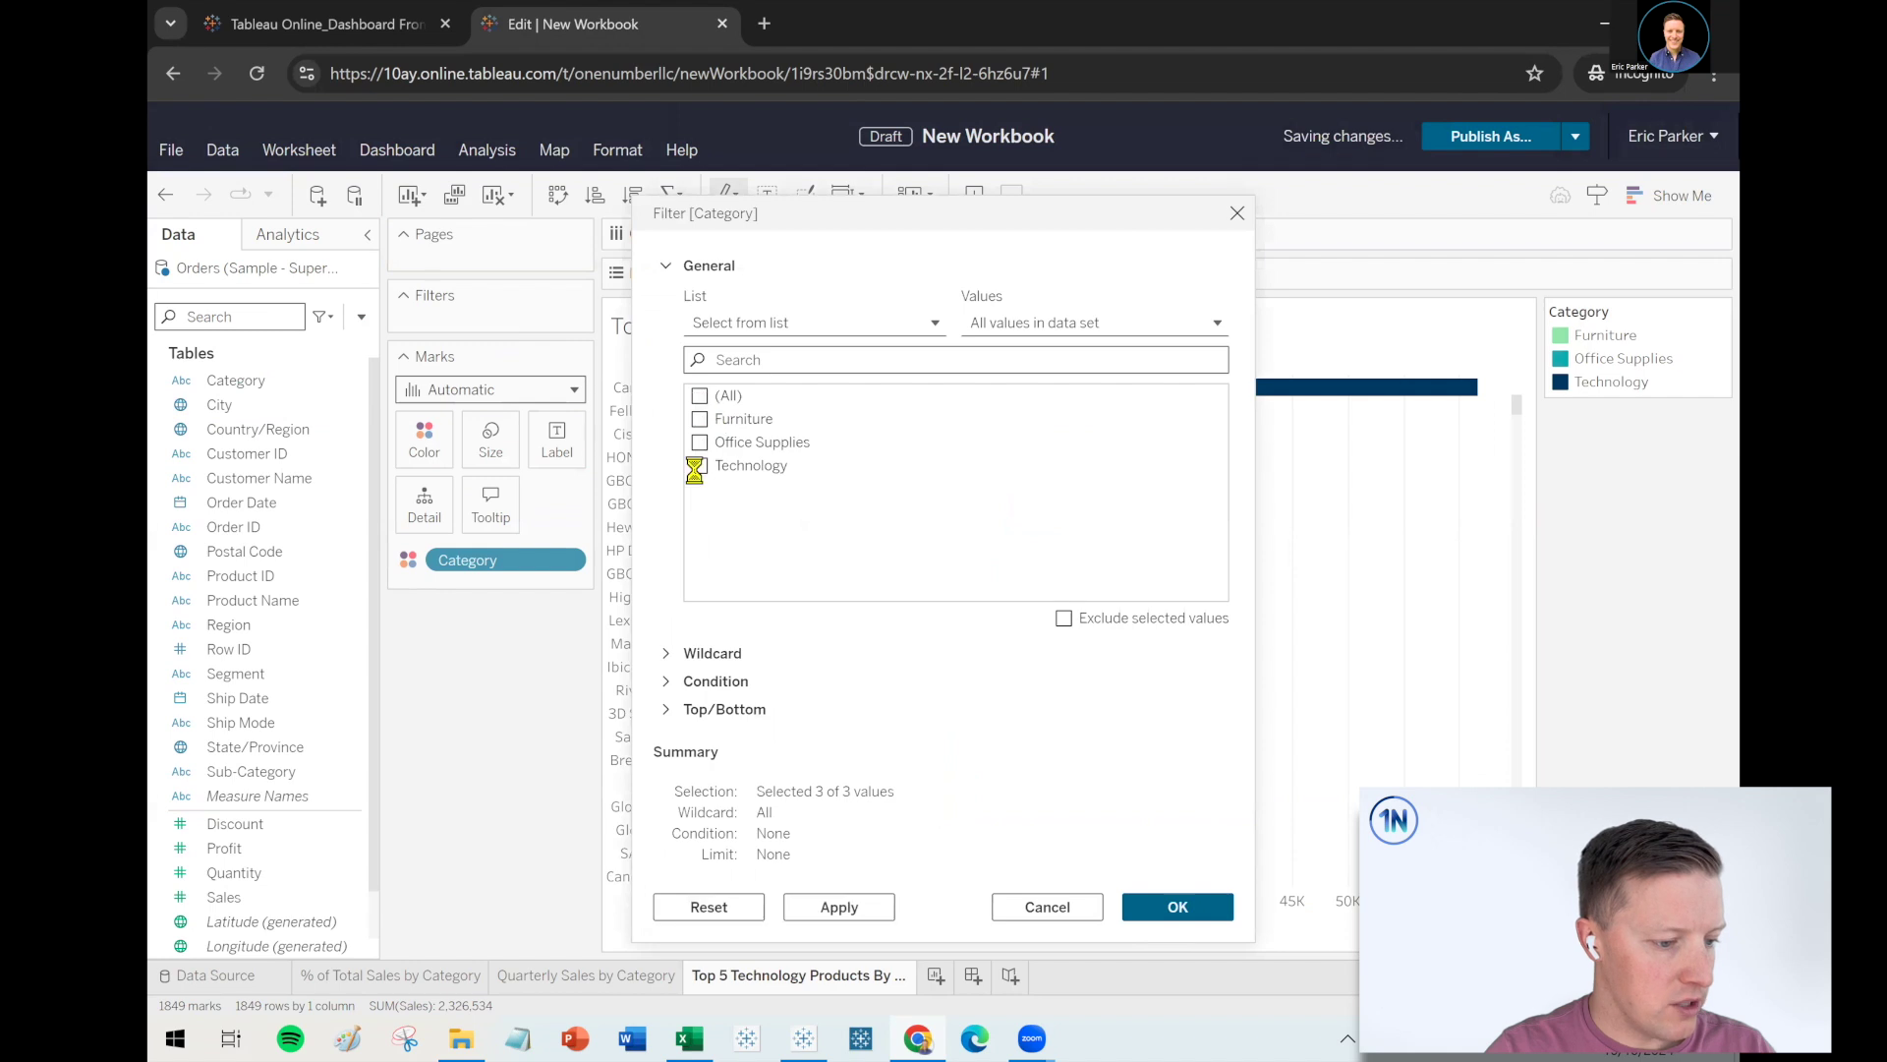
{"action": "left_click", "coordinate": [1177, 906]}
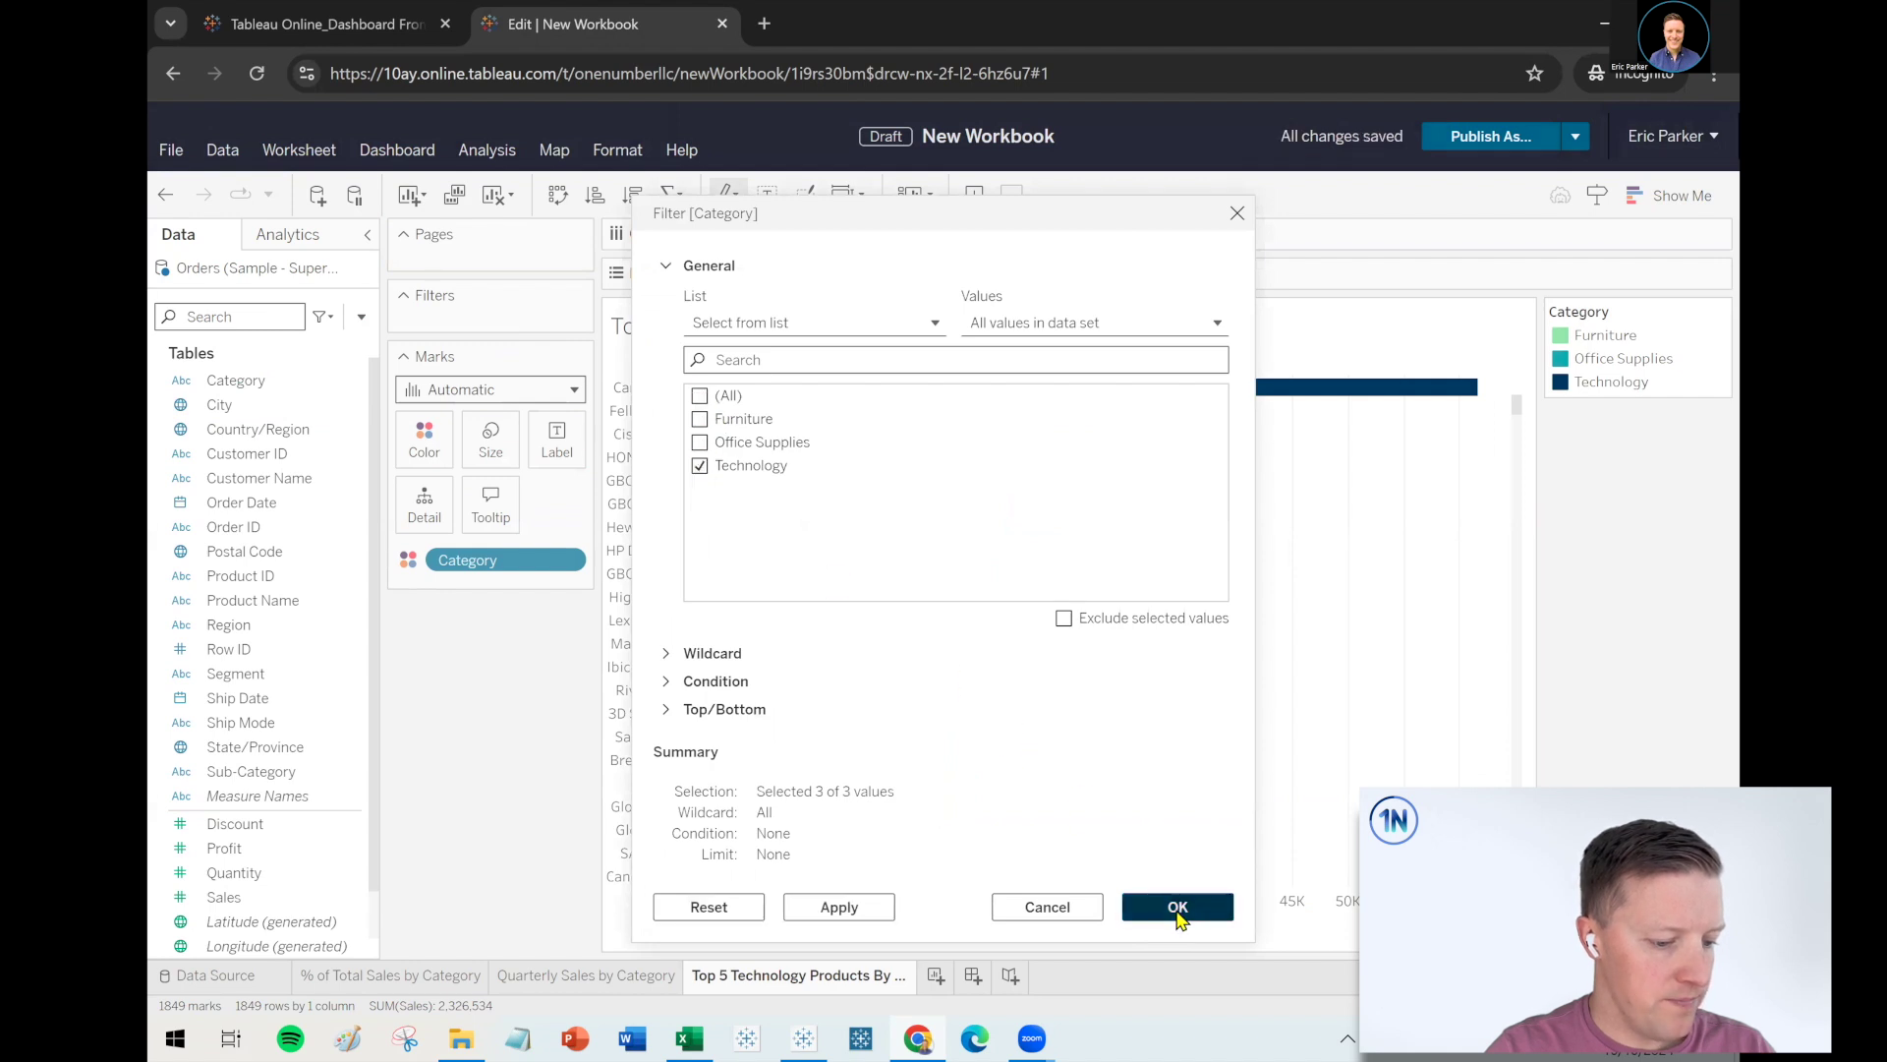
Compare the sheet with the example Category Sales Comparisons dashboard, and make the product rows of the bar chart slightly taller
{"action": "left_click", "coordinate": [352, 29]}
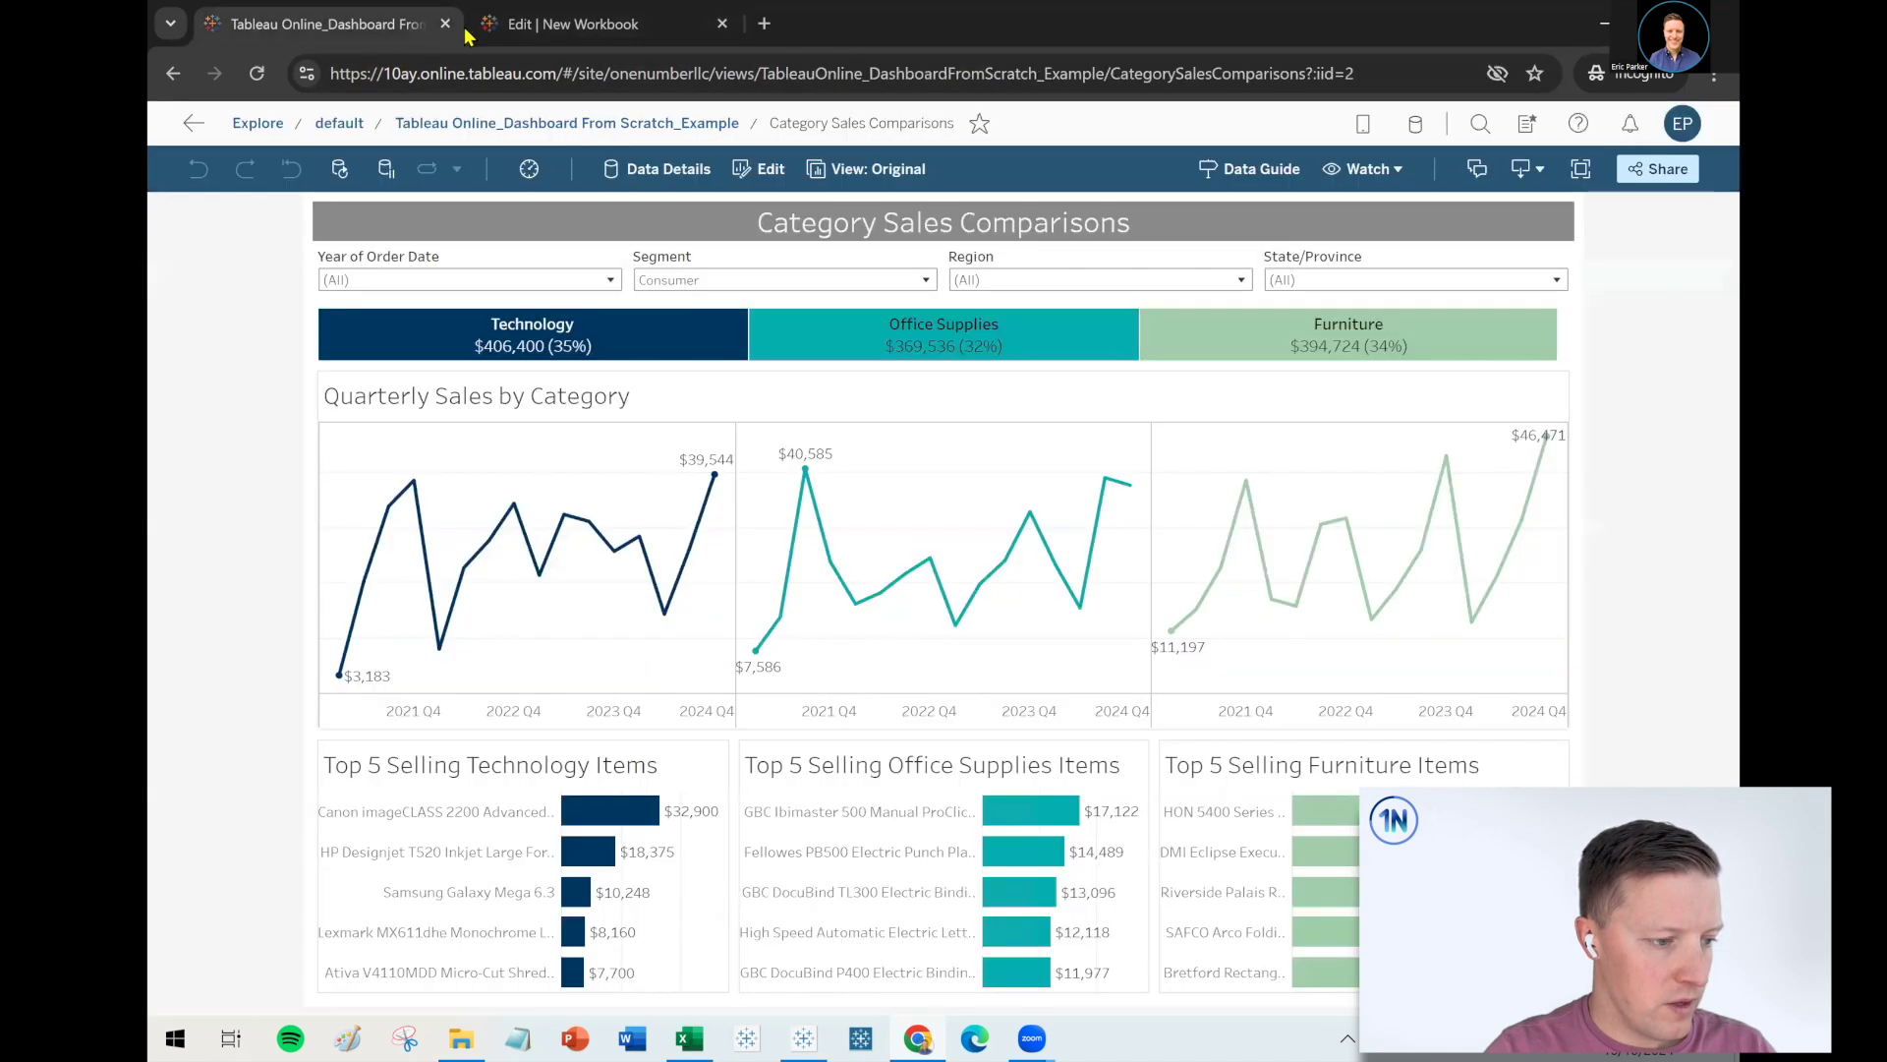
{"action": "left_click", "coordinate": [524, 37]}
{"action": "left_click", "coordinate": [379, 34]}
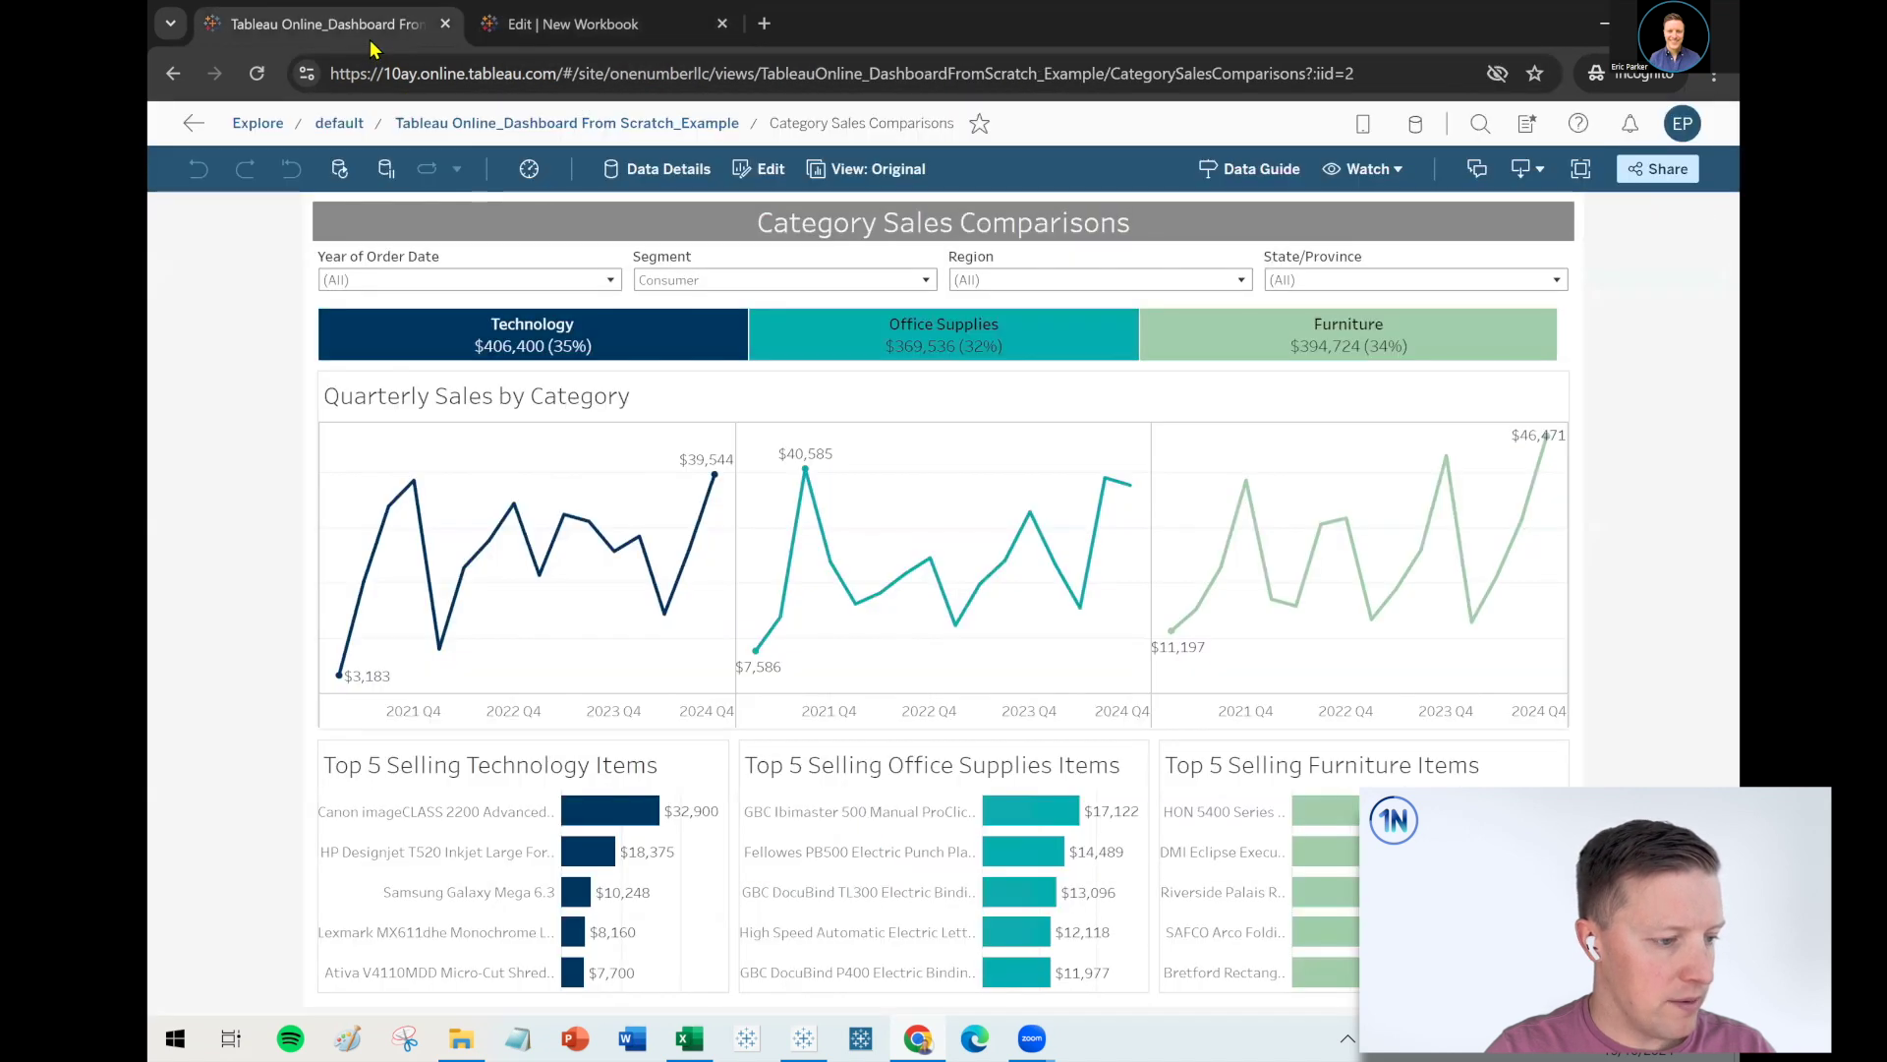
{"action": "left_click", "coordinate": [506, 38]}
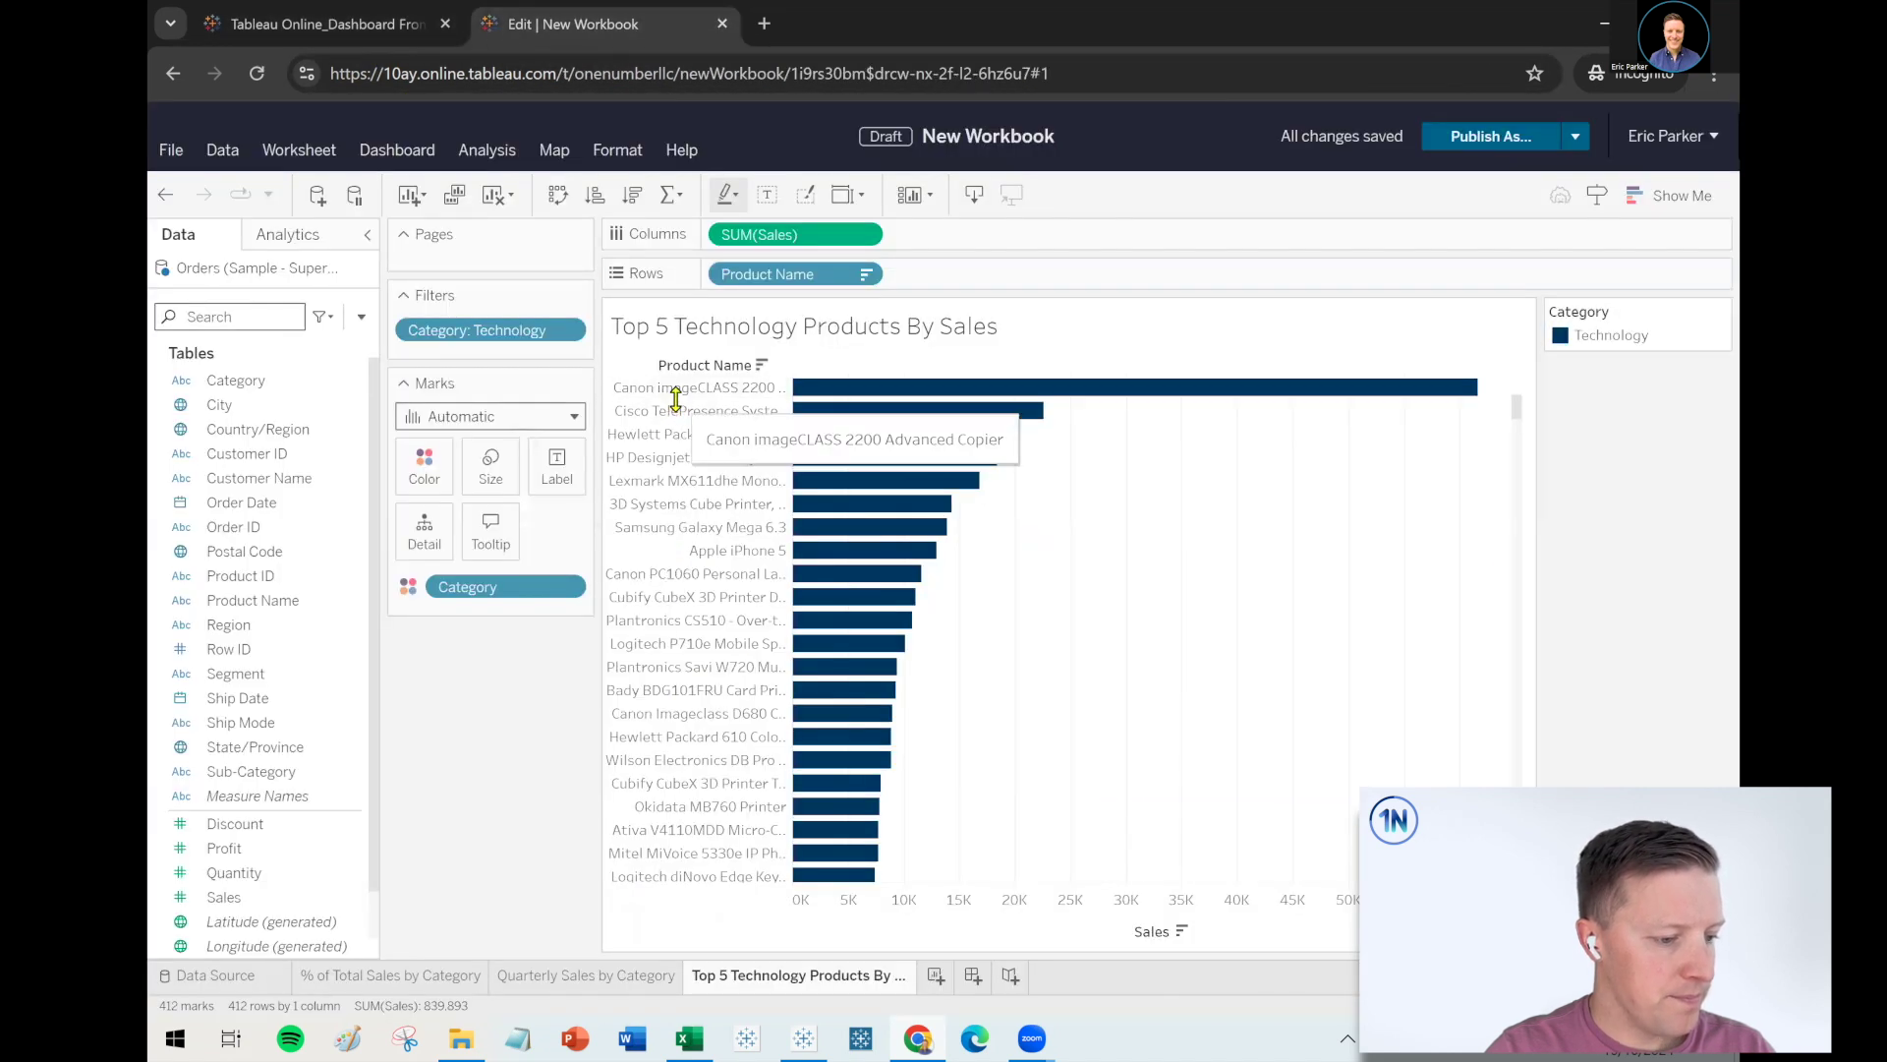
{"action": "left_click_drag", "start_coordinate": [681, 407], "coordinate": [681, 418]}
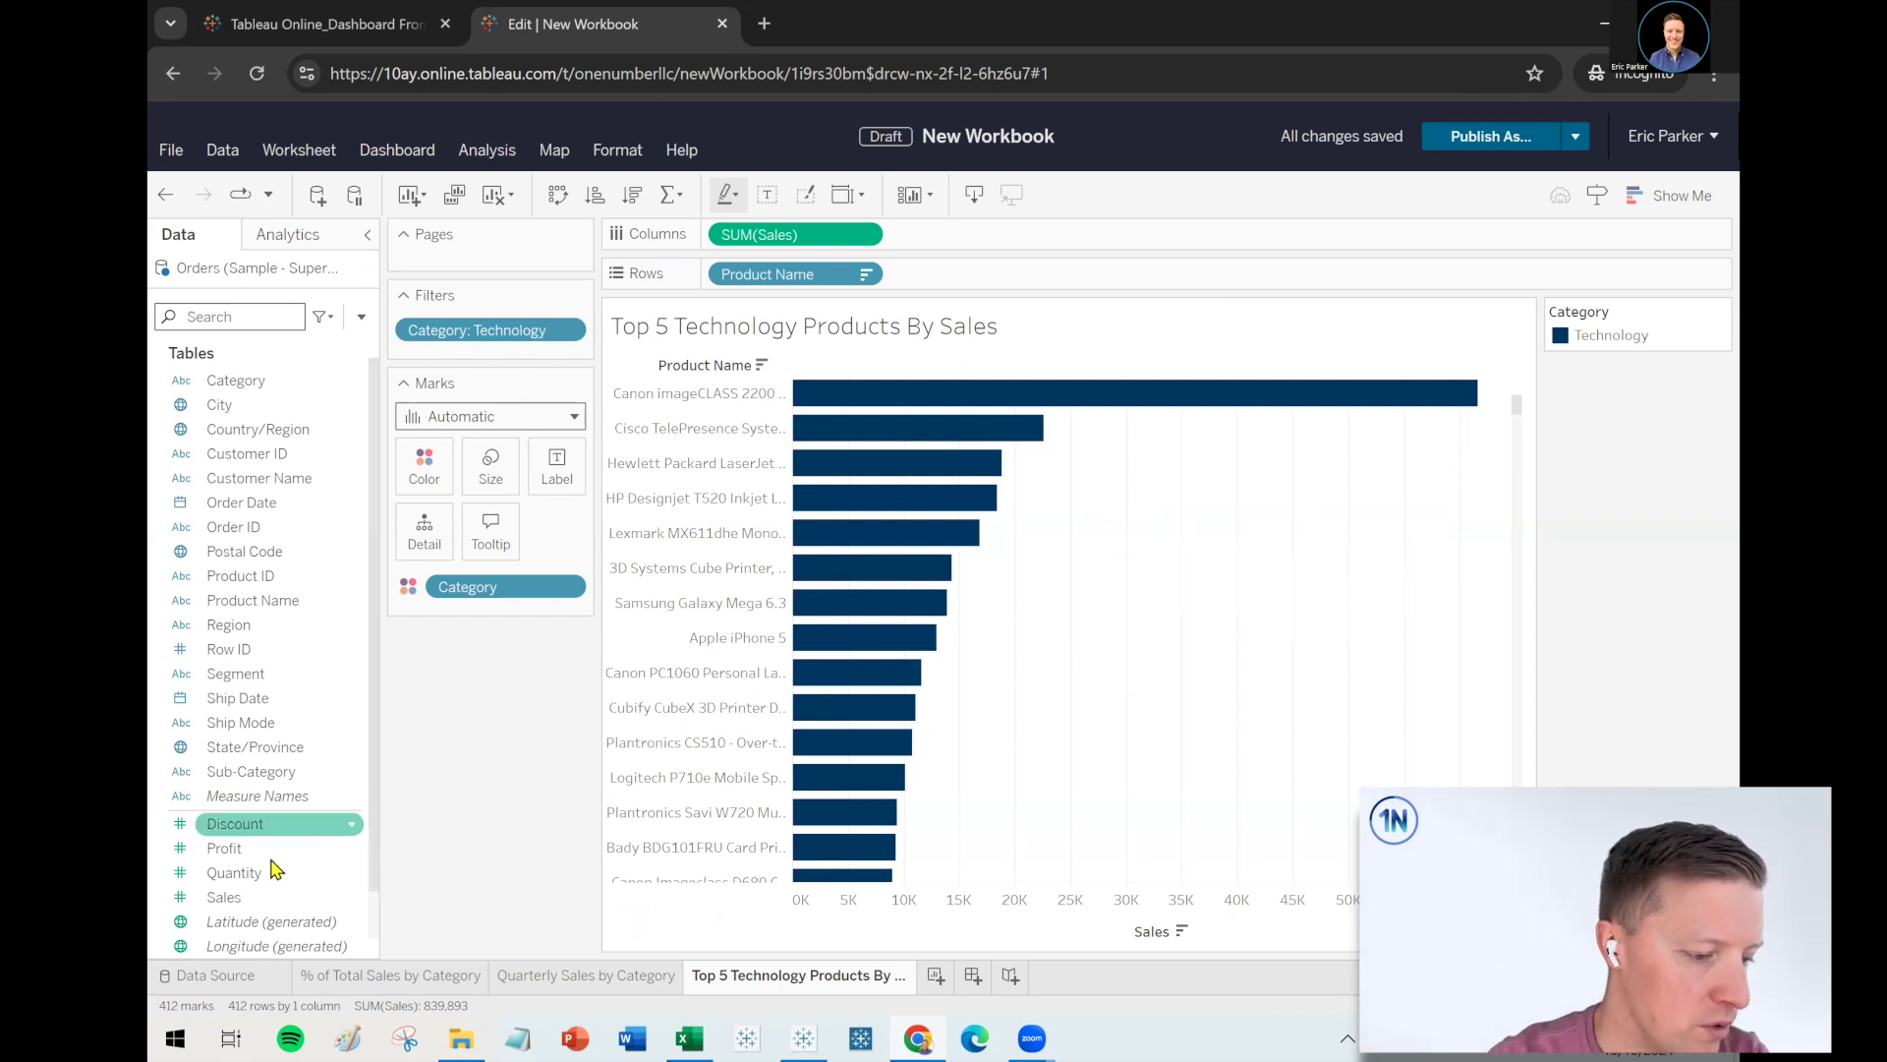
Label the bars with the sum of Sales and format the labels as Currency (Custom) with 1 decimal place
{"action": "left_click_drag", "start_coordinate": [224, 903], "coordinate": [577, 470]}
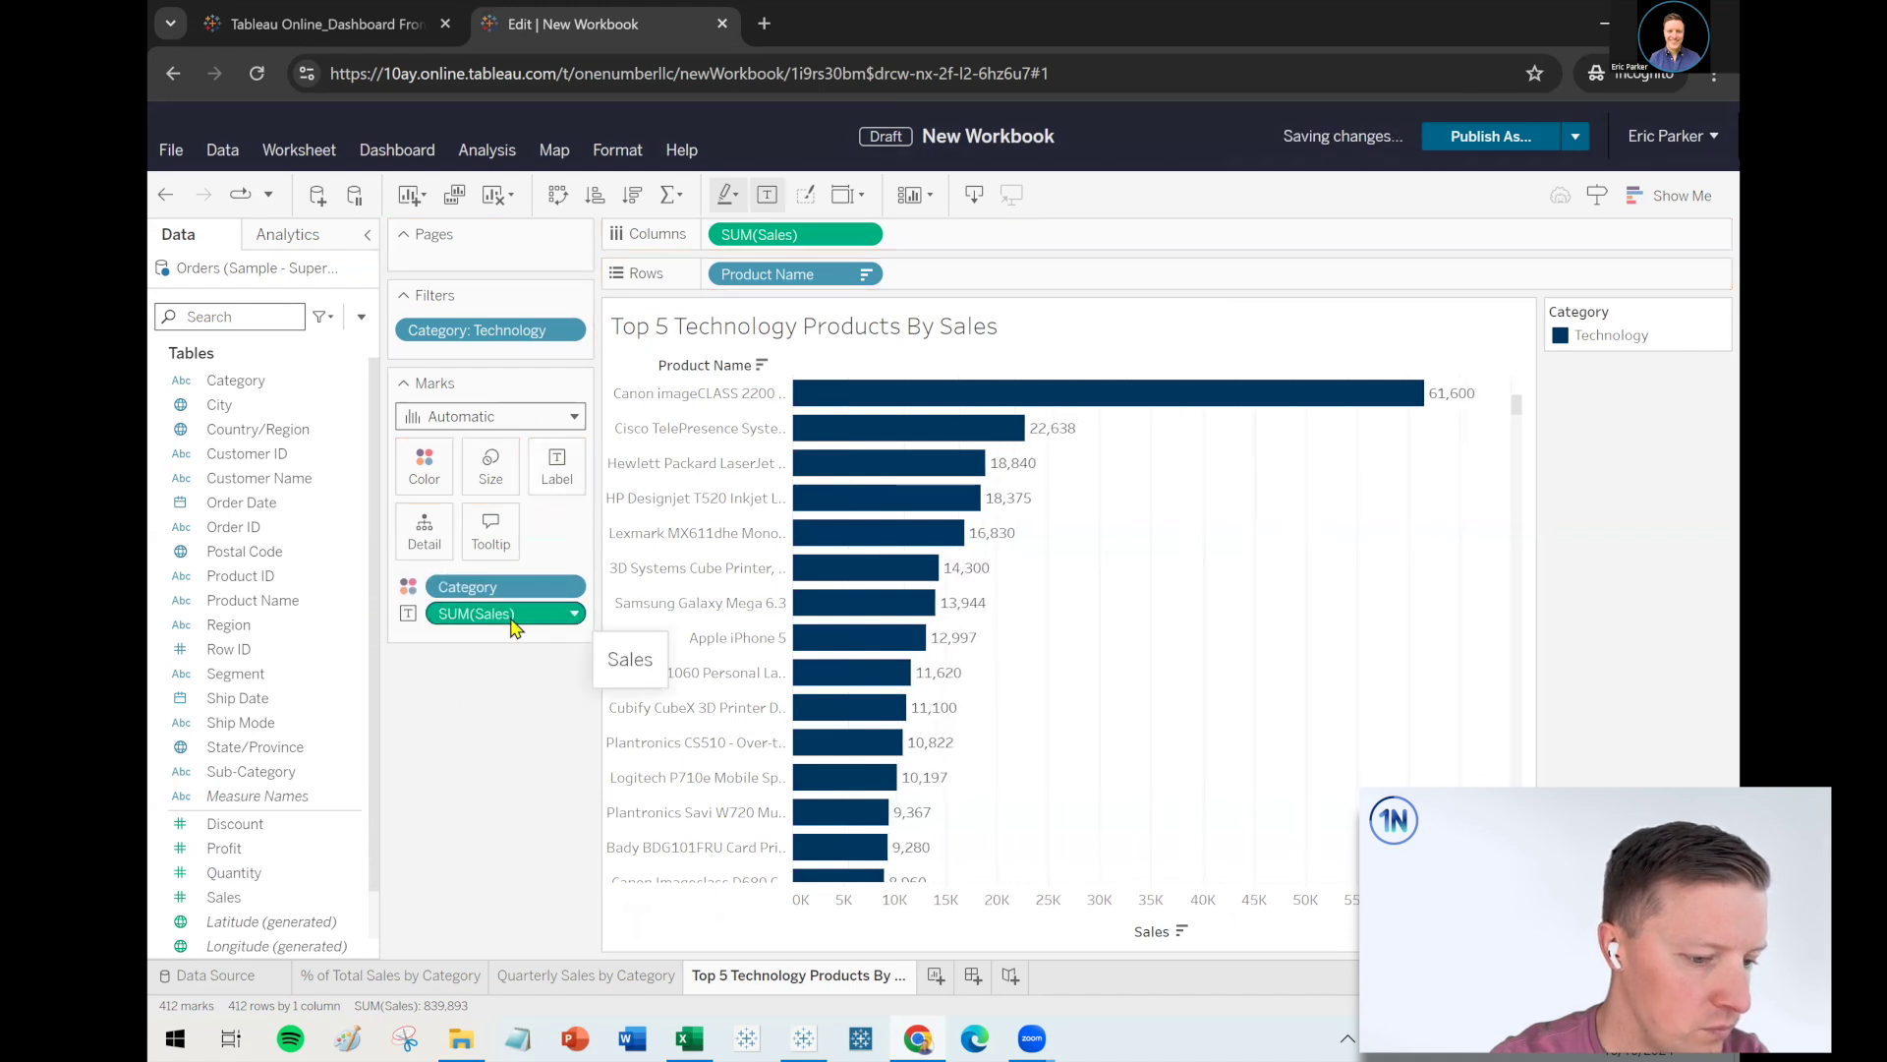
{"action": "left_click", "coordinate": [575, 613]}
{"action": "left_click", "coordinate": [524, 273]}
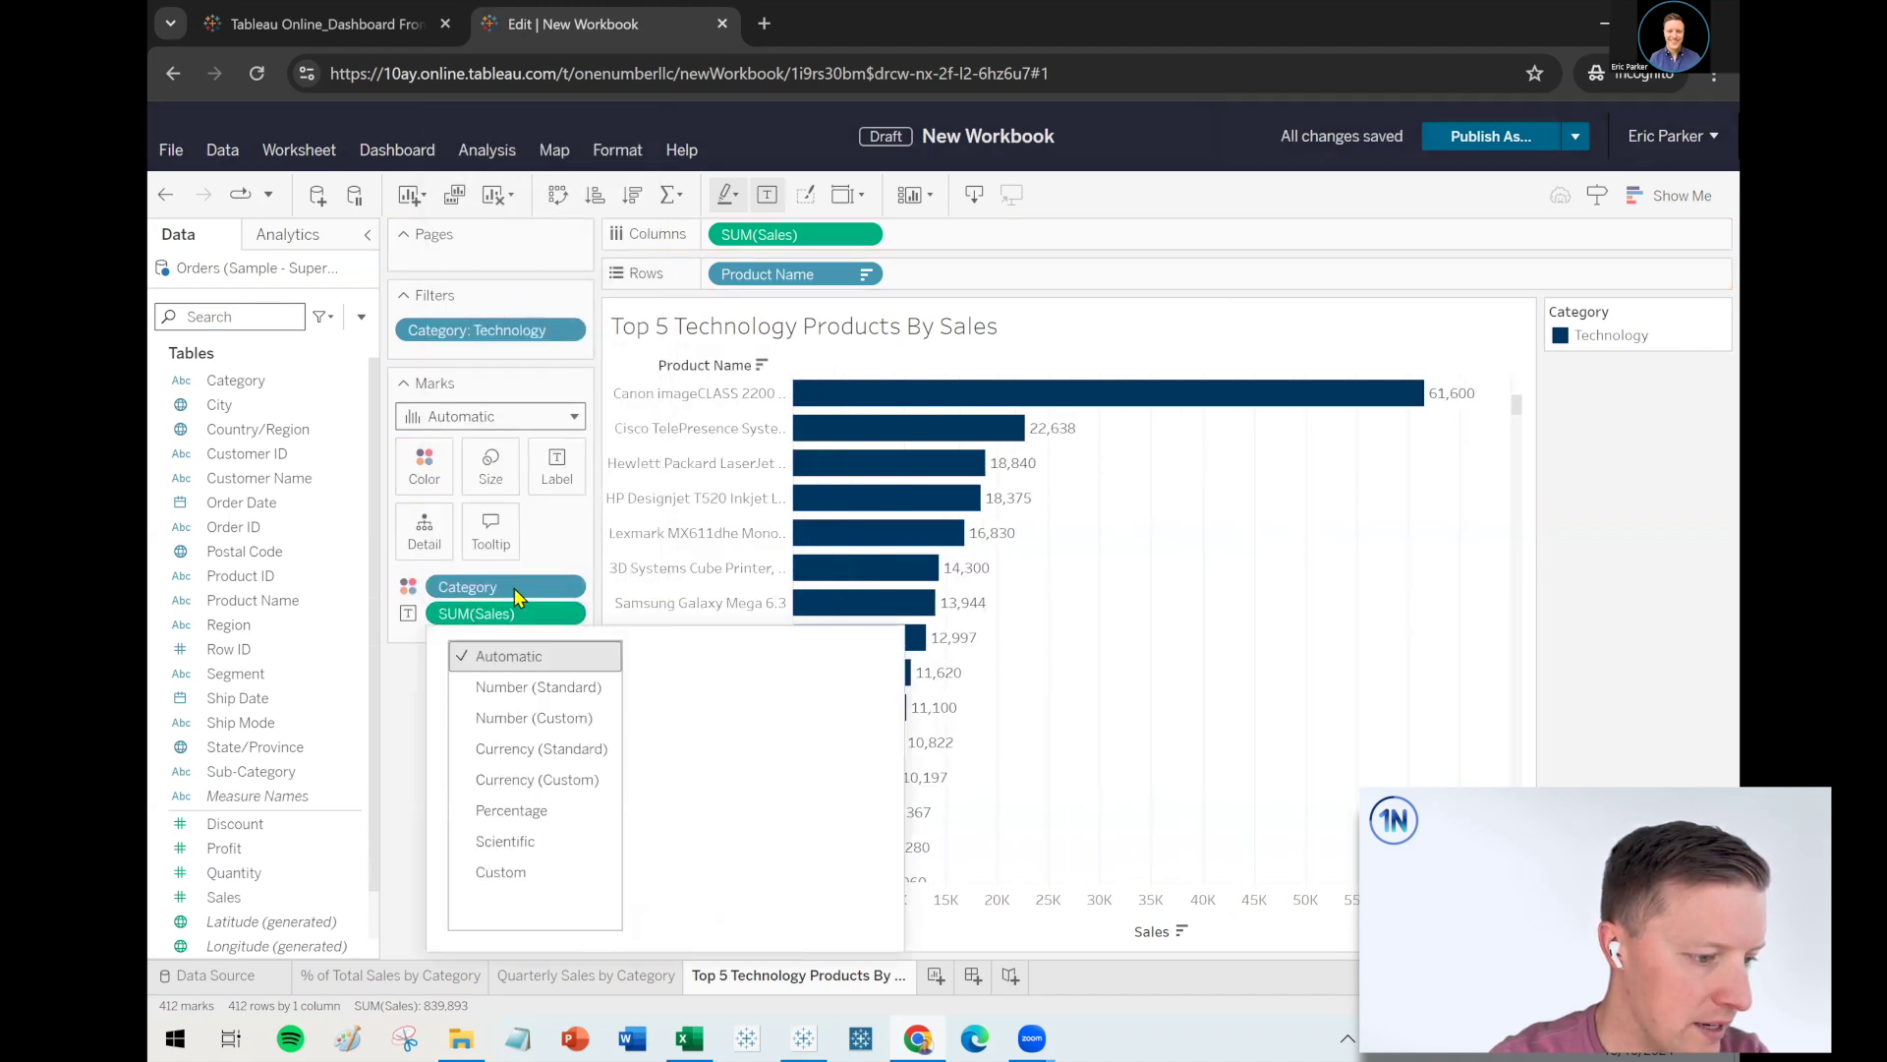
{"action": "left_click", "coordinate": [522, 791]}
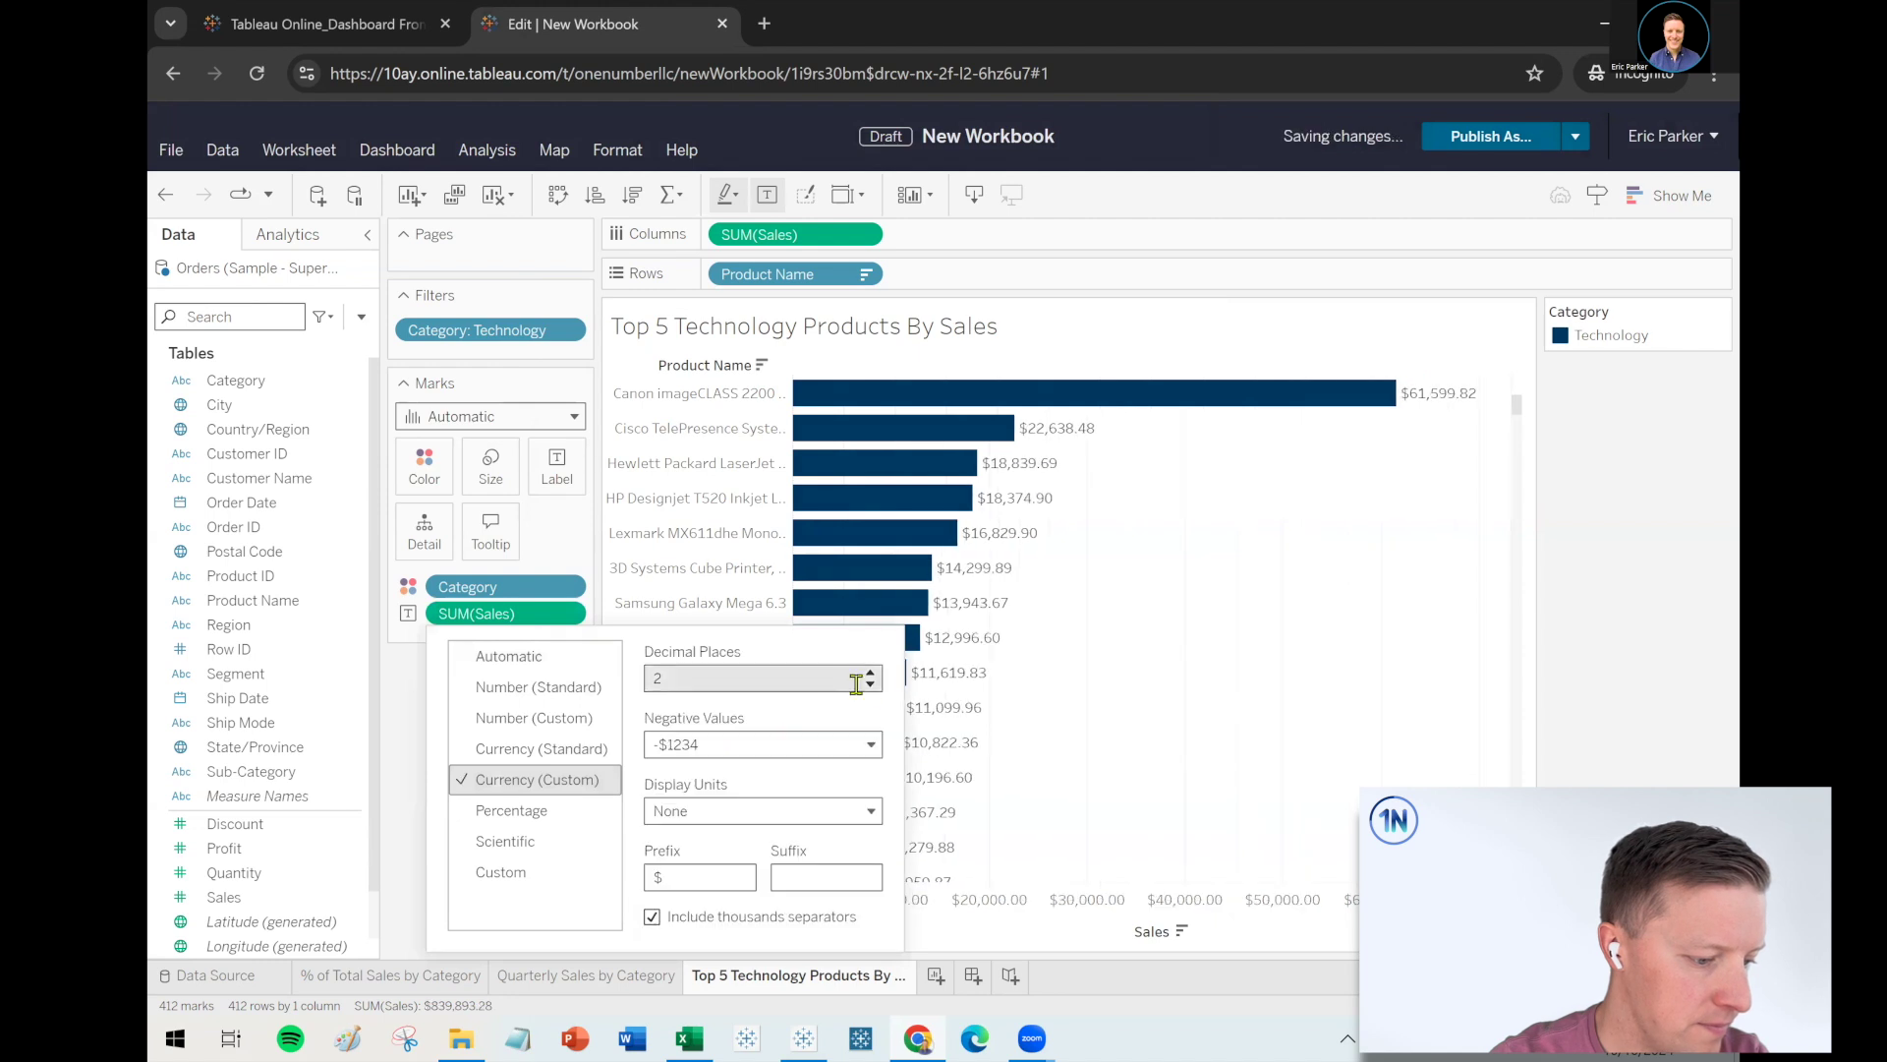
{"action": "left_click", "coordinate": [866, 682]}
{"action": "left_click", "coordinate": [1188, 674]}
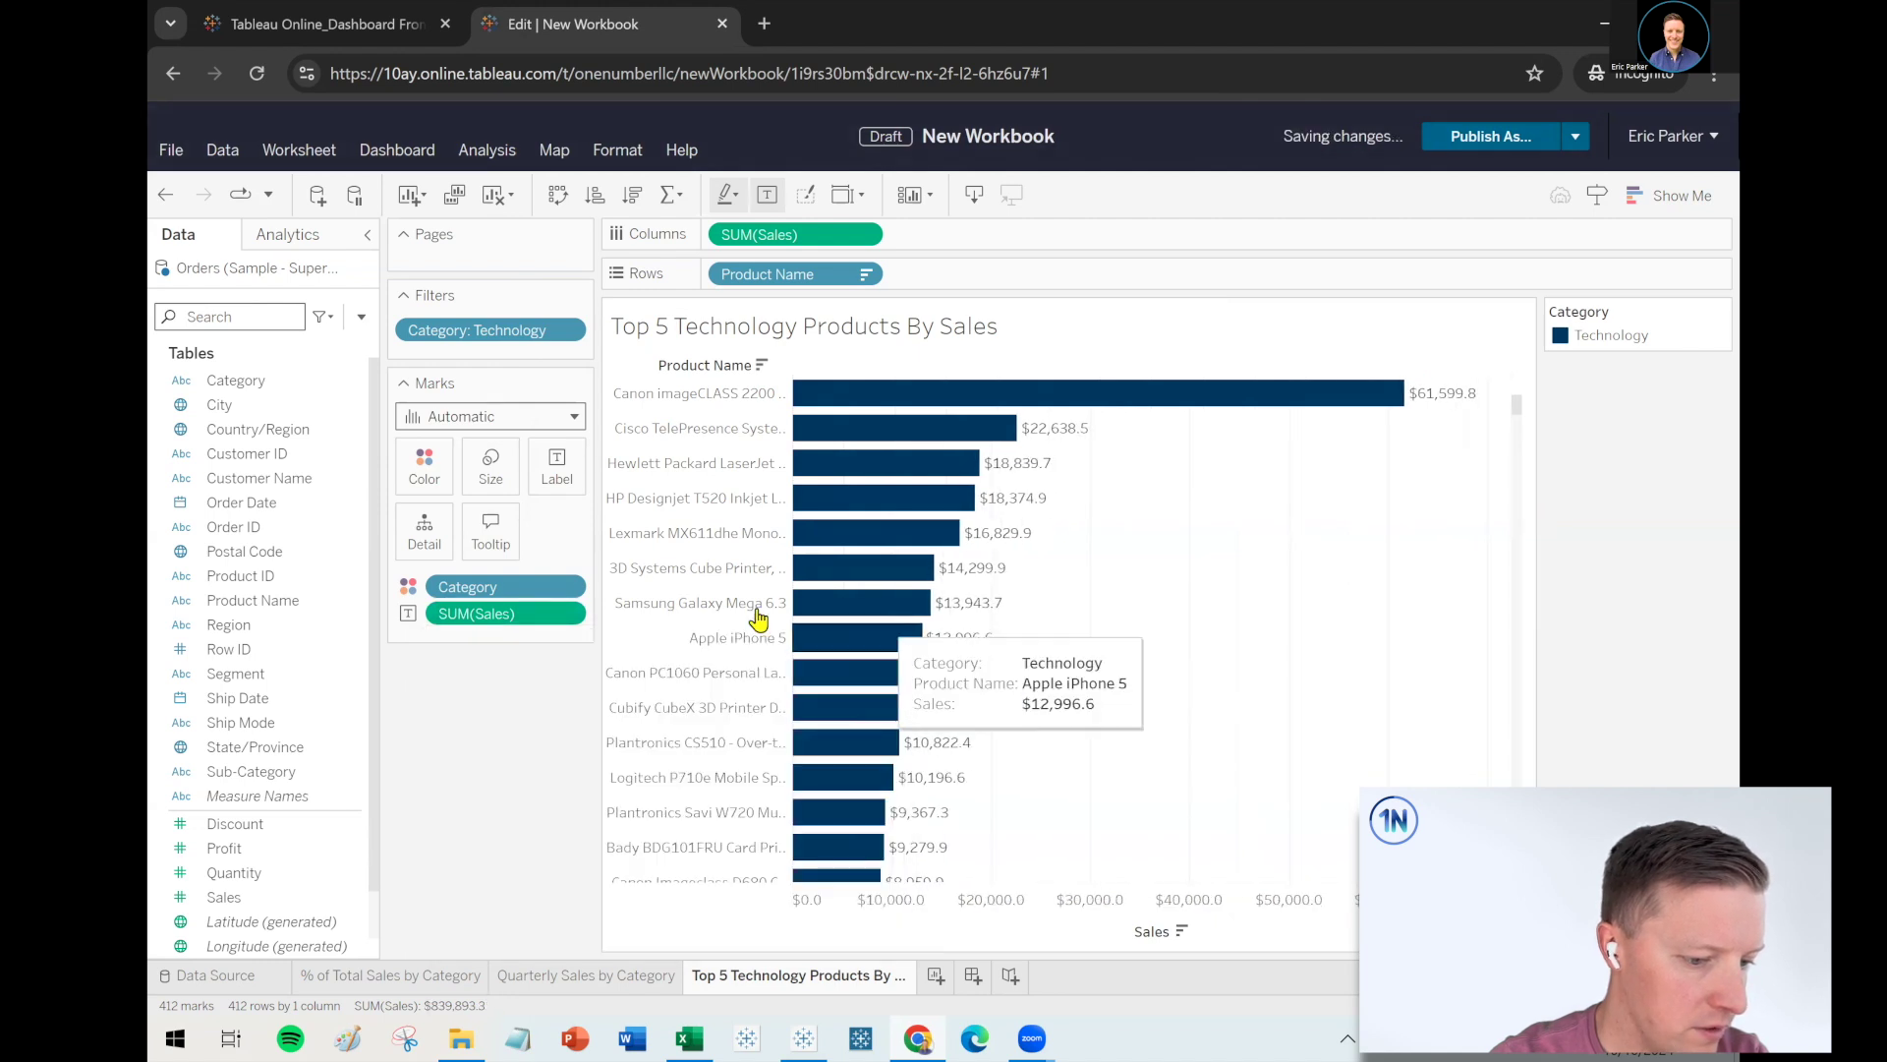
Set the custom currency format of the Sales labels to 0 decimal places
{"action": "right_click", "coordinate": [507, 616]}
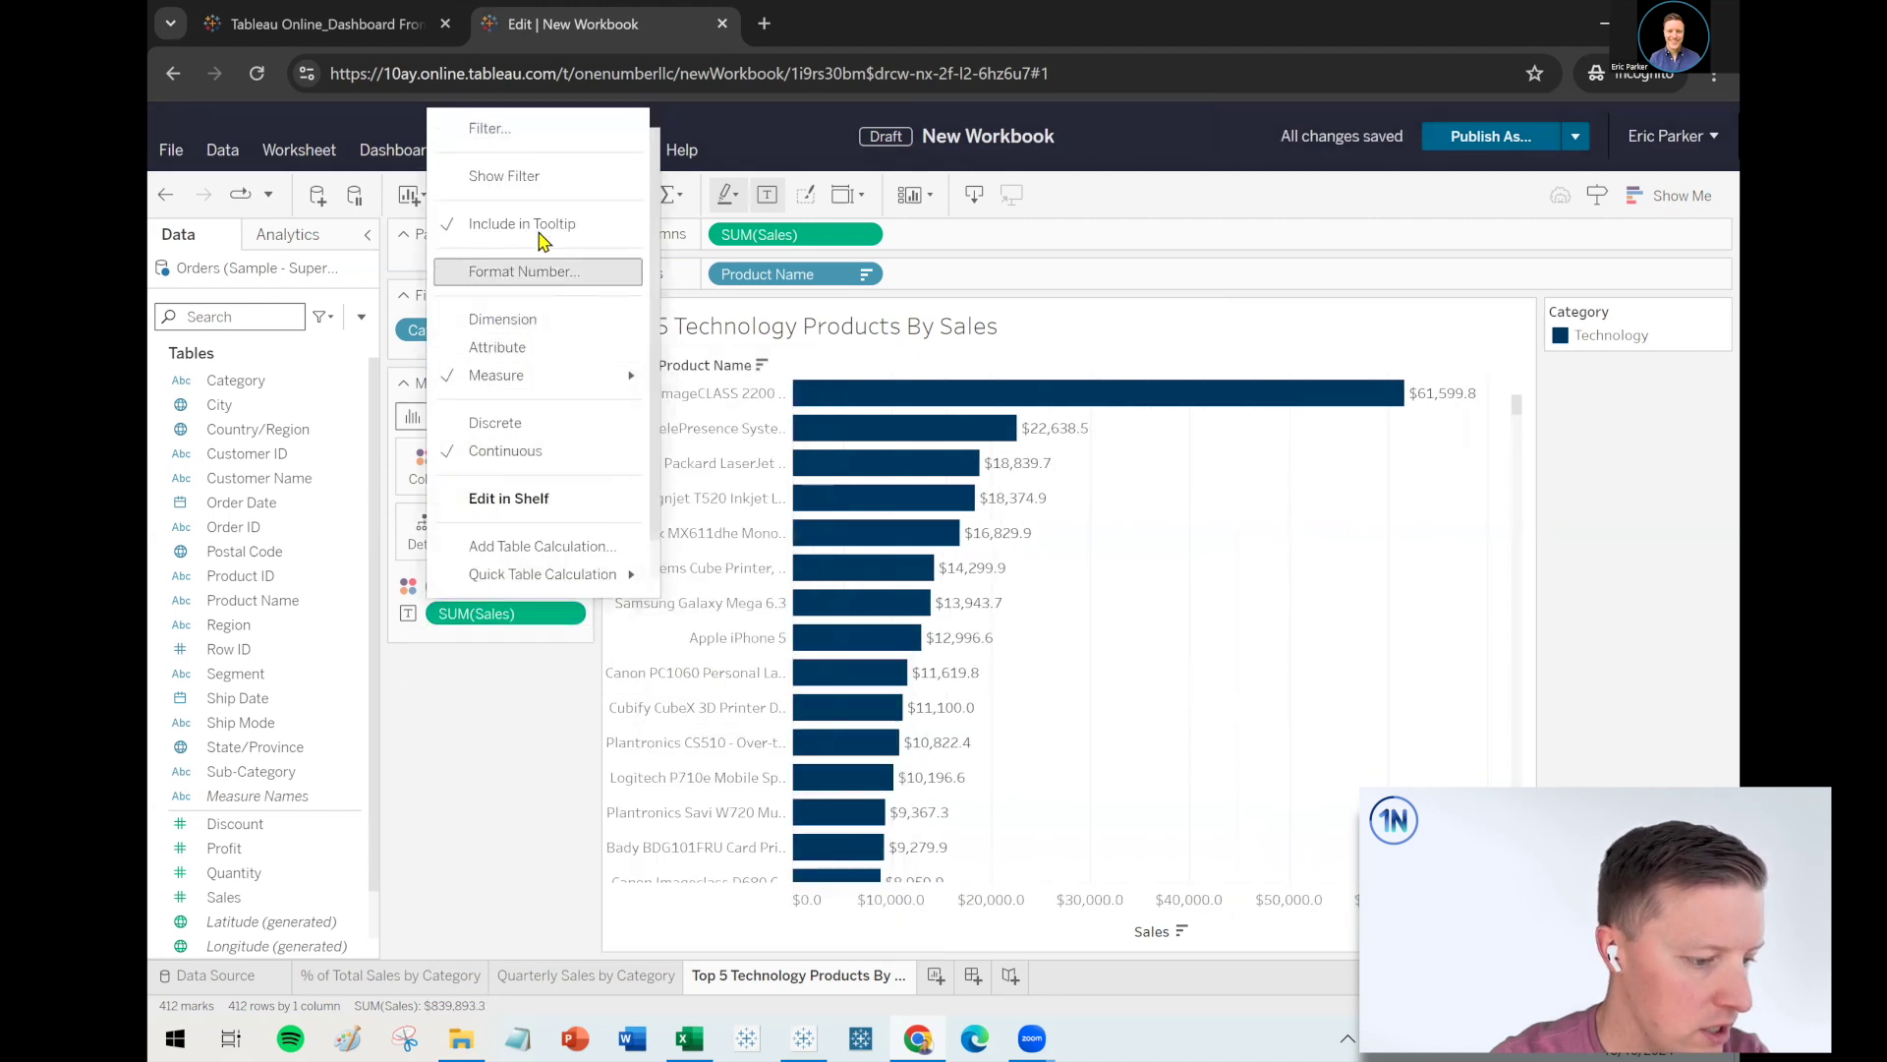
{"action": "left_click", "coordinate": [538, 272]}
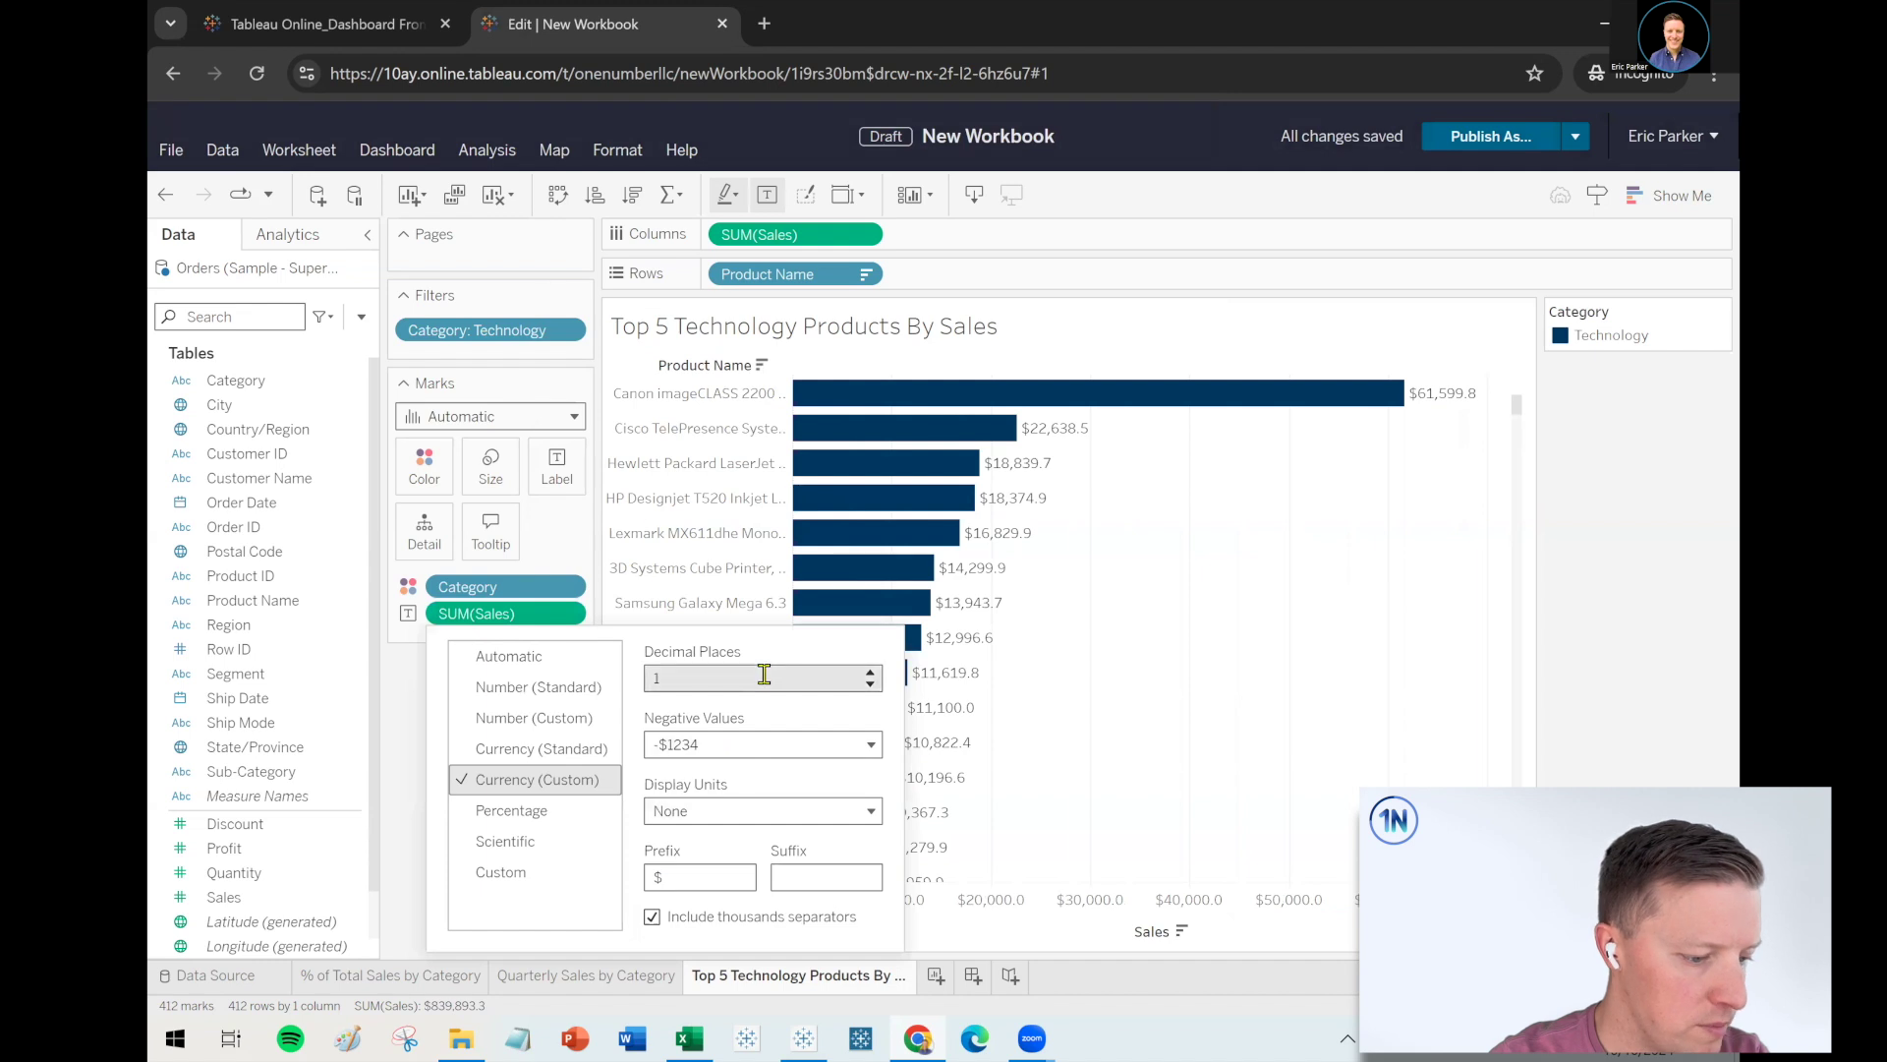
{"action": "double_click", "coordinate": [765, 674]}
{"action": "type", "text": "0"}
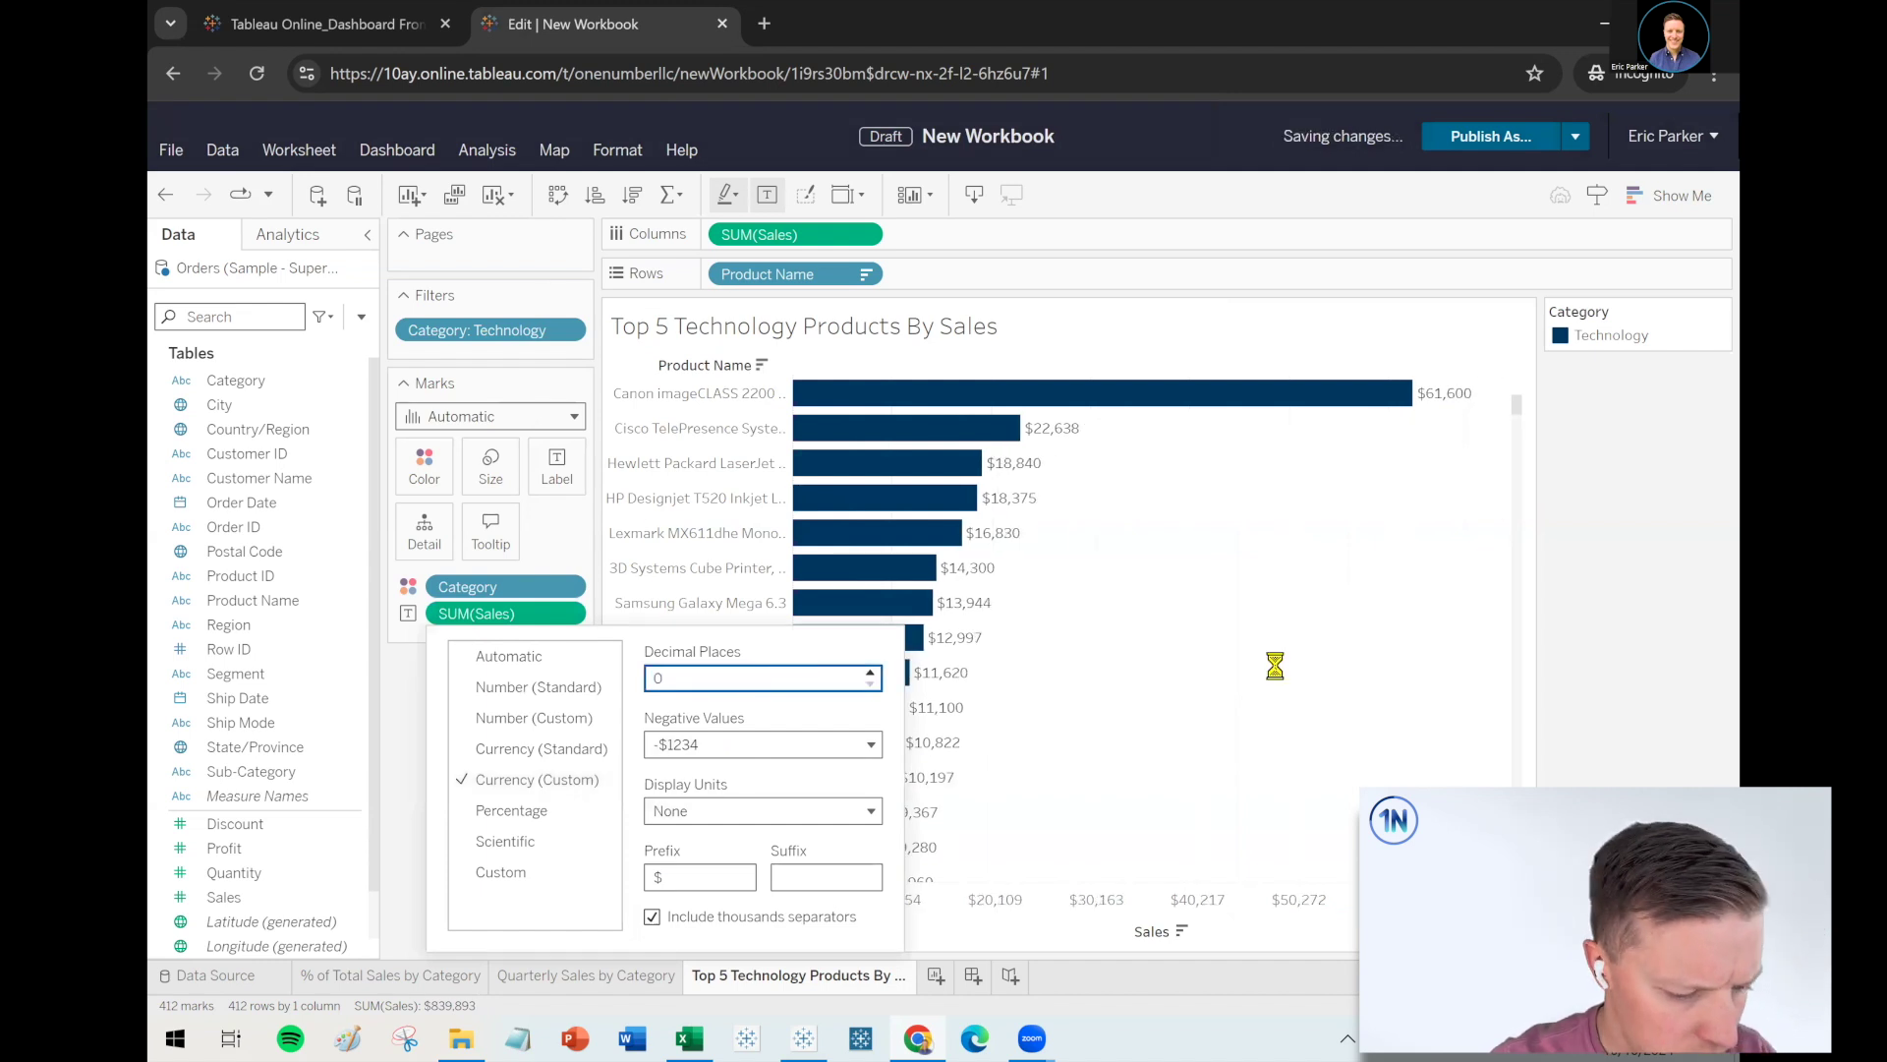
{"action": "left_click", "coordinate": [1289, 666]}
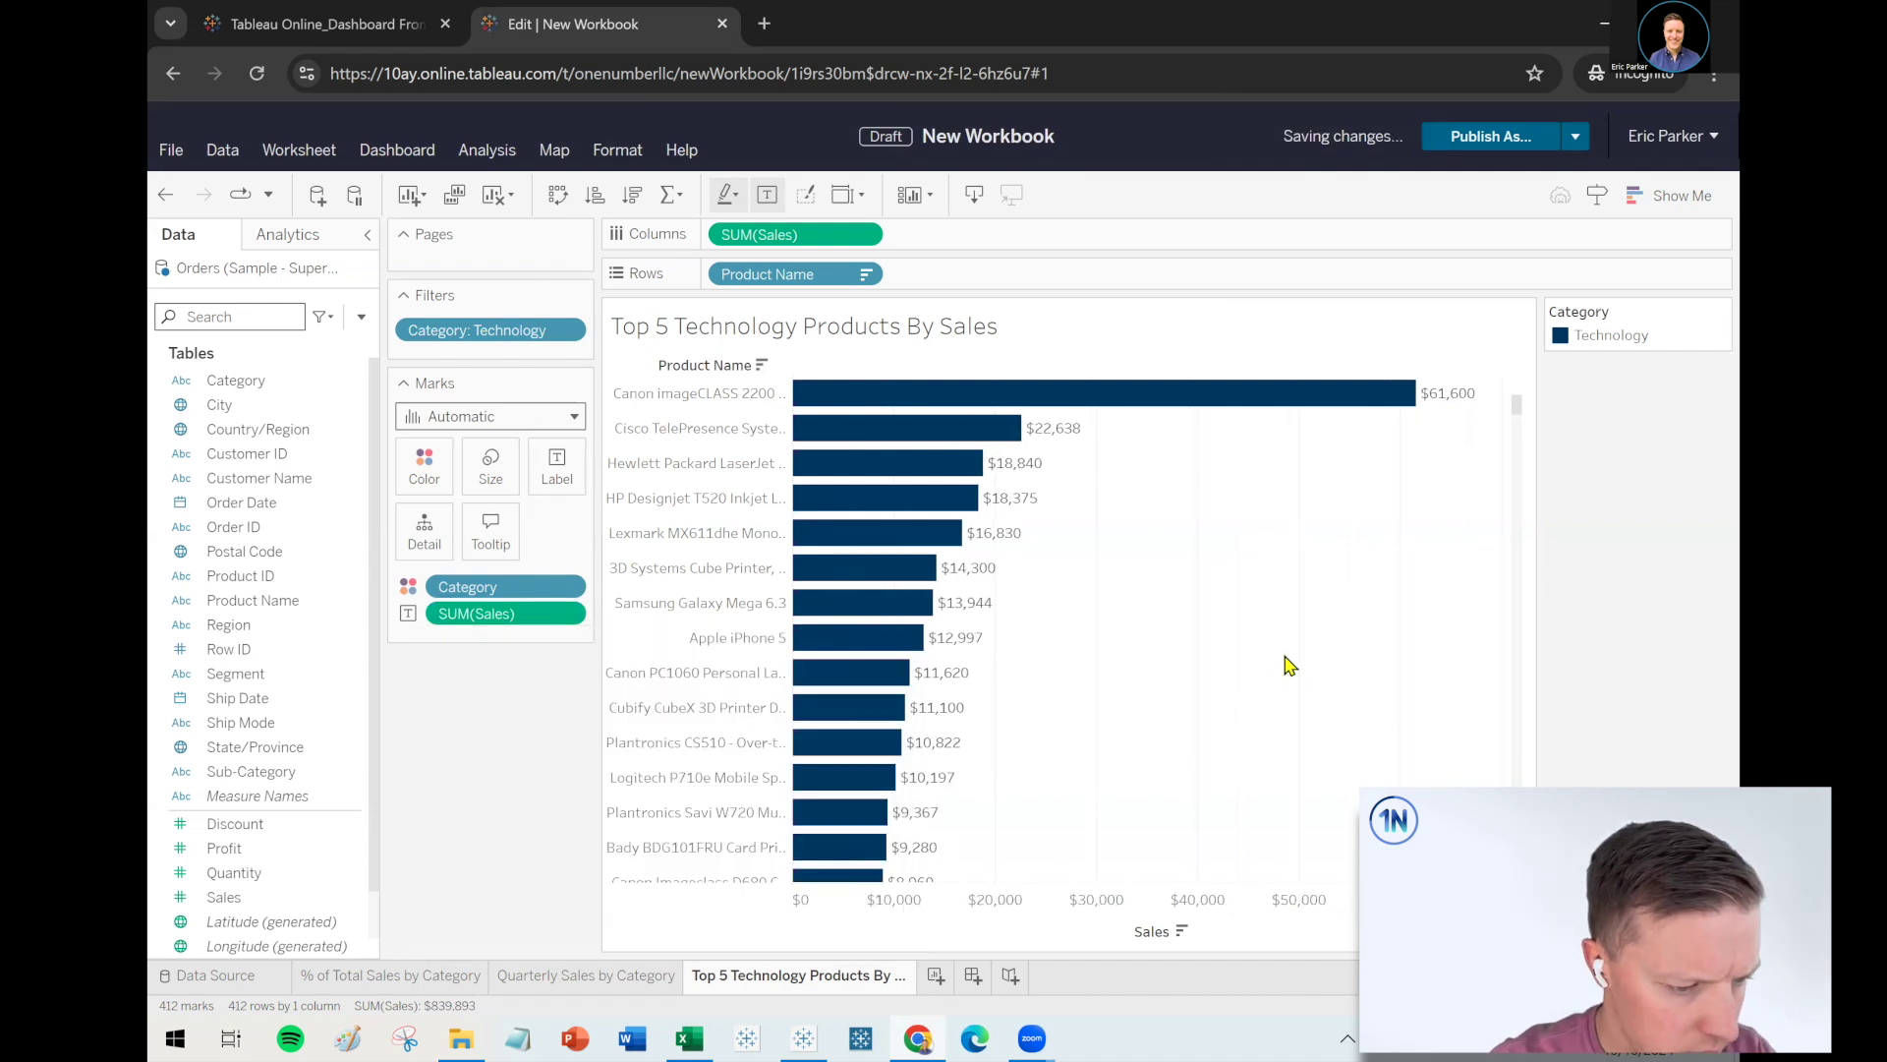
Turn off the vertical grid lines in the bar chart's worksheet formatting and hide the header of the Sales axis
{"action": "right_click", "coordinate": [1192, 723]}
{"action": "mouse_move", "coordinate": [1268, 916]}
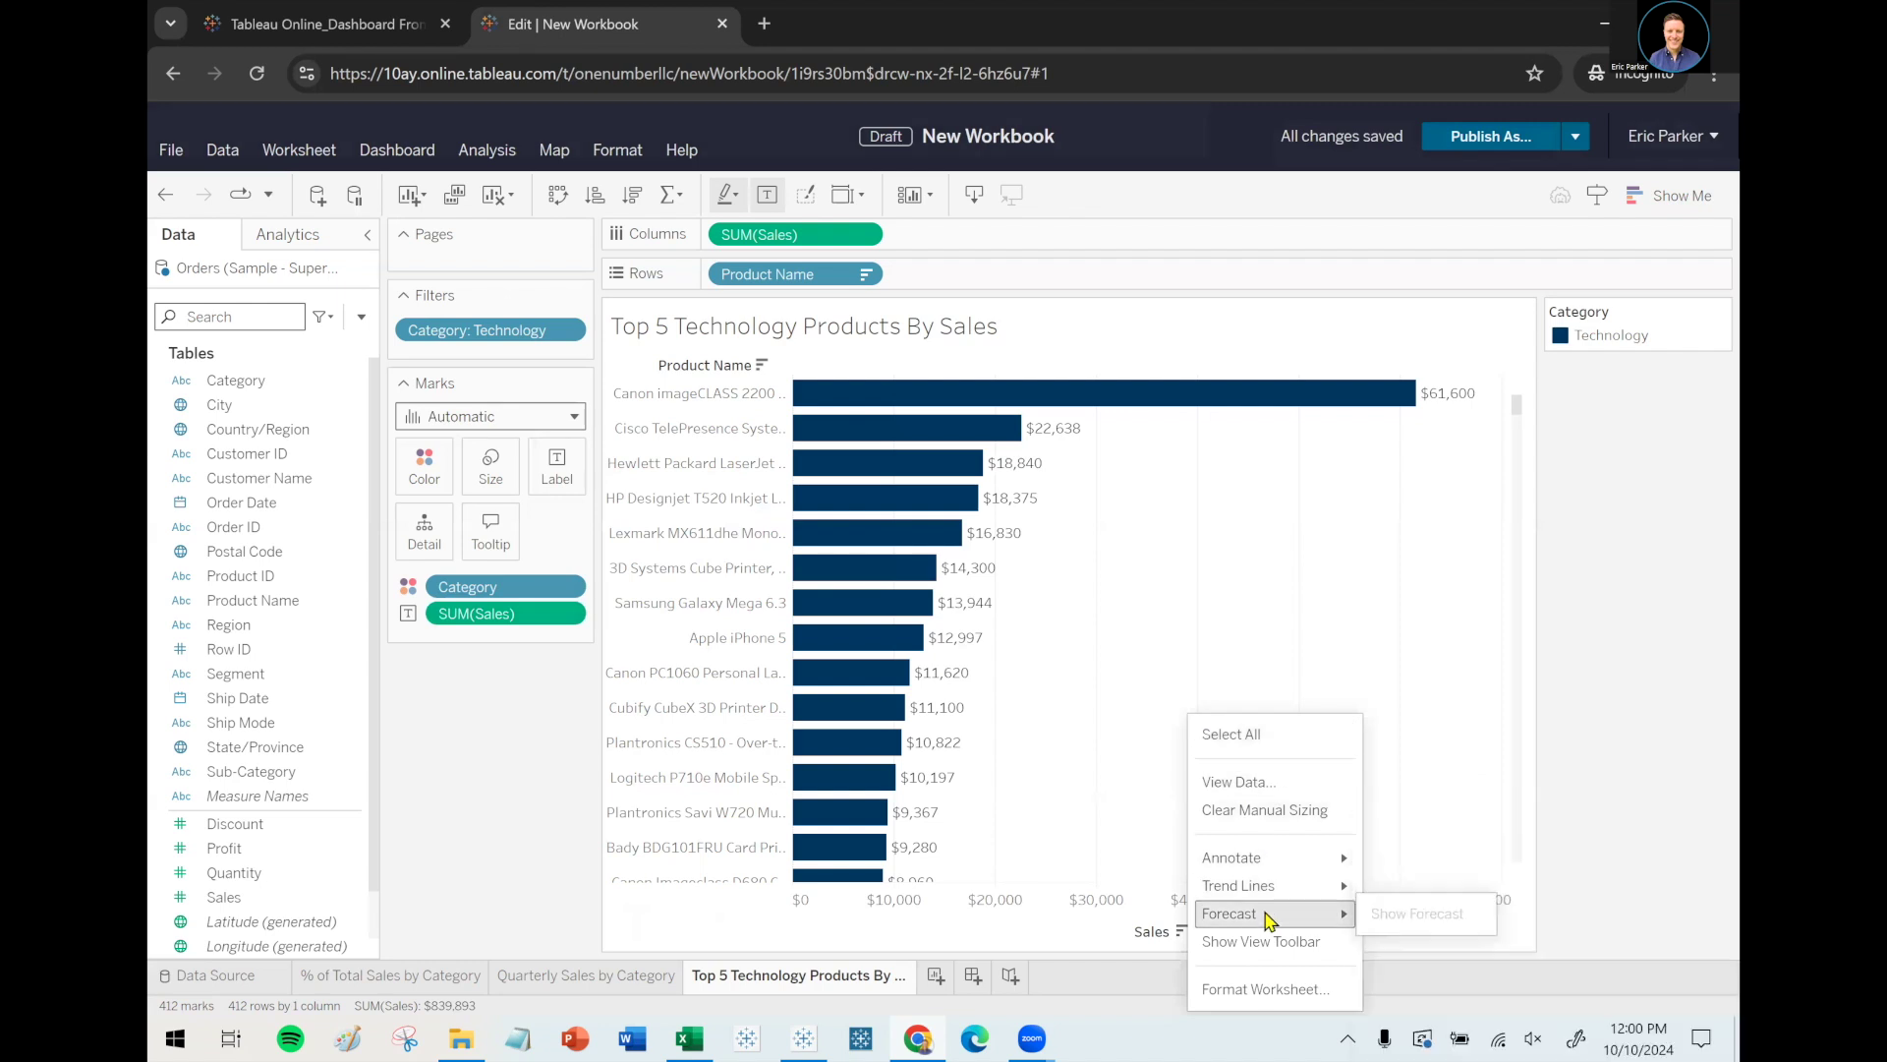
{"action": "left_click", "coordinate": [1265, 989]}
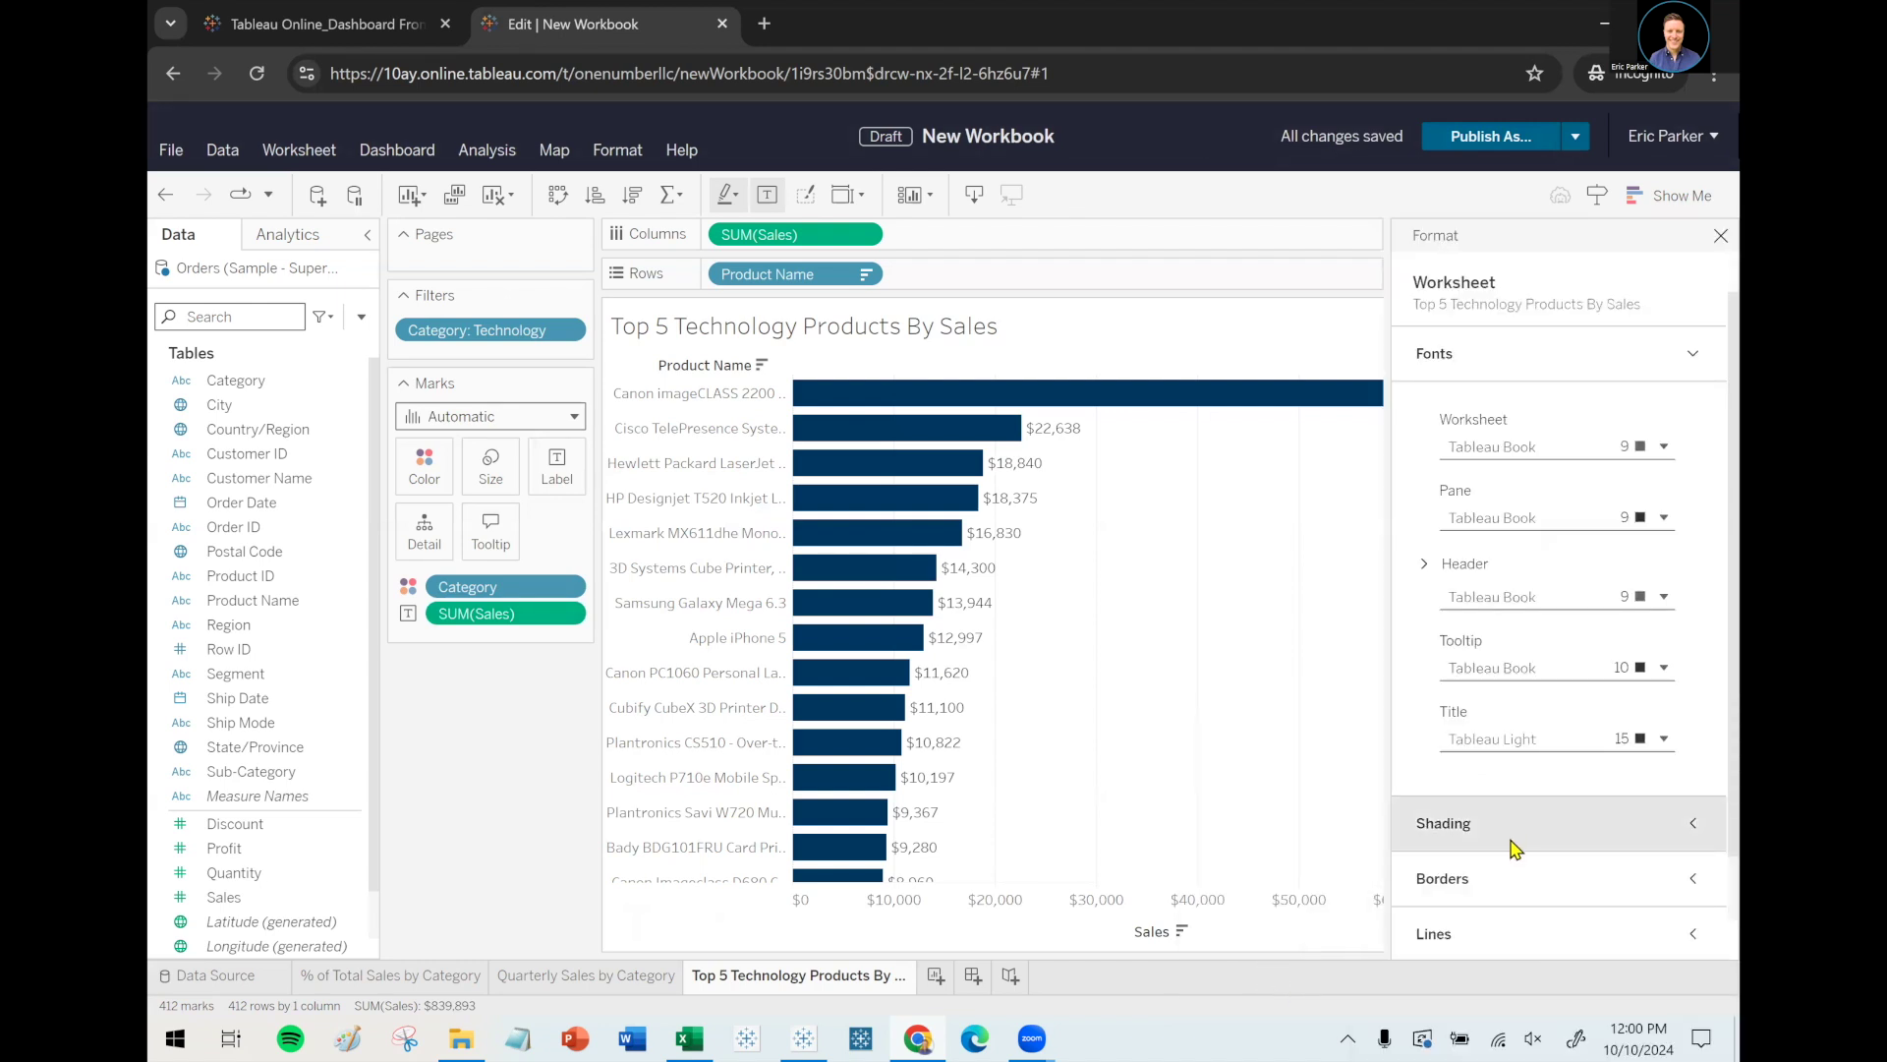
{"action": "left_click", "coordinate": [1689, 857]}
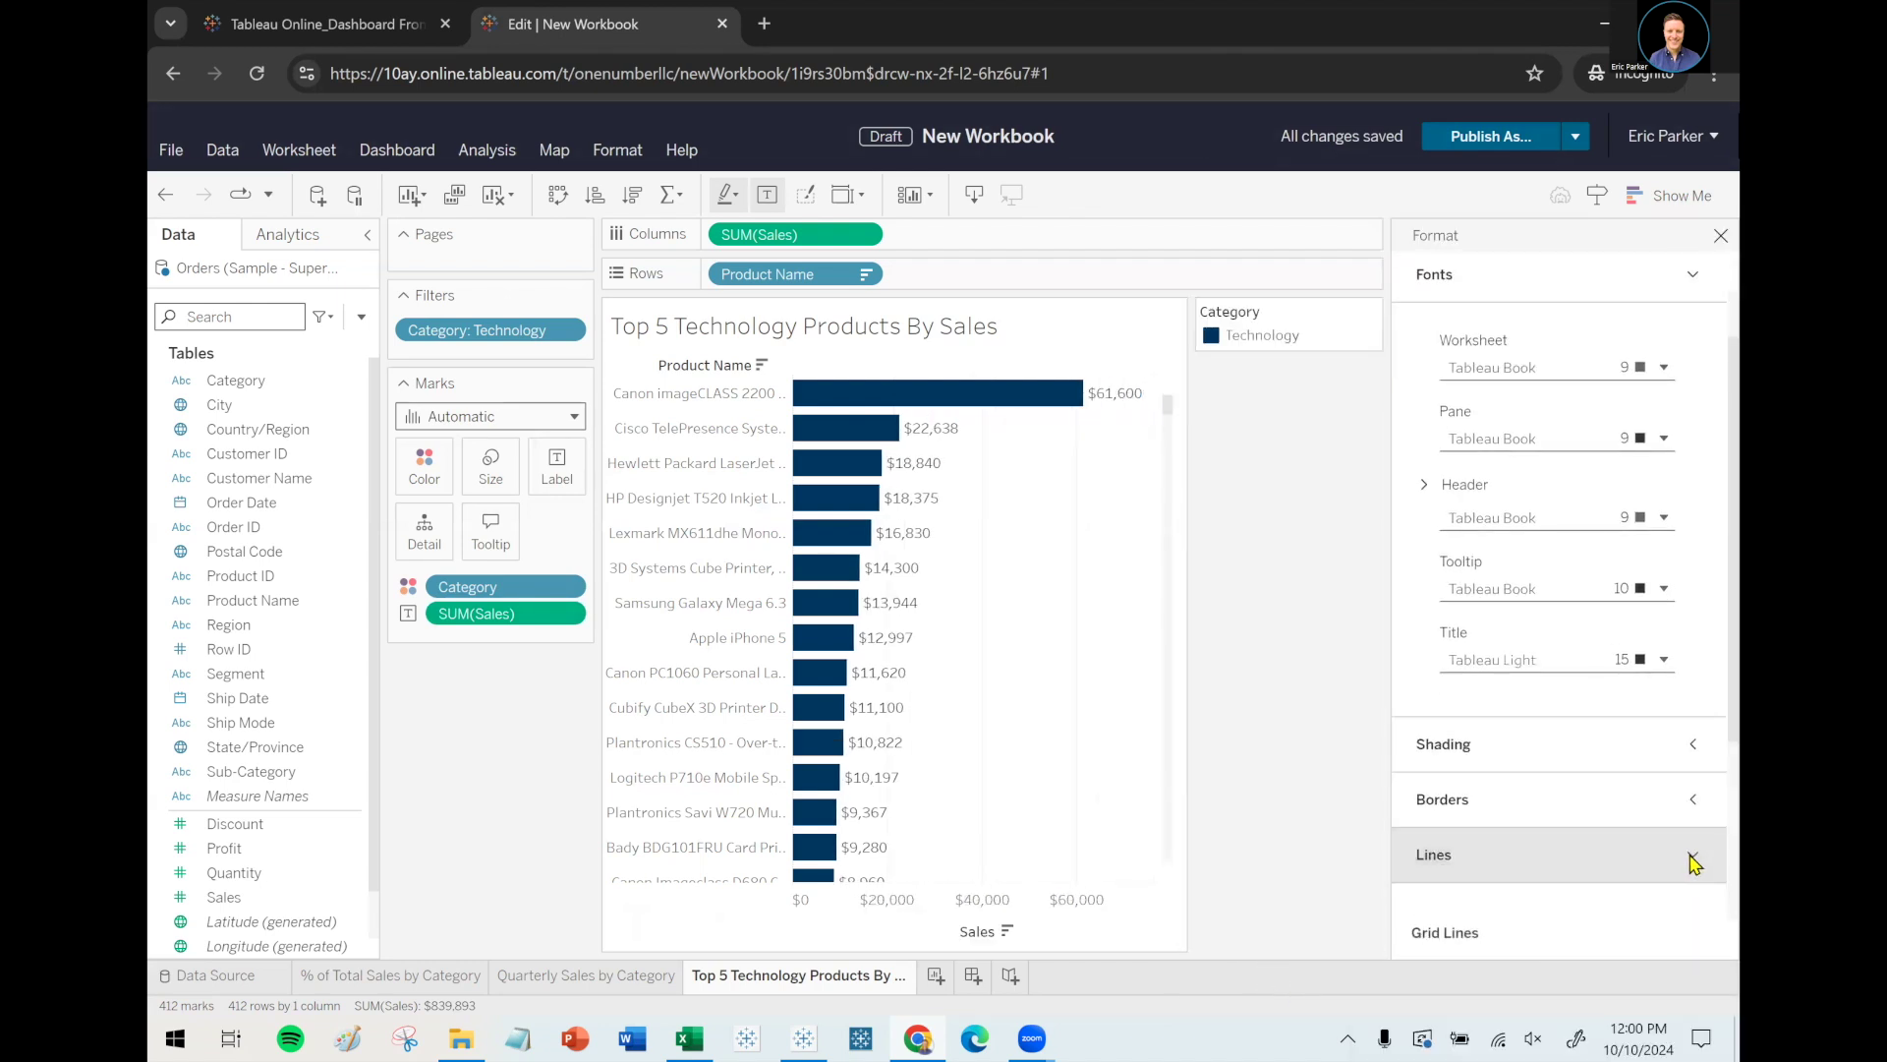
{"action": "scroll", "coordinate": [1671, 860], "scroll_direction": "down", "scroll_amount": 3}
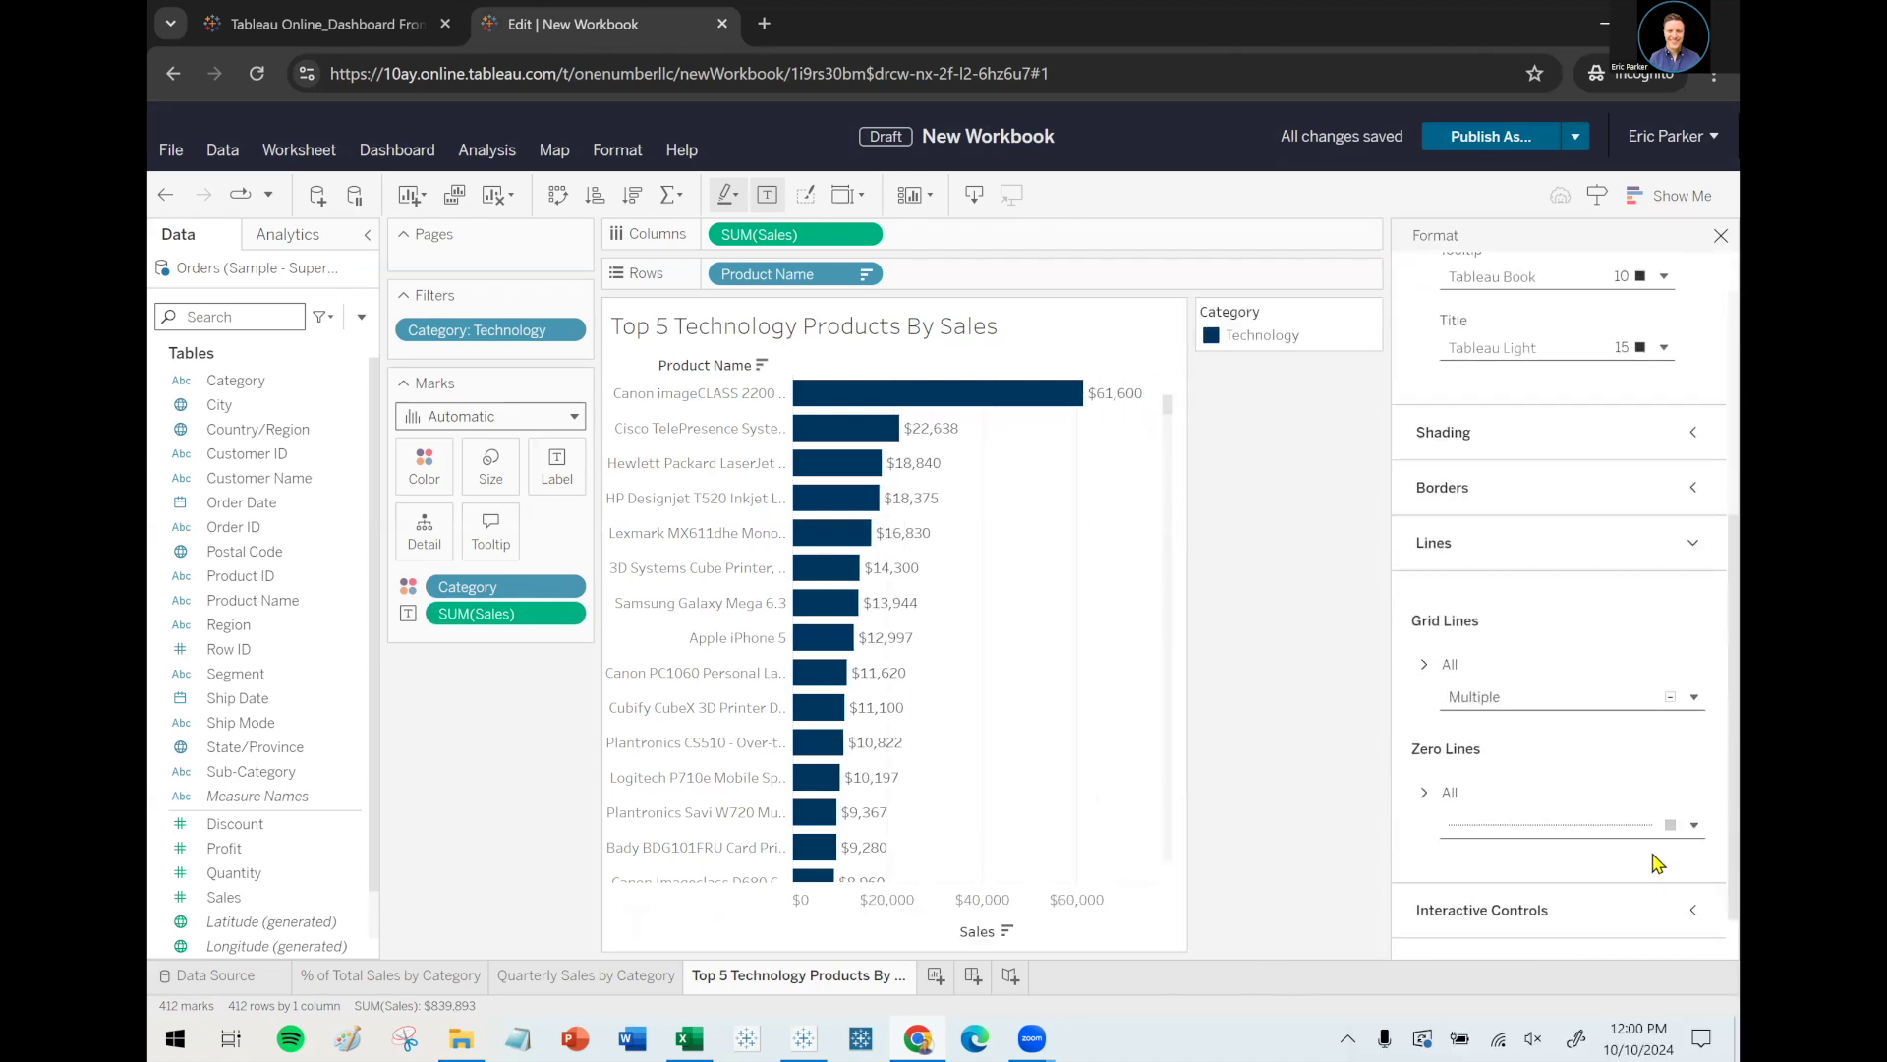
{"action": "left_click", "coordinate": [1424, 664]}
{"action": "left_click", "coordinate": [1536, 838]}
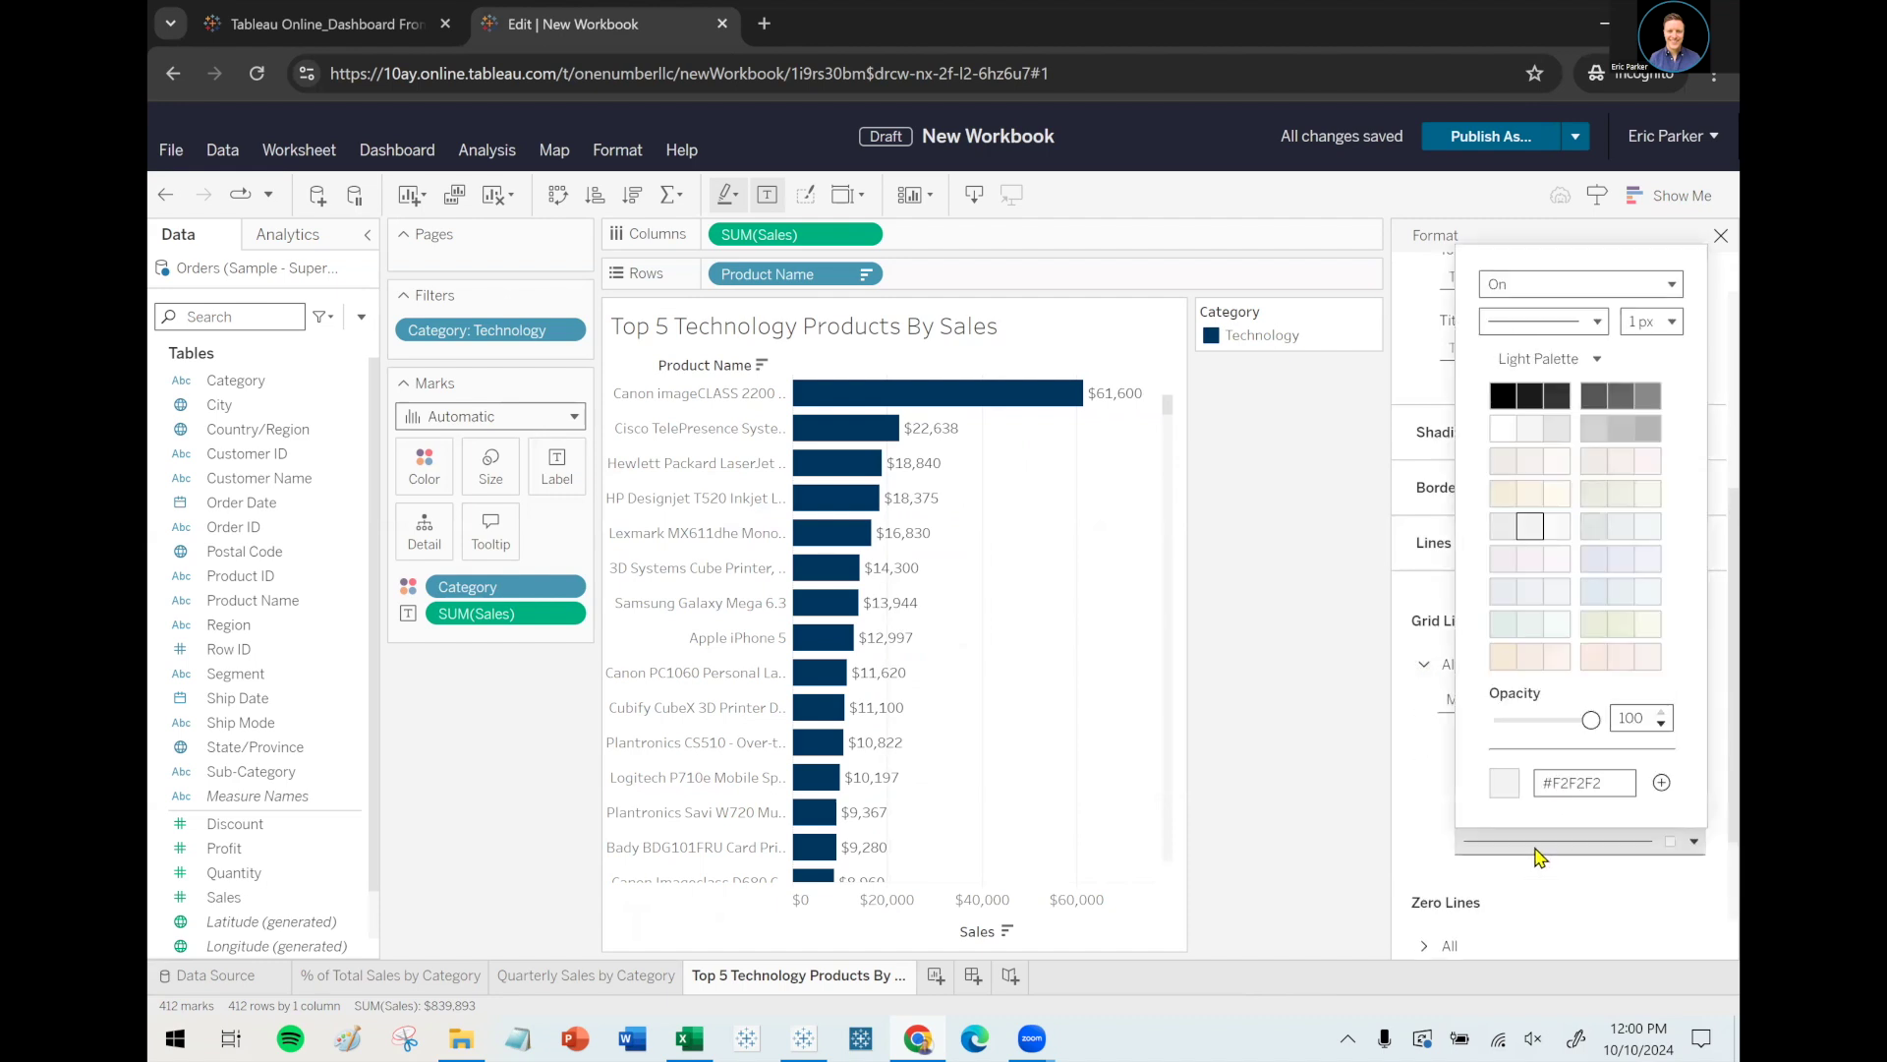
{"action": "left_click", "coordinate": [1584, 292]}
{"action": "left_click", "coordinate": [1559, 350]}
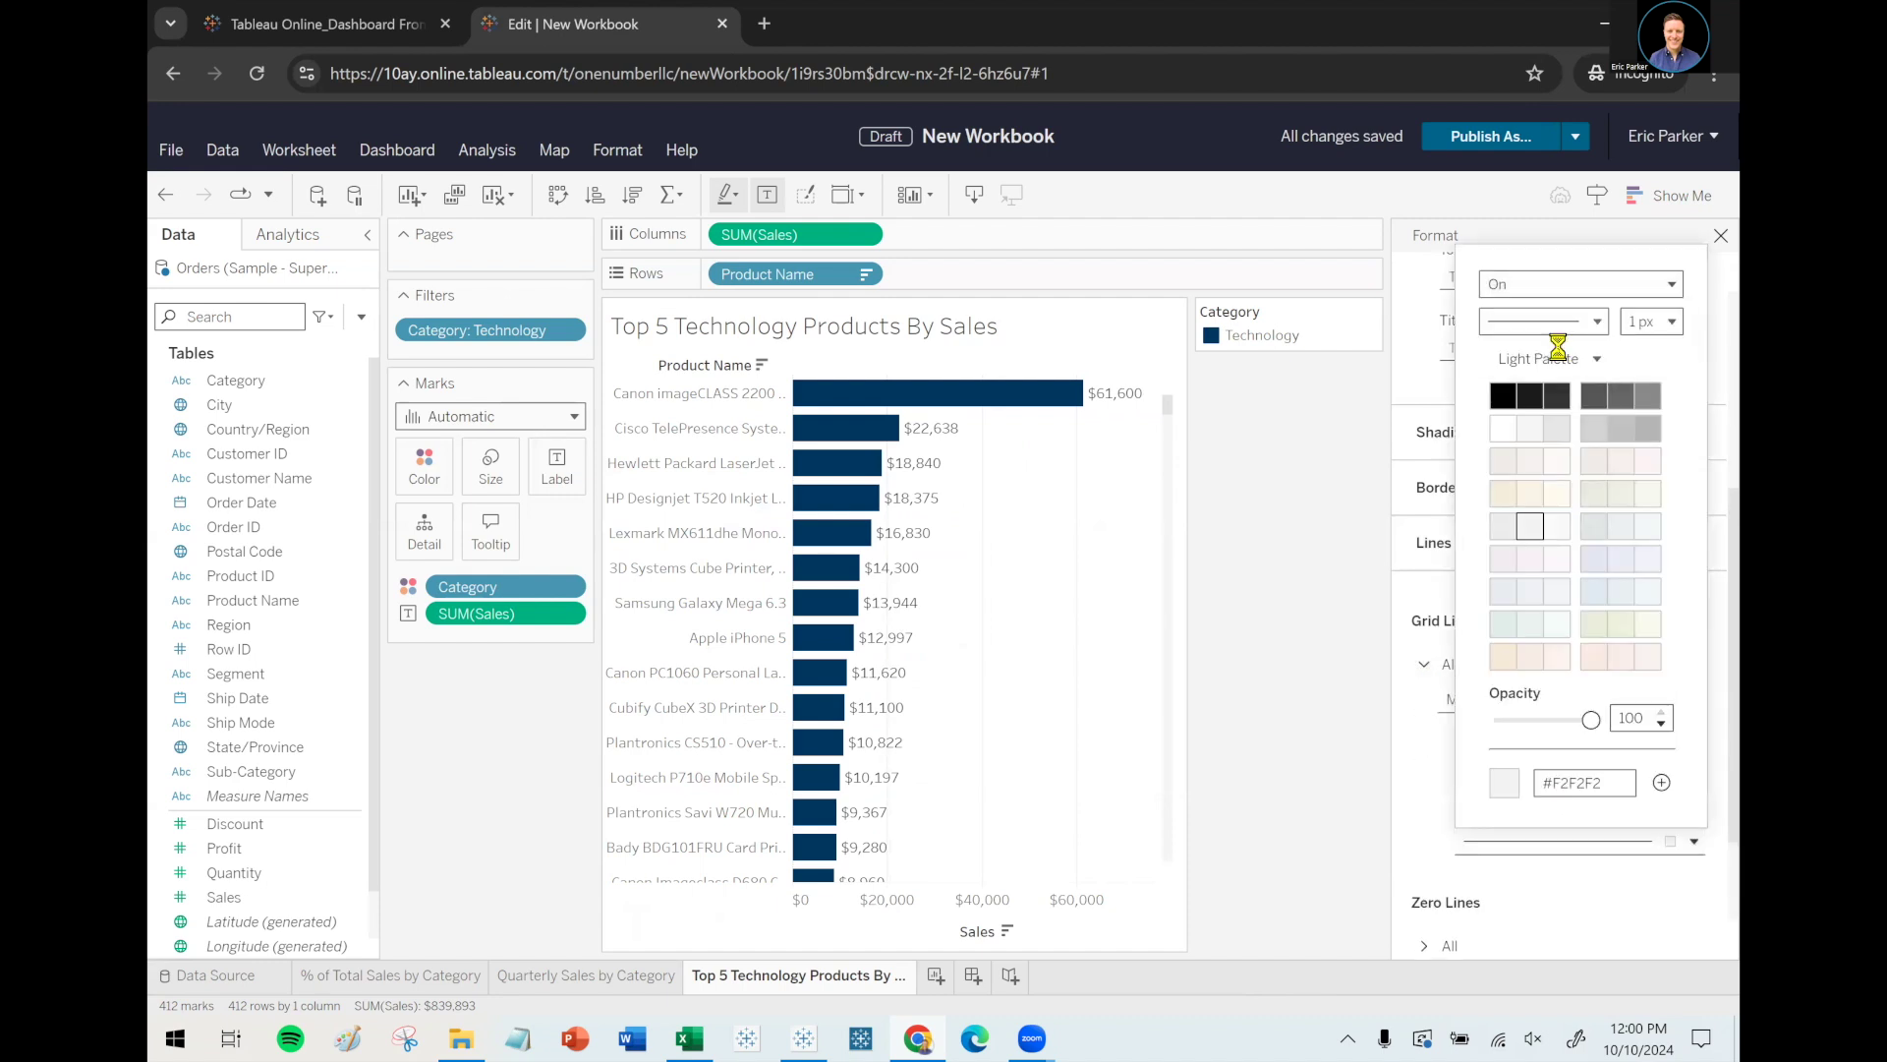
{"action": "left_click", "coordinate": [1719, 237]}
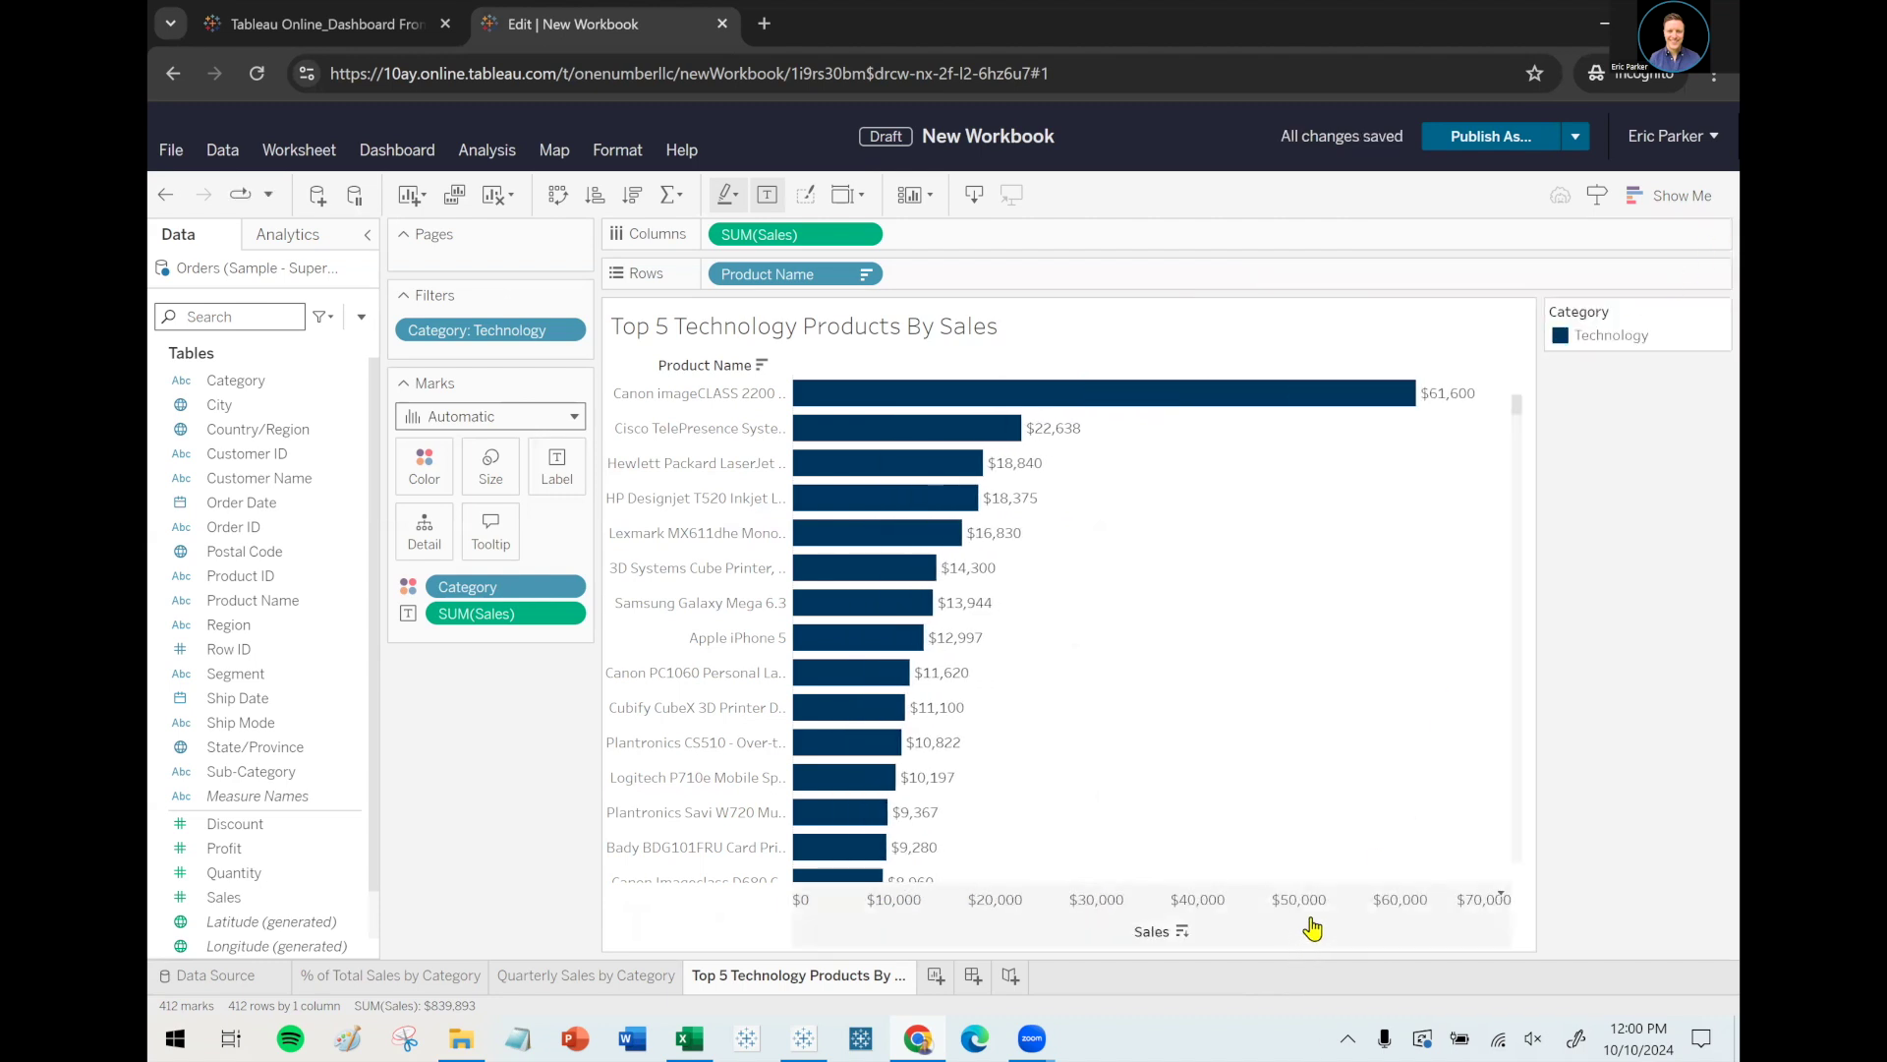
{"action": "right_click", "coordinate": [1312, 914]}
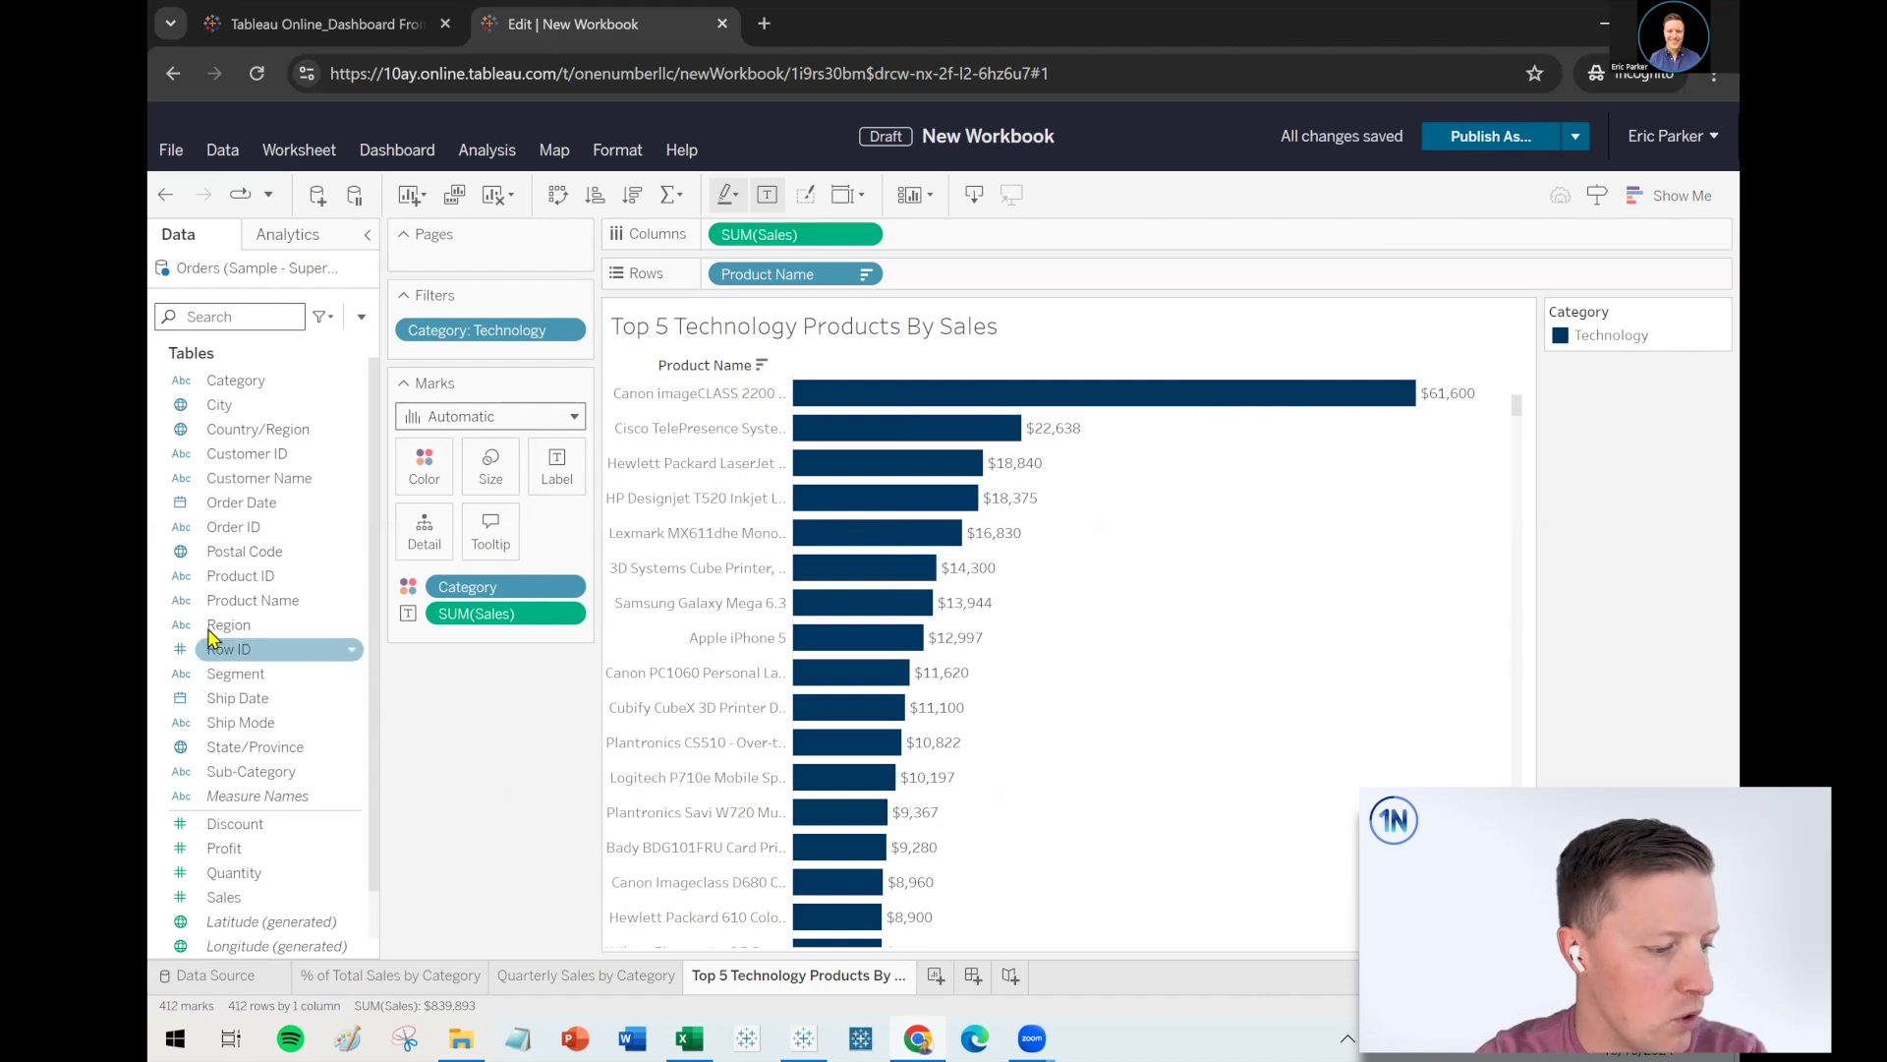
Open the Product Name filter settings to examine the Top/Bottom option, and close them without applying a filter
{"action": "mouse_move", "coordinate": [227, 608]}
{"action": "left_mouse_down"}
{"action": "mouse_move", "coordinate": [538, 468]}
{"action": "mouse_move", "coordinate": [500, 350]}
{"action": "left_mouse_up"}
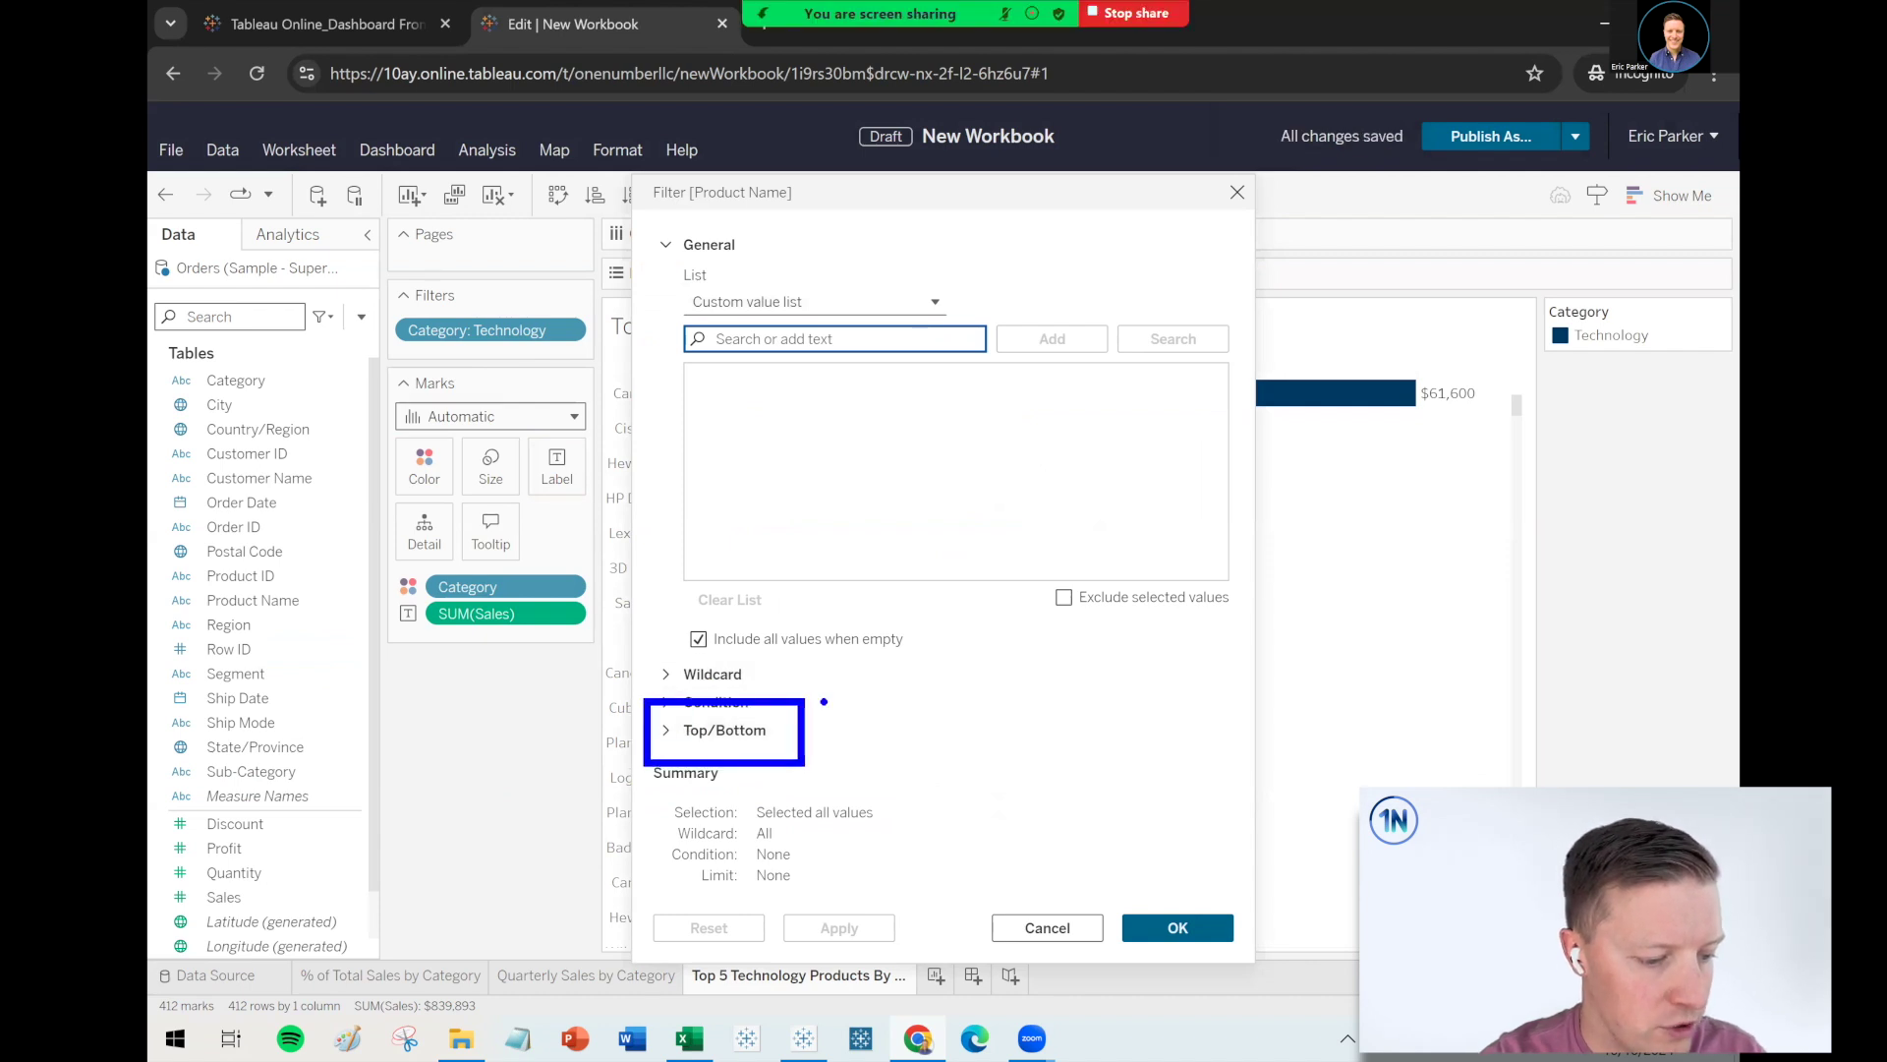
{"action": "left_click", "coordinate": [1241, 192]}
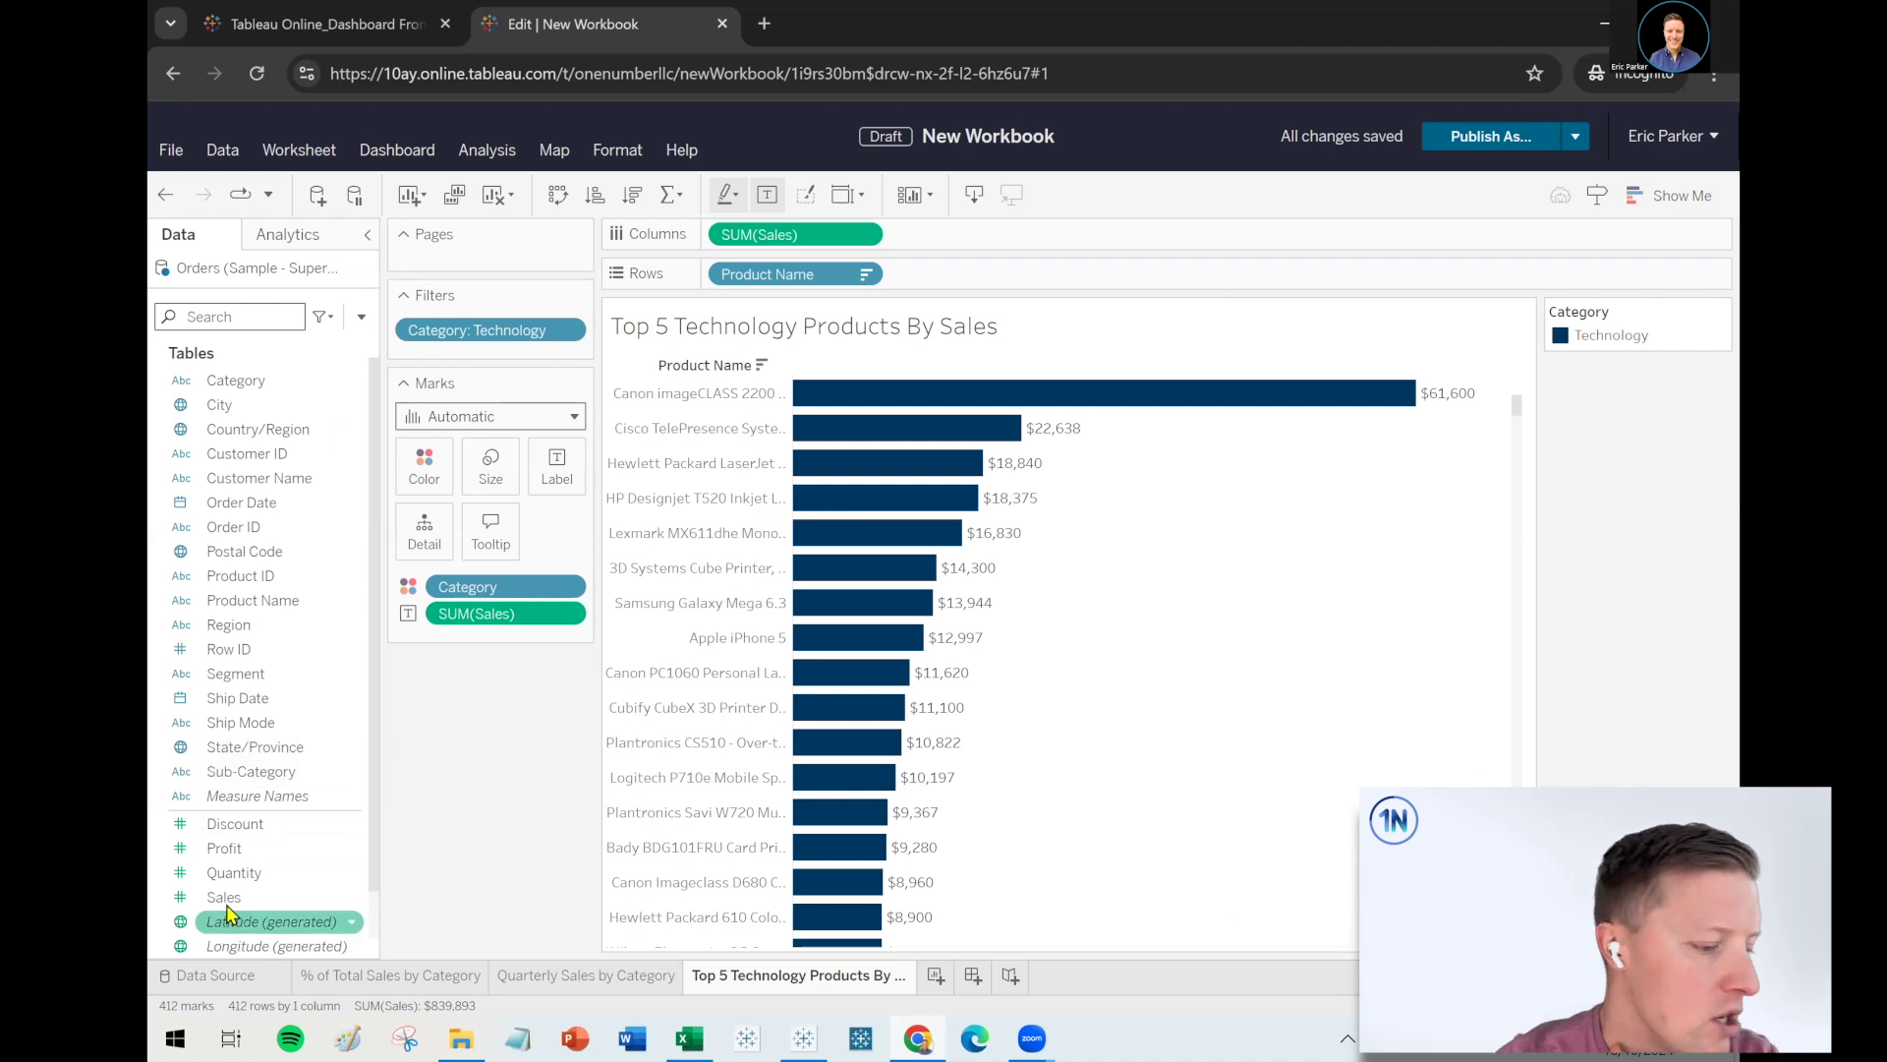
Add Sales to Rows after Product Name and give it a table calculation of type Rank
{"action": "left_click_drag", "start_coordinate": [226, 897], "coordinate": [1087, 275]}
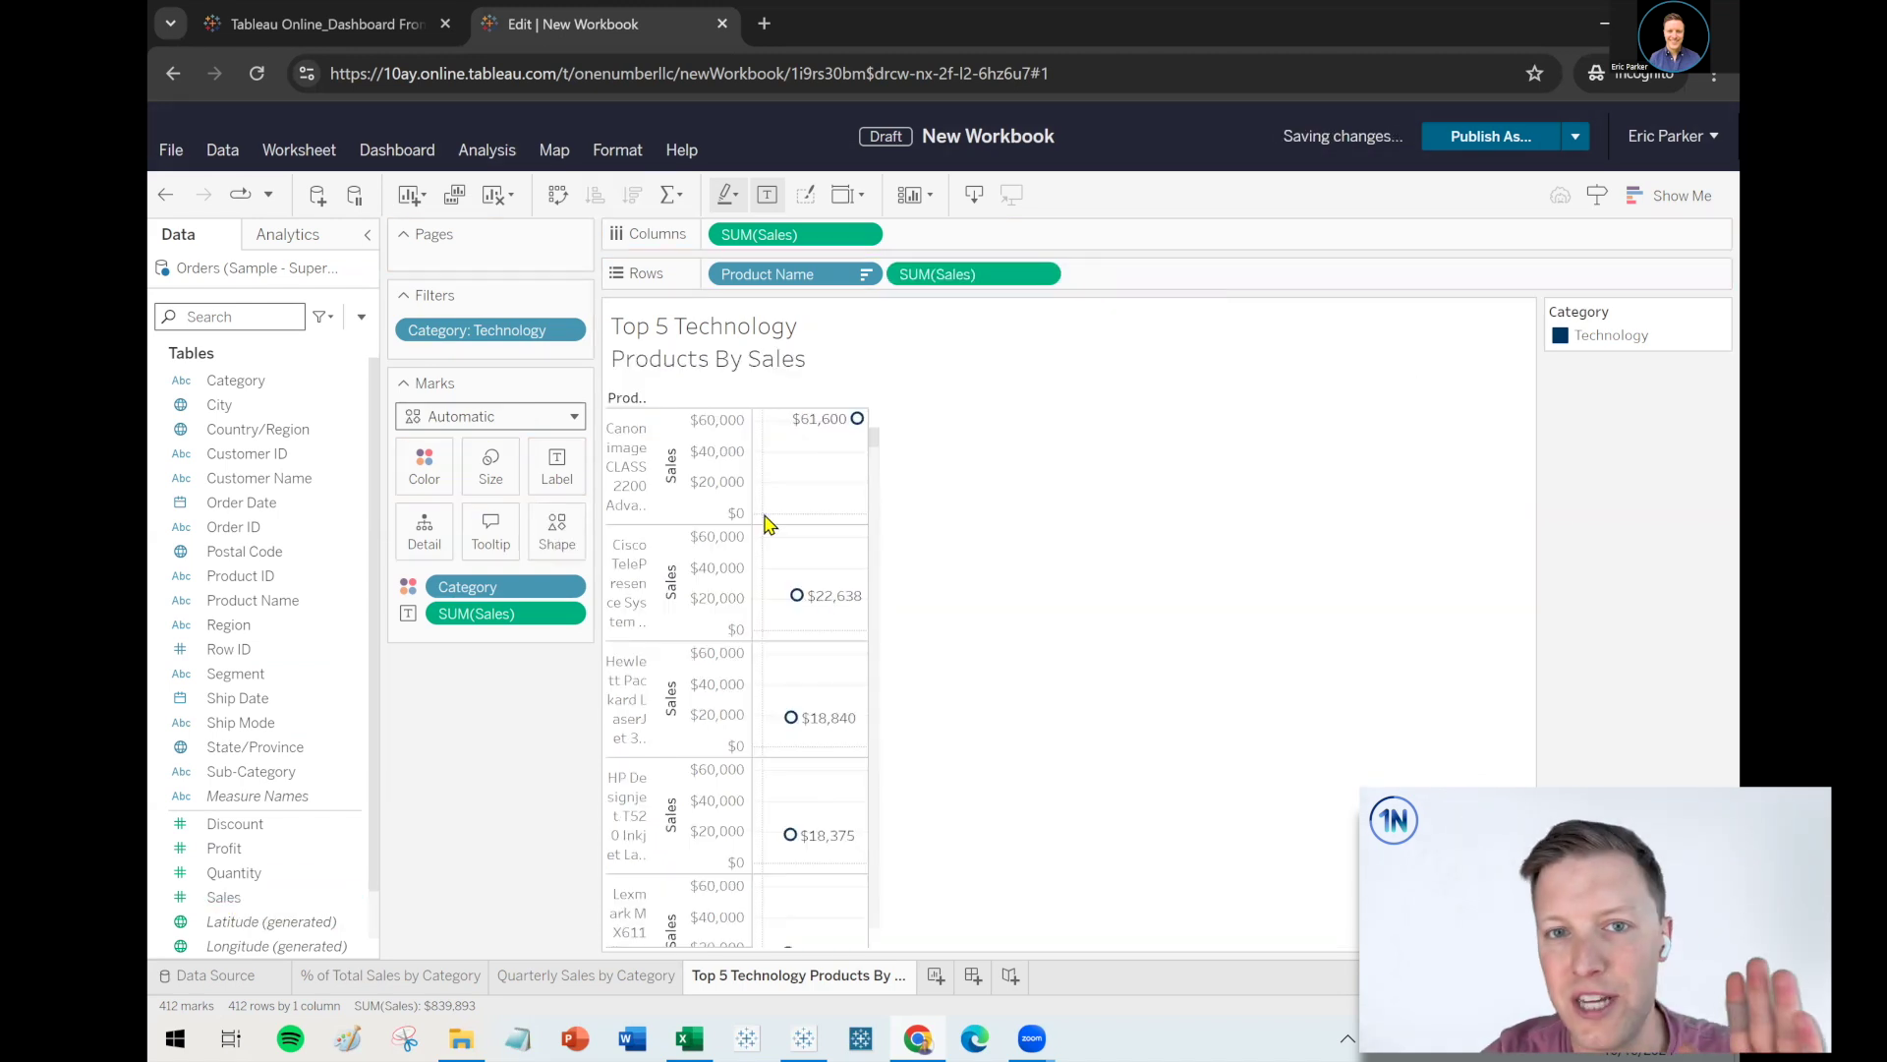
{"action": "right_click", "coordinate": [971, 282]}
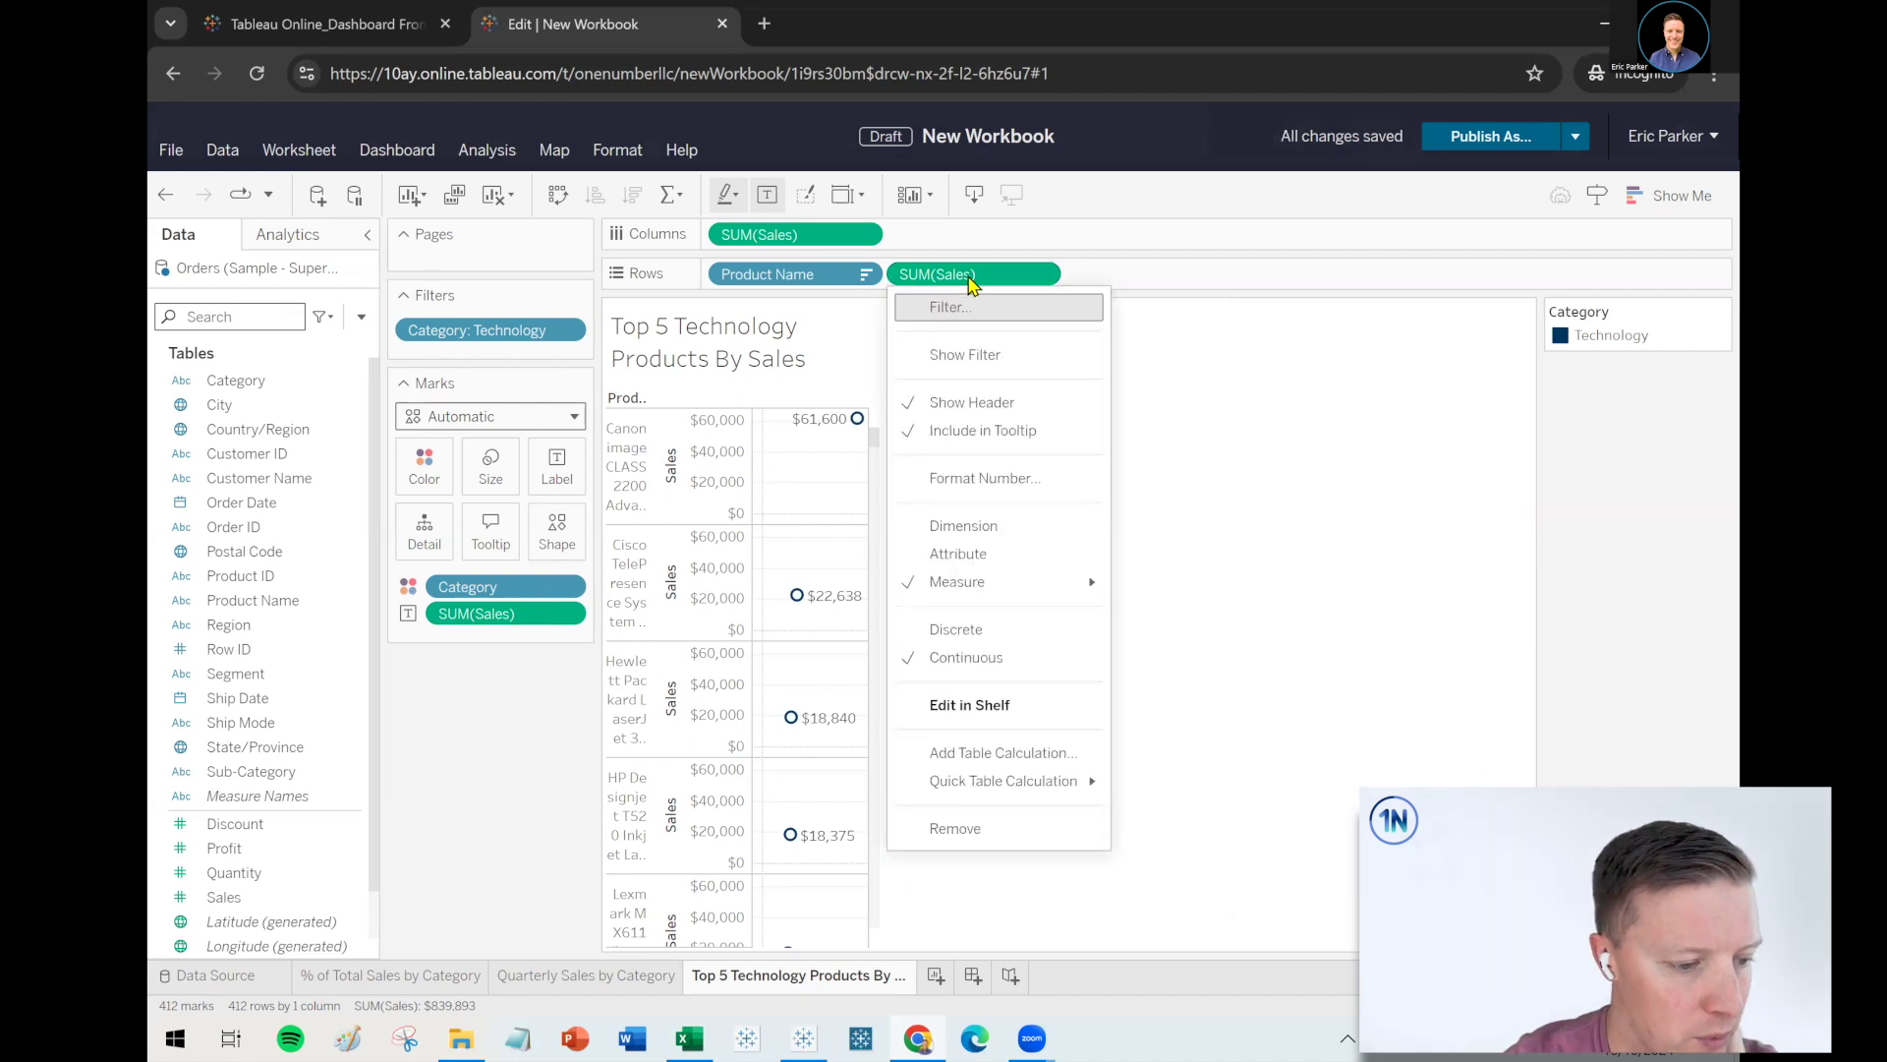
{"action": "left_click", "coordinate": [984, 754]}
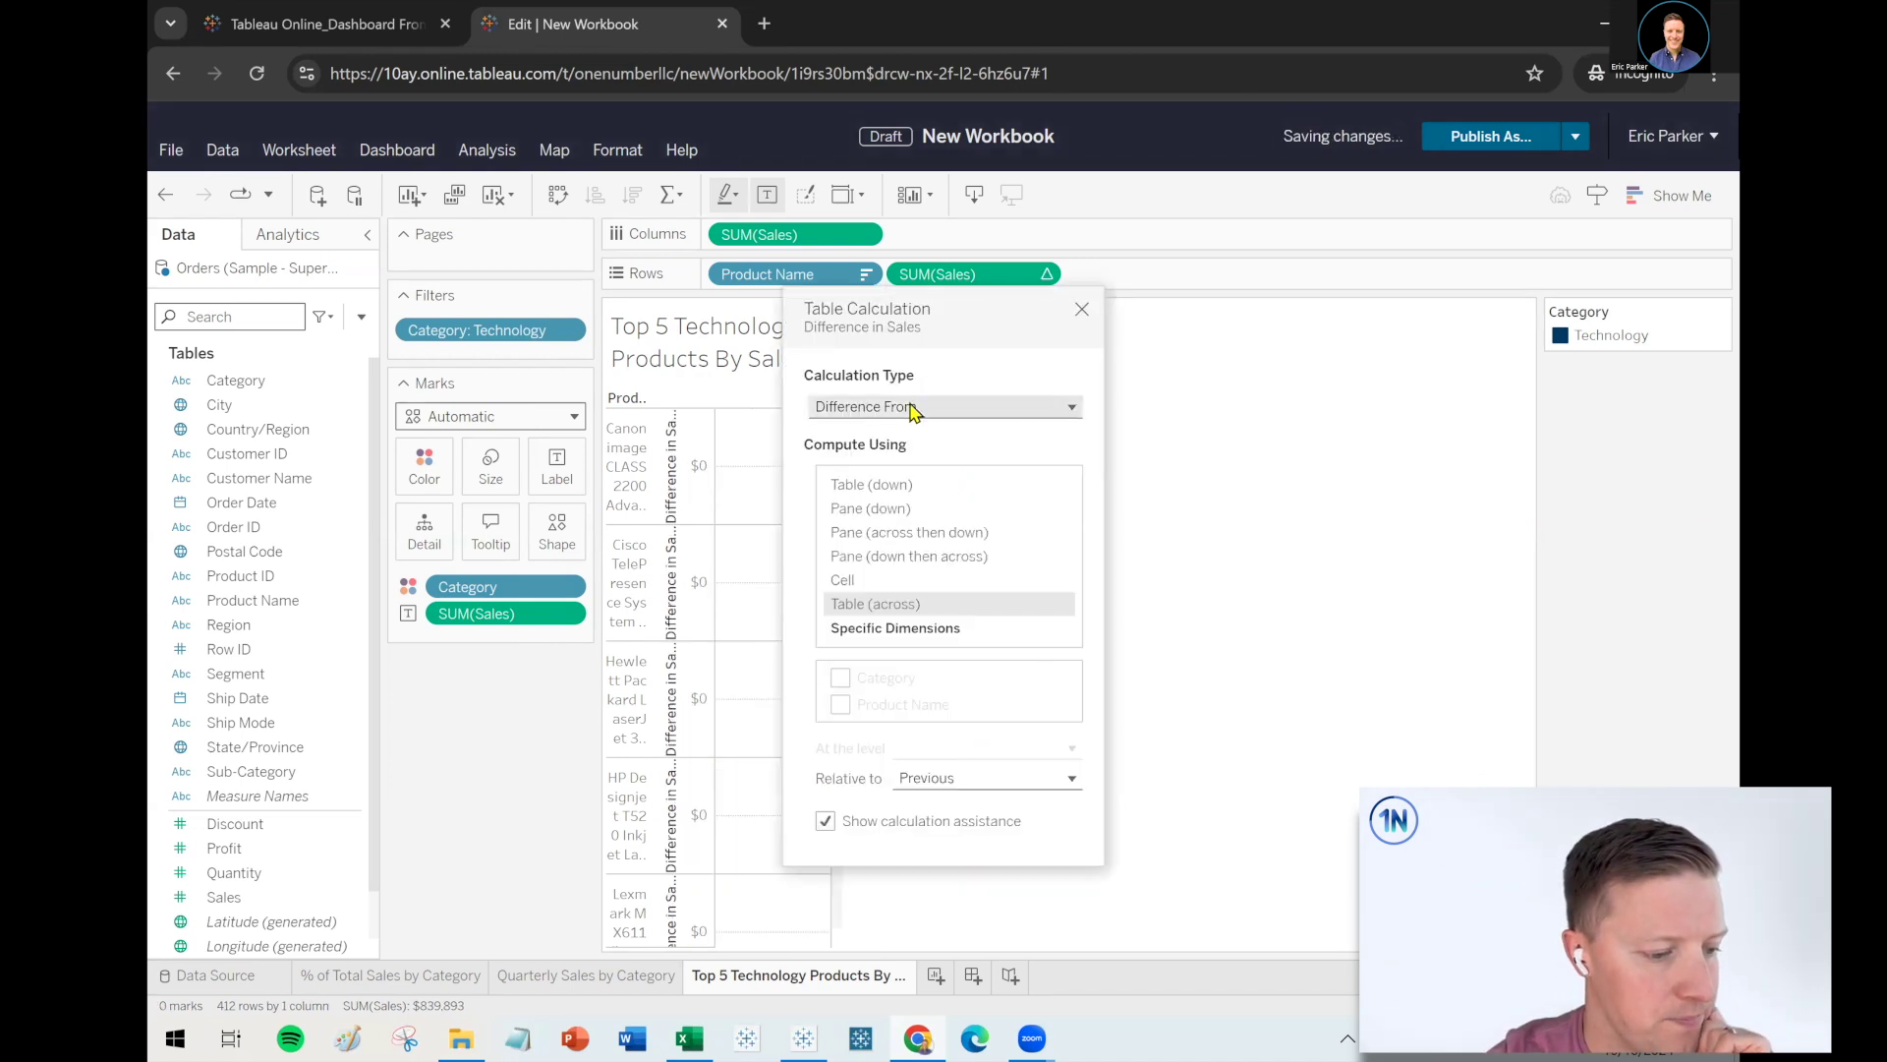
{"action": "left_click", "coordinate": [914, 407]}
{"action": "left_click", "coordinate": [894, 551]}
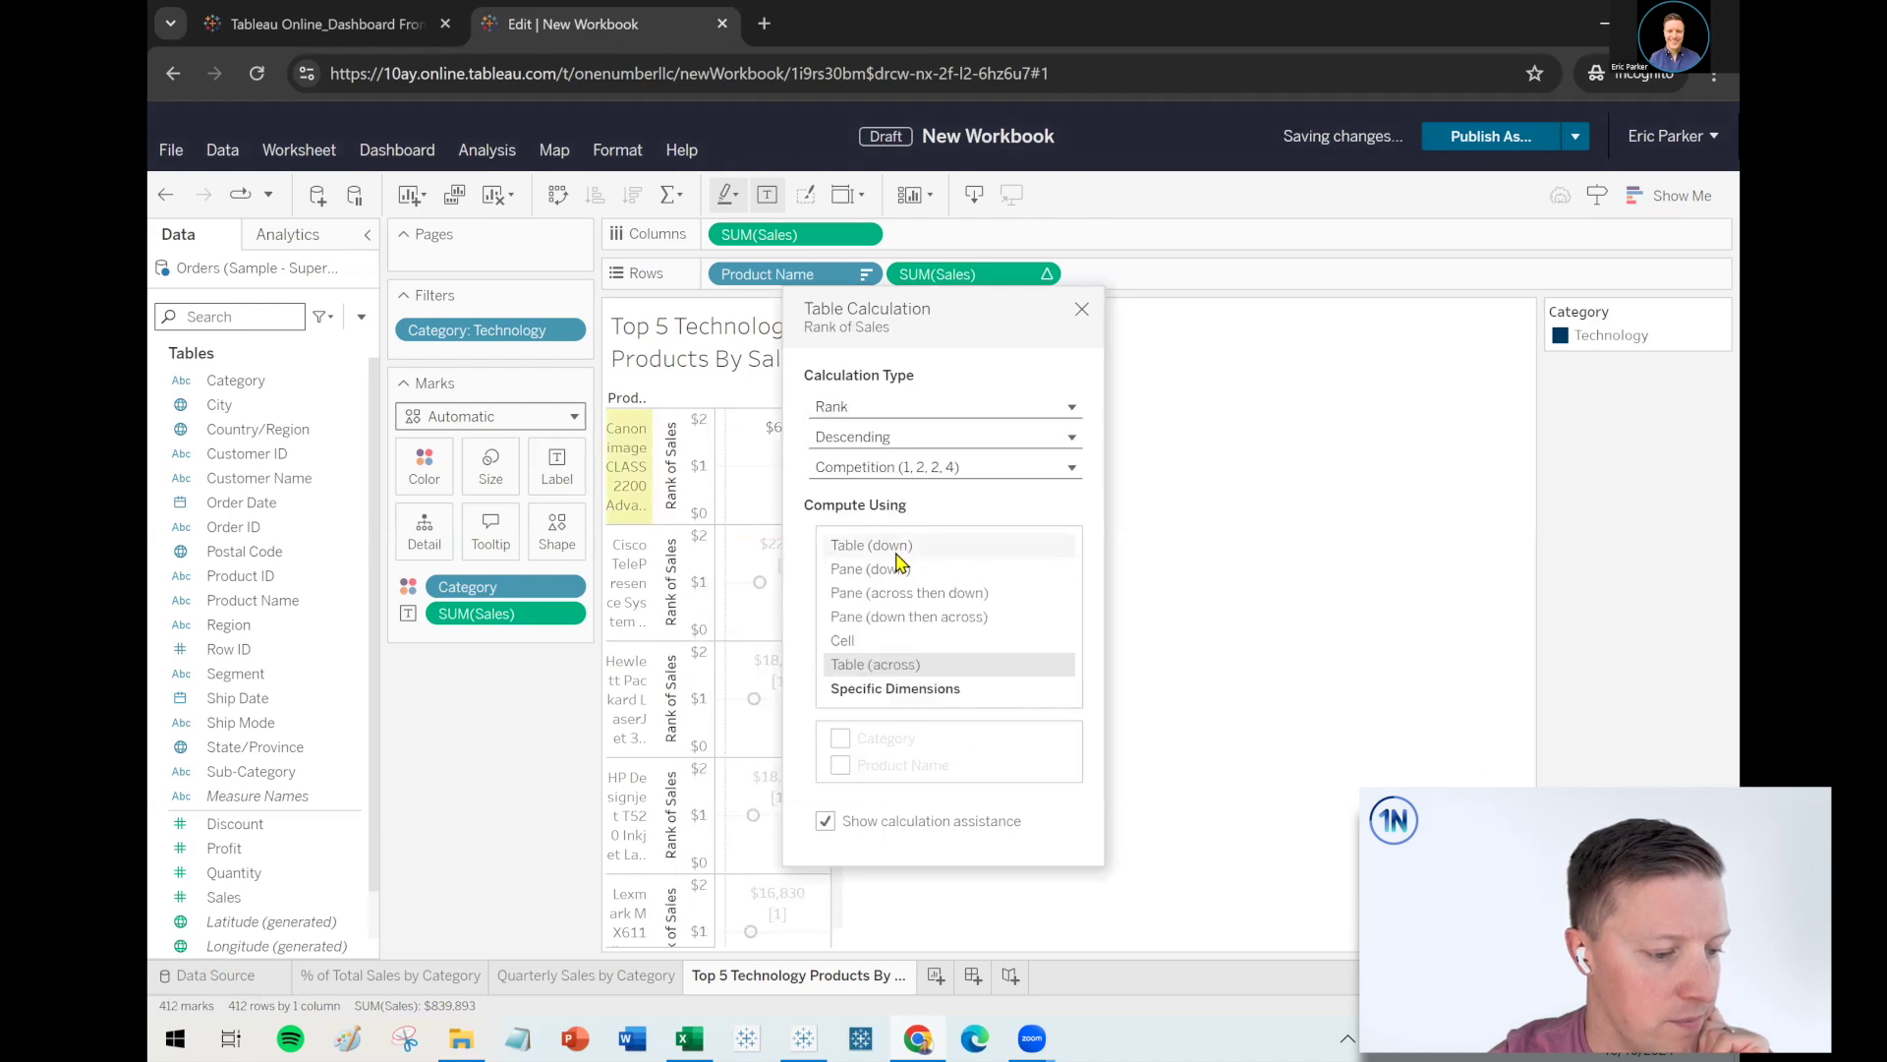
Set the Sales rank to Unique (1, 2, 3, 4) and compute it using Table (down)
{"action": "left_click", "coordinate": [921, 468]}
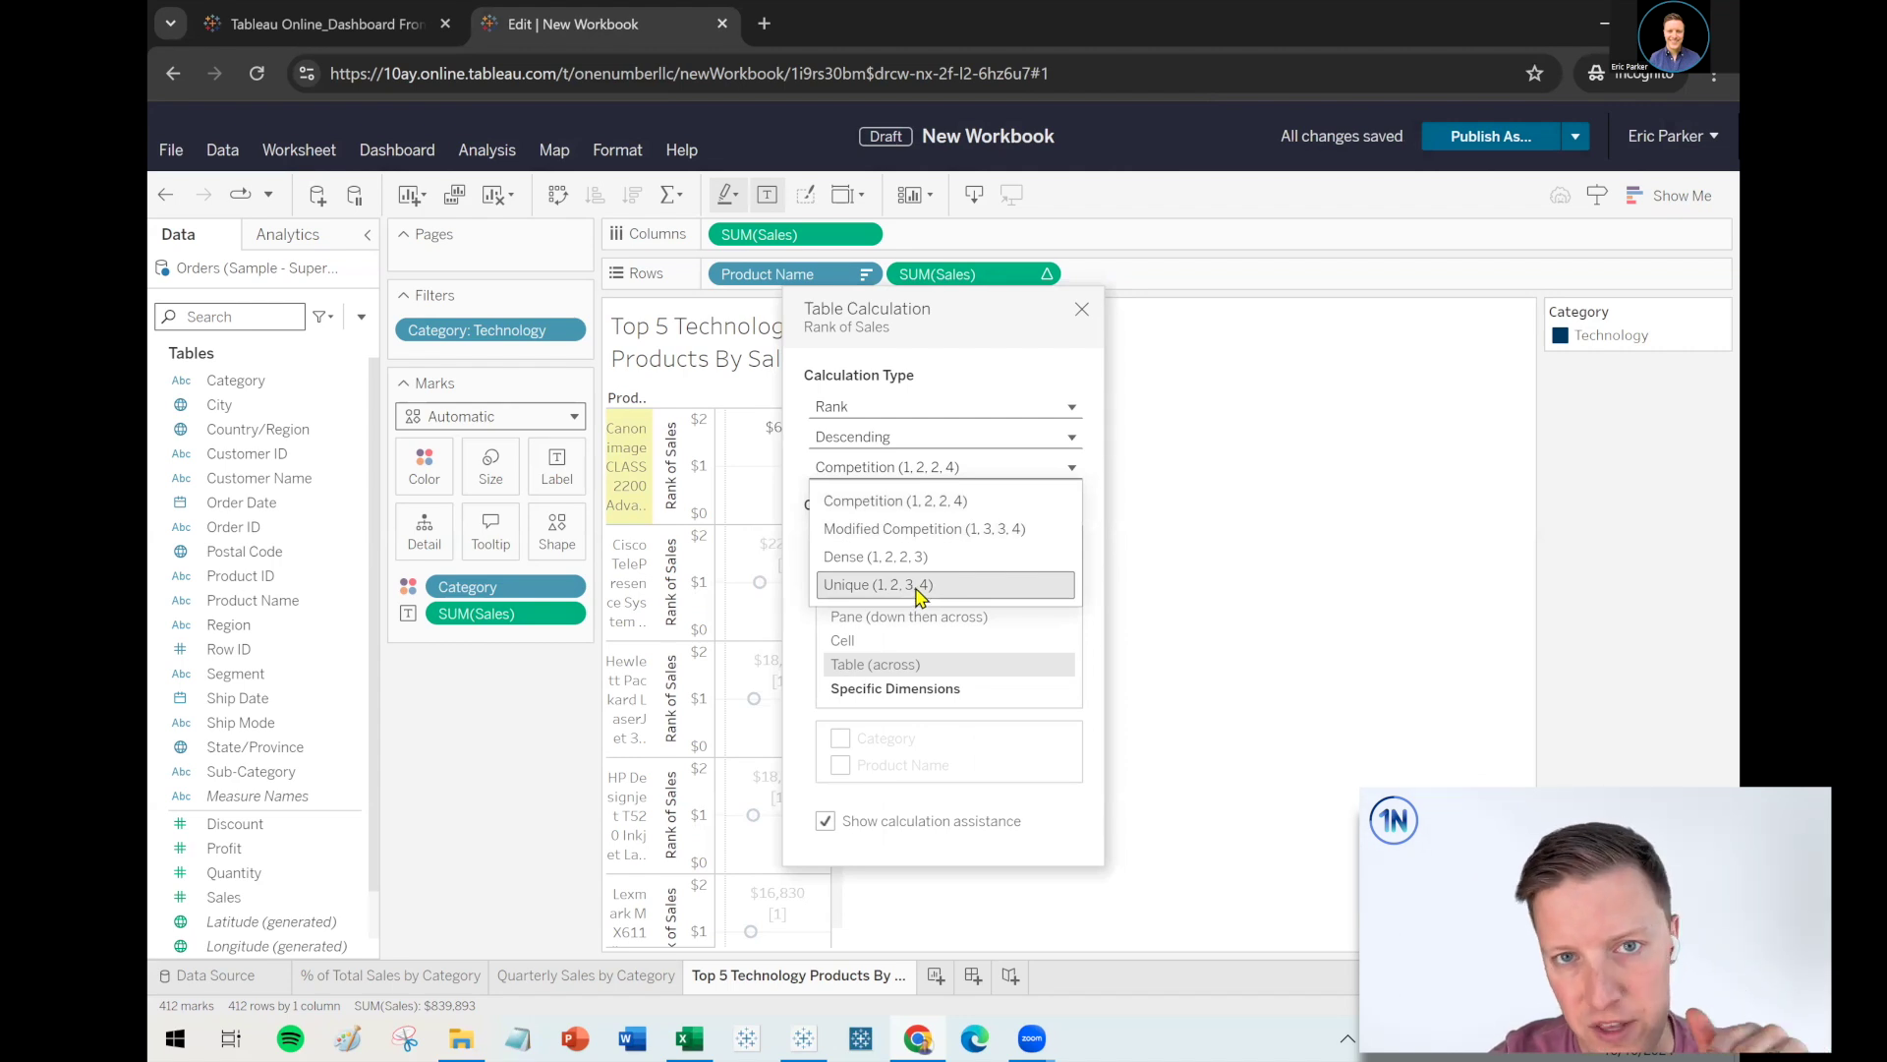
{"action": "left_click", "coordinate": [917, 587]}
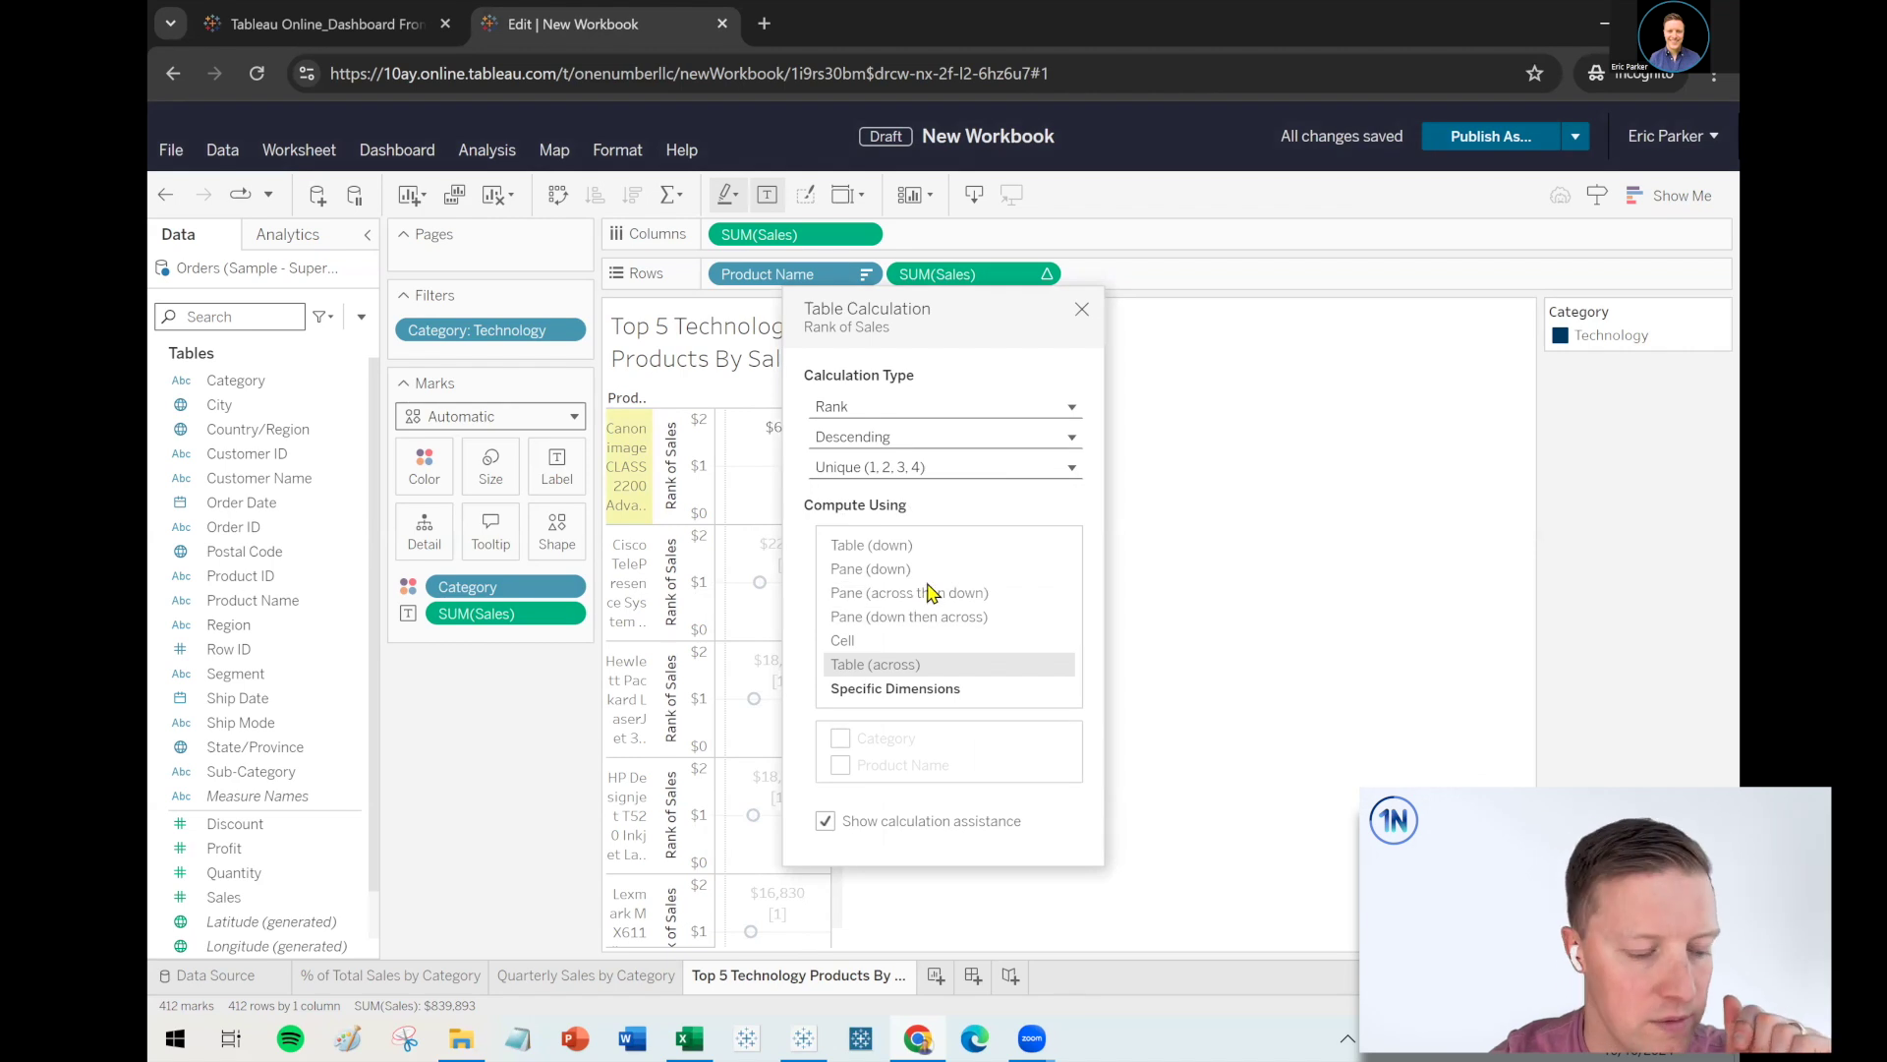
{"action": "left_click", "coordinate": [939, 543]}
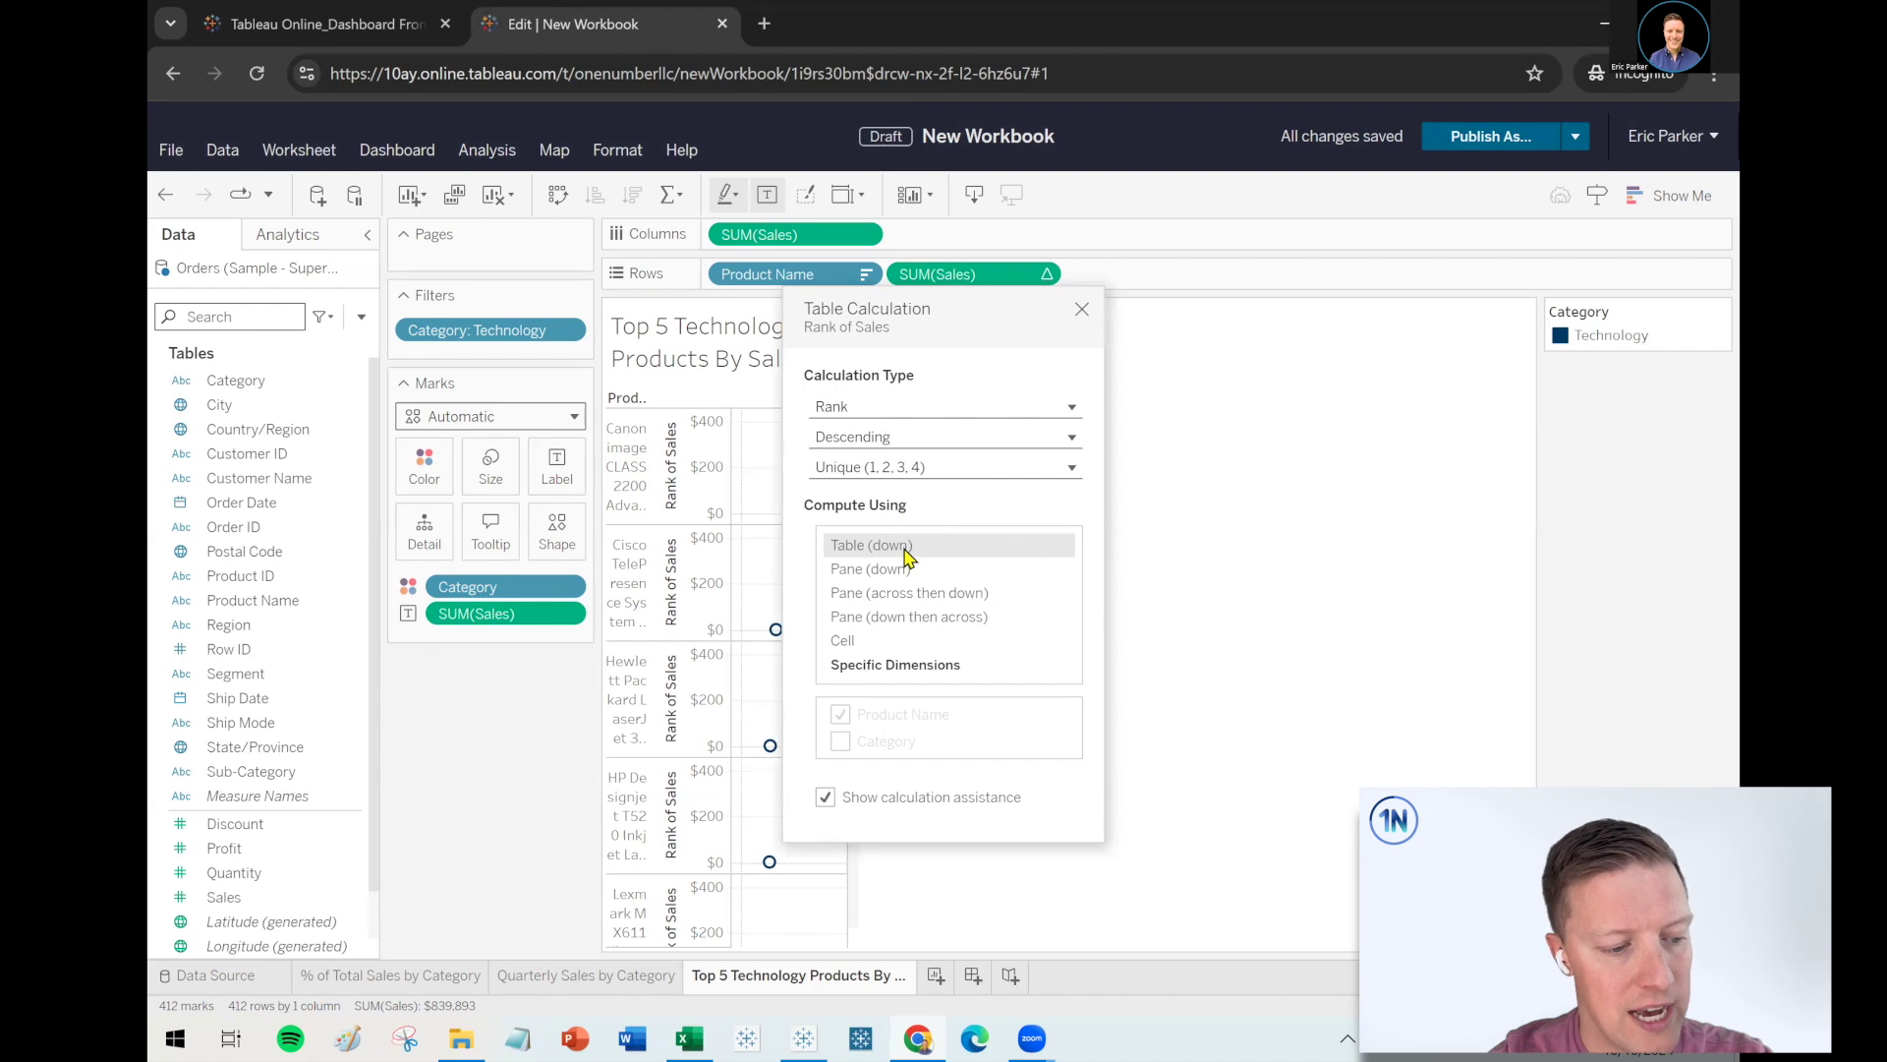
{"action": "left_click", "coordinate": [1082, 310]}
Make the Sales rank in Rows discrete and keep only the products ranked 1 to 5
{"action": "right_click", "coordinate": [947, 280]}
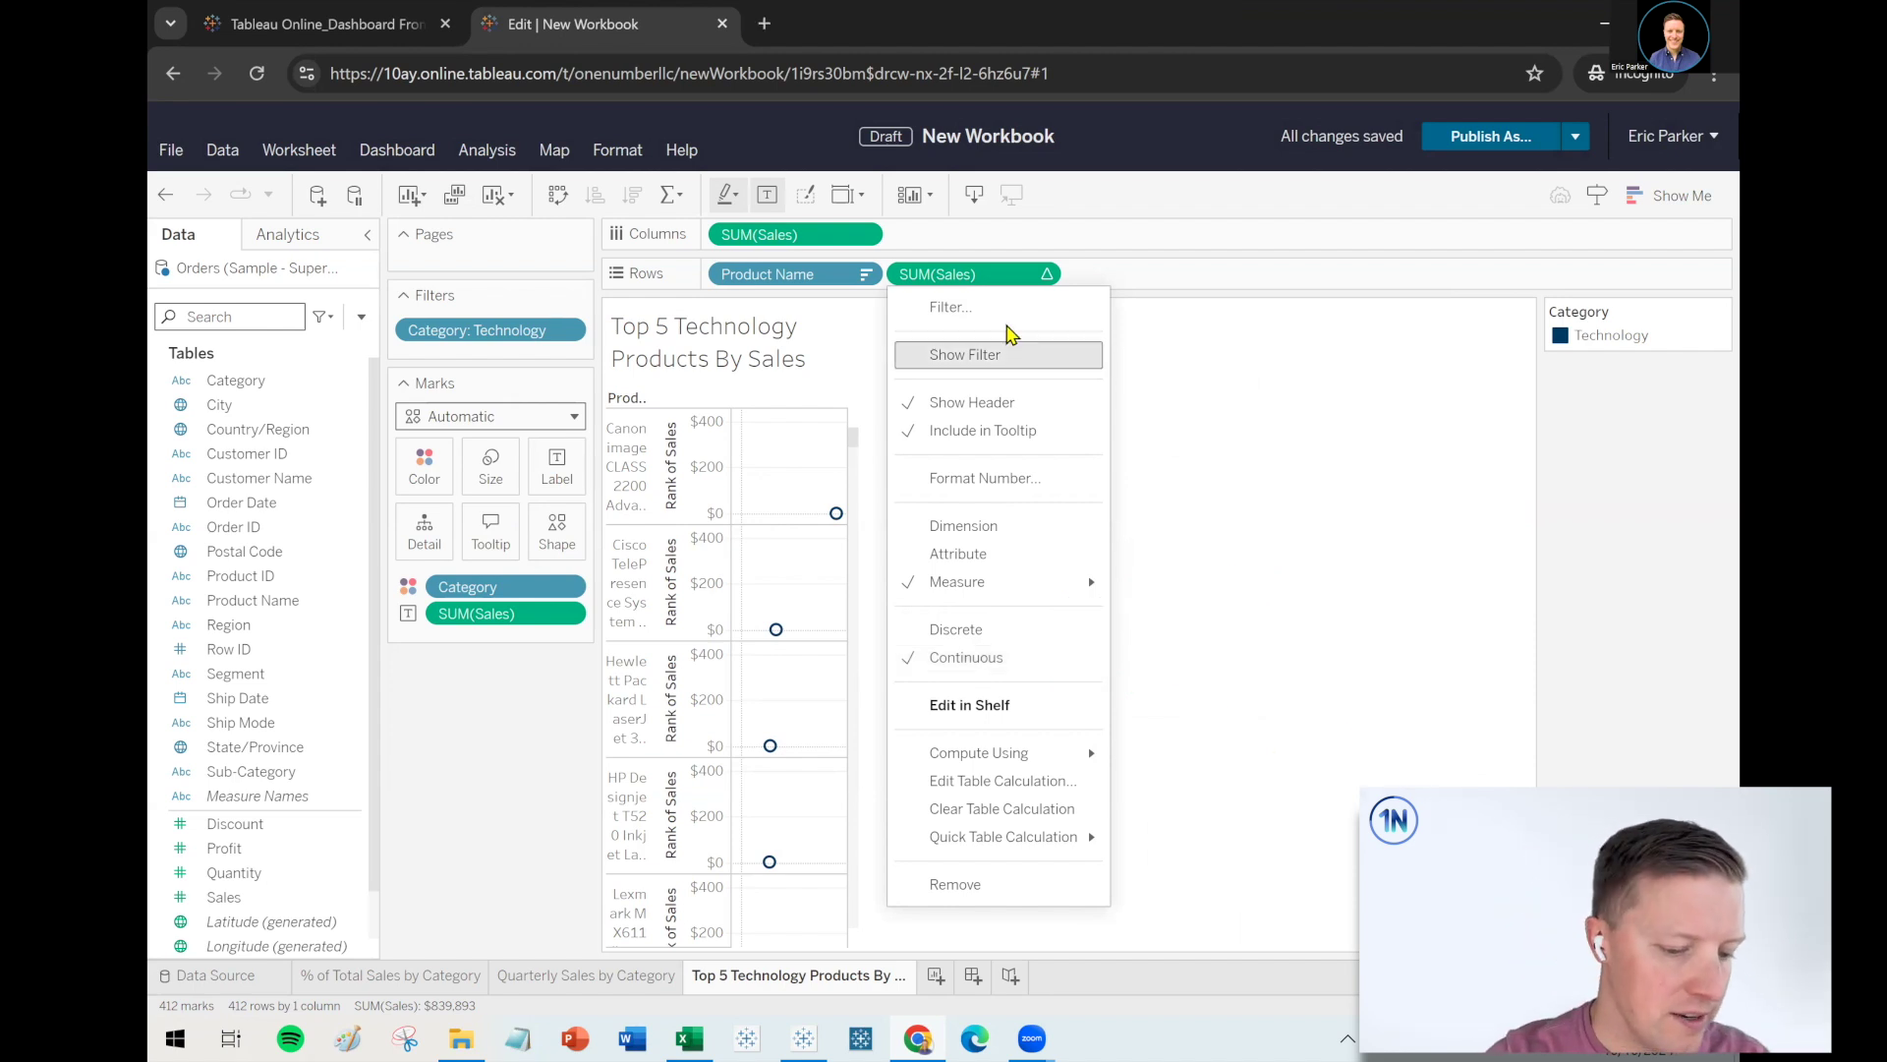
{"action": "left_click", "coordinate": [986, 635]}
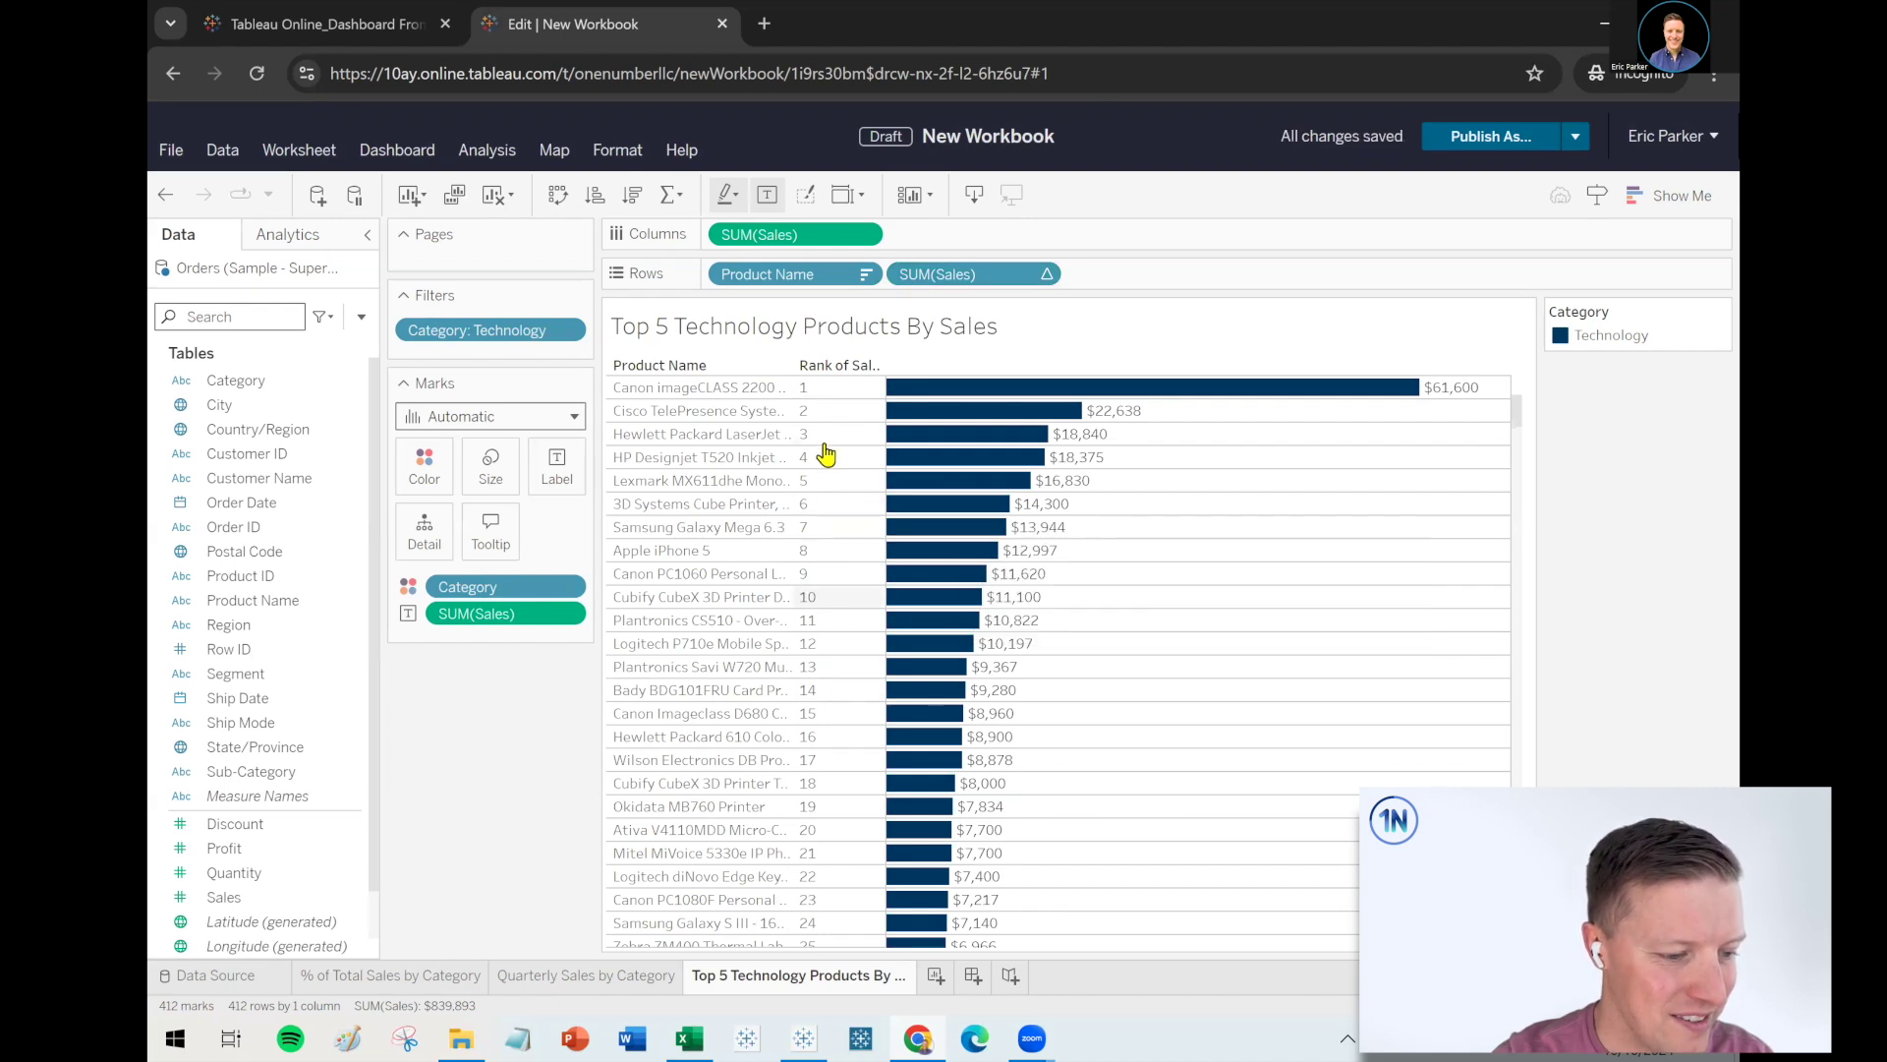
{"action": "left_click", "coordinate": [831, 391]}
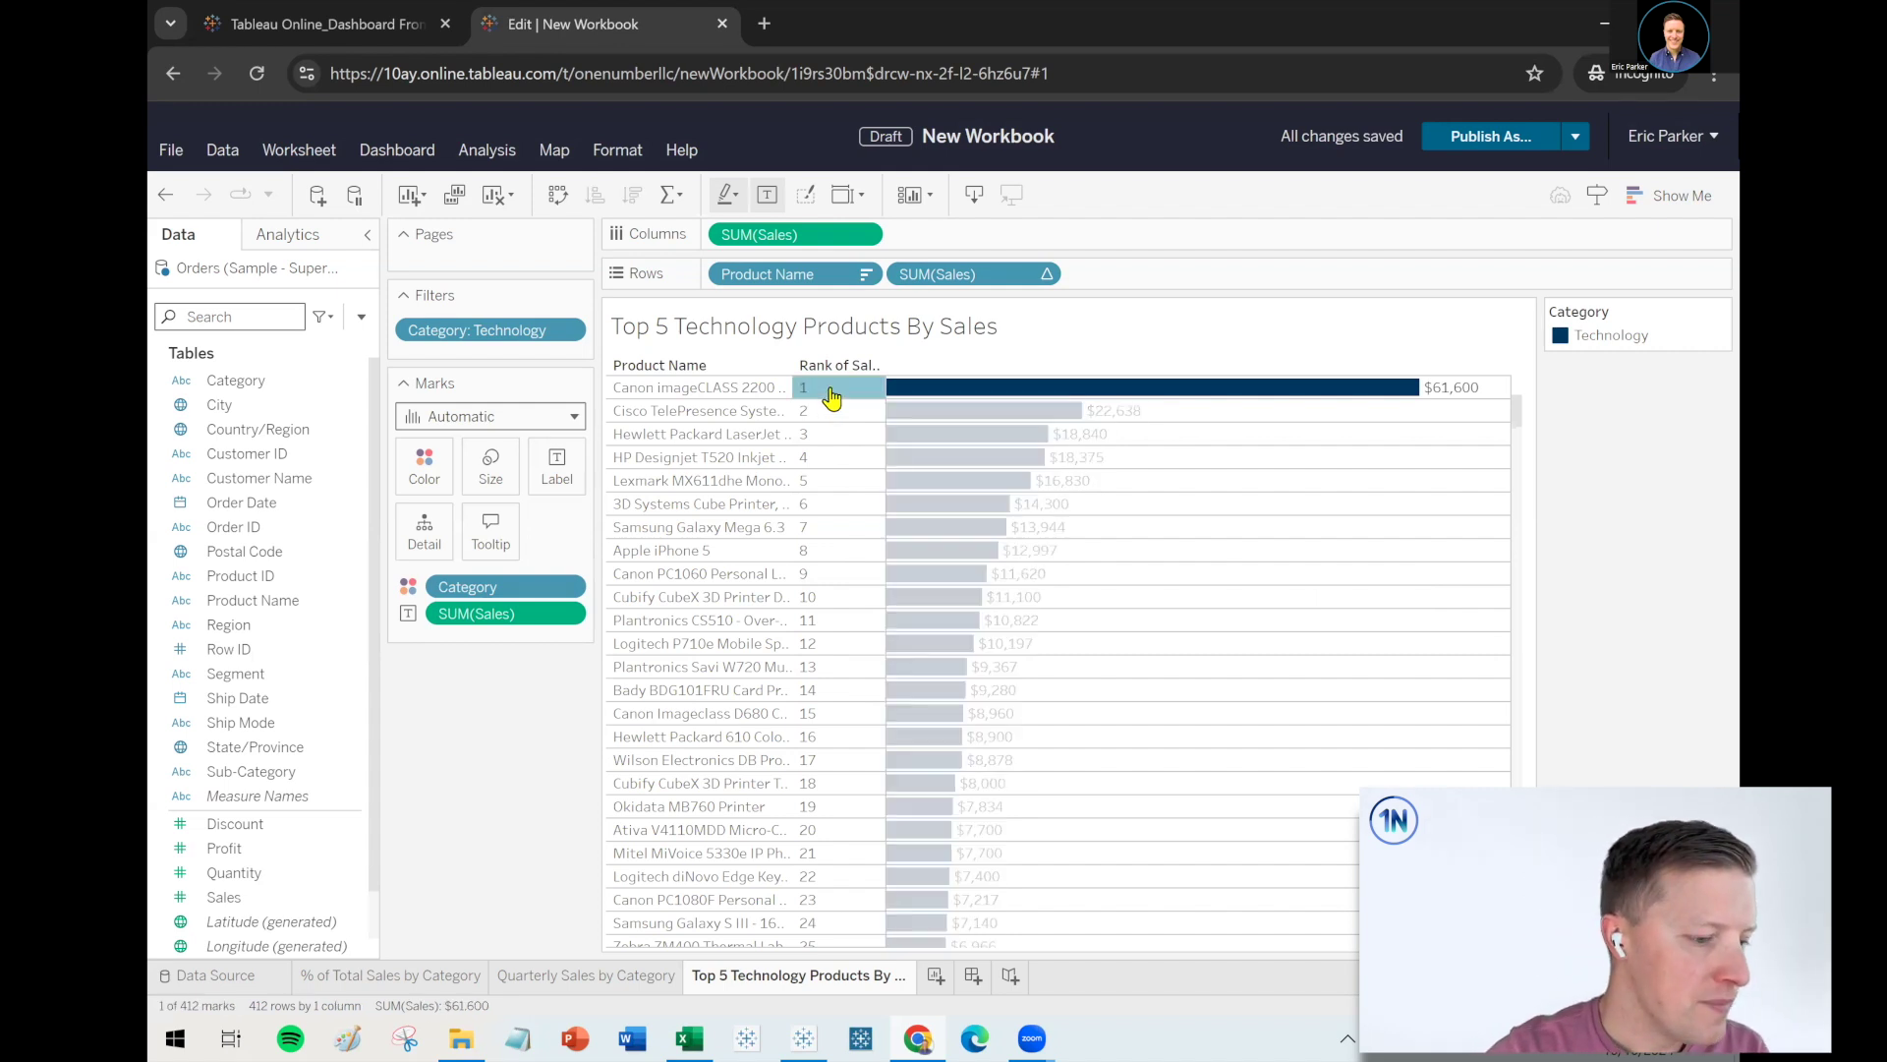
{"action": "left_click", "coordinate": [836, 480], "text": "shift"}
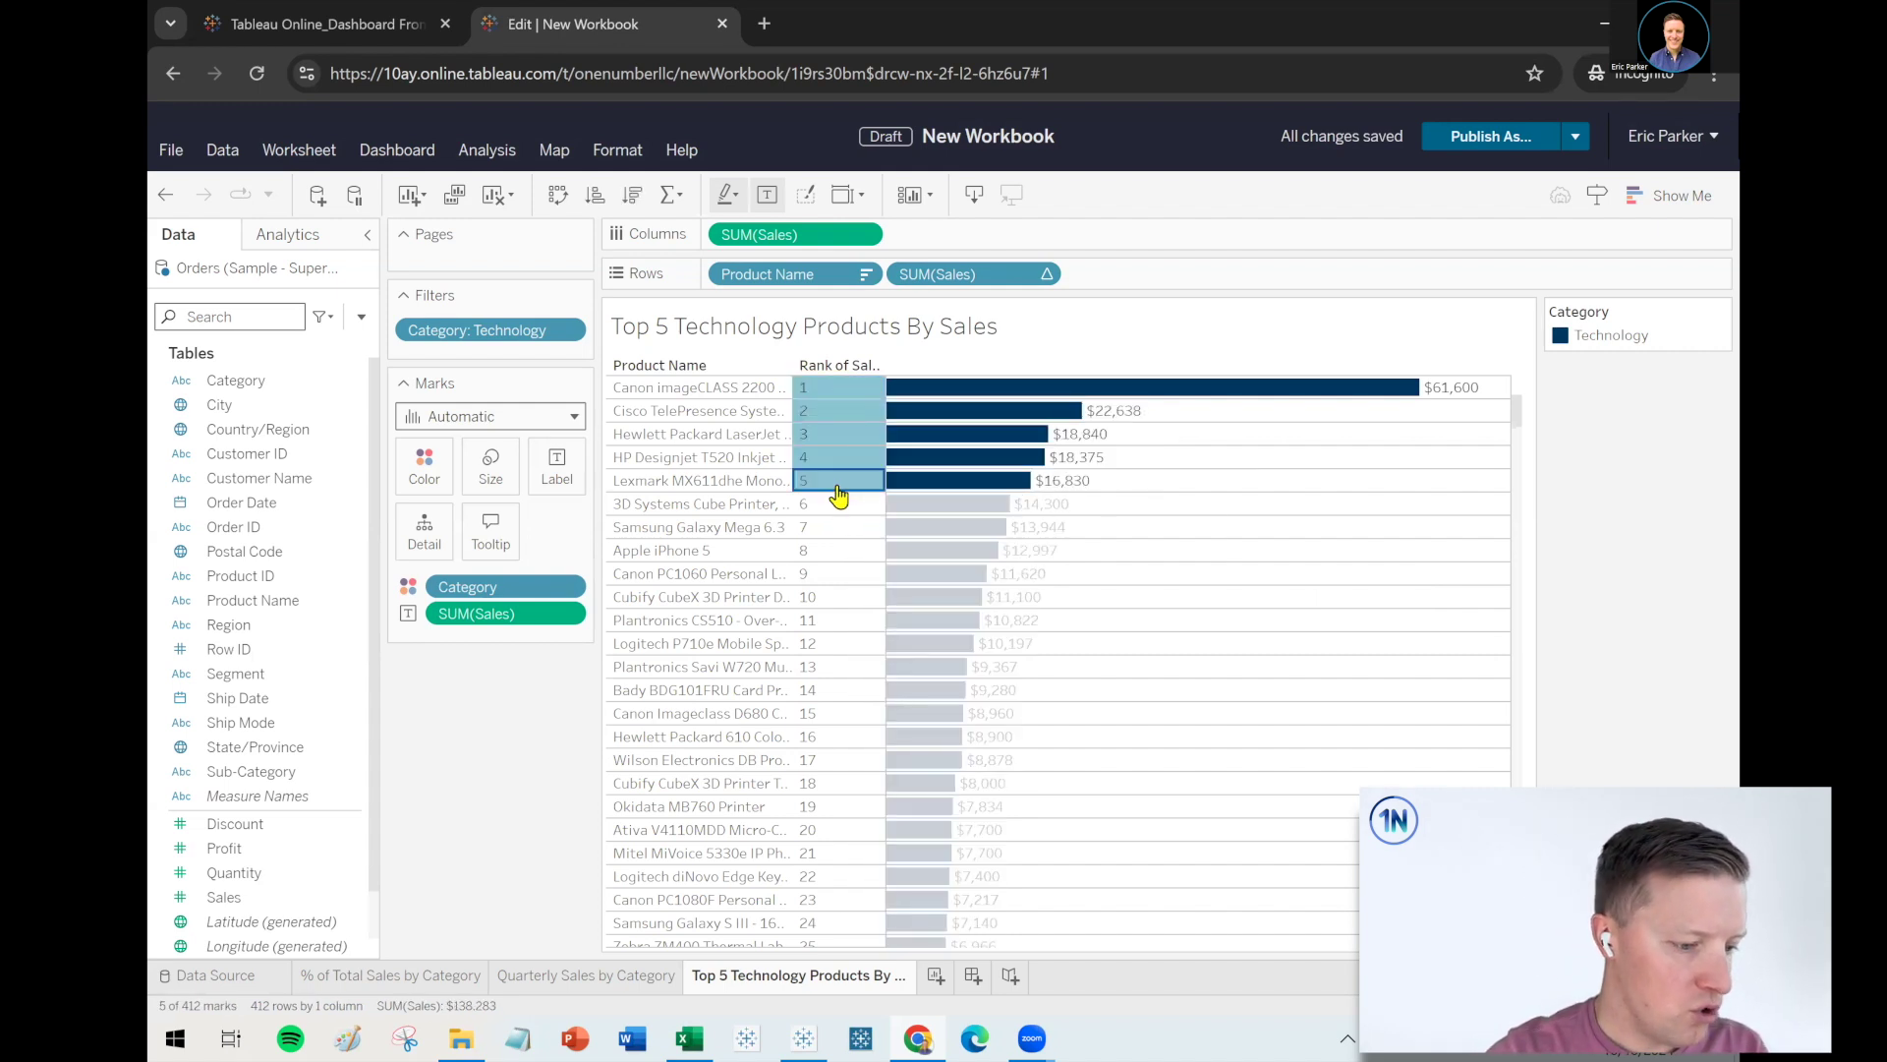
{"action": "left_click", "coordinate": [835, 393]}
{"action": "left_click", "coordinate": [831, 436], "text": "shift"}
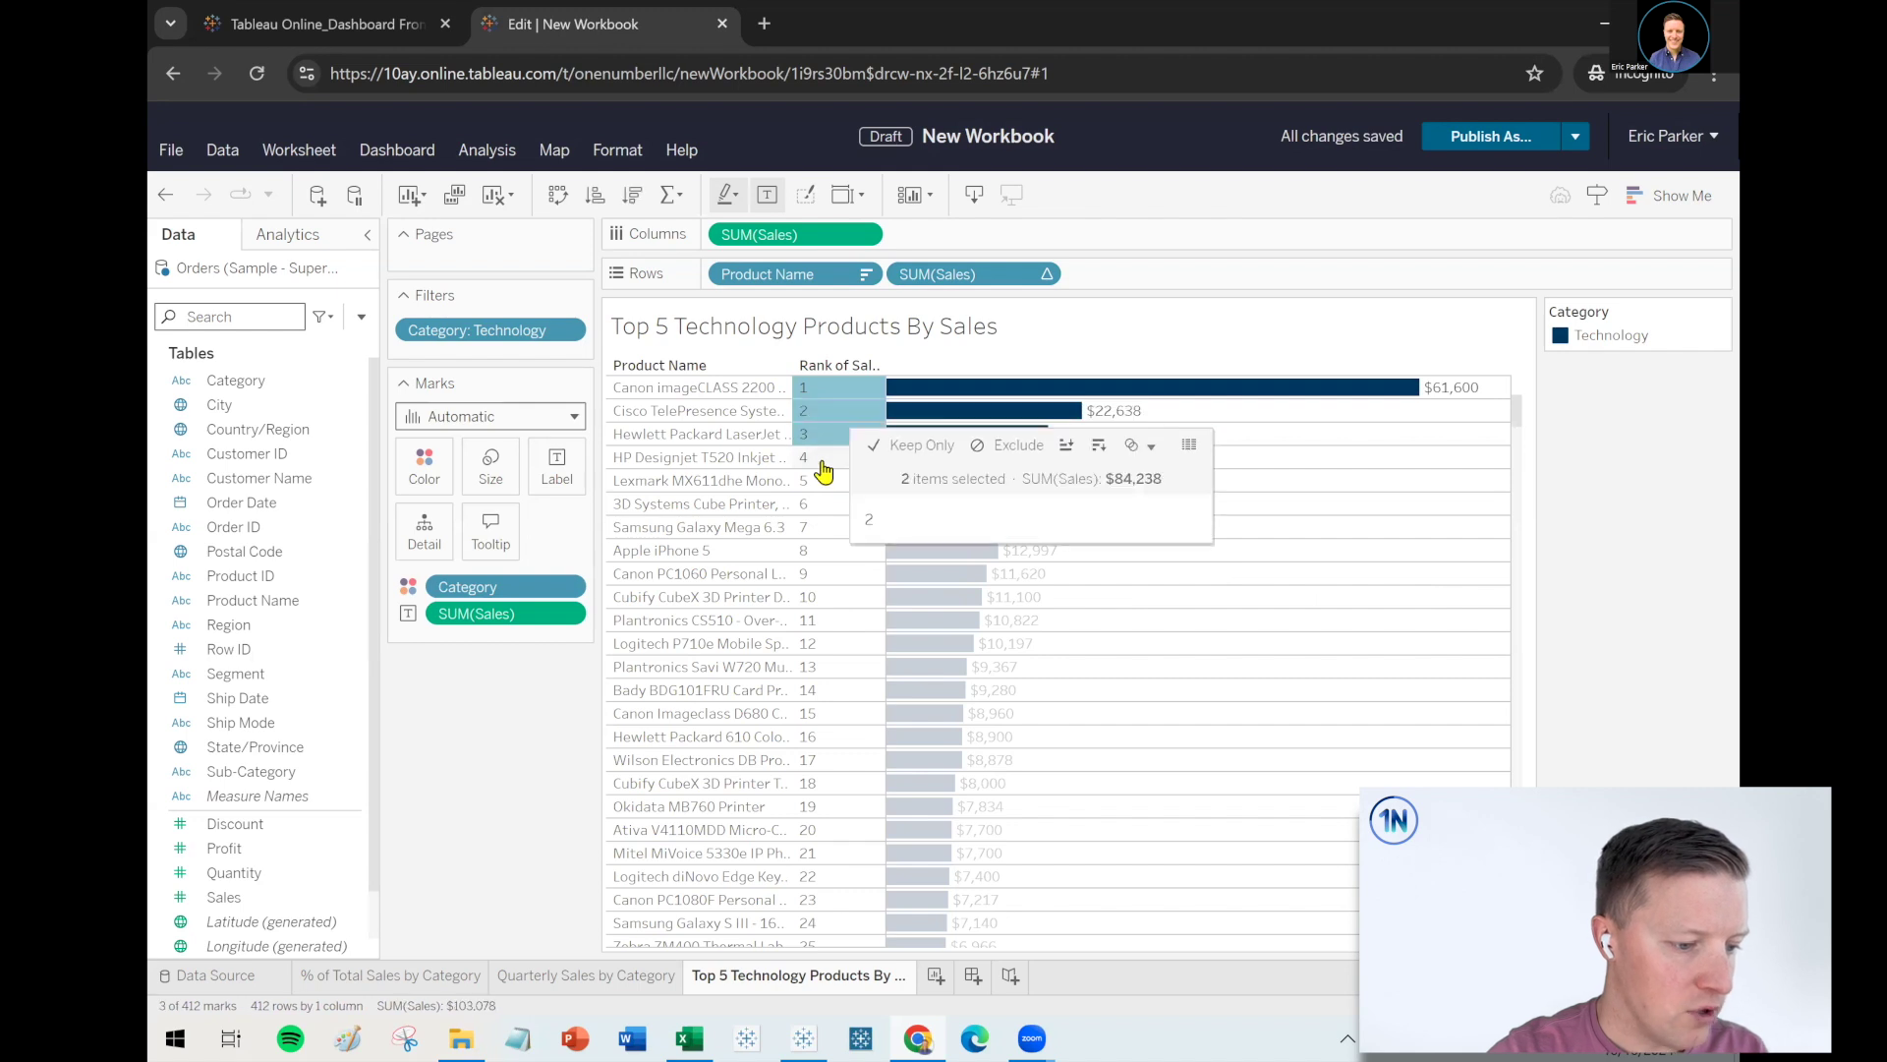
{"action": "left_click", "coordinate": [821, 482], "text": "shift"}
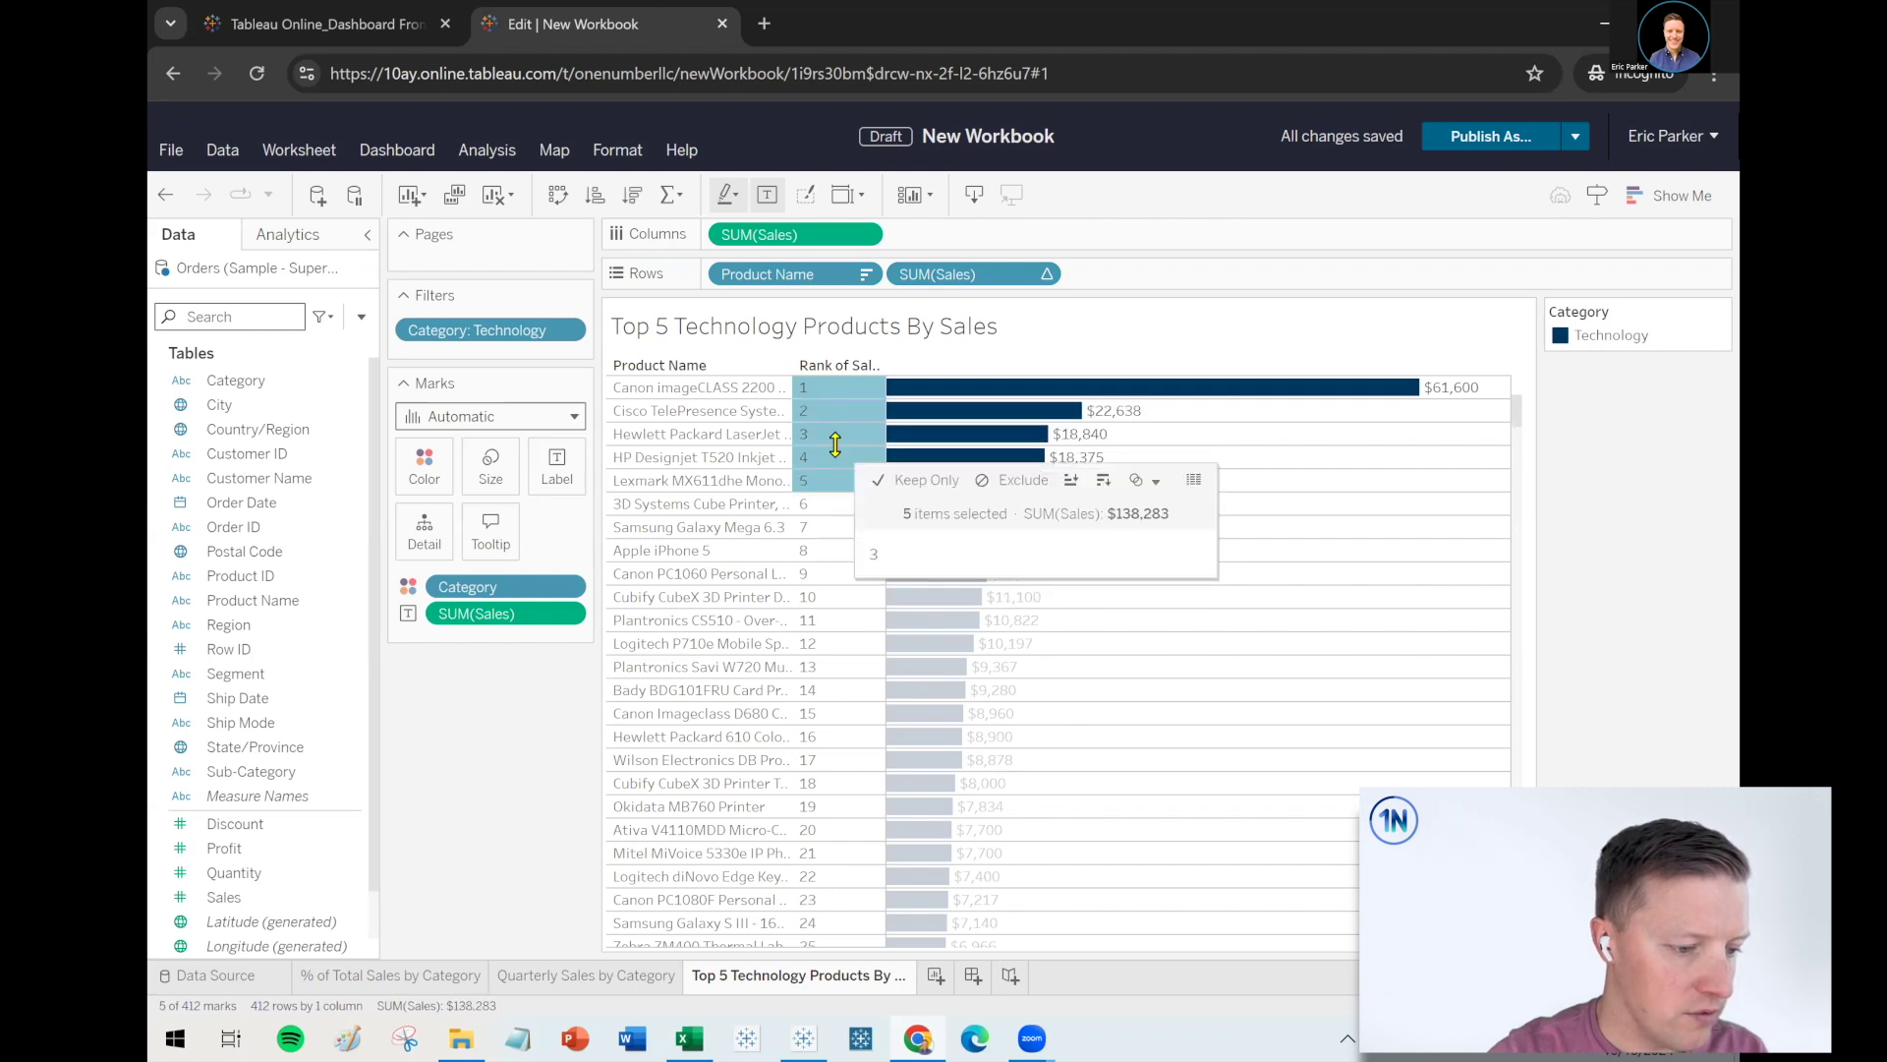
{"action": "left_click", "coordinate": [893, 481]}
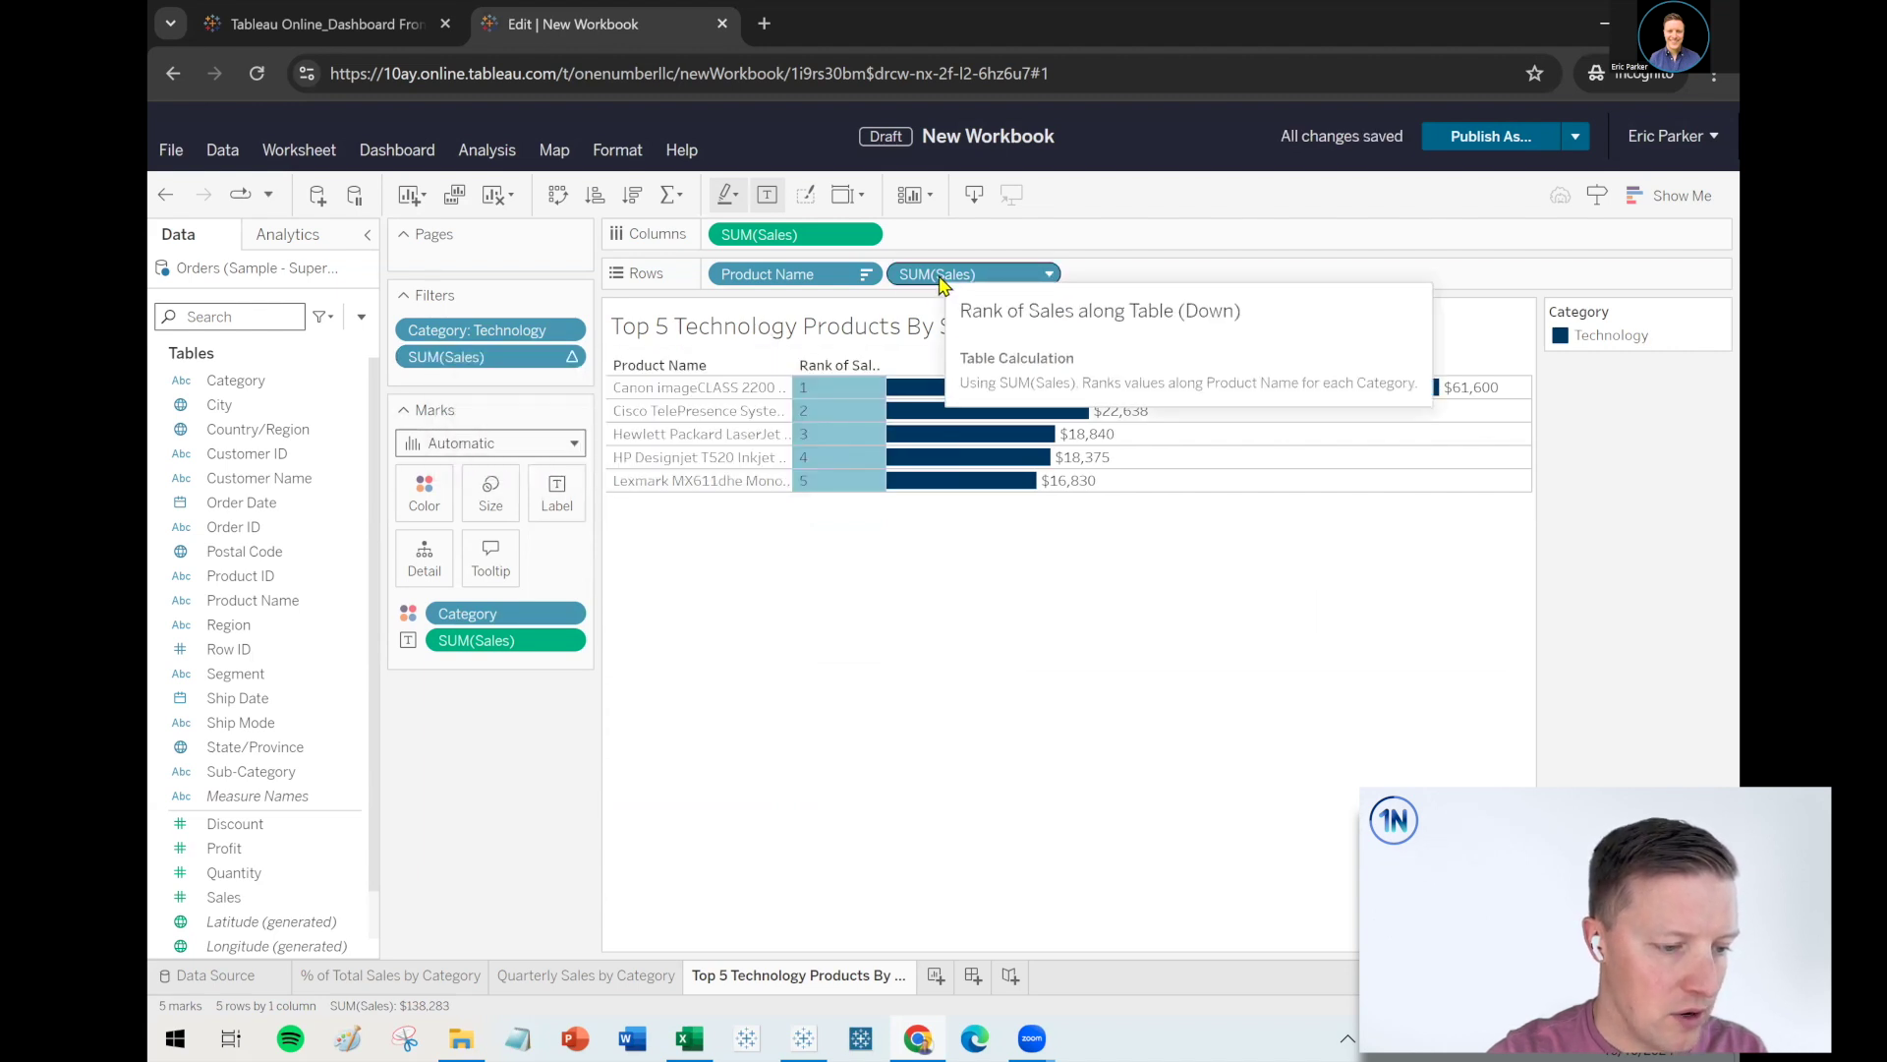
Remove the Sales rank from Rows while keeping its rank filter in place
{"action": "left_click_drag", "start_coordinate": [941, 282], "coordinate": [284, 752]}
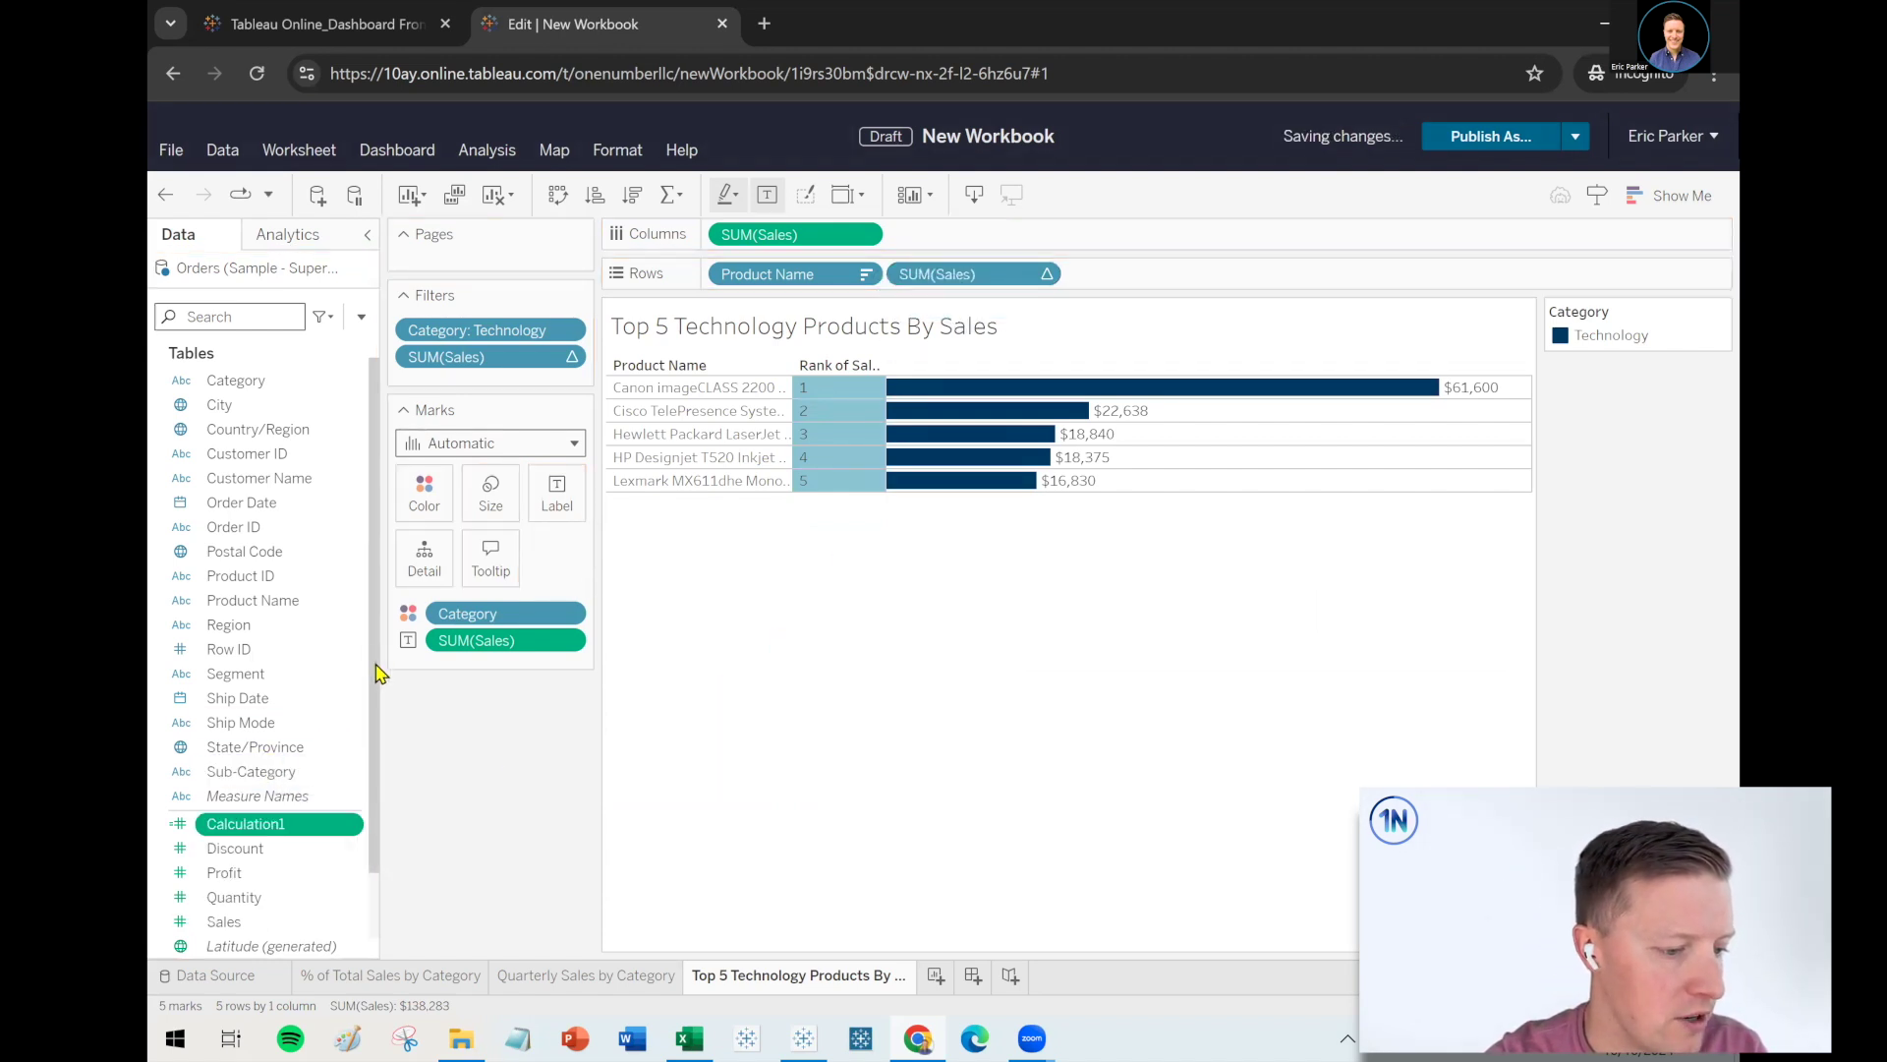
{"action": "left_click", "coordinate": [165, 194]}
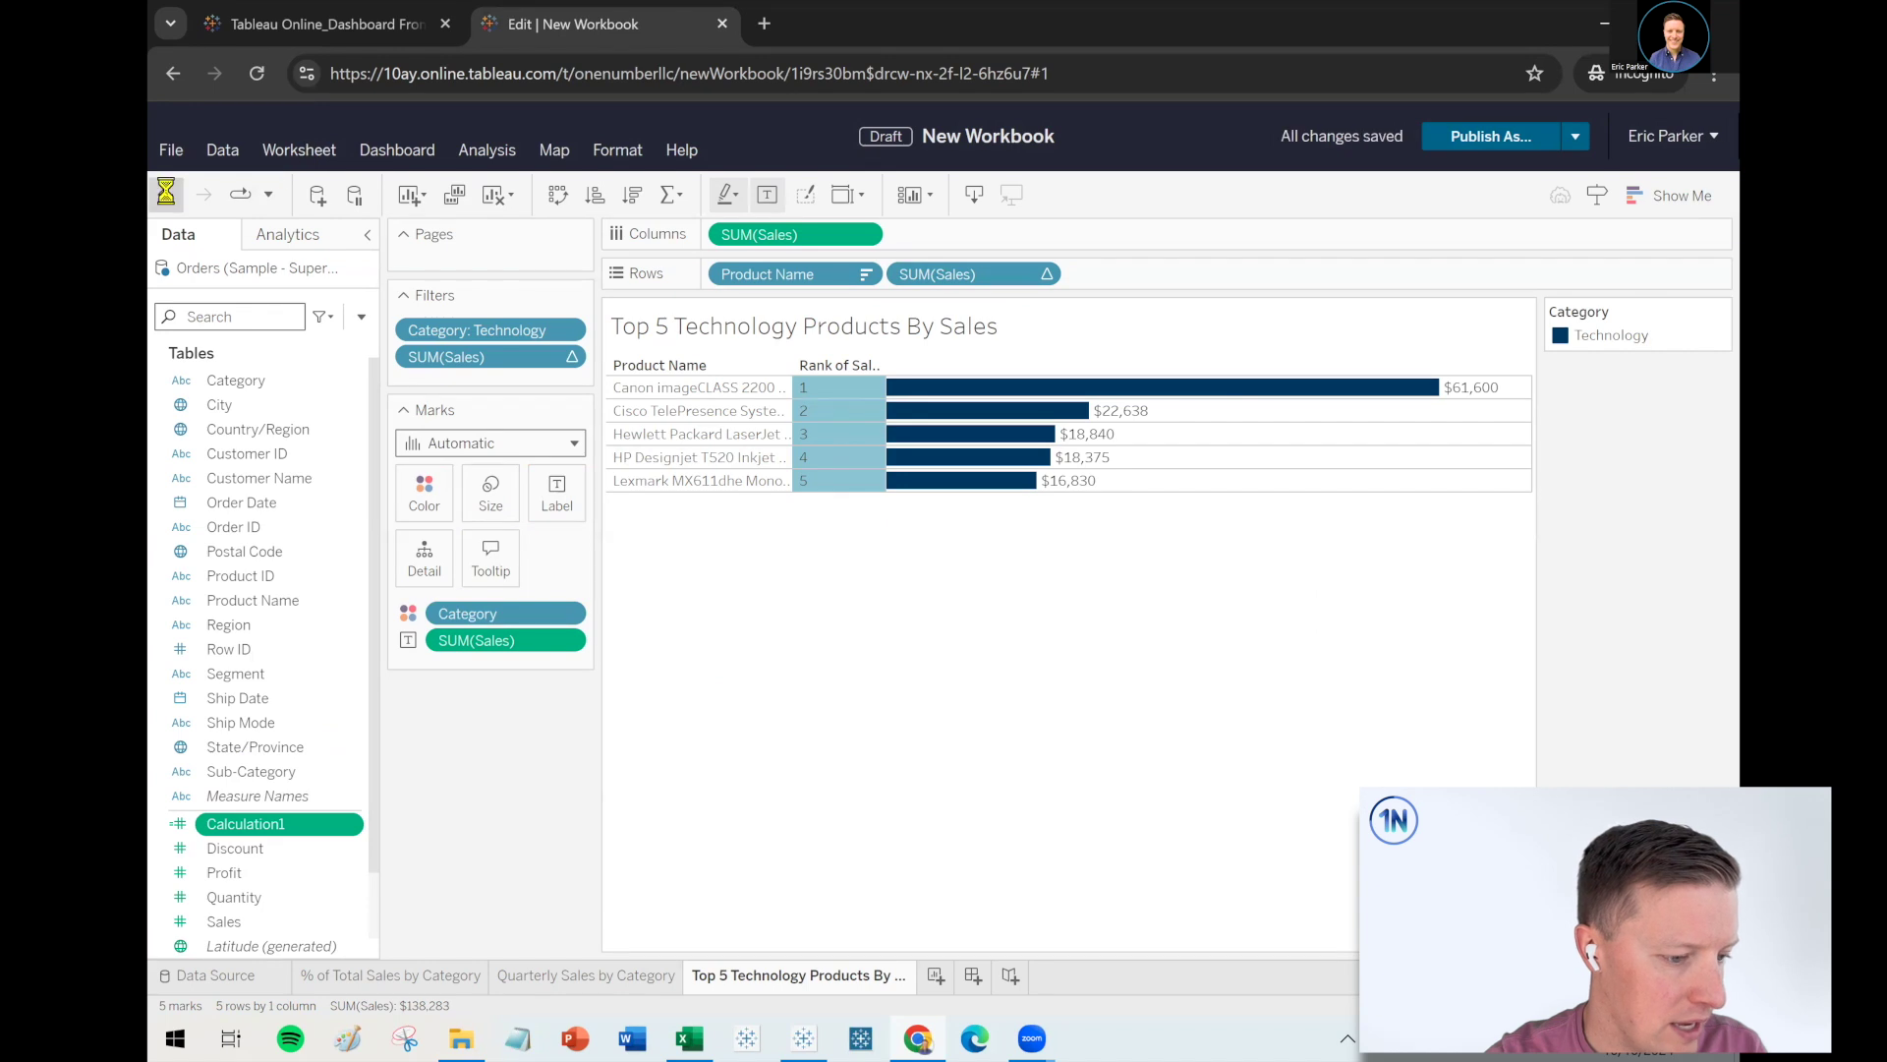
{"action": "left_click_drag", "start_coordinate": [969, 274], "coordinate": [494, 774]}
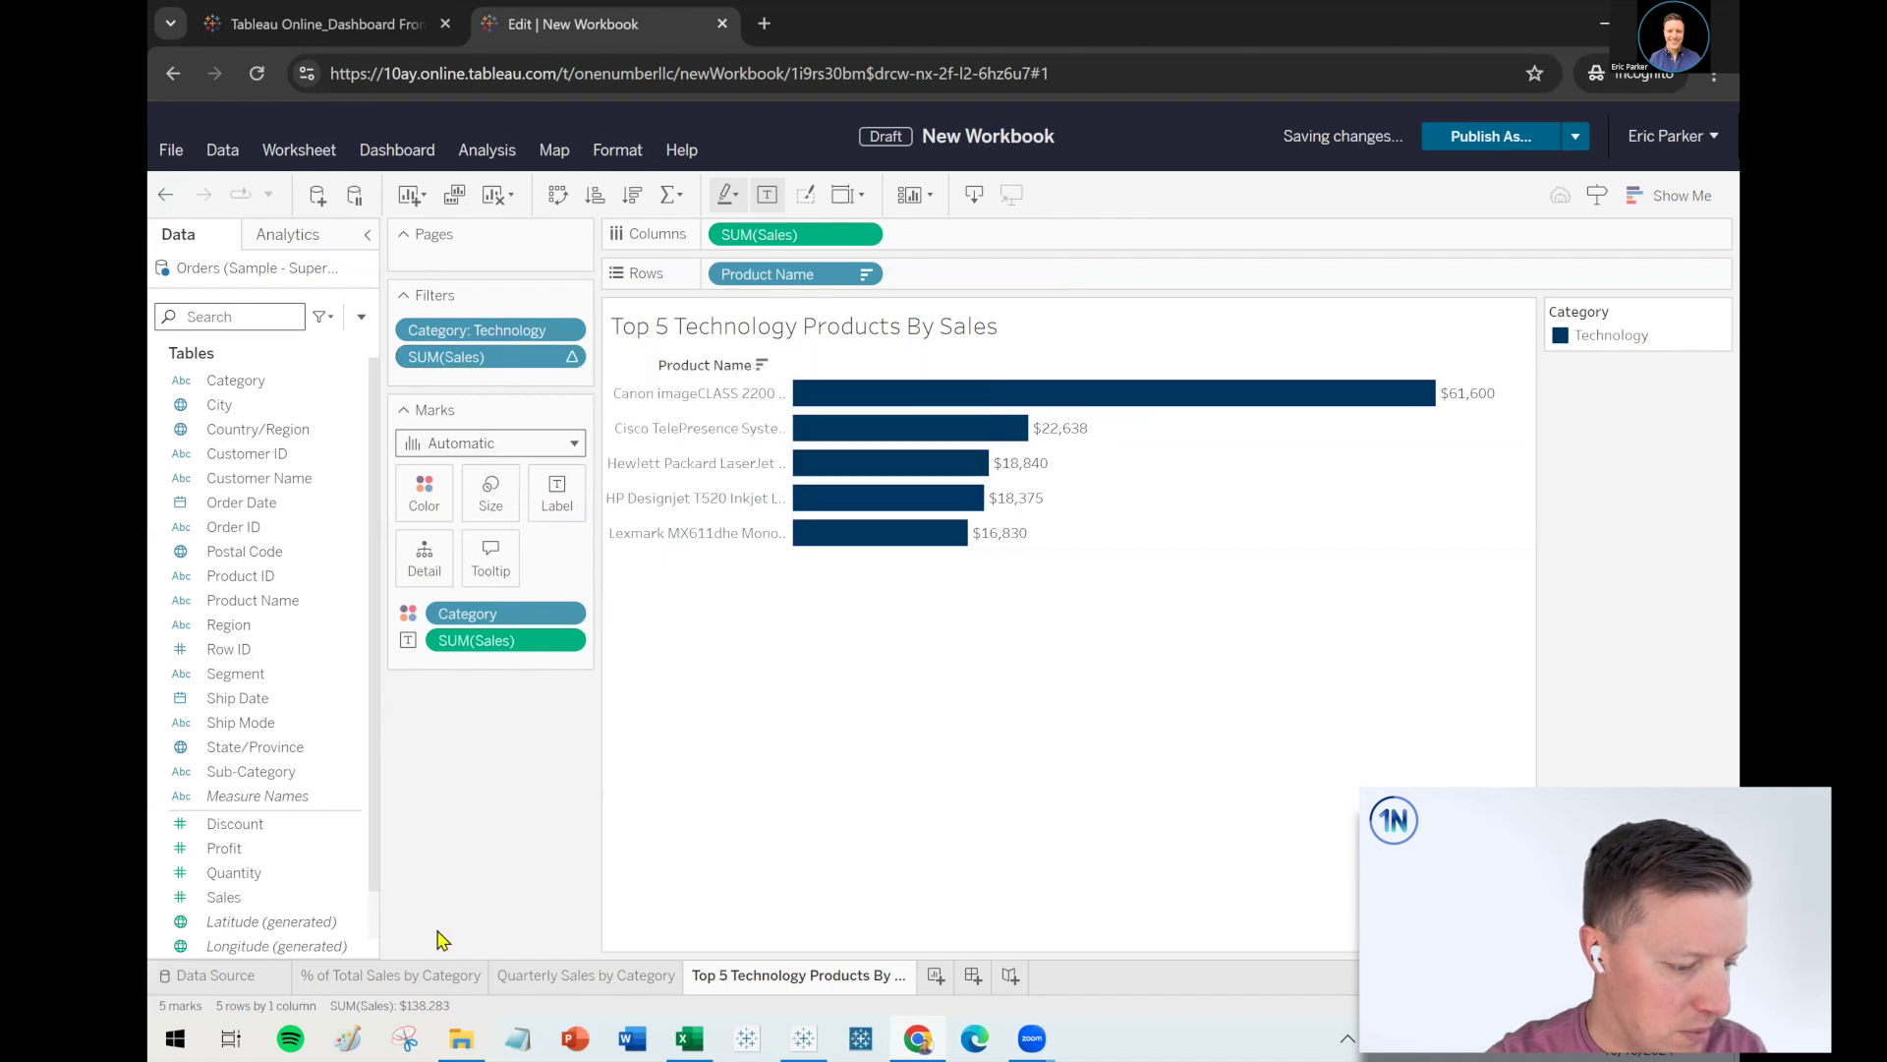
Widen the product name column of the bar chart and hide the field labels for rows
{"action": "mouse_move", "coordinate": [805, 494]}
{"action": "left_click_drag", "start_coordinate": [805, 495], "coordinate": [843, 497]}
{"action": "key", "text": "ctrl"}
{"action": "key", "text": "ctrl"}
{"action": "right_click", "coordinate": [766, 375]}
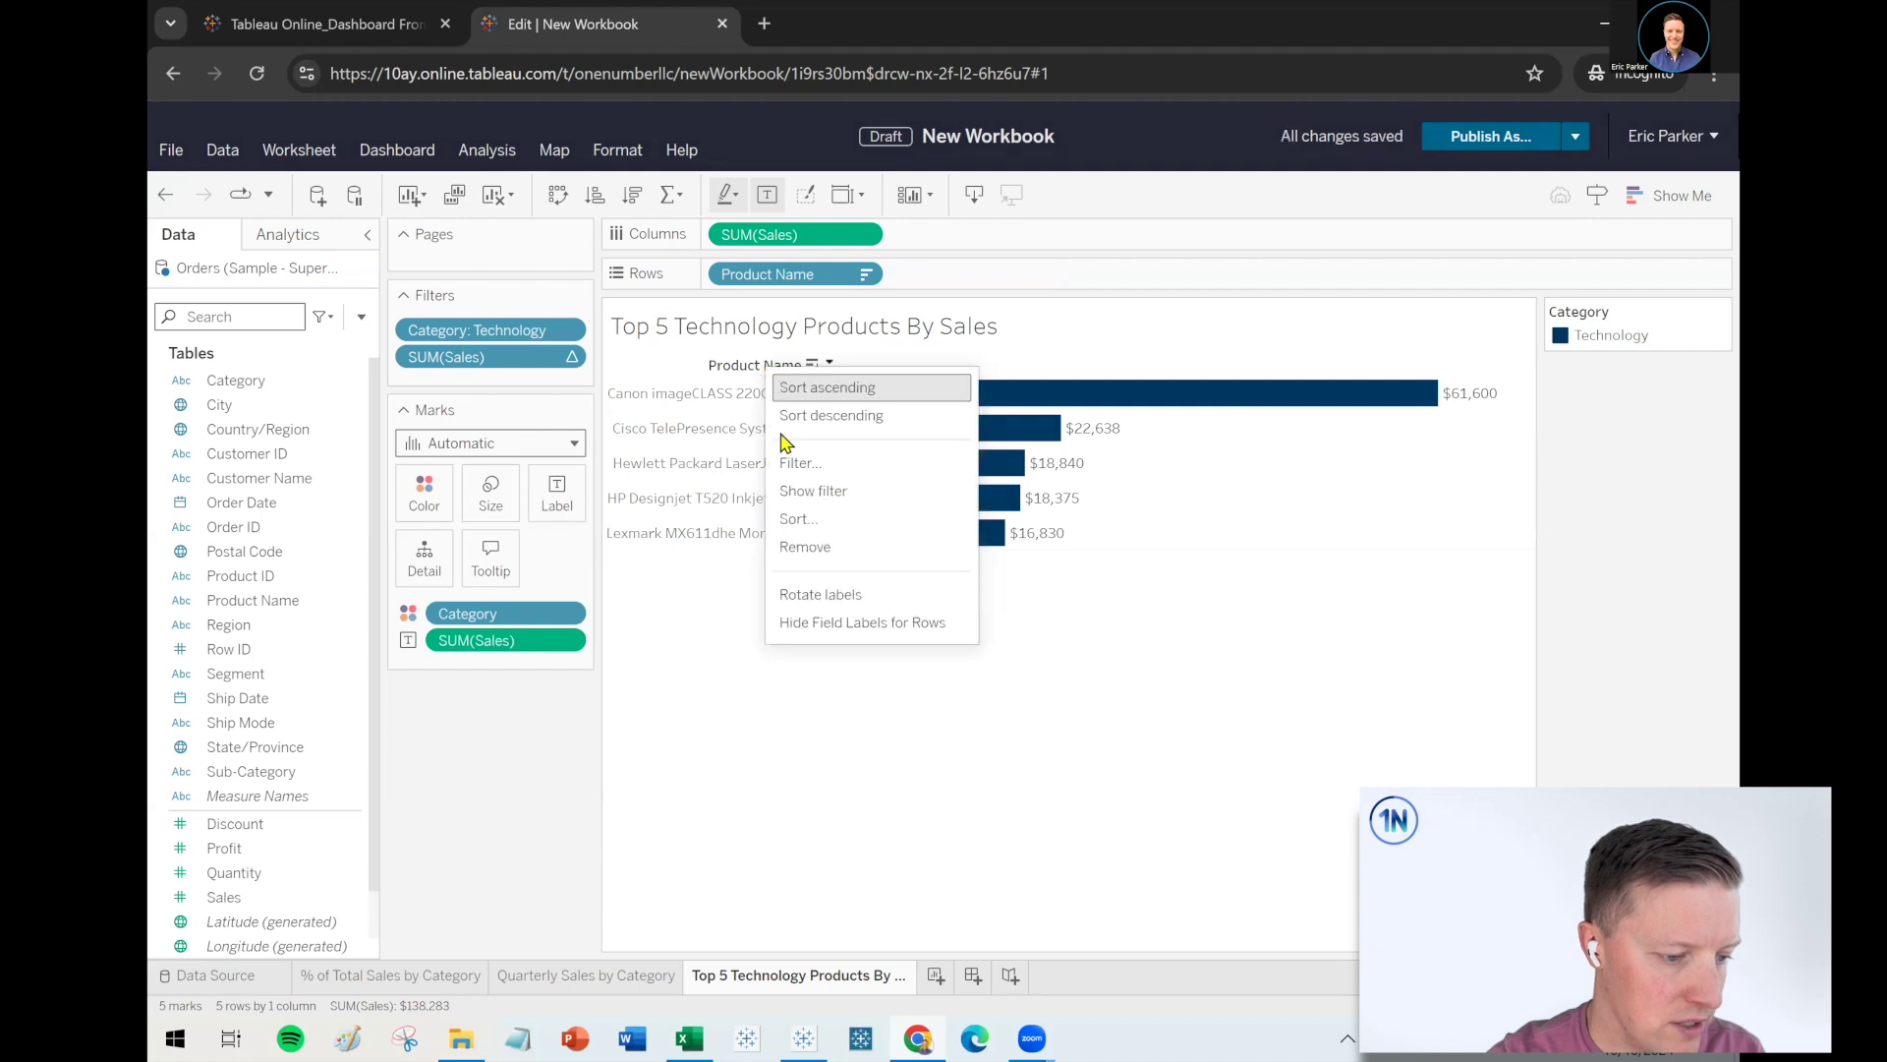
{"action": "left_click", "coordinate": [835, 623]}
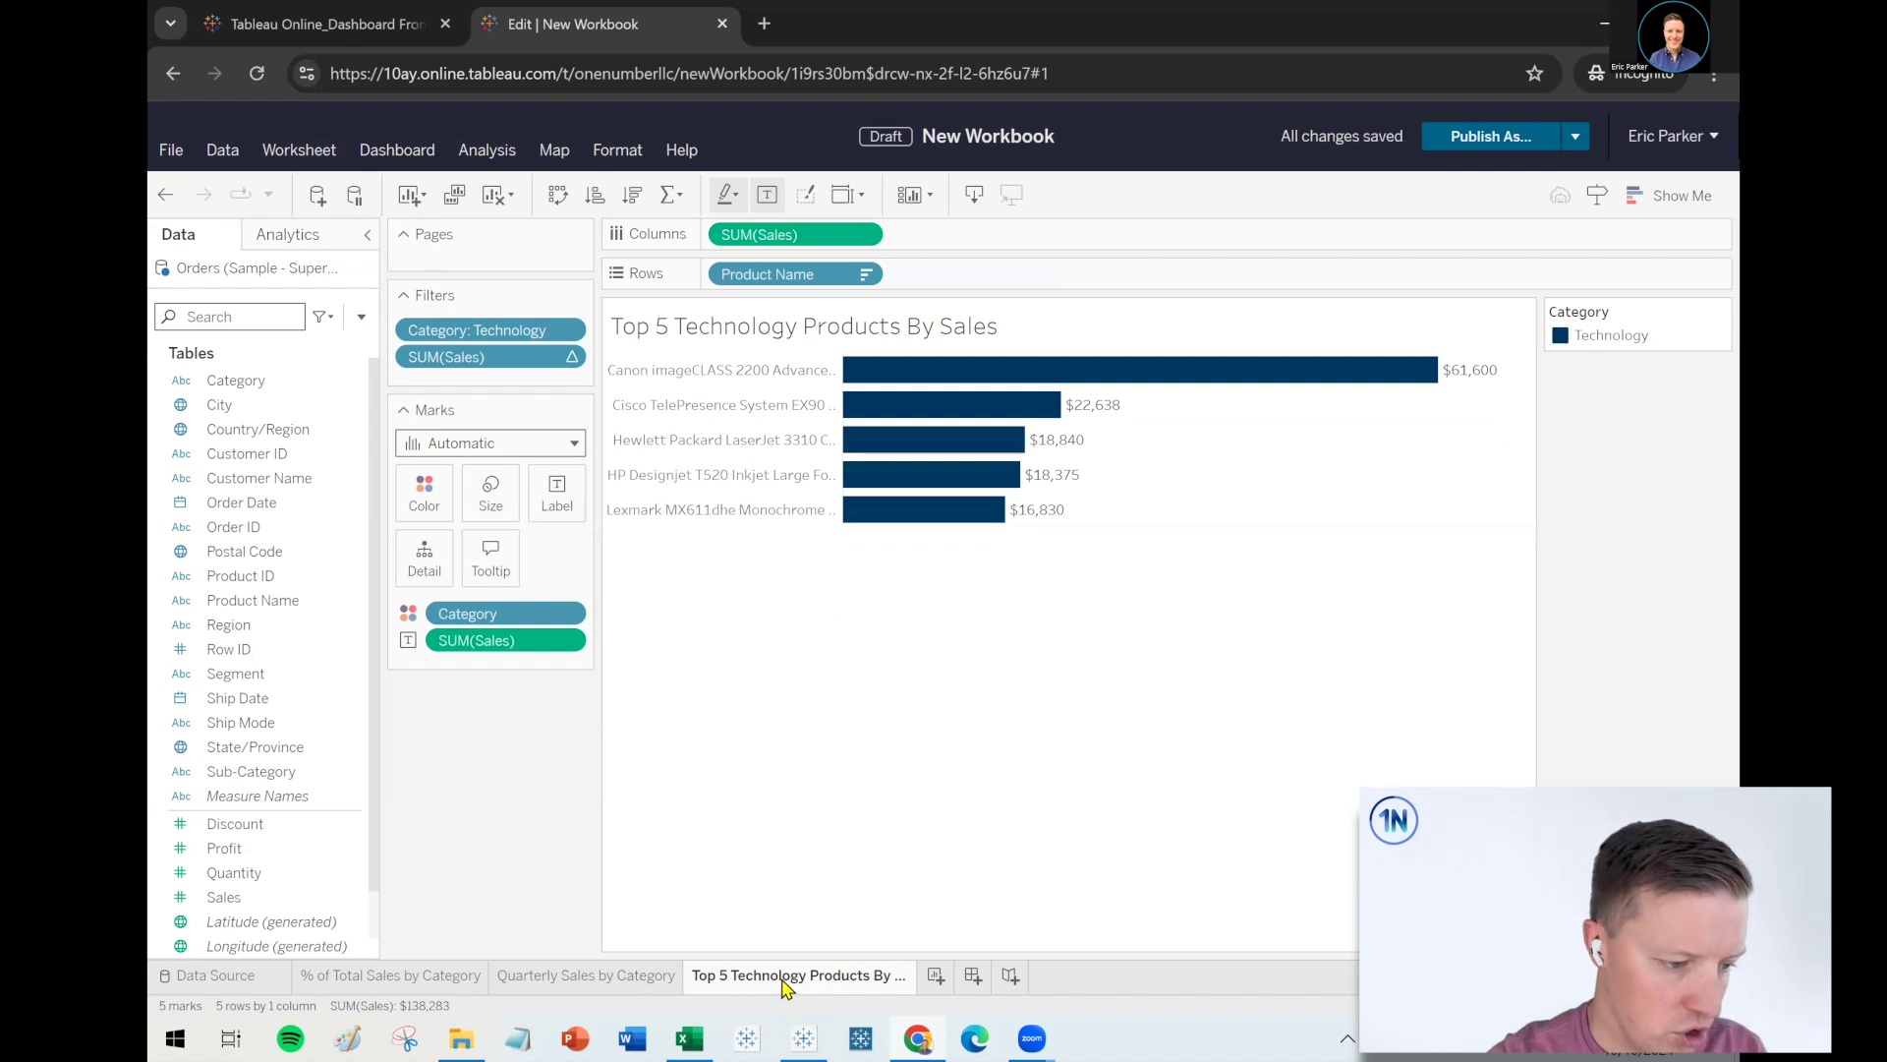
Duplicate the Top 5 Technology worksheet and rename the copy as "Top 5 Office Supplies Products By Sales"
{"action": "right_click", "coordinate": [785, 986]}
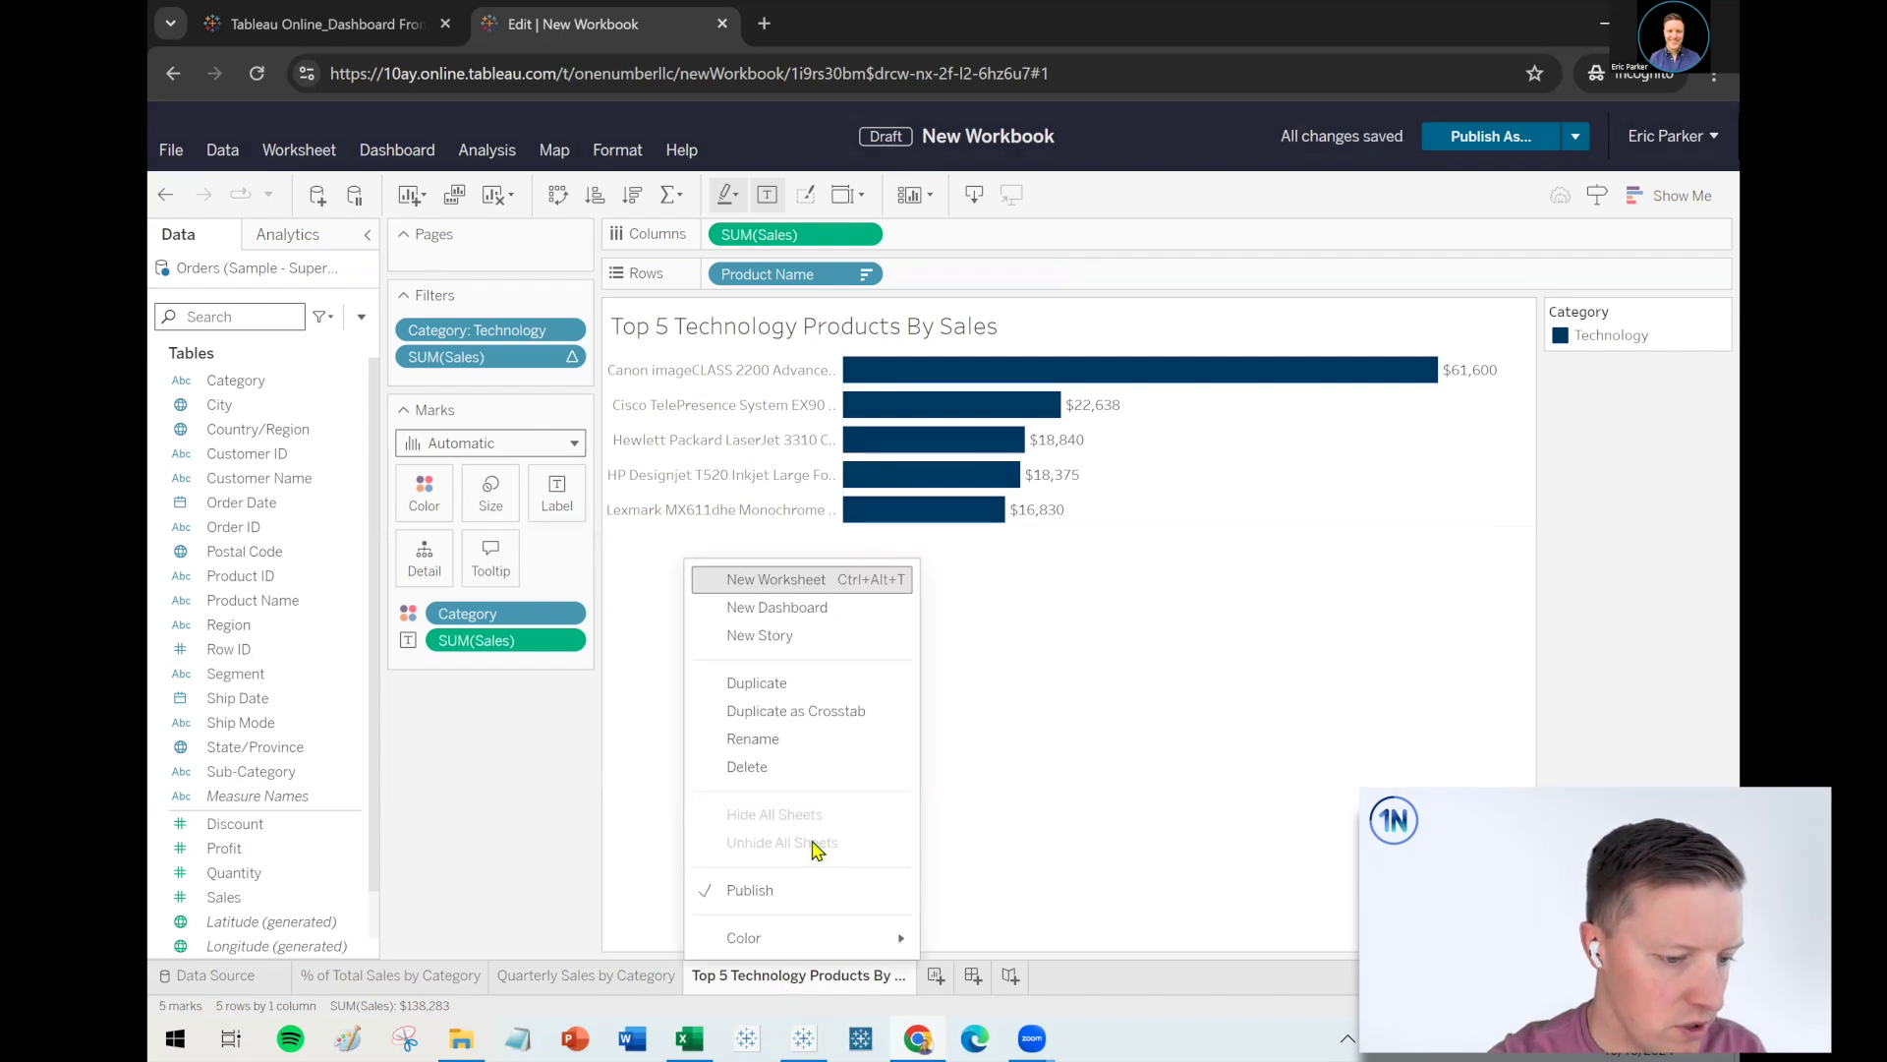
{"action": "left_click", "coordinate": [776, 685]}
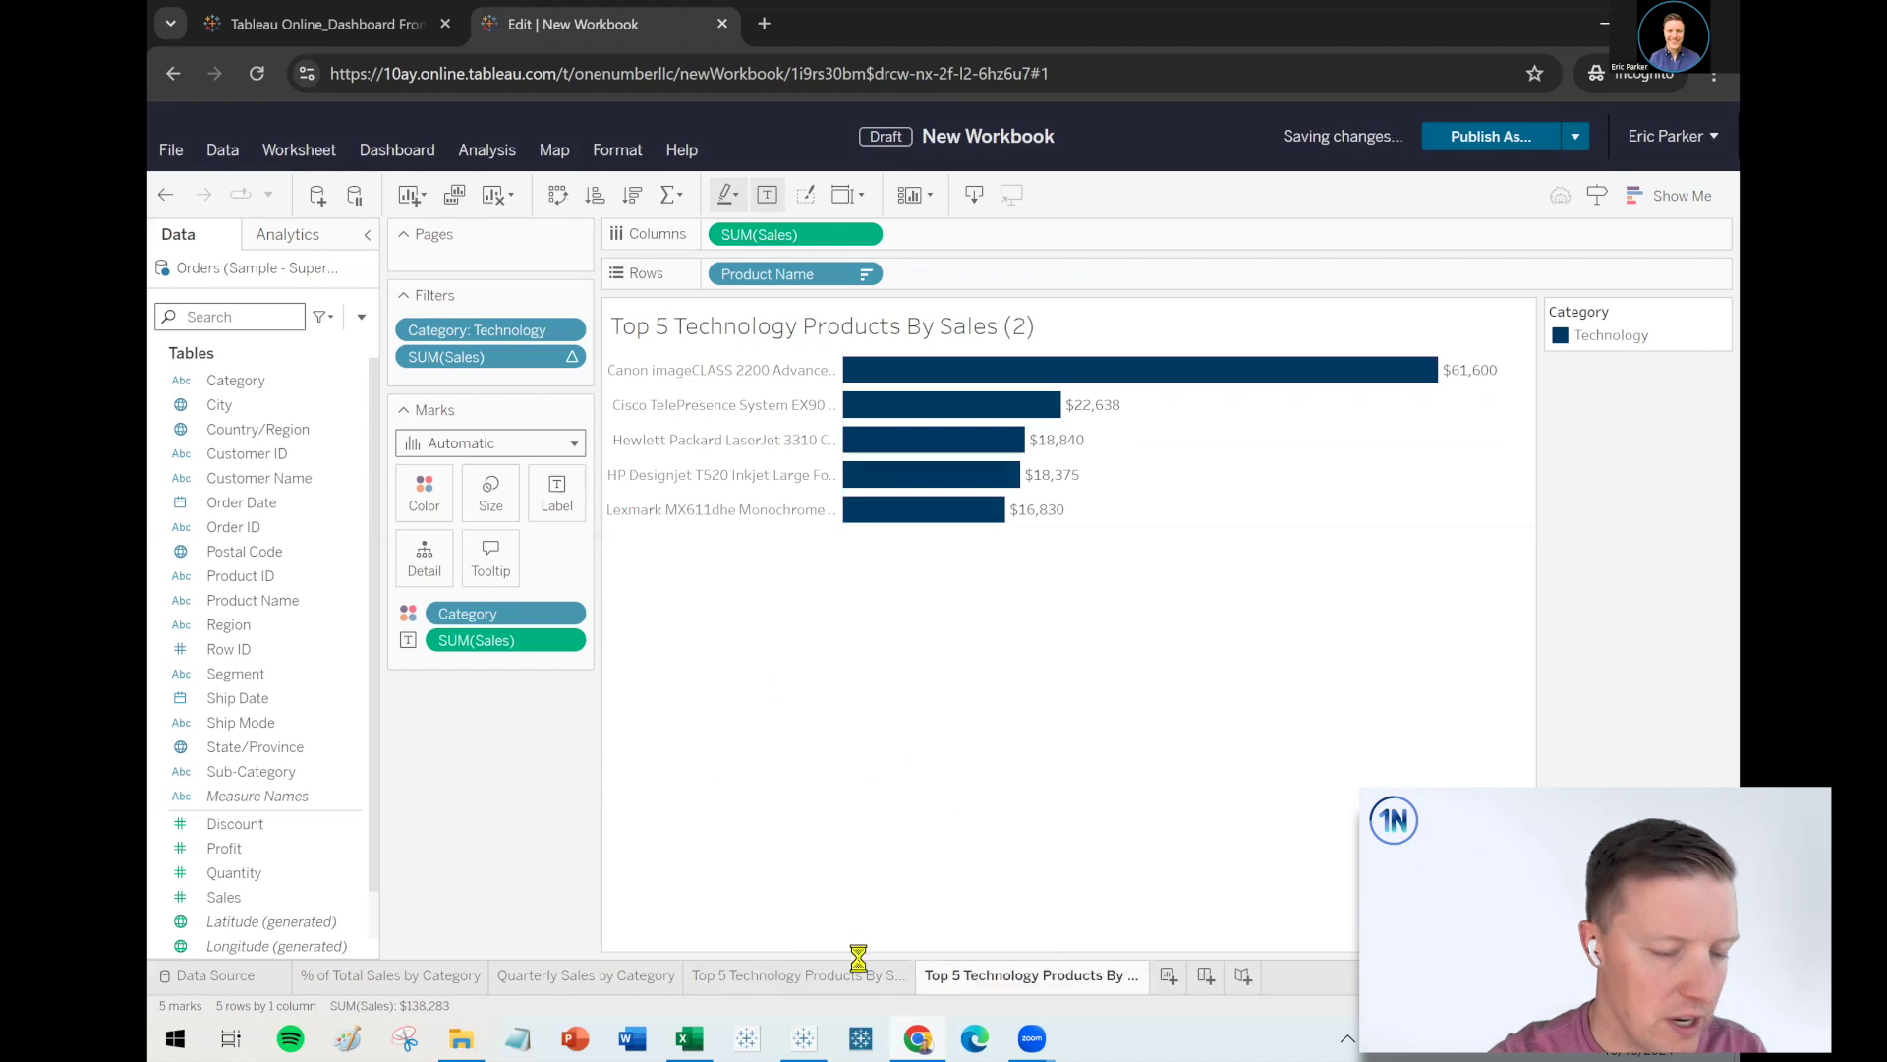
{"action": "double_click", "coordinate": [959, 981]}
{"action": "left_click", "coordinate": [995, 981]}
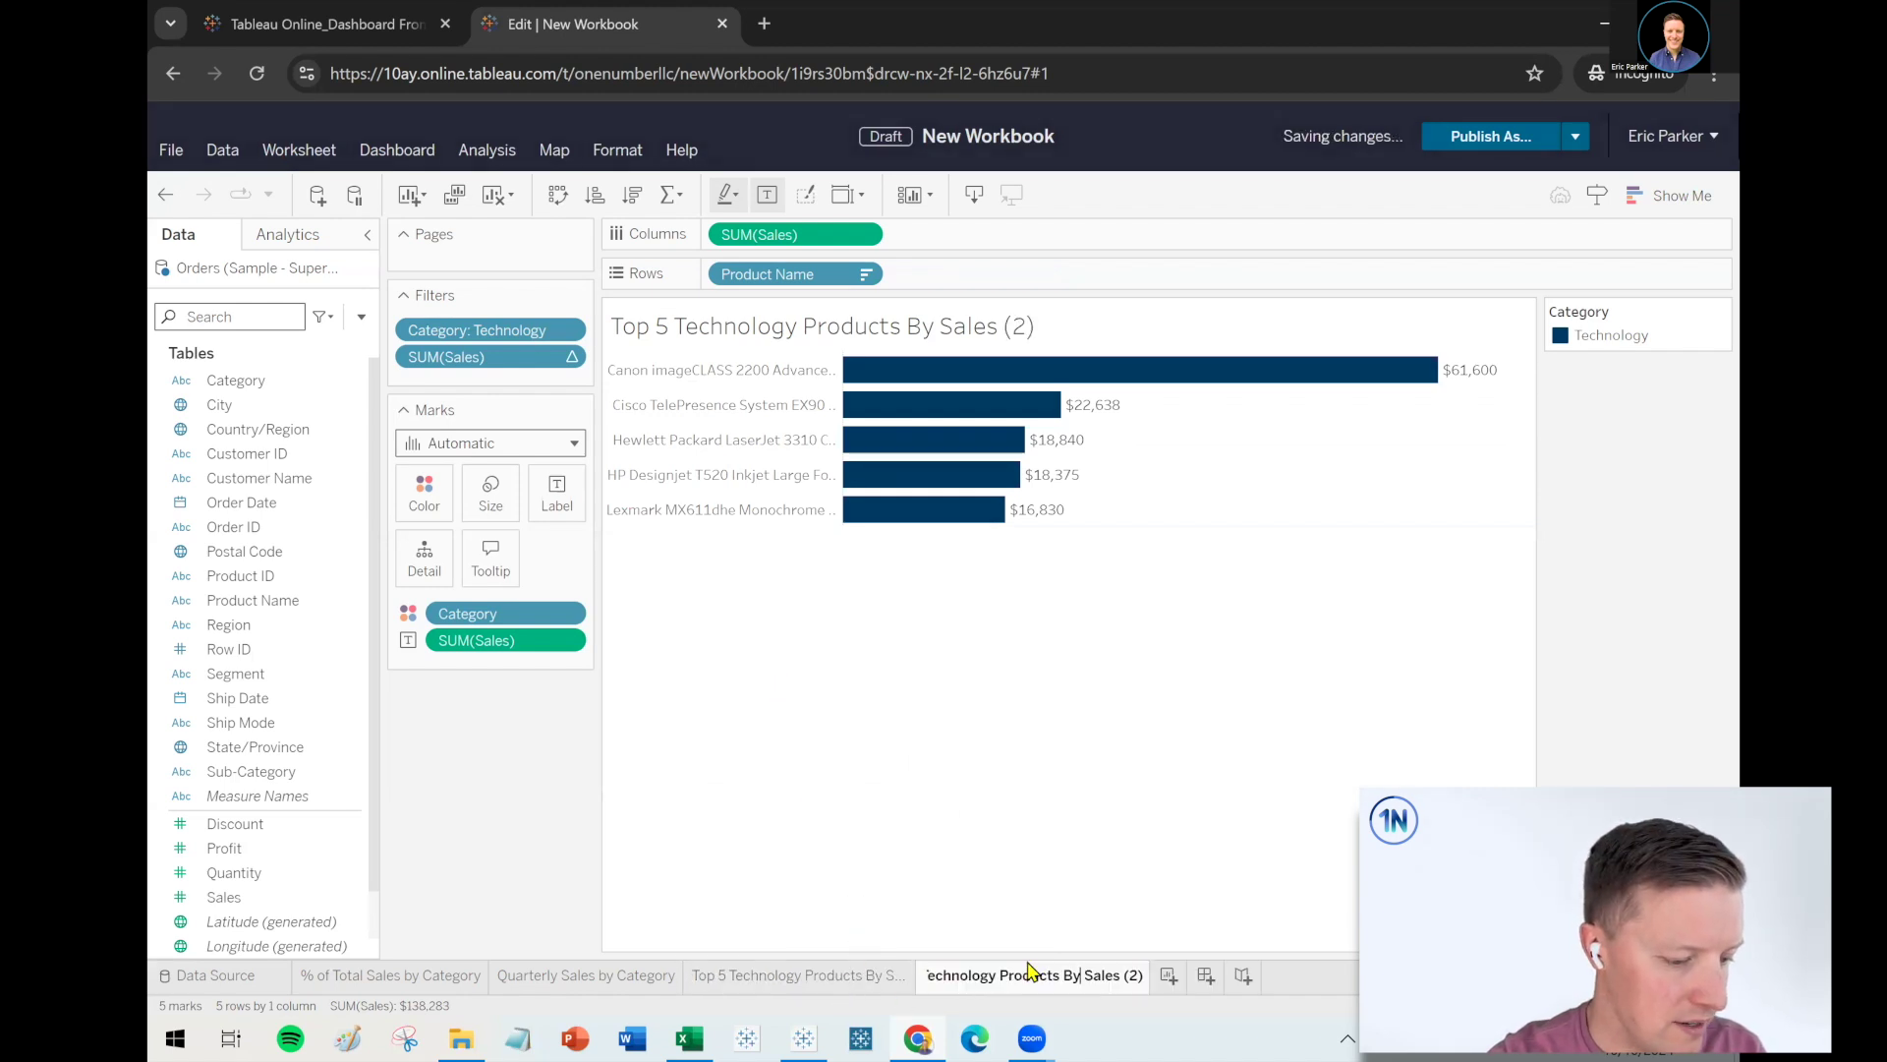
{"action": "left_click_drag", "start_coordinate": [1044, 983], "coordinate": [968, 985]}
{"action": "type", "text": "Office S"}
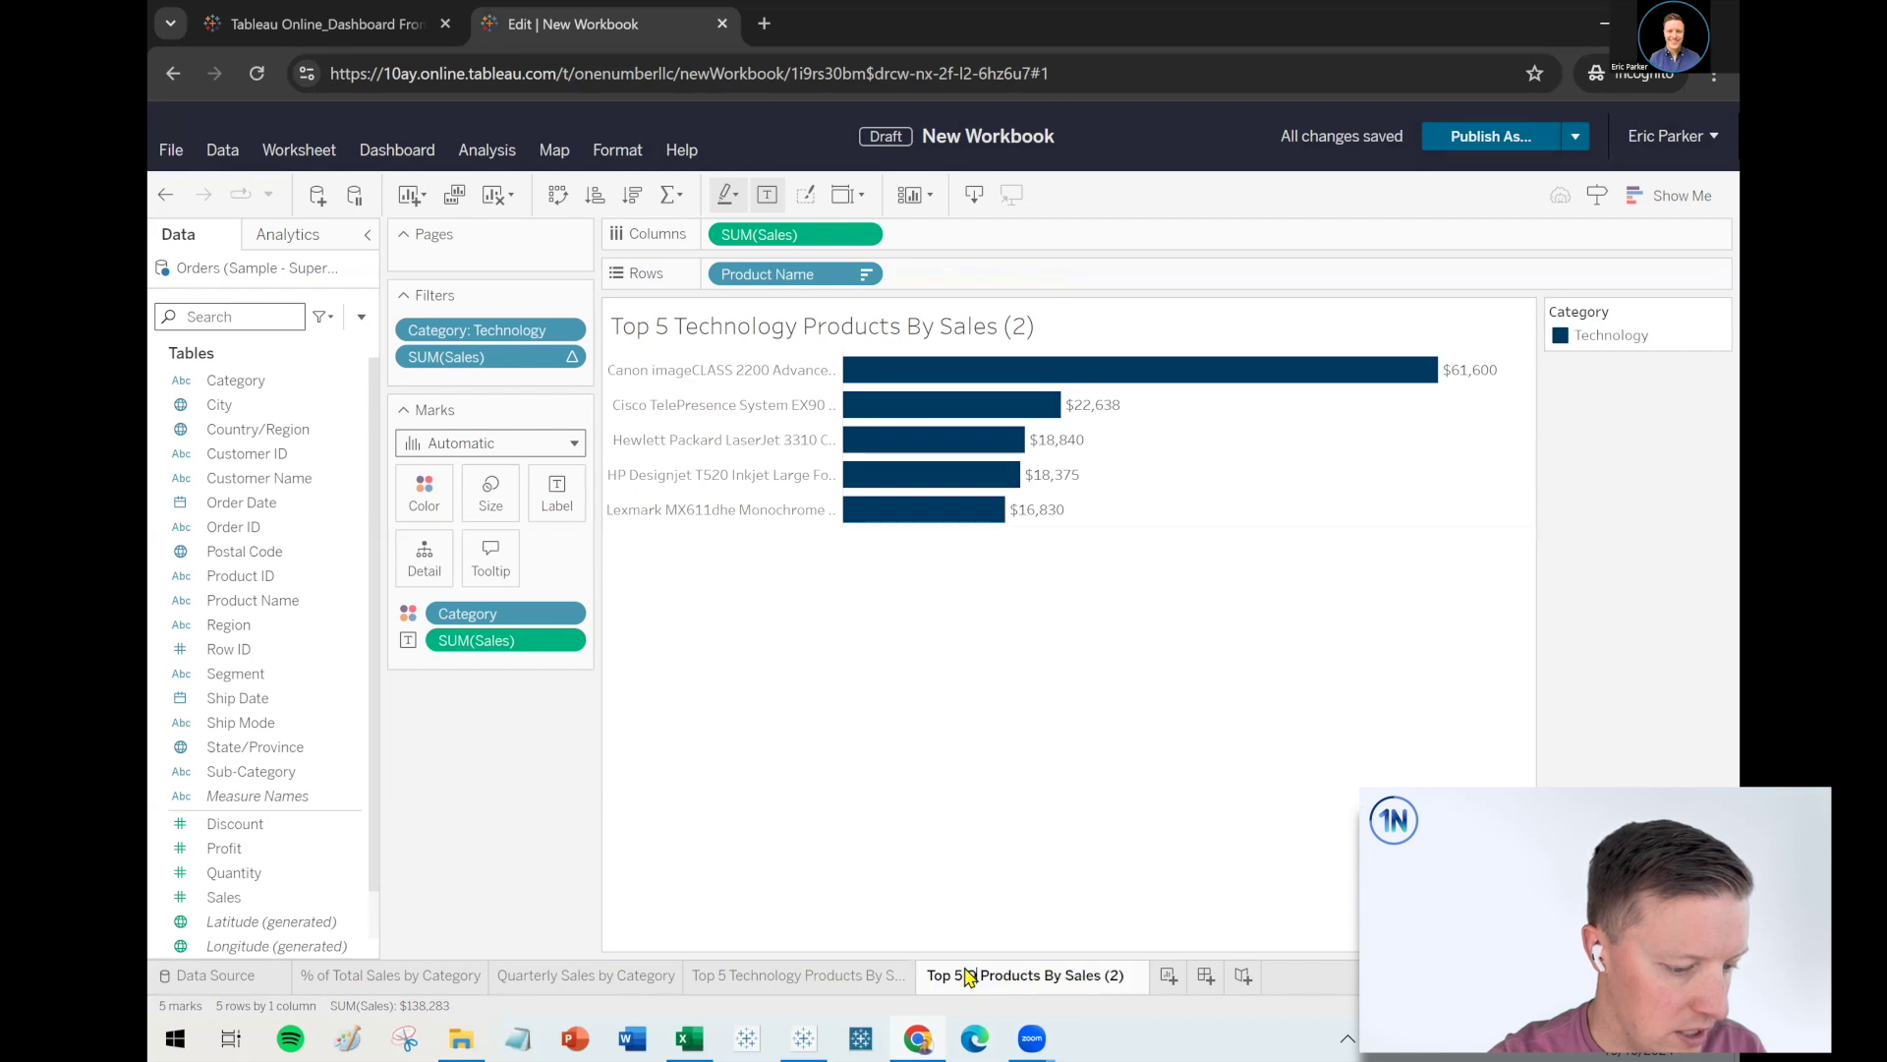
{"action": "type", "text": "upplies"}
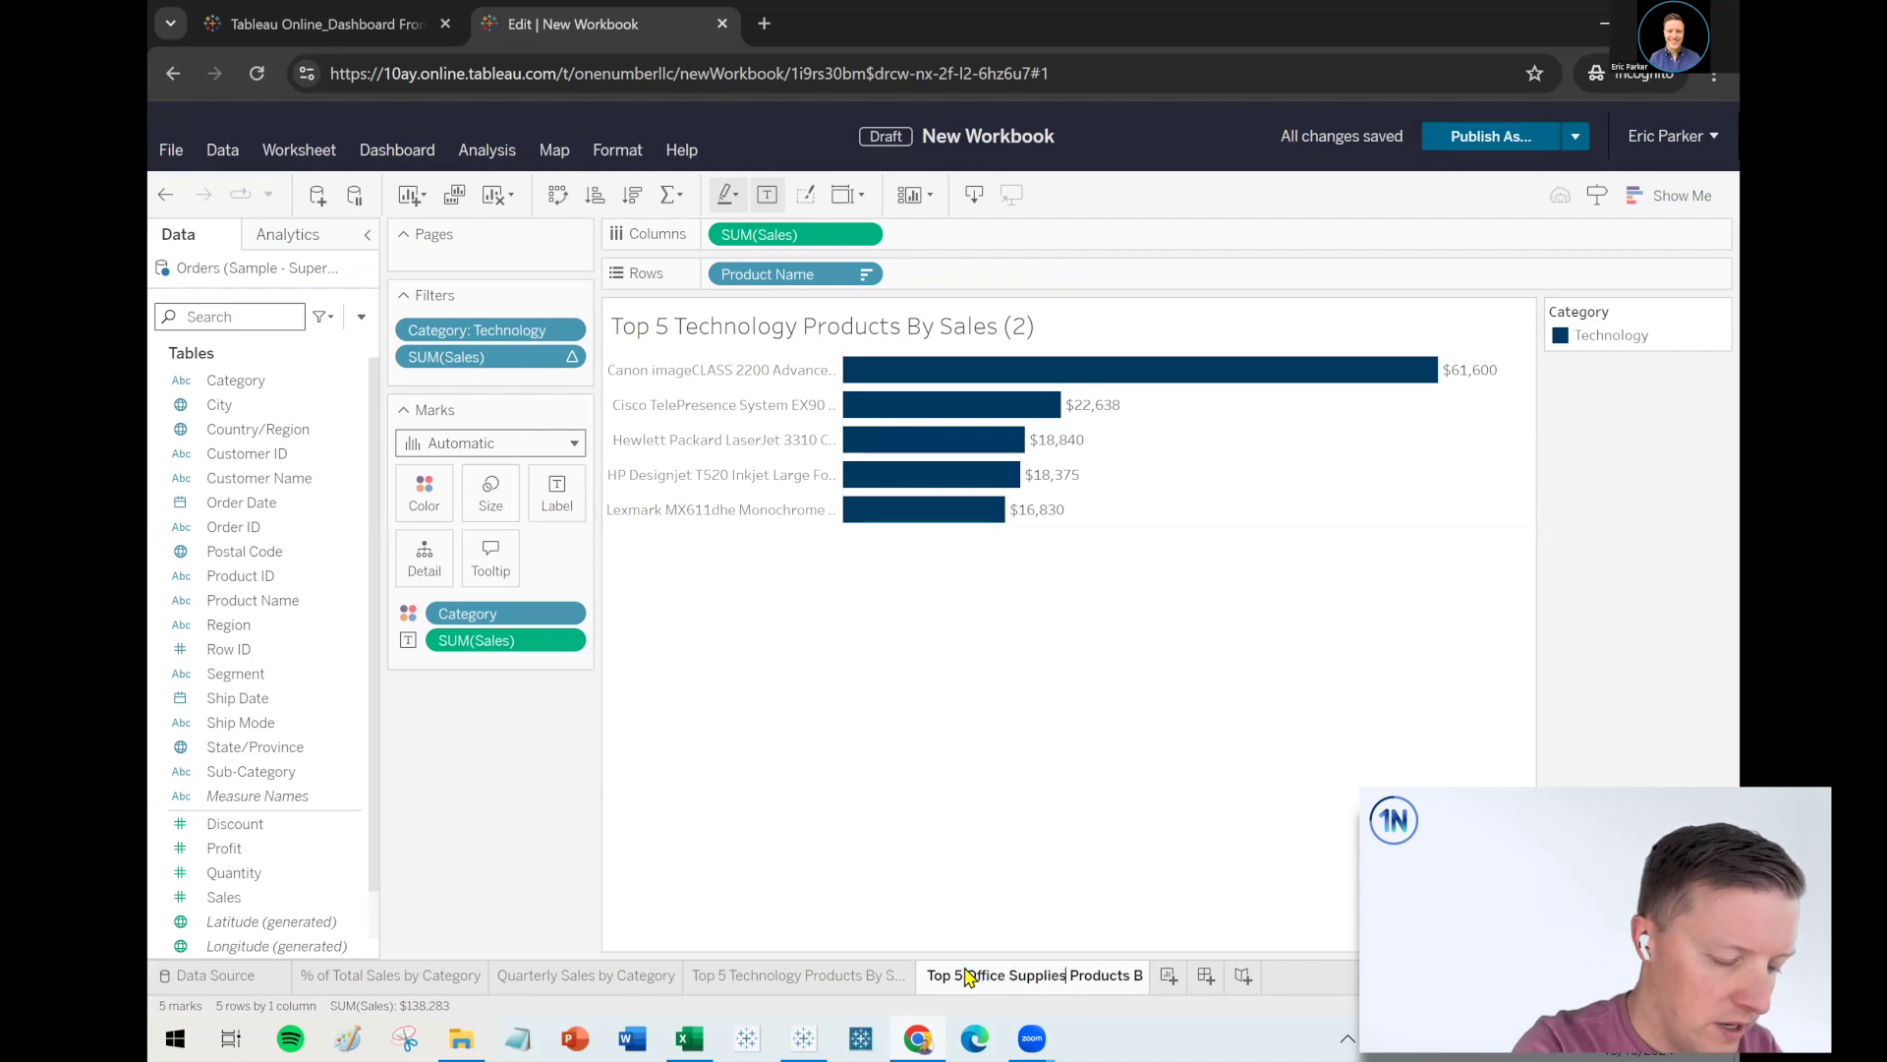
{"action": "key", "text": "Right"}
{"action": "key", "text": "Right"}
{"action": "key", "text": "Right"}
{"action": "key", "text": "Right"}
{"action": "key", "text": "Right"}
{"action": "key", "text": "Right"}
{"action": "key", "text": "Right"}
{"action": "key", "text": "Right"}
{"action": "key", "text": "Right"}
{"action": "key", "text": "Right"}
{"action": "key", "text": "Right"}
{"action": "key", "text": "Right"}
{"action": "key", "text": "Right"}
{"action": "key", "text": "Right"}
{"action": "key", "text": "Right"}
{"action": "key", "text": "Right"}
{"action": "key", "text": "Right"}
{"action": "key", "text": "Right"}
{"action": "key", "text": "Right"}
{"action": "key", "text": "Right"}
{"action": "key", "text": "BackSpace"}
{"action": "key", "text": "BackSpace"}
{"action": "key", "text": "BackSpace"}
{"action": "key", "text": "BackSpace"}
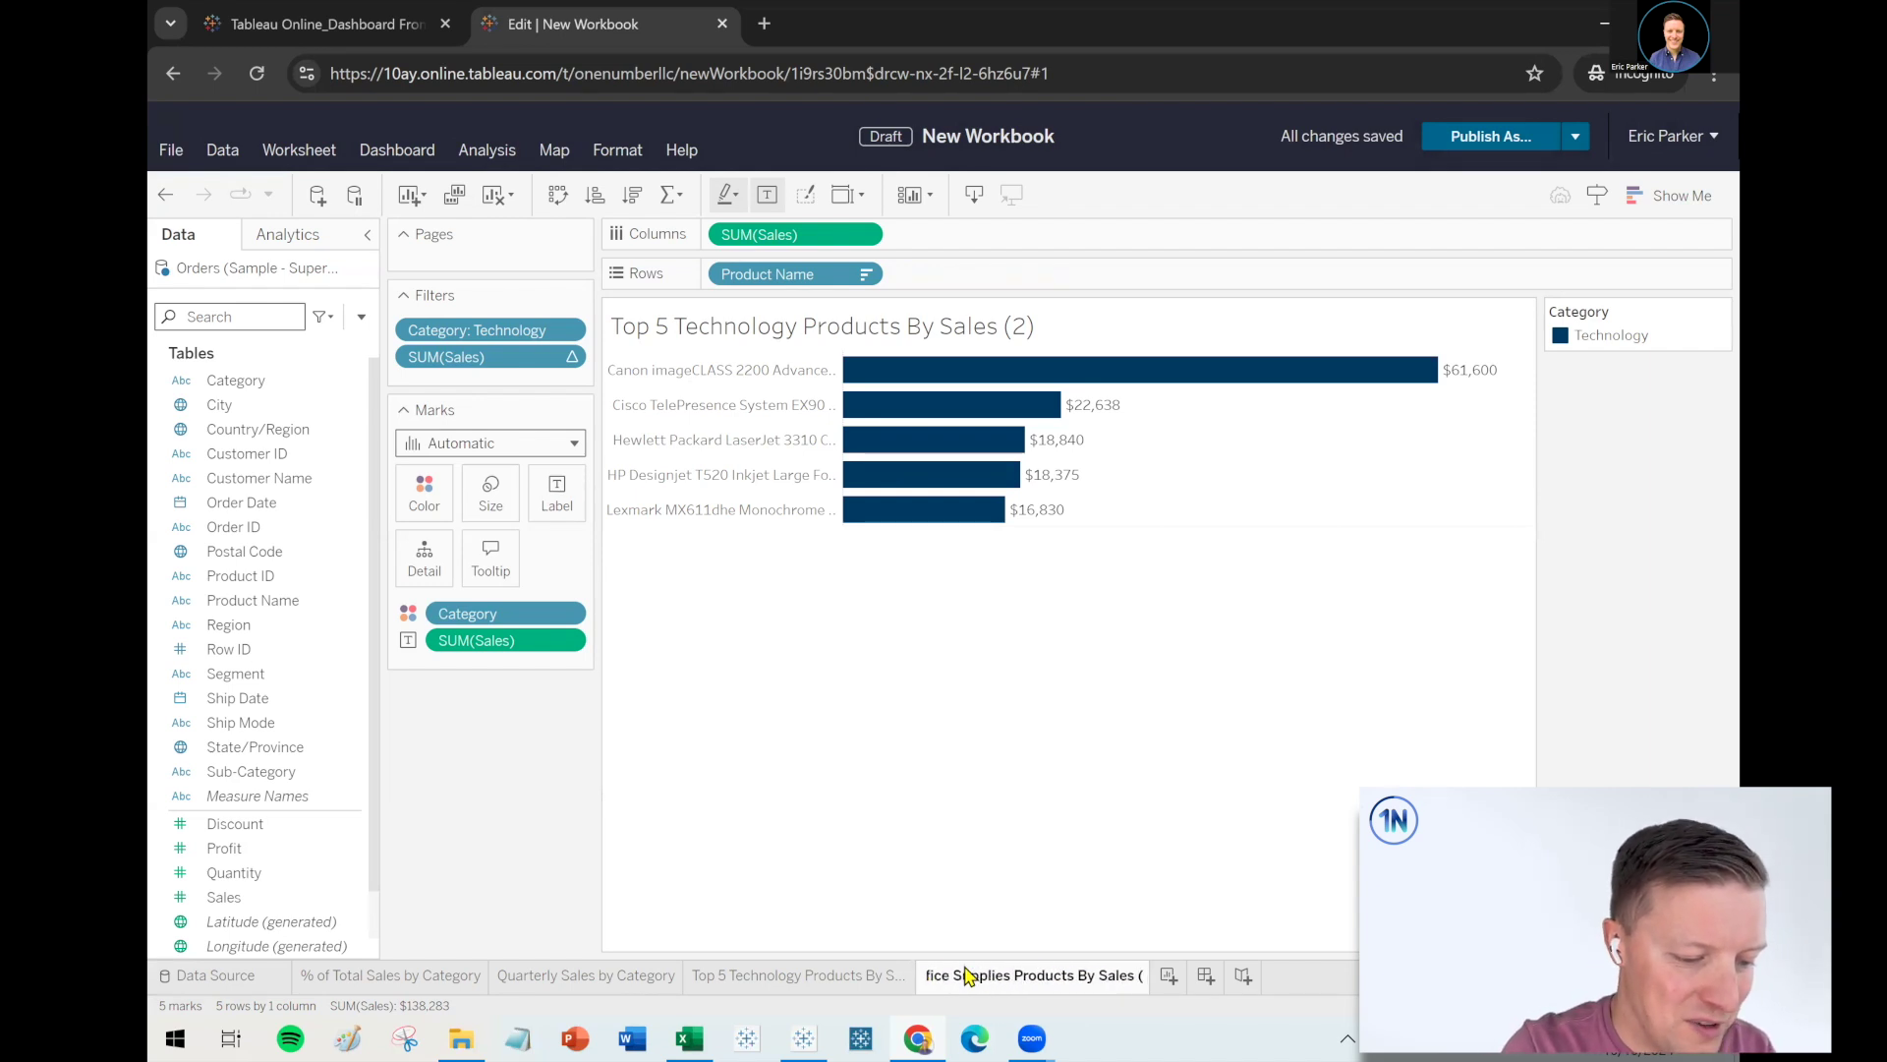
{"action": "key", "text": "Return"}
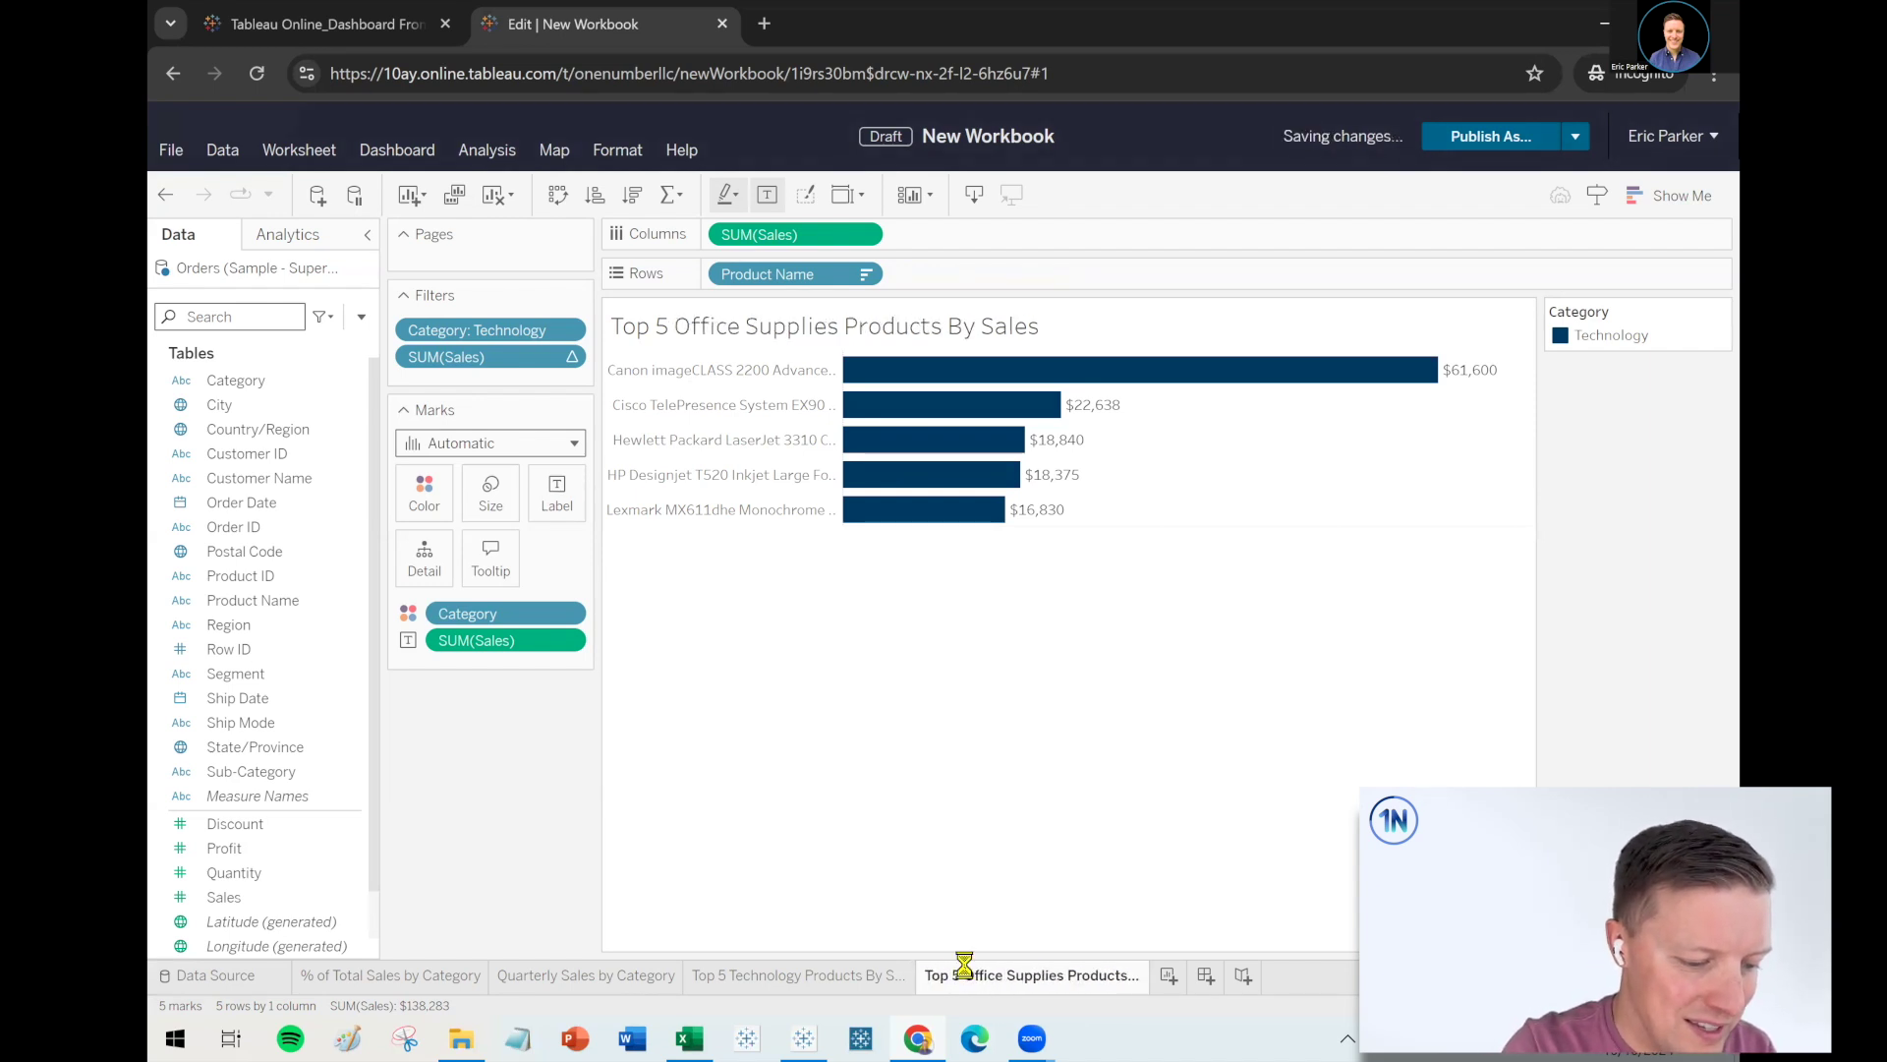
Change the Category filter of the Office Supplies worksheet from Technology to only Office Supplies
{"action": "right_click", "coordinate": [520, 334]}
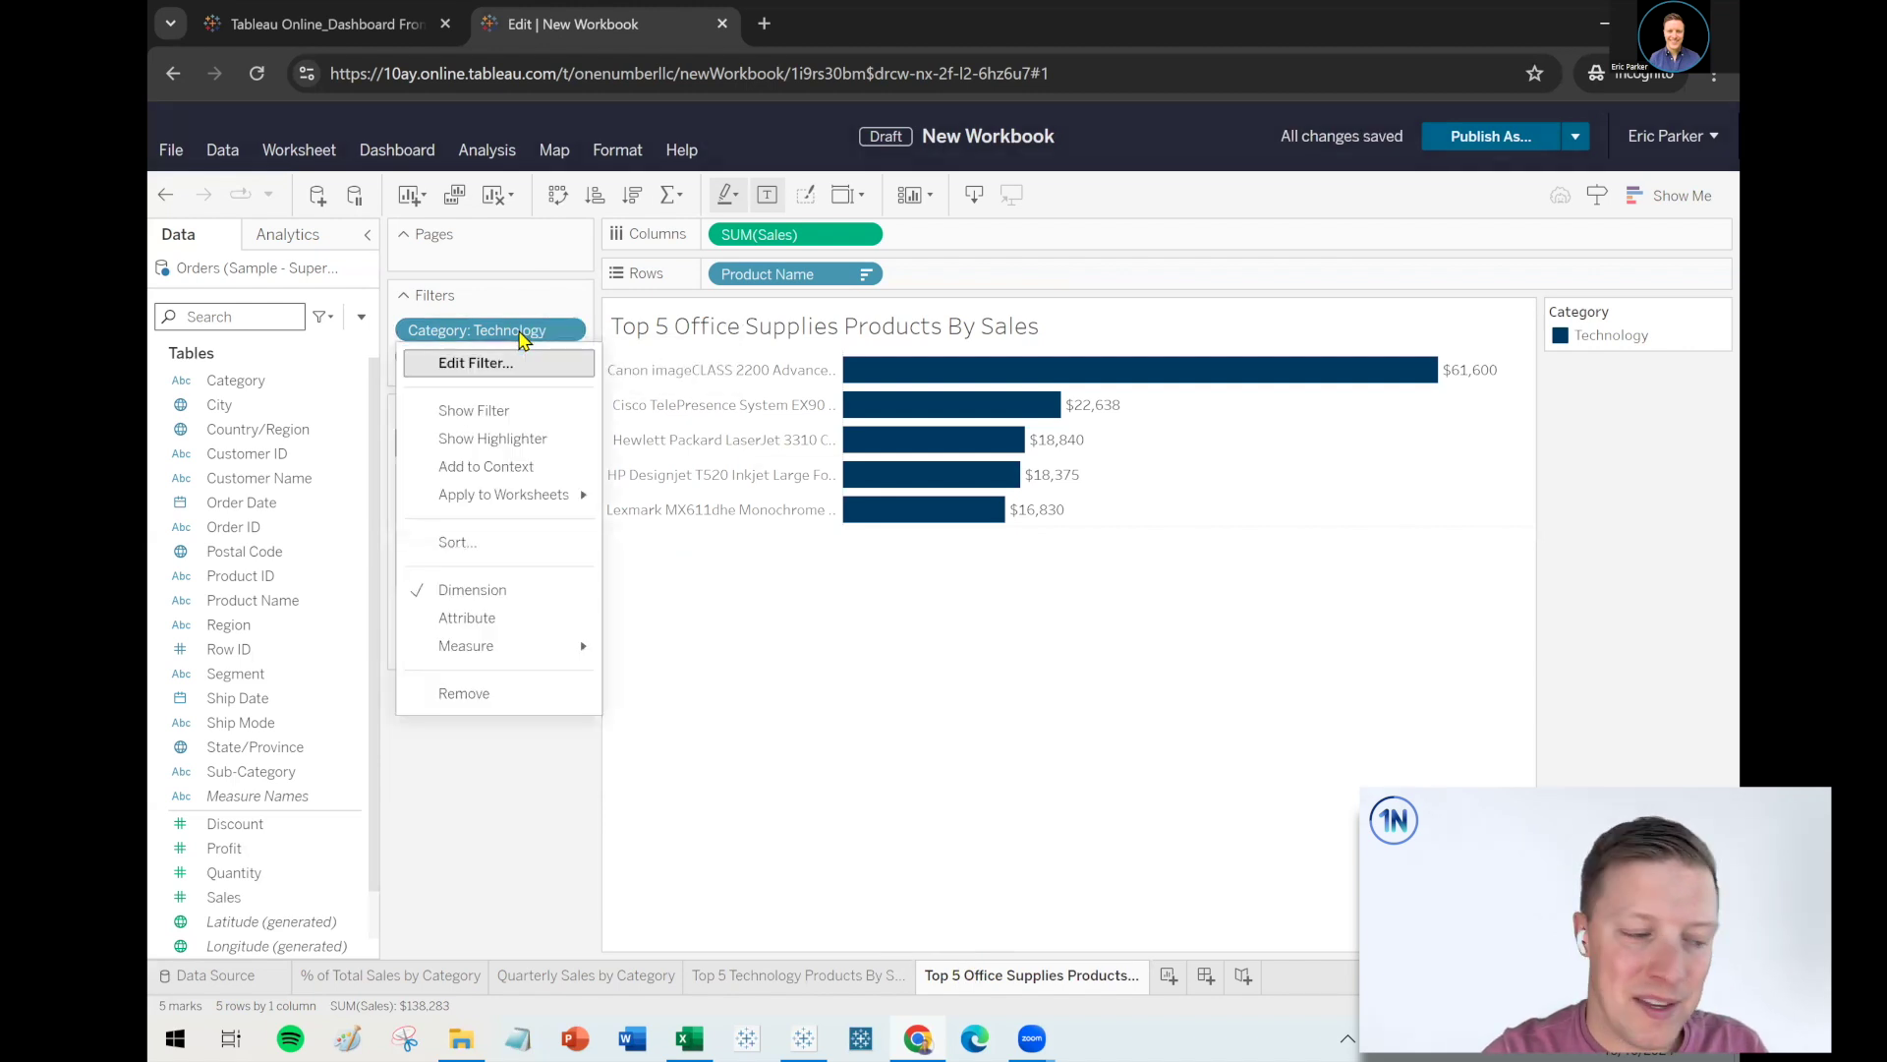
{"action": "left_click", "coordinate": [516, 364]}
{"action": "left_click", "coordinate": [699, 466]}
{"action": "left_click", "coordinate": [1195, 911]}
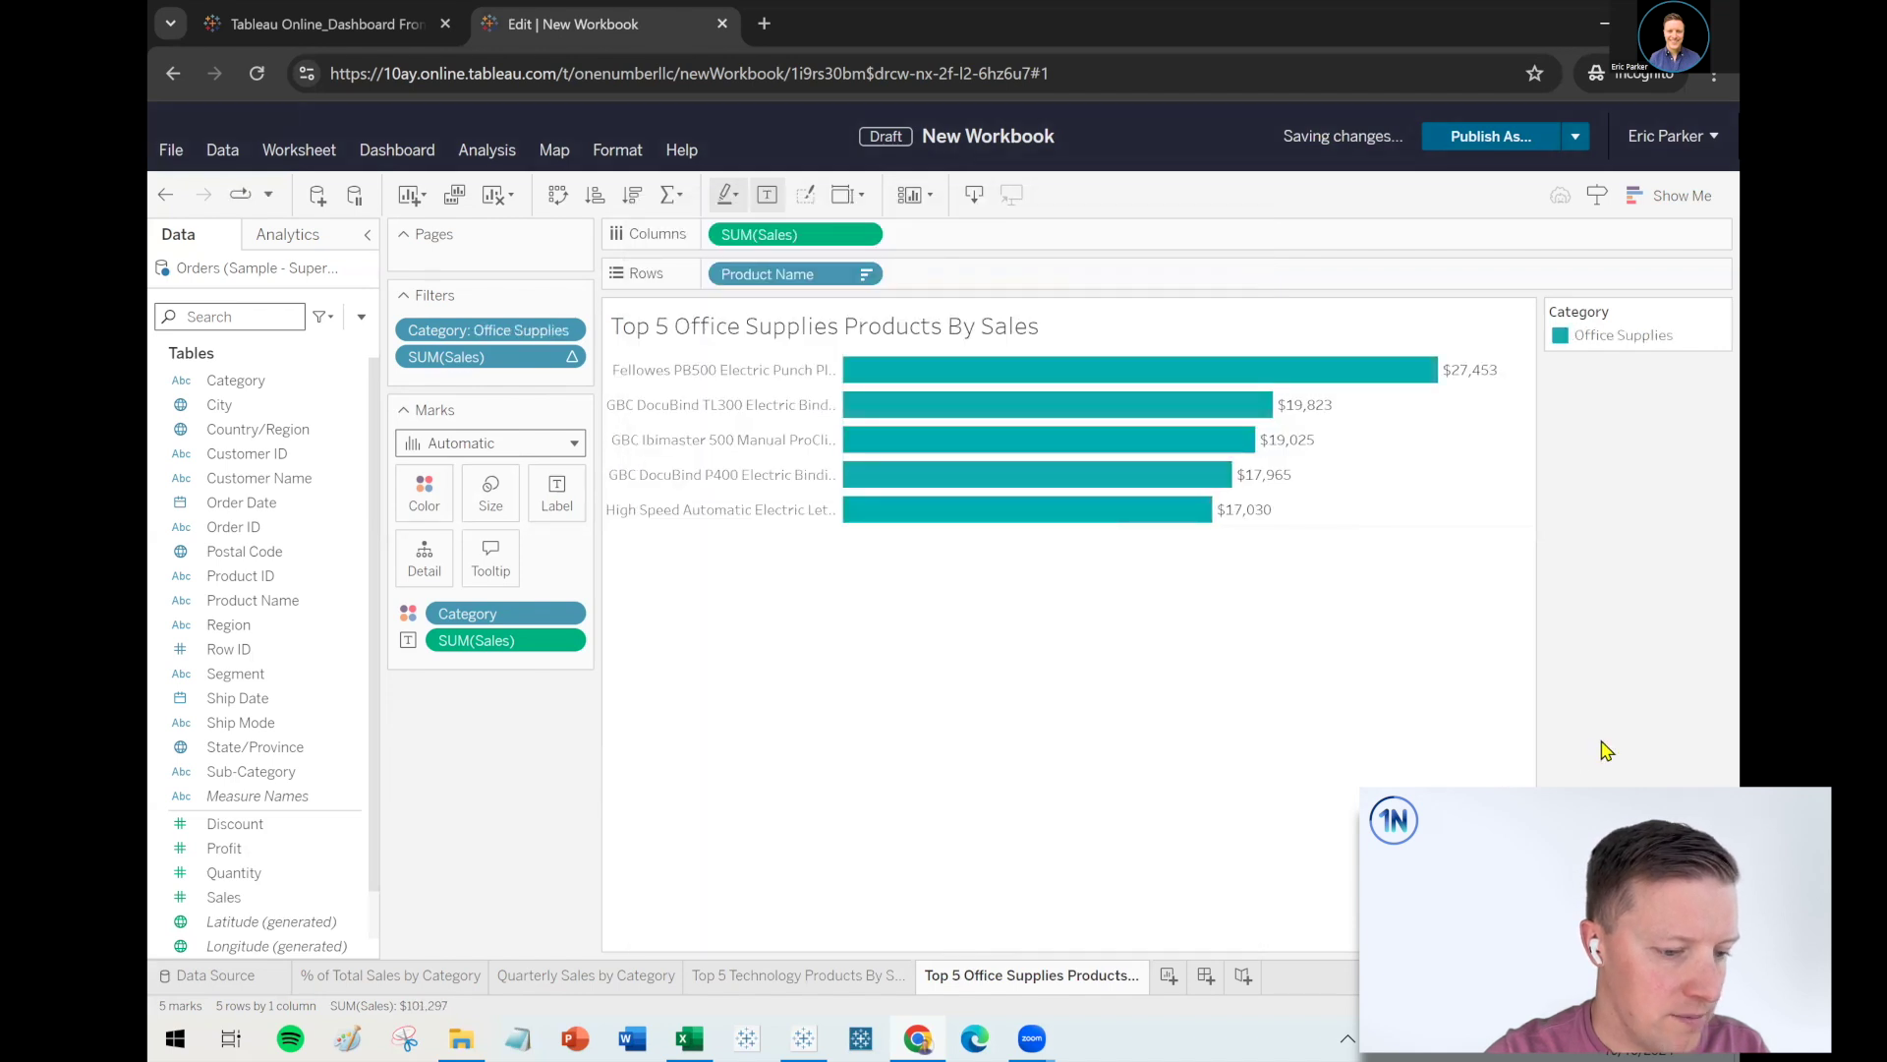
Duplicate the Top 5 Office Supplies worksheet and rename the copy as "Top 5 Furniture Products By Sales"
{"action": "right_click", "coordinate": [1099, 977]}
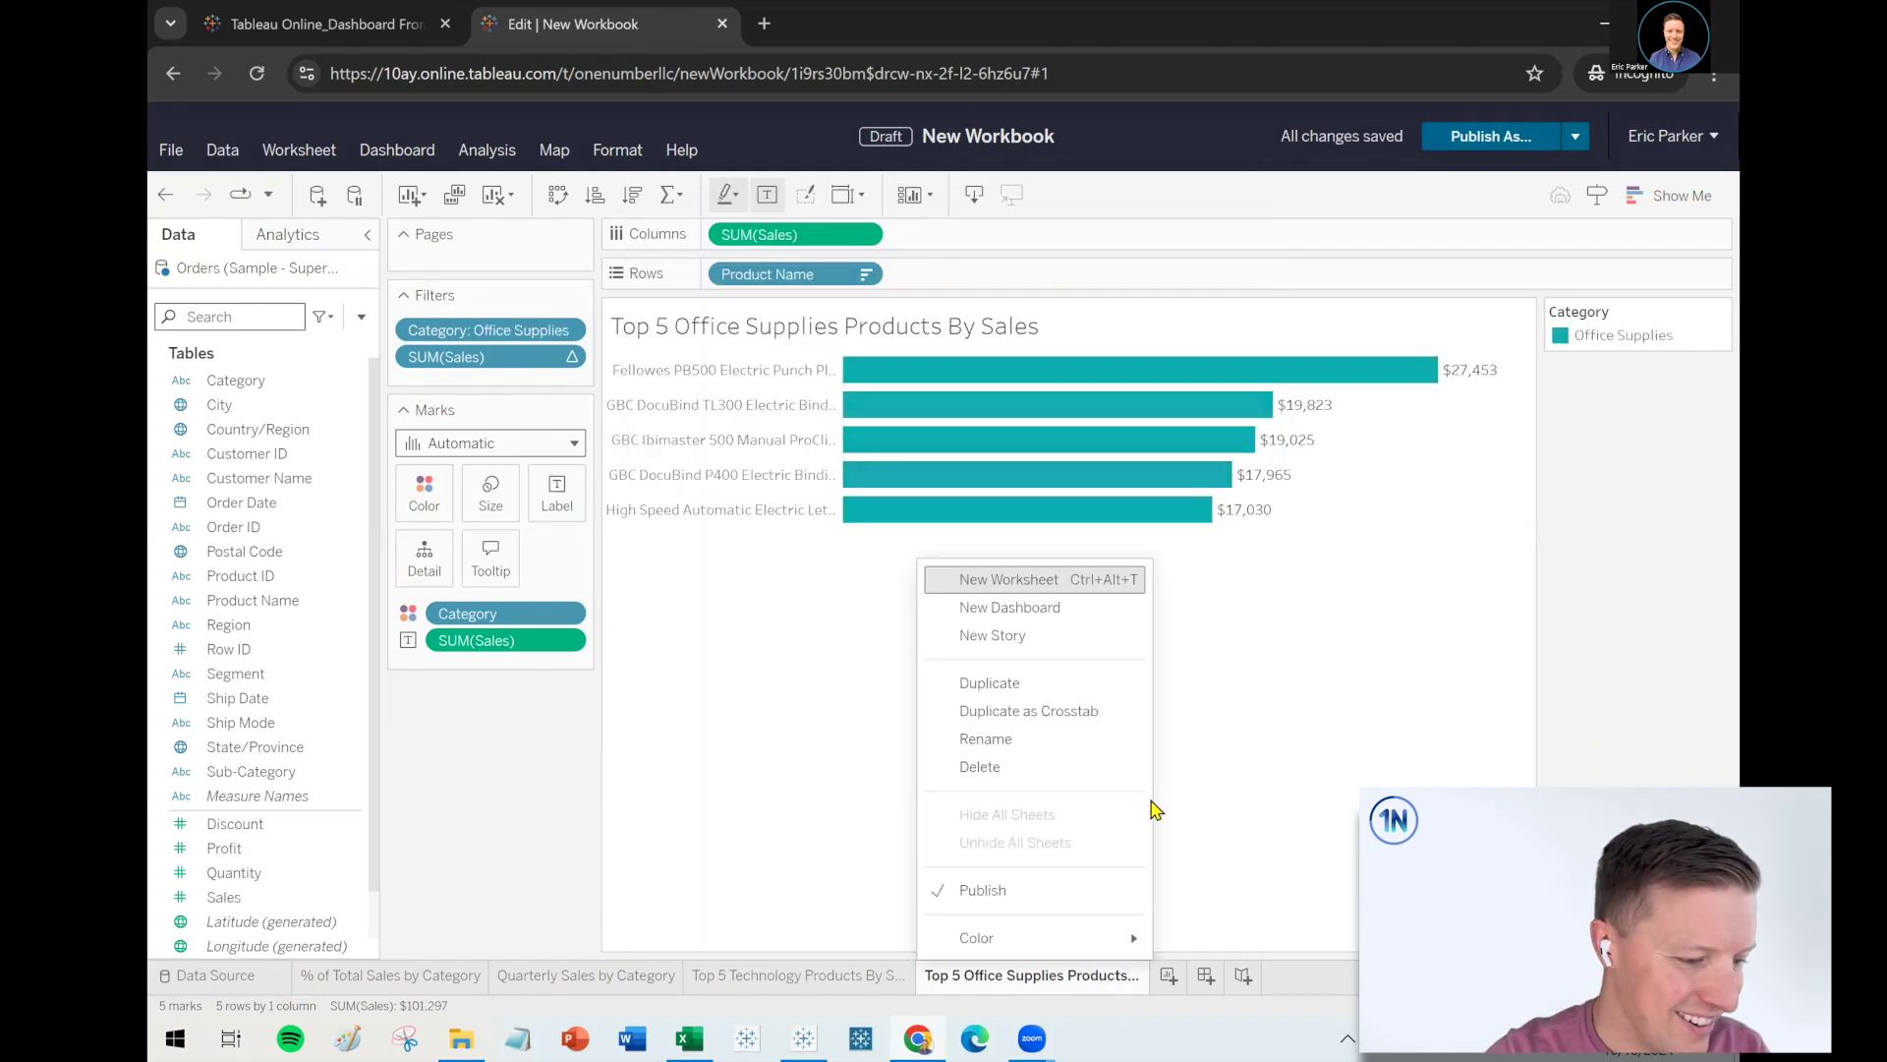
{"action": "left_click", "coordinate": [1053, 688]}
{"action": "double_click", "coordinate": [1224, 976]}
{"action": "left_click_drag", "start_coordinate": [1228, 983], "coordinate": [1209, 986]}
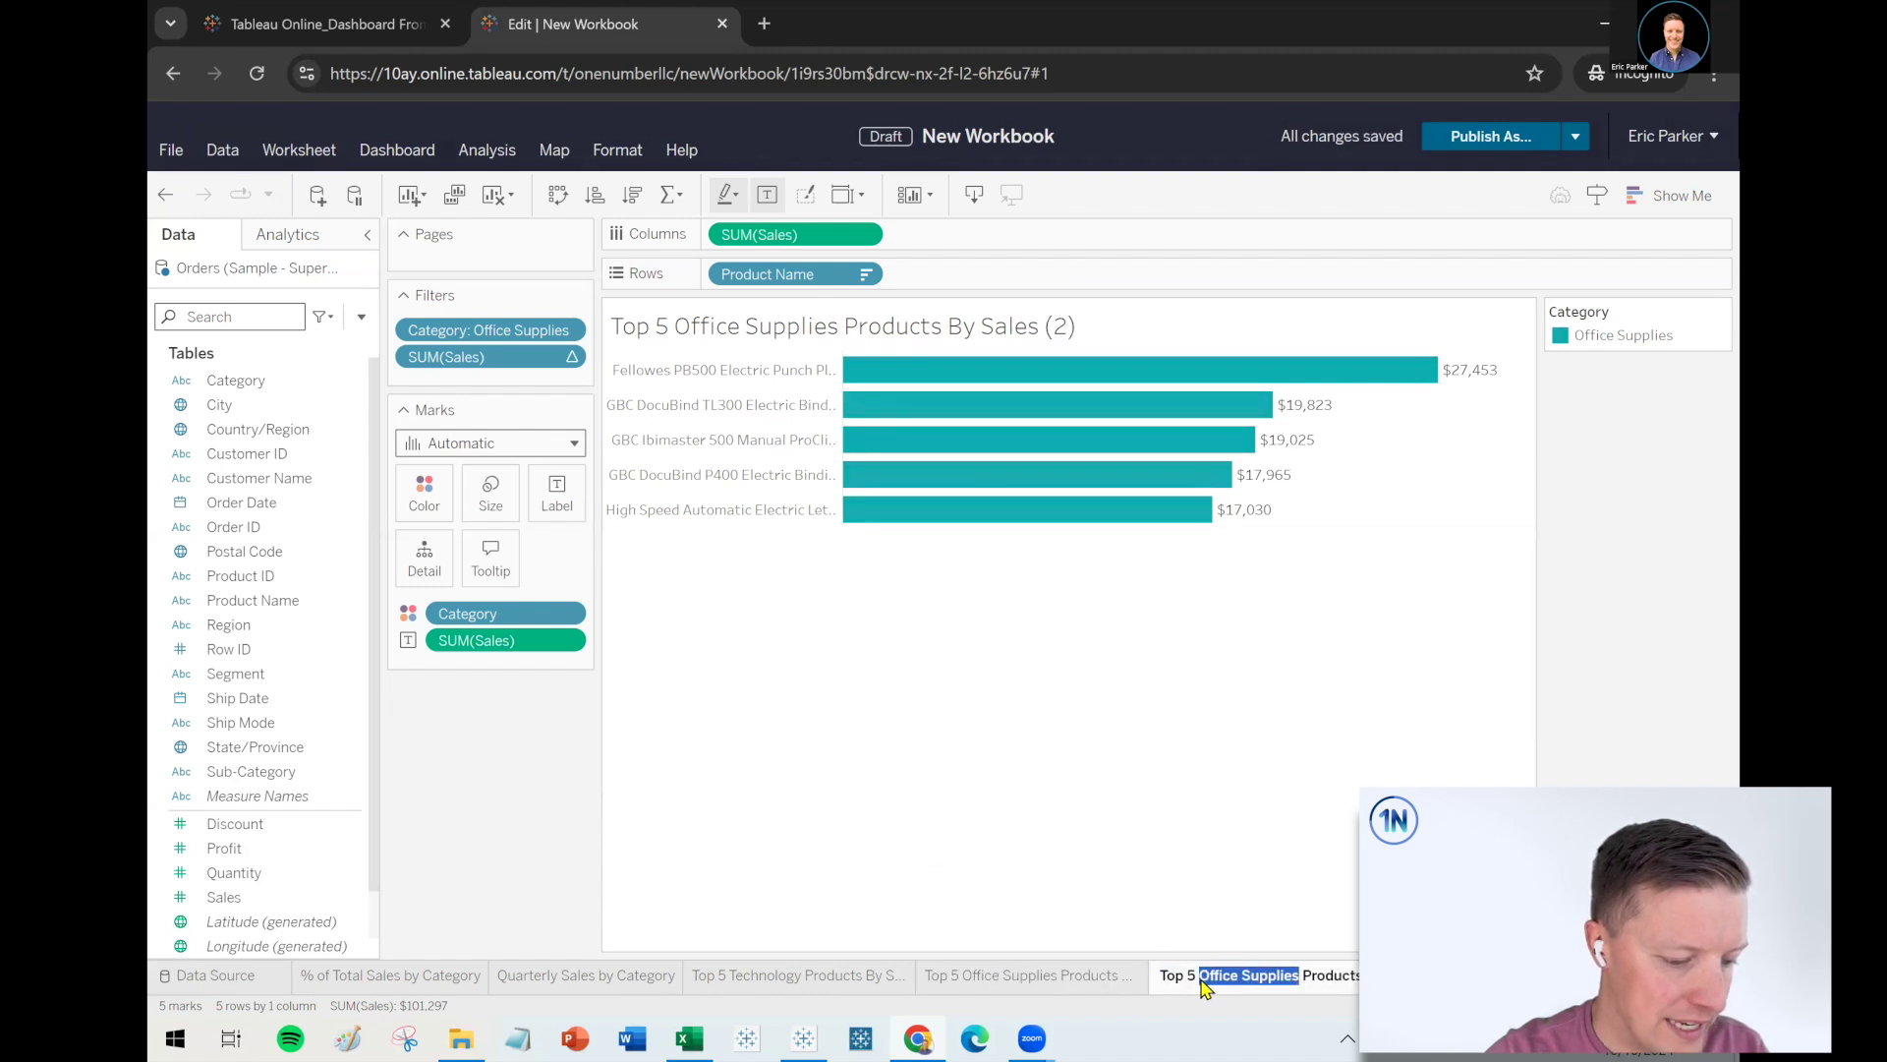
{"action": "type", "text": "Furniture Products By Sales ("}
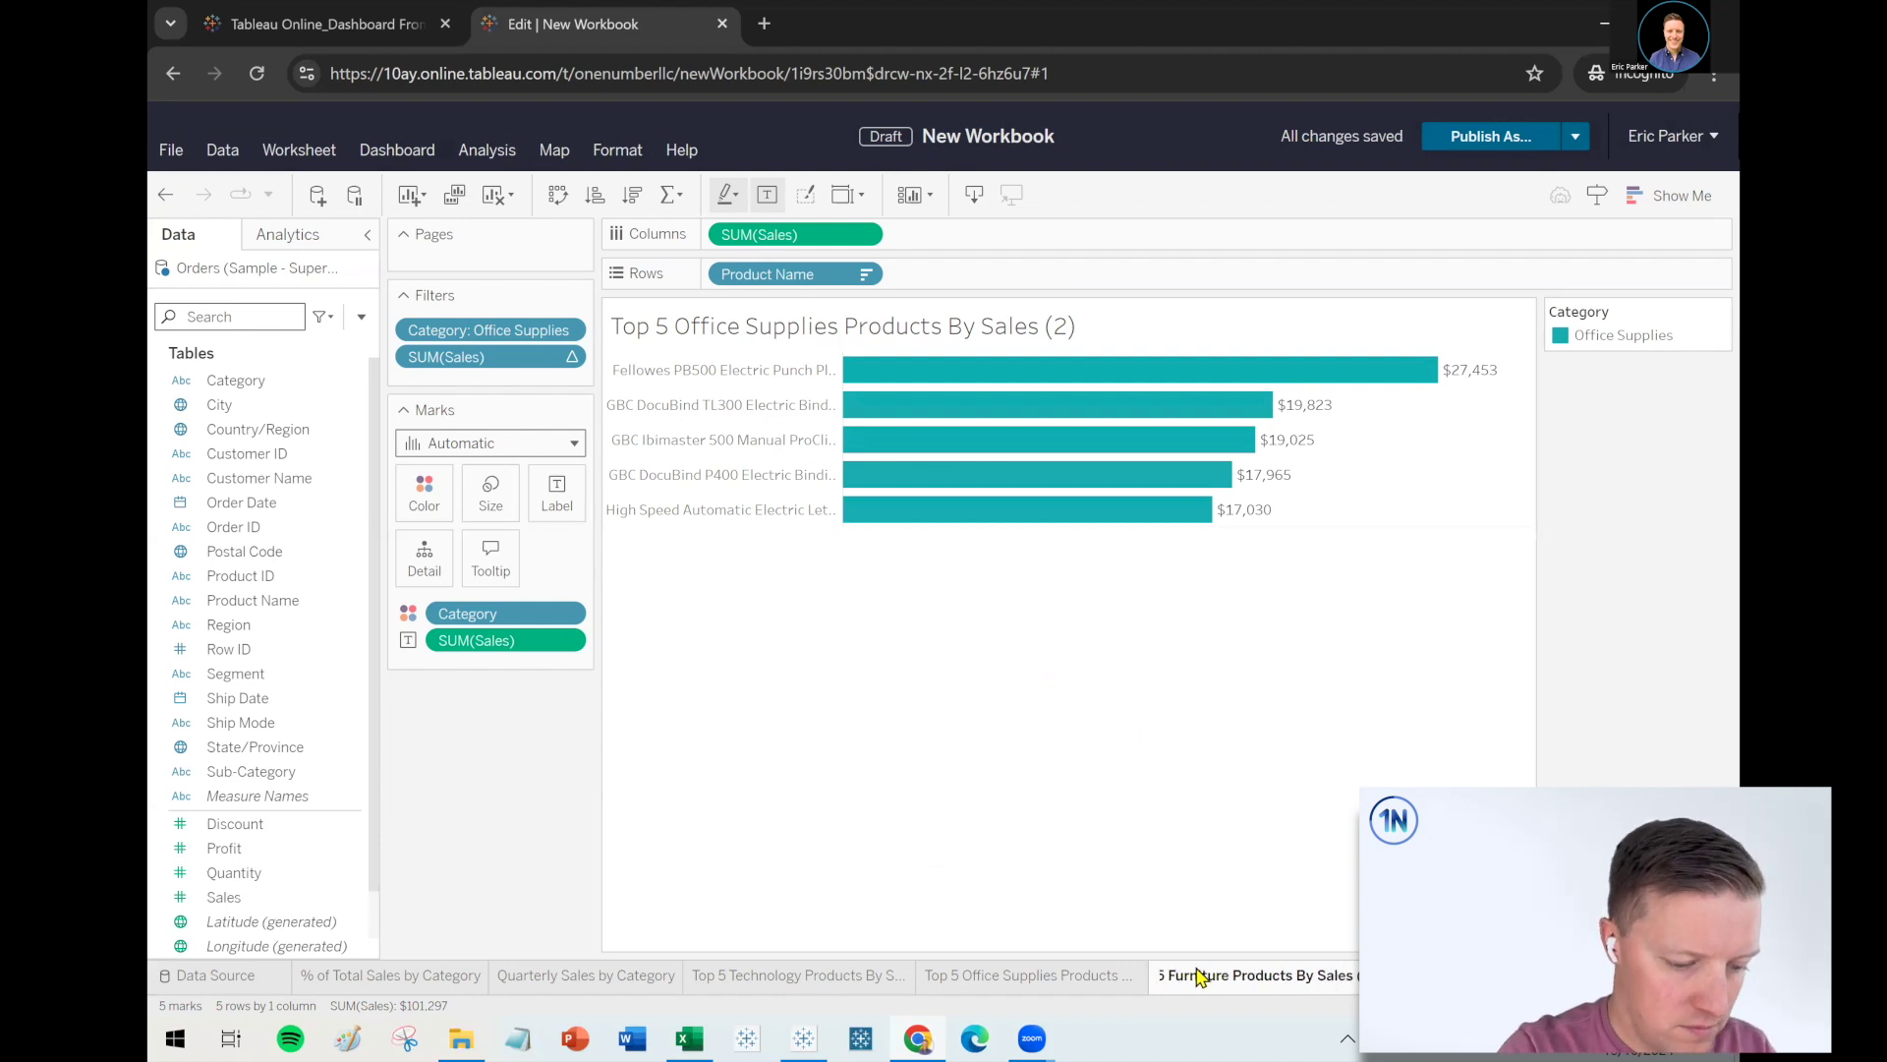
{"action": "key", "text": "Return"}
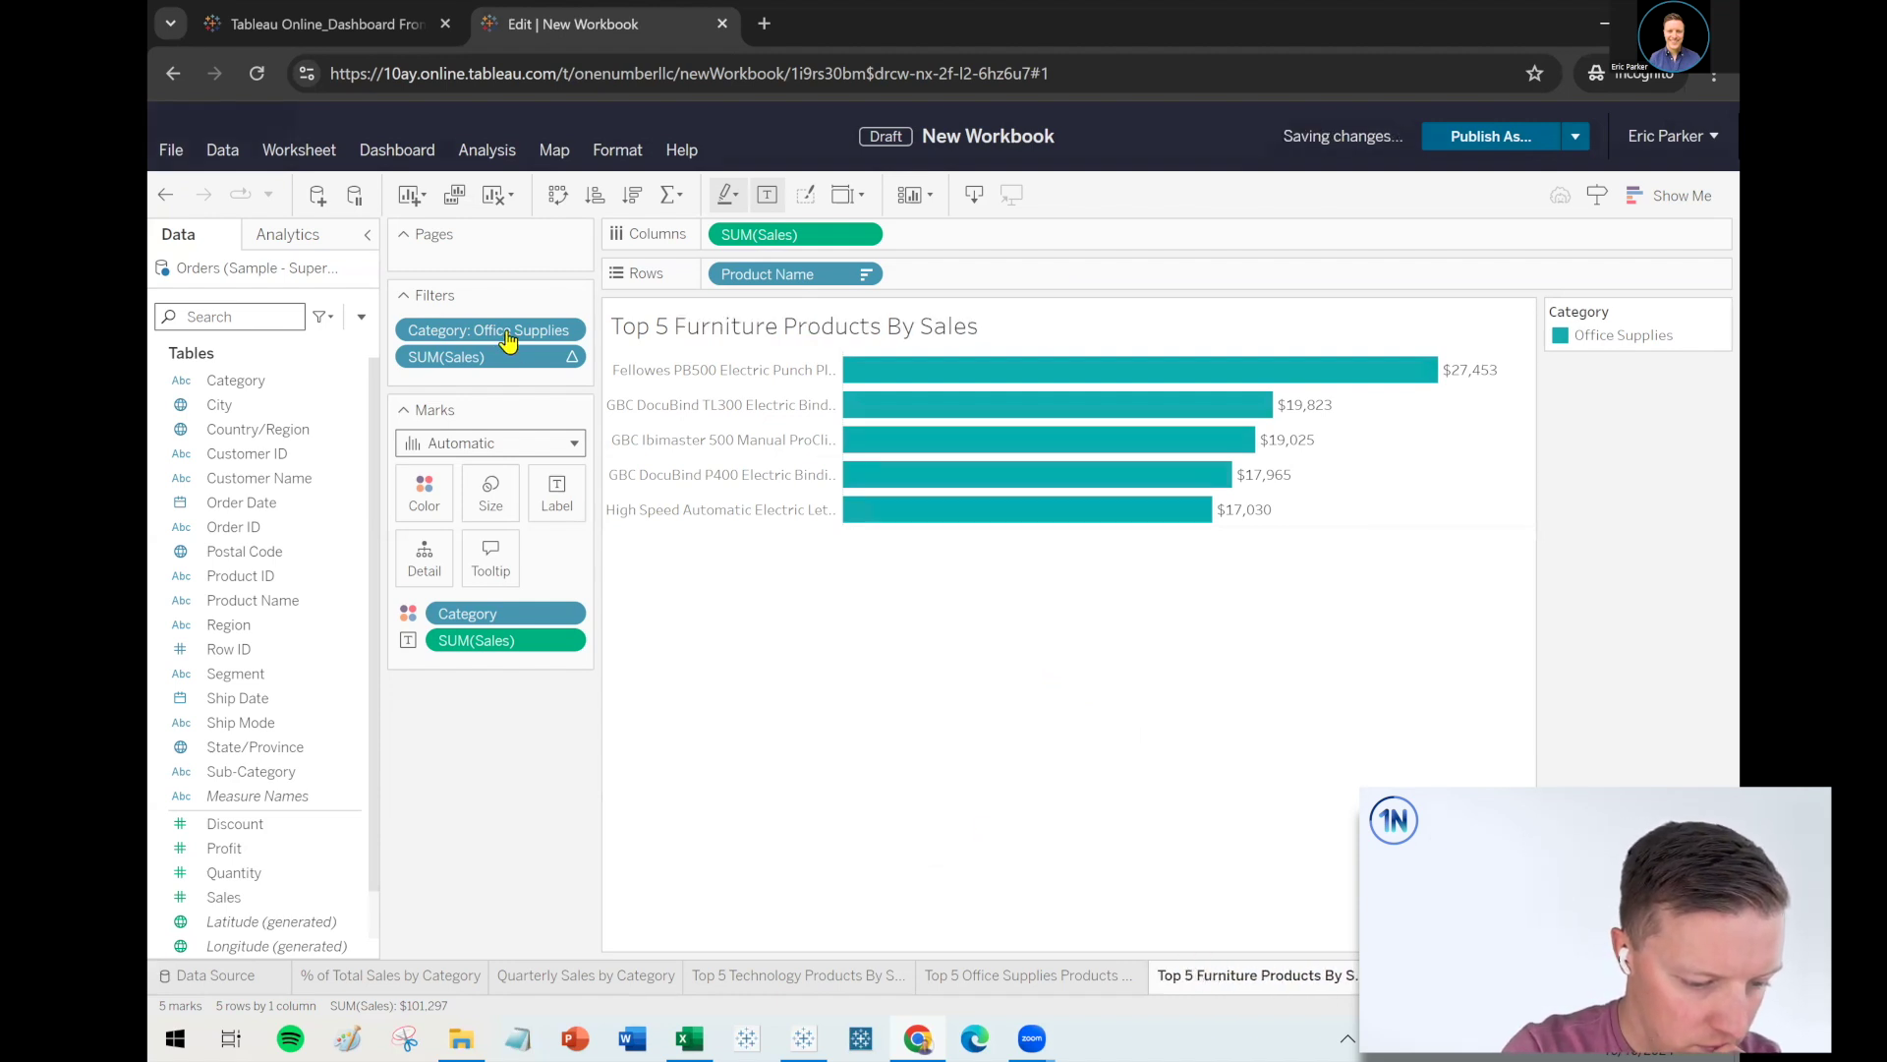
Change the Category filter of the Furniture worksheet to include only Furniture
{"action": "right_click", "coordinate": [510, 334]}
{"action": "left_click", "coordinate": [551, 371]}
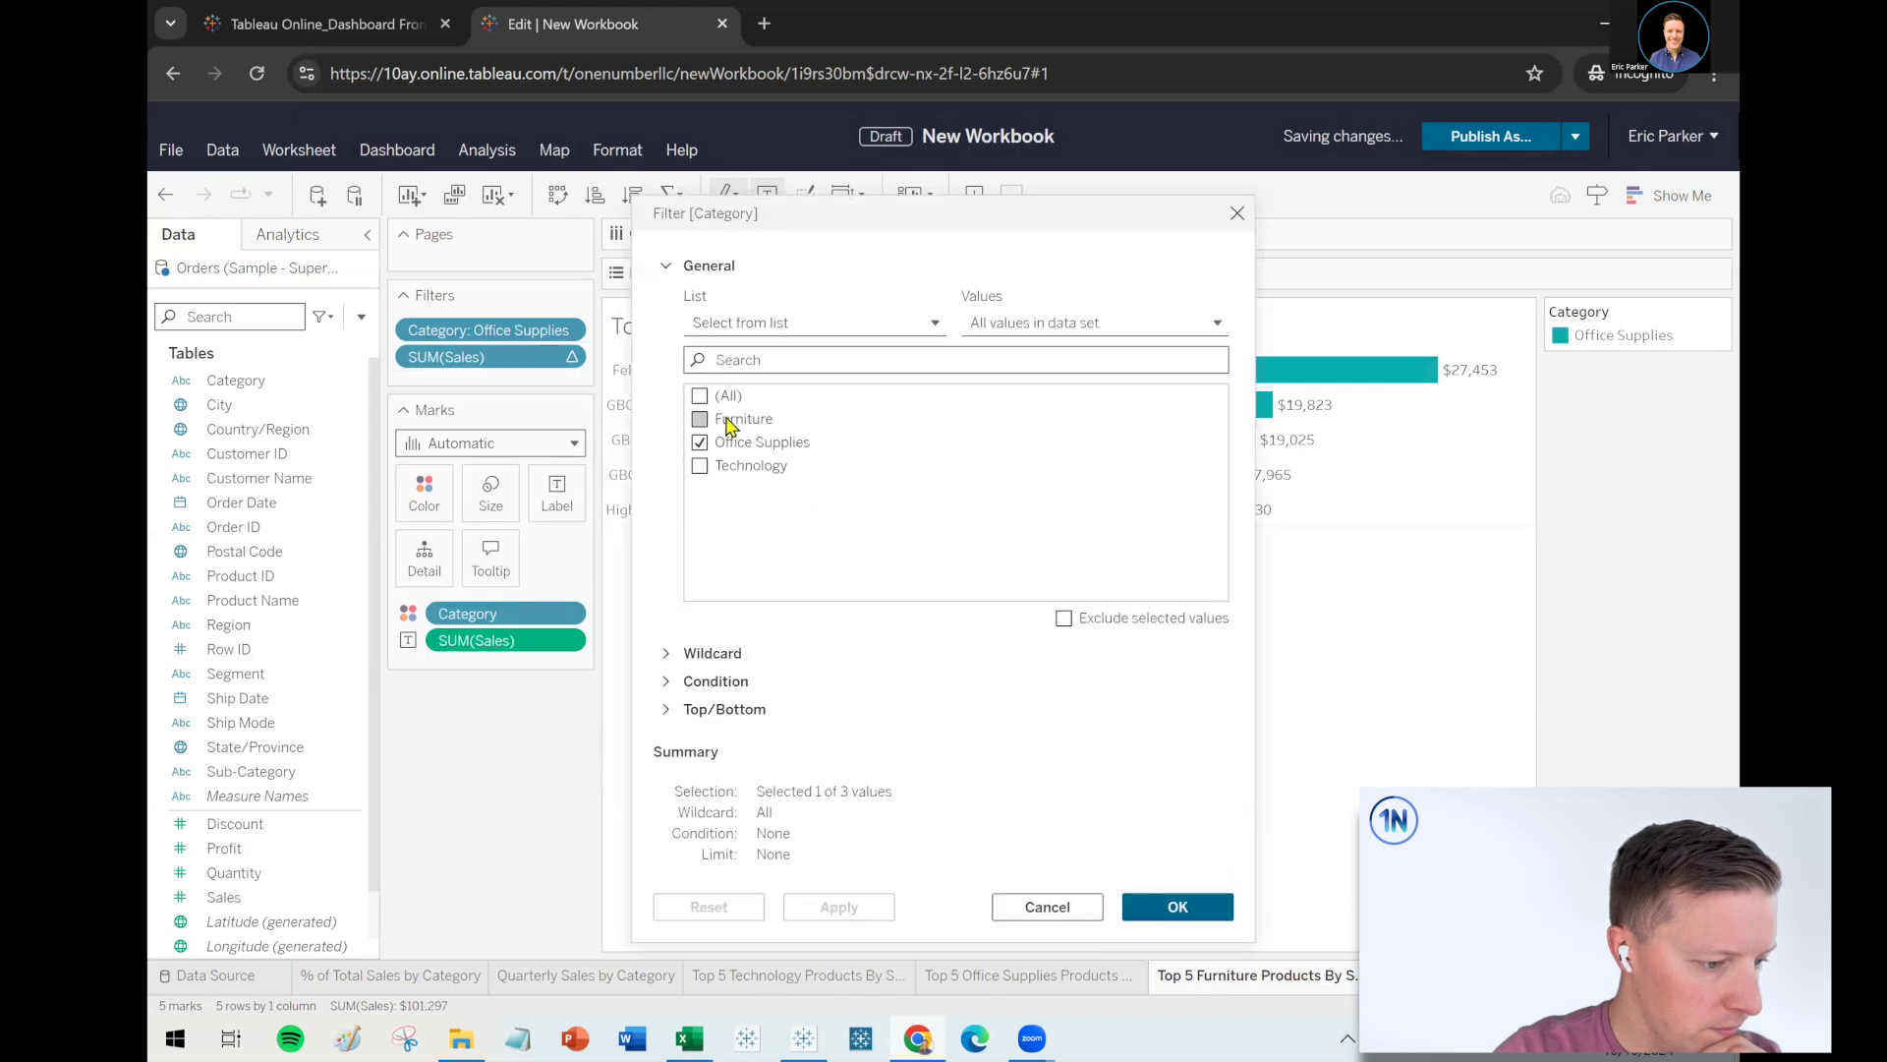
{"action": "left_click", "coordinate": [700, 442]}
{"action": "left_click", "coordinate": [702, 421]}
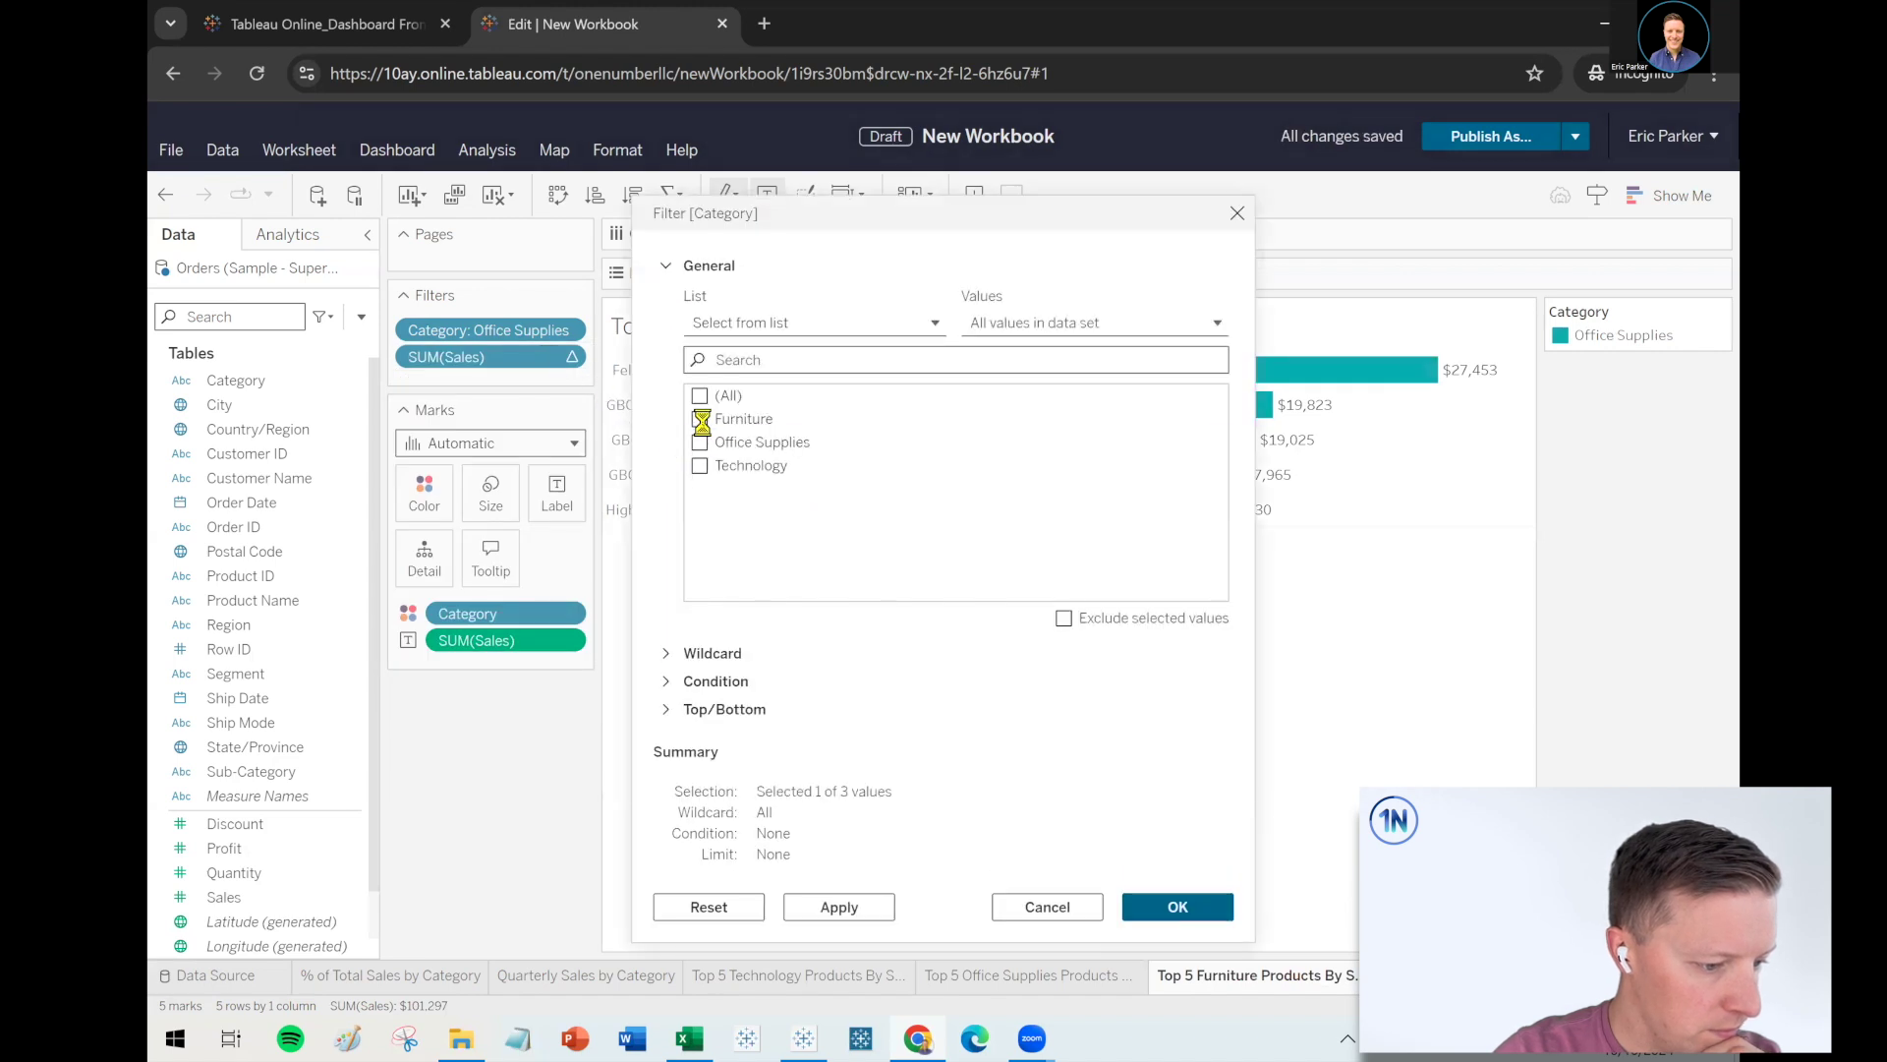
{"action": "left_click", "coordinate": [1178, 905]}
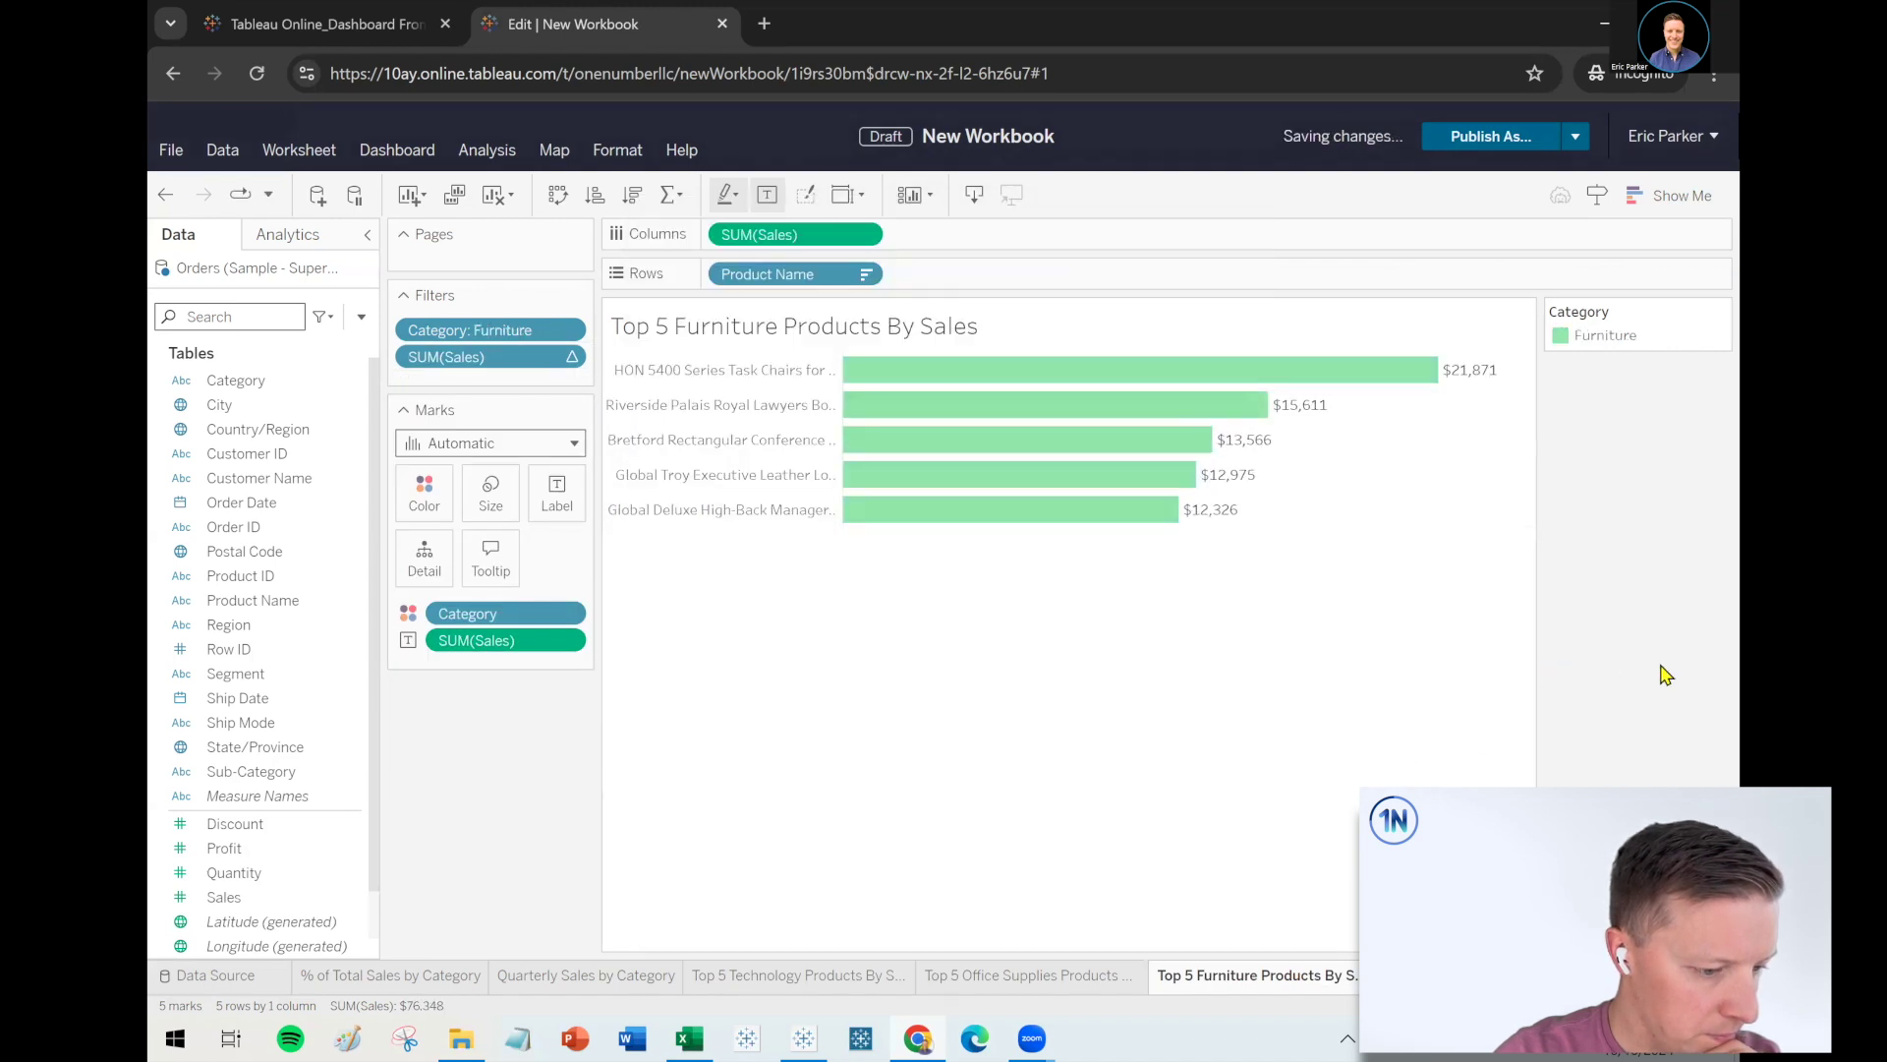
Switch to the published Category Sales Comparisons example to examine its dashboard layout
{"action": "left_click", "coordinate": [393, 27]}
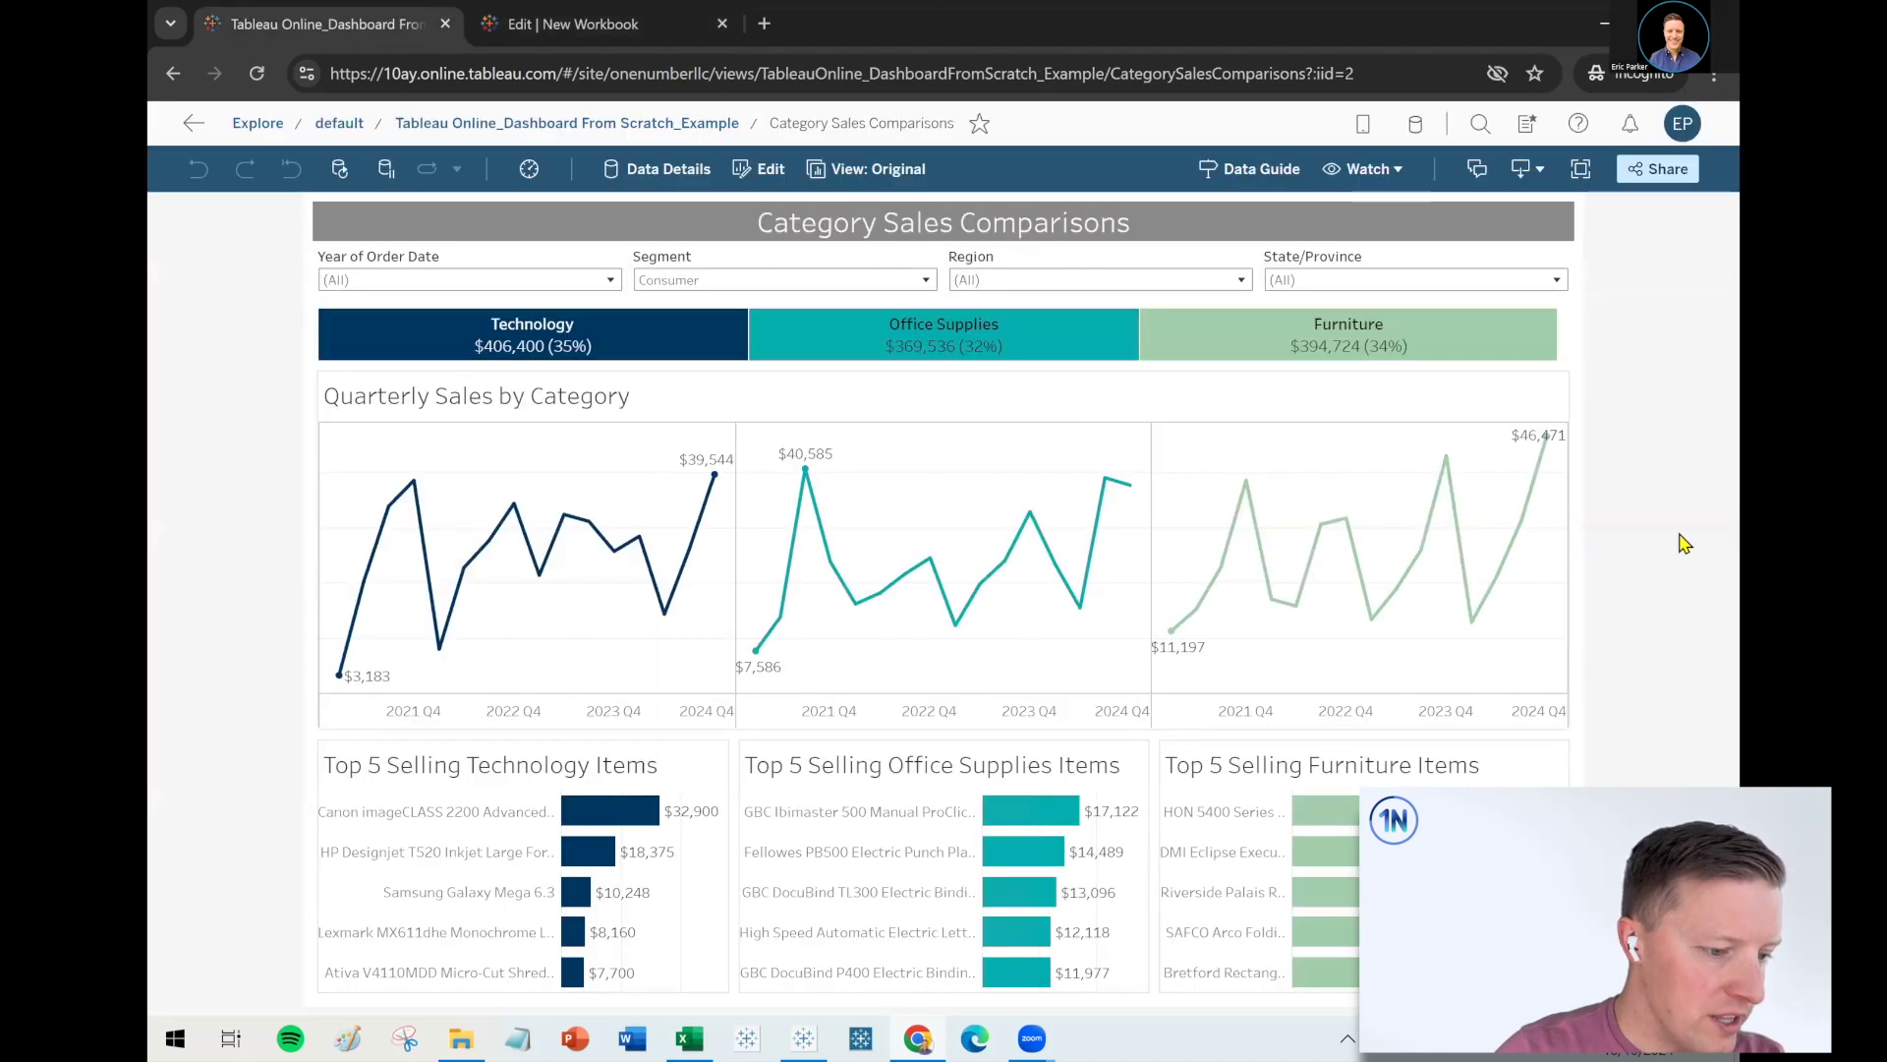
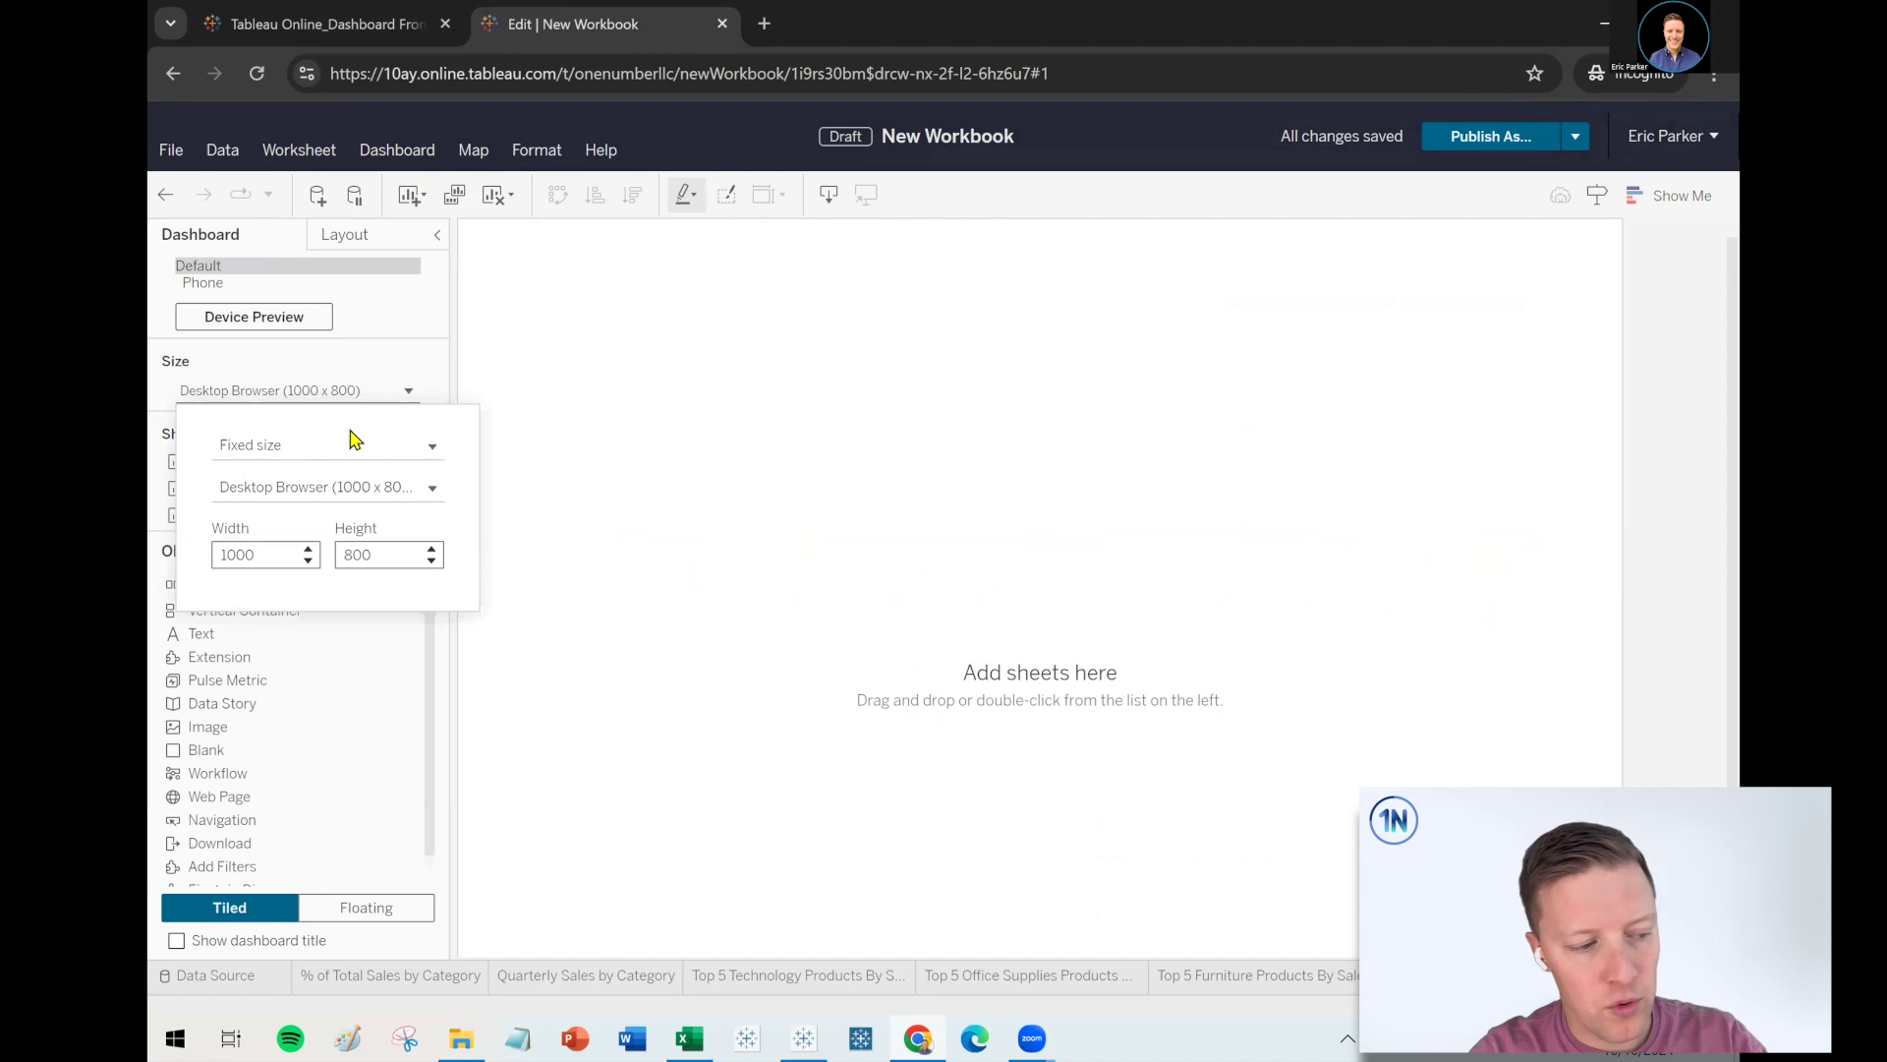
Keep the new dashboard at a fixed size and set it to 1100 wide by 700 high
{"action": "left_click", "coordinate": [355, 441]}
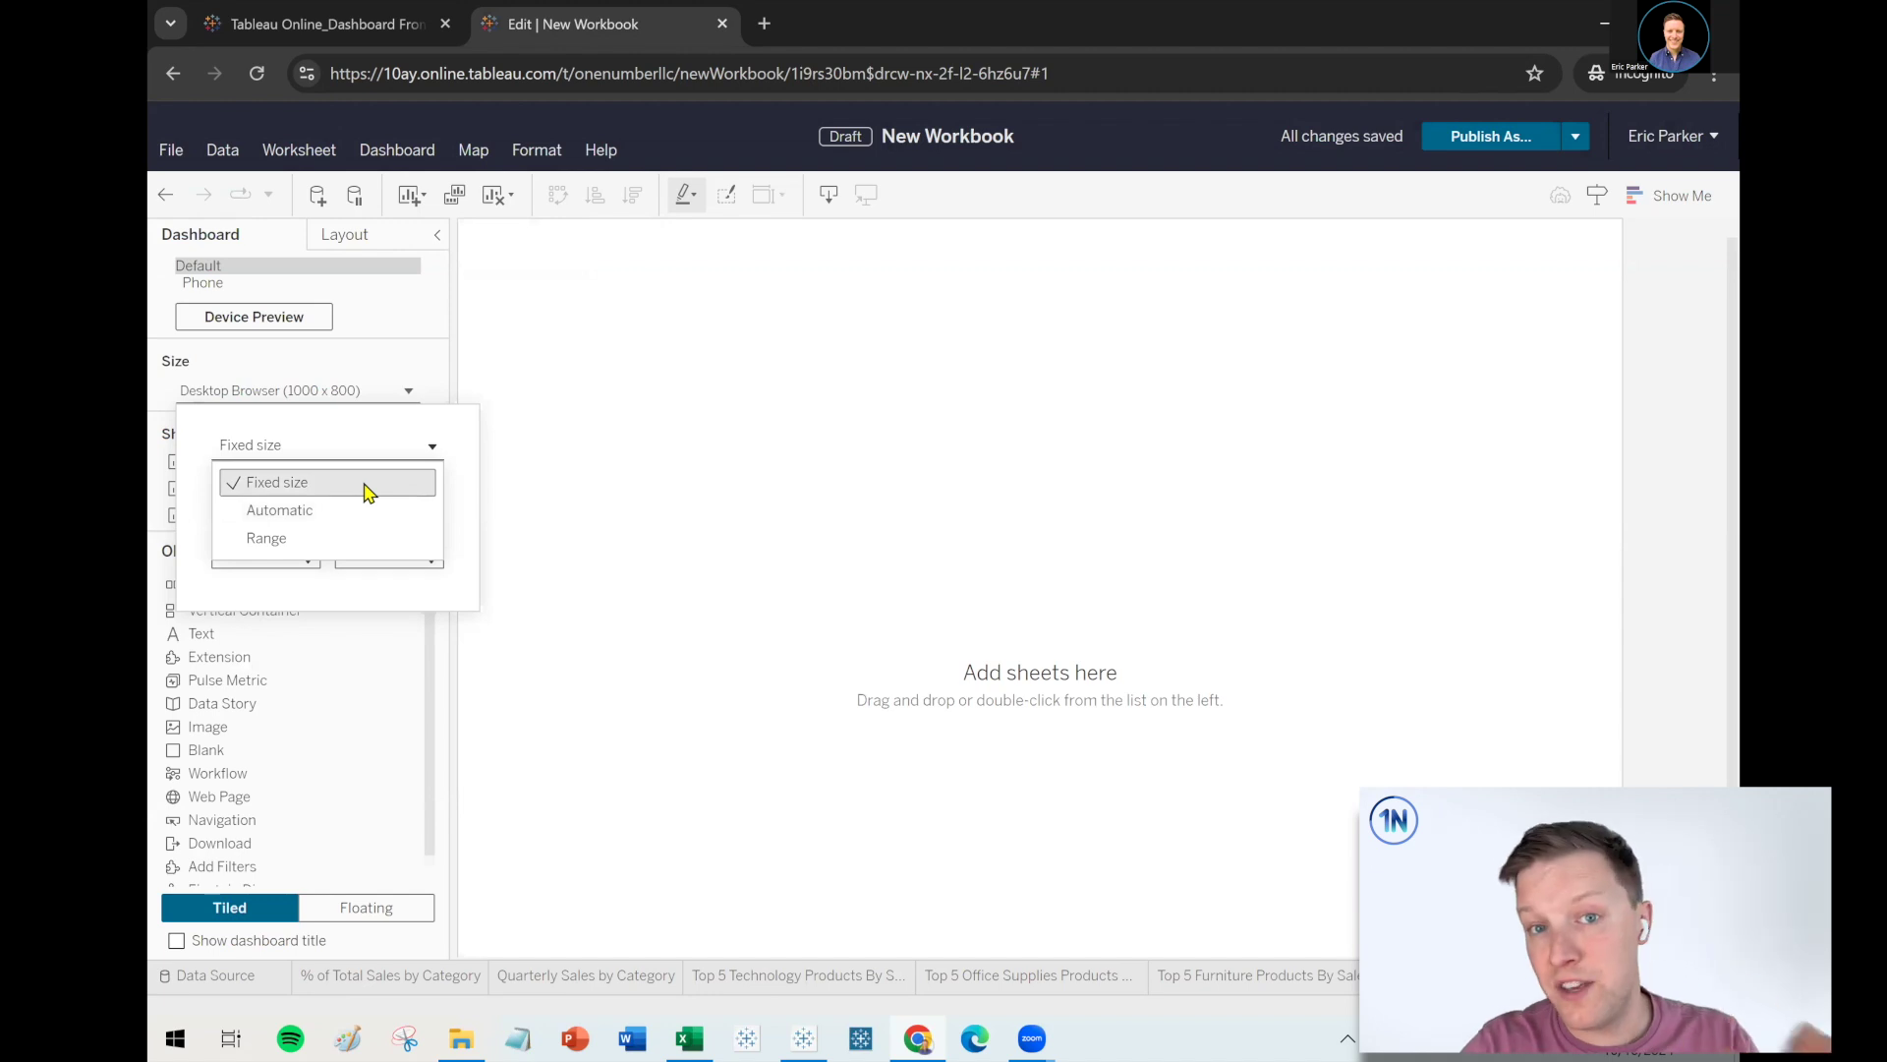
{"action": "left_click", "coordinate": [236, 403]}
{"action": "left_click", "coordinate": [236, 401]}
{"action": "left_click", "coordinate": [240, 403]}
{"action": "left_click", "coordinate": [307, 549]}
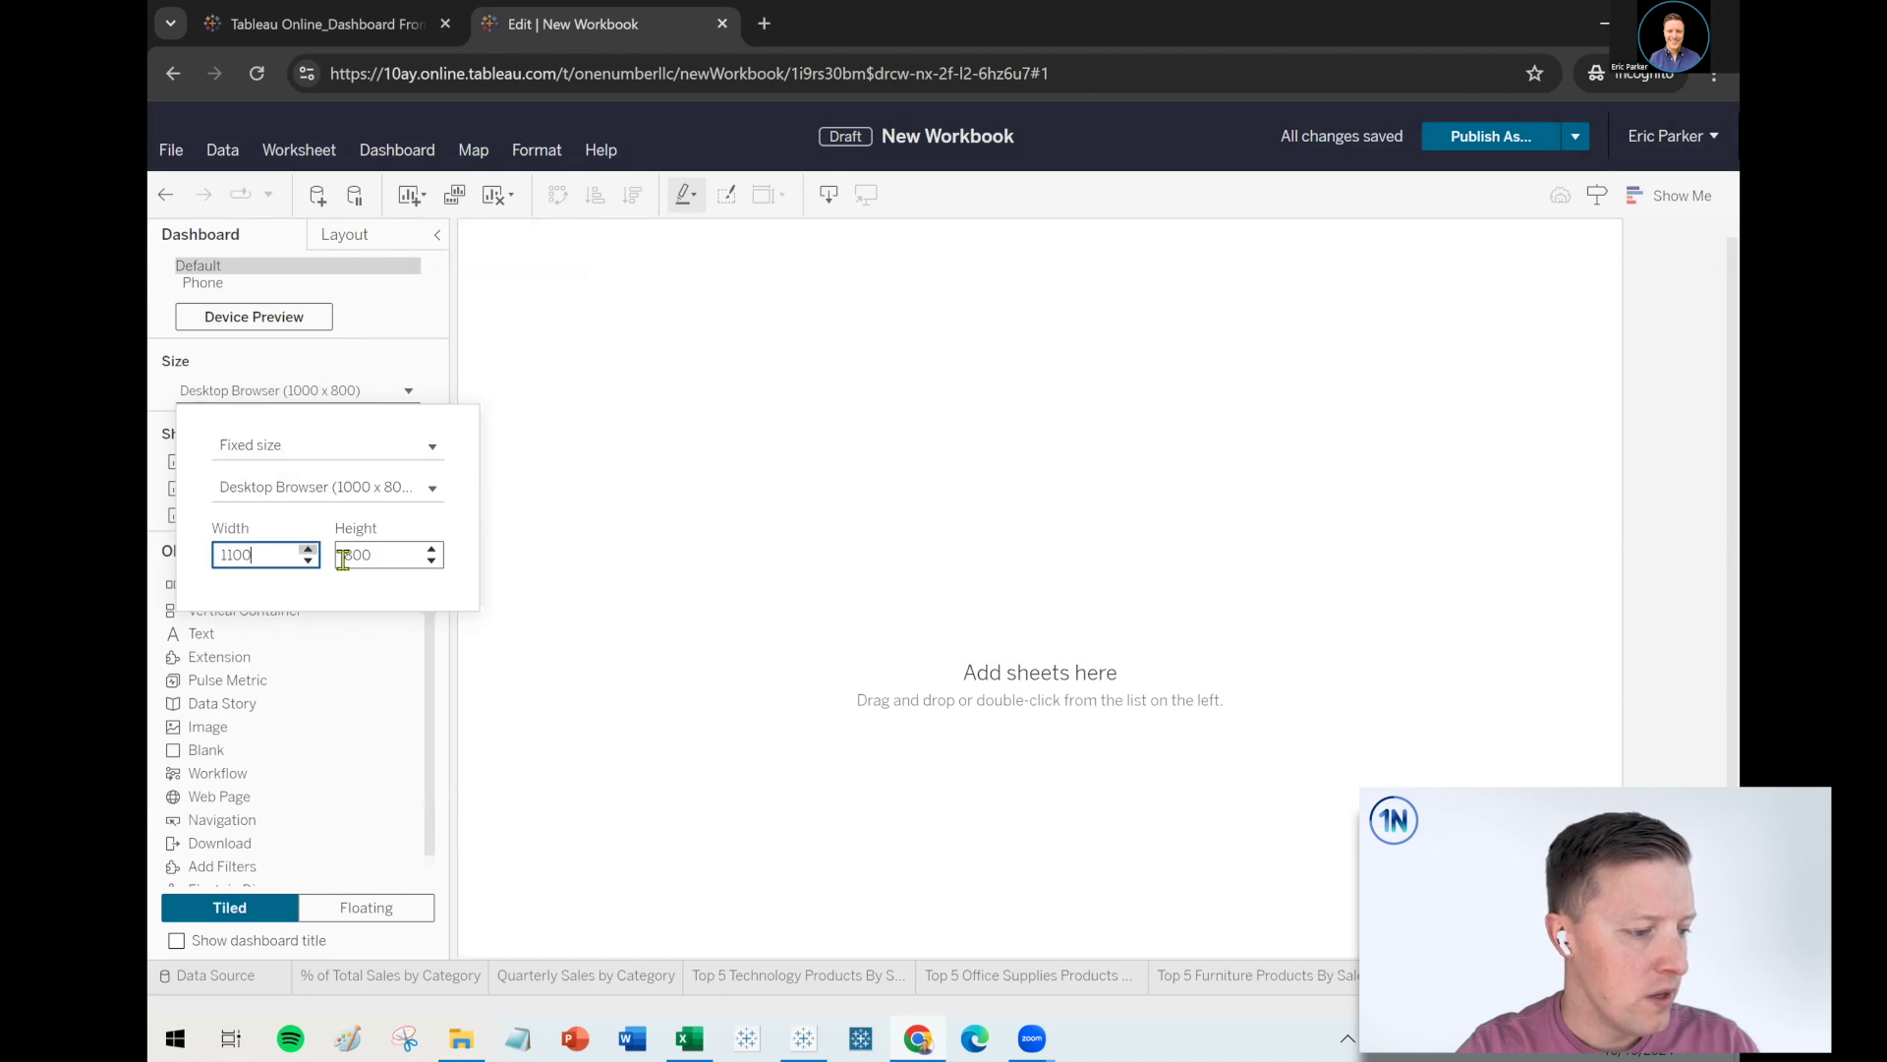
{"action": "left_click", "coordinate": [433, 560]}
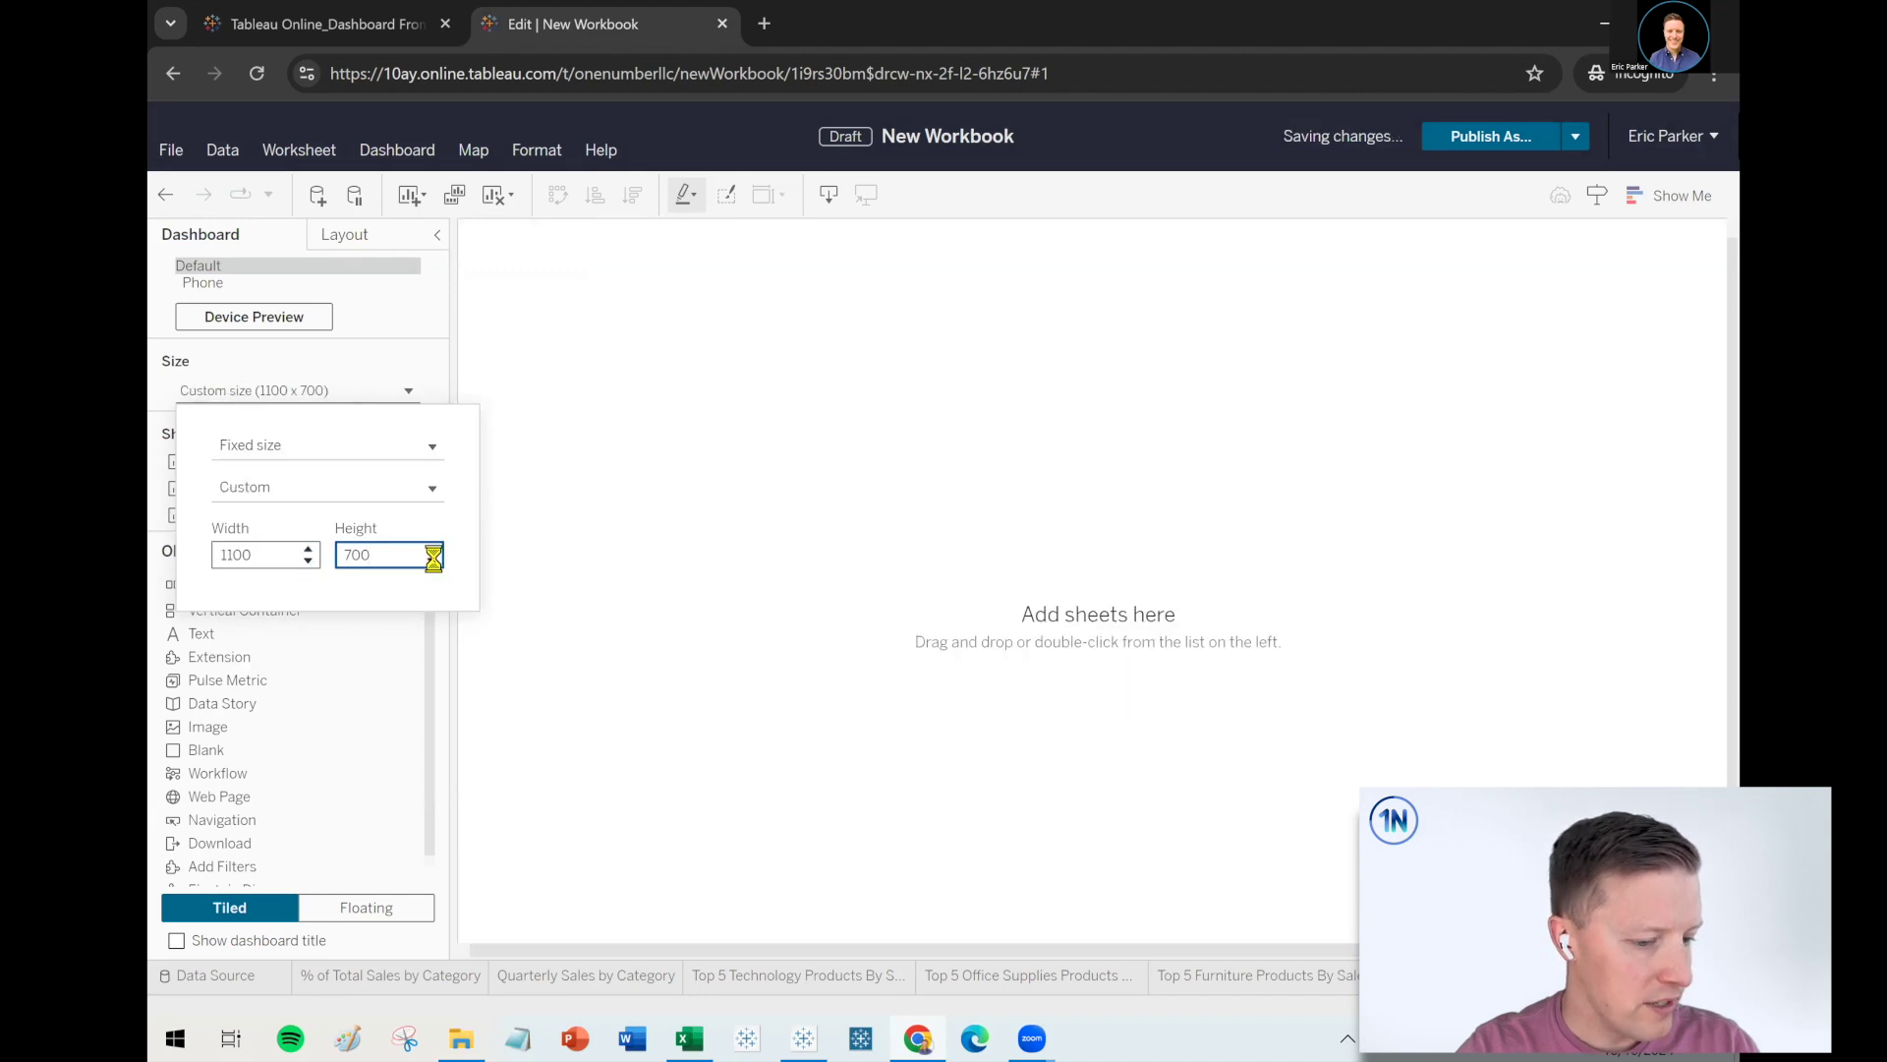
Place a Blank object on the empty dashboard and add the % of Total Sales by Category sheet above it
{"action": "left_click", "coordinate": [345, 398]}
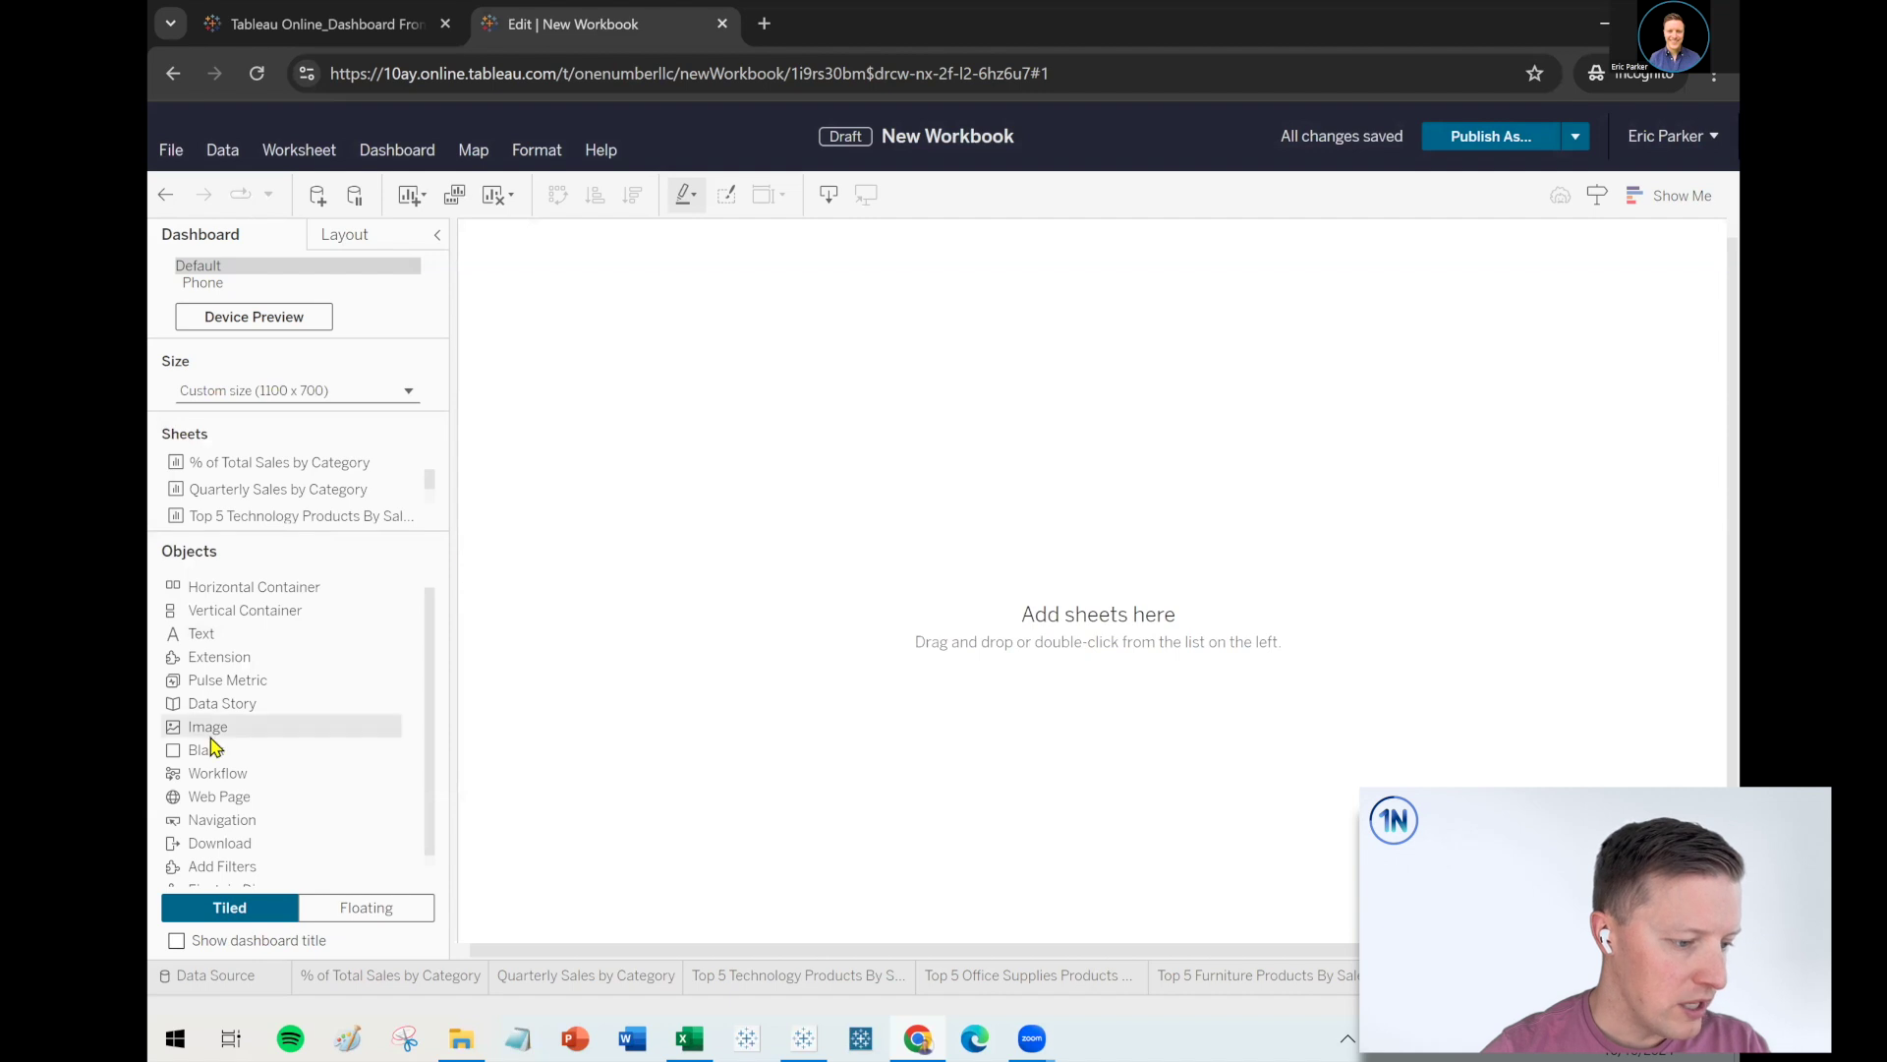
{"action": "left_click_drag", "start_coordinate": [207, 754], "coordinate": [1030, 657]}
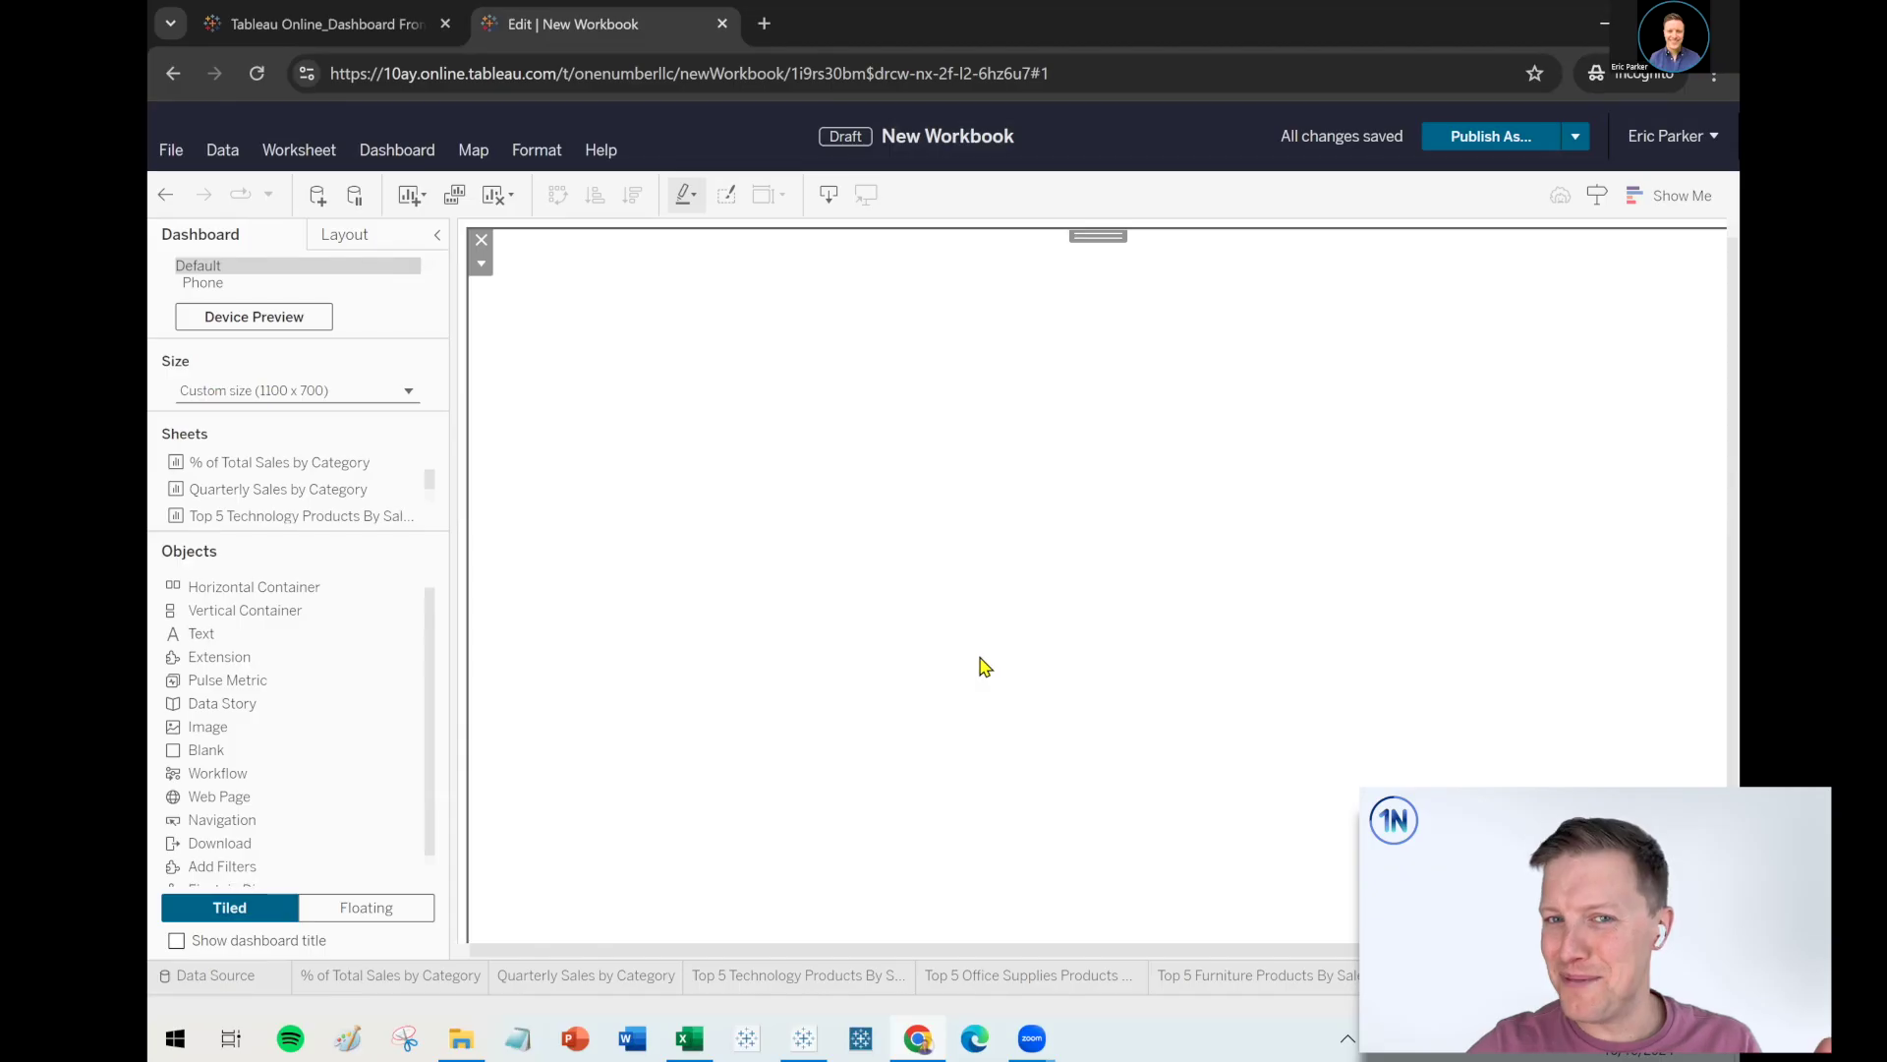
{"action": "left_click", "coordinate": [310, 468]}
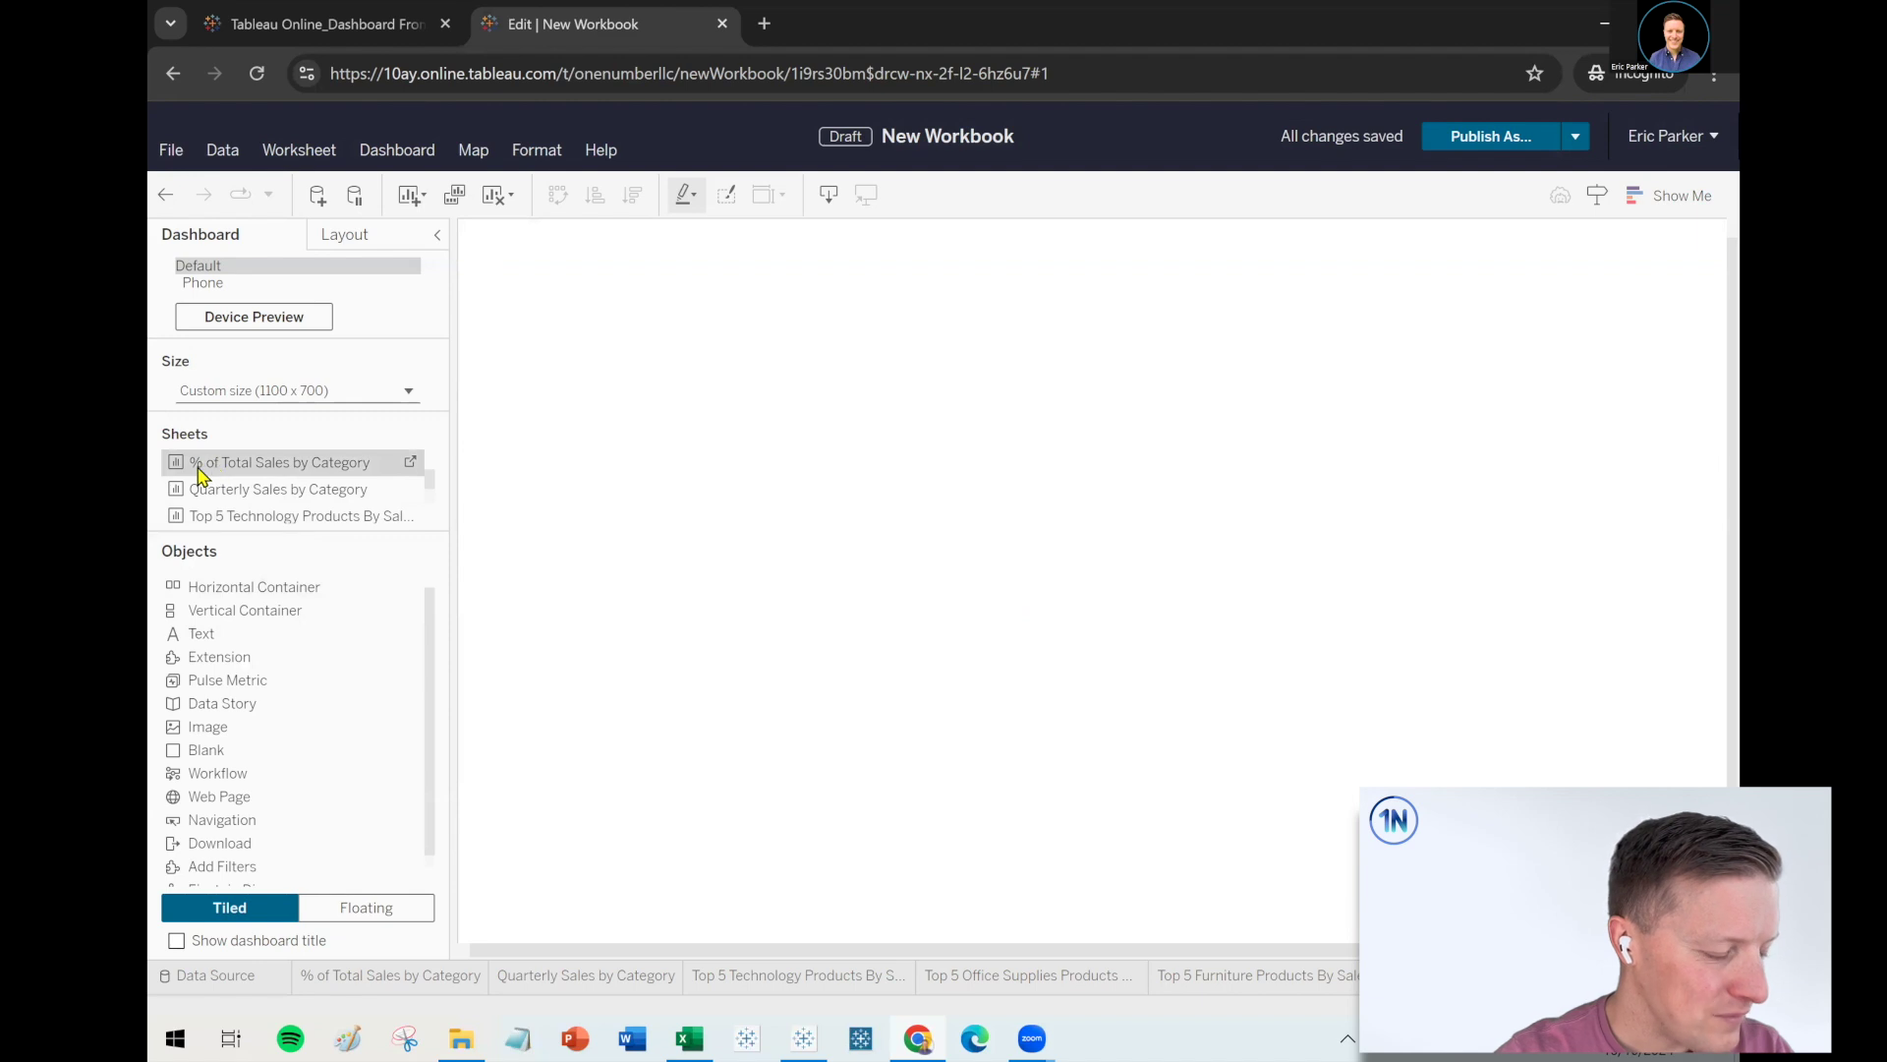
{"action": "left_click_drag", "start_coordinate": [710, 490], "coordinate": [1202, 425]}
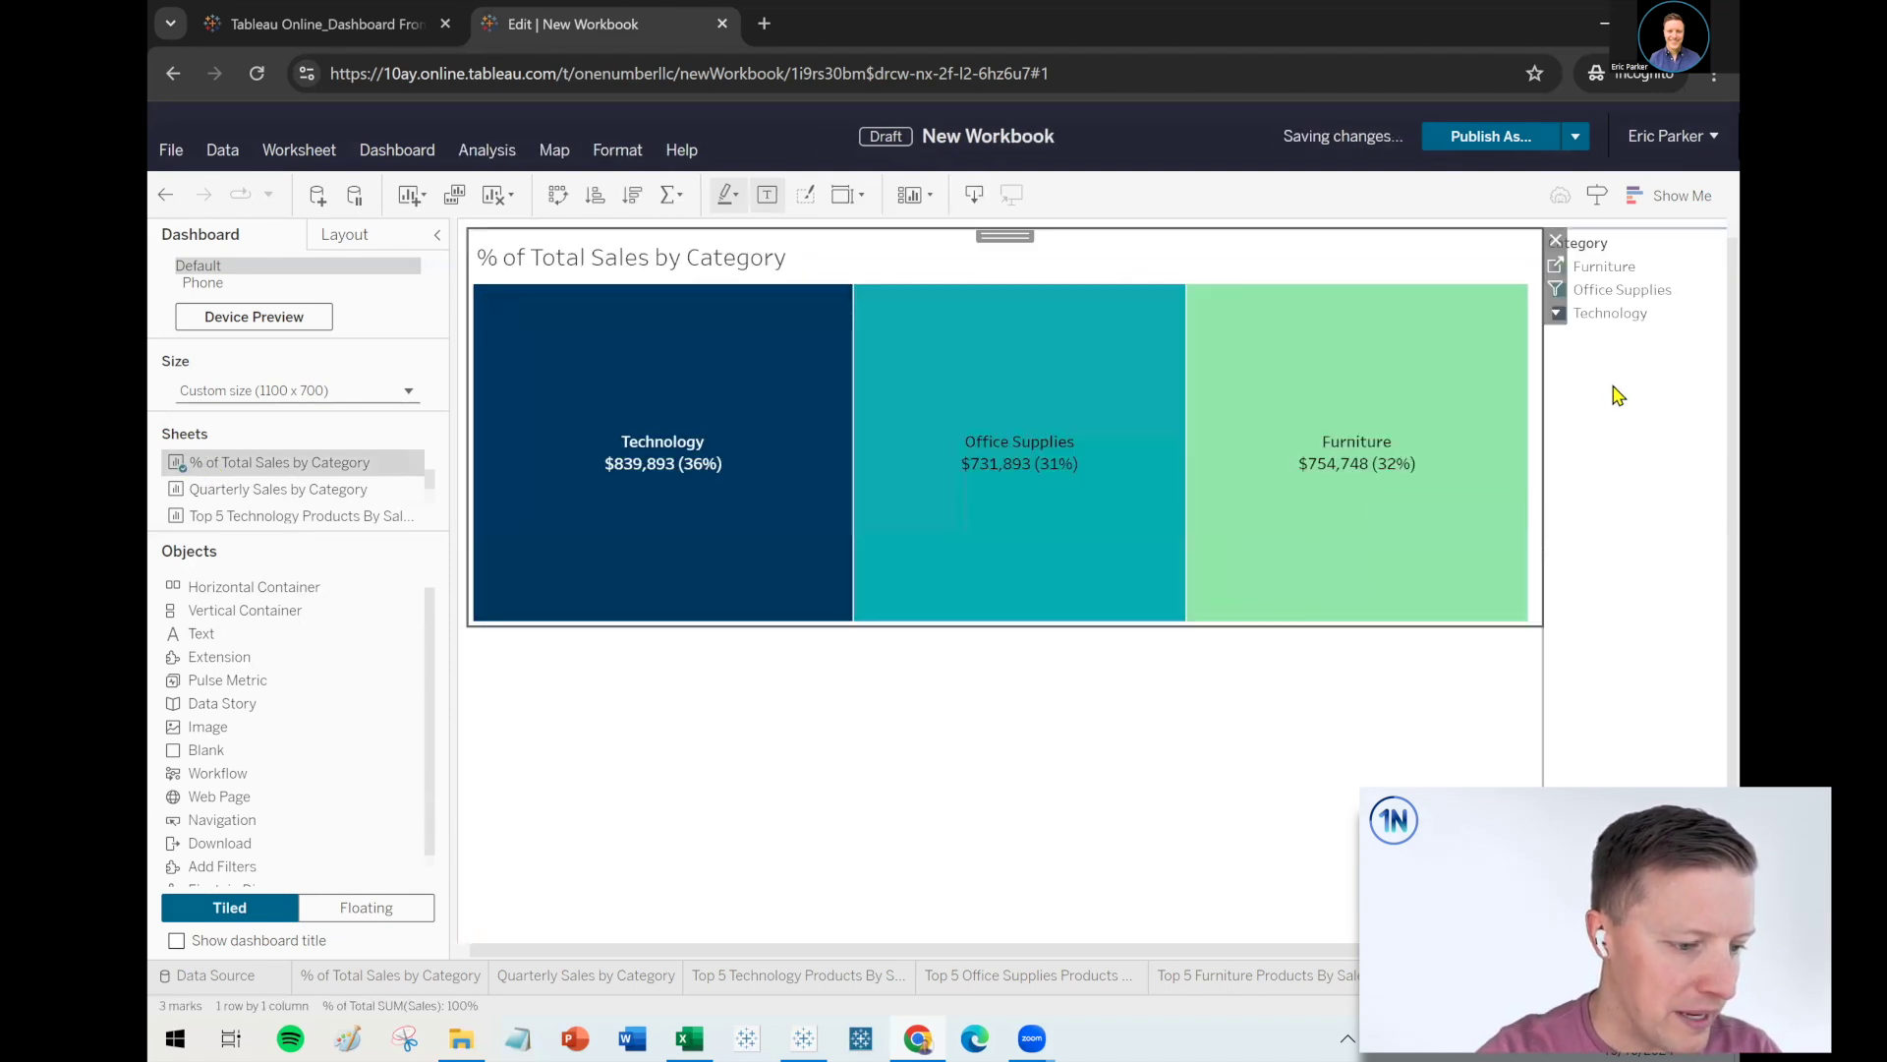
Add the Quarterly Sales by Category sheet directly below the % of Total Sales by Category view
{"action": "left_click_drag", "start_coordinate": [242, 492], "coordinate": [952, 438]}
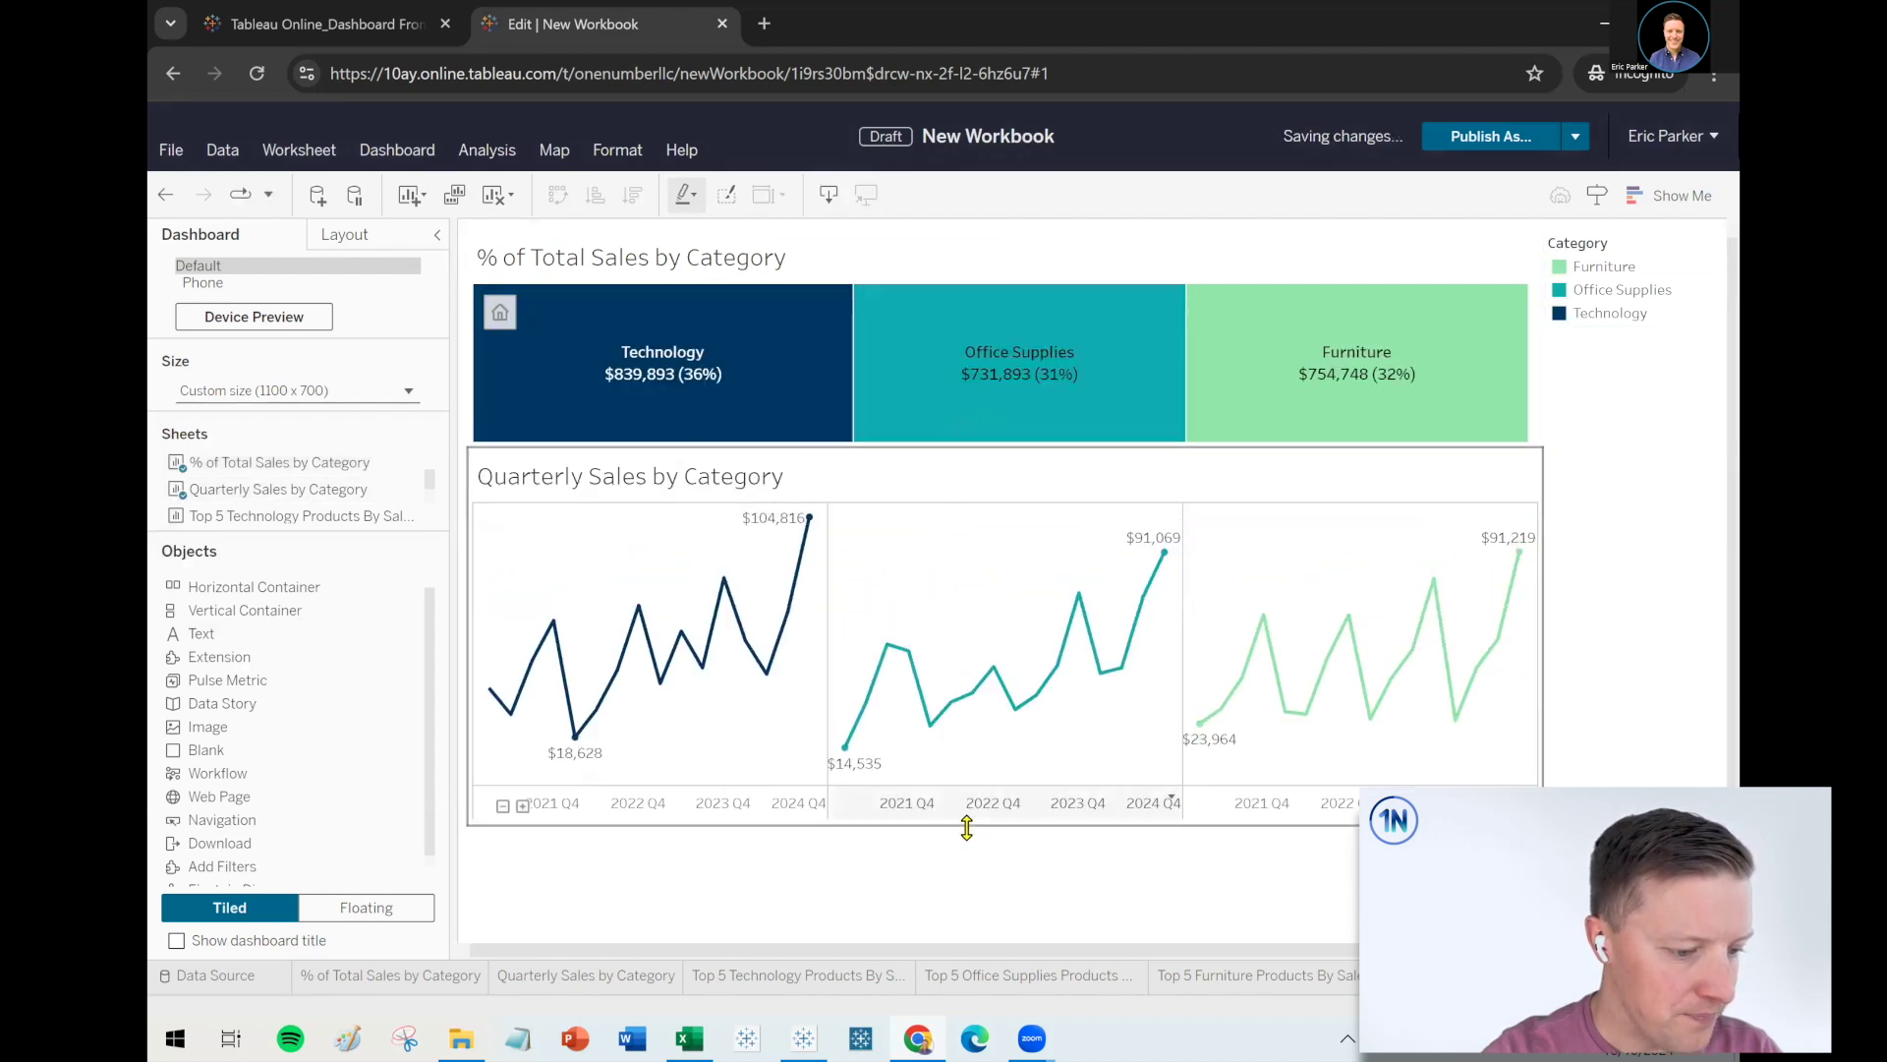
{"action": "left_click", "coordinate": [1023, 698]}
{"action": "scroll", "coordinate": [1708, 668], "scroll_direction": "down", "scroll_amount": 1}
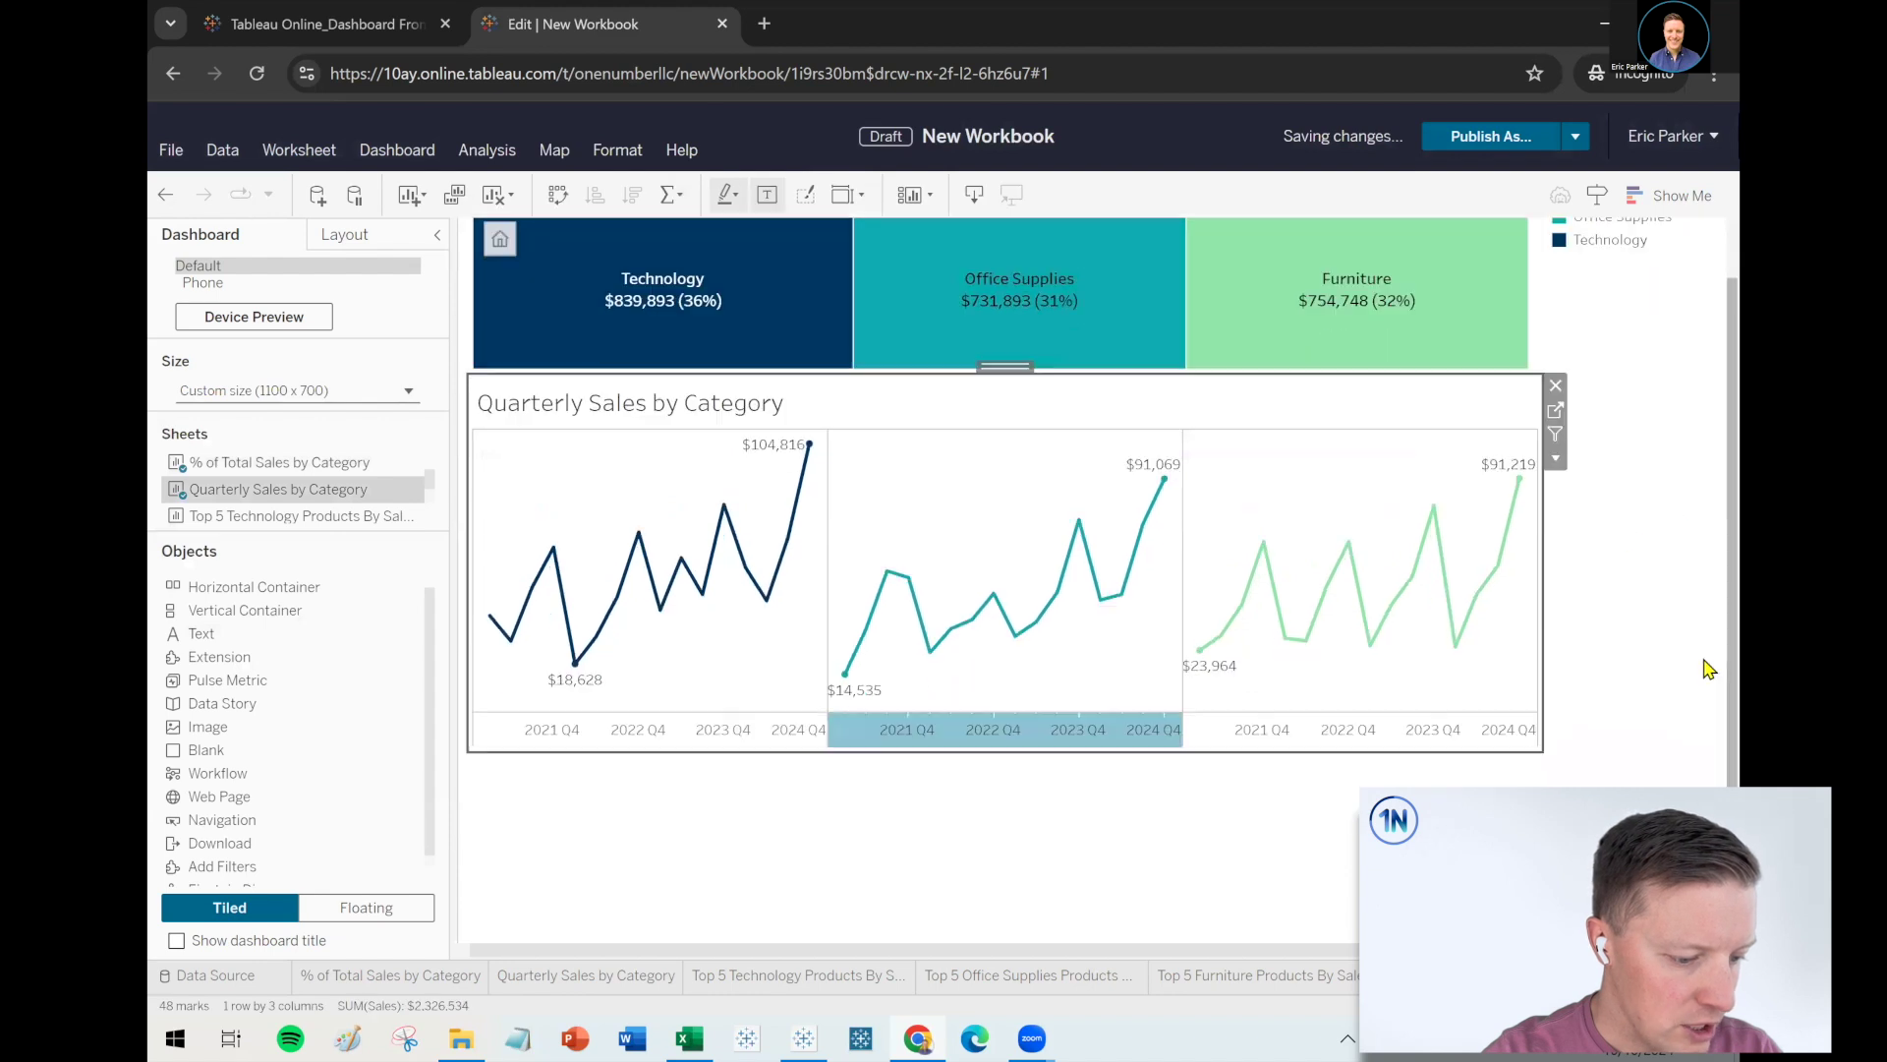
{"action": "mouse_move", "coordinate": [1040, 725]}
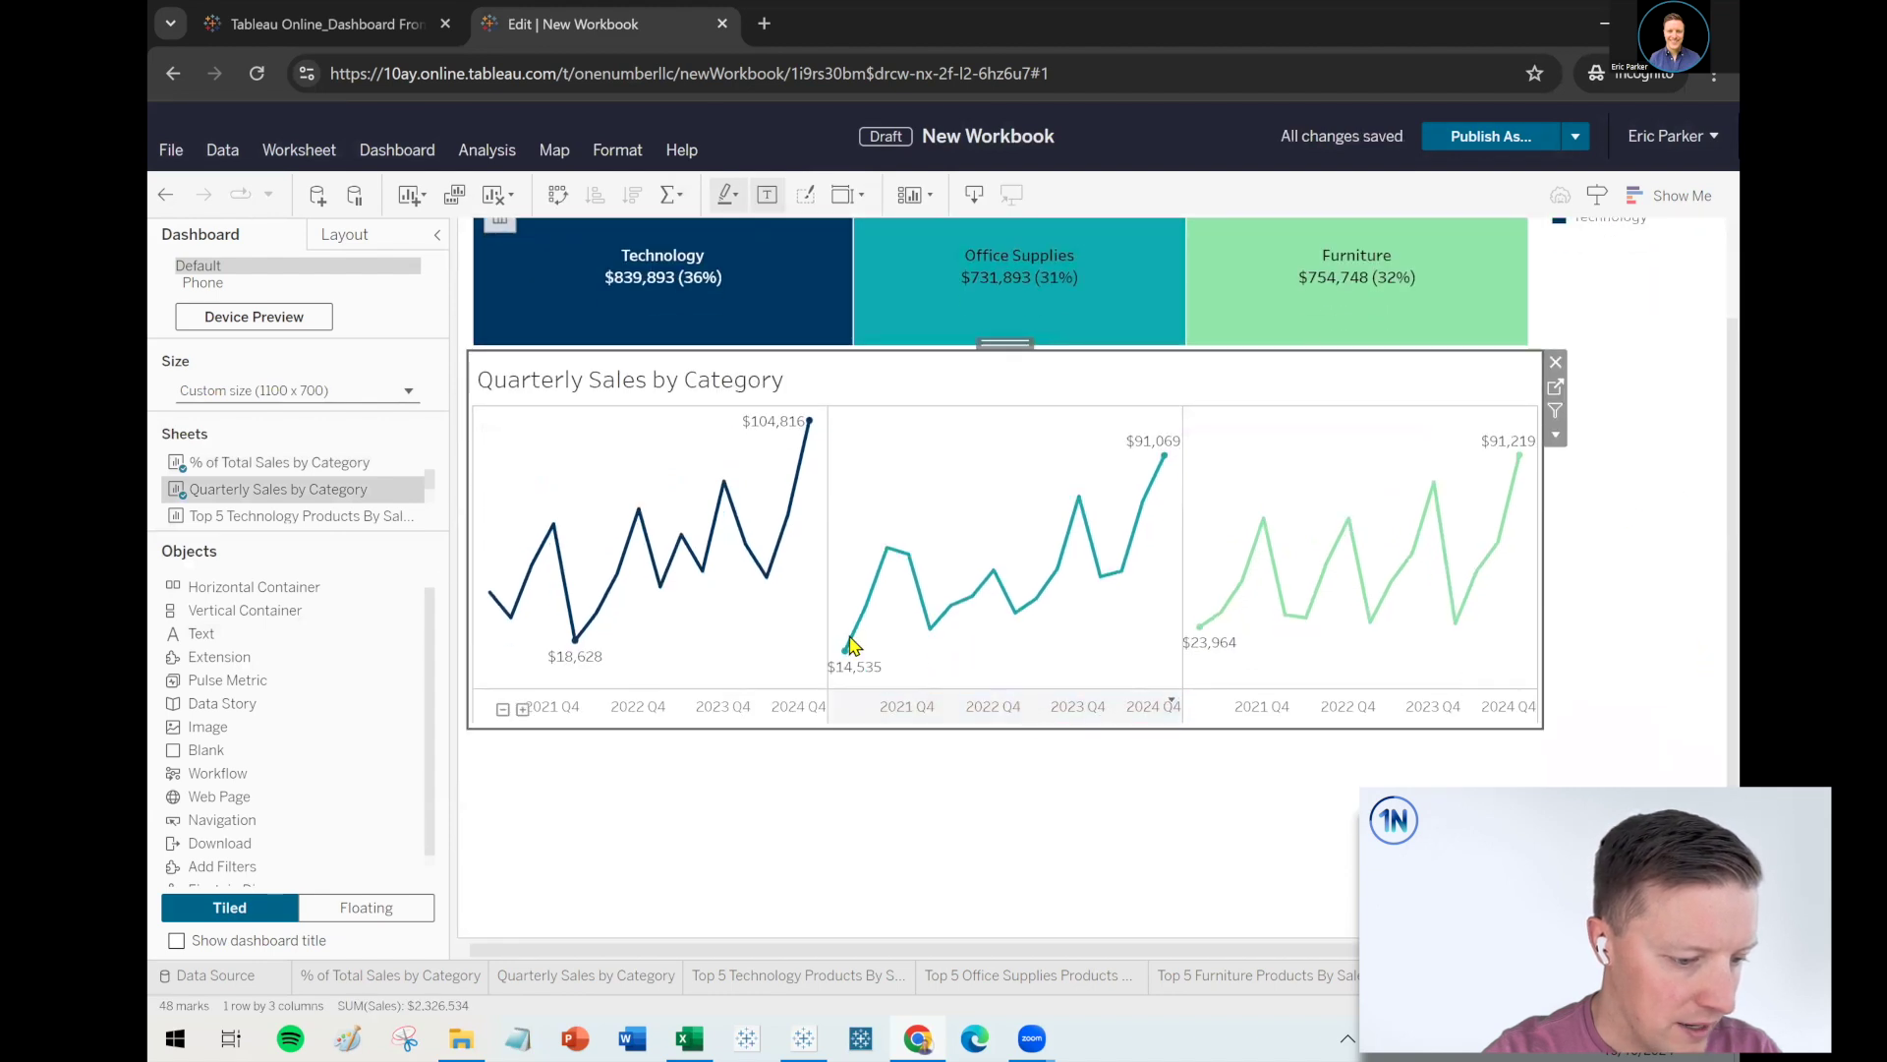
Add a horizontal container below Quarterly Sales by Category, to the left of the Blank object
{"action": "scroll", "coordinate": [330, 507], "scroll_direction": "down", "scroll_amount": 3}
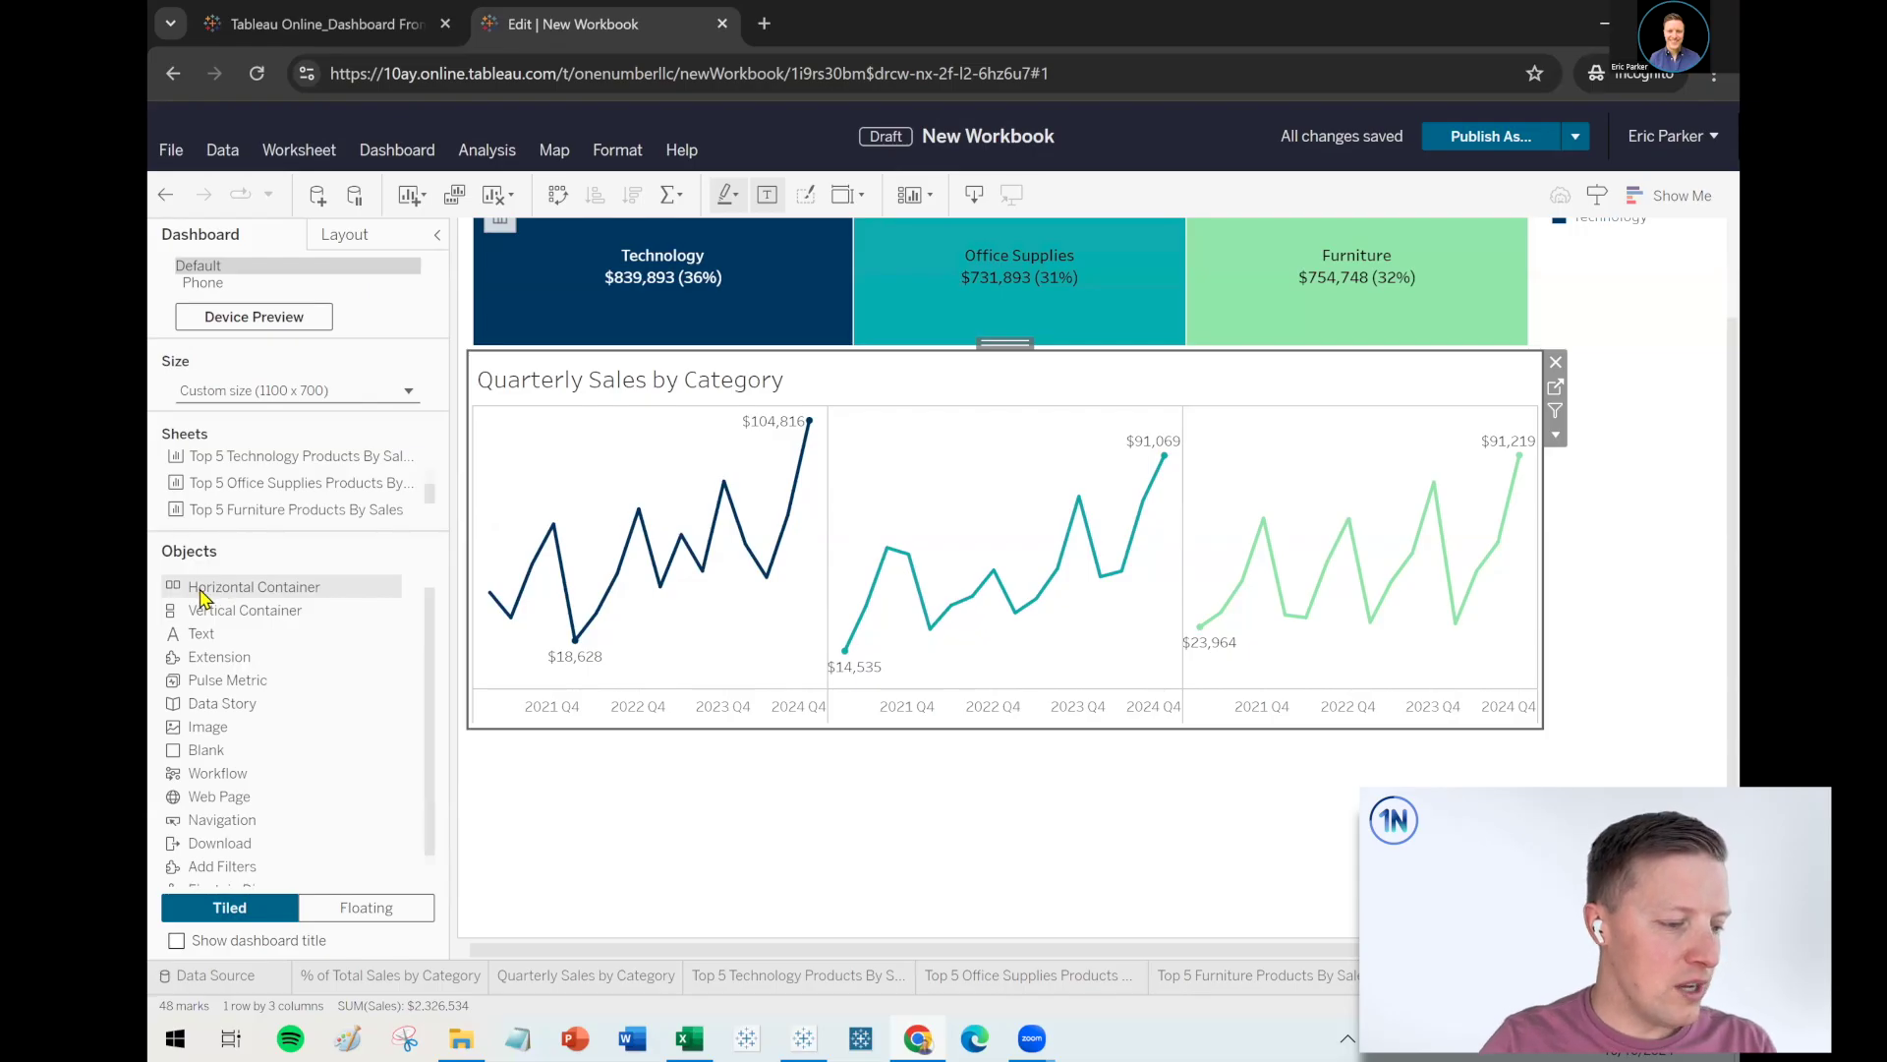
{"action": "left_click_drag", "start_coordinate": [202, 594], "coordinate": [1145, 802]}
{"action": "left_click_drag", "start_coordinate": [1030, 828], "coordinate": [922, 823]}
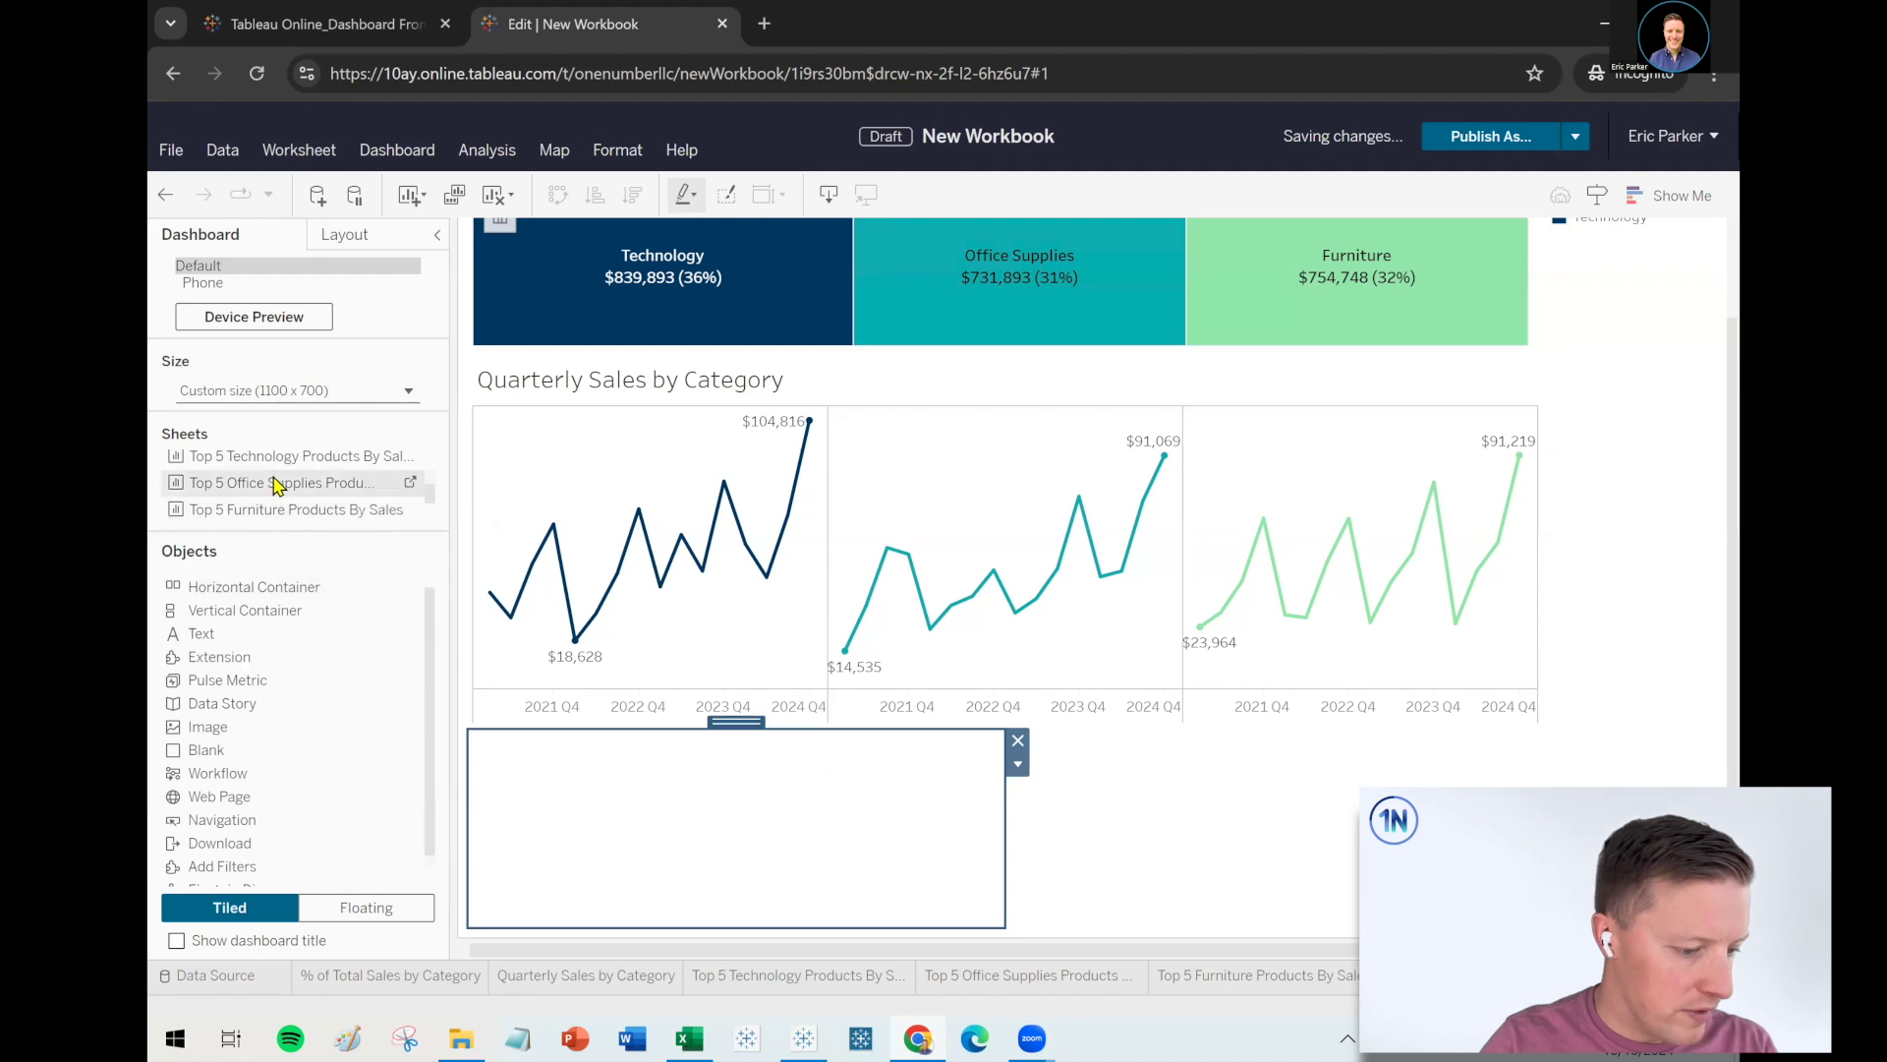
Try placing the Top 5 Technology Products By Sales sheet beside Quarterly Sales by Category
{"action": "left_click_drag", "start_coordinate": [276, 463], "coordinate": [1195, 553]}
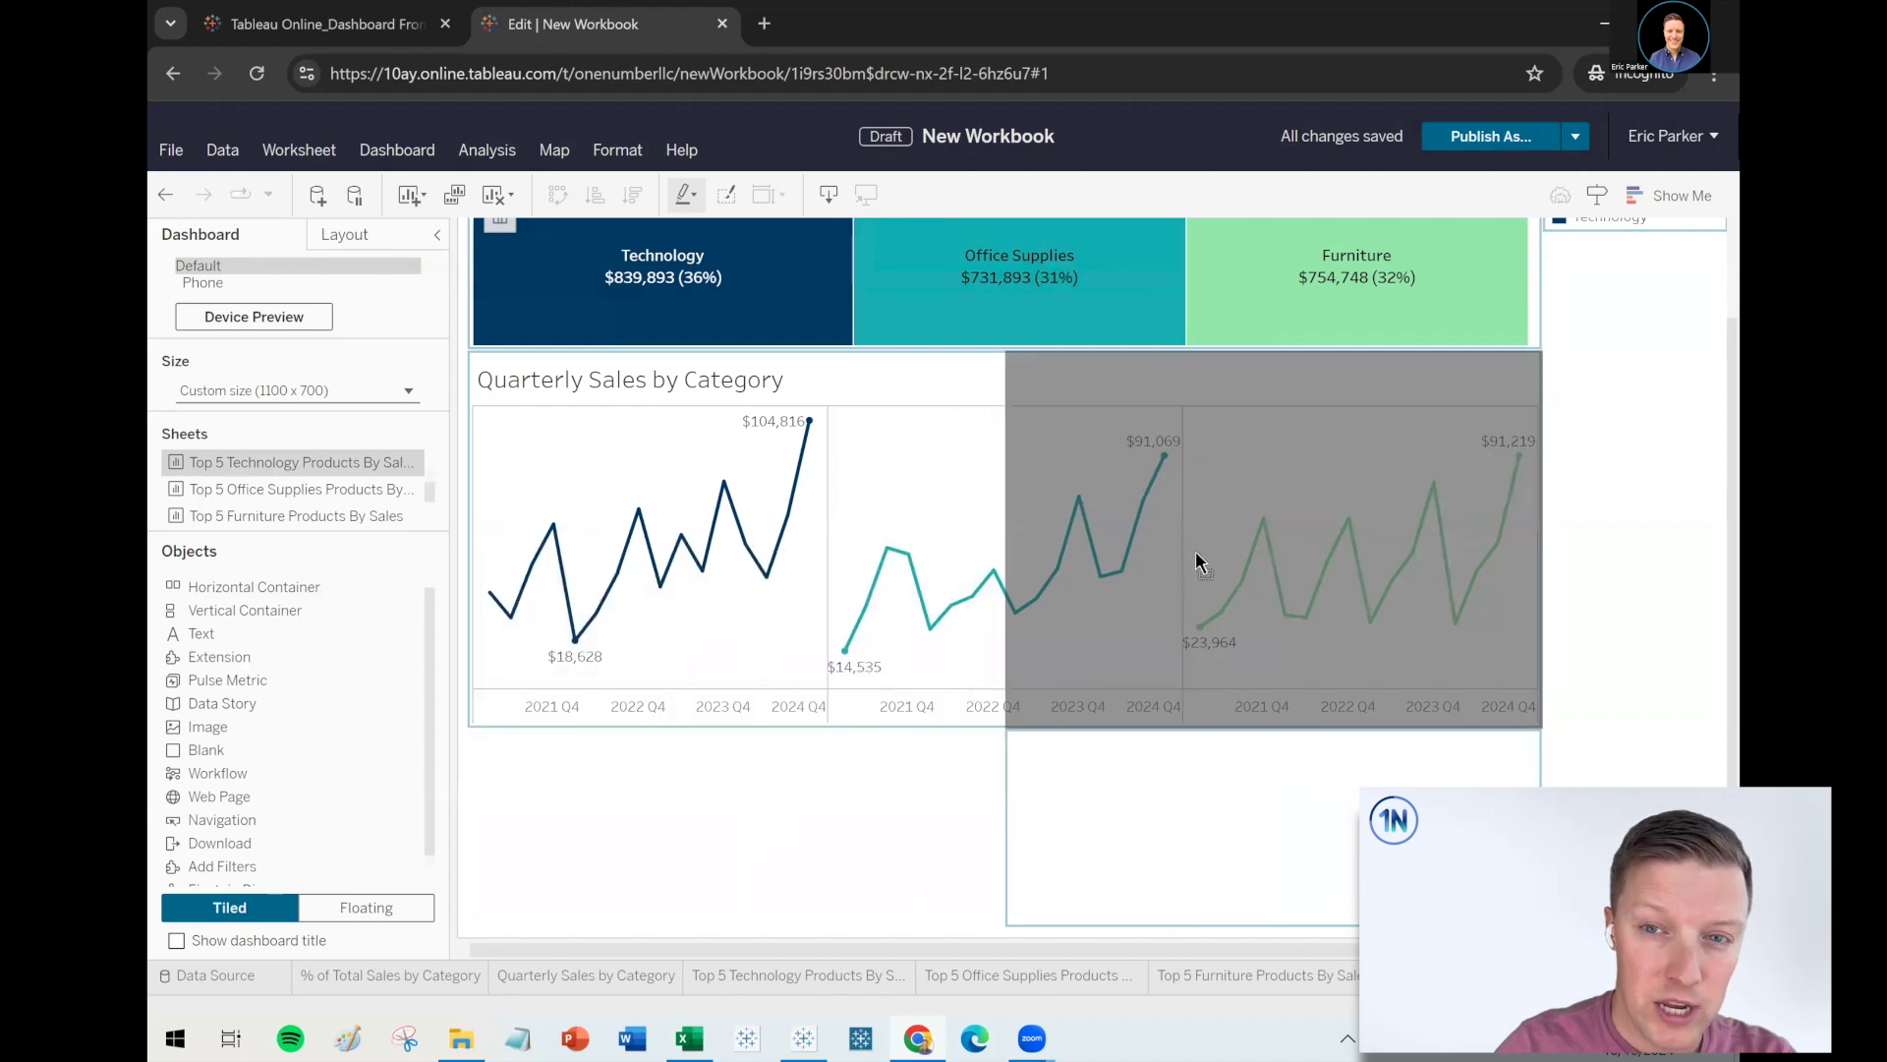
{"action": "left_click_drag", "start_coordinate": [1195, 551], "coordinate": [1195, 551]}
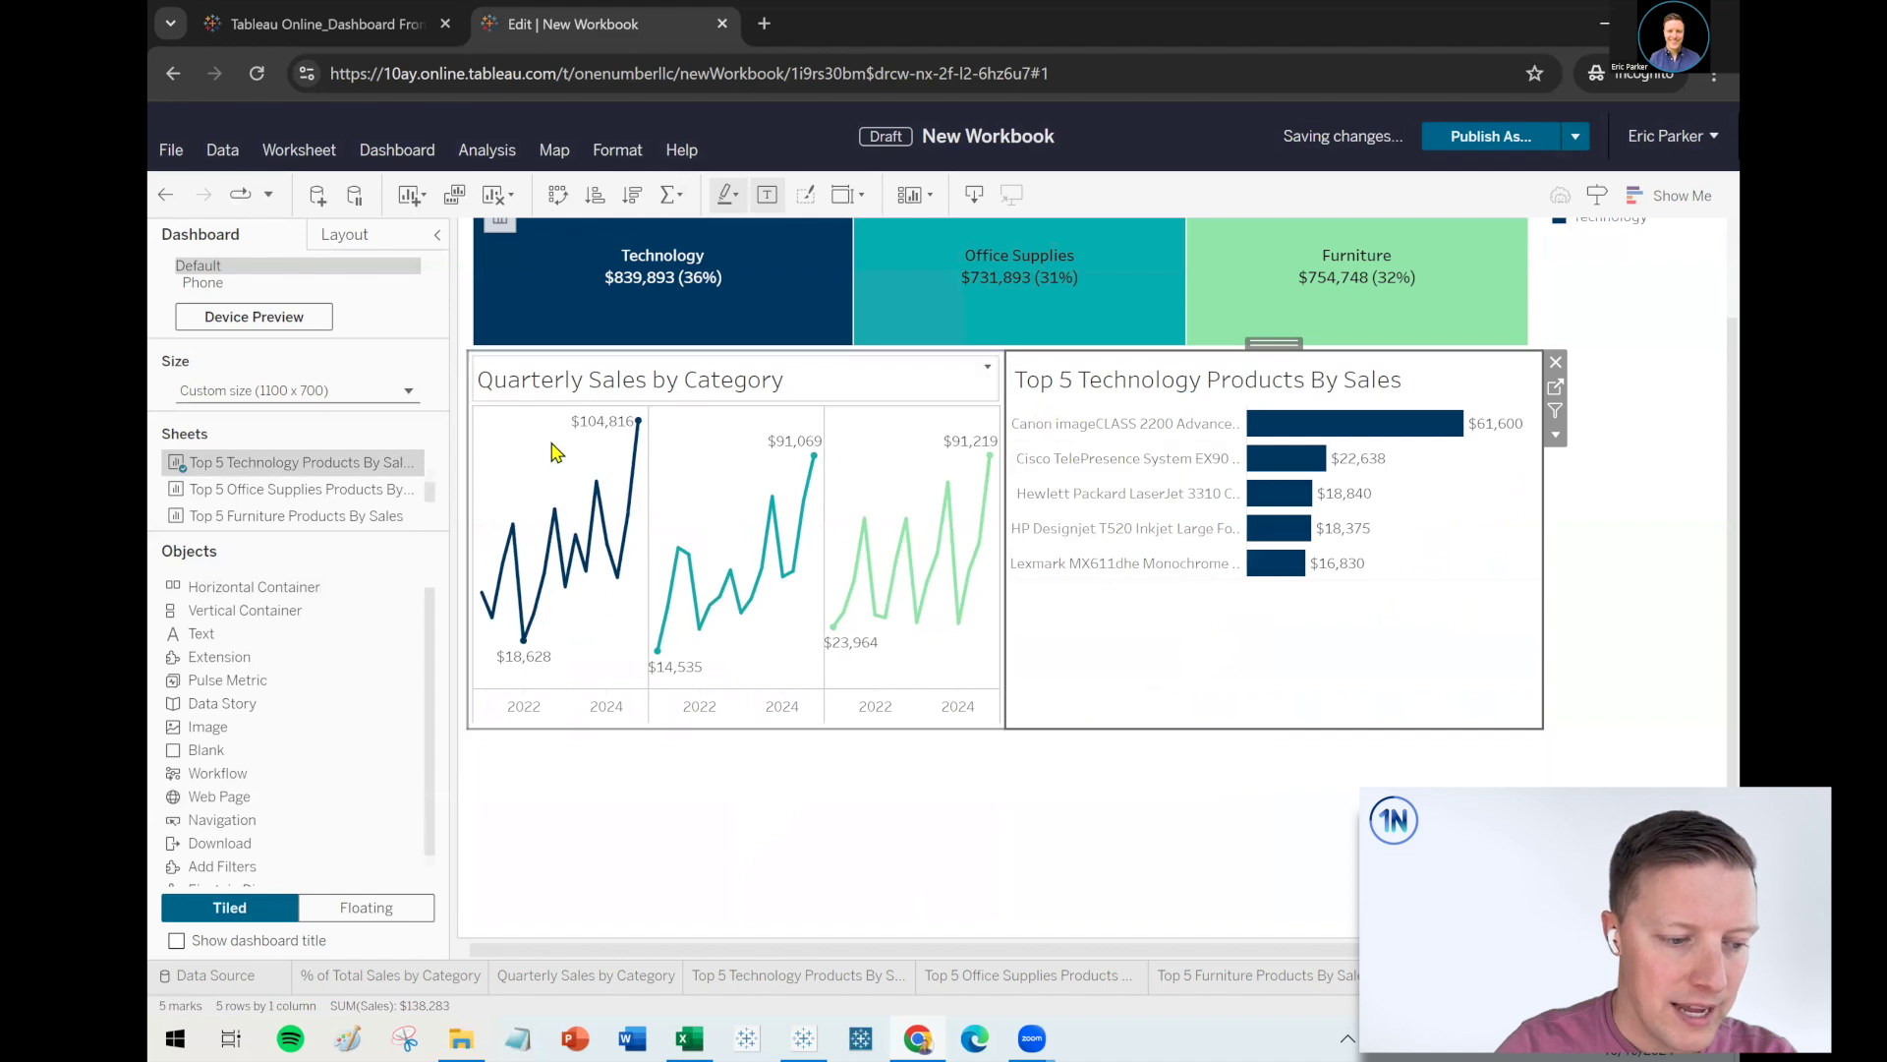
Place the Top 5 Technology, Office Supplies and Furniture Products By Sales sheets side by side inside the horizontal container
{"action": "left_click_drag", "start_coordinate": [290, 462], "coordinate": [1123, 872]}
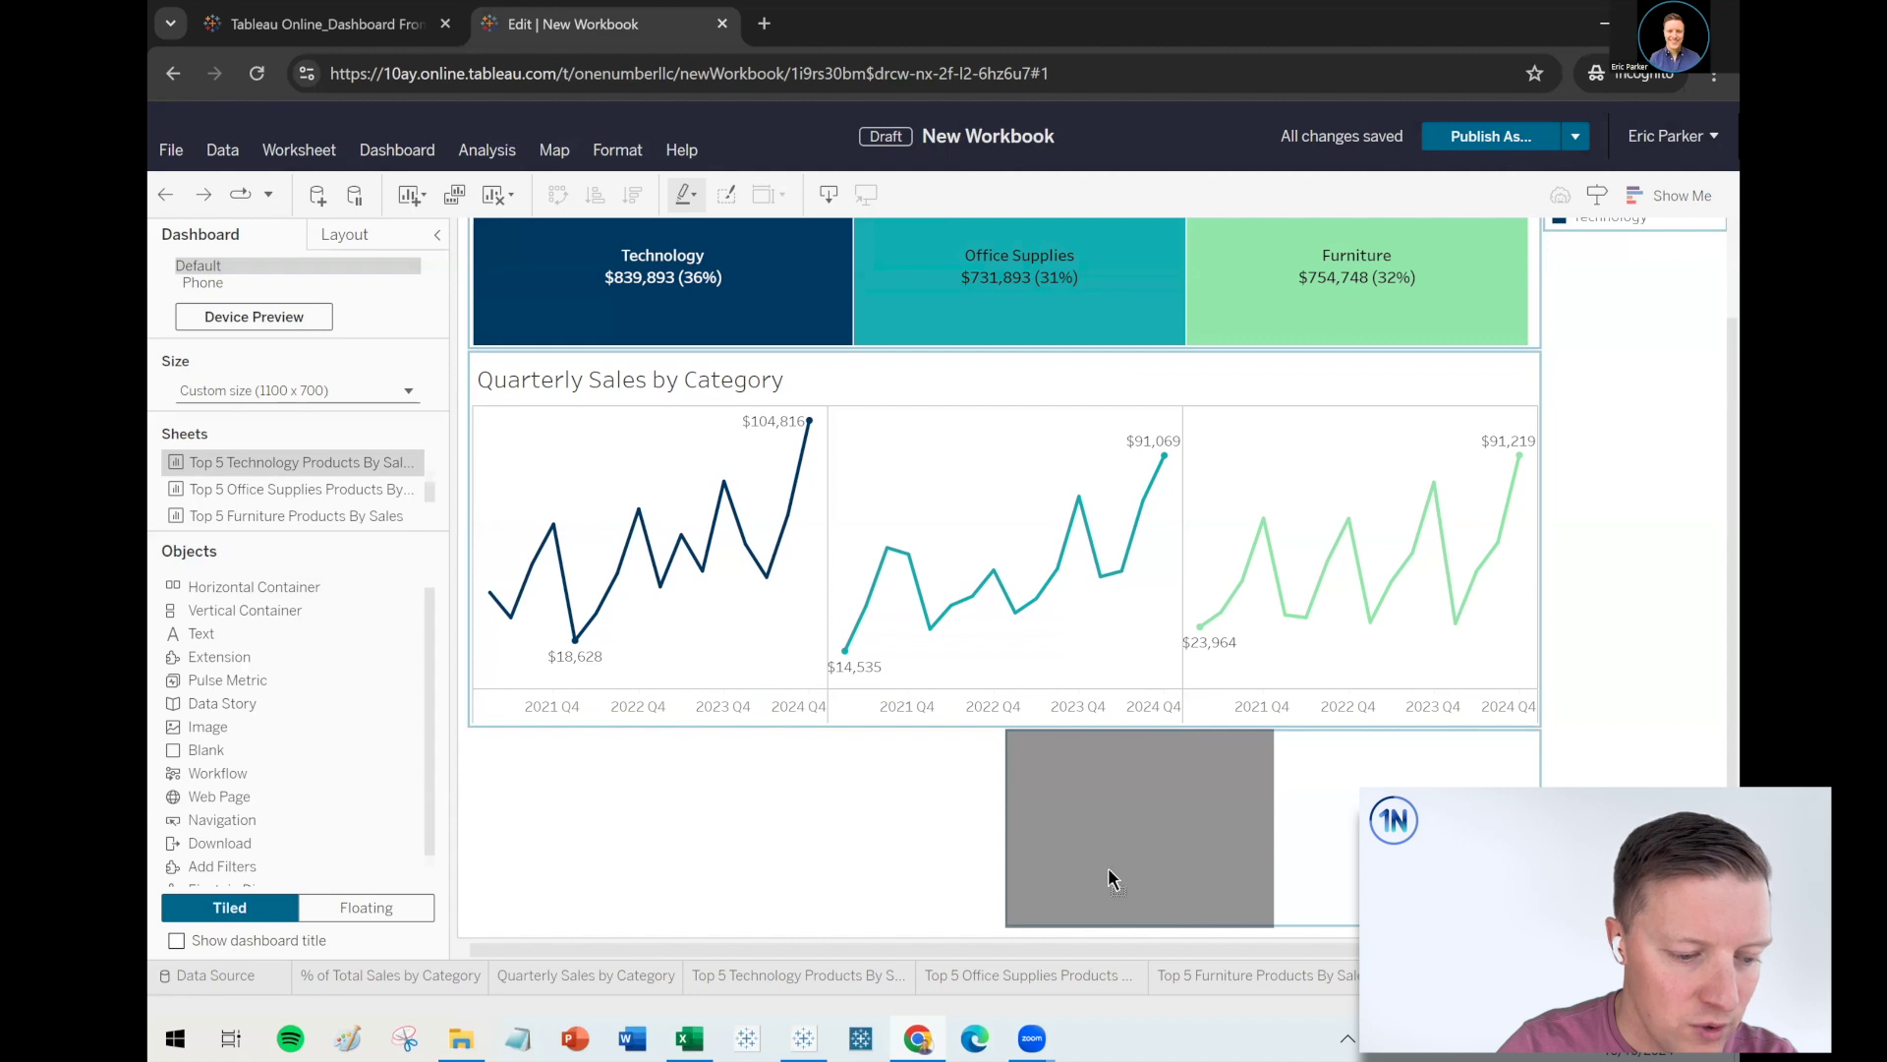
{"action": "left_click_drag", "start_coordinate": [1109, 871], "coordinate": [950, 871]}
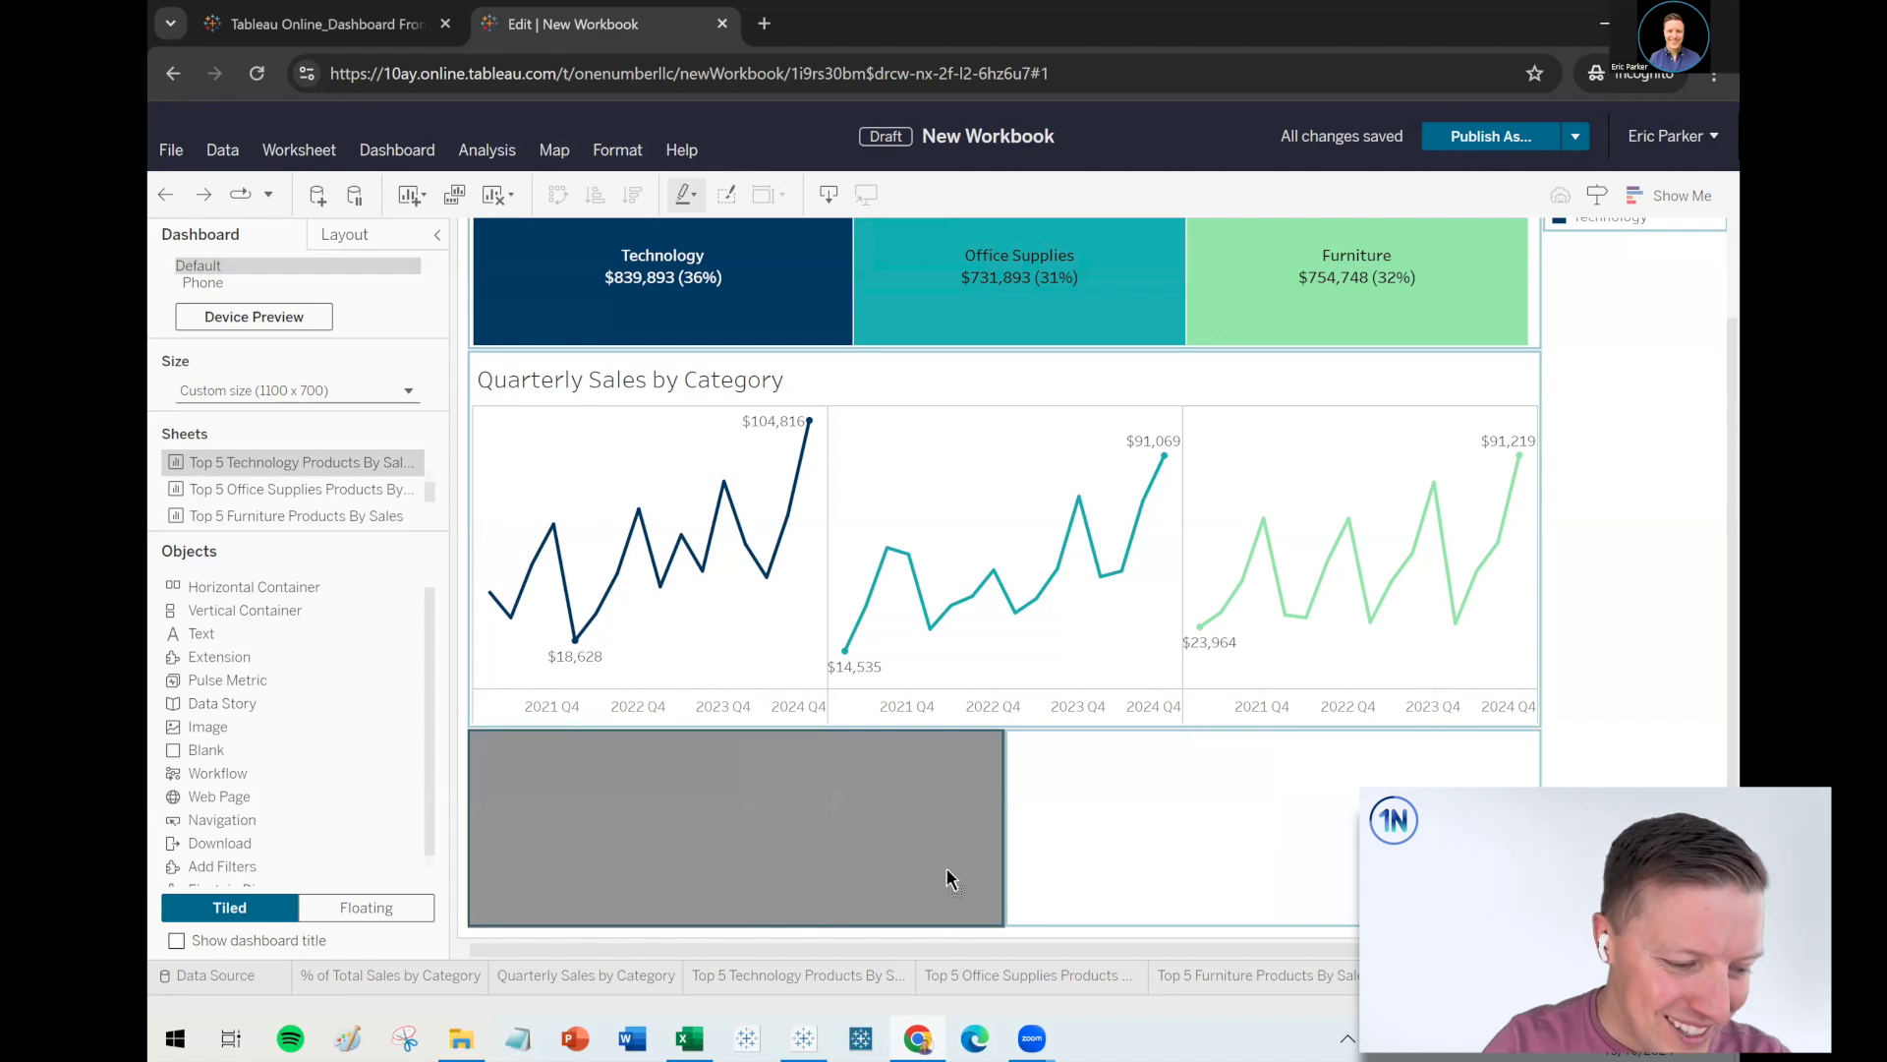
{"action": "left_click_drag", "start_coordinate": [947, 869], "coordinate": [947, 869]}
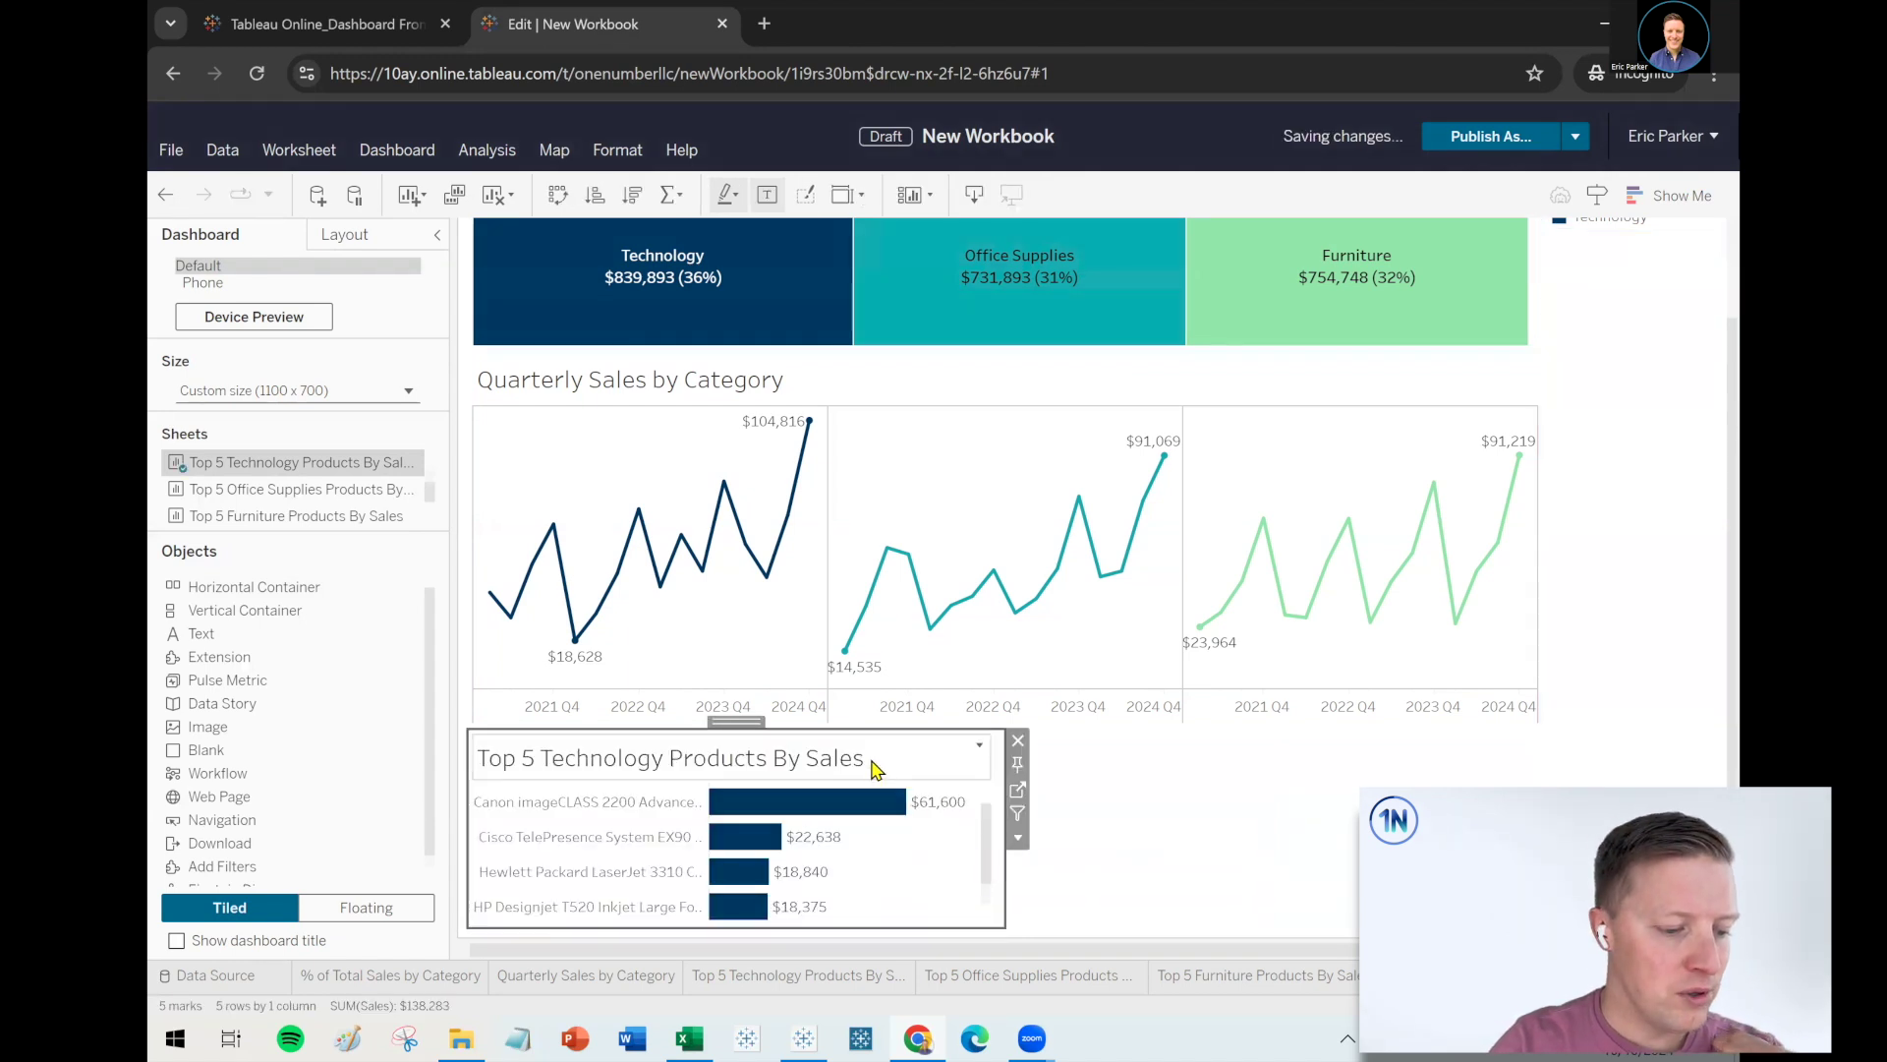
{"action": "left_click_drag", "start_coordinate": [241, 496], "coordinate": [857, 802]}
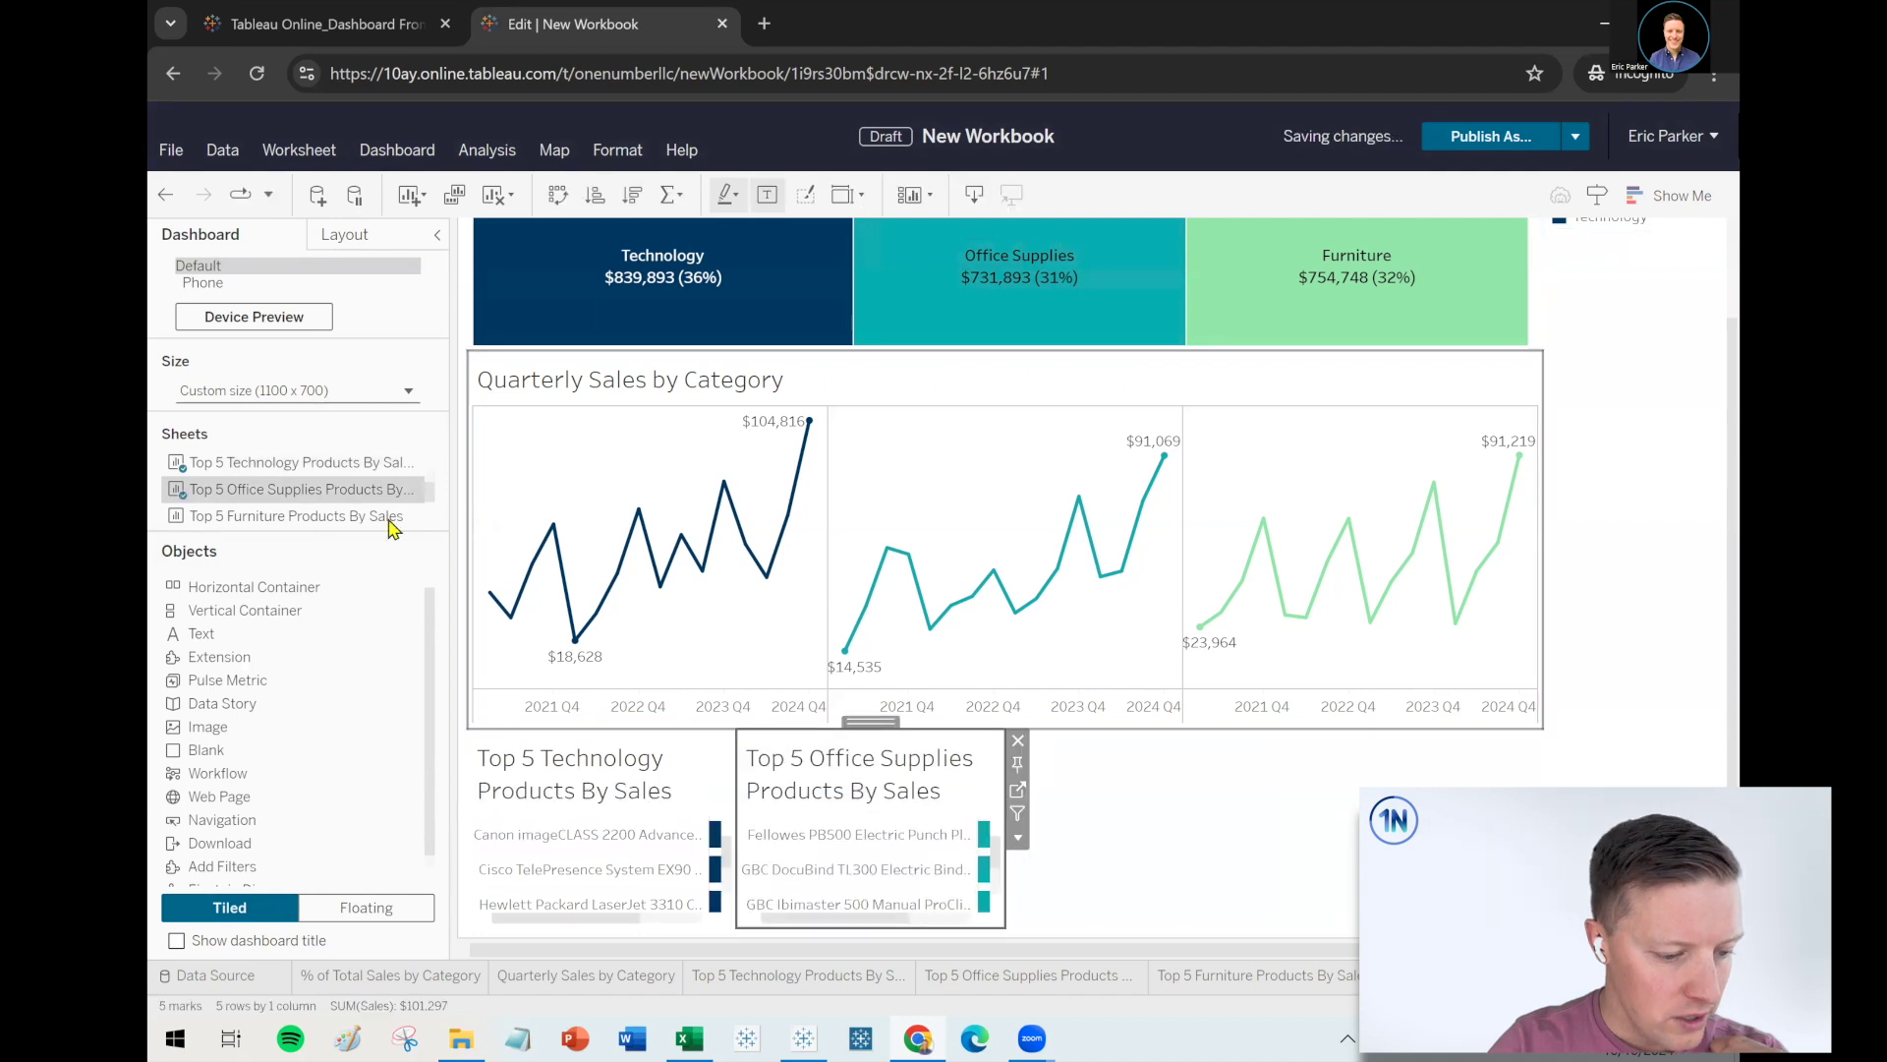
{"action": "mouse_move", "coordinate": [273, 516]}
{"action": "left_mouse_down"}
{"action": "mouse_move", "coordinate": [976, 831]}
{"action": "mouse_move", "coordinate": [944, 818]}
{"action": "left_mouse_up"}
Move the Blank object above all the sheets, shrink it to a thin strip, and remove the Category legend
{"action": "scroll", "coordinate": [1299, 841], "scroll_direction": "up", "scroll_amount": 1}
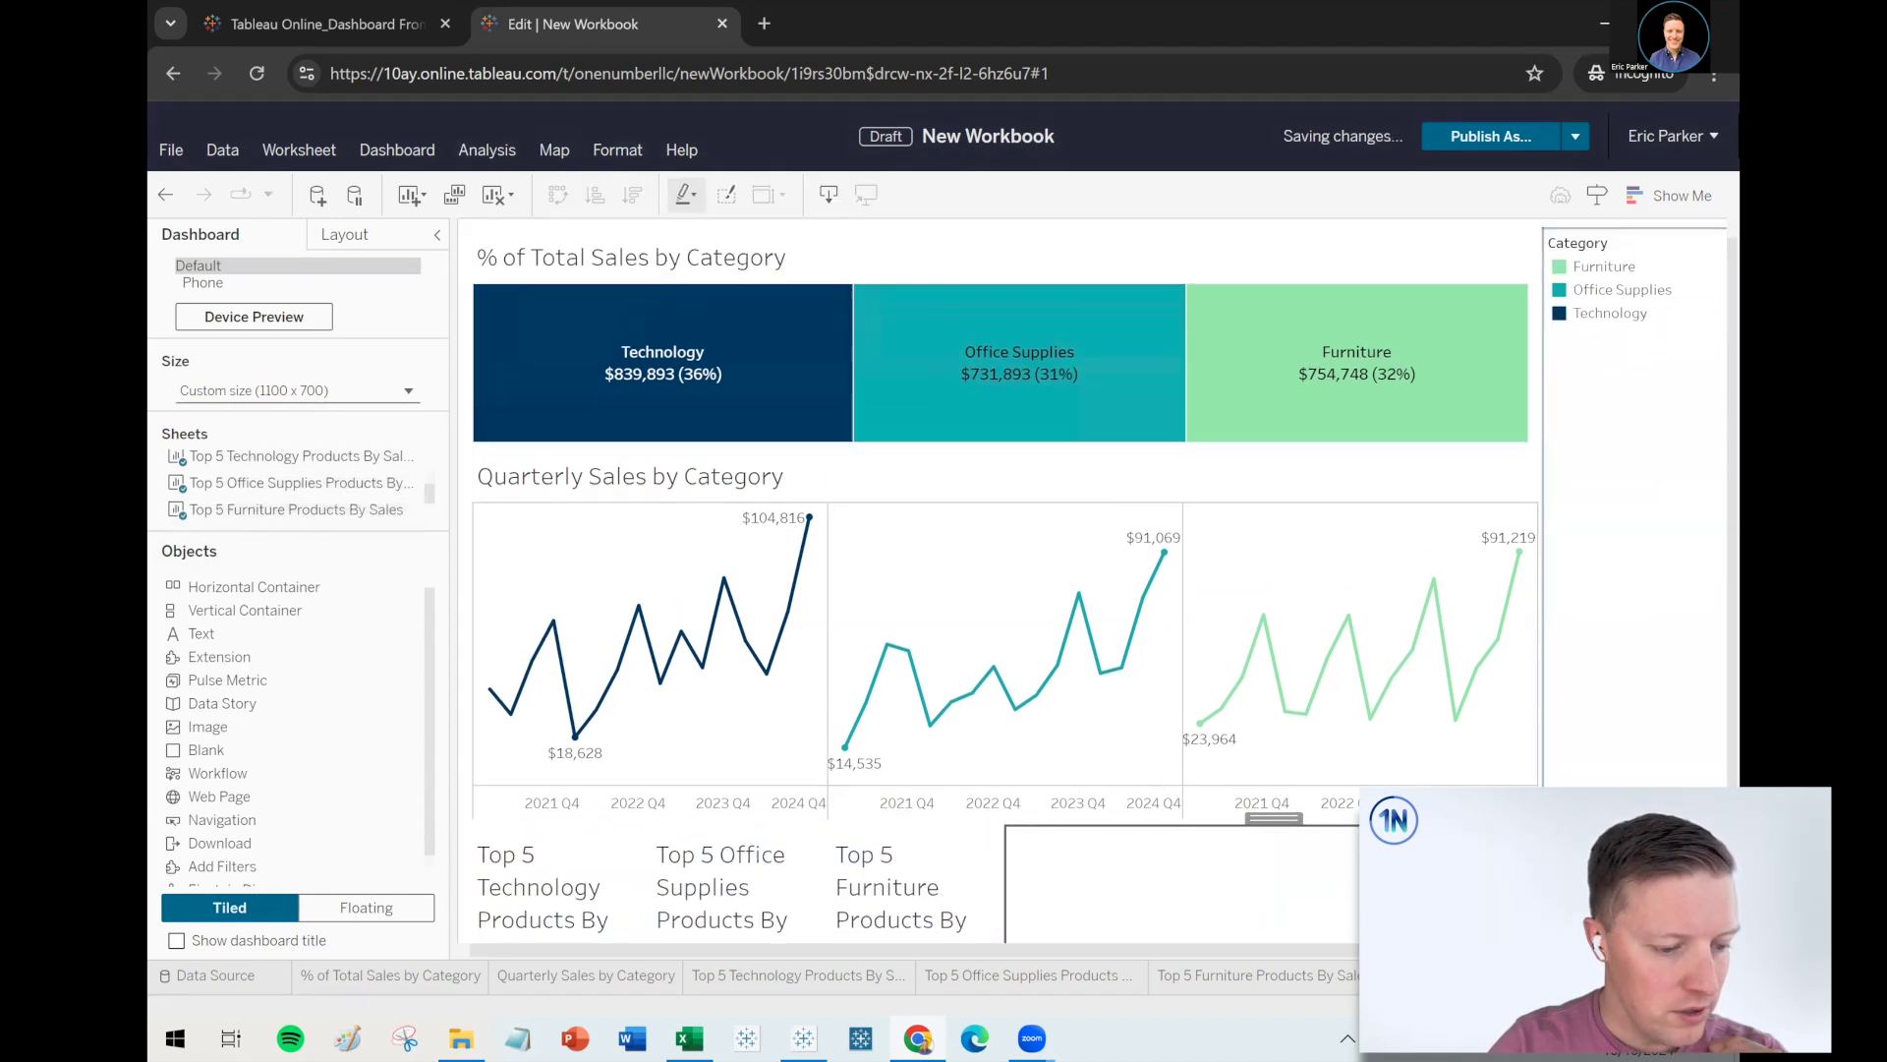
{"action": "mouse_move", "coordinate": [1276, 820]}
{"action": "left_mouse_down"}
{"action": "mouse_move", "coordinate": [1260, 279]}
{"action": "mouse_move", "coordinate": [1225, 226]}
{"action": "mouse_move", "coordinate": [1178, 226]}
{"action": "left_mouse_up"}
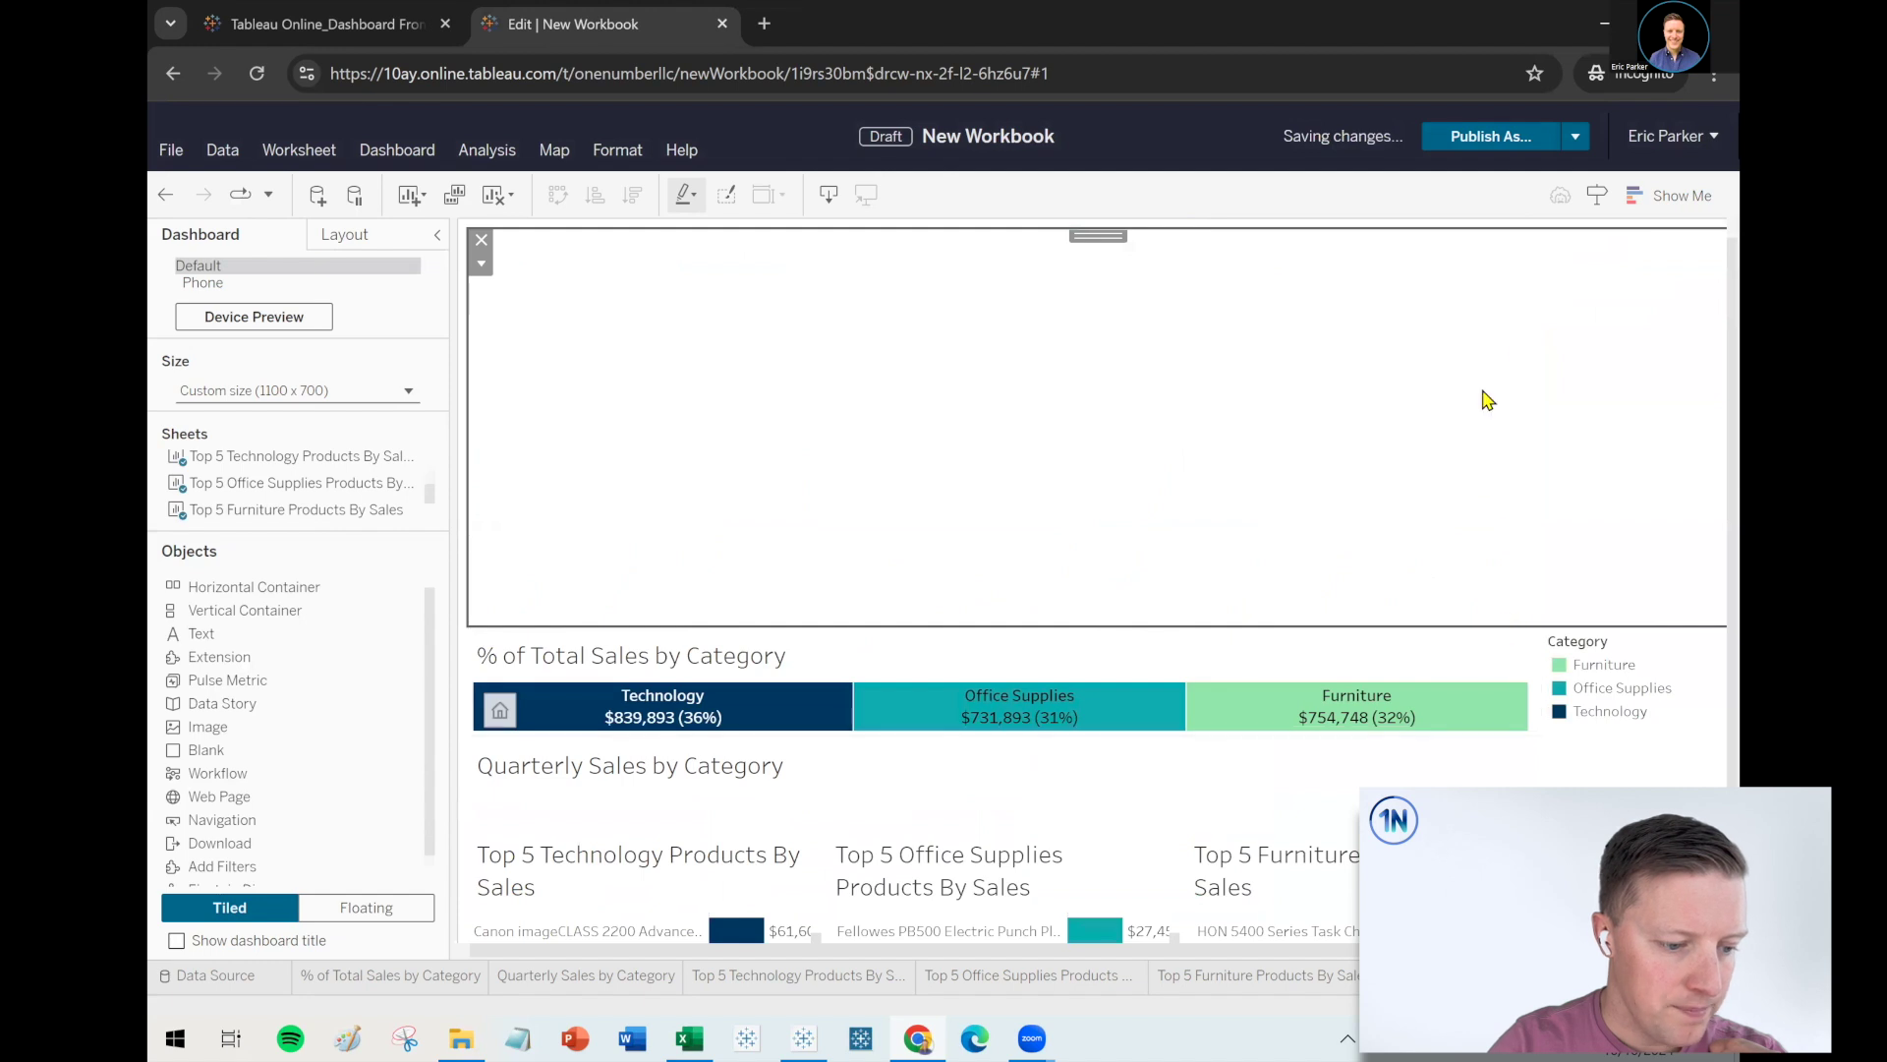
{"action": "left_click_drag", "start_coordinate": [1446, 625], "coordinate": [1424, 279]}
{"action": "left_click", "coordinate": [1568, 312]}
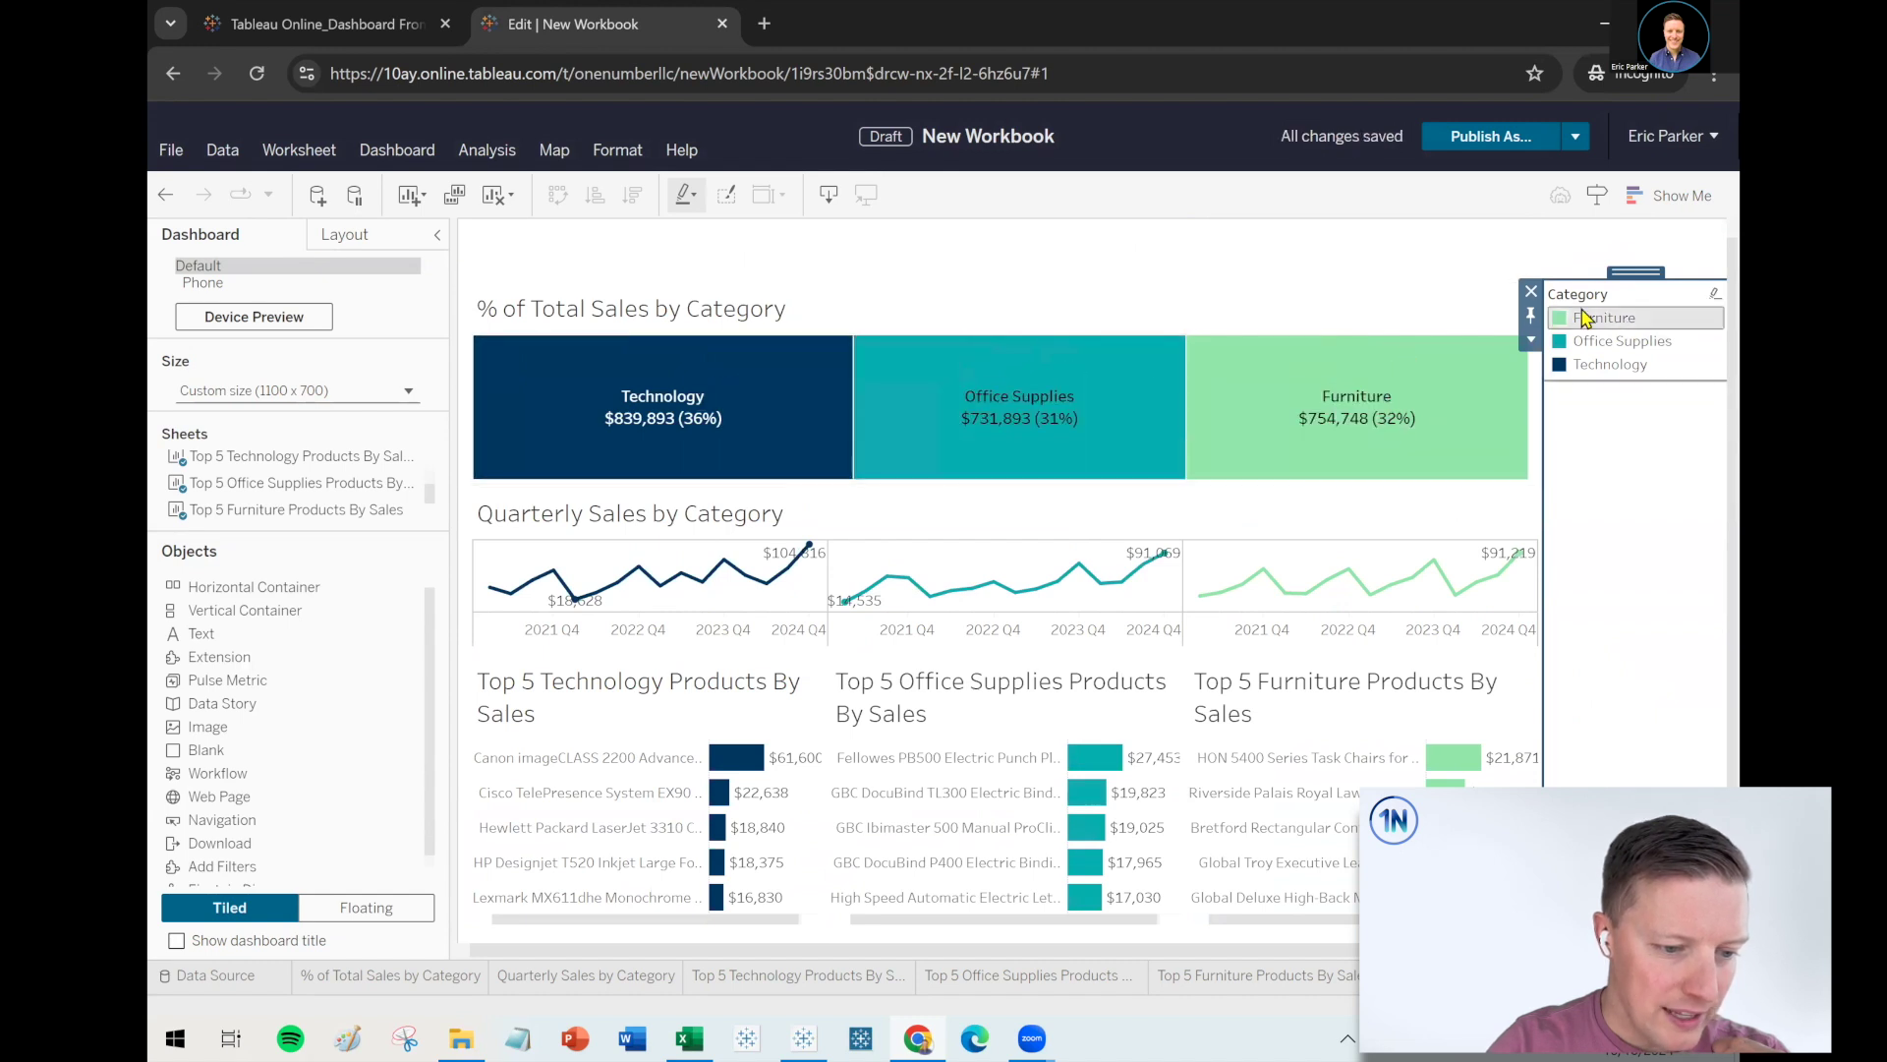
{"action": "left_click", "coordinate": [1533, 292]}
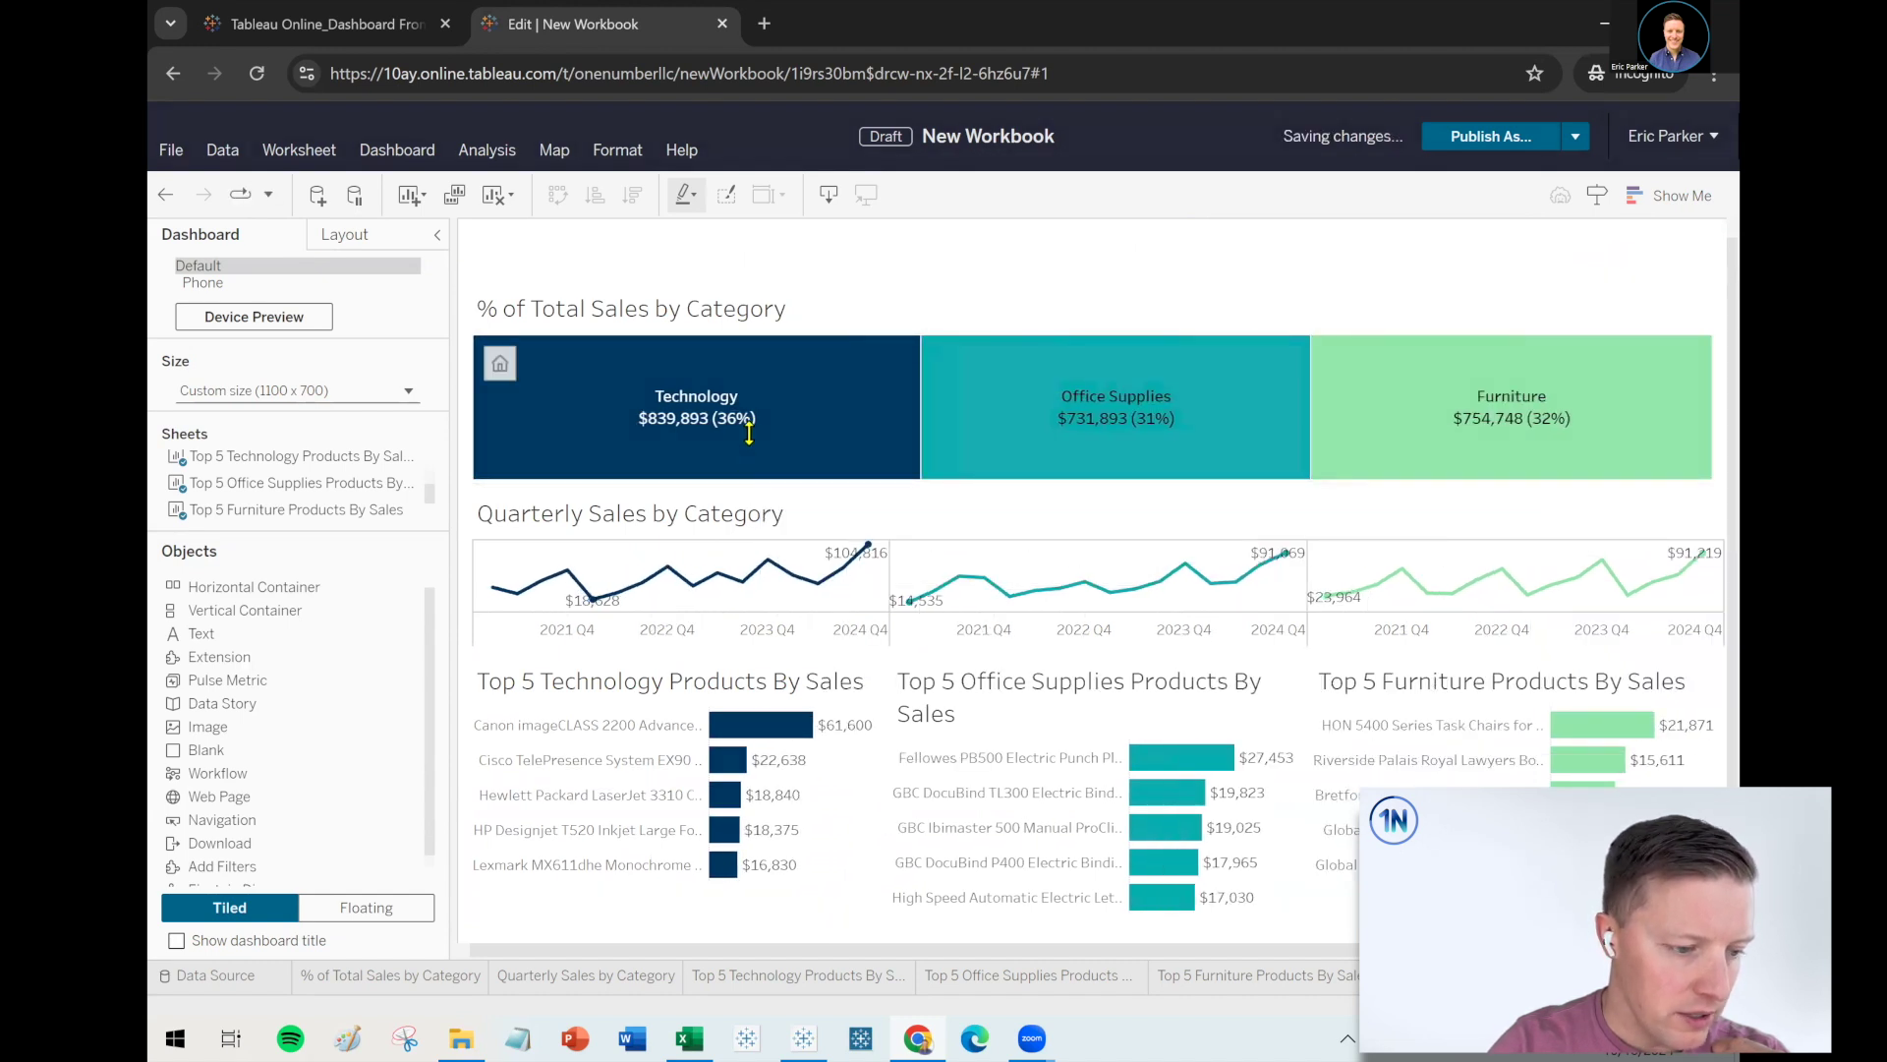
Hide the title of the % of Total Sales by Category view and reduce its height to a narrow band
{"action": "left_click", "coordinate": [900, 313]}
{"action": "left_click_drag", "start_coordinate": [955, 483], "coordinate": [948, 410]}
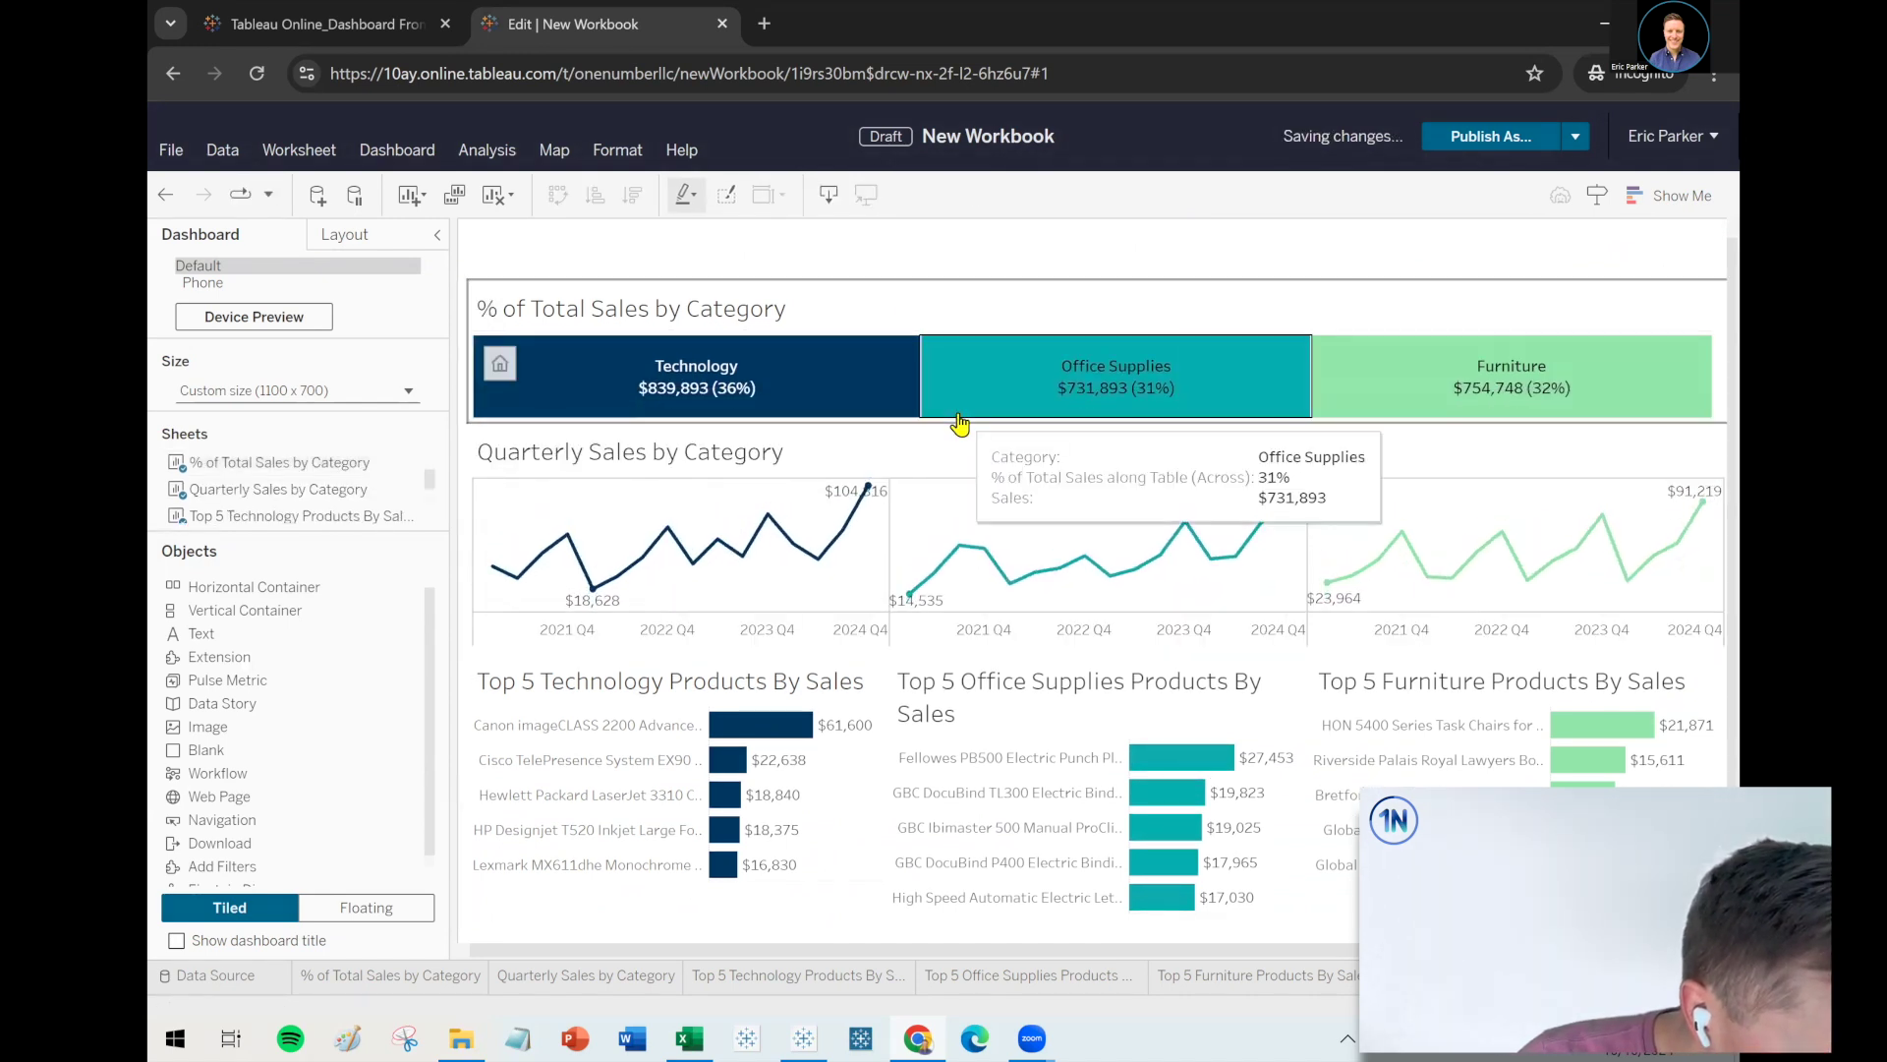
{"action": "left_click_drag", "start_coordinate": [956, 424], "coordinate": [960, 411]}
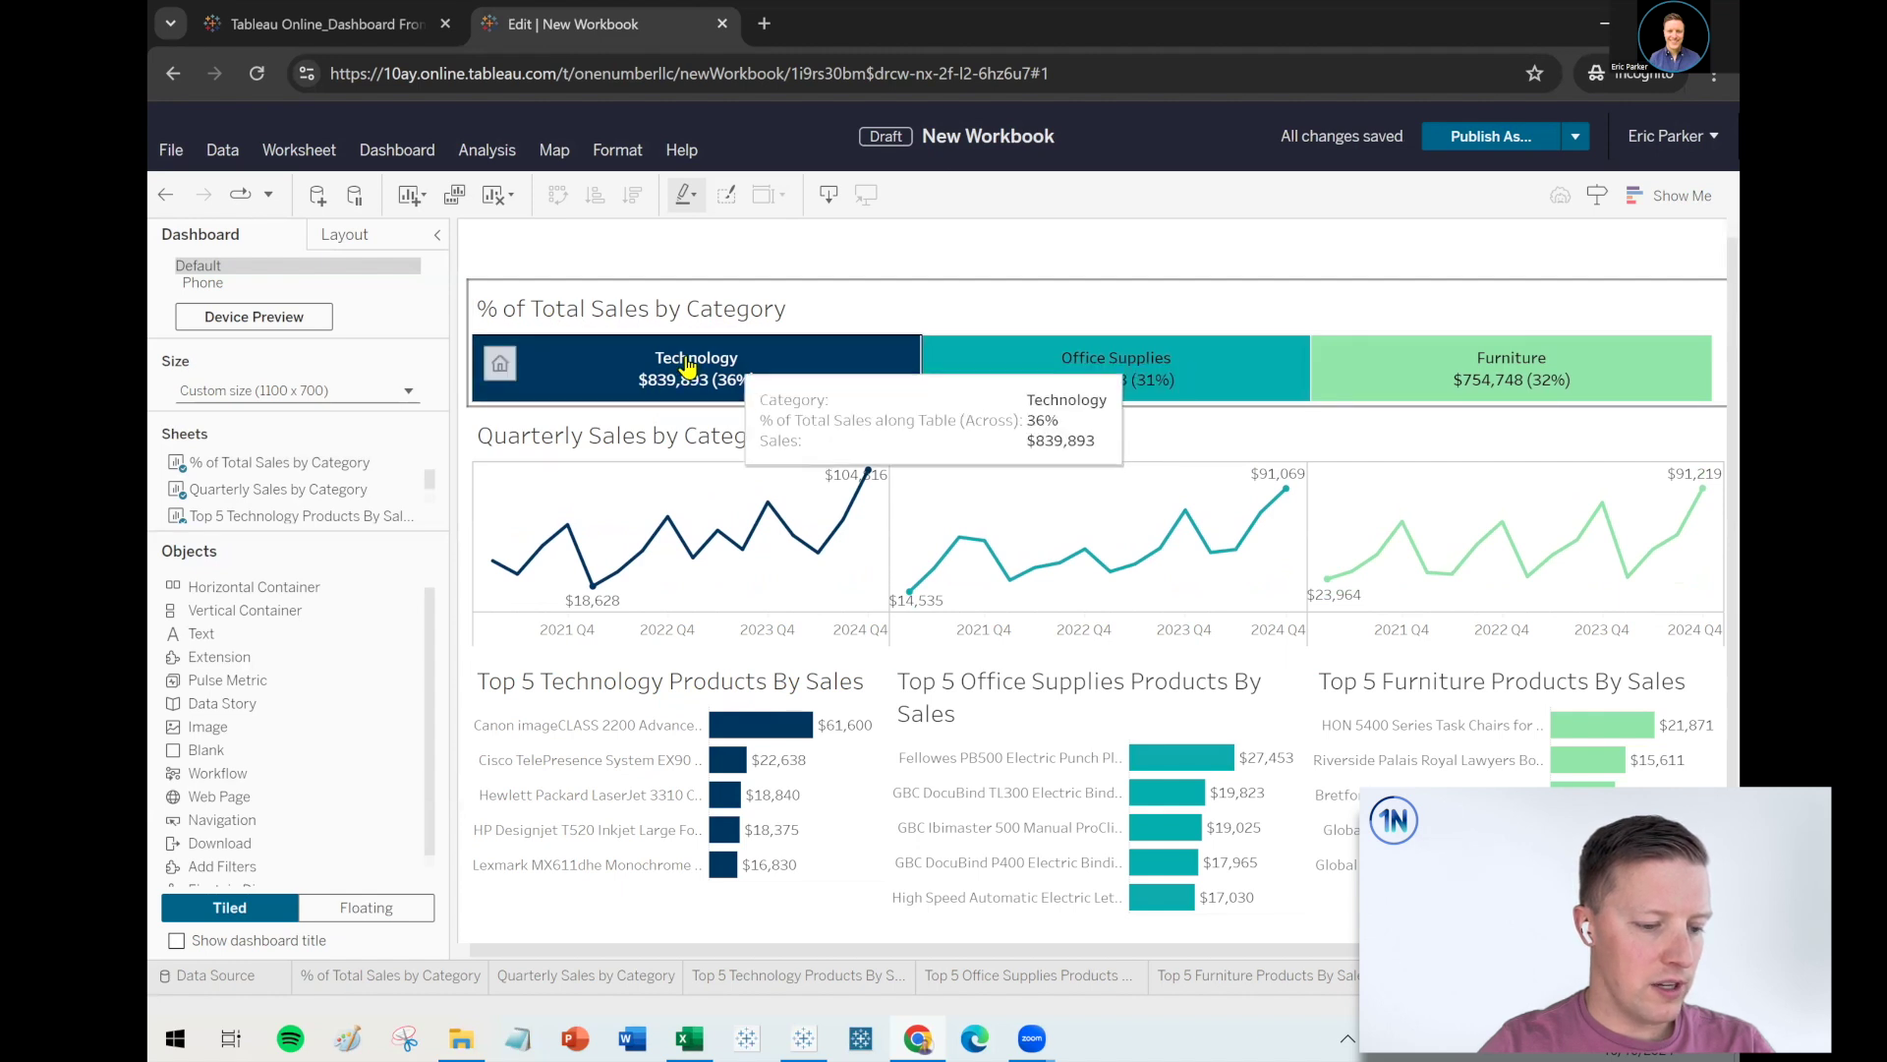
{"action": "right_click", "coordinate": [637, 319]}
{"action": "left_click", "coordinate": [707, 391]}
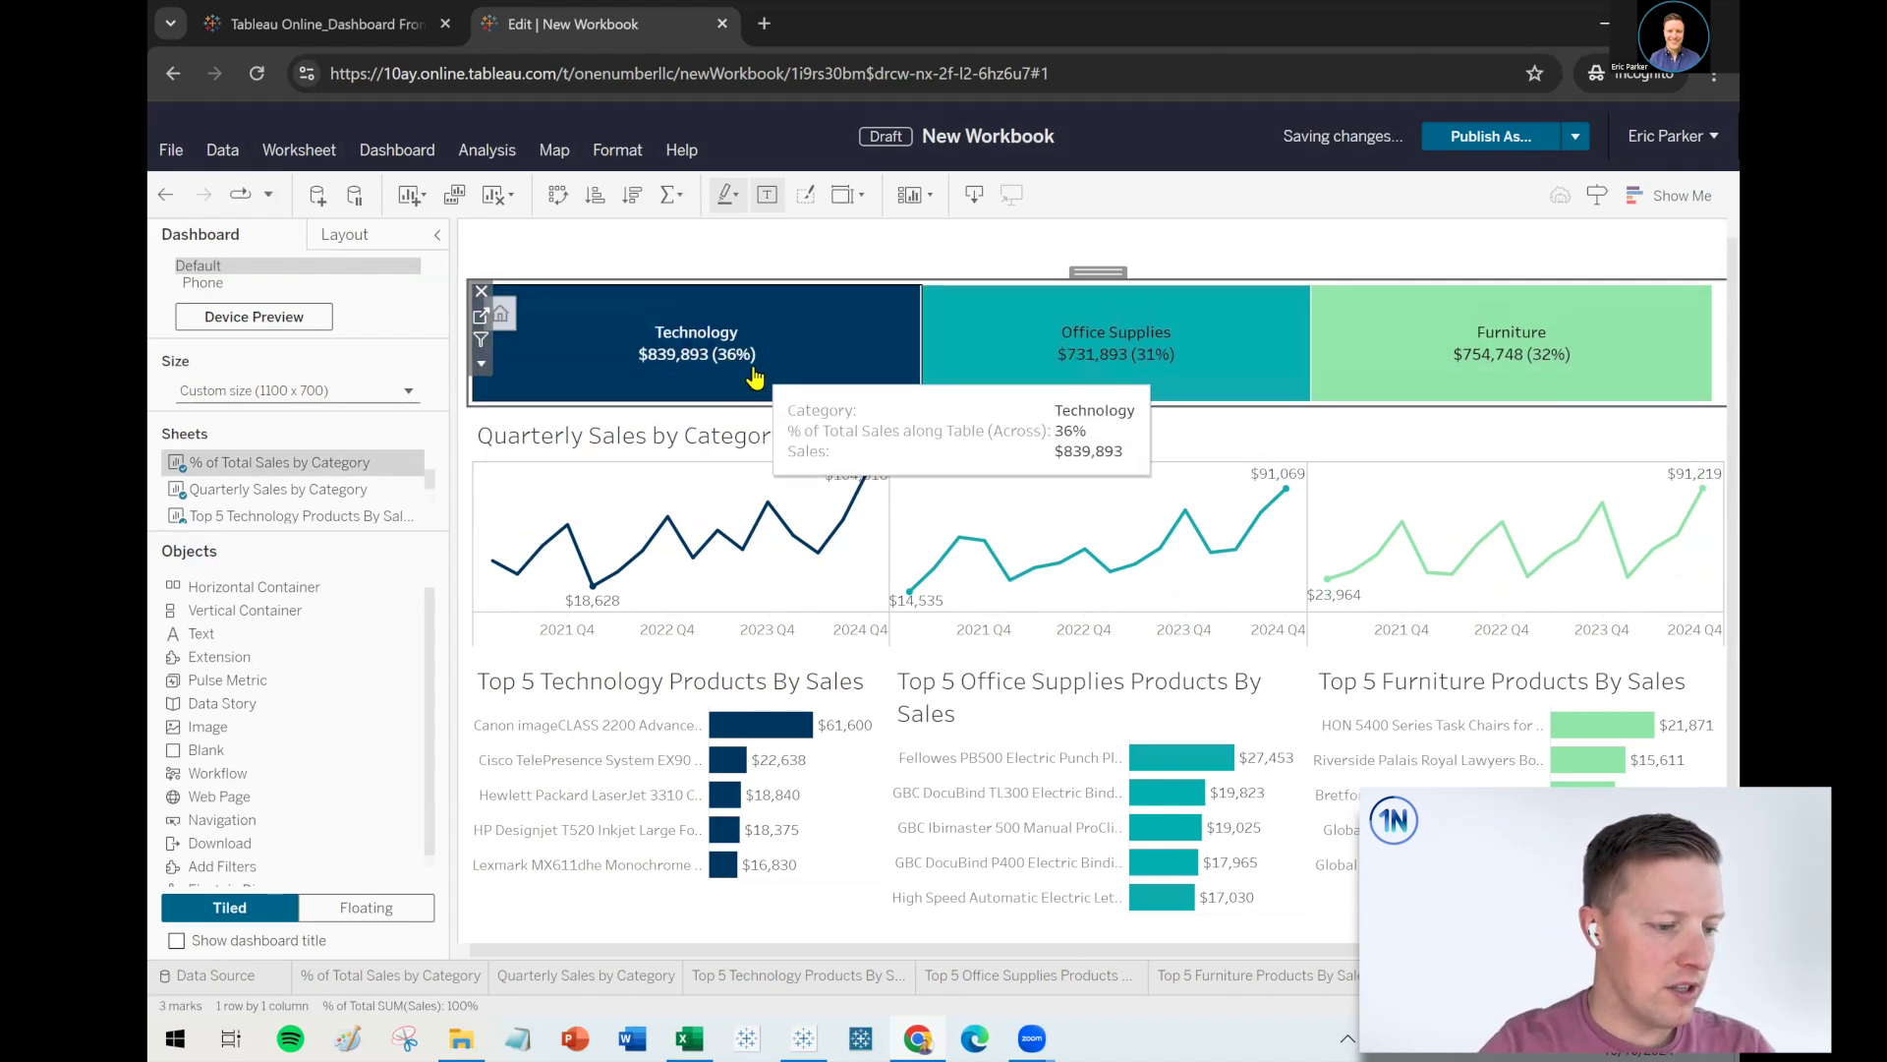
{"action": "left_click_drag", "start_coordinate": [749, 403], "coordinate": [724, 352]}
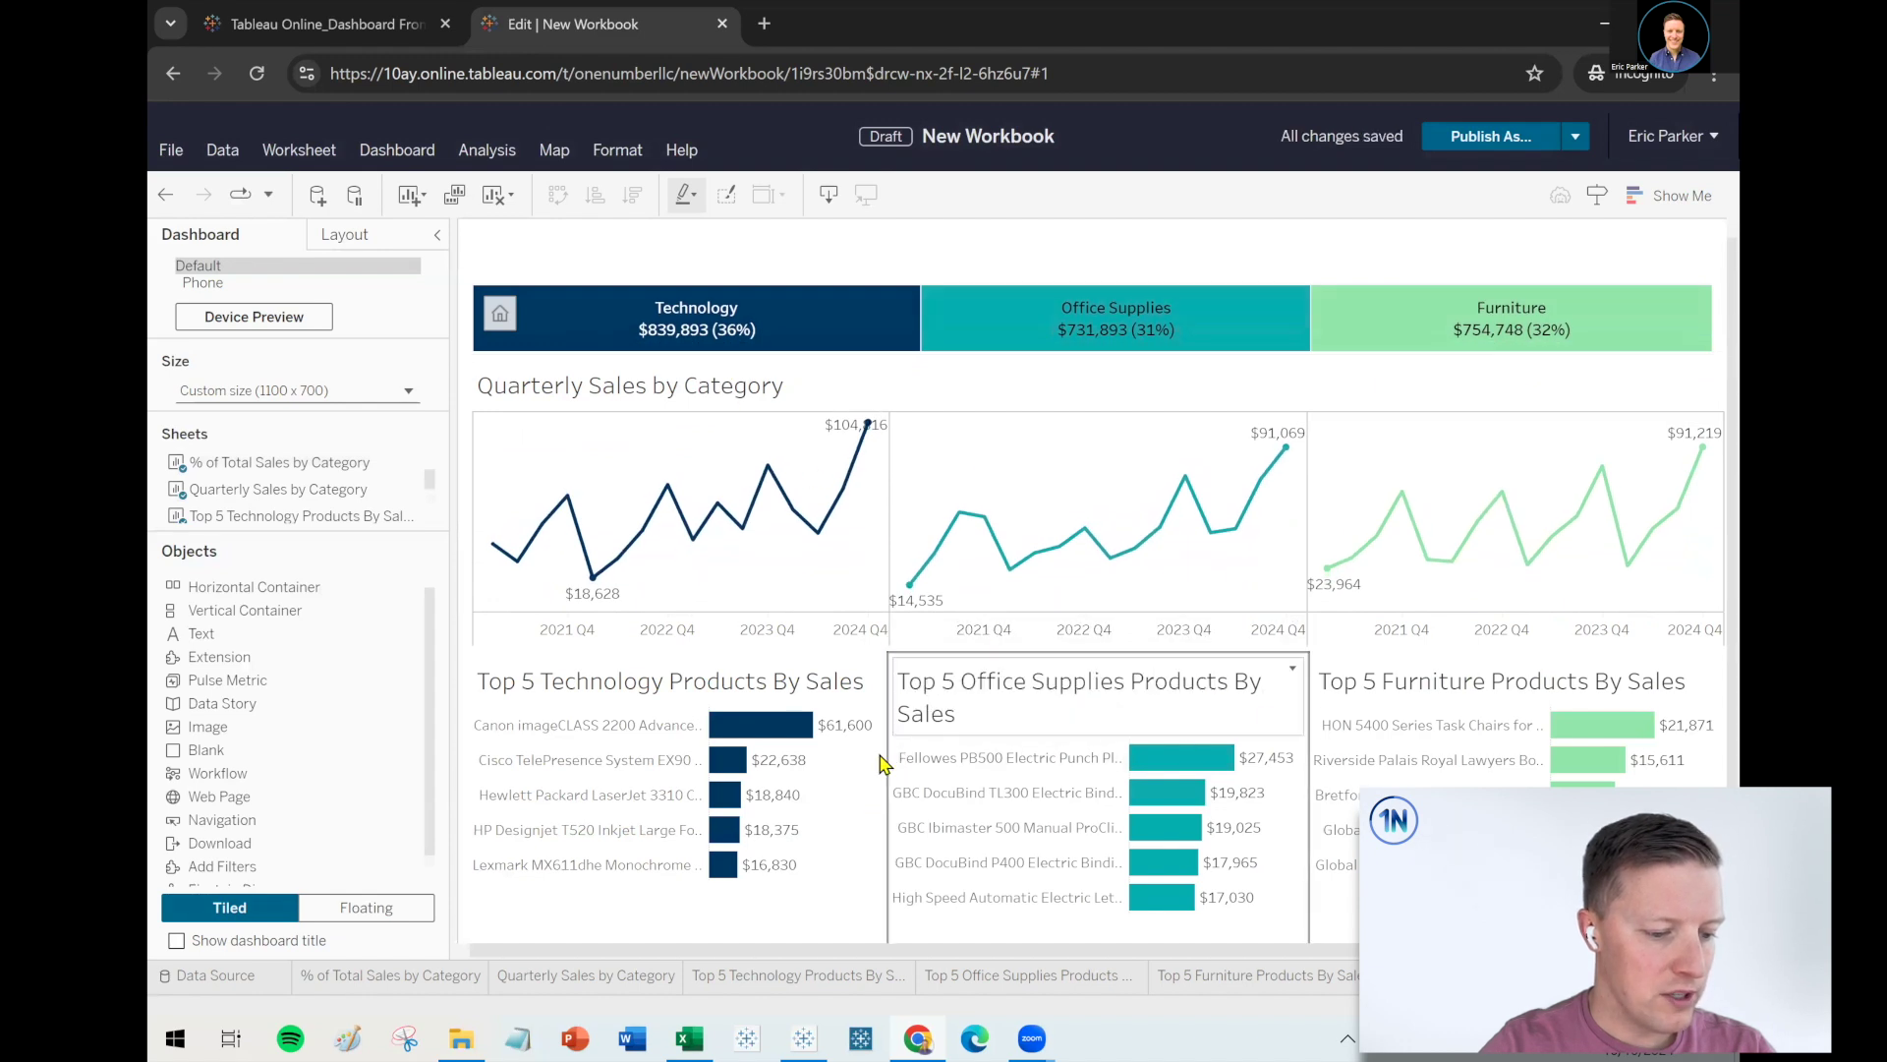
Set the fit of the Top 5 Technology, Office Supplies and Furniture sheets to Entire View
{"action": "scroll", "coordinate": [1706, 505], "scroll_direction": "down", "scroll_amount": 1}
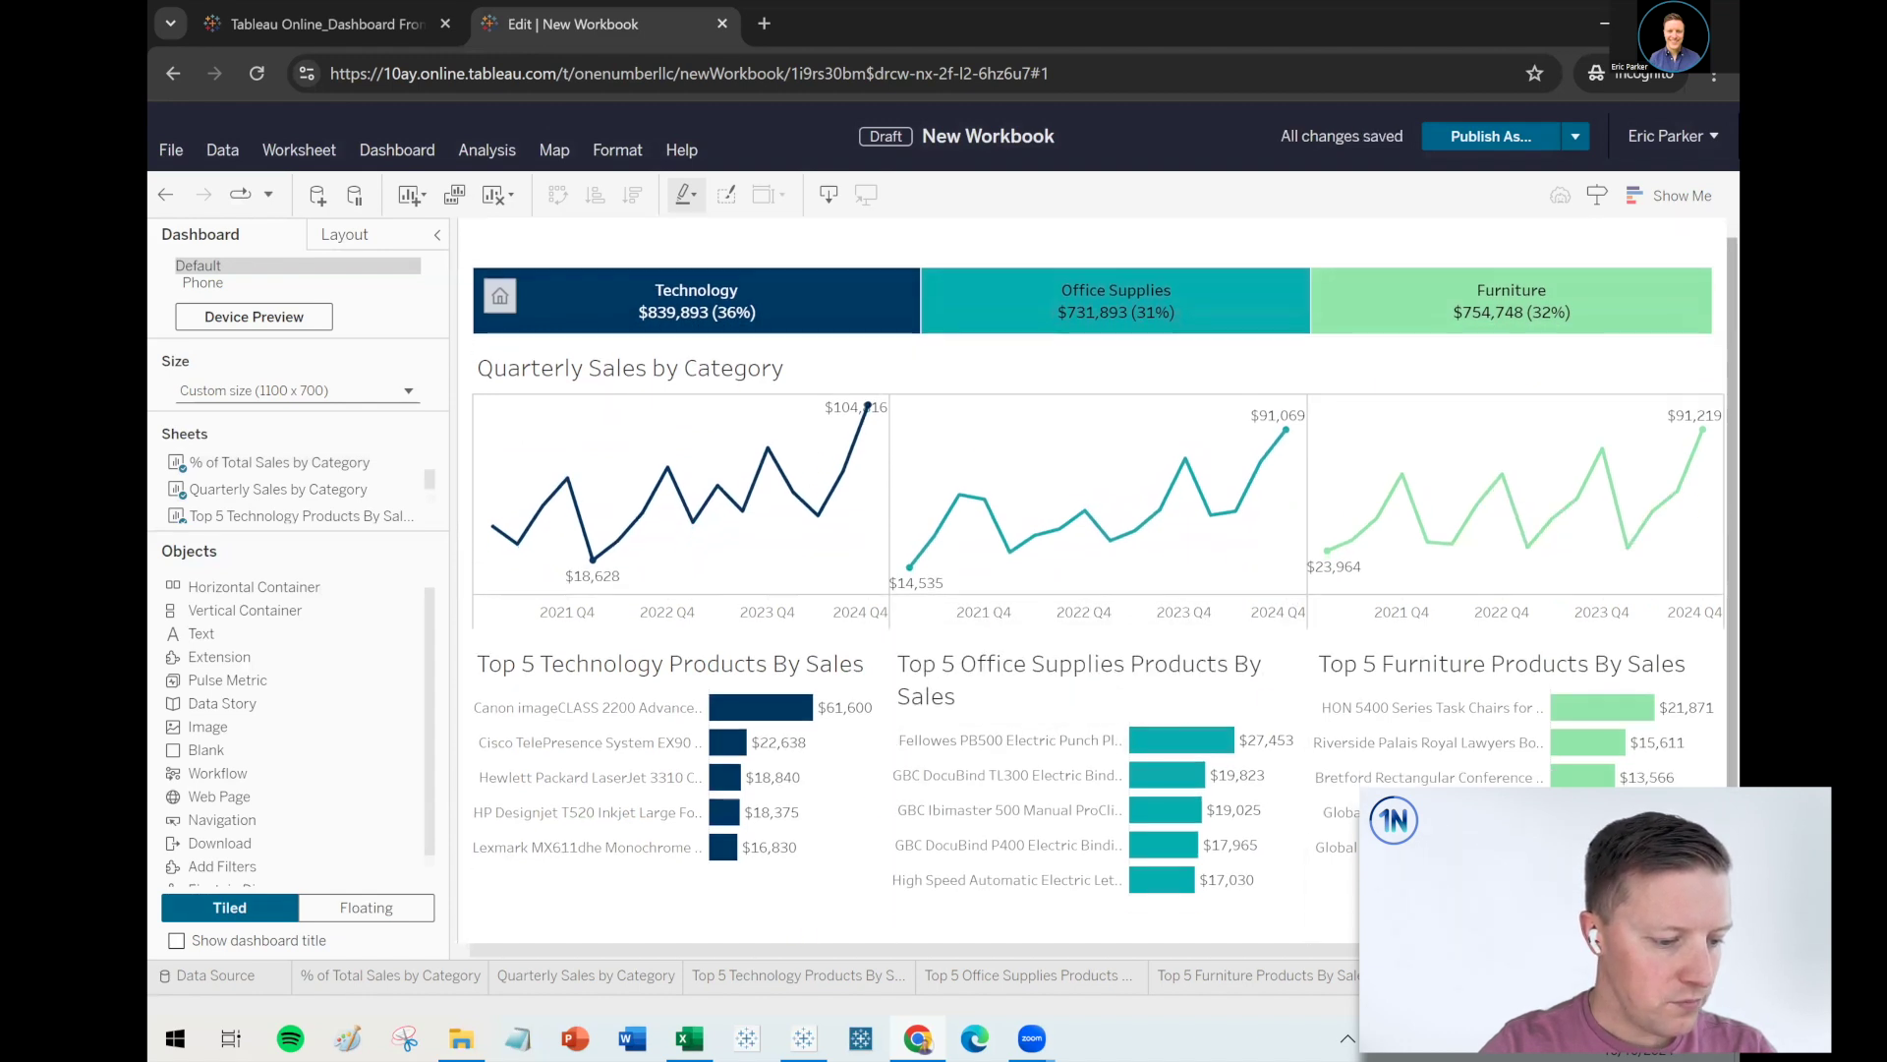
{"action": "left_click", "coordinate": [787, 896]}
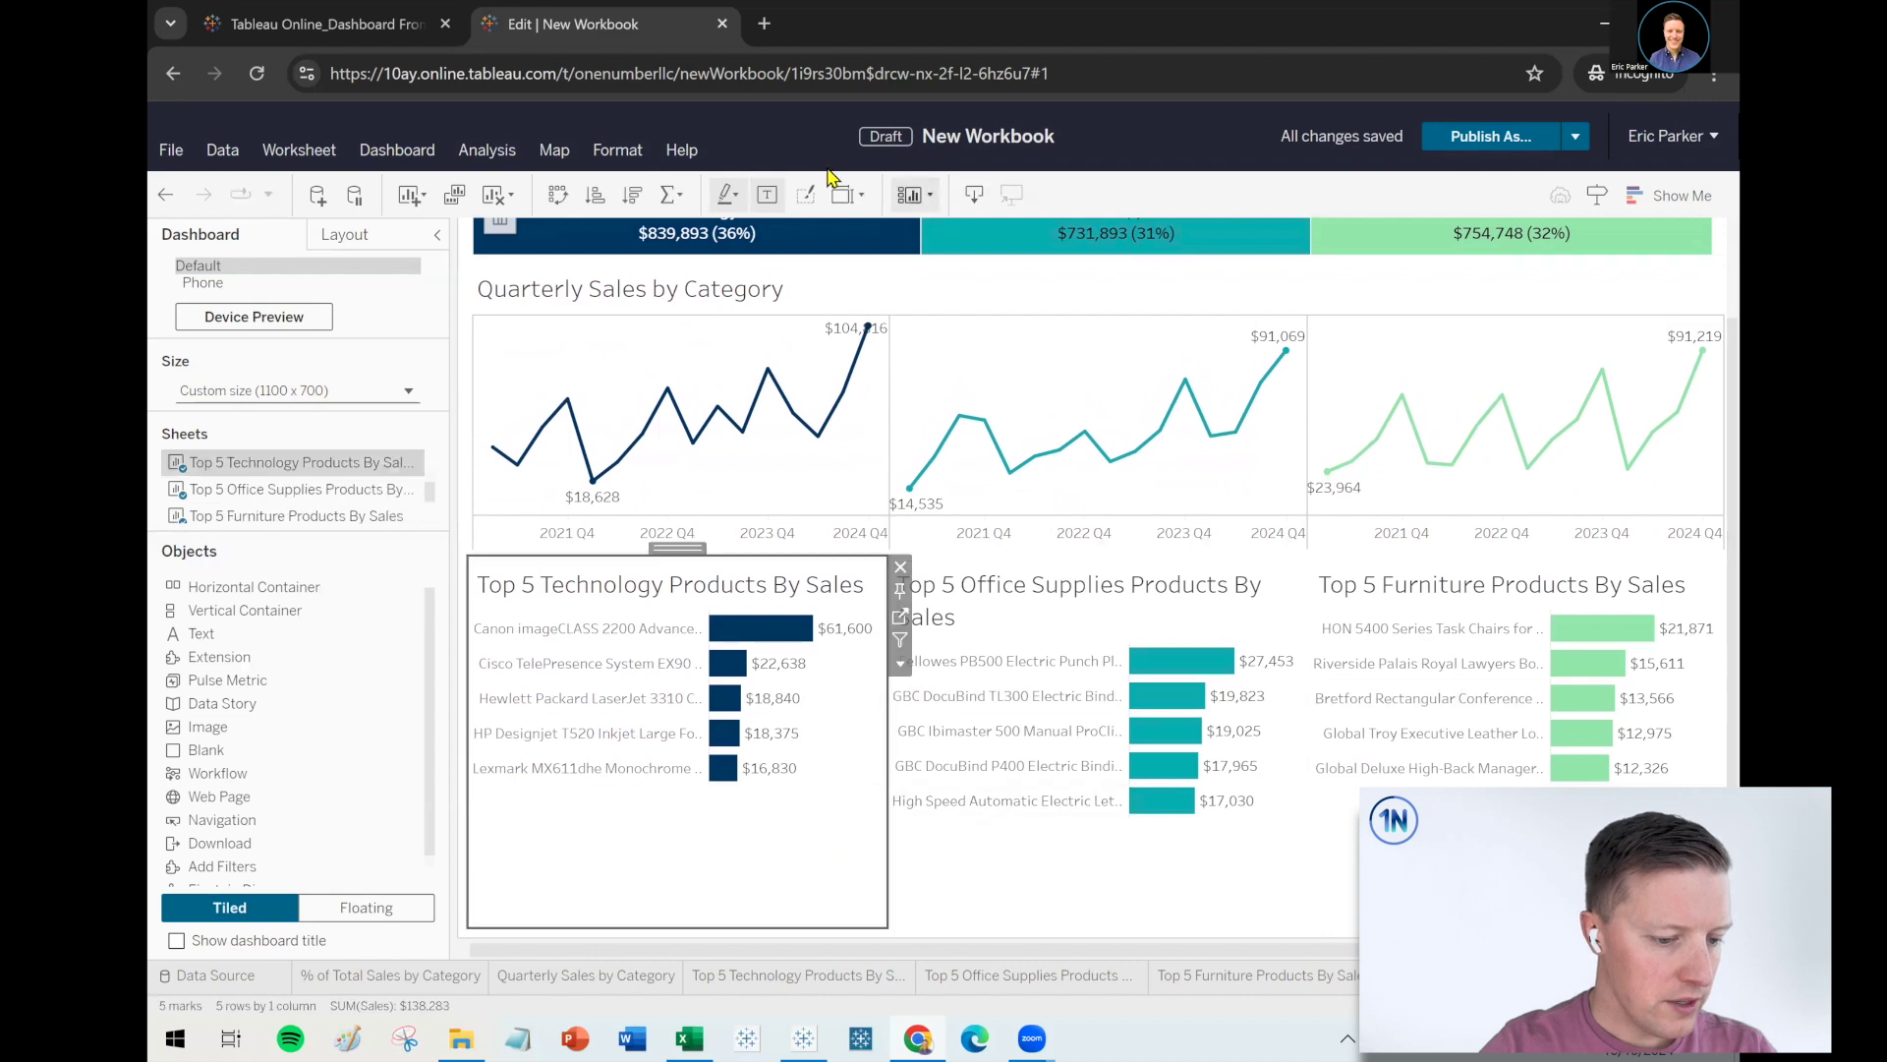
{"action": "left_click", "coordinate": [860, 195]}
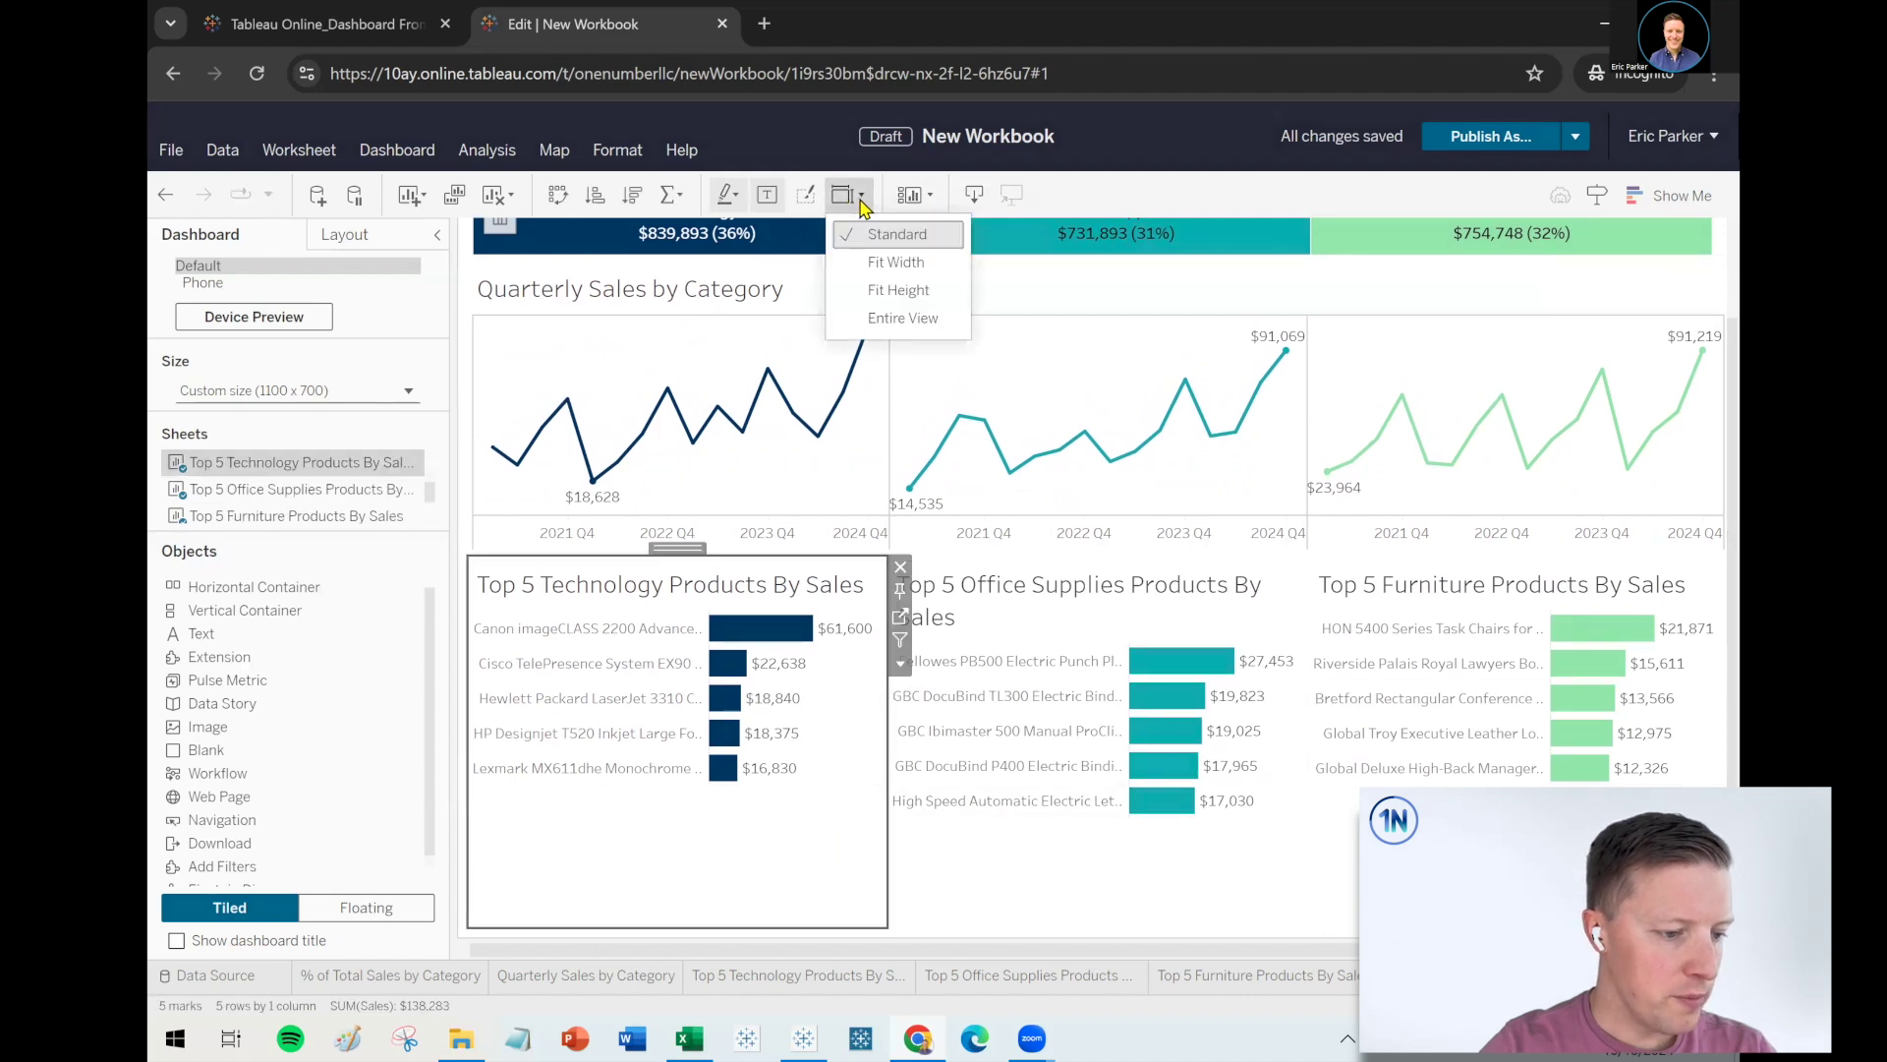
{"action": "left_click", "coordinate": [899, 317]}
{"action": "left_click", "coordinate": [1061, 863]}
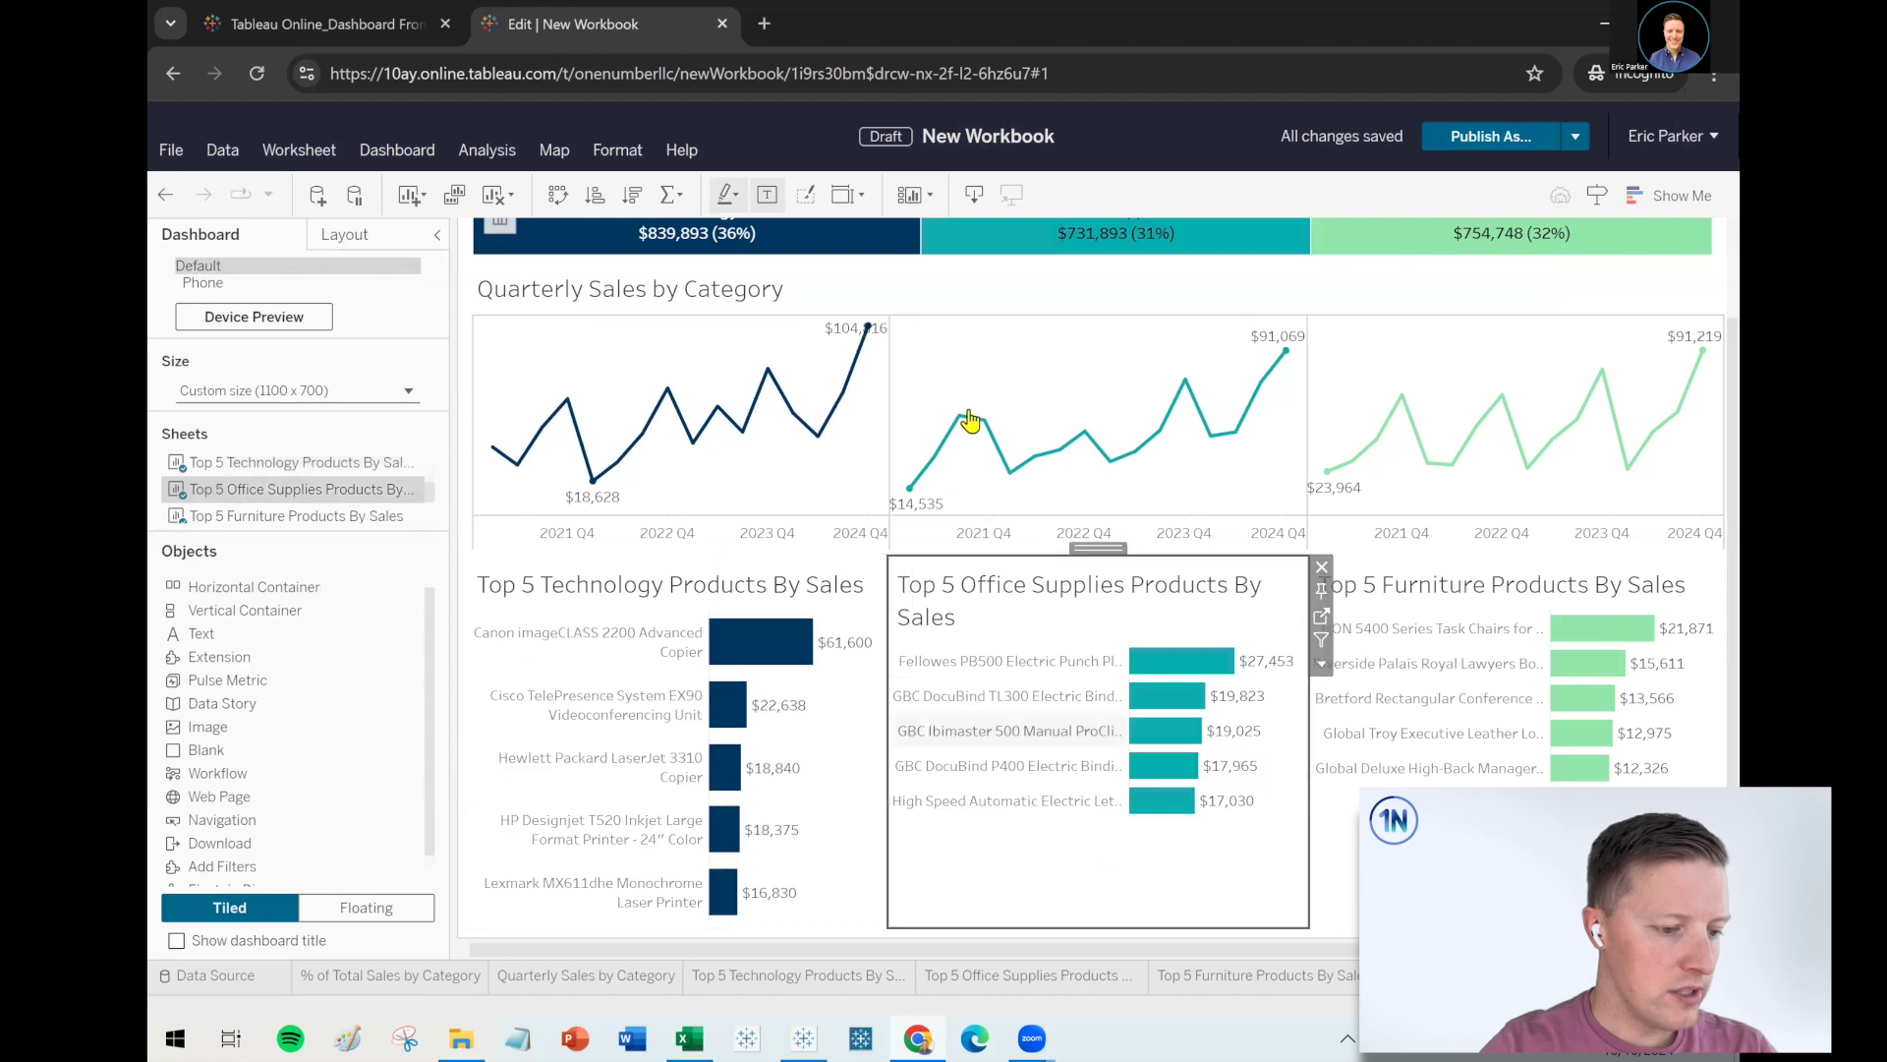
{"action": "left_click", "coordinate": [860, 196]}
{"action": "left_click", "coordinate": [899, 318]}
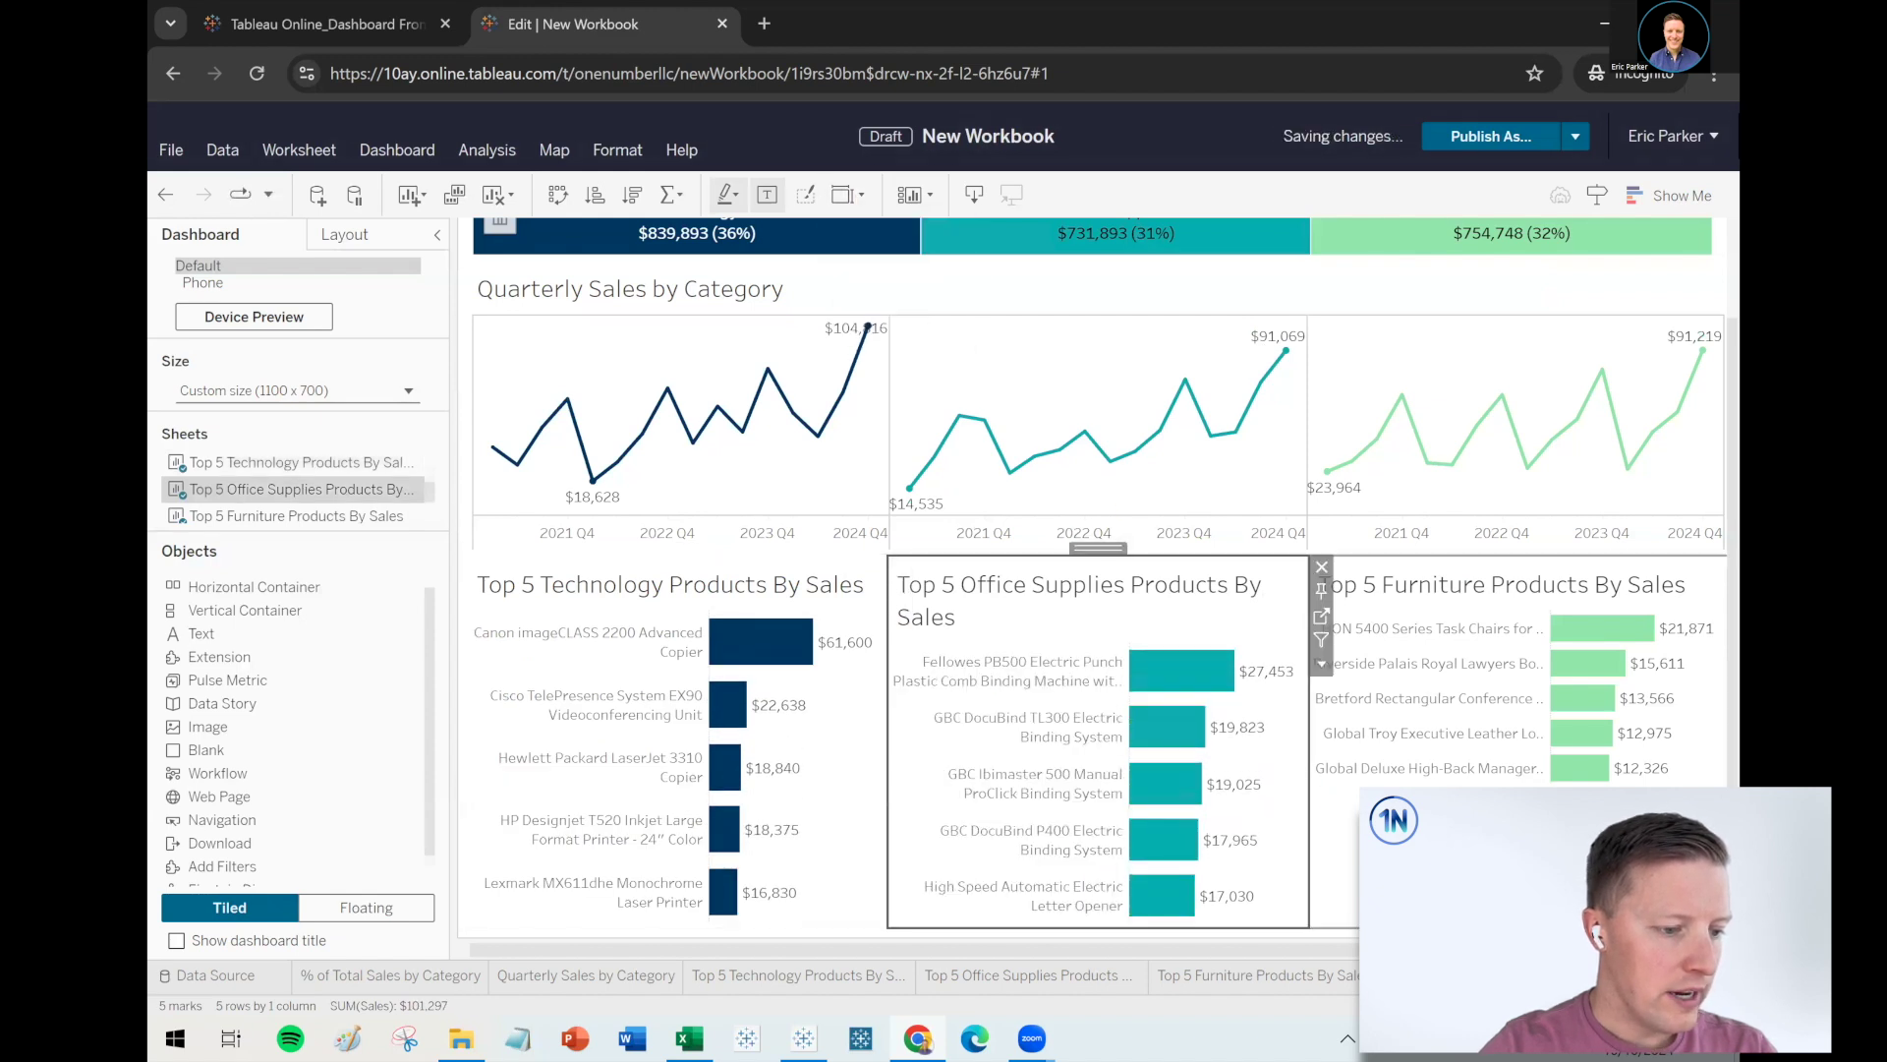
{"action": "left_click", "coordinate": [1475, 585]}
{"action": "left_click", "coordinate": [848, 194]}
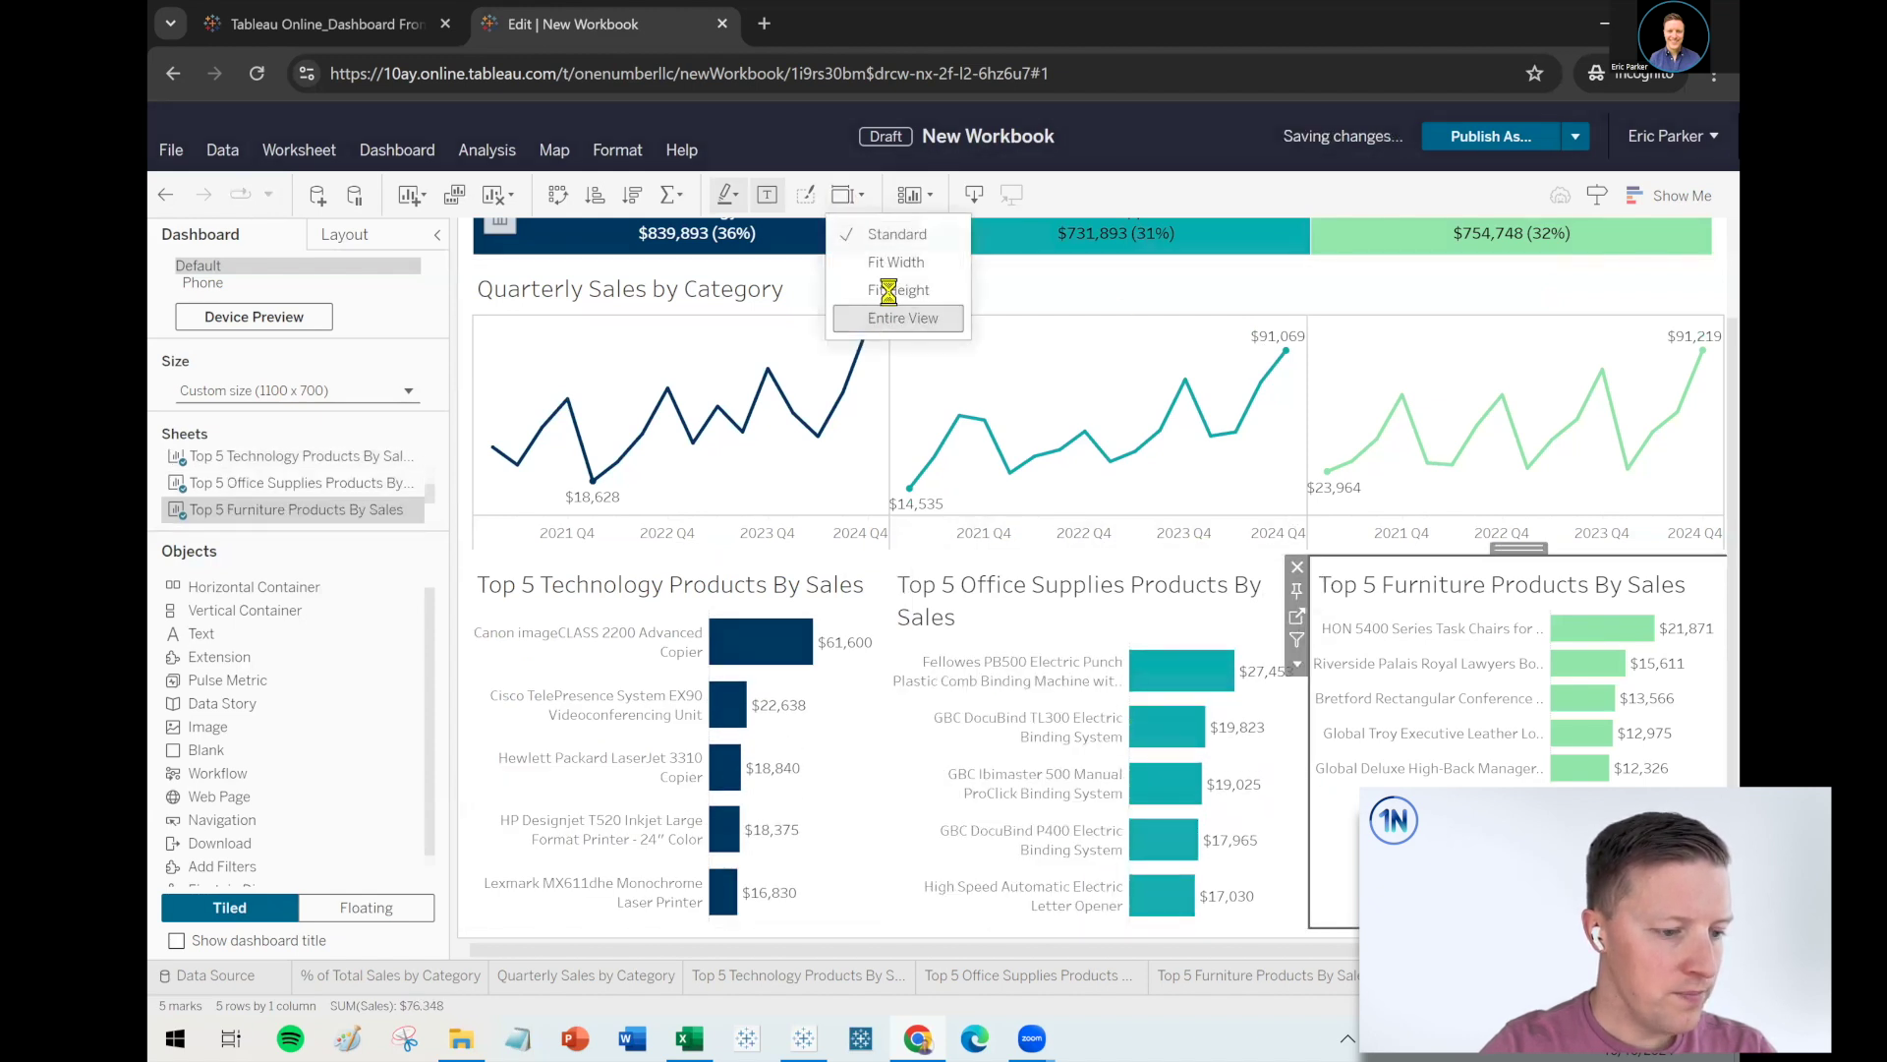
{"action": "left_click", "coordinate": [899, 318]}
Make Quarterly Sales by Category taller by lowering its boundary with the Top 5 sheets, trying different heights
{"action": "left_click_drag", "start_coordinate": [1005, 557], "coordinate": [1014, 665]}
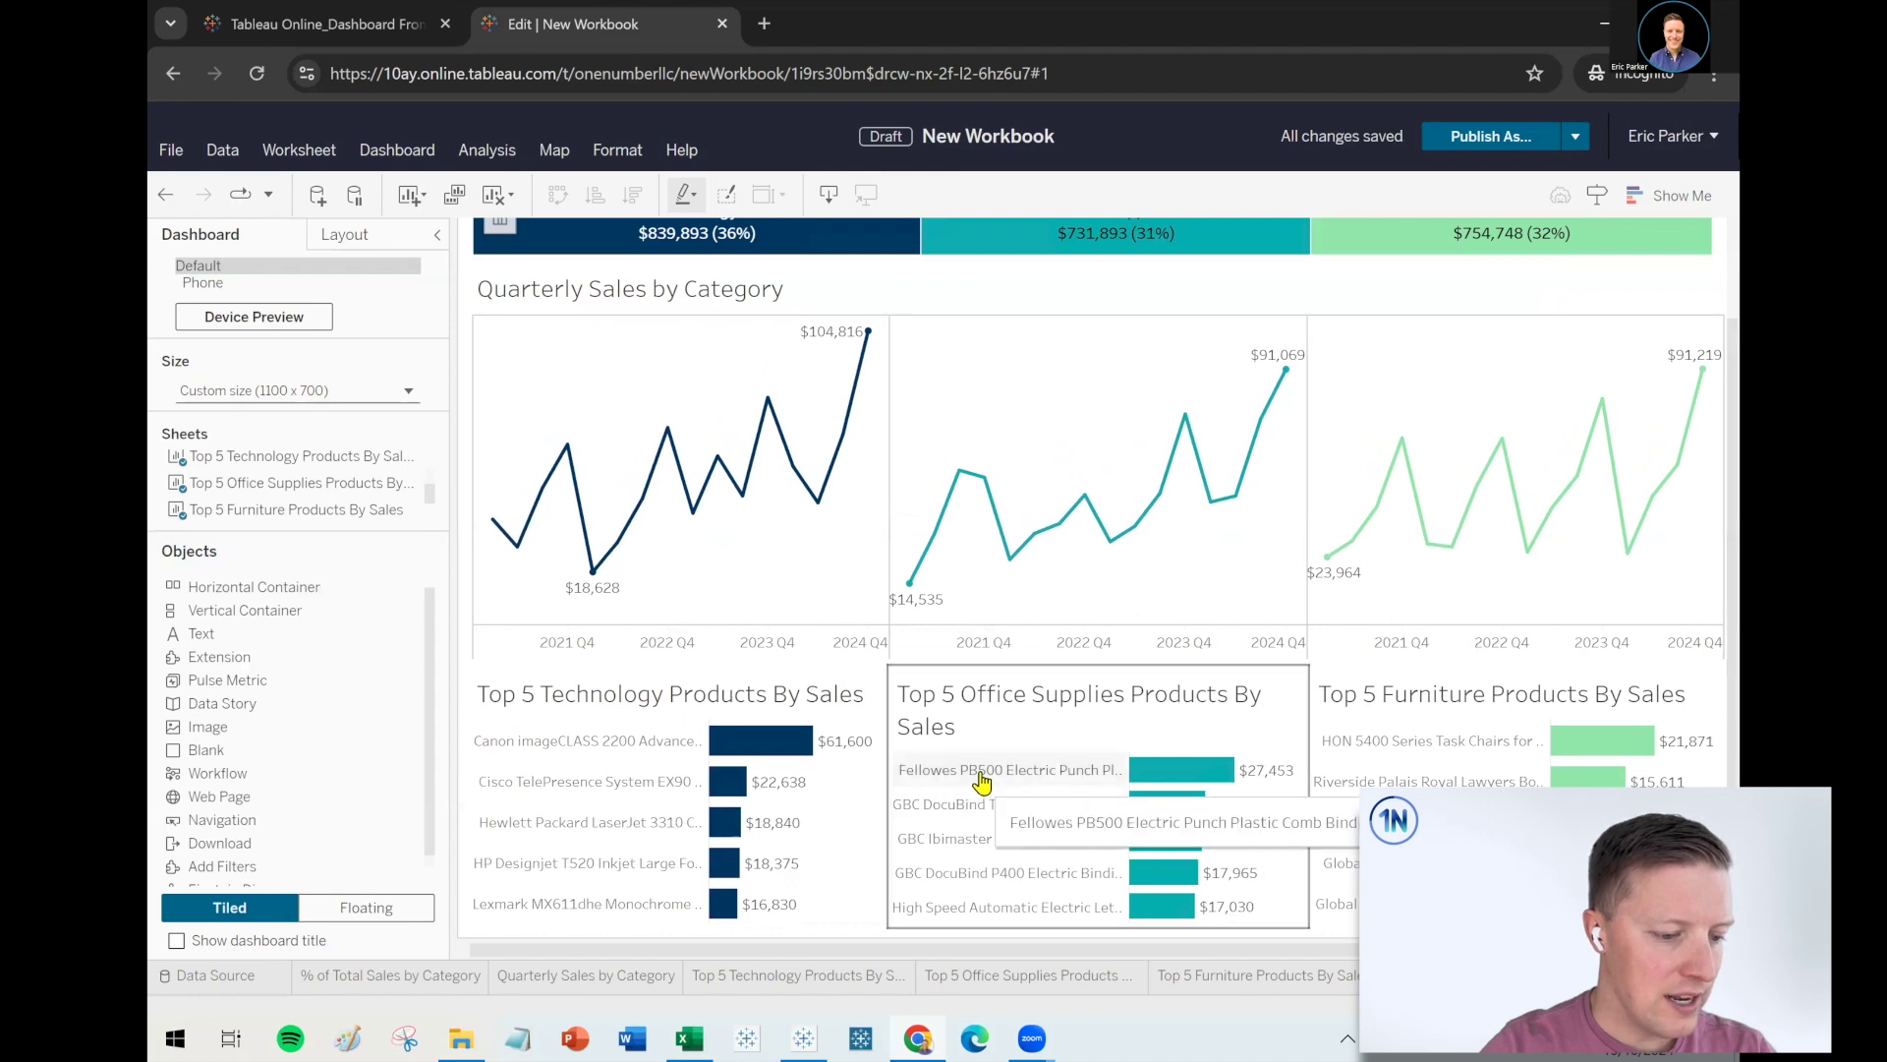
{"action": "left_click", "coordinate": [671, 618]}
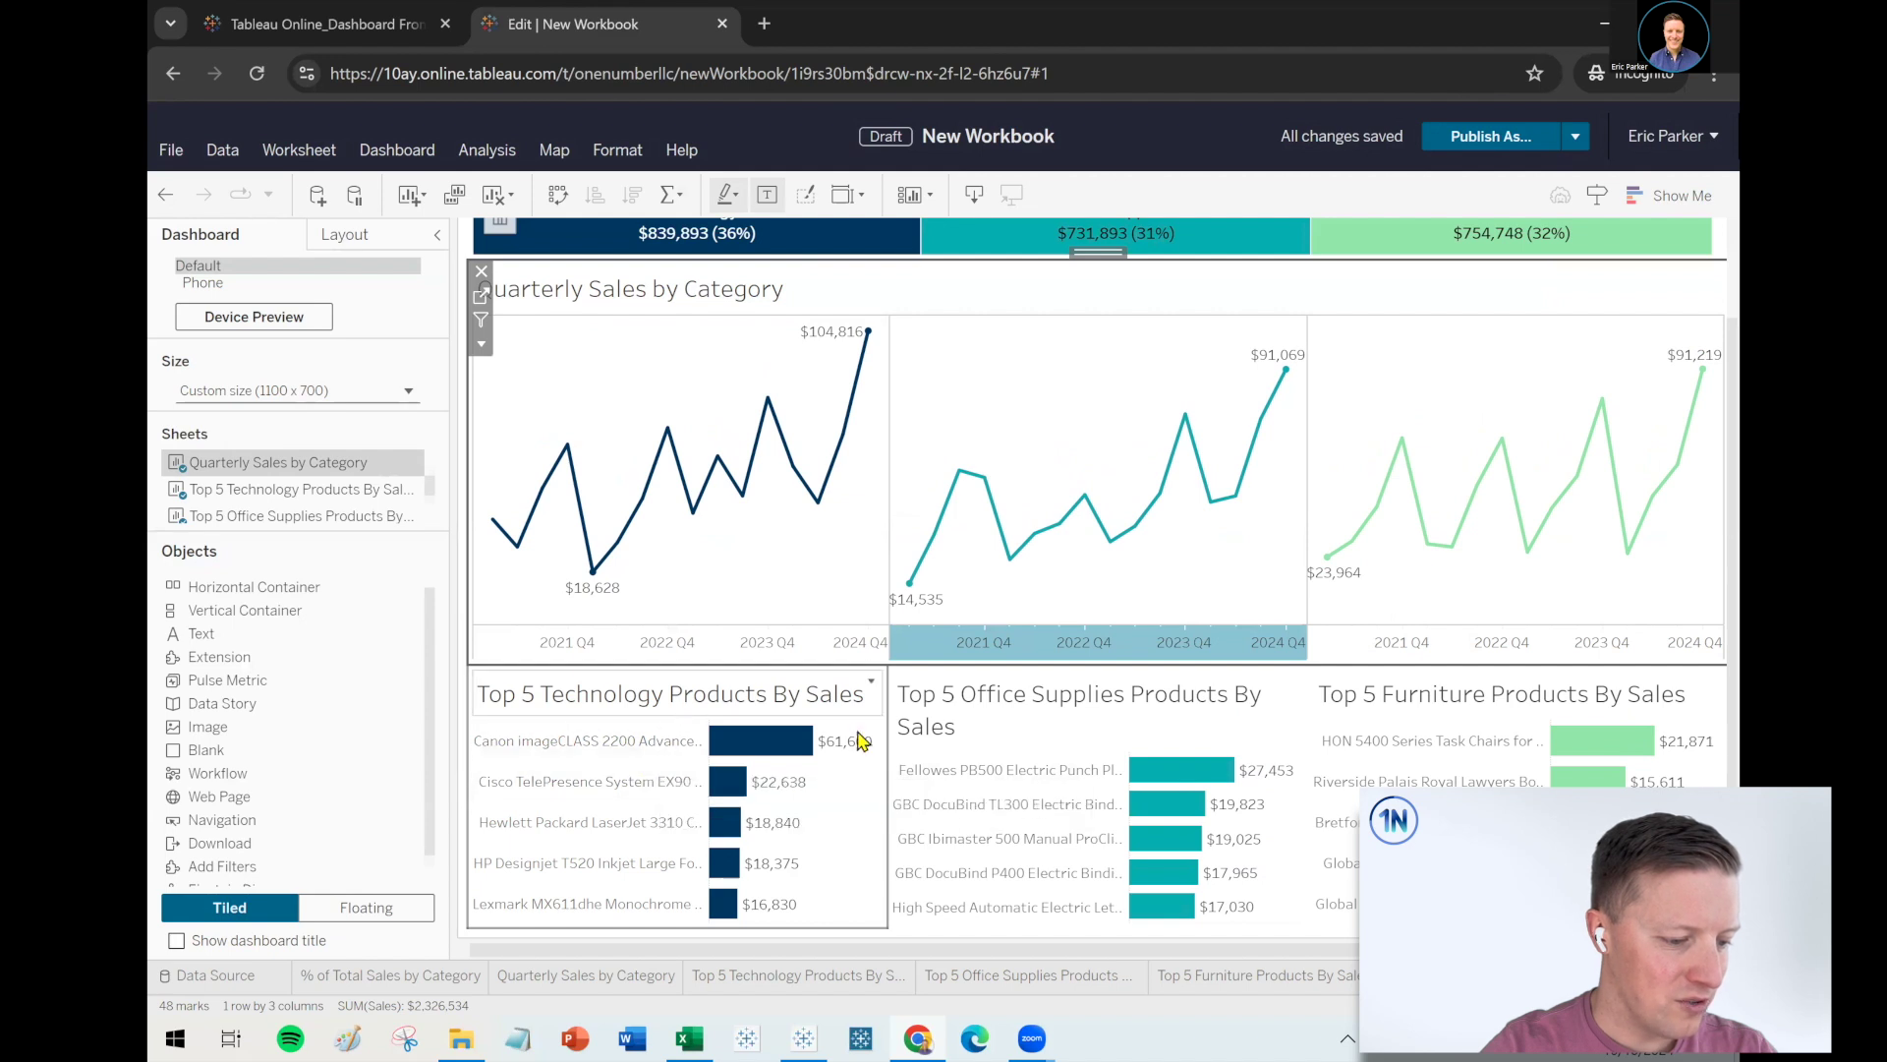
{"action": "left_click", "coordinate": [855, 700]}
{"action": "left_click_drag", "start_coordinate": [855, 665], "coordinate": [857, 604]}
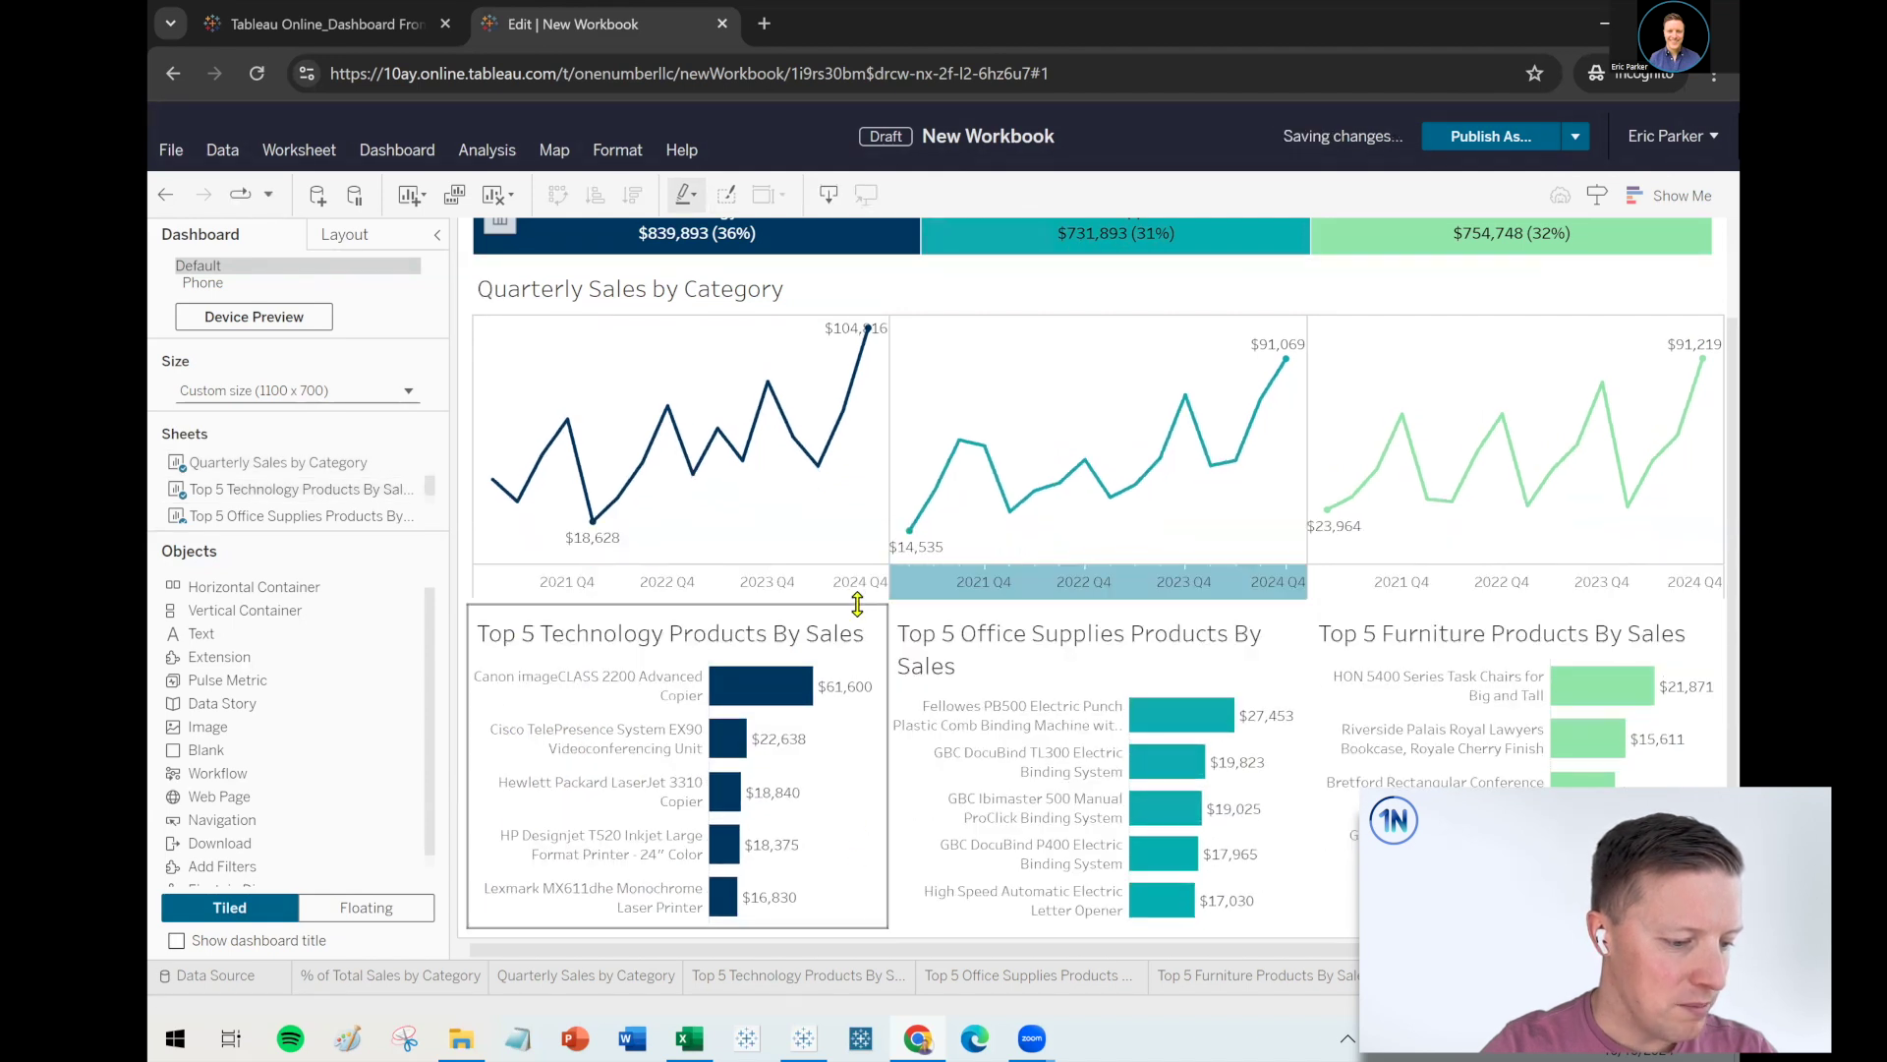
{"action": "left_click", "coordinate": [870, 654]}
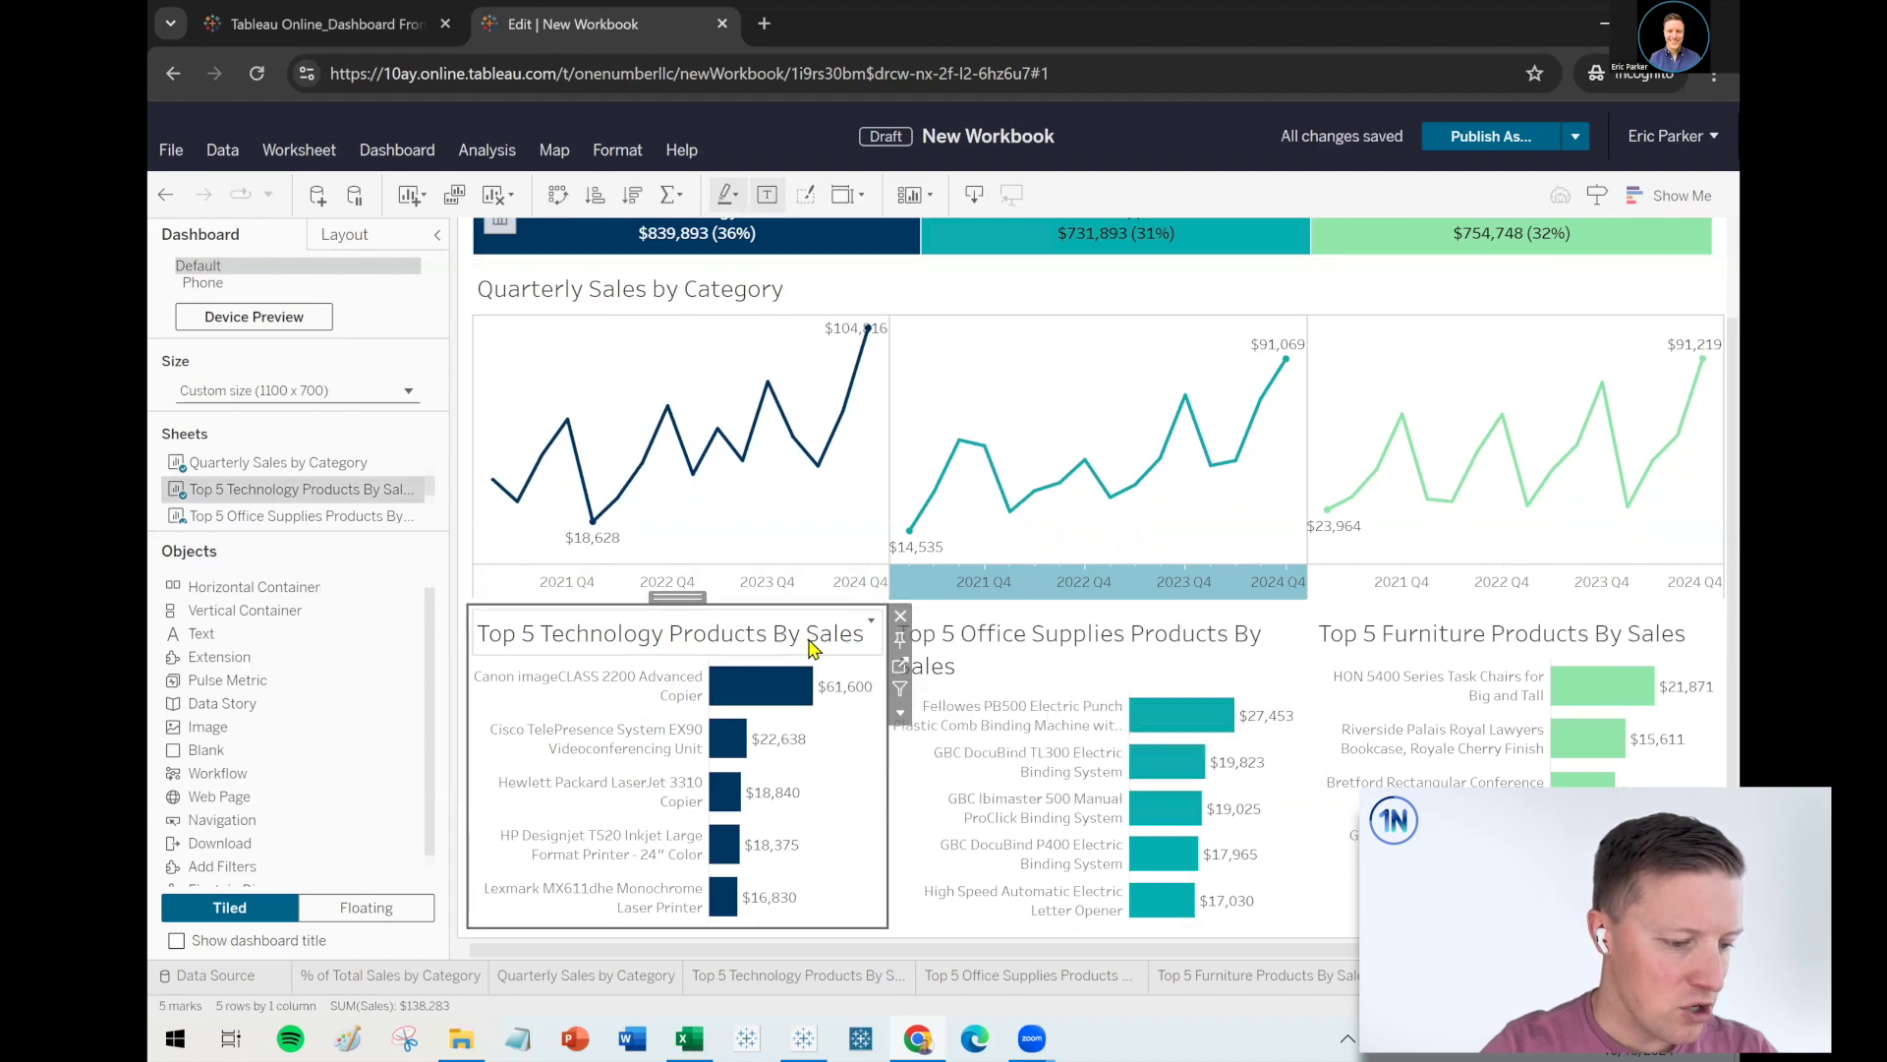
{"action": "left_click_drag", "start_coordinate": [604, 606], "coordinate": [607, 688]}
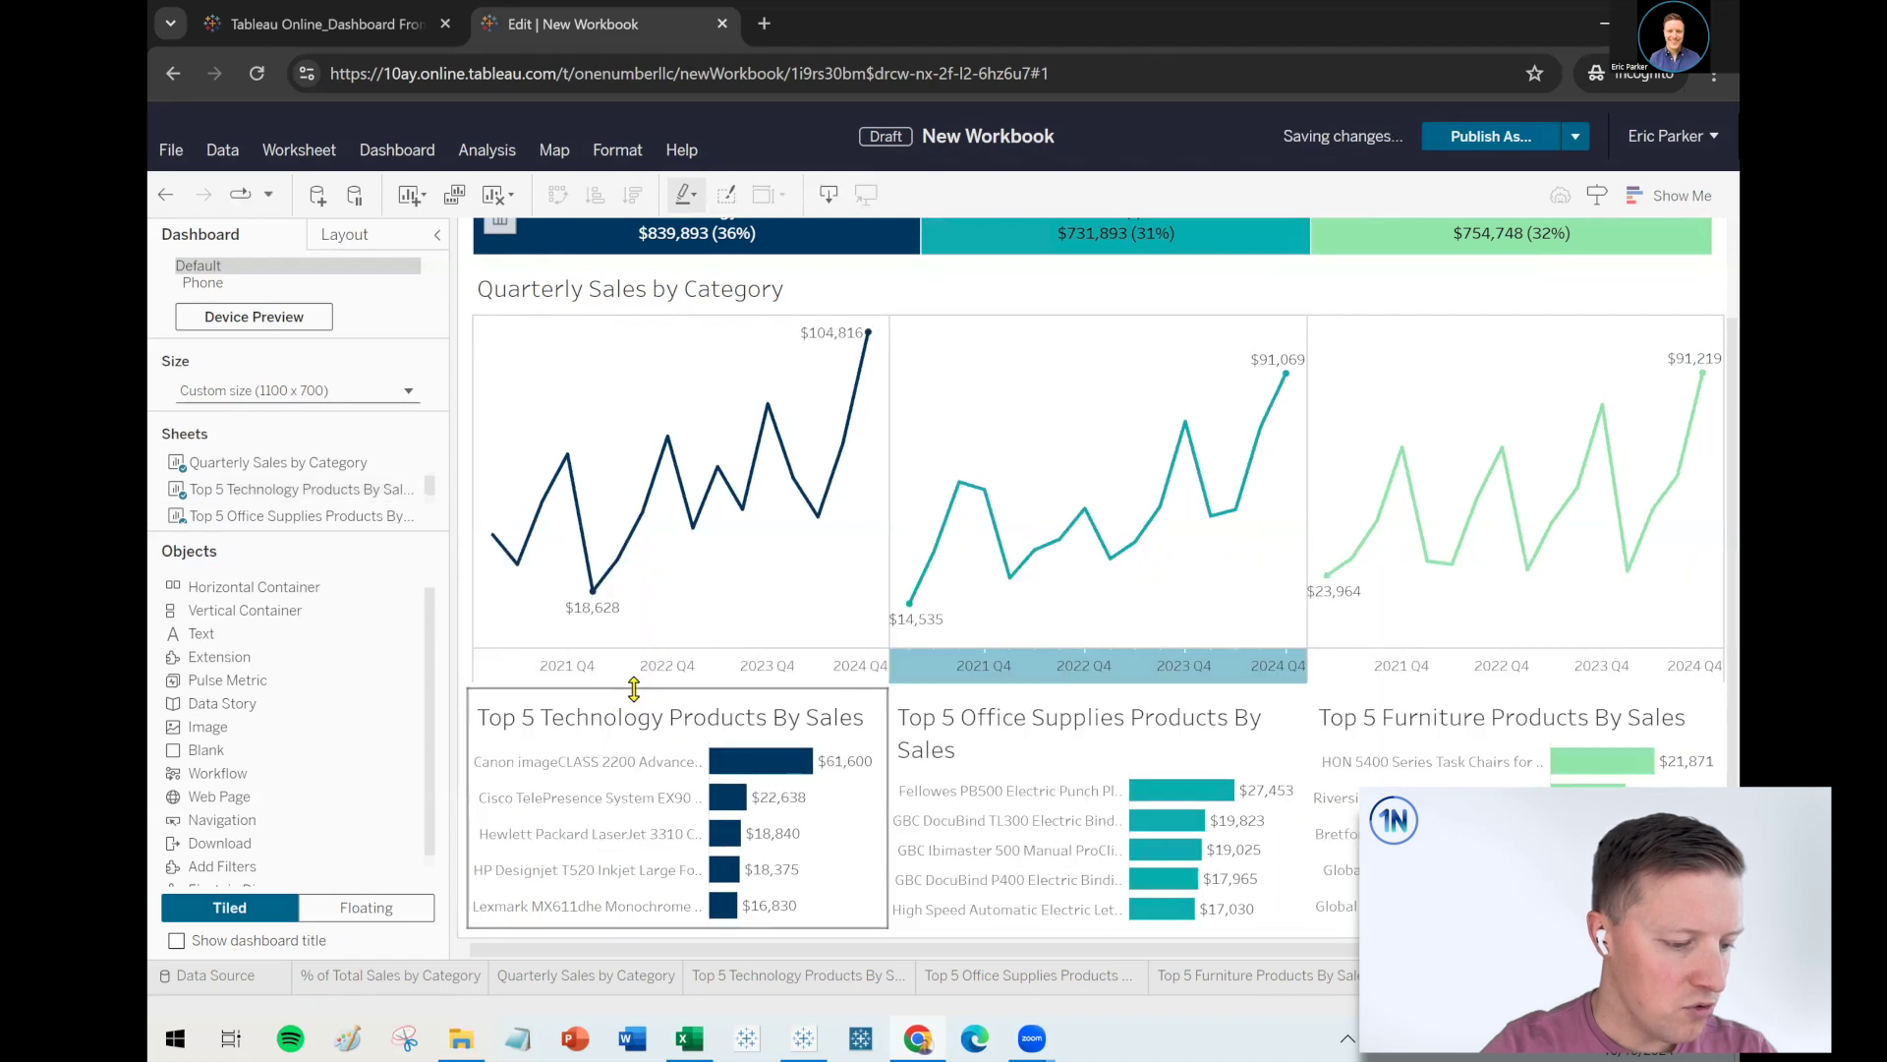
{"action": "left_click", "coordinate": [1706, 560]}
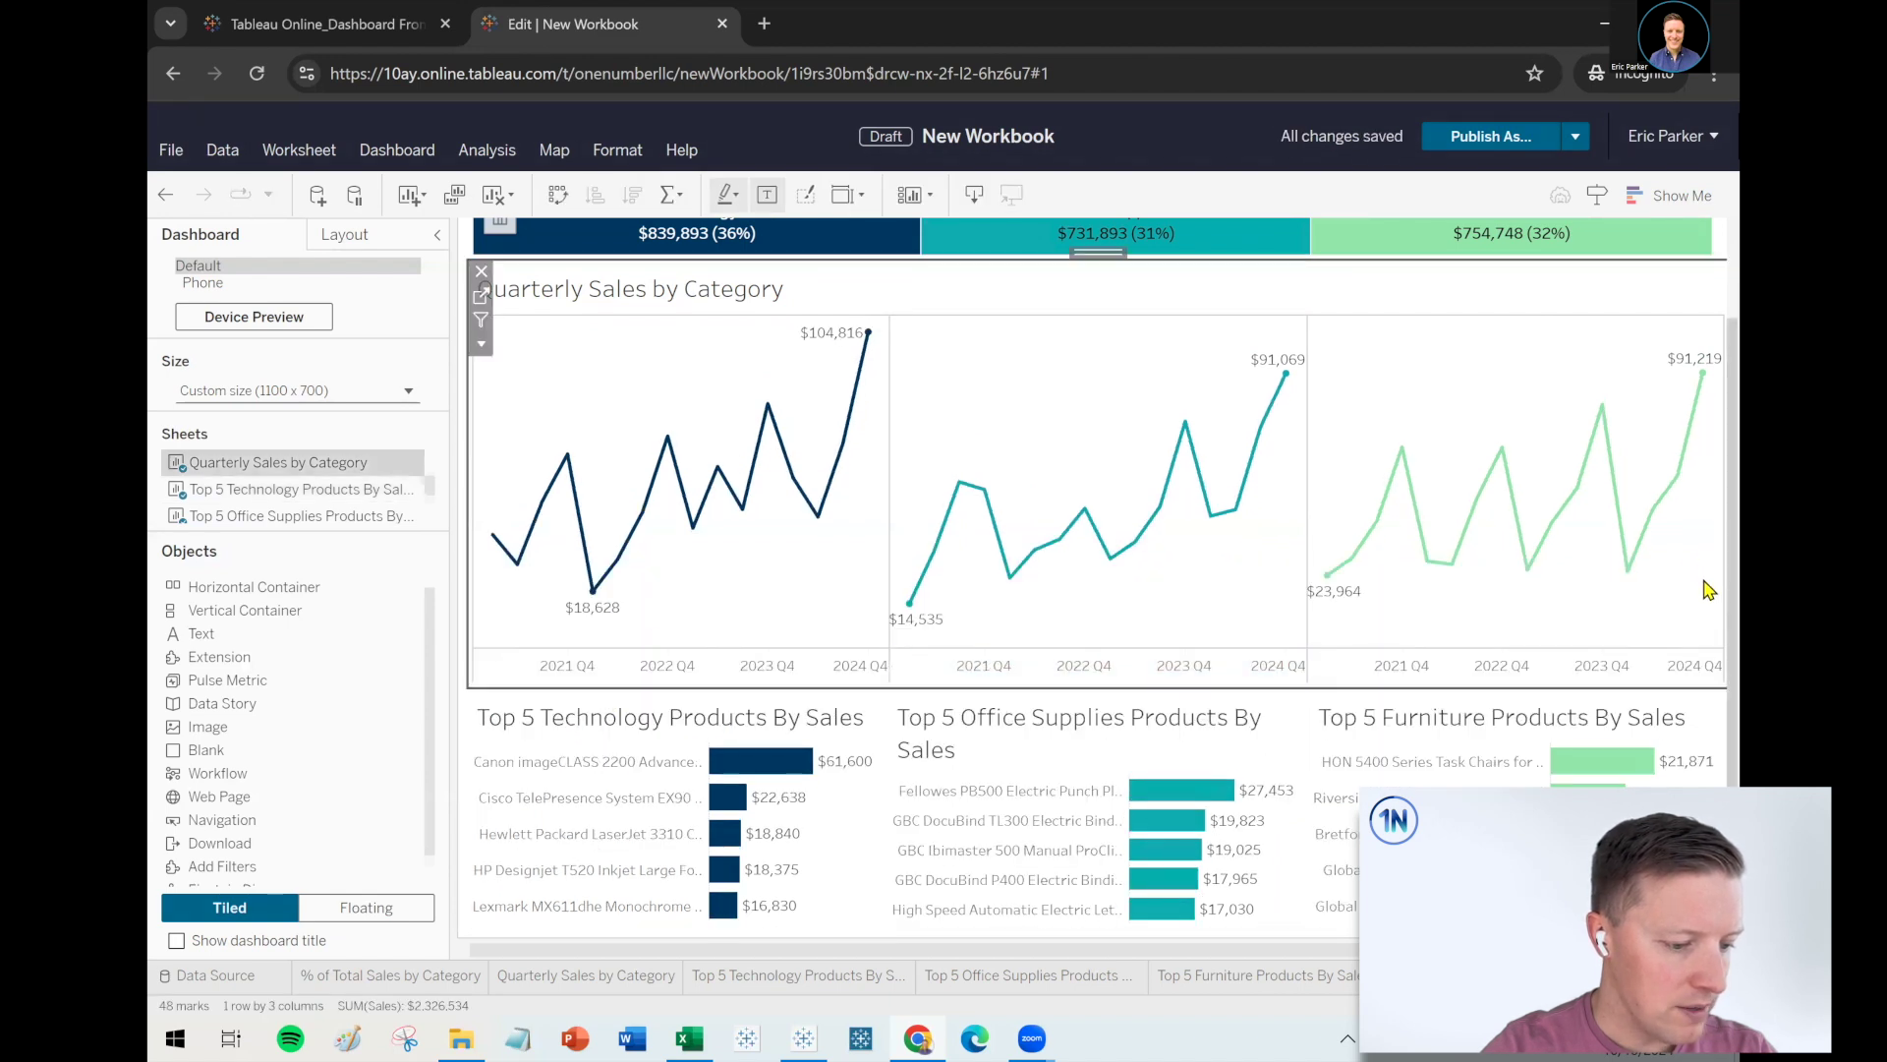
Show the dashboard title and give it a solid medium grey background
{"action": "scroll", "coordinate": [1706, 580], "scroll_direction": "up", "scroll_amount": 1}
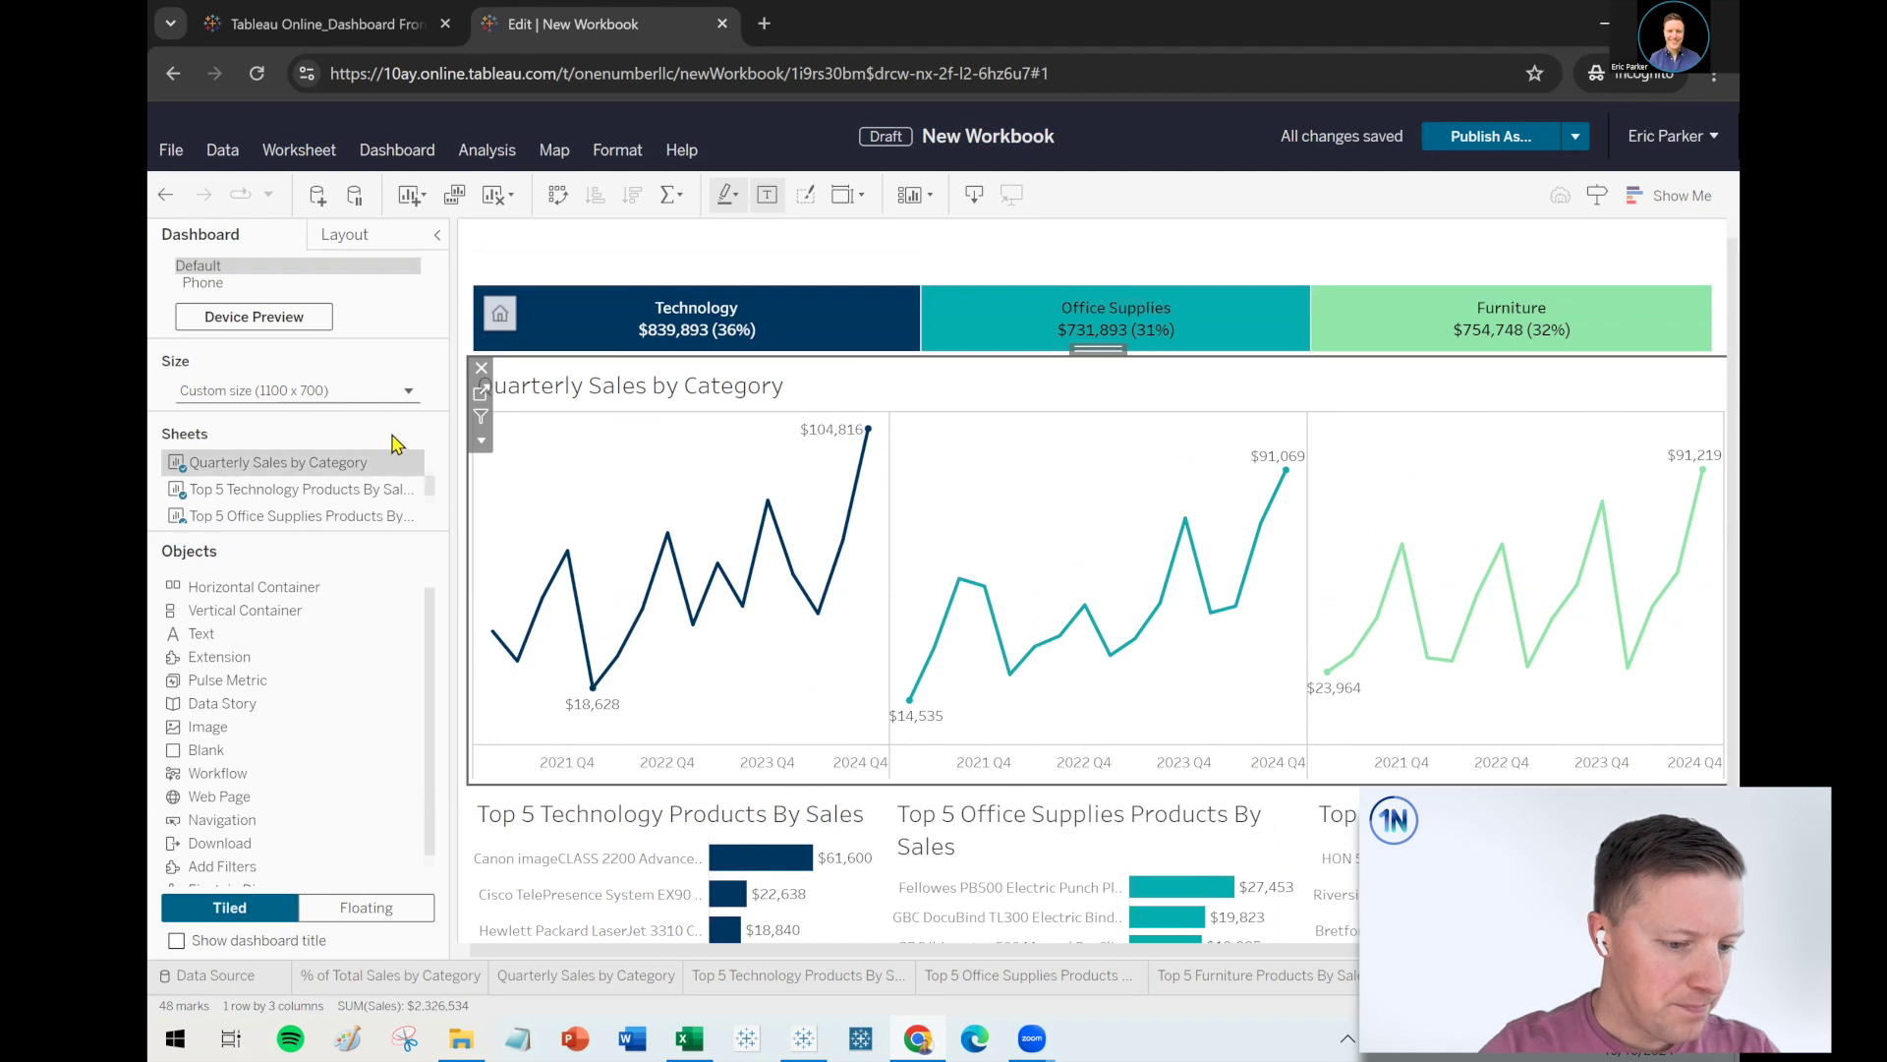
{"action": "left_click", "coordinate": [176, 942]}
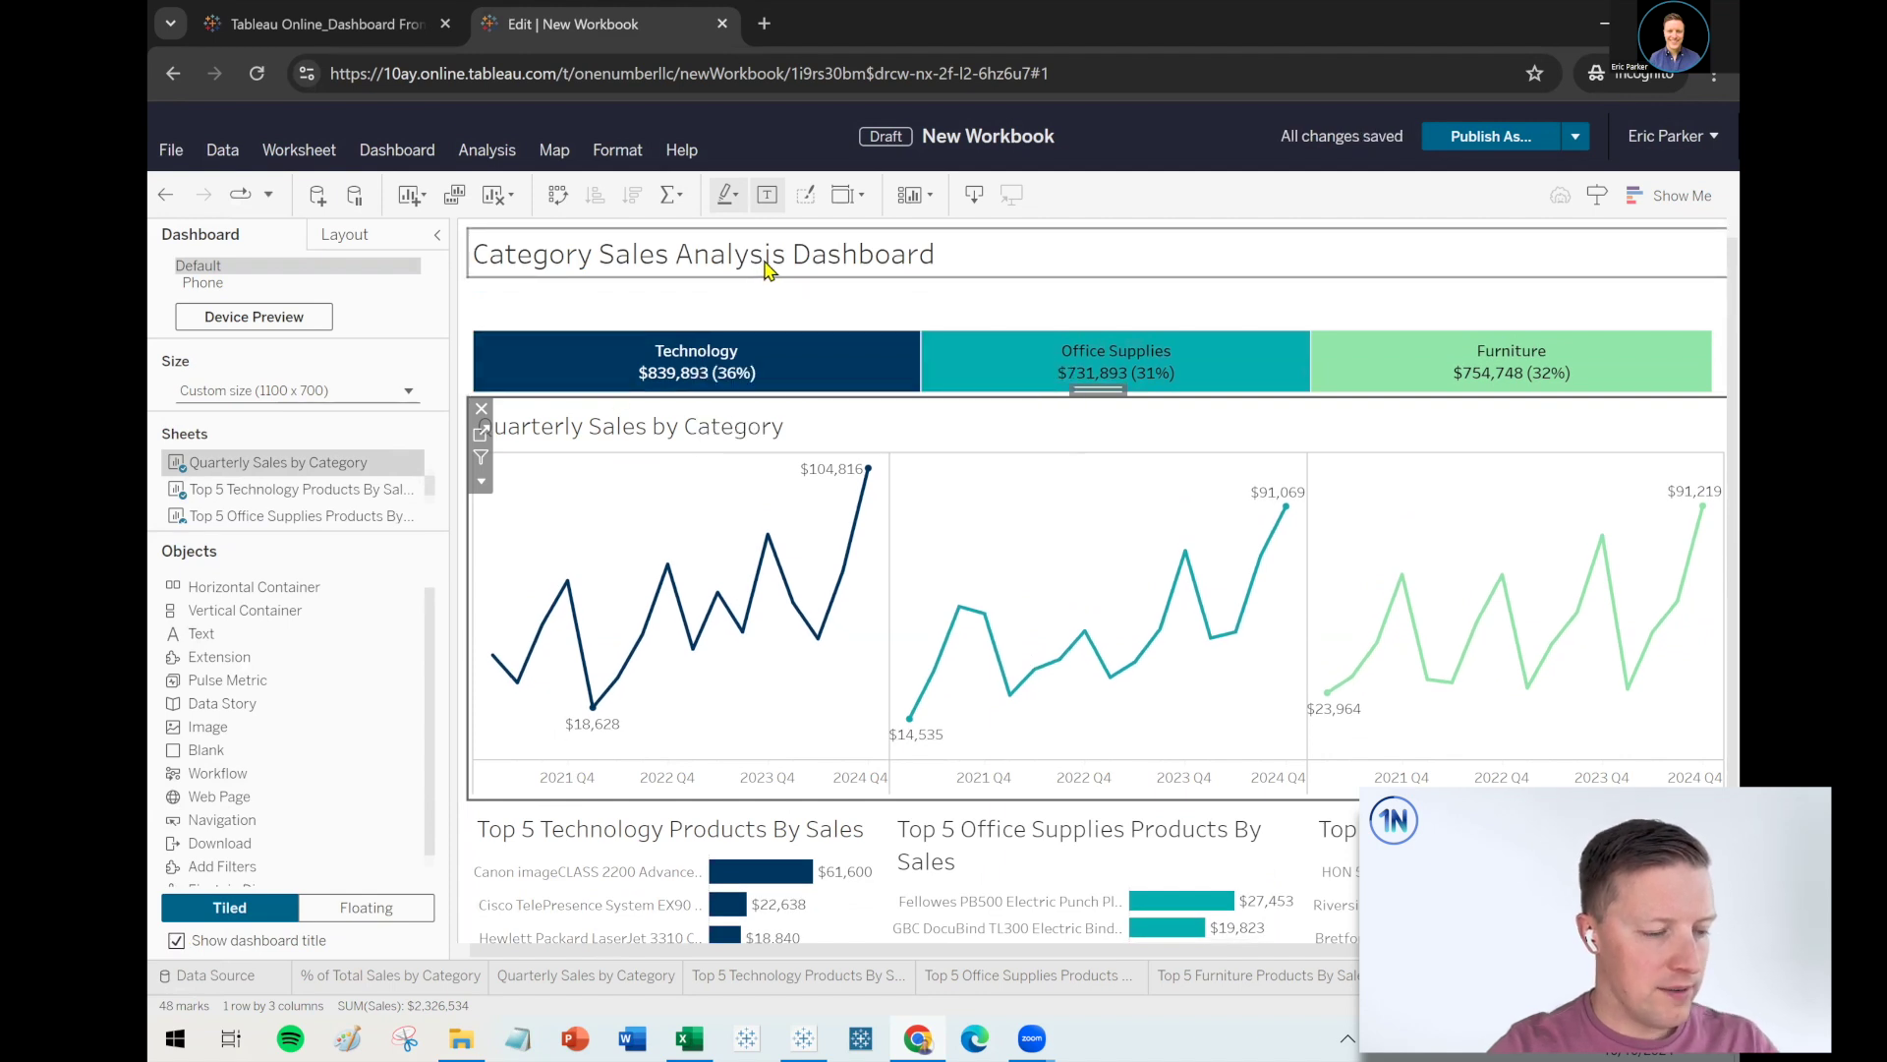
{"action": "left_click", "coordinate": [768, 270]}
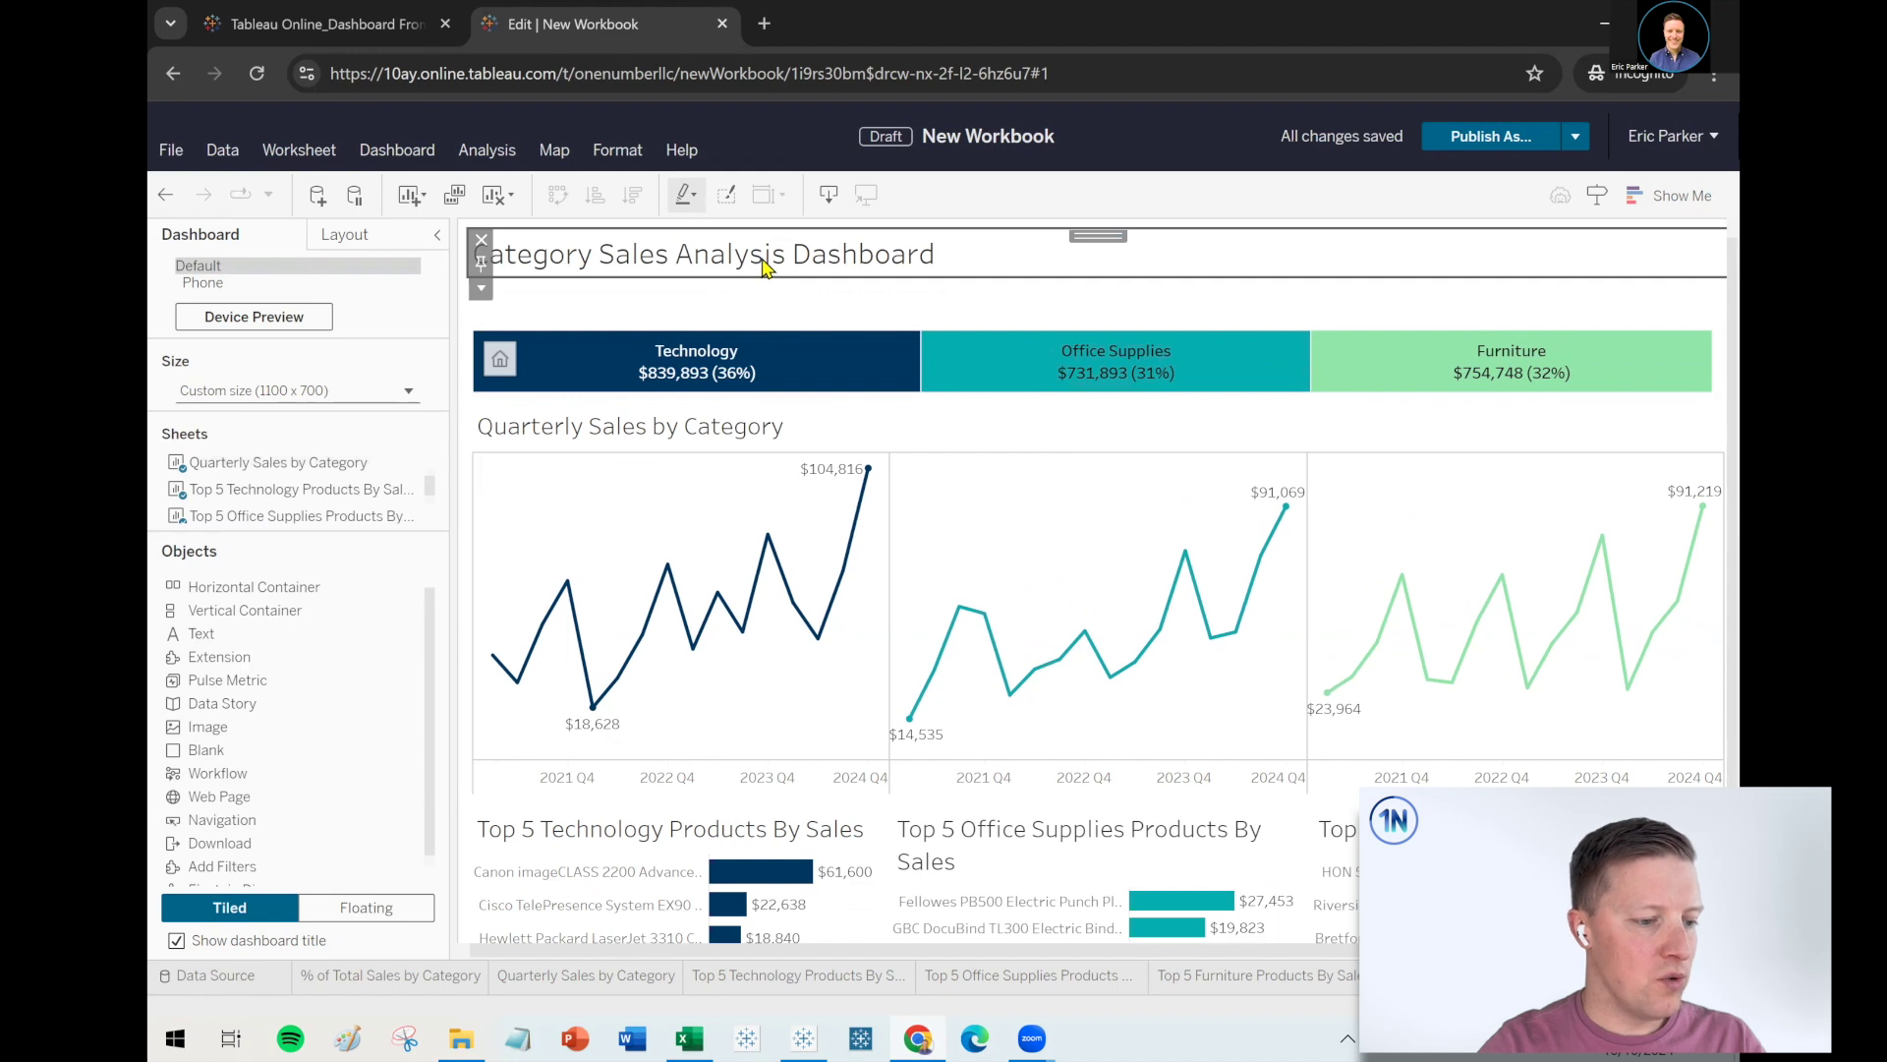
{"action": "left_click", "coordinate": [337, 244]}
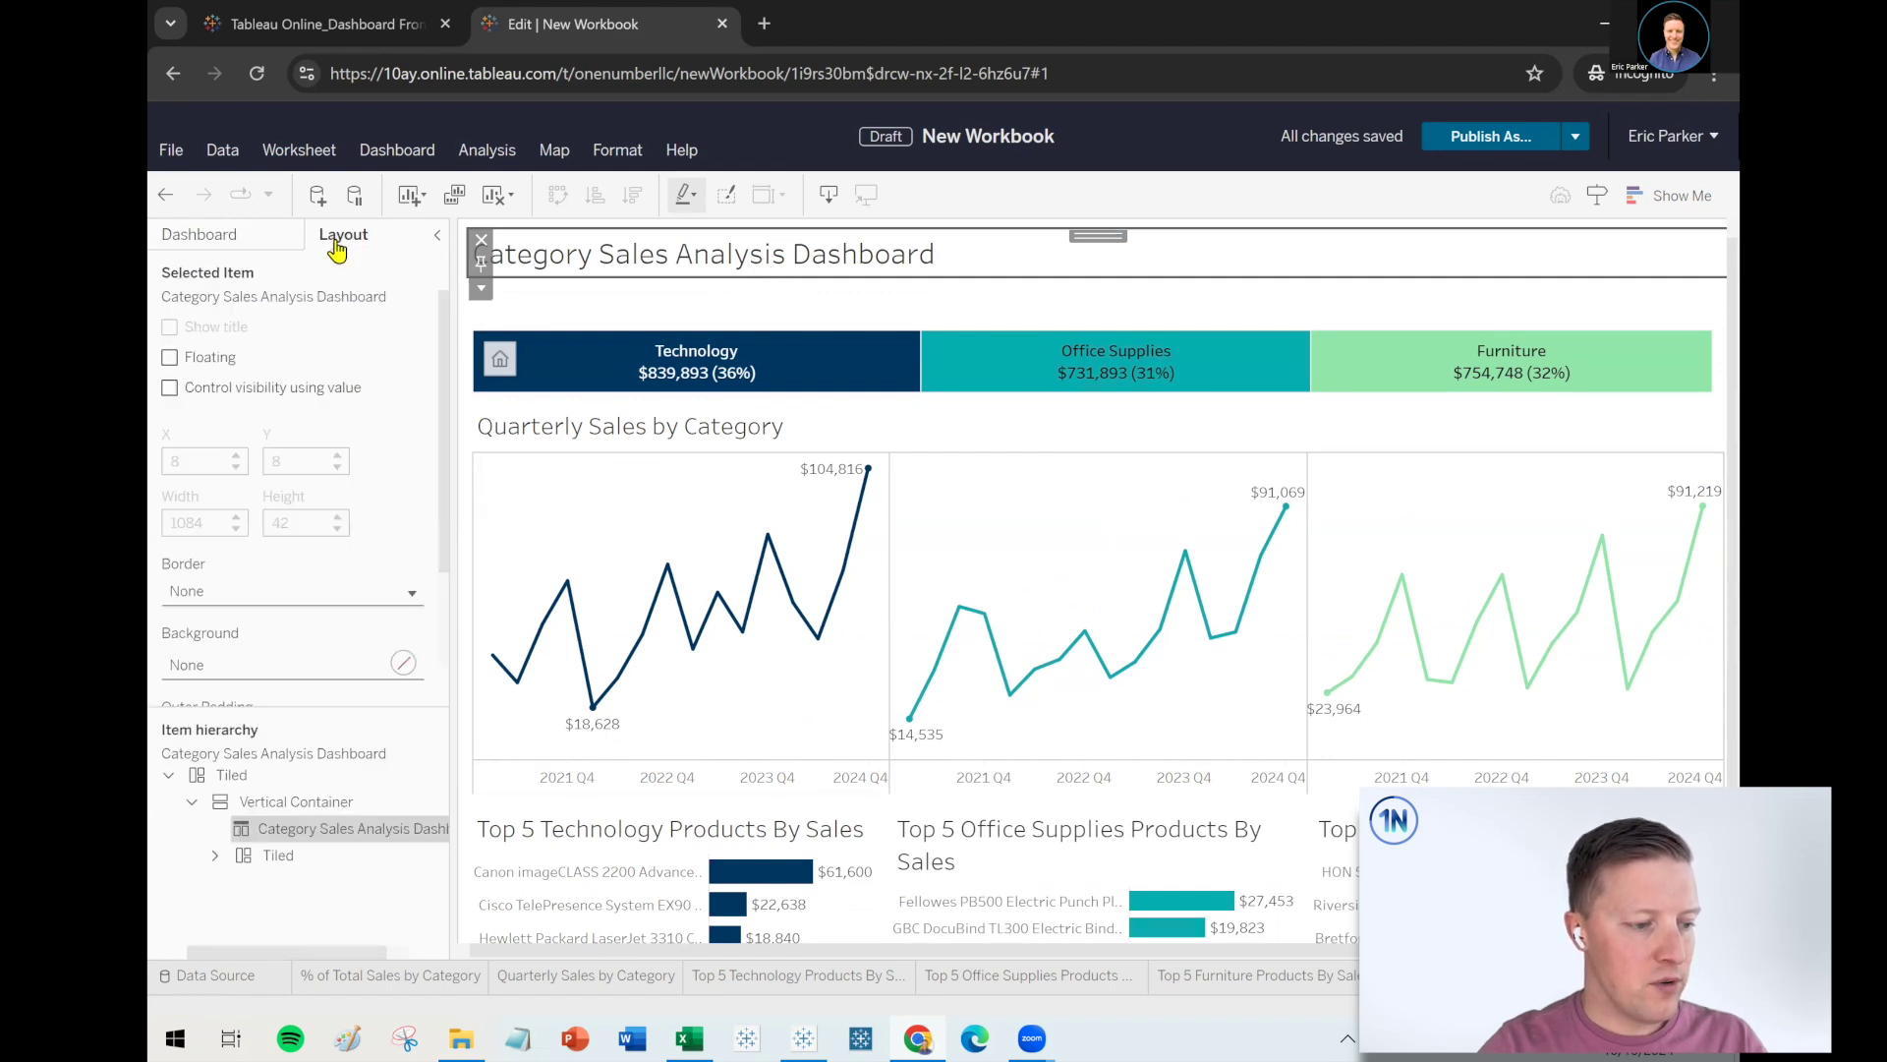
{"action": "left_click", "coordinate": [201, 667]}
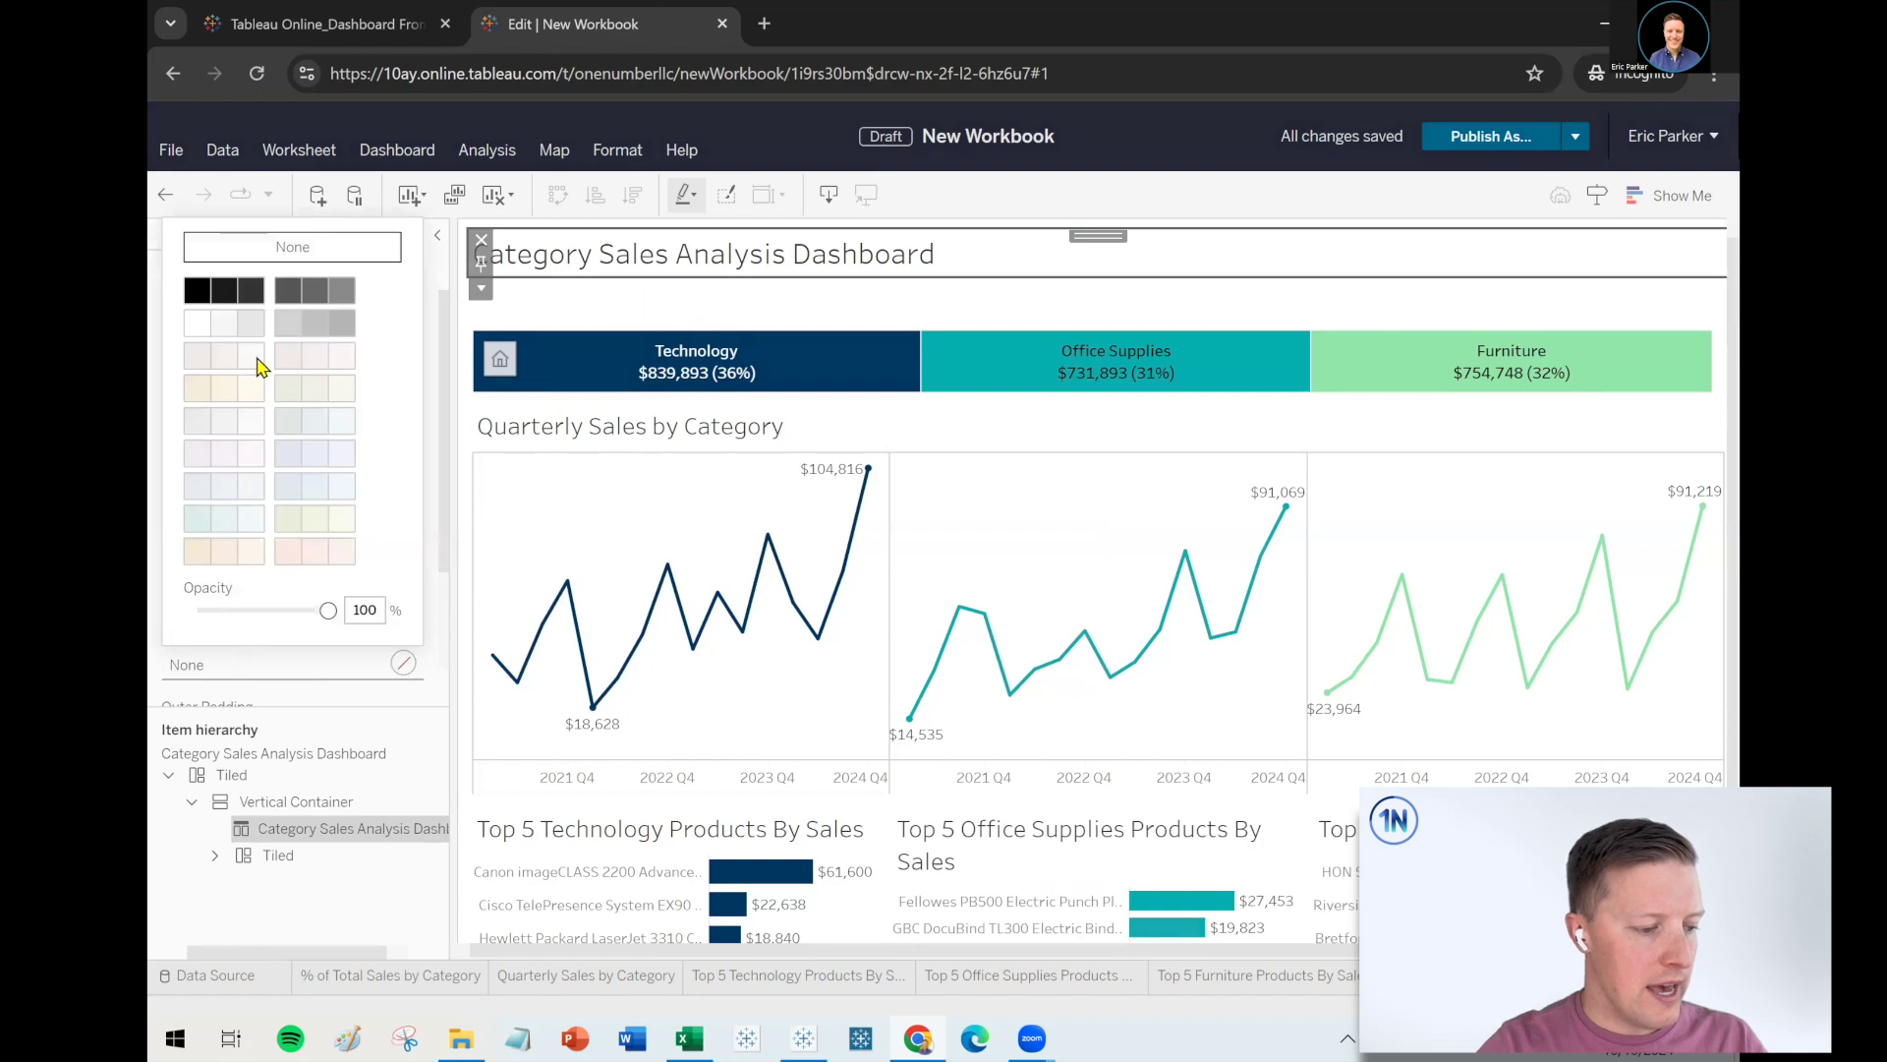
{"action": "left_click", "coordinate": [342, 292]}
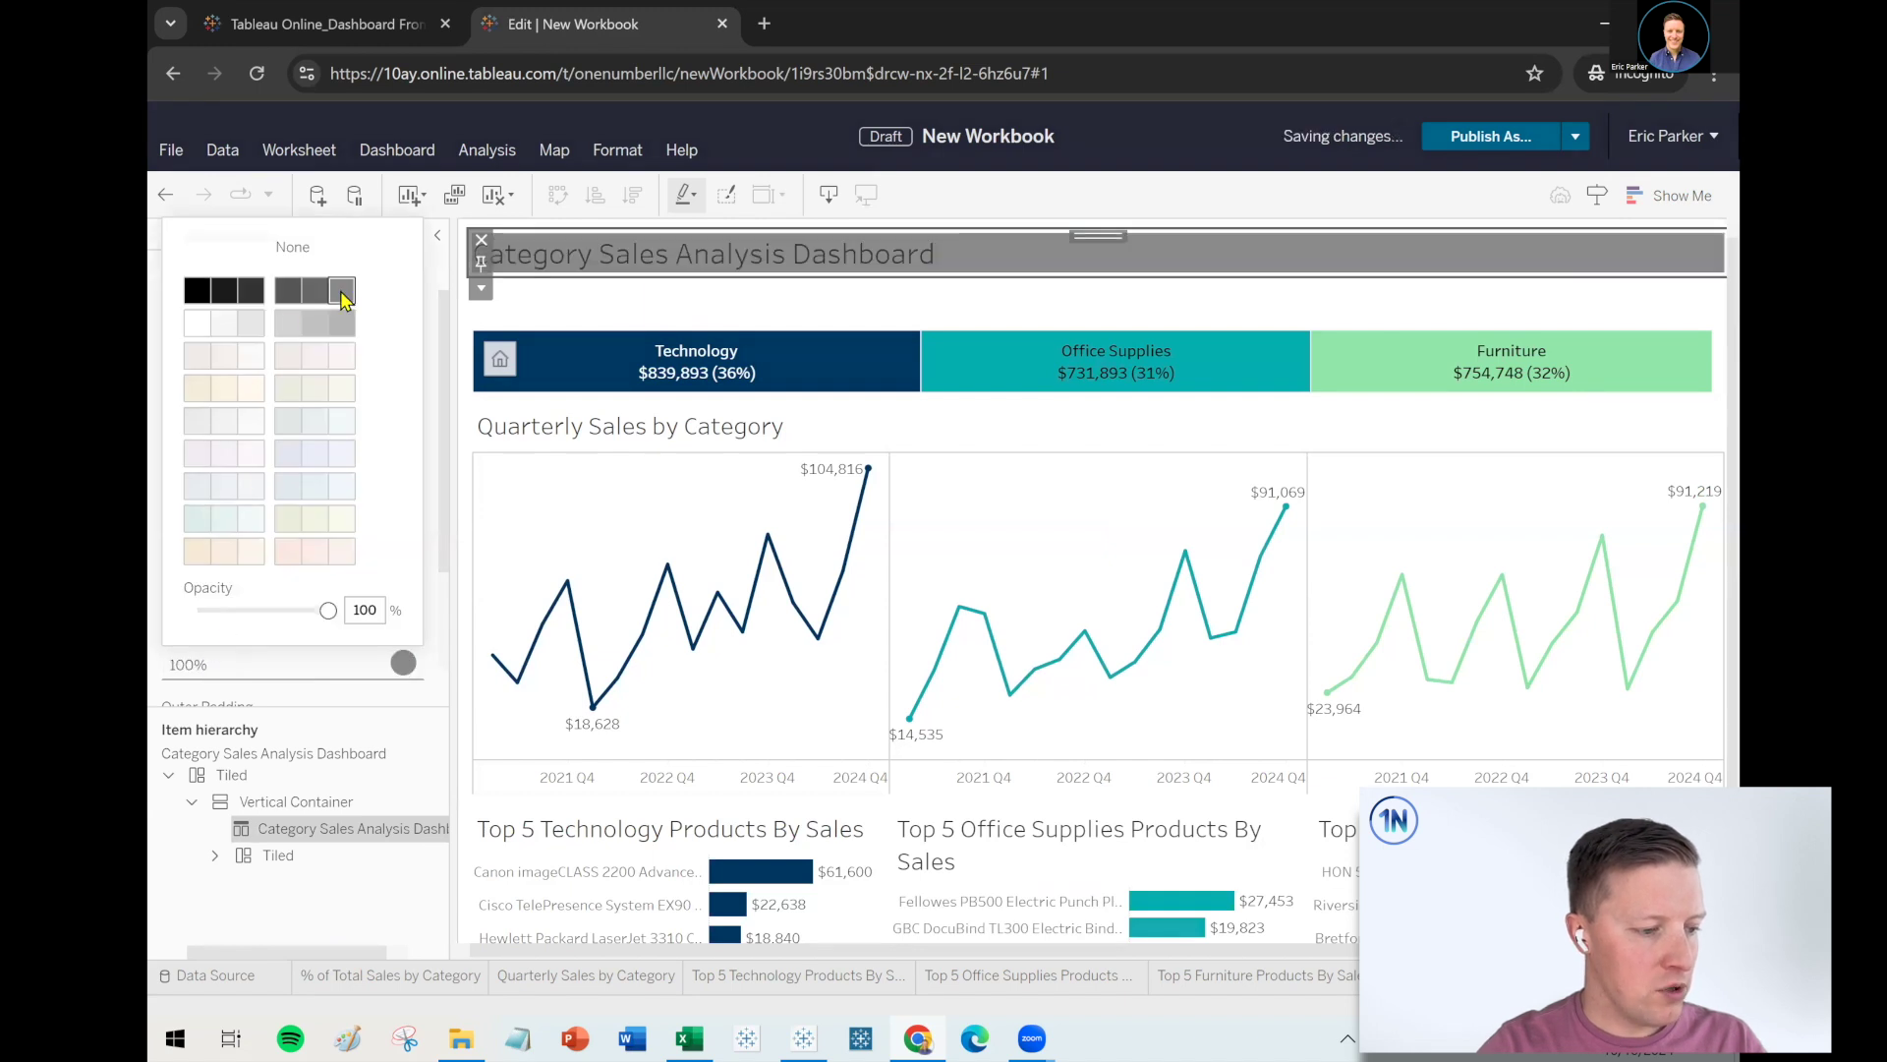
{"action": "left_click", "coordinate": [369, 666]}
Set the dashboard title's outer padding to 0 on all sides
{"action": "left_click_drag", "start_coordinate": [445, 509], "coordinate": [443, 645]}
{"action": "left_click", "coordinate": [278, 590]}
{"action": "left_click", "coordinate": [268, 697]}
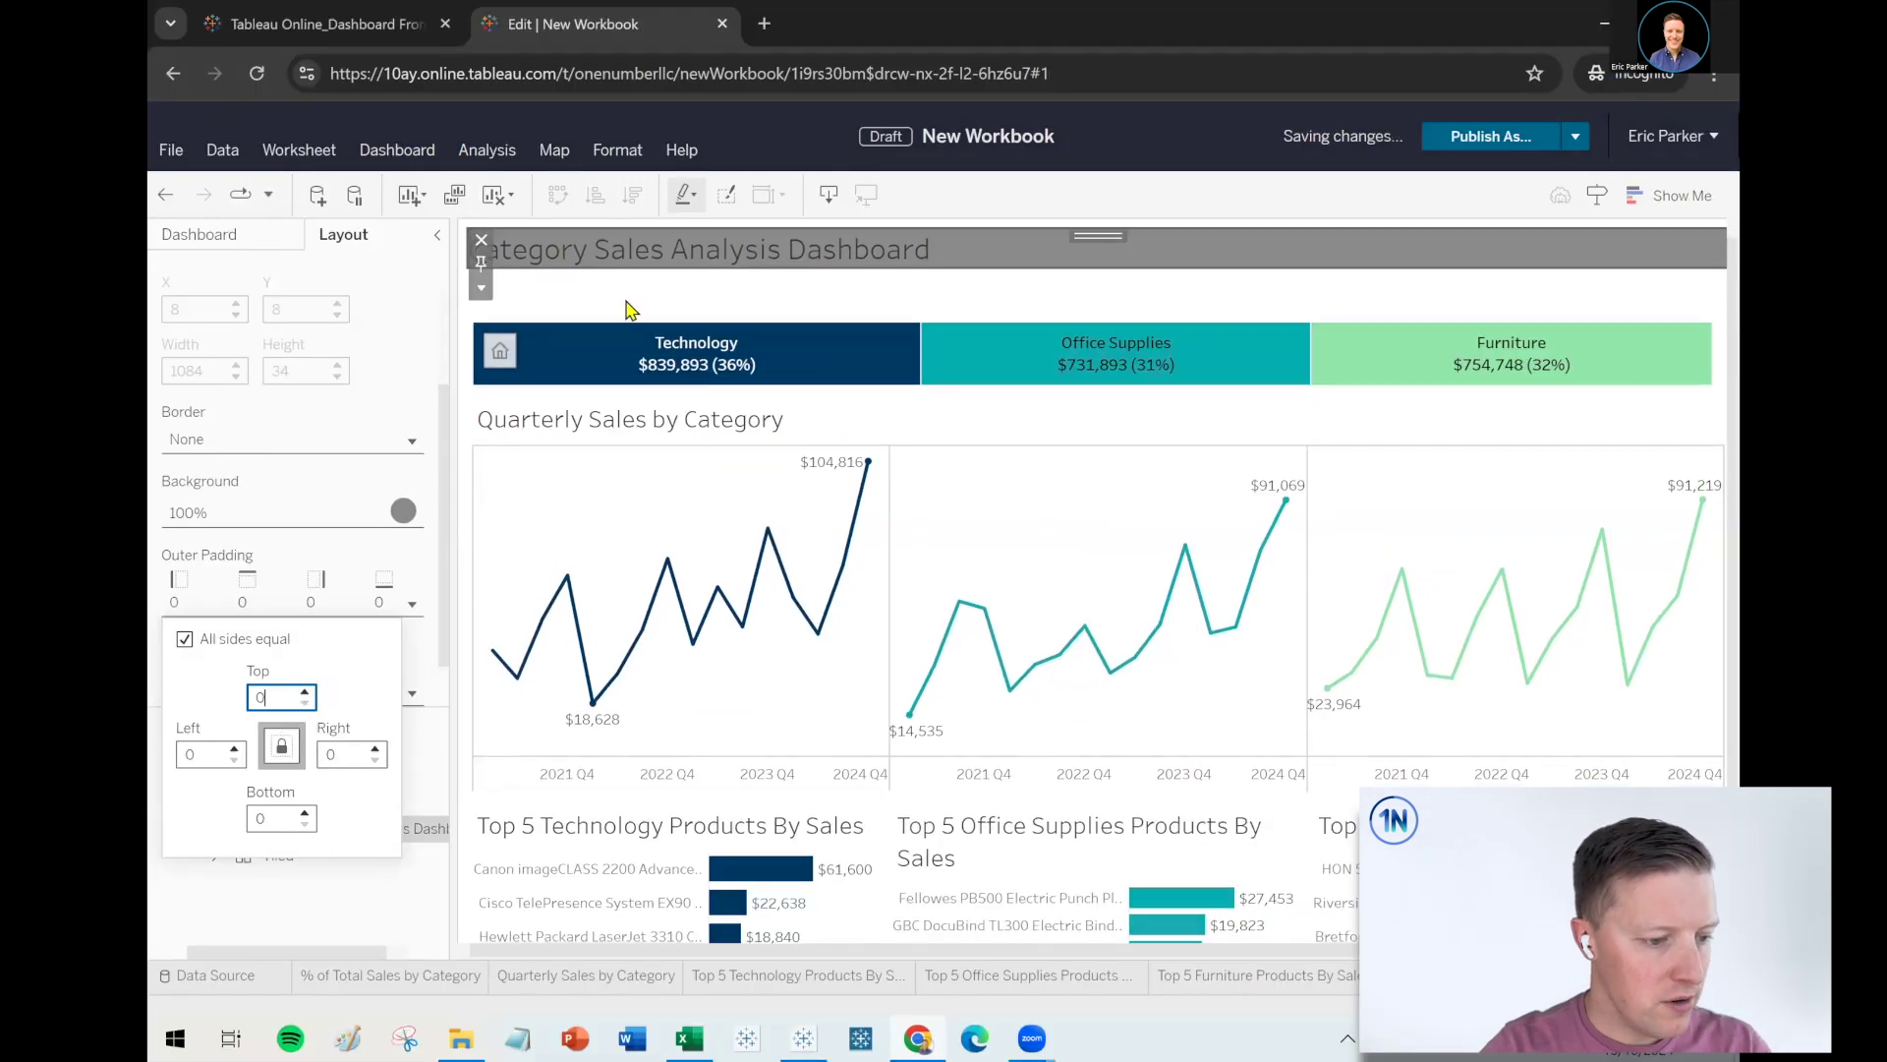
{"action": "double_click", "coordinate": [674, 254]}
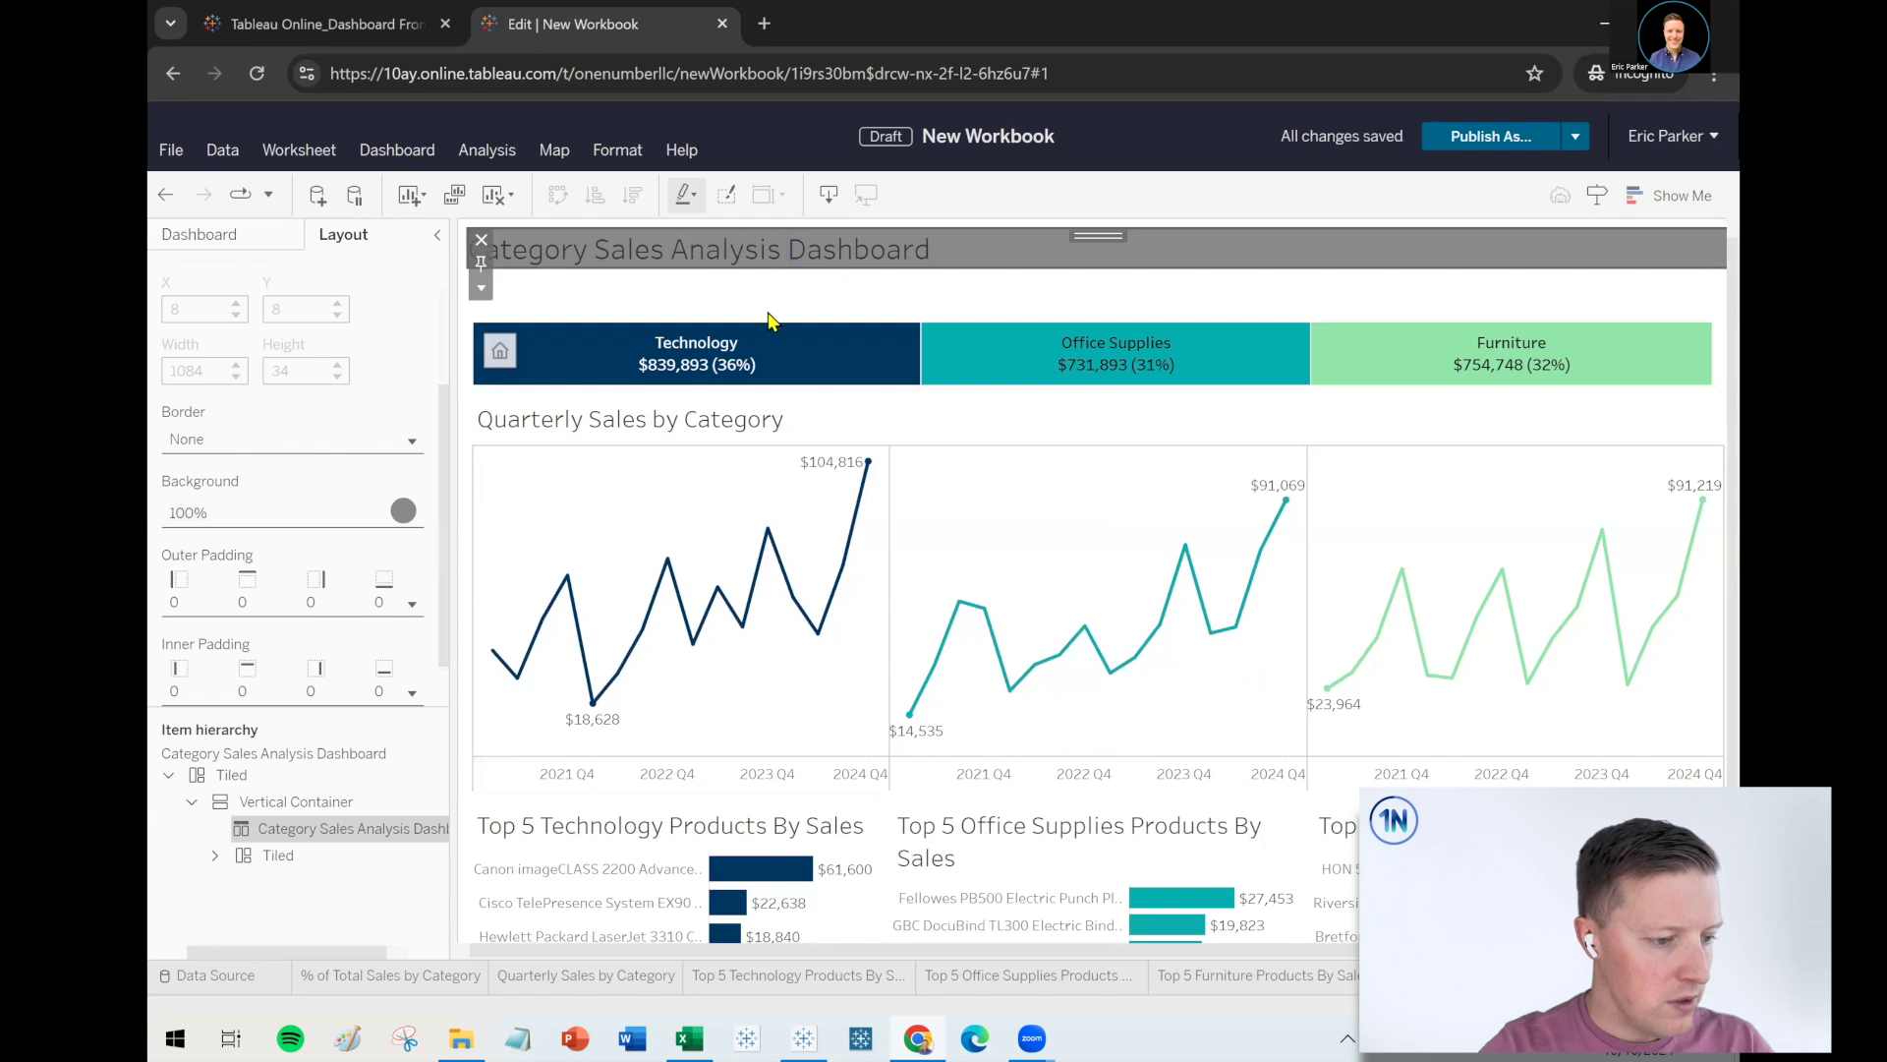
Format the dashboard title's text in white and center it
{"action": "double_click", "coordinate": [714, 258]}
{"action": "key", "text": "ctrl+a"}
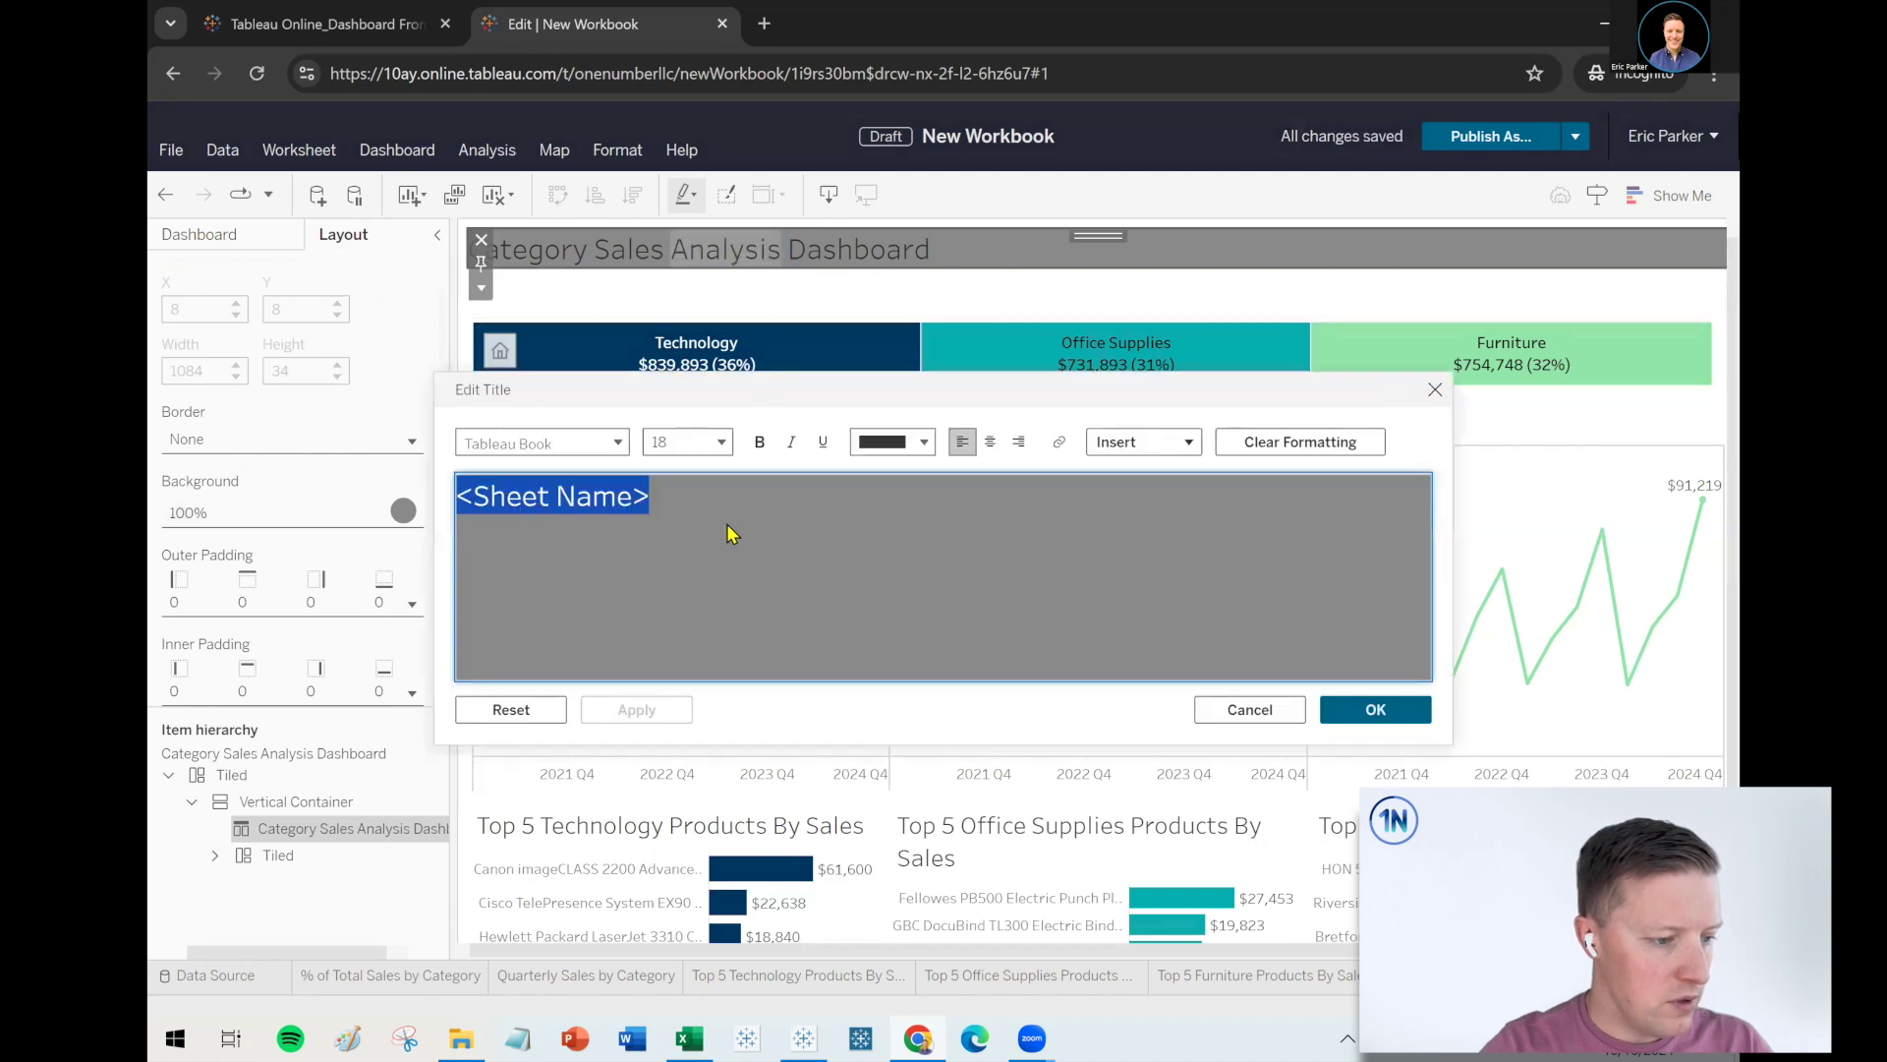
{"action": "left_click", "coordinate": [917, 450]}
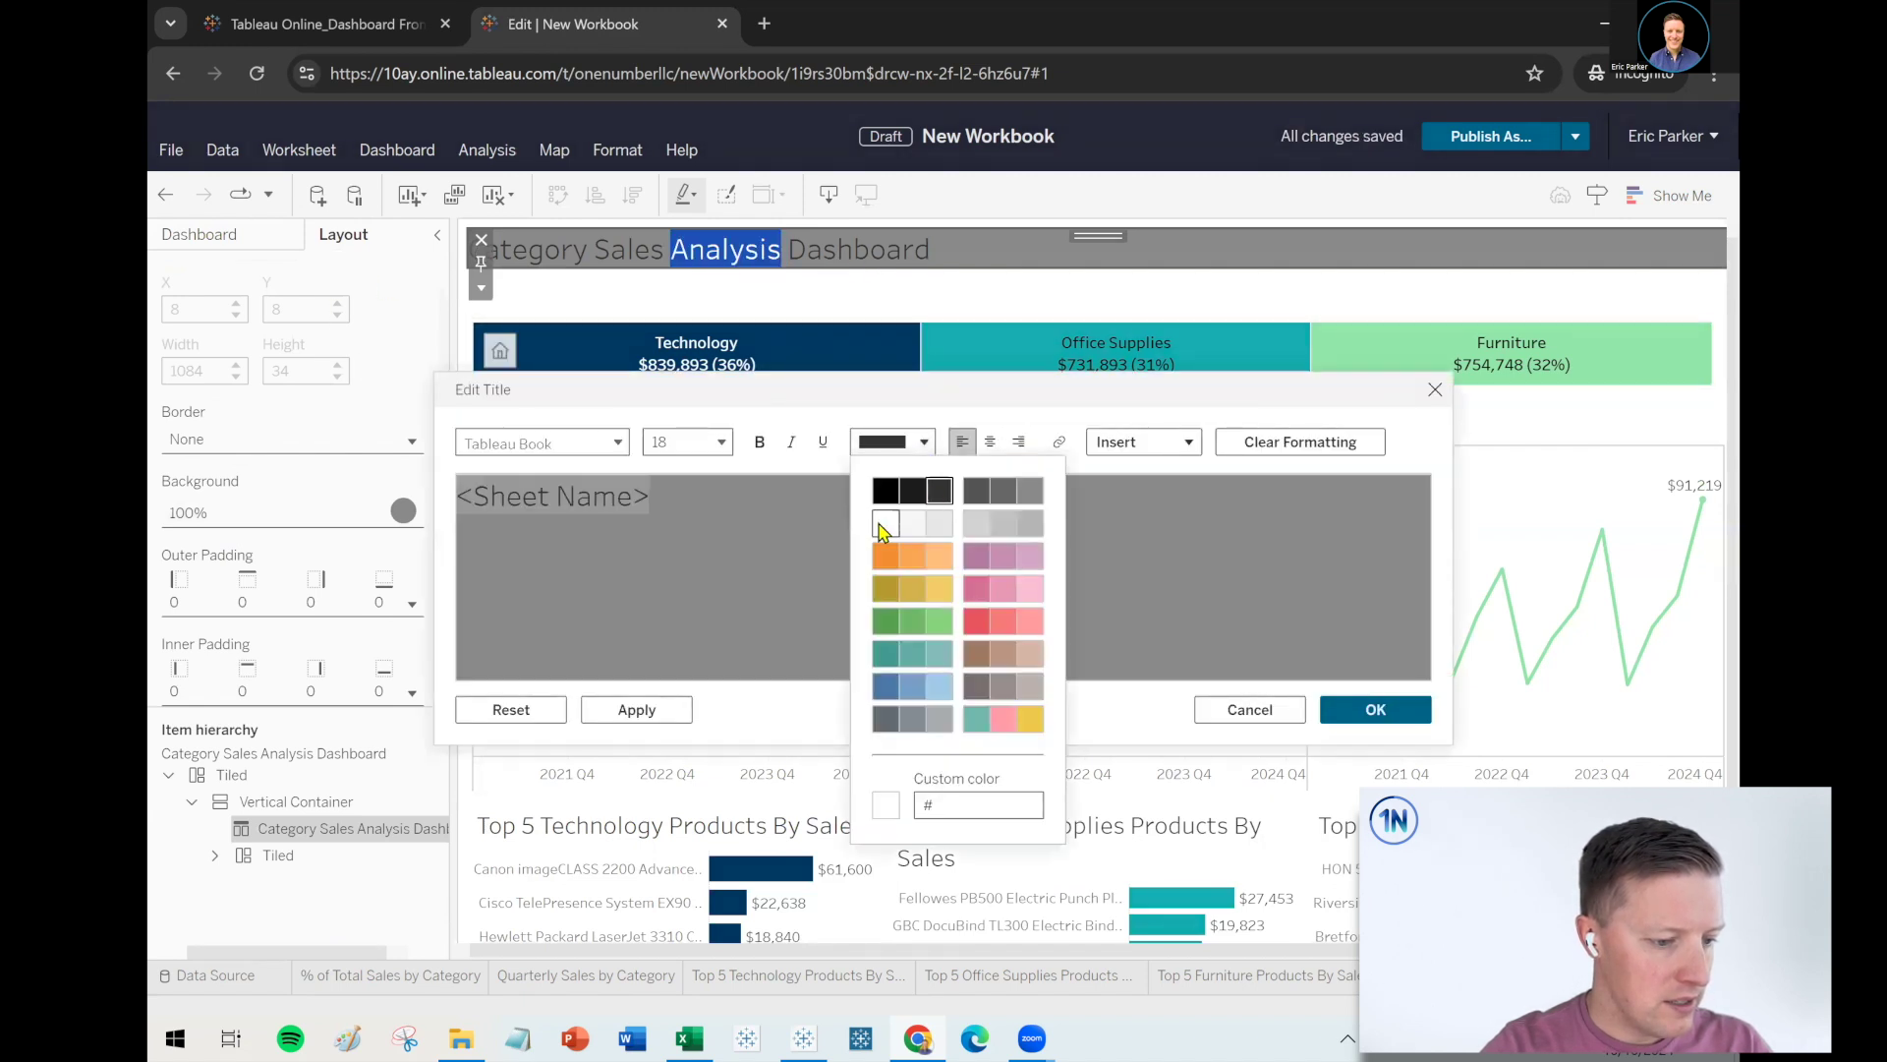
{"action": "left_click", "coordinate": [919, 470]}
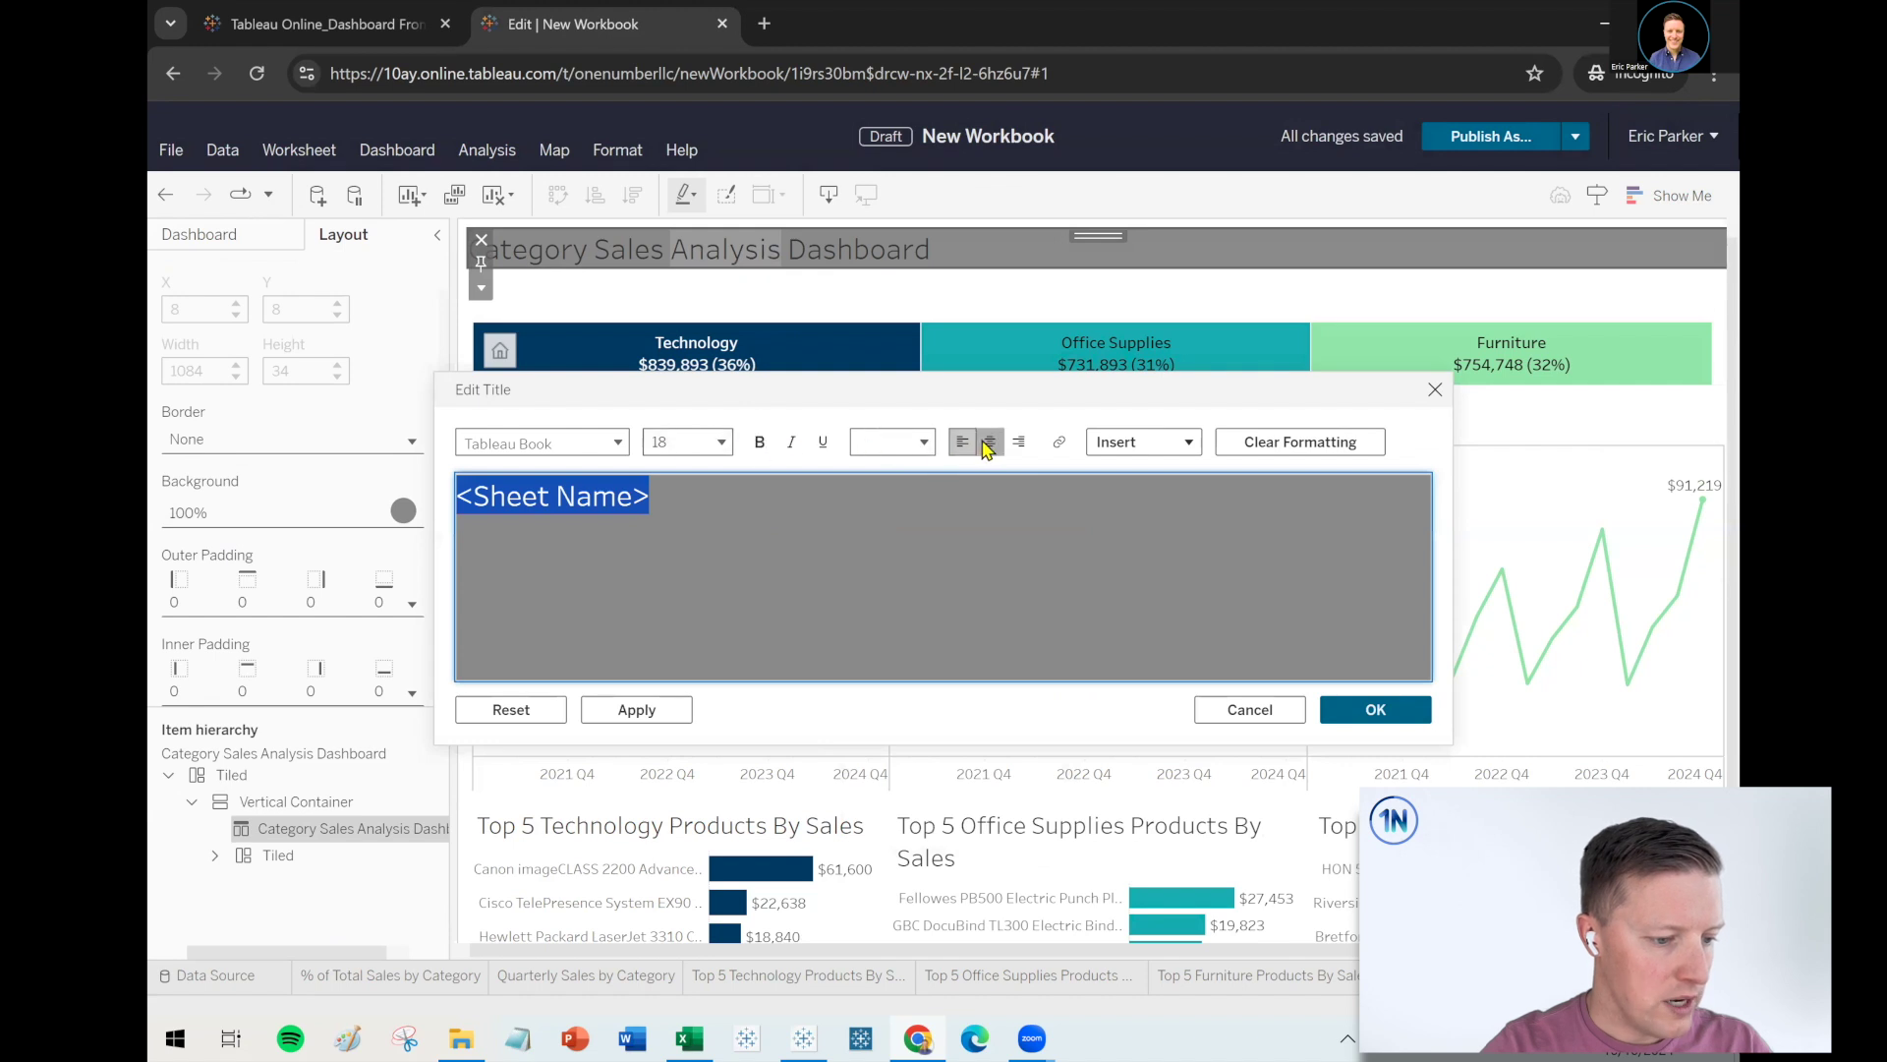
{"action": "left_click", "coordinate": [989, 441]}
{"action": "left_click", "coordinate": [1345, 710]}
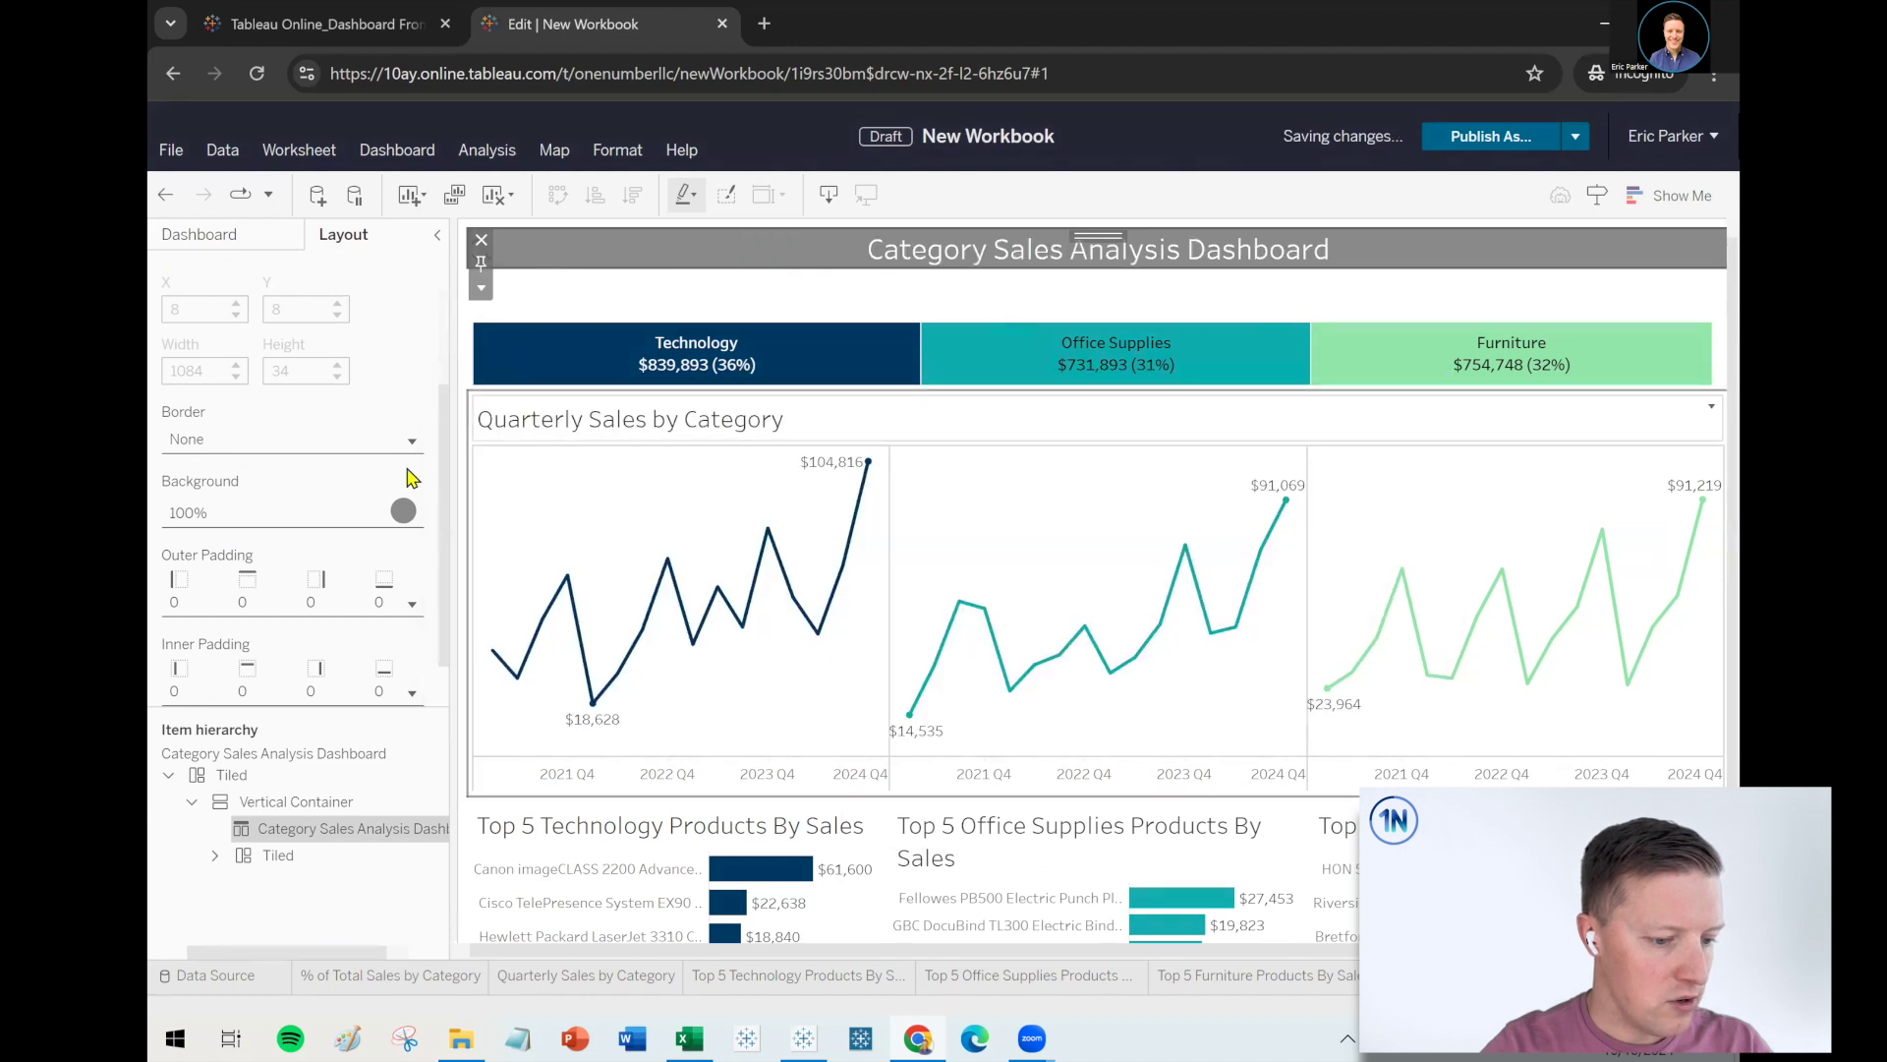
On the % of Total Sales by Category sheet, add an Order Date filter based on Years
{"action": "left_click", "coordinate": [232, 251]}
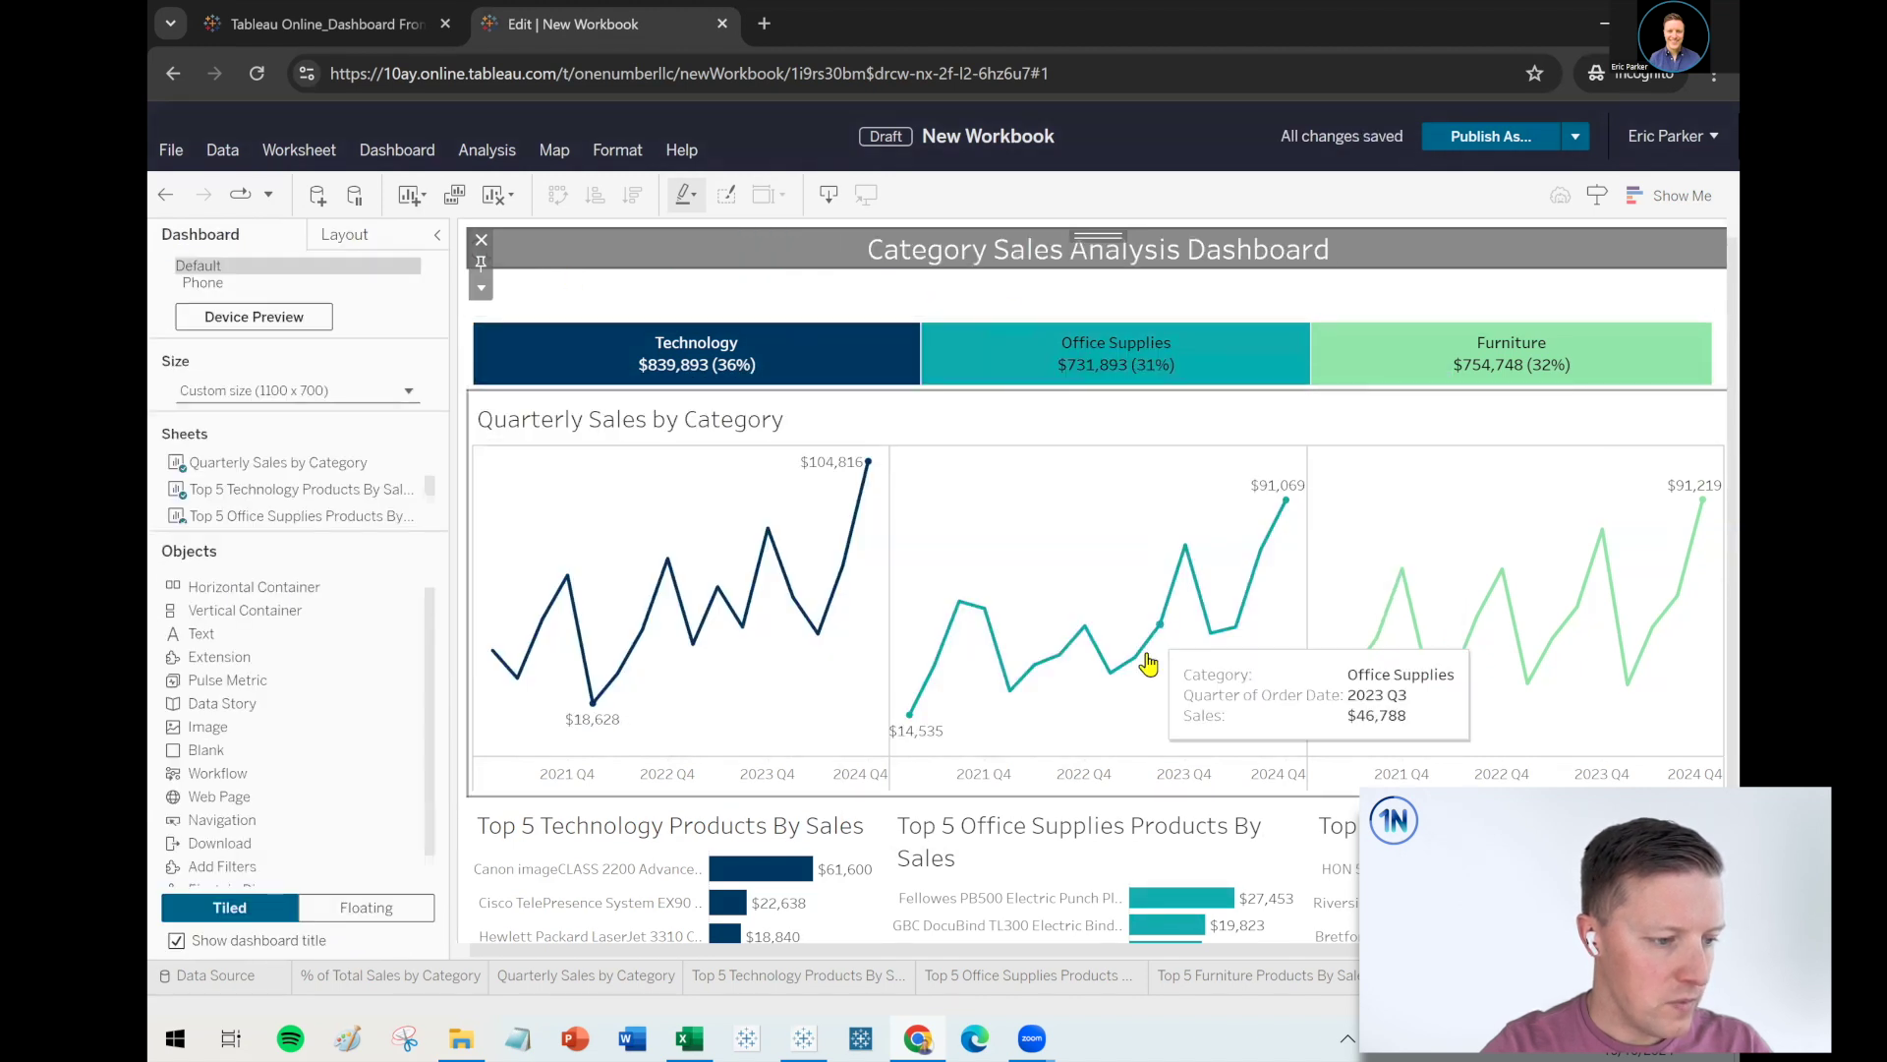
{"action": "left_click", "coordinate": [437, 976]}
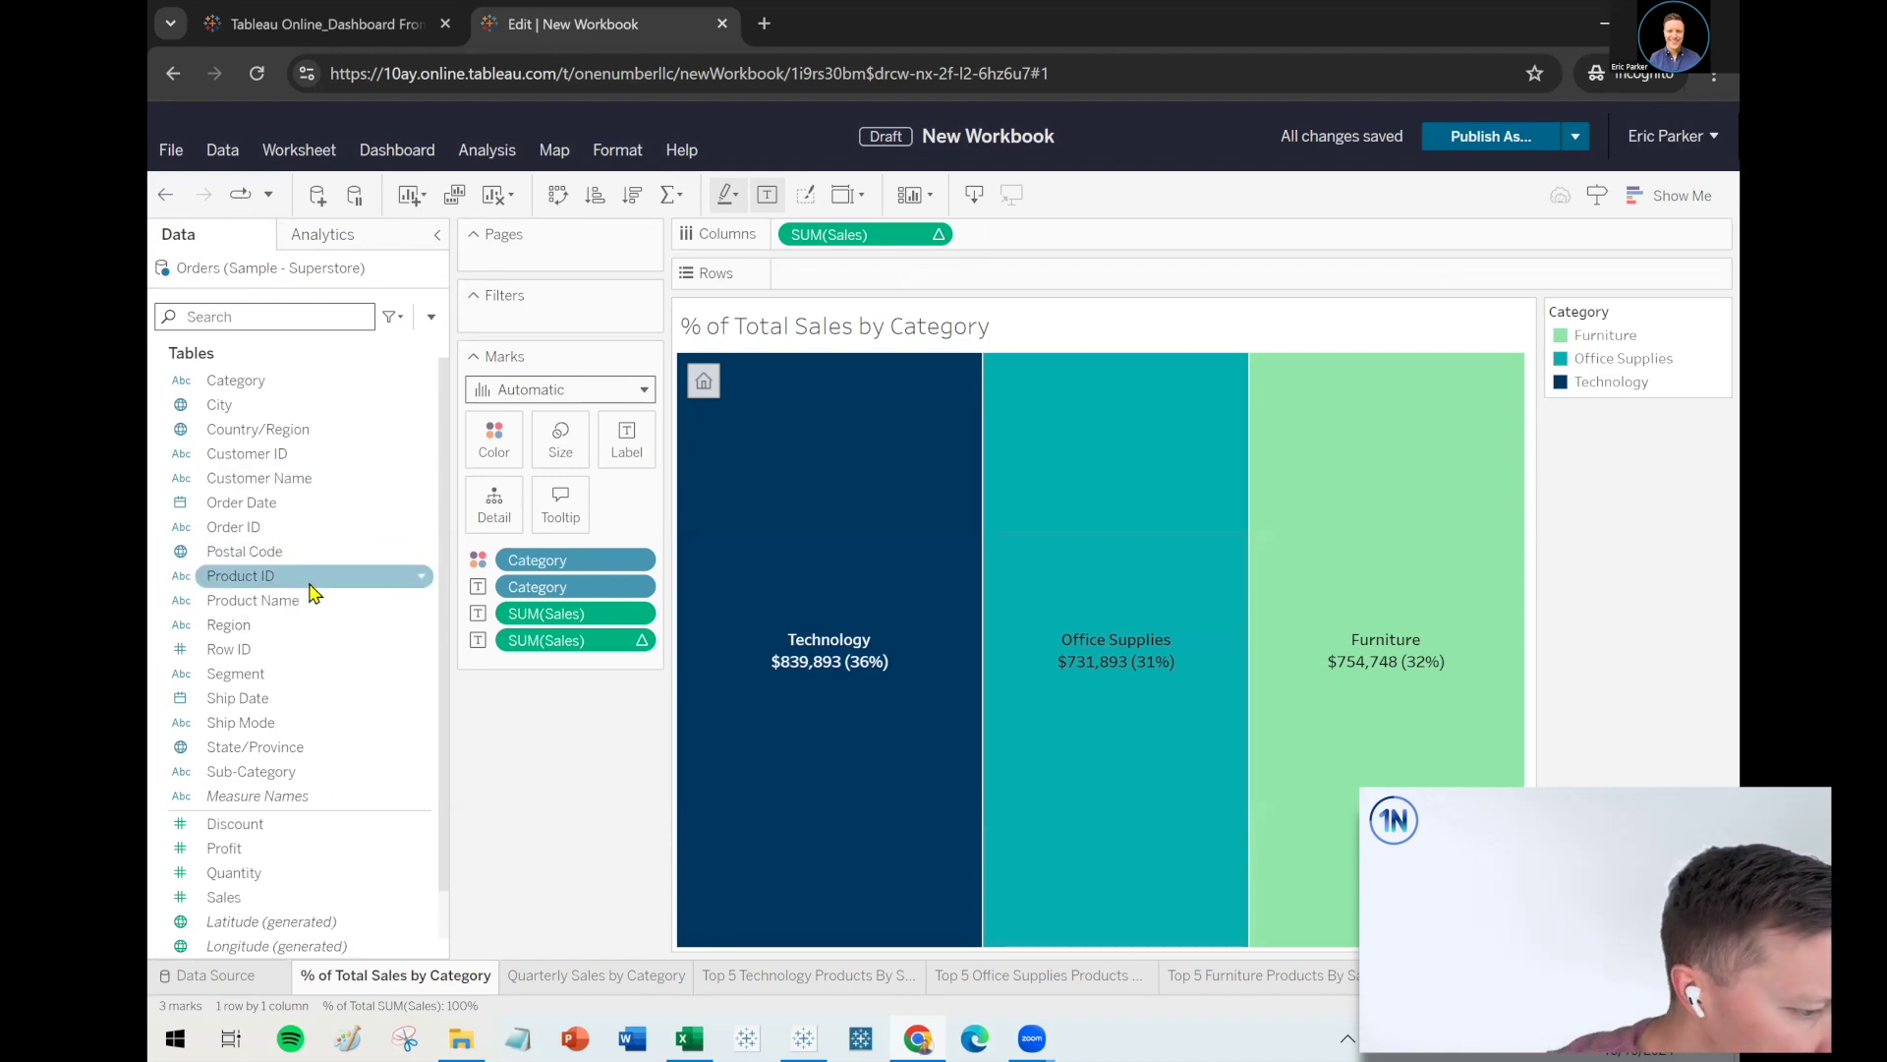
{"action": "left_click_drag", "start_coordinate": [241, 502], "coordinate": [546, 311]}
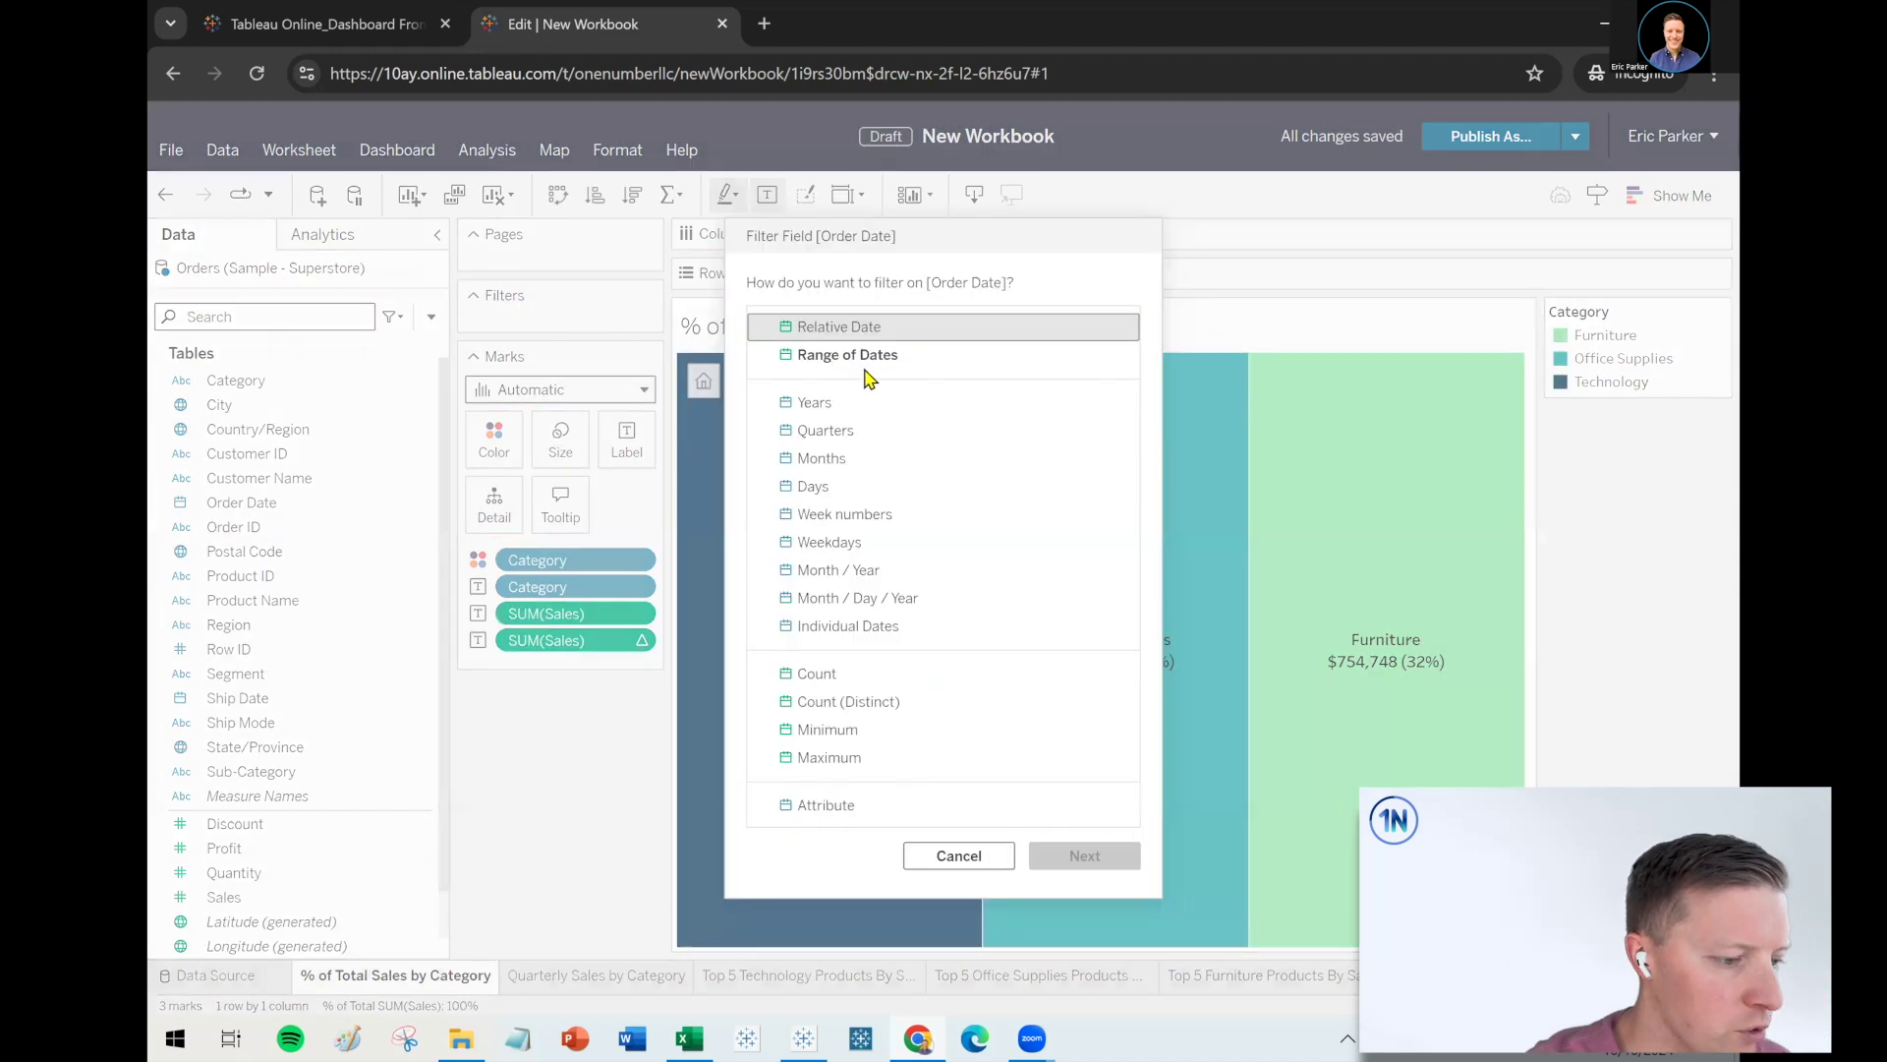
{"action": "left_click", "coordinate": [869, 407]}
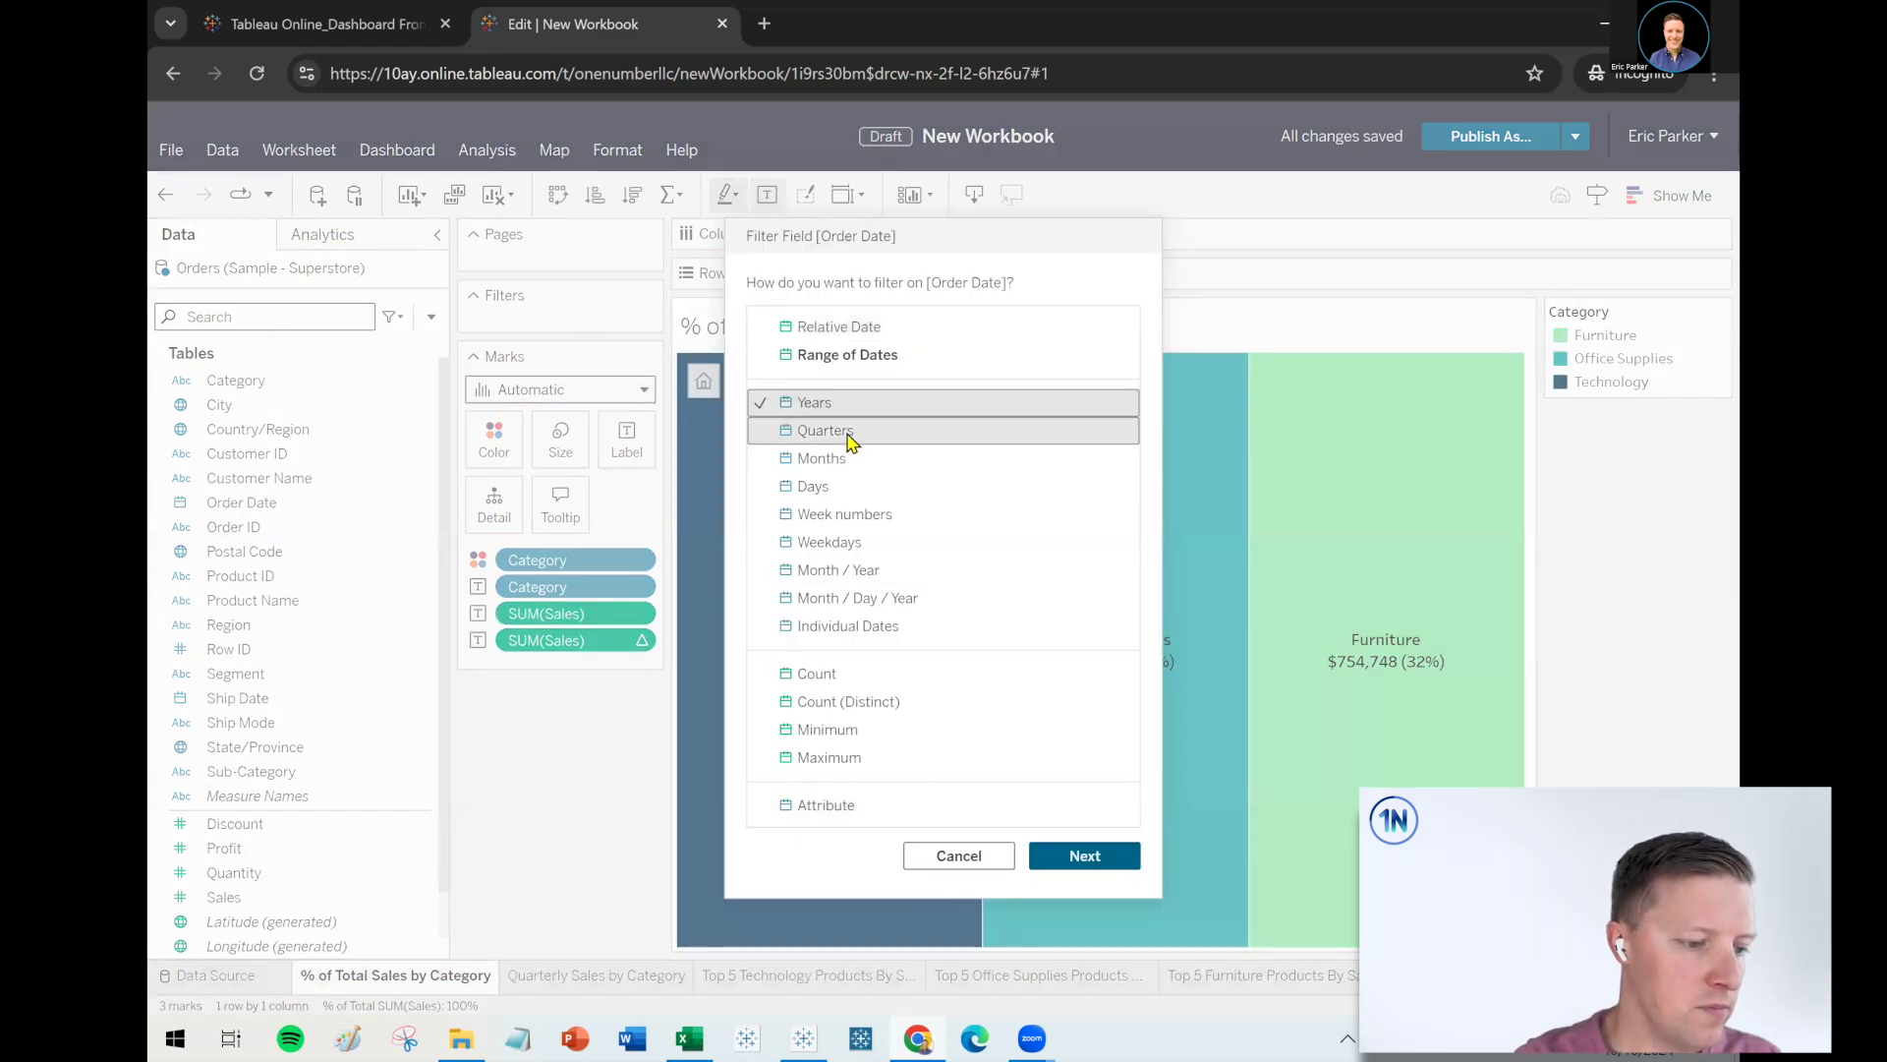
{"action": "left_click", "coordinate": [1130, 863]}
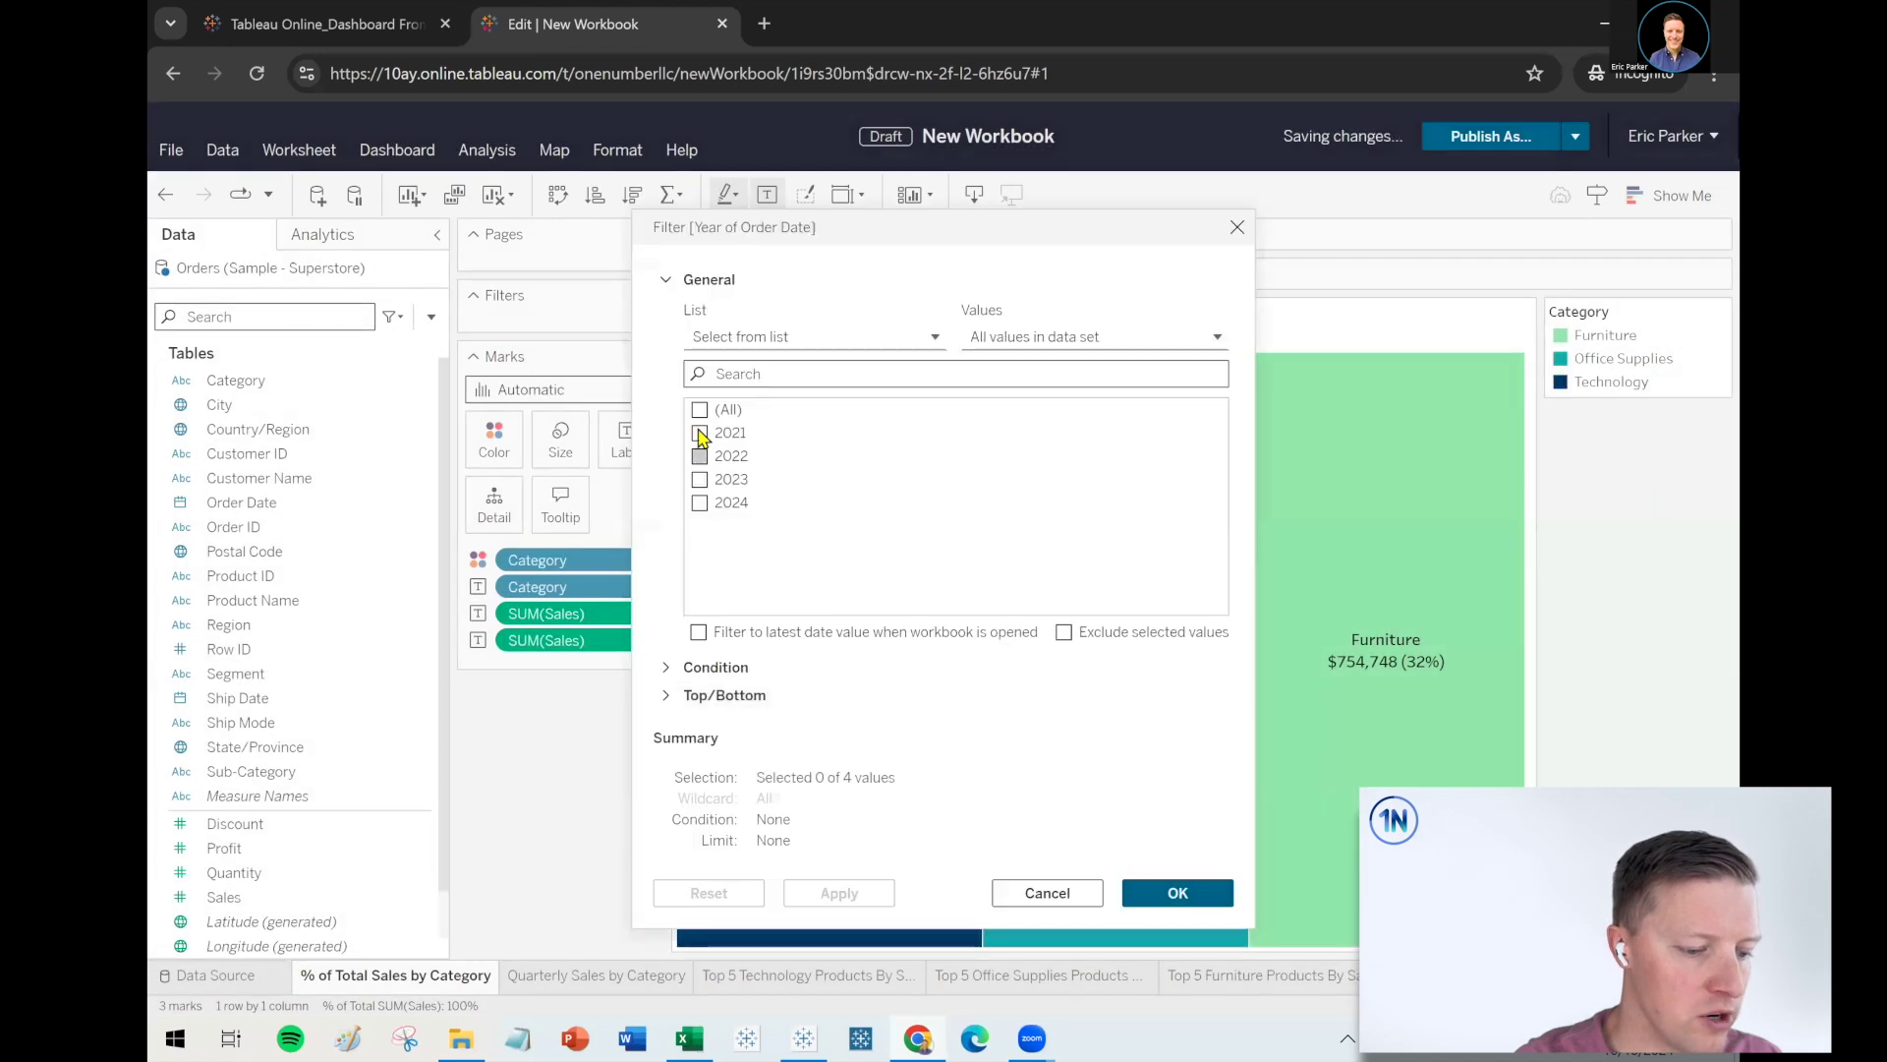
{"action": "left_click", "coordinate": [1193, 902]}
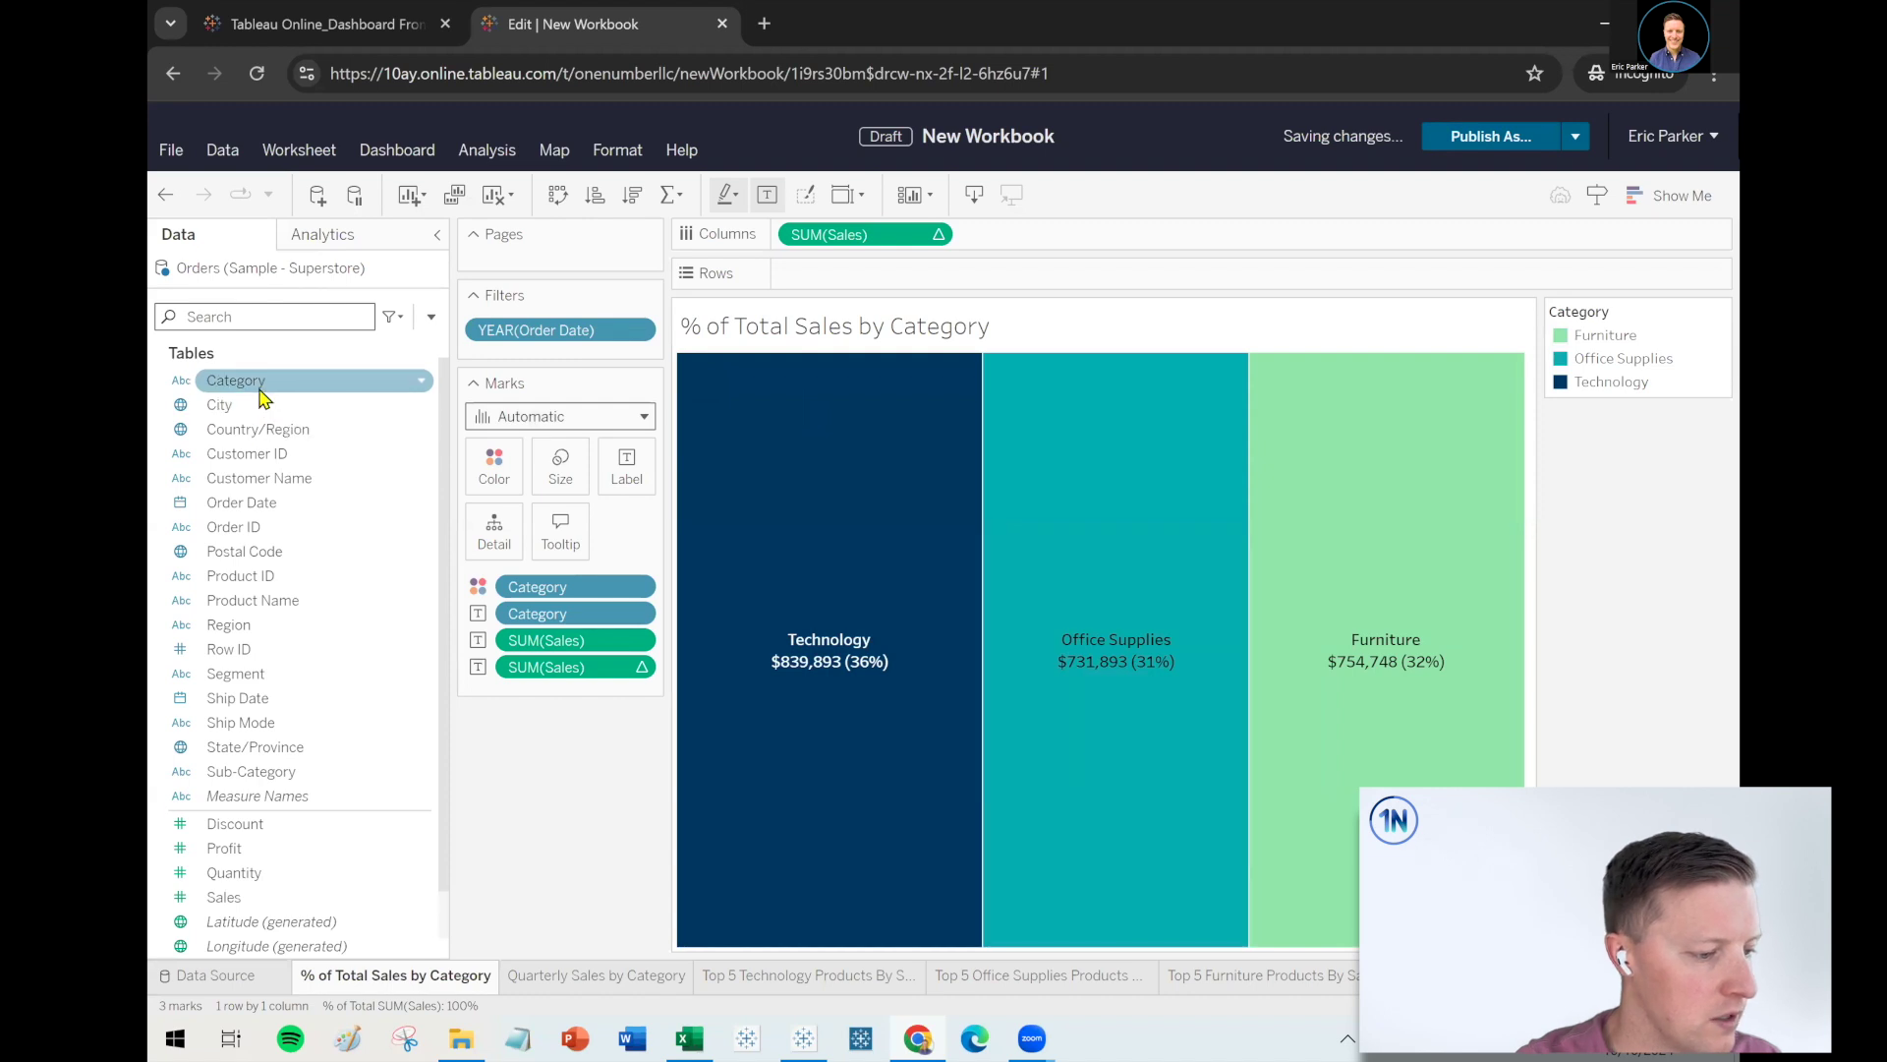
{"action": "left_click_drag", "start_coordinate": [254, 447], "coordinate": [533, 350]}
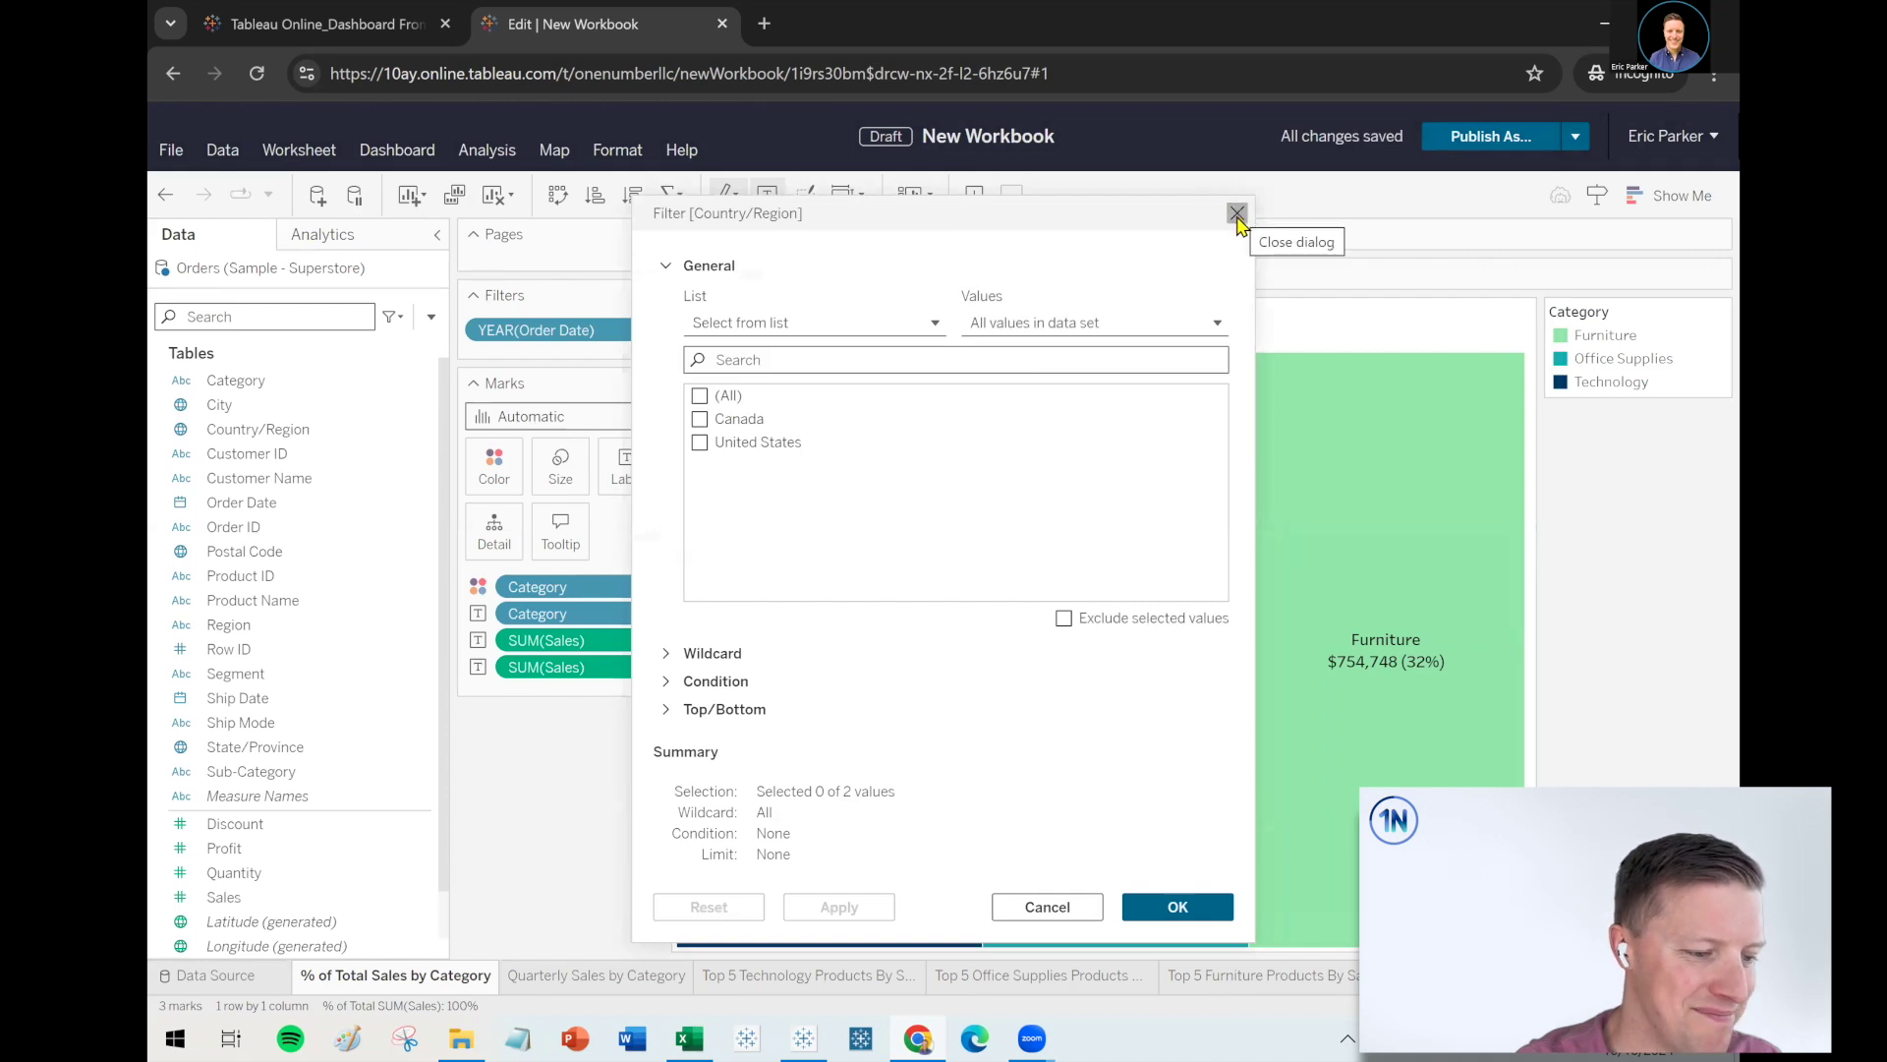
{"action": "left_click", "coordinate": [1237, 214]}
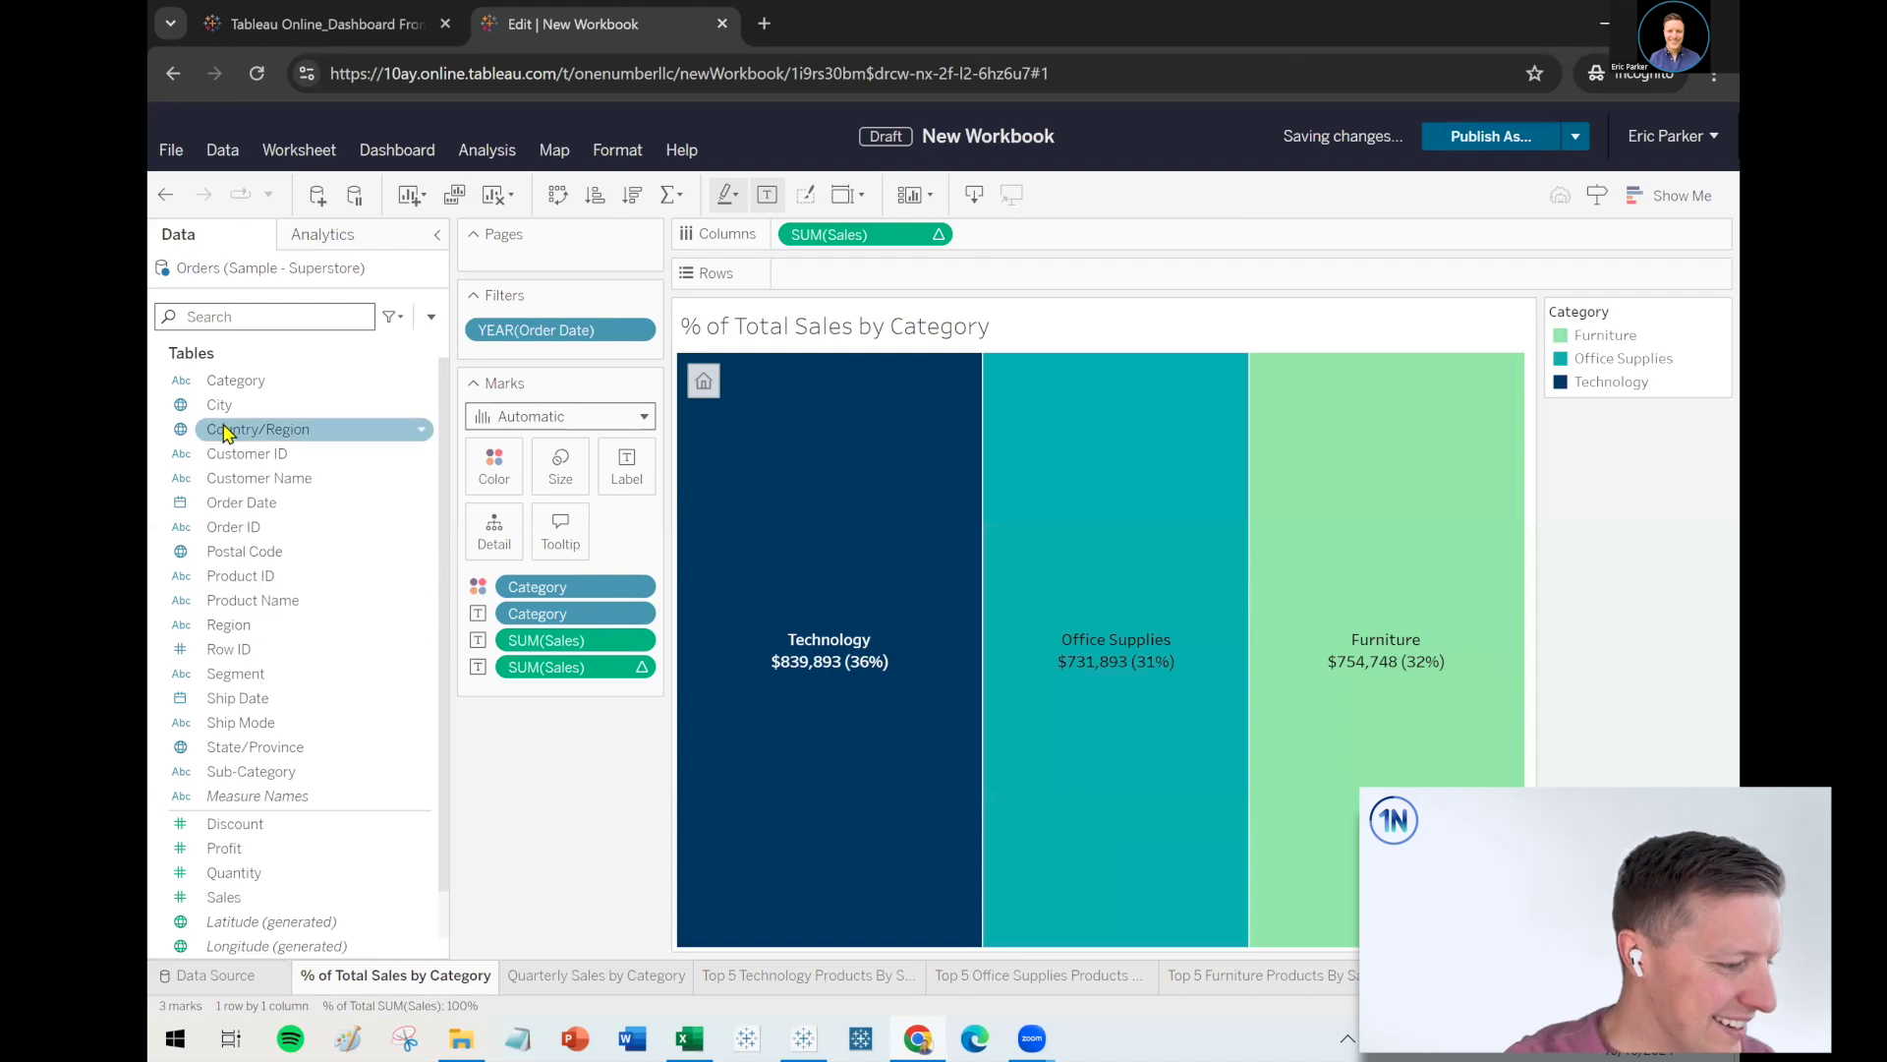
{"action": "mouse_move", "coordinate": [236, 430]}
{"action": "left_mouse_down"}
{"action": "mouse_move", "coordinate": [625, 364]}
{"action": "mouse_move", "coordinate": [568, 351]}
{"action": "mouse_move", "coordinate": [221, 404]}
{"action": "left_mouse_up"}
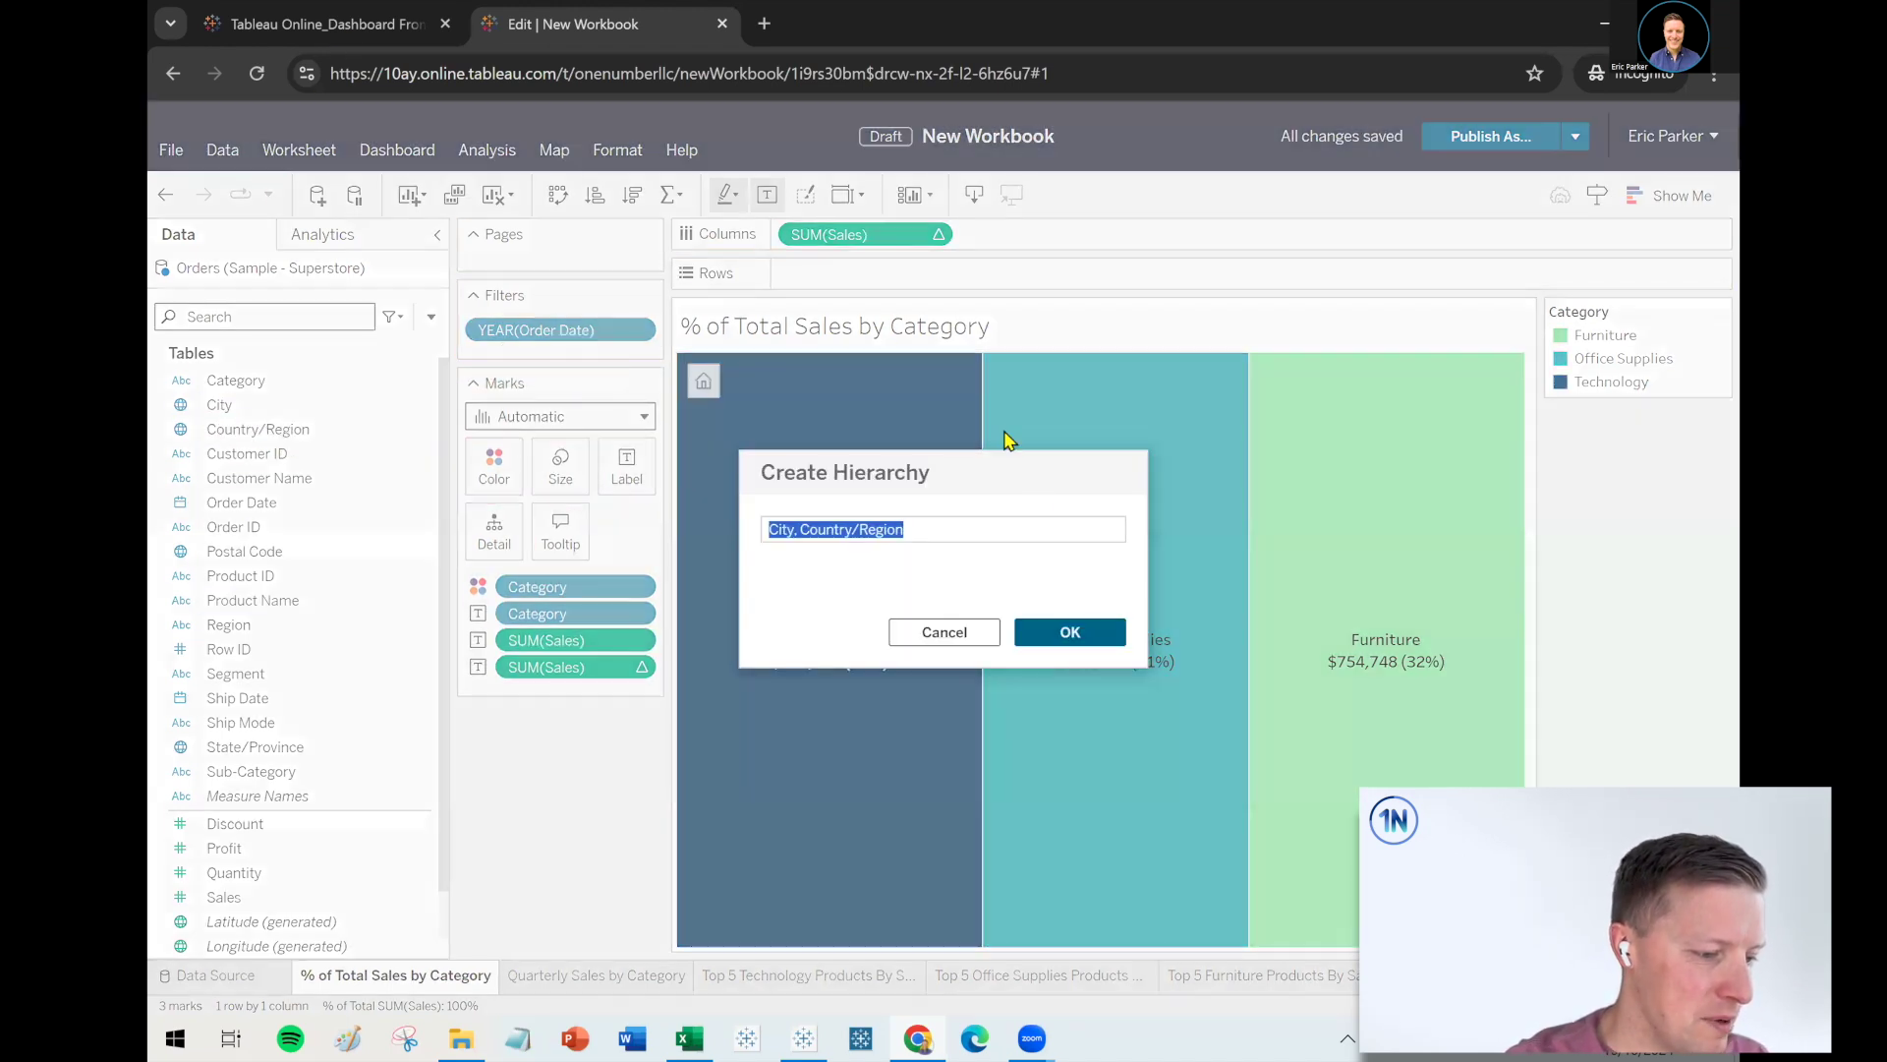
{"action": "left_click", "coordinate": [960, 642]}
{"action": "left_click", "coordinate": [915, 627]}
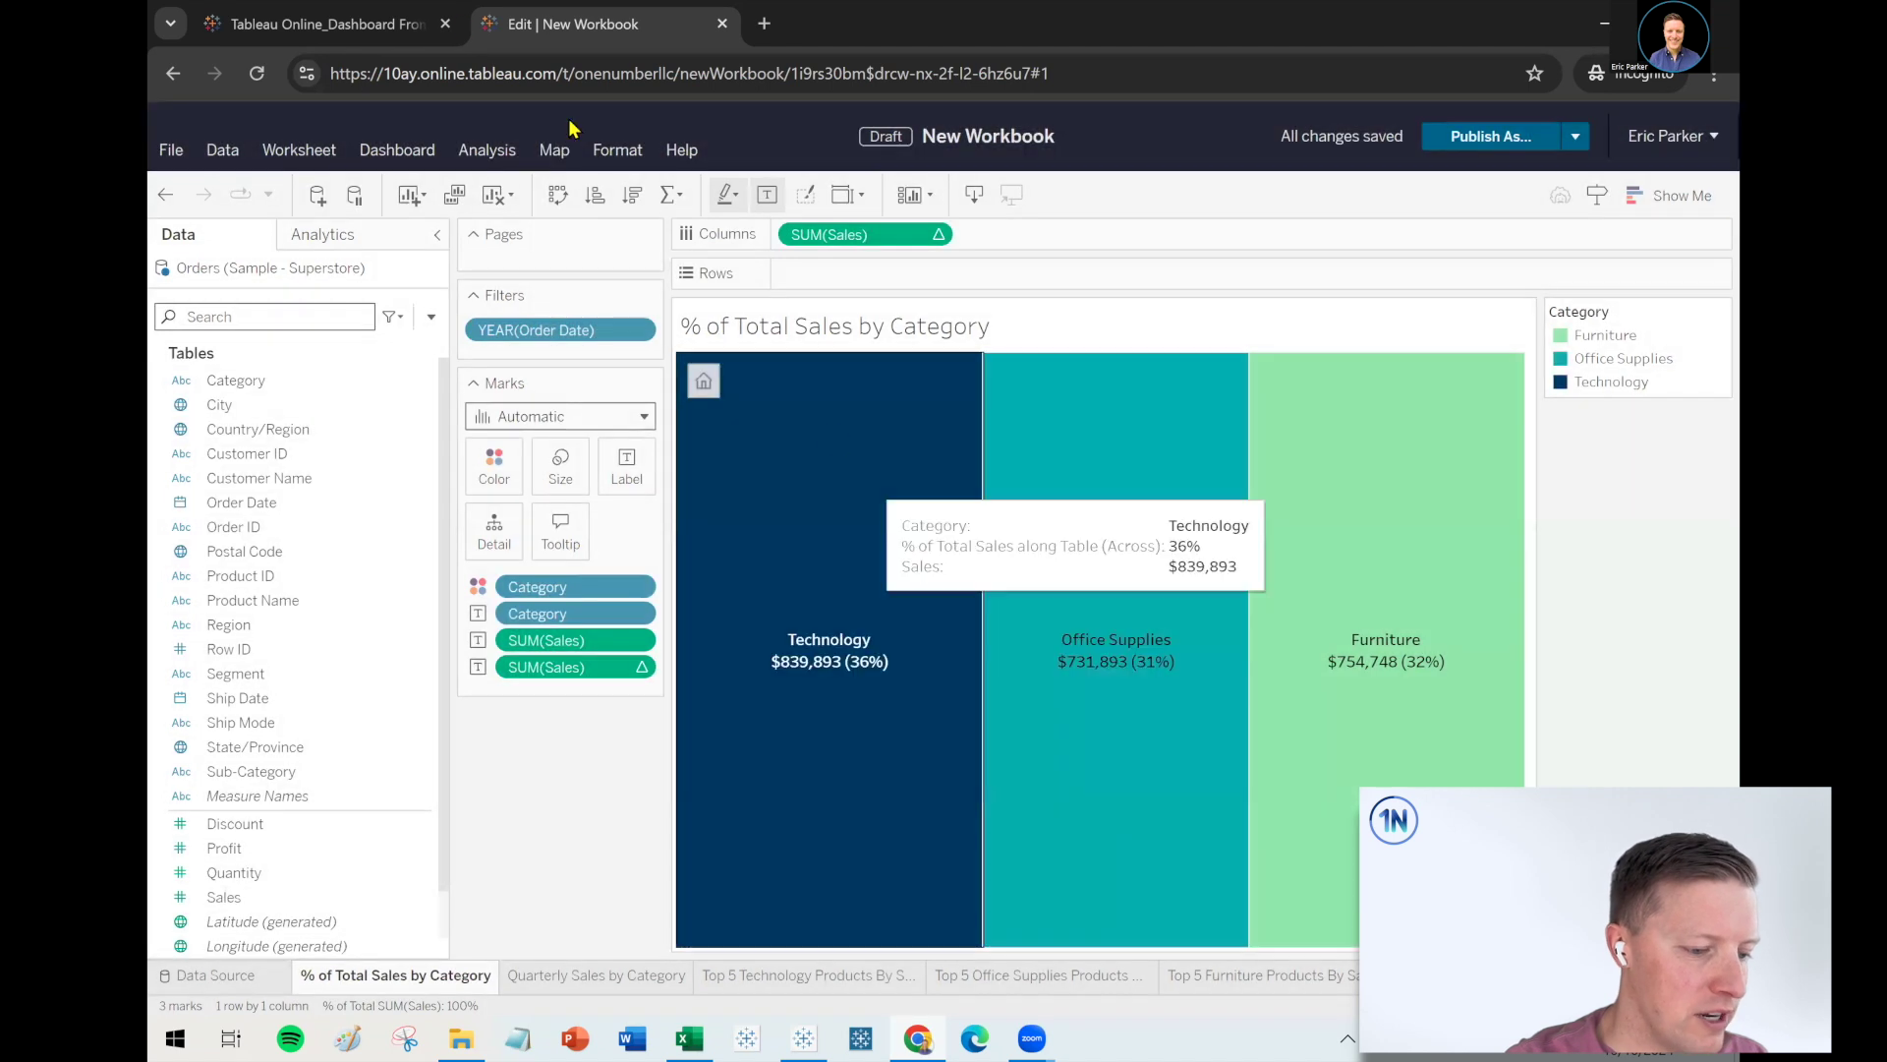
Check the filters on the example dashboard and add a Segment filter with all values selected to % of Total Sales by Category
{"action": "left_click", "coordinate": [393, 24]}
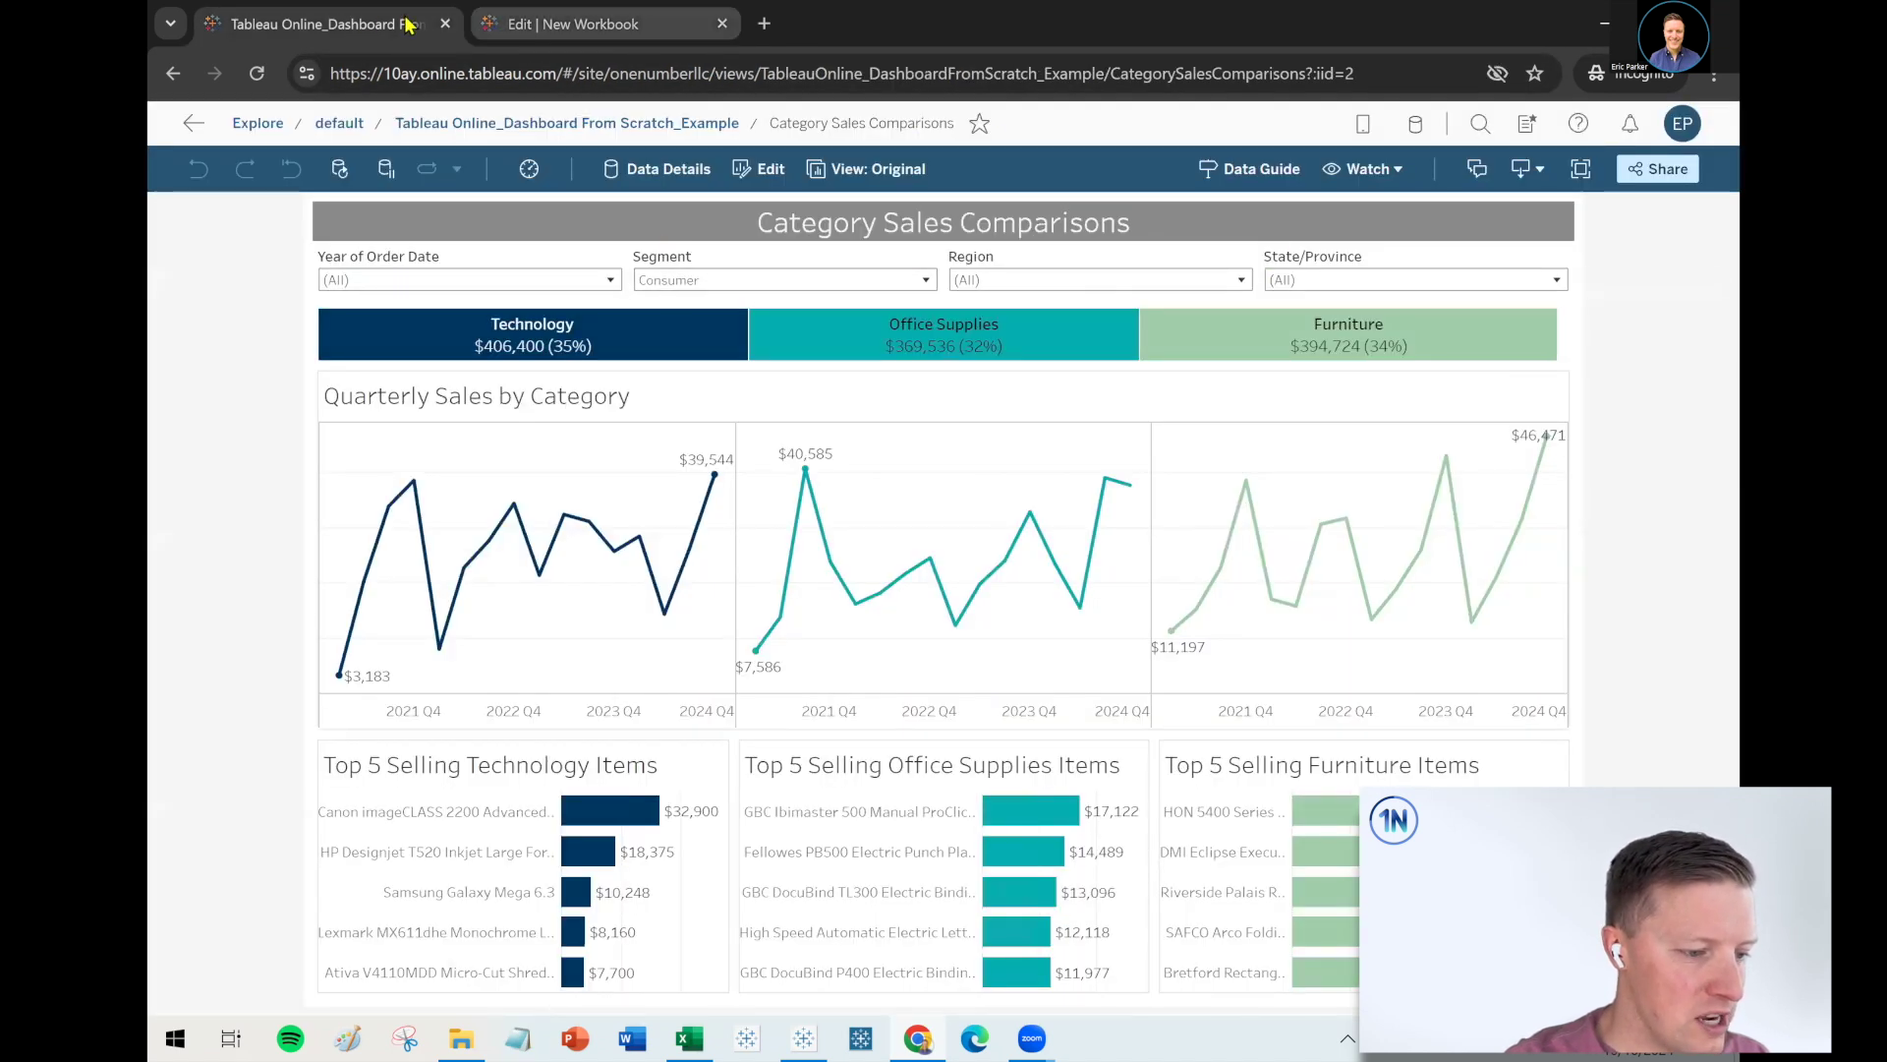
{"action": "key", "text": "ctrl+Tab"}
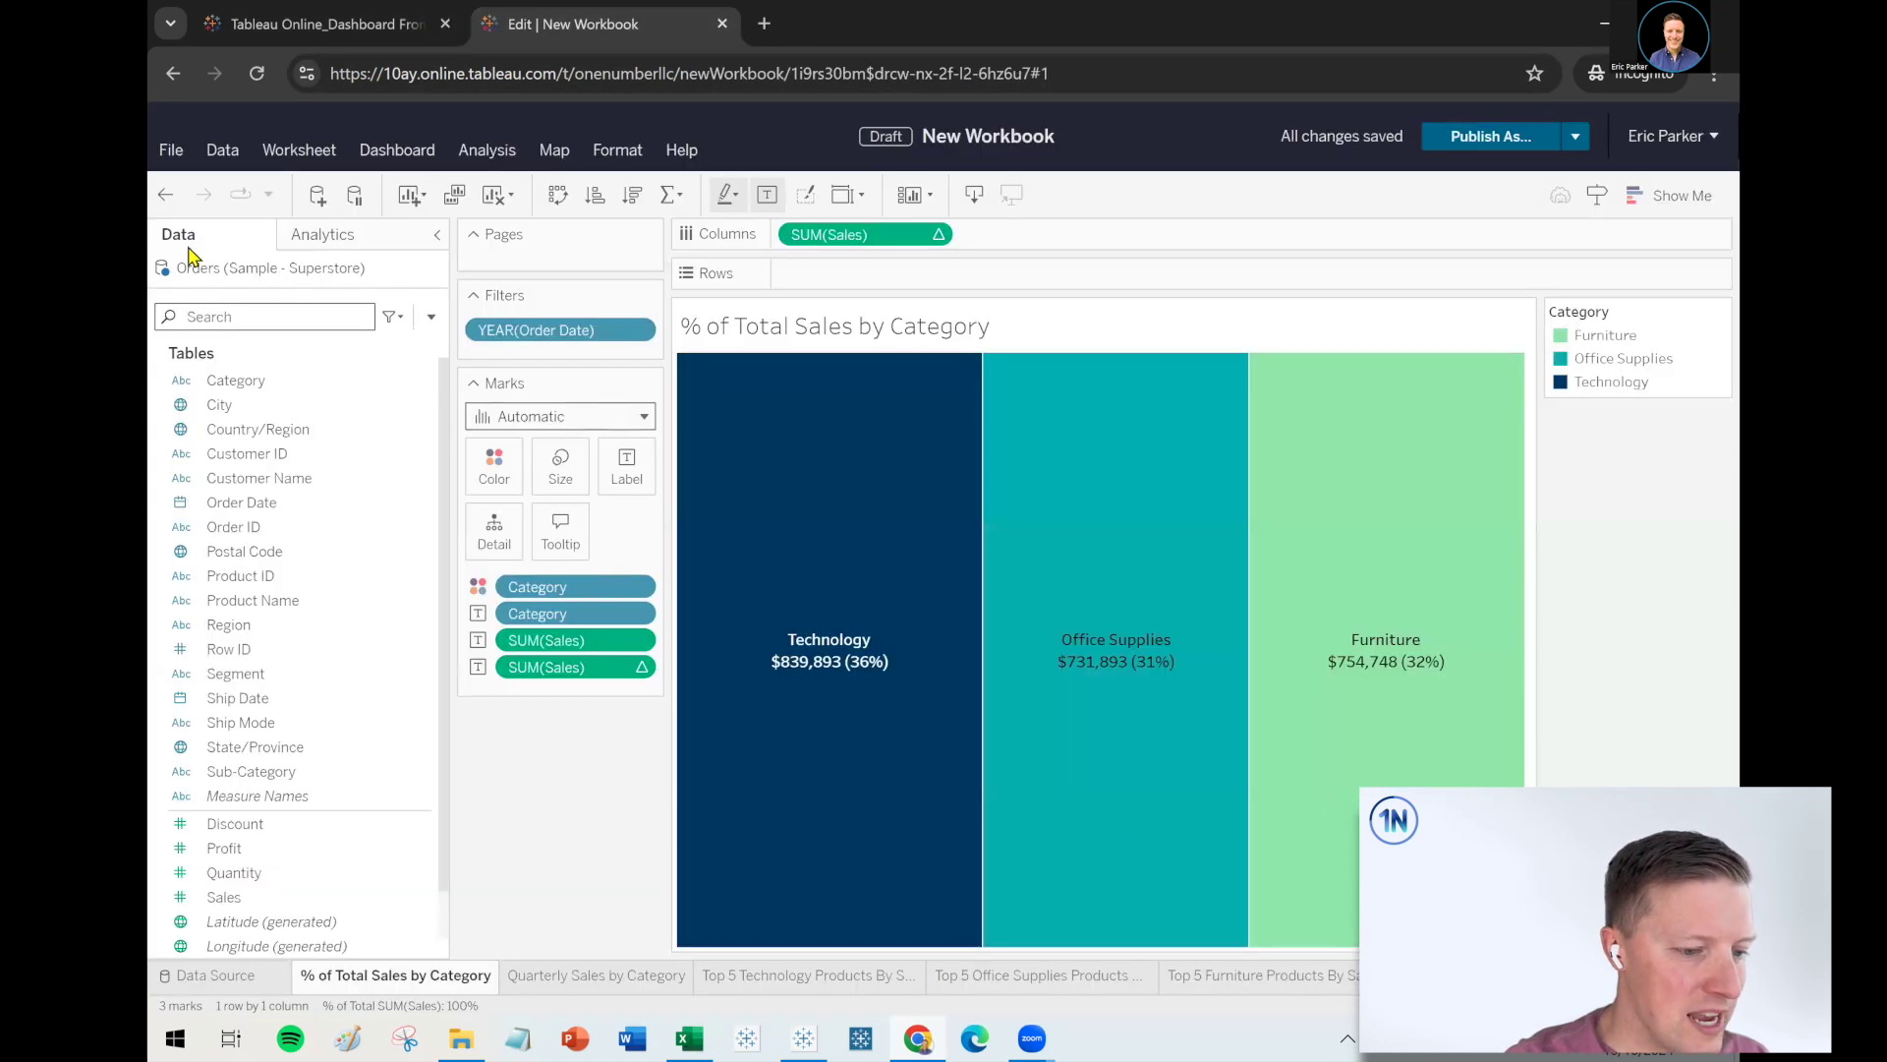
{"action": "left_click", "coordinate": [251, 678]}
{"action": "left_click_drag", "start_coordinate": [505, 465], "coordinate": [581, 340]}
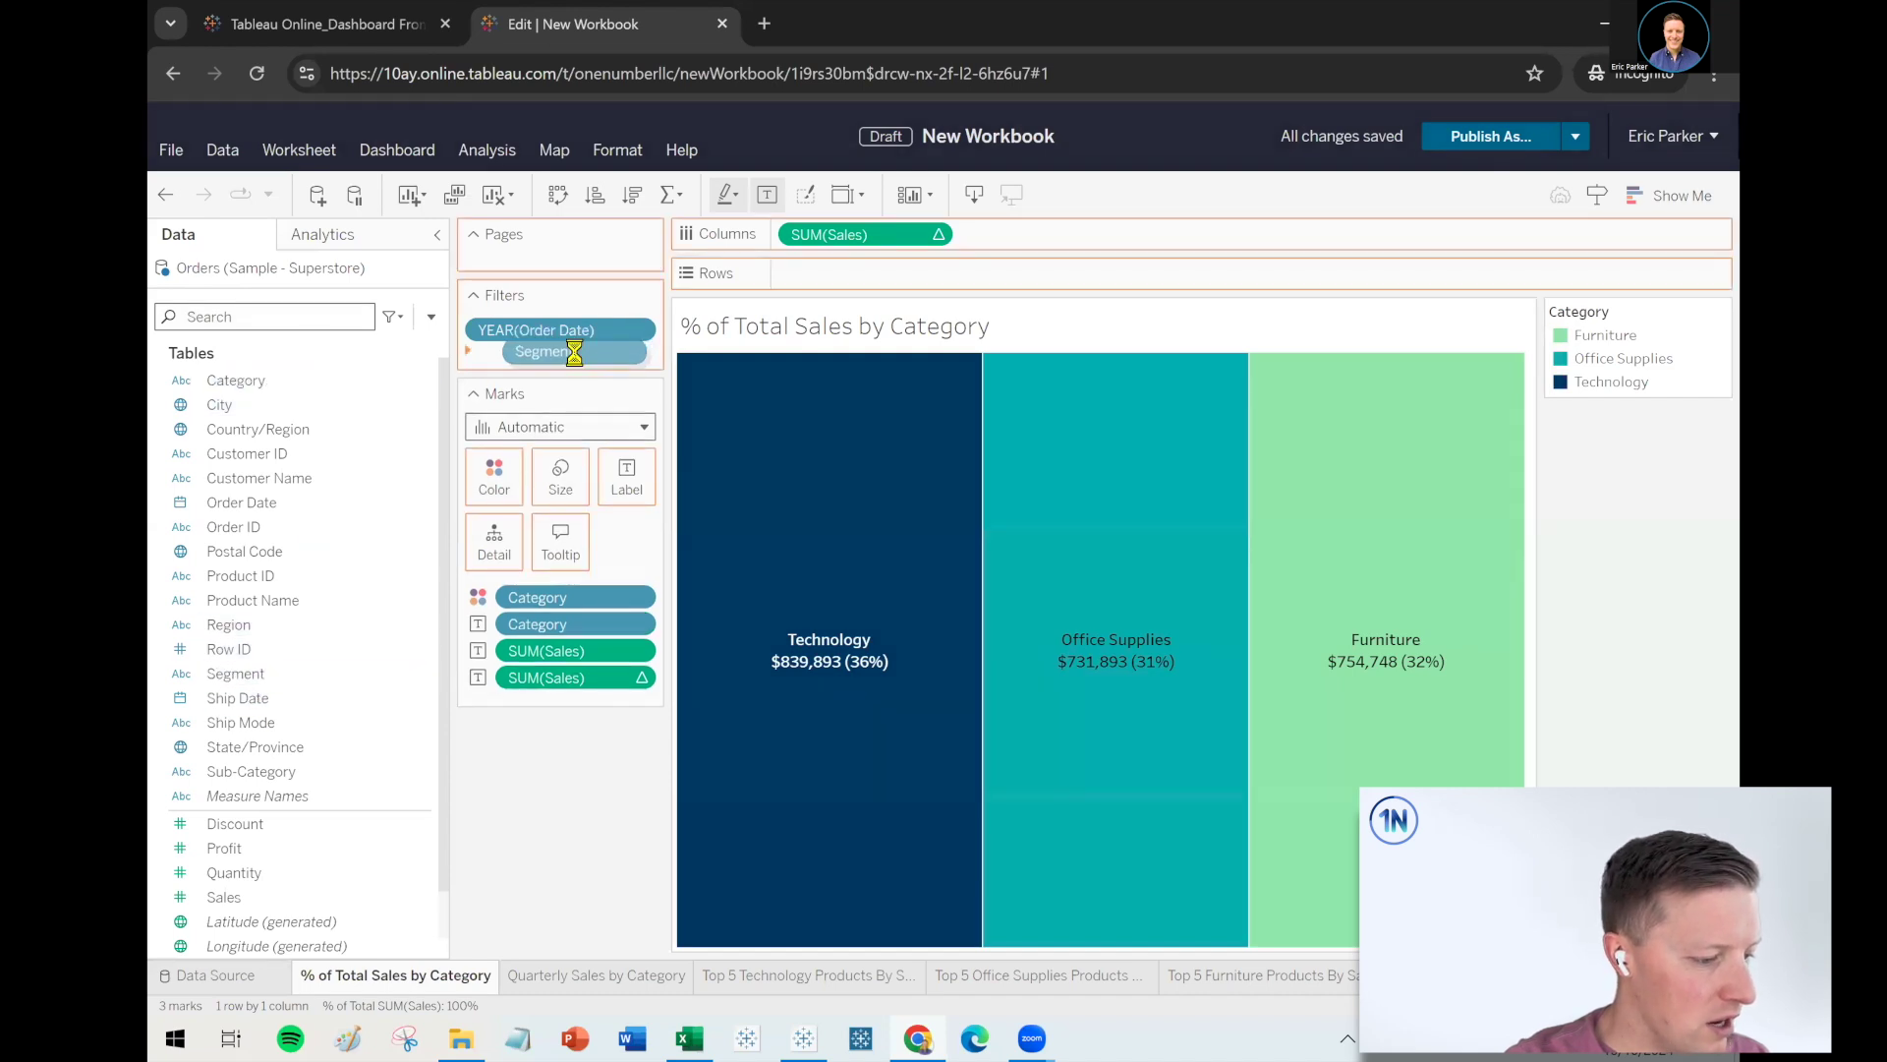
{"action": "left_click", "coordinate": [700, 396]}
{"action": "left_click", "coordinate": [1185, 900]}
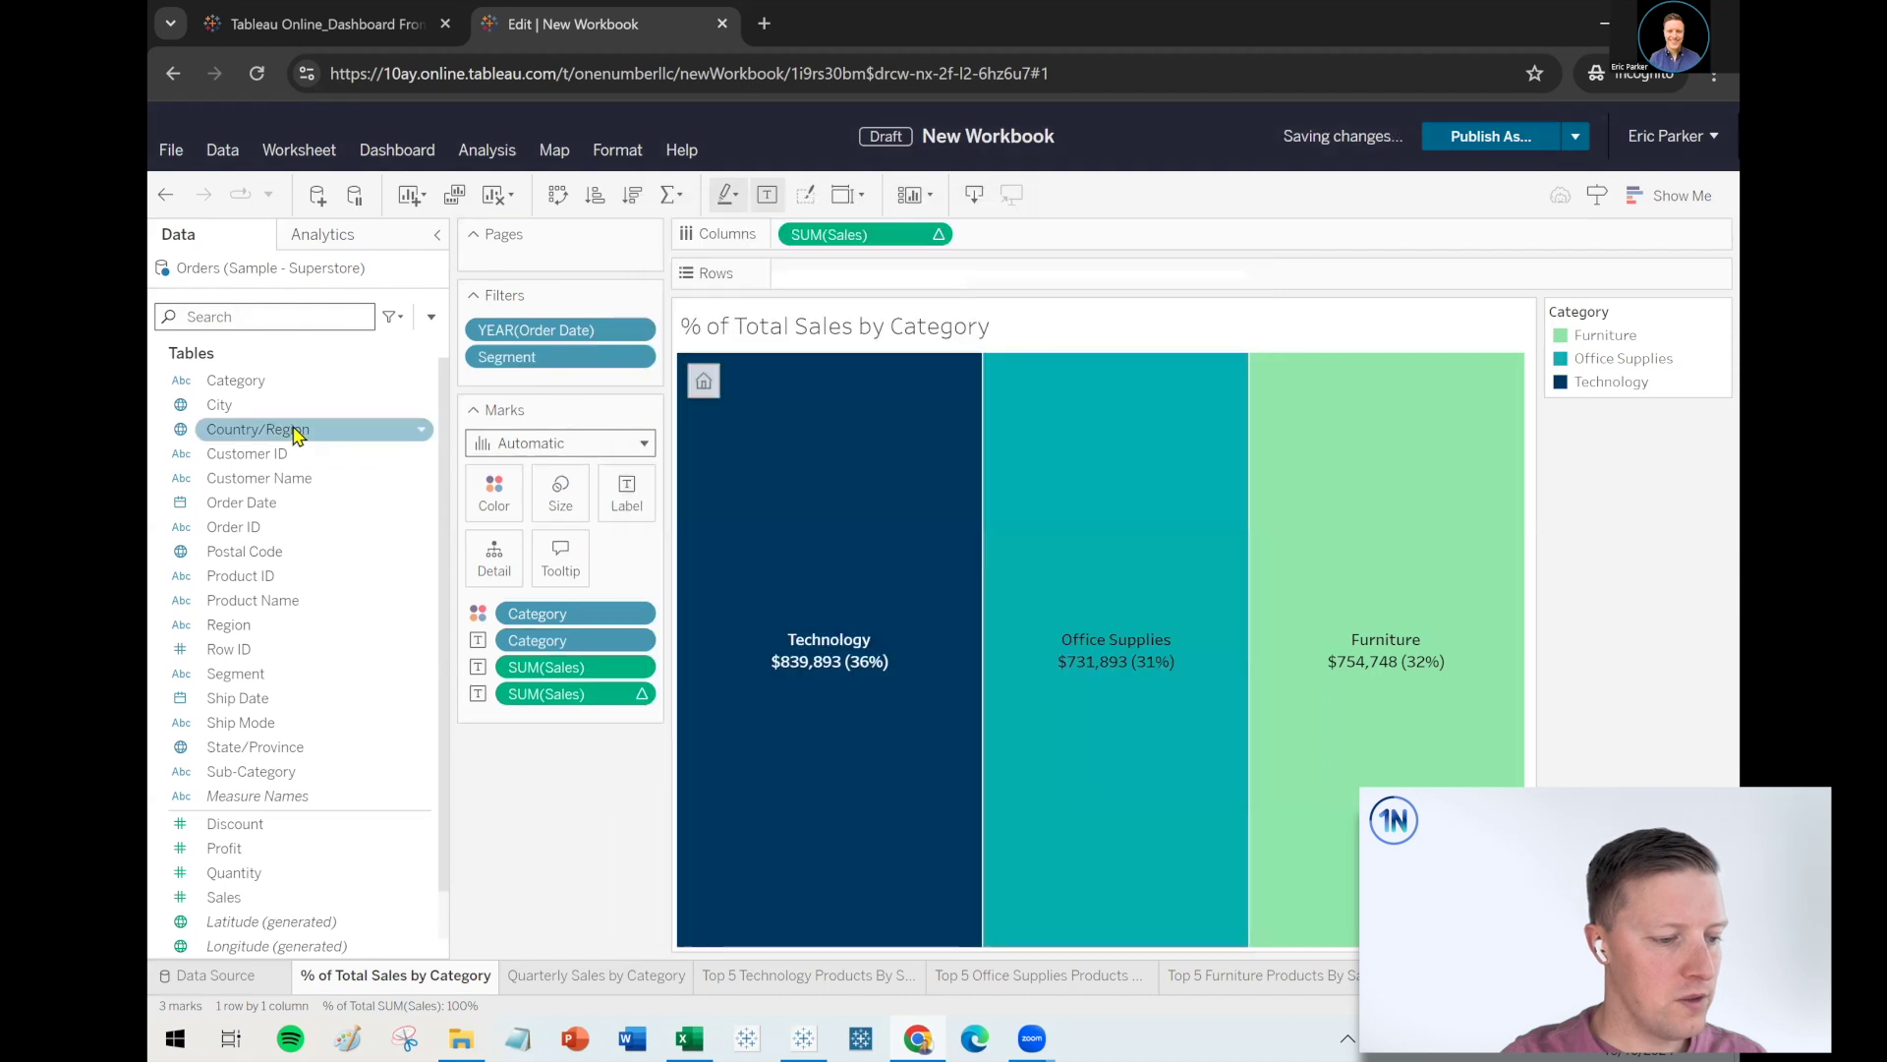
Add Region and State/Province filters with all values selected to the % of Total Sales by Category sheet
{"action": "left_click_drag", "start_coordinate": [252, 629], "coordinate": [564, 381]}
{"action": "left_click", "coordinate": [700, 396]}
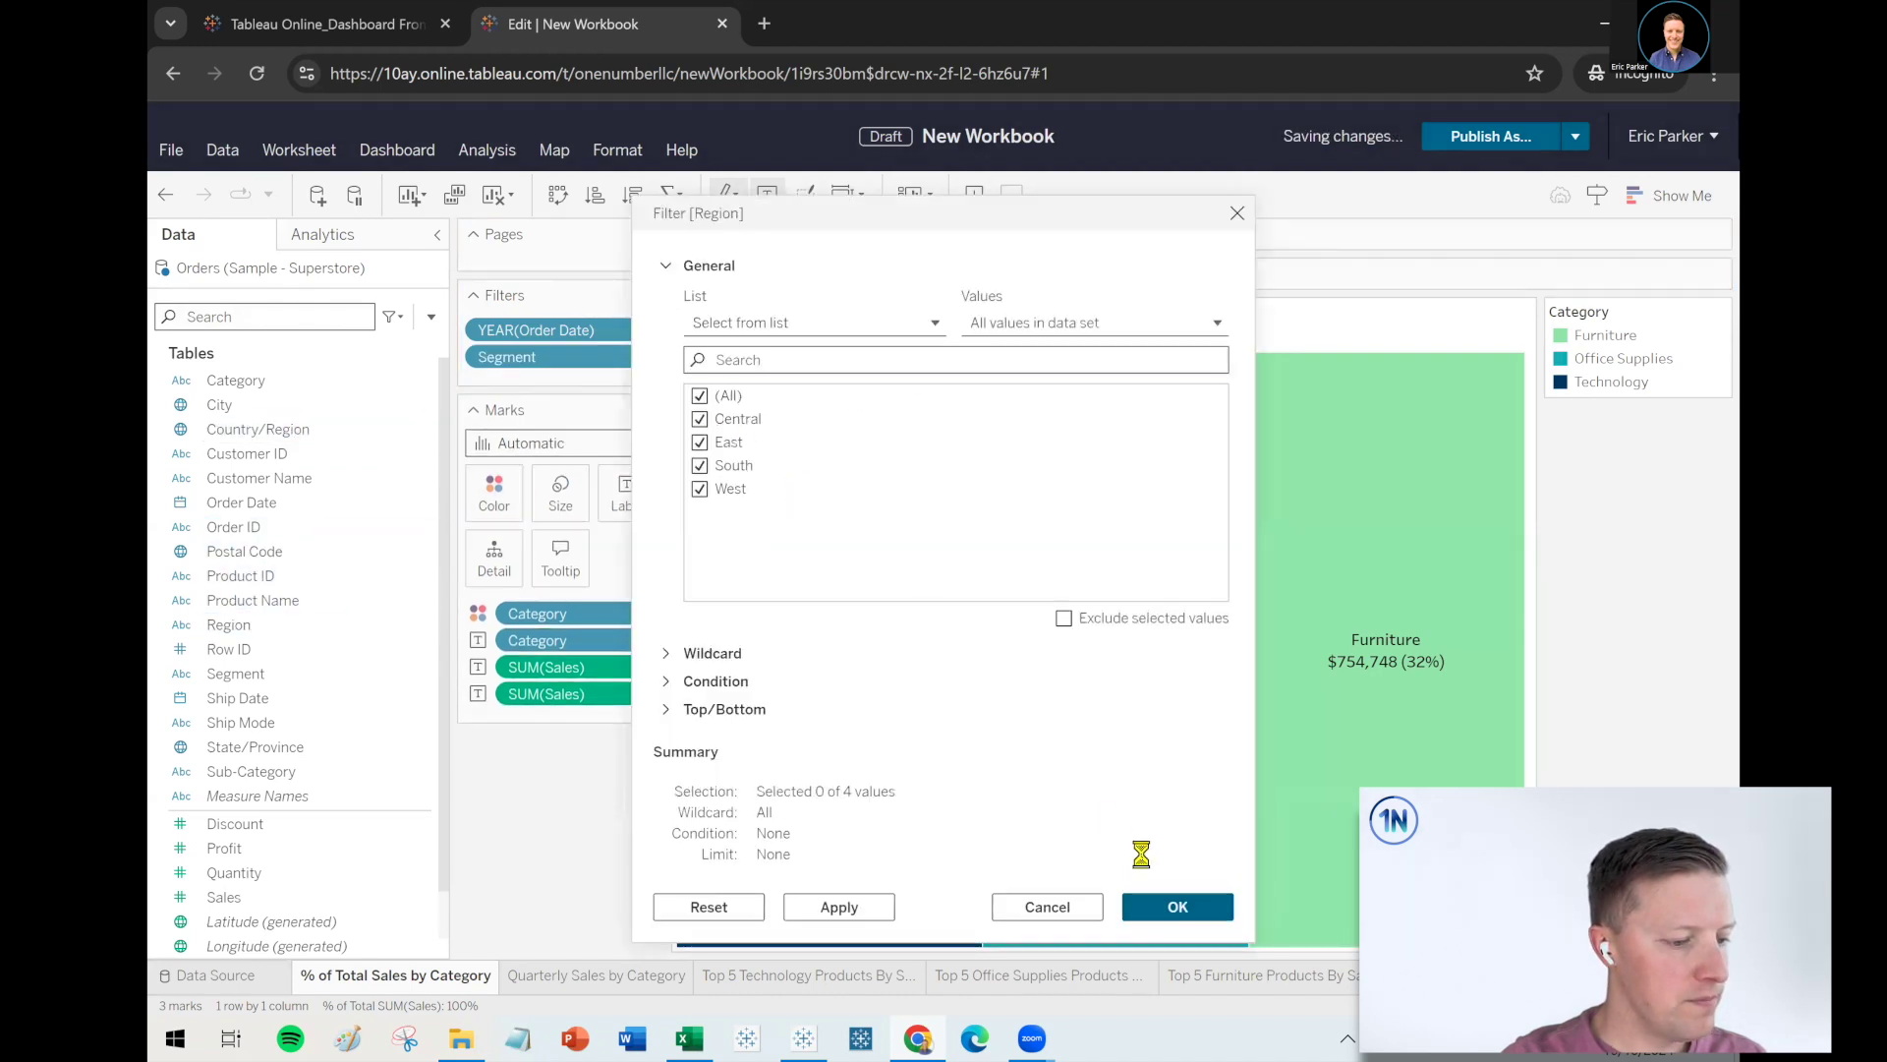
{"action": "left_click", "coordinate": [1178, 906]}
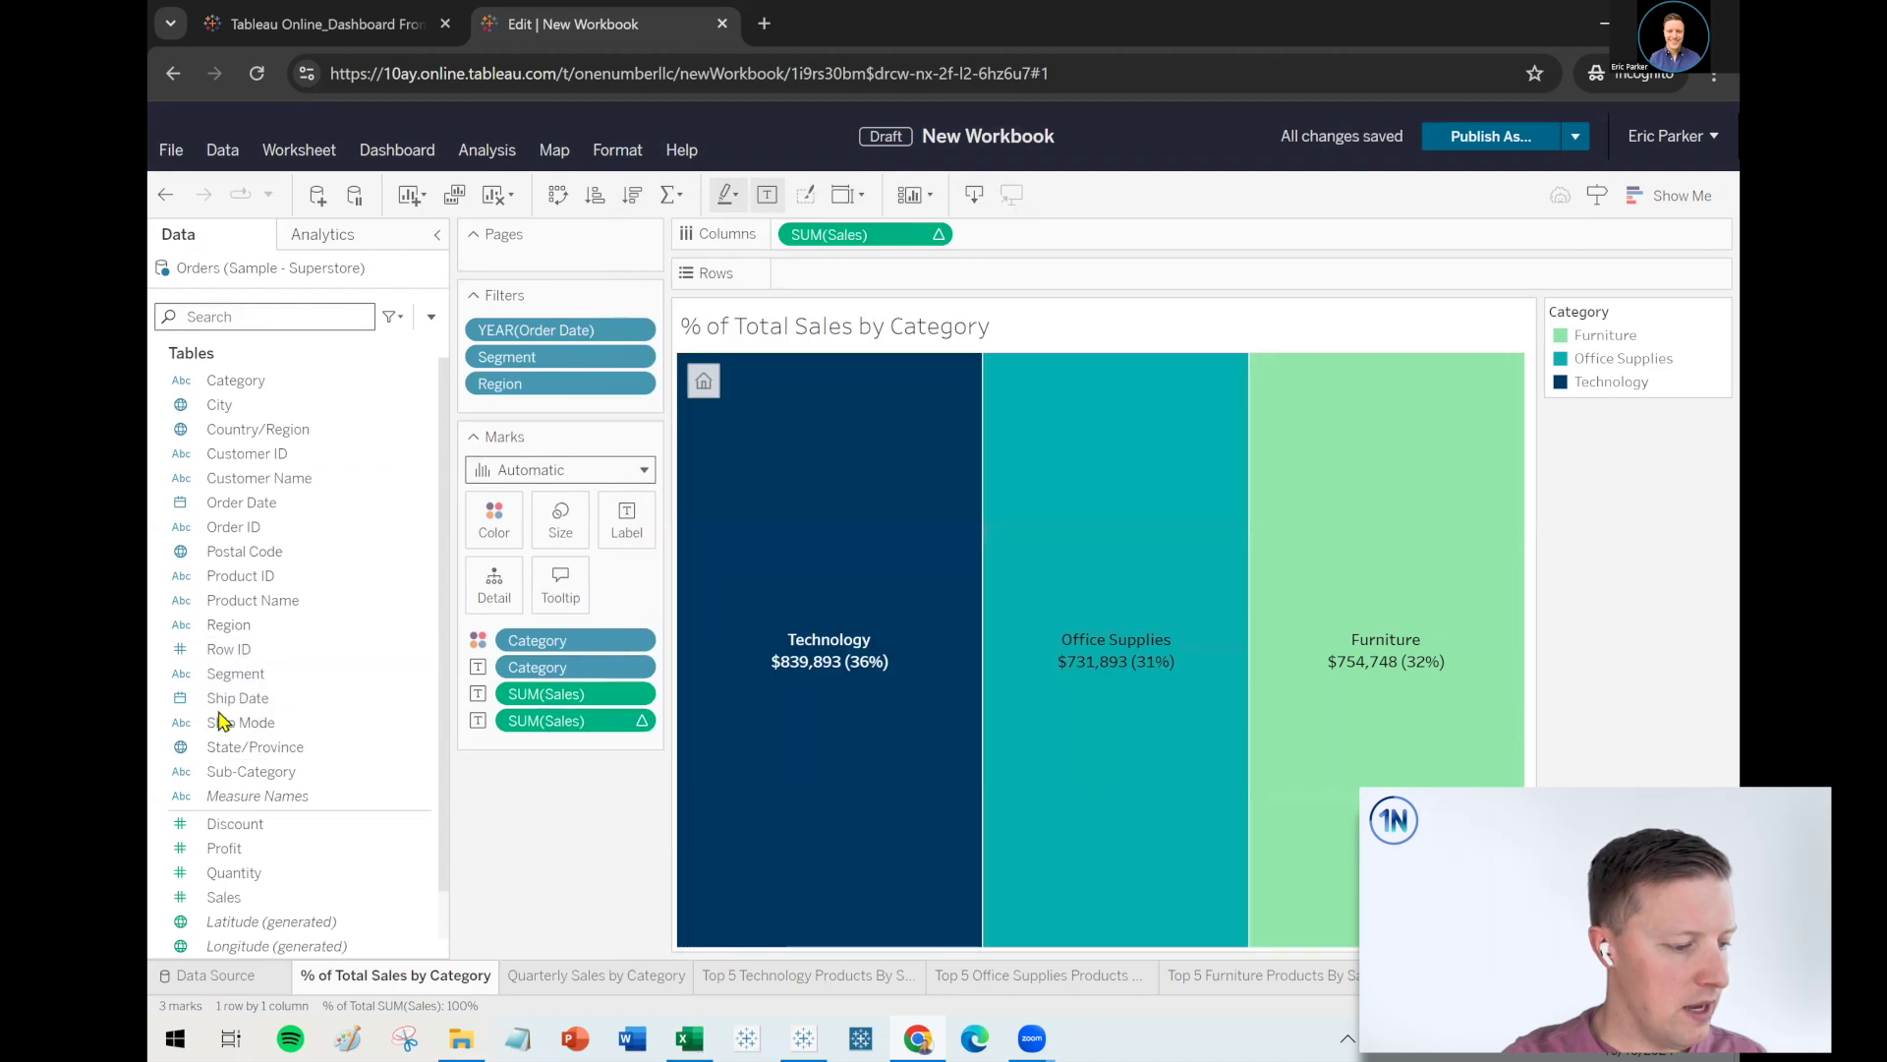
{"action": "left_click_drag", "start_coordinate": [257, 747], "coordinate": [551, 397]}
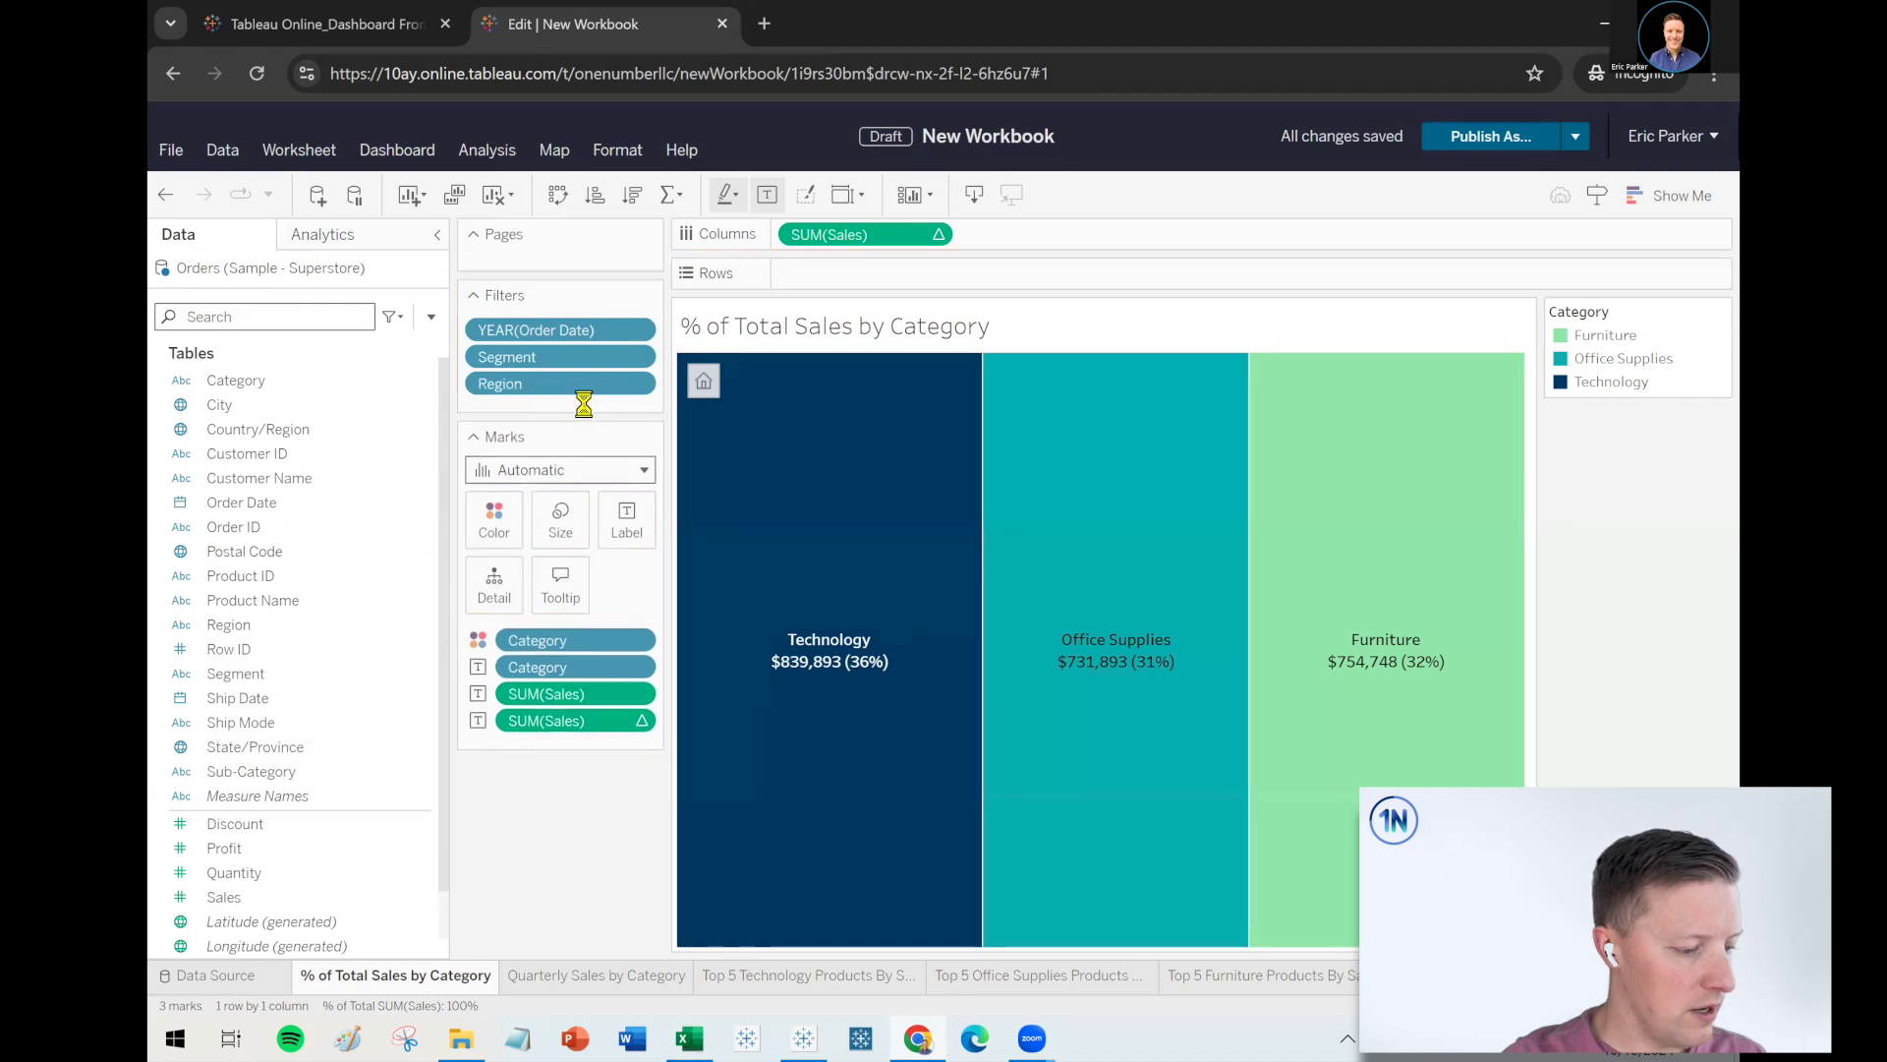
{"action": "left_click", "coordinate": [700, 395]}
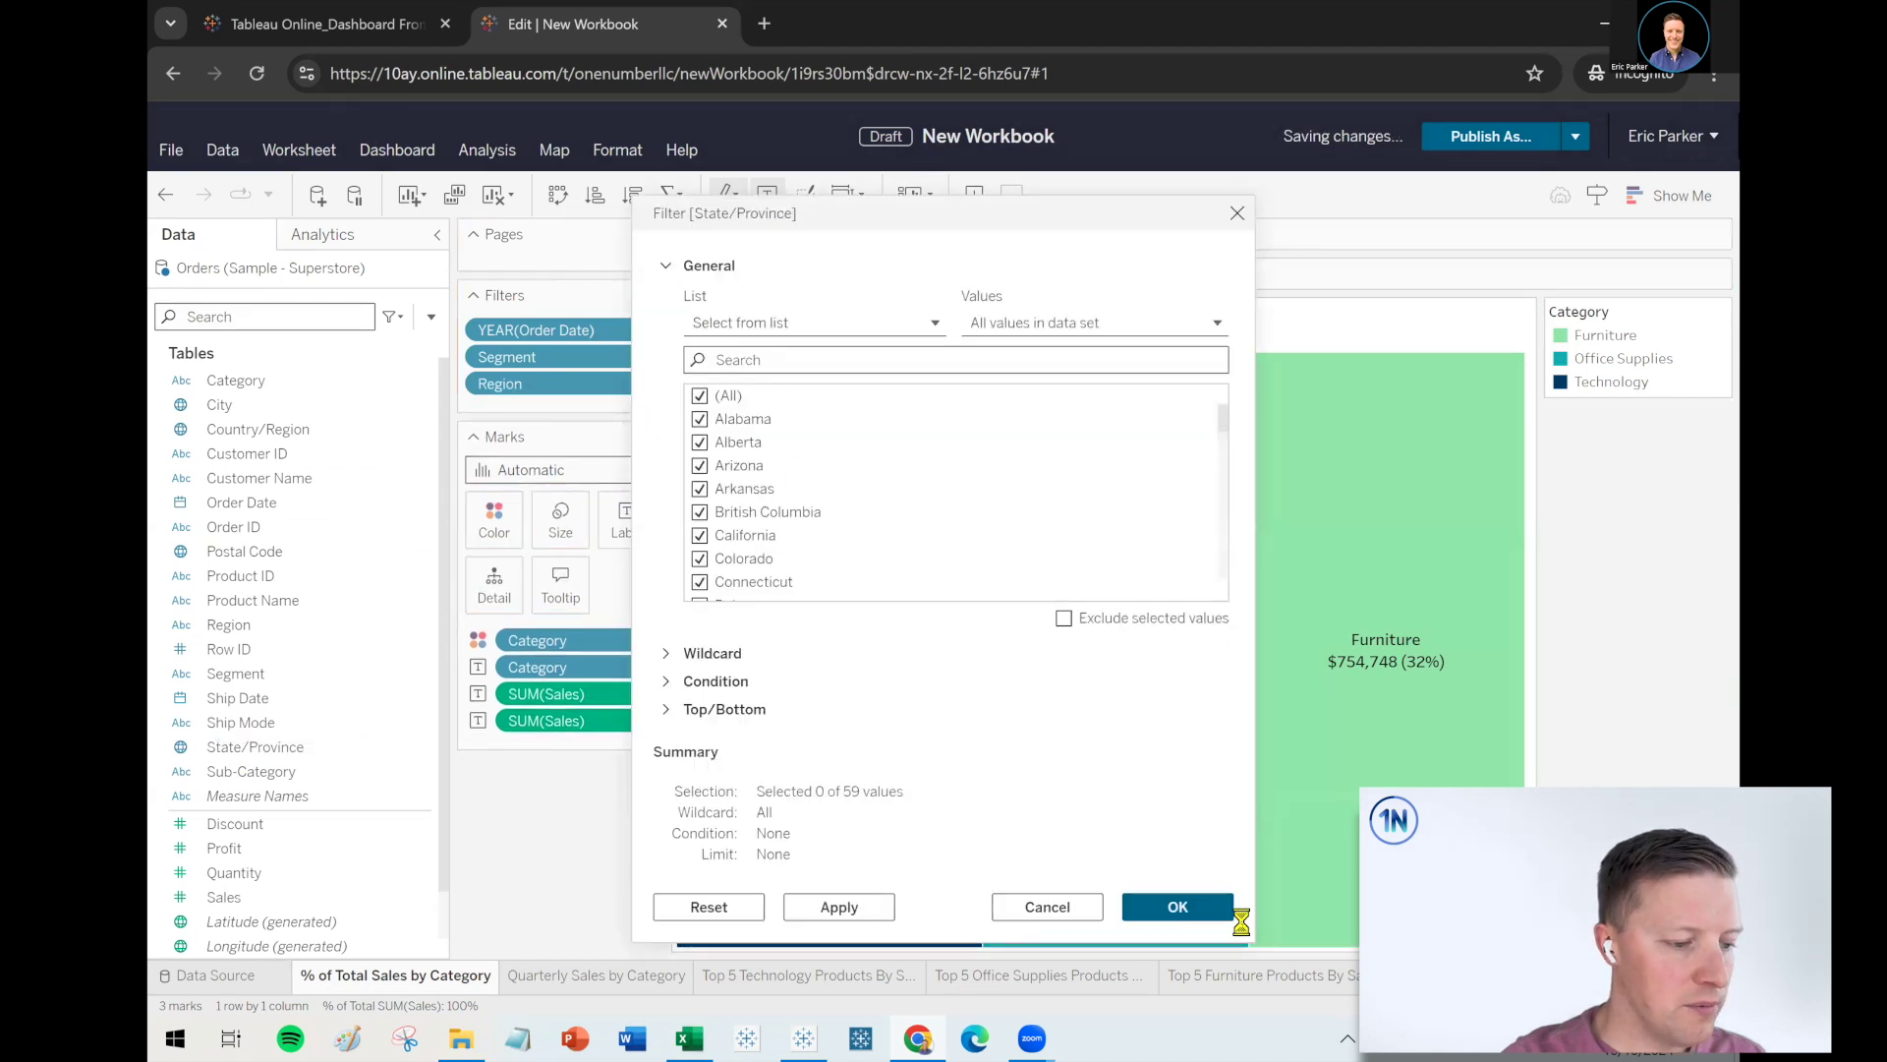
{"action": "left_click", "coordinate": [1176, 905]}
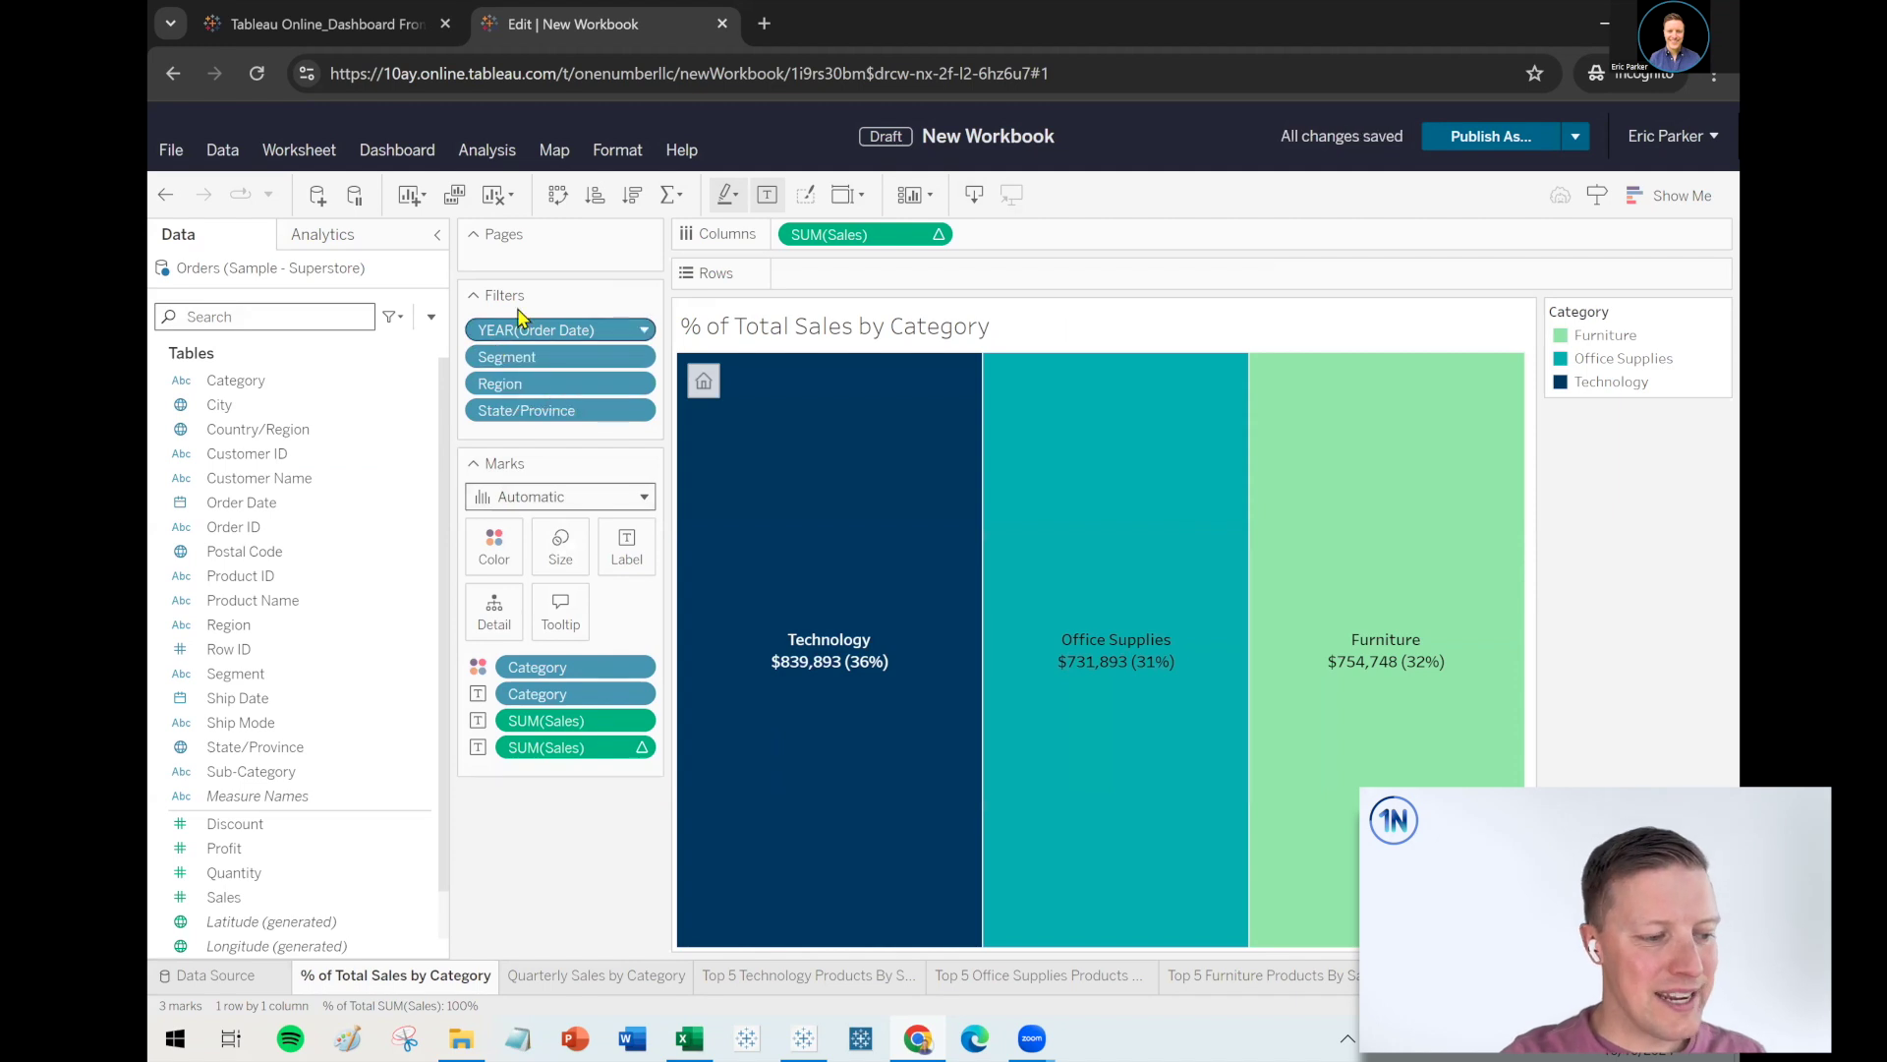
Show the Year of Order Date filter control and test it with only 2024 selected before reselecting all years
{"action": "left_click", "coordinate": [644, 330]}
{"action": "left_click", "coordinate": [596, 410]}
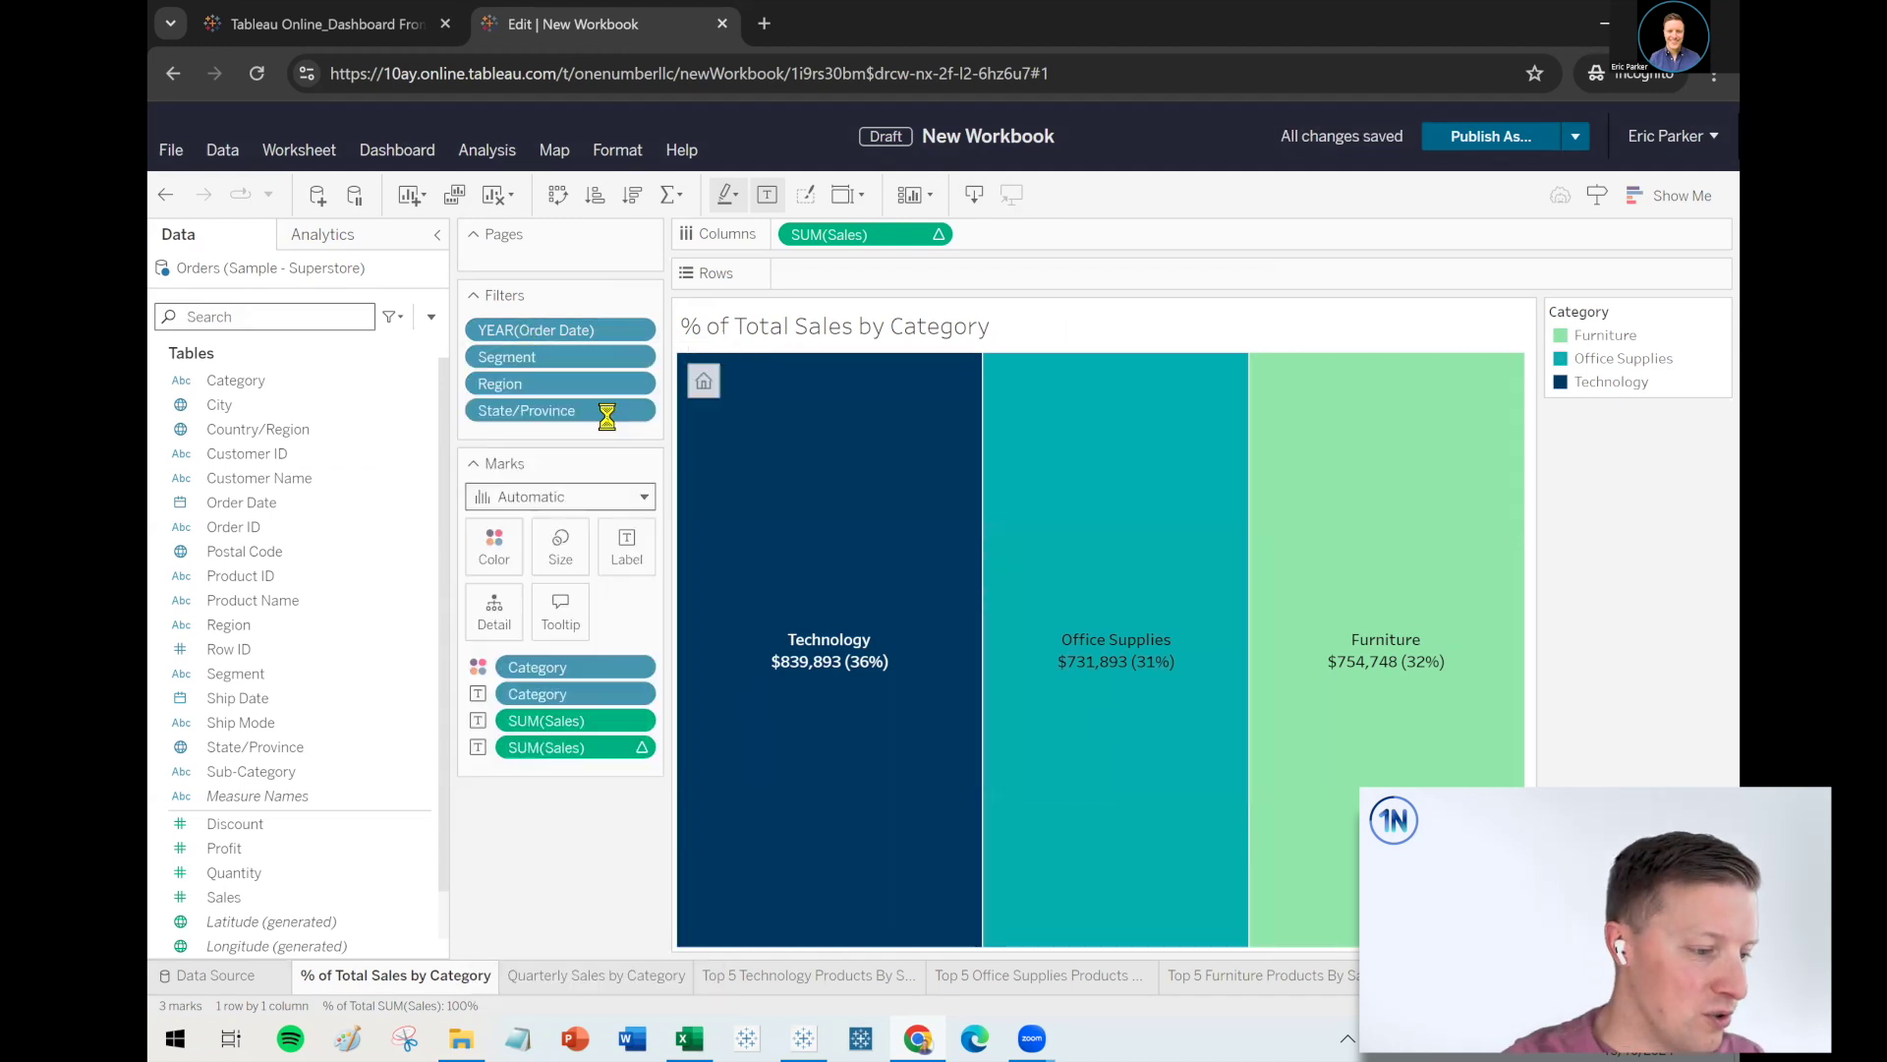
{"action": "left_click", "coordinate": [1565, 449]}
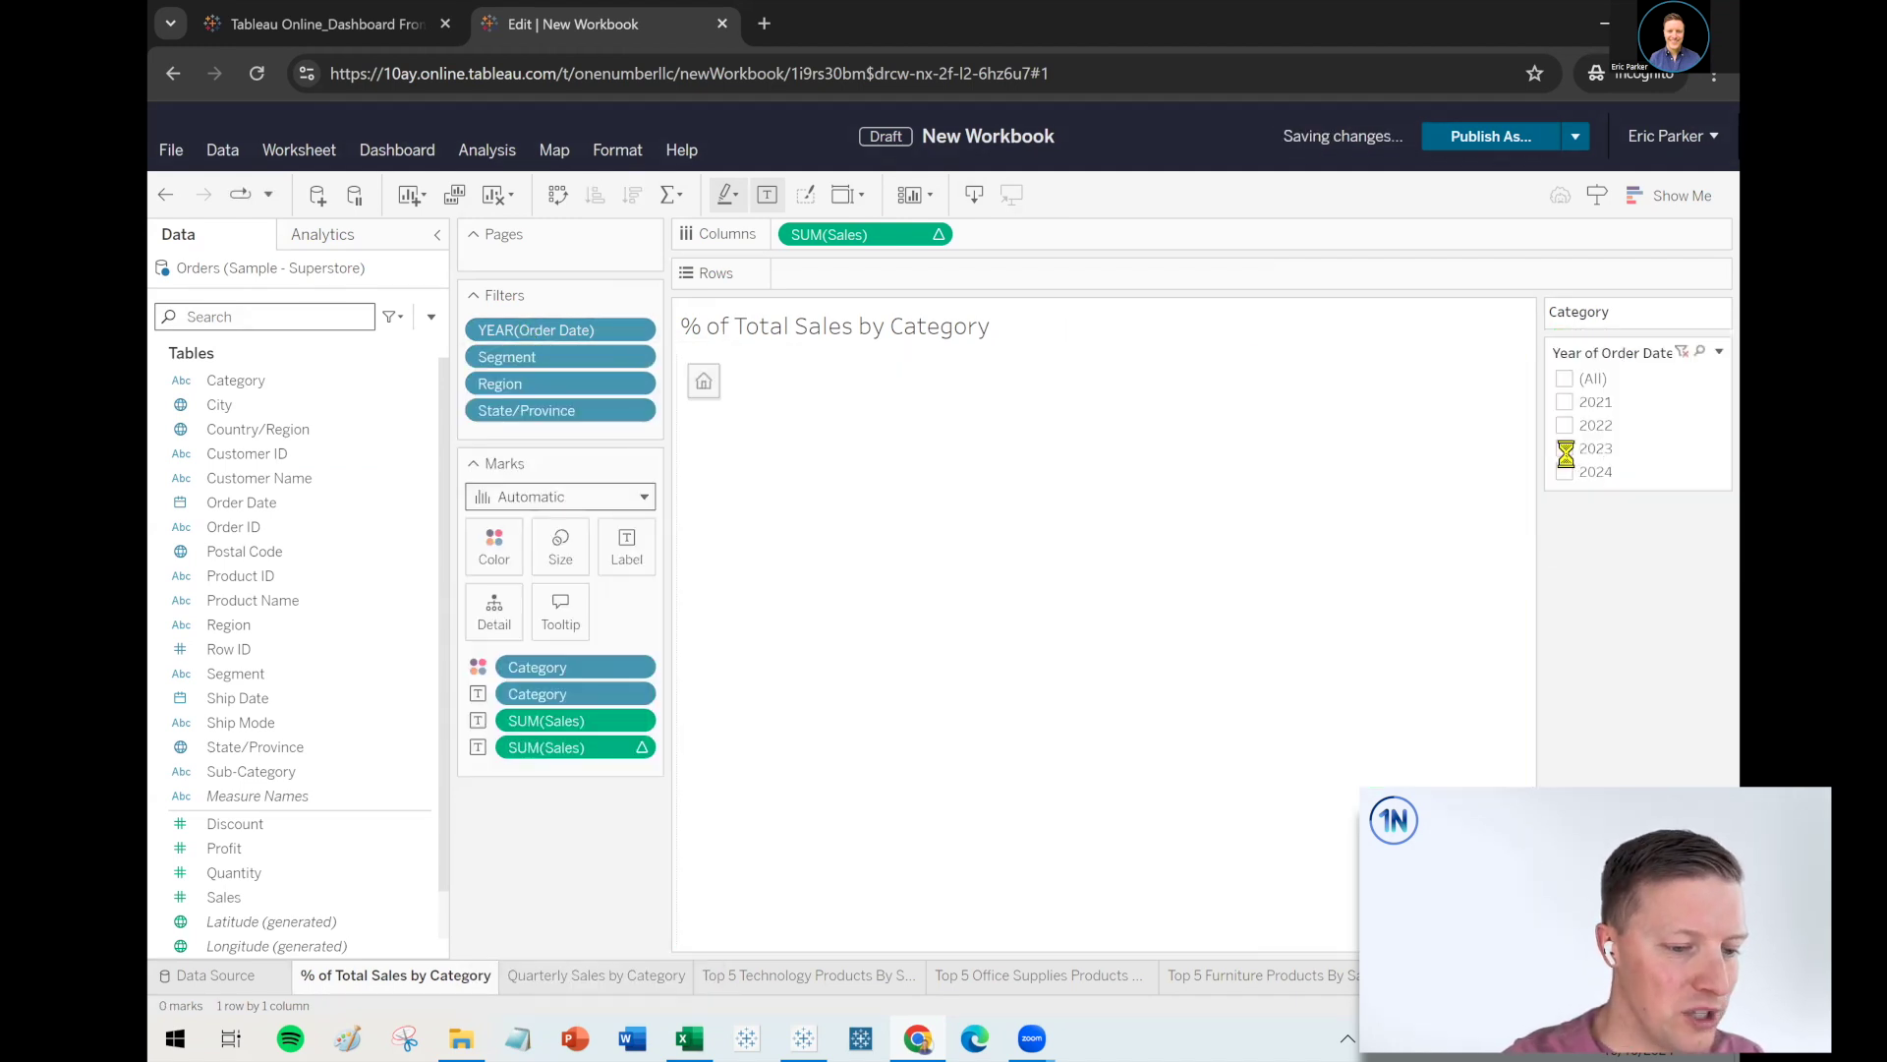
{"action": "left_click", "coordinate": [1565, 472]}
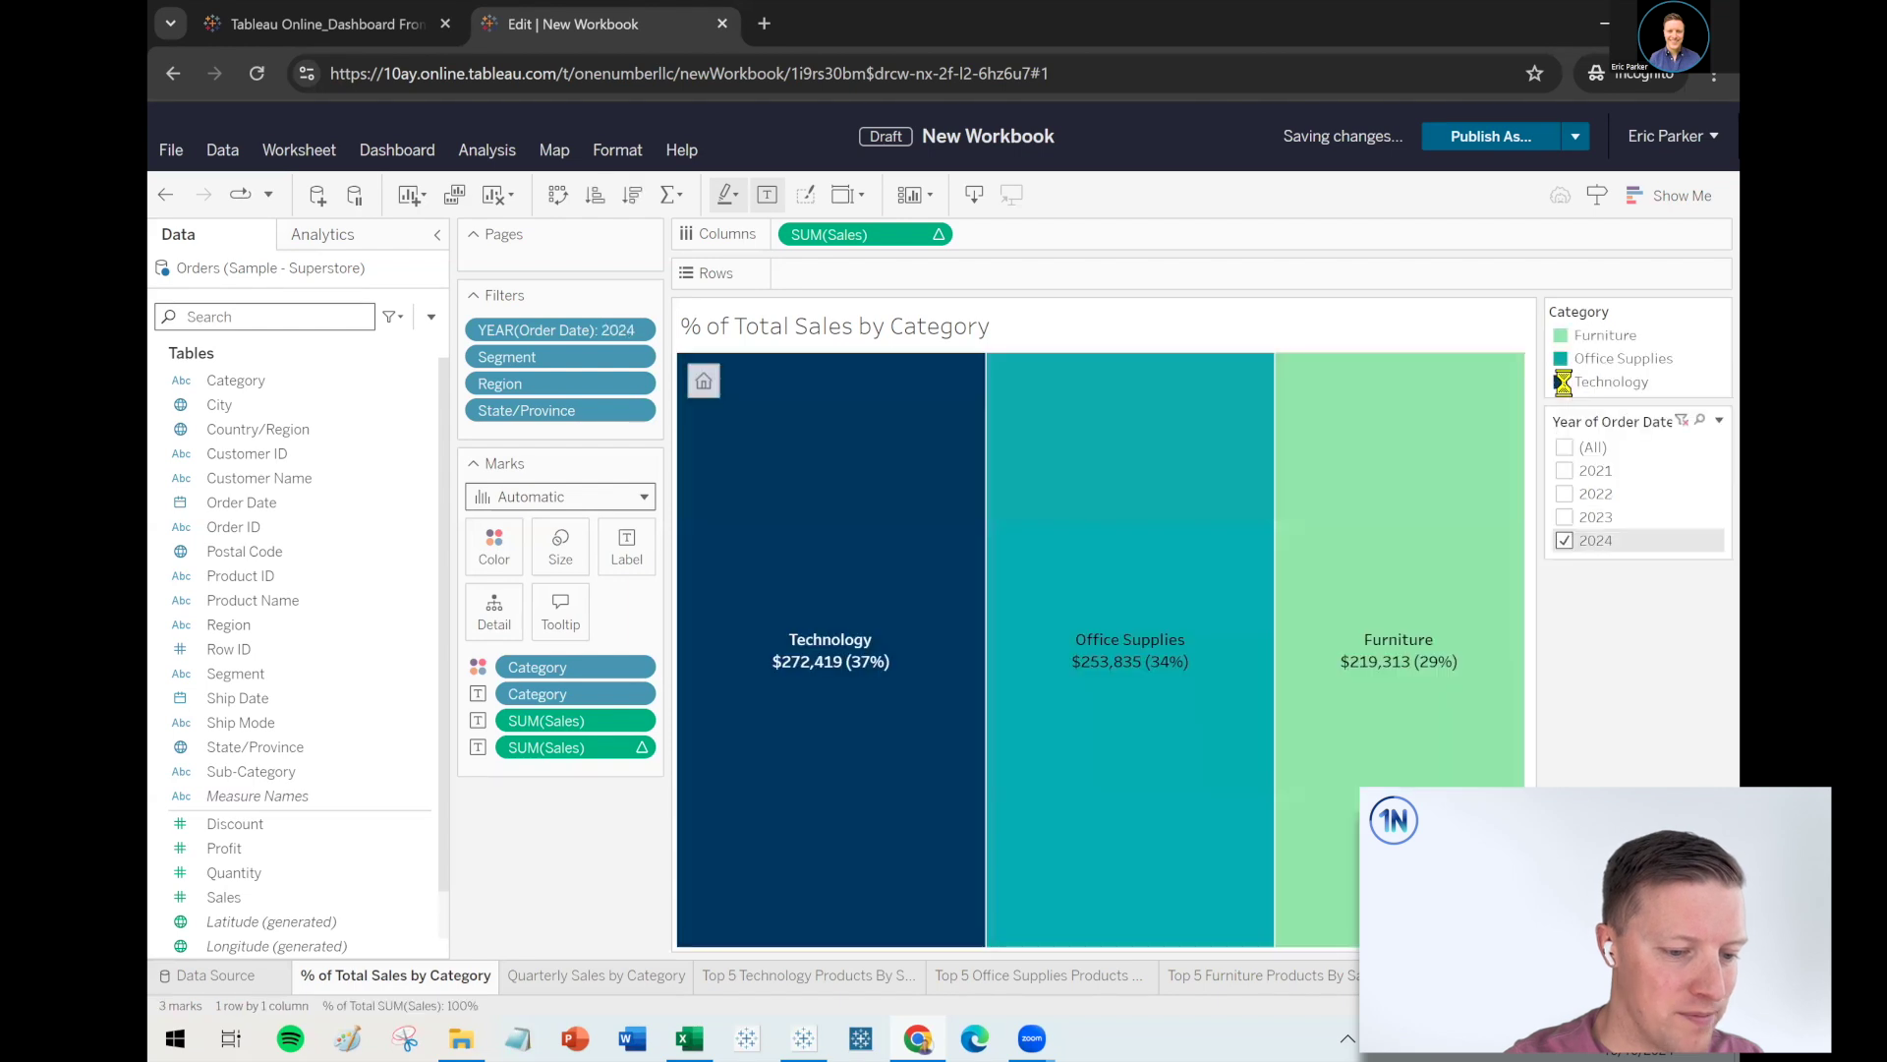
{"action": "left_click", "coordinate": [1567, 448]}
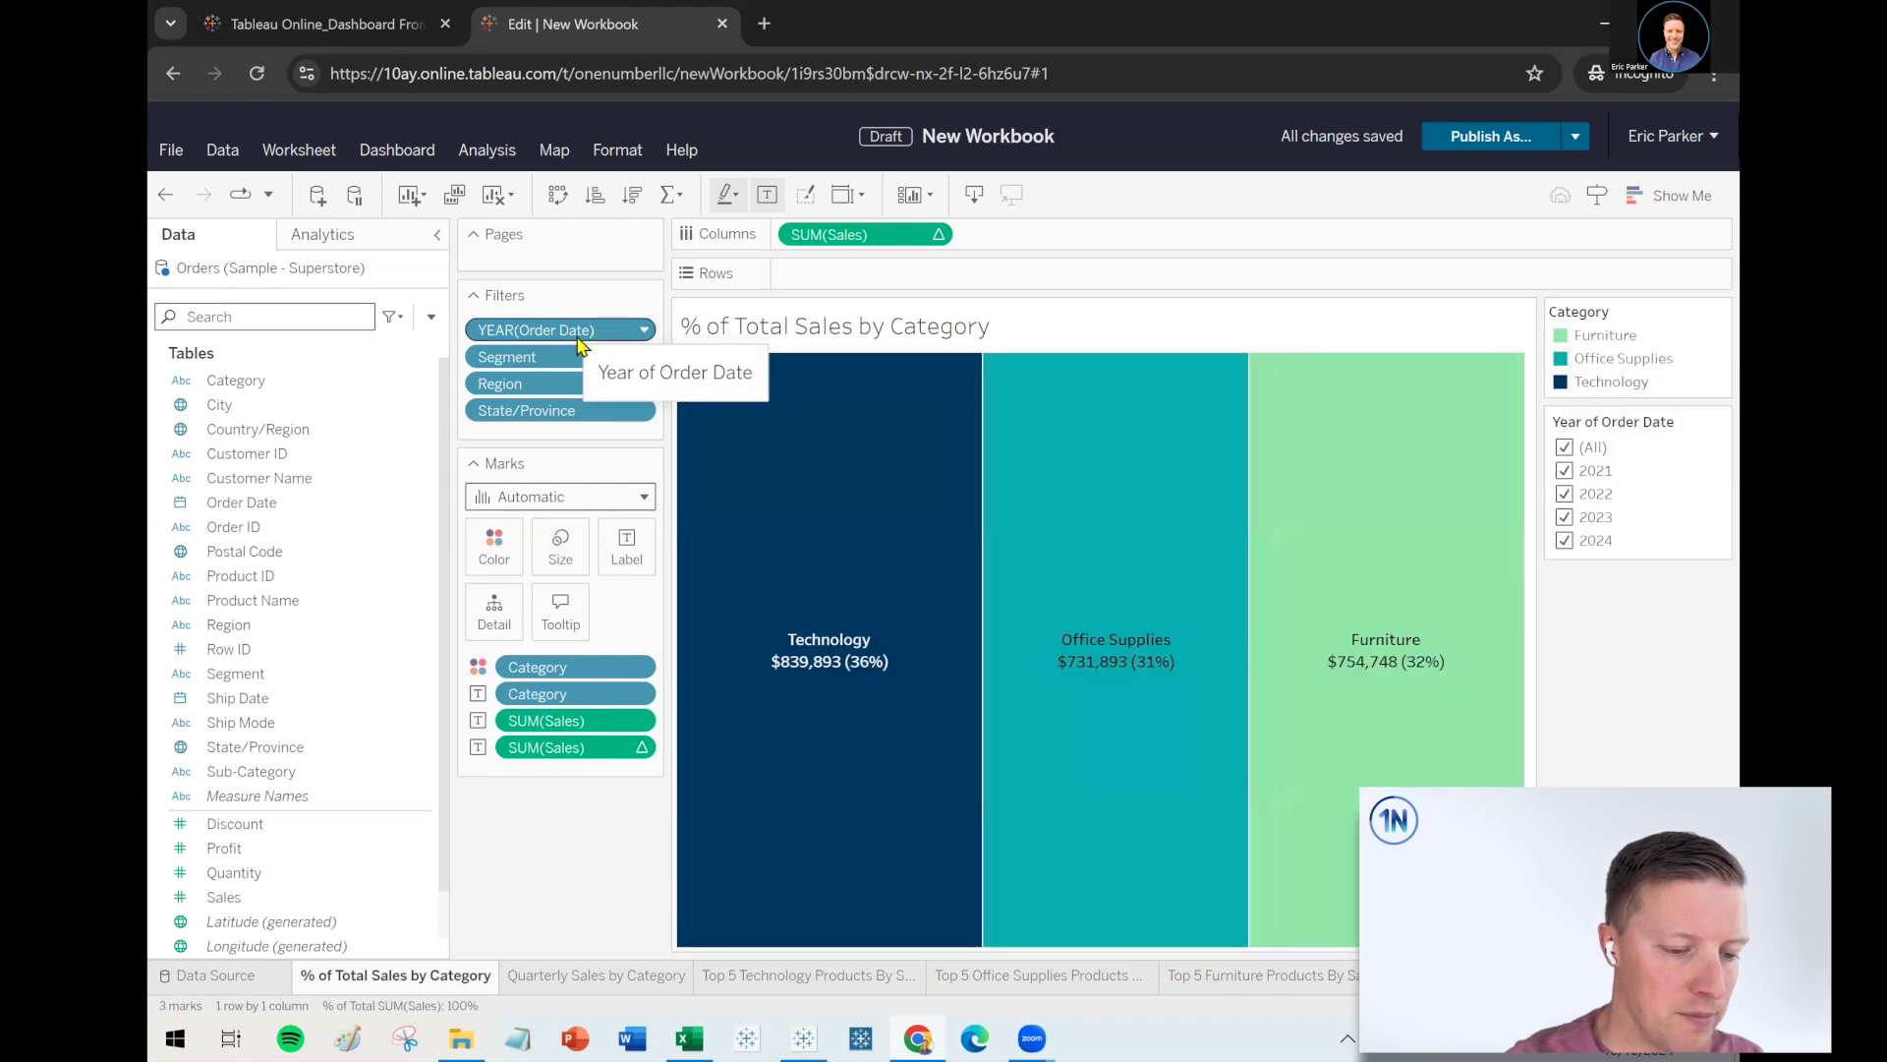
Apply the Year of Order Date filter to the Quarterly Sales by Category sheet and all three Top 5 product sheets
{"action": "left_click", "coordinate": [648, 332]}
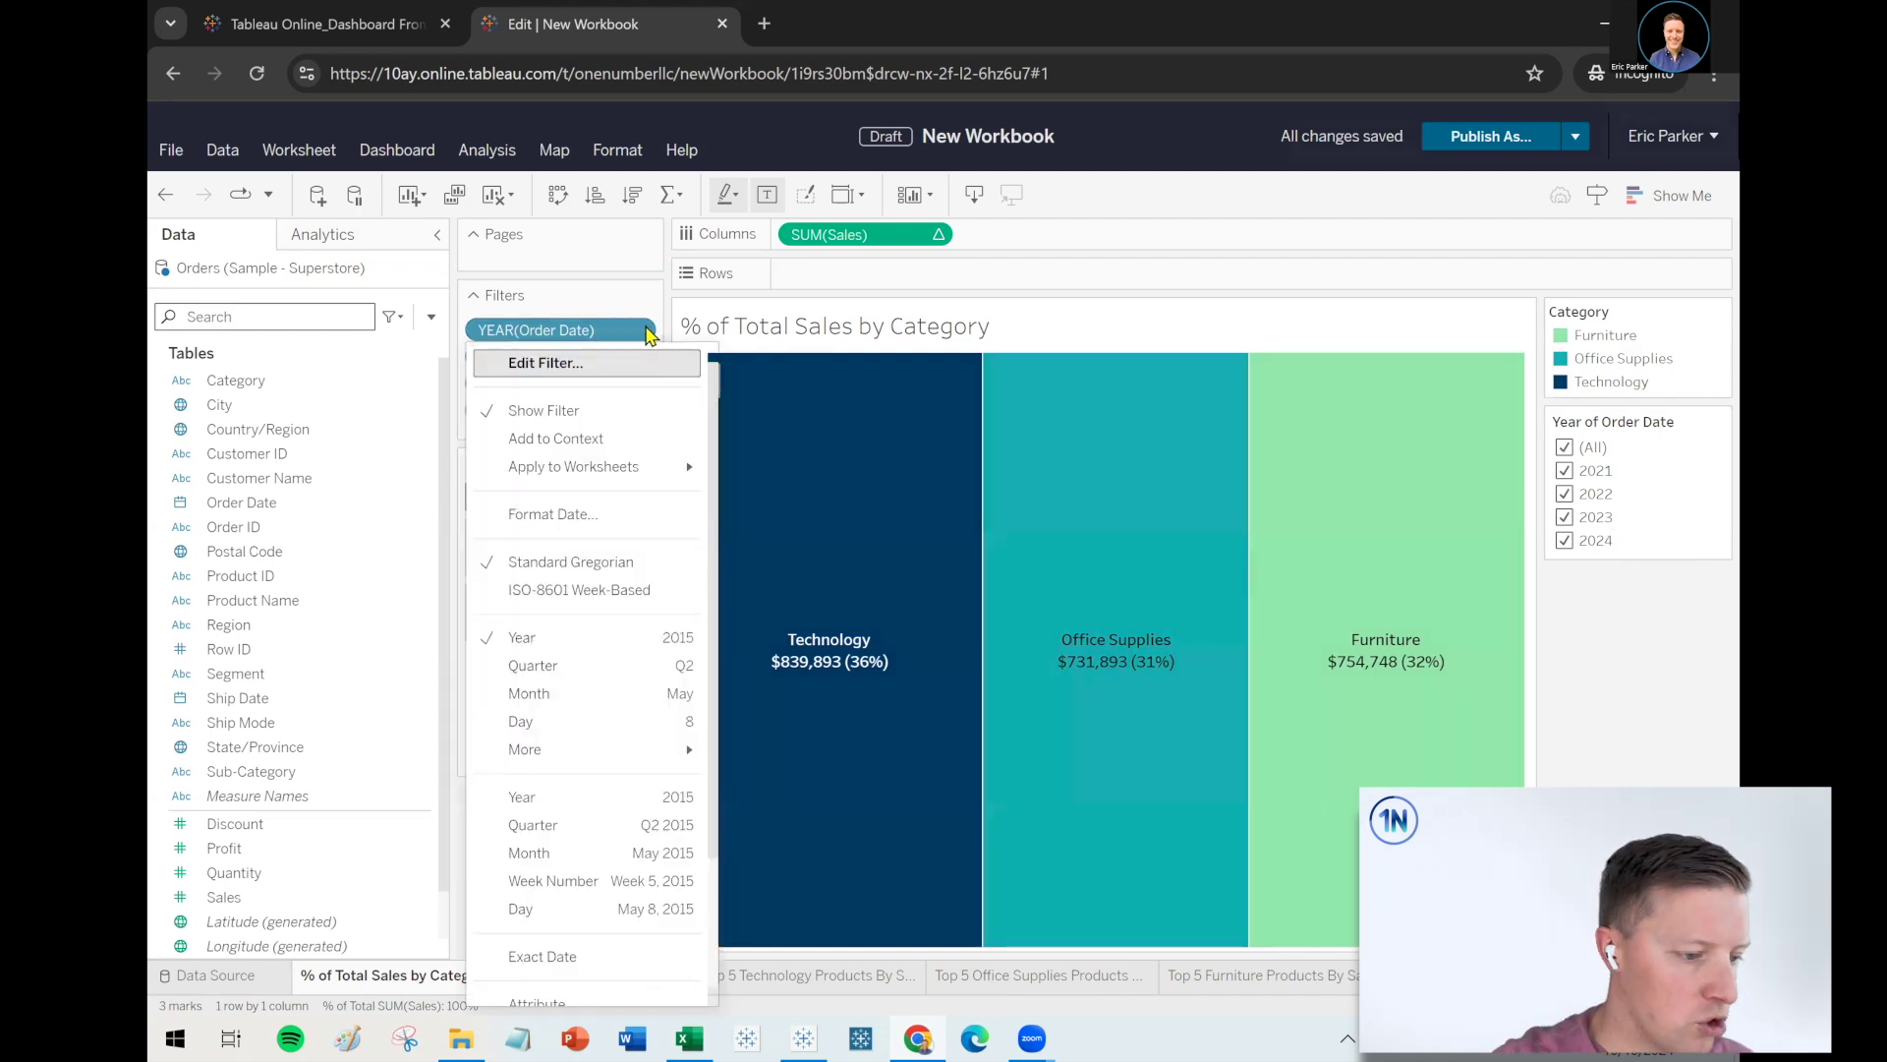
{"action": "mouse_move", "coordinate": [604, 473]}
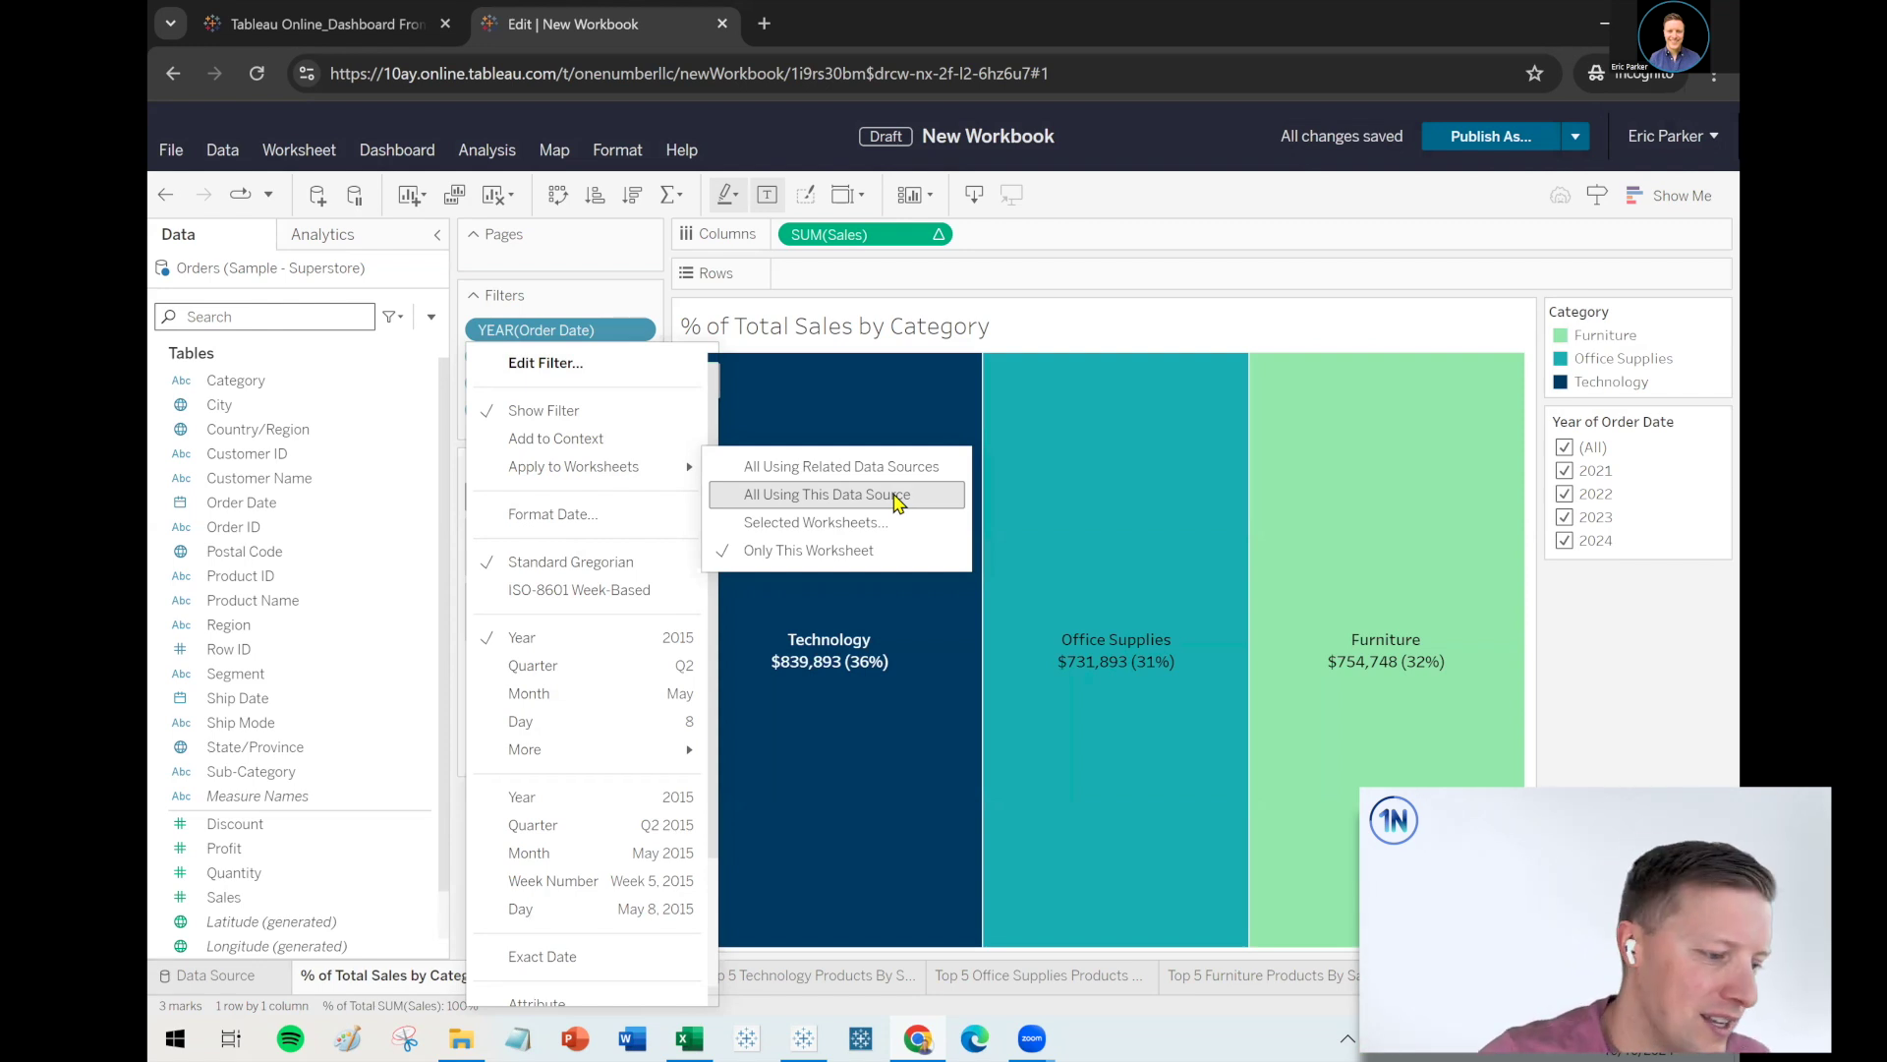
{"action": "left_click", "coordinate": [890, 524]}
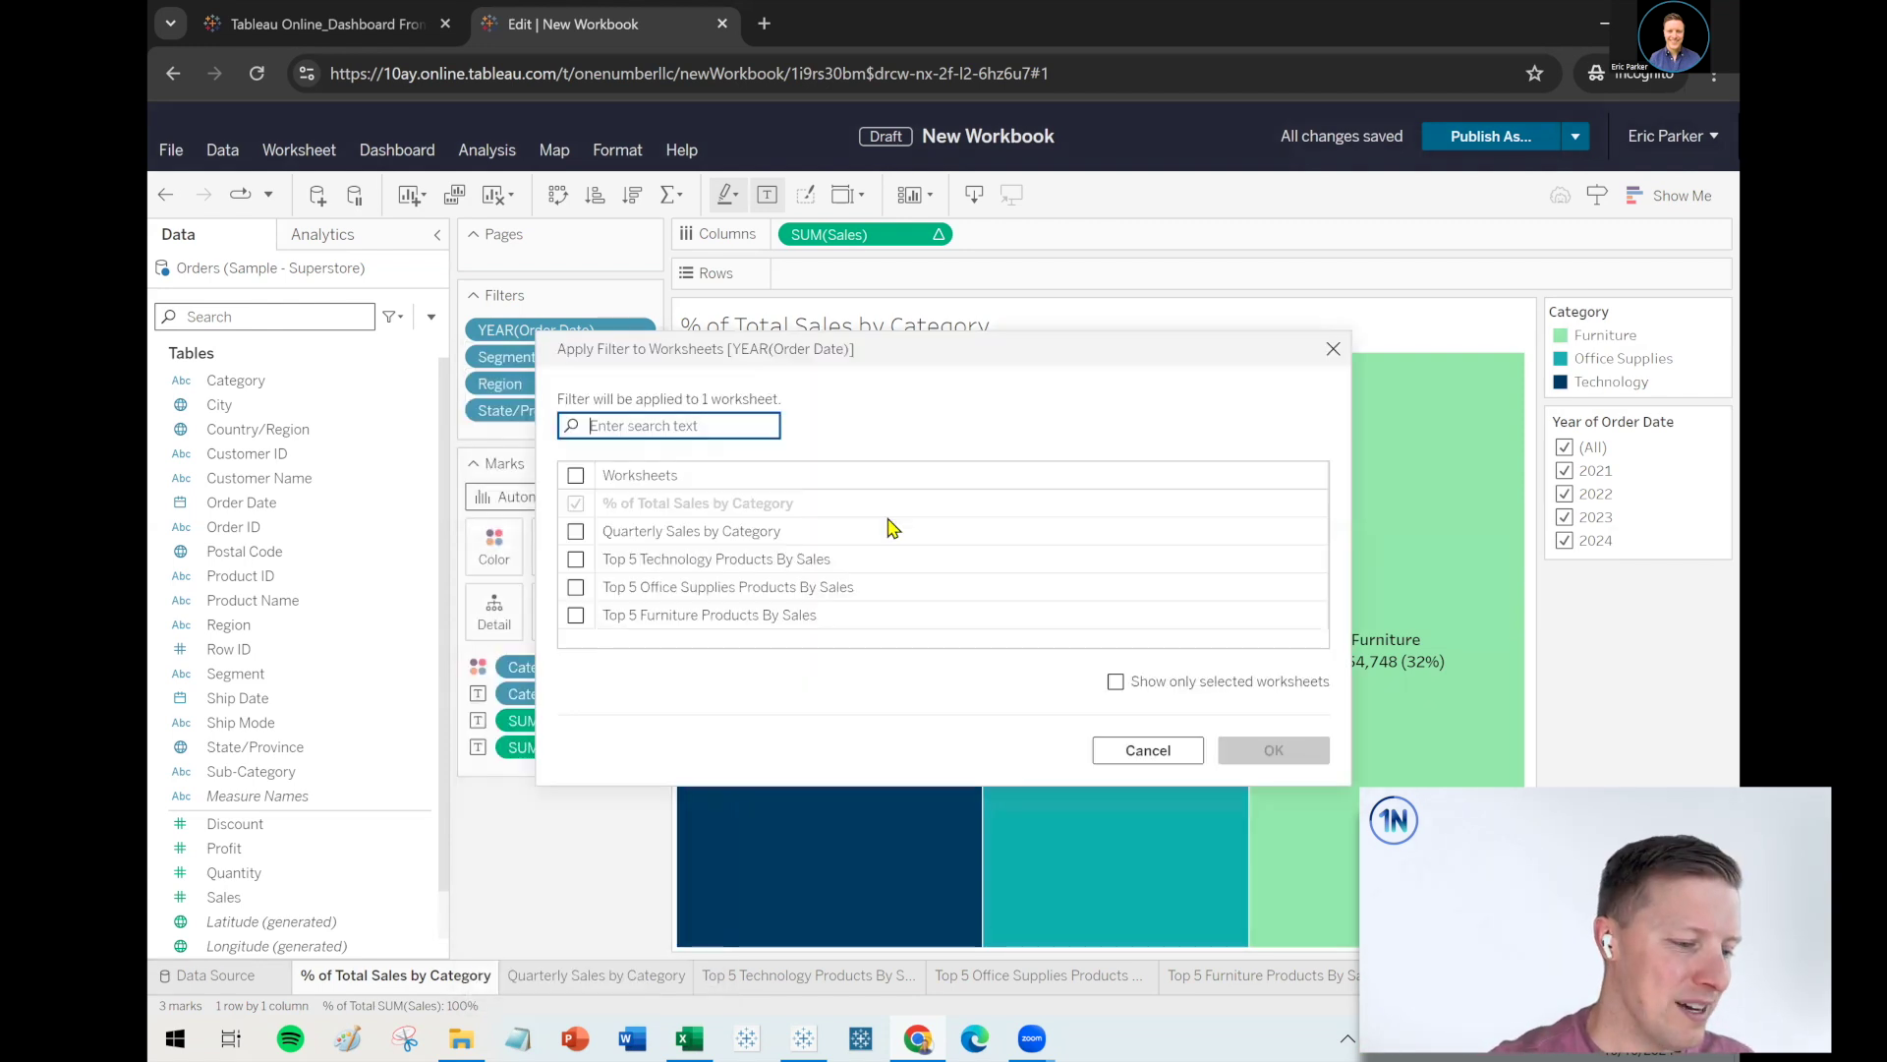
{"action": "left_click", "coordinate": [575, 530]}
{"action": "left_click", "coordinate": [575, 558]}
{"action": "left_click", "coordinate": [575, 587]}
{"action": "left_click", "coordinate": [575, 615]}
{"action": "left_click", "coordinate": [1270, 750]}
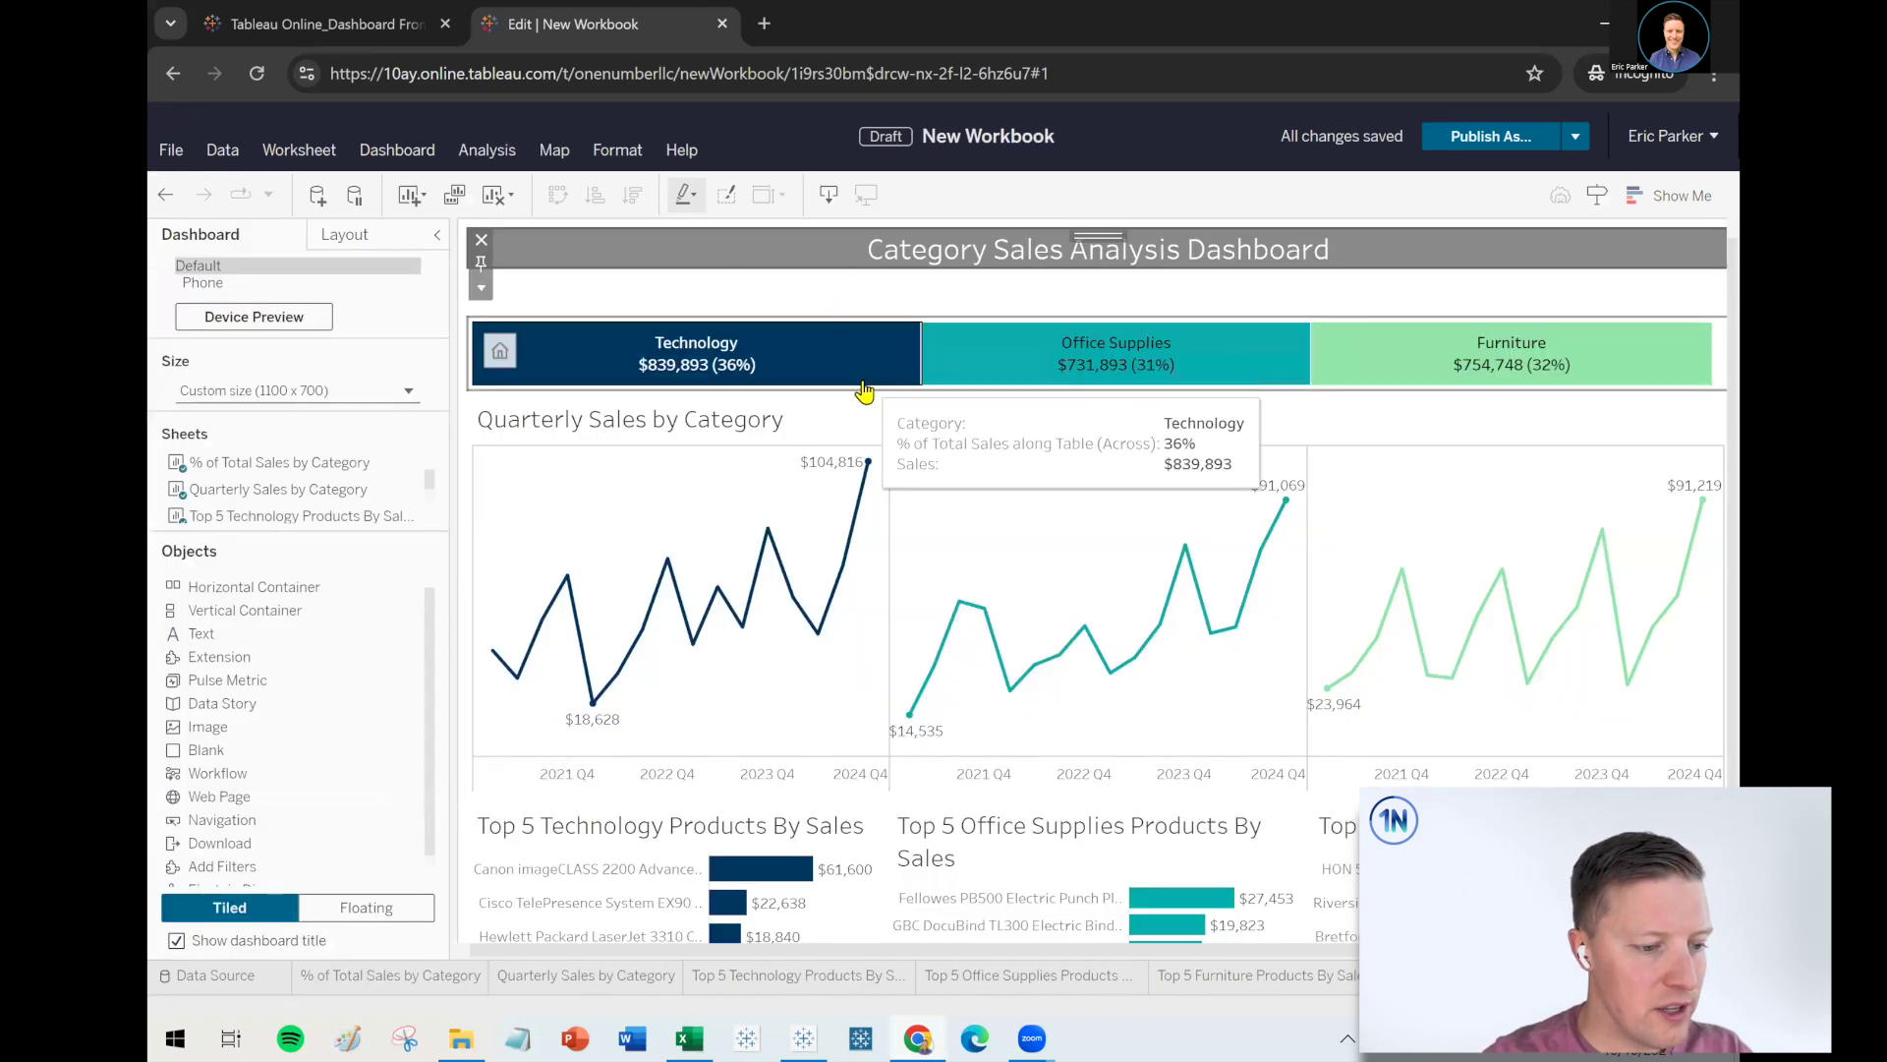
Return to the dashboard and add a horizontal container between the title and the % of Total Sales by Category chart
{"action": "left_click", "coordinate": [1016, 427]}
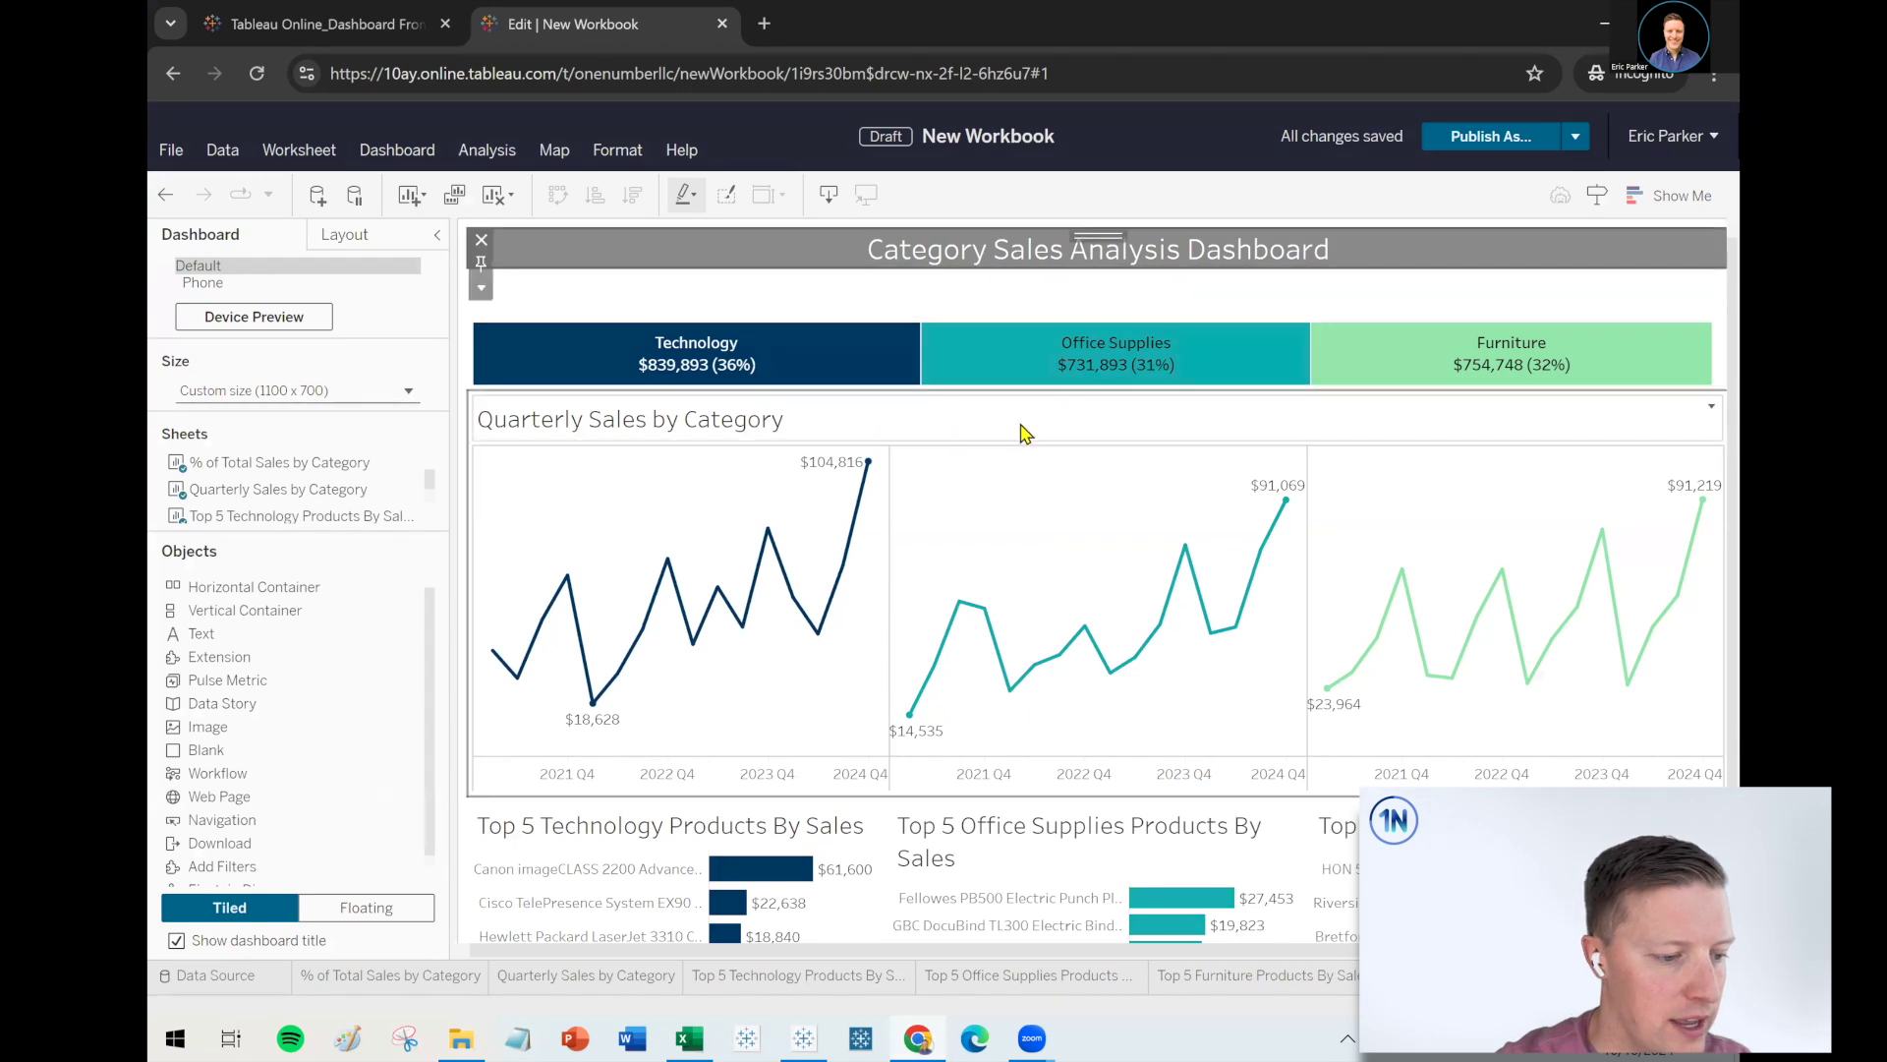
{"action": "left_click_drag", "start_coordinate": [1025, 391], "coordinate": [1028, 487]}
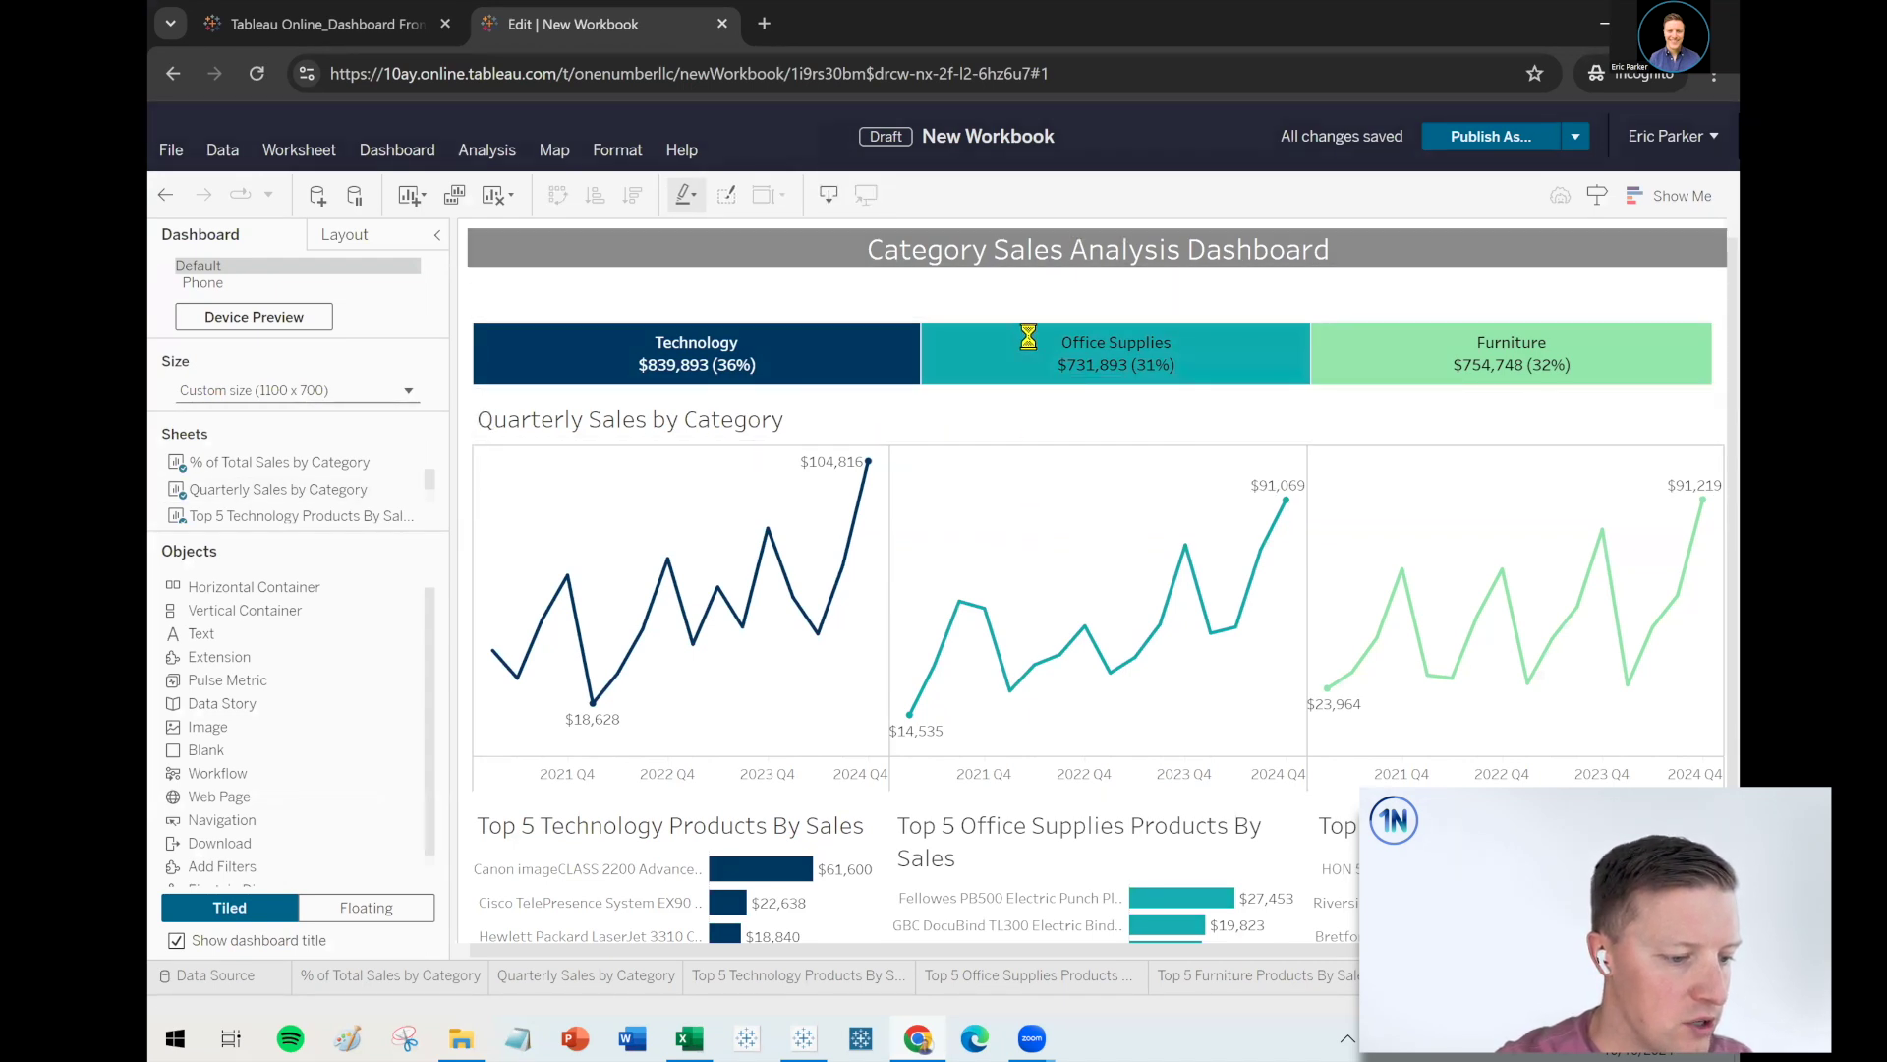
{"action": "left_click_drag", "start_coordinate": [1040, 313], "coordinate": [686, 452]}
{"action": "left_click_drag", "start_coordinate": [216, 590], "coordinate": [829, 469]}
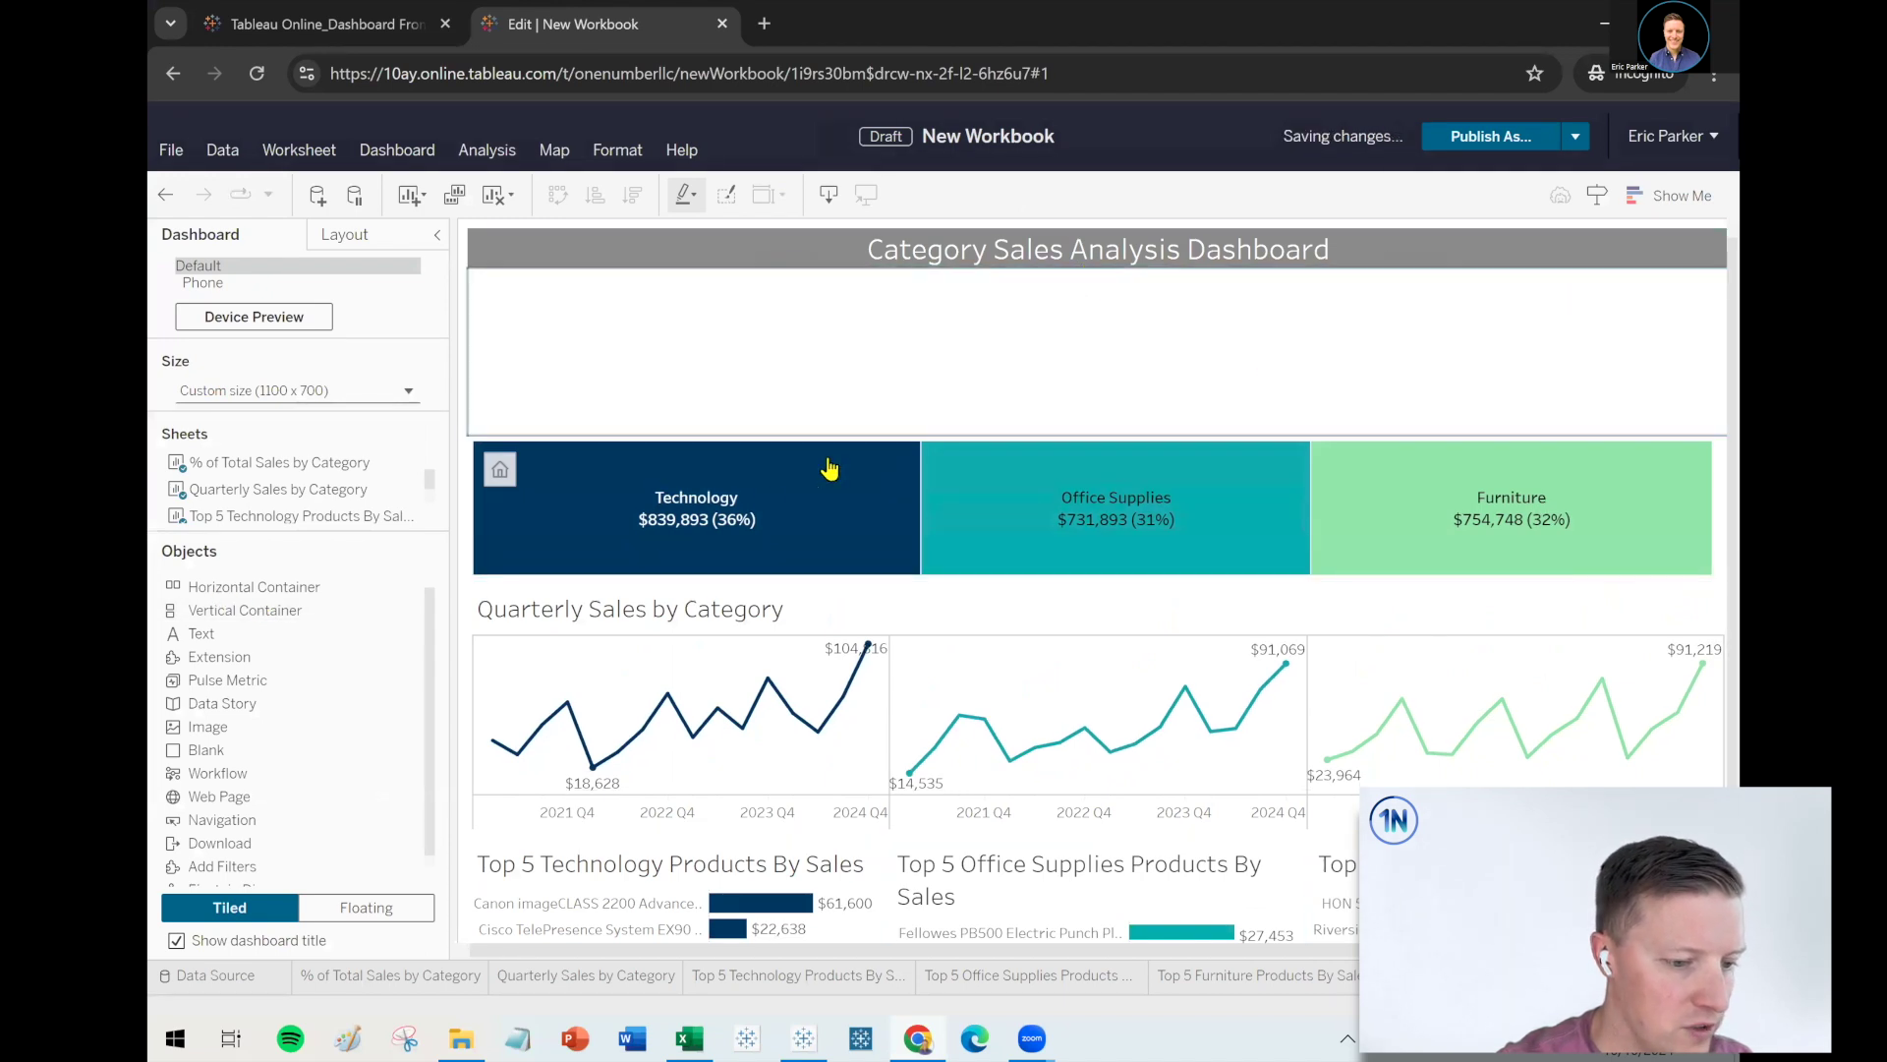
Show the Year of Order Date filter from the % of Total Sales by Category chart on the dashboard
{"action": "left_click", "coordinate": [517, 547]}
{"action": "left_click", "coordinate": [483, 521]}
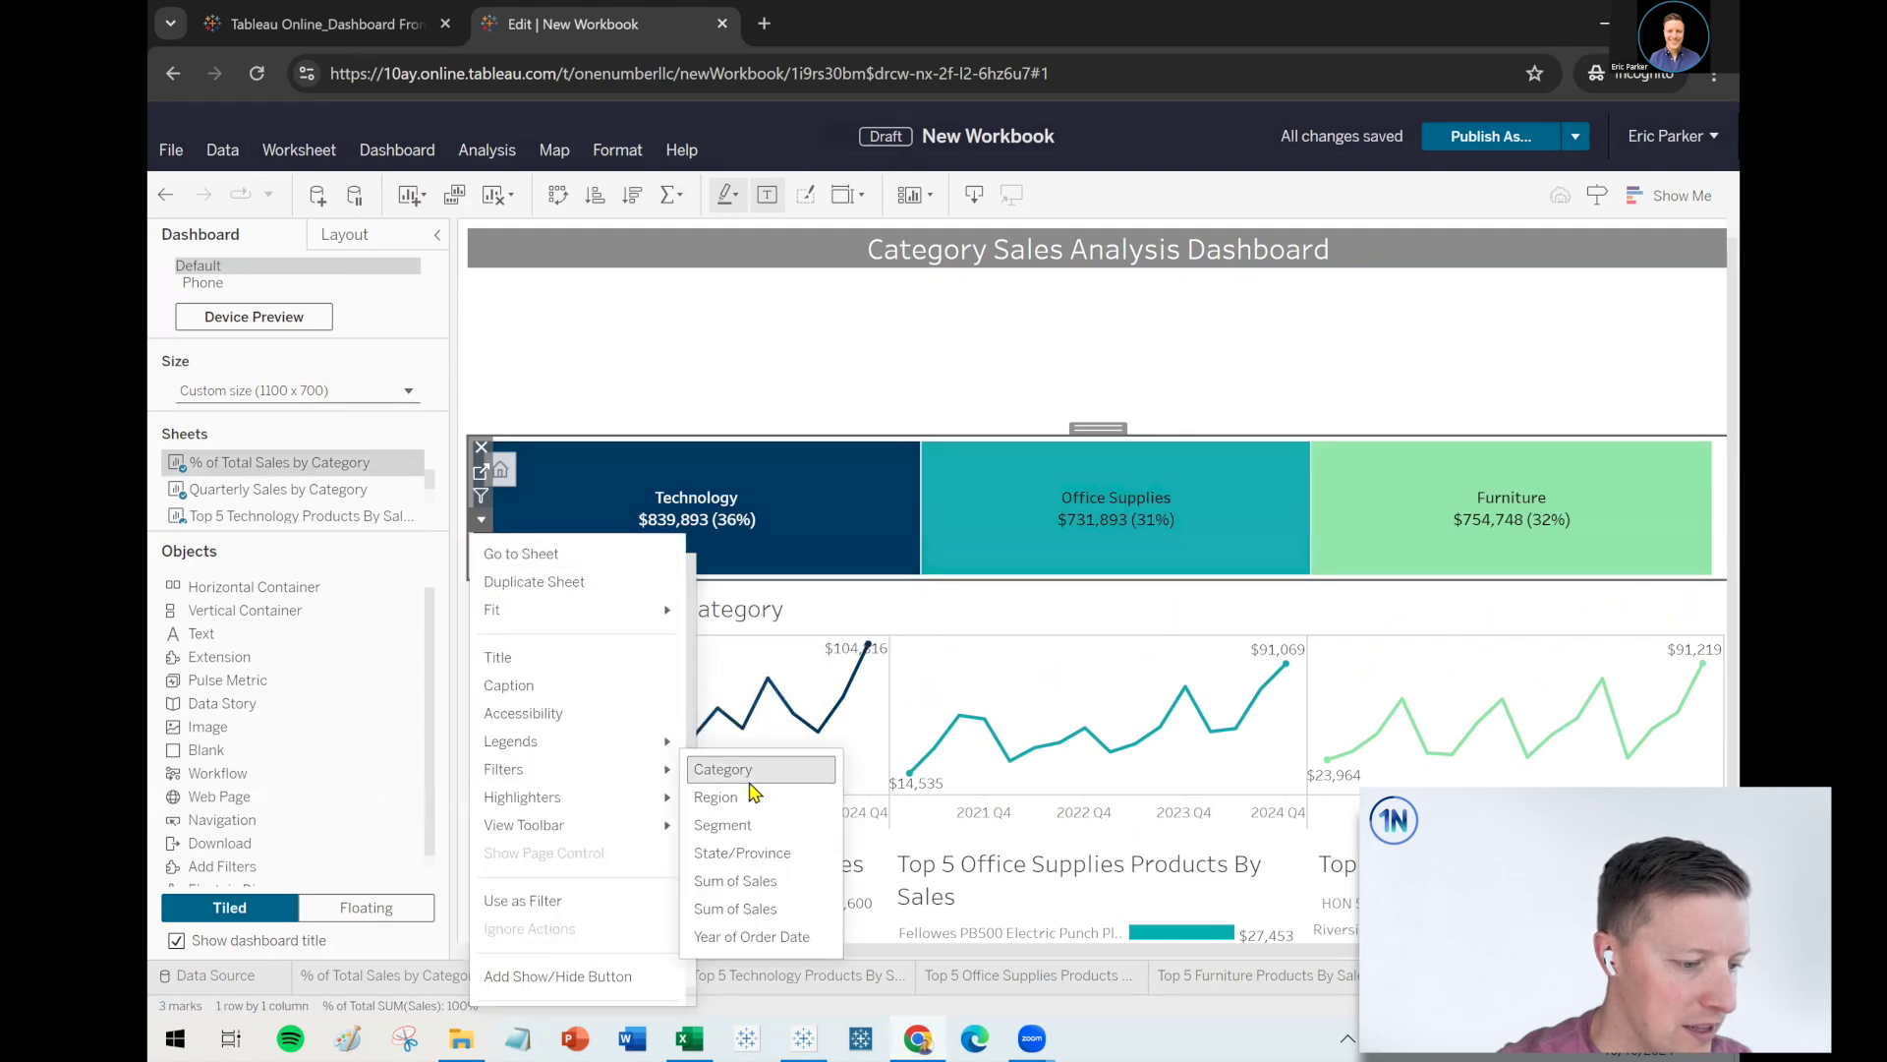
{"action": "left_click", "coordinate": [603, 413]}
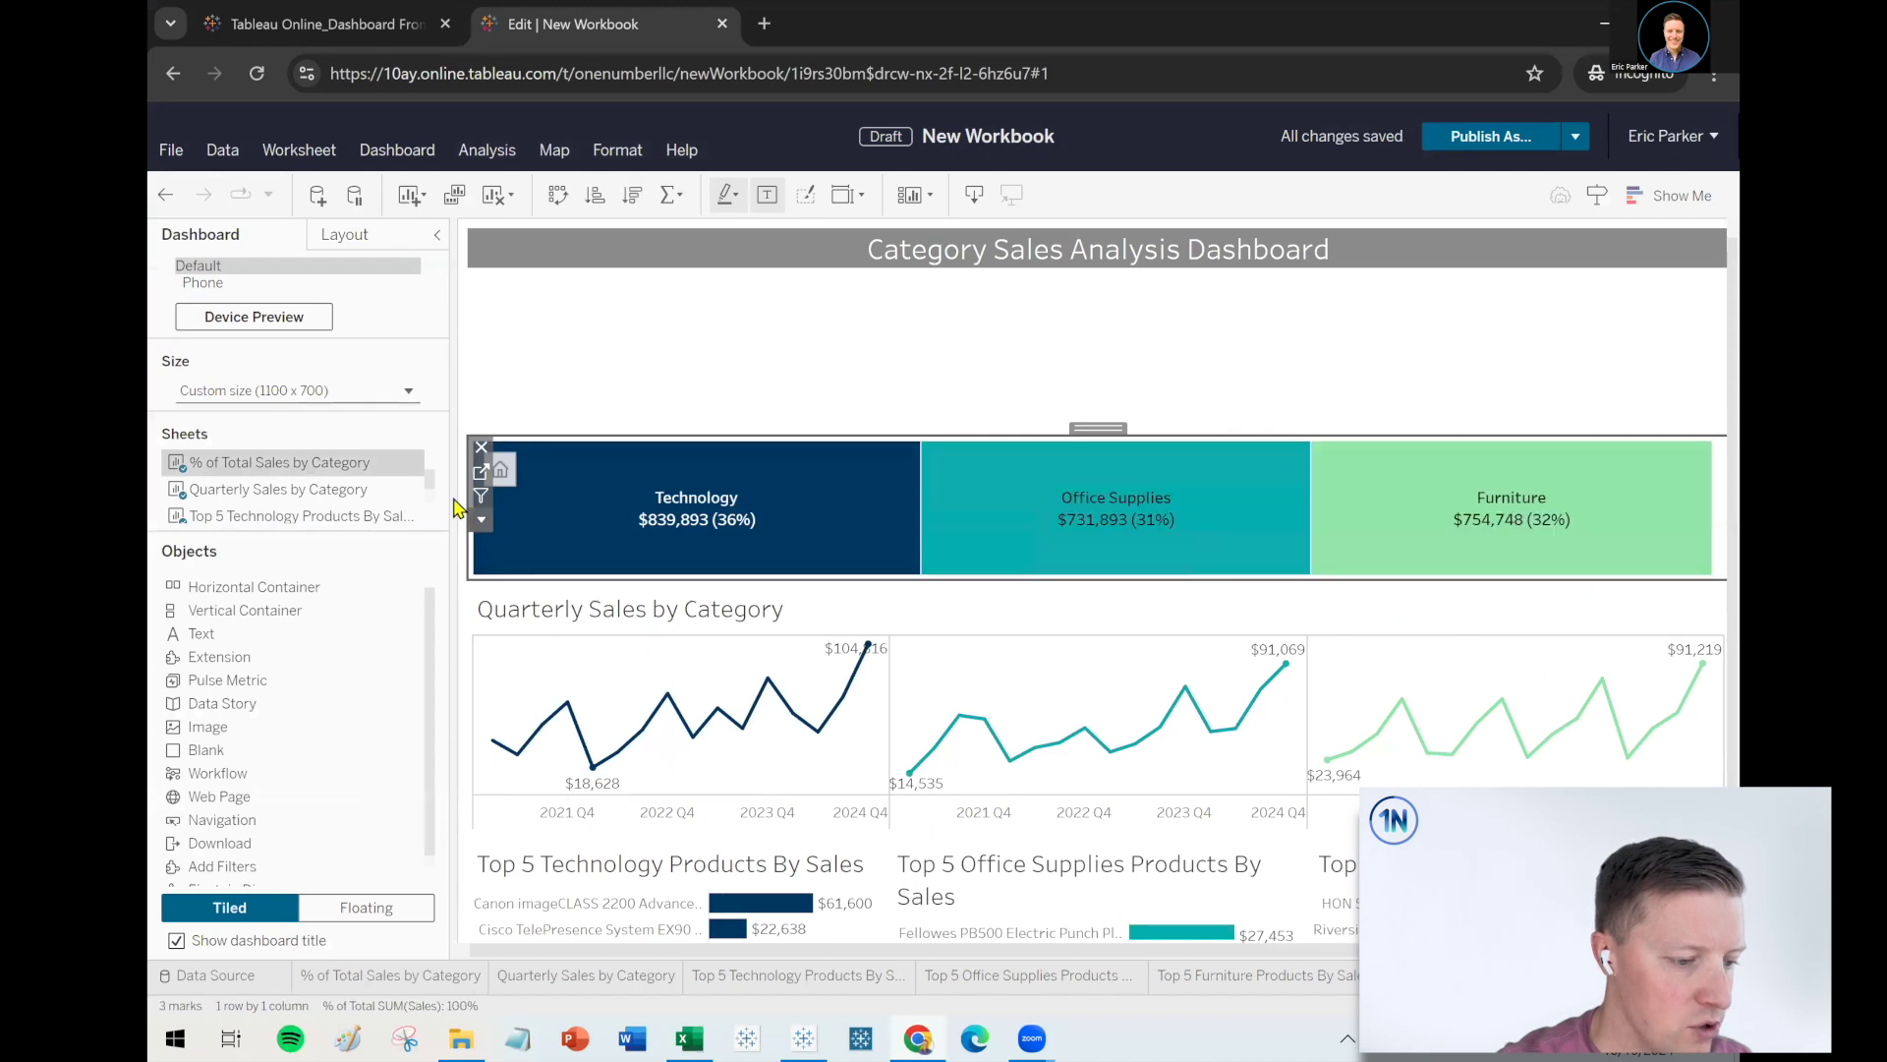
{"action": "left_click", "coordinate": [481, 521]}
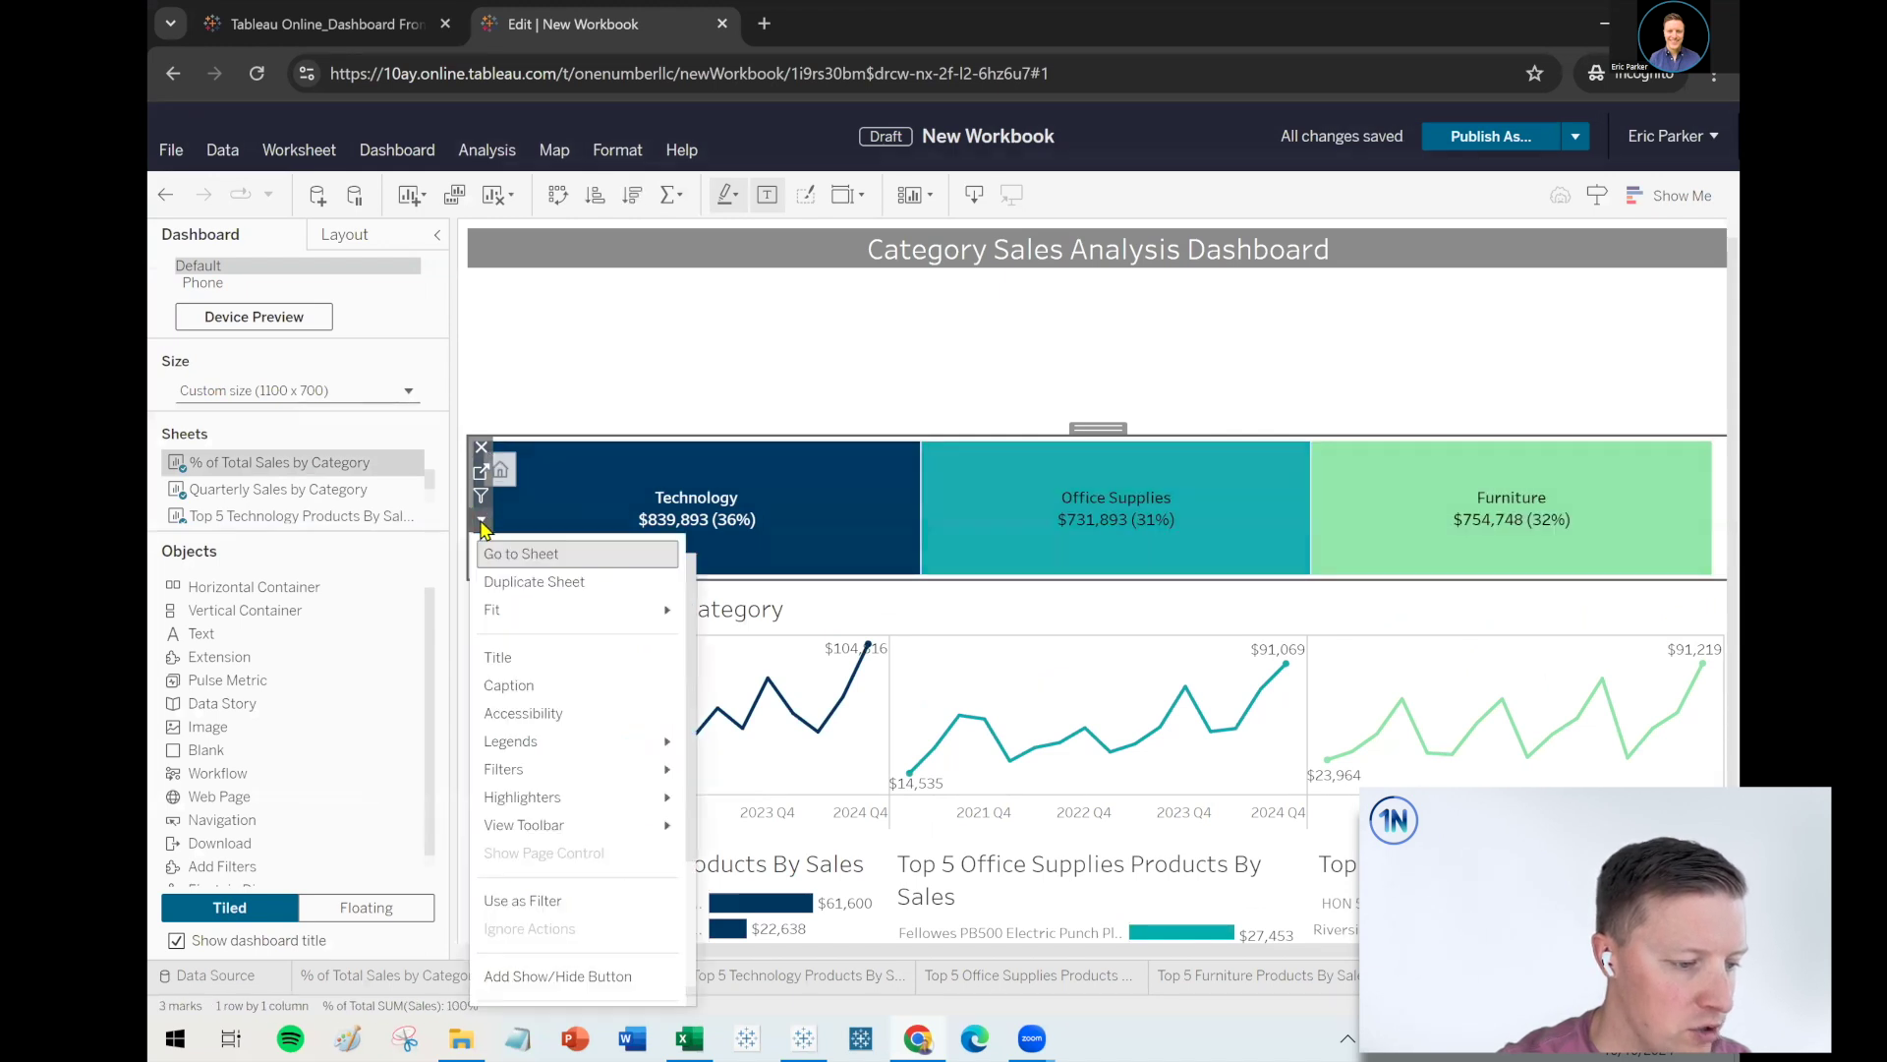
{"action": "mouse_move", "coordinate": [611, 774]}
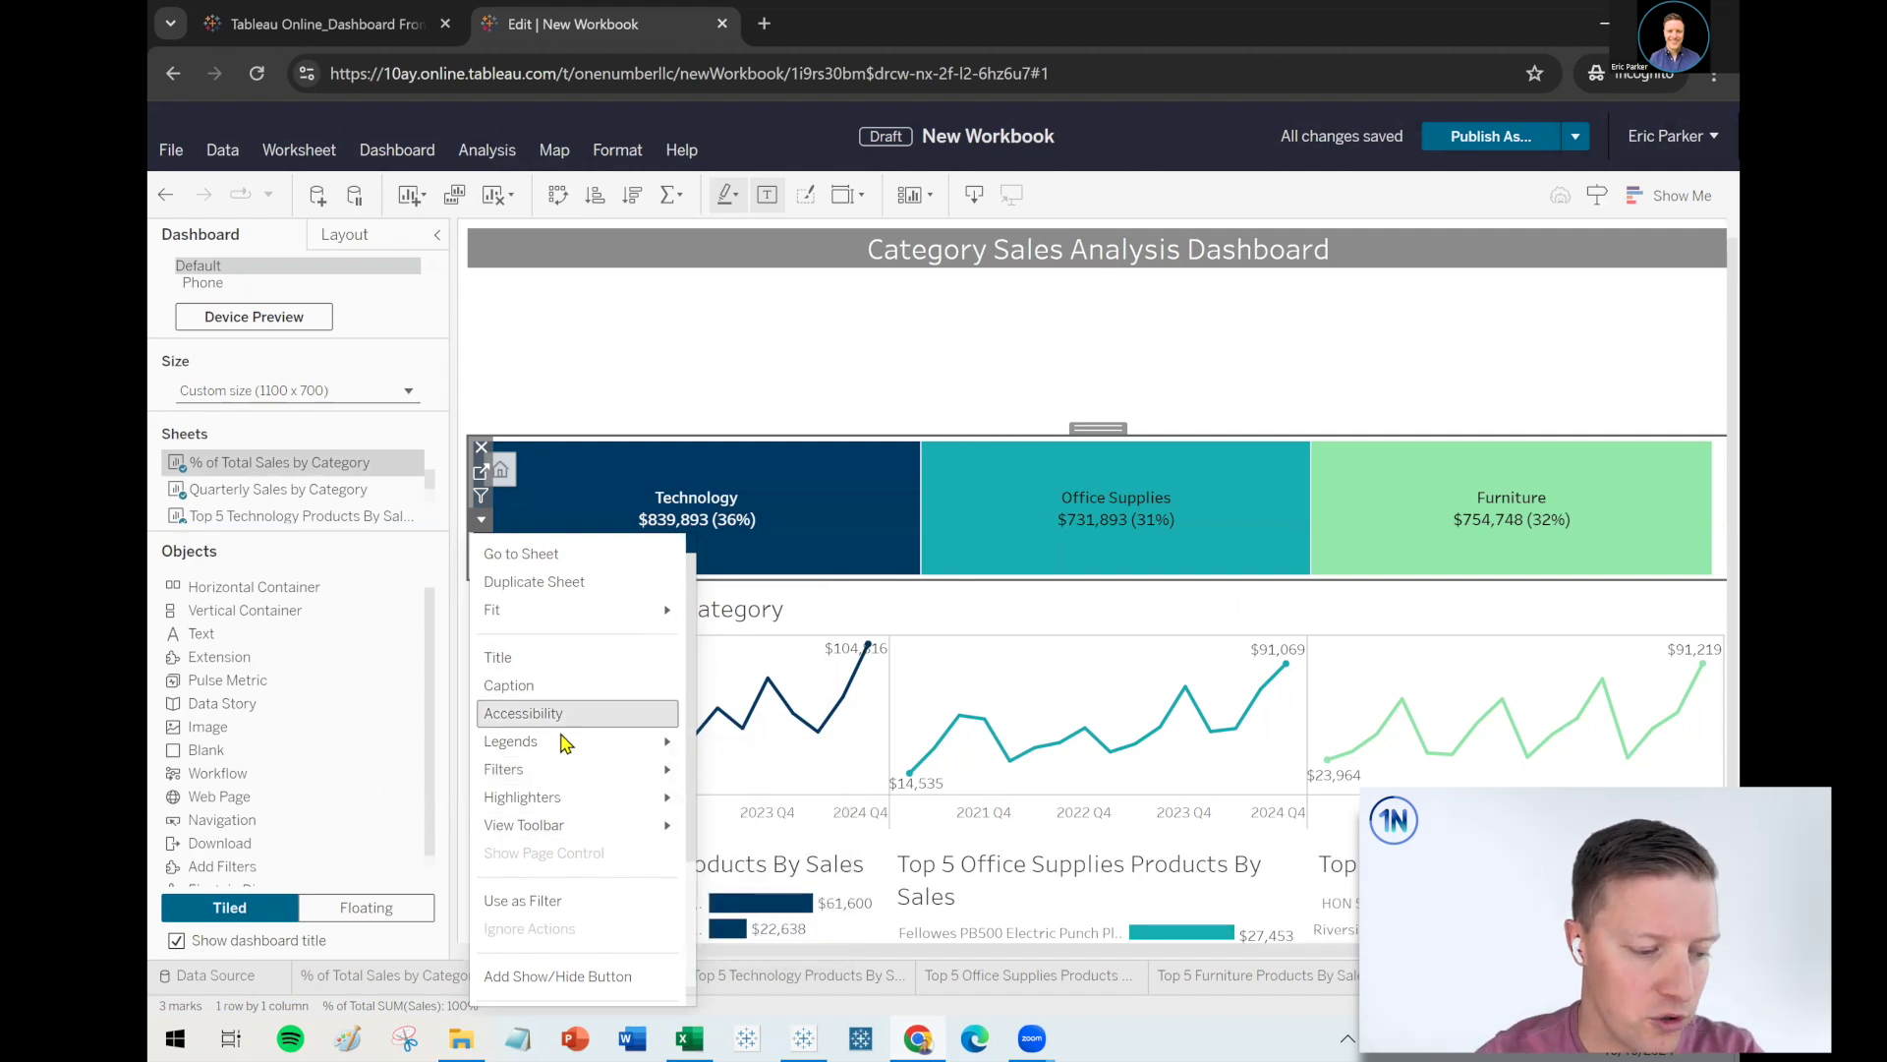
{"action": "mouse_move", "coordinate": [565, 749]}
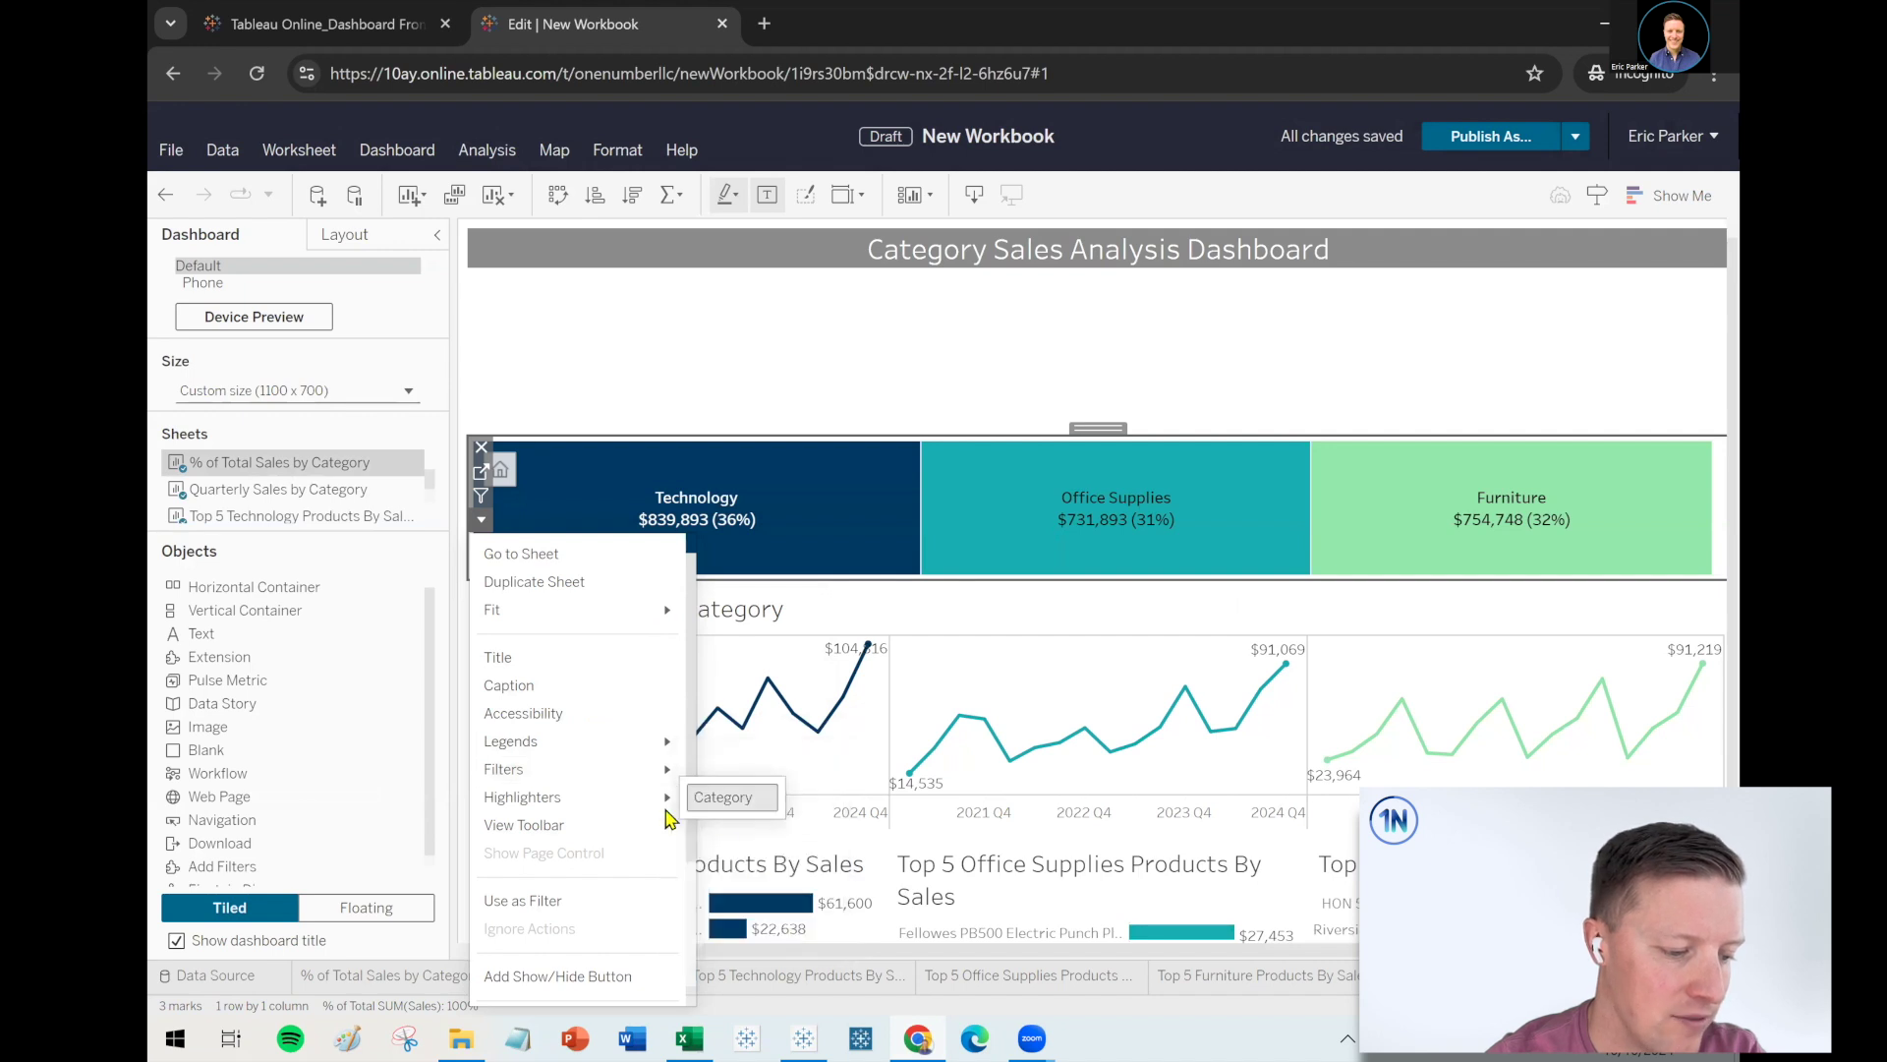
{"action": "left_click", "coordinate": [753, 934]}
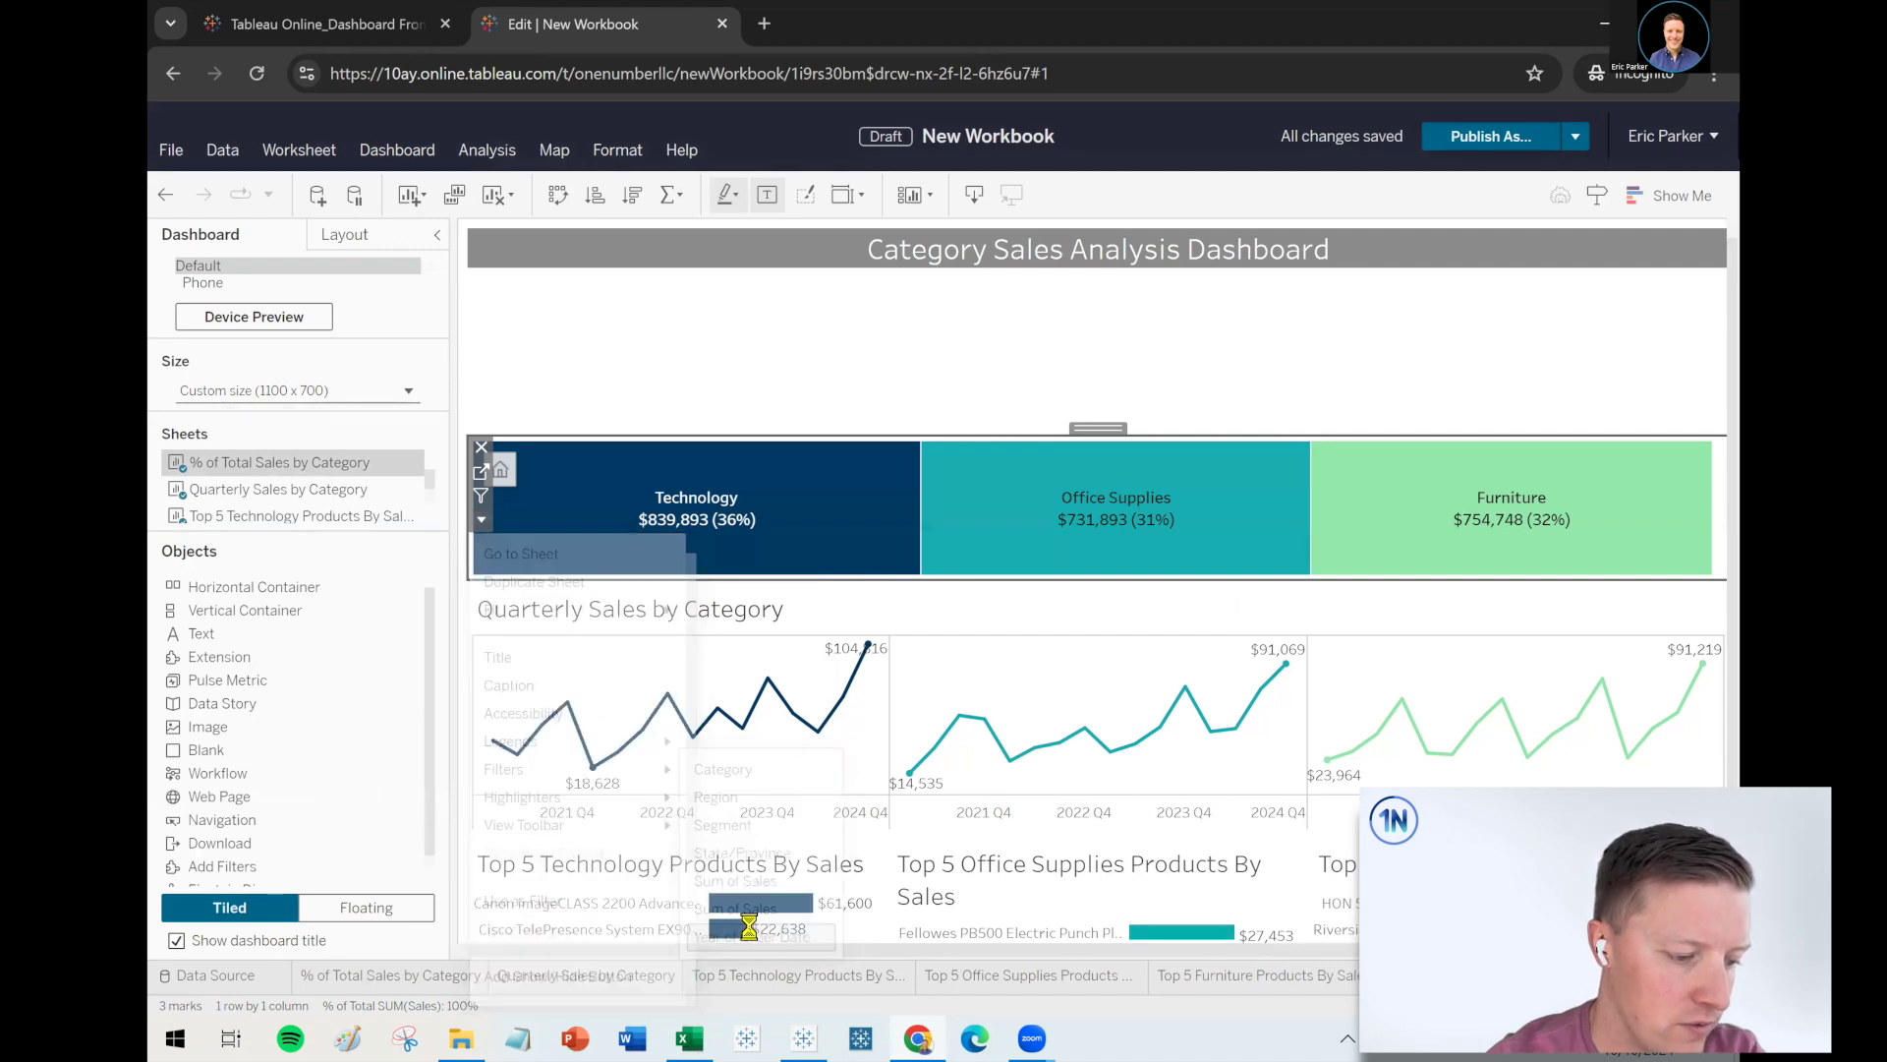
Show the Segment, Region and State/Province filters from the % of Total Sales by Category chart on the dashboard
{"action": "left_click", "coordinate": [481, 521]}
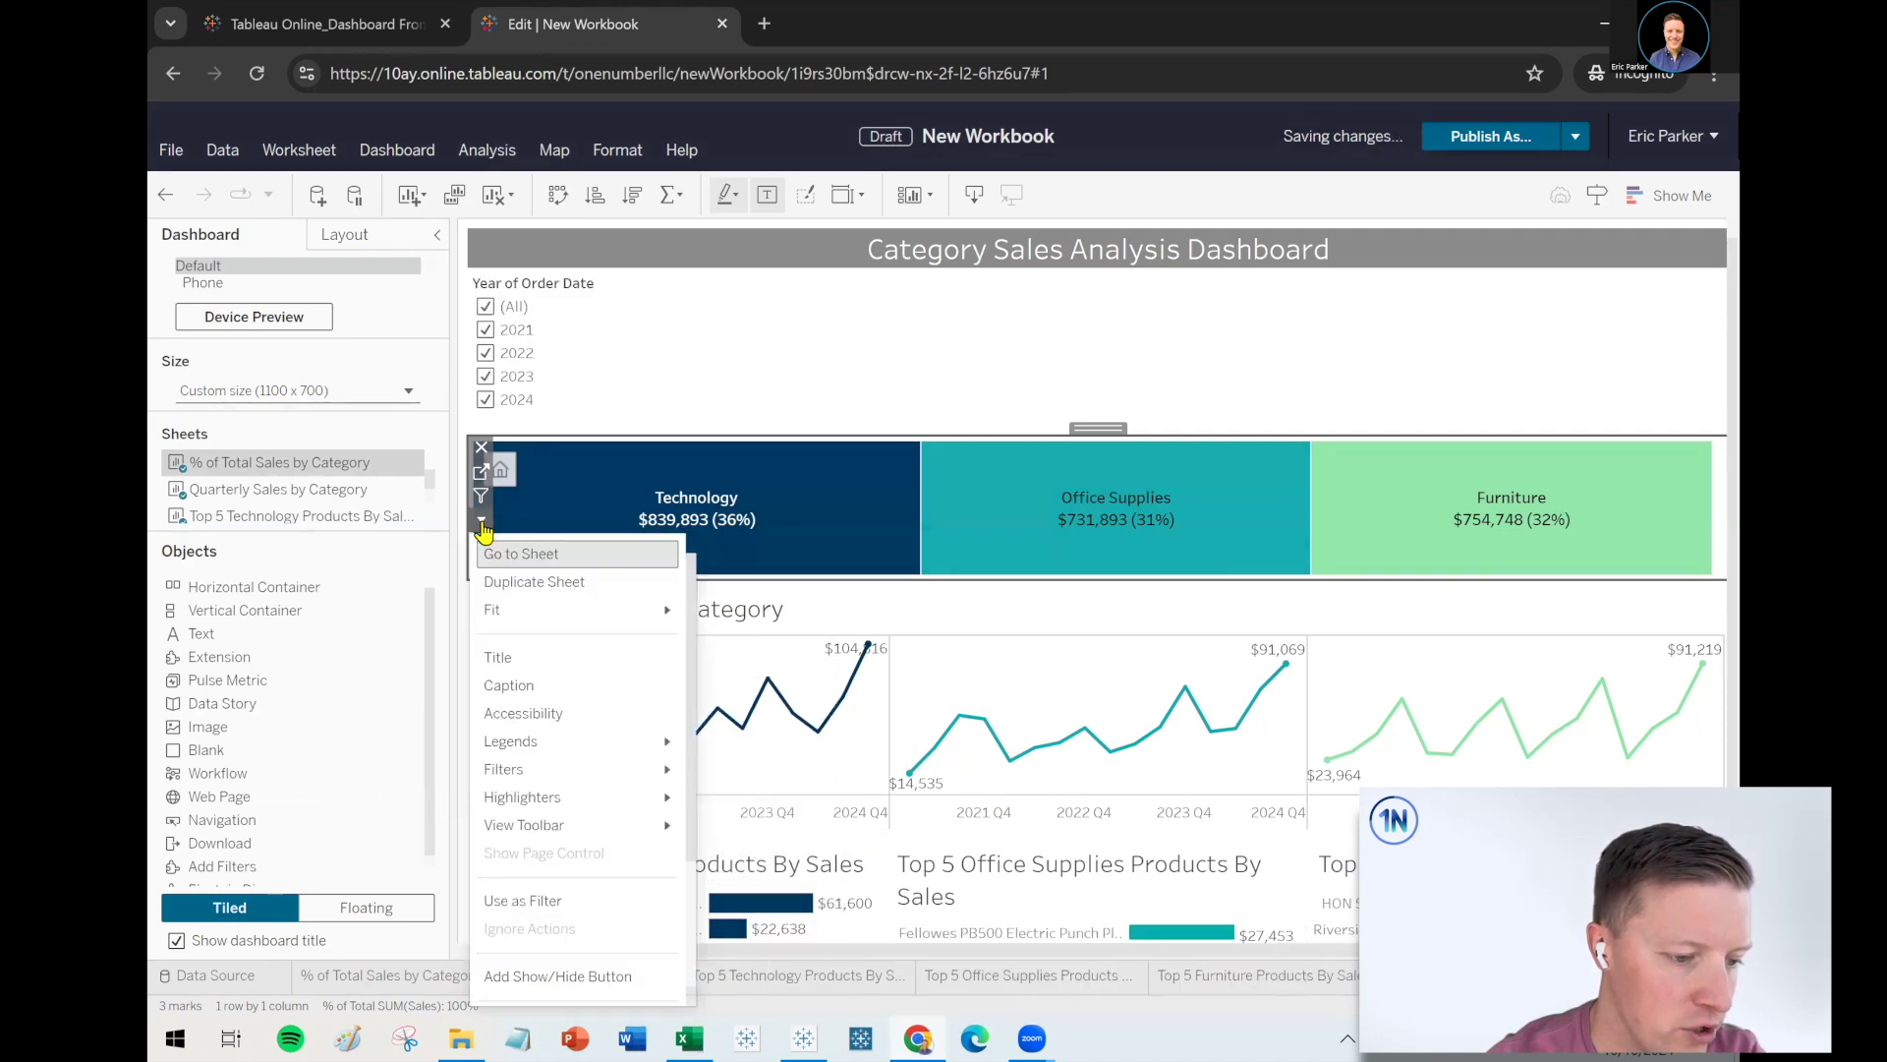
{"action": "mouse_move", "coordinate": [602, 758]}
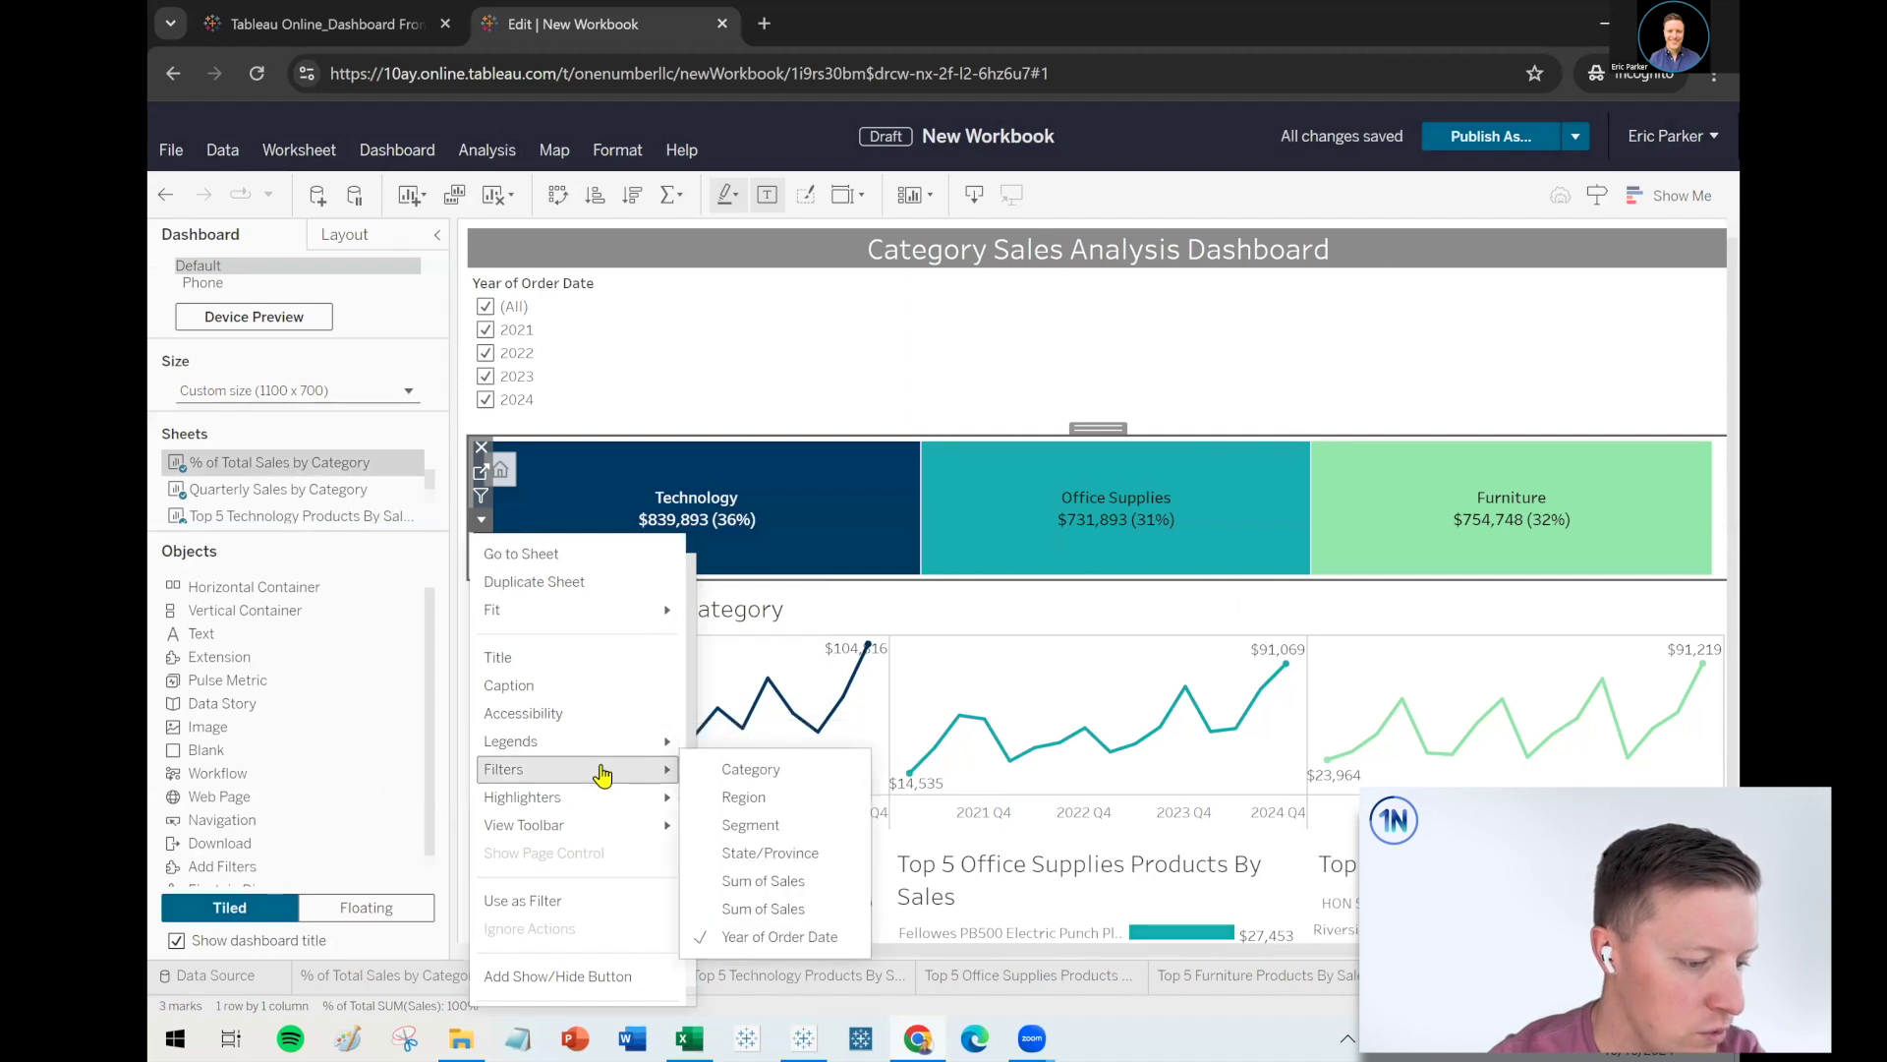
{"action": "left_click", "coordinate": [751, 825]}
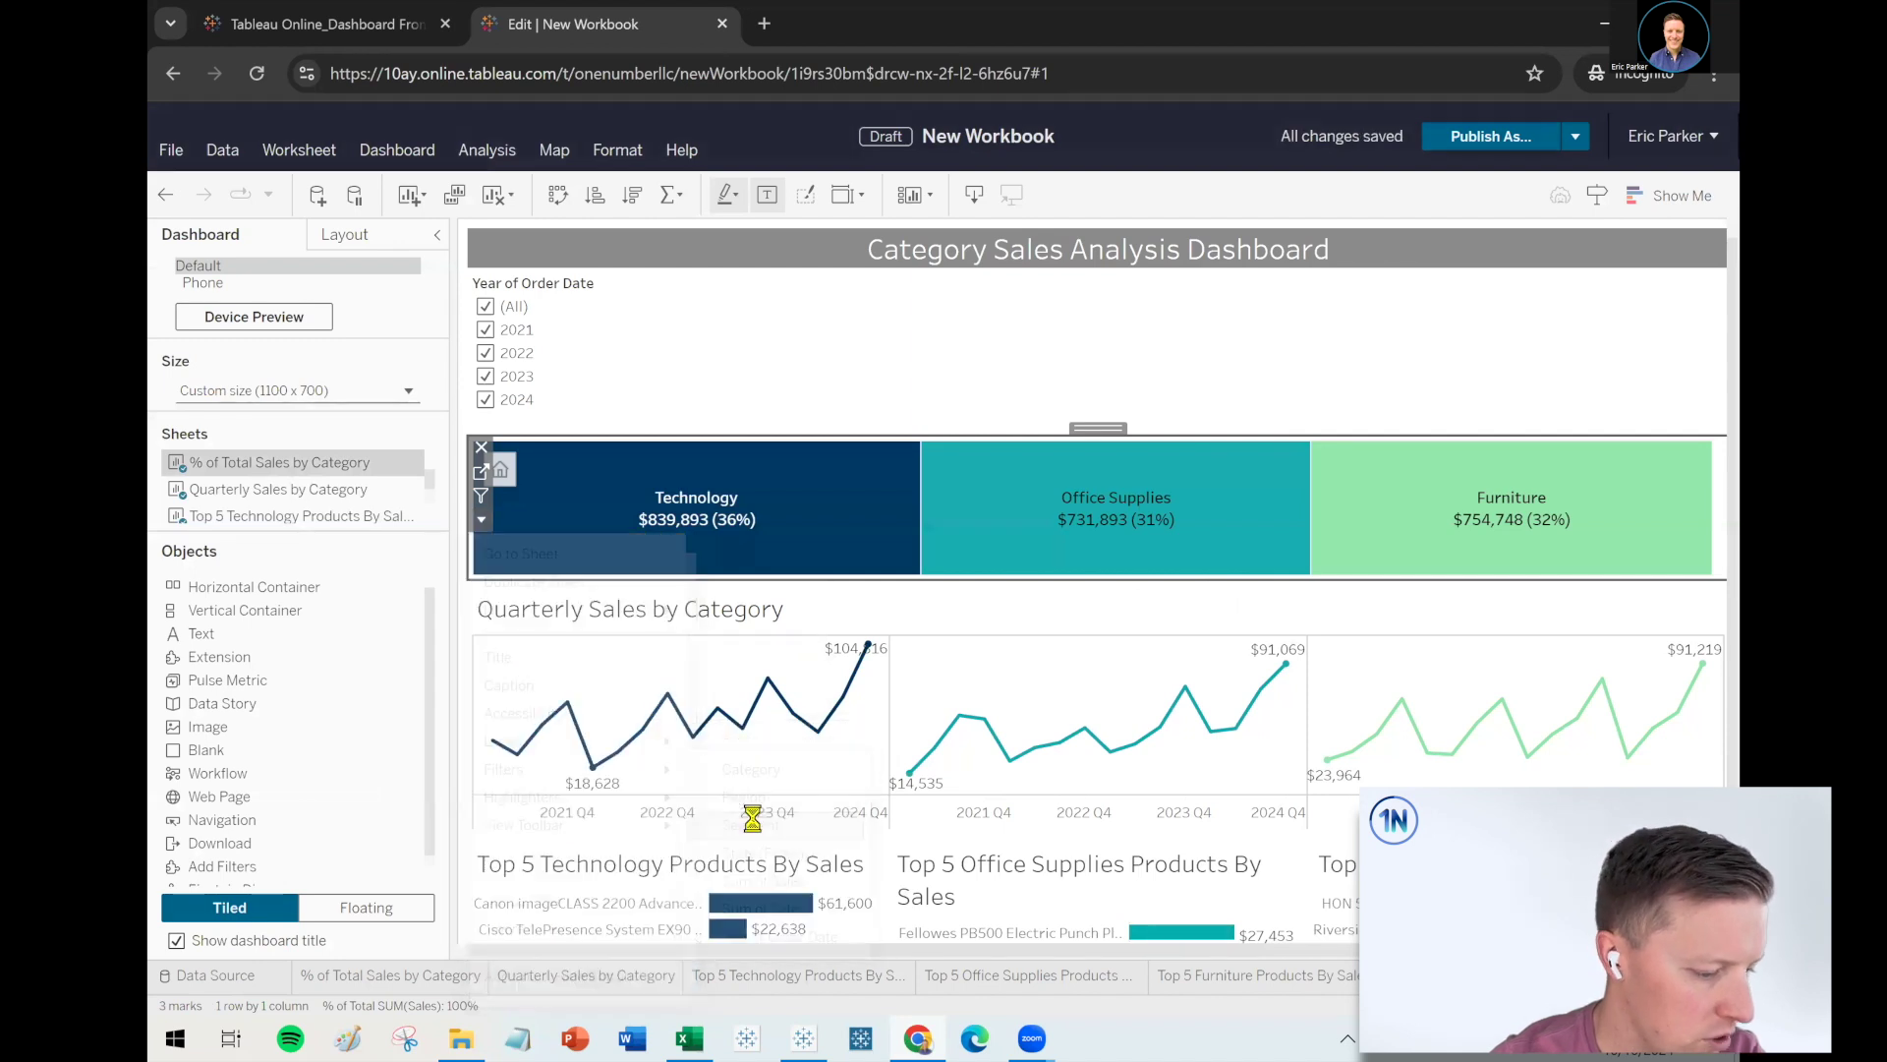
{"action": "left_click", "coordinate": [482, 521]}
{"action": "mouse_move", "coordinate": [567, 777]}
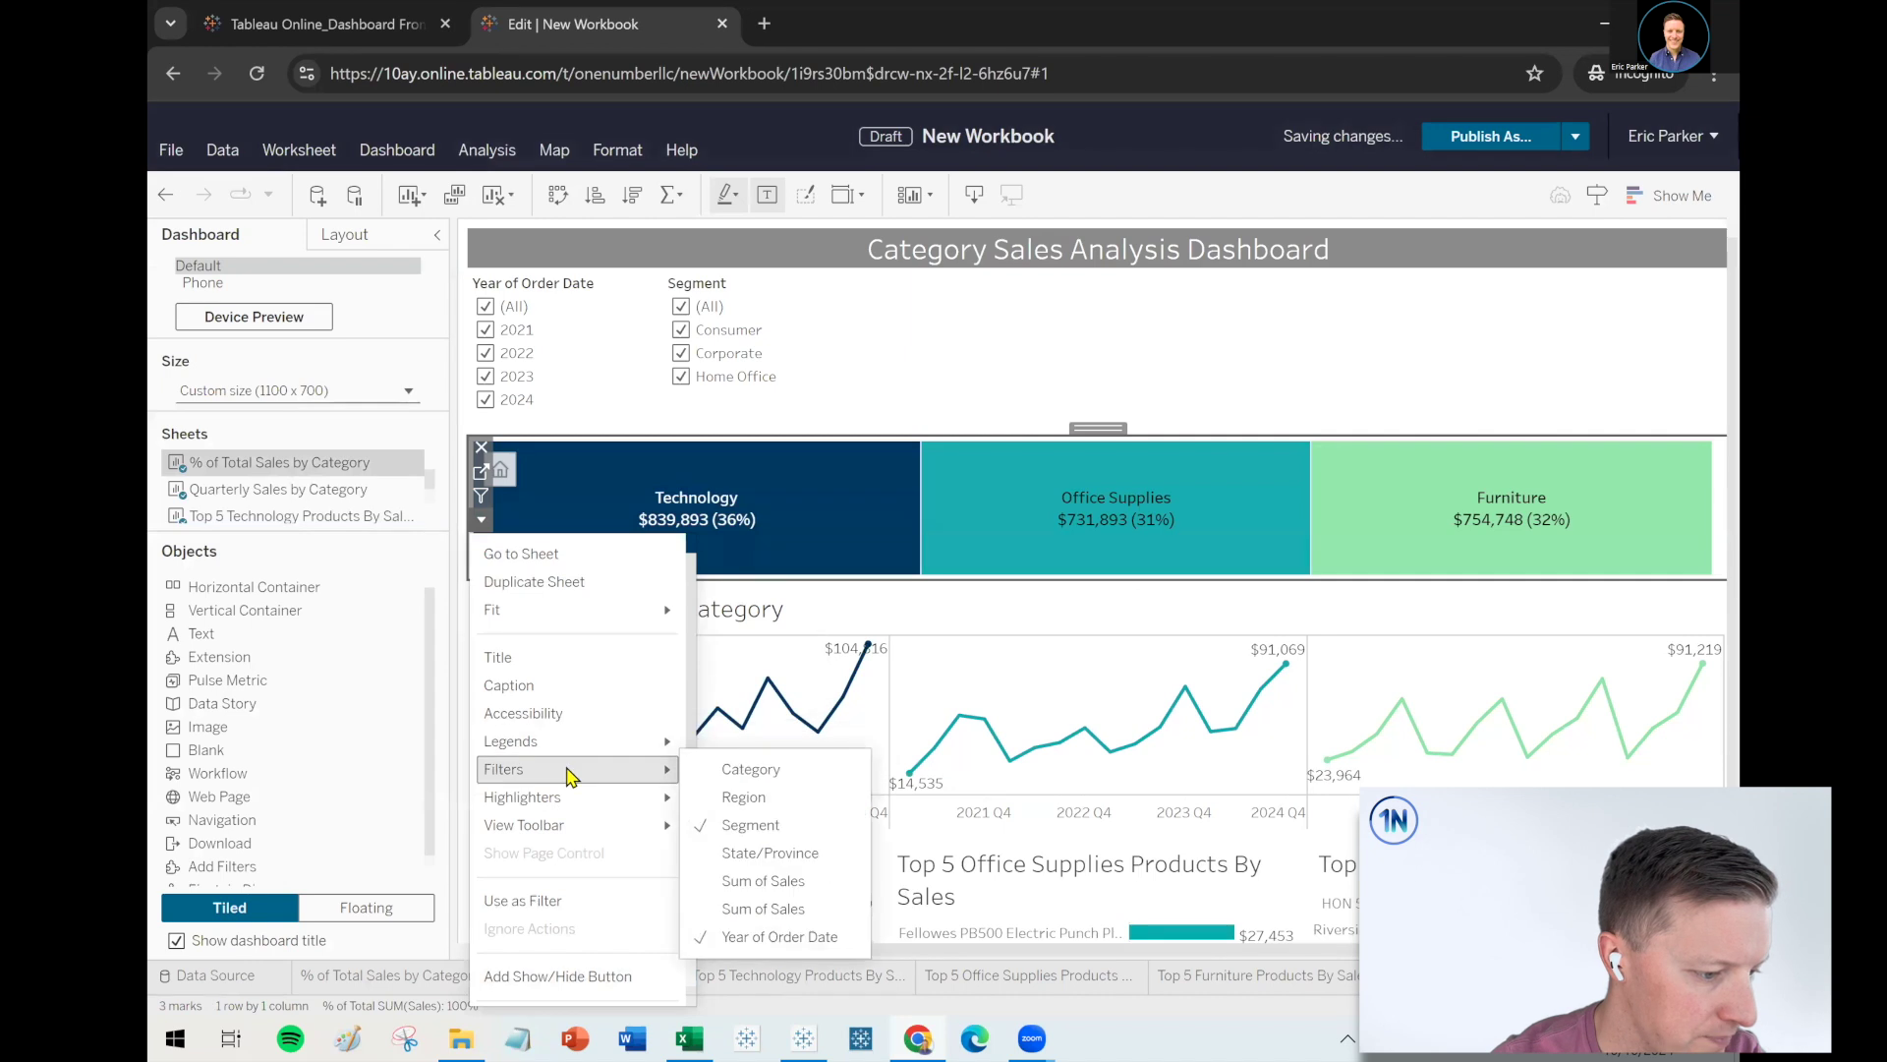
{"action": "left_click", "coordinate": [705, 796]}
{"action": "left_click", "coordinate": [483, 519]}
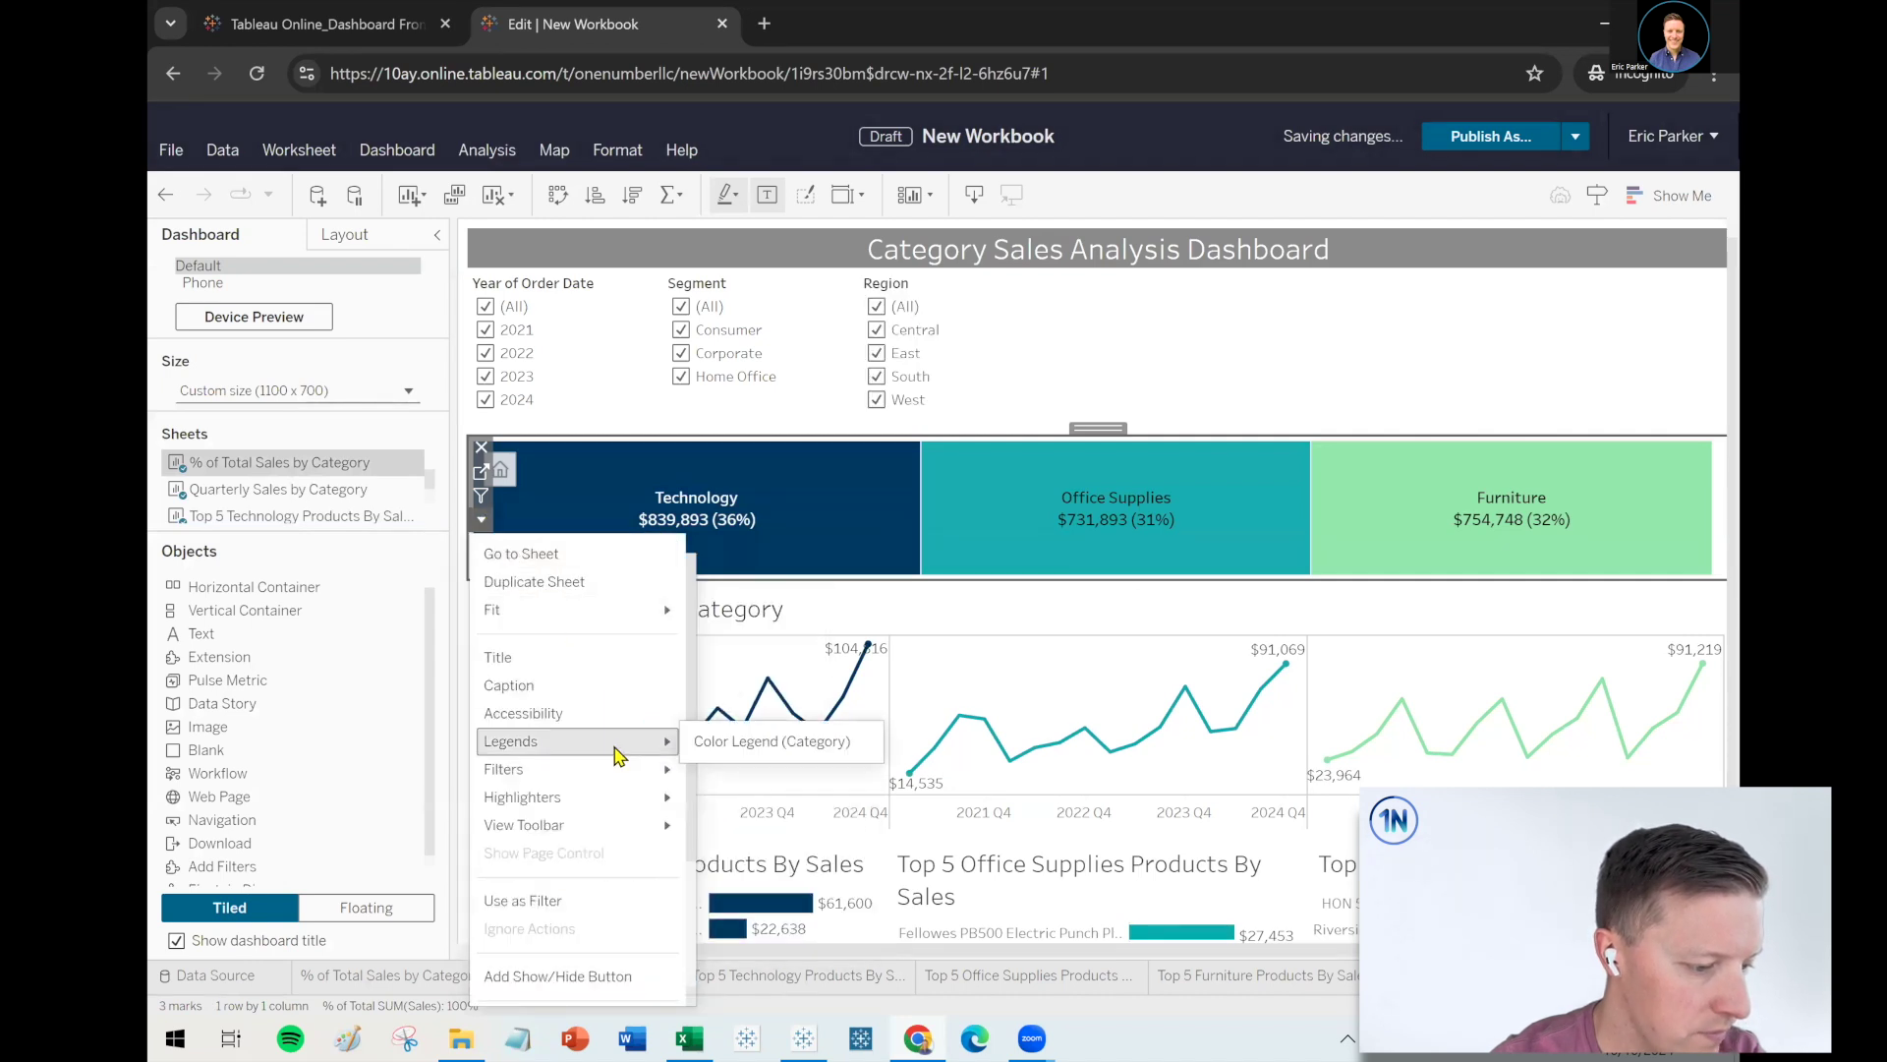
{"action": "mouse_move", "coordinate": [611, 769]}
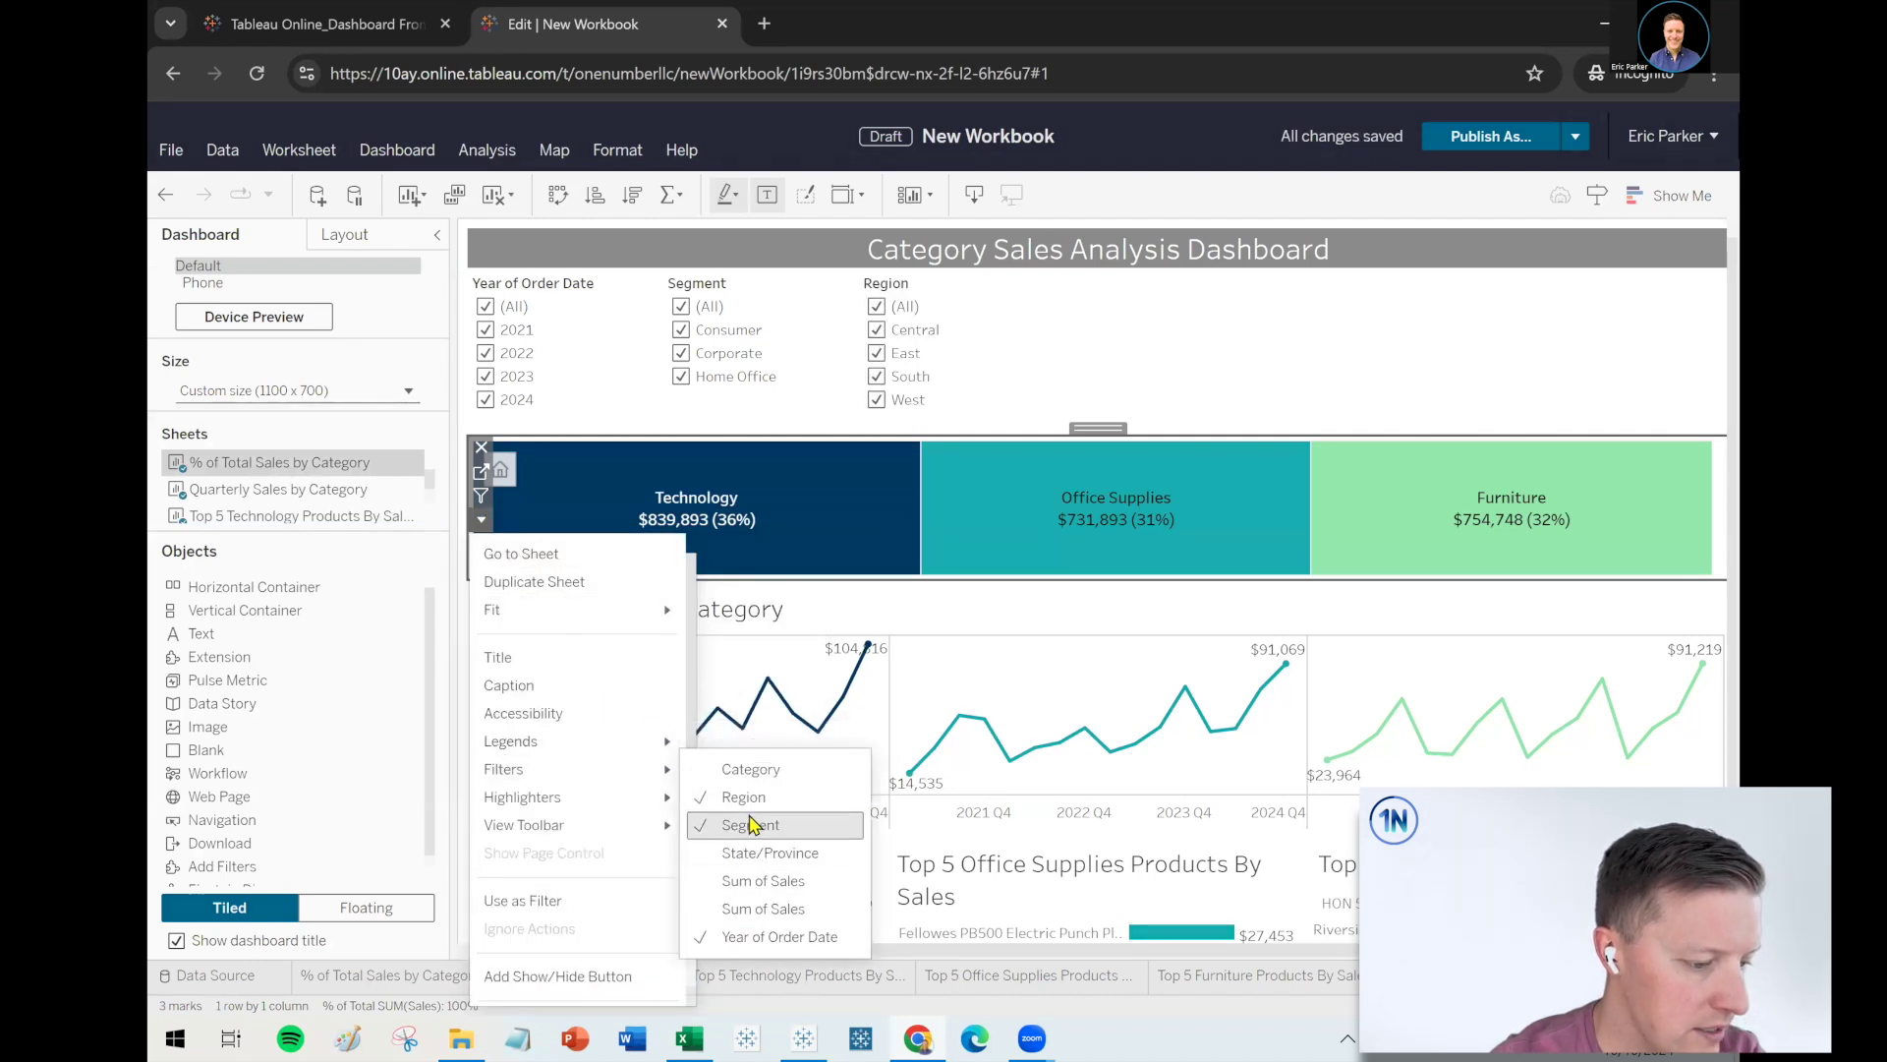
{"action": "left_click", "coordinate": [740, 851]}
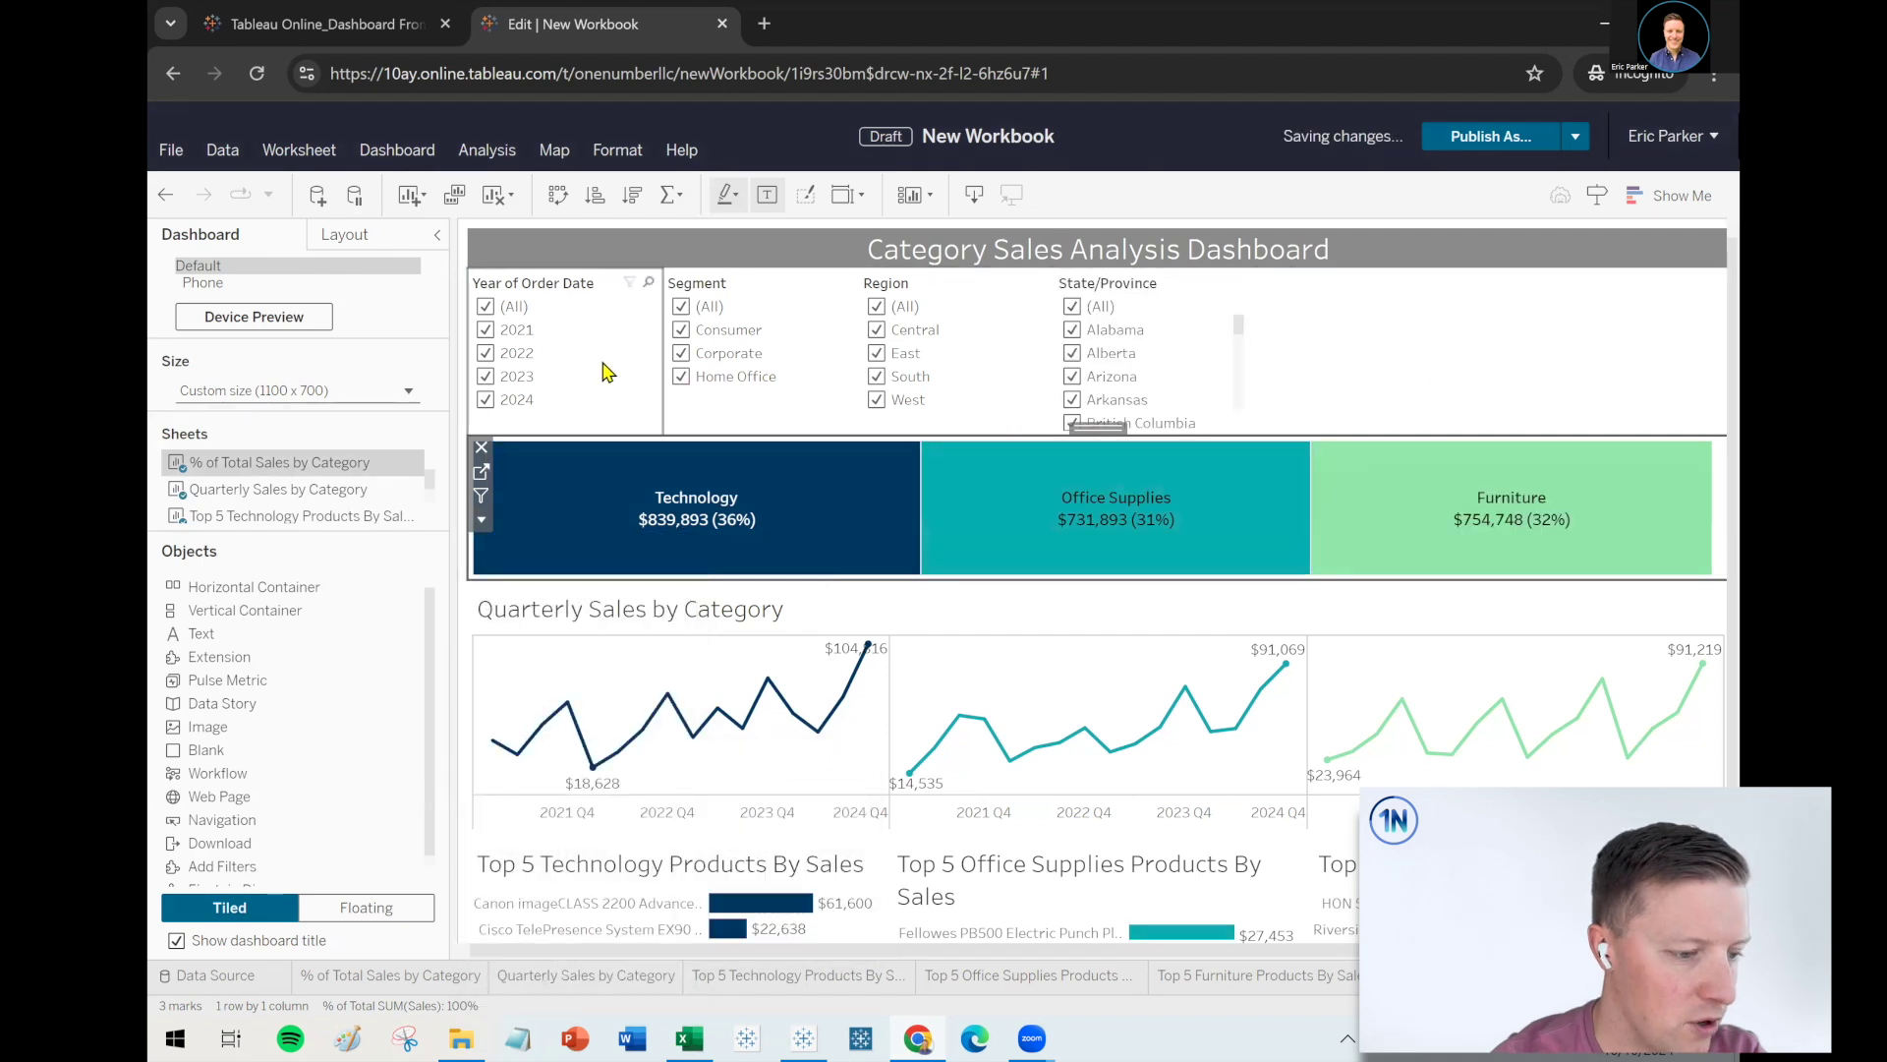
Test the year filter with only 2024 and the Region filter with only West, reselecting all values after each test
{"action": "left_click", "coordinate": [484, 305]}
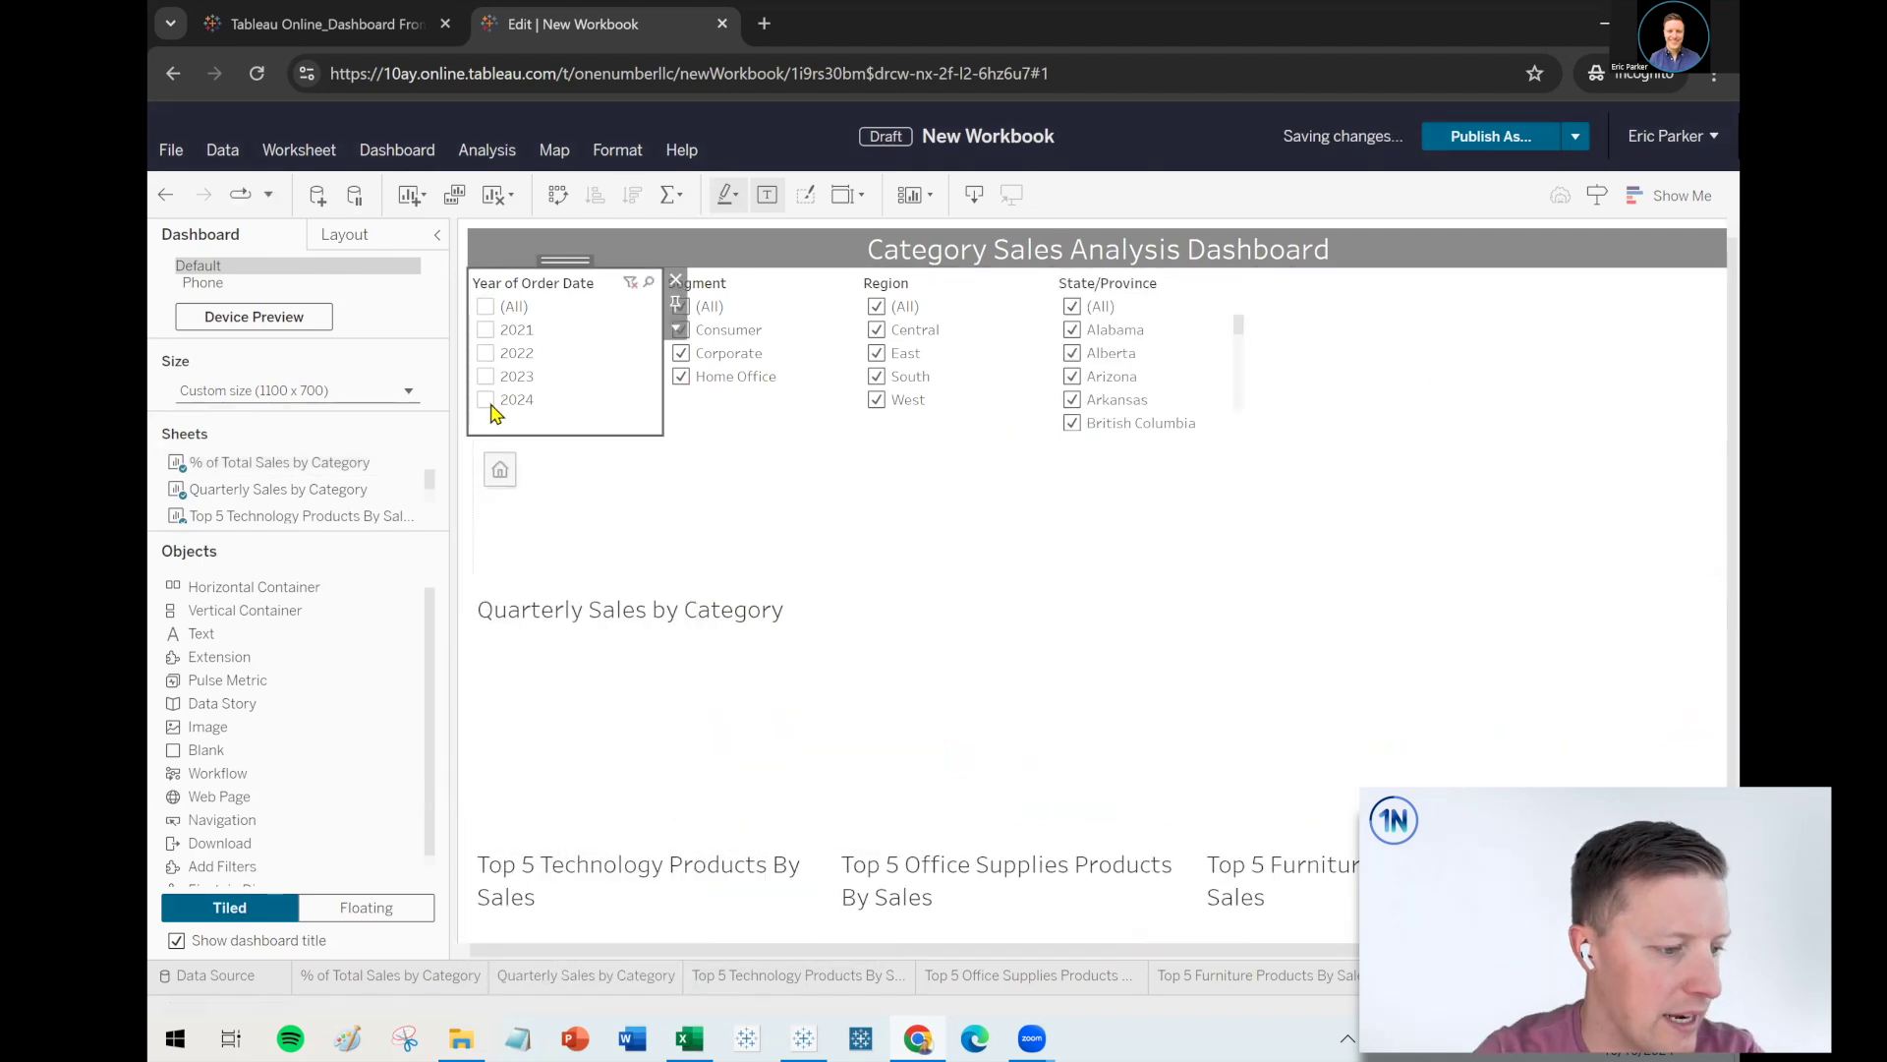
{"action": "left_click", "coordinate": [488, 401]}
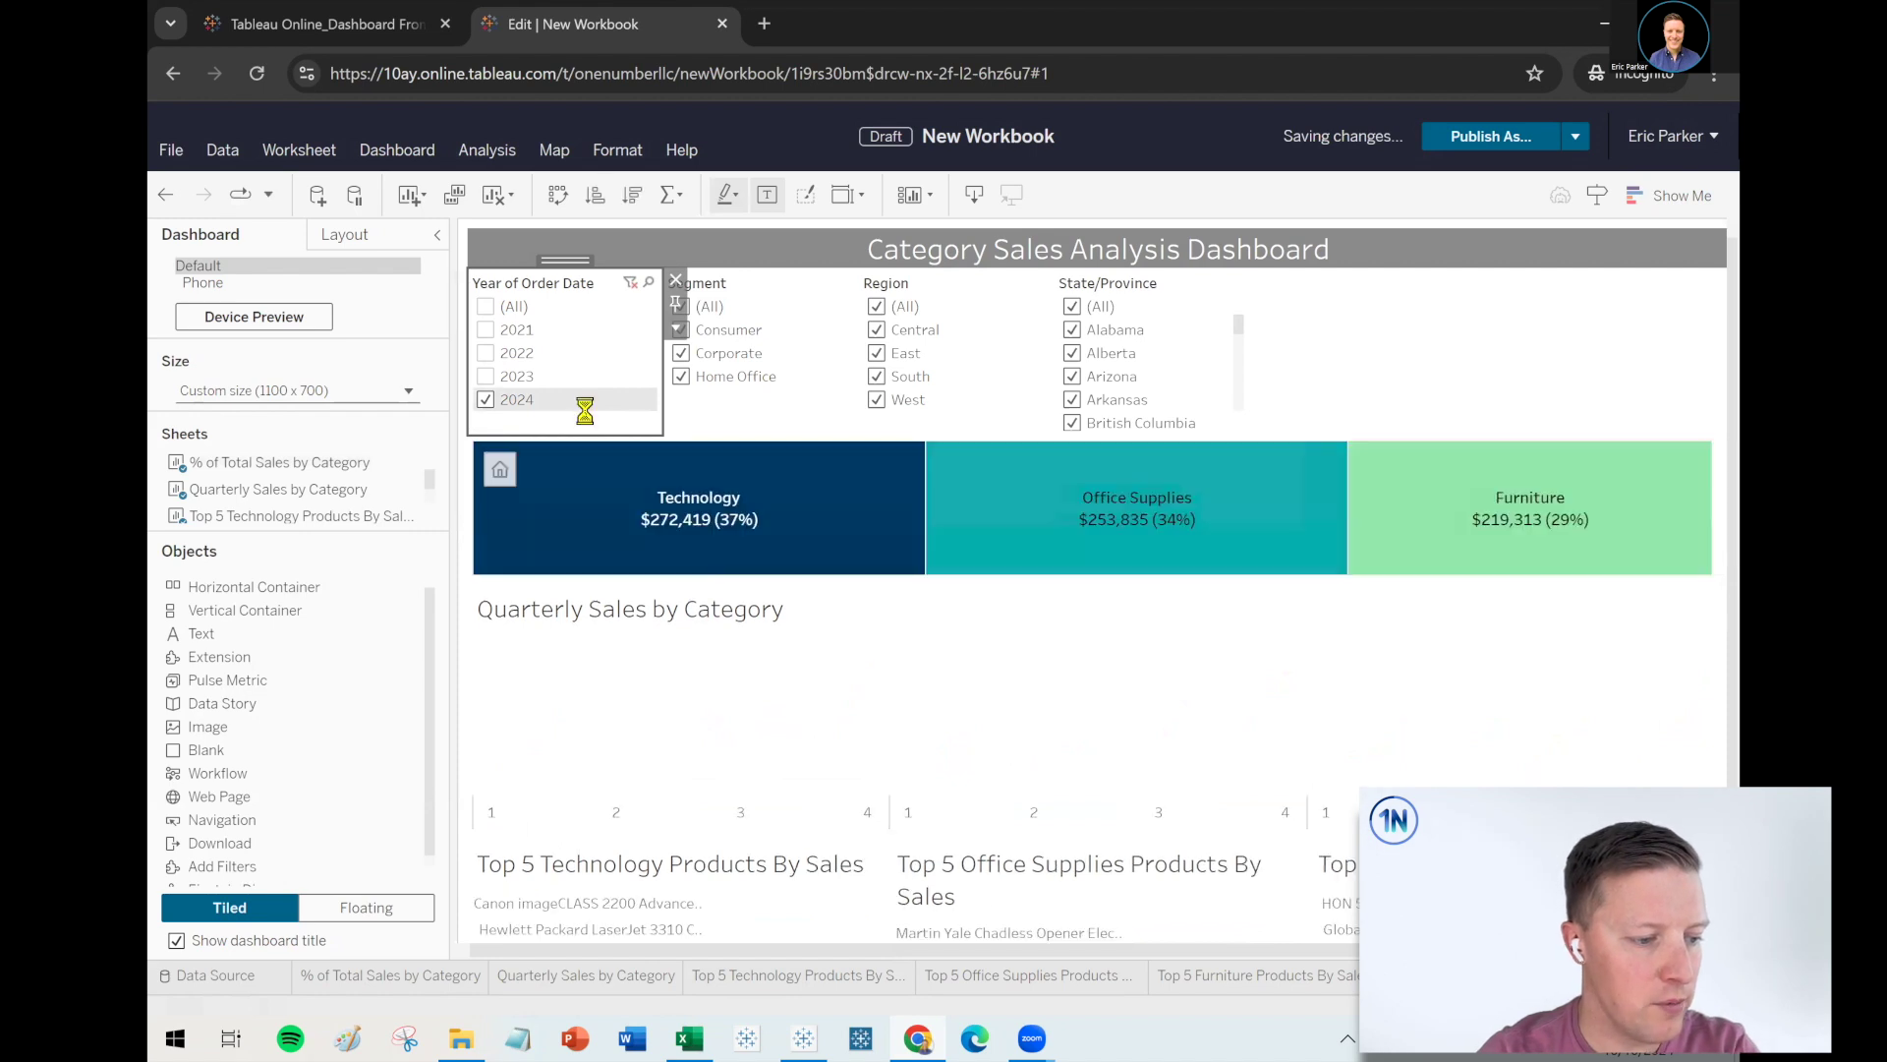
{"action": "left_click", "coordinate": [485, 305]}
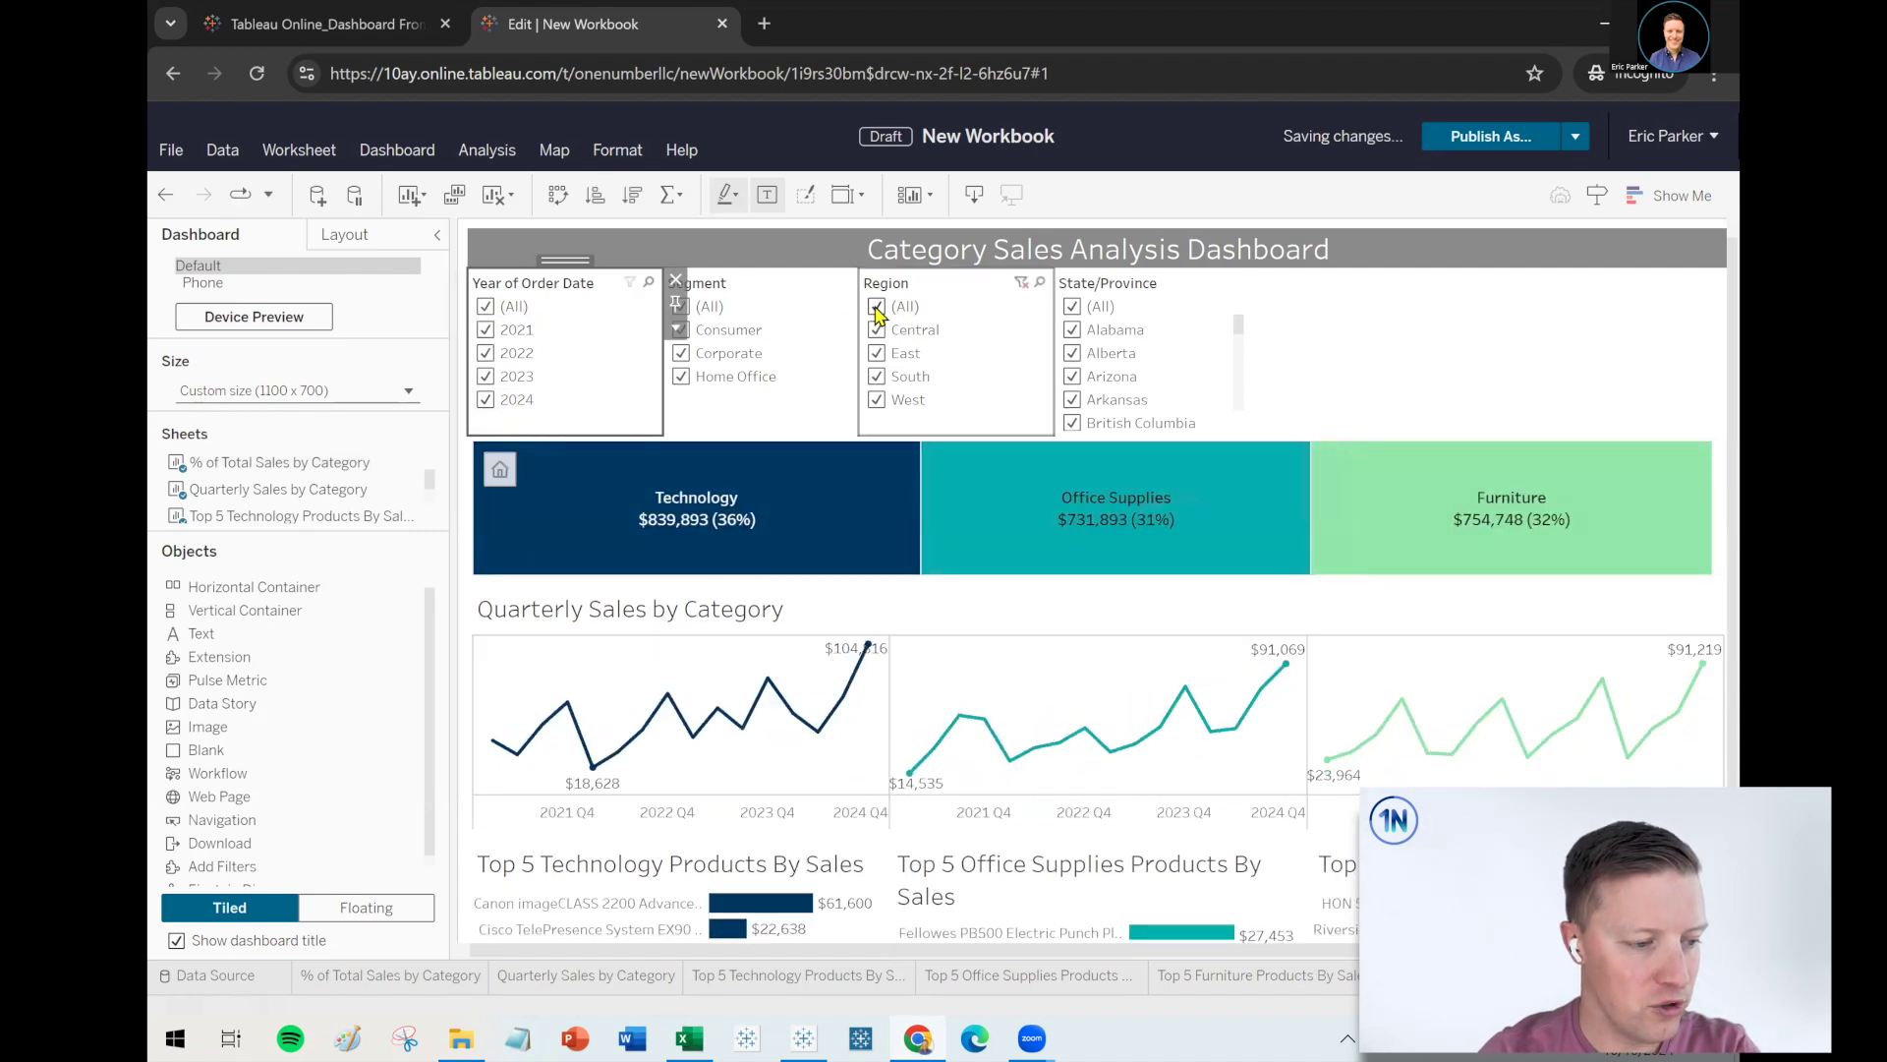
{"action": "left_click", "coordinate": [876, 306]}
{"action": "left_click", "coordinate": [876, 399]}
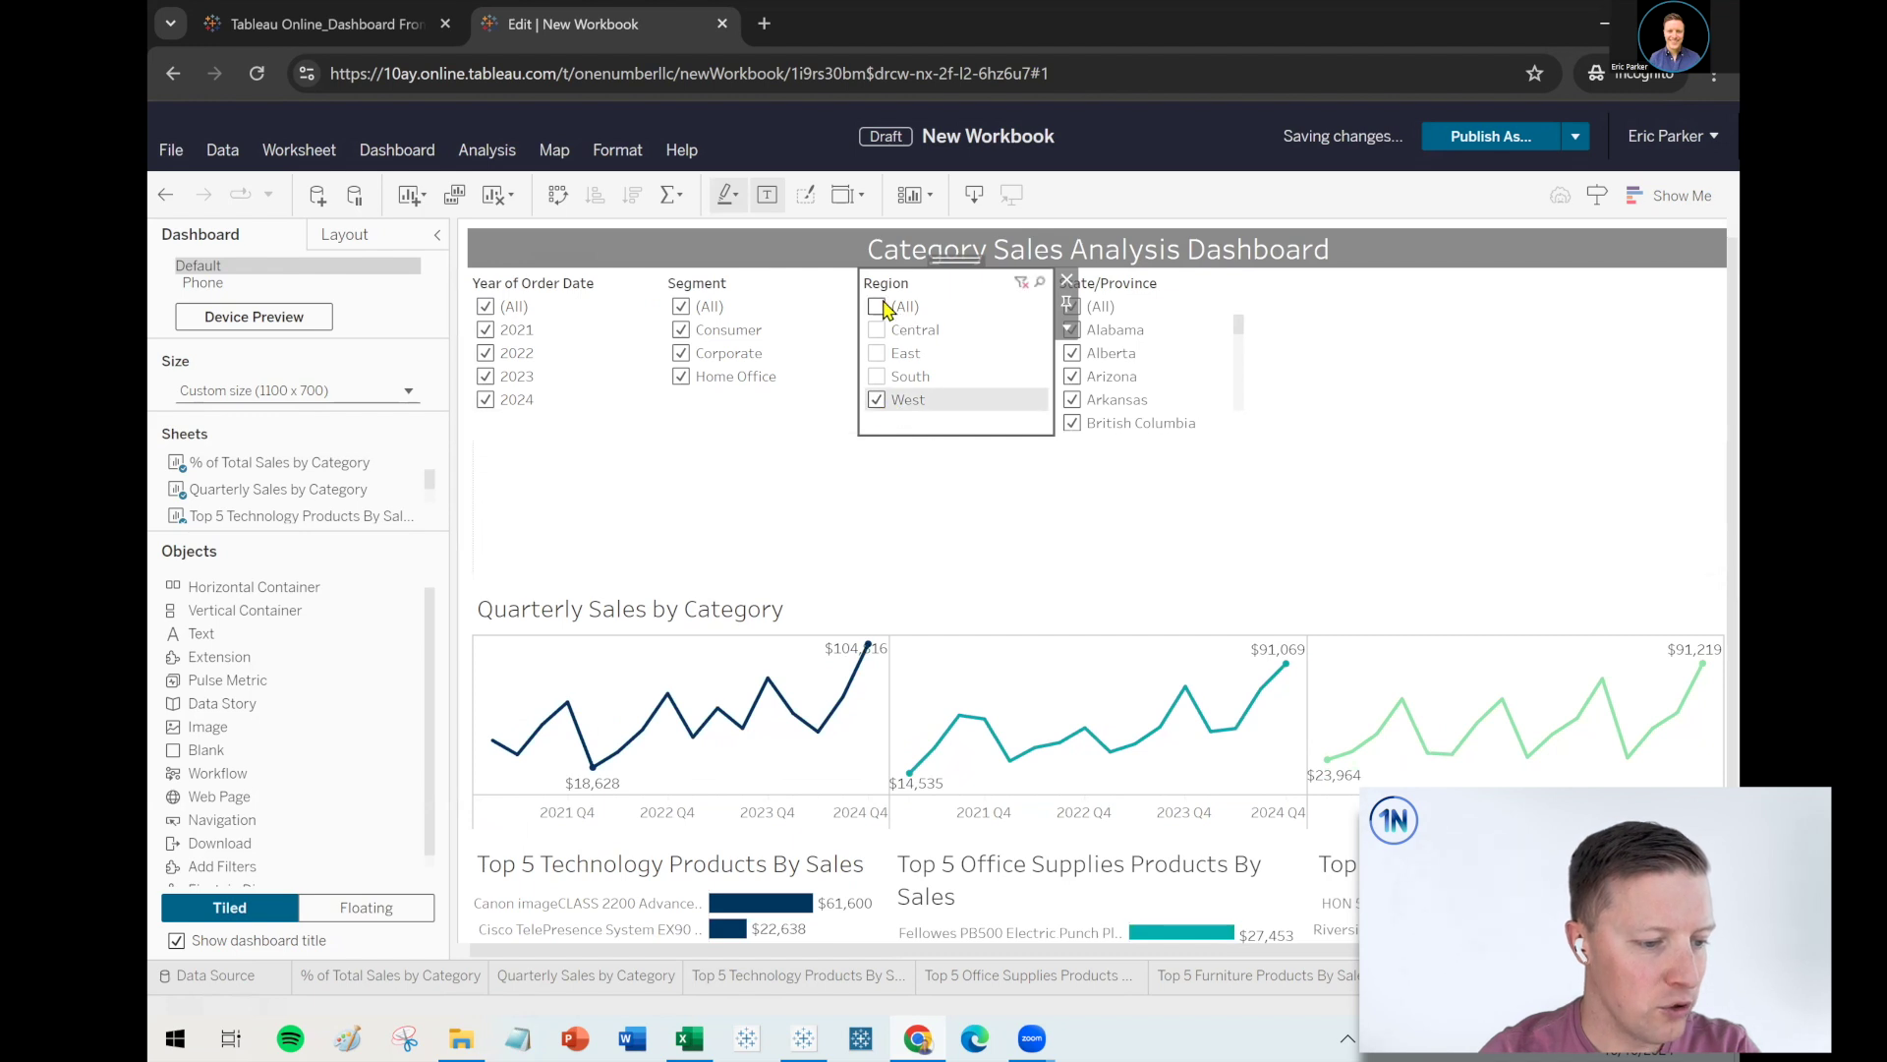
{"action": "left_click", "coordinate": [877, 306]}
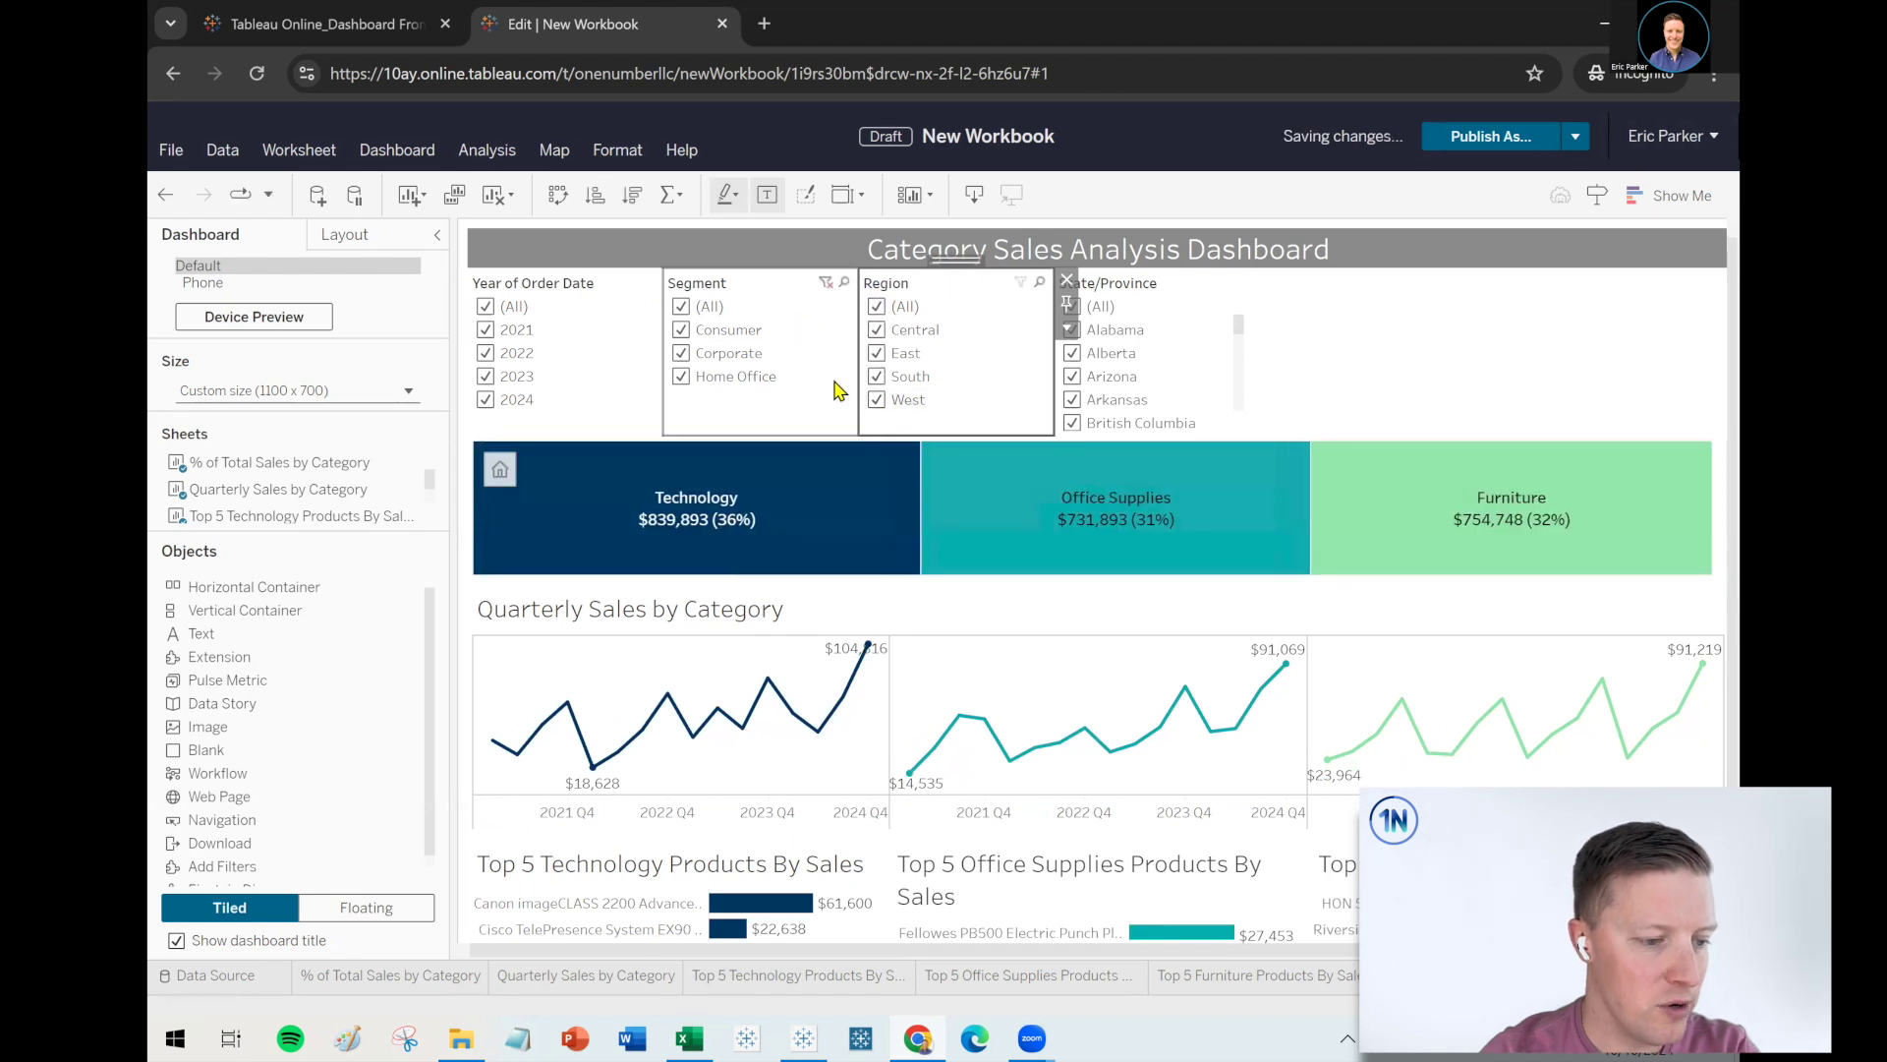
Apply the Segment filter to all worksheets on the dashboard
{"action": "left_click", "coordinate": [836, 420]}
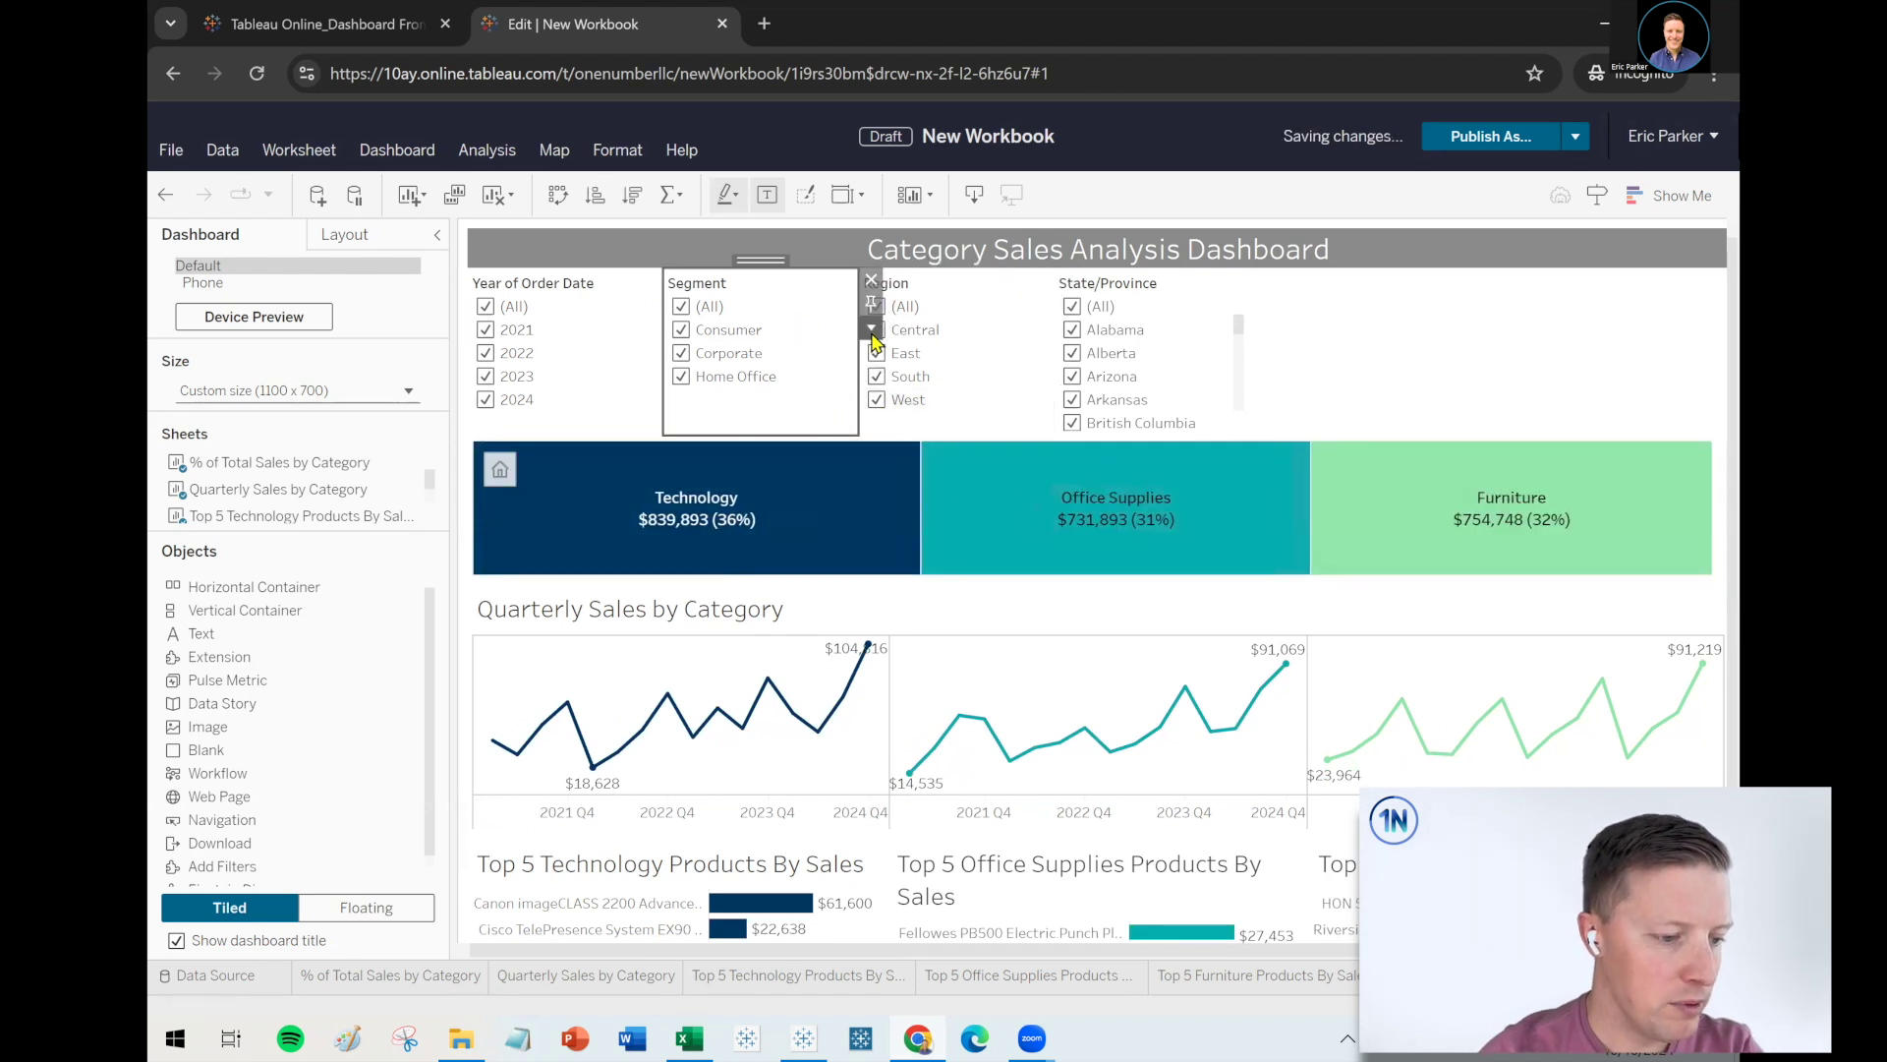
{"action": "left_click", "coordinate": [873, 329]}
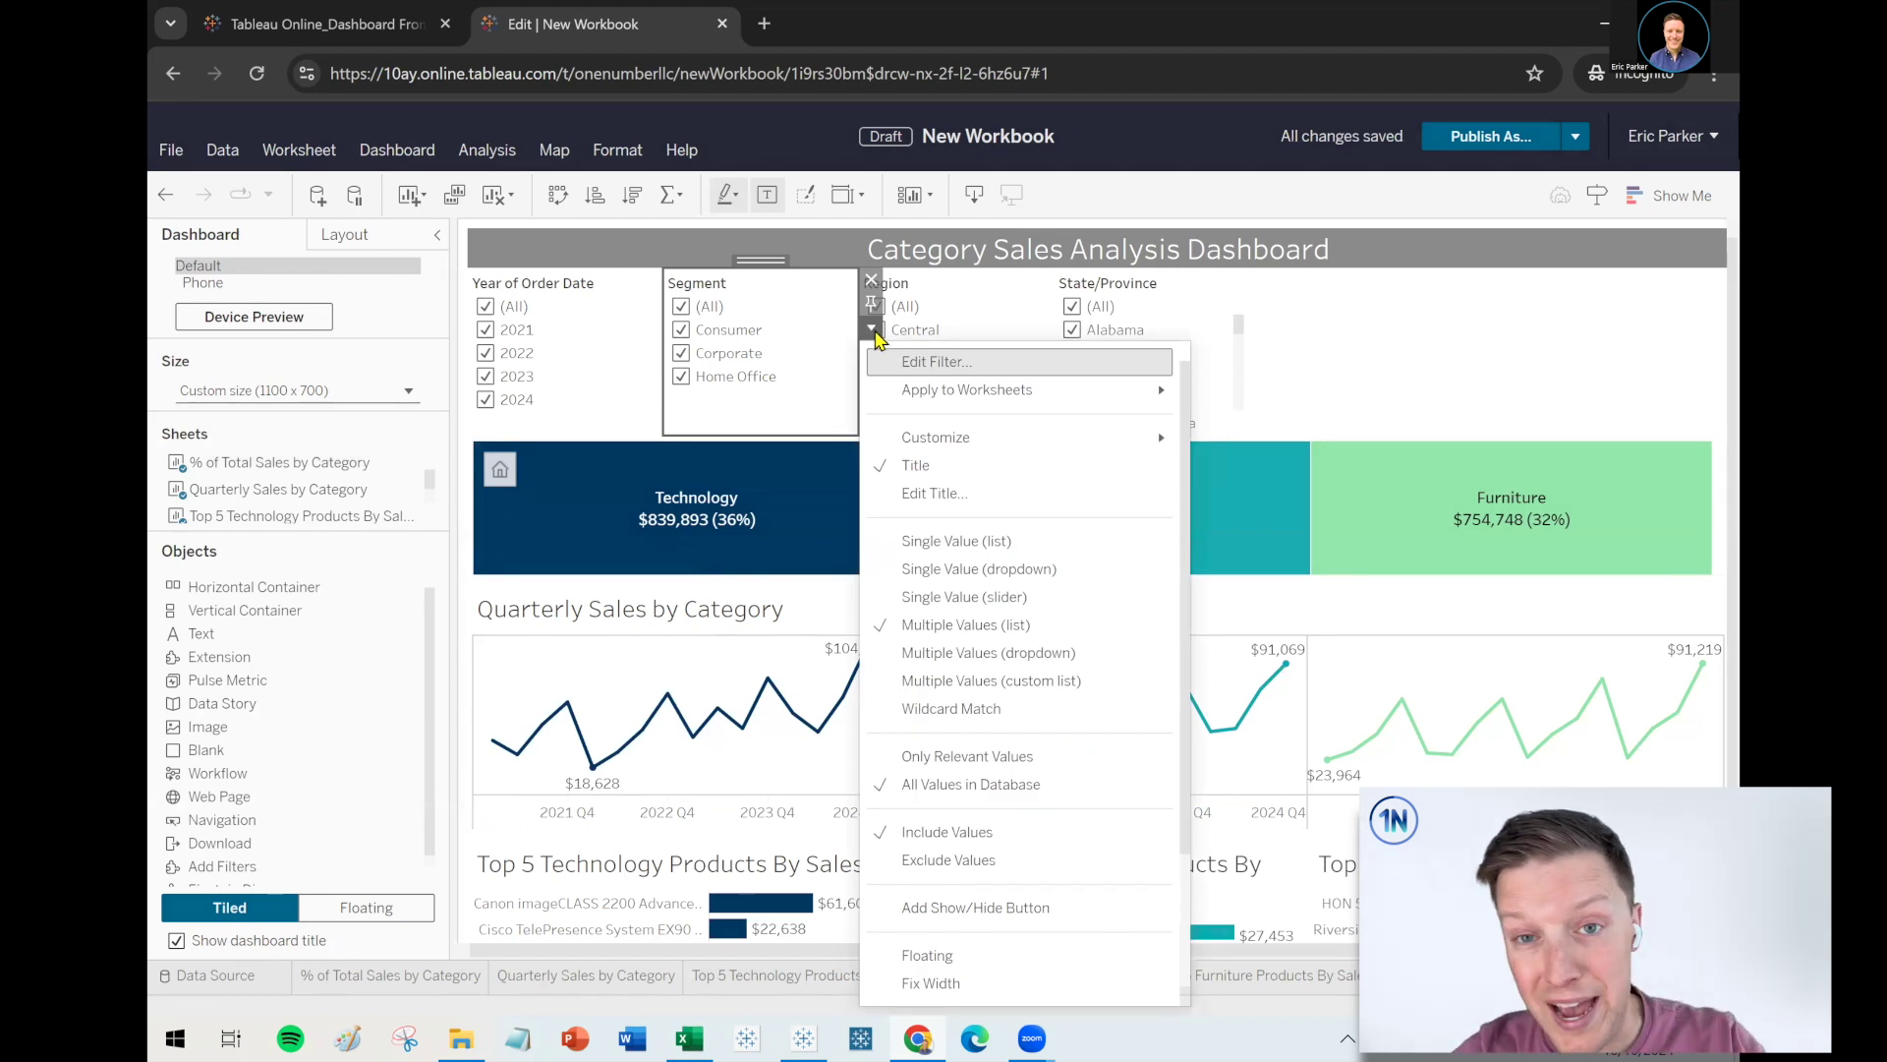
{"action": "mouse_move", "coordinate": [919, 389]}
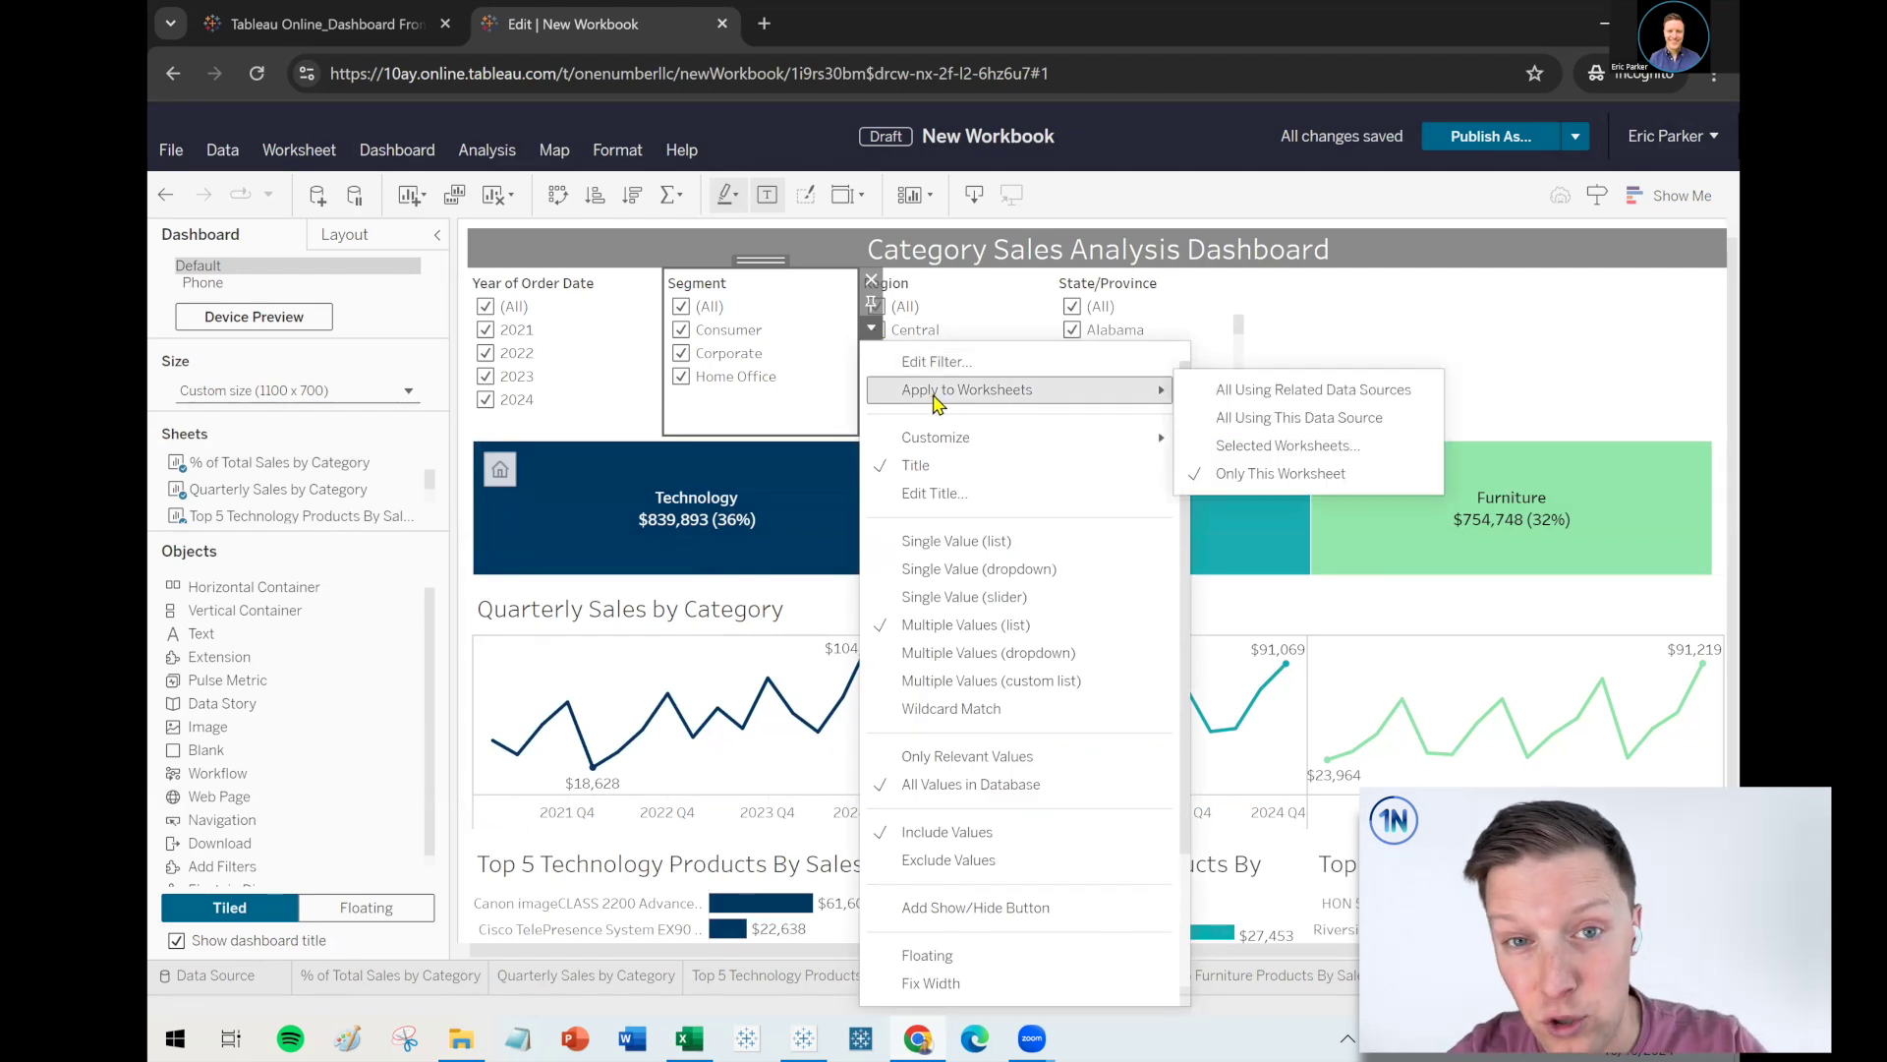
{"action": "left_click", "coordinate": [1305, 448]}
{"action": "left_click", "coordinate": [737, 685]}
{"action": "left_click", "coordinate": [737, 685]}
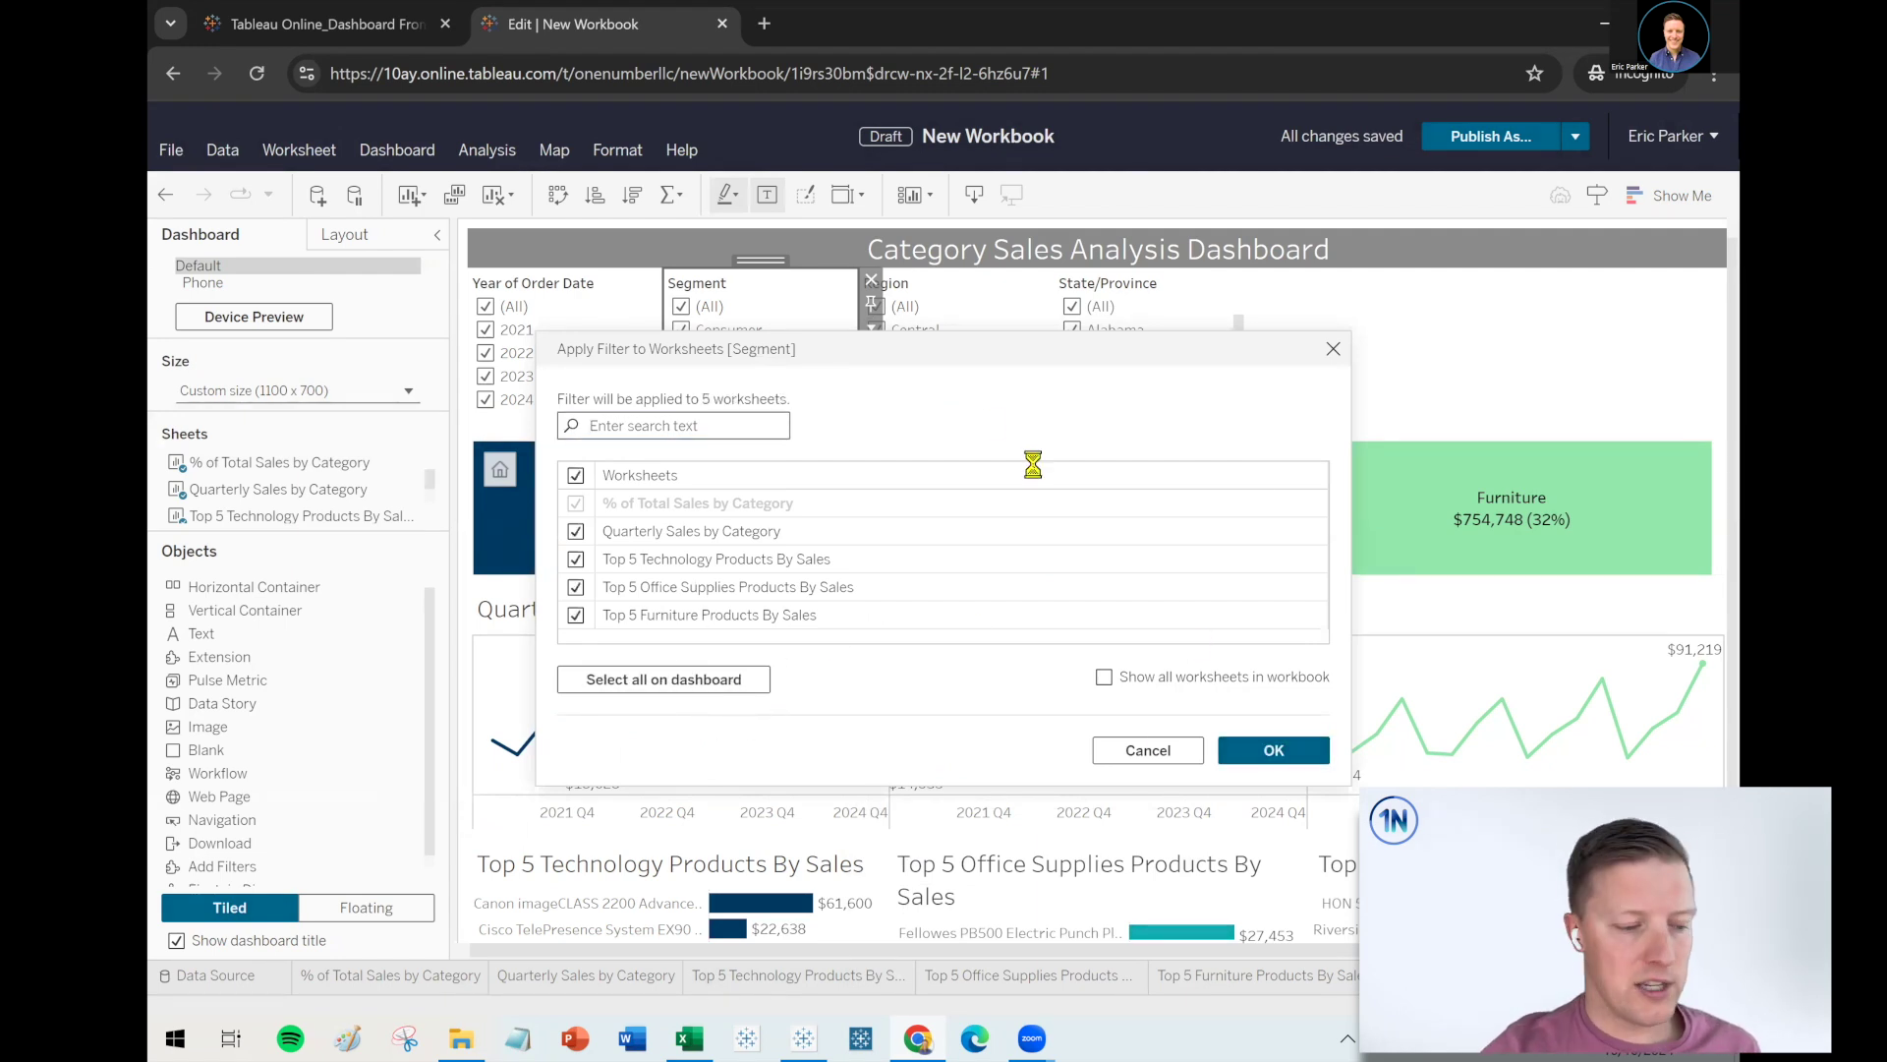
Apply the Region filter to all worksheets on the dashboard
{"action": "left_click", "coordinate": [1011, 411]}
{"action": "left_click", "coordinate": [1068, 331]}
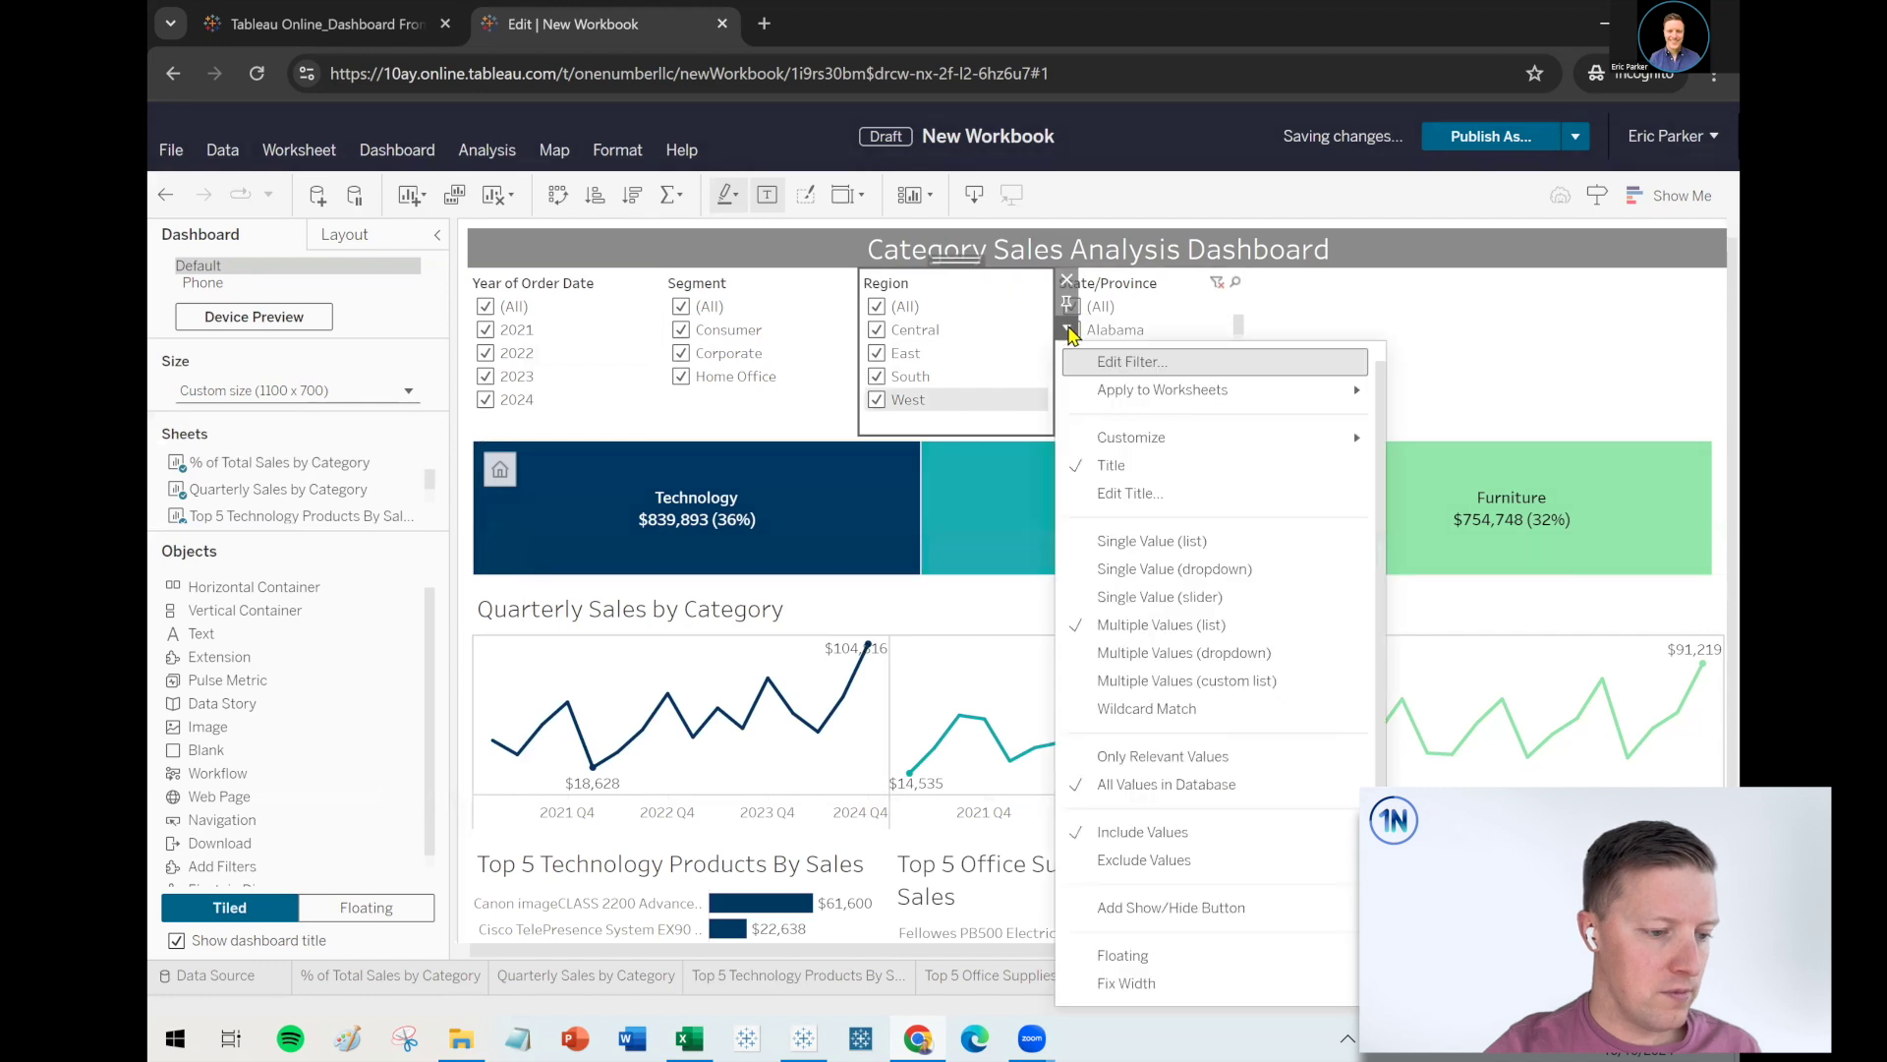
{"action": "mouse_move", "coordinate": [1155, 391]}
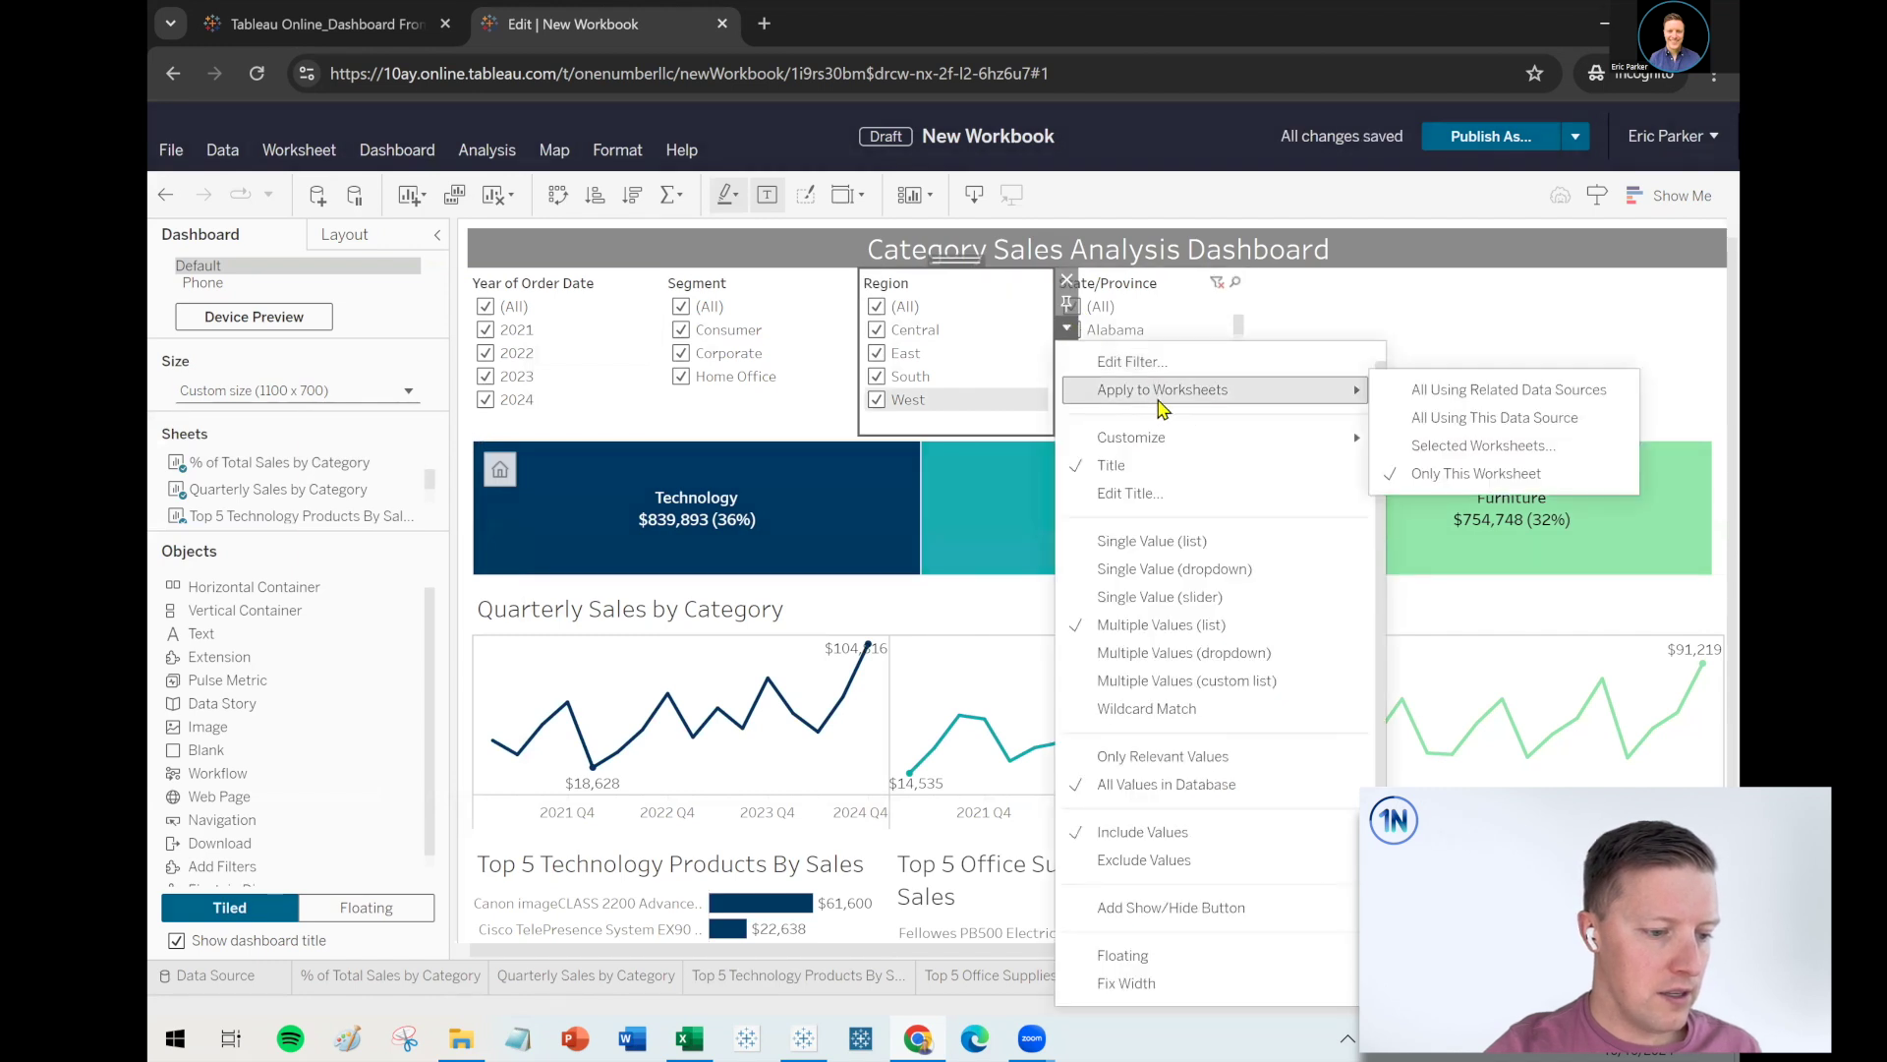
{"action": "left_click", "coordinate": [1477, 448]}
{"action": "left_click", "coordinate": [717, 682]}
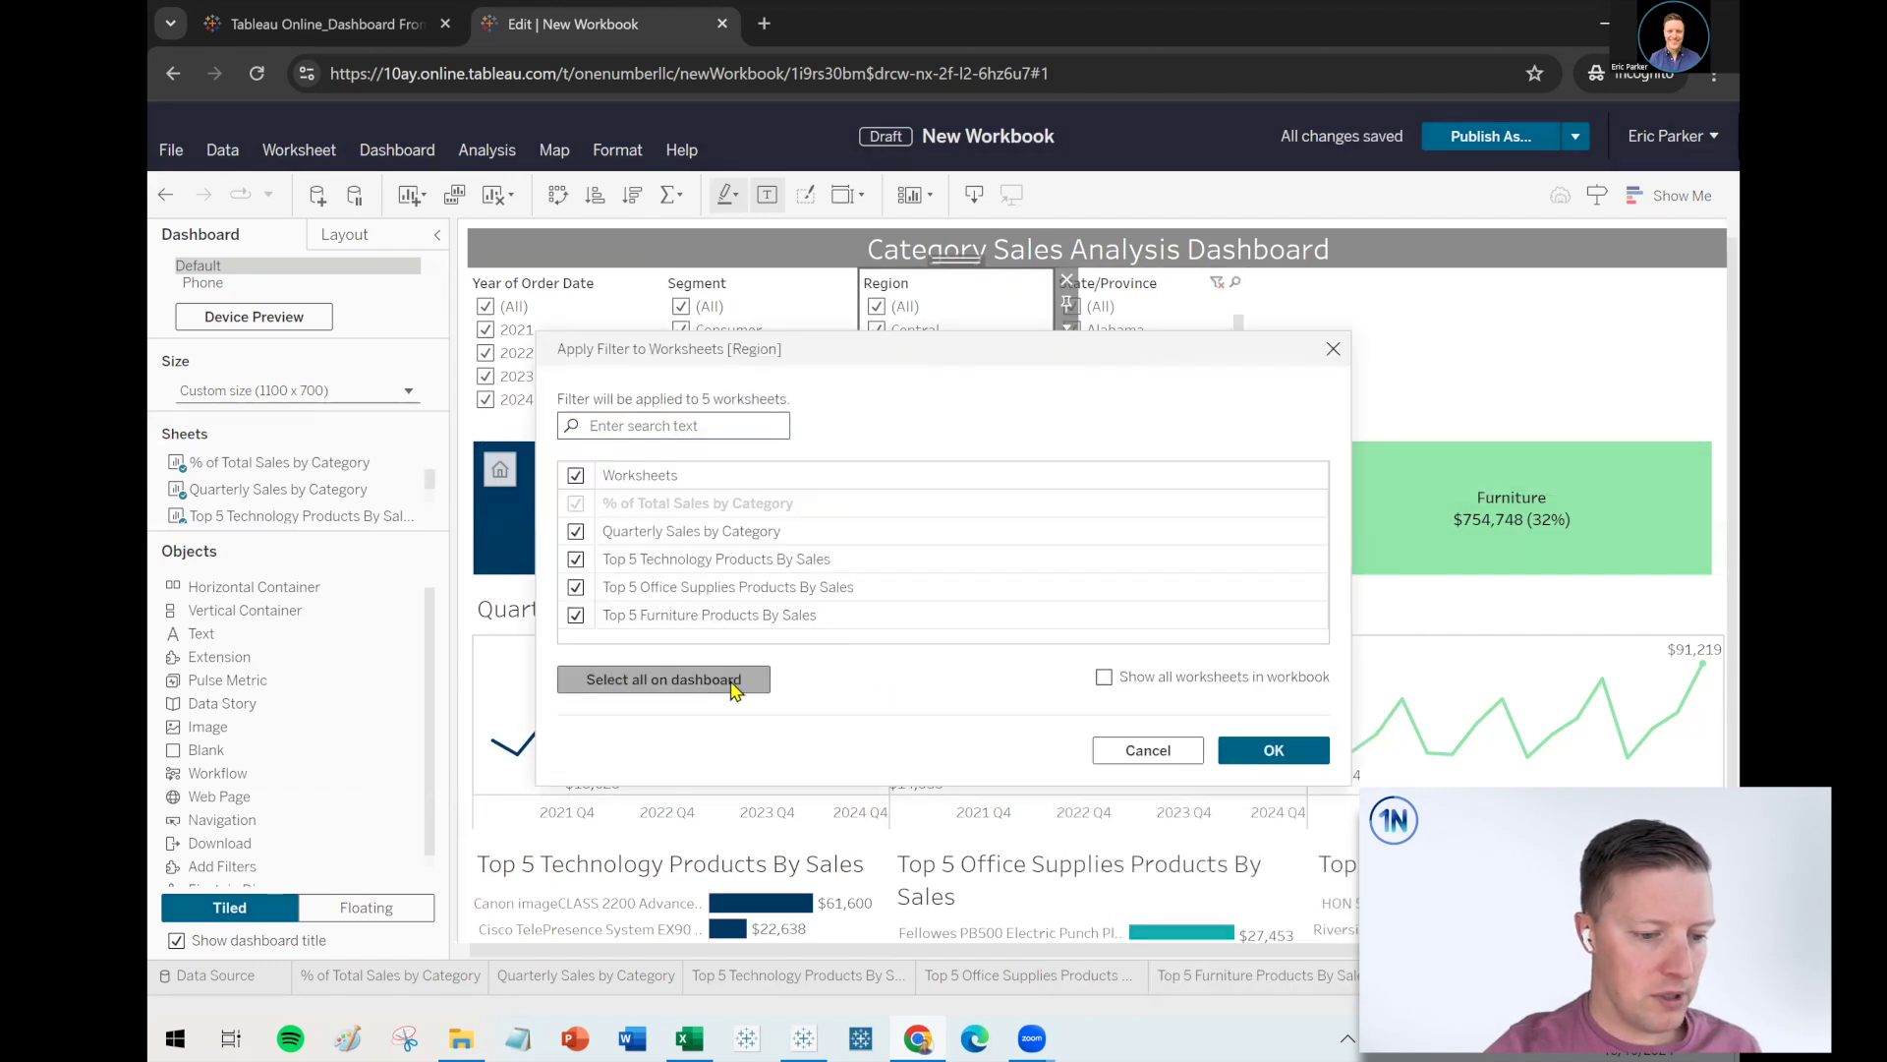
{"action": "left_click", "coordinate": [1274, 750]}
Apply the State/Province filter to all worksheets on the dashboard
{"action": "left_click", "coordinate": [1233, 394]}
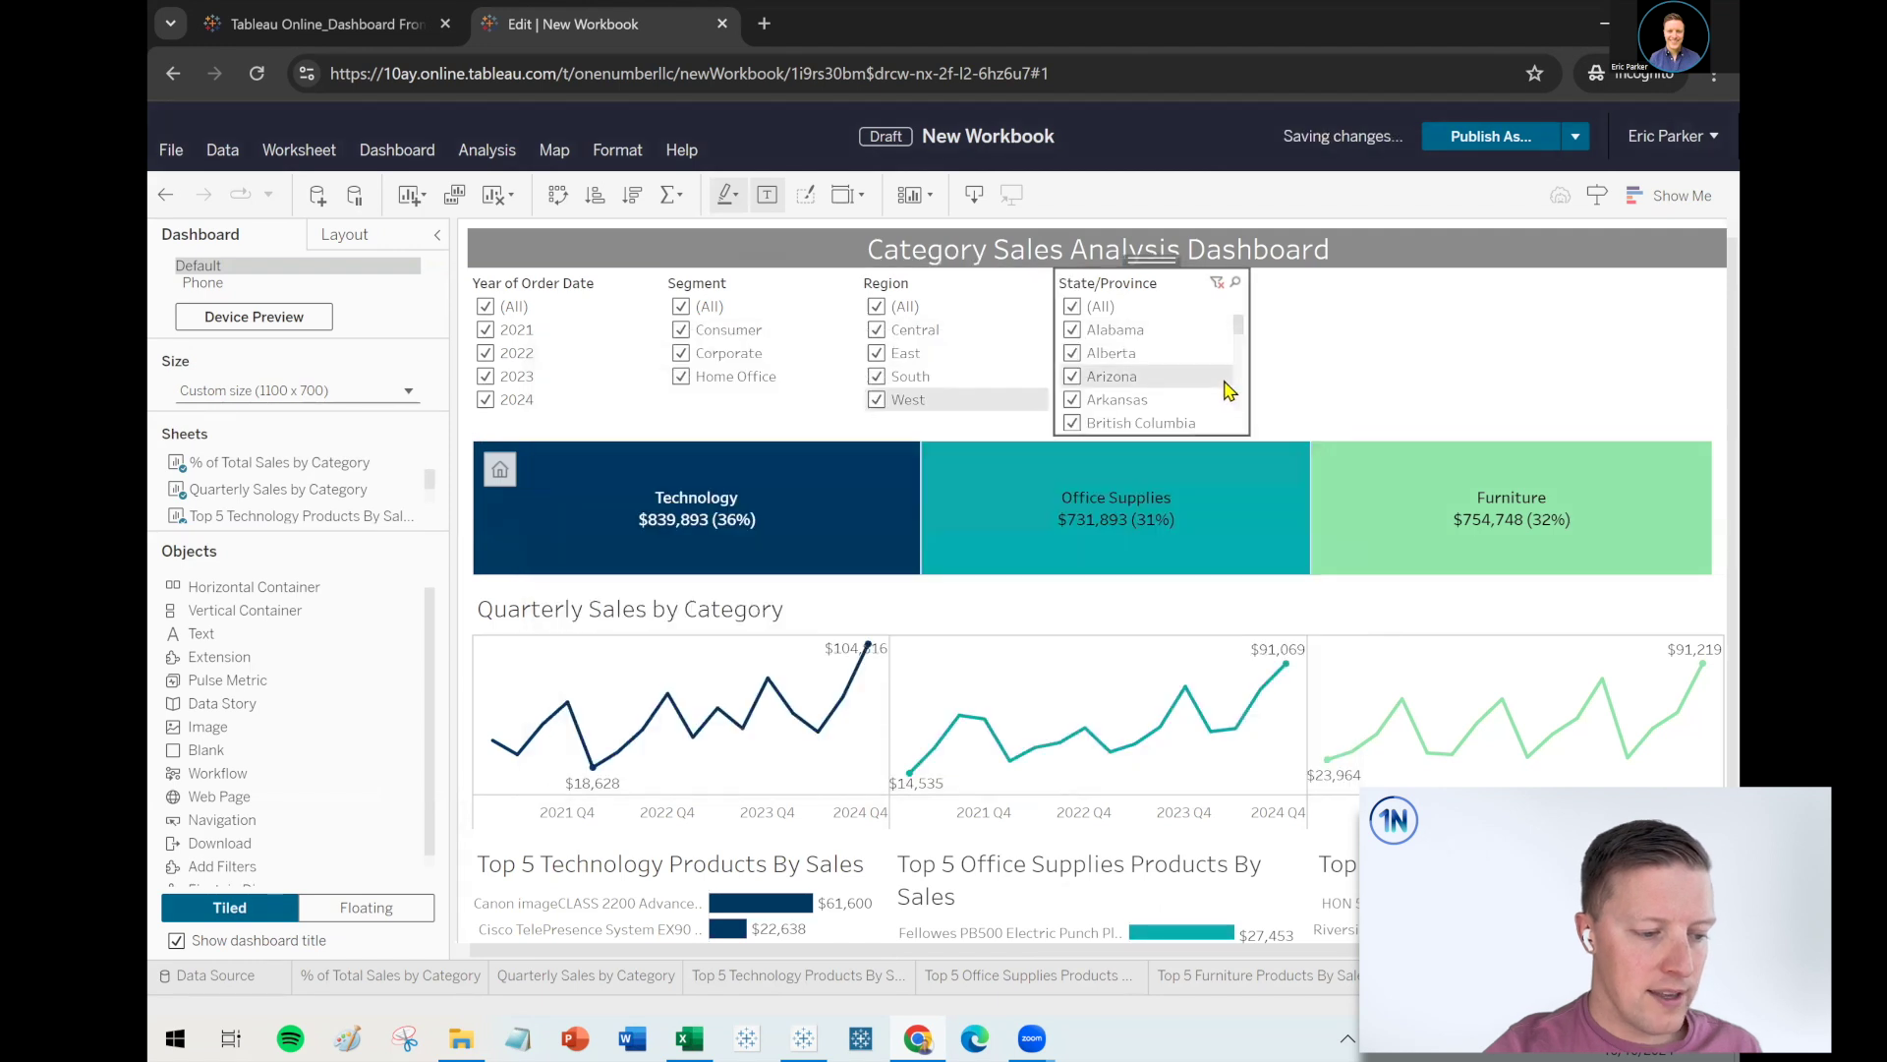
{"action": "left_click", "coordinate": [1262, 331]}
{"action": "mouse_move", "coordinate": [1357, 391]}
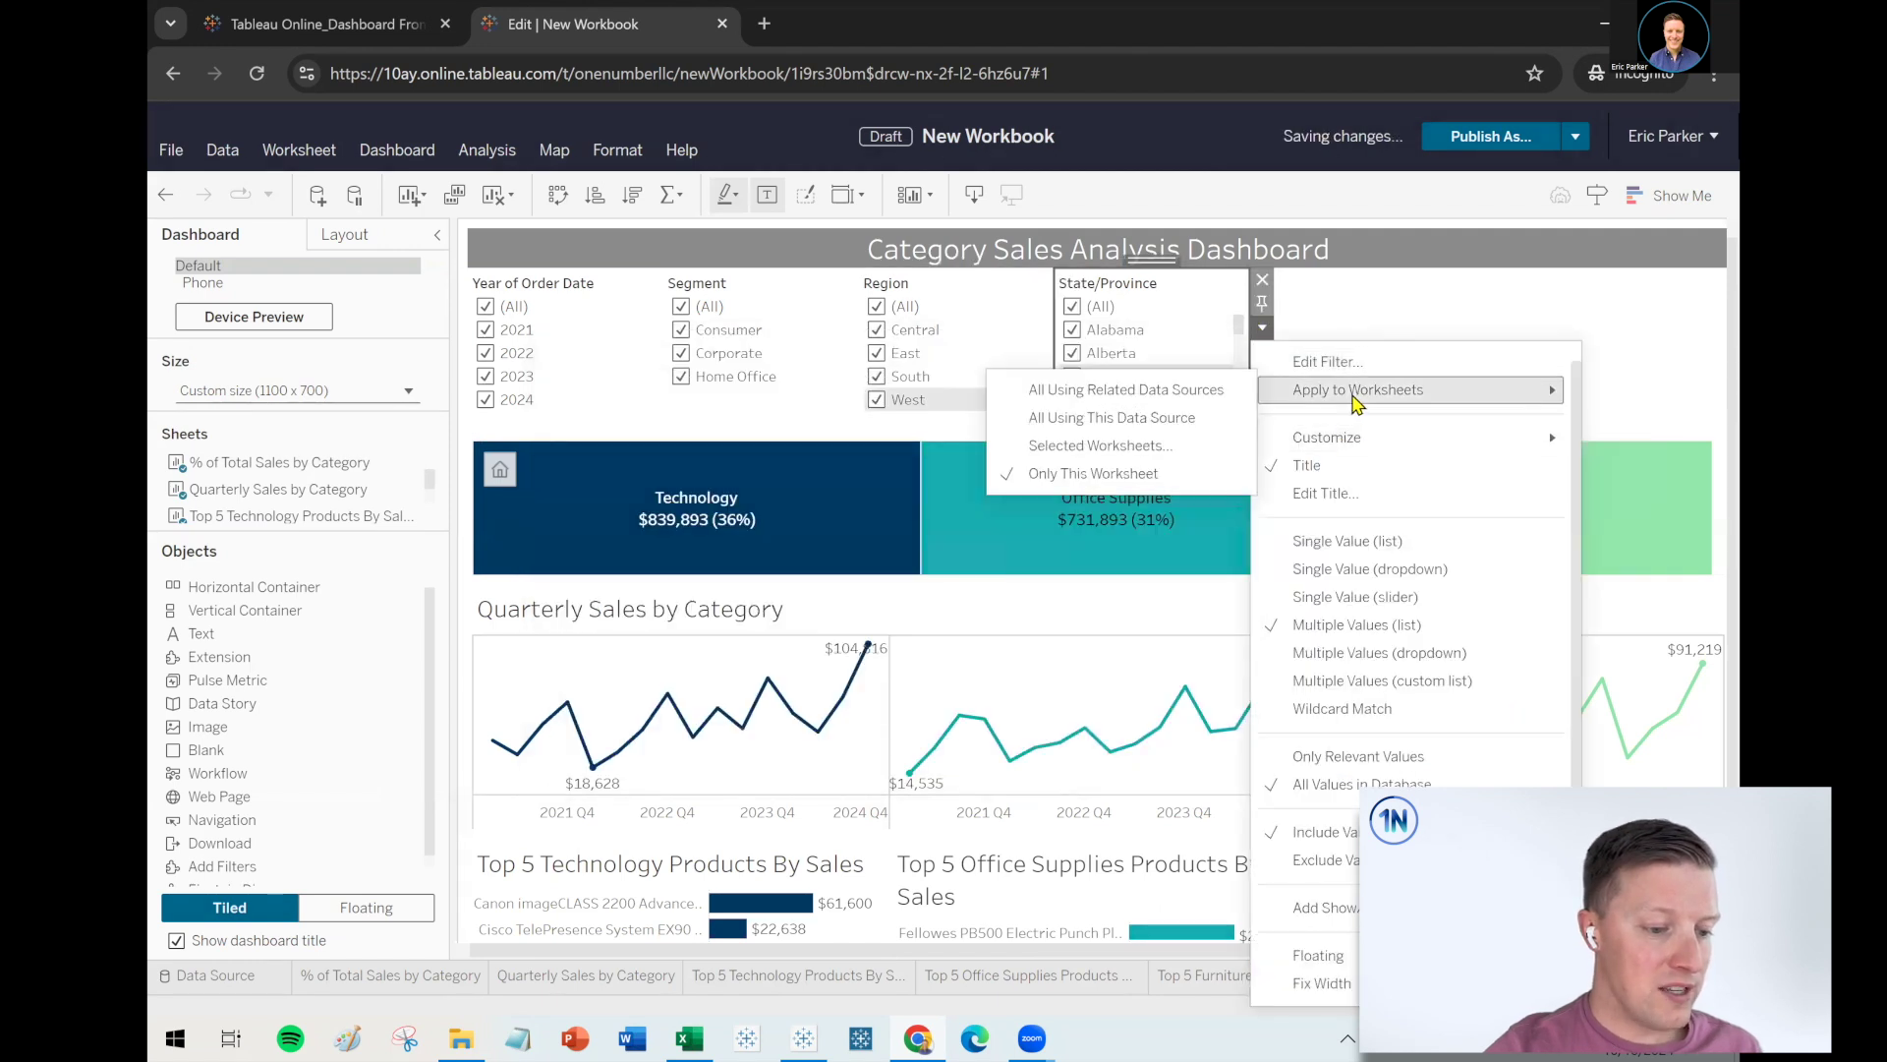
{"action": "left_click", "coordinate": [1165, 445]}
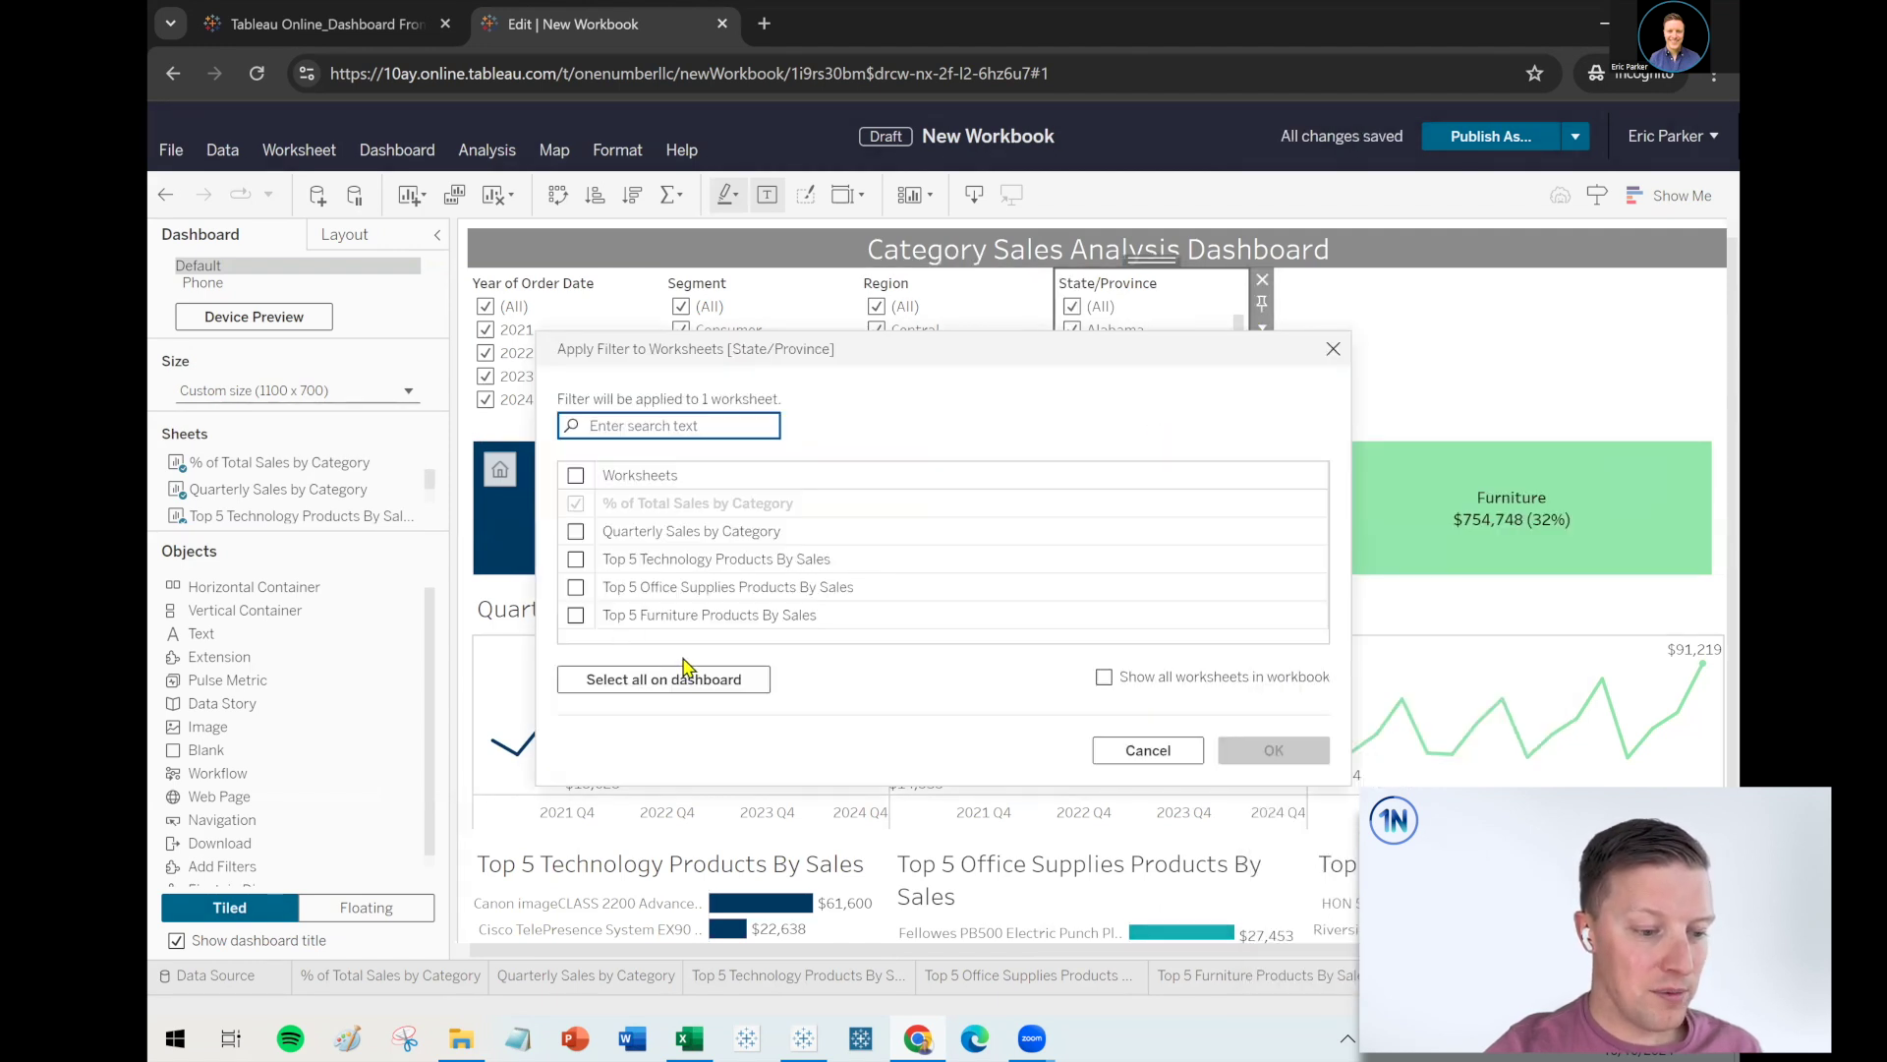
{"action": "left_click", "coordinate": [687, 676]}
{"action": "left_click", "coordinate": [1251, 757]}
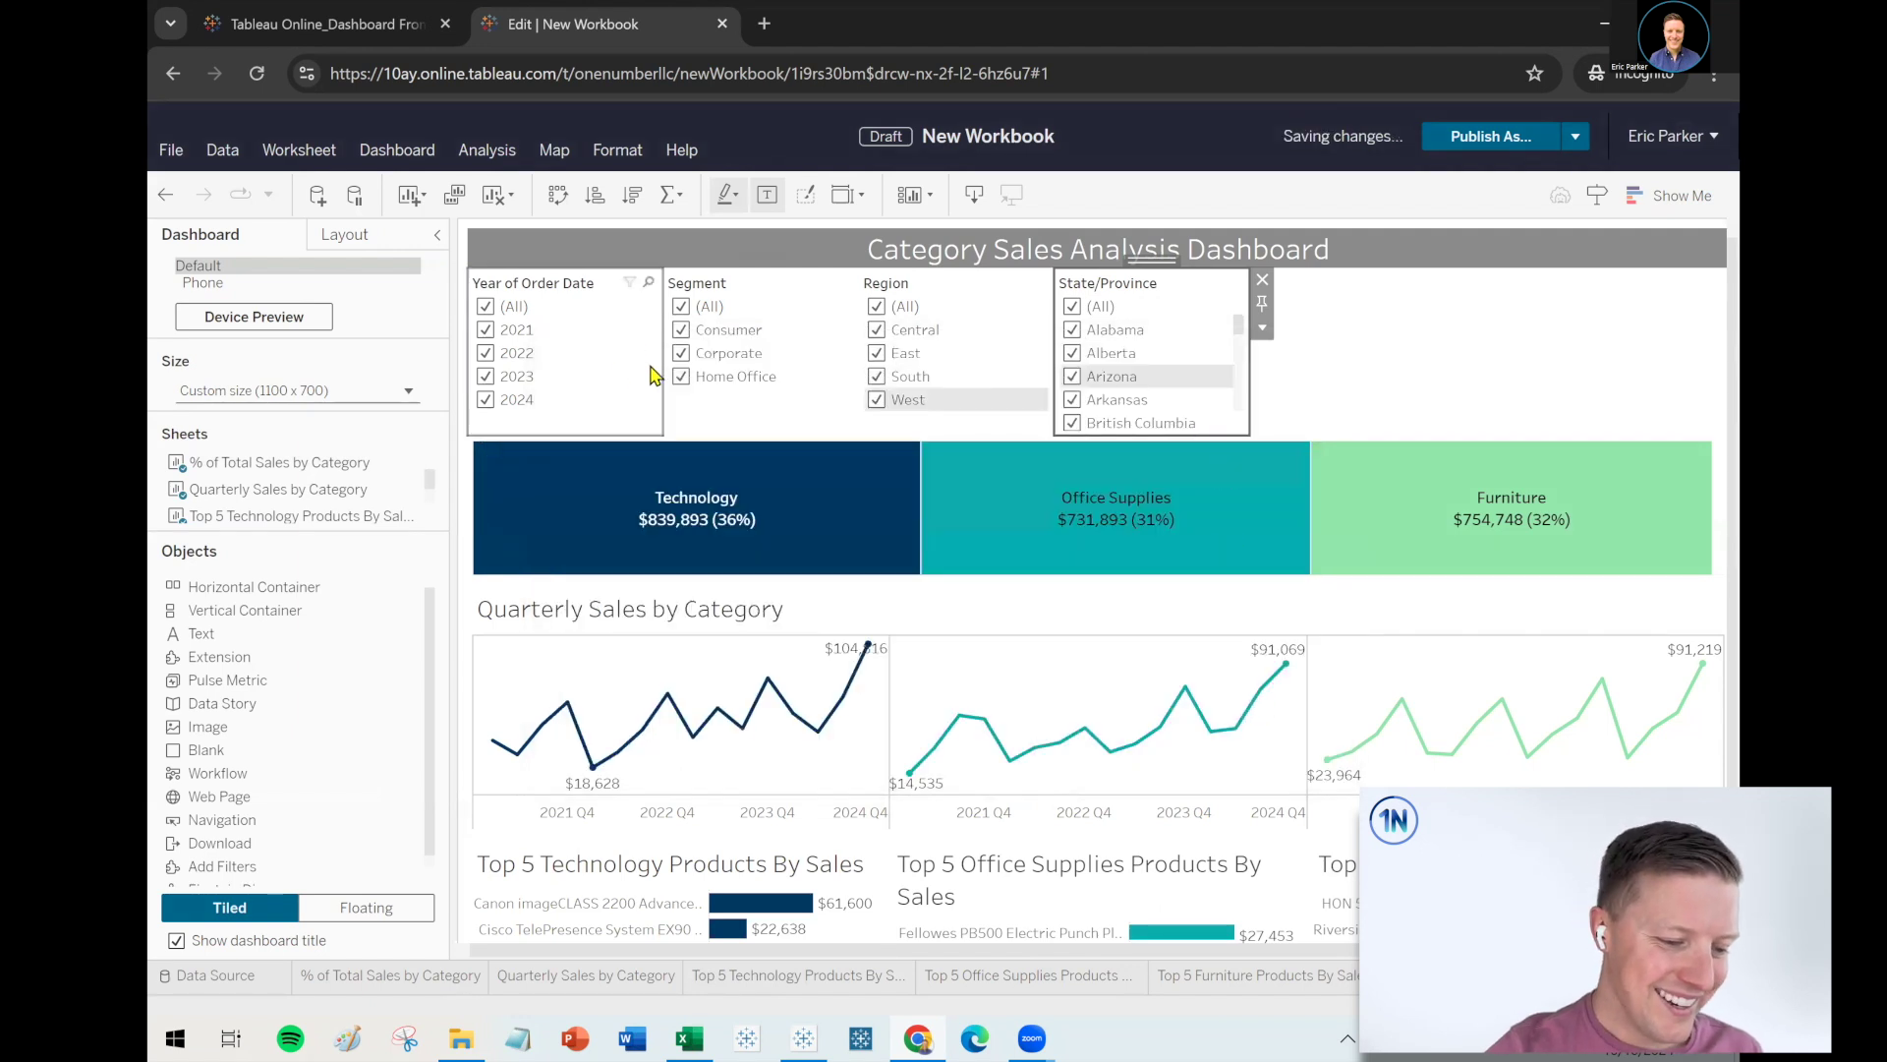
Change the Year of Order Date filter to a multiple values dropdown and show its Apply button
{"action": "left_click", "coordinate": [593, 433]}
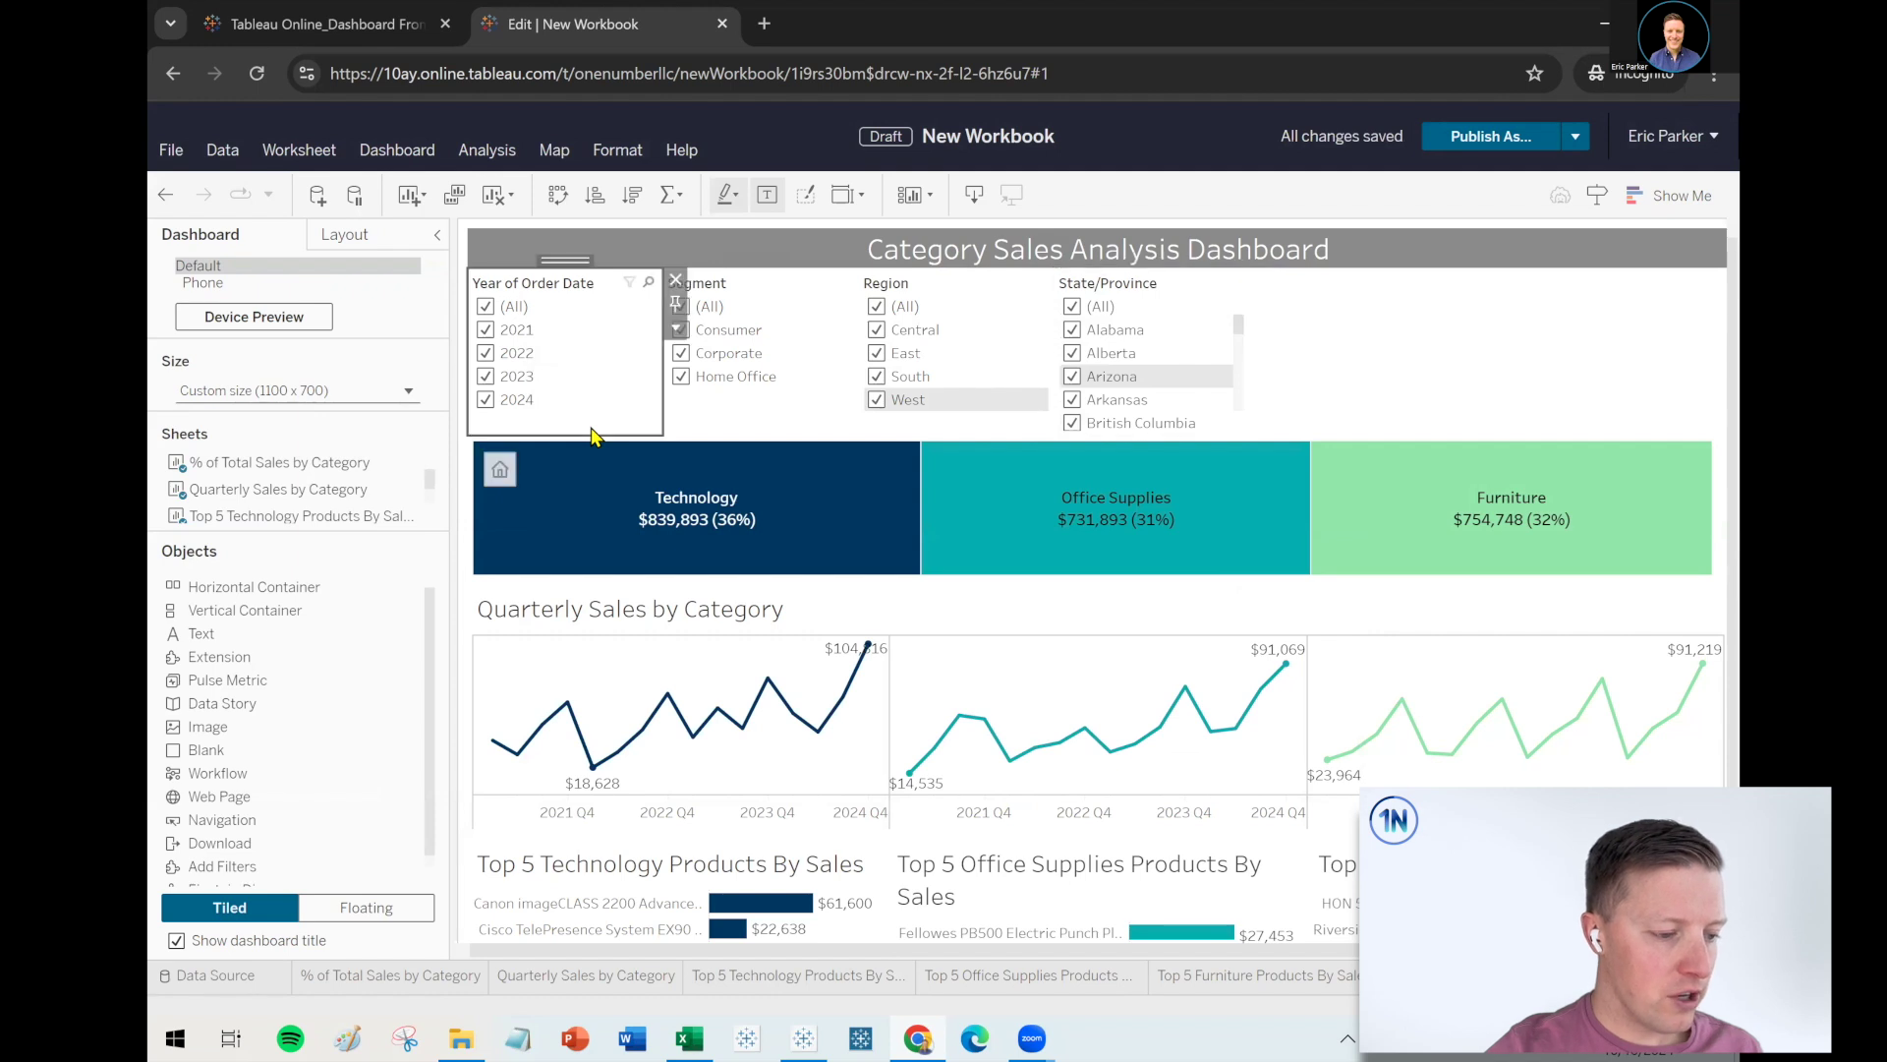
{"action": "left_click", "coordinate": [676, 330]}
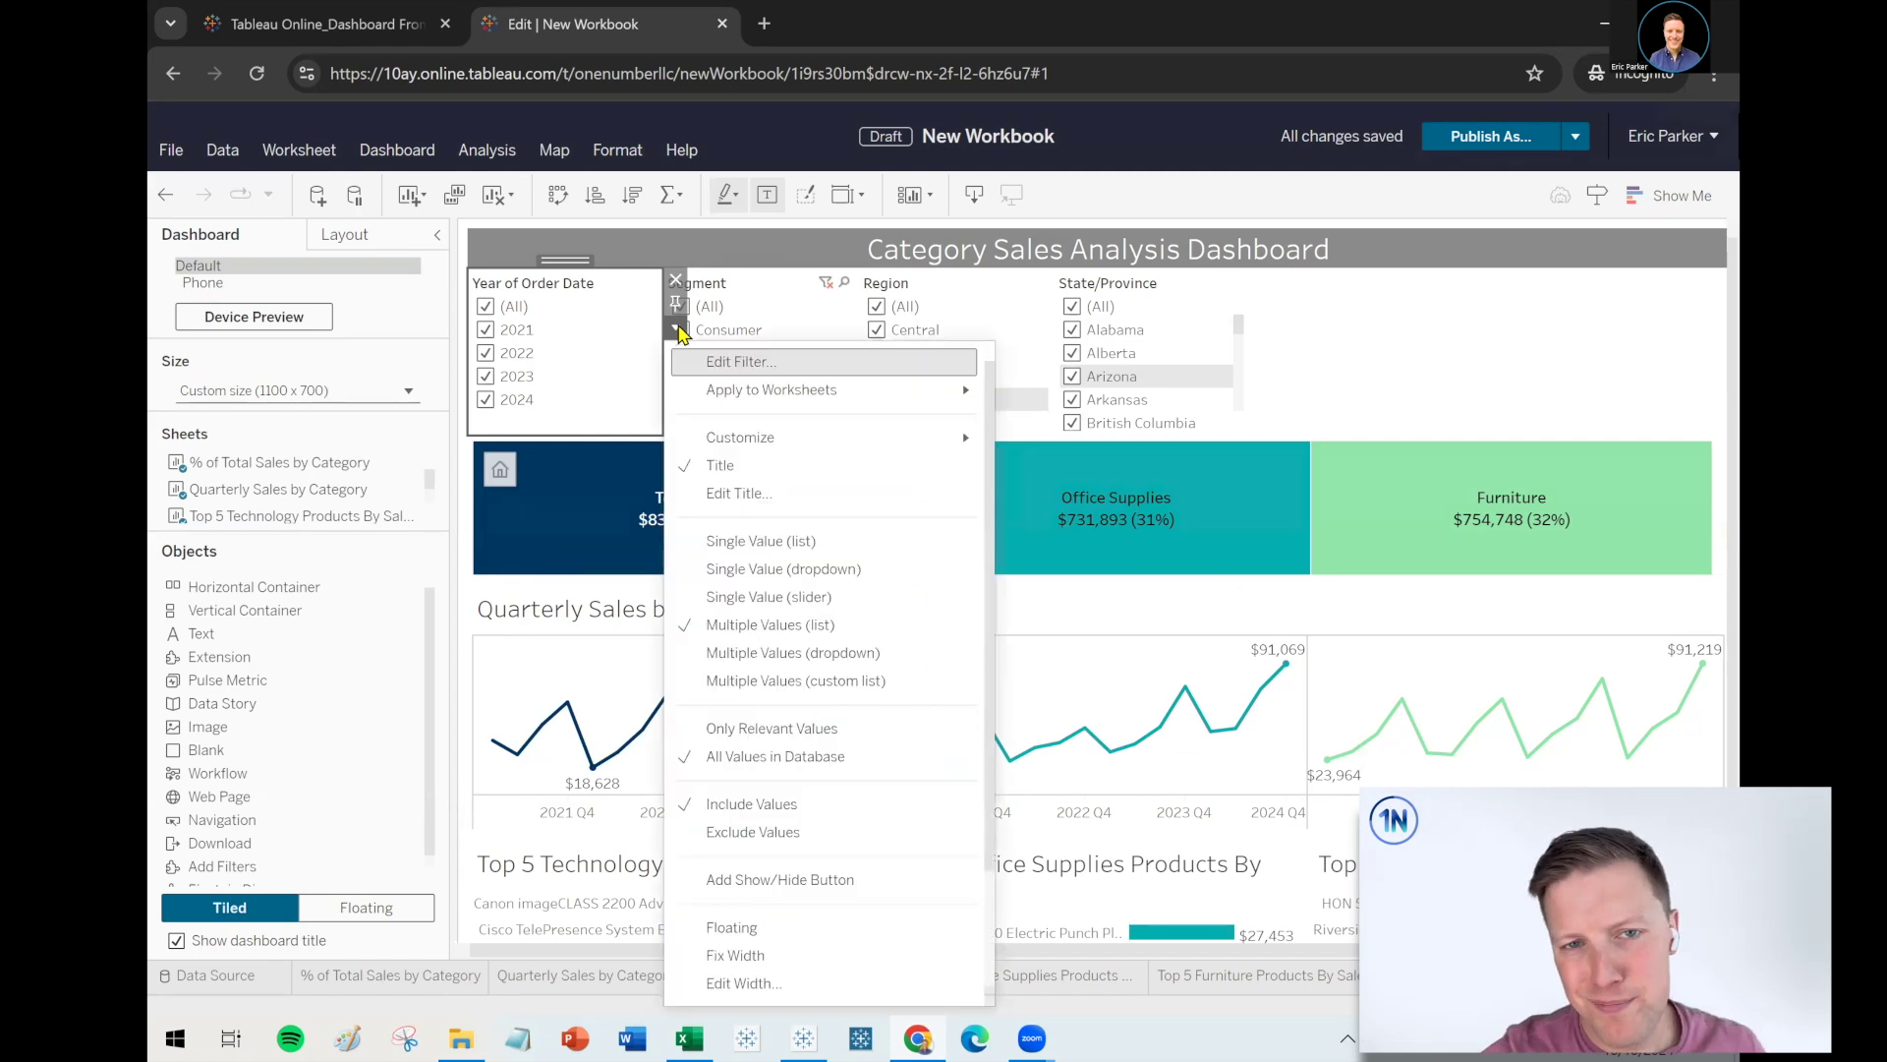
{"action": "left_click", "coordinate": [792, 652]}
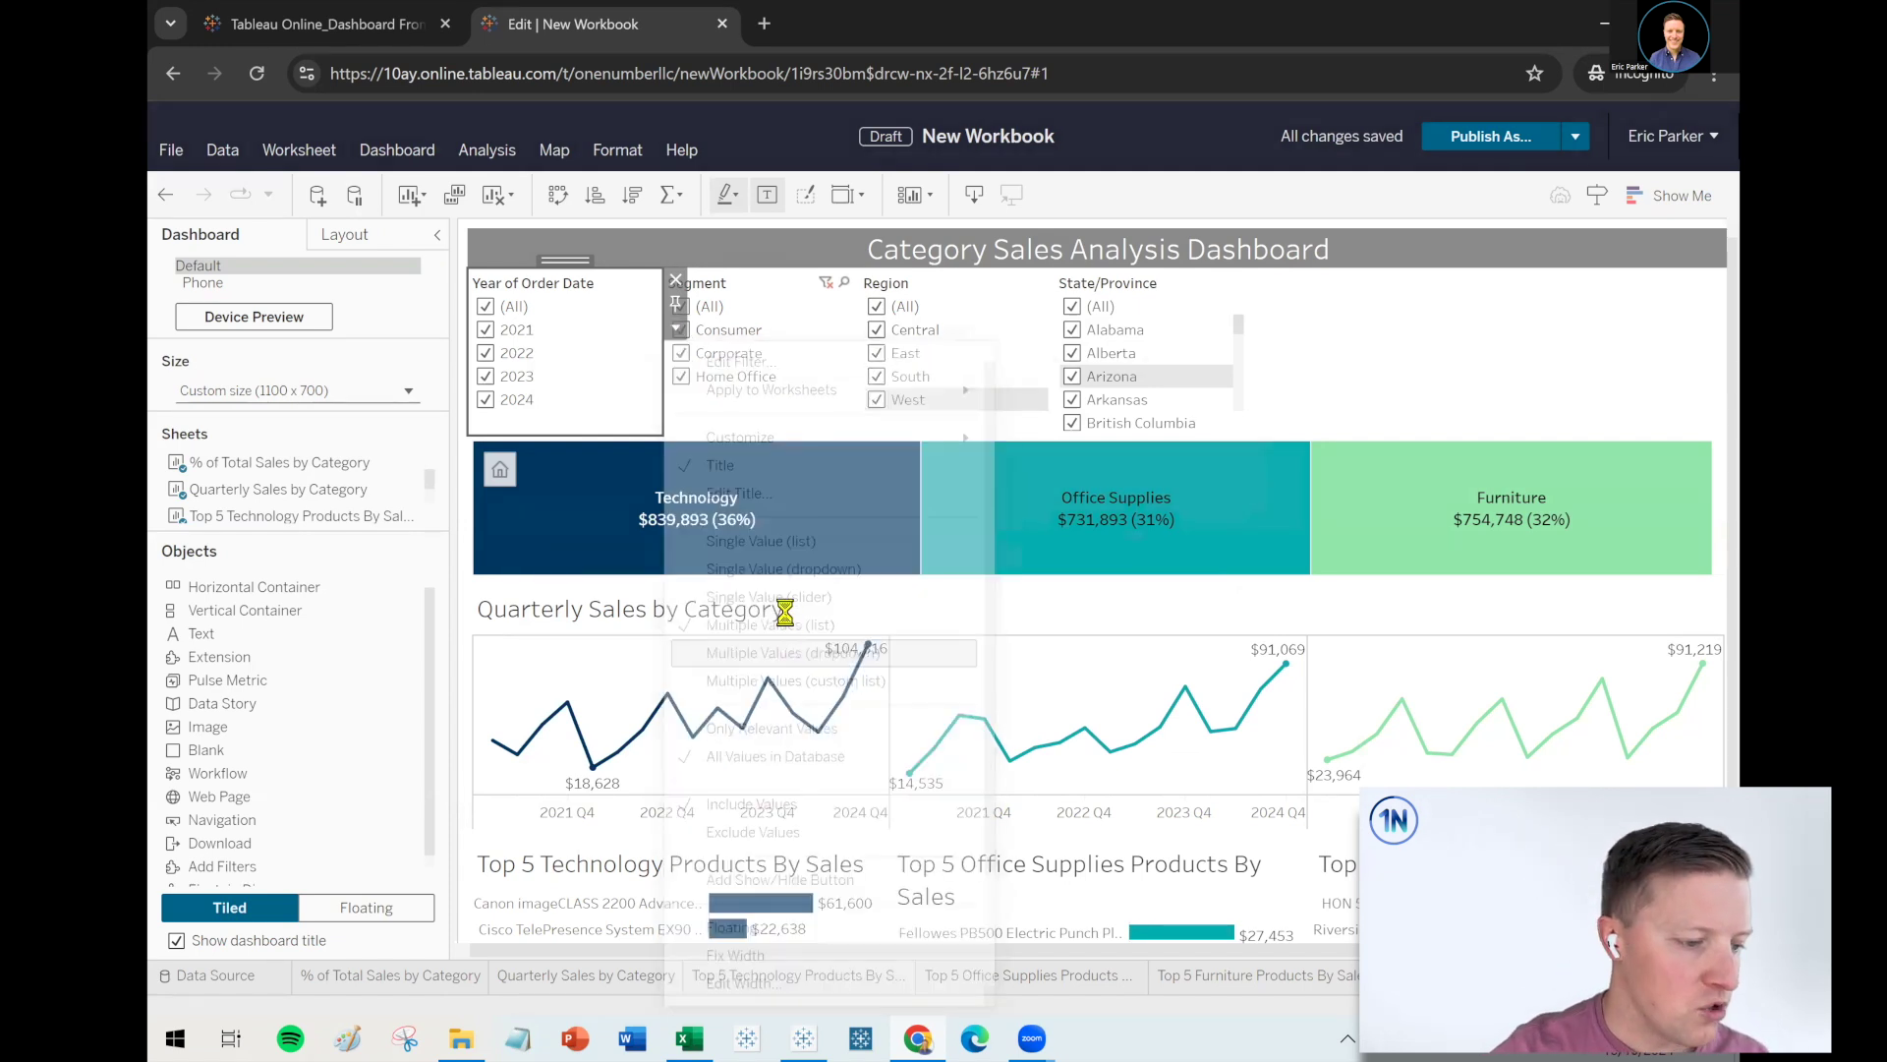
{"action": "left_click", "coordinate": [680, 335]}
{"action": "mouse_move", "coordinate": [745, 443]}
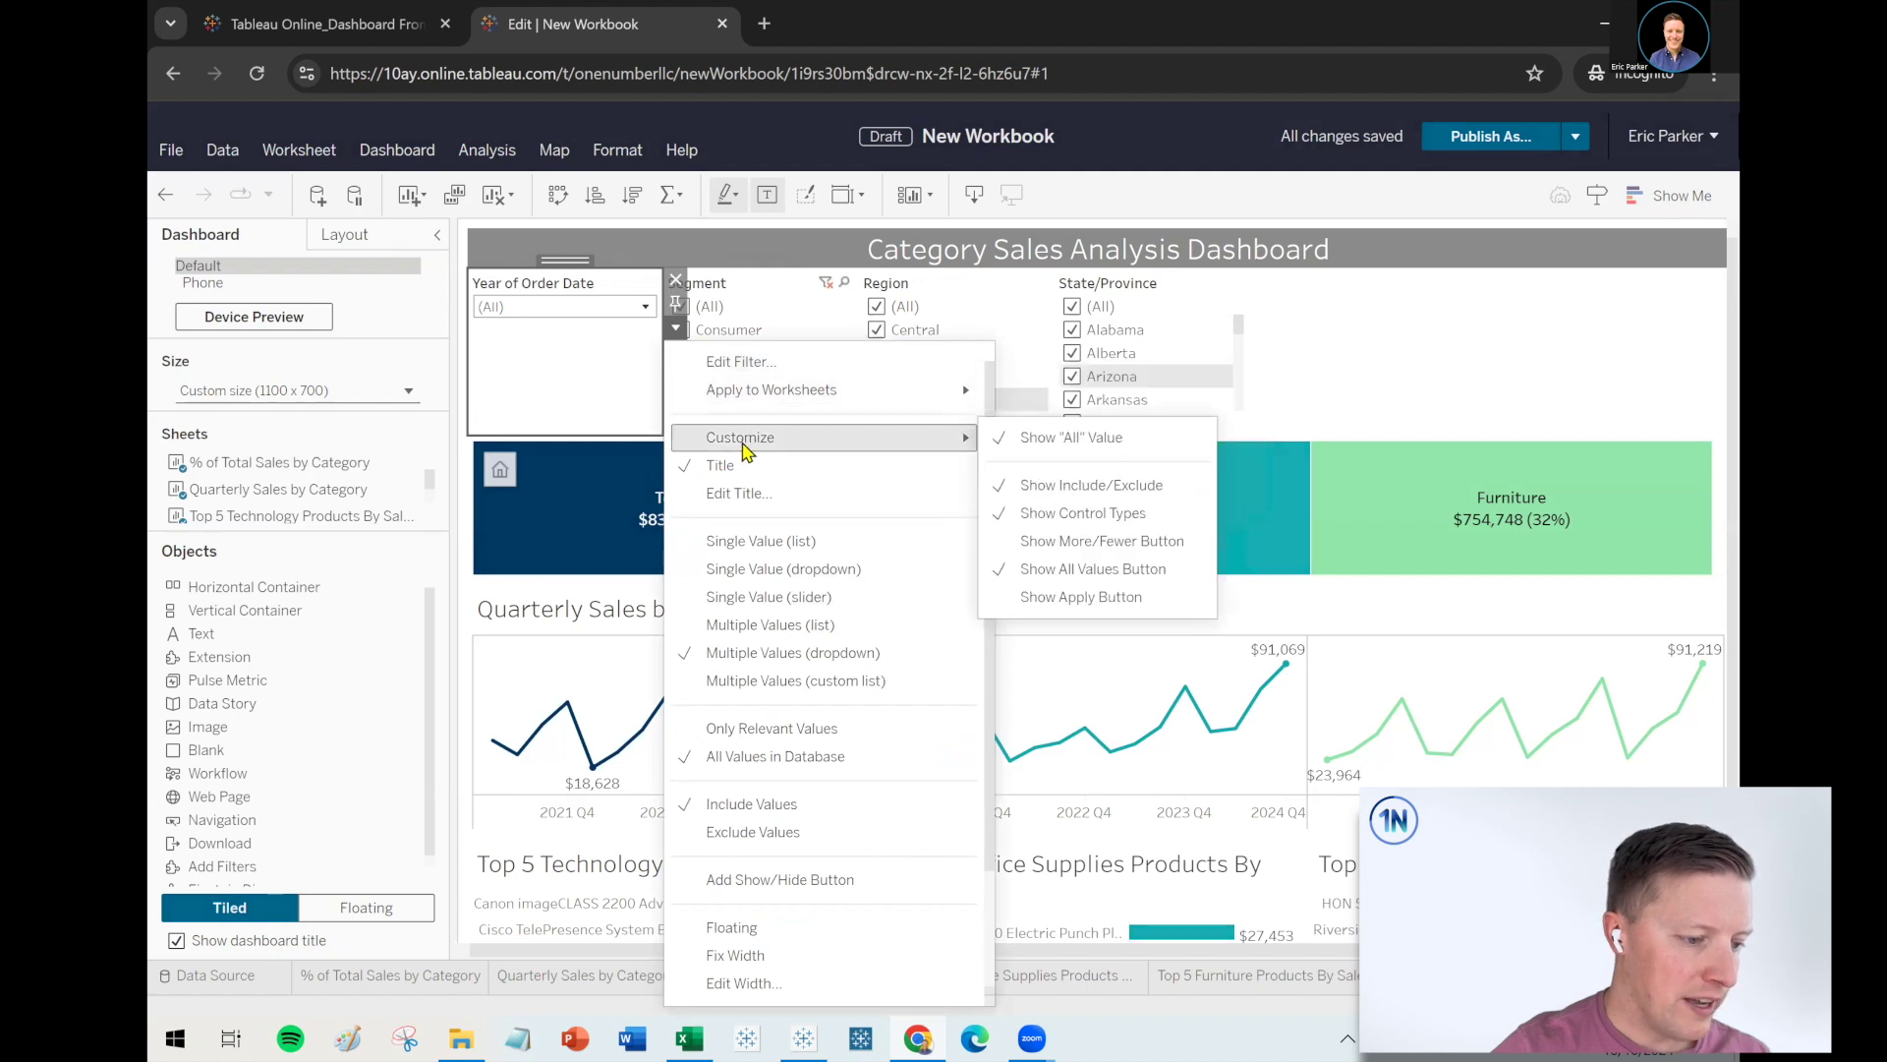
{"action": "mouse_move", "coordinate": [944, 442]}
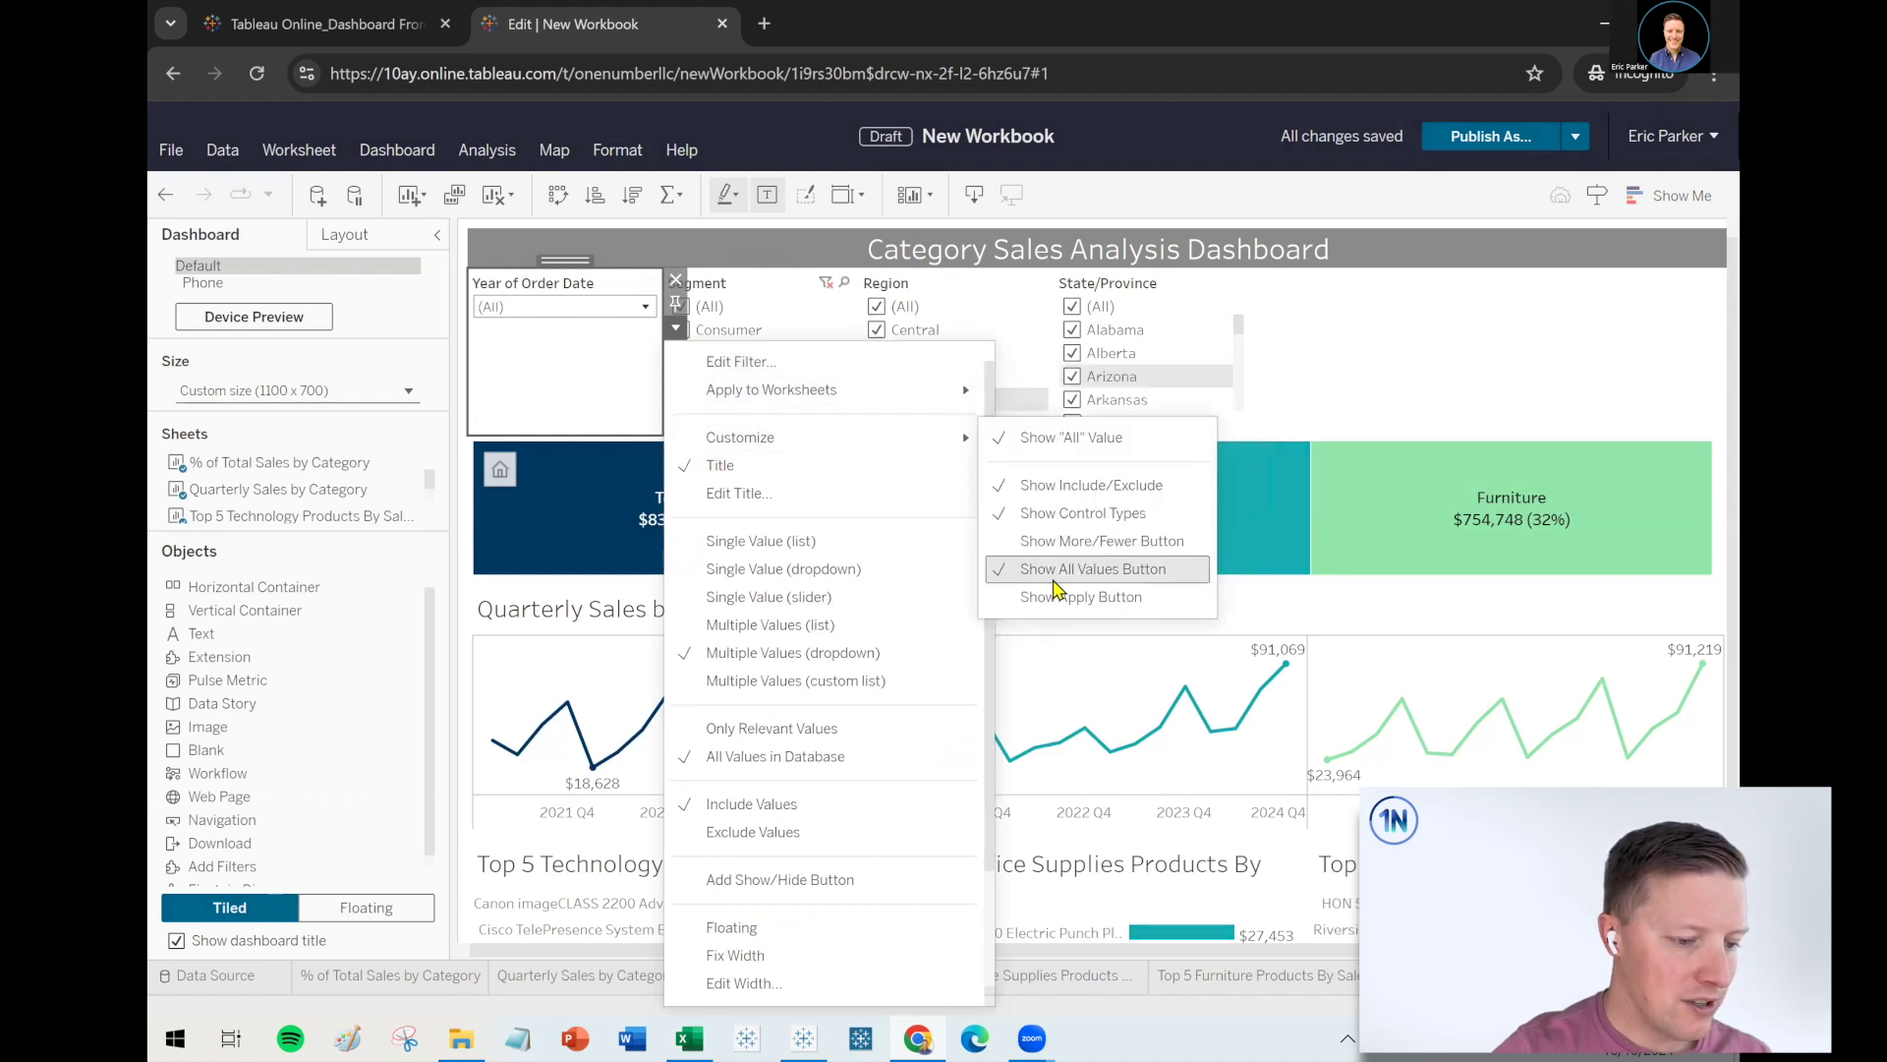
{"action": "left_click", "coordinate": [1057, 595]}
Test the Year of Order Date dropdown by applying only 2024, and reapply all years
{"action": "left_click", "coordinate": [526, 312]}
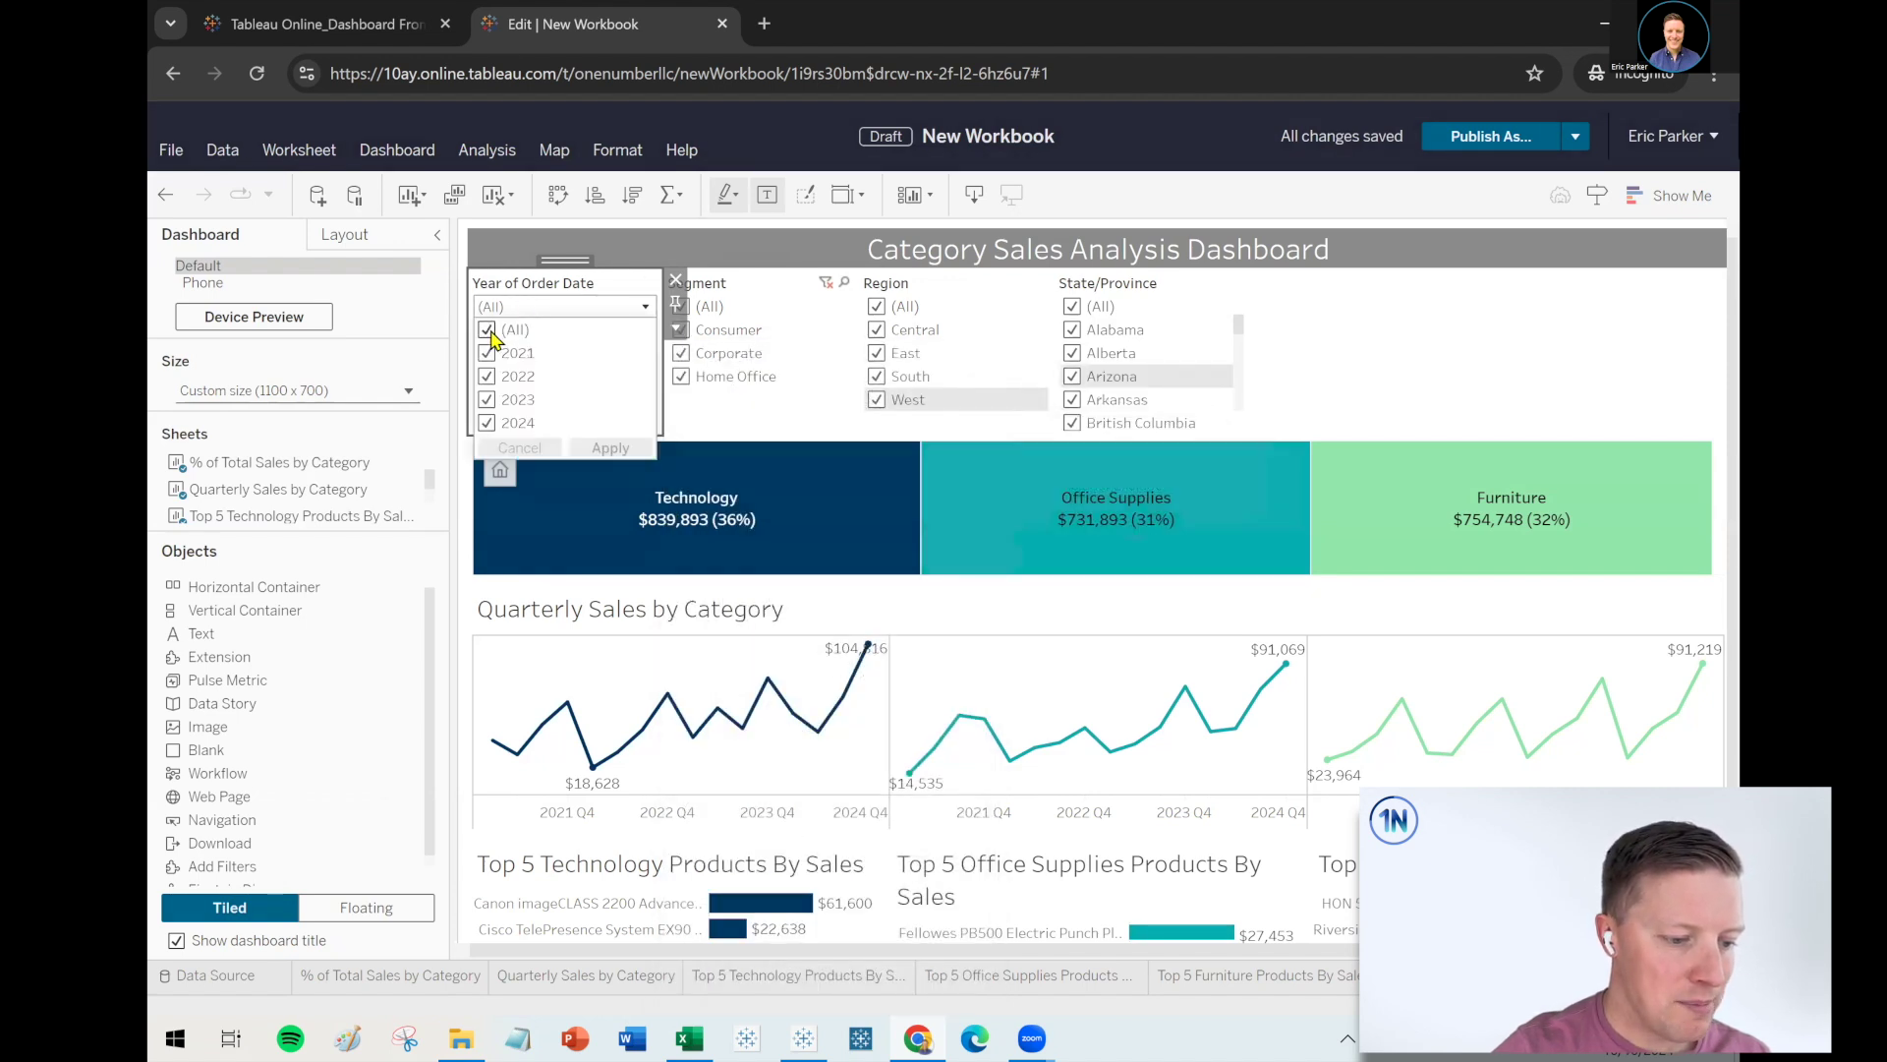
{"action": "left_click", "coordinate": [489, 330]}
{"action": "left_click", "coordinate": [486, 422]}
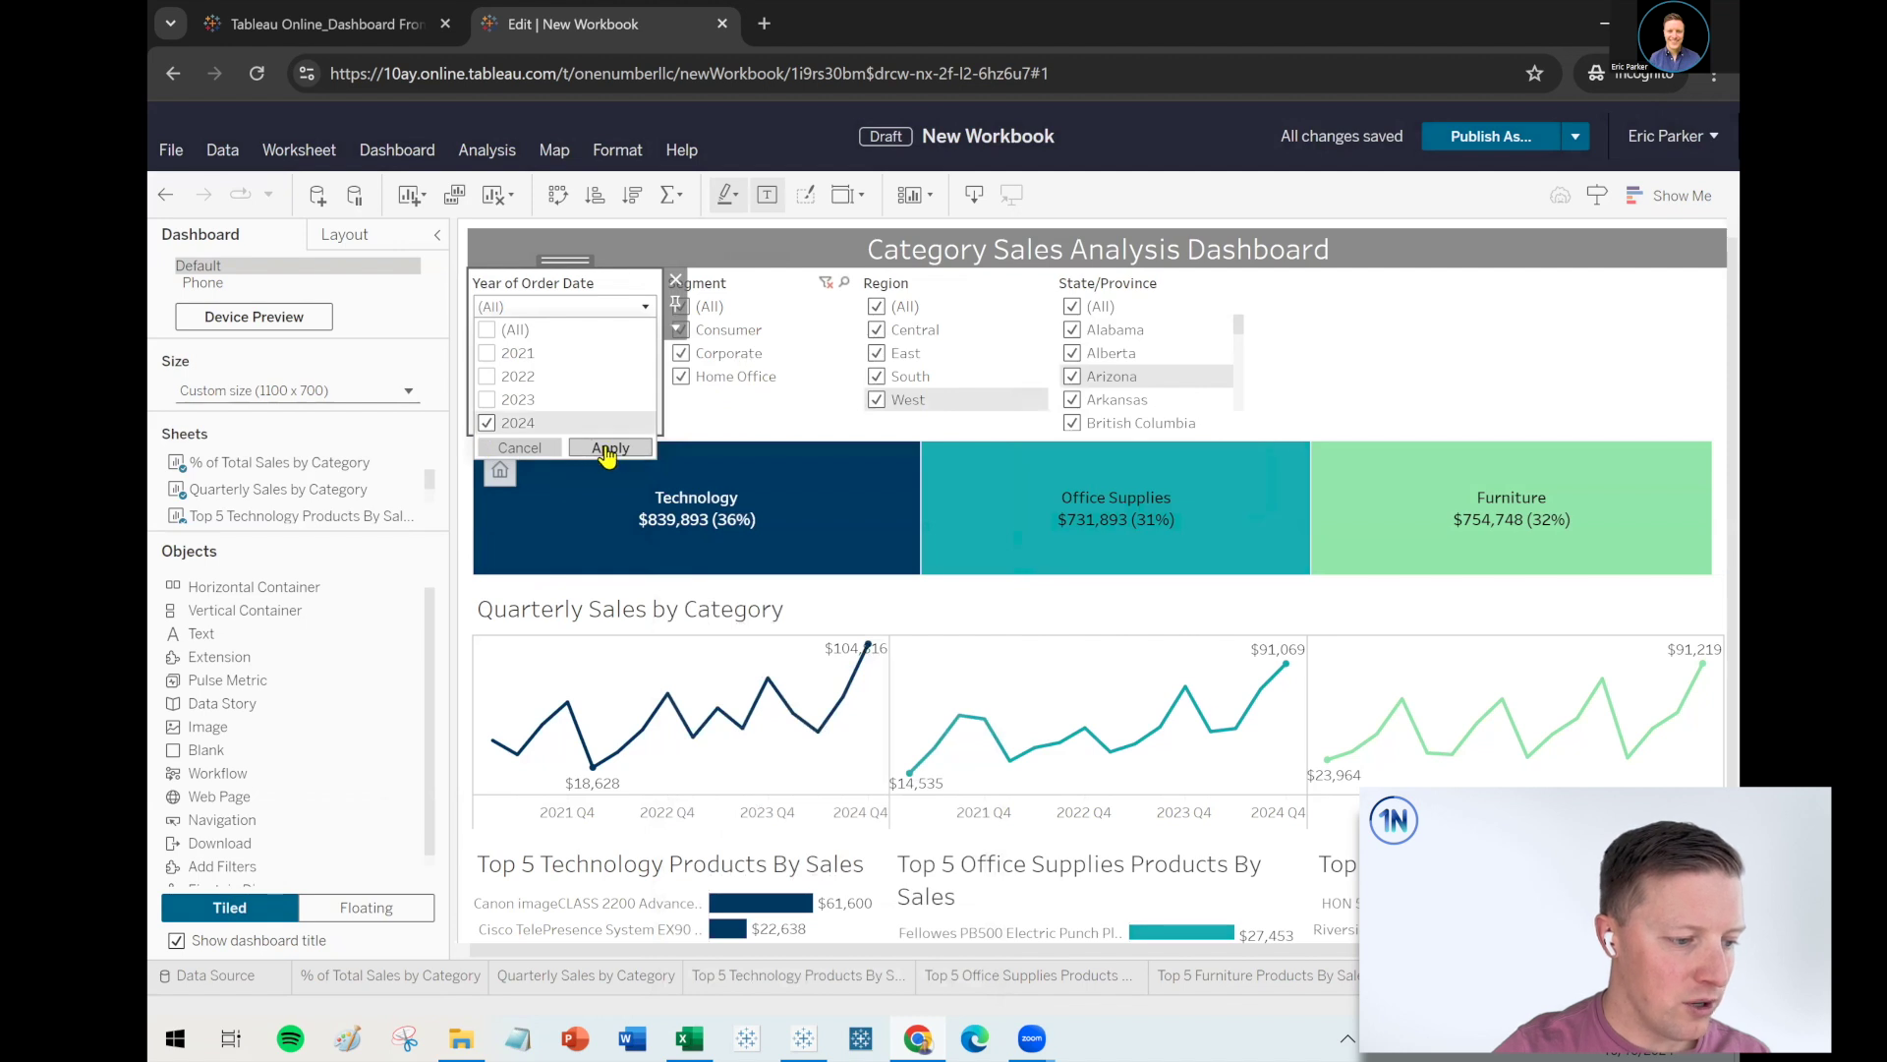
{"action": "left_click", "coordinate": [609, 448]}
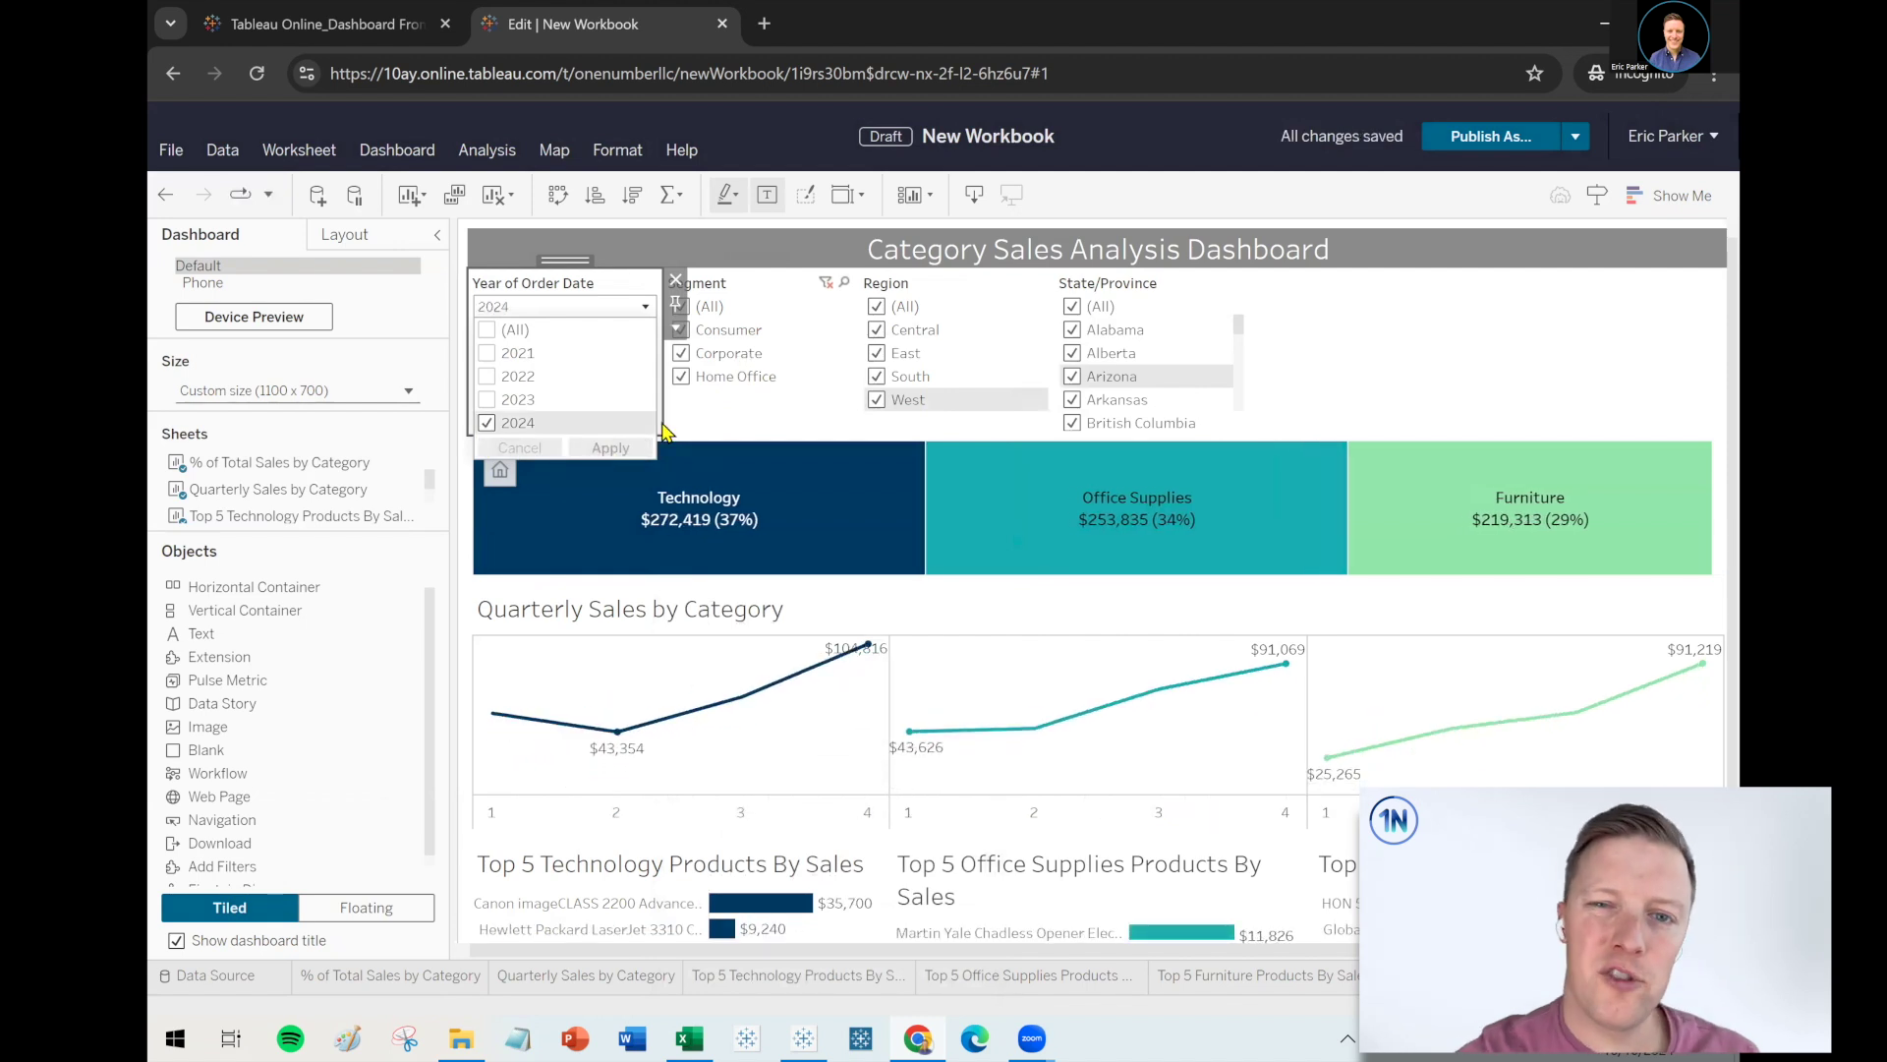
{"action": "left_click", "coordinate": [488, 330]}
{"action": "left_click", "coordinate": [610, 447]}
Change the Segment filter to a multiple values dropdown and show its Apply button
{"action": "left_click", "coordinate": [788, 421]}
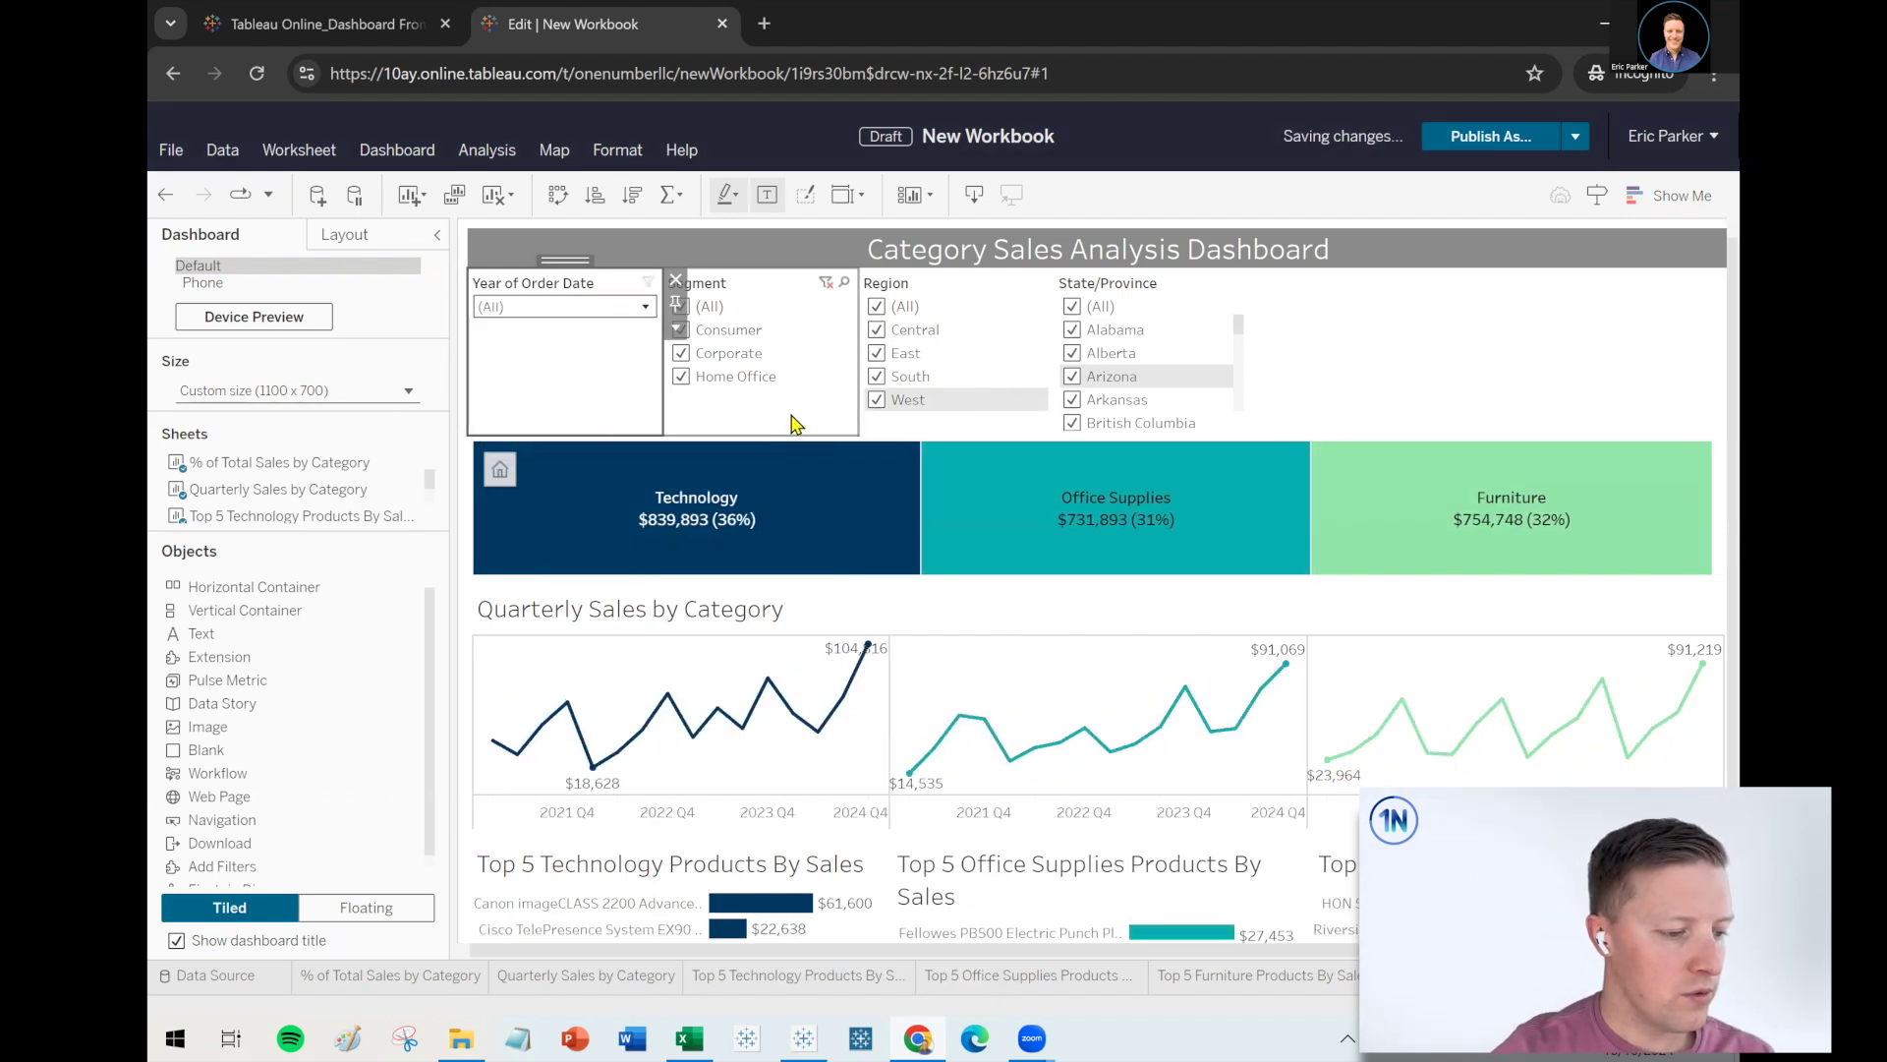
{"action": "left_click", "coordinate": [871, 328]}
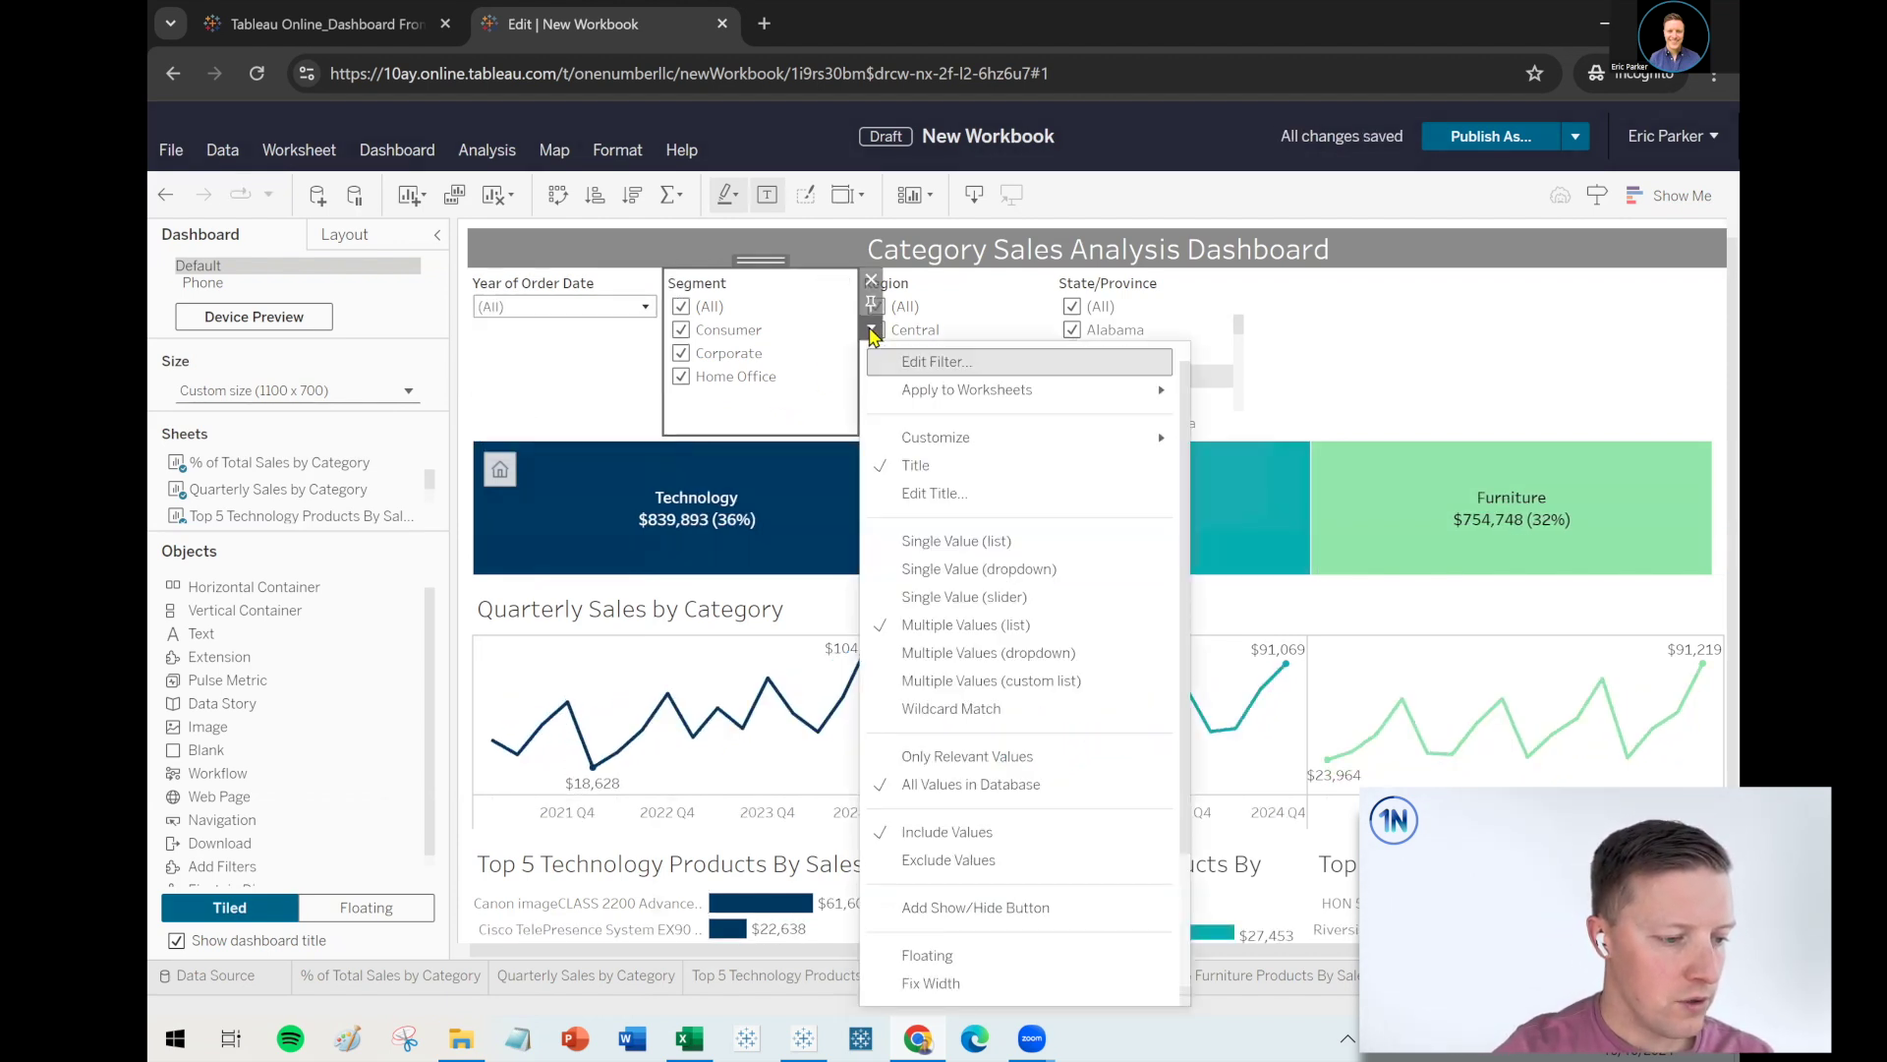
{"action": "left_click", "coordinate": [1044, 652]}
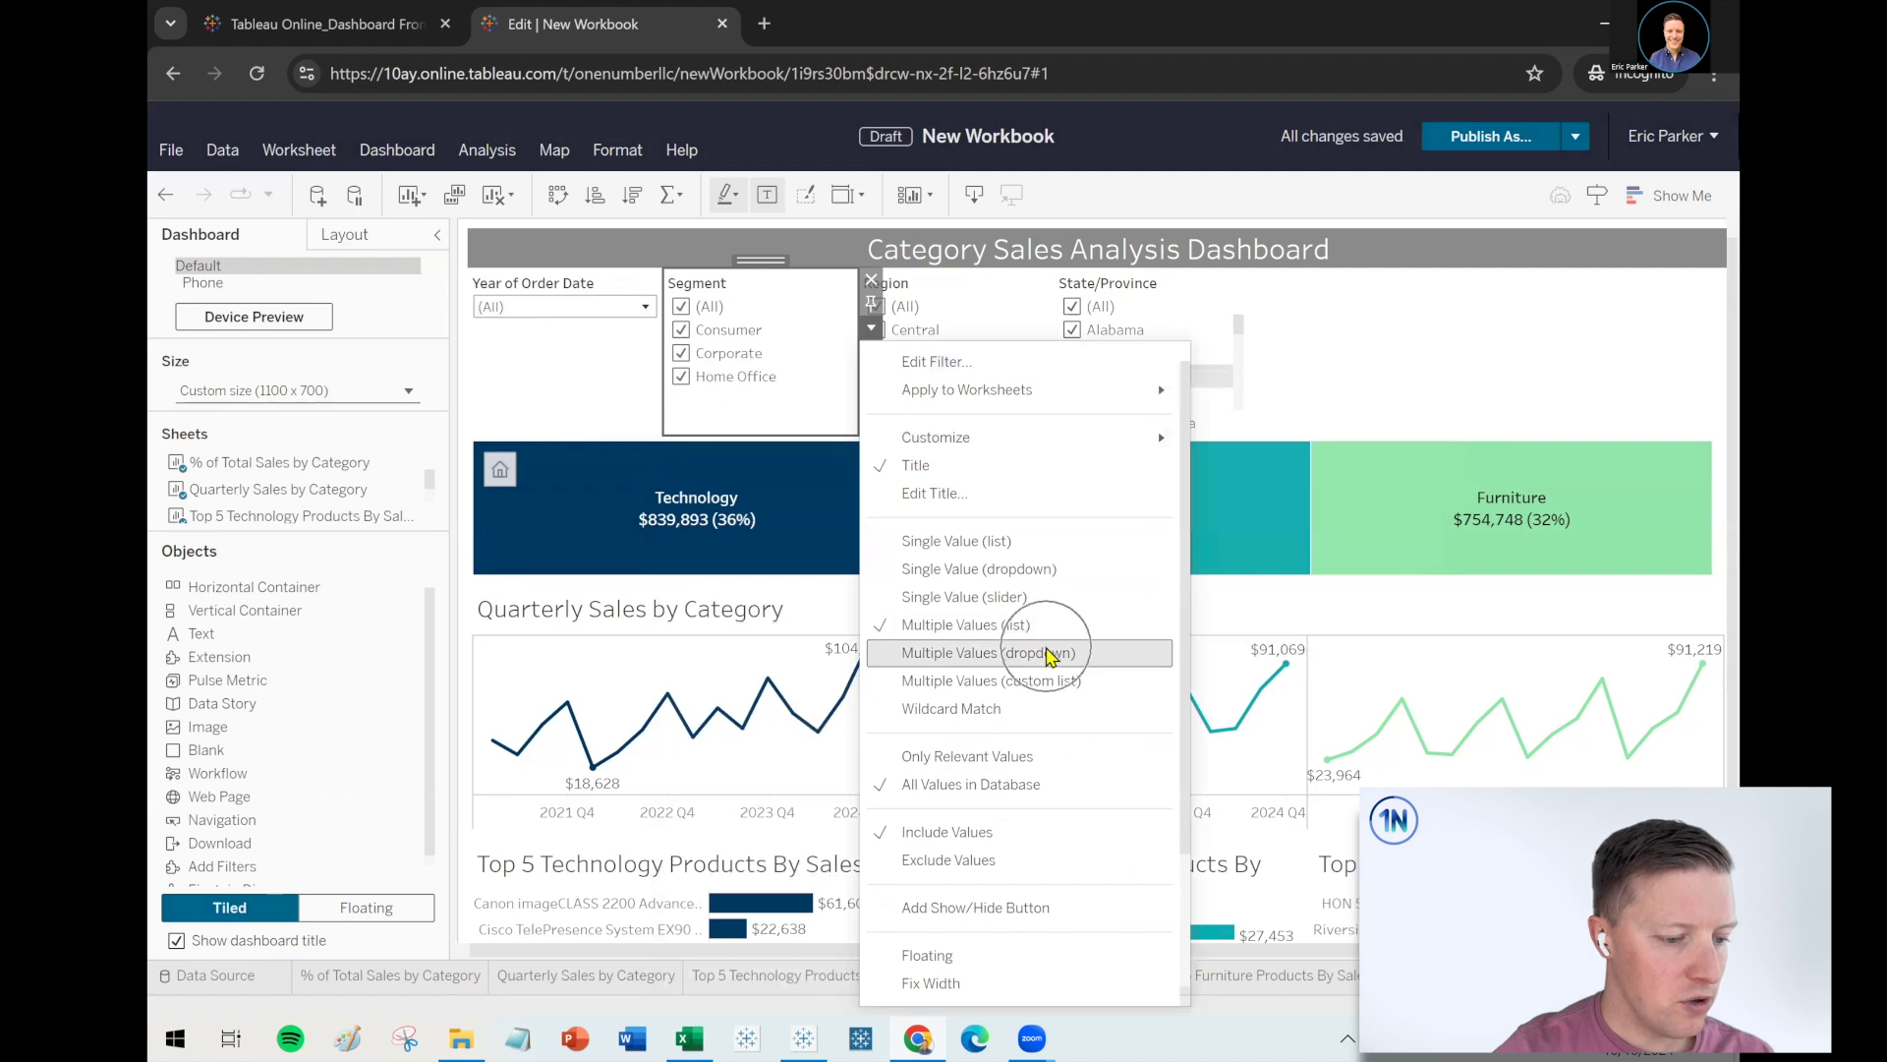
{"action": "left_click", "coordinate": [871, 328]}
{"action": "mouse_move", "coordinate": [937, 444]}
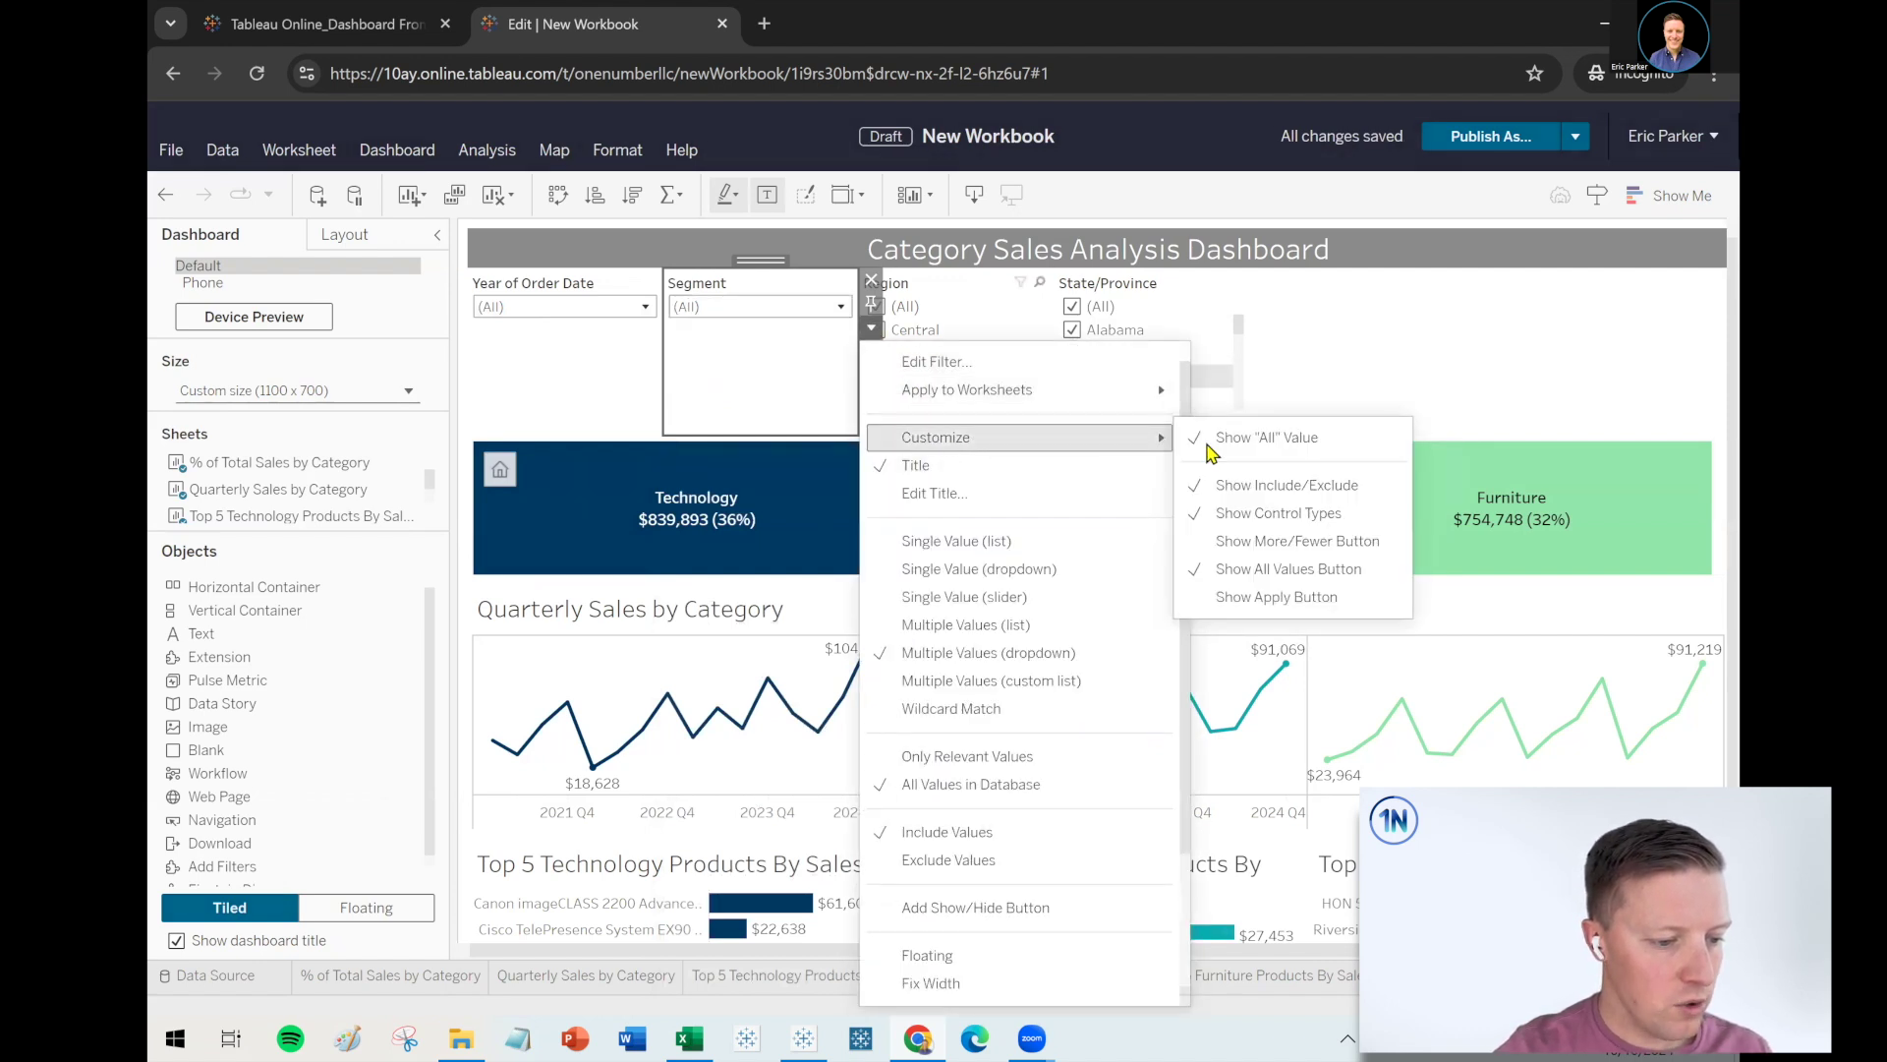
{"action": "left_click", "coordinate": [1248, 596]}
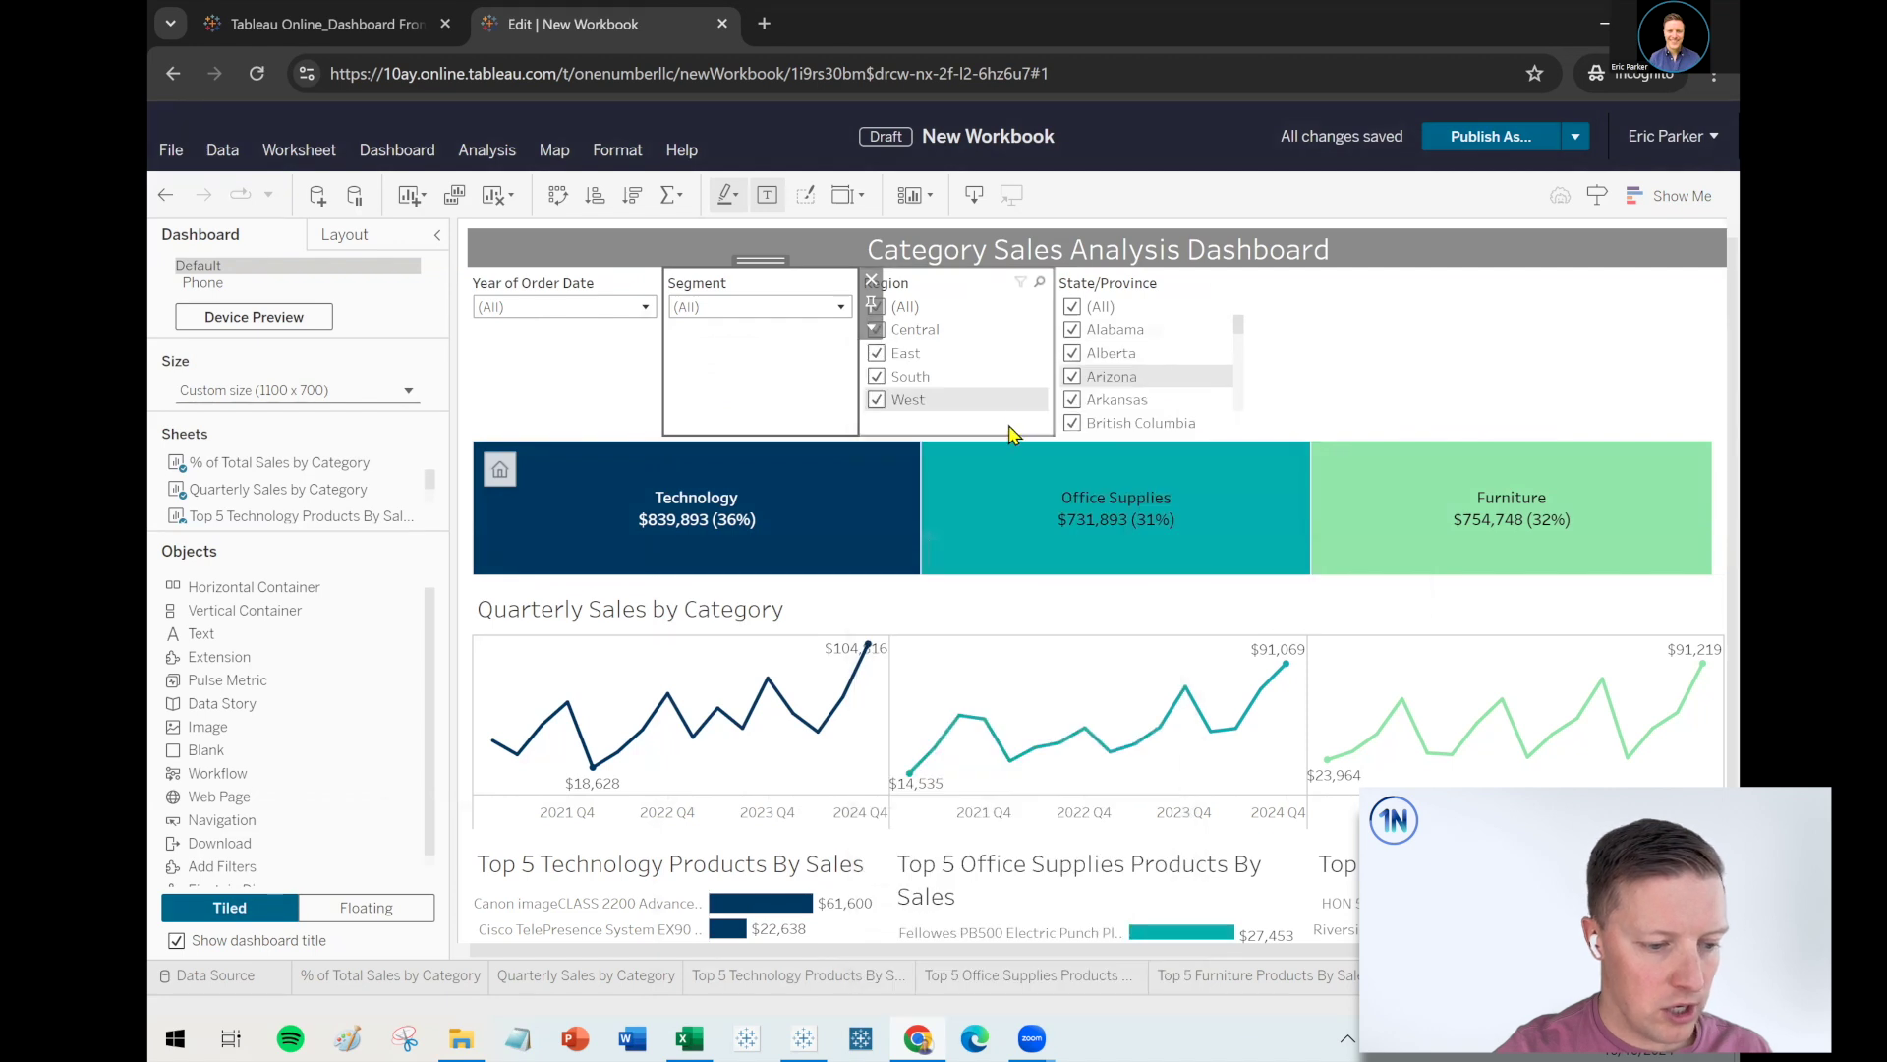
Change the Region filter to a multiple values dropdown and show its Apply button
{"action": "left_click", "coordinate": [1077, 330]}
{"action": "left_click", "coordinate": [1067, 327]}
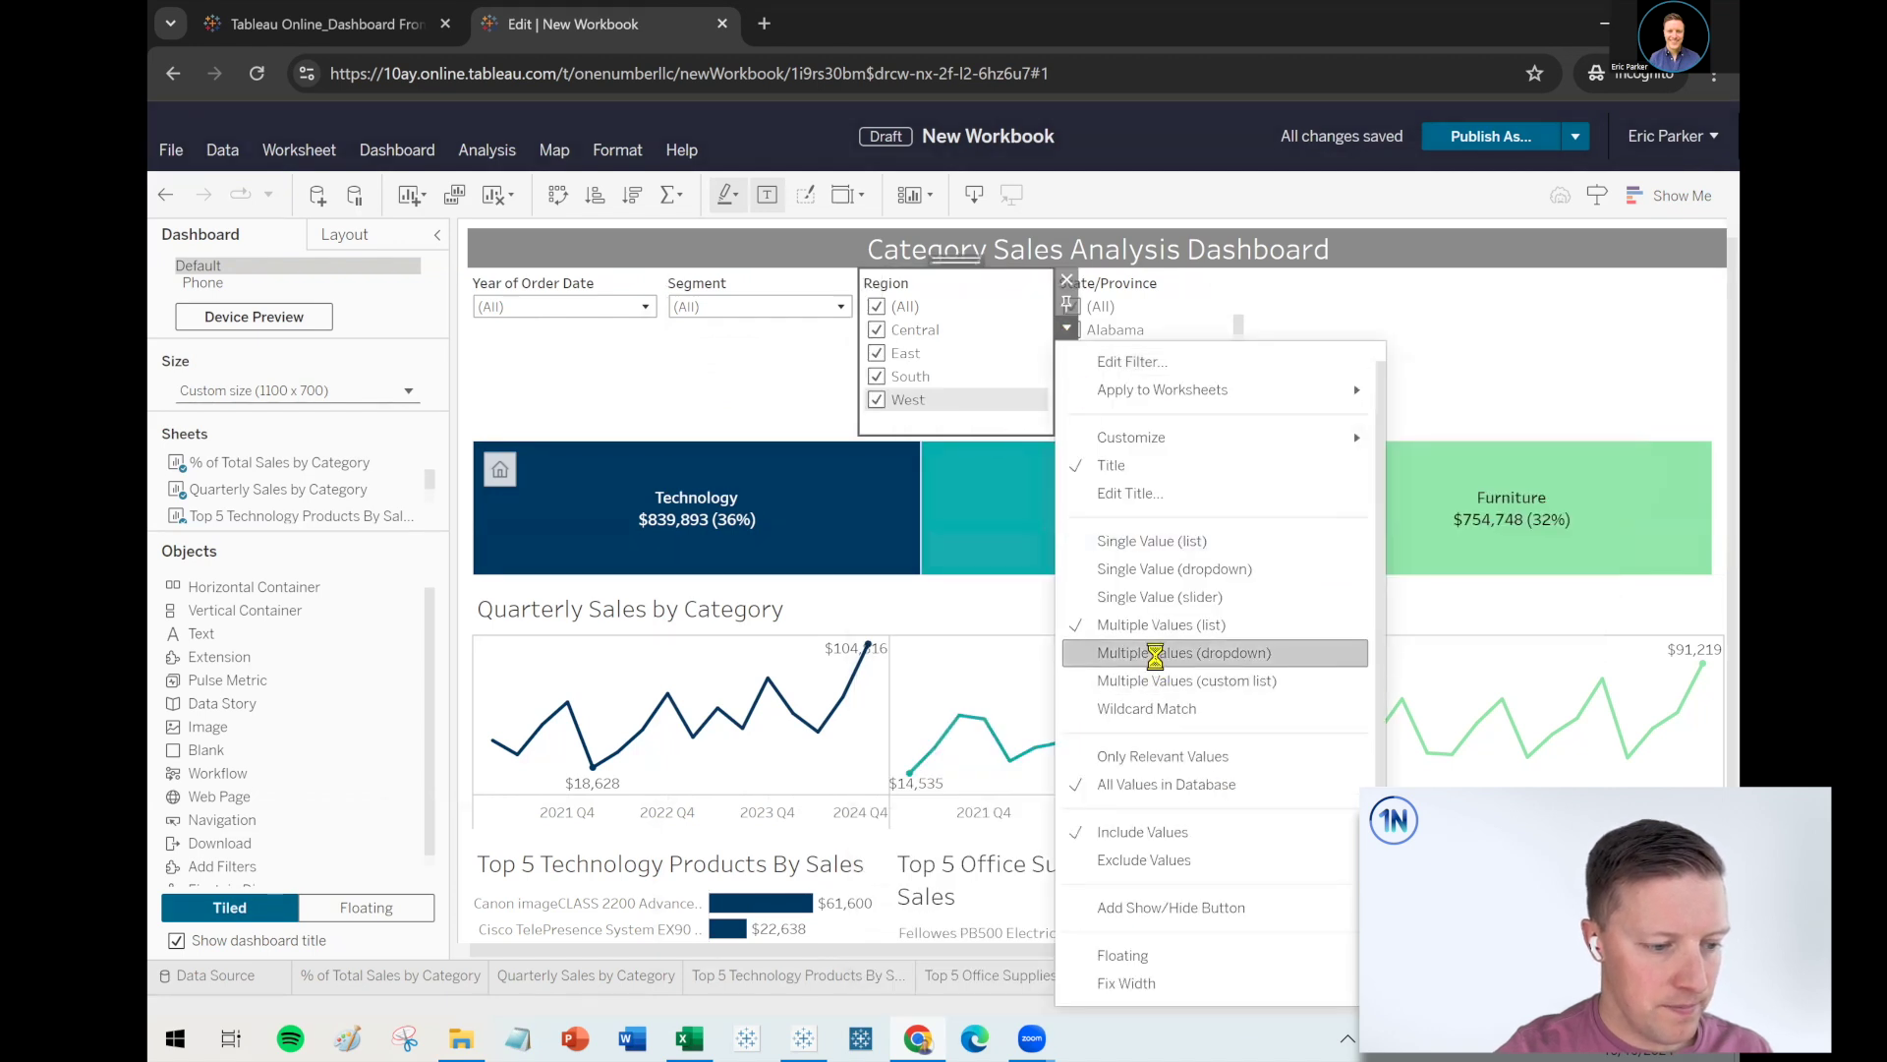
{"action": "left_click", "coordinate": [1155, 653]}
{"action": "left_click", "coordinate": [1067, 328]}
{"action": "mouse_move", "coordinate": [1288, 454]}
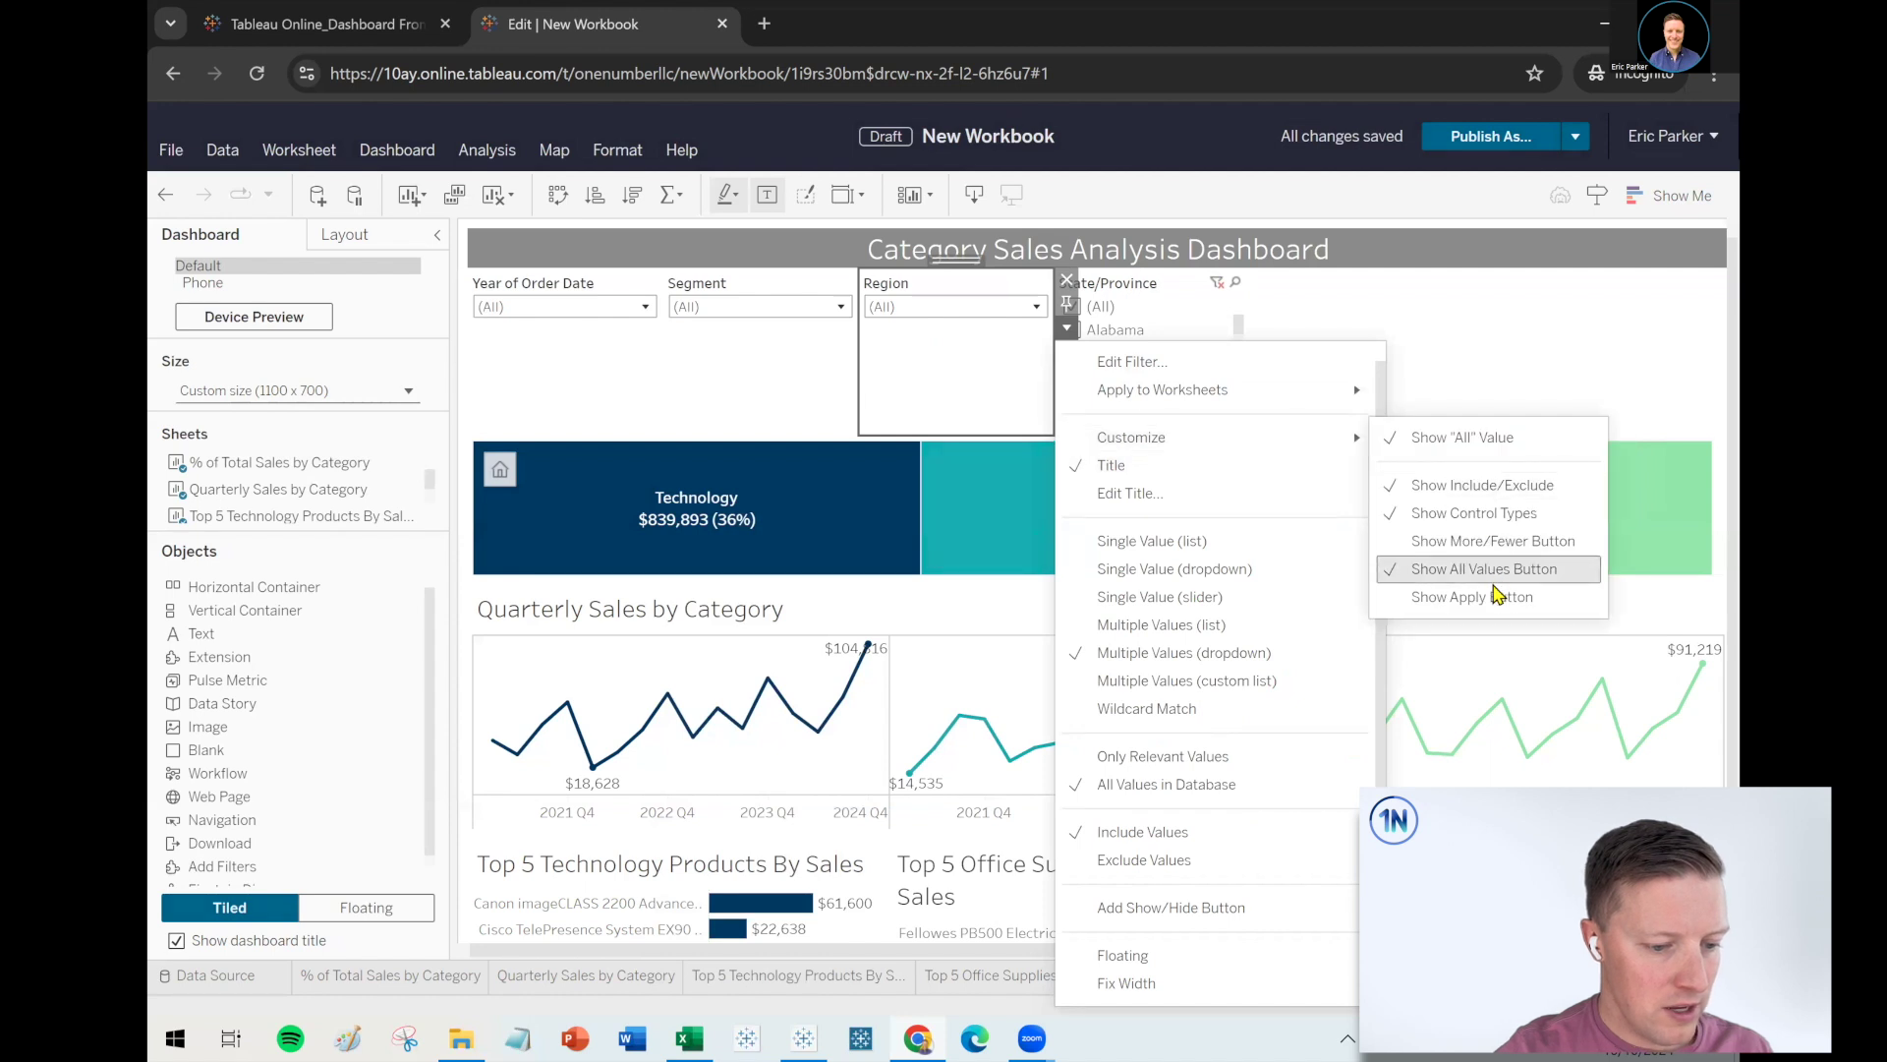
{"action": "left_click", "coordinate": [1479, 595]}
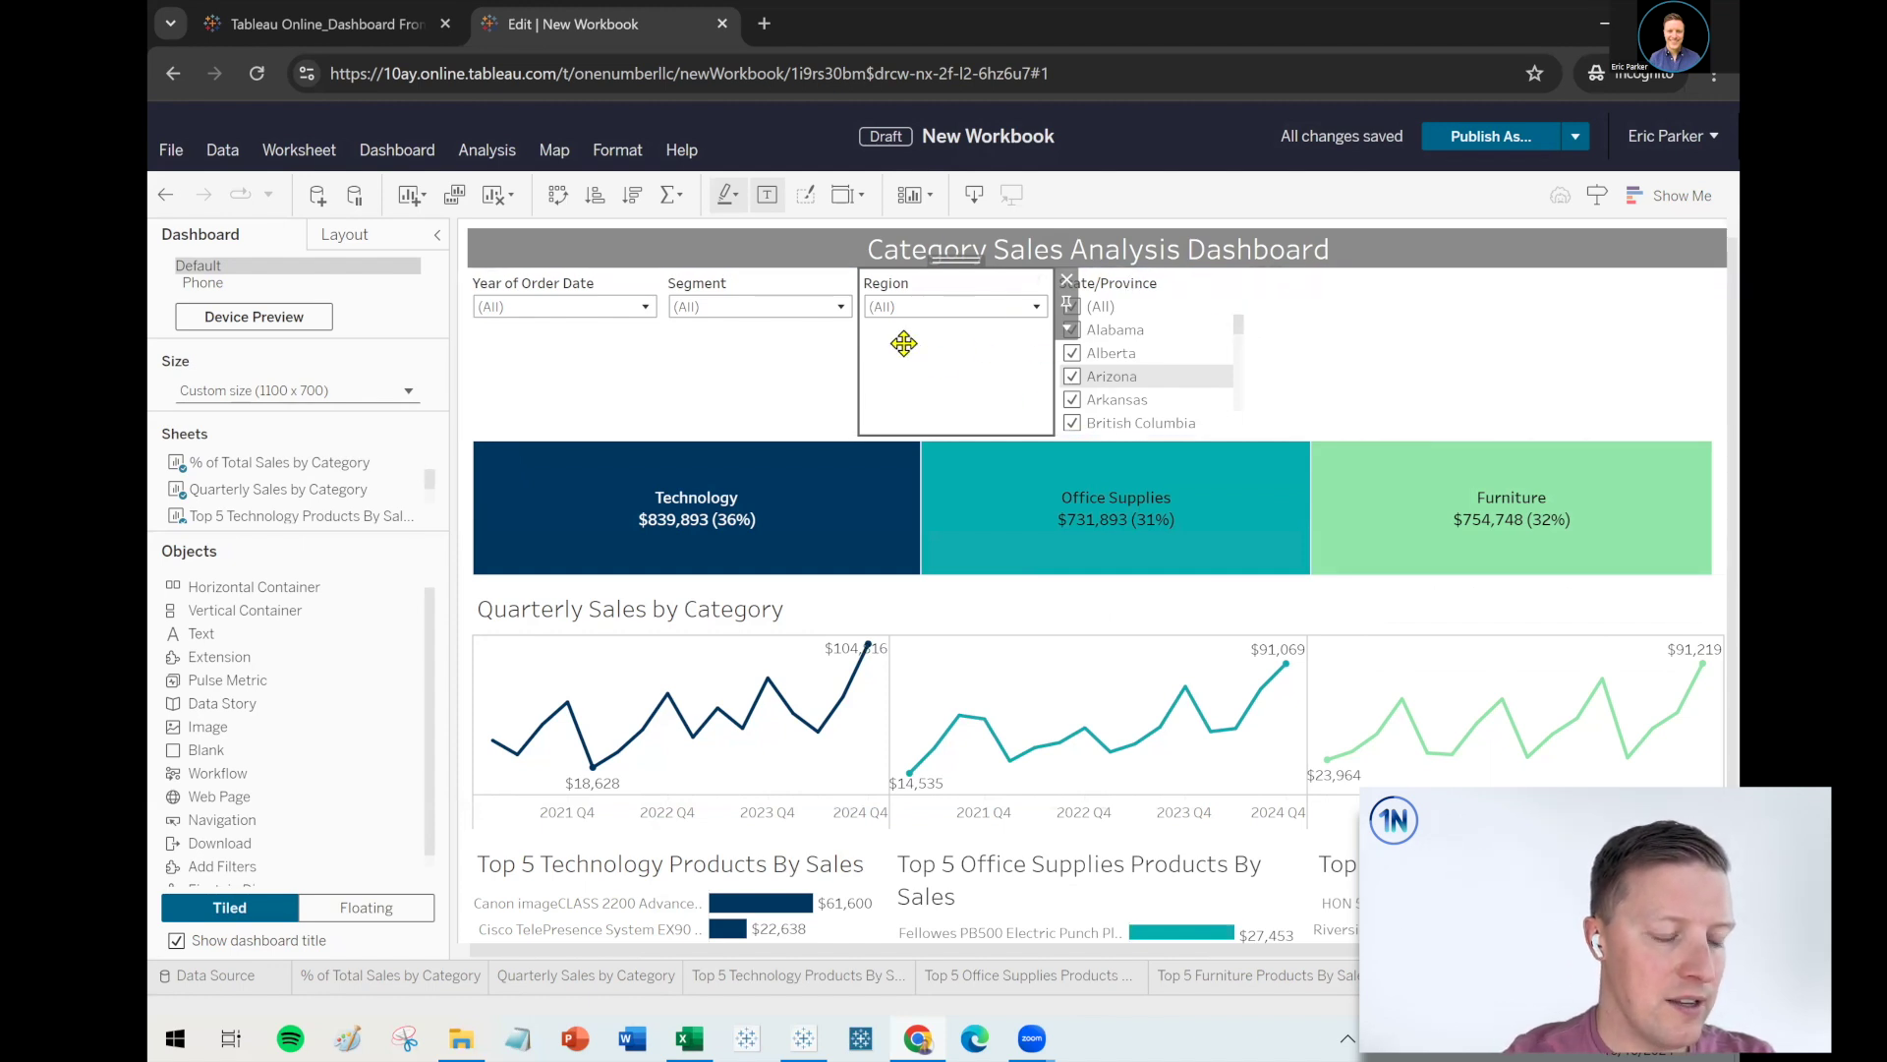
Limit the Region filter to East only and apply the selection
{"action": "left_click", "coordinate": [917, 309]}
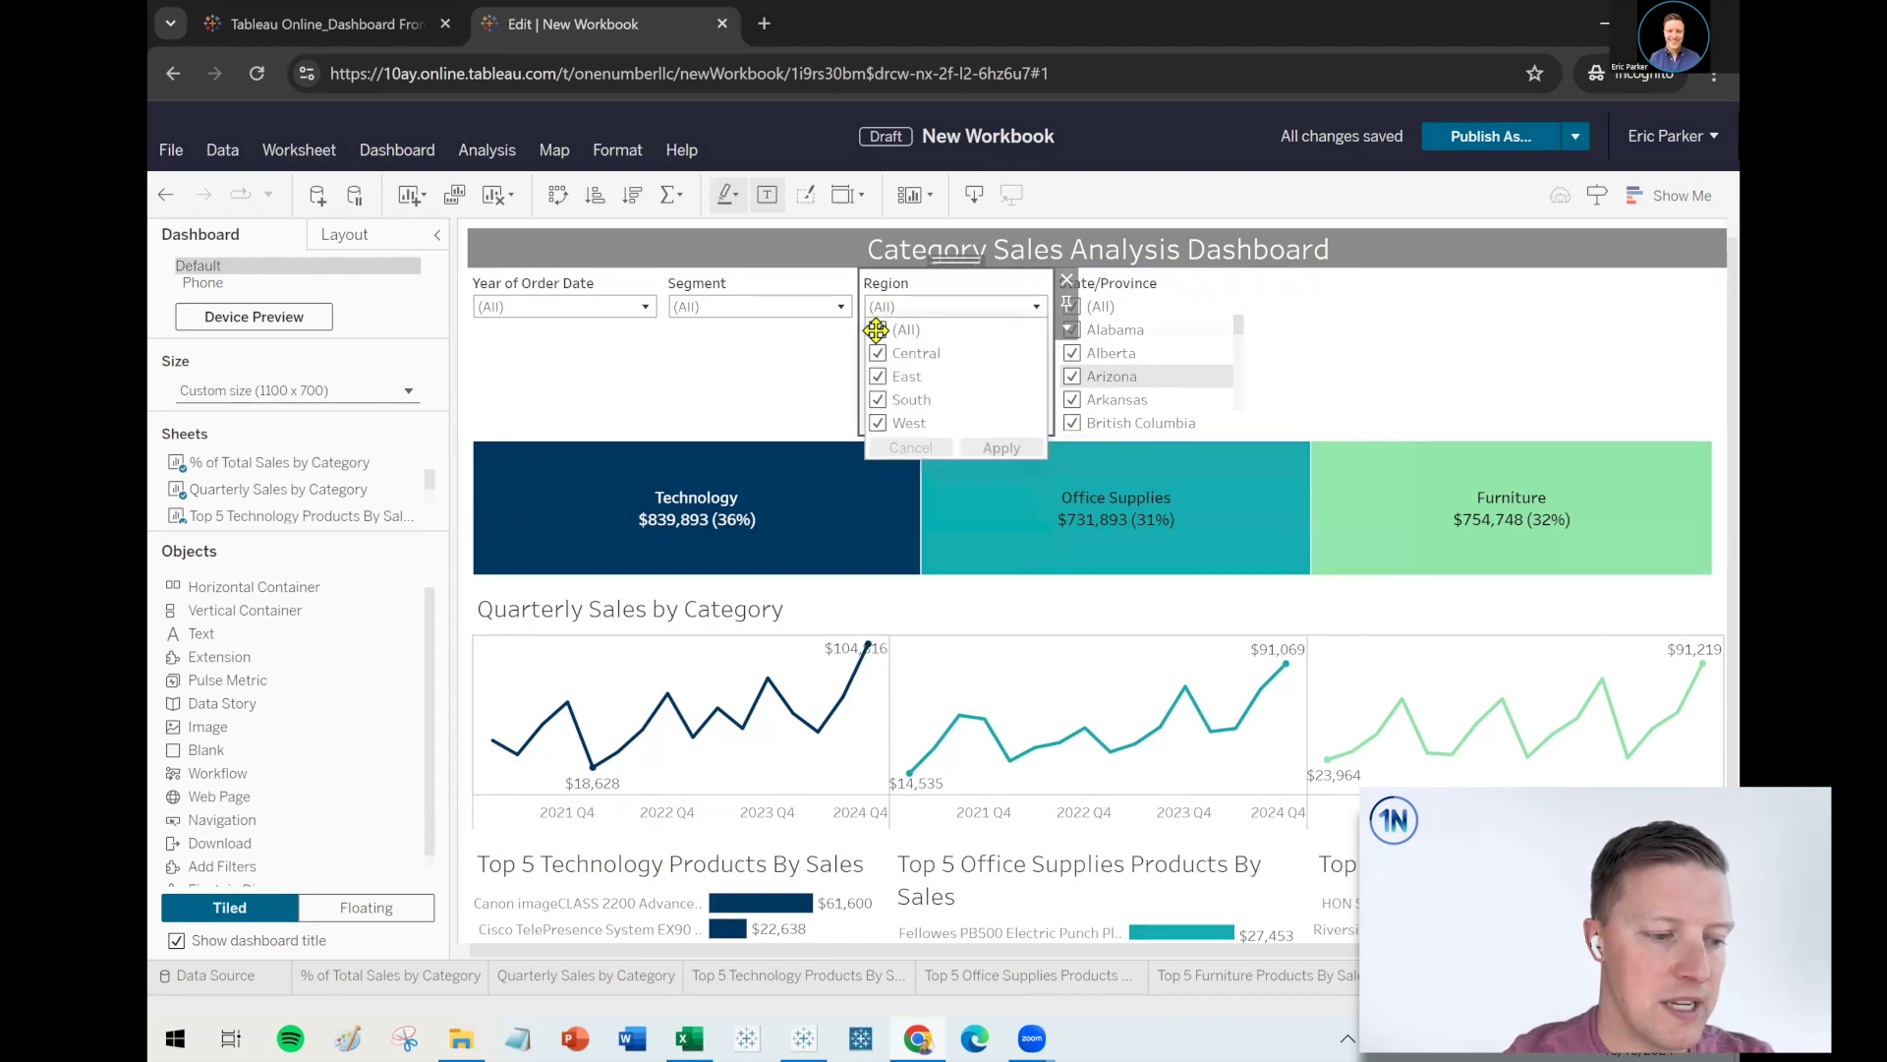
{"action": "left_click", "coordinate": [877, 329]}
{"action": "left_click", "coordinate": [878, 376]}
{"action": "left_click", "coordinate": [988, 447]}
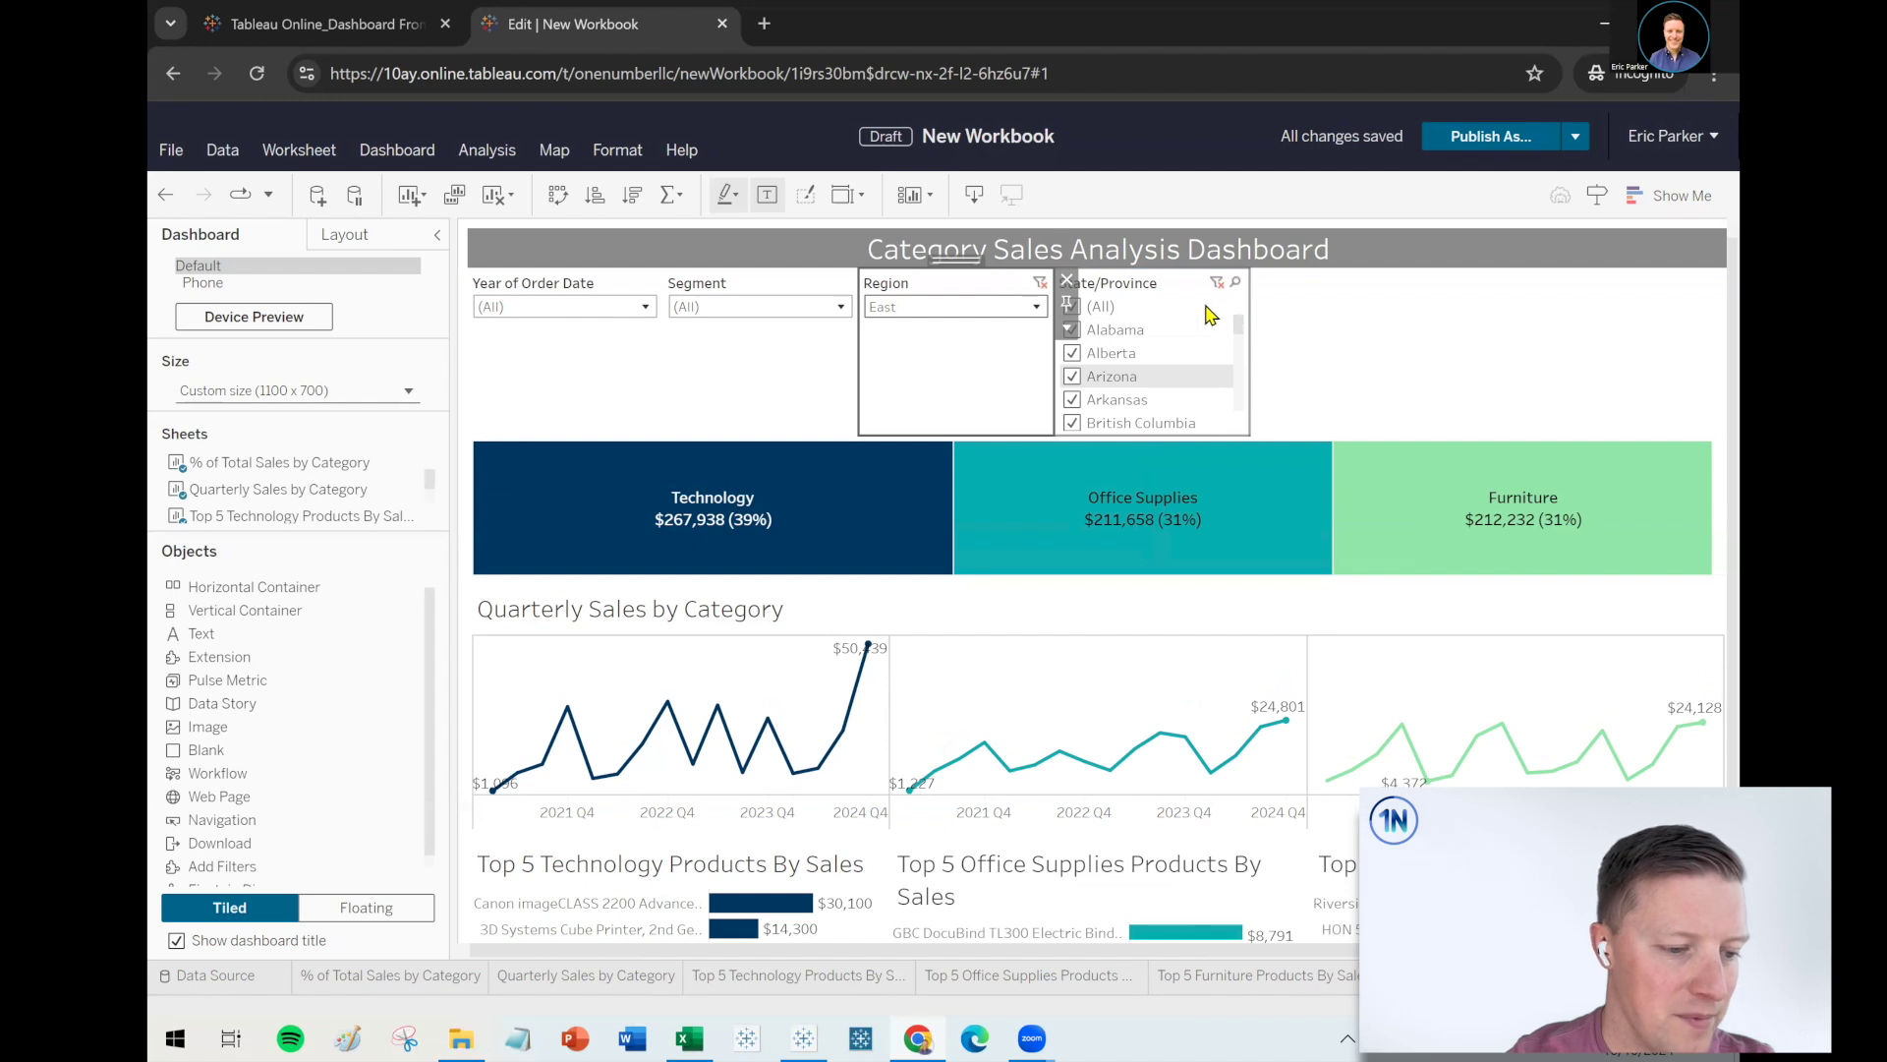
Set the State/Province filter to list only relevant values
{"action": "left_click", "coordinate": [1210, 314]}
{"action": "left_click", "coordinate": [1264, 328]}
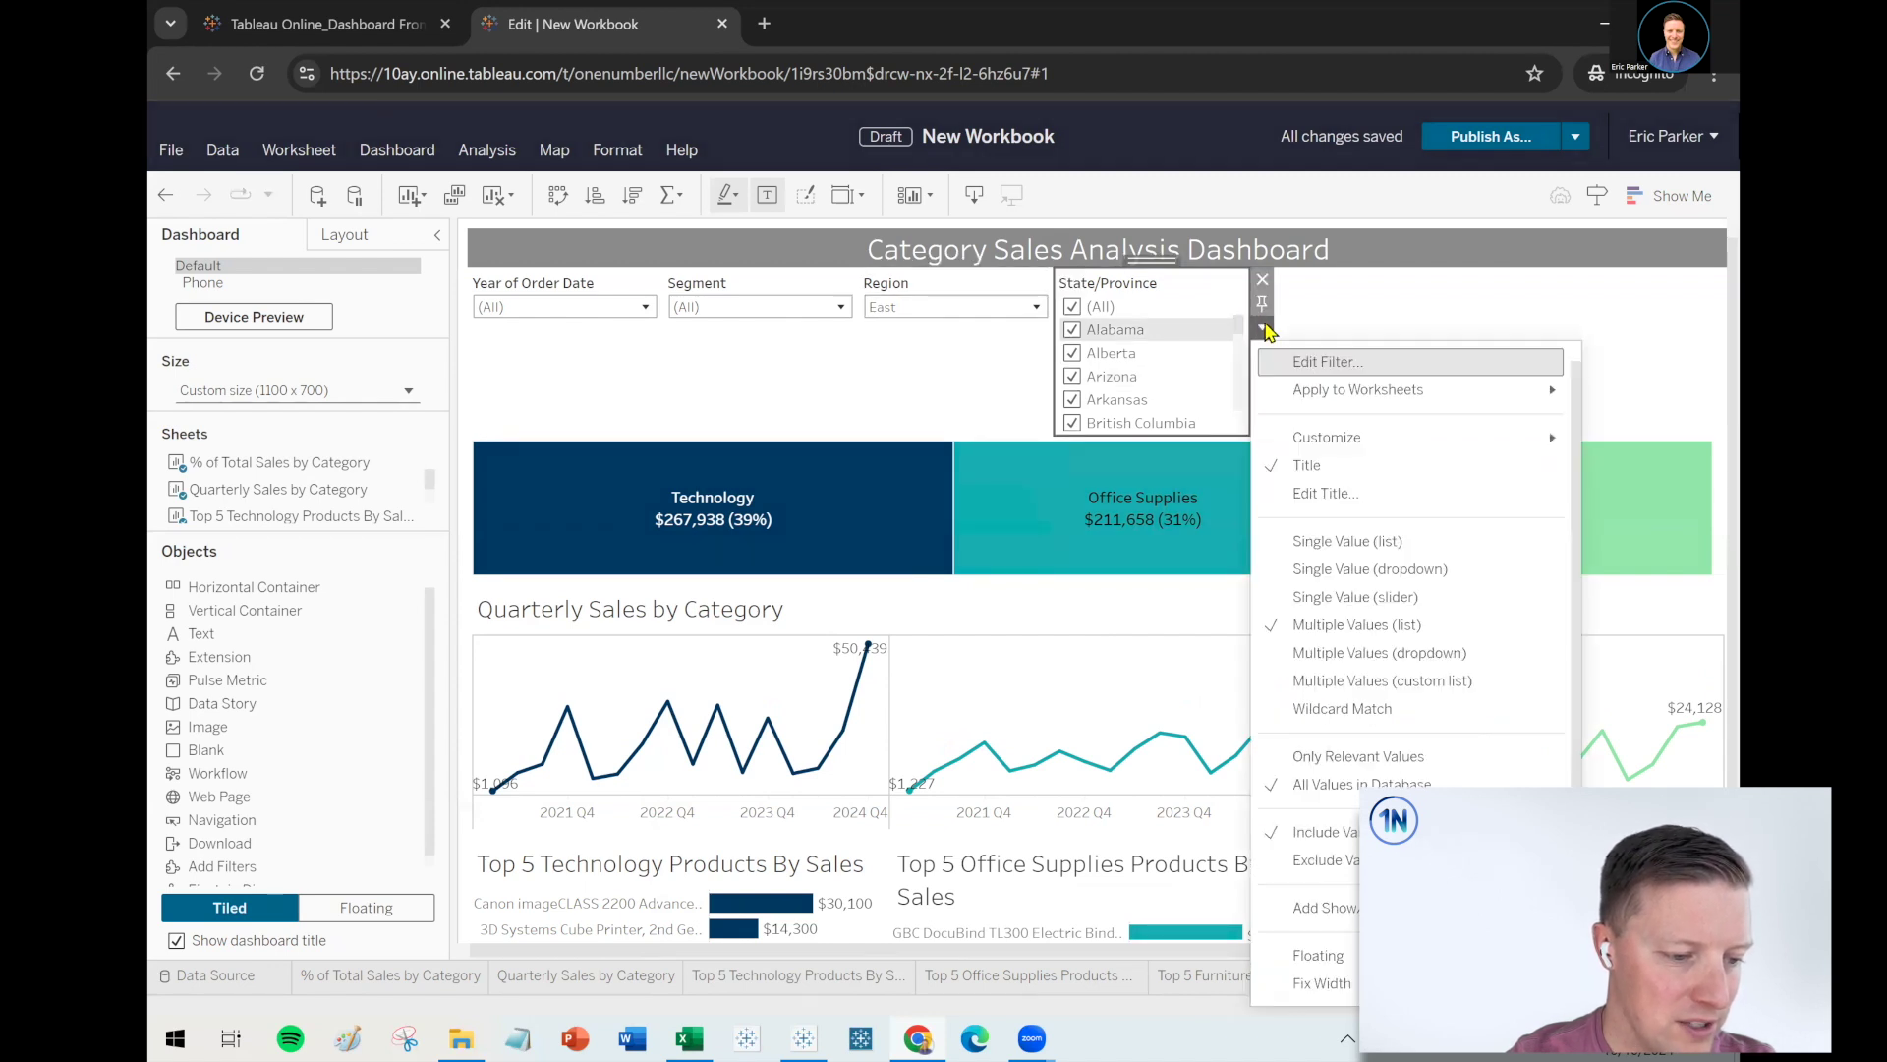
{"action": "left_click", "coordinate": [1364, 752]}
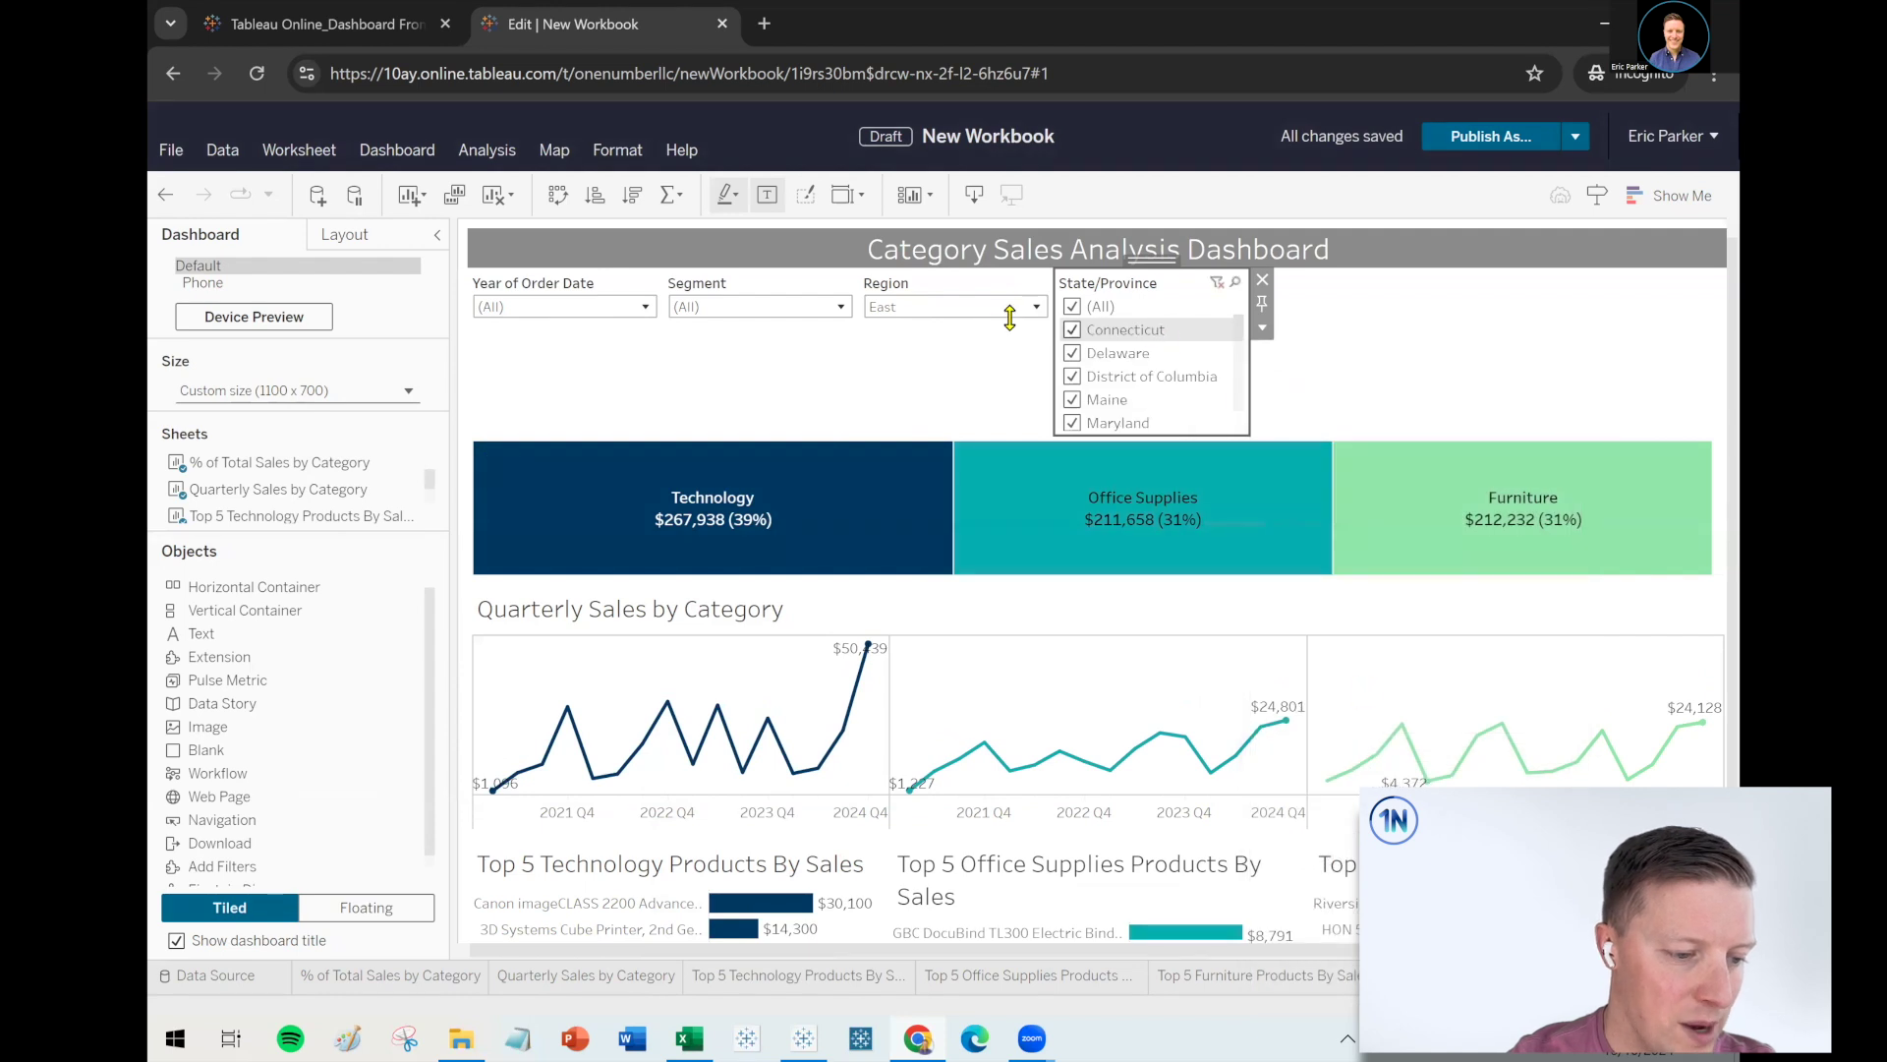
Apply only South in the Region filter and check which states the State/Province filter lists
{"action": "left_click", "coordinate": [948, 307]}
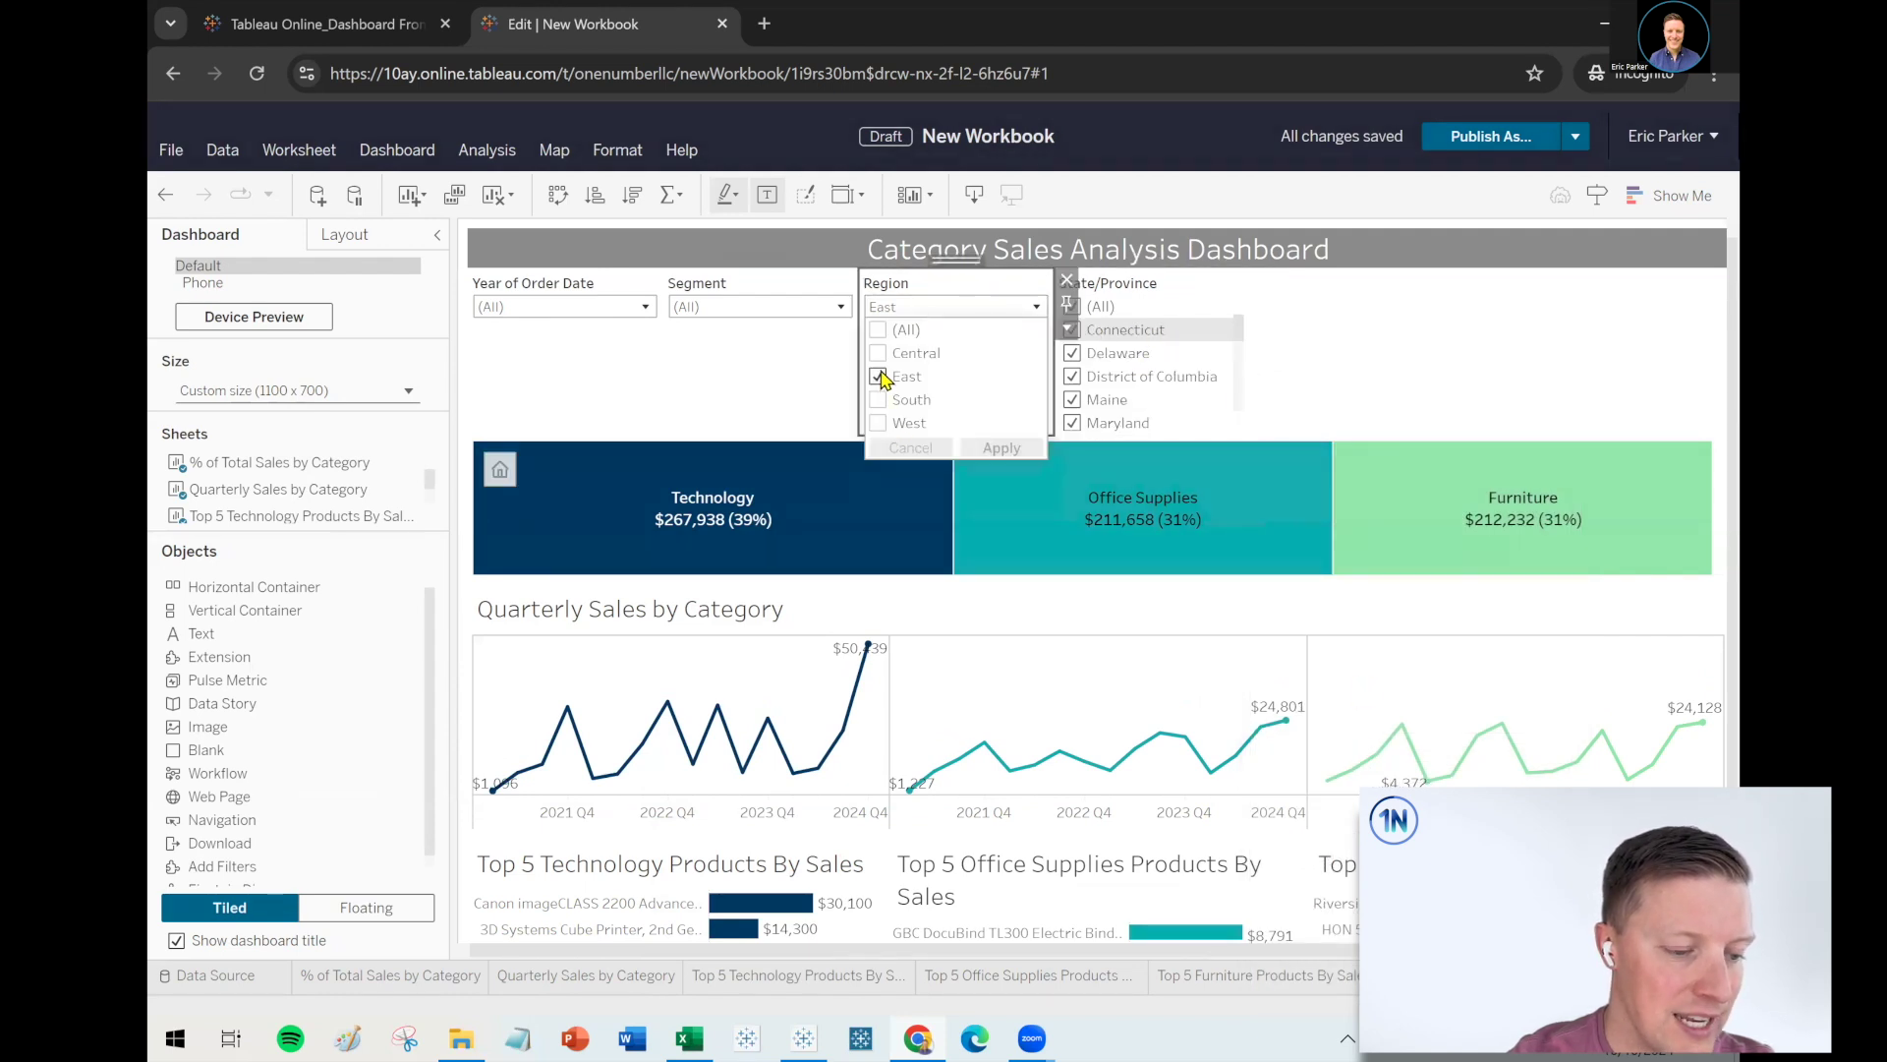
{"action": "left_click", "coordinate": [877, 377]}
{"action": "left_click", "coordinate": [878, 399]}
{"action": "left_click", "coordinate": [1002, 447]}
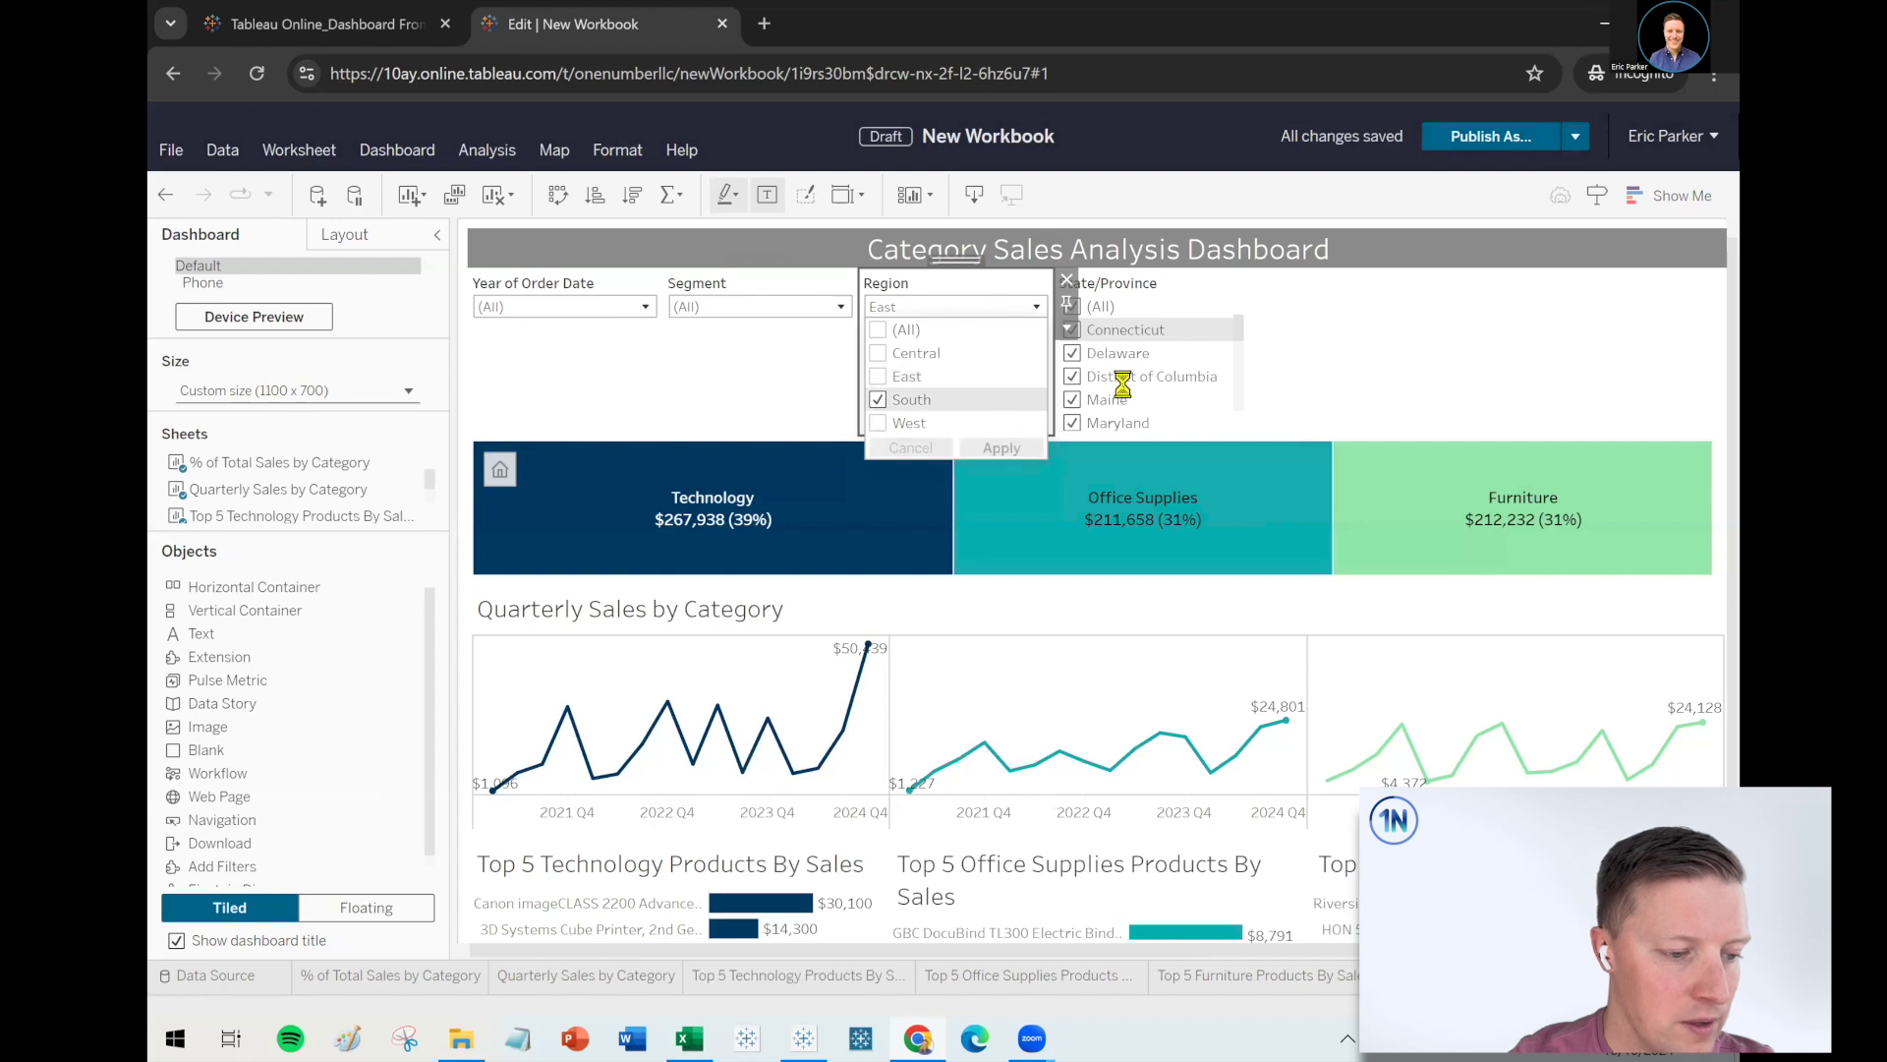
{"action": "left_click", "coordinate": [1412, 401]}
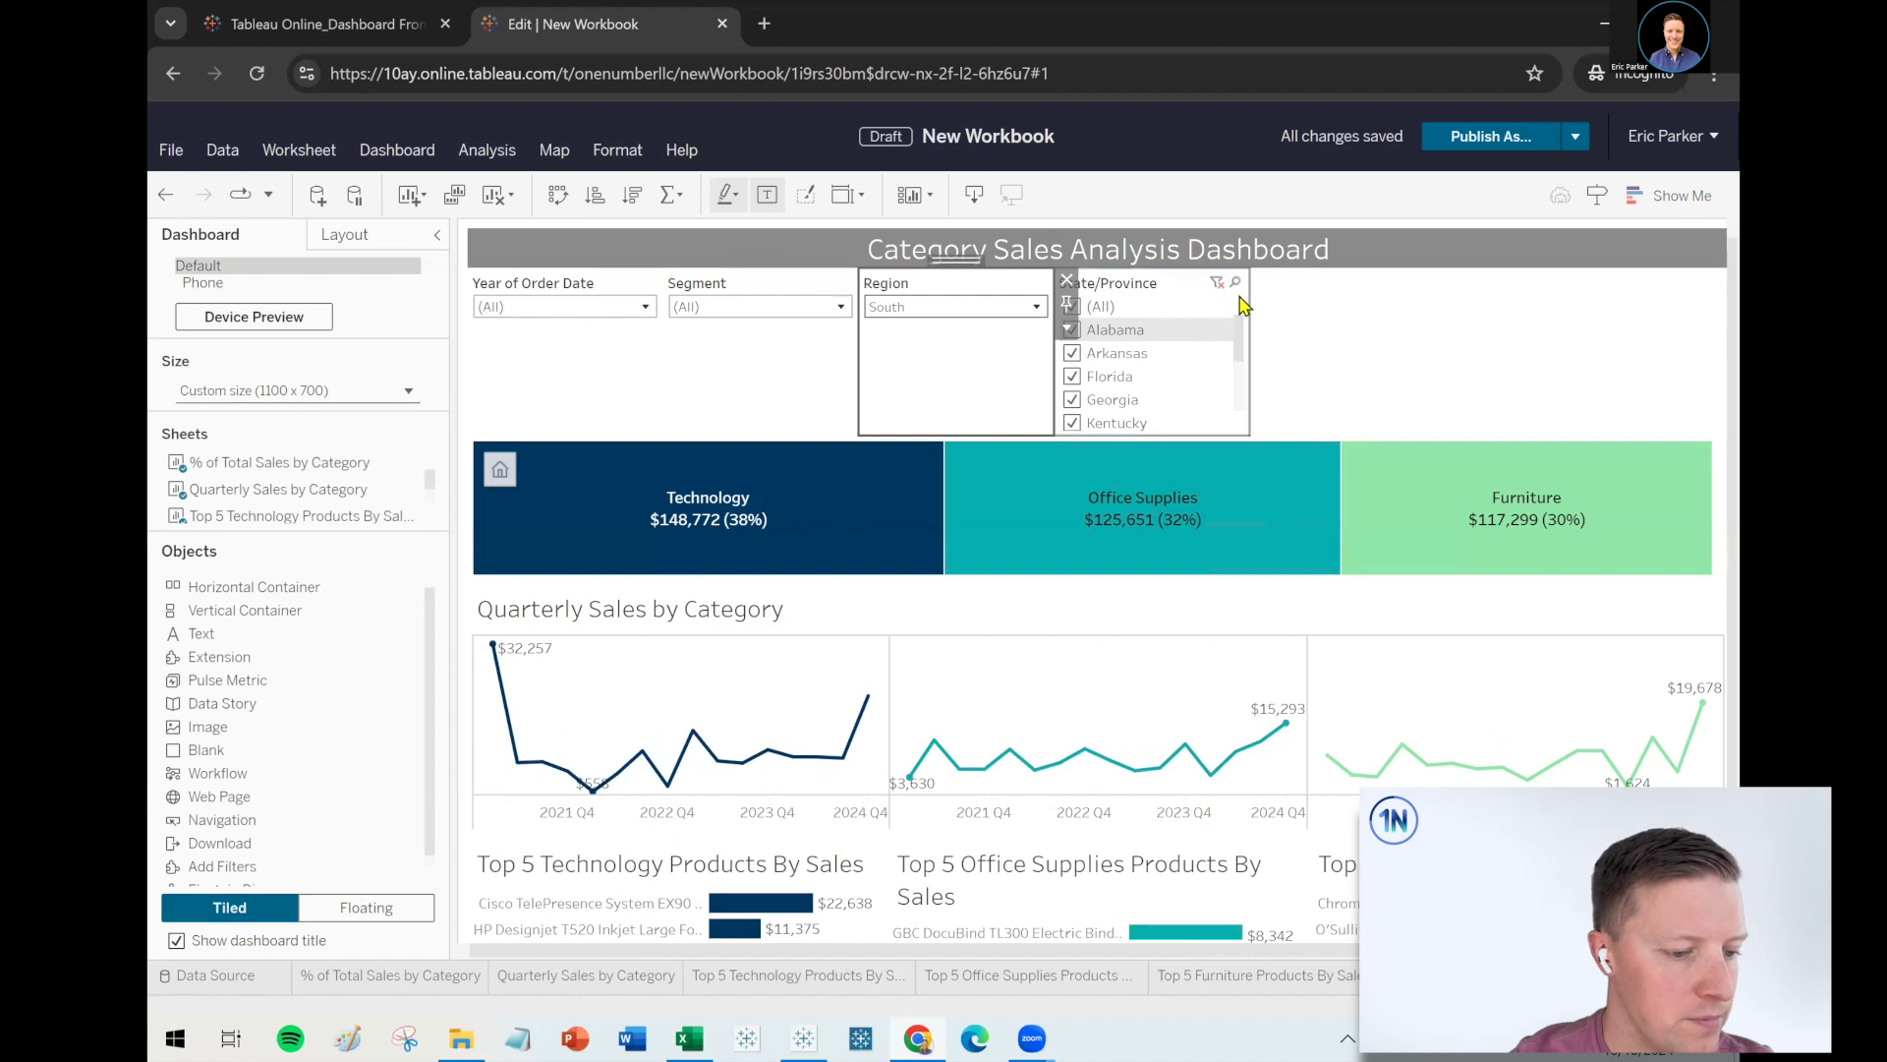
{"action": "scroll", "coordinate": [1236, 432], "scroll_direction": "down", "scroll_amount": 1}
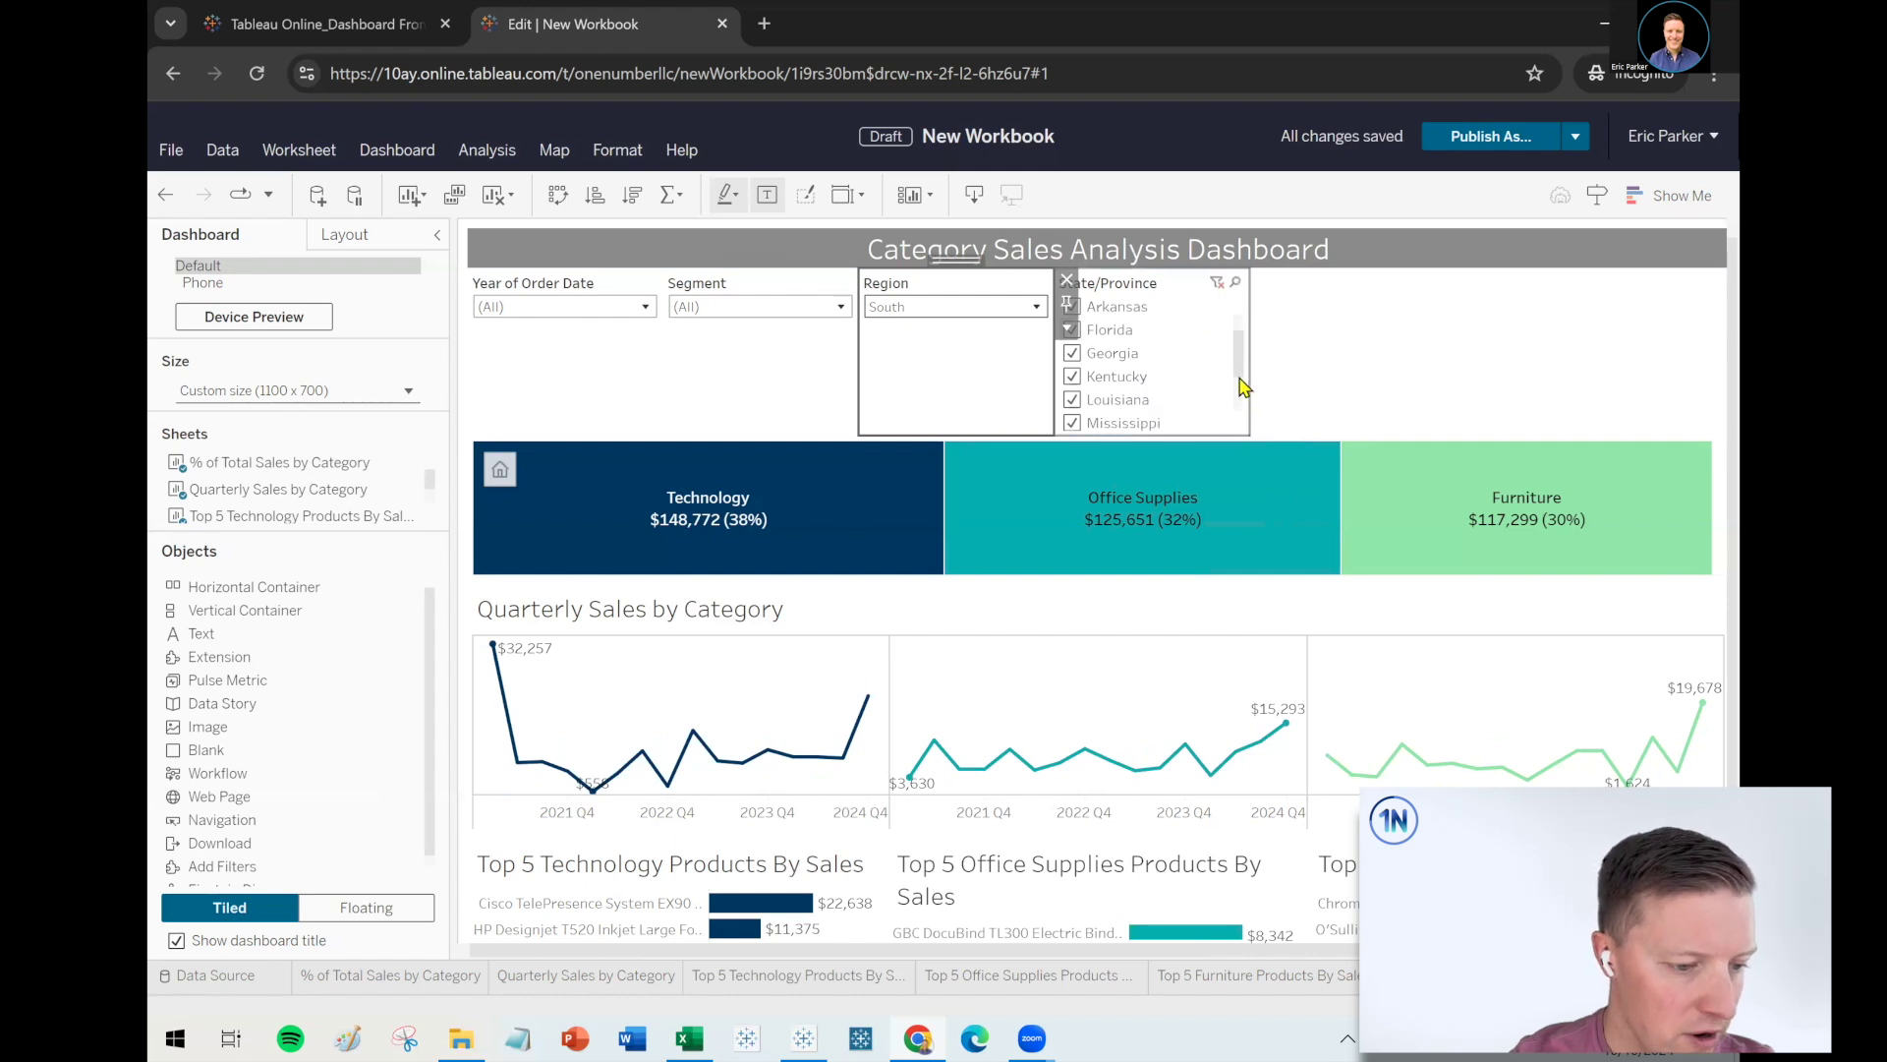
{"action": "scroll", "coordinate": [1240, 378], "scroll_direction": "up", "scroll_amount": 1}
Change the State/Province filter to a multiple values dropdown and show its Apply button
{"action": "left_click", "coordinate": [1156, 295]}
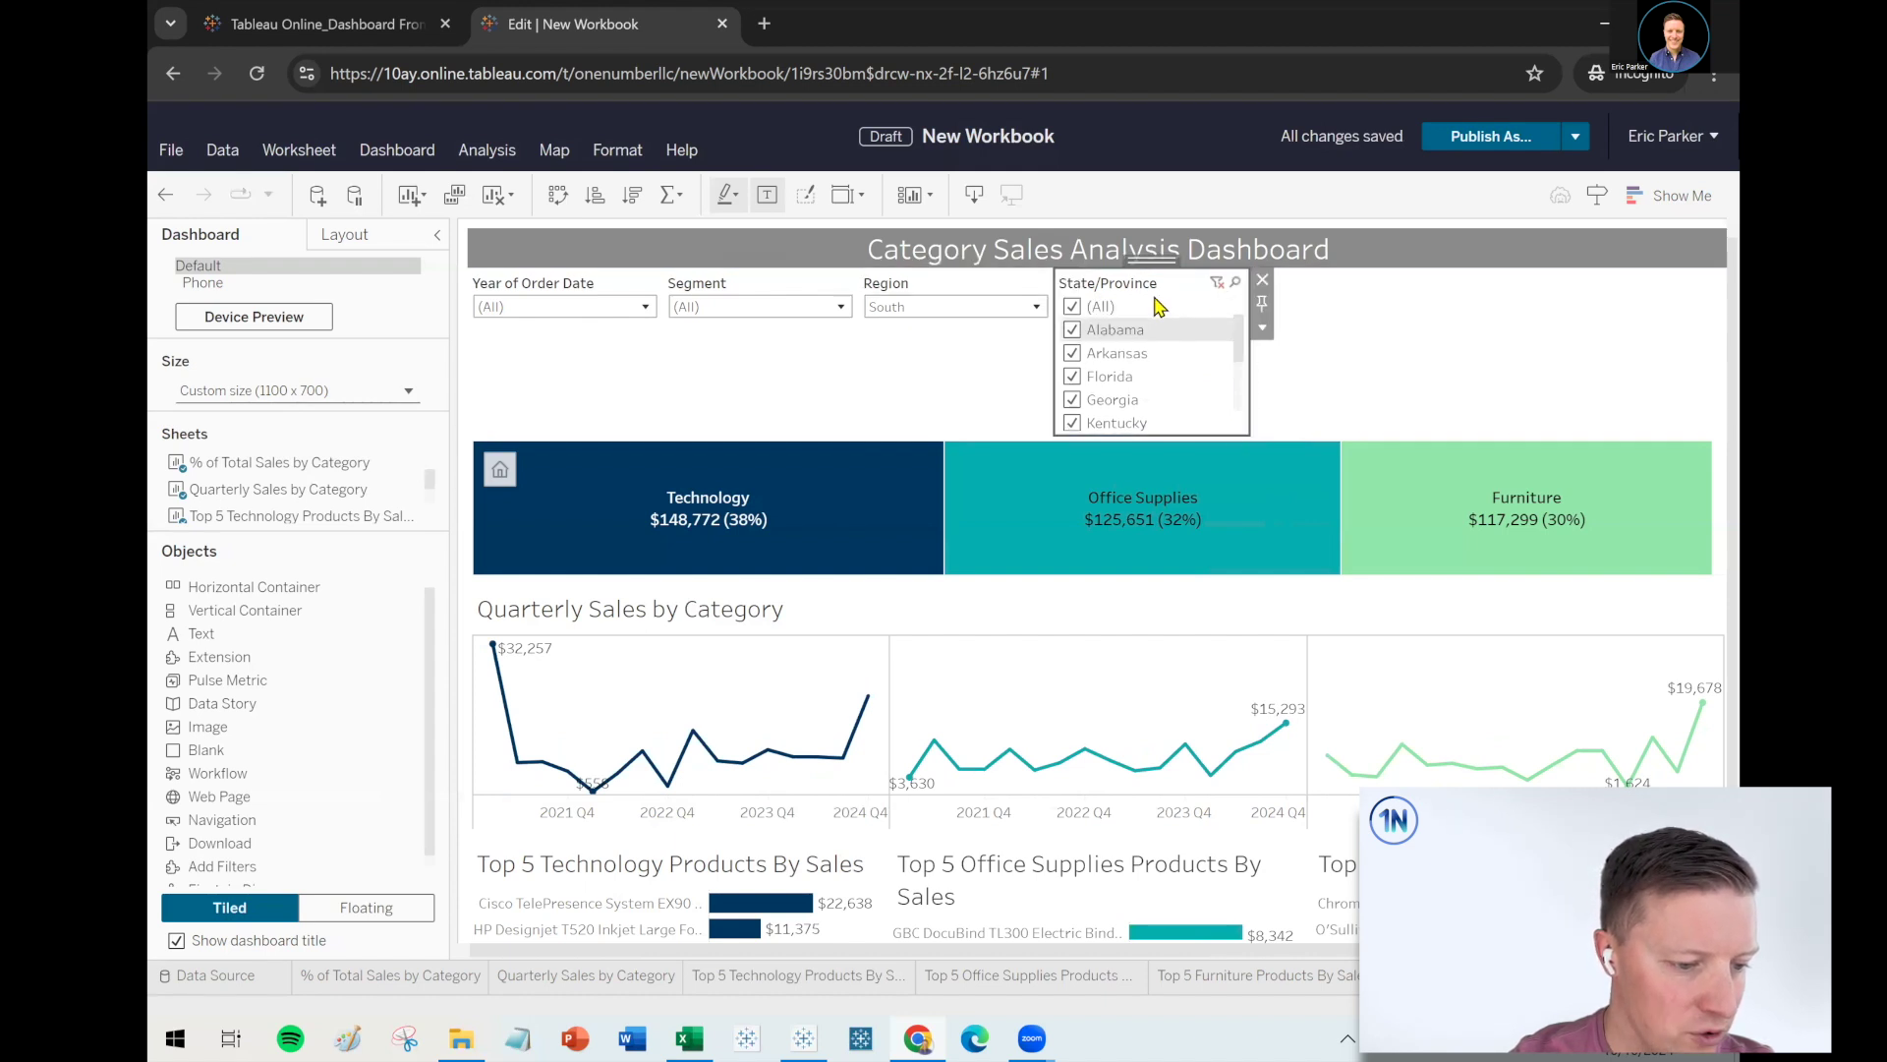
{"action": "left_click", "coordinate": [1265, 331]}
{"action": "left_click", "coordinate": [1329, 653]}
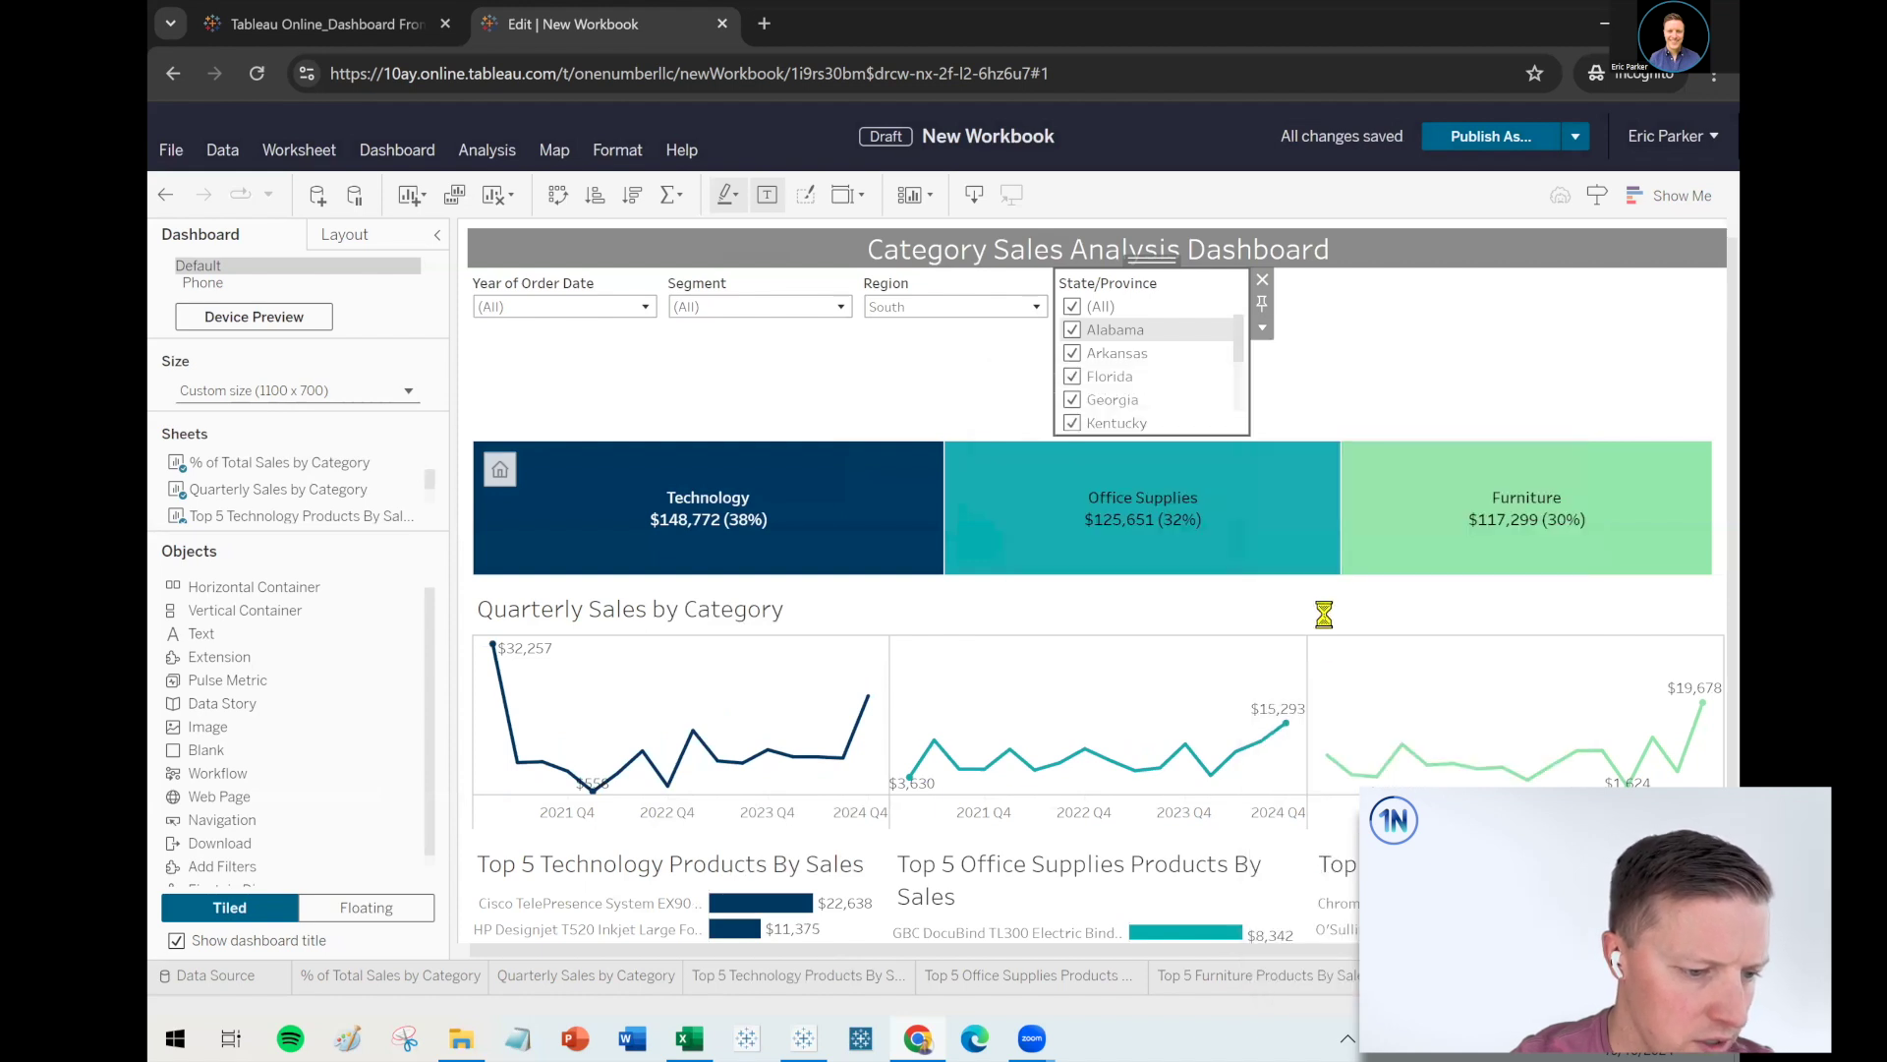
{"action": "left_click", "coordinate": [1262, 328]}
{"action": "mouse_move", "coordinate": [1376, 437]}
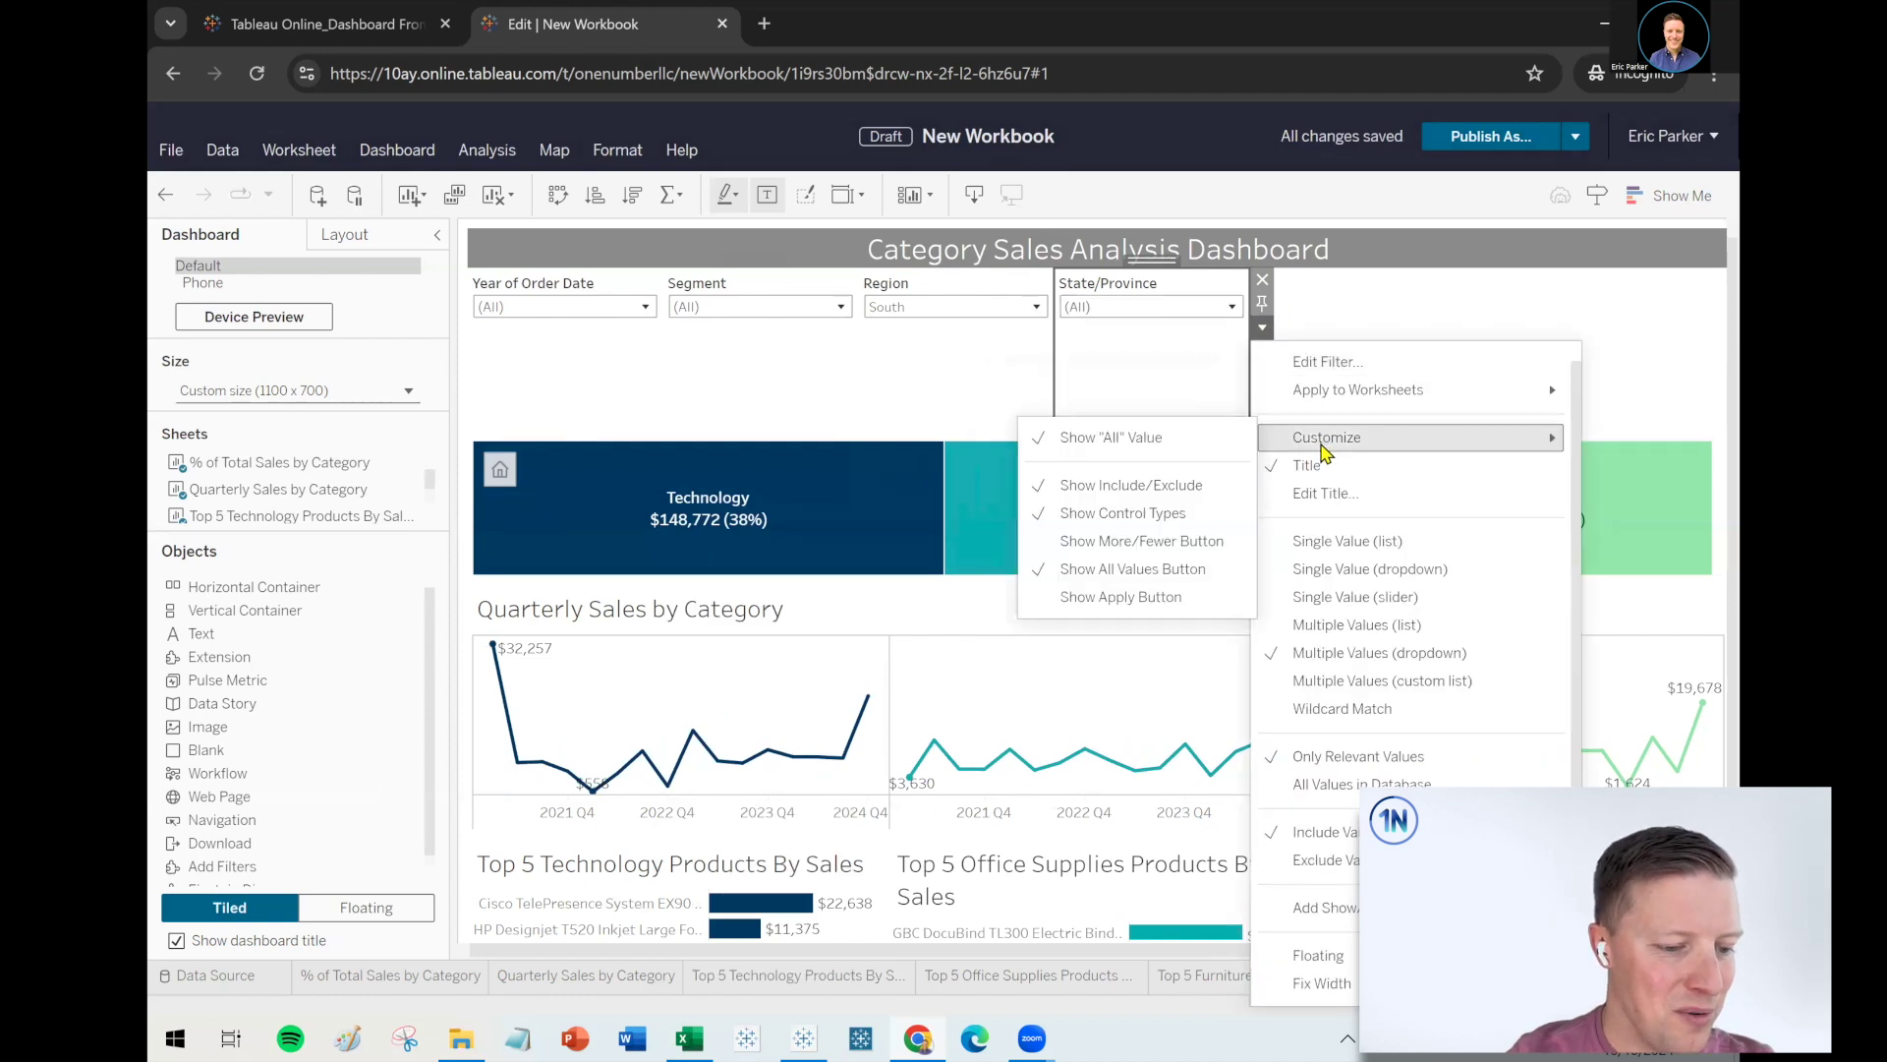
{"action": "left_click", "coordinate": [1131, 592]}
{"action": "left_click", "coordinate": [1428, 383]}
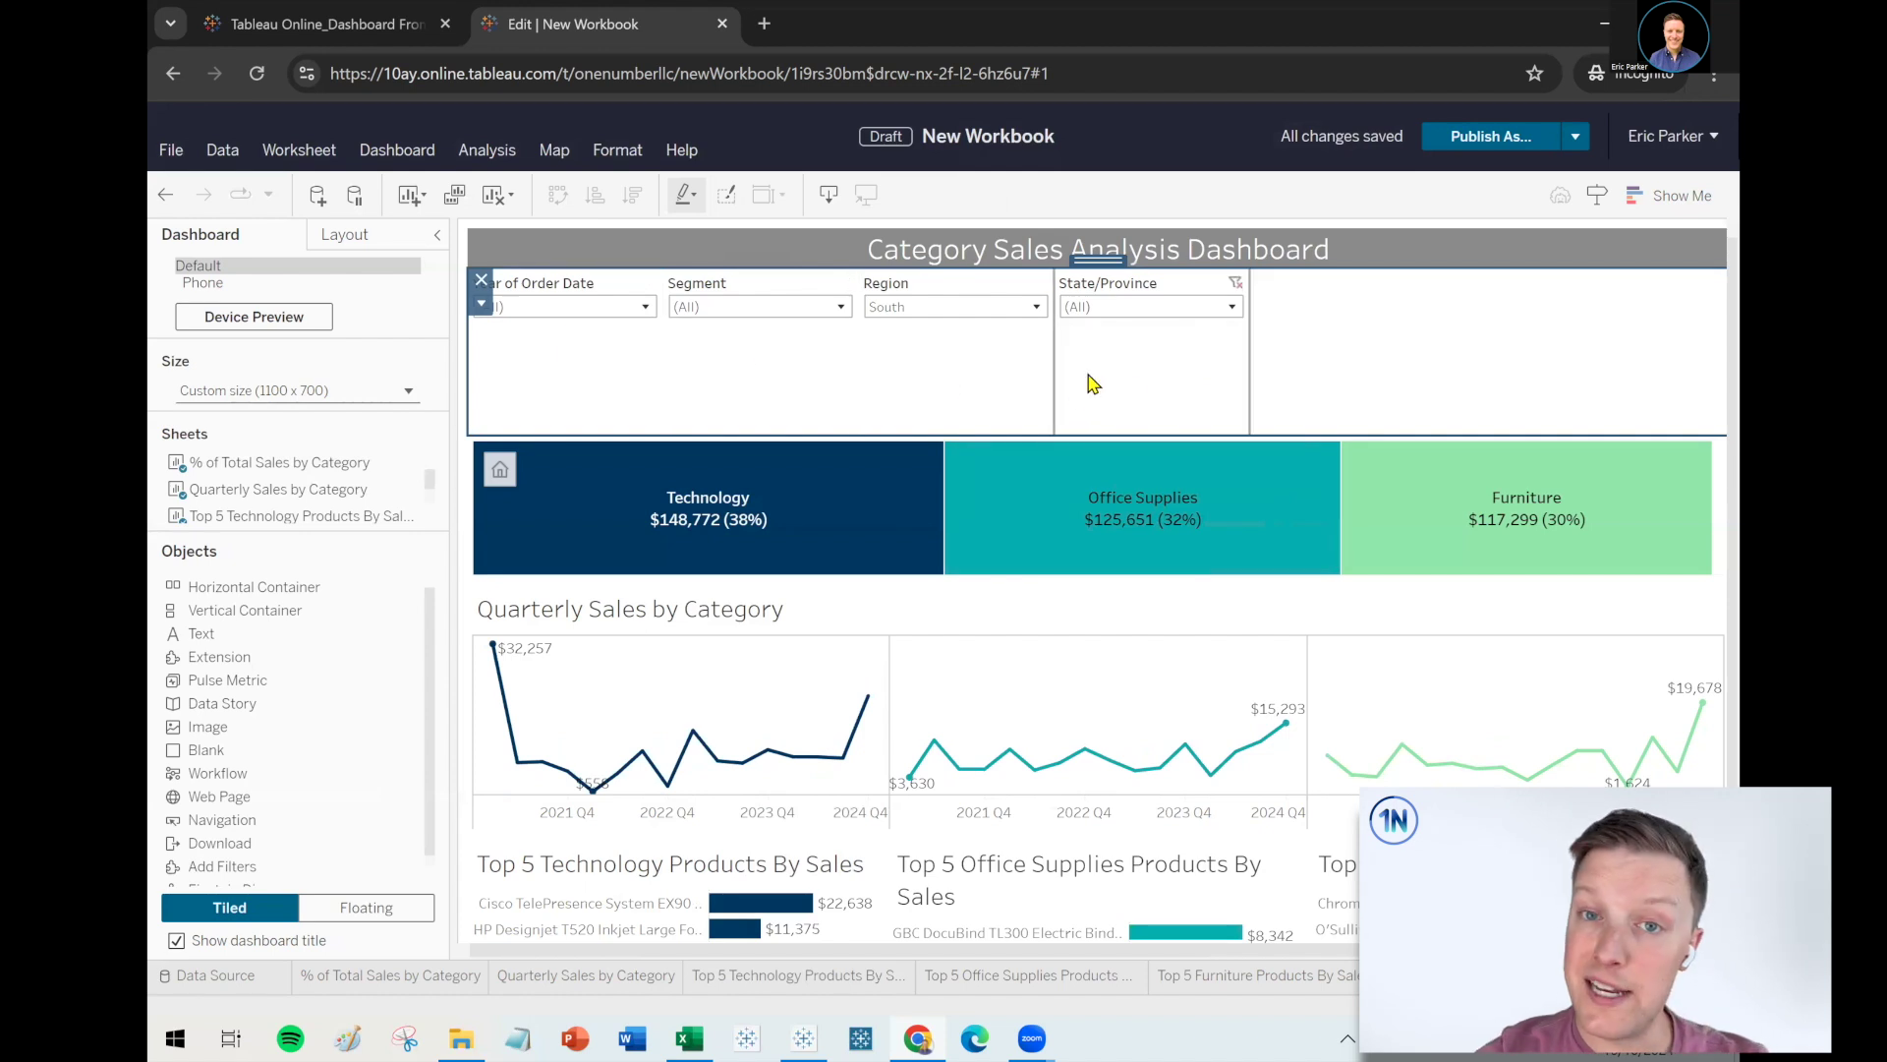
{"action": "left_click", "coordinate": [1143, 404]}
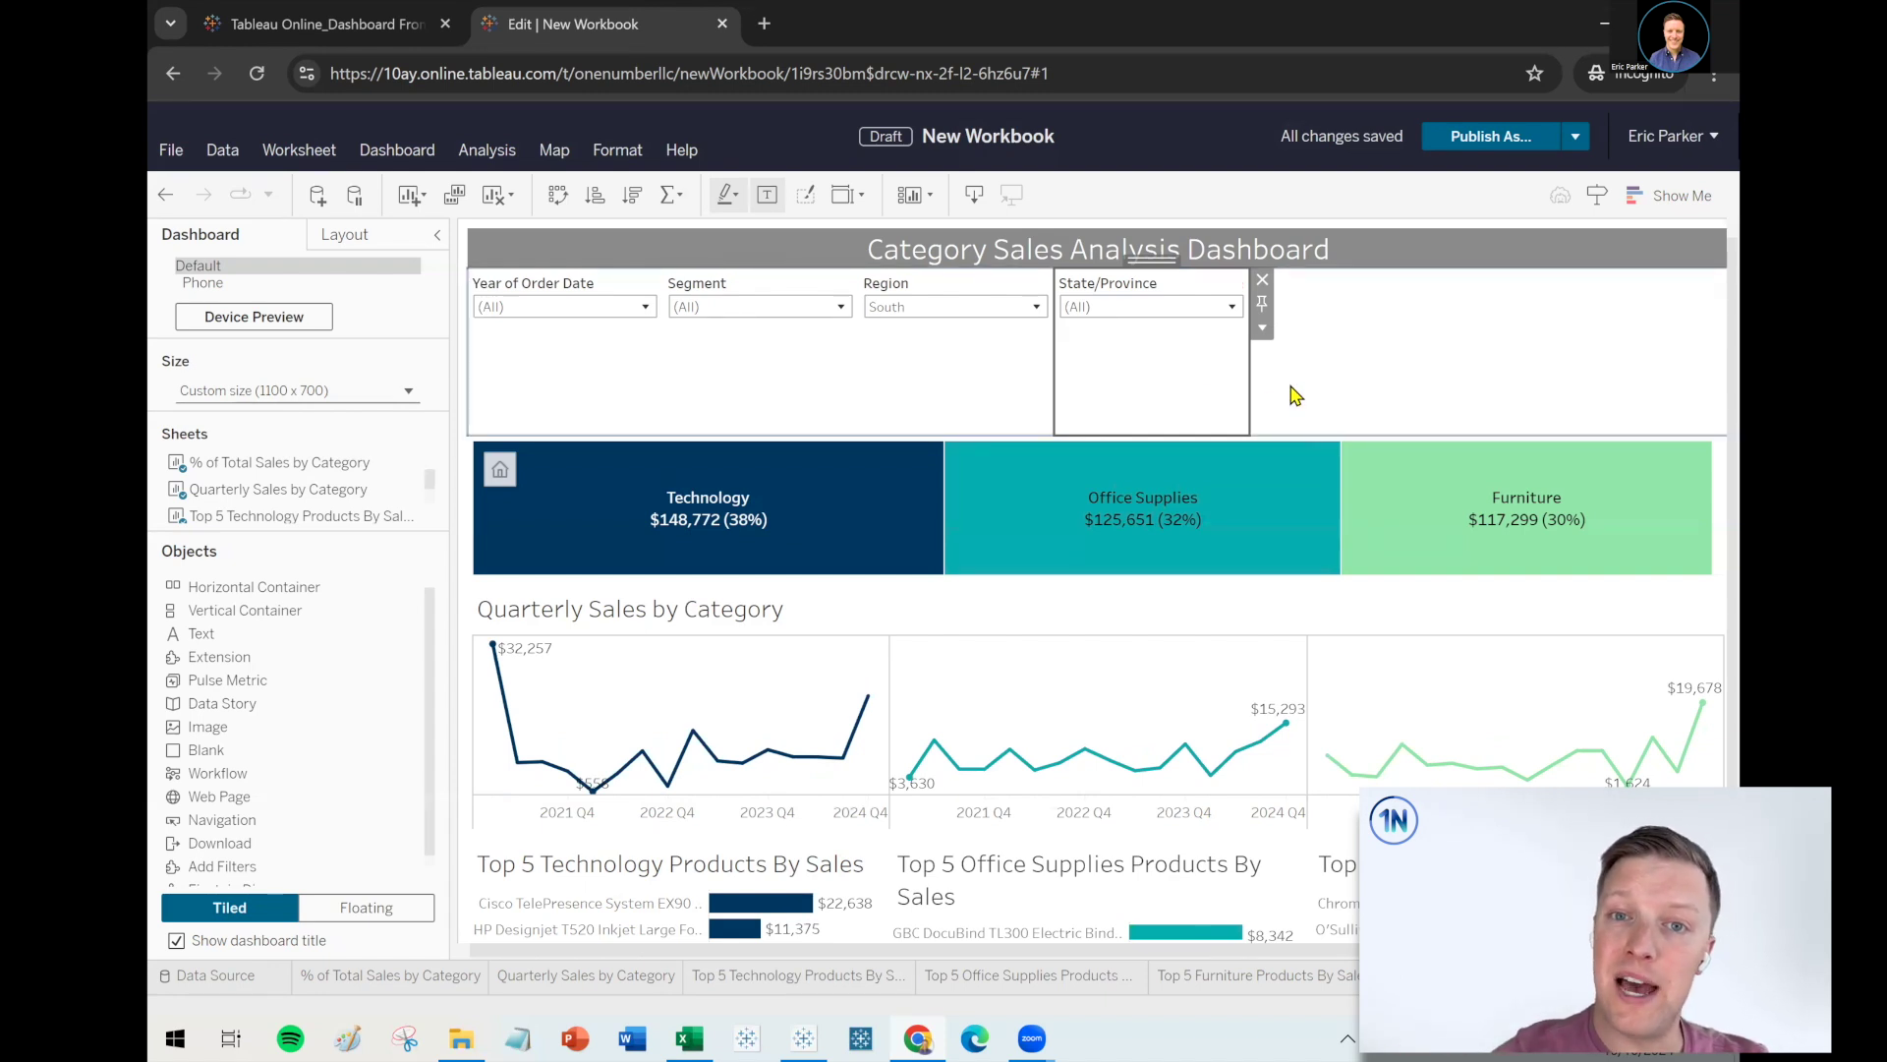
{"action": "left_click", "coordinate": [1396, 383]}
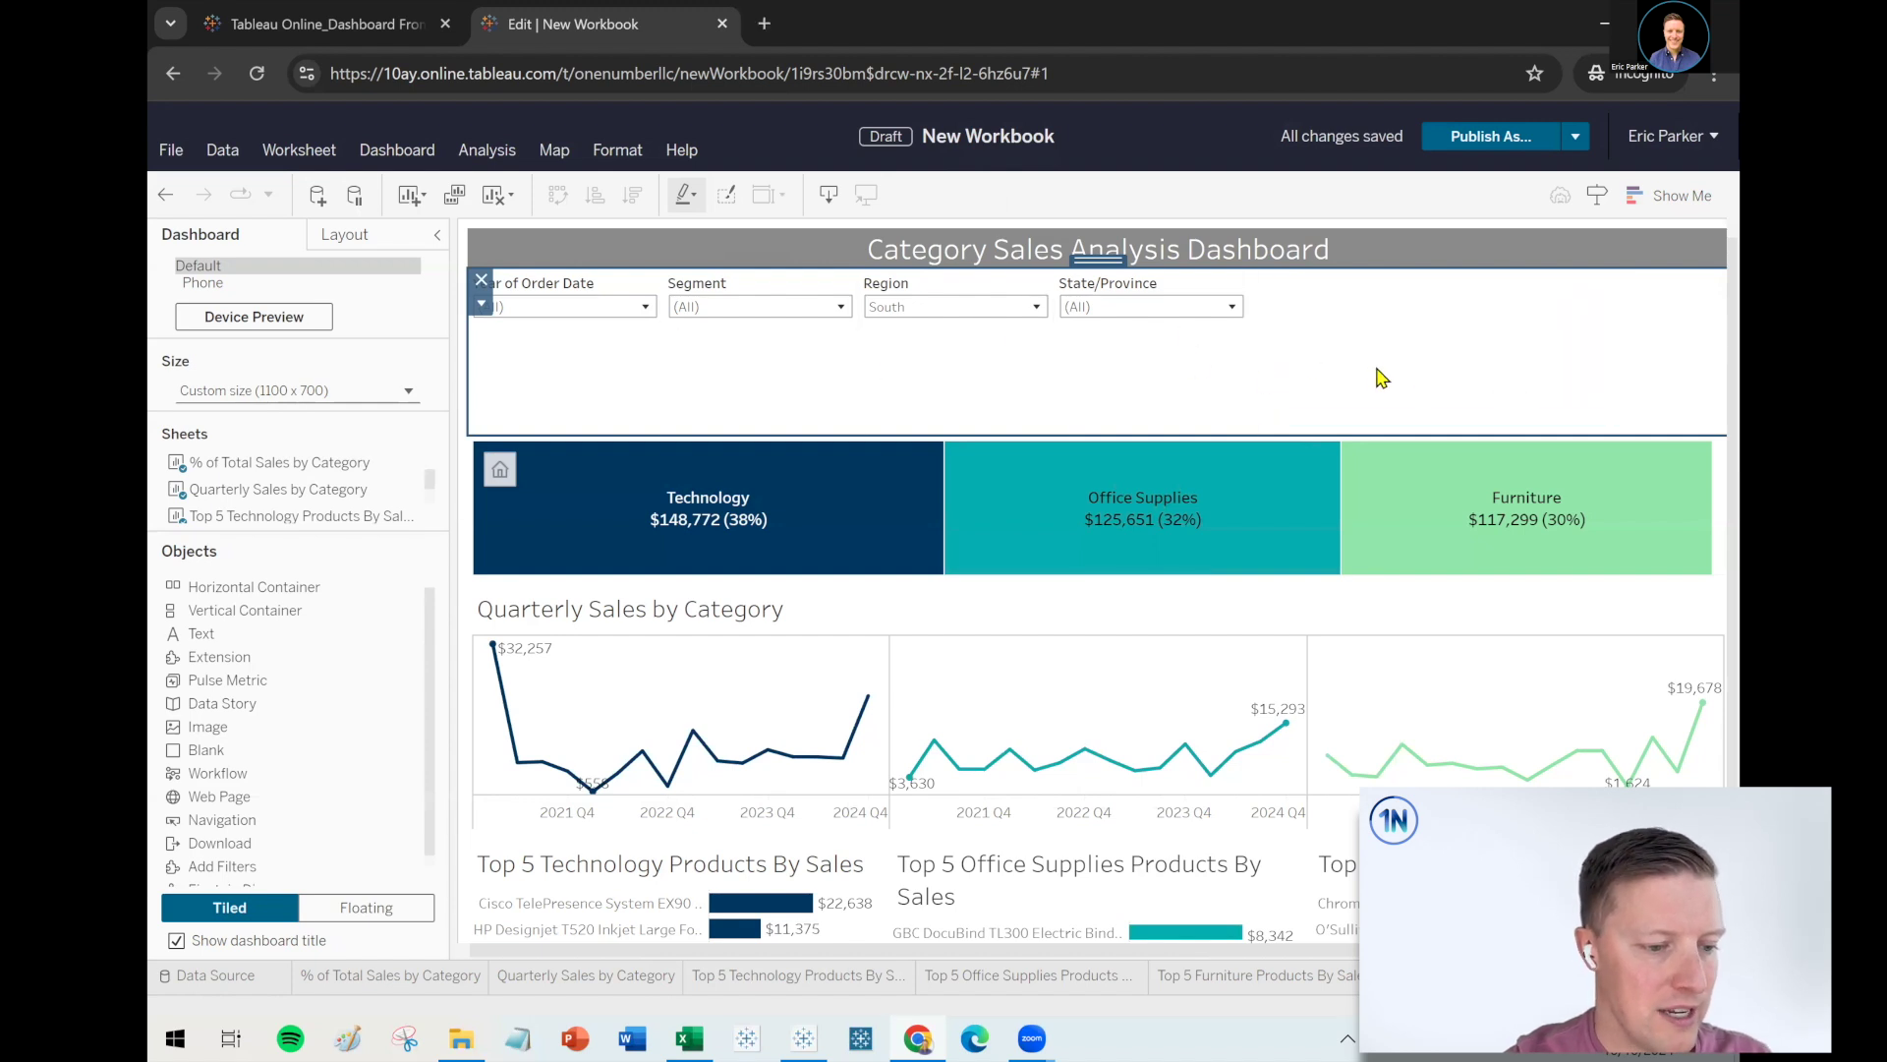
{"action": "left_click", "coordinate": [1223, 391]}
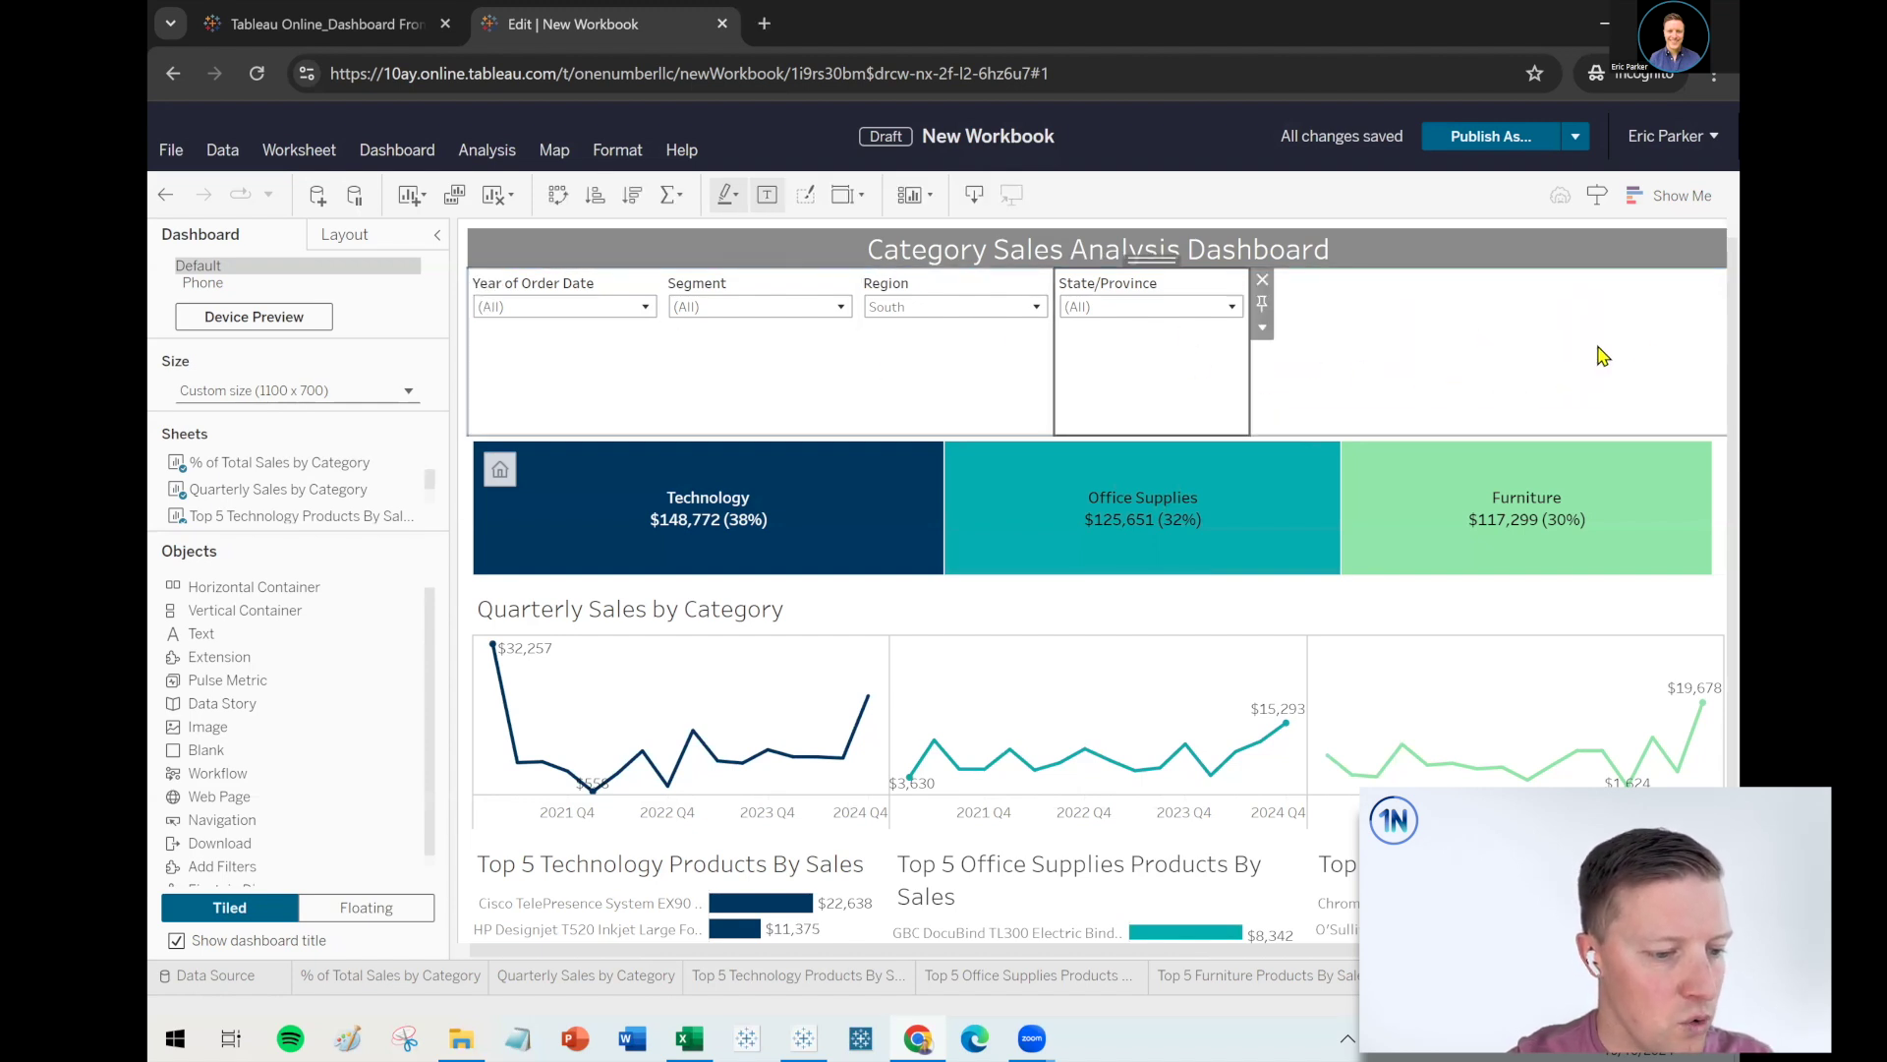
Distribute the four filters evenly across the horizontal container that holds them
{"action": "left_click", "coordinate": [1645, 346]}
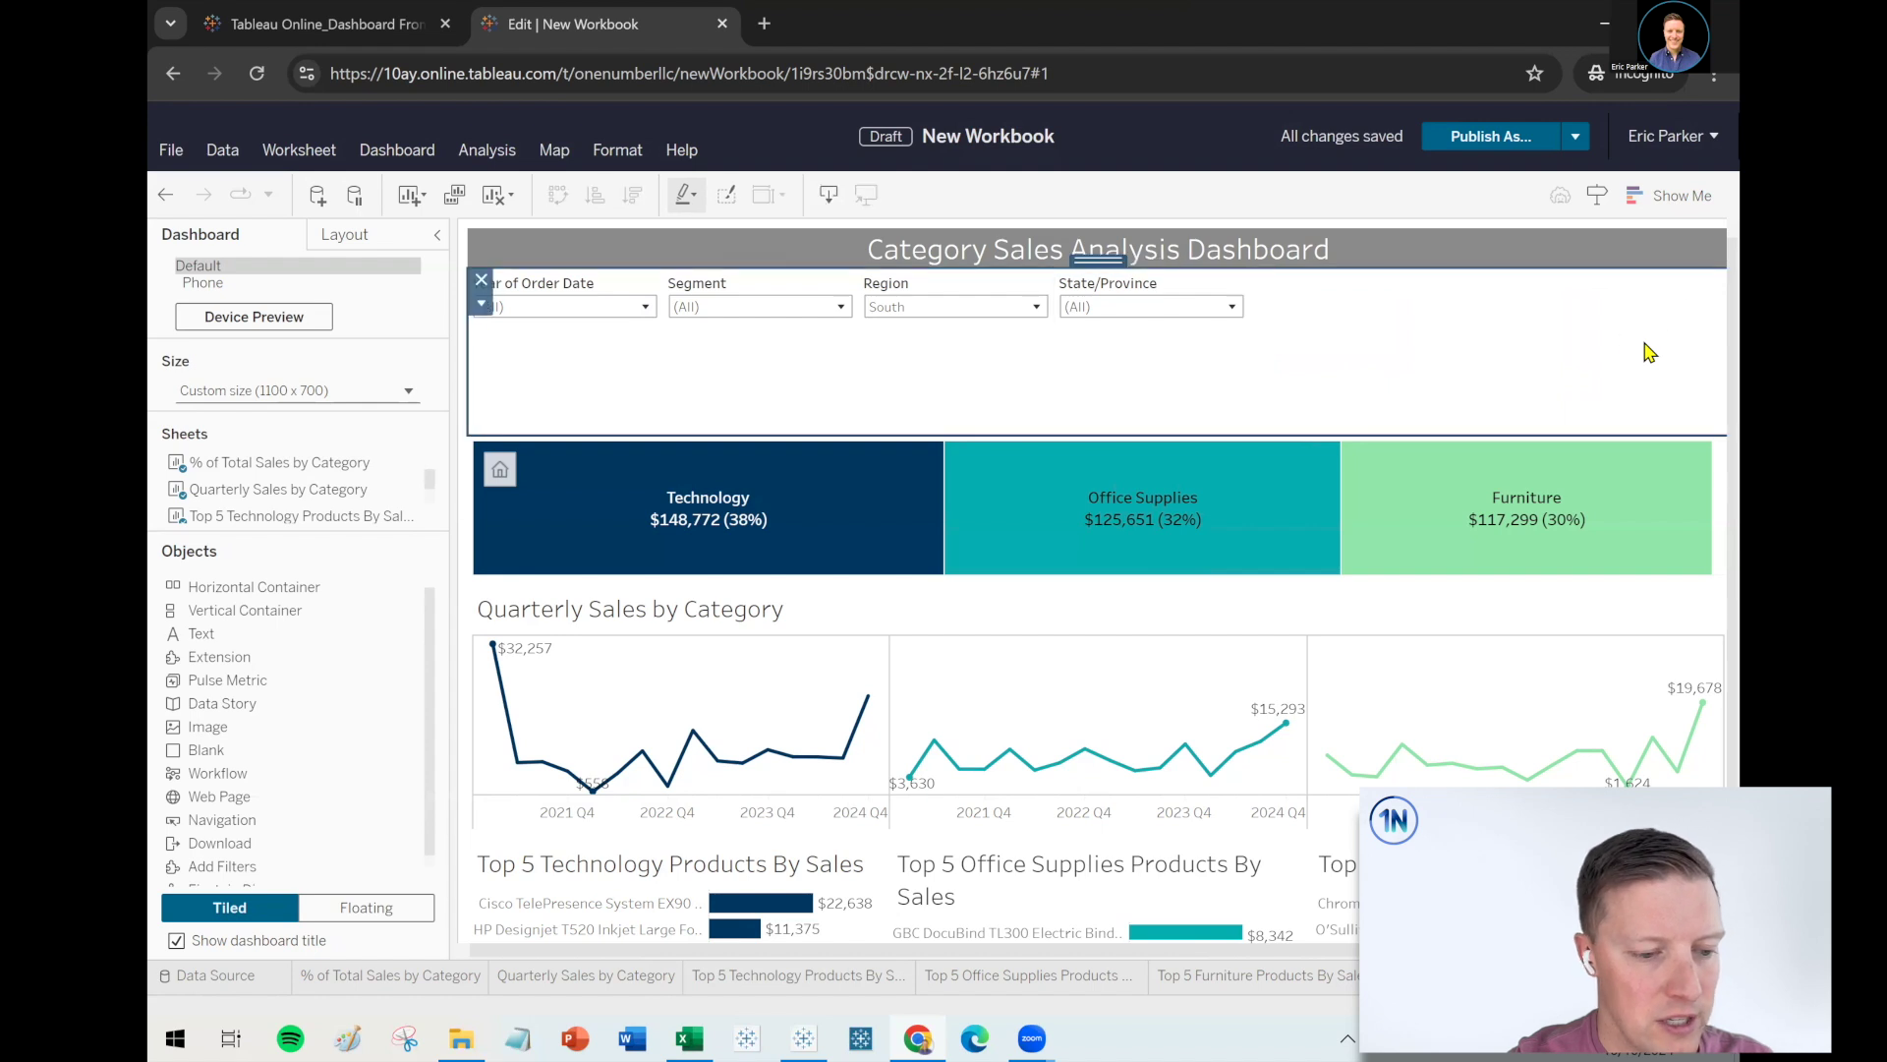
{"action": "left_click", "coordinate": [1202, 395]}
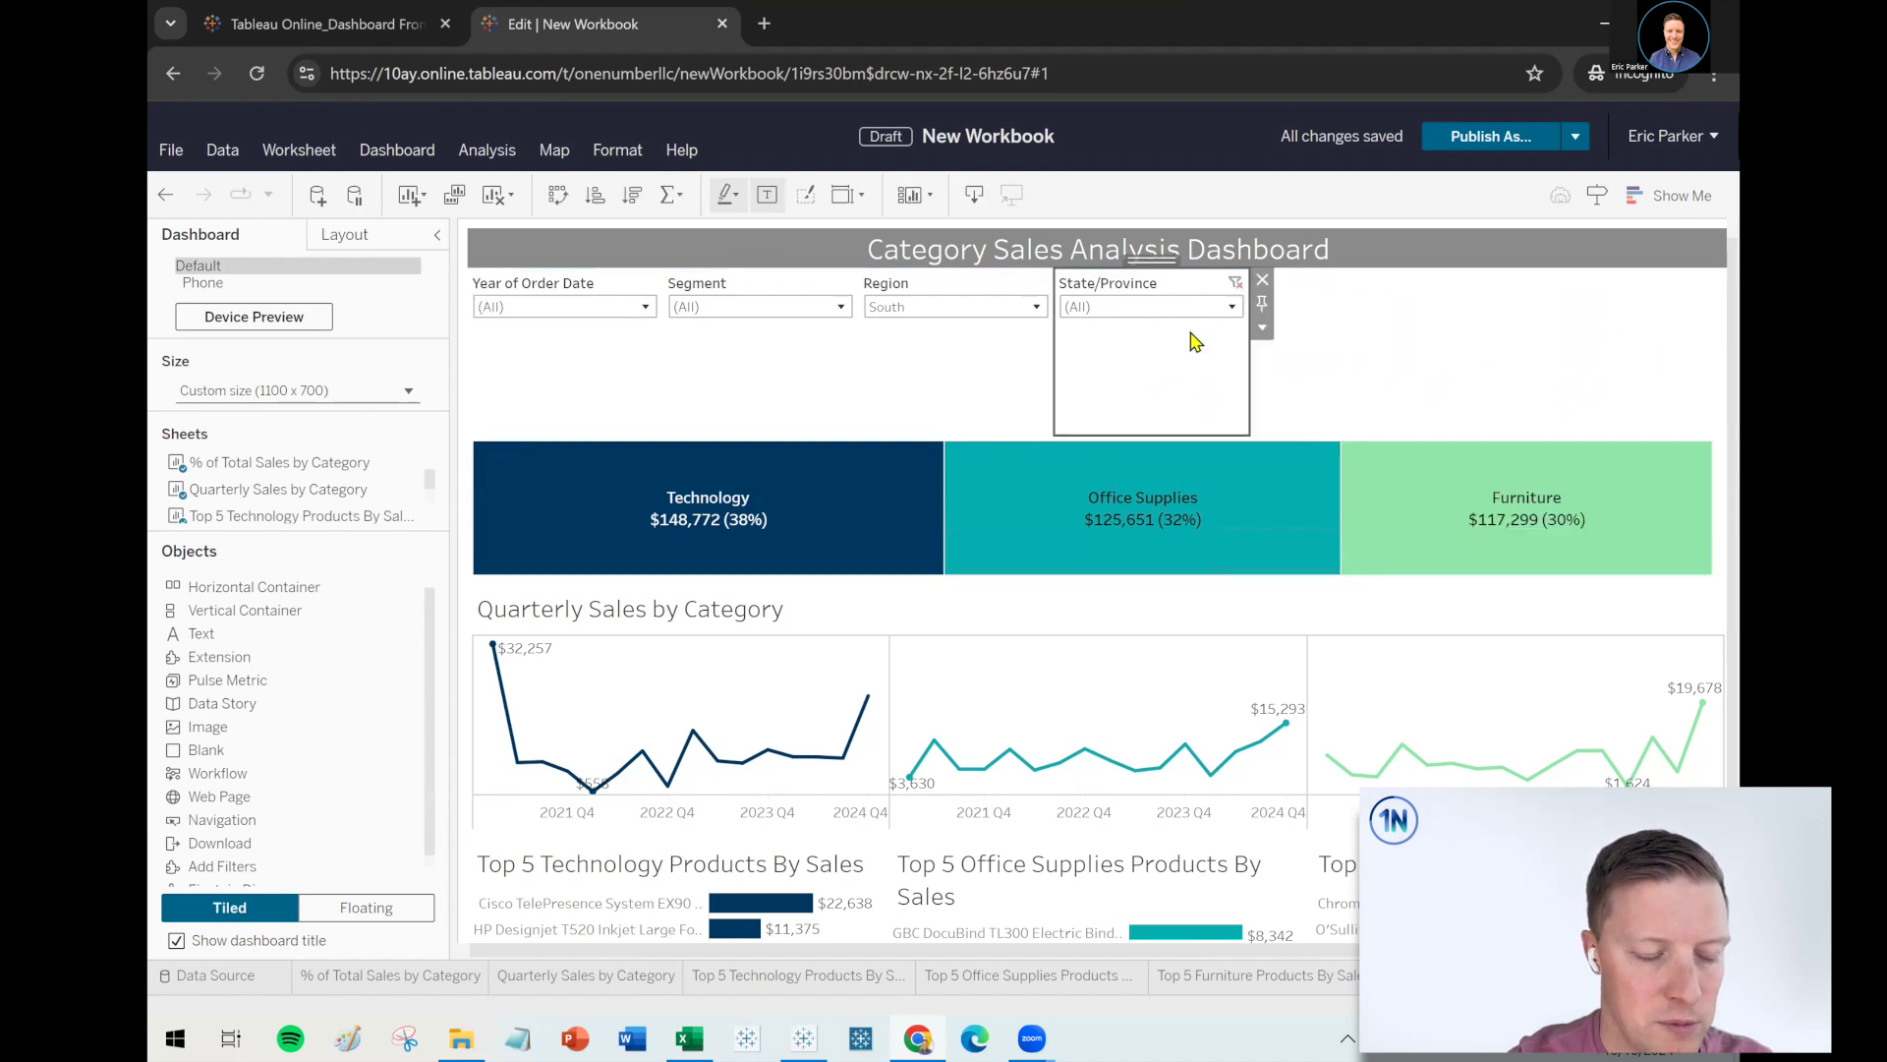
{"action": "double_click", "coordinate": [1146, 261]}
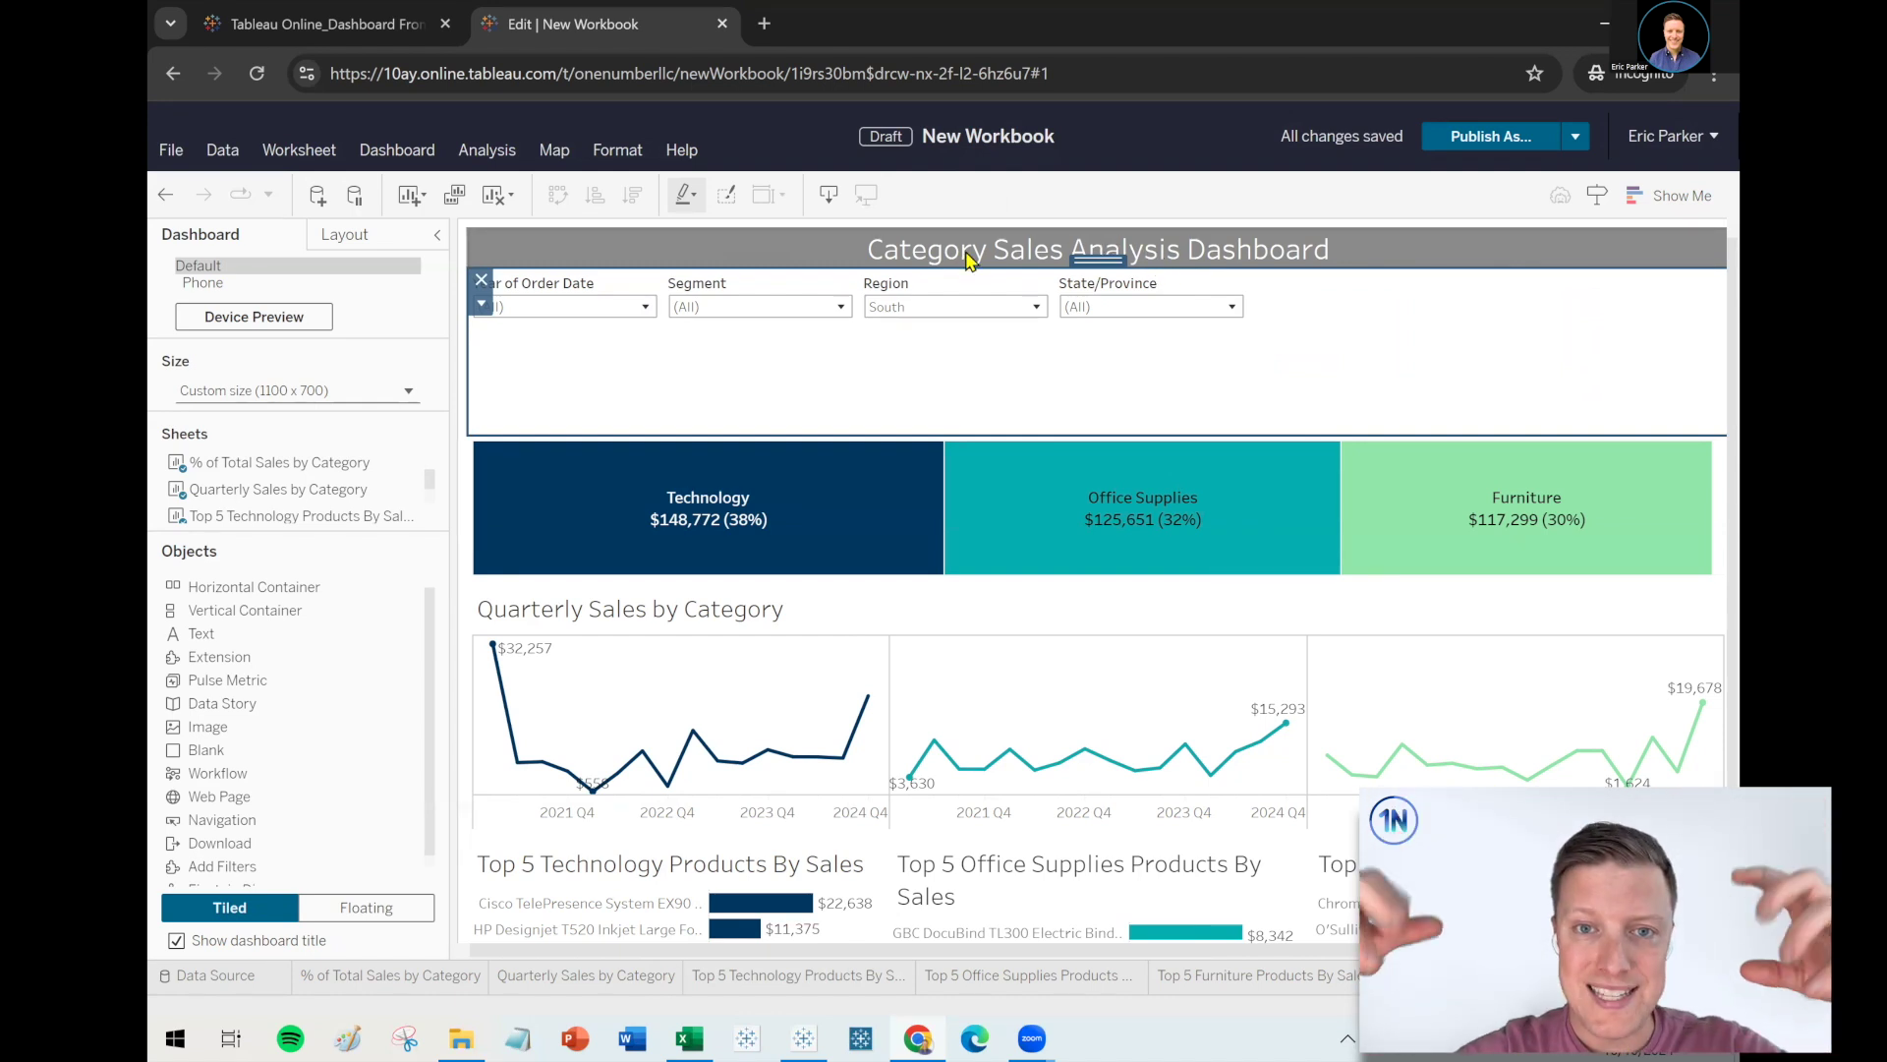
{"action": "left_click", "coordinate": [482, 304]}
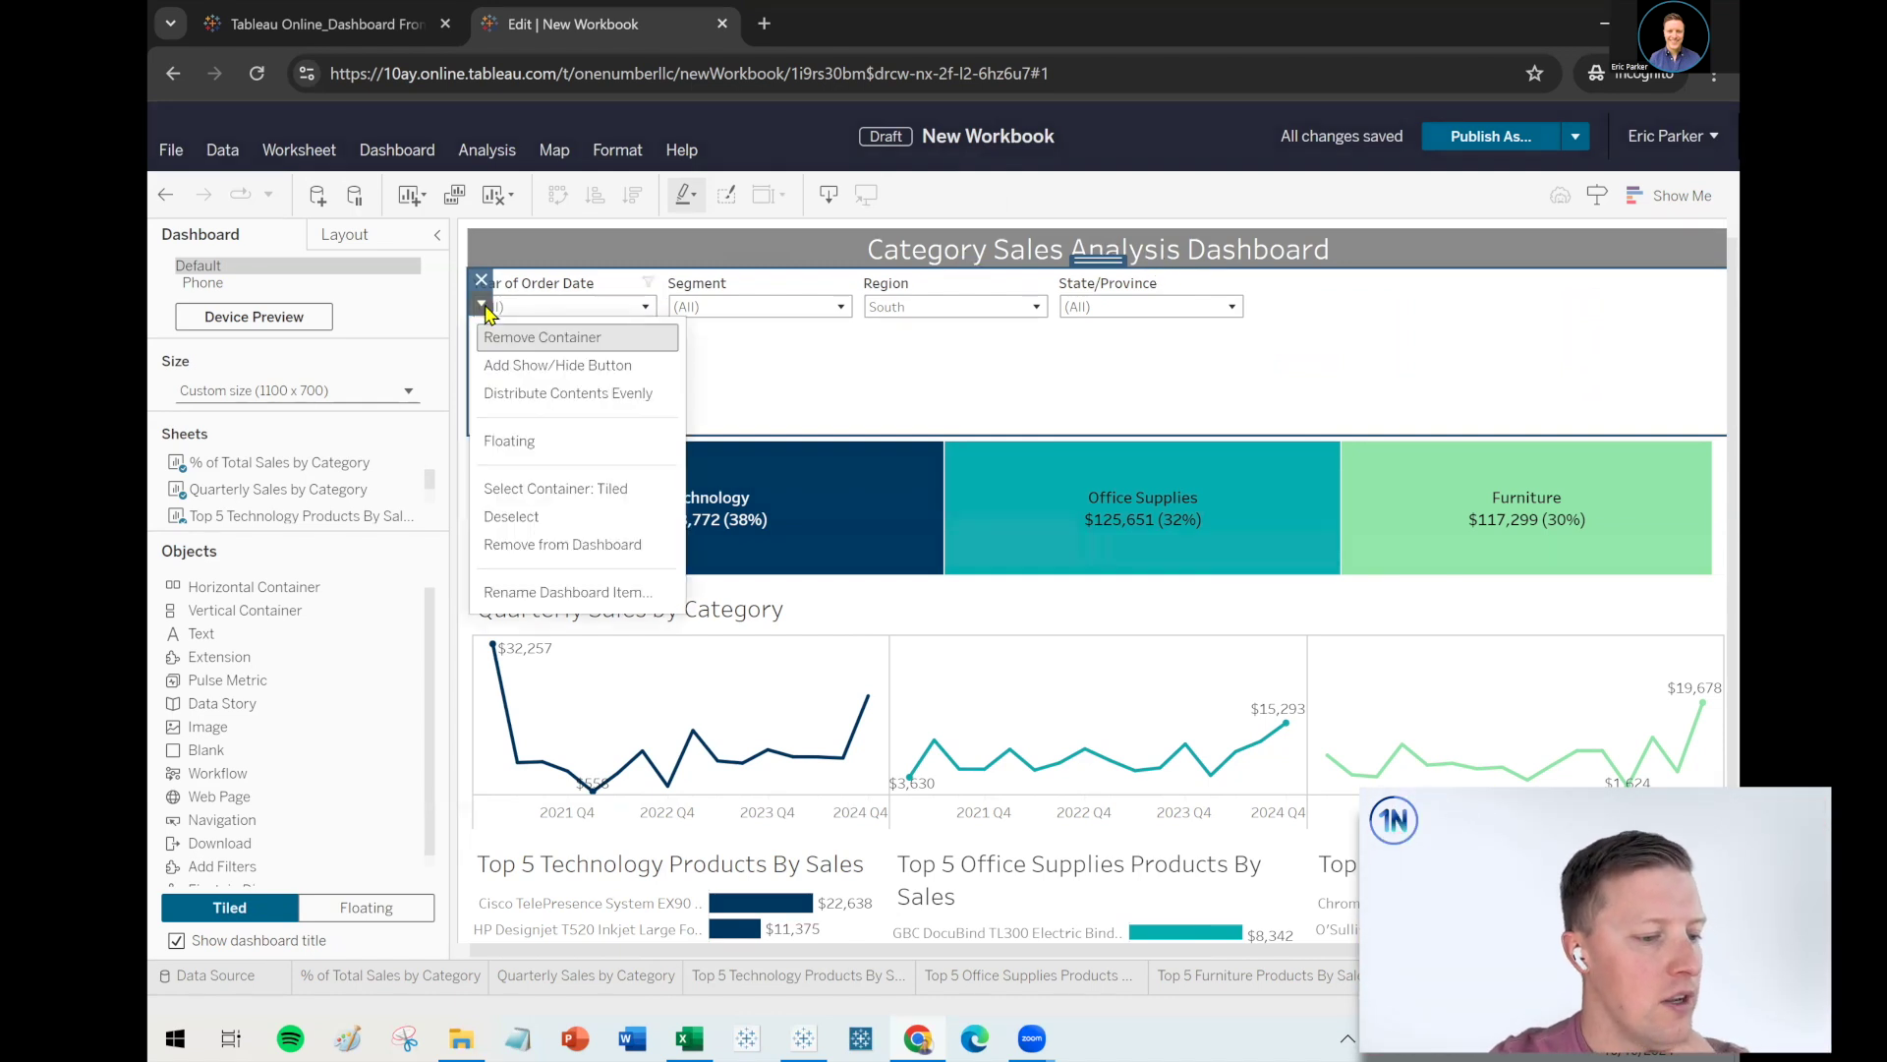
{"action": "left_click", "coordinate": [589, 394]}
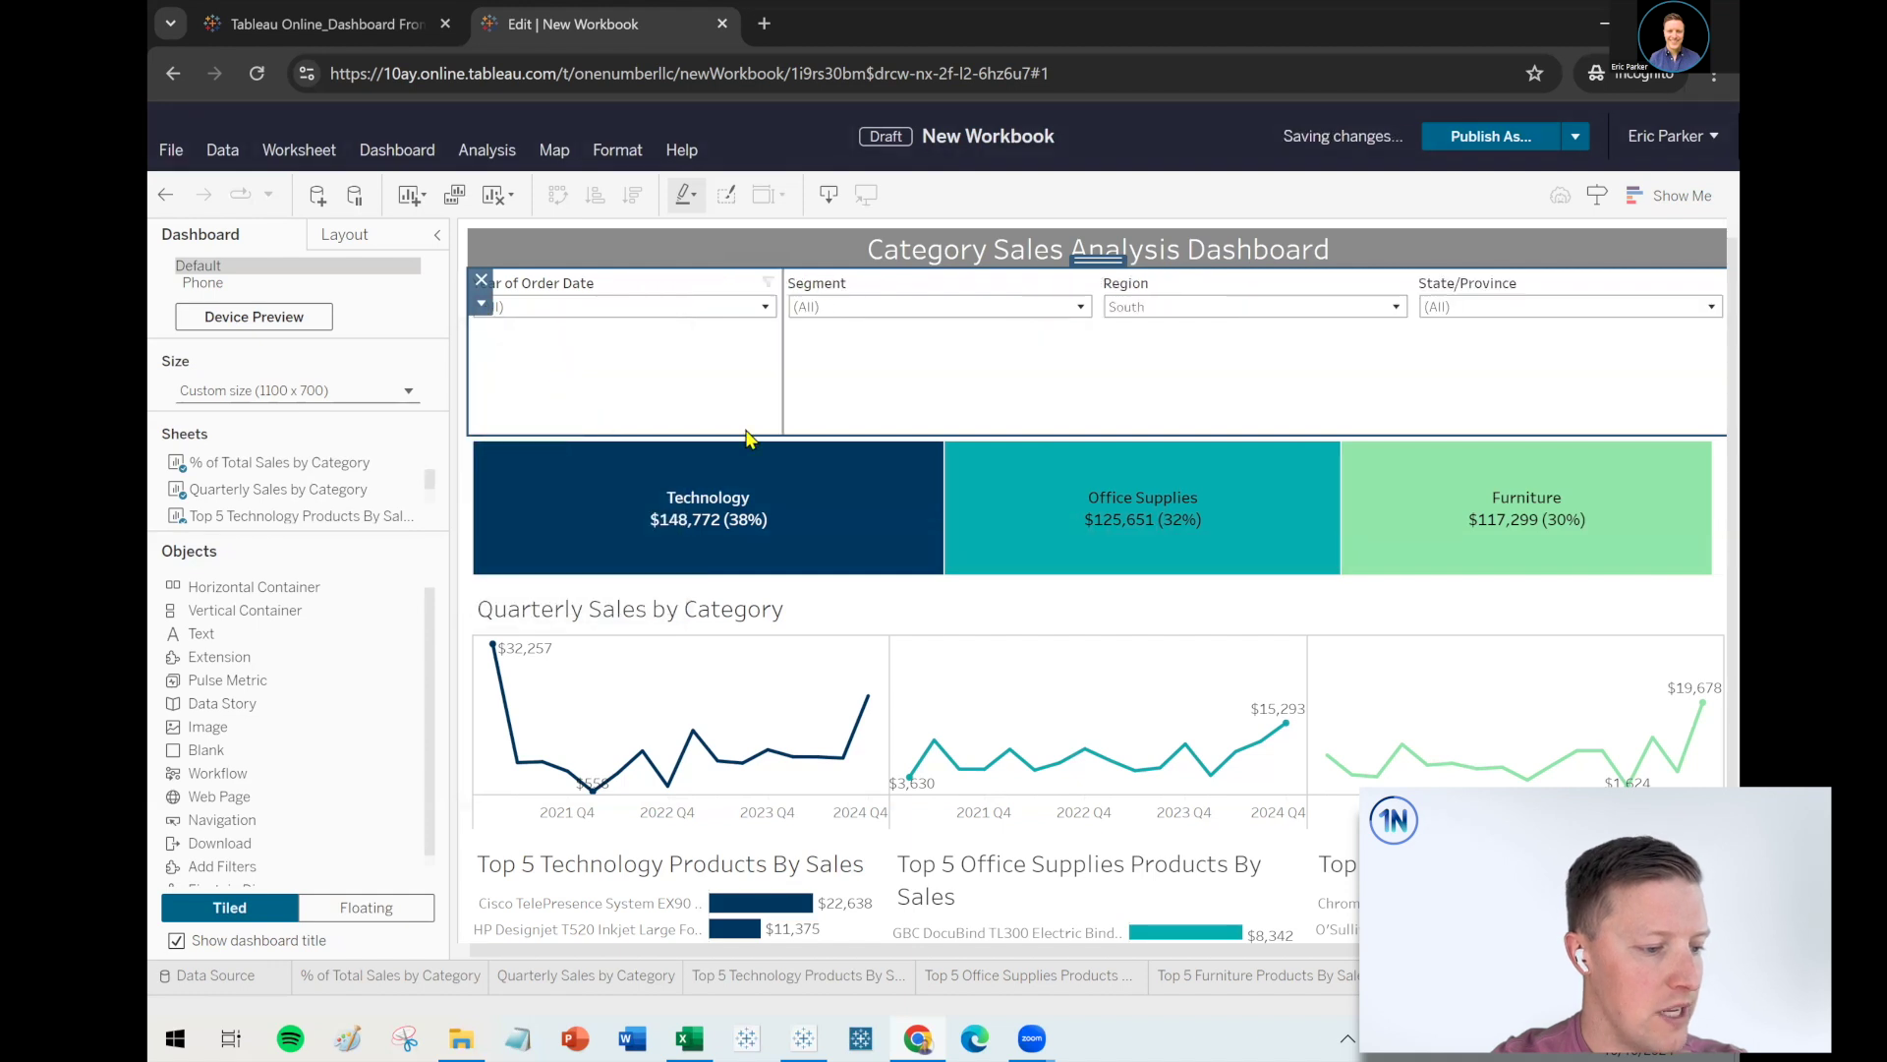
Shorten the filter container to fit its dropdowns and reduce the category sales bar to a strip about 68 px high
{"action": "left_click_drag", "start_coordinate": [816, 432], "coordinate": [816, 329]}
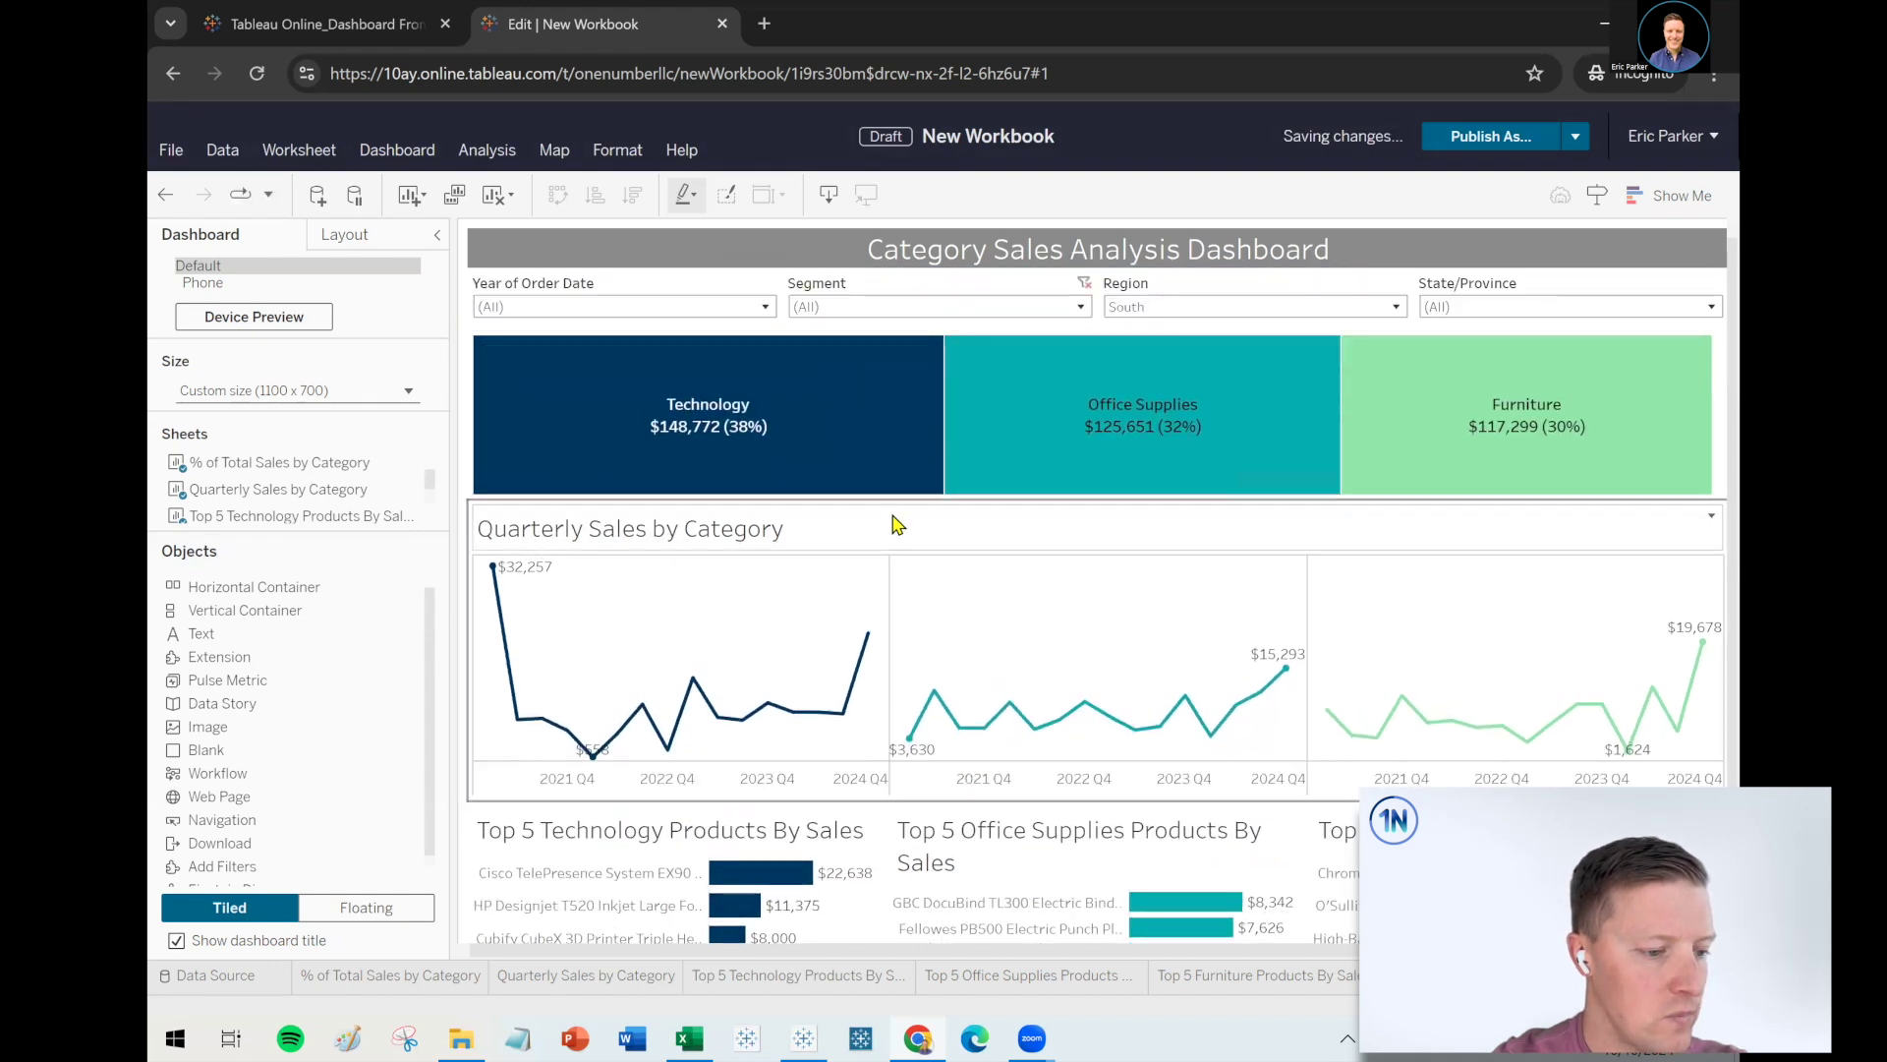
{"action": "left_click_drag", "start_coordinate": [896, 501], "coordinate": [894, 403]}
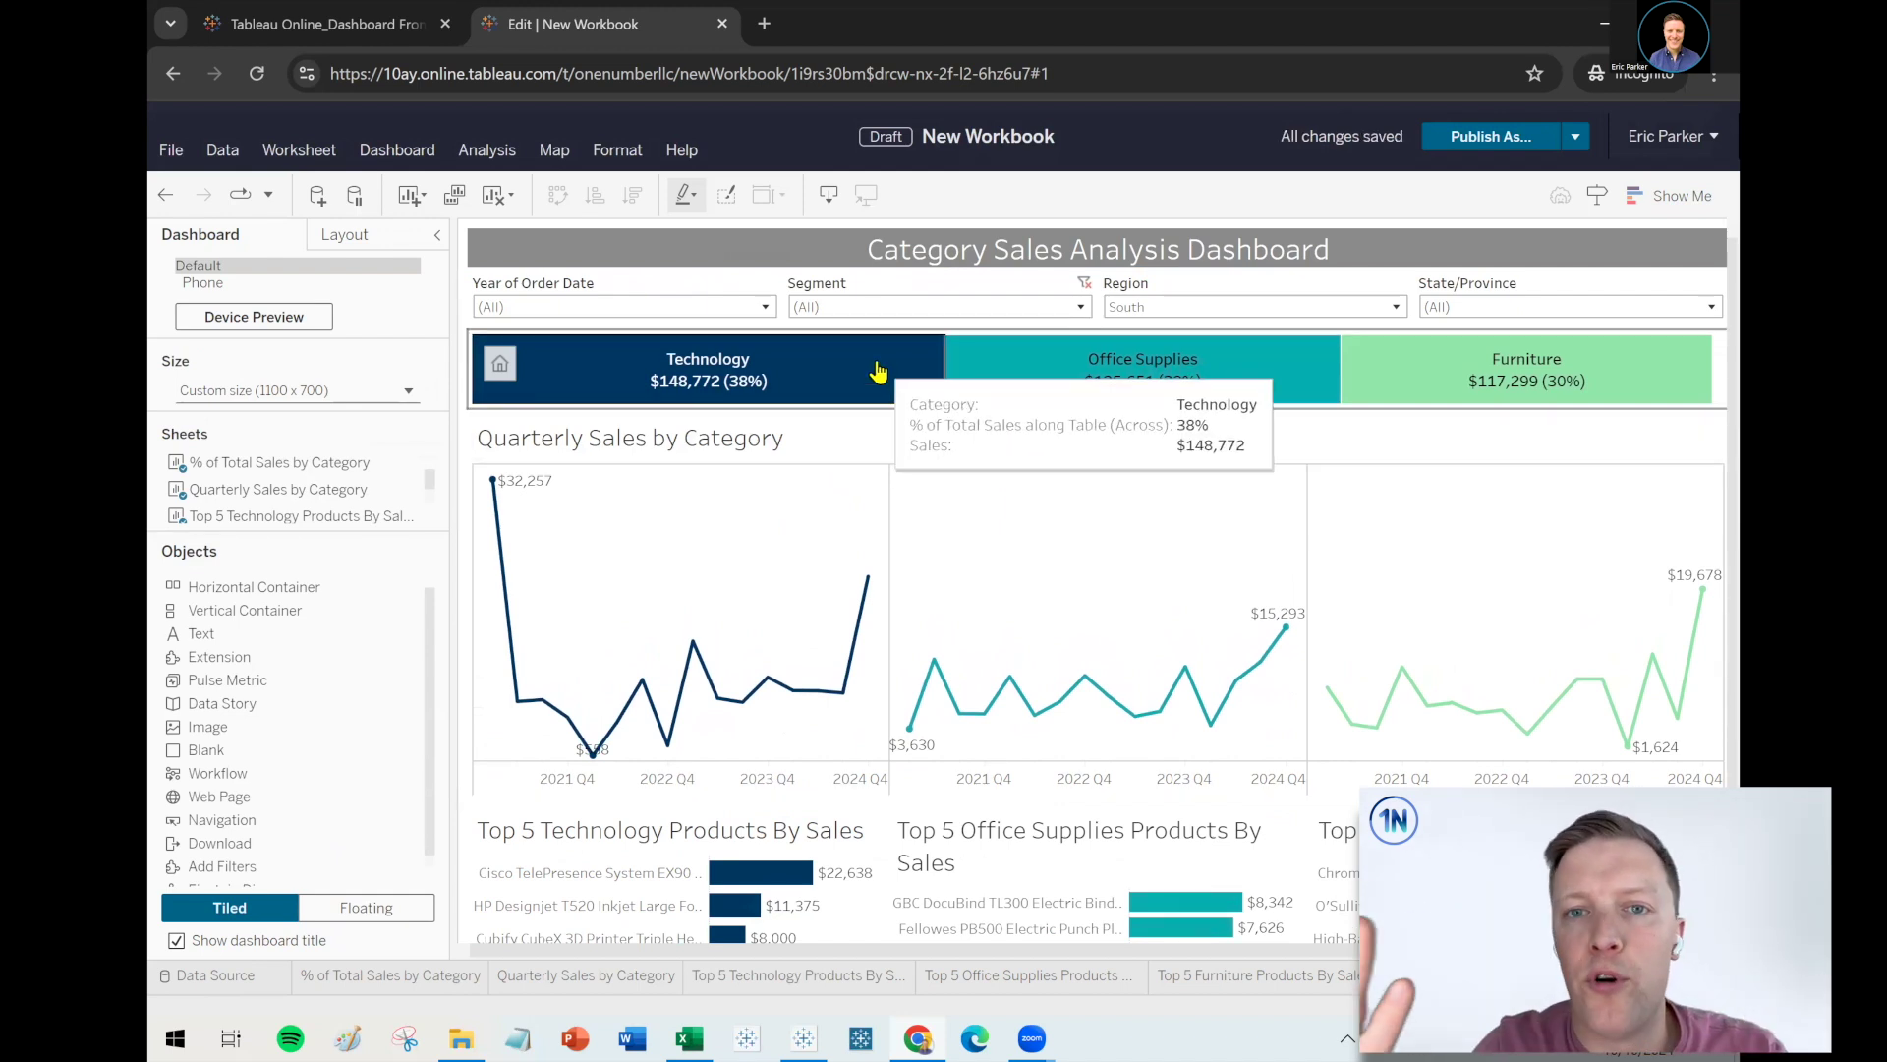
Set the background of the dashboard's outermost Tiled container to the lightest grey
{"action": "left_click", "coordinate": [802, 293]}
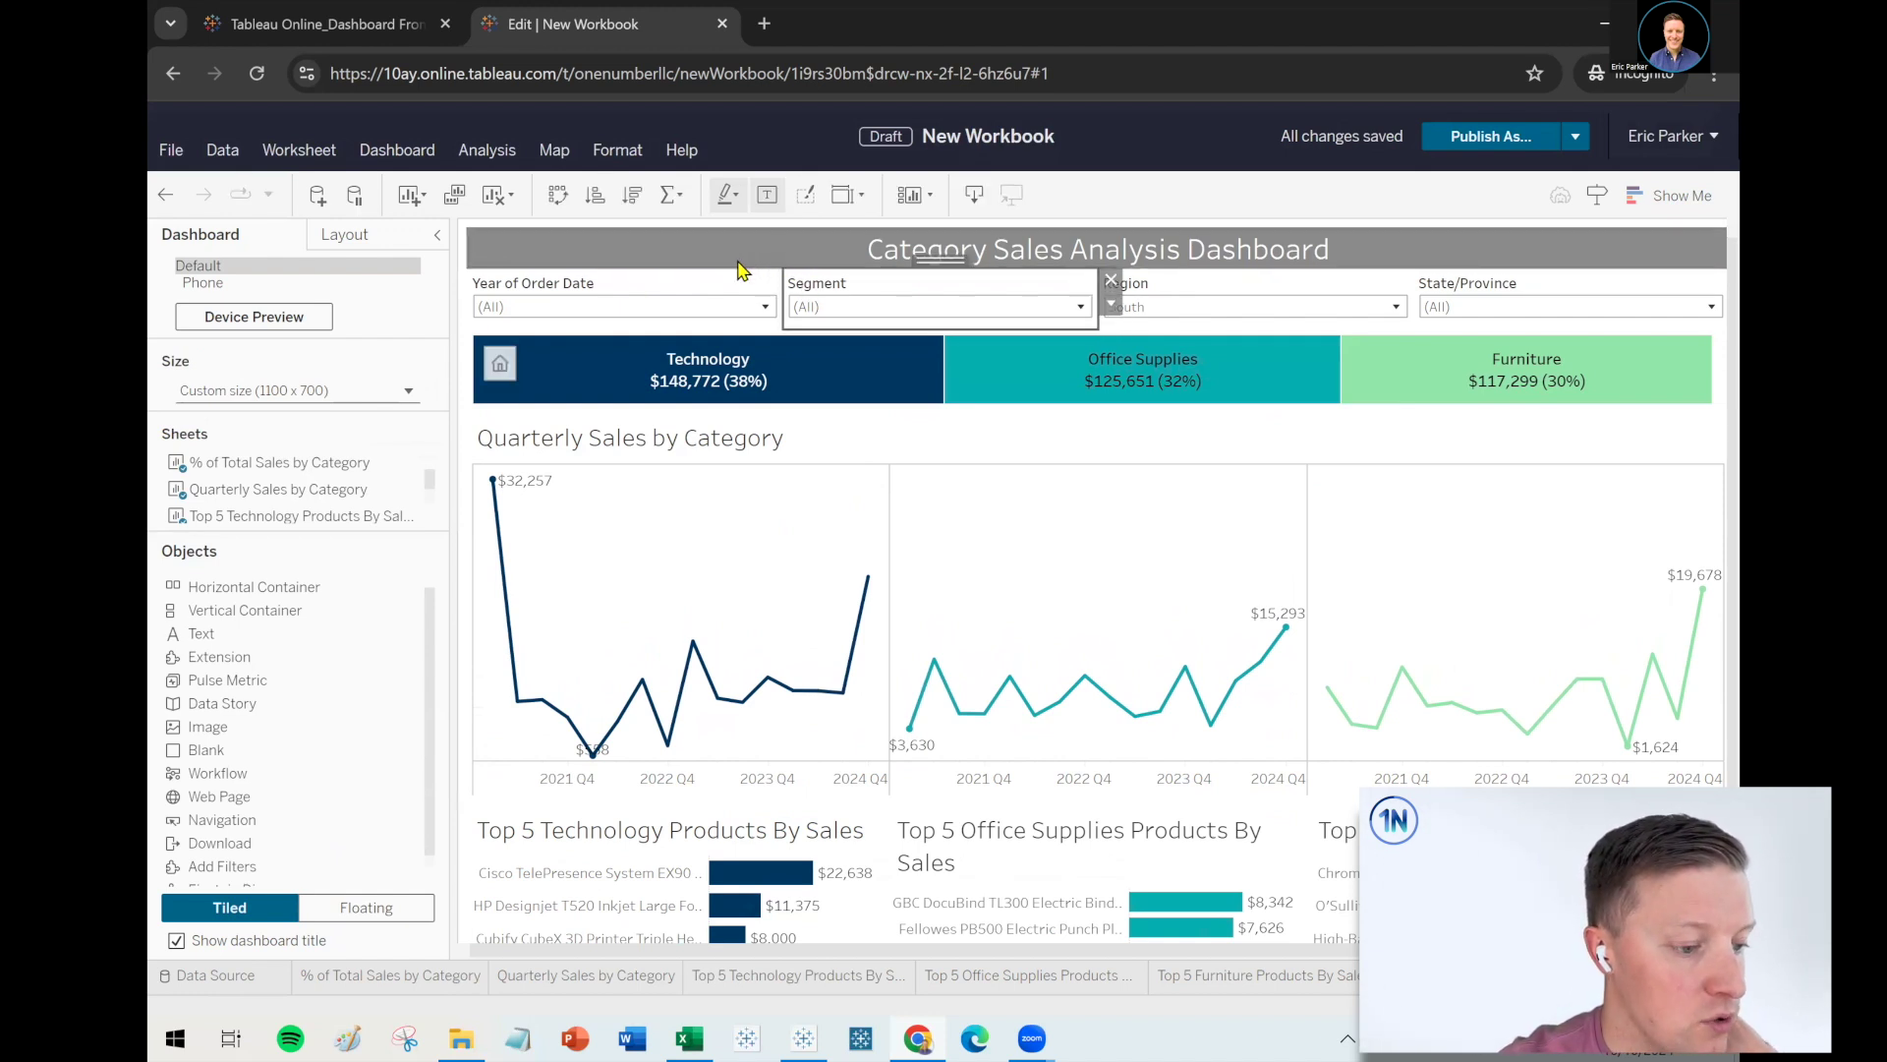
{"action": "left_click", "coordinate": [739, 260]}
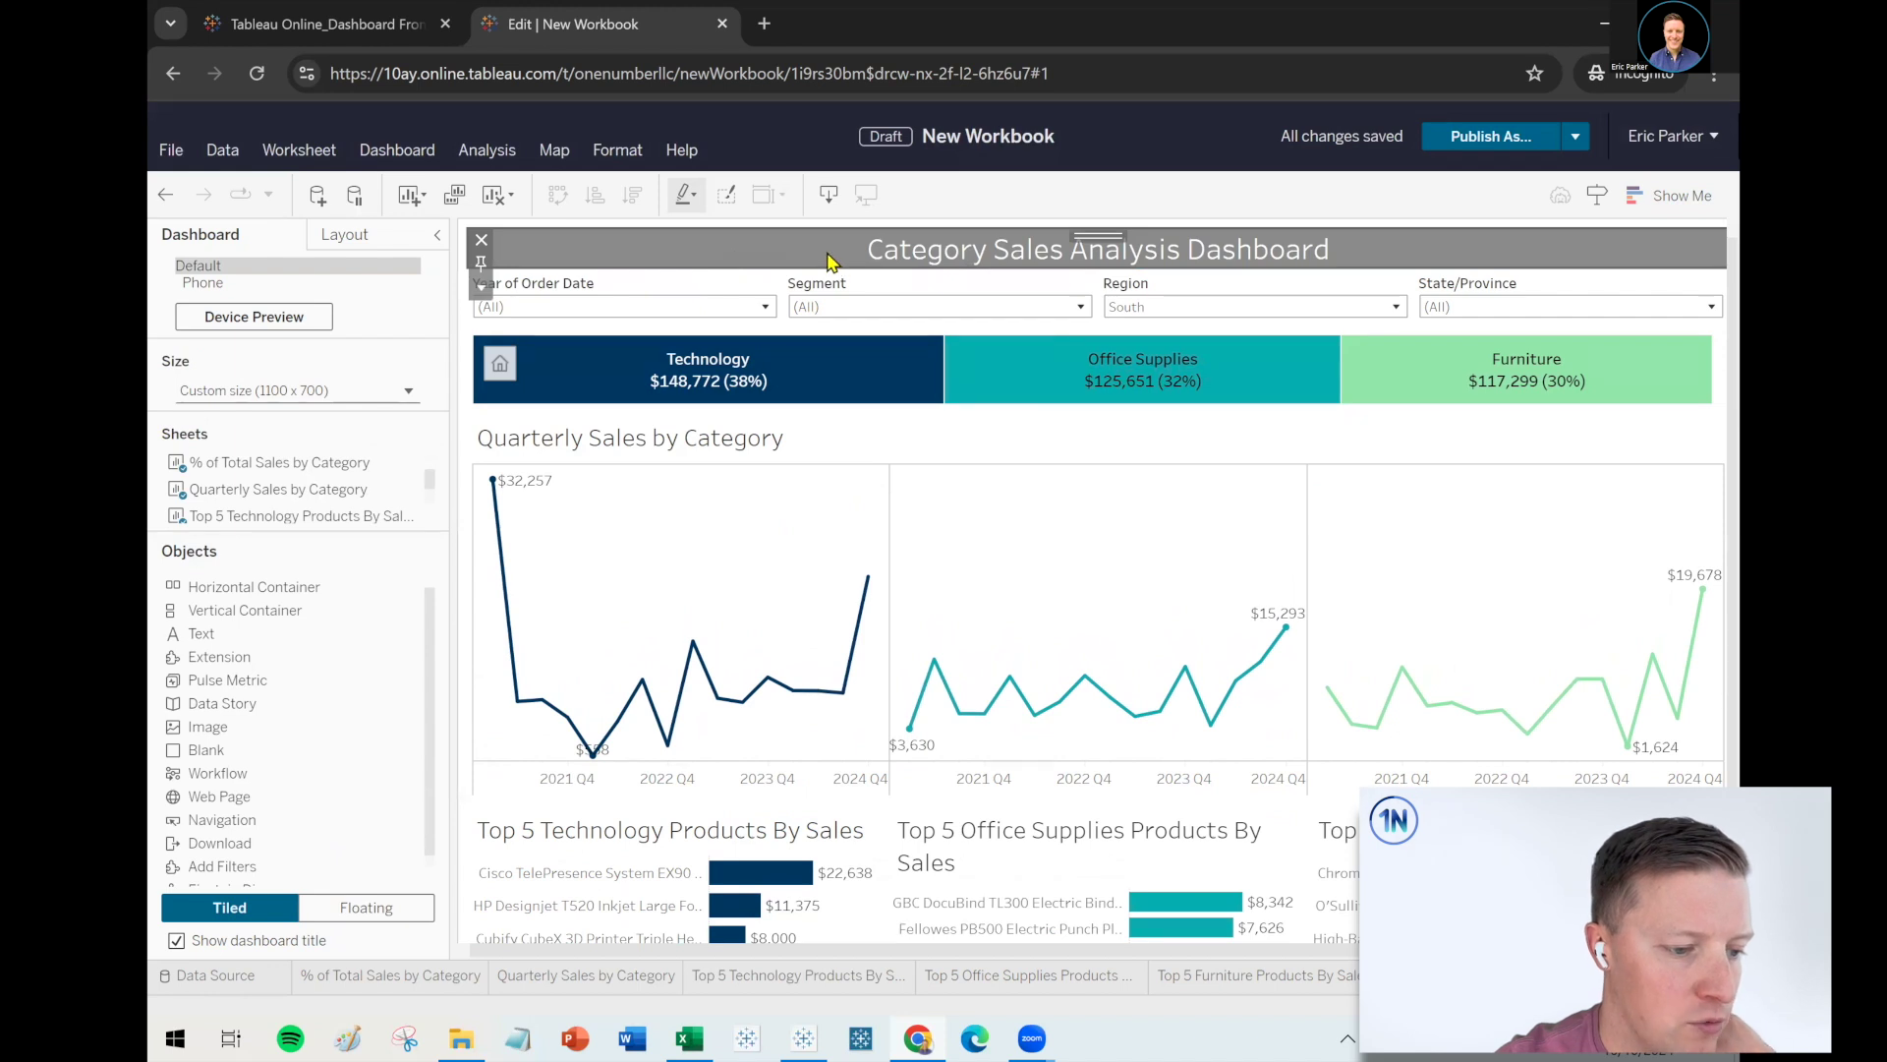
{"action": "double_click", "coordinate": [1098, 236]}
{"action": "double_click", "coordinate": [1098, 235]}
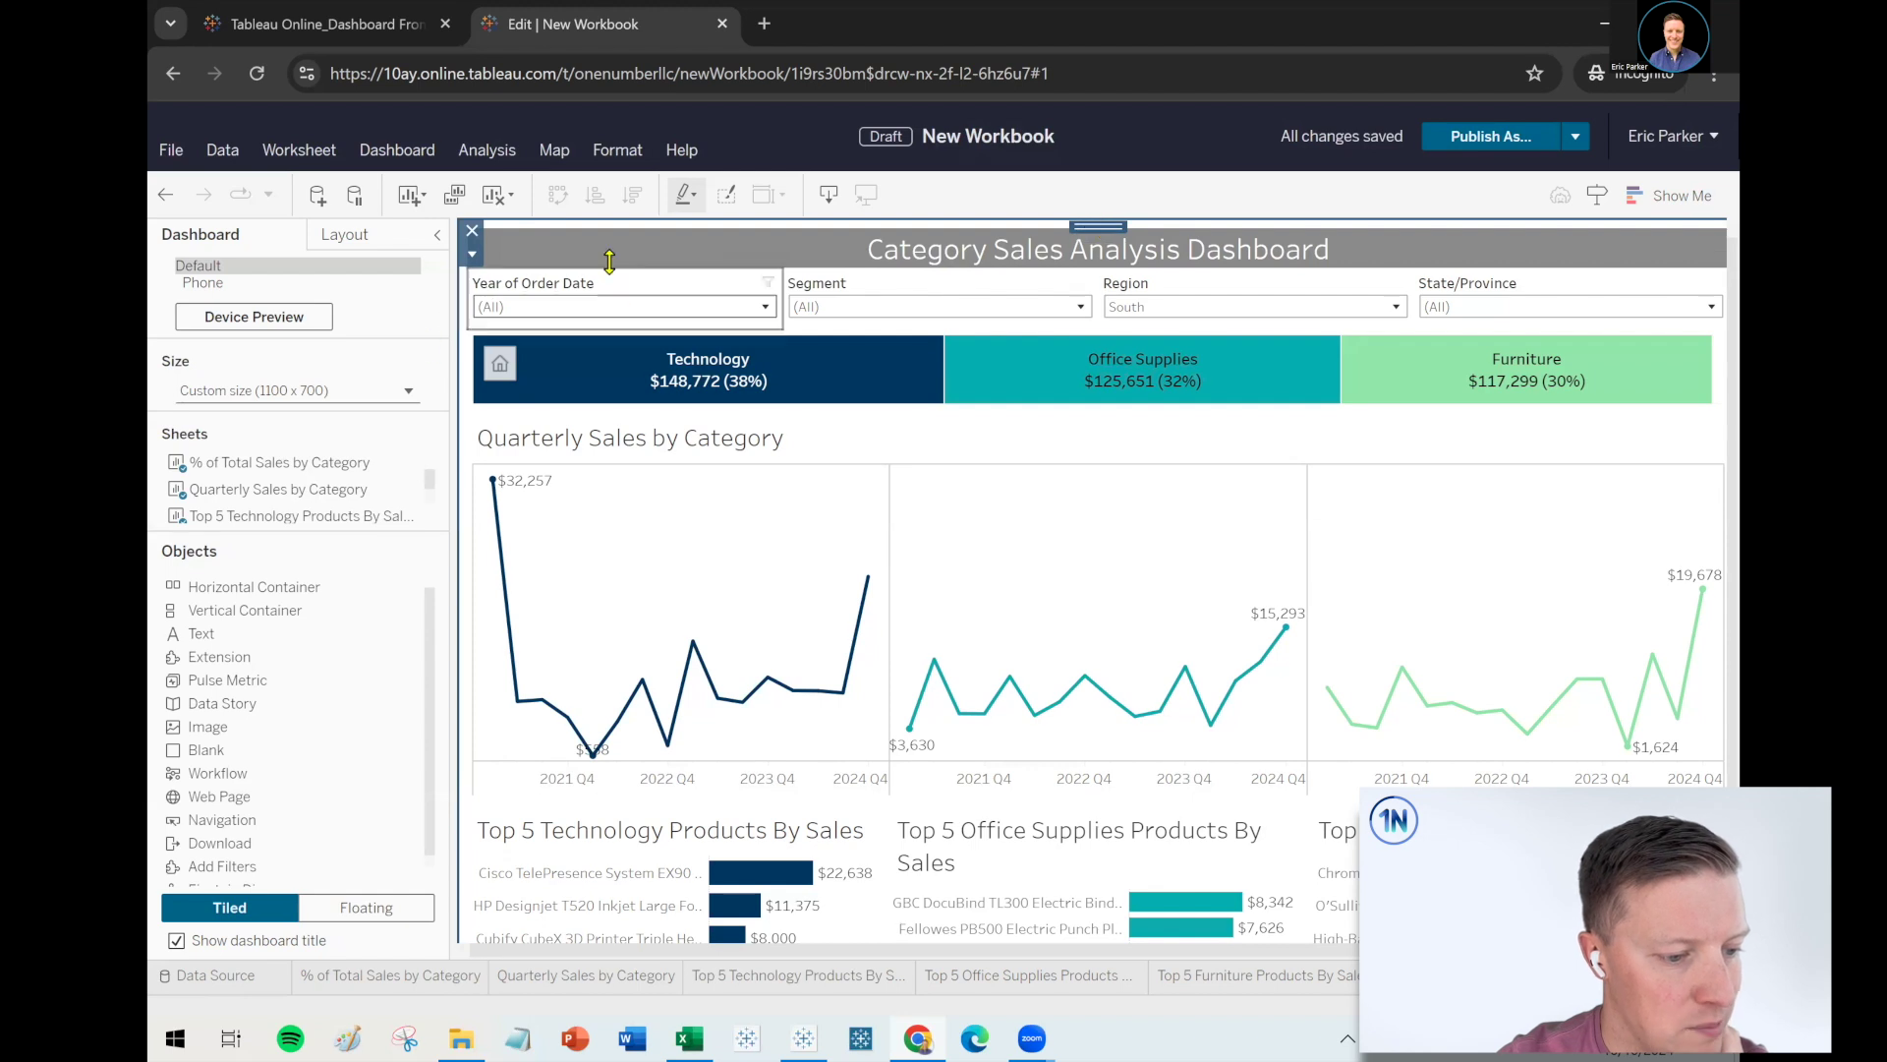
{"action": "left_click", "coordinate": [345, 241]}
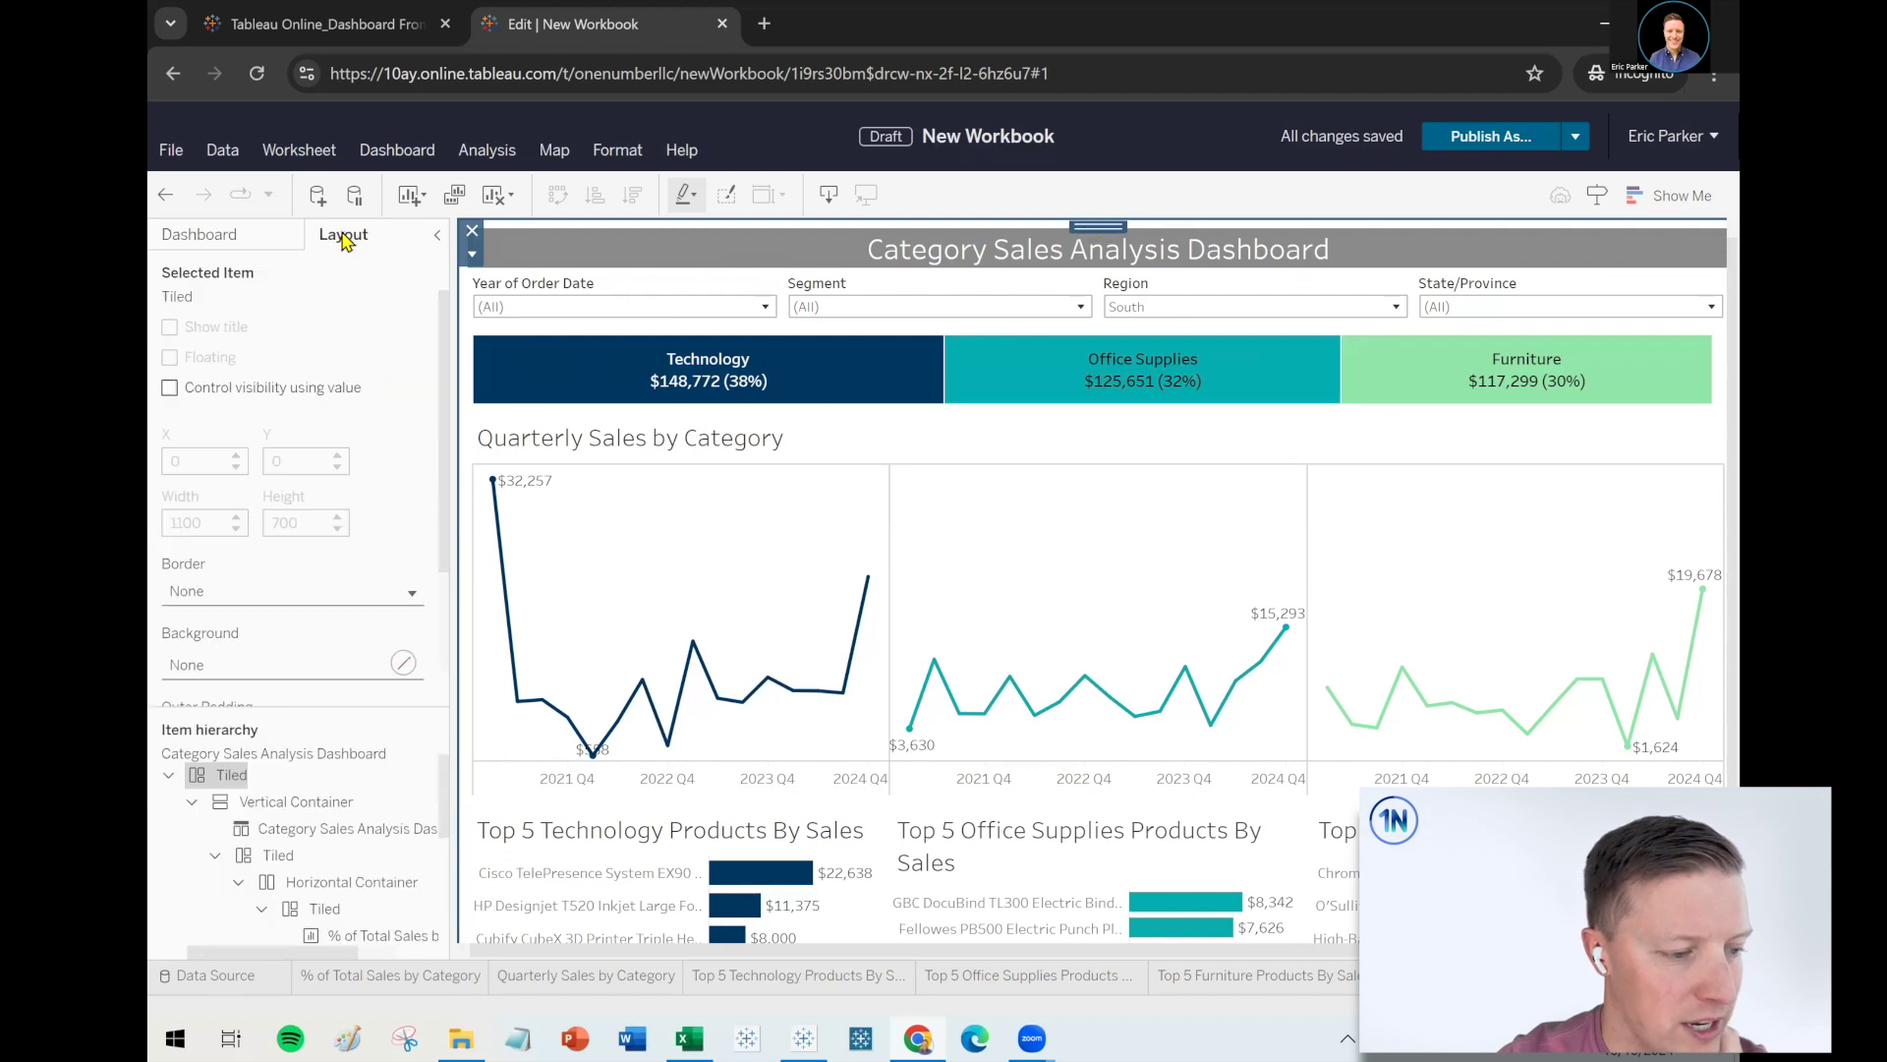
{"action": "left_click", "coordinate": [208, 670]}
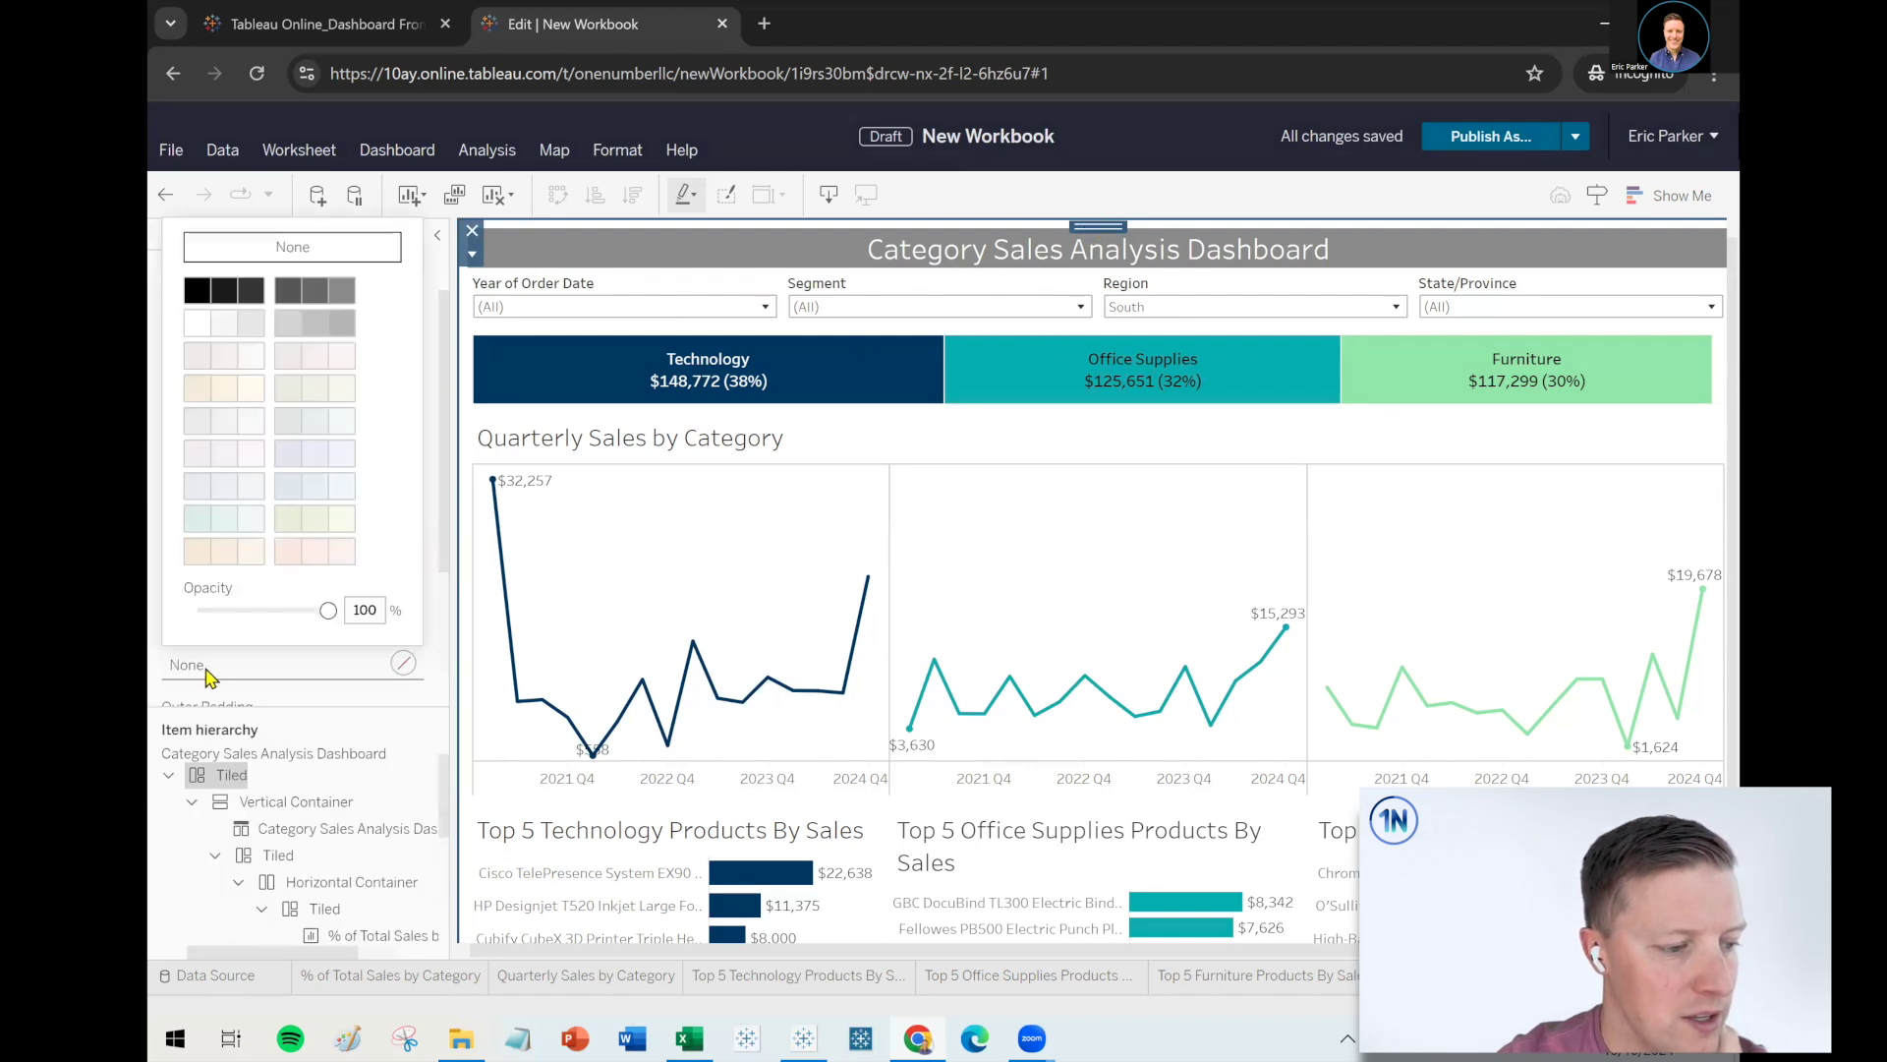
{"action": "left_click", "coordinate": [220, 327]}
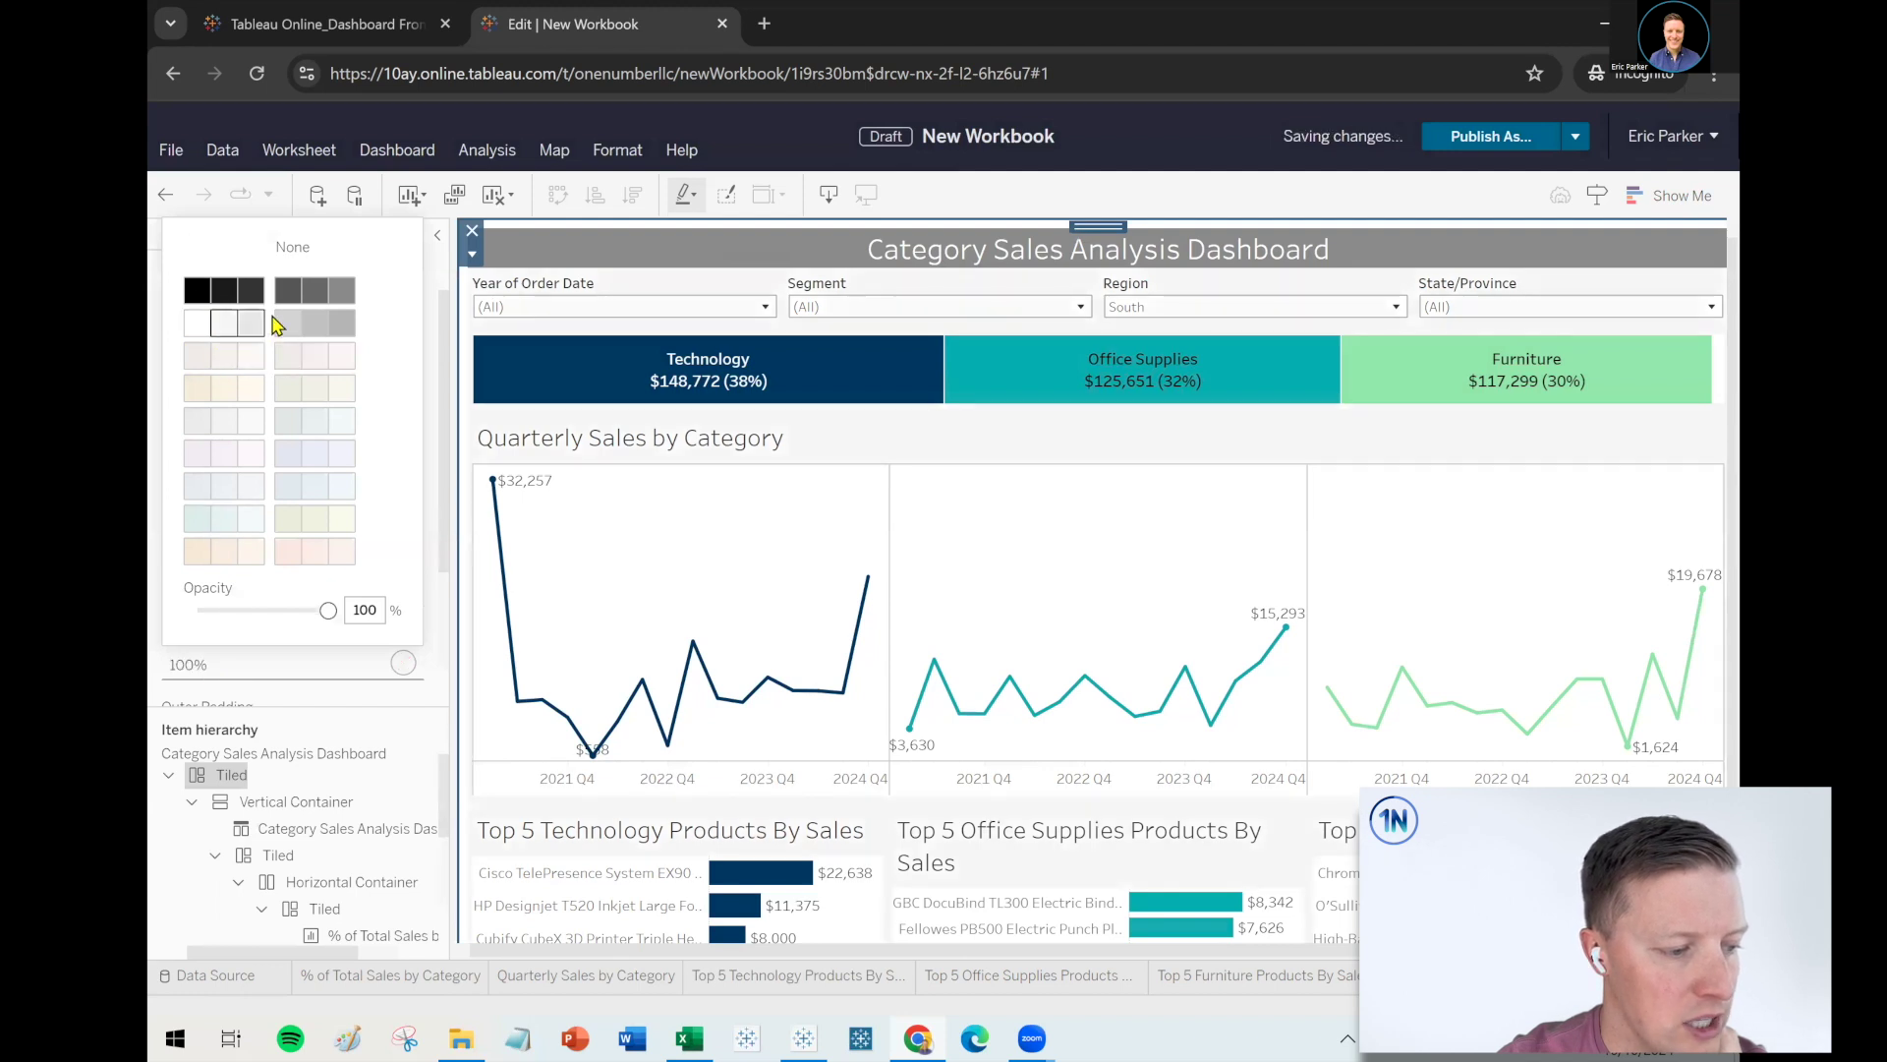
{"action": "left_click", "coordinate": [1707, 368]}
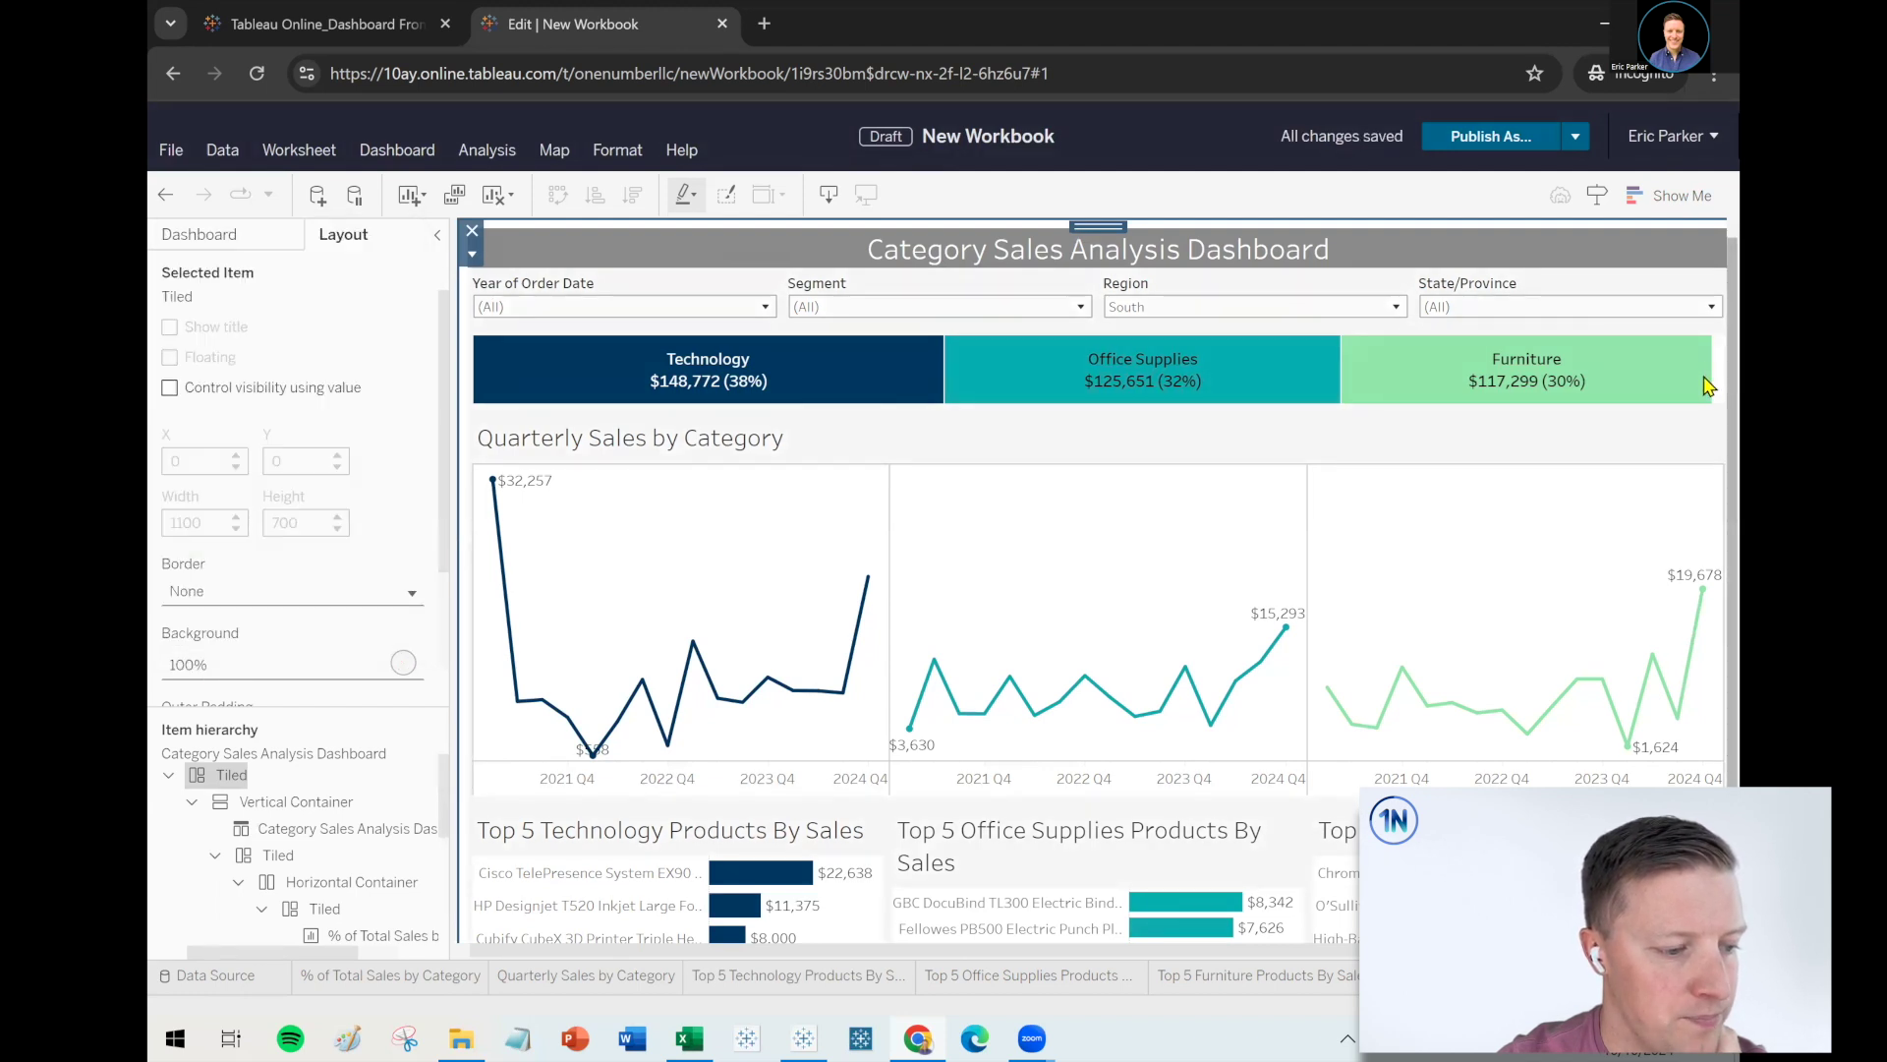
Give the % of Total Sales by Category sheet a white background and a thin solid light grey border
{"action": "scroll", "coordinate": [1707, 373], "scroll_direction": "down", "scroll_amount": 1}
{"action": "scroll", "coordinate": [1098, 580], "scroll_direction": "down", "scroll_amount": 1}
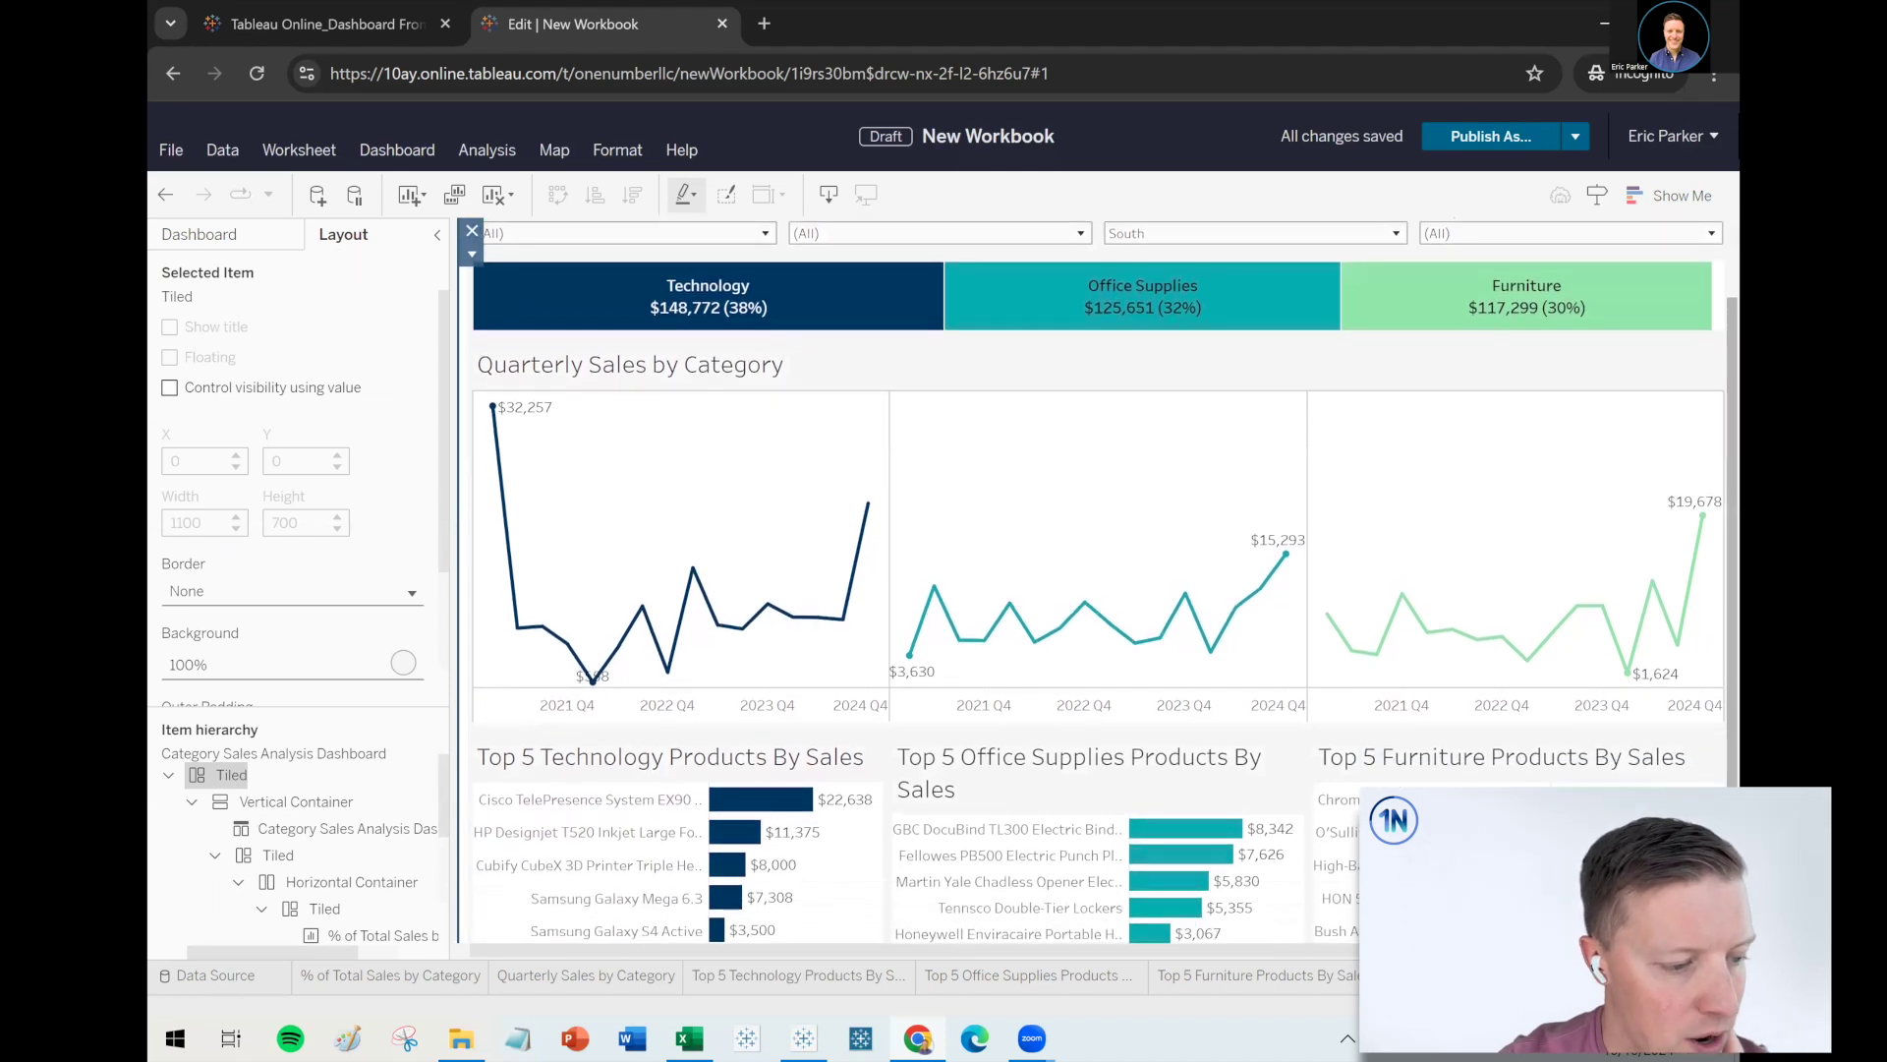
{"action": "scroll", "coordinate": [1098, 580], "scroll_direction": "down", "scroll_amount": 1}
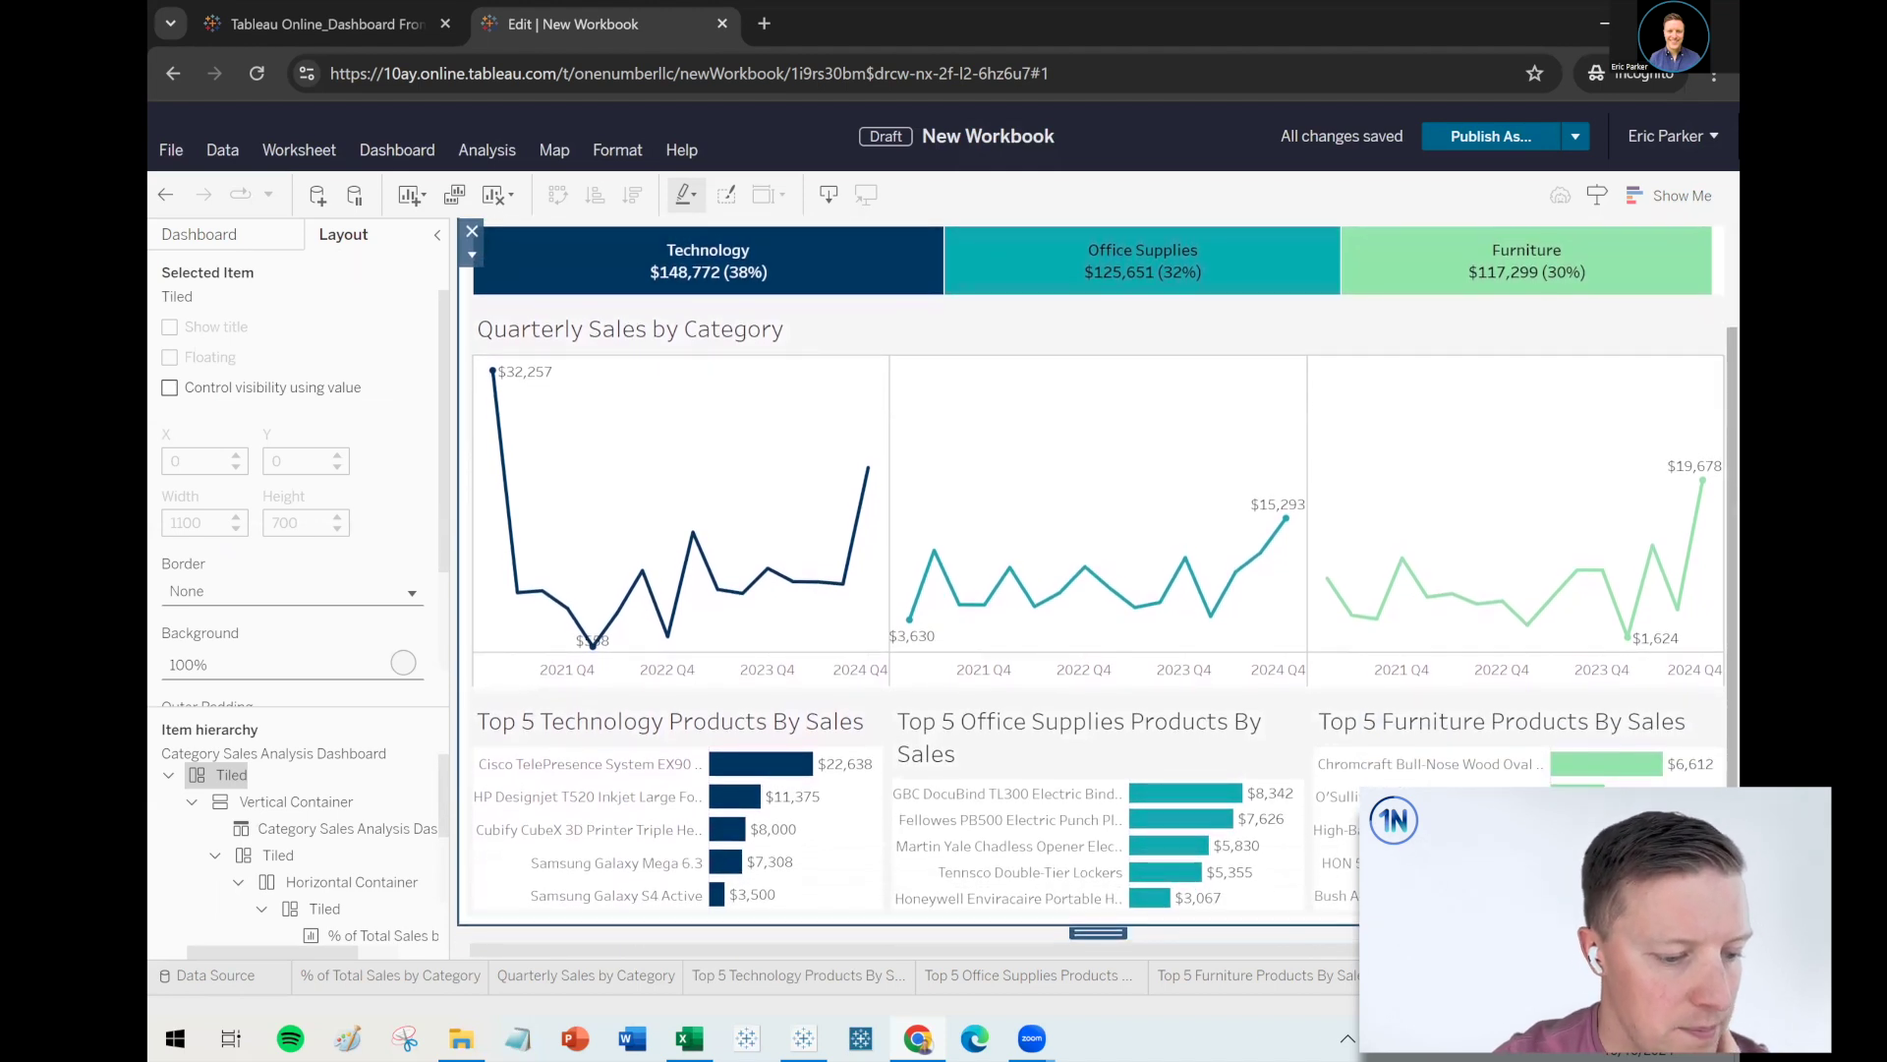
{"action": "scroll", "coordinate": [1661, 370], "scroll_direction": "up", "scroll_amount": 3}
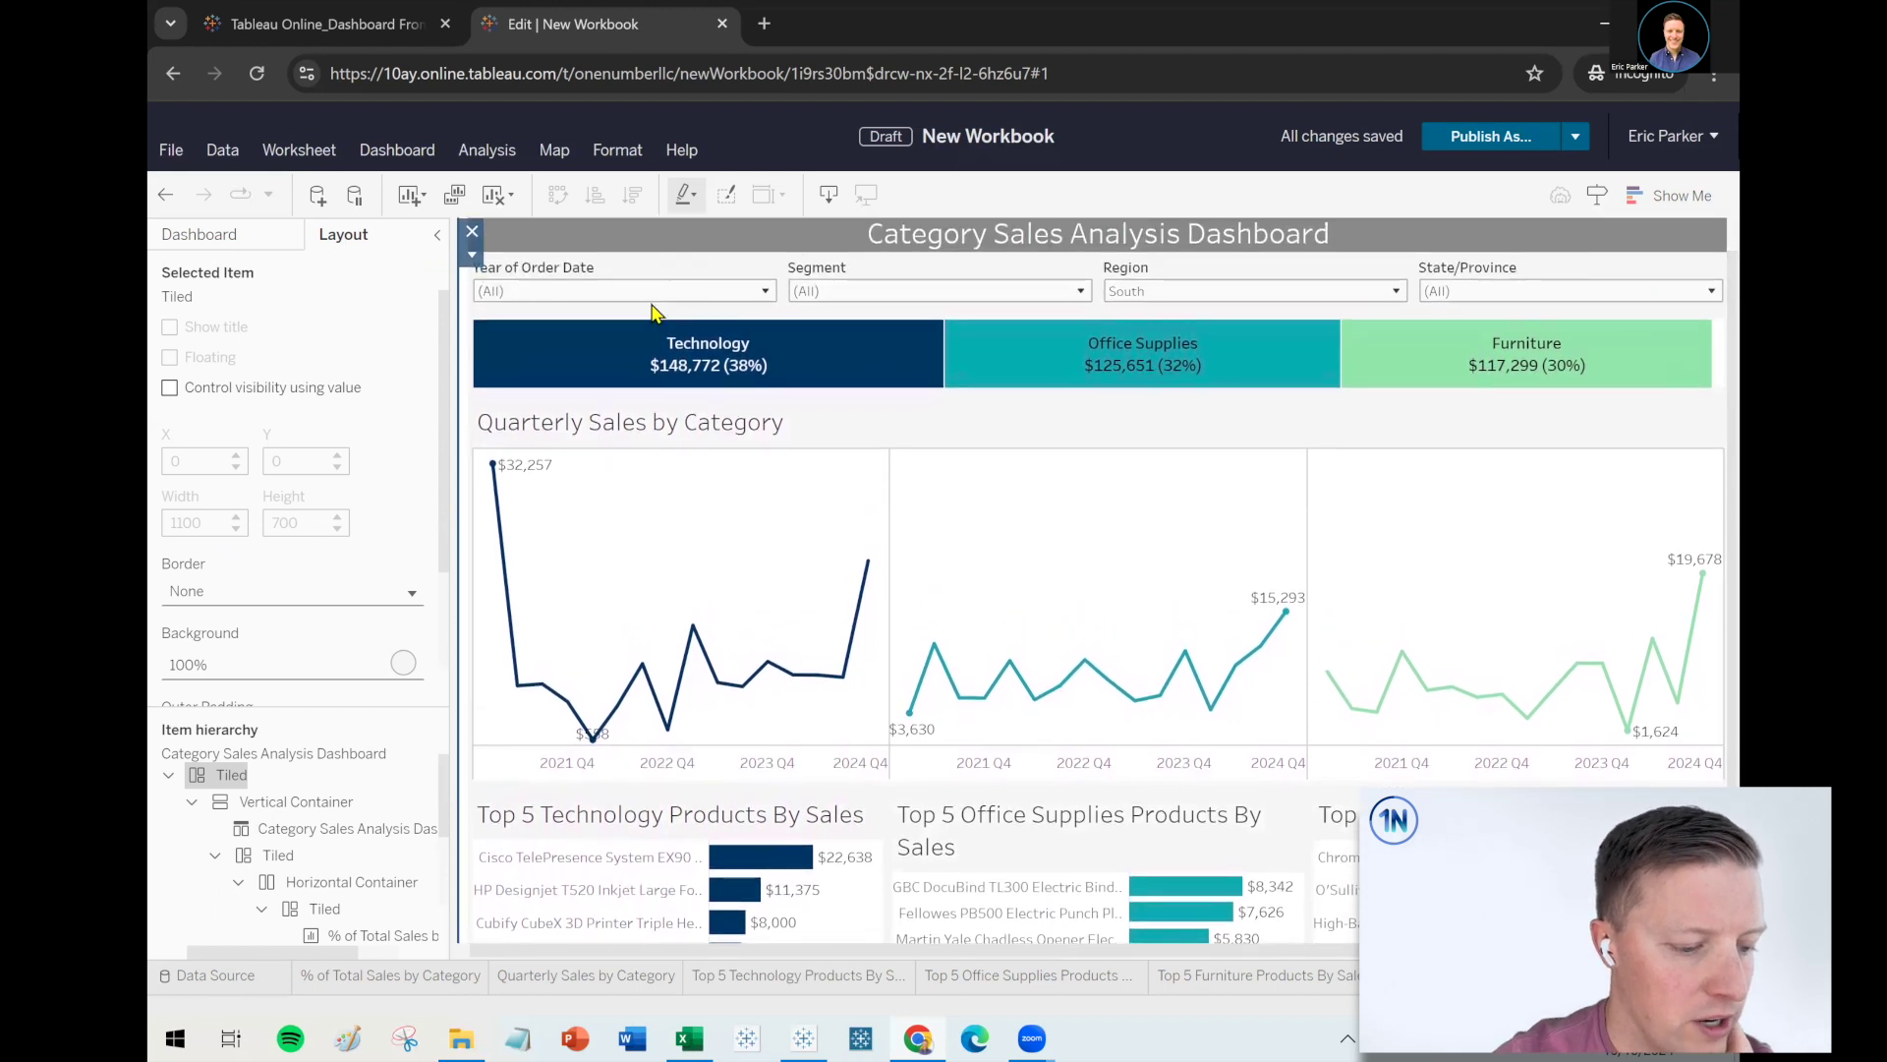
{"action": "left_click", "coordinate": [777, 371]}
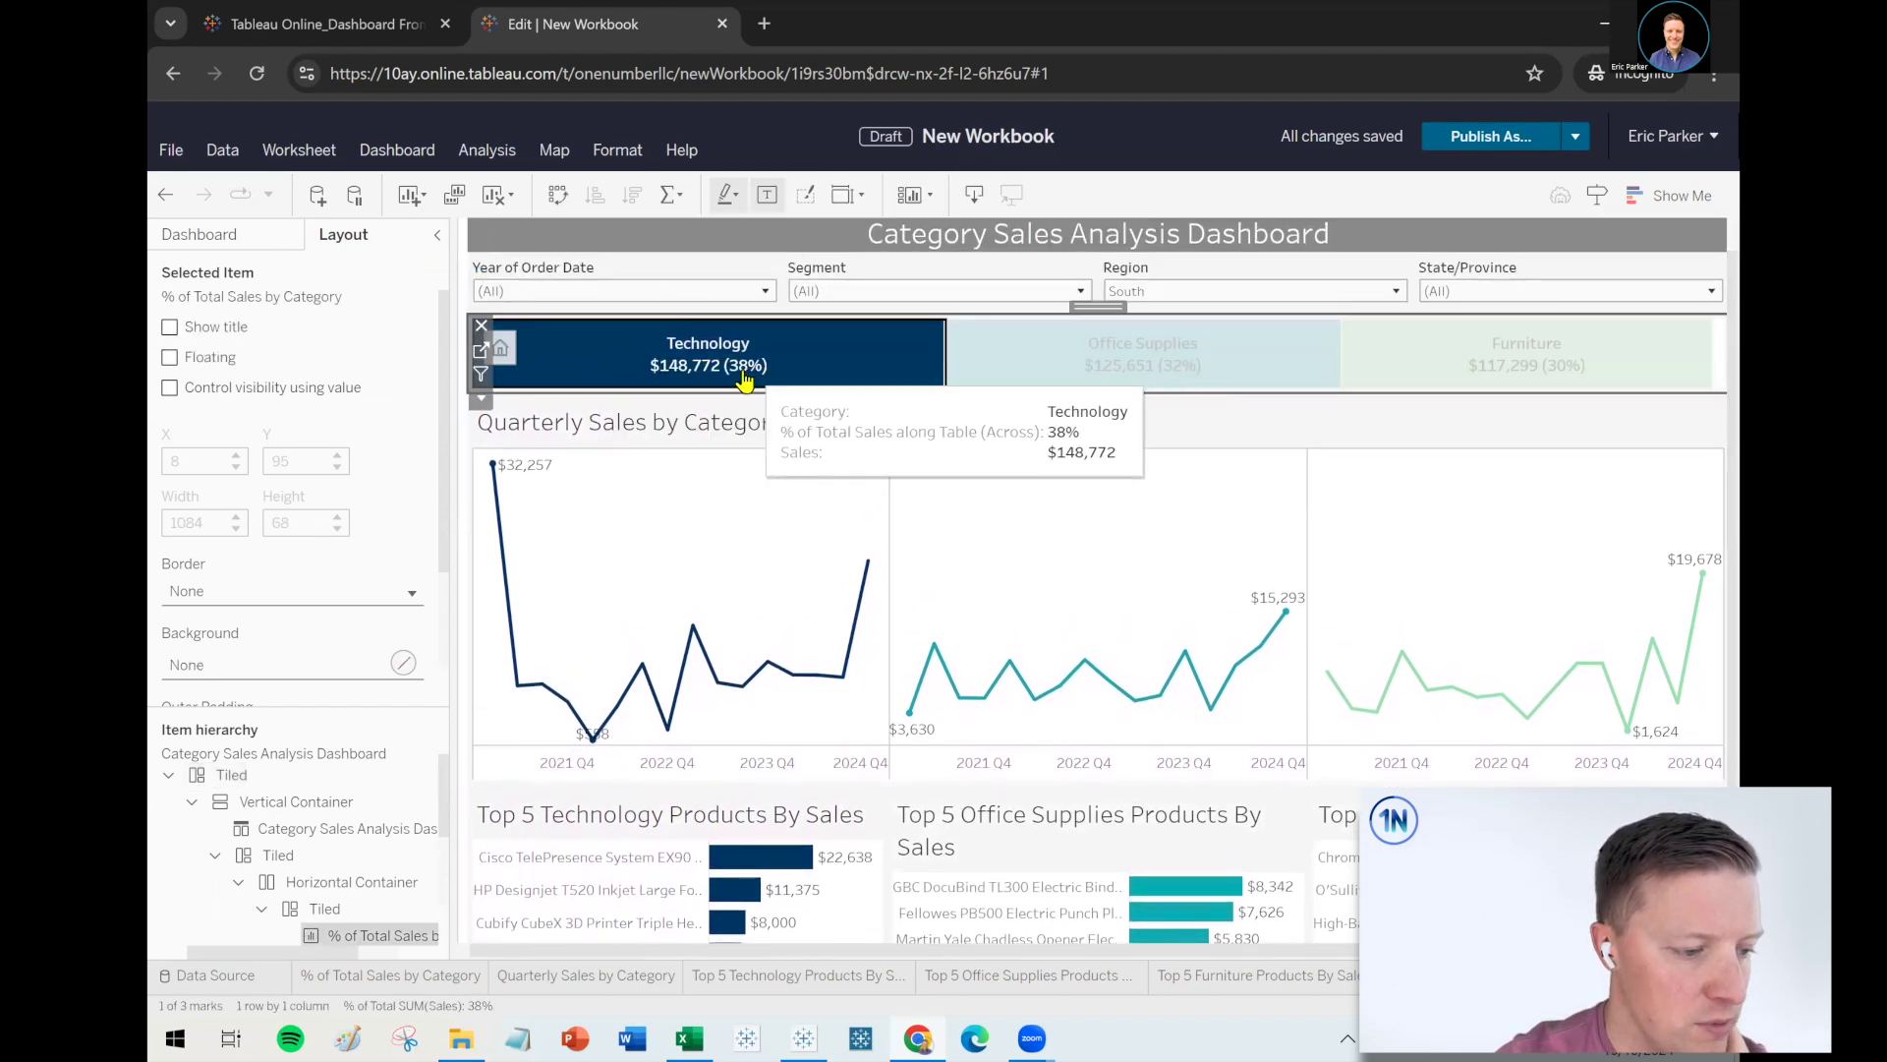
{"action": "left_click", "coordinate": [809, 371]}
{"action": "left_click", "coordinate": [206, 664]}
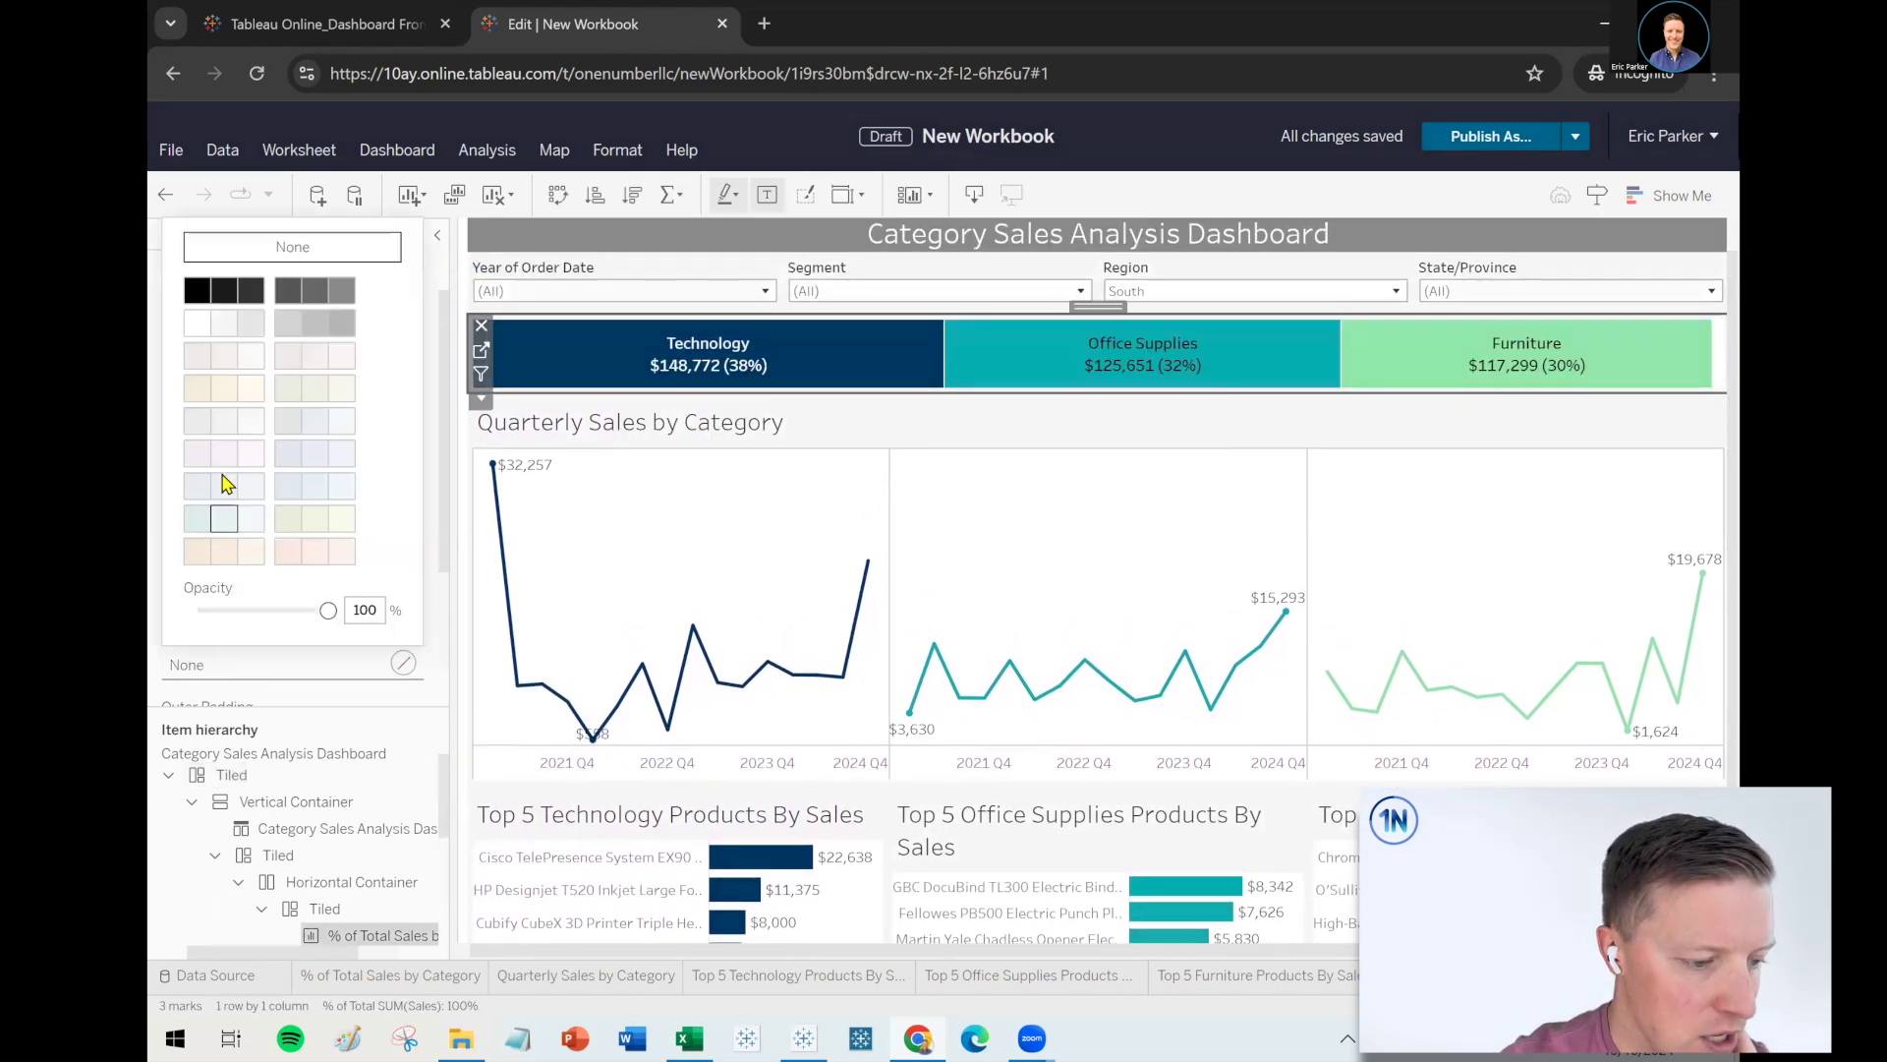
{"action": "left_click", "coordinate": [197, 324]}
{"action": "left_click", "coordinate": [257, 673]}
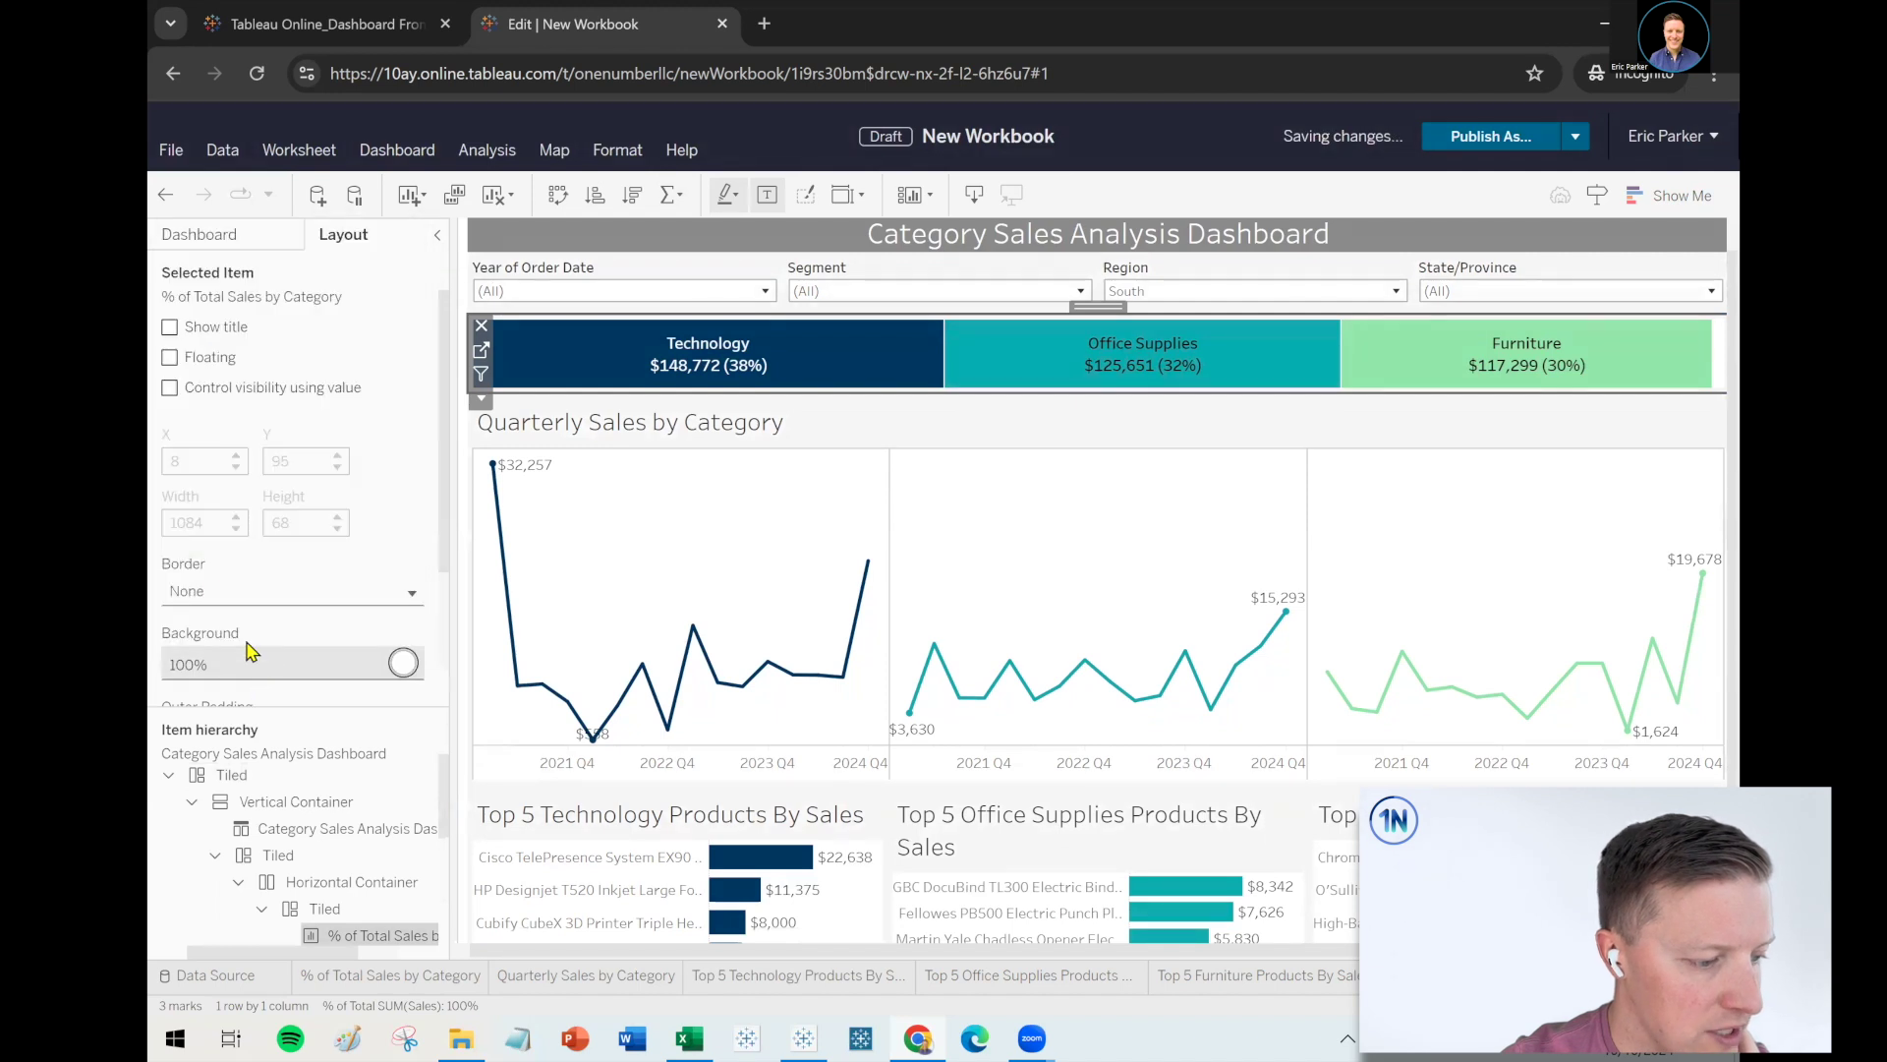
{"action": "left_click", "coordinate": [211, 587]}
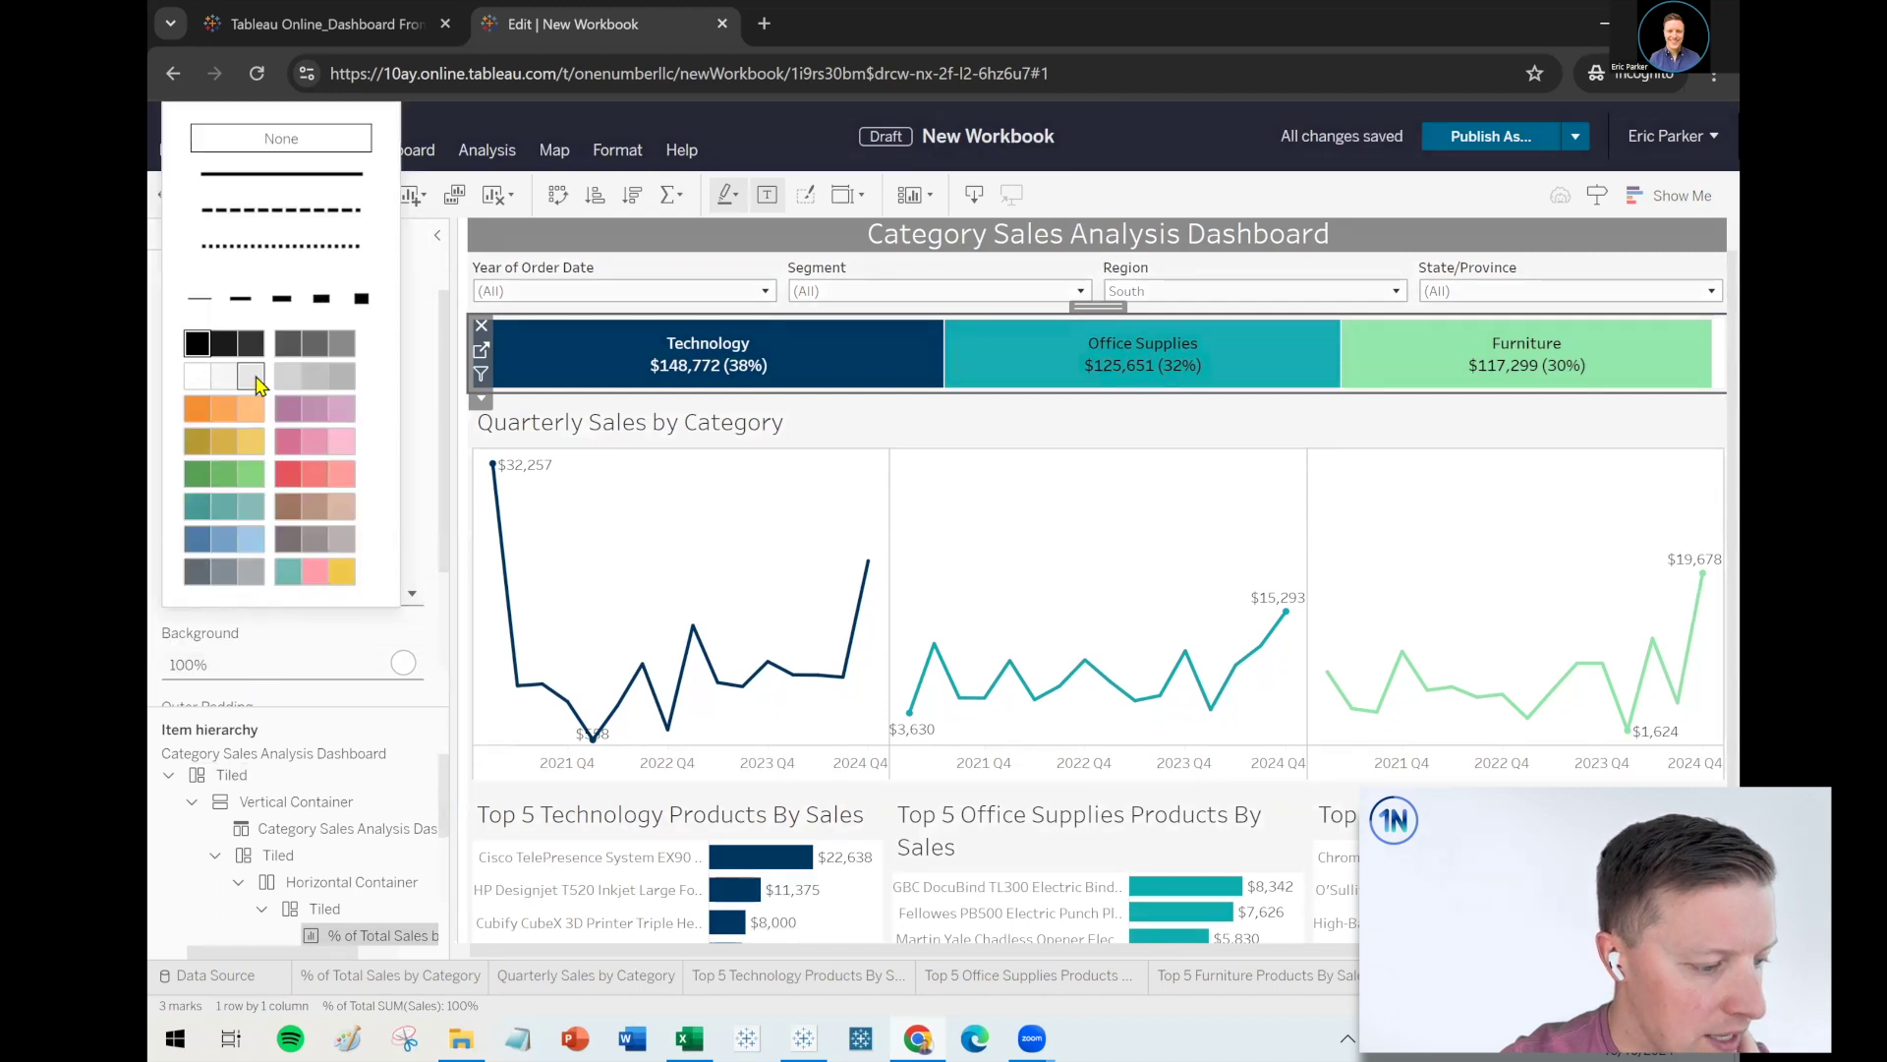
{"action": "left_click", "coordinate": [253, 379]}
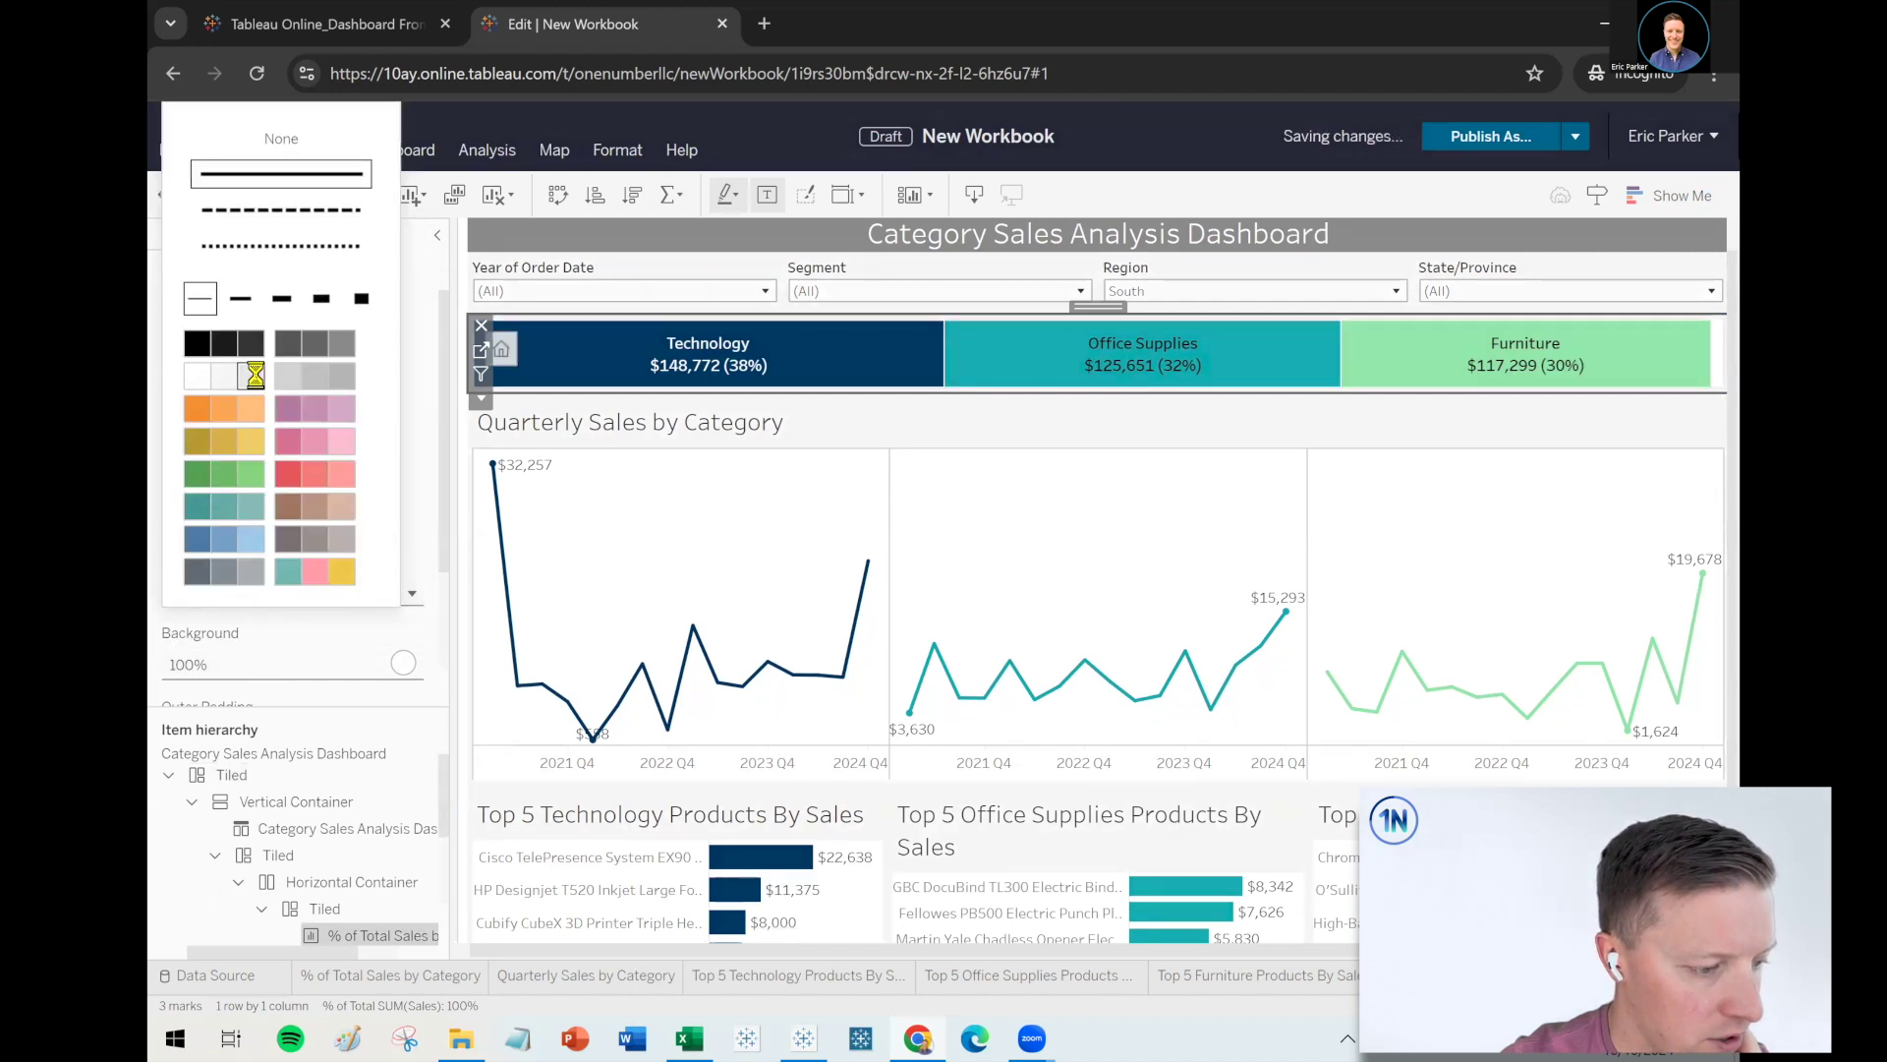
{"action": "left_click", "coordinate": [887, 433]}
Give the Quarterly Sales by Category sheet a white background and a thin solid light grey border
{"action": "left_click", "coordinate": [875, 433]}
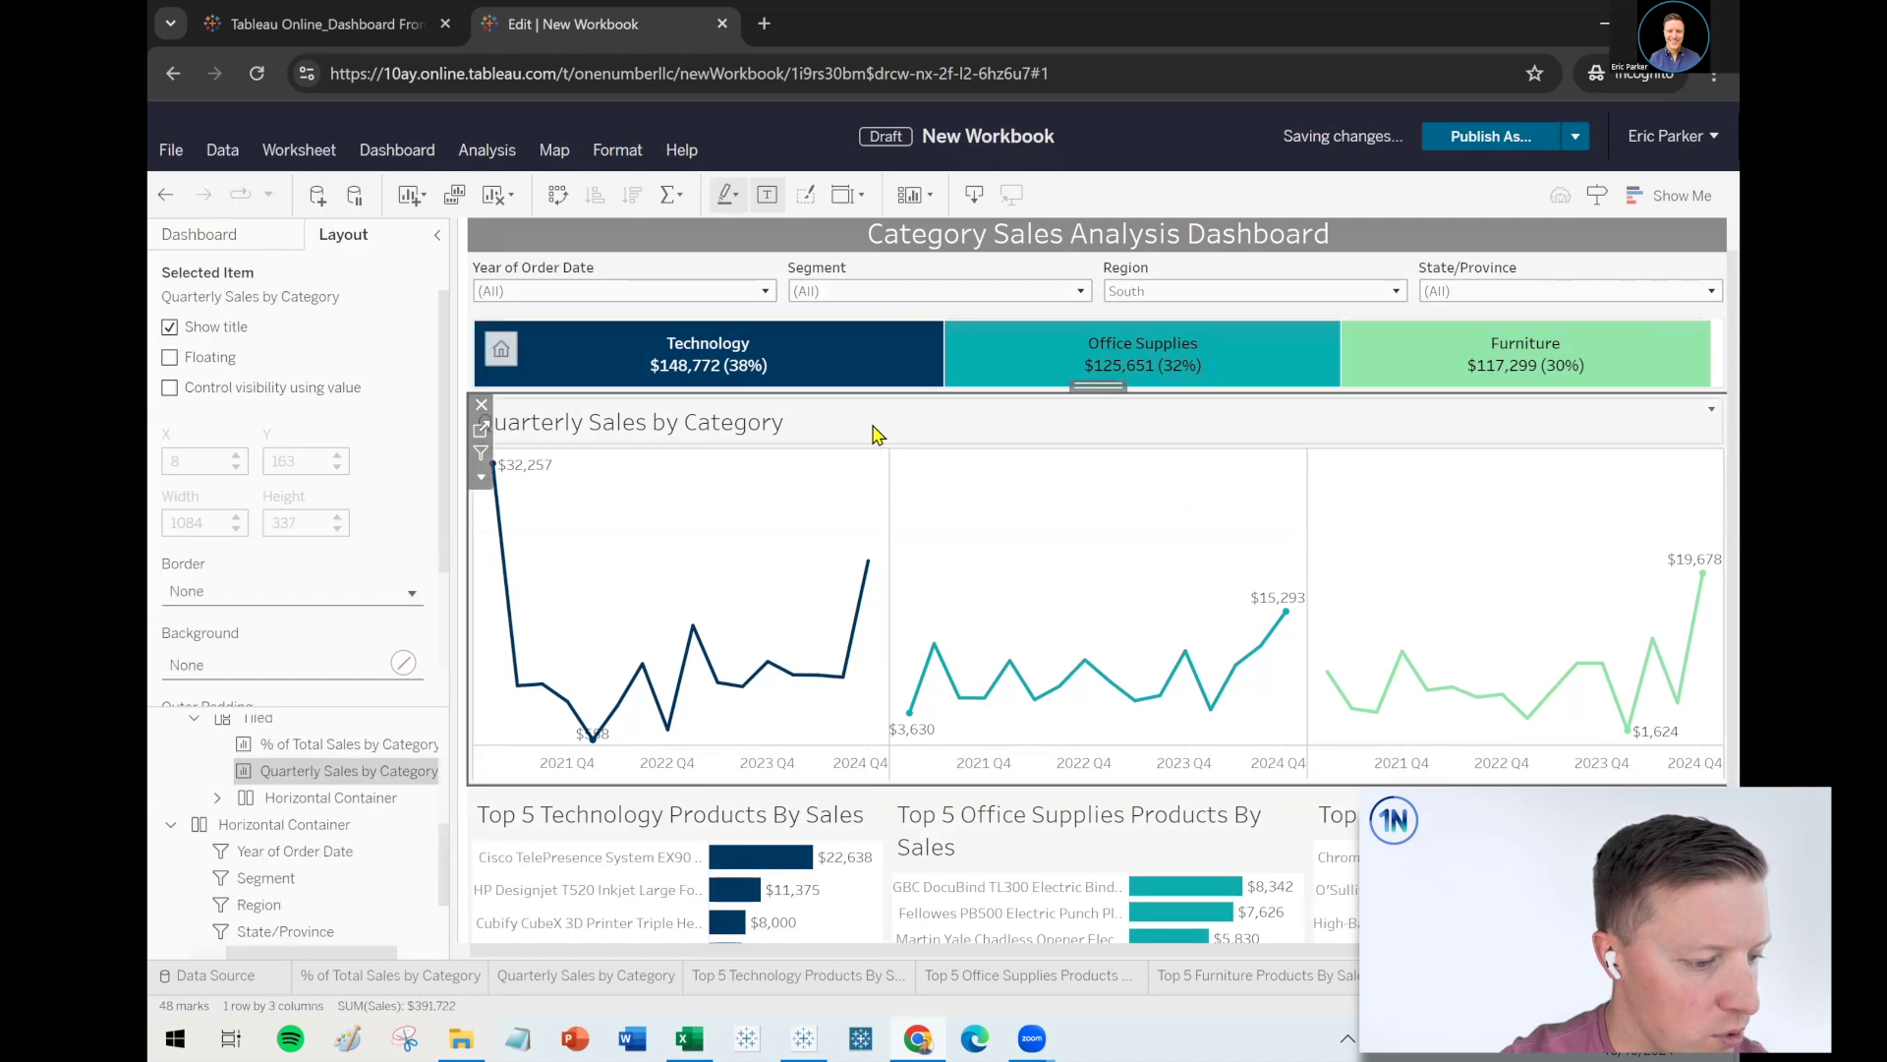
{"action": "left_click", "coordinate": [192, 666]}
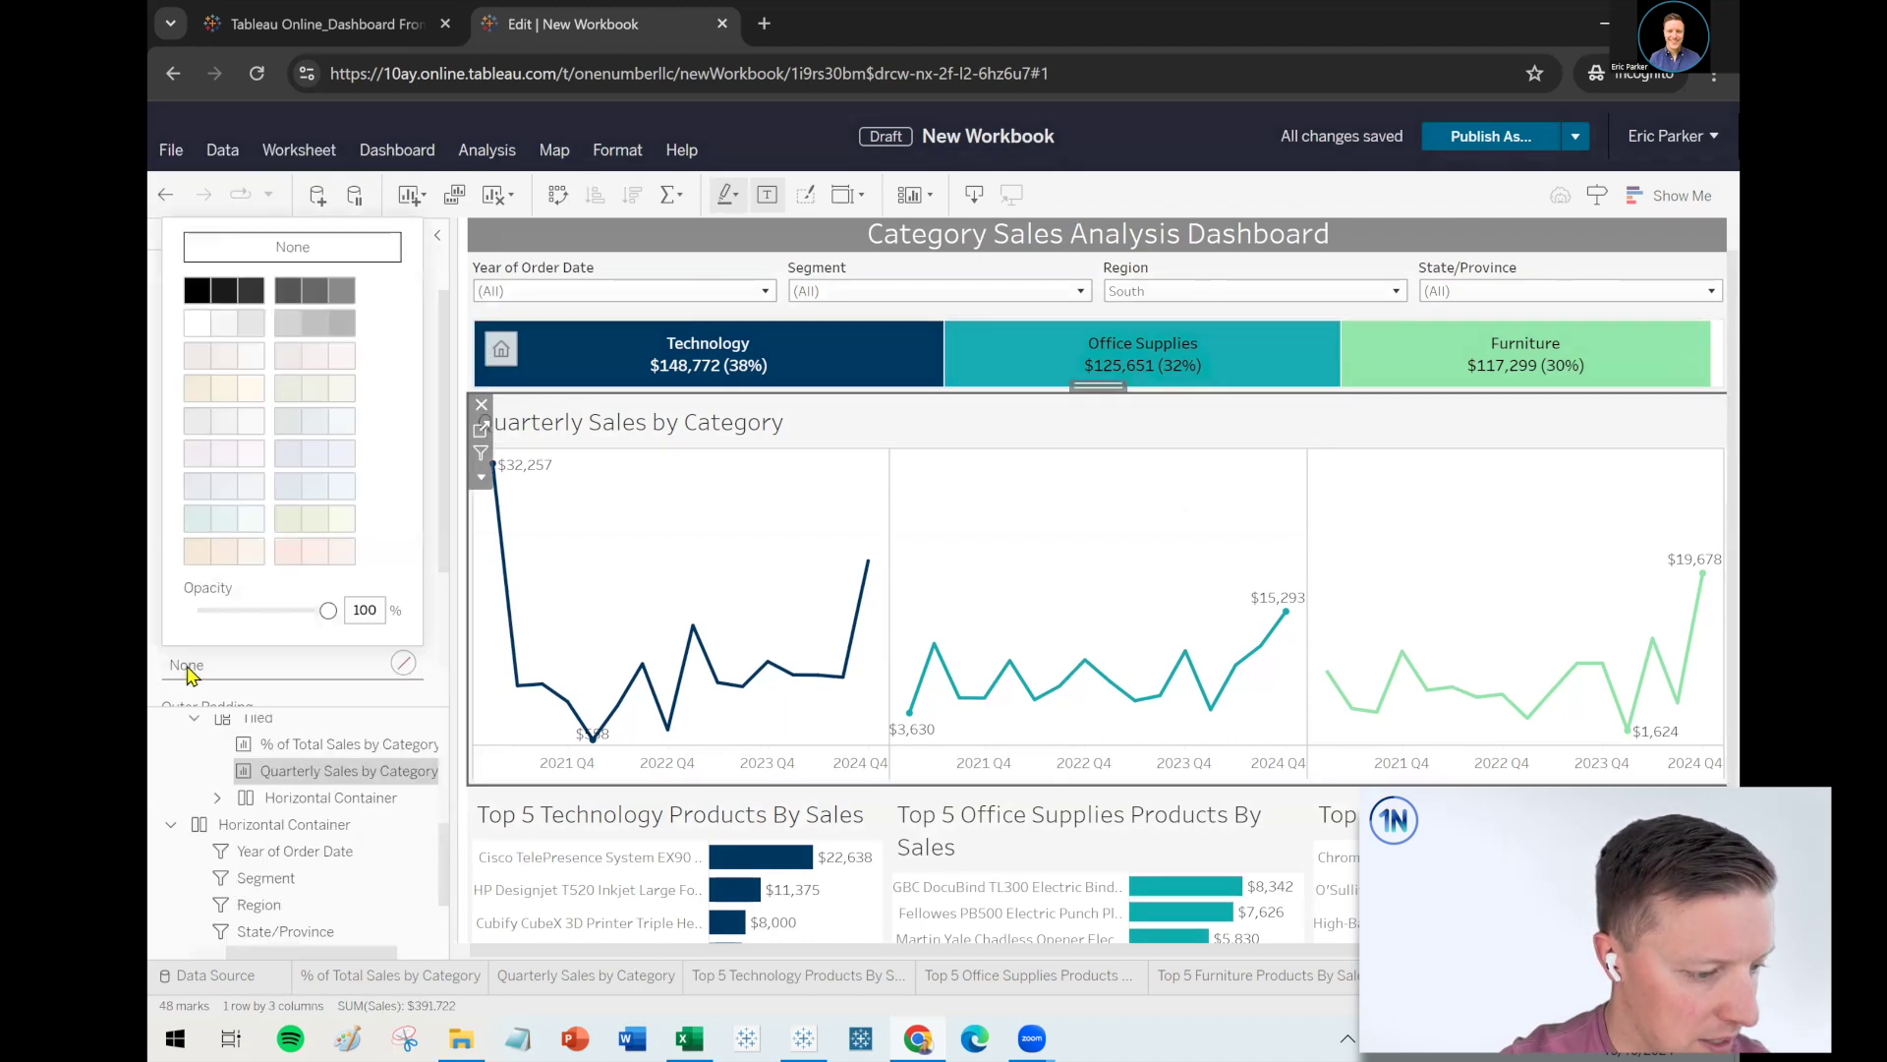
{"action": "left_click", "coordinate": [203, 328]}
{"action": "left_click", "coordinate": [313, 678]}
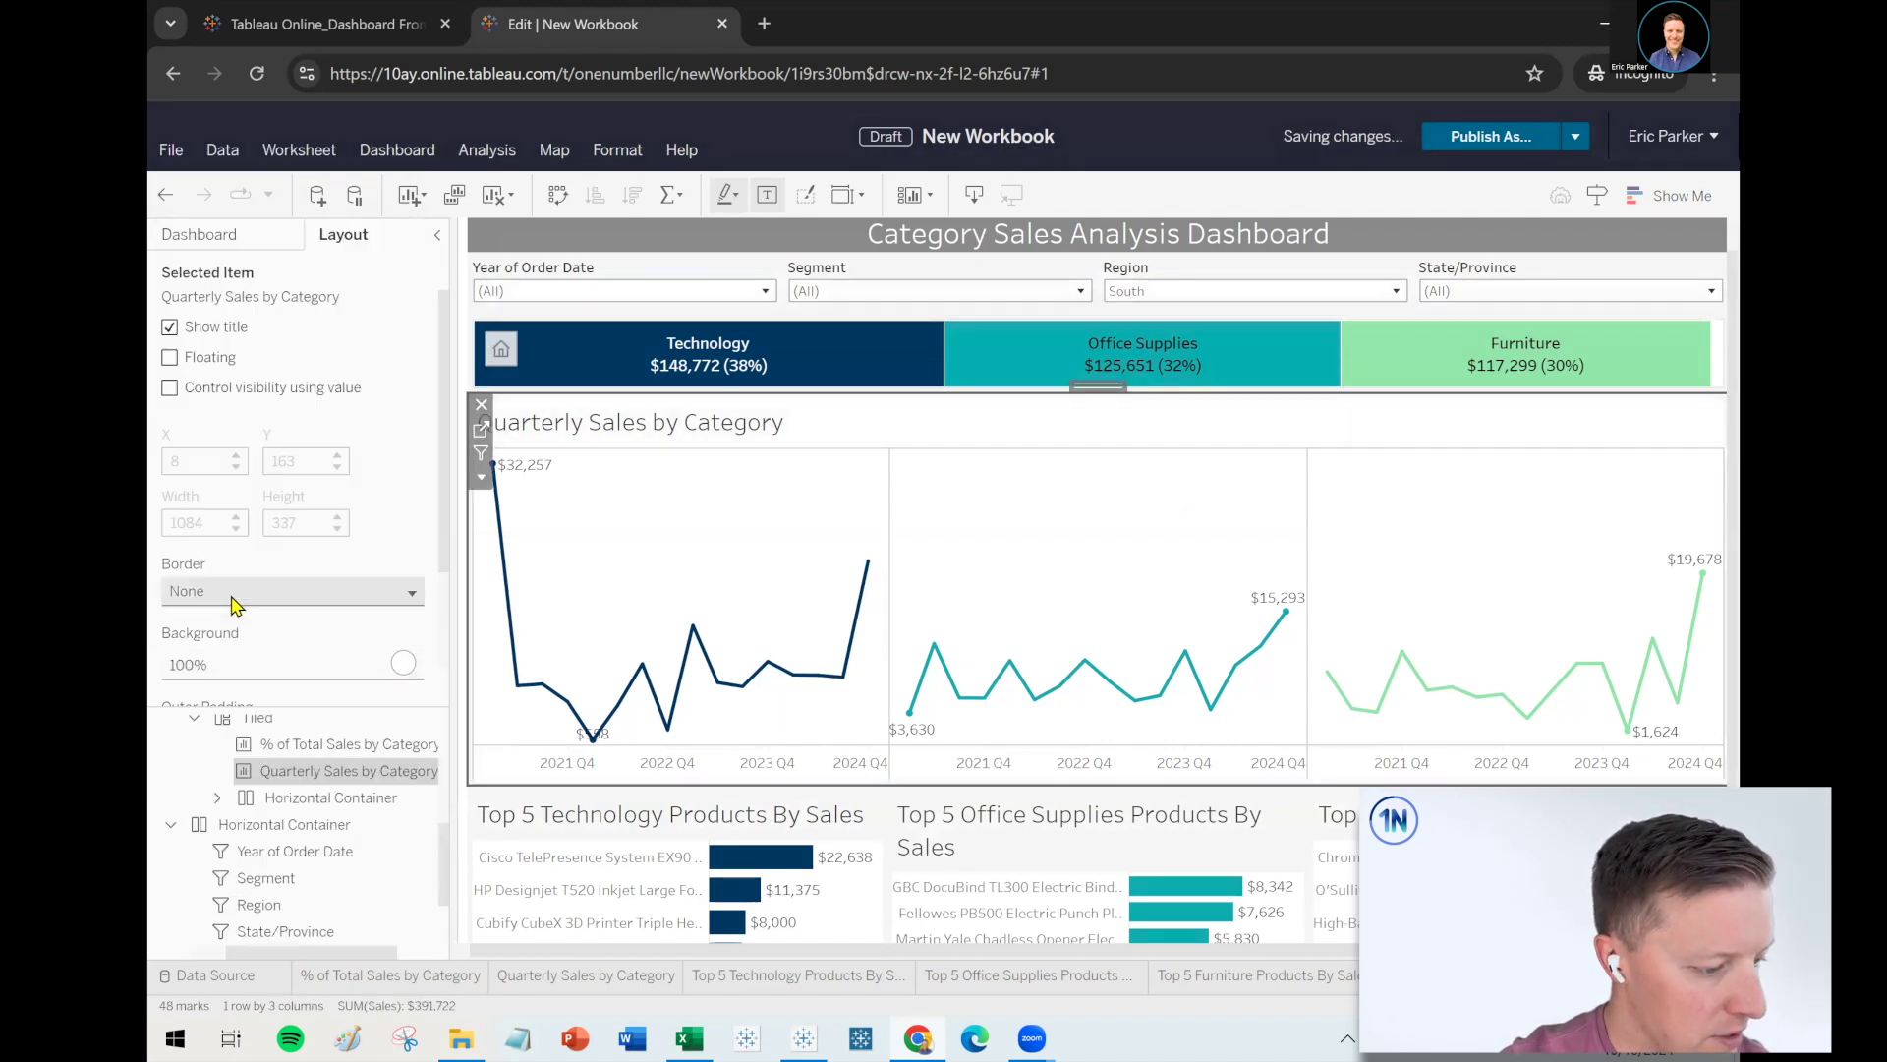
{"action": "left_click", "coordinate": [232, 602]}
{"action": "left_click", "coordinate": [251, 376]}
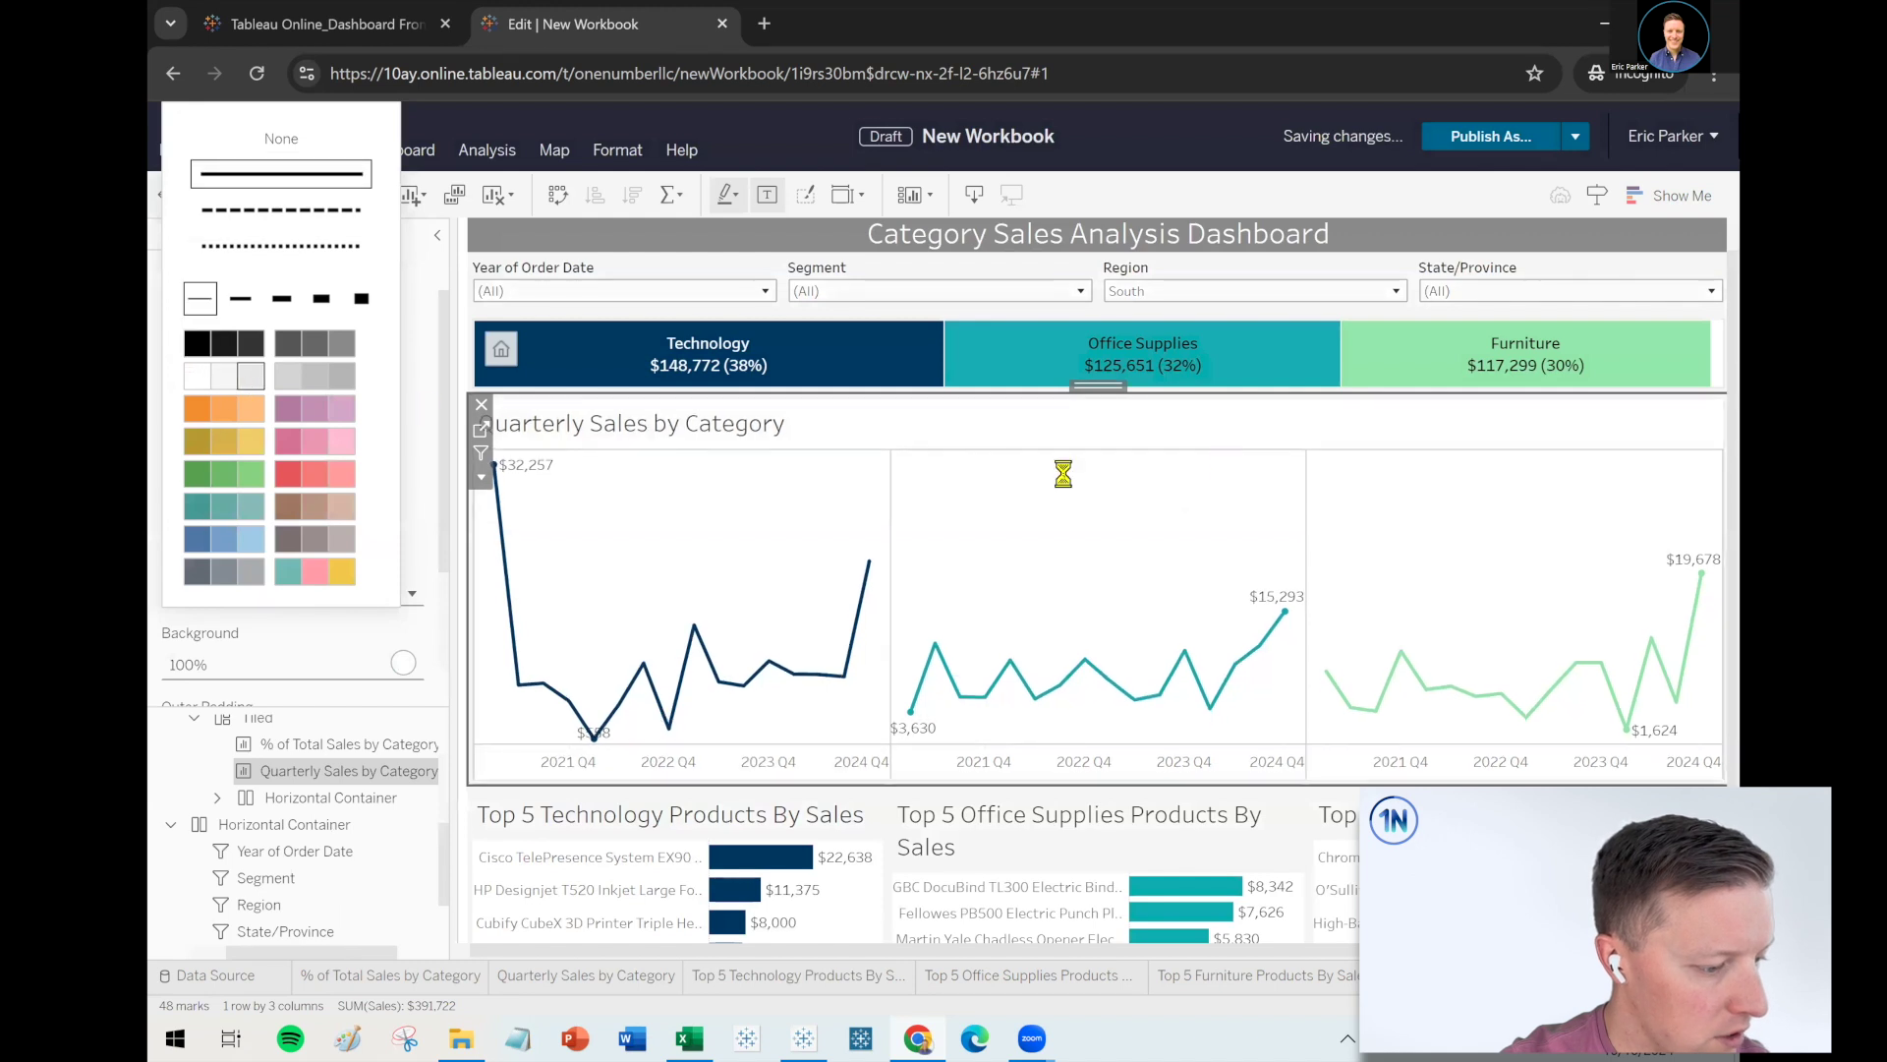
{"action": "left_click", "coordinate": [449, 924]}
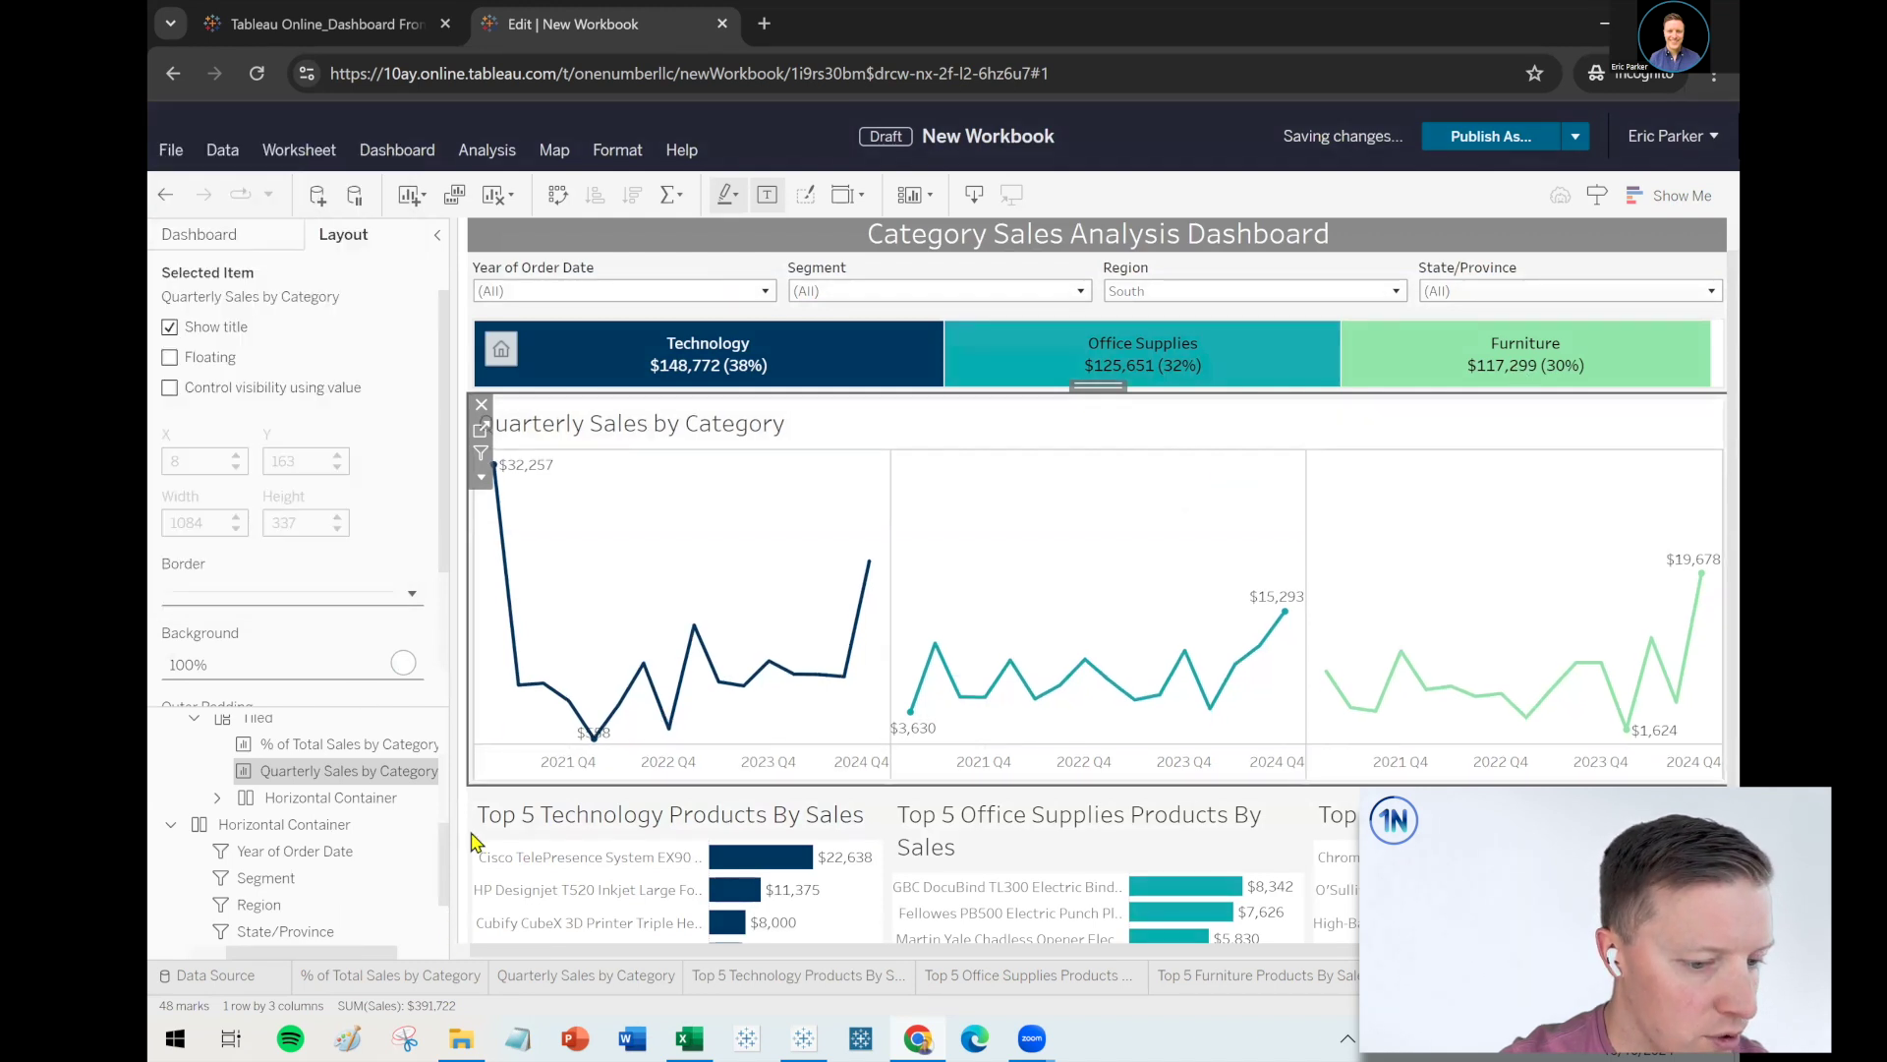
{"action": "left_click", "coordinate": [703, 248]}
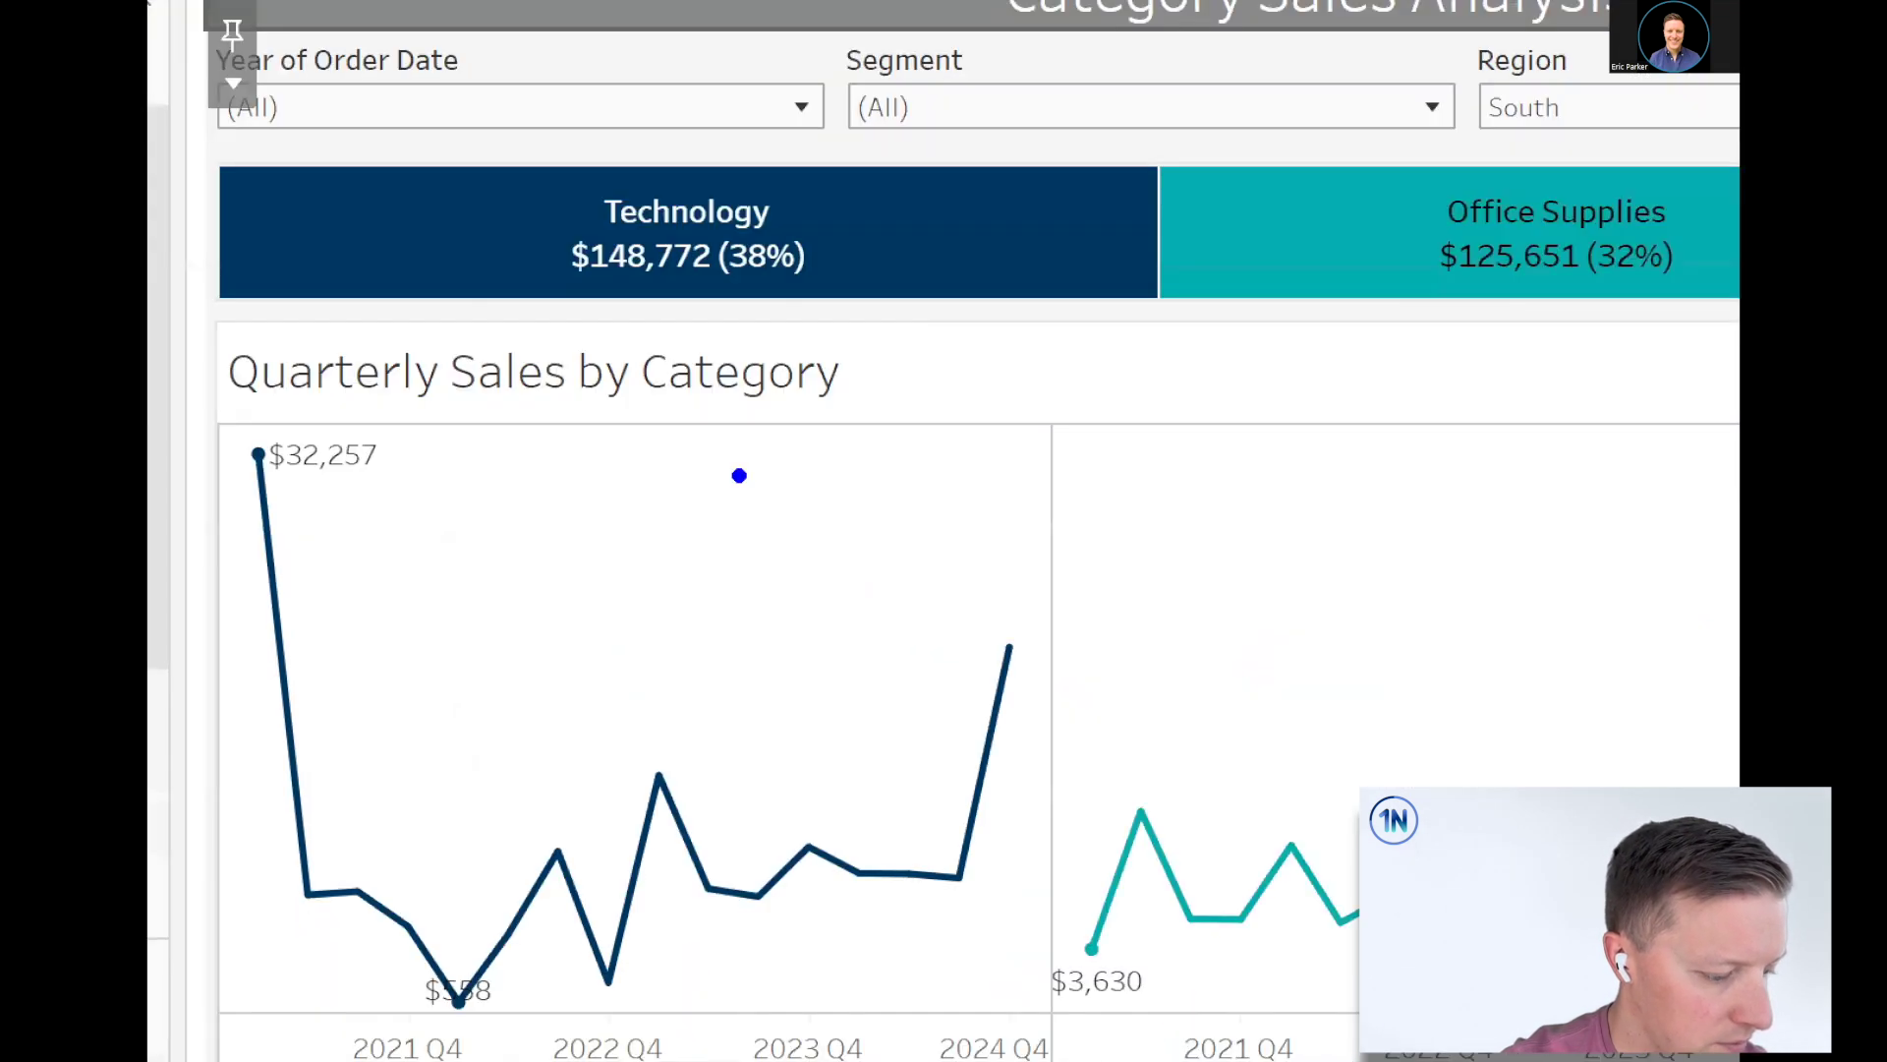
{"action": "left_click_drag", "start_coordinate": [1022, 322], "coordinate": [1040, 496]}
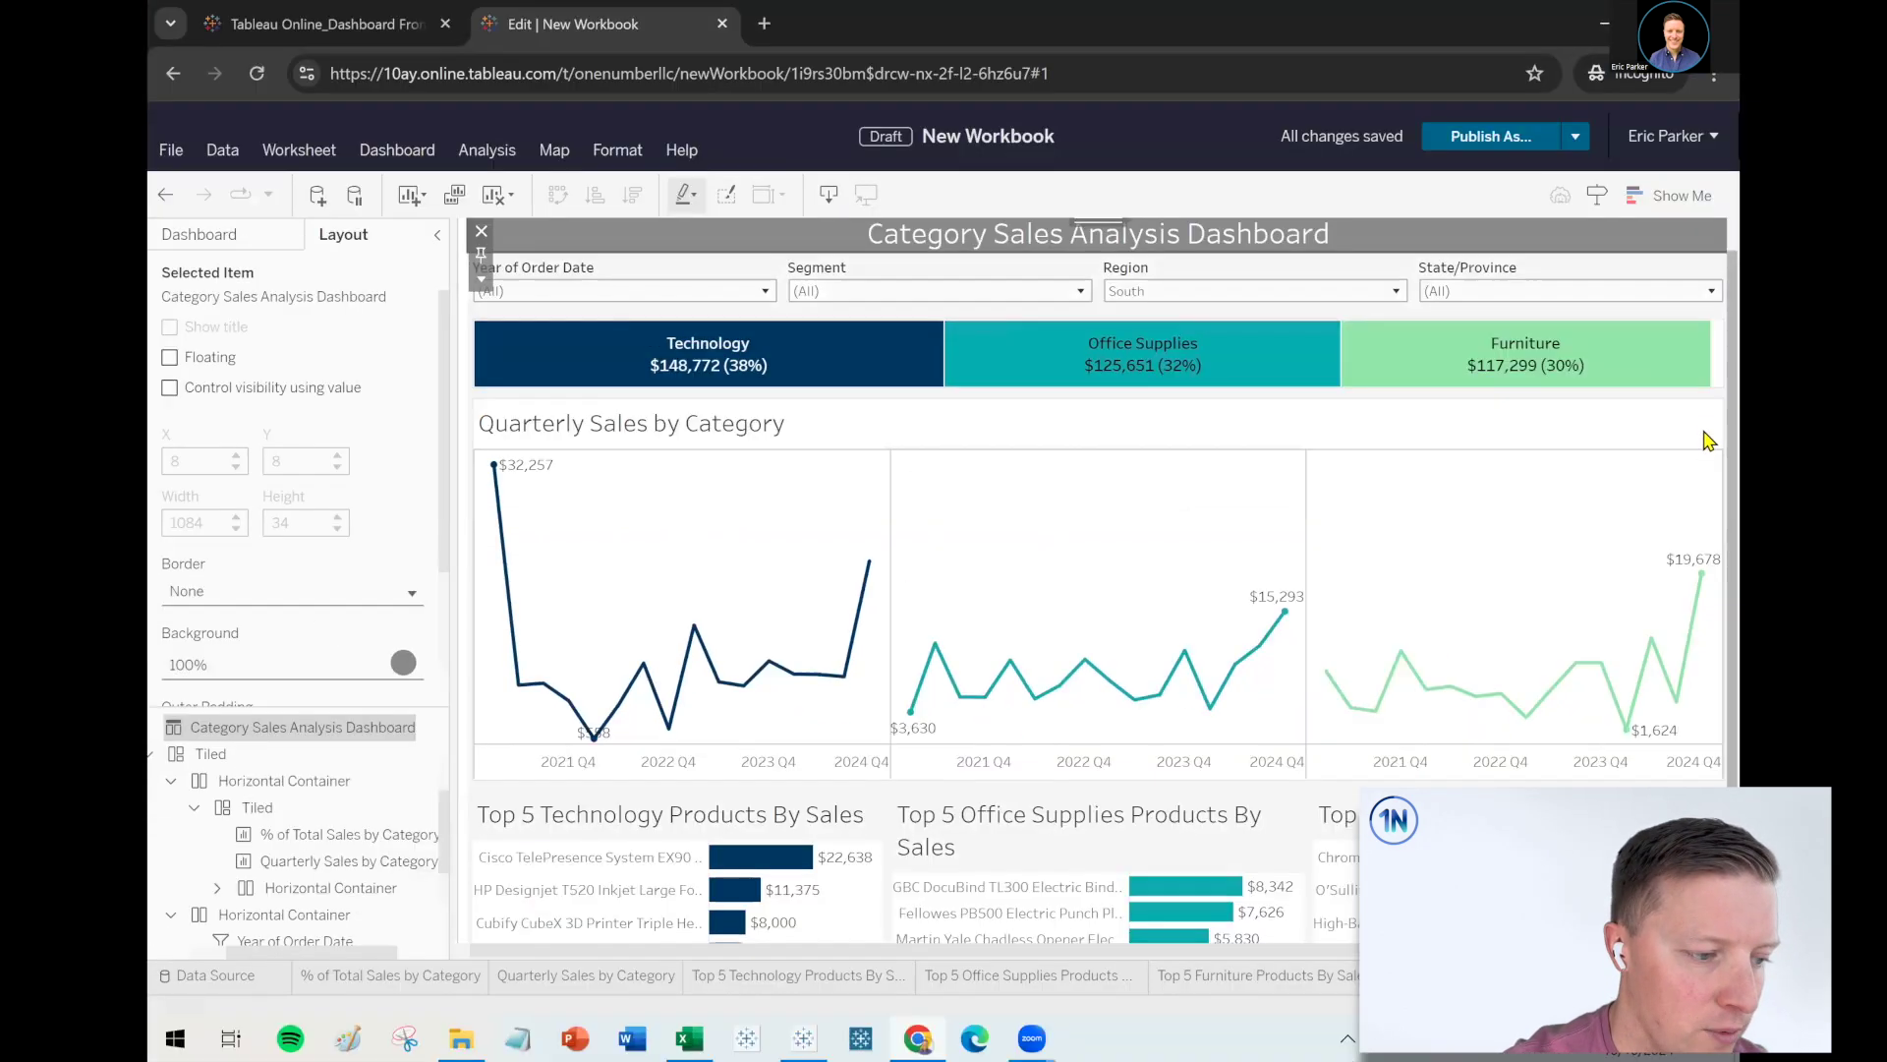
Give the horizontal container holding the three Top 5 charts a white background and a thin solid light grey border
{"action": "scroll", "coordinate": [1708, 432], "scroll_direction": "down", "scroll_amount": 2}
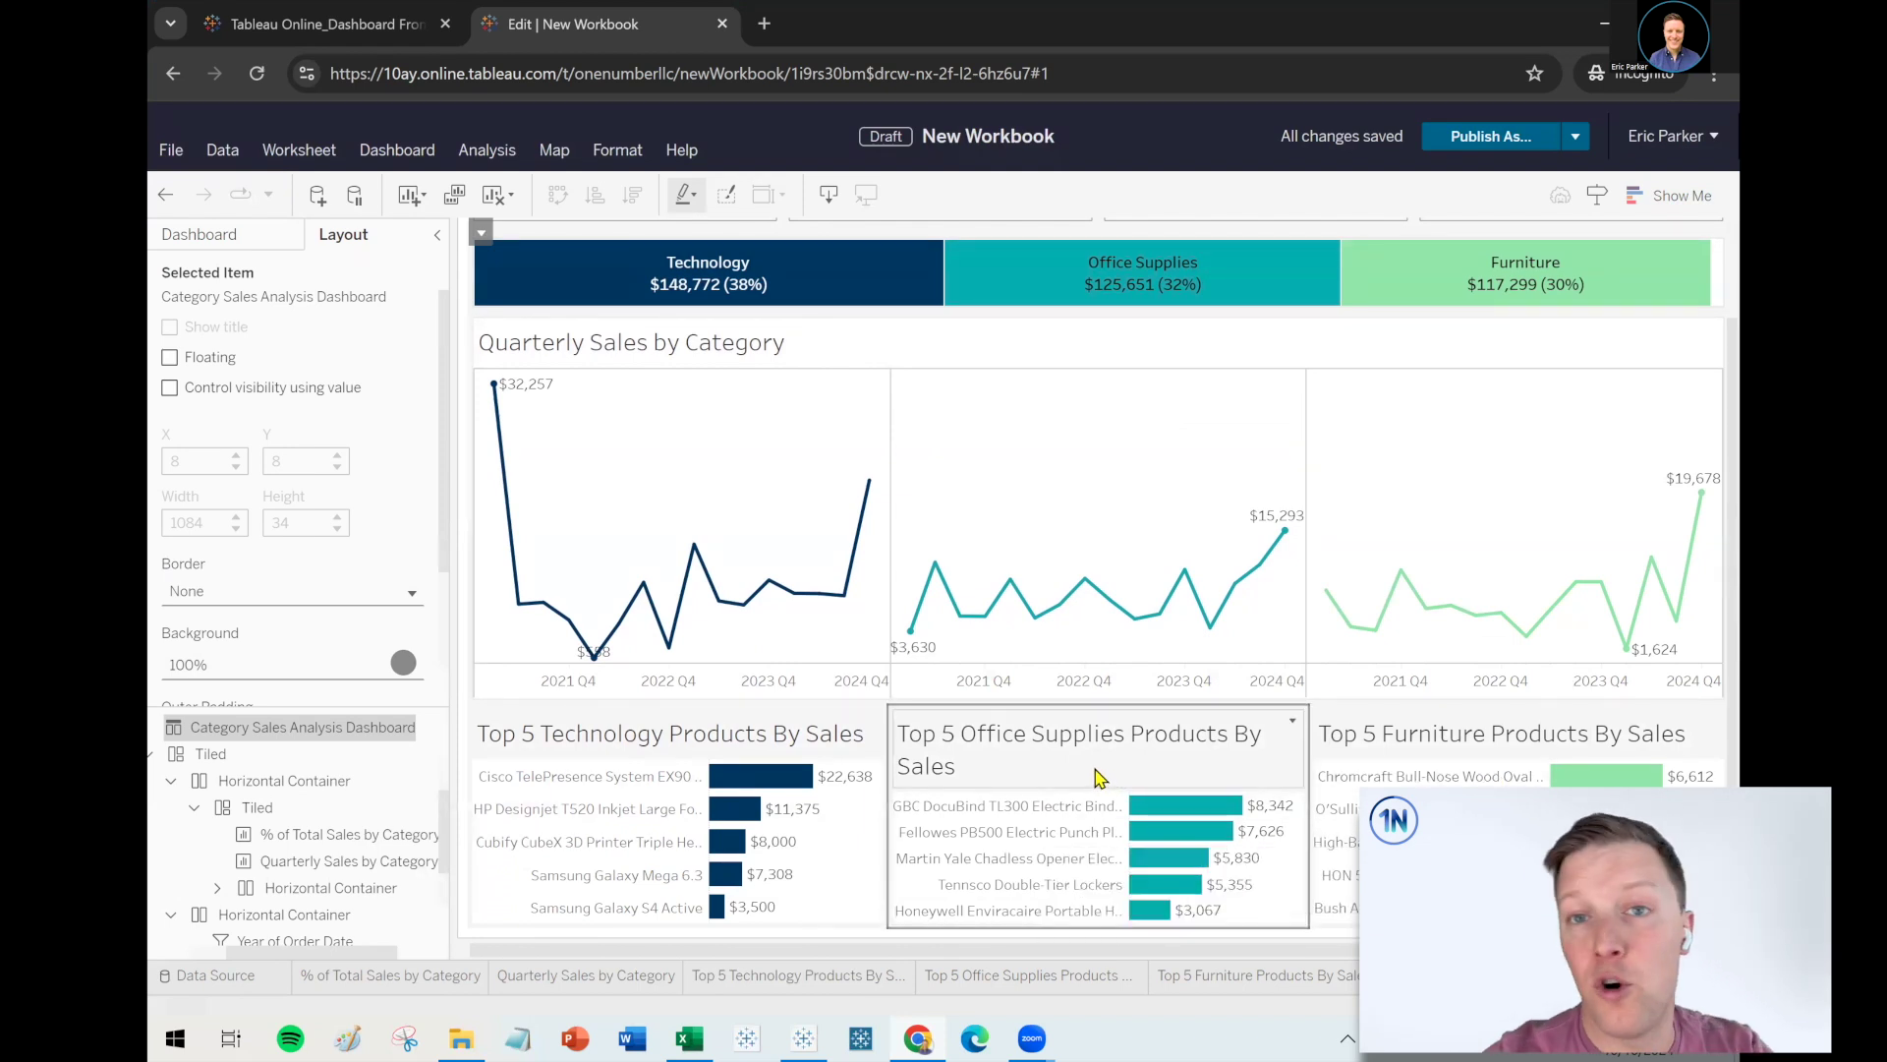
{"action": "left_click", "coordinate": [534, 730]}
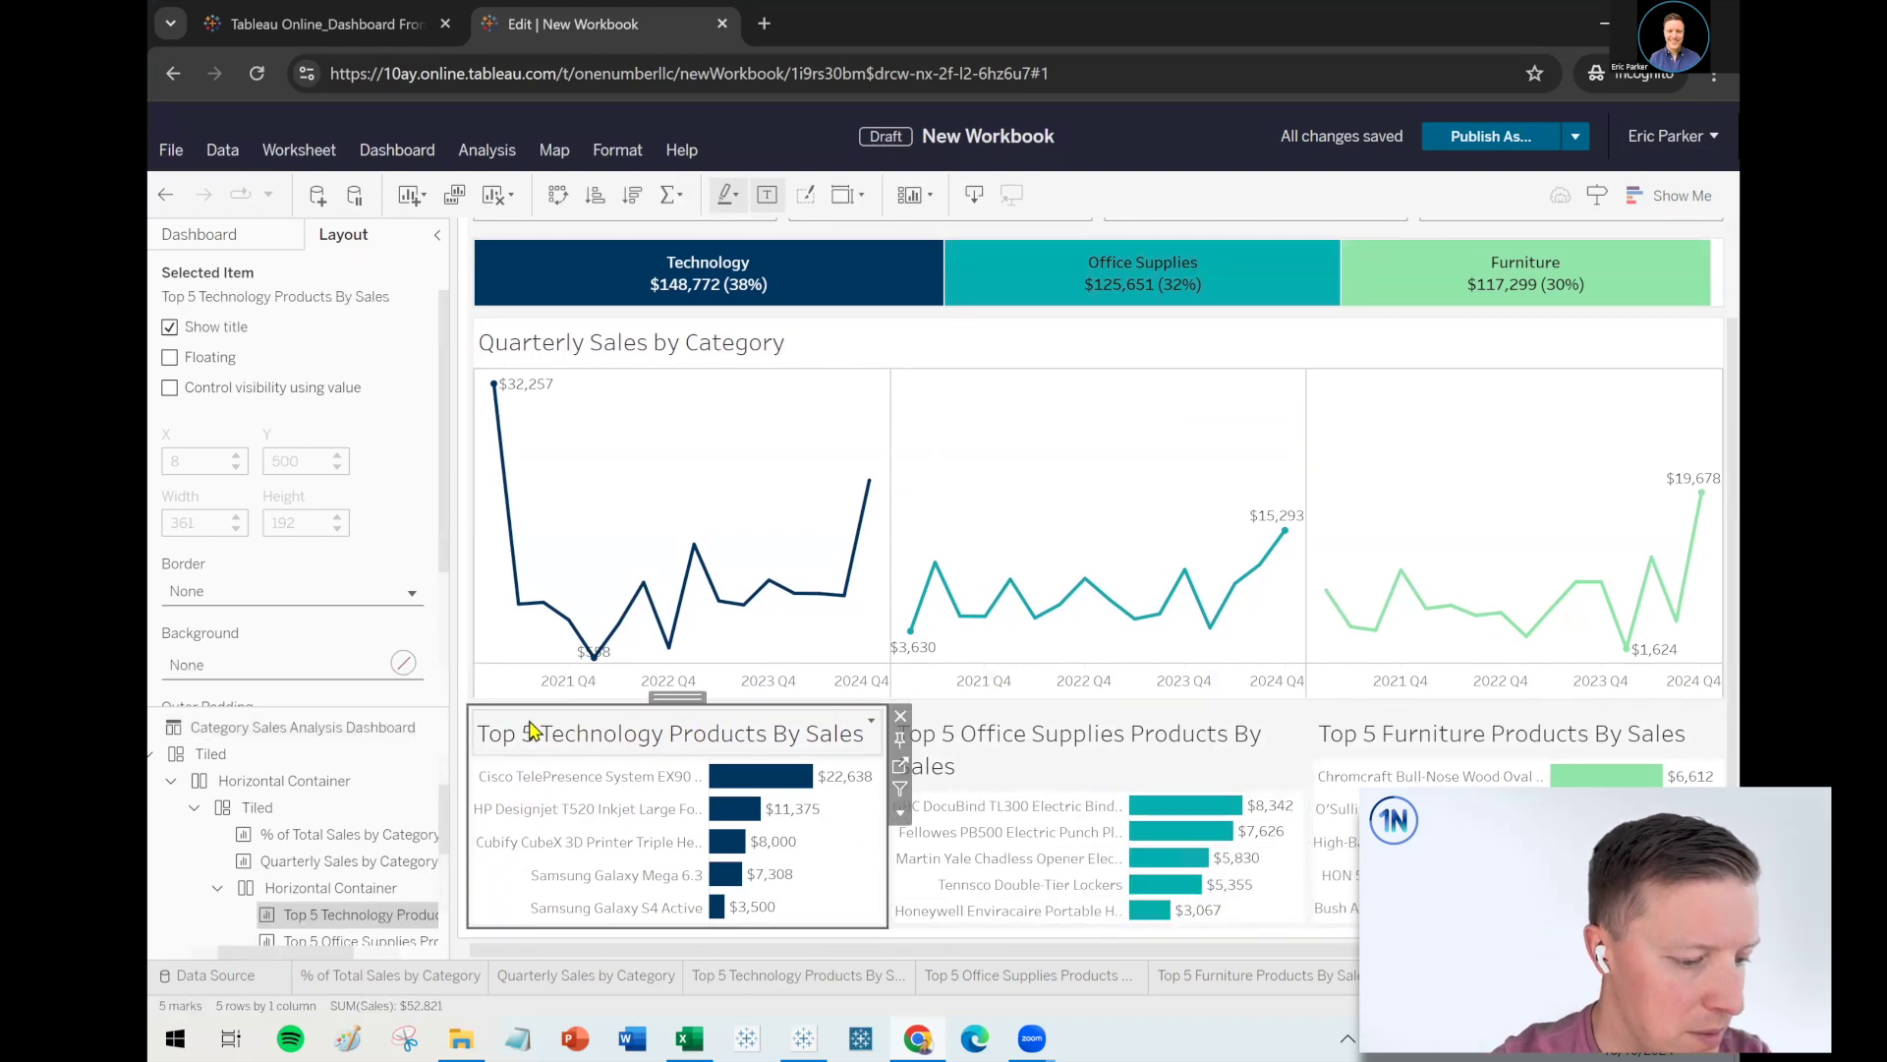
{"action": "double_click", "coordinate": [681, 695]}
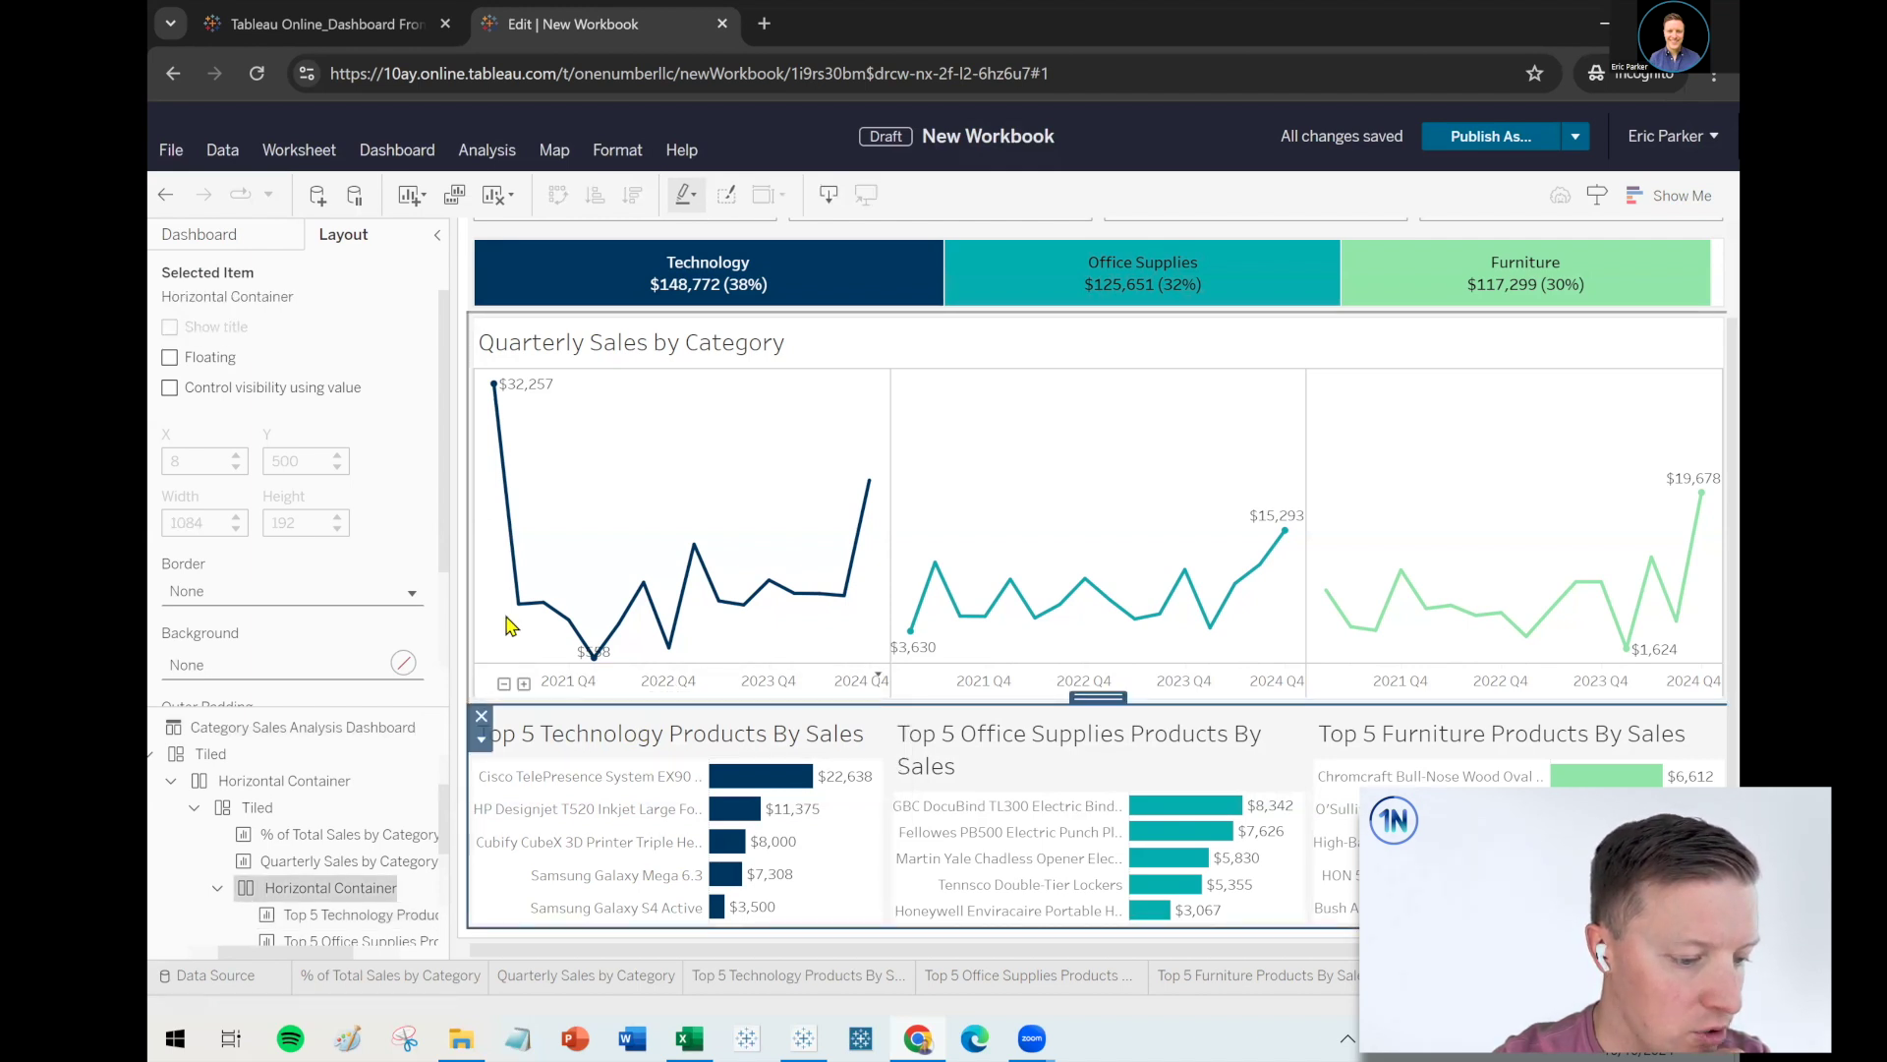
{"action": "scroll", "coordinate": [443, 563], "scroll_direction": "down", "scroll_amount": 3}
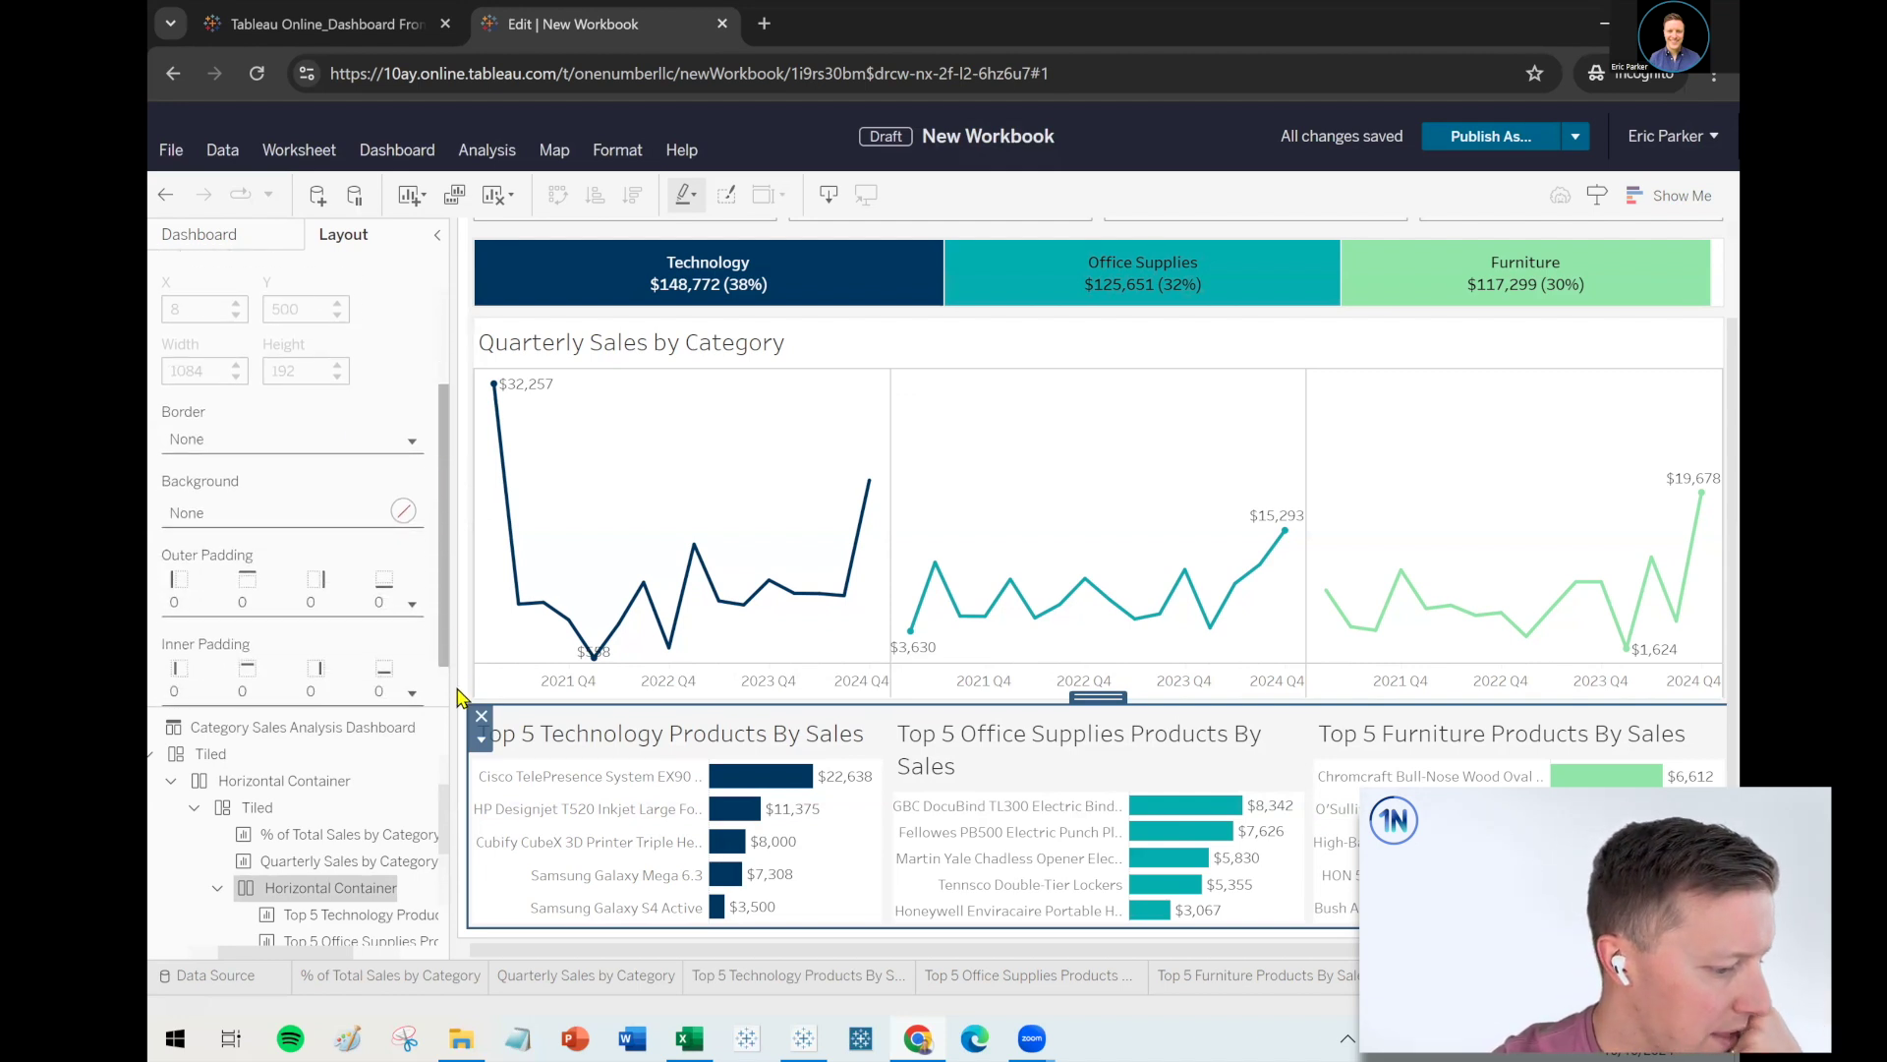
{"action": "left_click", "coordinate": [278, 515]}
{"action": "left_click", "coordinate": [198, 637]}
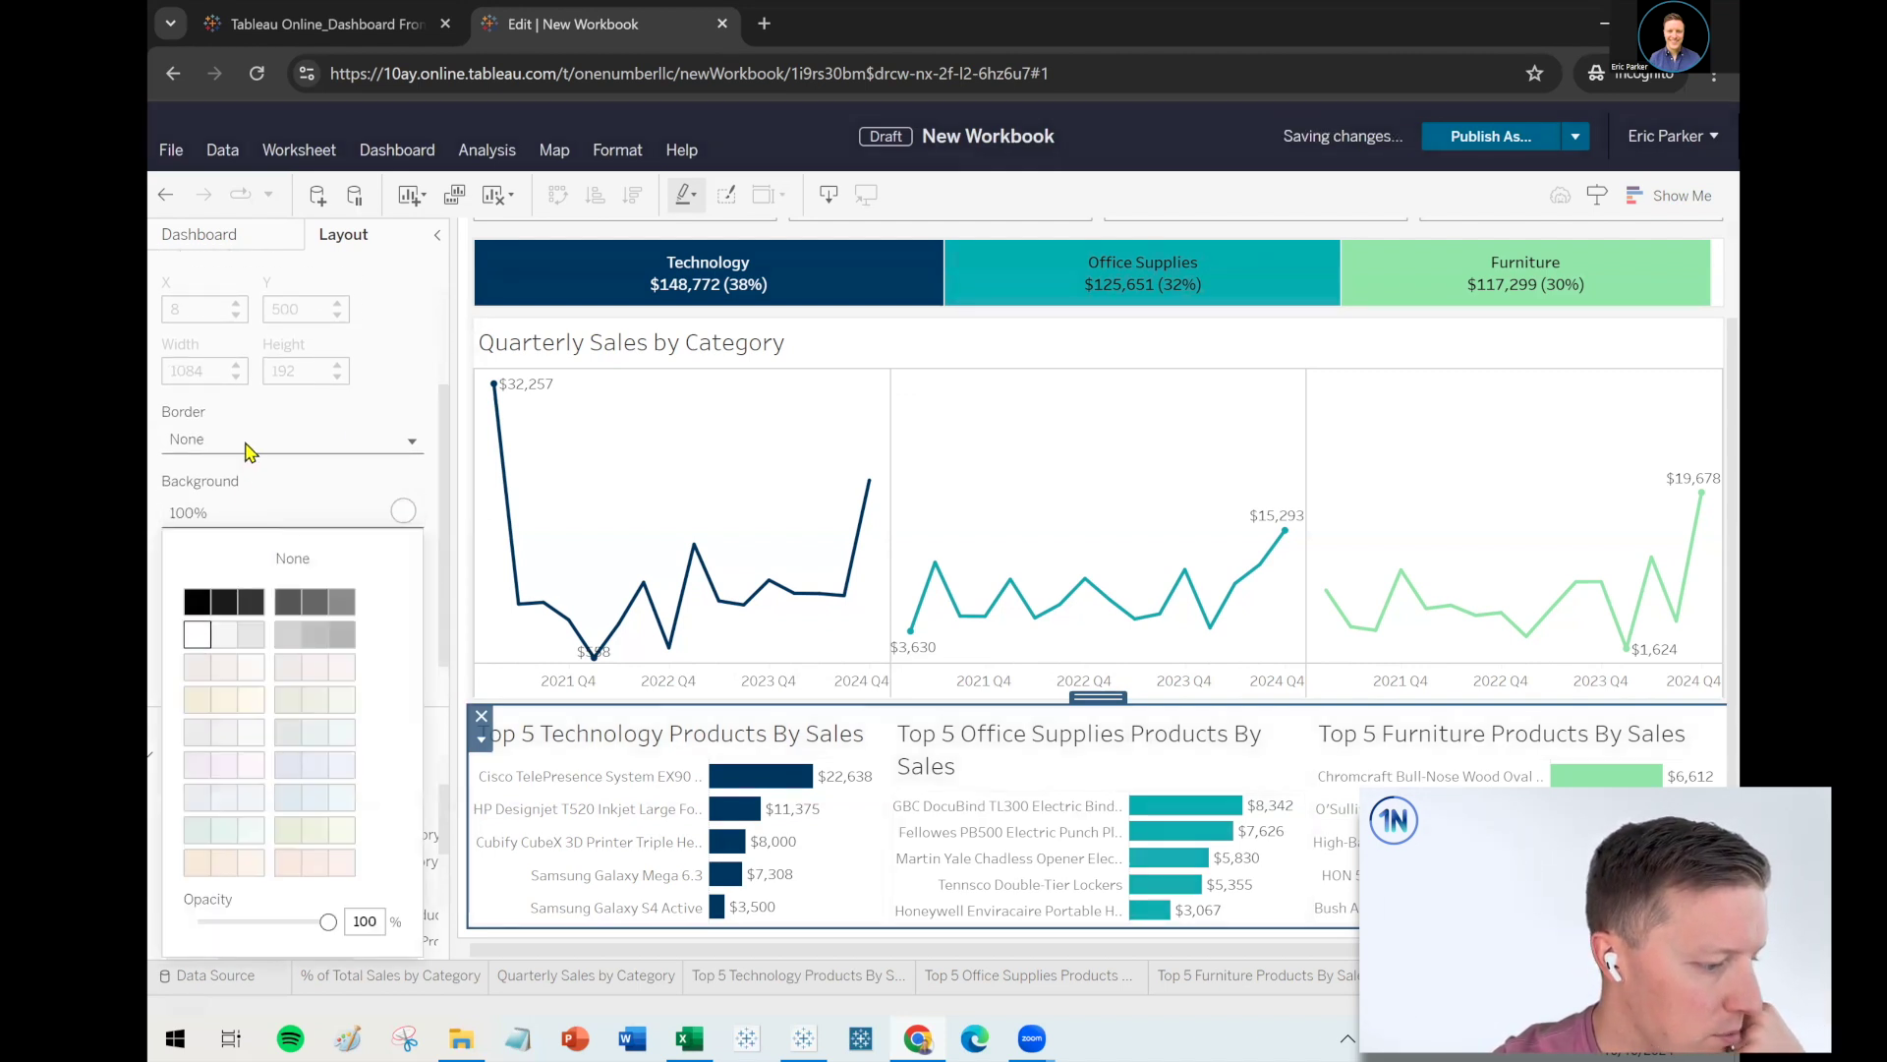
{"action": "left_click", "coordinate": [249, 451]}
{"action": "left_click", "coordinate": [246, 452]}
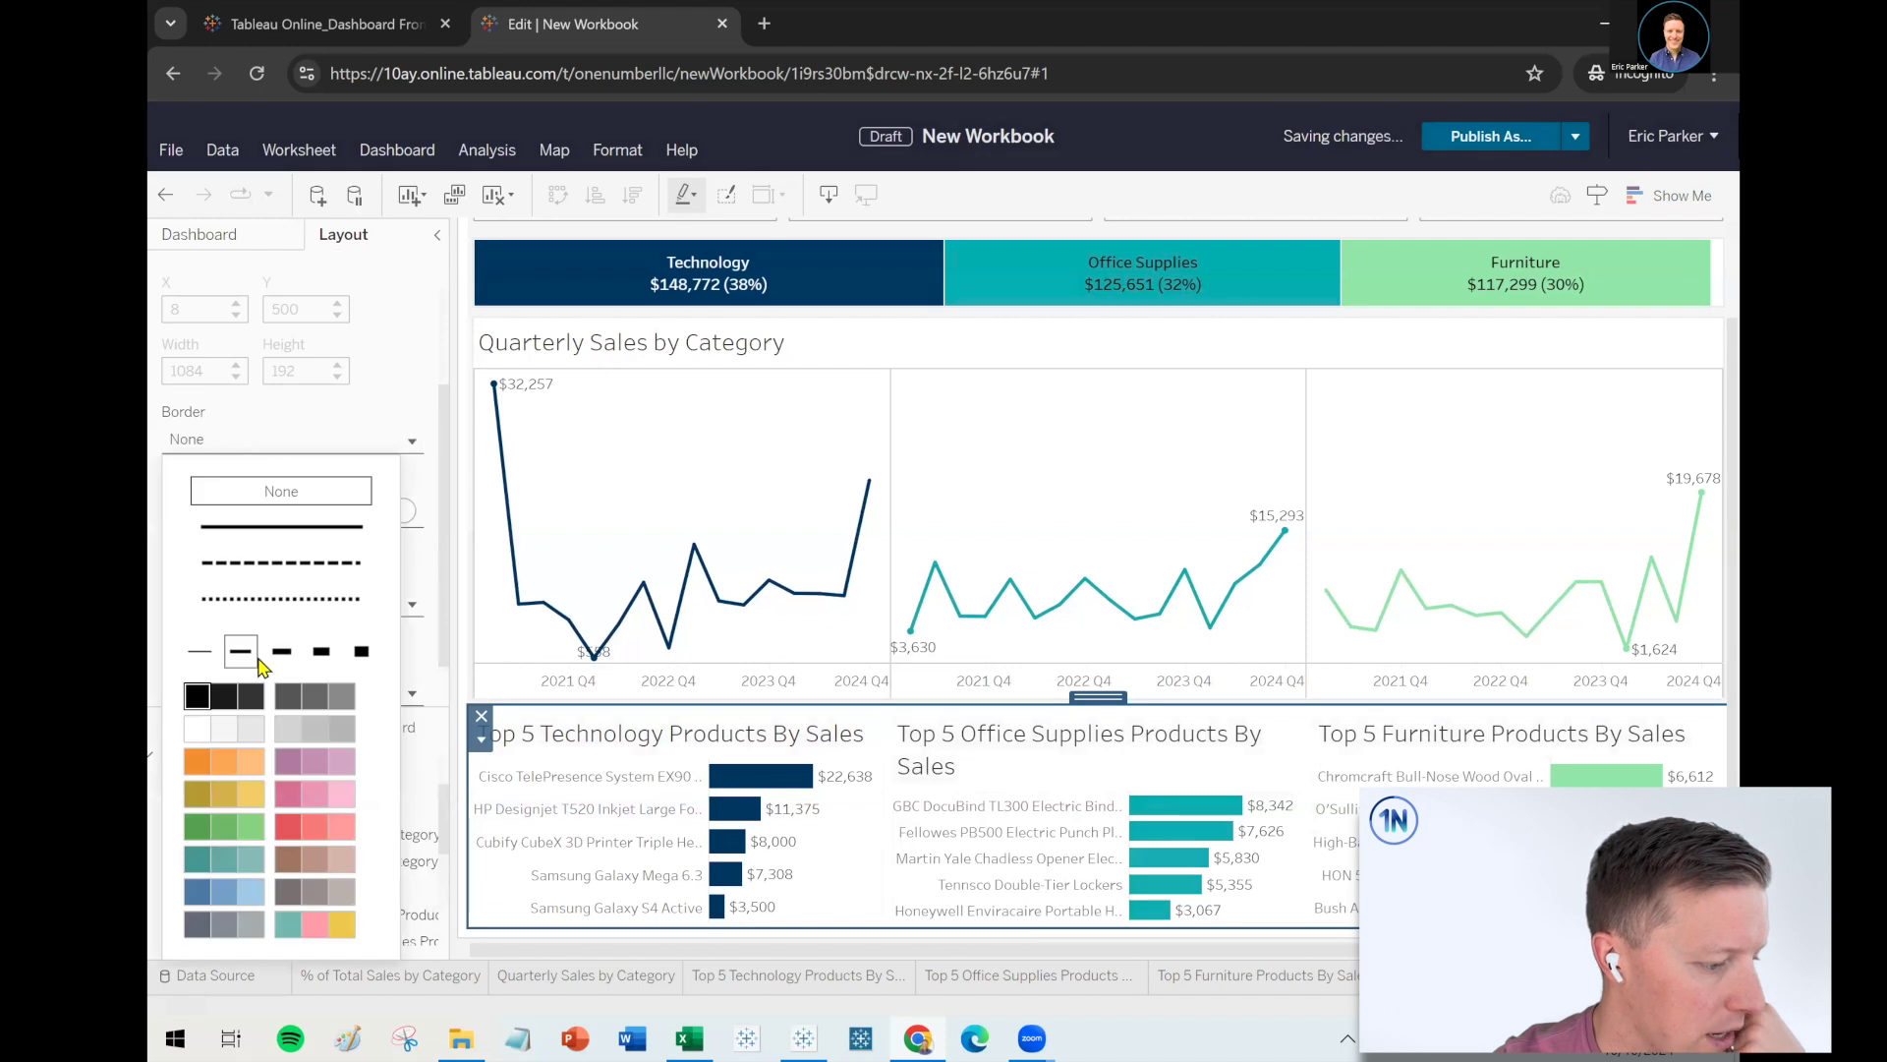
{"action": "left_click", "coordinate": [251, 728]}
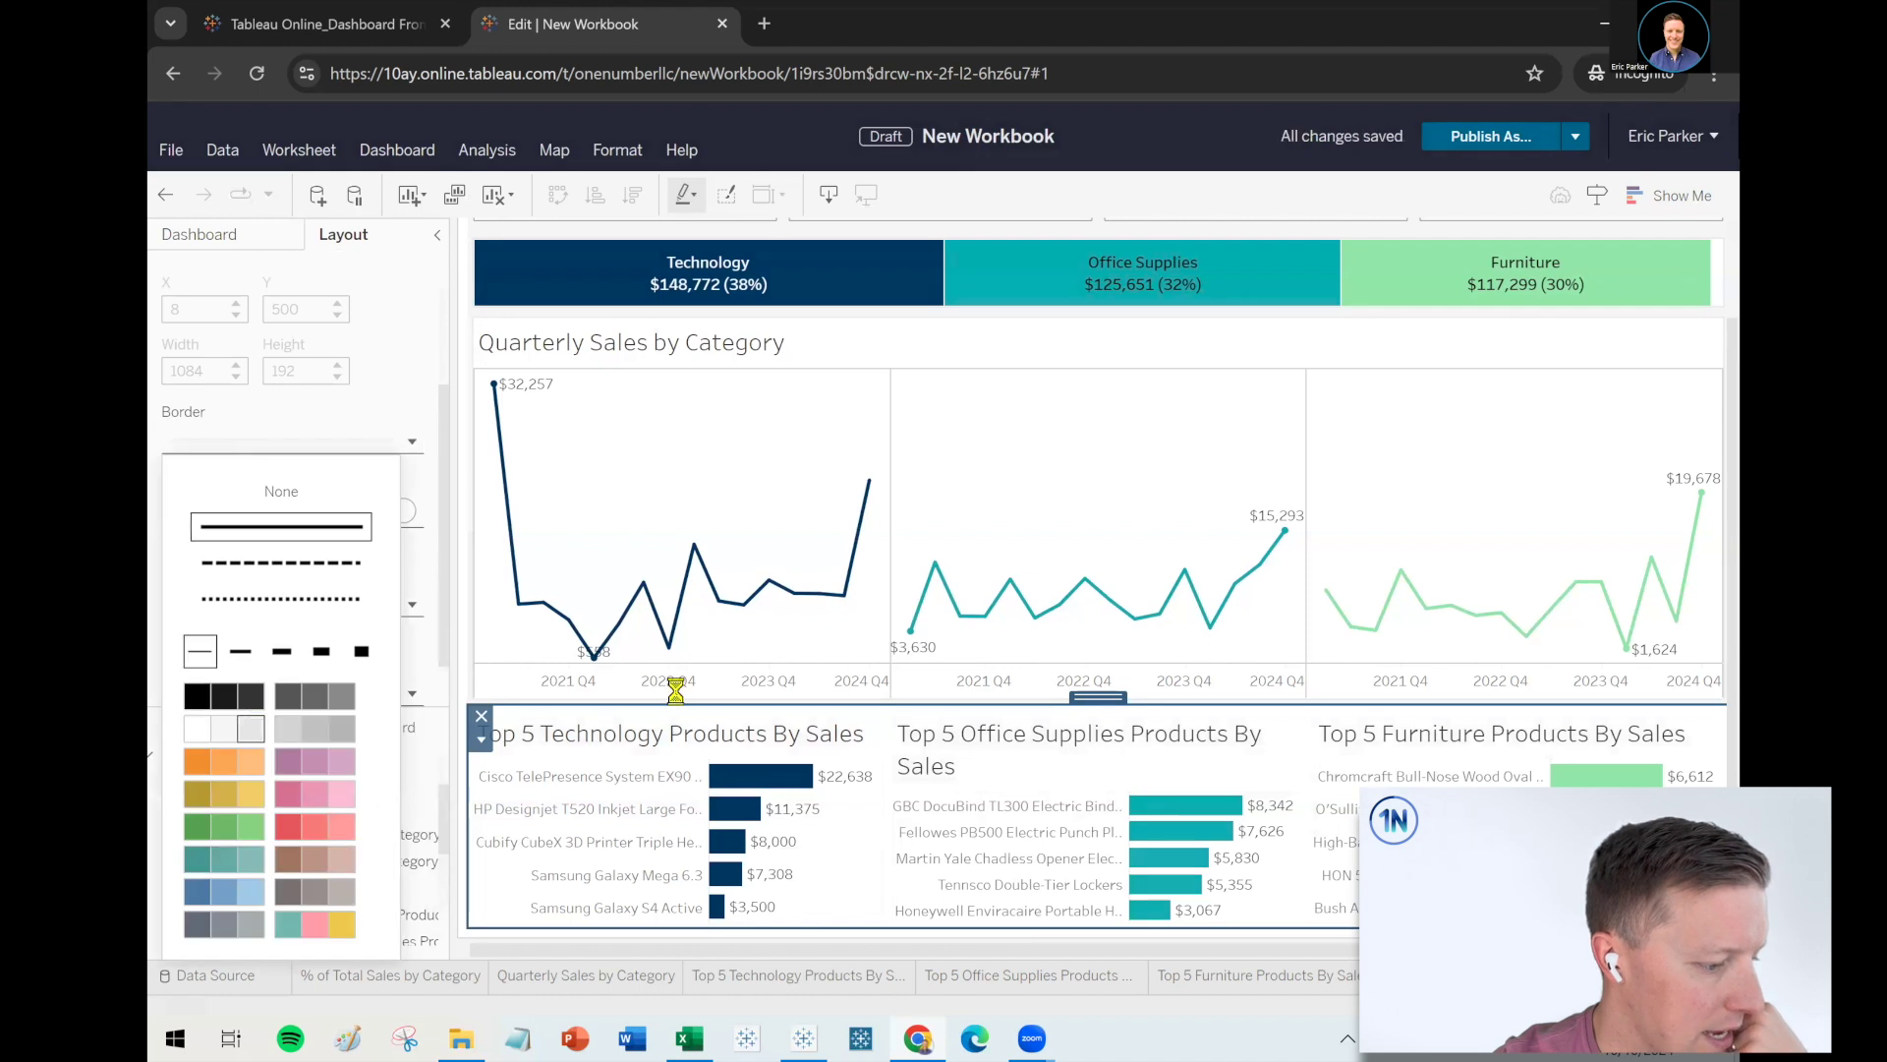
{"action": "left_click", "coordinate": [1099, 696]}
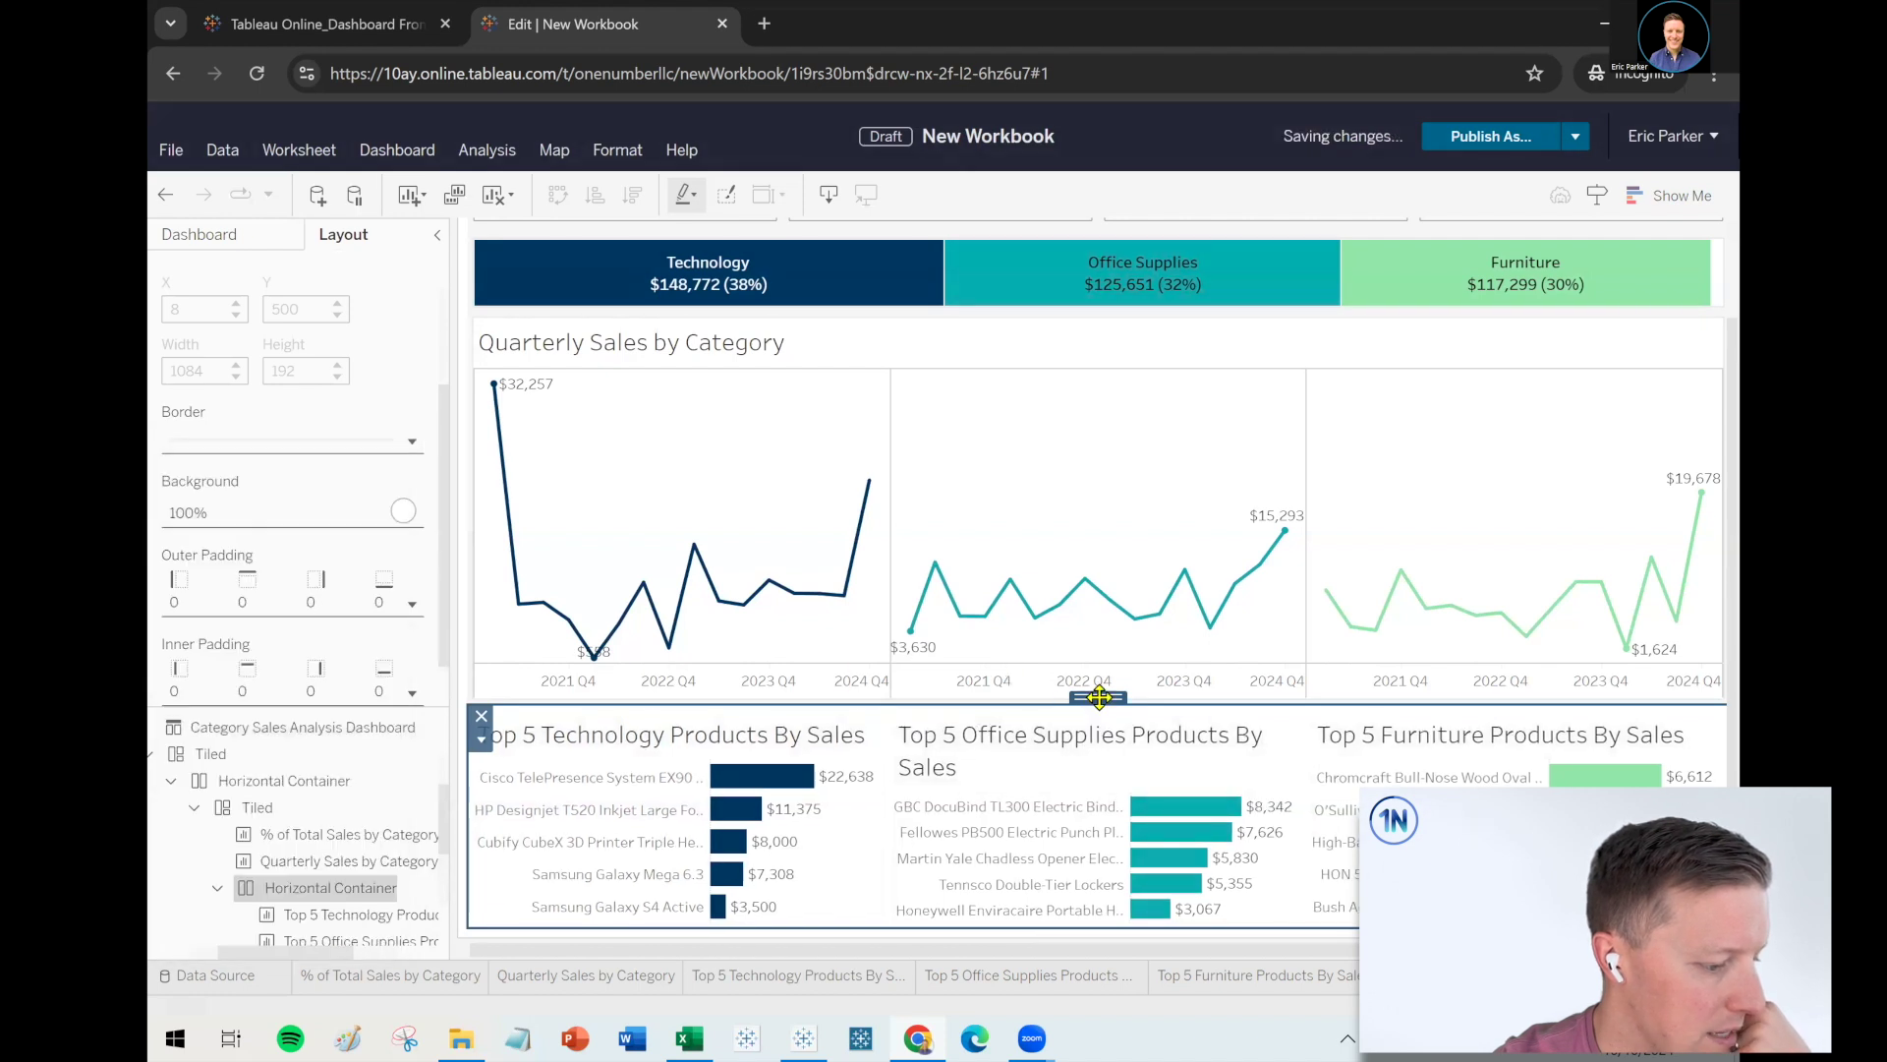
Check the Quarterly Sales chart's outer padding and set the Top 5 charts' horizontal container to 4 on all sides
{"action": "left_click", "coordinate": [759, 421]}
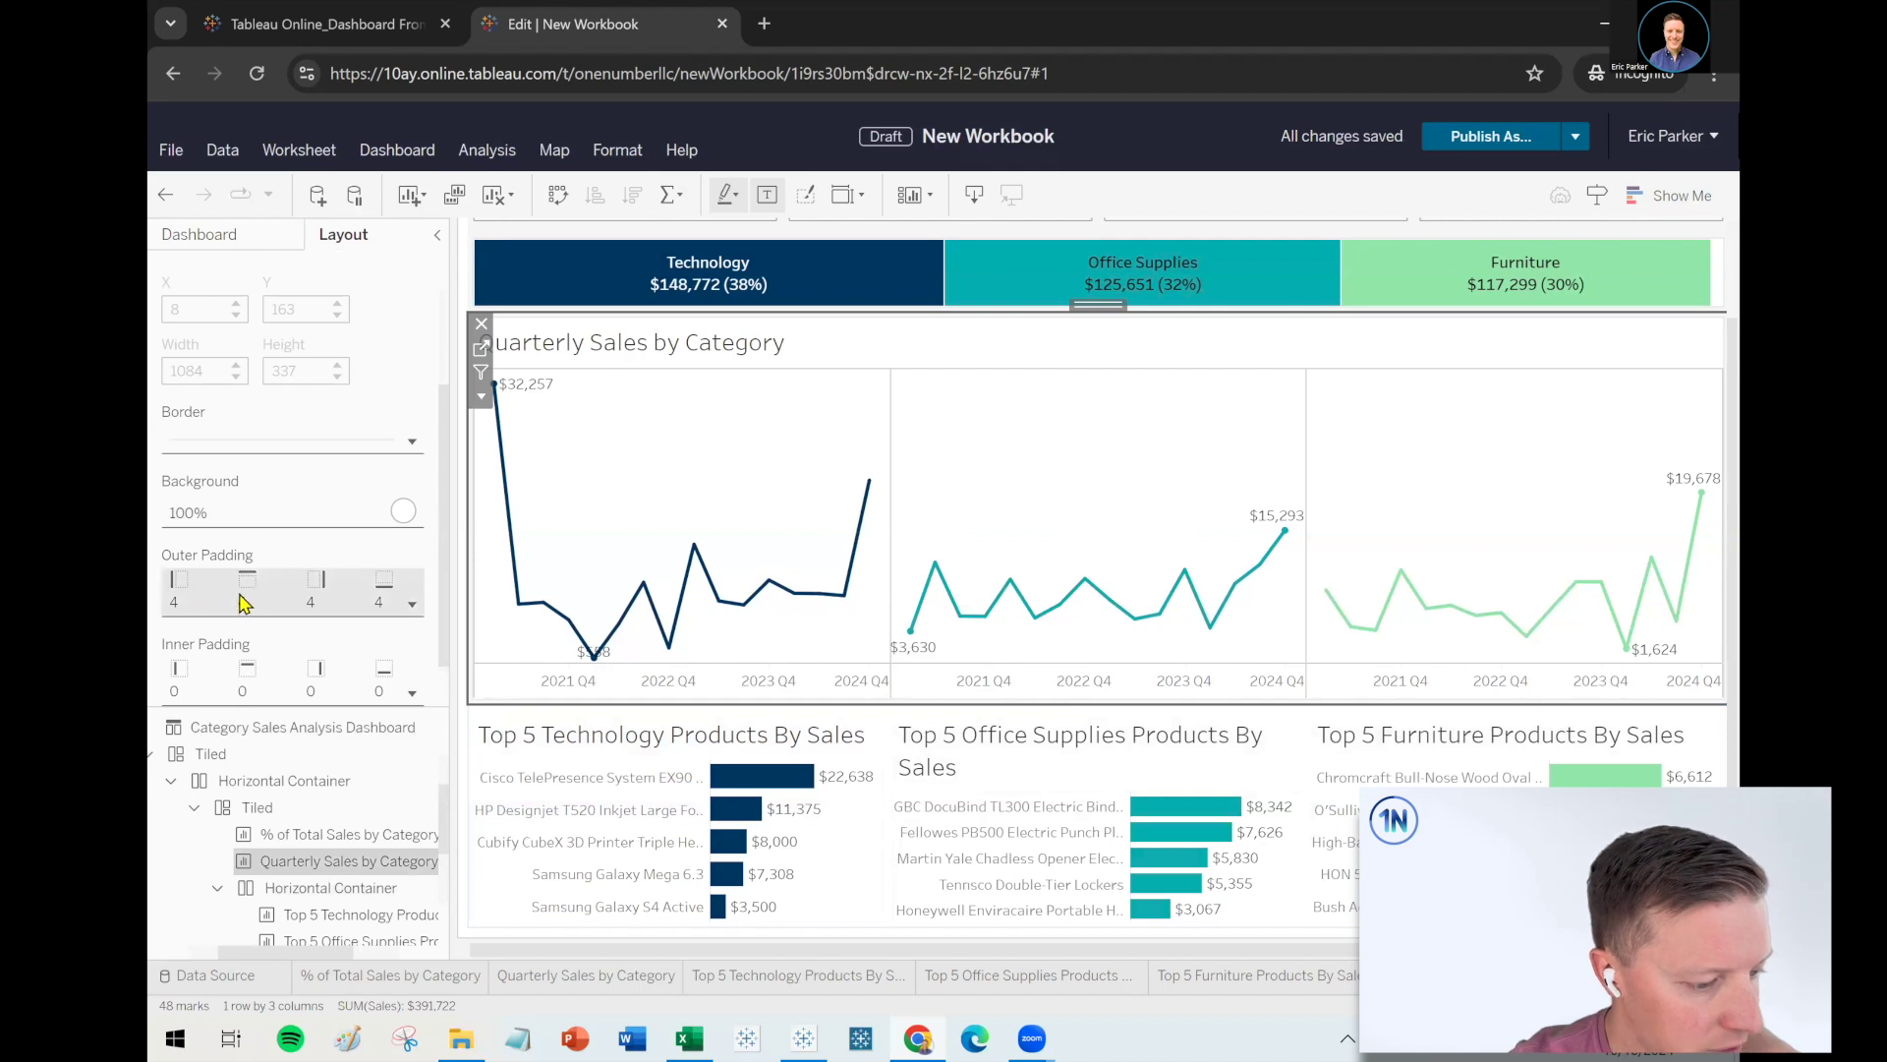
{"action": "left_click", "coordinate": [862, 848]}
{"action": "double_click", "coordinate": [665, 698]}
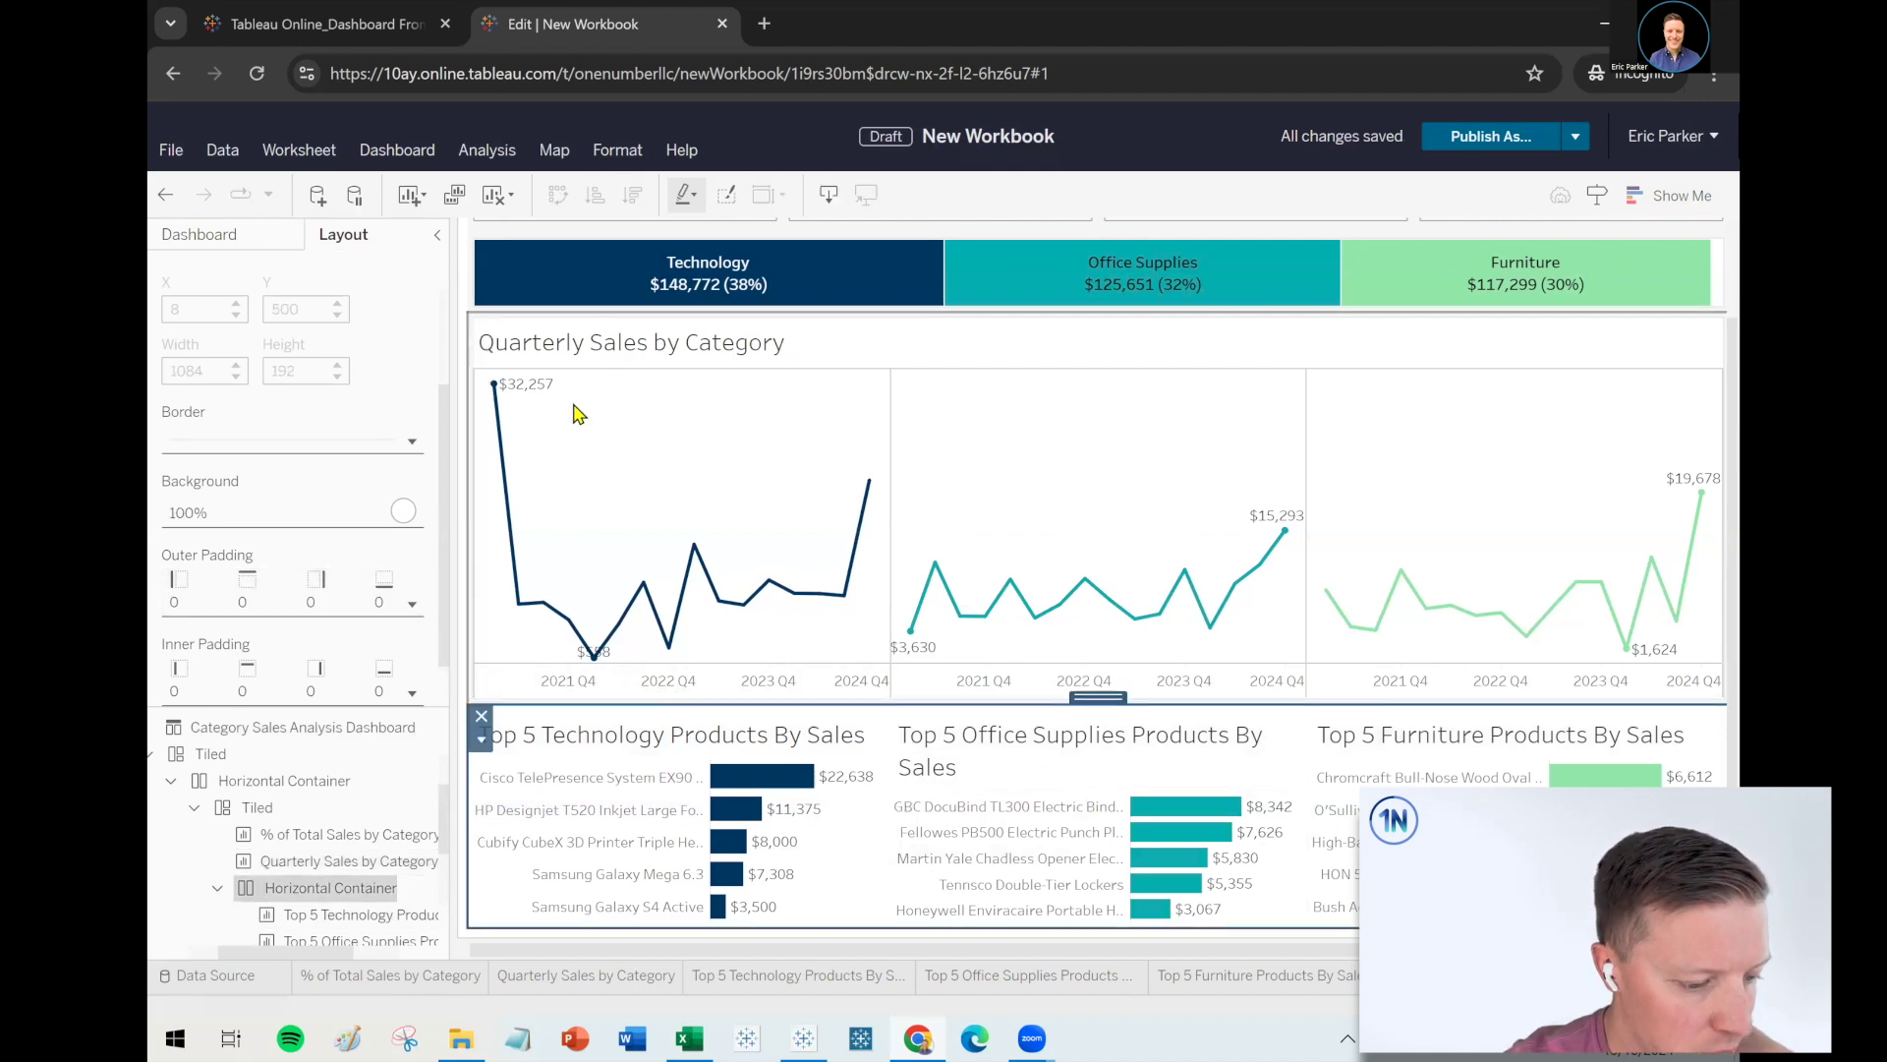
{"action": "left_click", "coordinate": [295, 595]}
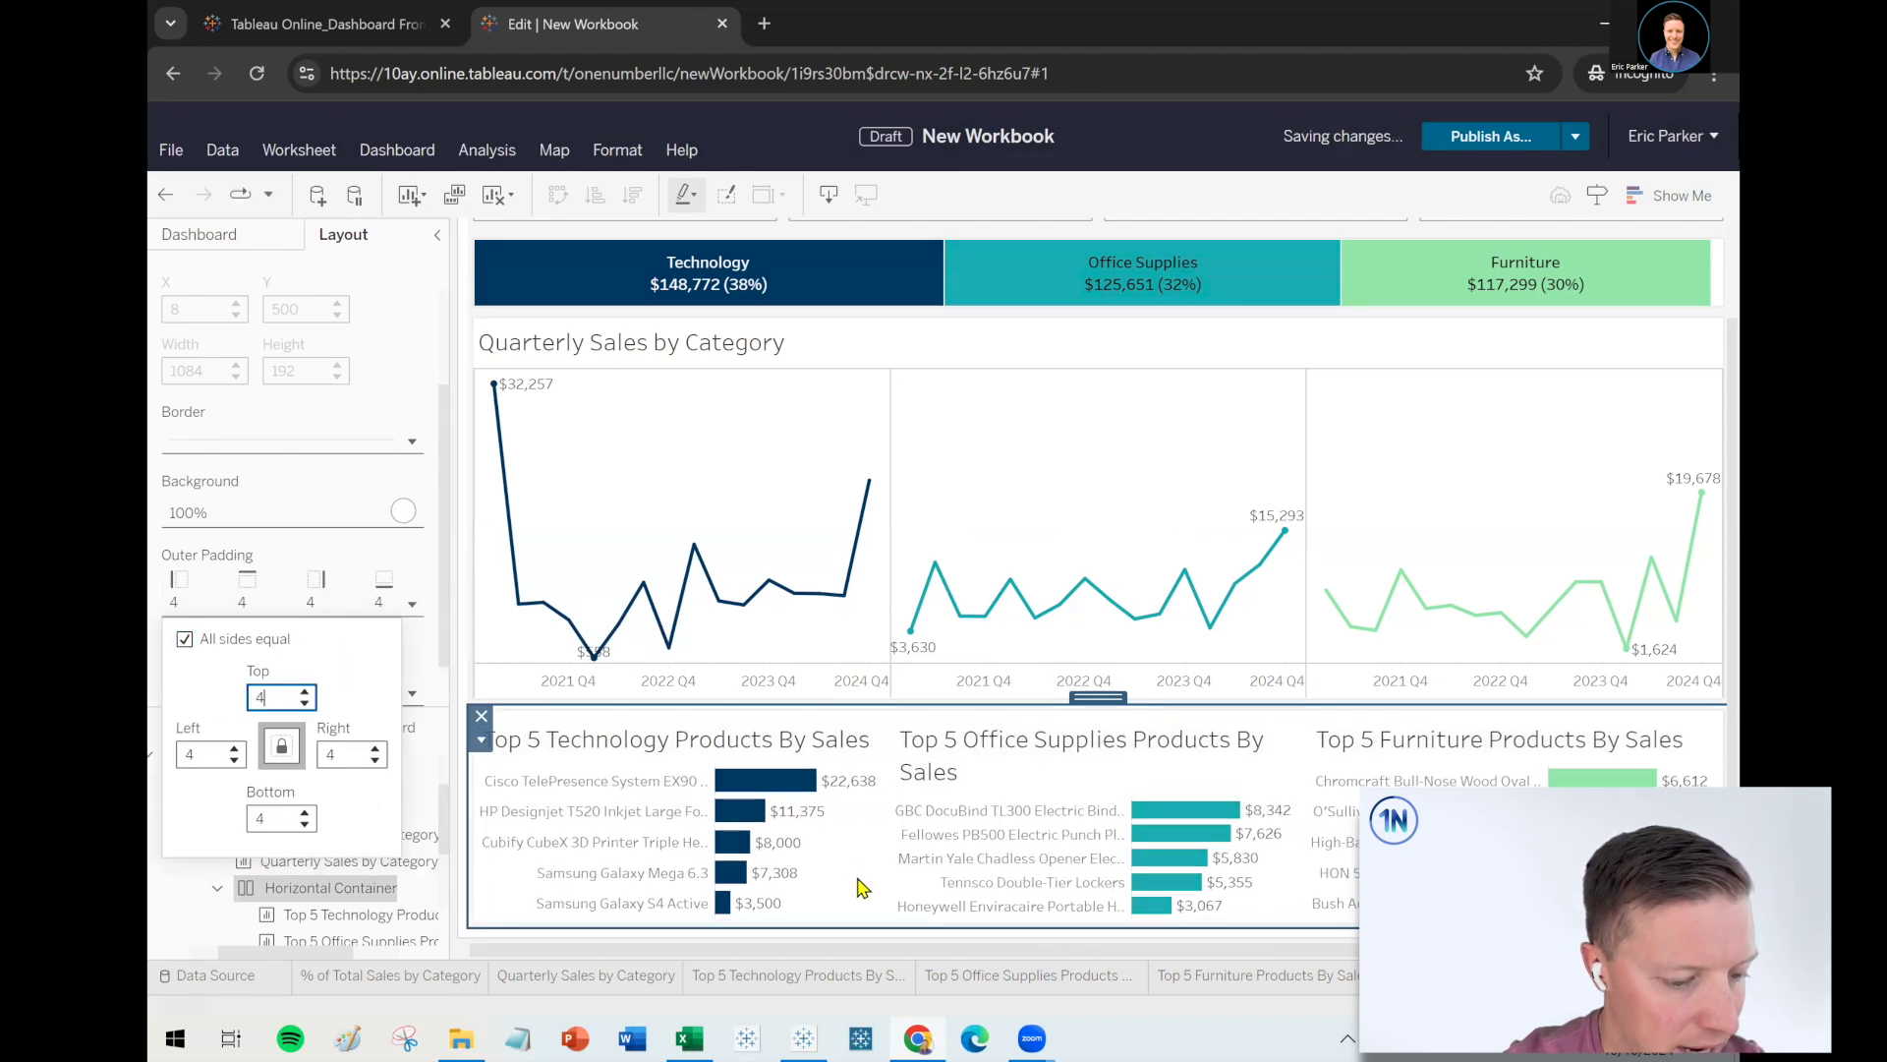
{"action": "key", "text": "Return"}
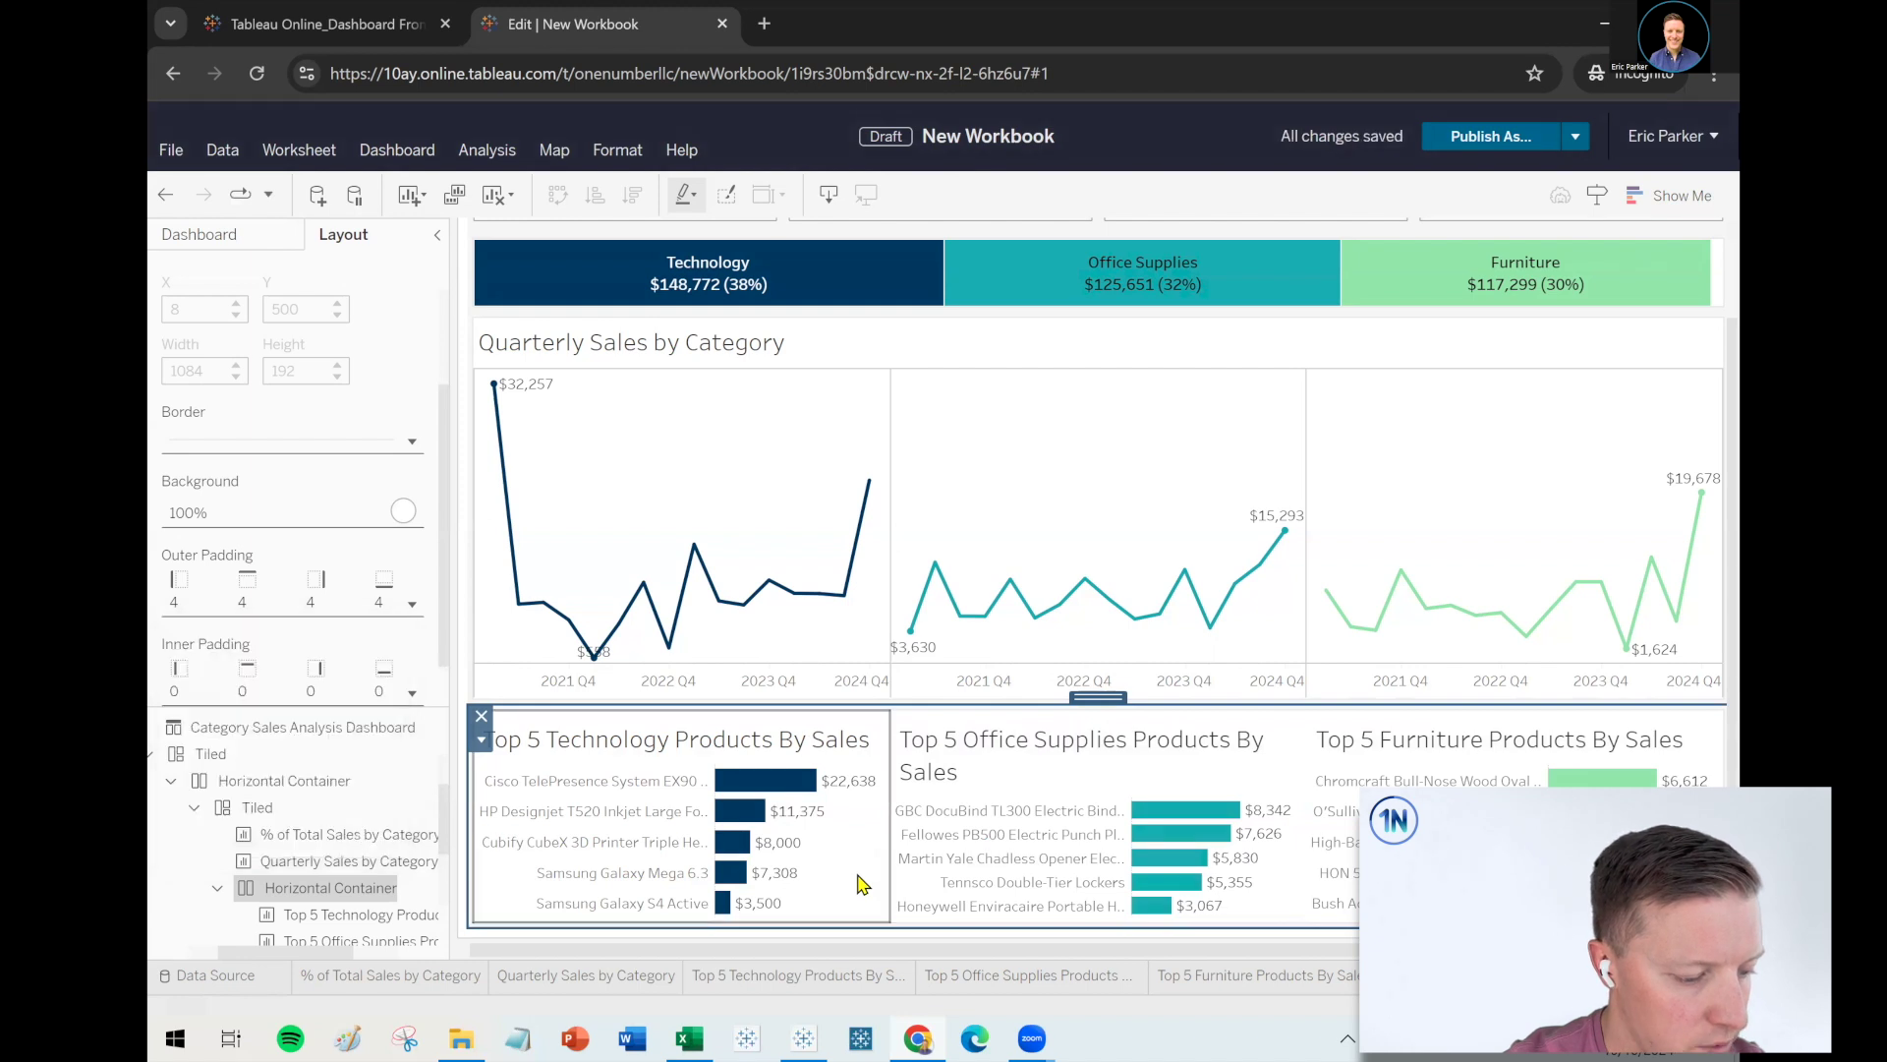
Set the outer padding of the Top 5 Technology Products chart to 0 on all sides
{"action": "left_click", "coordinate": [849, 871]}
{"action": "left_click", "coordinate": [236, 600]}
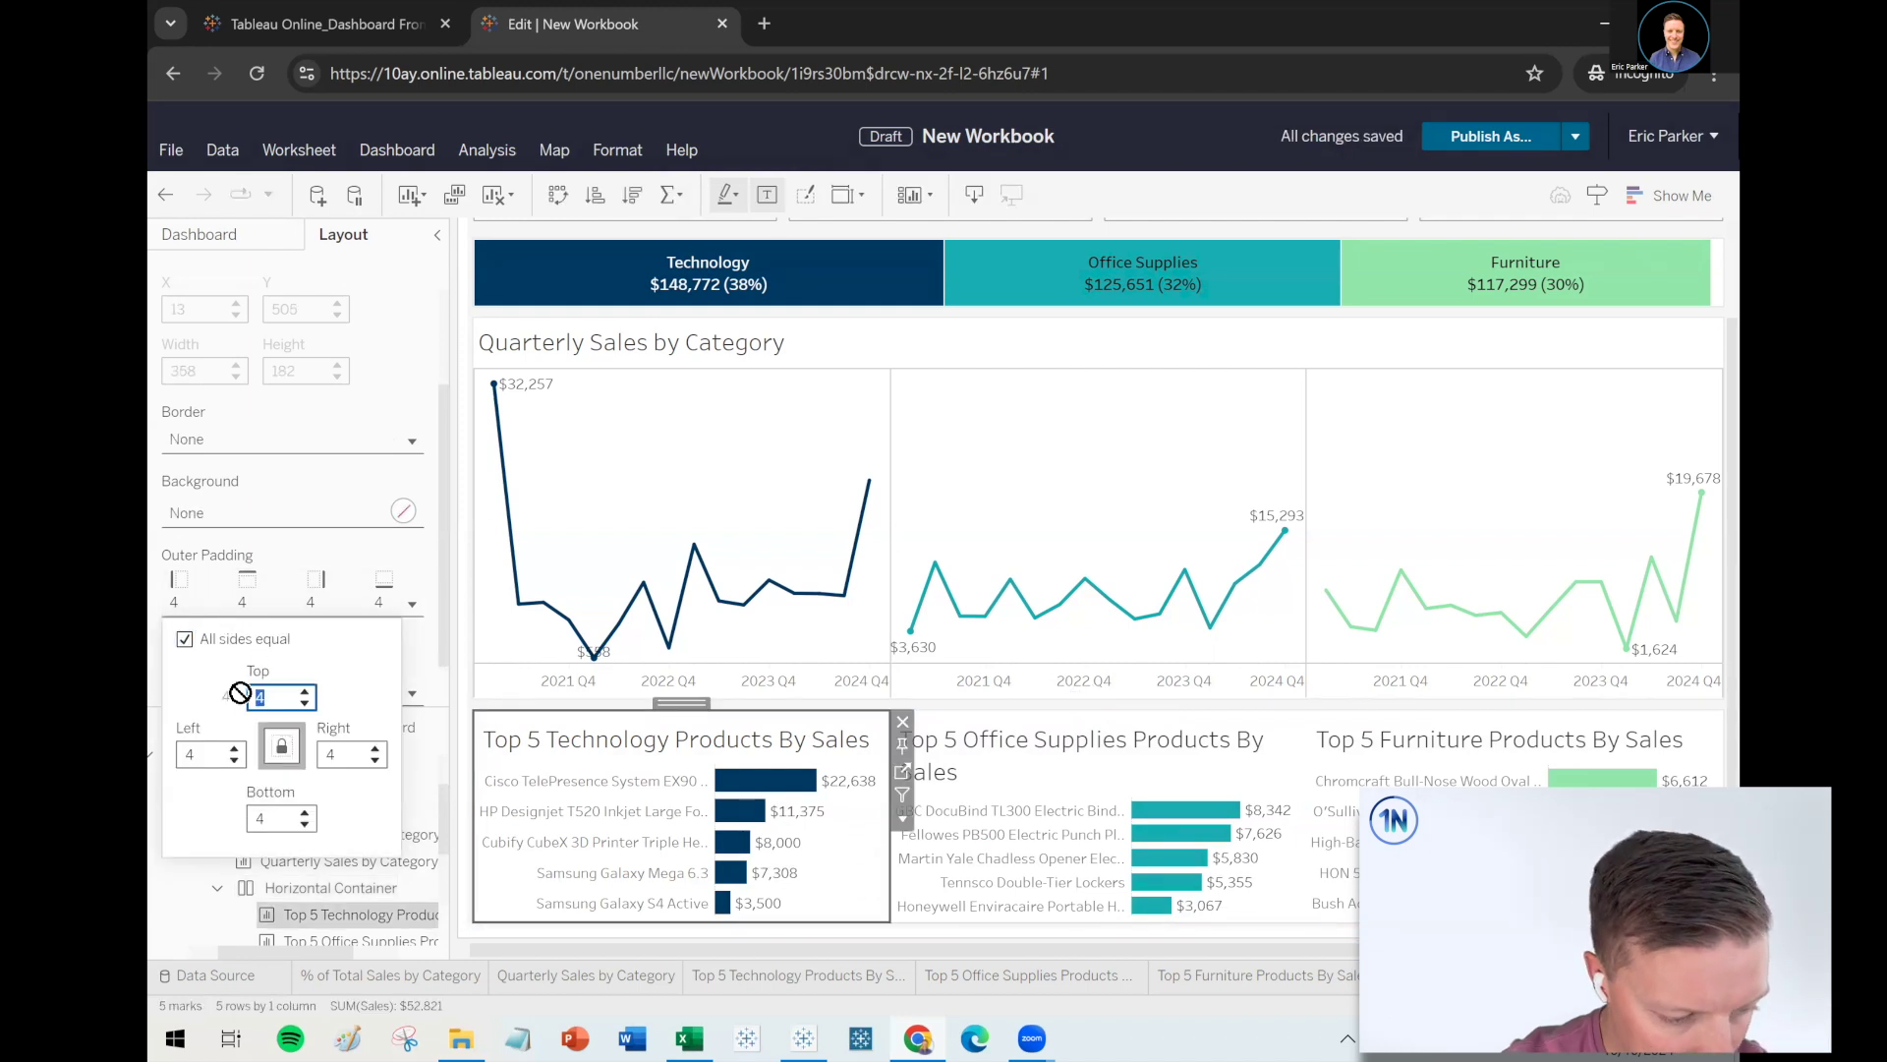
{"action": "type", "text": "0"}
{"action": "key", "text": "Return"}
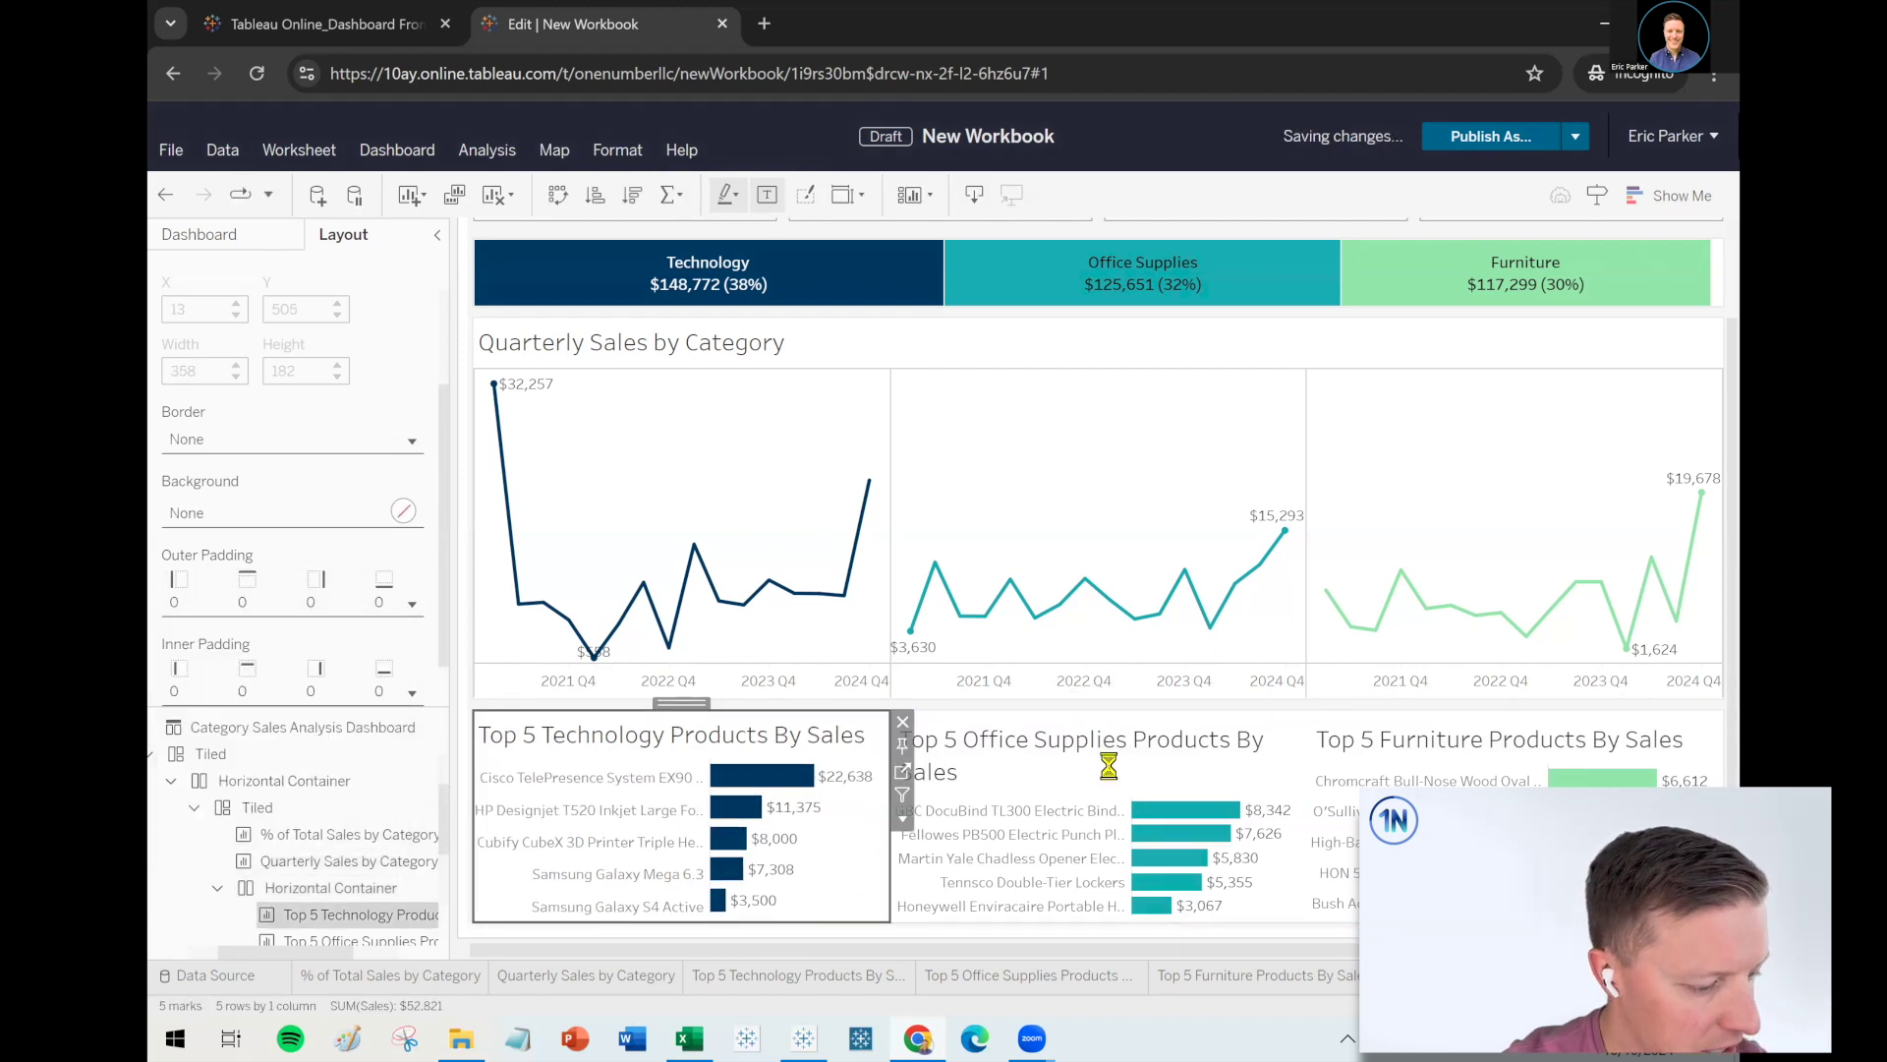
Set the outer padding of the Top 5 Office Supplies Products chart to 0 on all sides
{"action": "left_click", "coordinate": [1275, 781]}
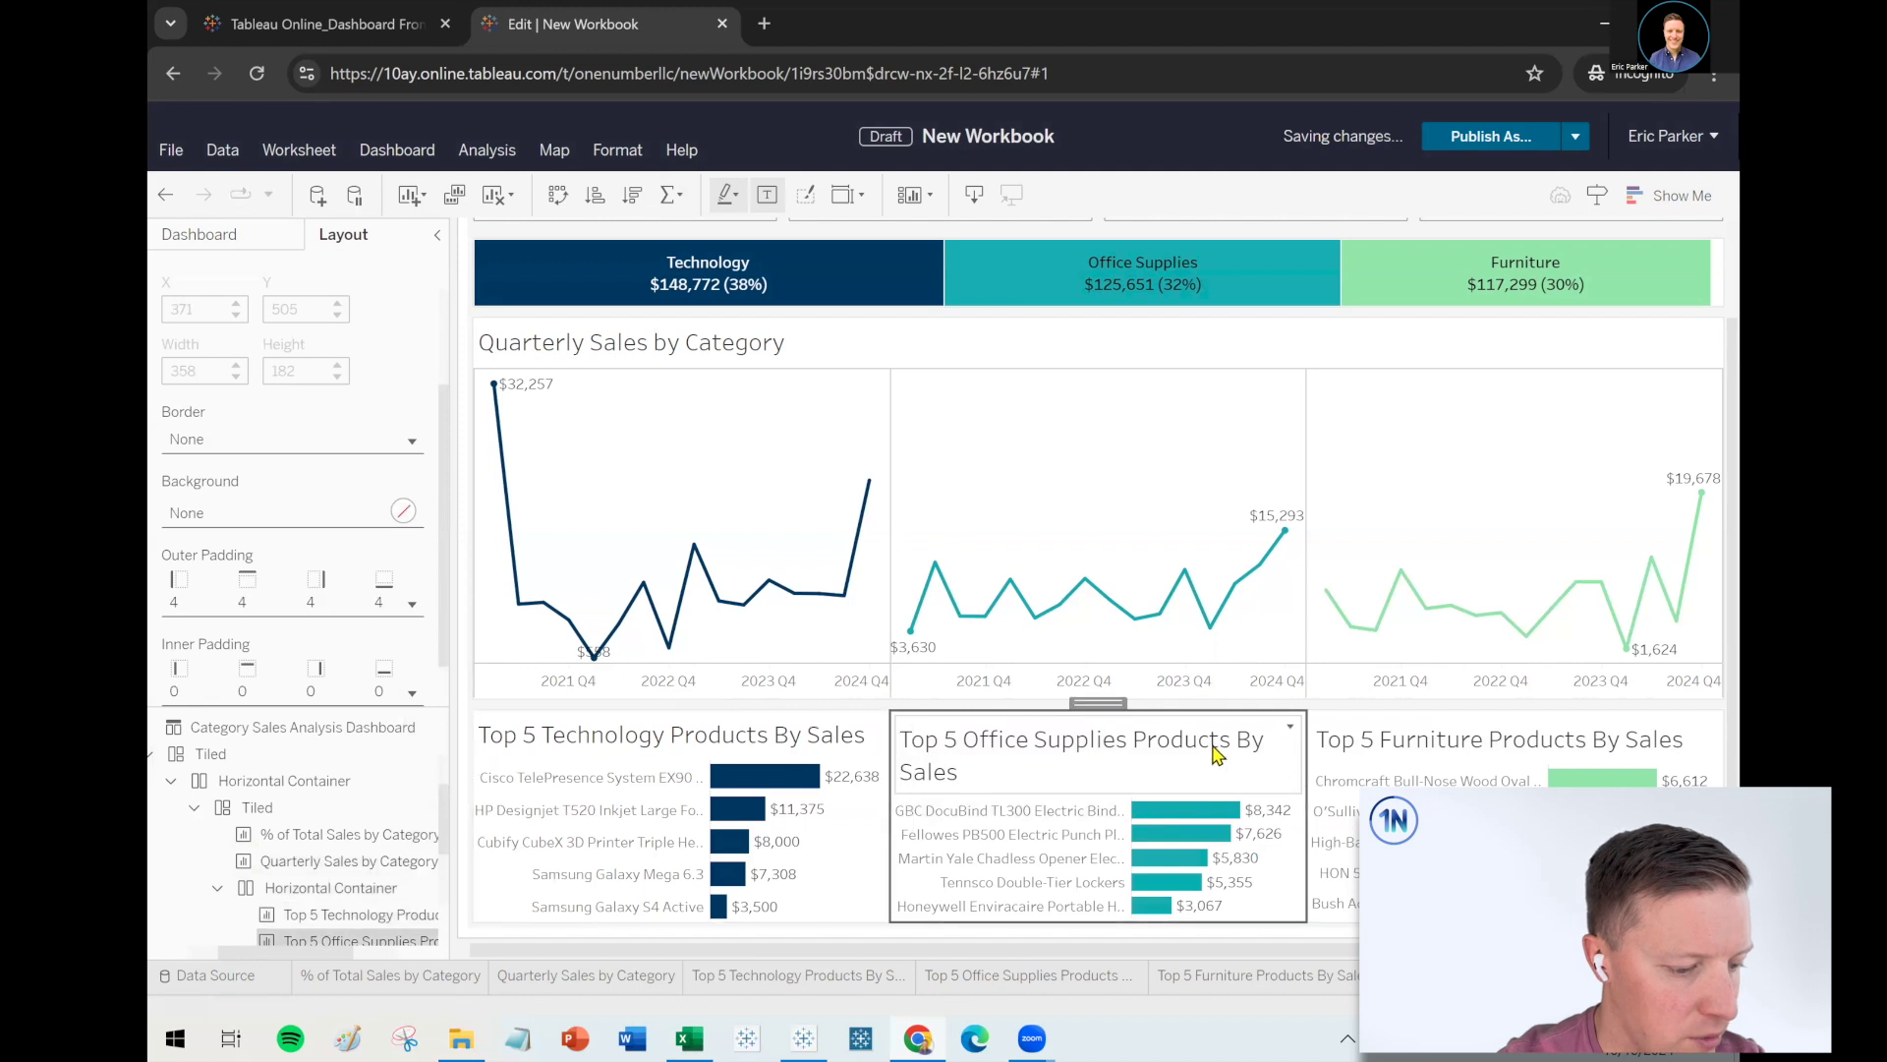
{"action": "left_click", "coordinate": [277, 600]}
{"action": "type", "text": "04"}
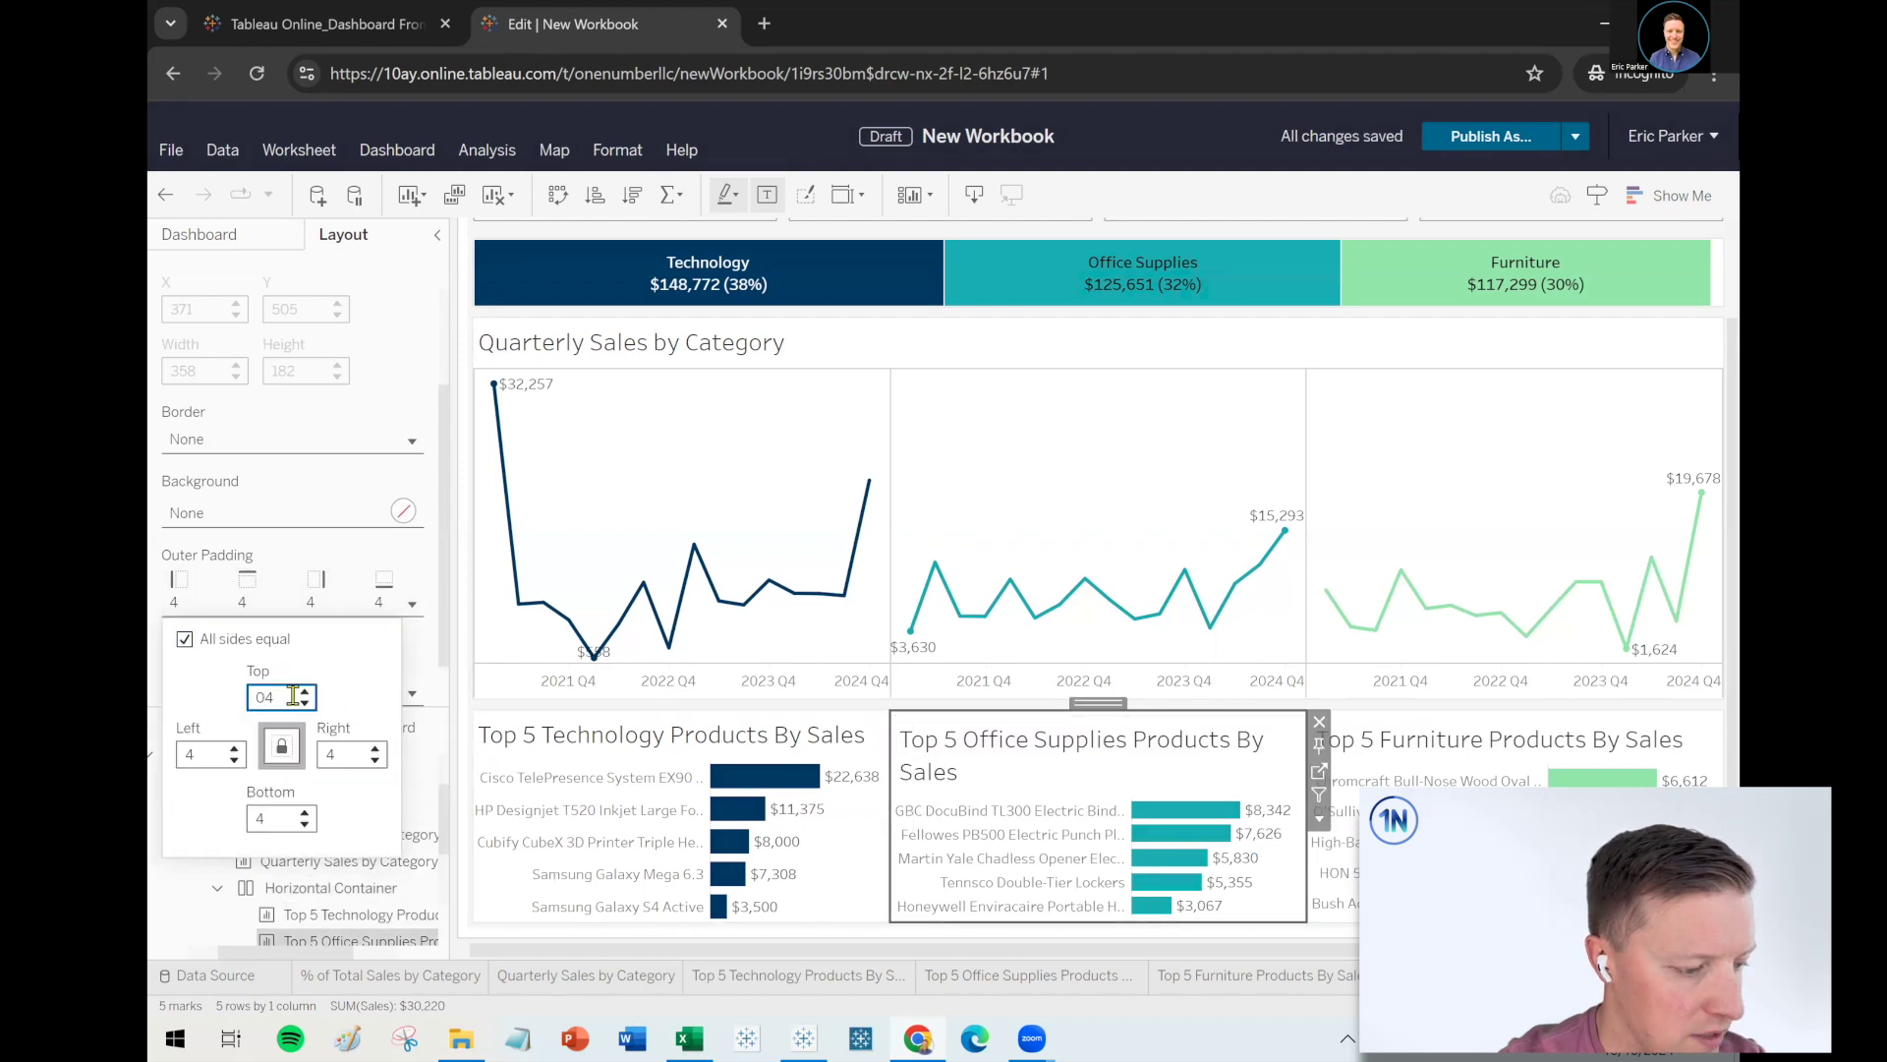
{"action": "key", "text": "Delete"}
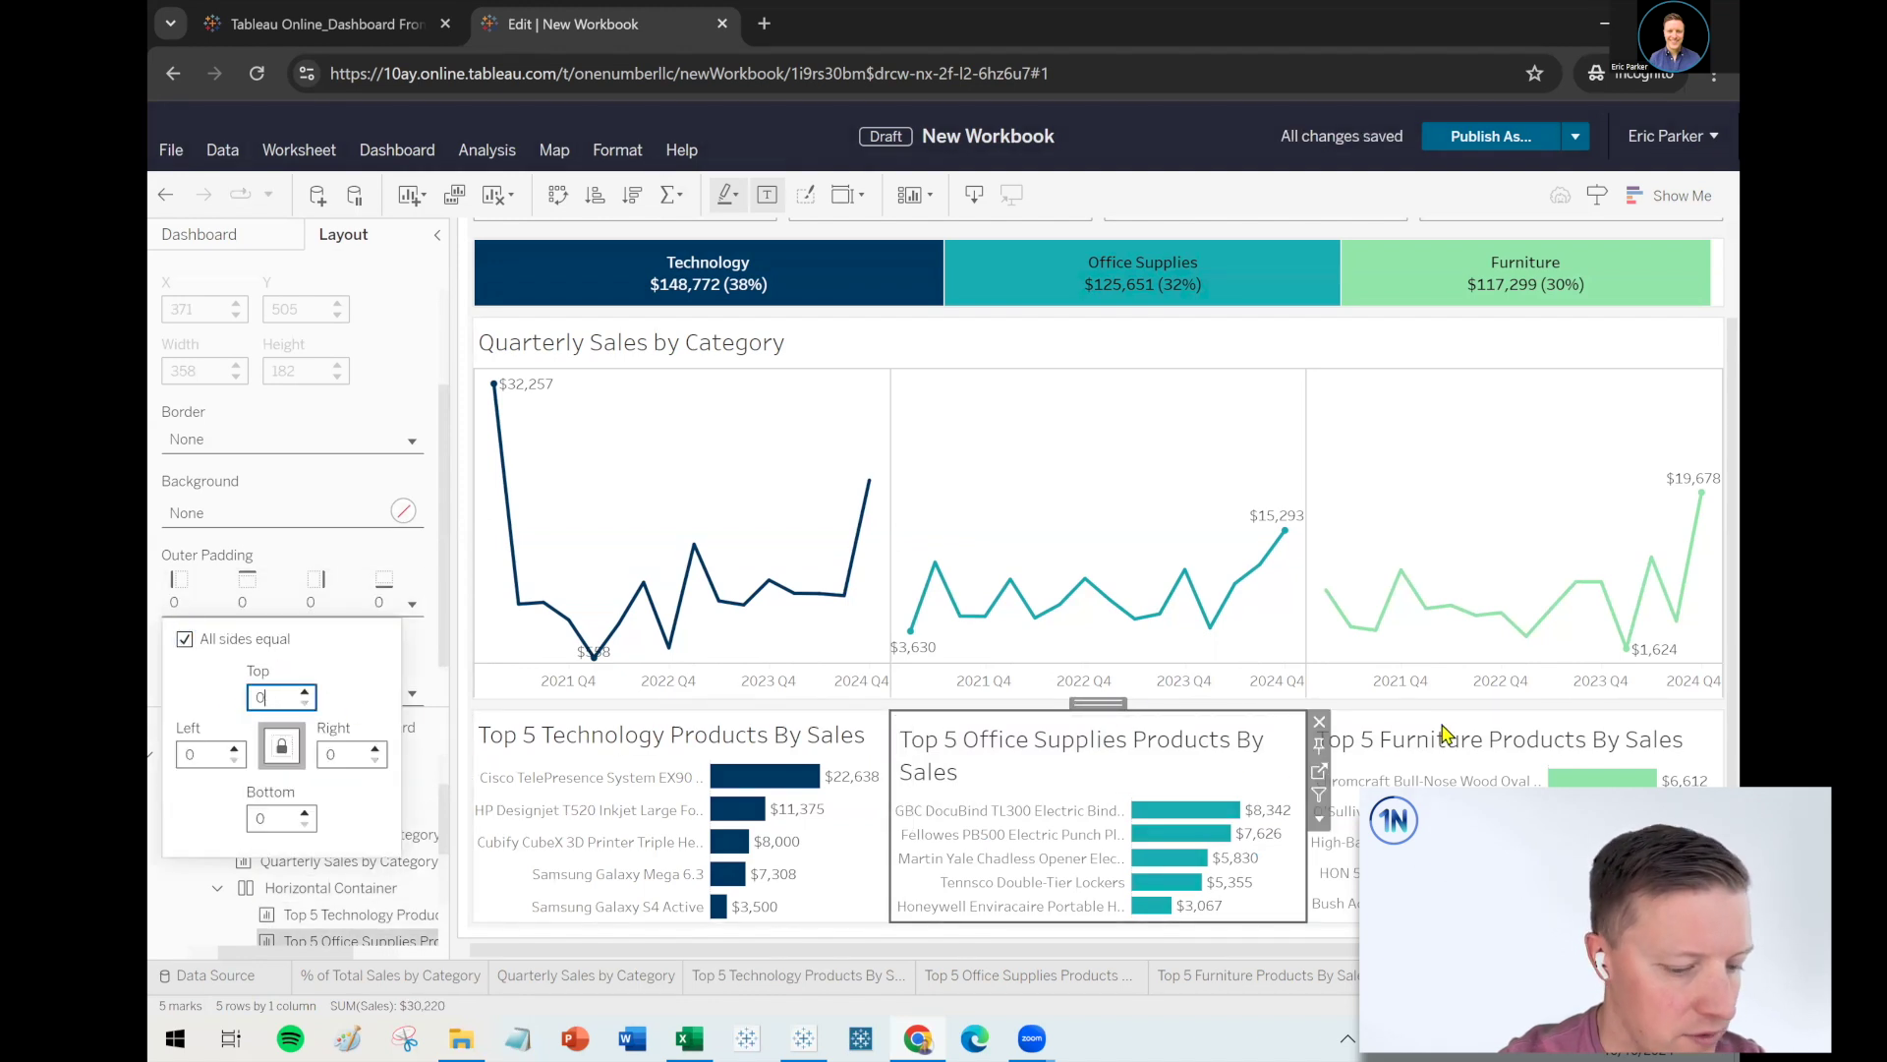
{"action": "key", "text": "Return"}
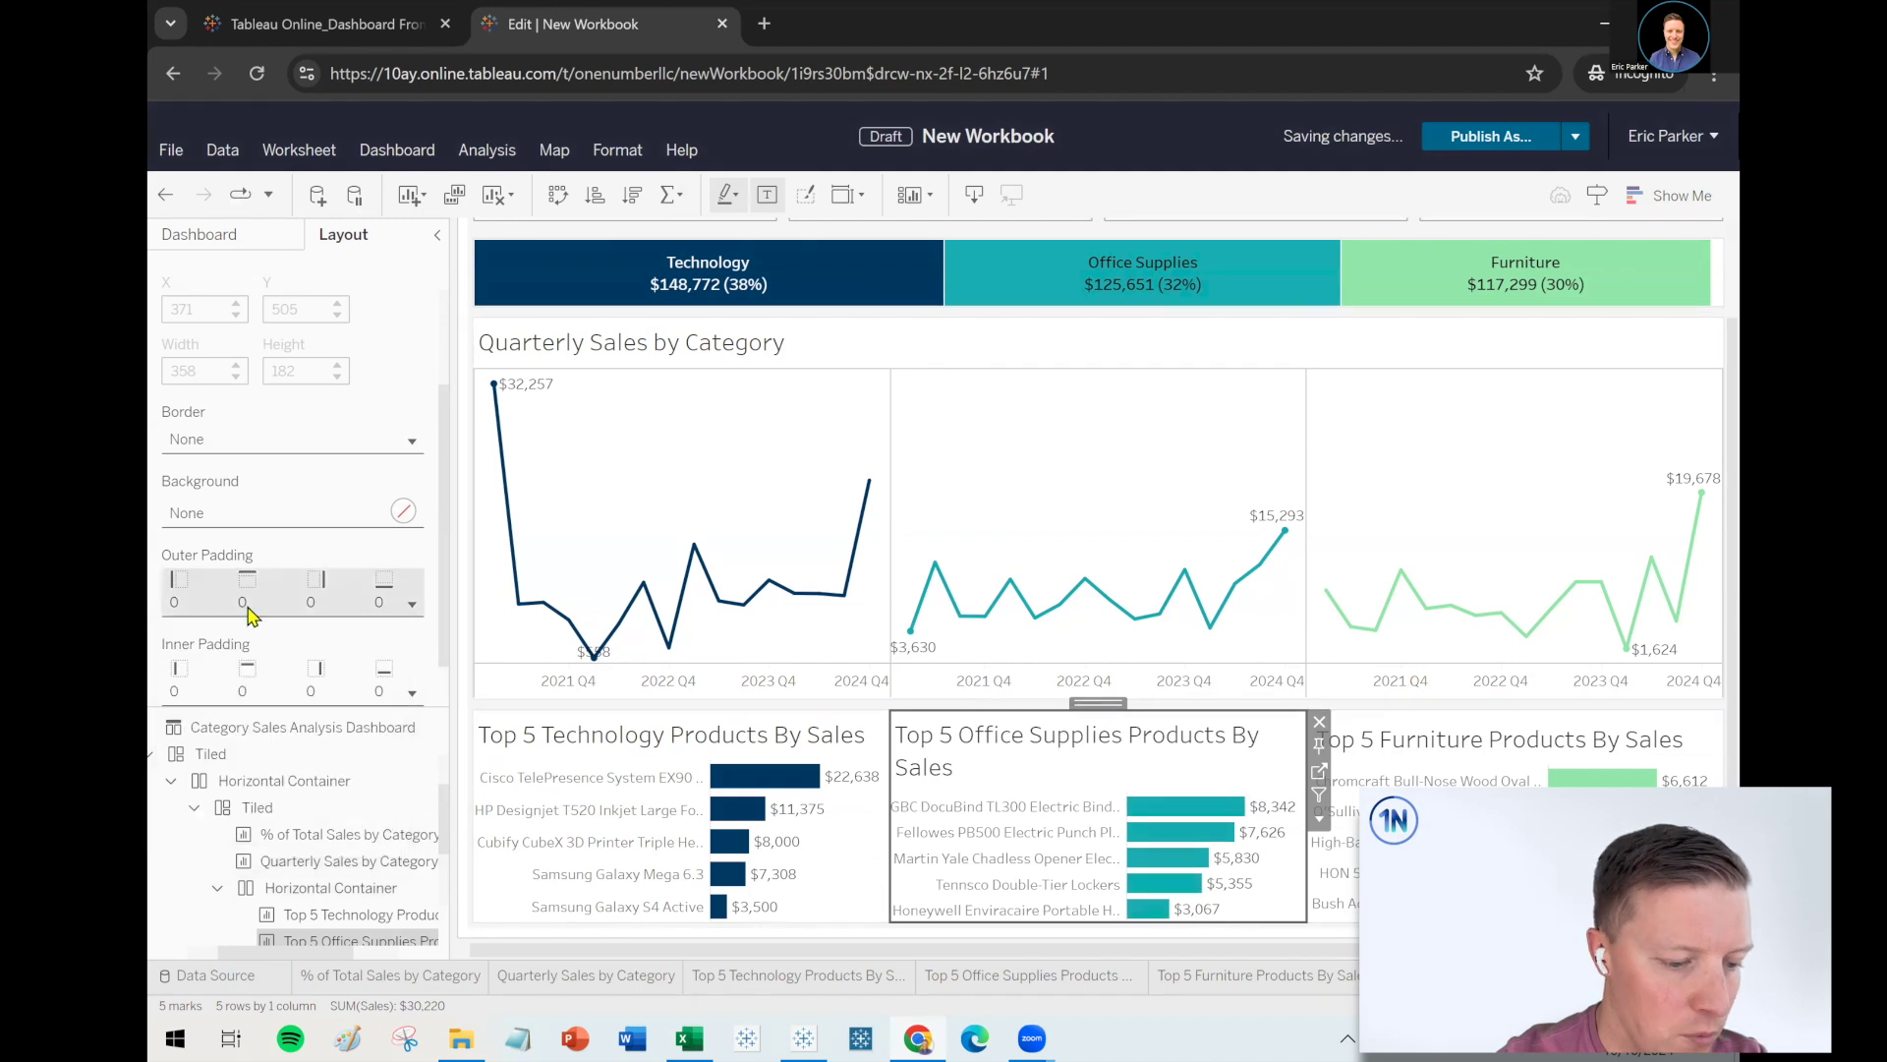
Set the outer padding of the Top 5 Furniture Products chart to 0 on all sides
{"action": "left_click", "coordinate": [1668, 763]}
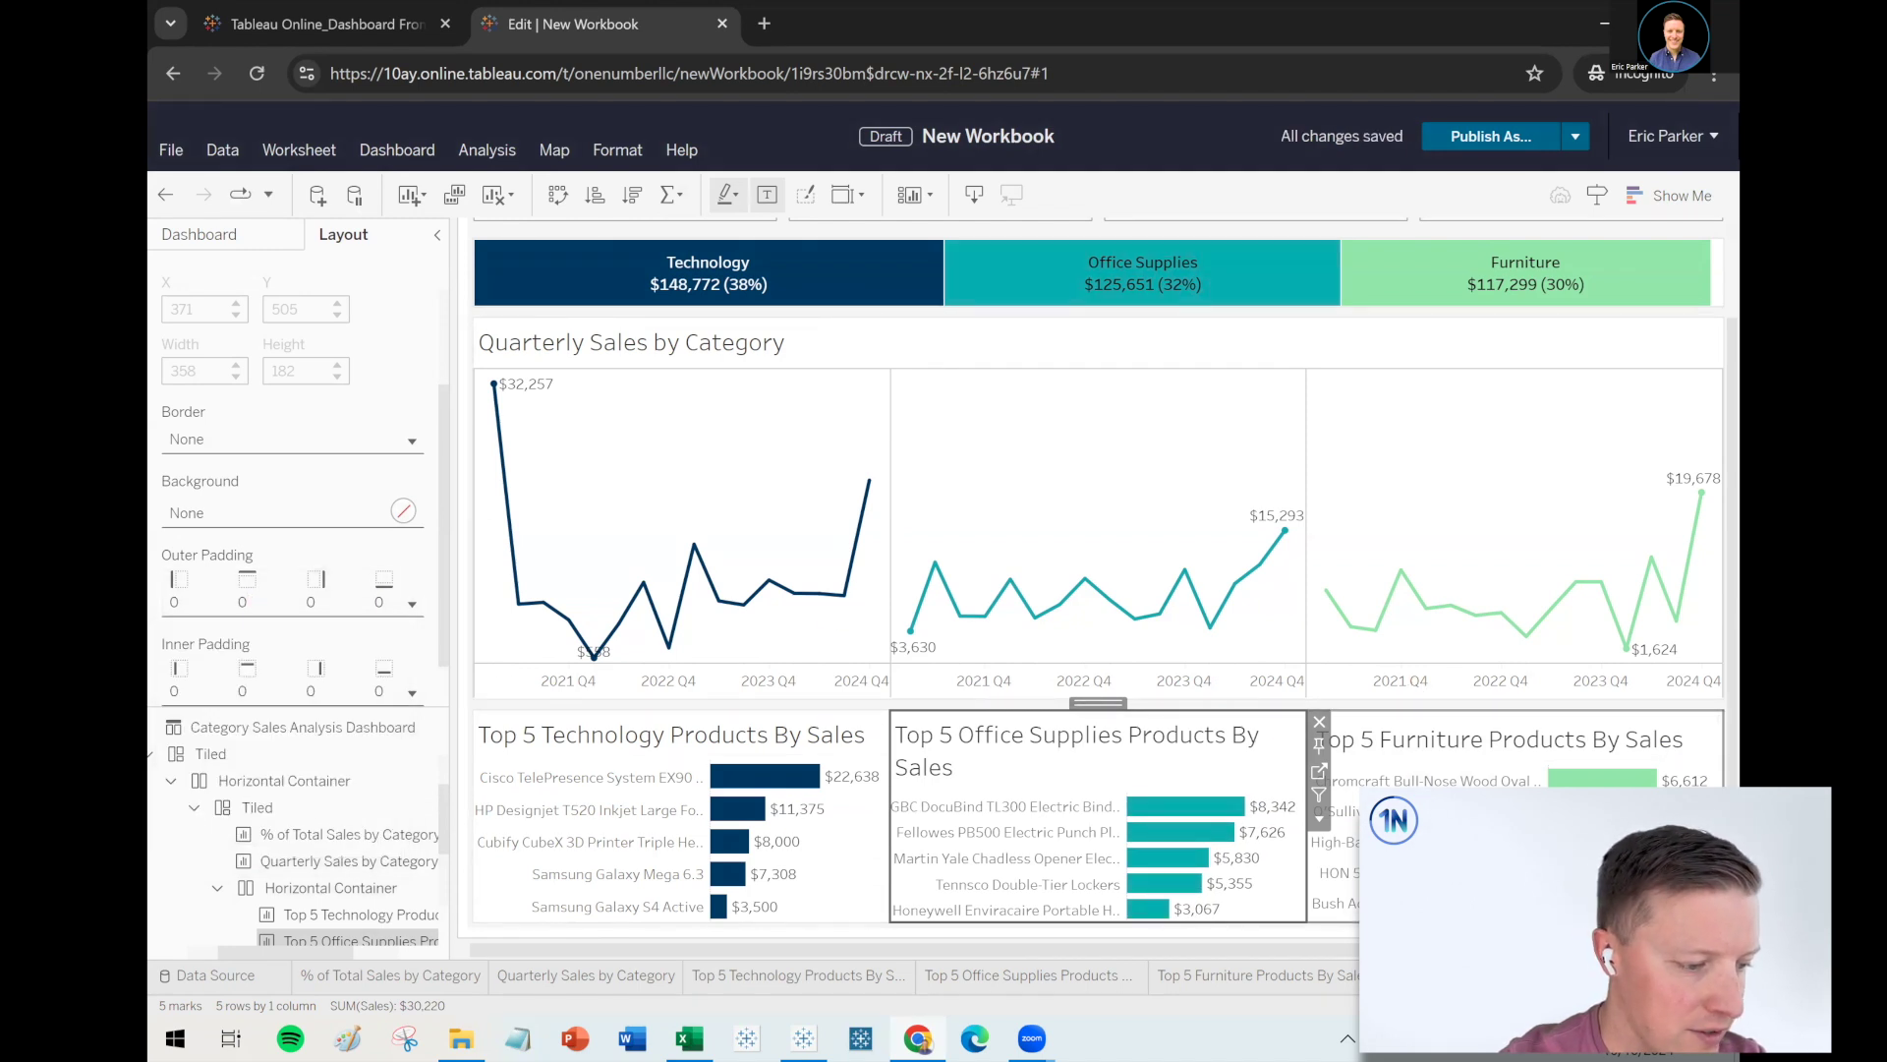
{"action": "left_click", "coordinate": [315, 594]}
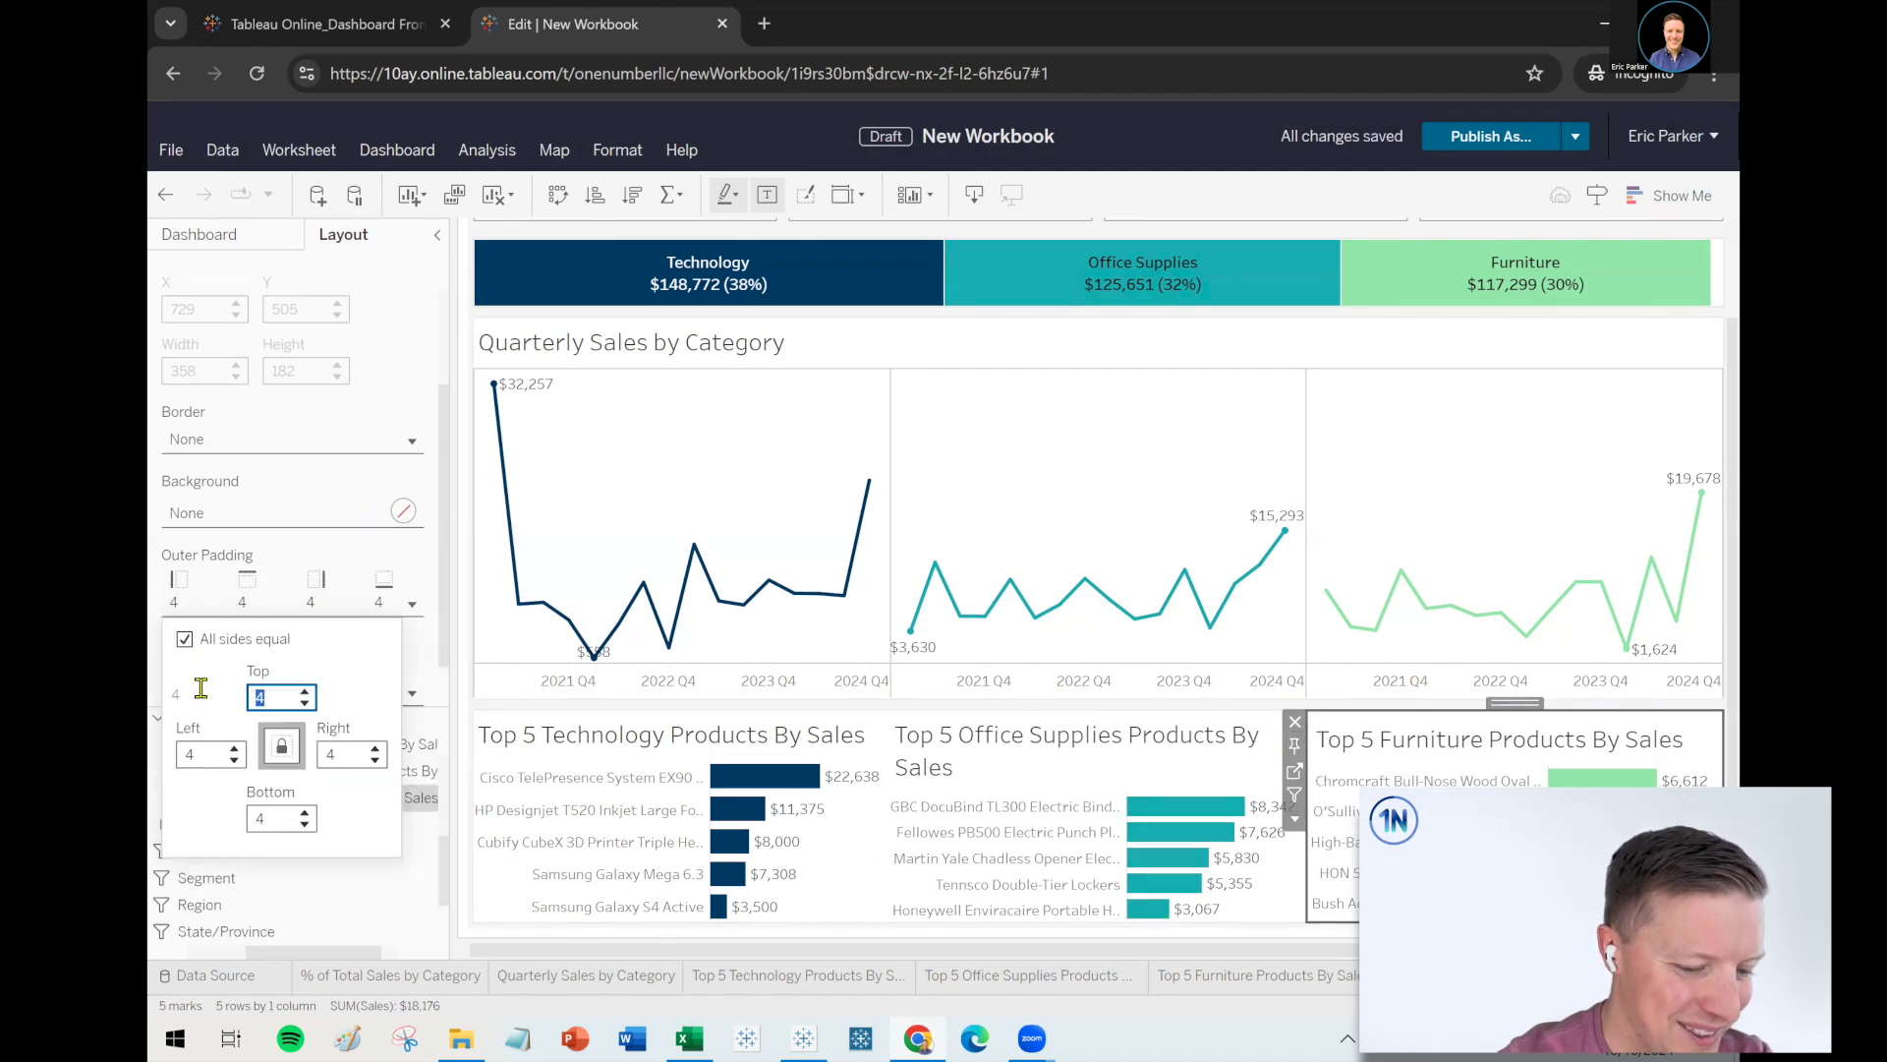
{"action": "type", "text": "0"}
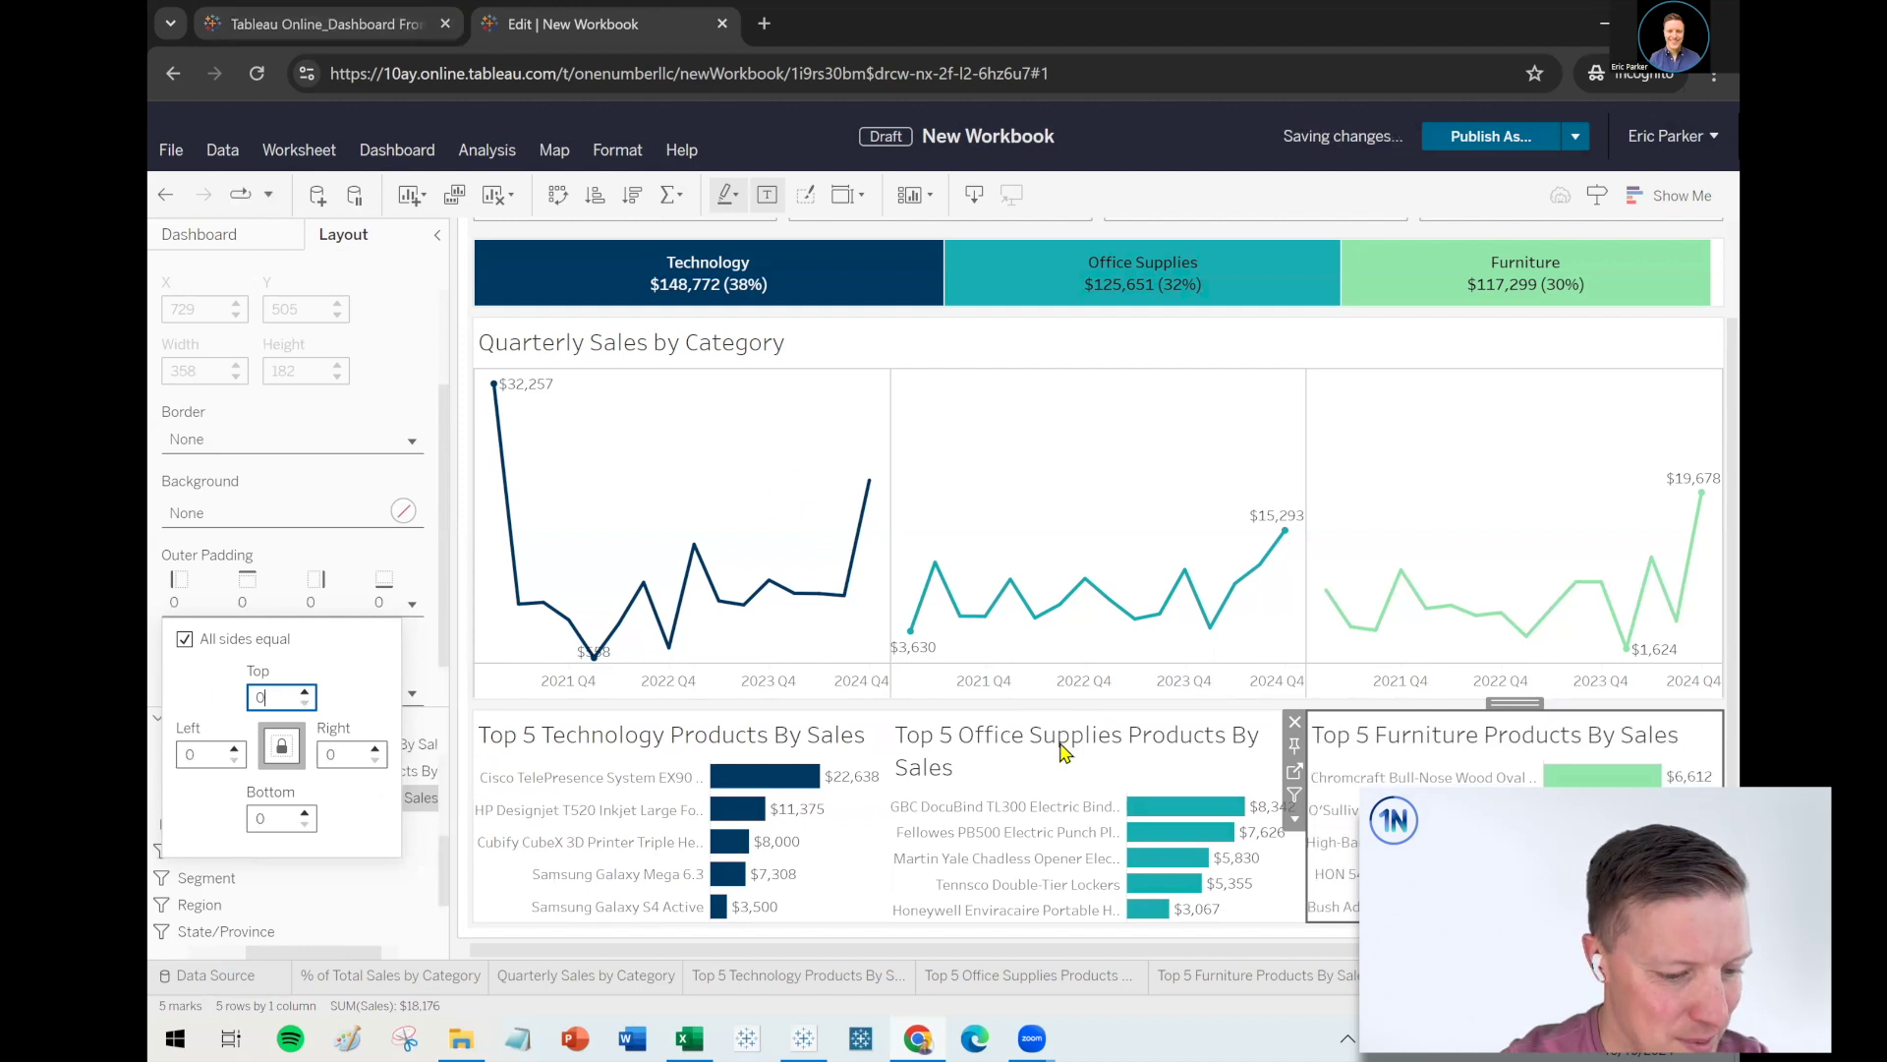
Consult the example dashboard's chart titles, rename the office supplies sheet as Top 5 Selling Office Supplies Items, and copy that name
{"action": "left_click", "coordinate": [334, 23]}
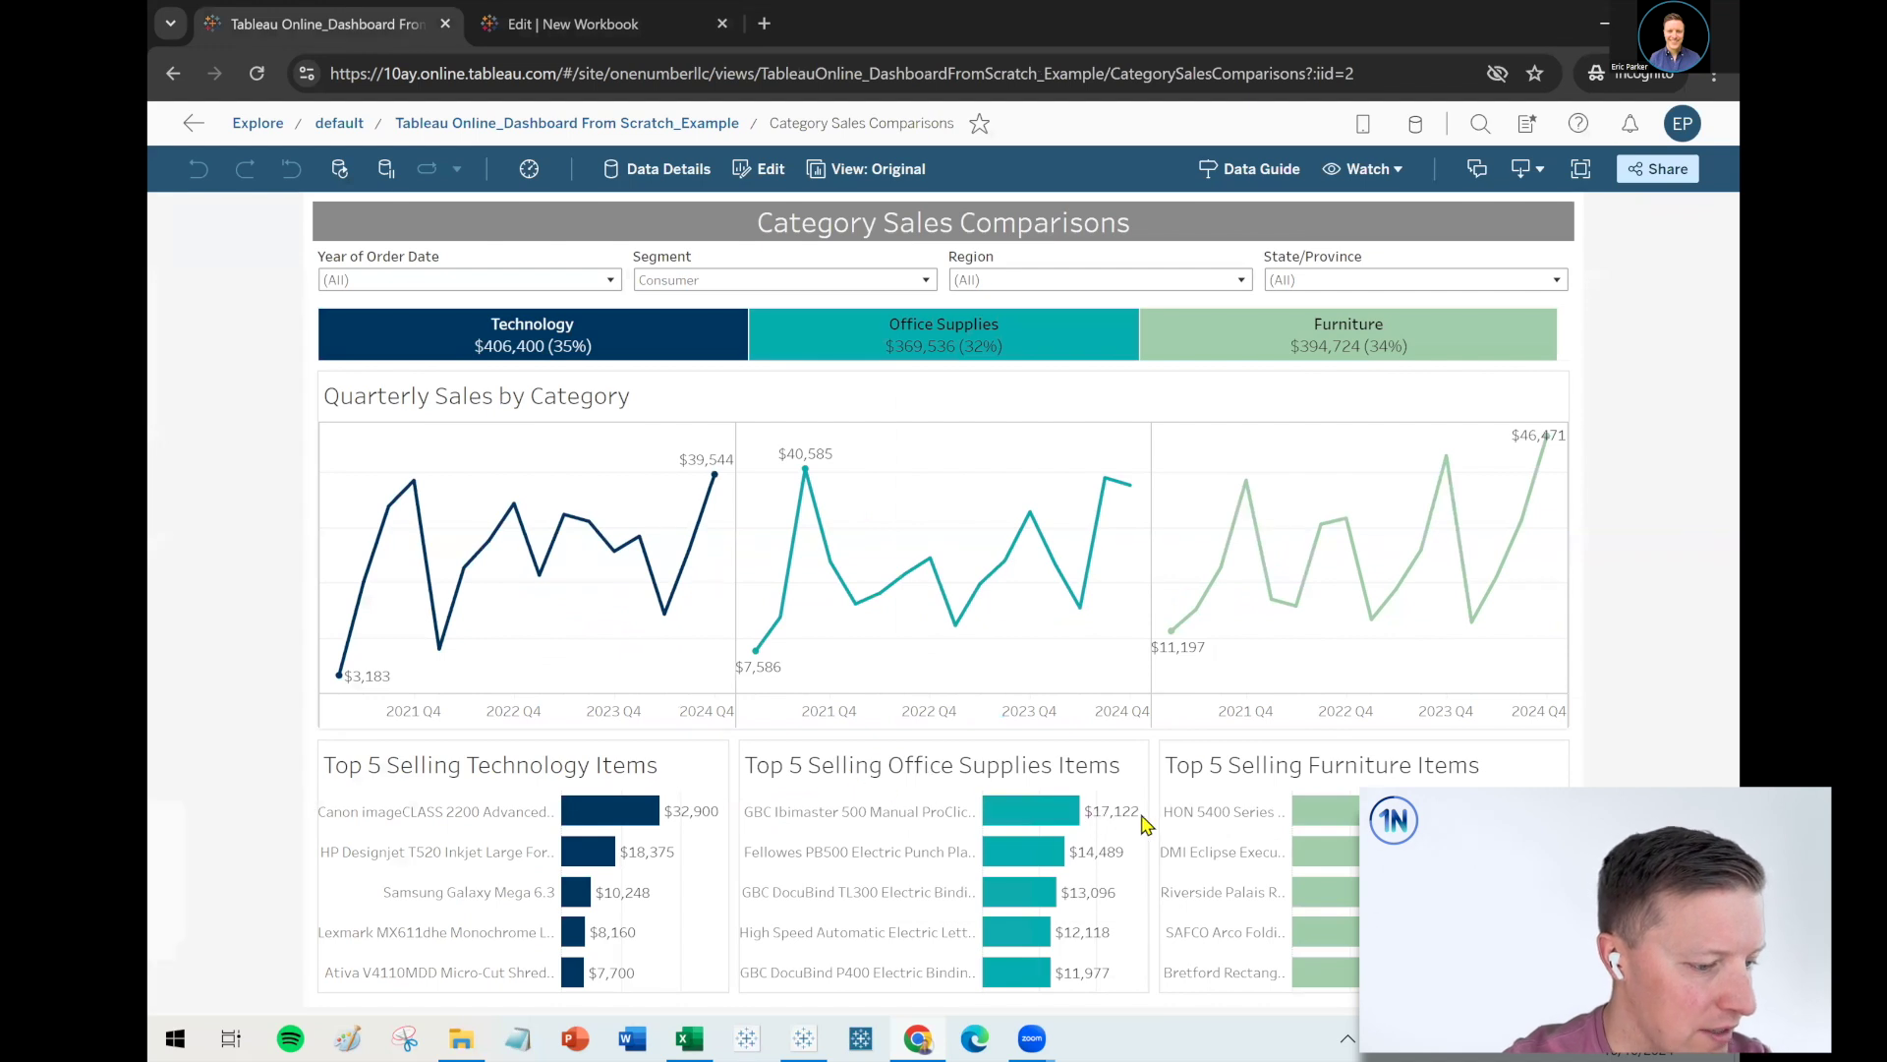
{"action": "left_click", "coordinate": [570, 24]}
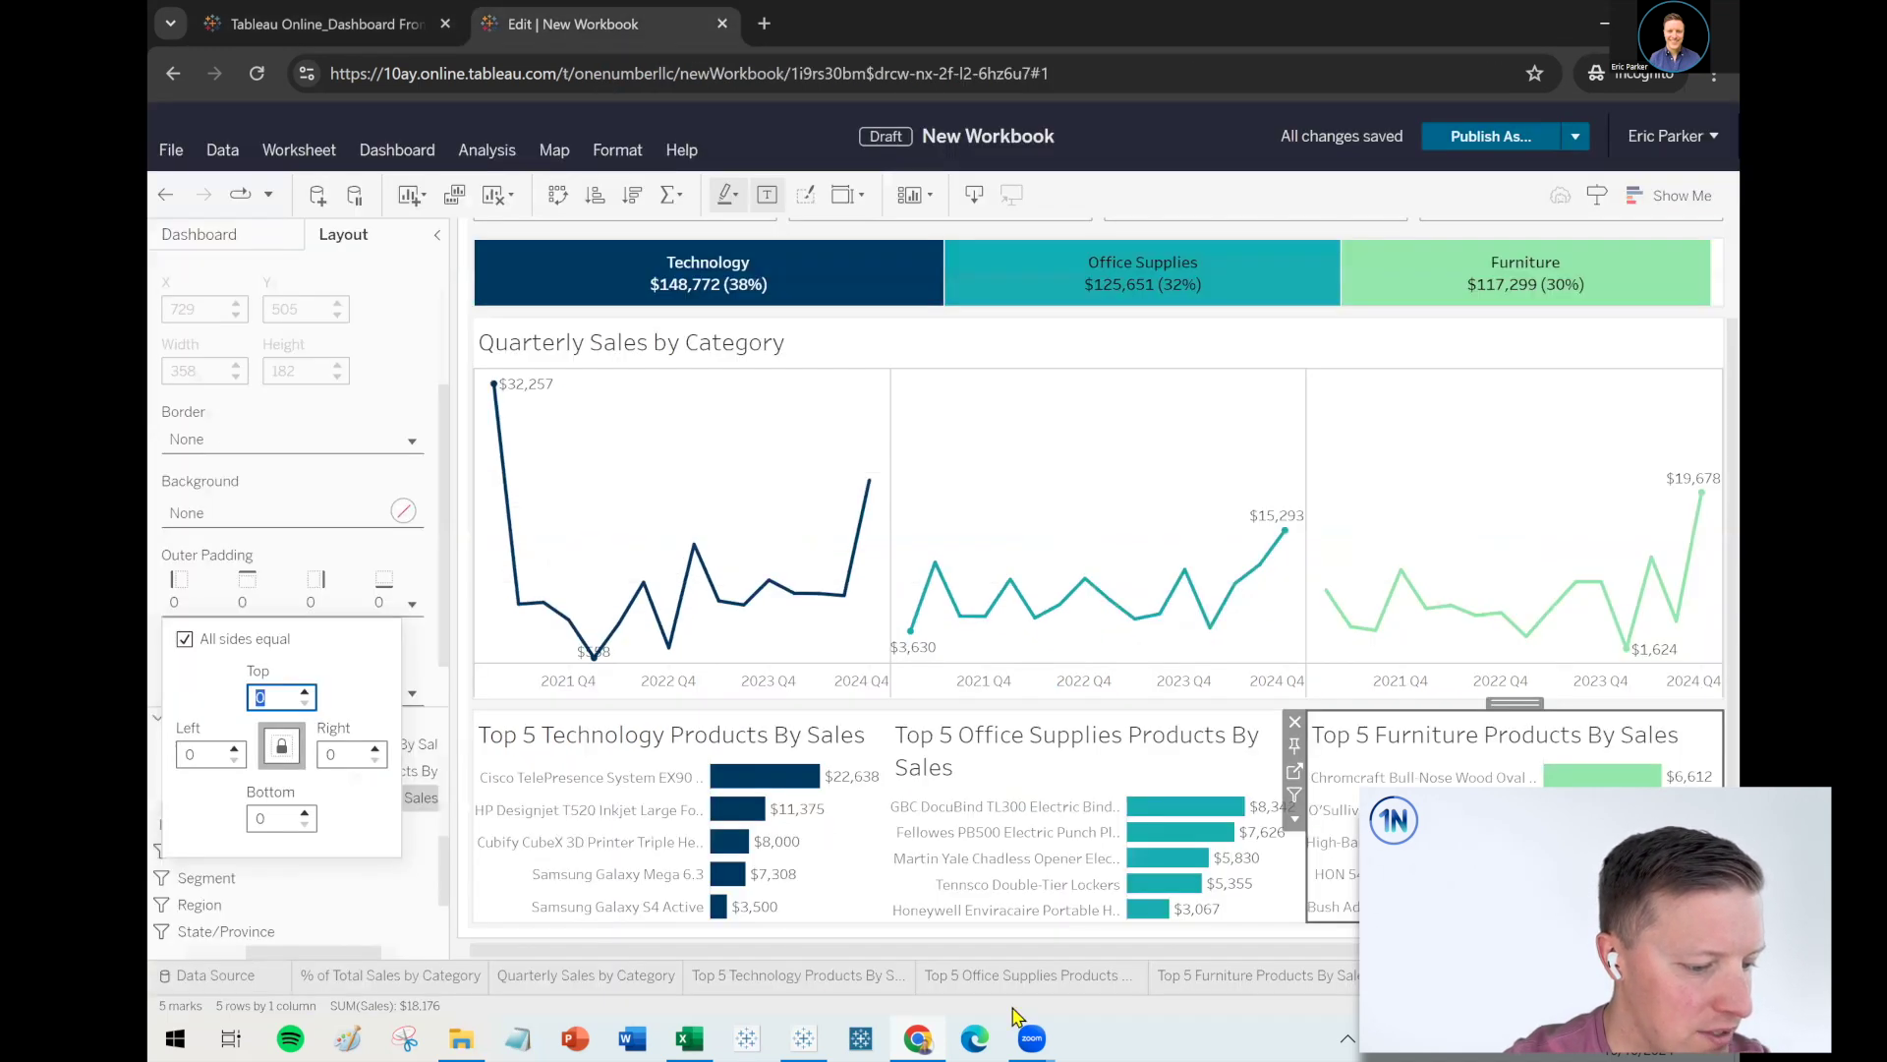
{"action": "left_click", "coordinate": [1032, 978]}
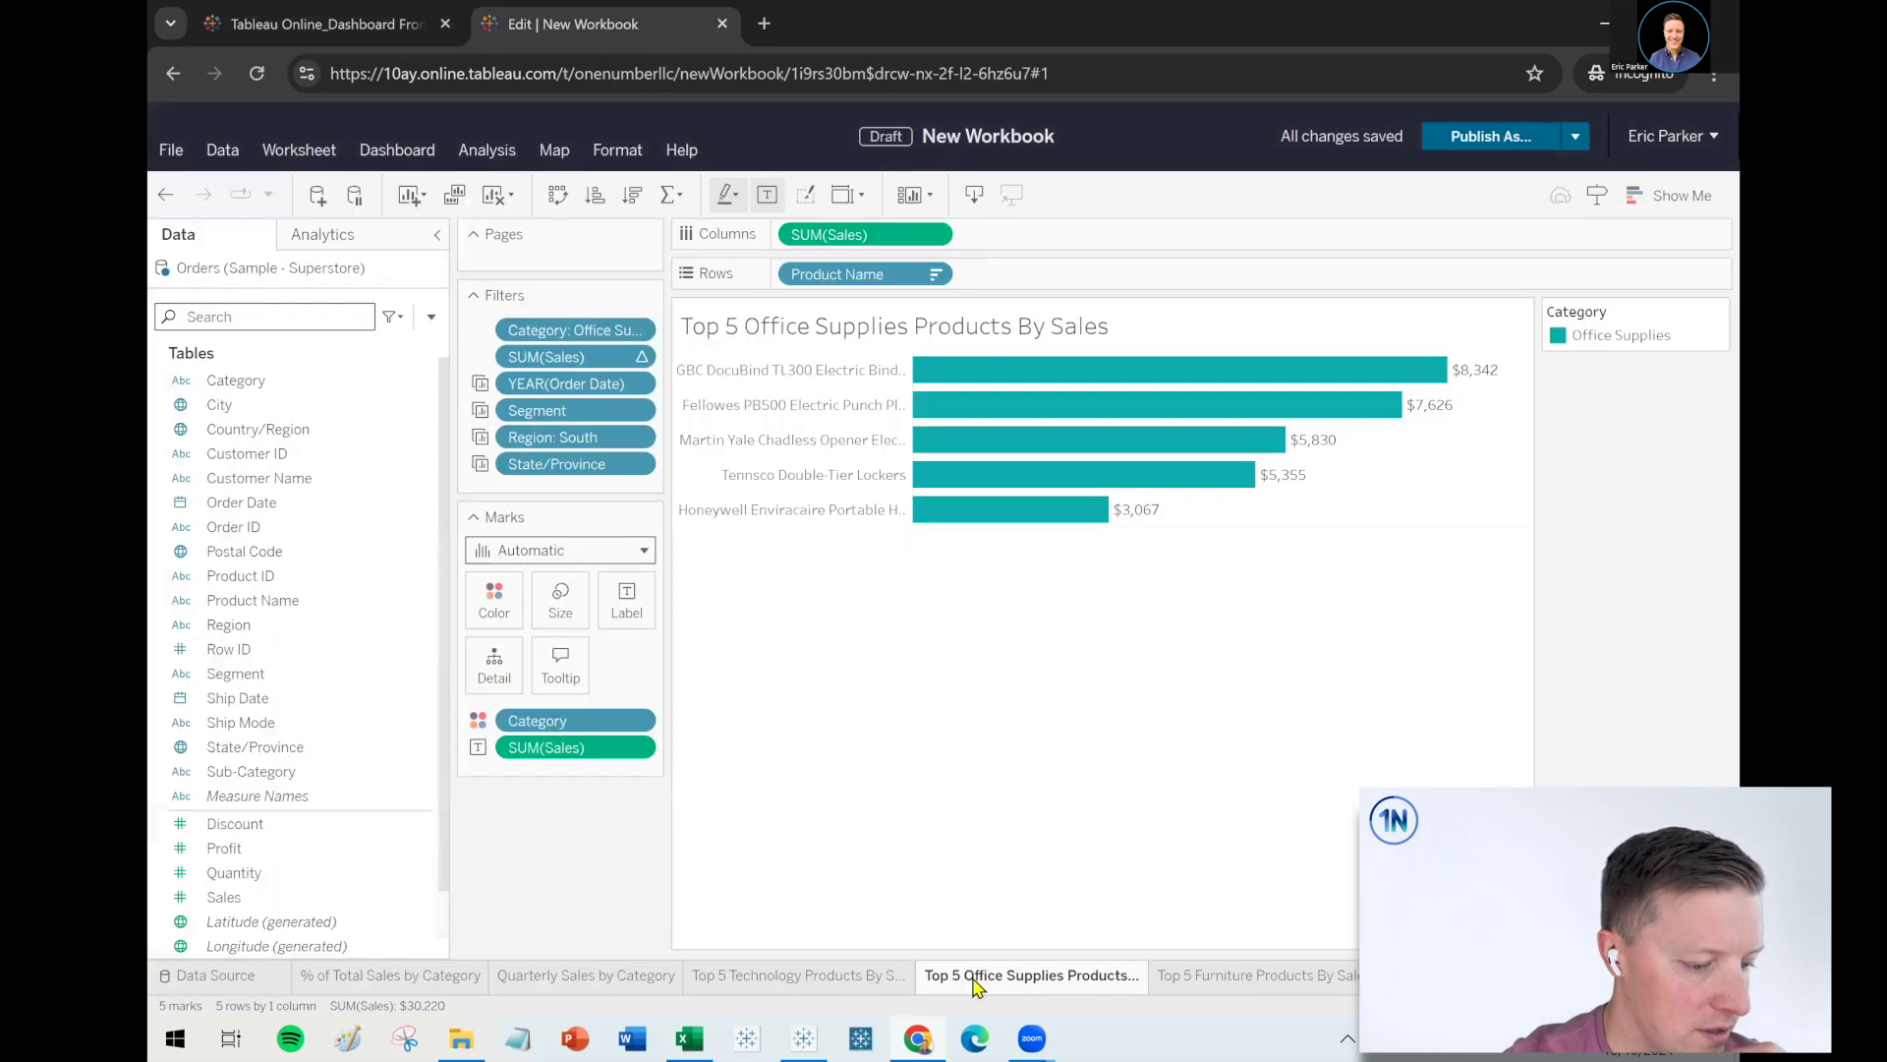
{"action": "double_click", "coordinate": [969, 978]}
{"action": "left_click", "coordinate": [958, 975]}
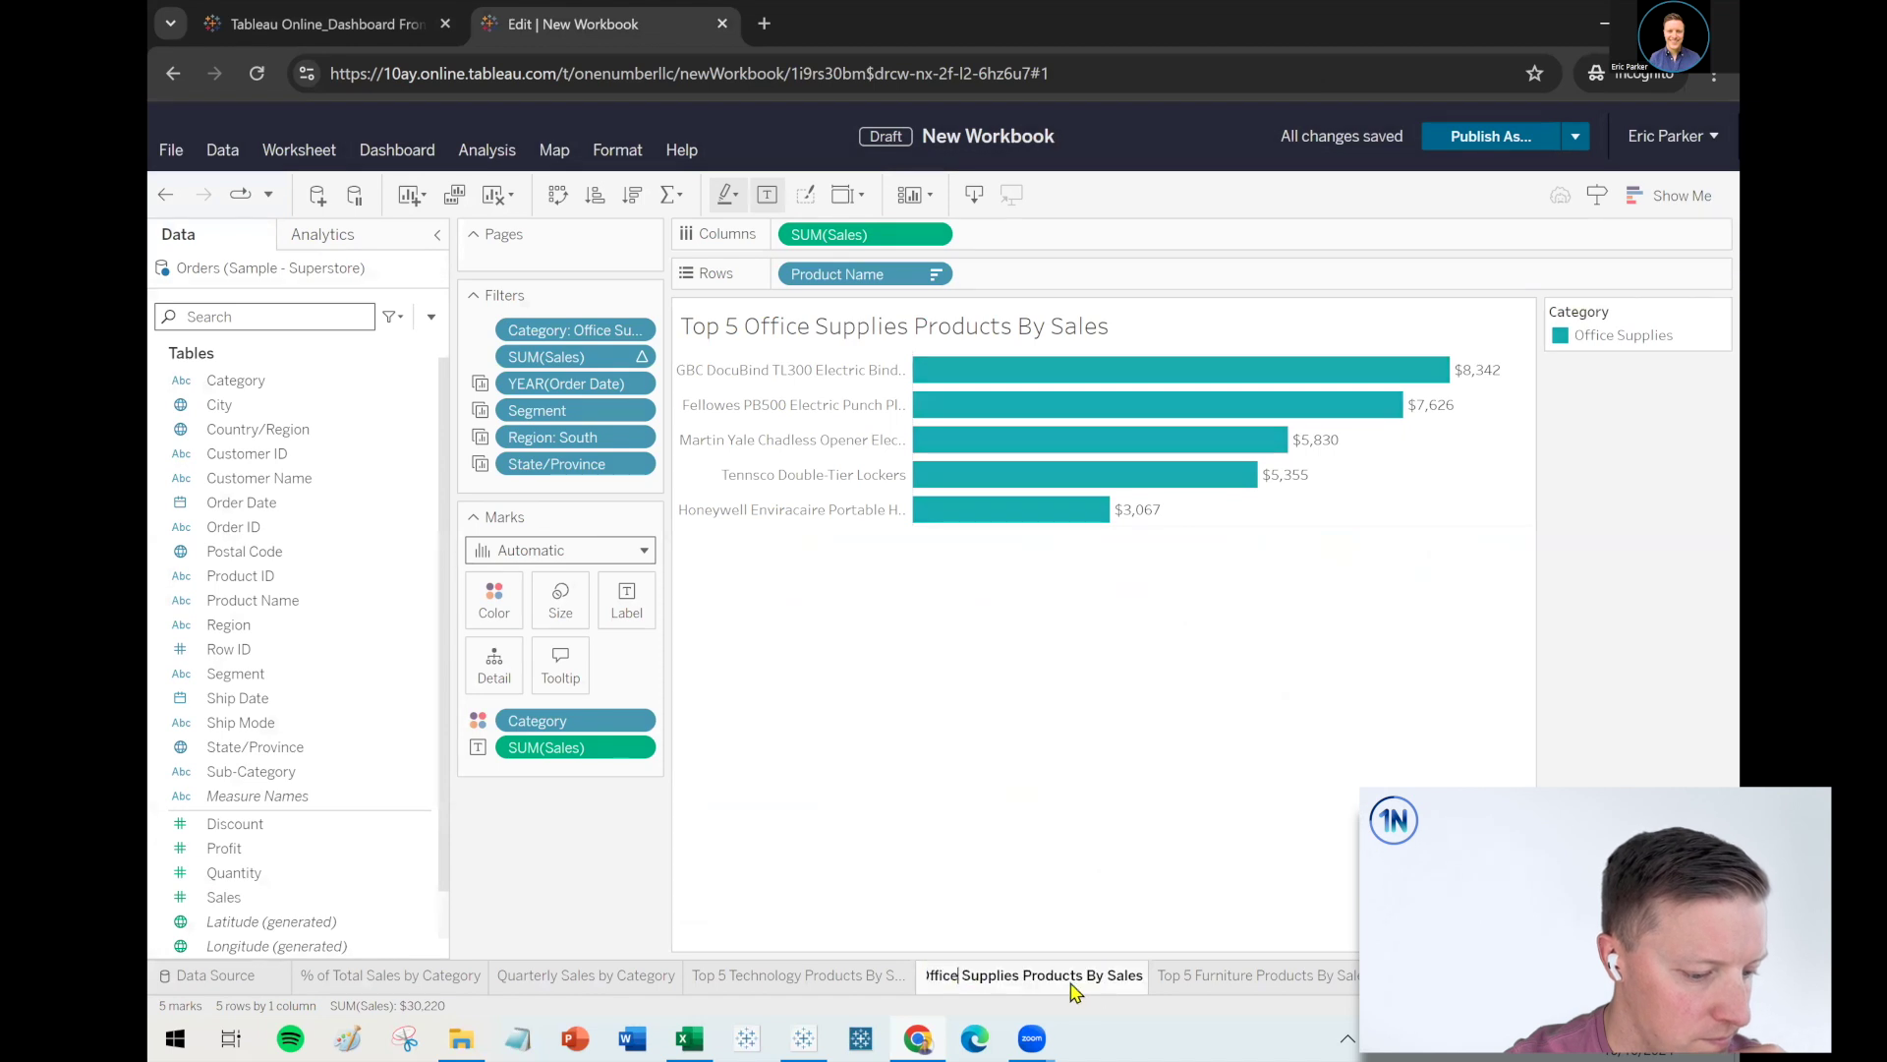
{"action": "left_click_drag", "start_coordinate": [1085, 975], "coordinate": [1167, 993]}
{"action": "key", "text": "BackSpace"}
{"action": "key", "text": "BackSpace"}
{"action": "key", "text": "BackSpace"}
{"action": "key", "text": "BackSpace"}
{"action": "key", "text": "BackSpace"}
{"action": "key", "text": "BackSpace"}
{"action": "key", "text": "BackSpace"}
{"action": "key", "text": "BackSpace"}
{"action": "key", "text": "BackSpace"}
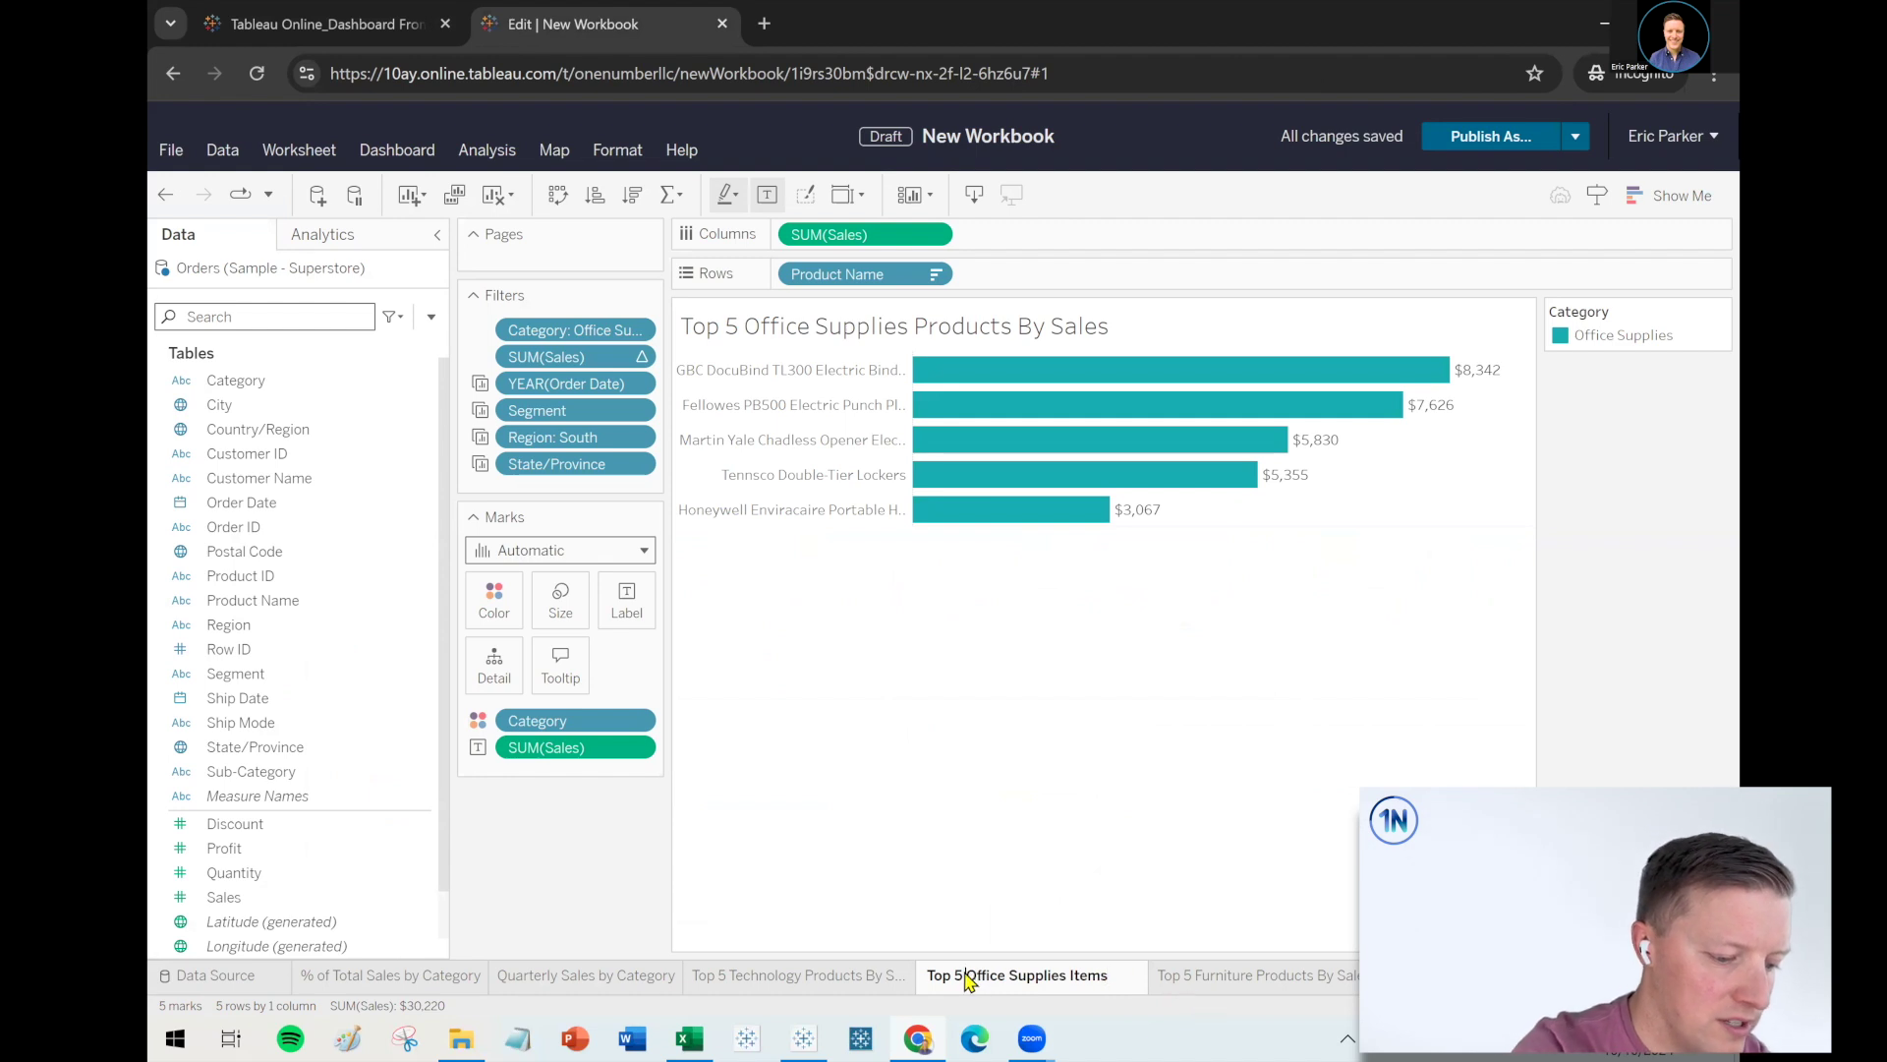
{"action": "type", "text": "Selling"}
{"action": "key", "text": "ctrl+a"}
{"action": "key", "text": "ctrl+c"}
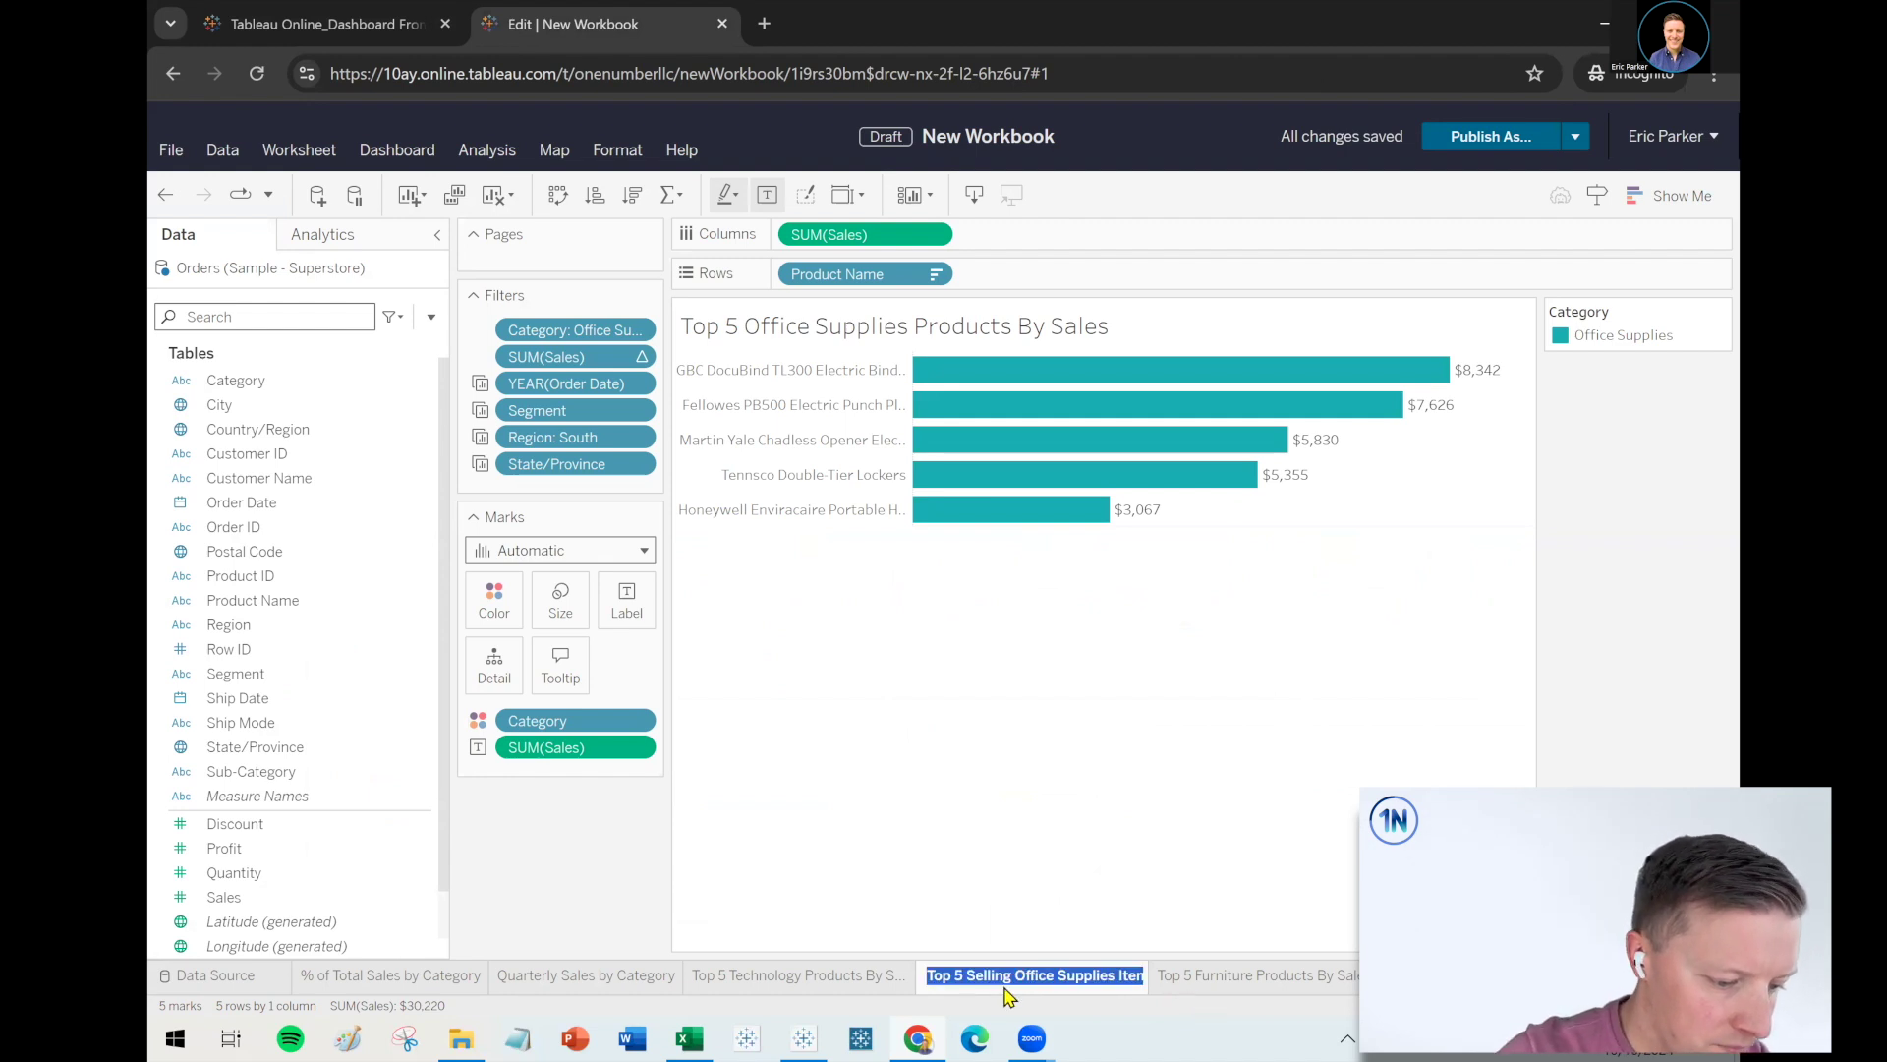
{"action": "key", "text": "Return"}
Rename the furniture products sheet as Top 5 Selling Furniture Items, adapting the copied sheet name
{"action": "left_click", "coordinate": [1278, 975]}
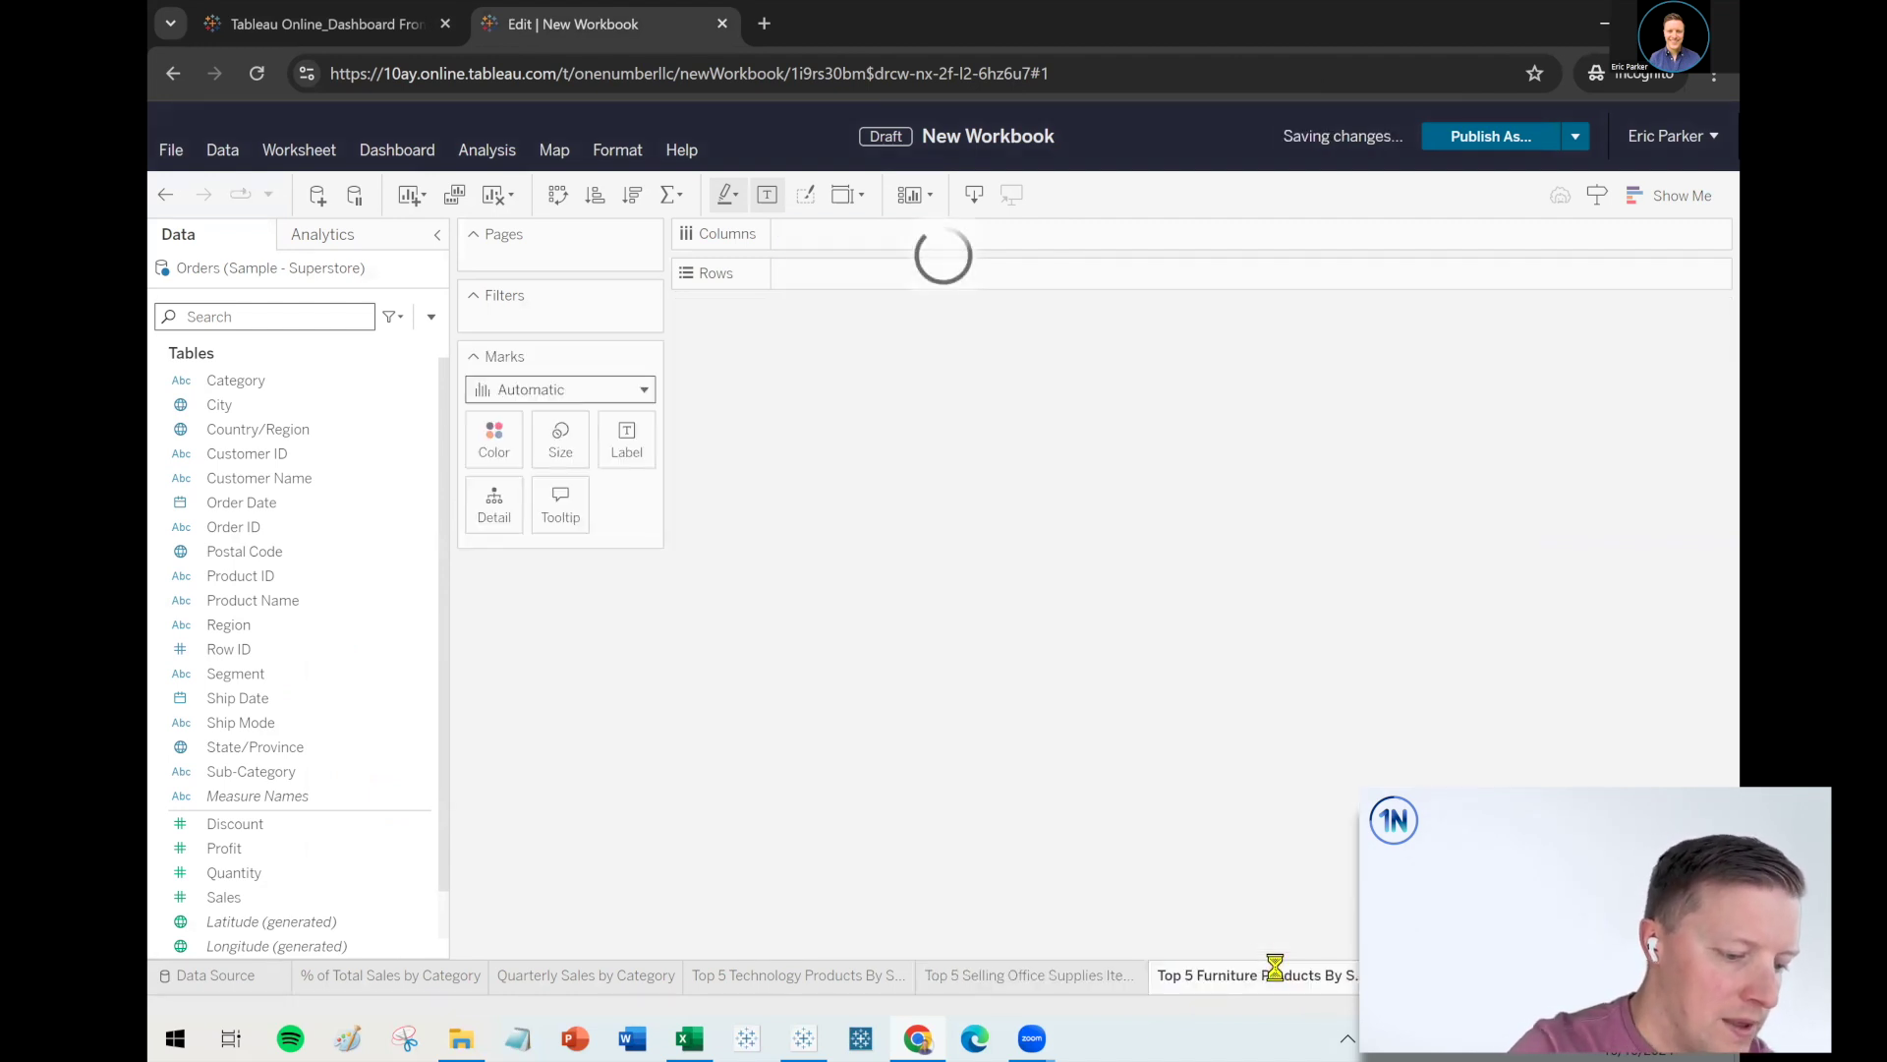
{"action": "double_click", "coordinate": [1248, 976]}
{"action": "key", "text": "ctrl+v"}
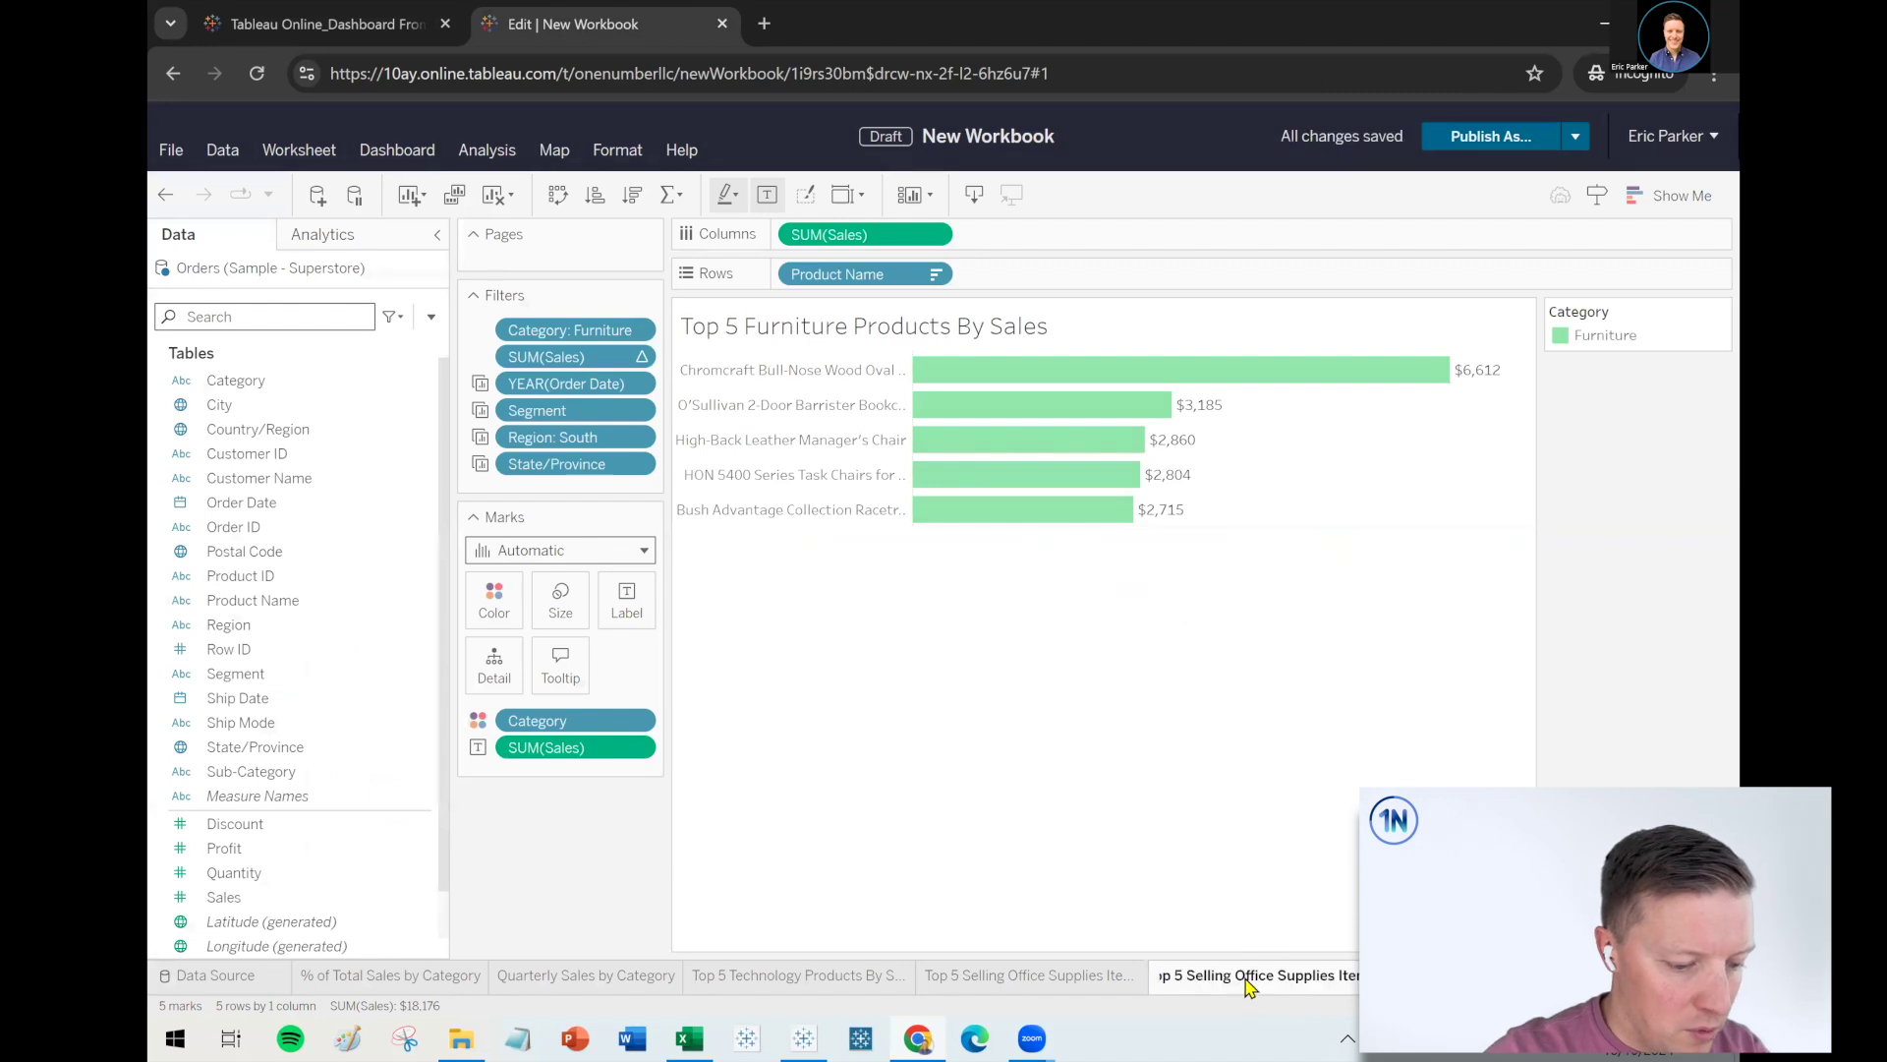
{"action": "left_click_drag", "start_coordinate": [1236, 977], "coordinate": [1337, 983]}
{"action": "type", "text": "Furniture"}
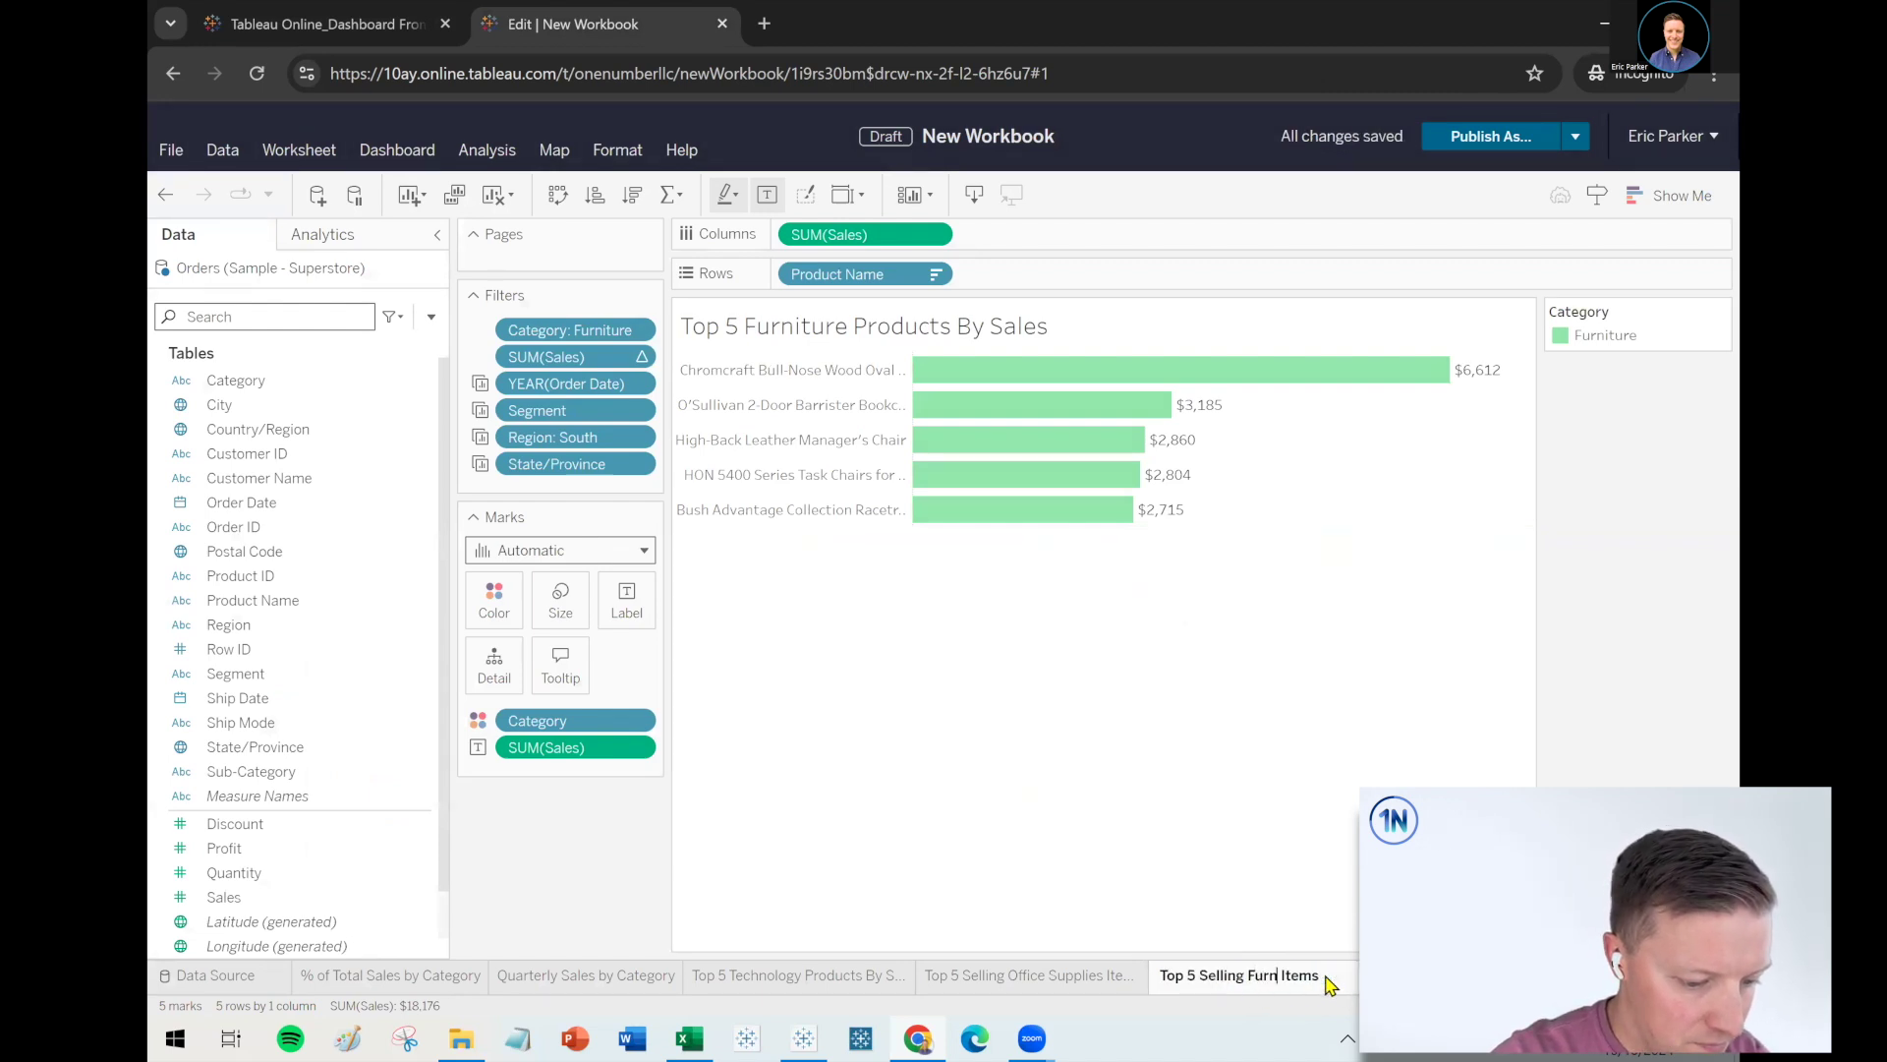
{"action": "key", "text": "Return"}
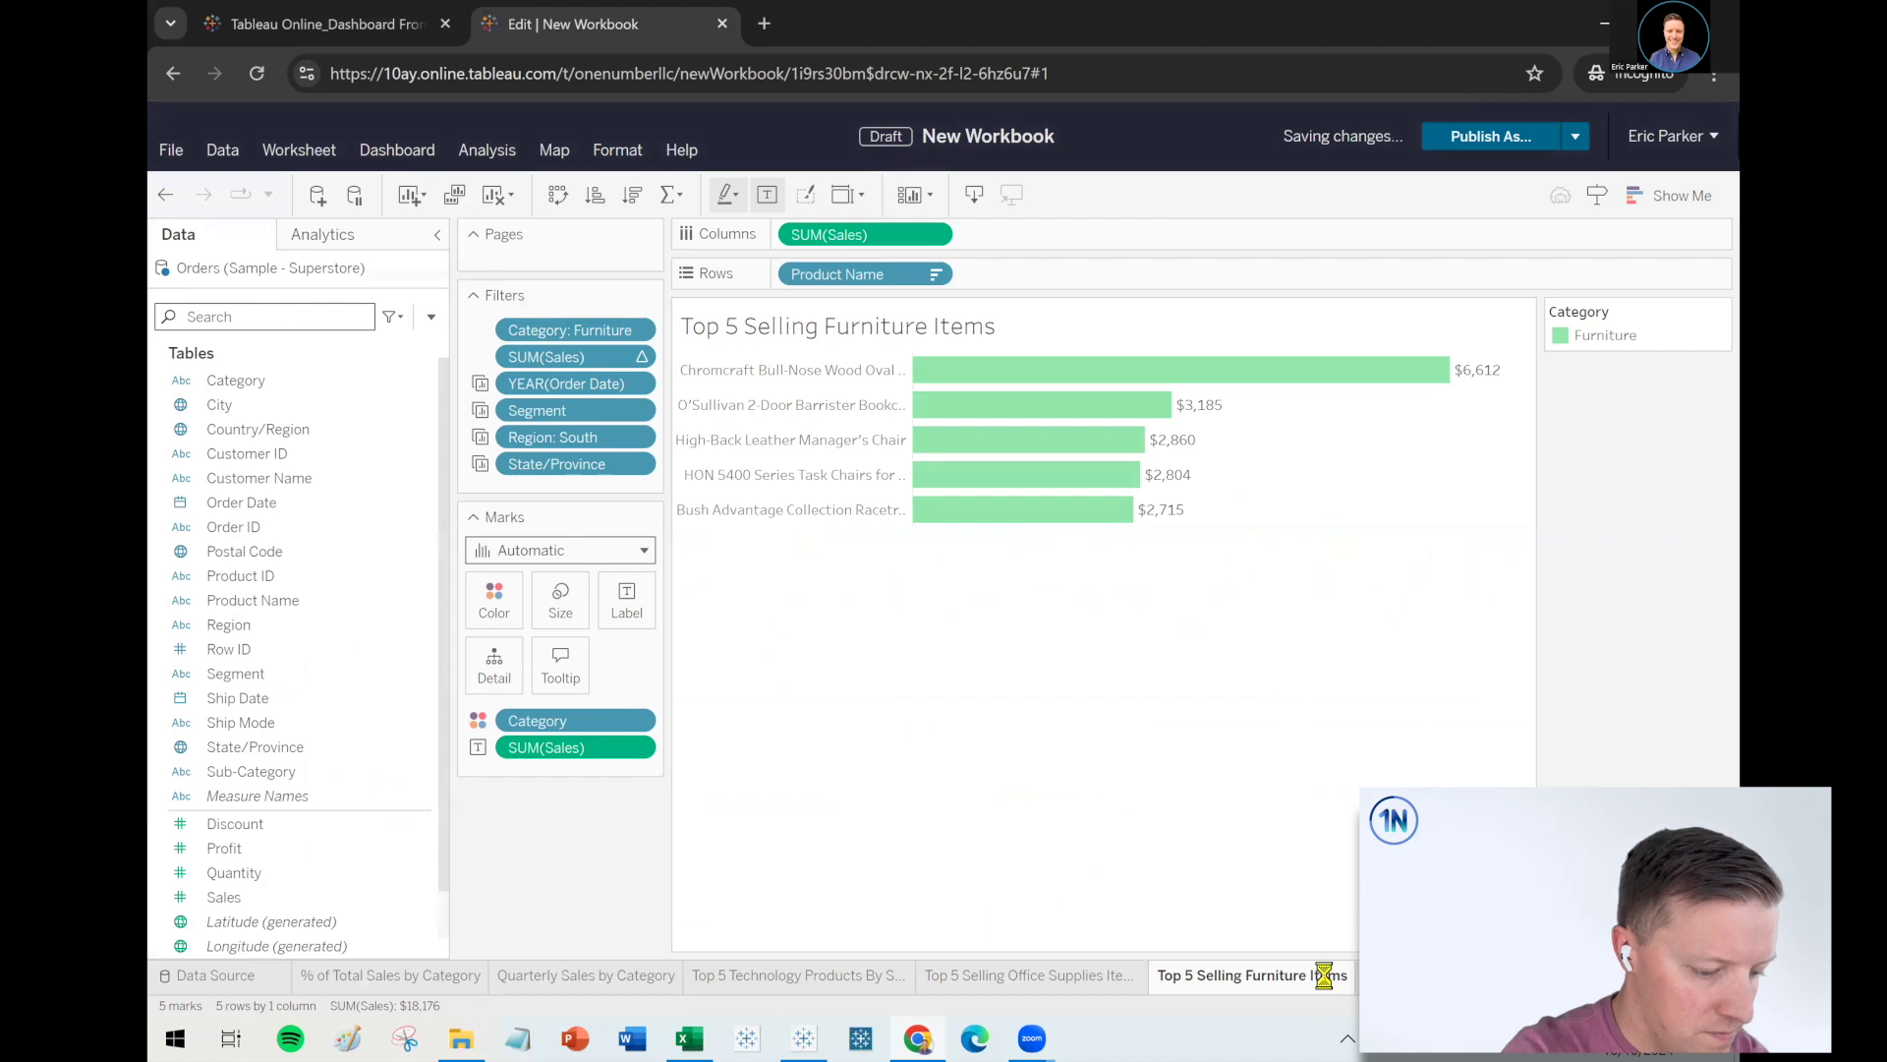
Rename the technology products sheet as Top 5 Selling Technology Items, adapting the copied sheet name
{"action": "left_click", "coordinate": [847, 975]}
{"action": "double_click", "coordinate": [821, 980]}
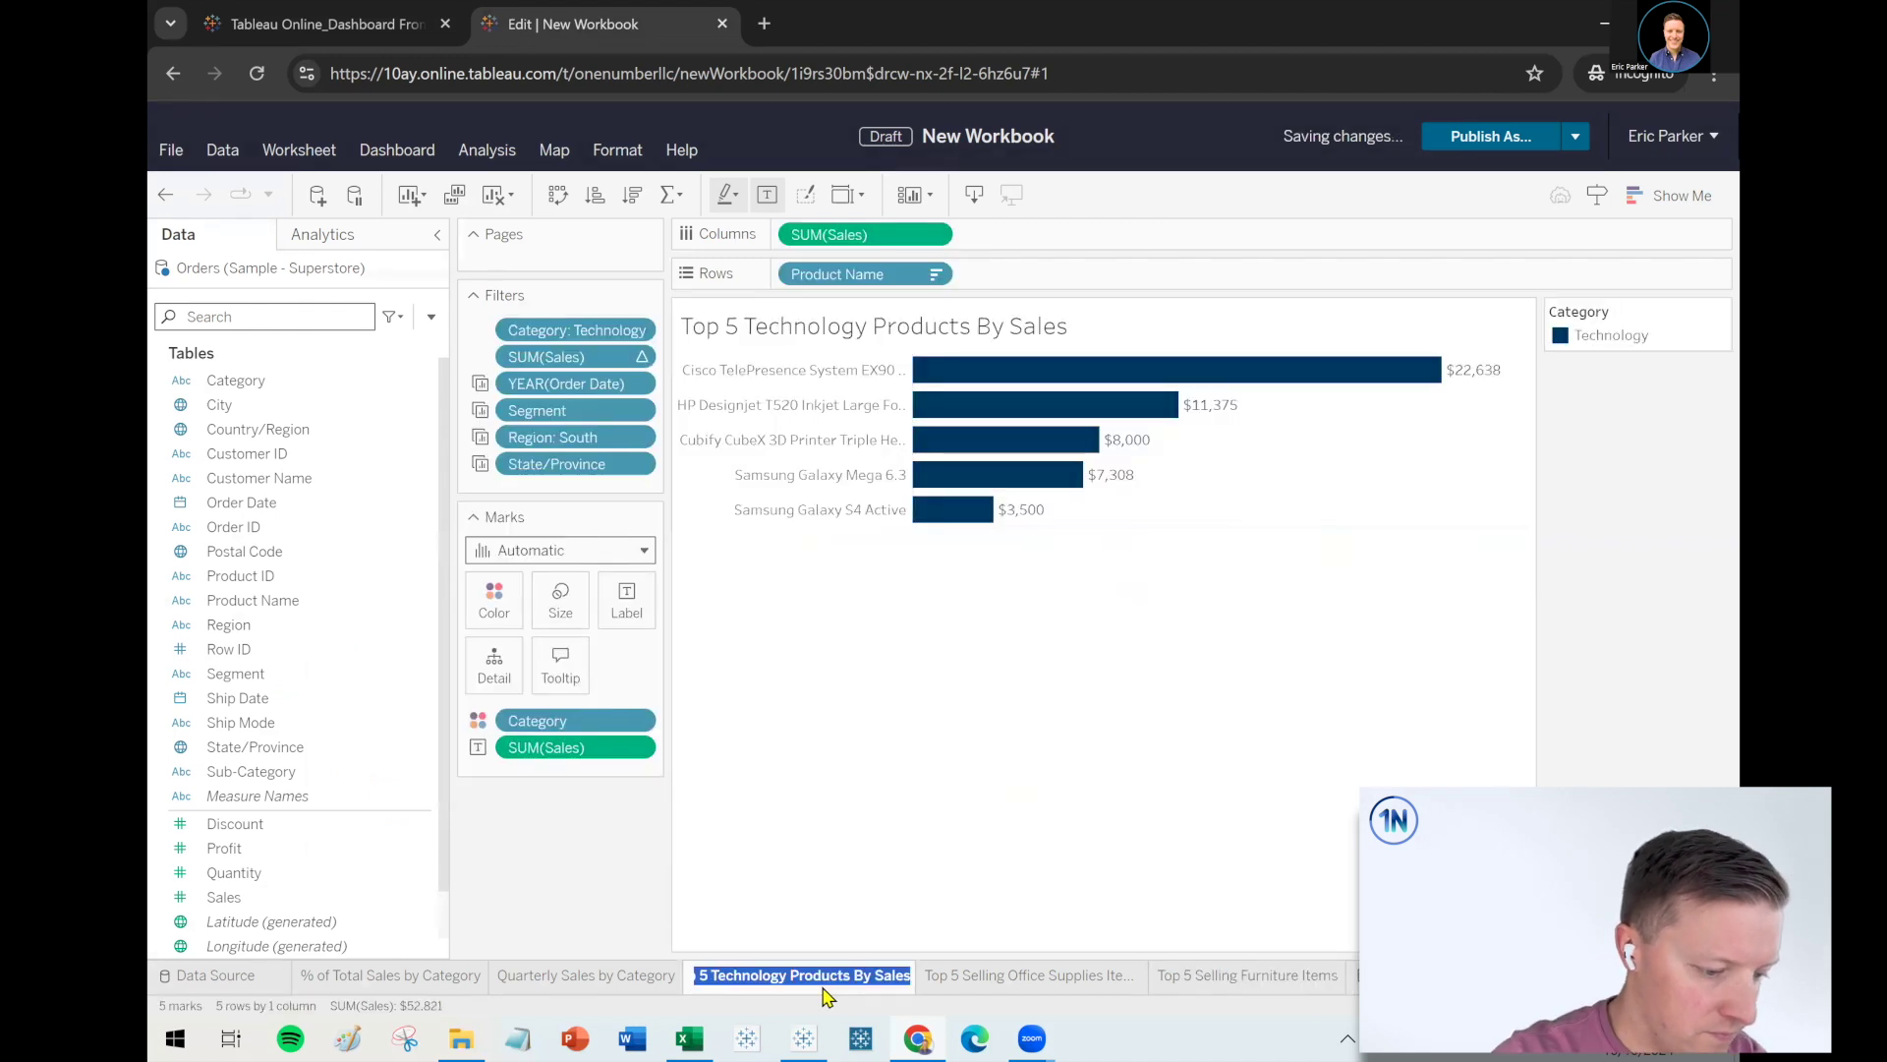
{"action": "key", "text": "ctrl+v"}
{"action": "left_click_drag", "start_coordinate": [803, 982], "coordinate": [873, 986]}
{"action": "left_click", "coordinate": [773, 986]}
{"action": "type", "text": "Techno"}
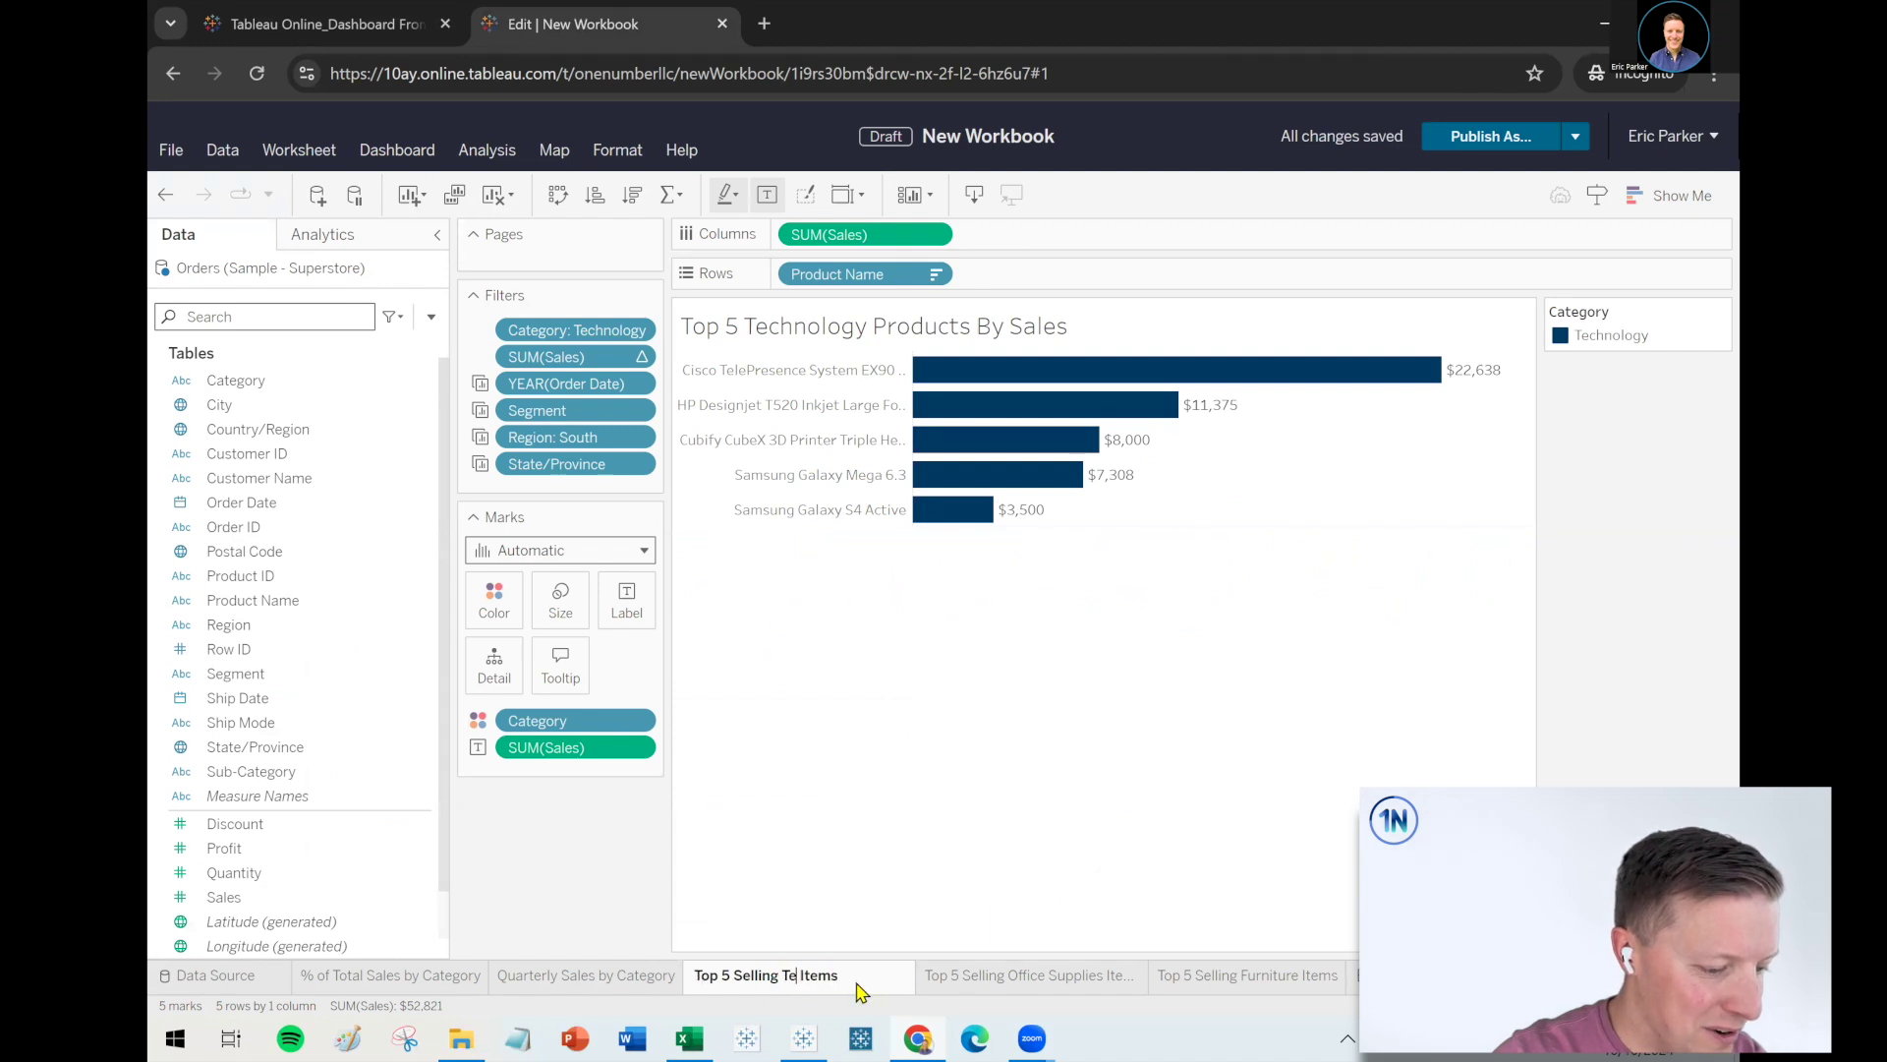
{"action": "type", "text": "logy"}
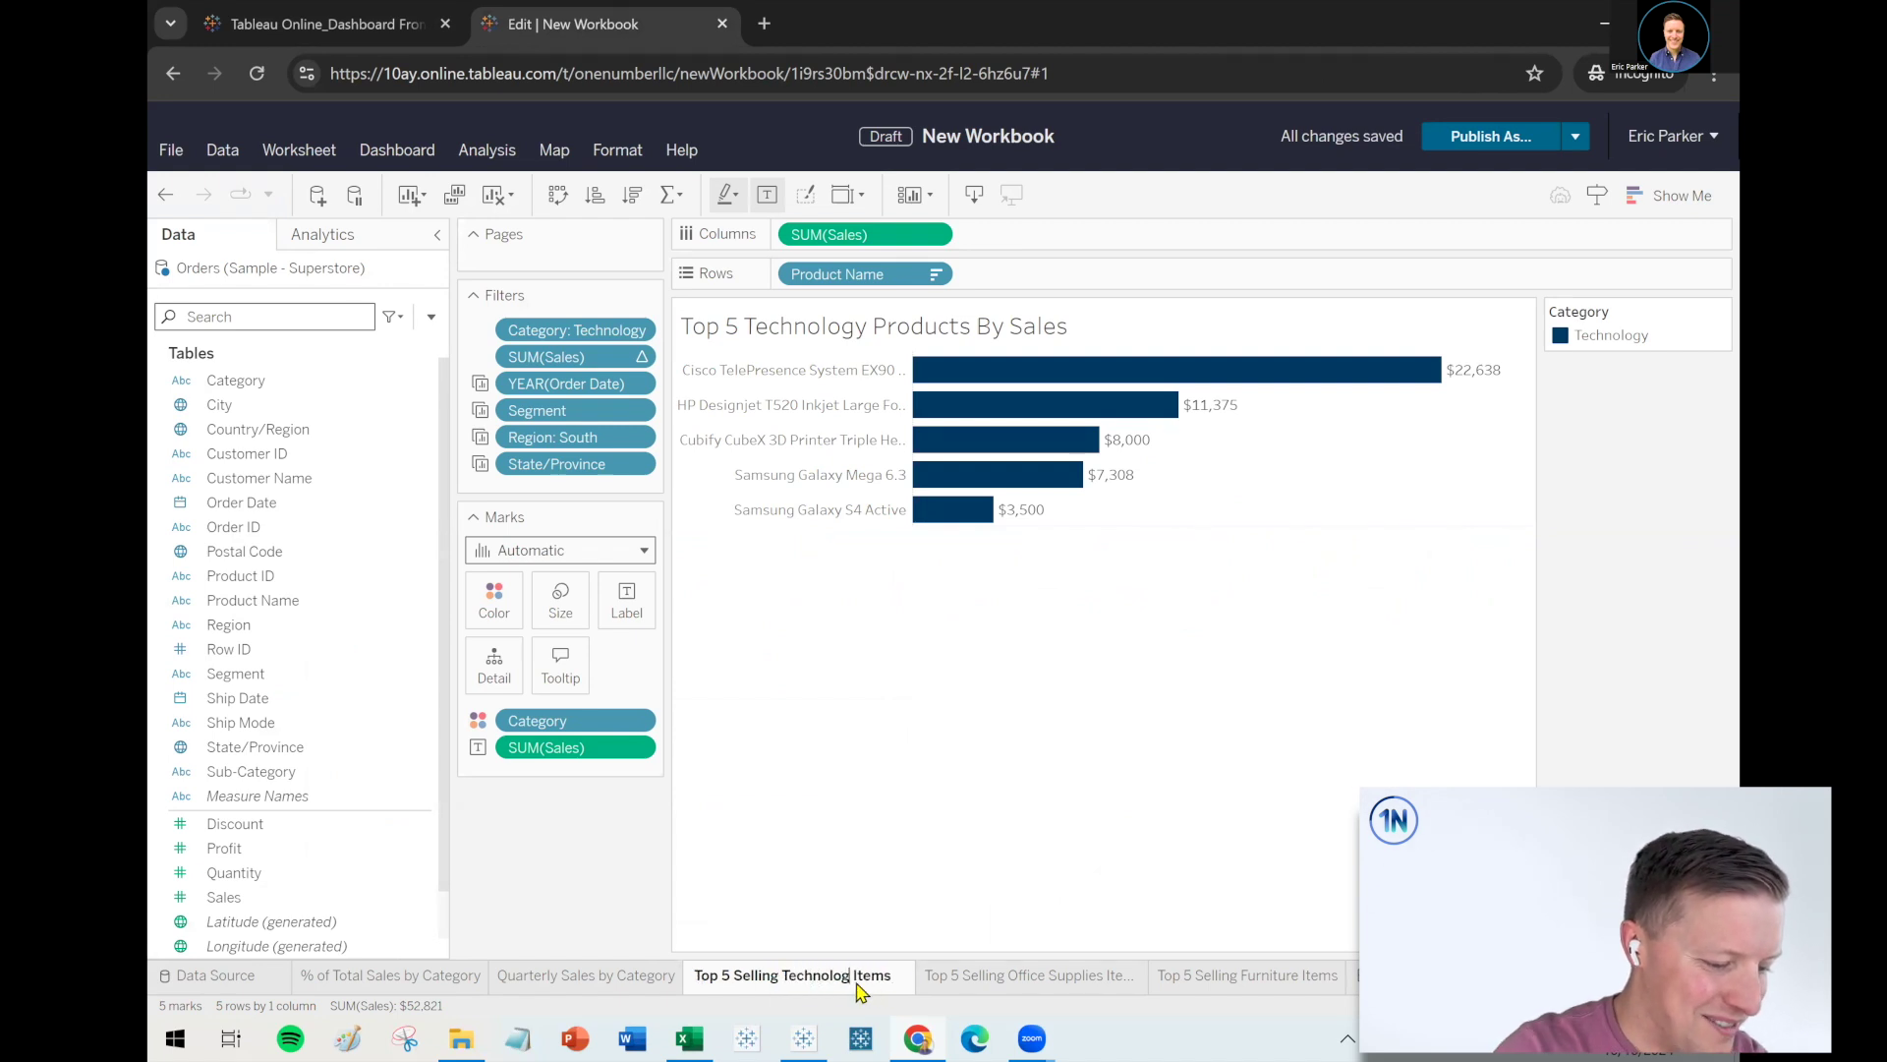
{"action": "key", "text": "Return"}
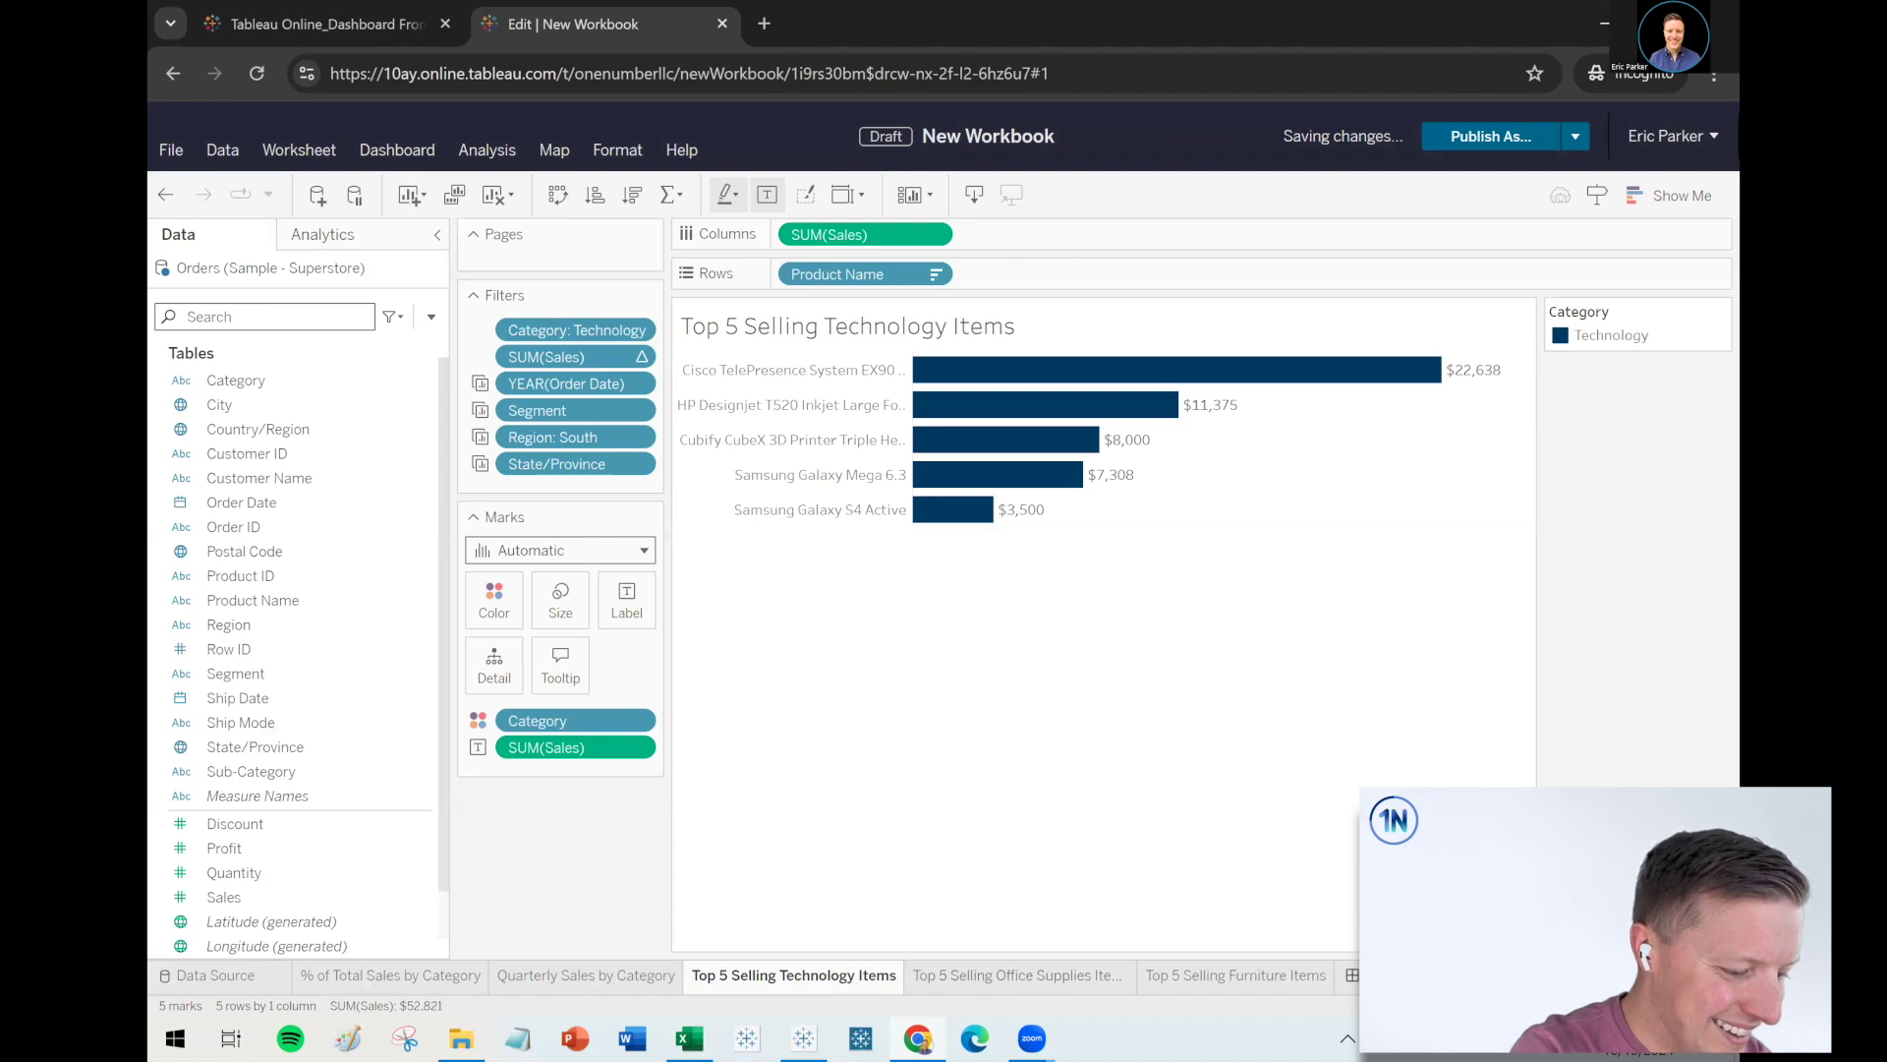
Return to the dashboard and lengthen the top five charts row by shortening the Quarterly Sales by Category chart above it
{"action": "left_click", "coordinate": [1352, 975]}
{"action": "left_click", "coordinate": [199, 234]}
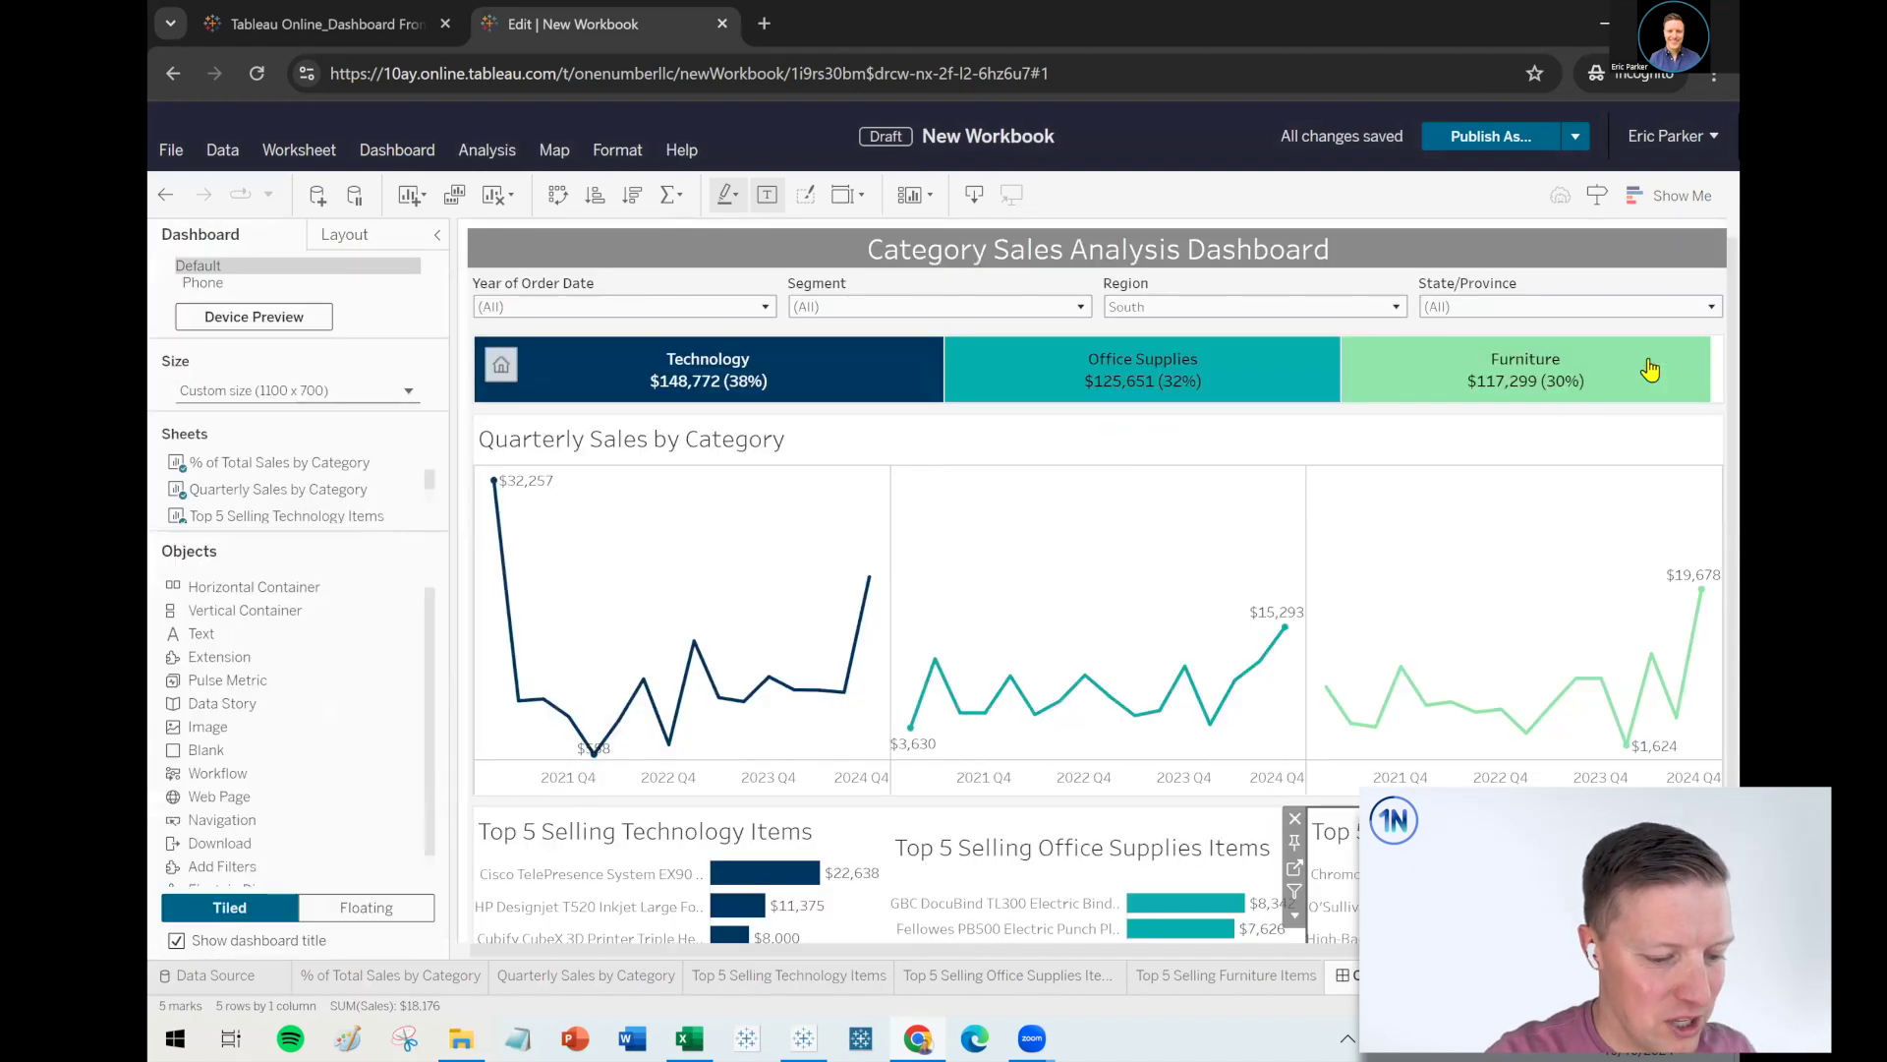
{"action": "scroll", "coordinate": [1711, 384], "scroll_direction": "down", "scroll_amount": 1}
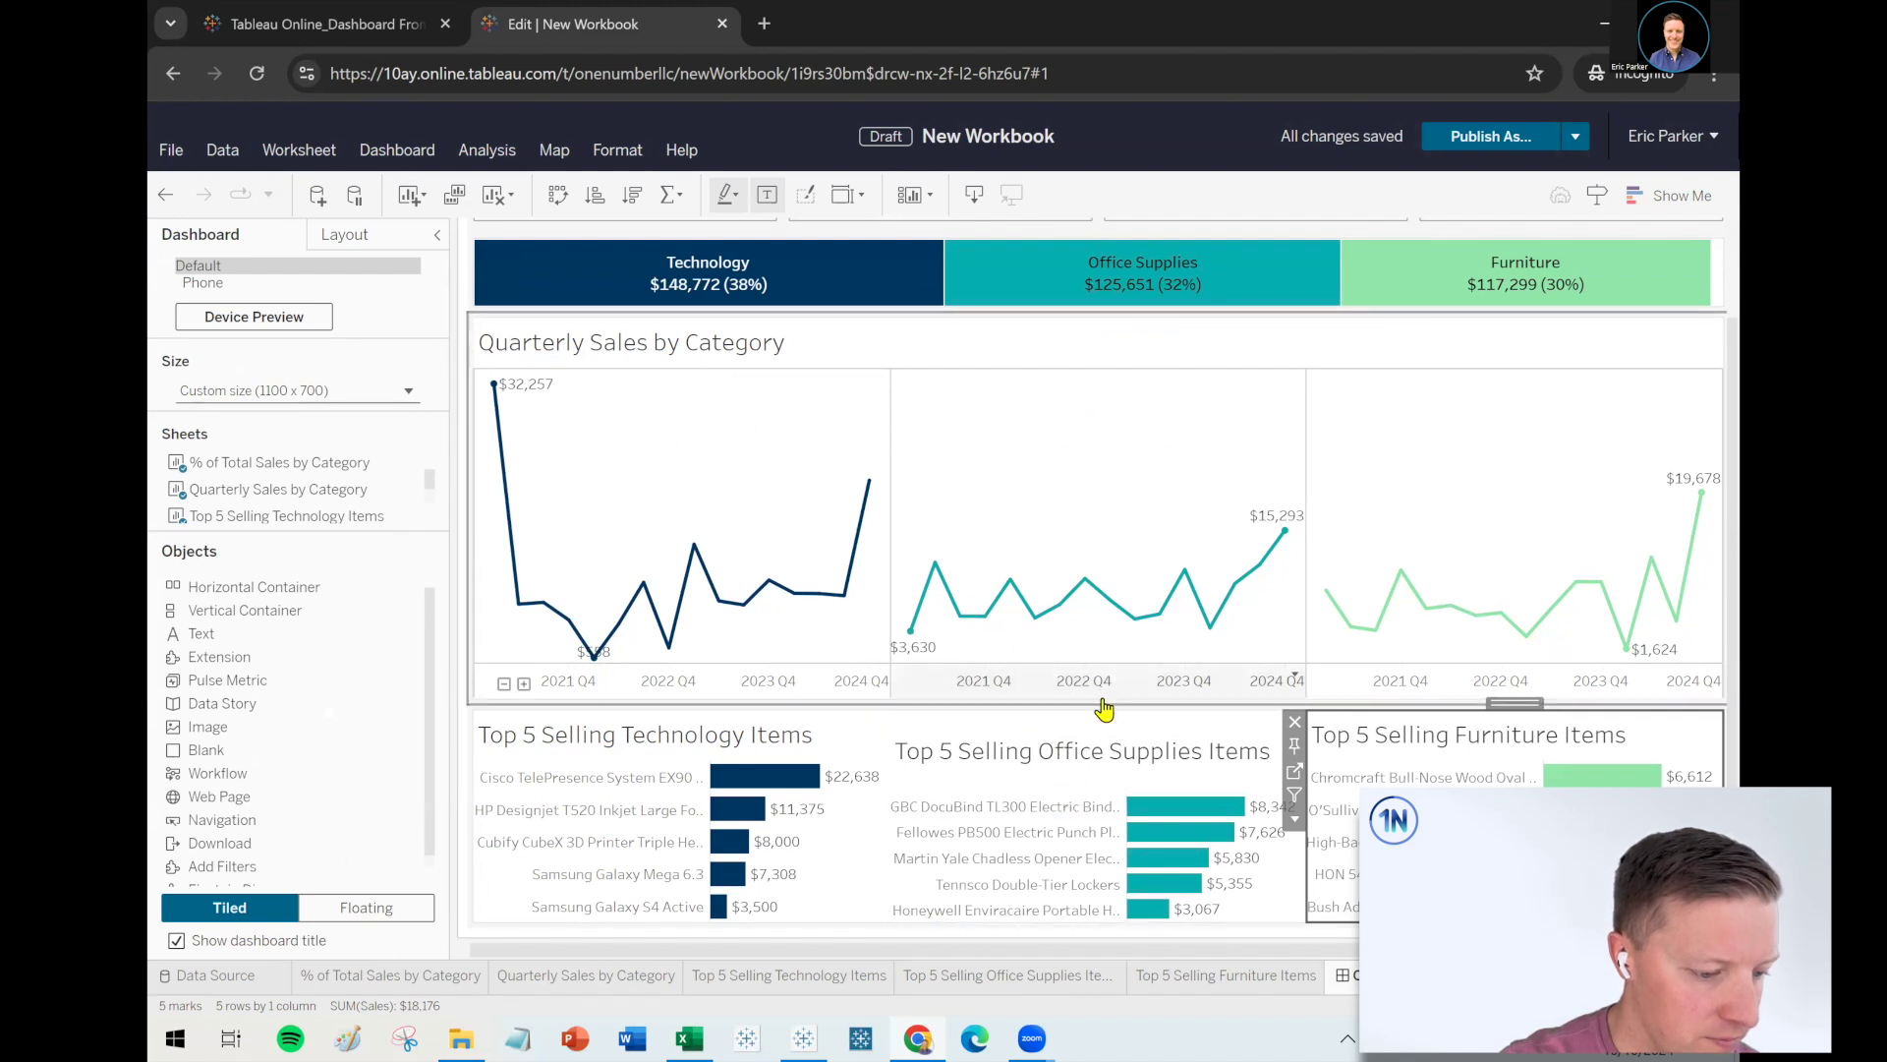
{"action": "left_click", "coordinate": [1087, 529]}
{"action": "left_click_drag", "start_coordinate": [1123, 708], "coordinate": [1114, 666]}
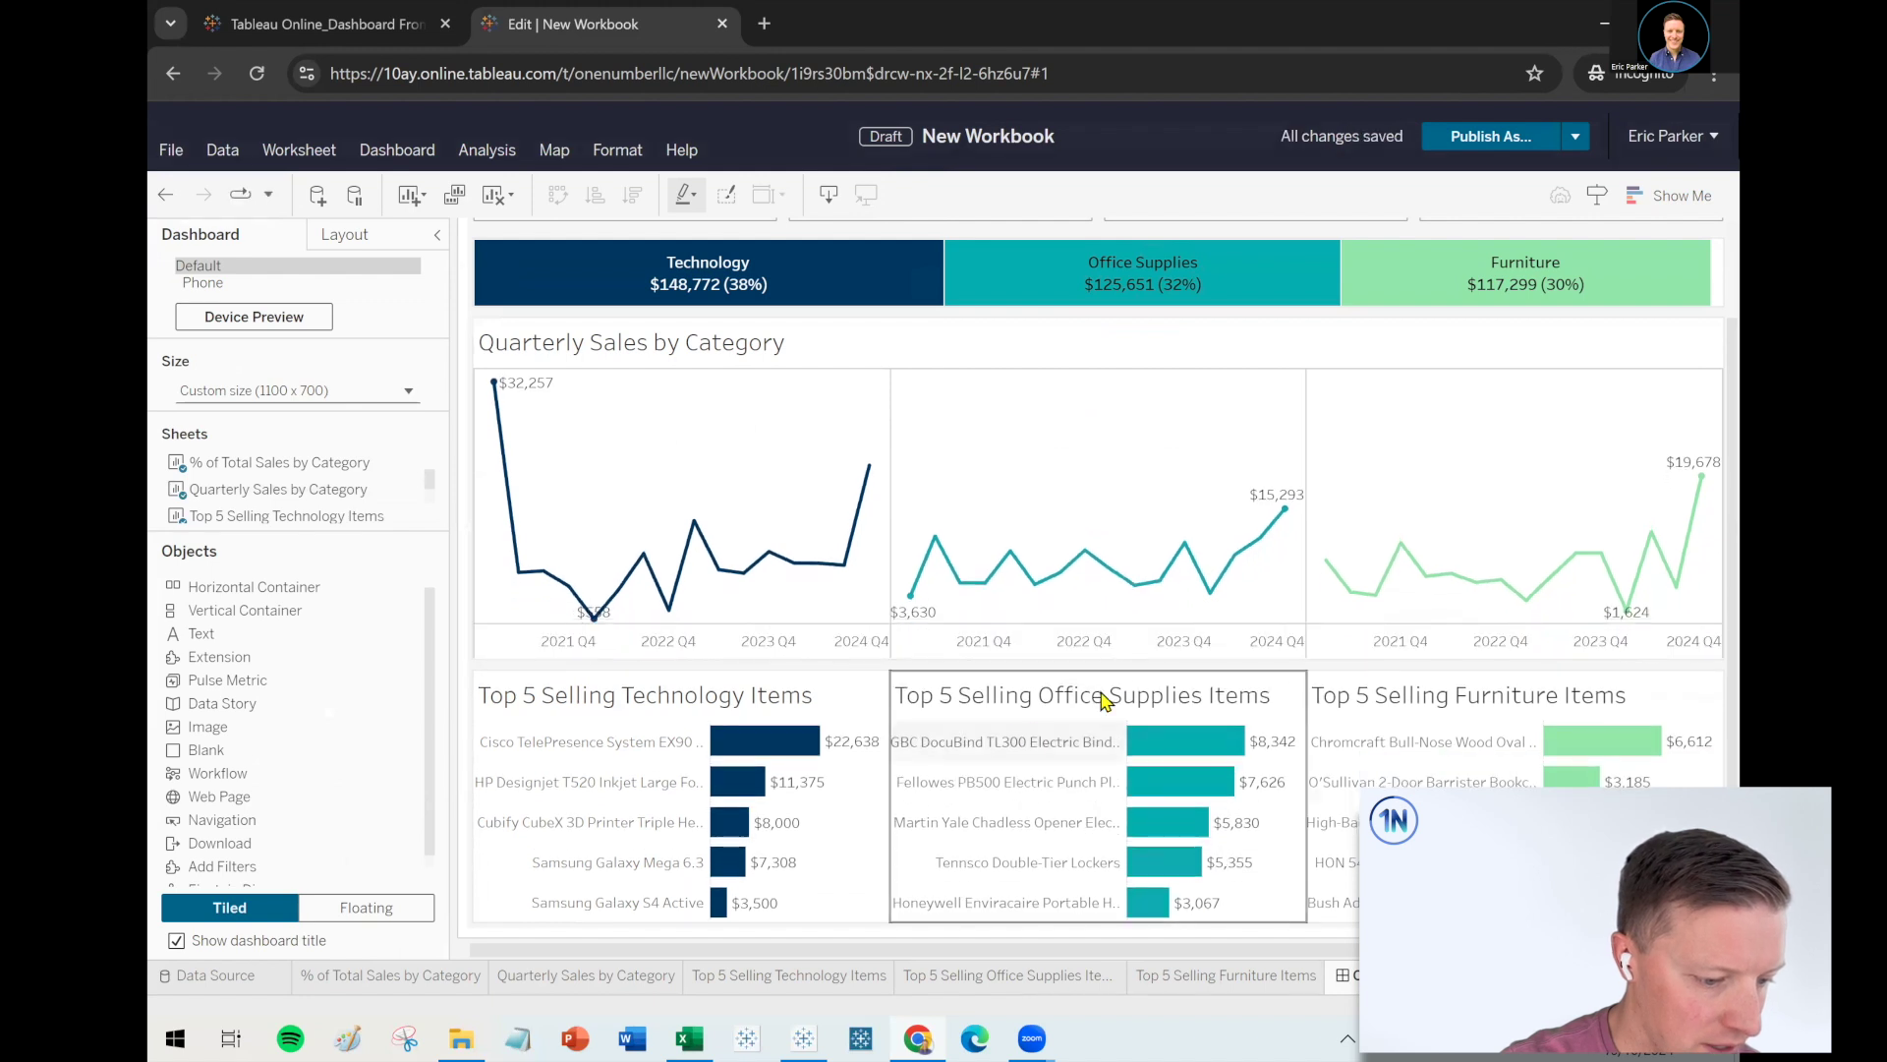
{"action": "left_click_drag", "start_coordinate": [1732, 615], "coordinate": [1732, 538]}
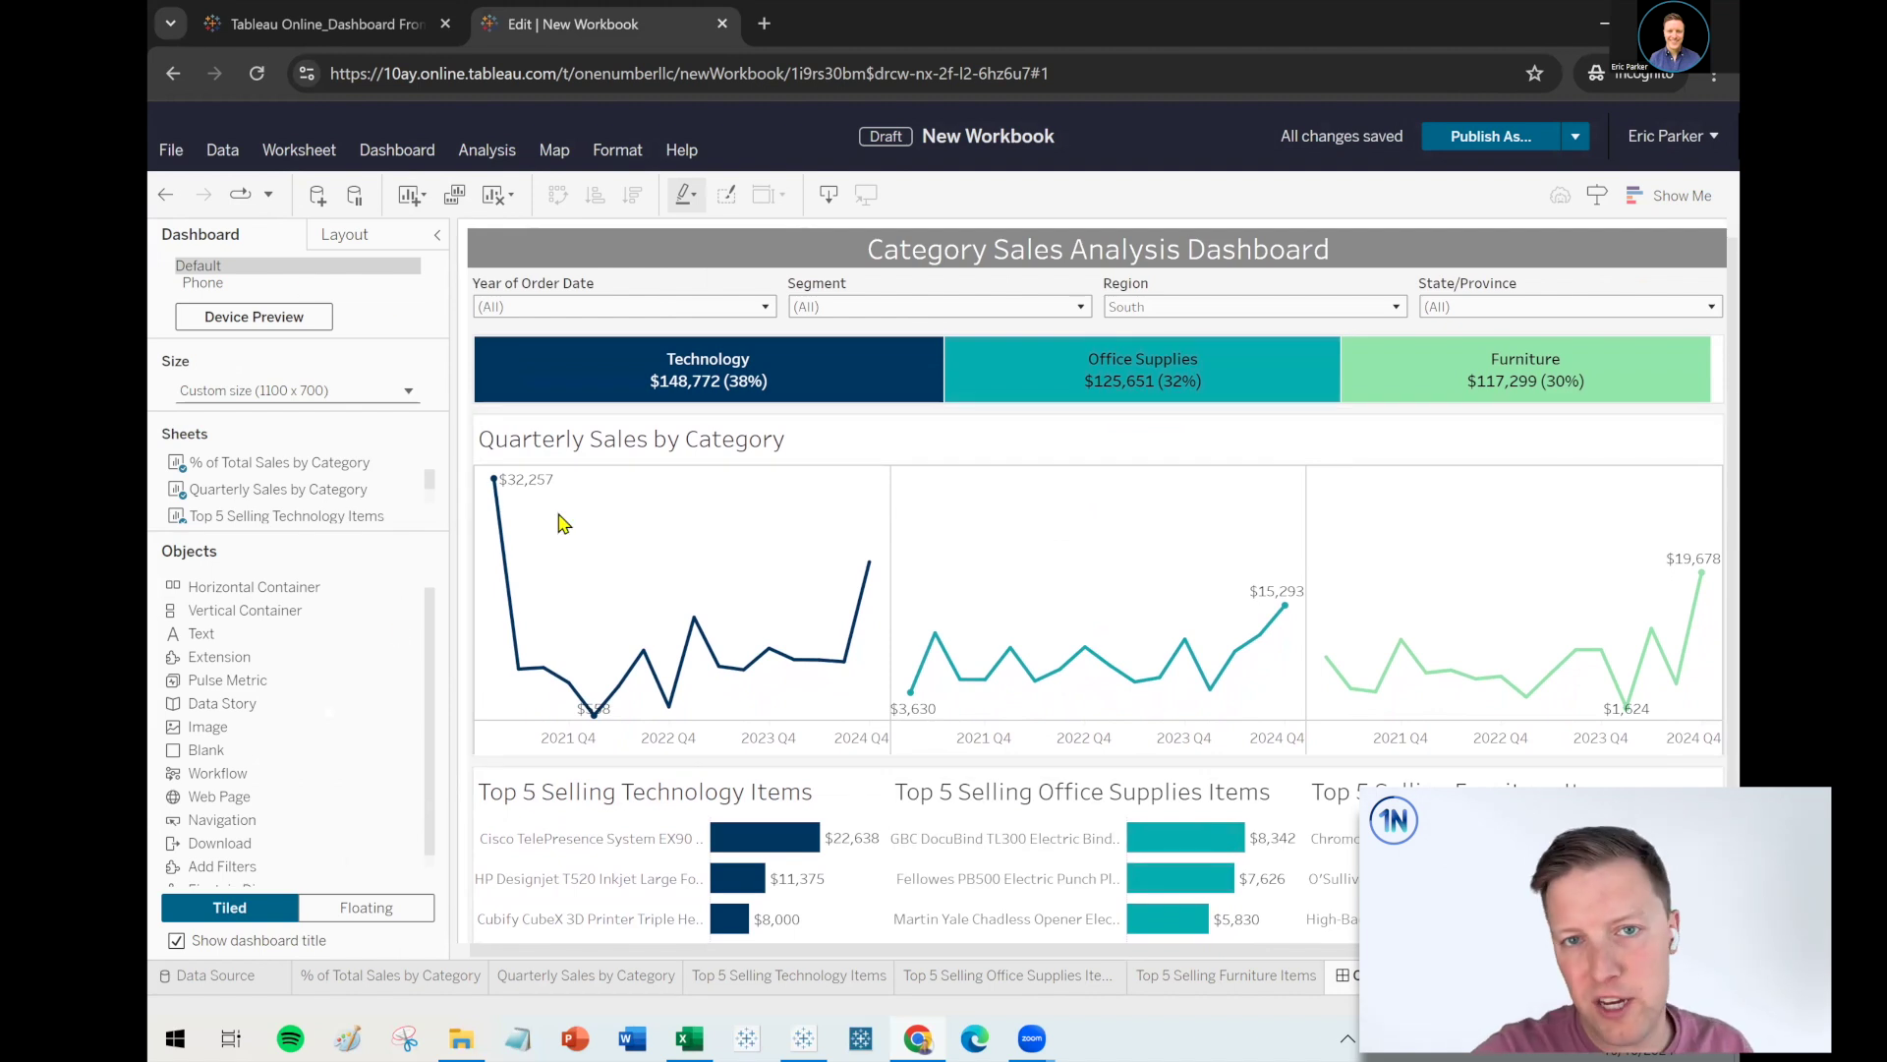
{"action": "left_click_drag", "start_coordinate": [448, 338], "coordinate": [361, 337]}
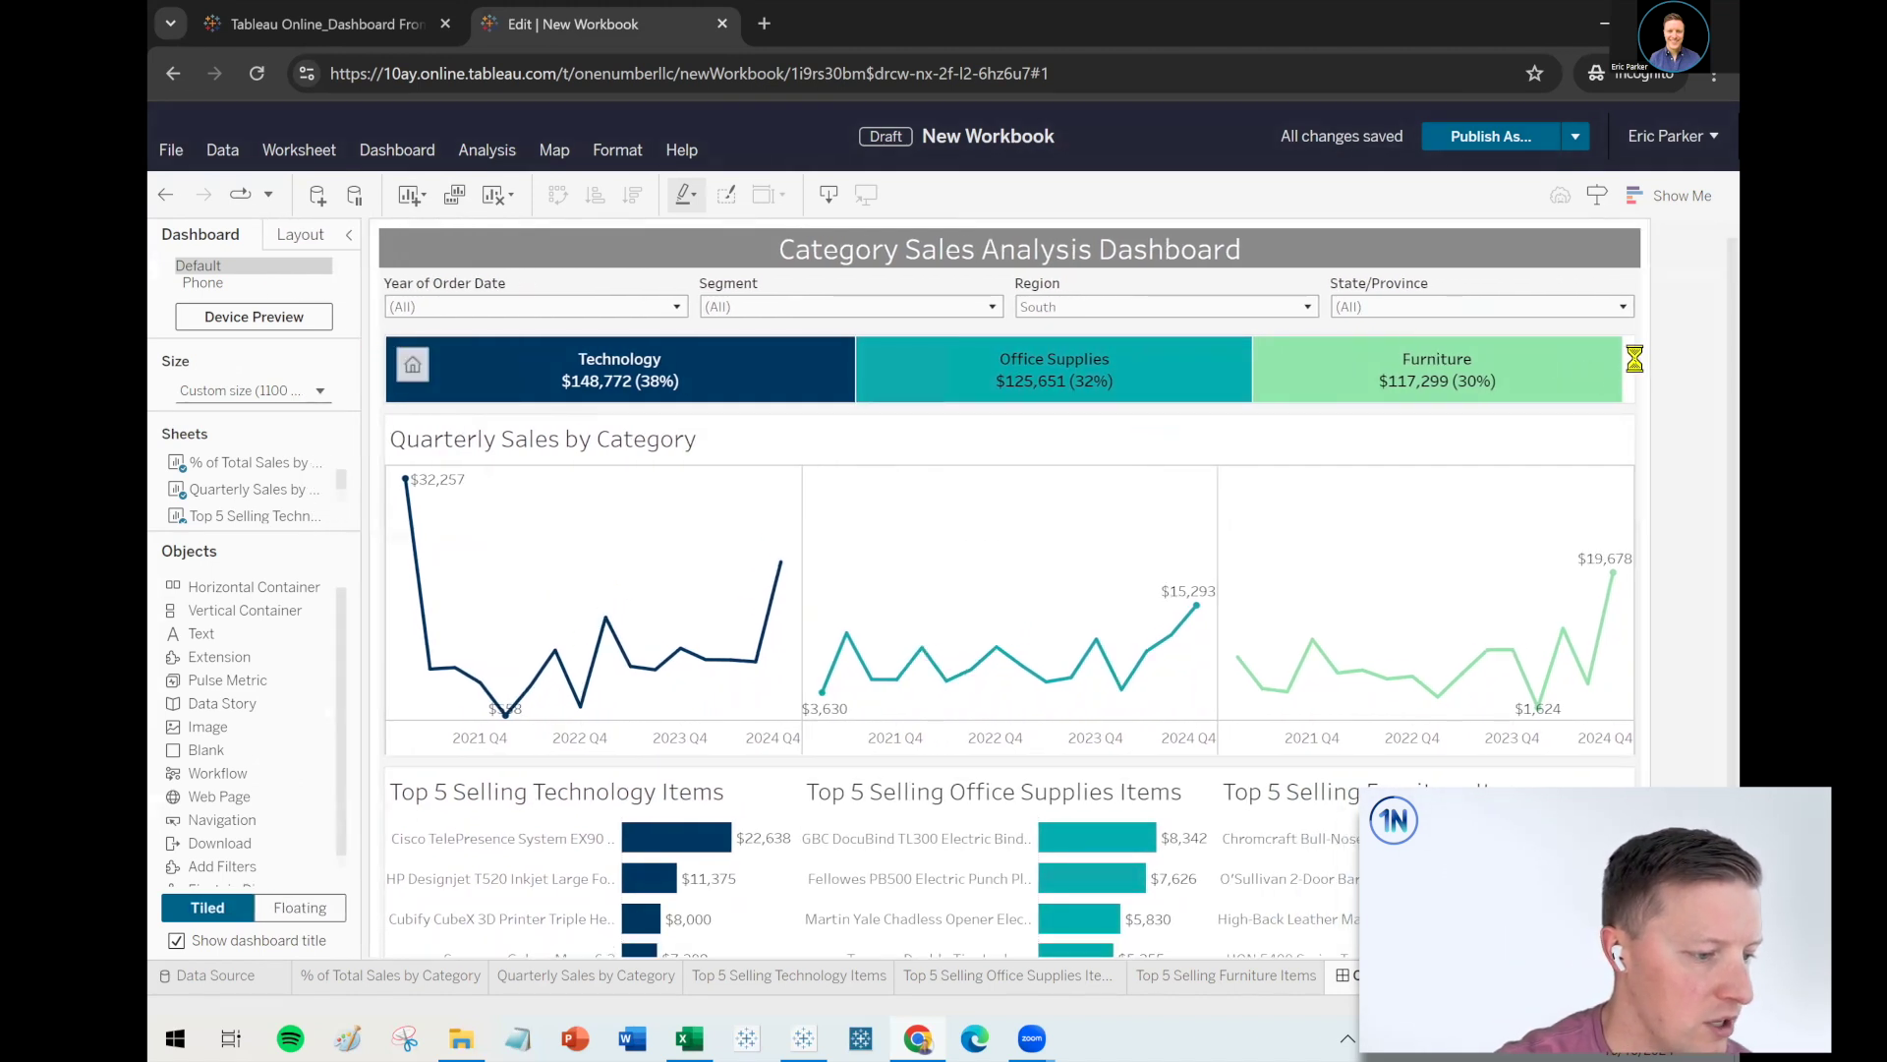
Try using the % of Total Sales by Category bar as a dashboard filter and test it with Furniture
{"action": "mouse_move", "coordinate": [1445, 364]}
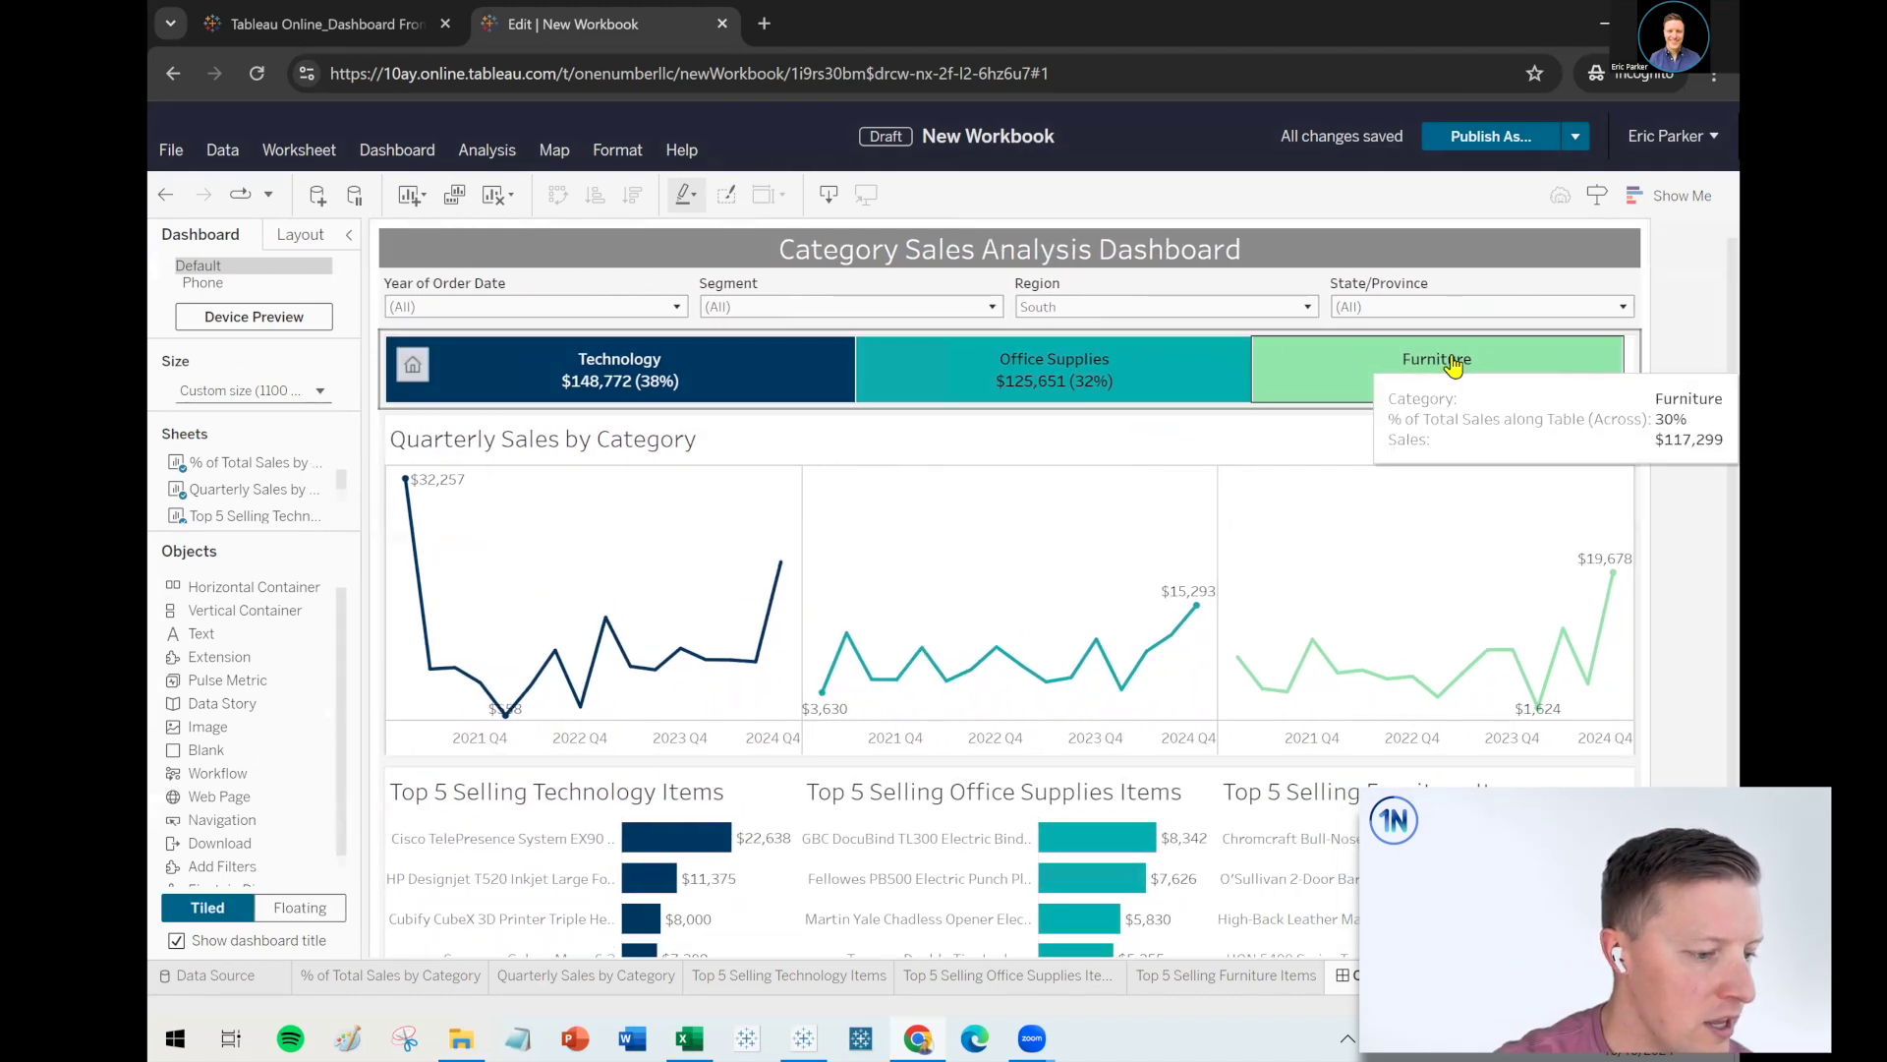
{"action": "left_click", "coordinate": [1314, 391]}
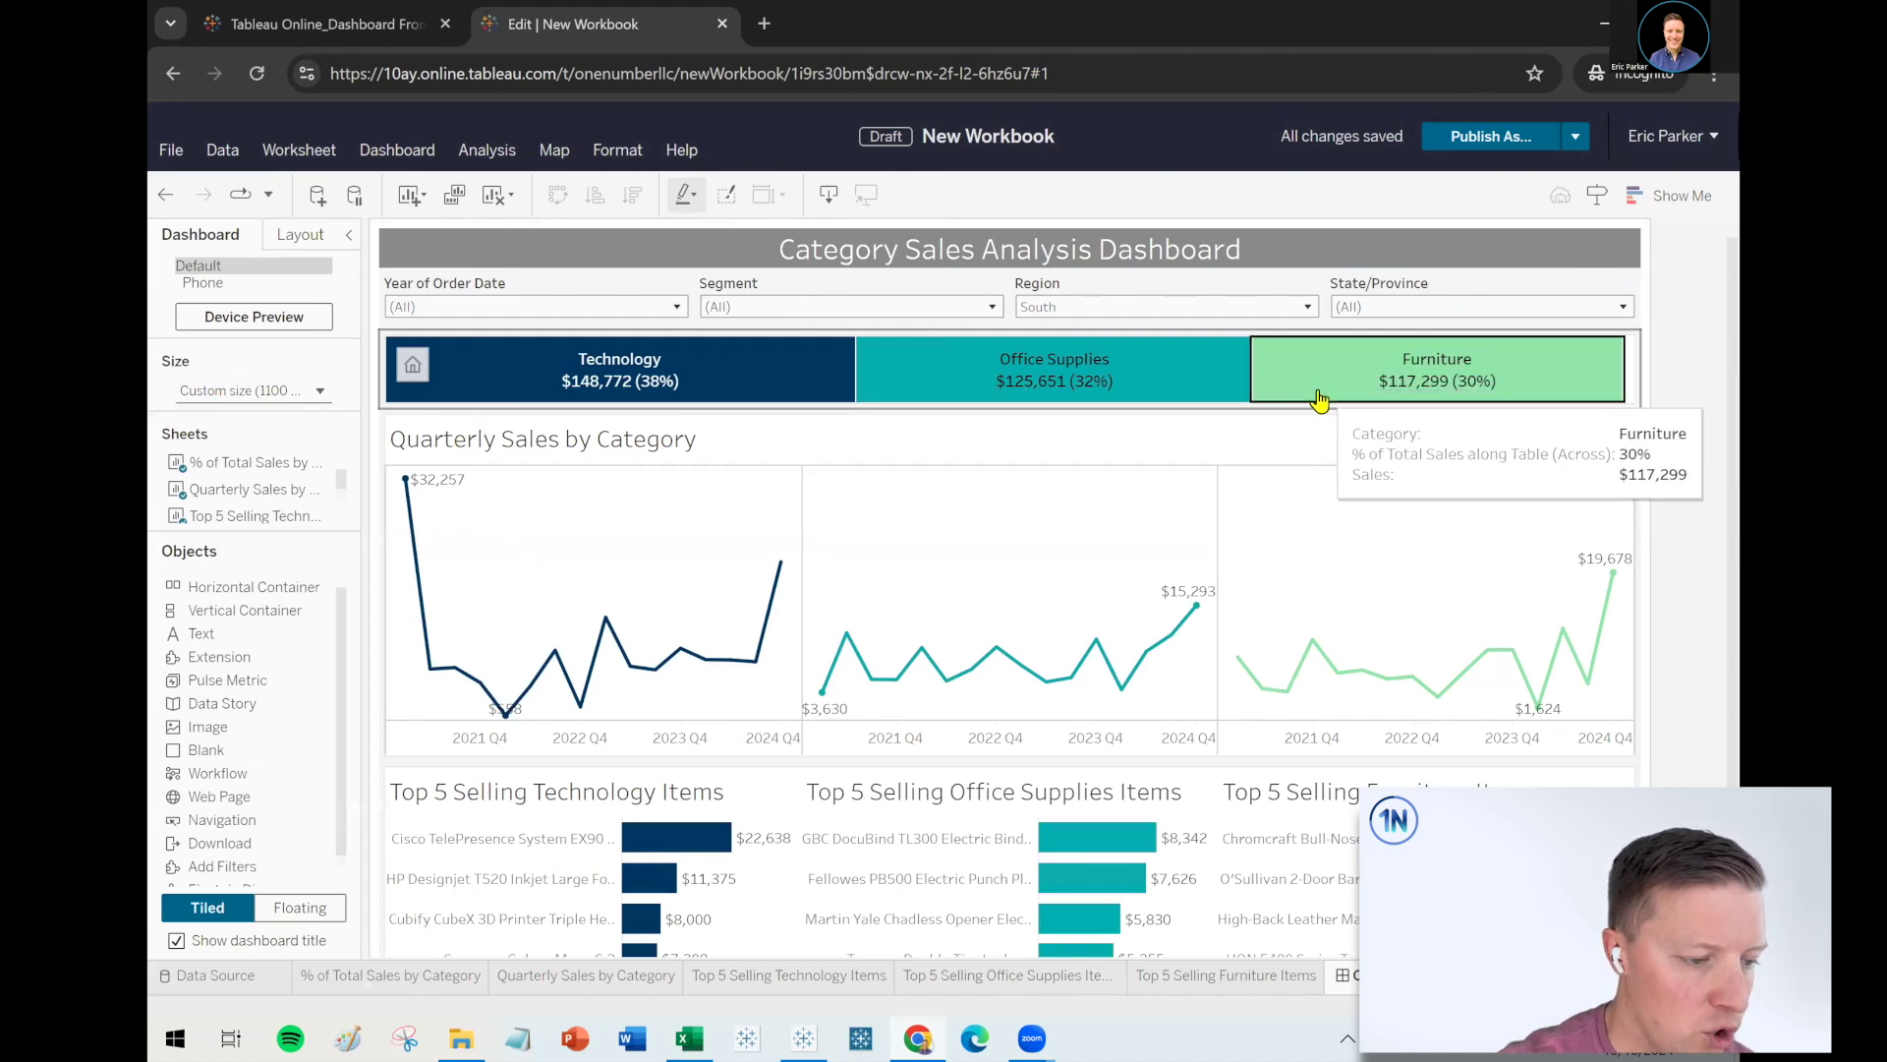
{"action": "left_click", "coordinate": [1297, 392]}
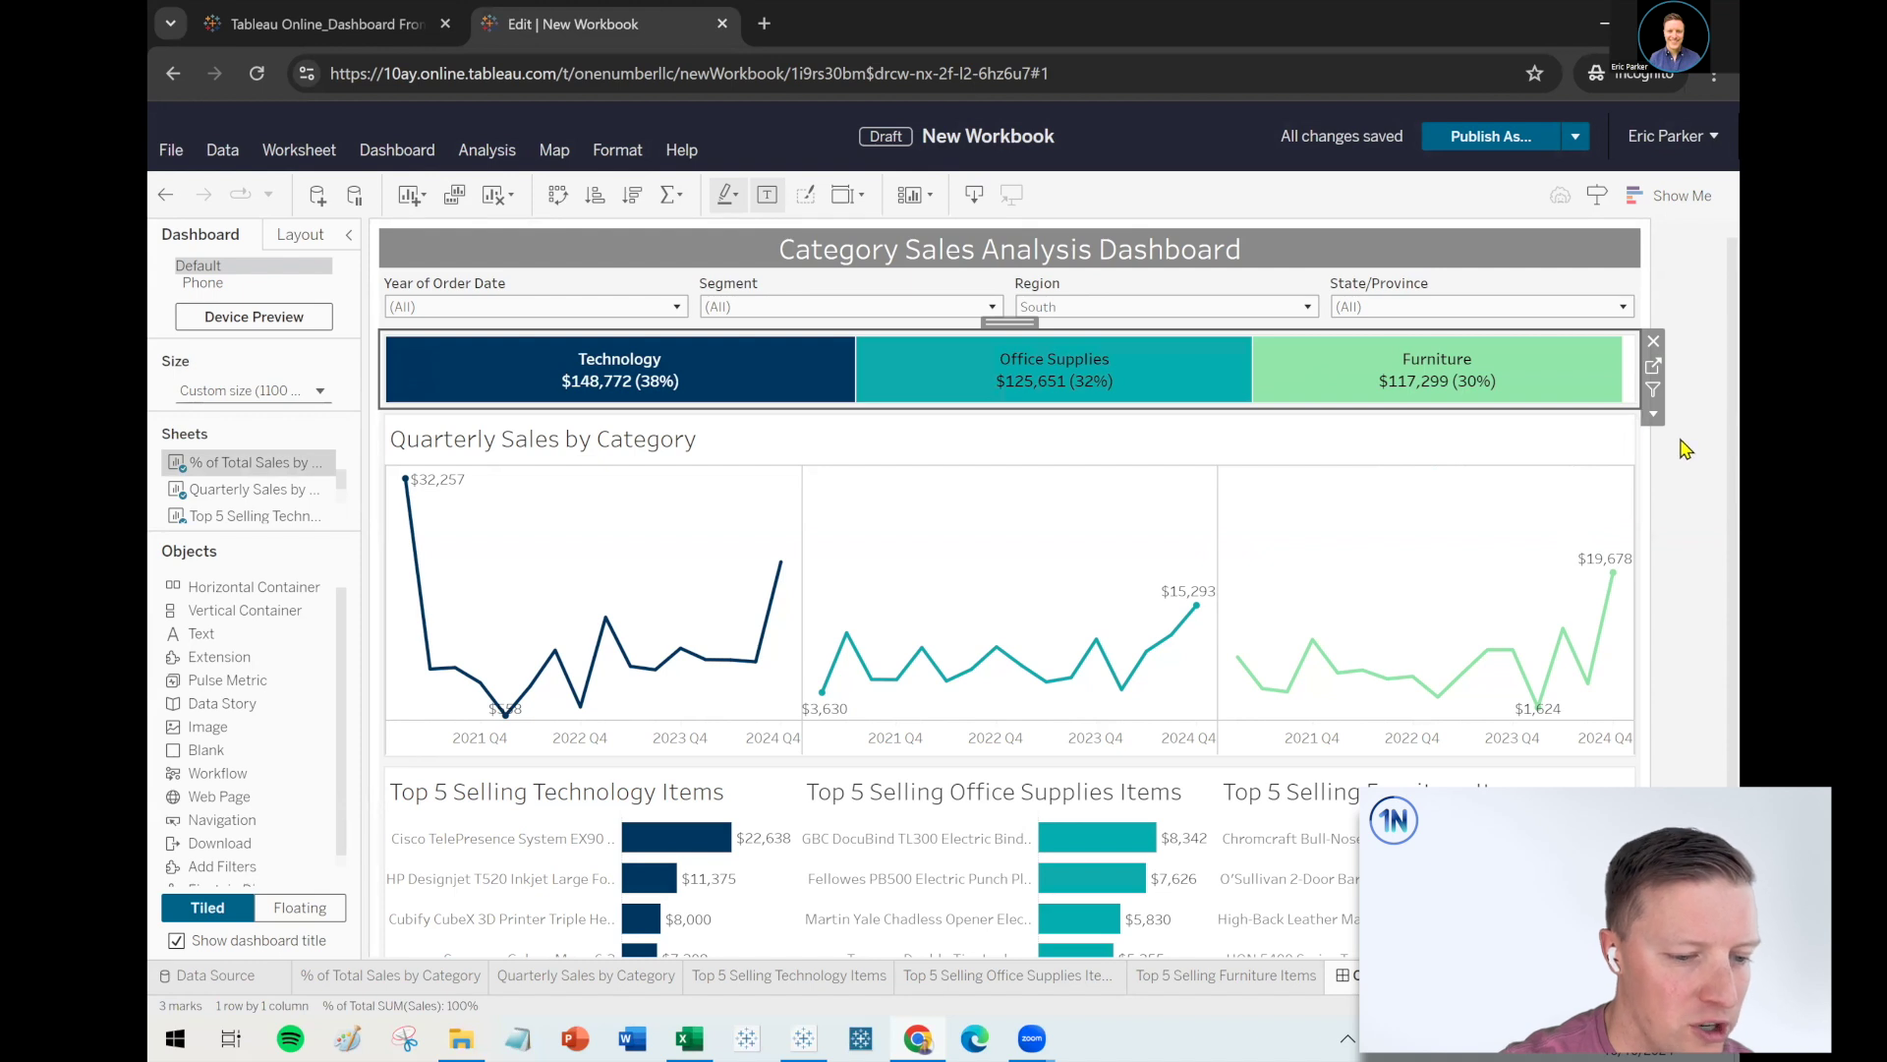
{"action": "mouse_move", "coordinate": [1597, 391]}
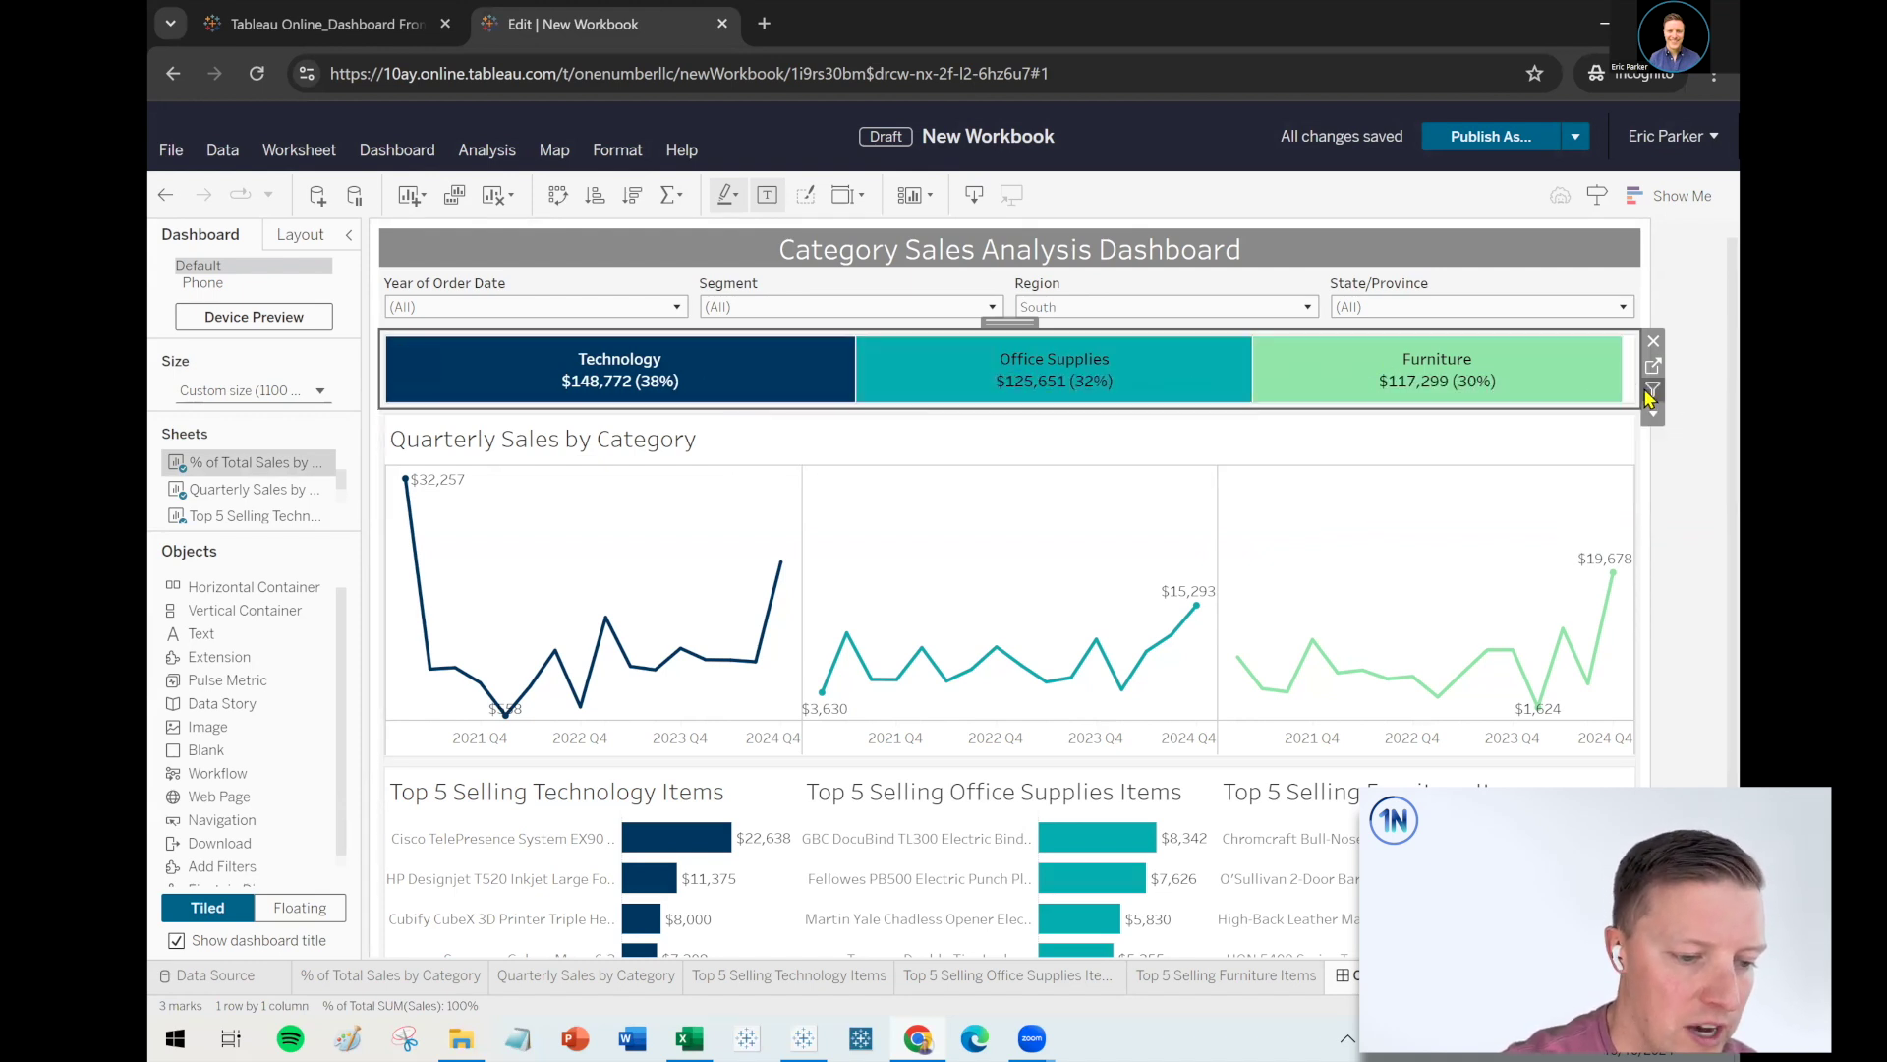
{"action": "left_click", "coordinate": [1653, 393]}
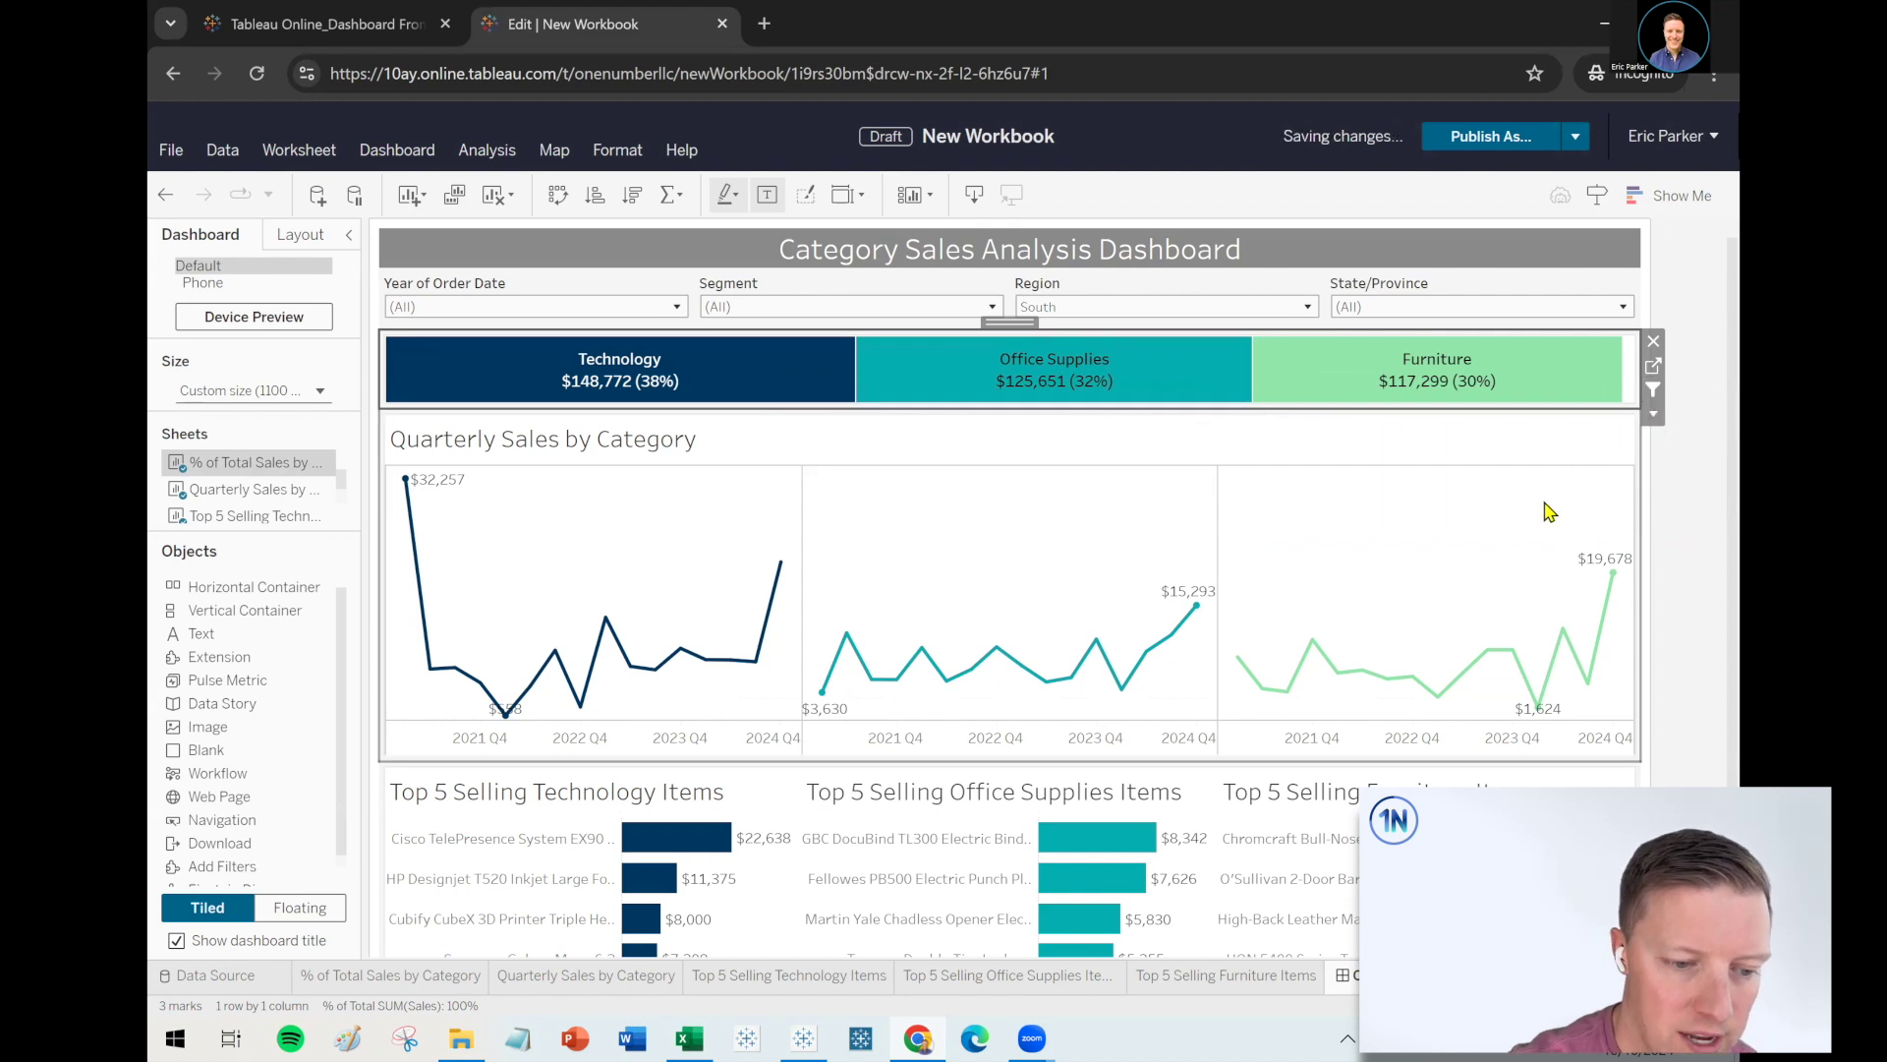
{"action": "left_click", "coordinate": [1403, 378]}
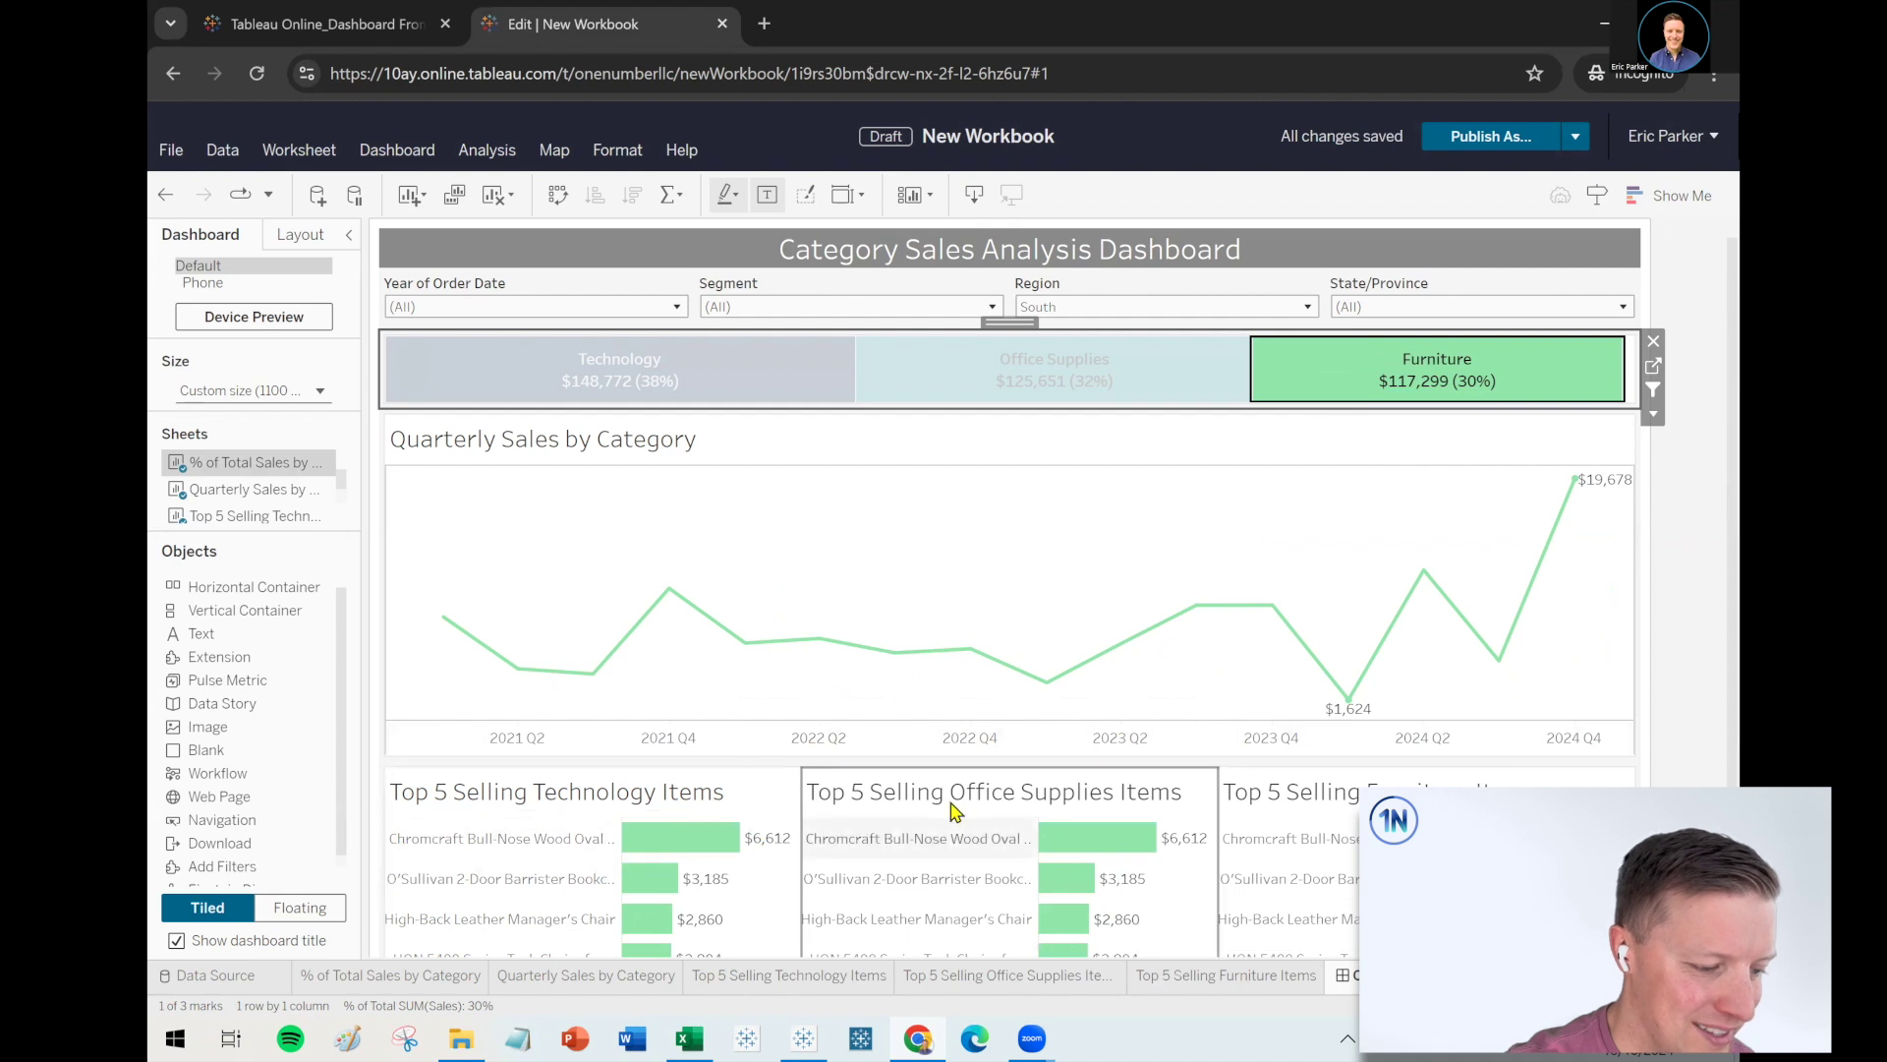
Undo the Furniture selection and the use of the category sales bar as a filter
{"action": "left_click", "coordinate": [165, 195]}
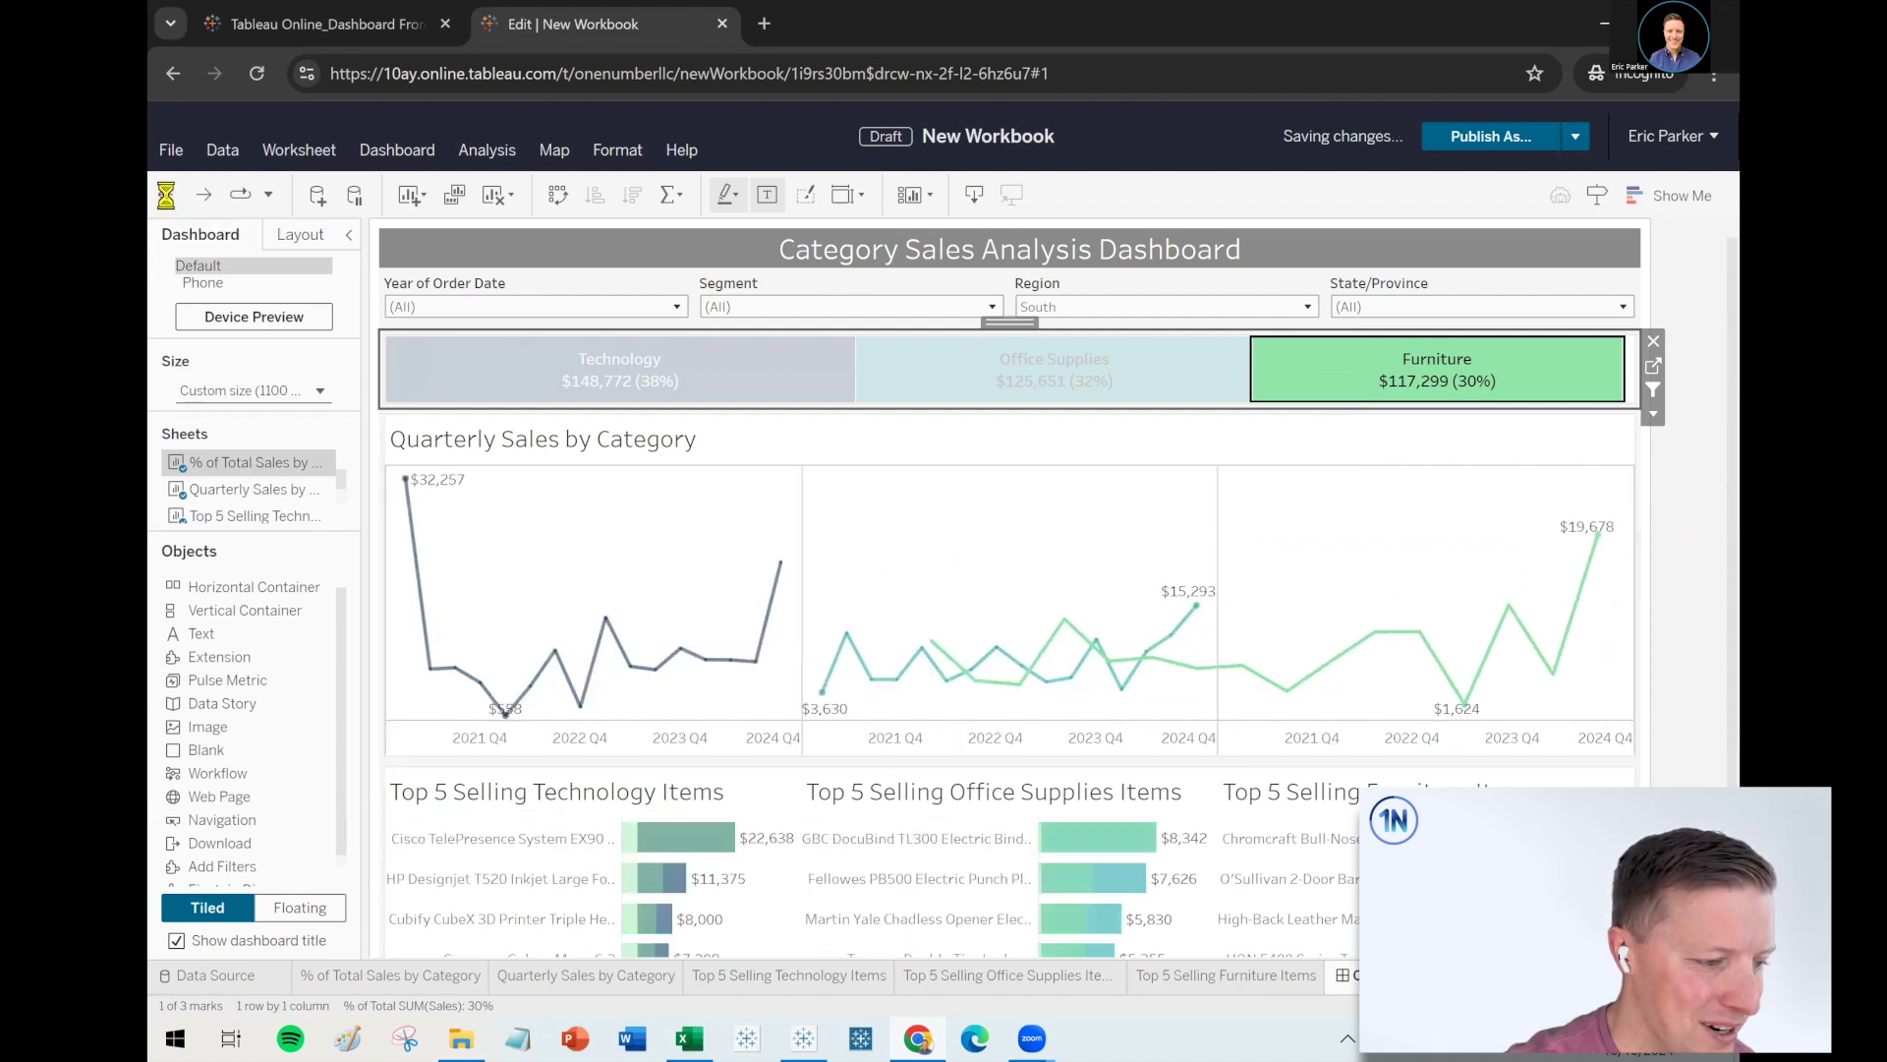
{"action": "left_click", "coordinate": [1318, 398]}
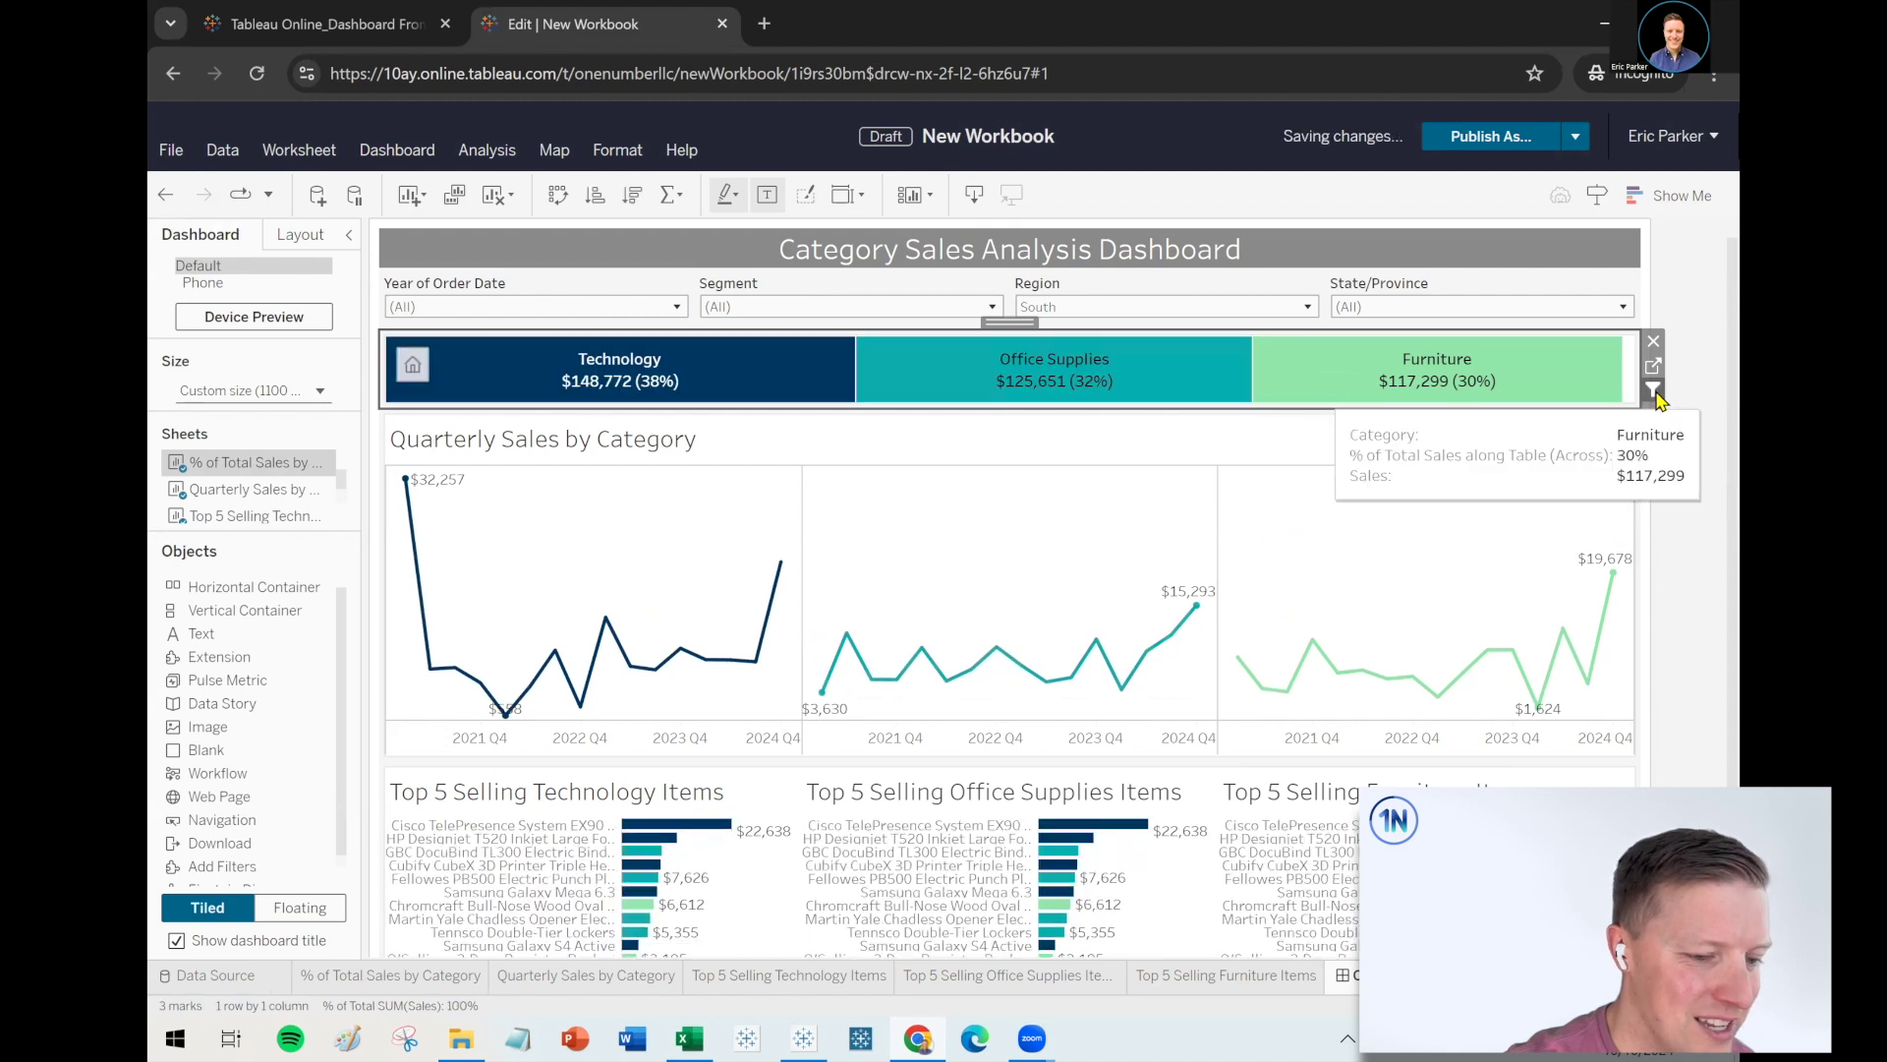
{"action": "left_click", "coordinate": [165, 197]}
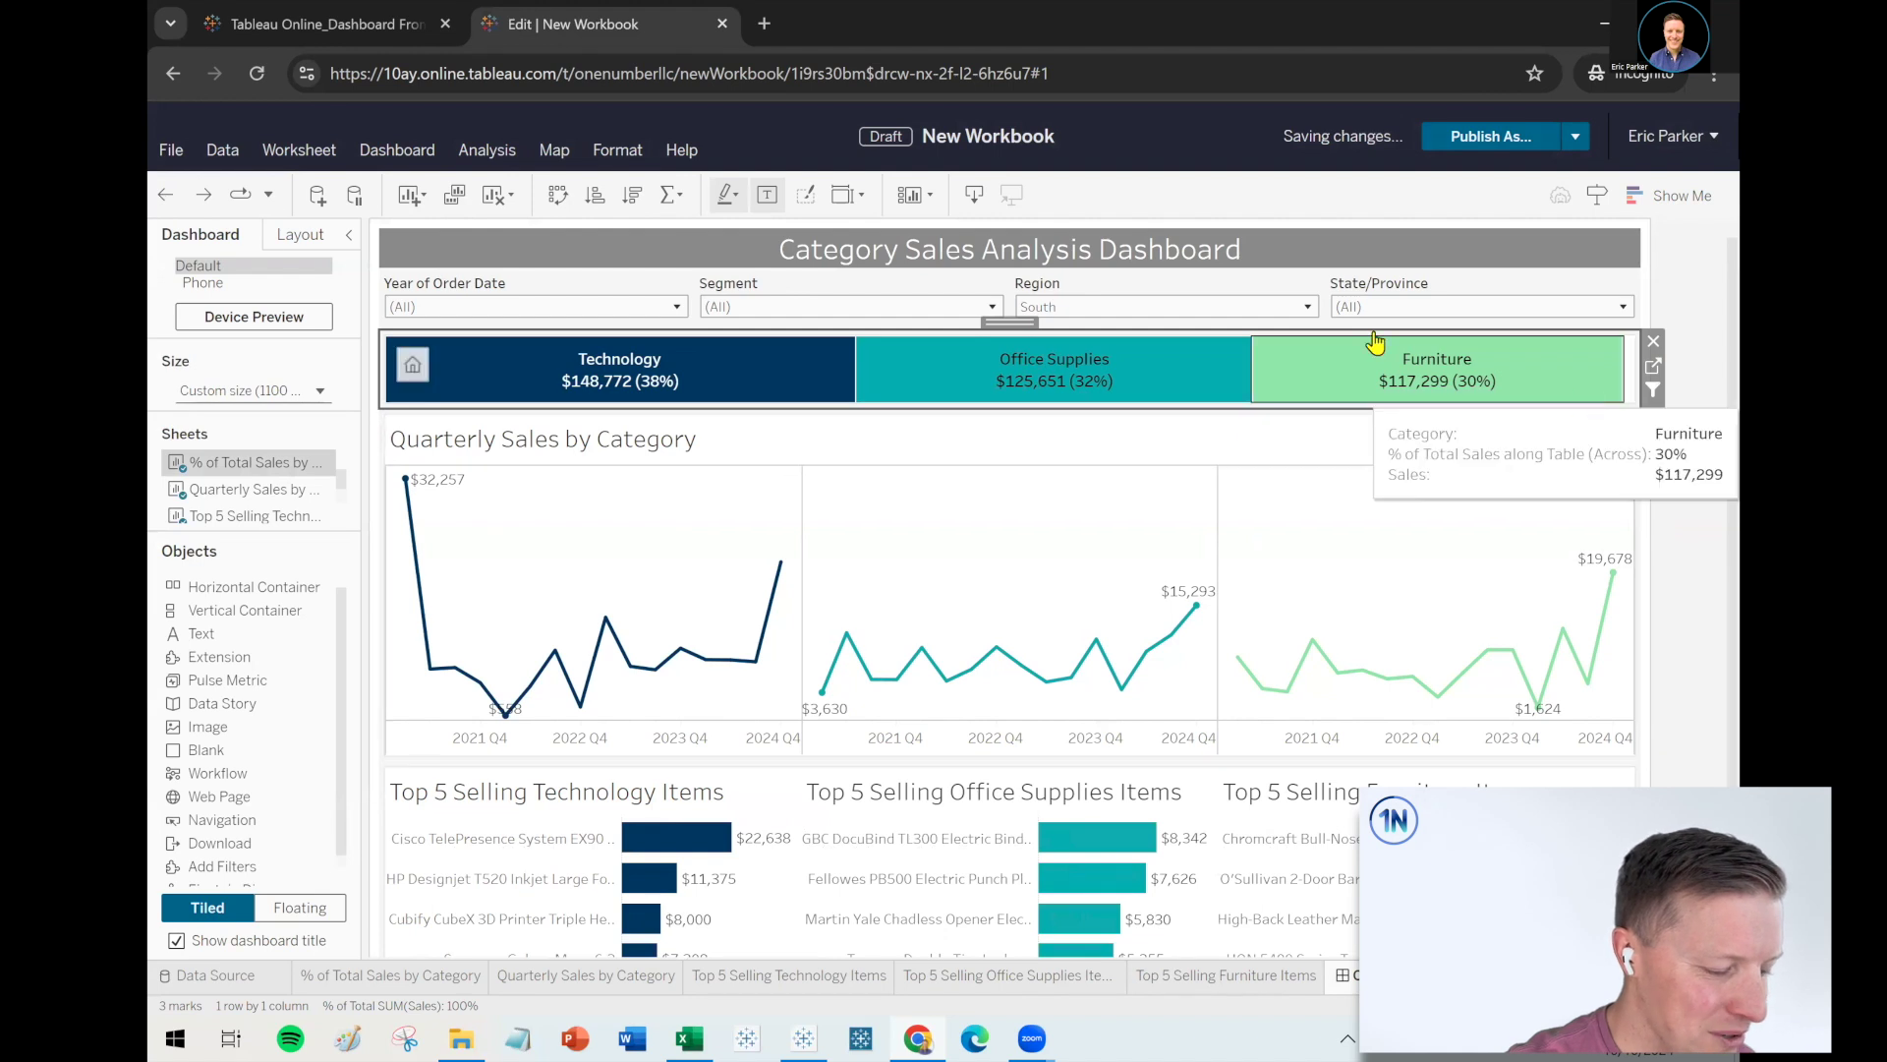
{"action": "left_click", "coordinate": [165, 199]}
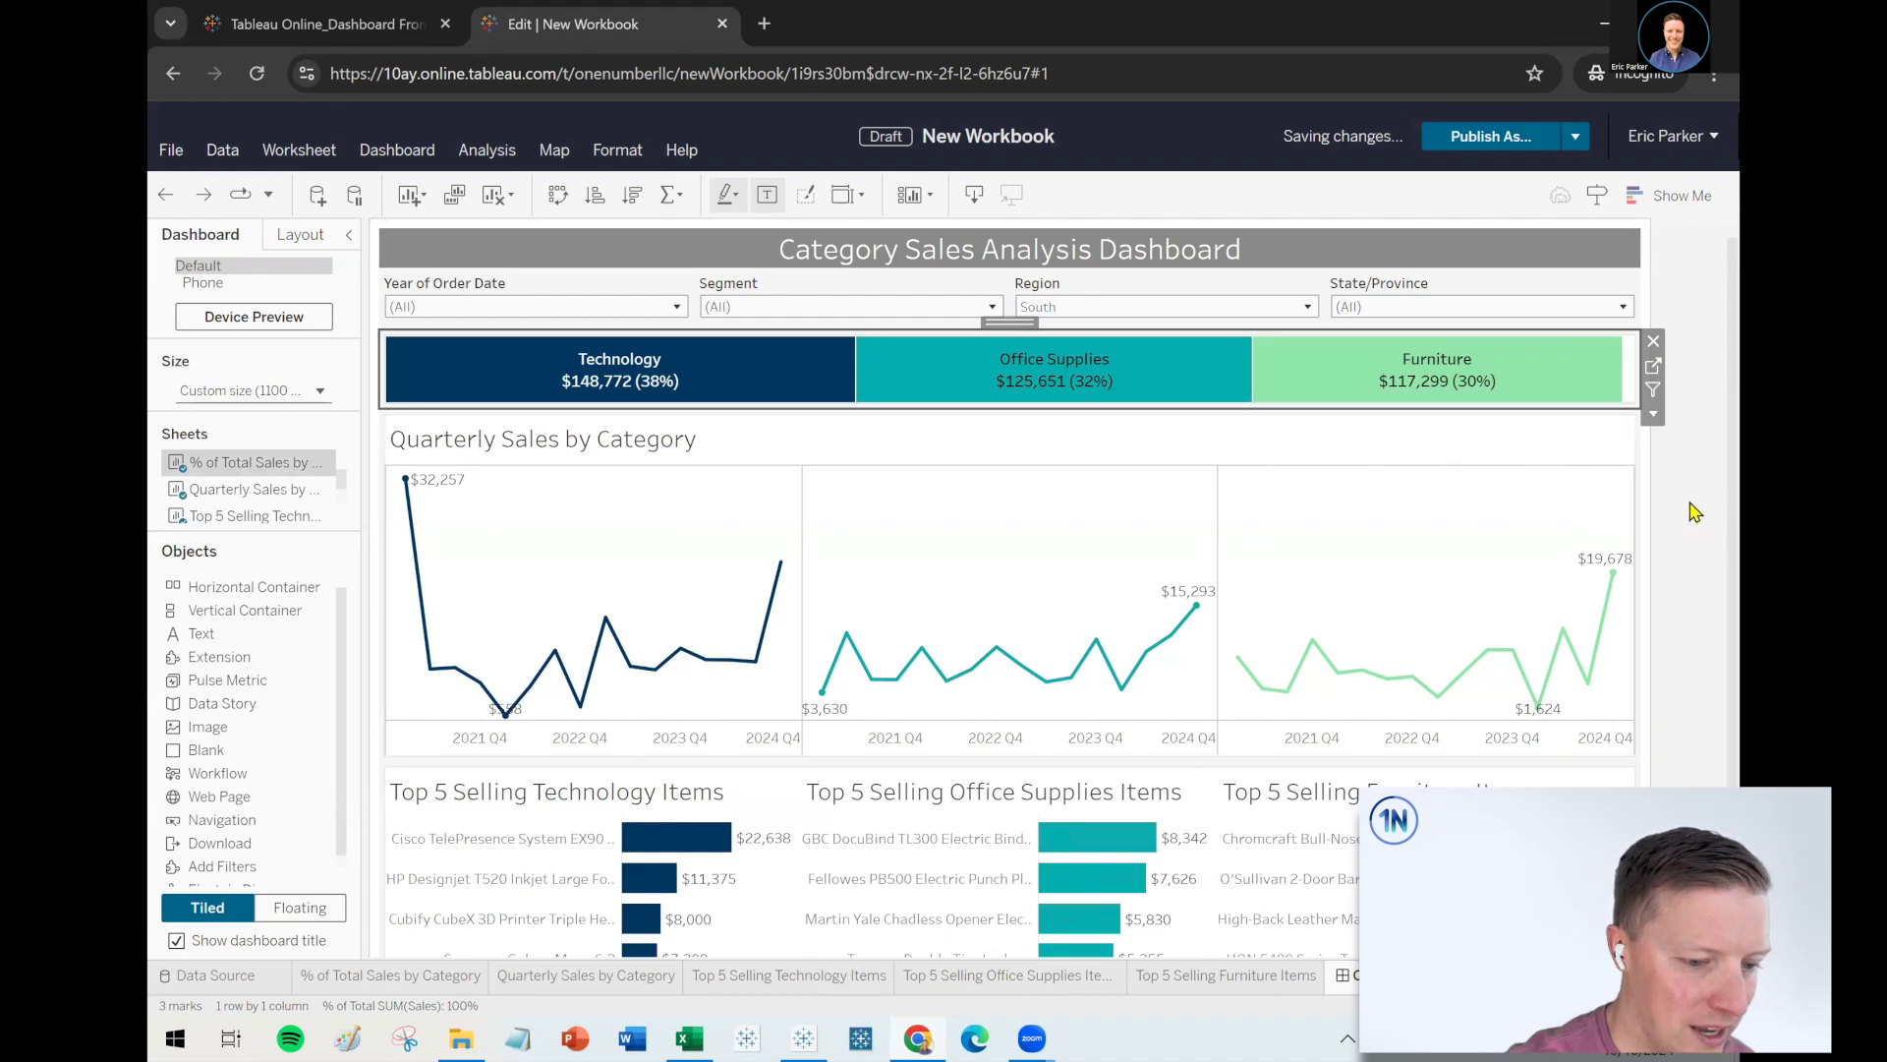
{"action": "scroll", "coordinate": [1708, 590], "scroll_direction": "down", "scroll_amount": 1}
{"action": "scroll", "coordinate": [1708, 590], "scroll_direction": "up", "scroll_amount": 1}
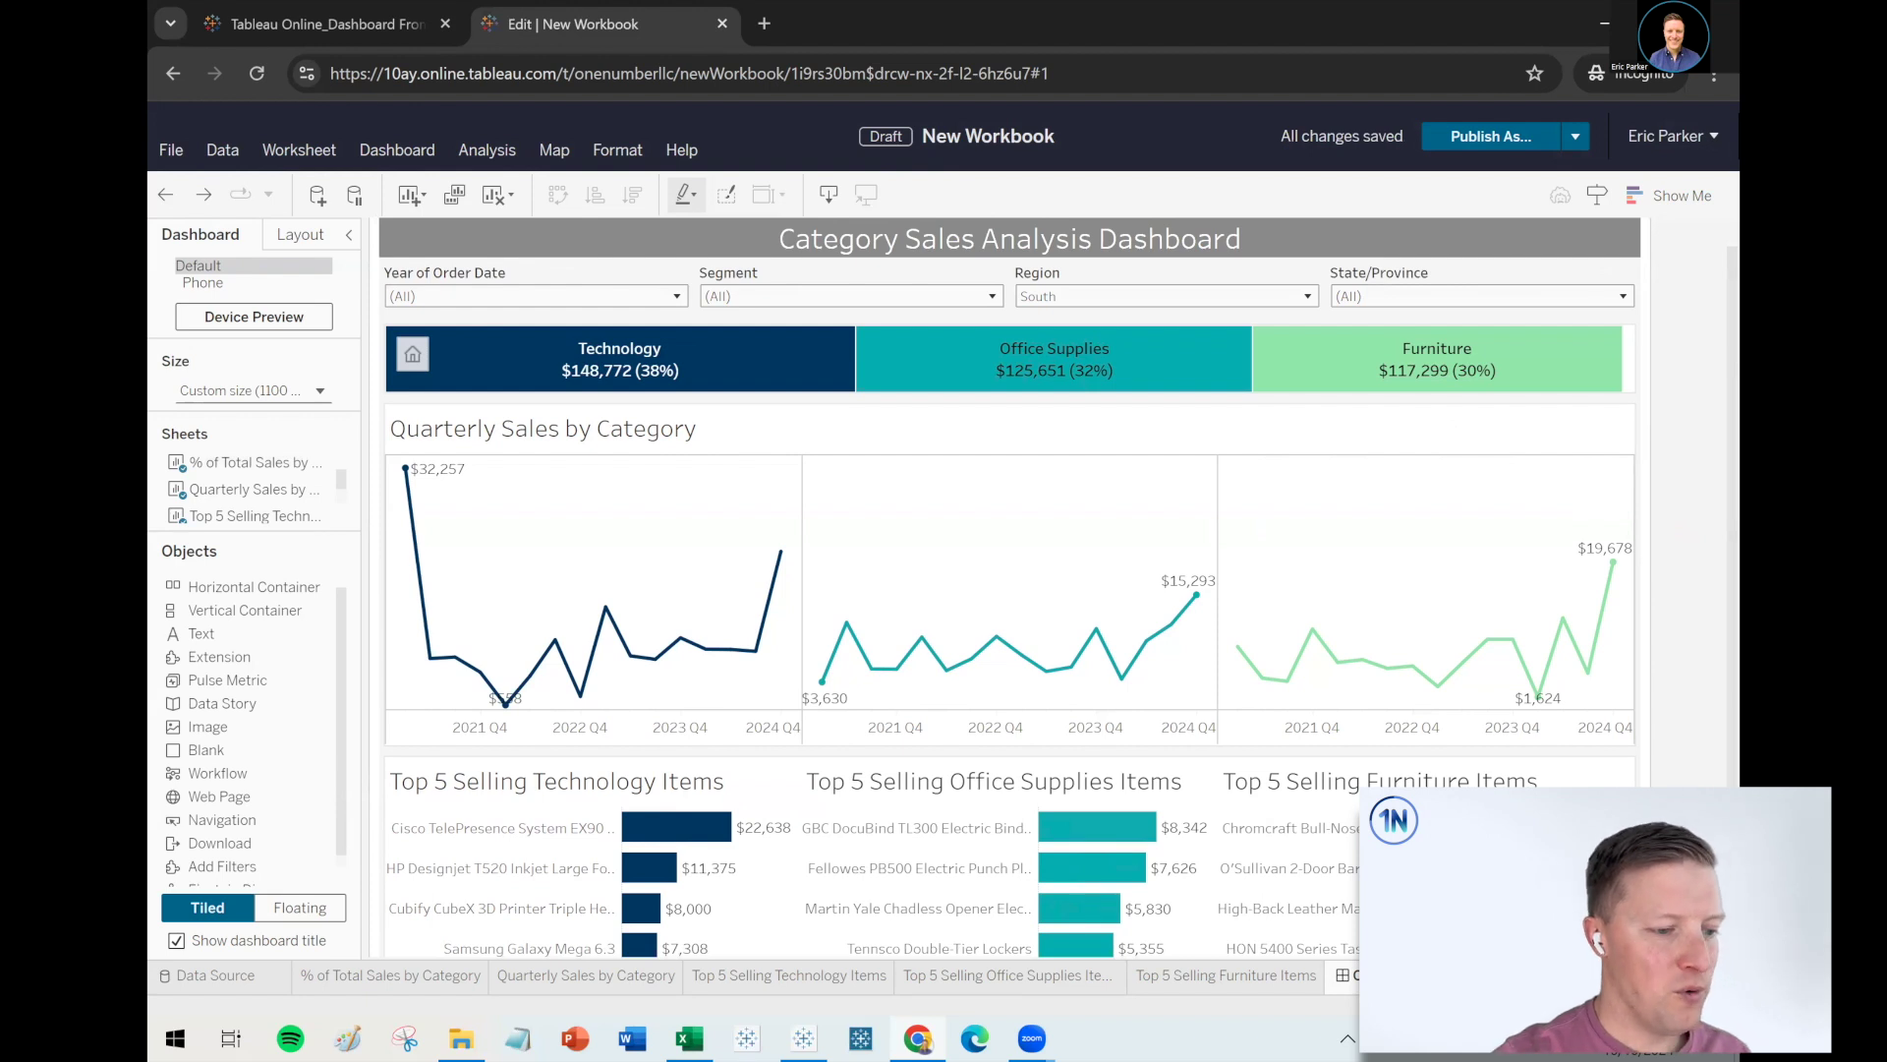
{"action": "mouse_move", "coordinate": [1295, 366]}
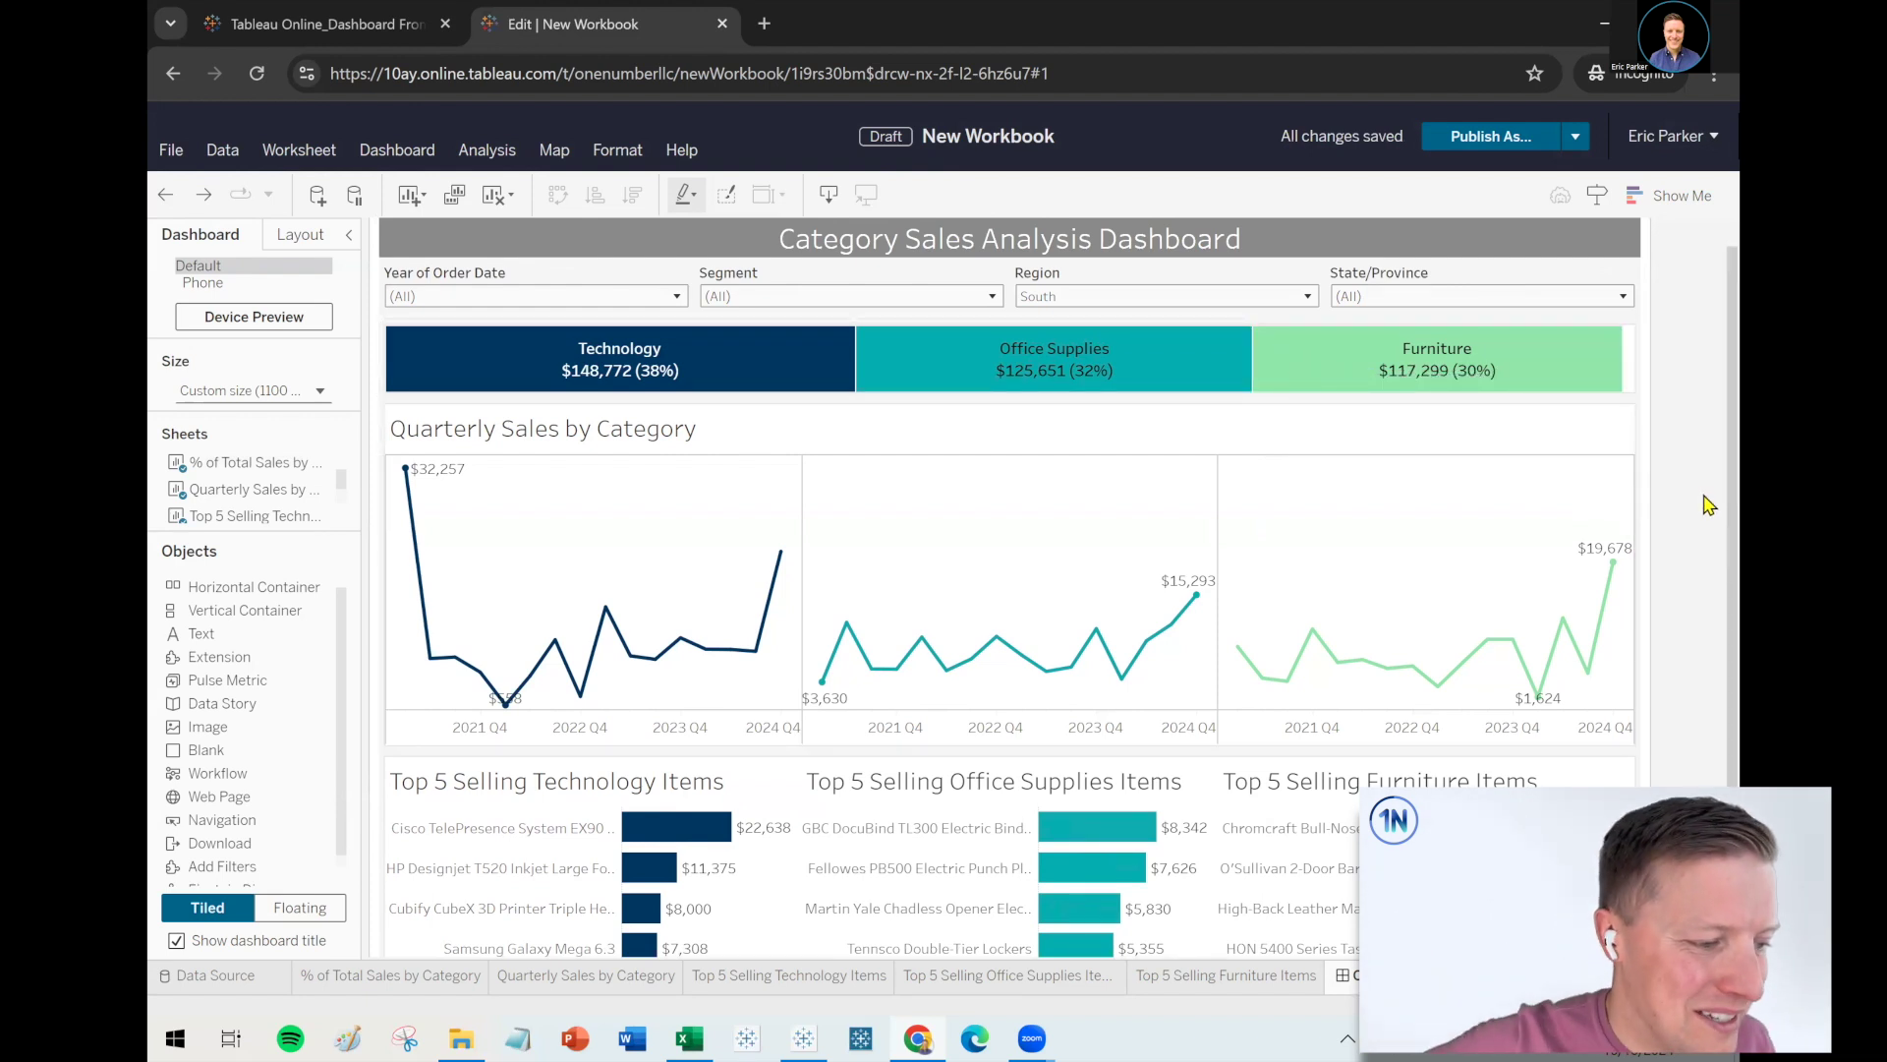
{"action": "scroll", "coordinate": [1709, 517], "scroll_direction": "down", "scroll_amount": 1}
{"action": "scroll", "coordinate": [1708, 517], "scroll_direction": "up", "scroll_amount": 1}
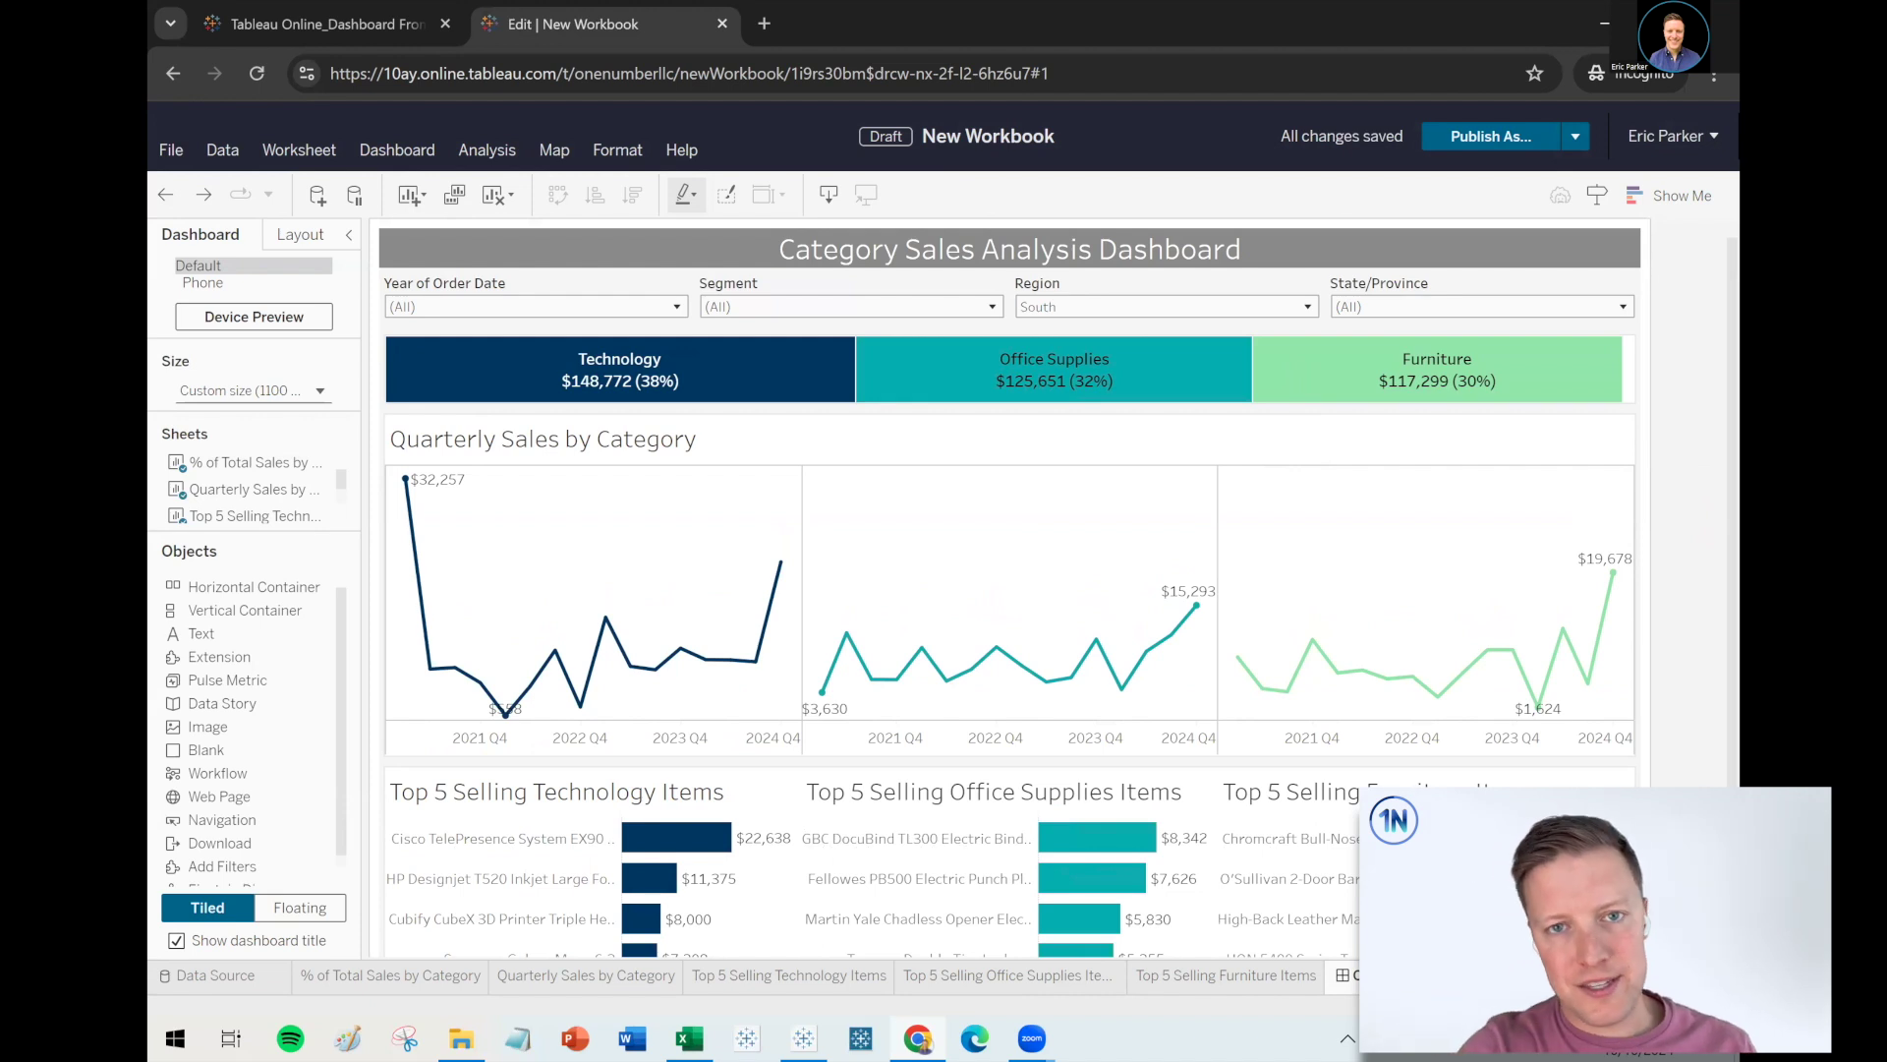
Publish the workbook to the default project under the name Category Sales Tableau Cloud Dashboard
{"action": "left_click", "coordinate": [1502, 147]}
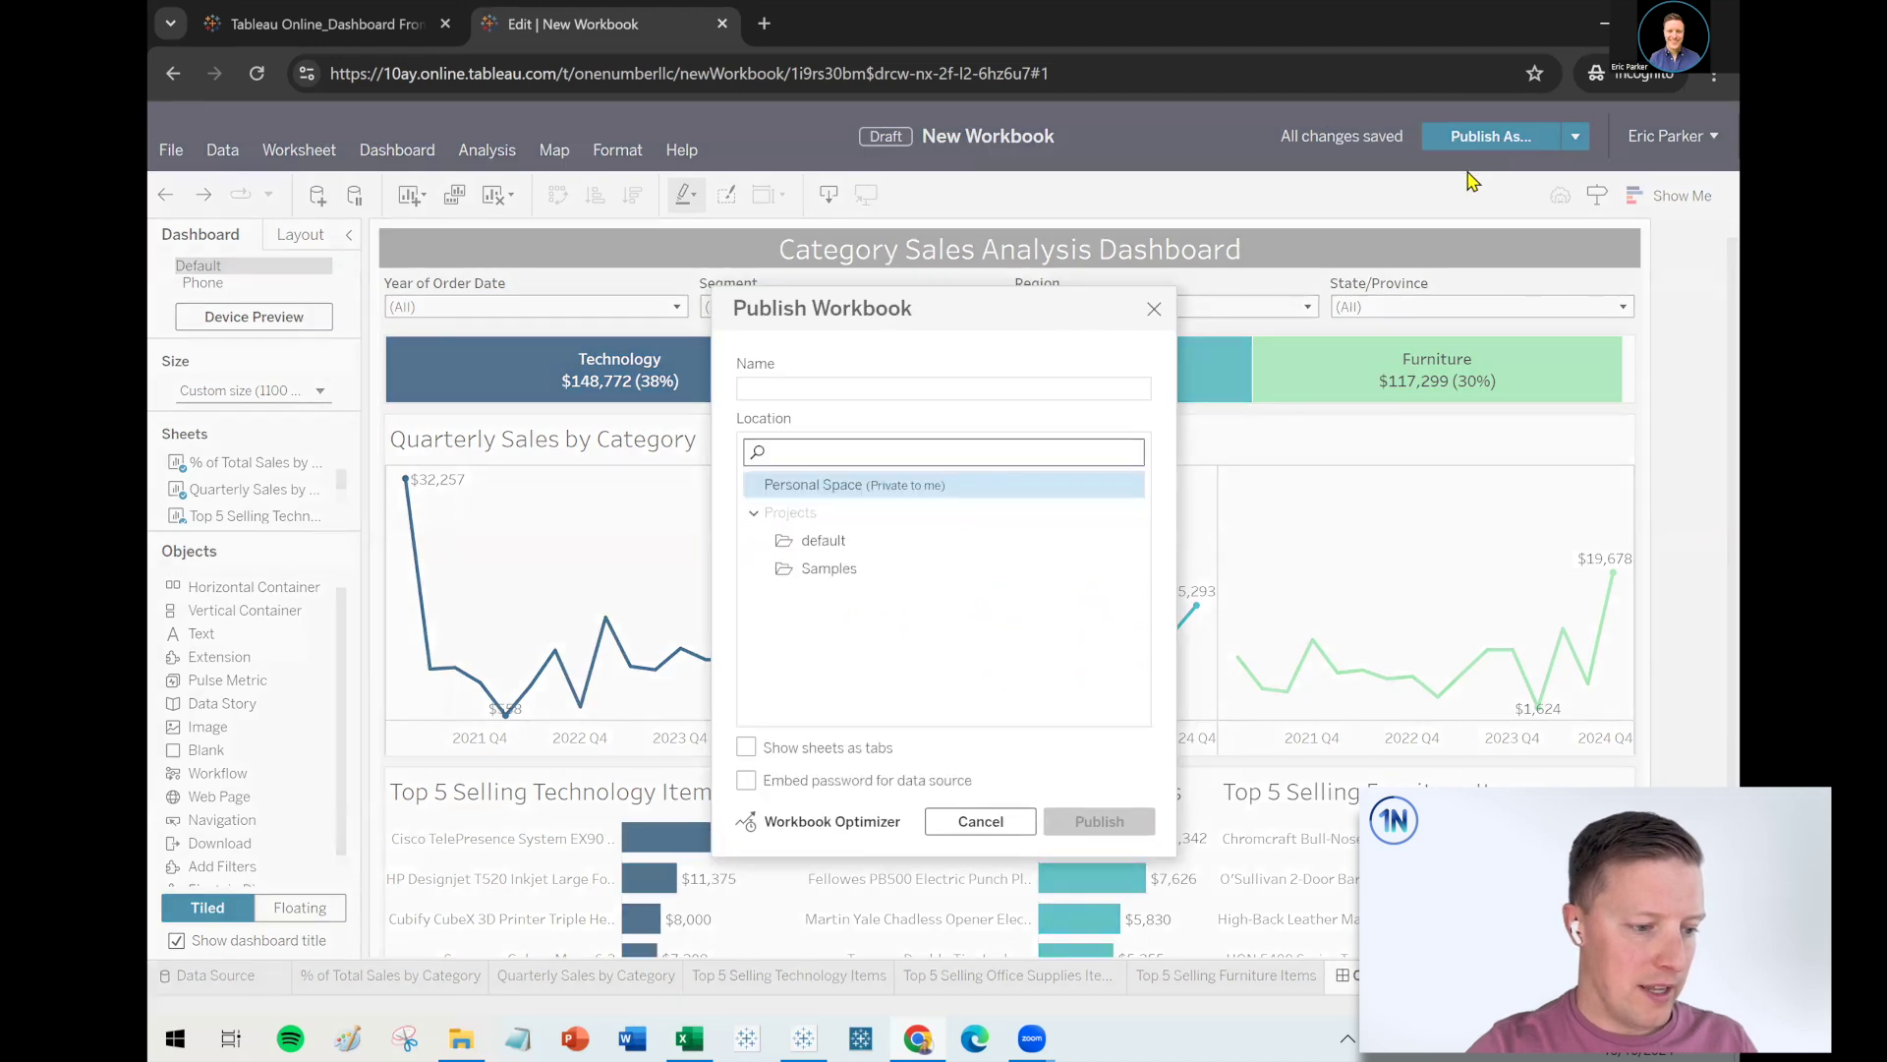
{"action": "type", "text": "Category Sales Tableau Cloud Dashboard"}
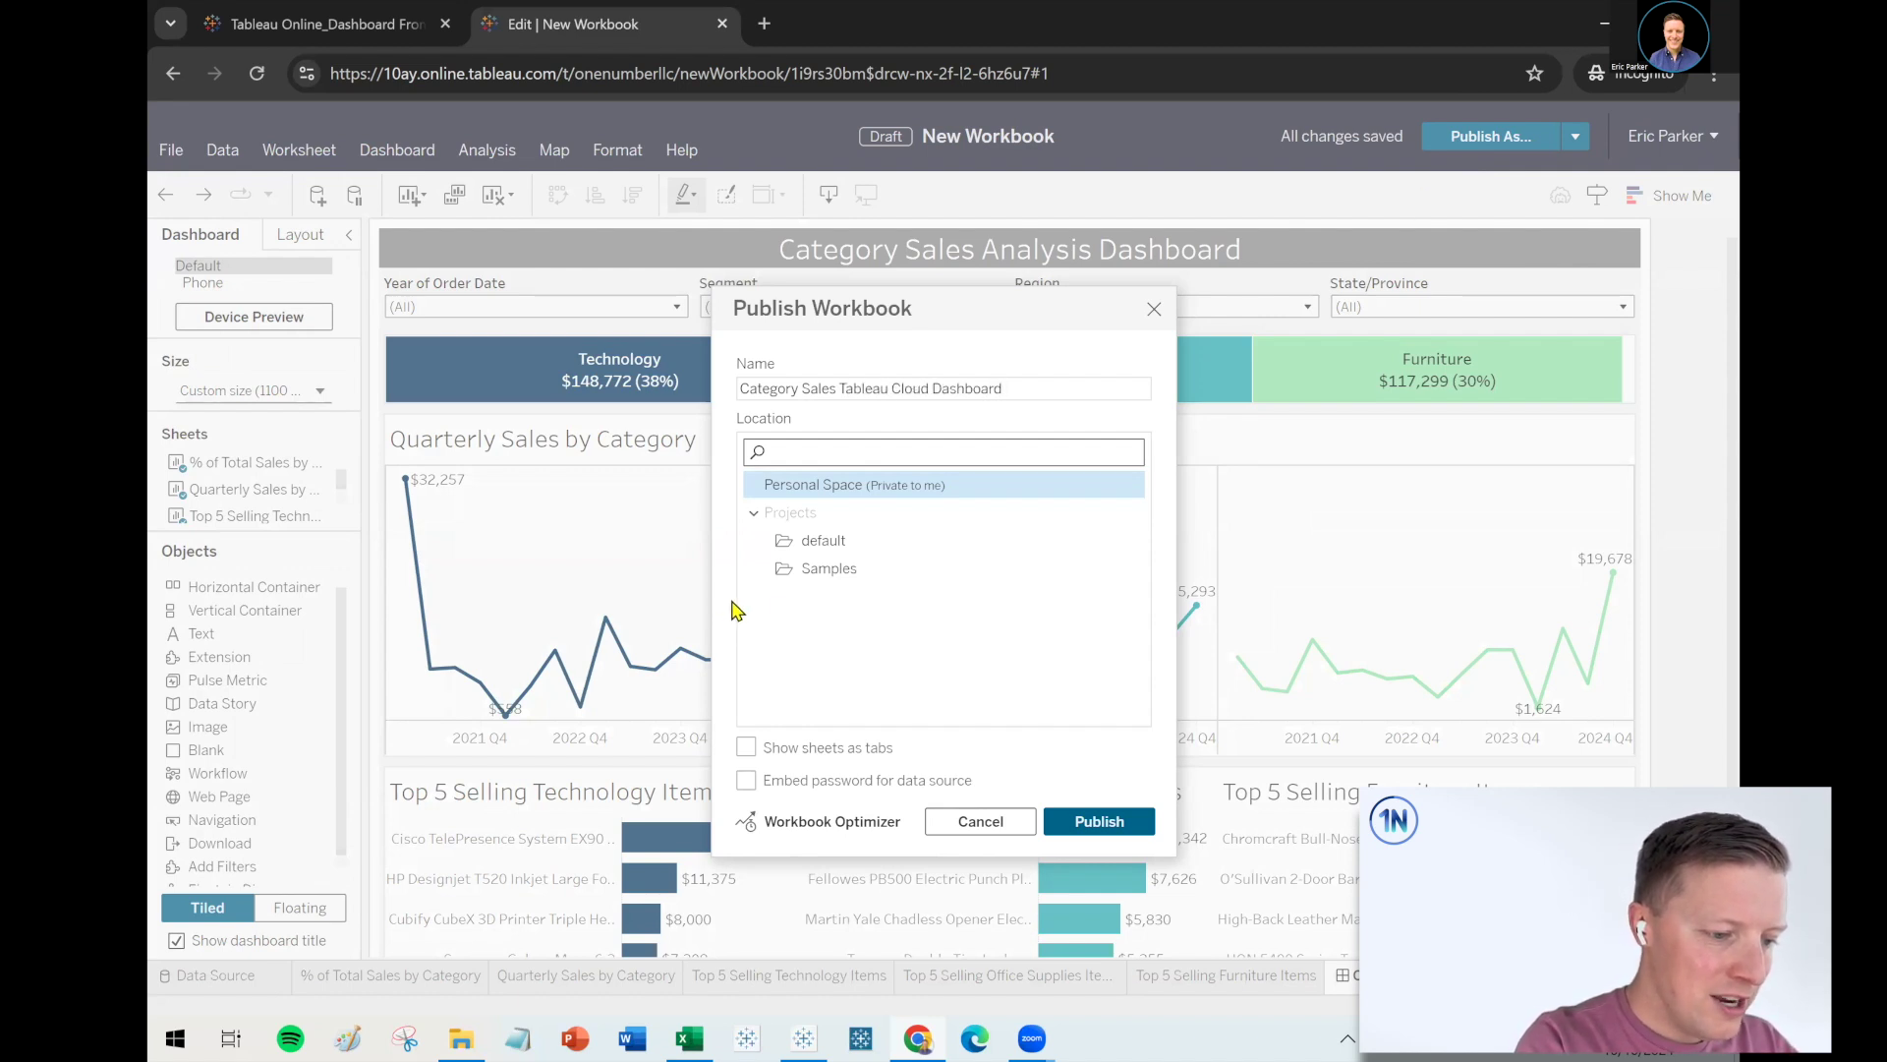
{"action": "left_click", "coordinate": [843, 551]}
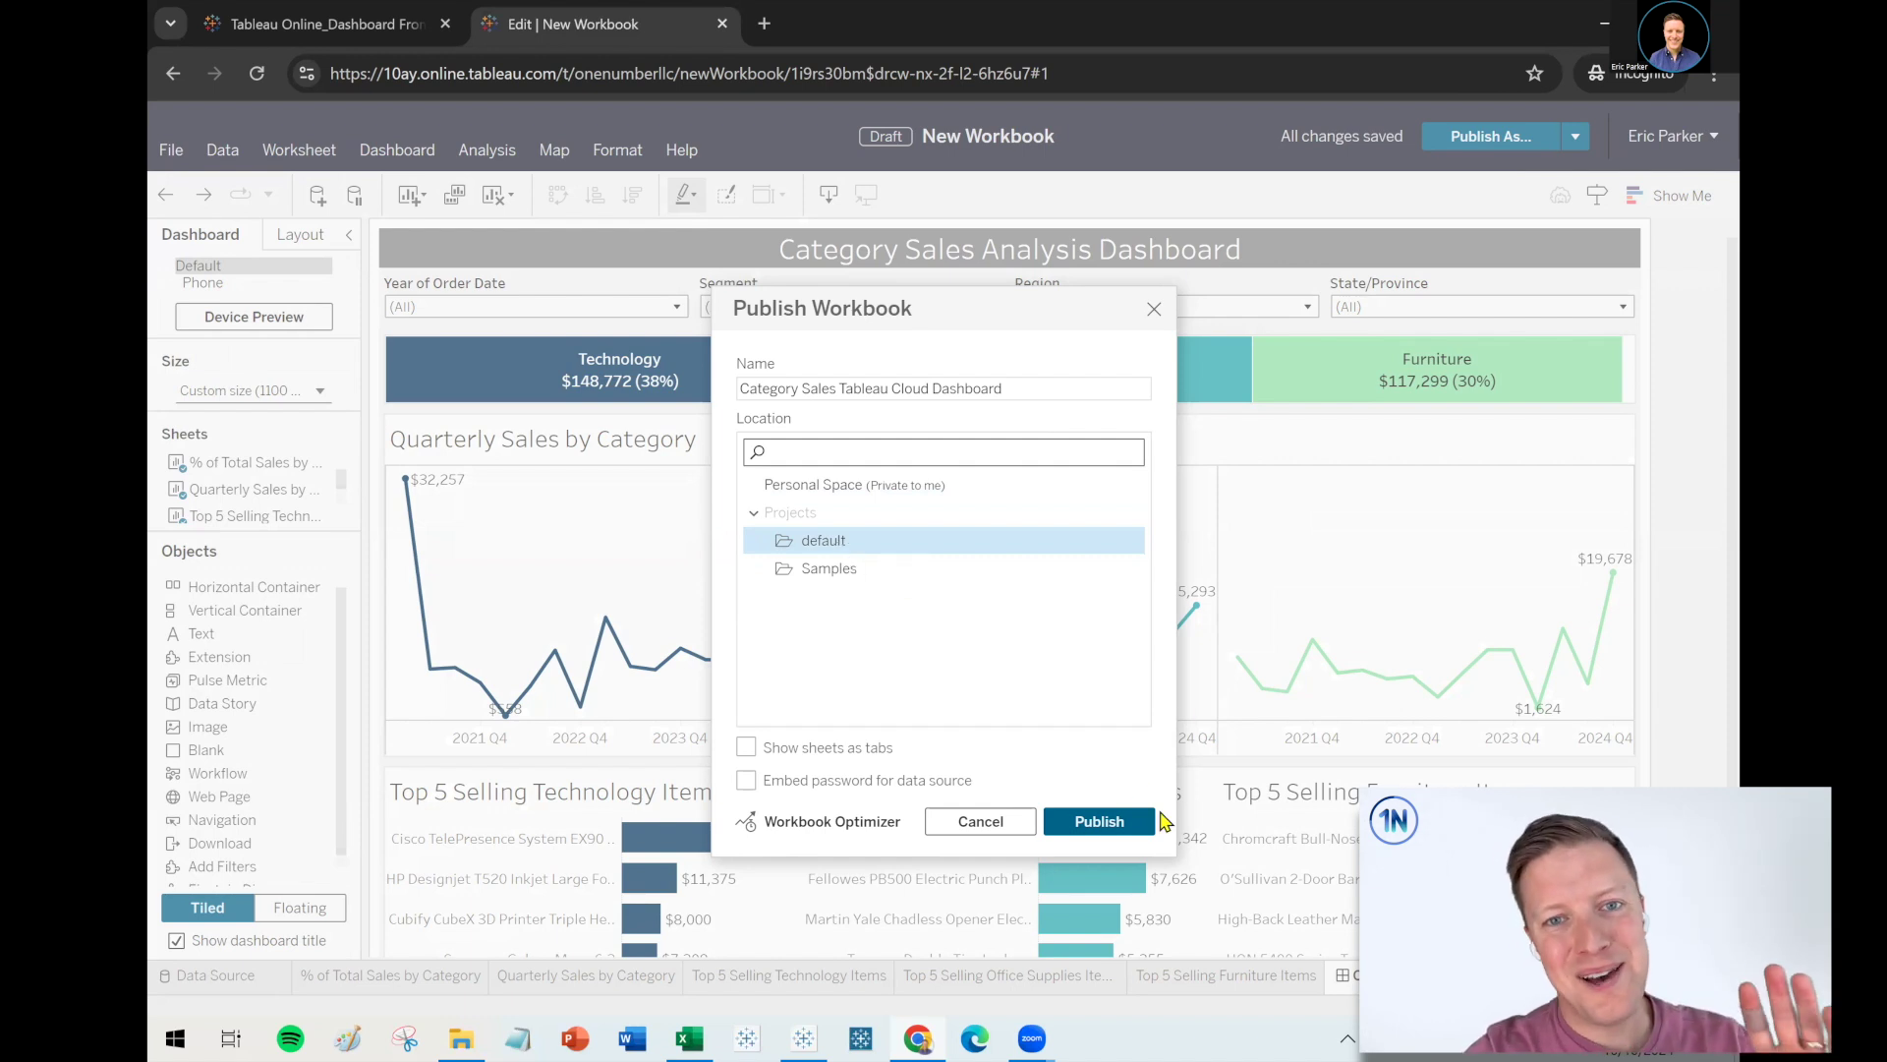
{"action": "left_click", "coordinate": [1128, 826]}
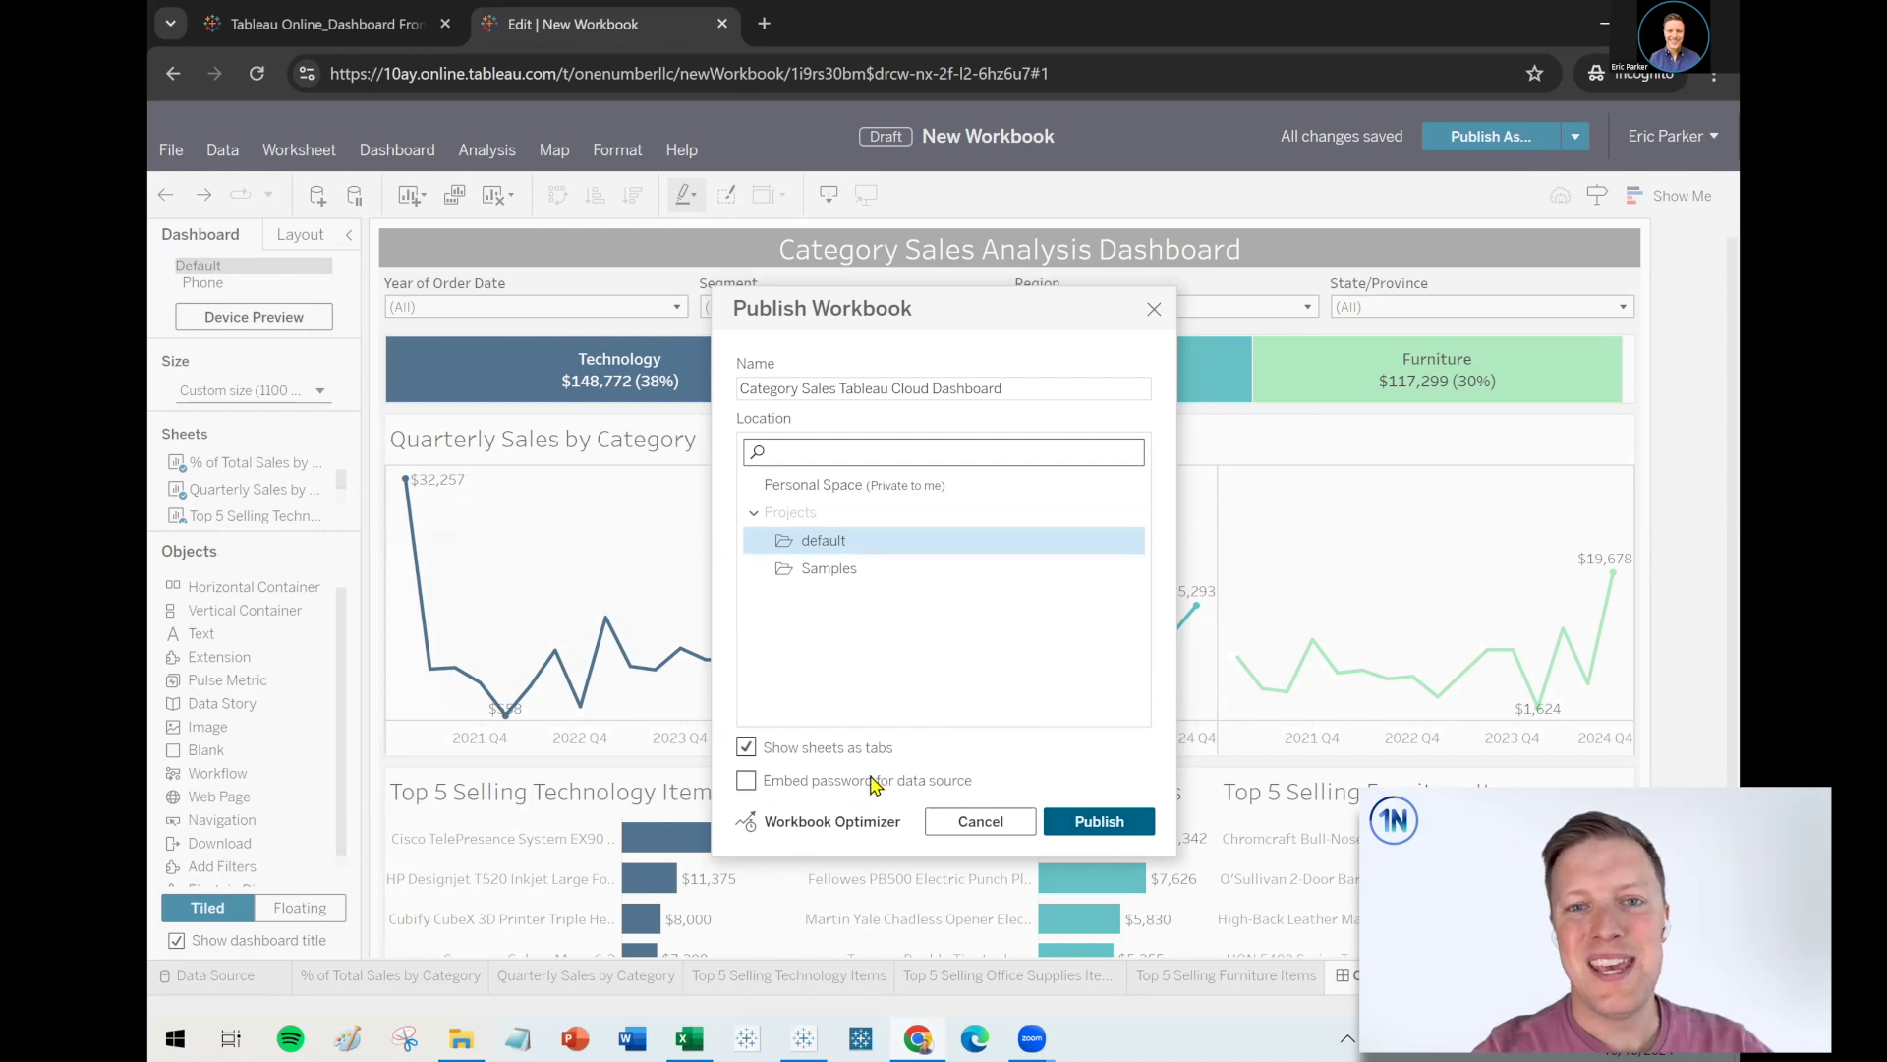
{"action": "left_click", "coordinate": [1099, 824]}
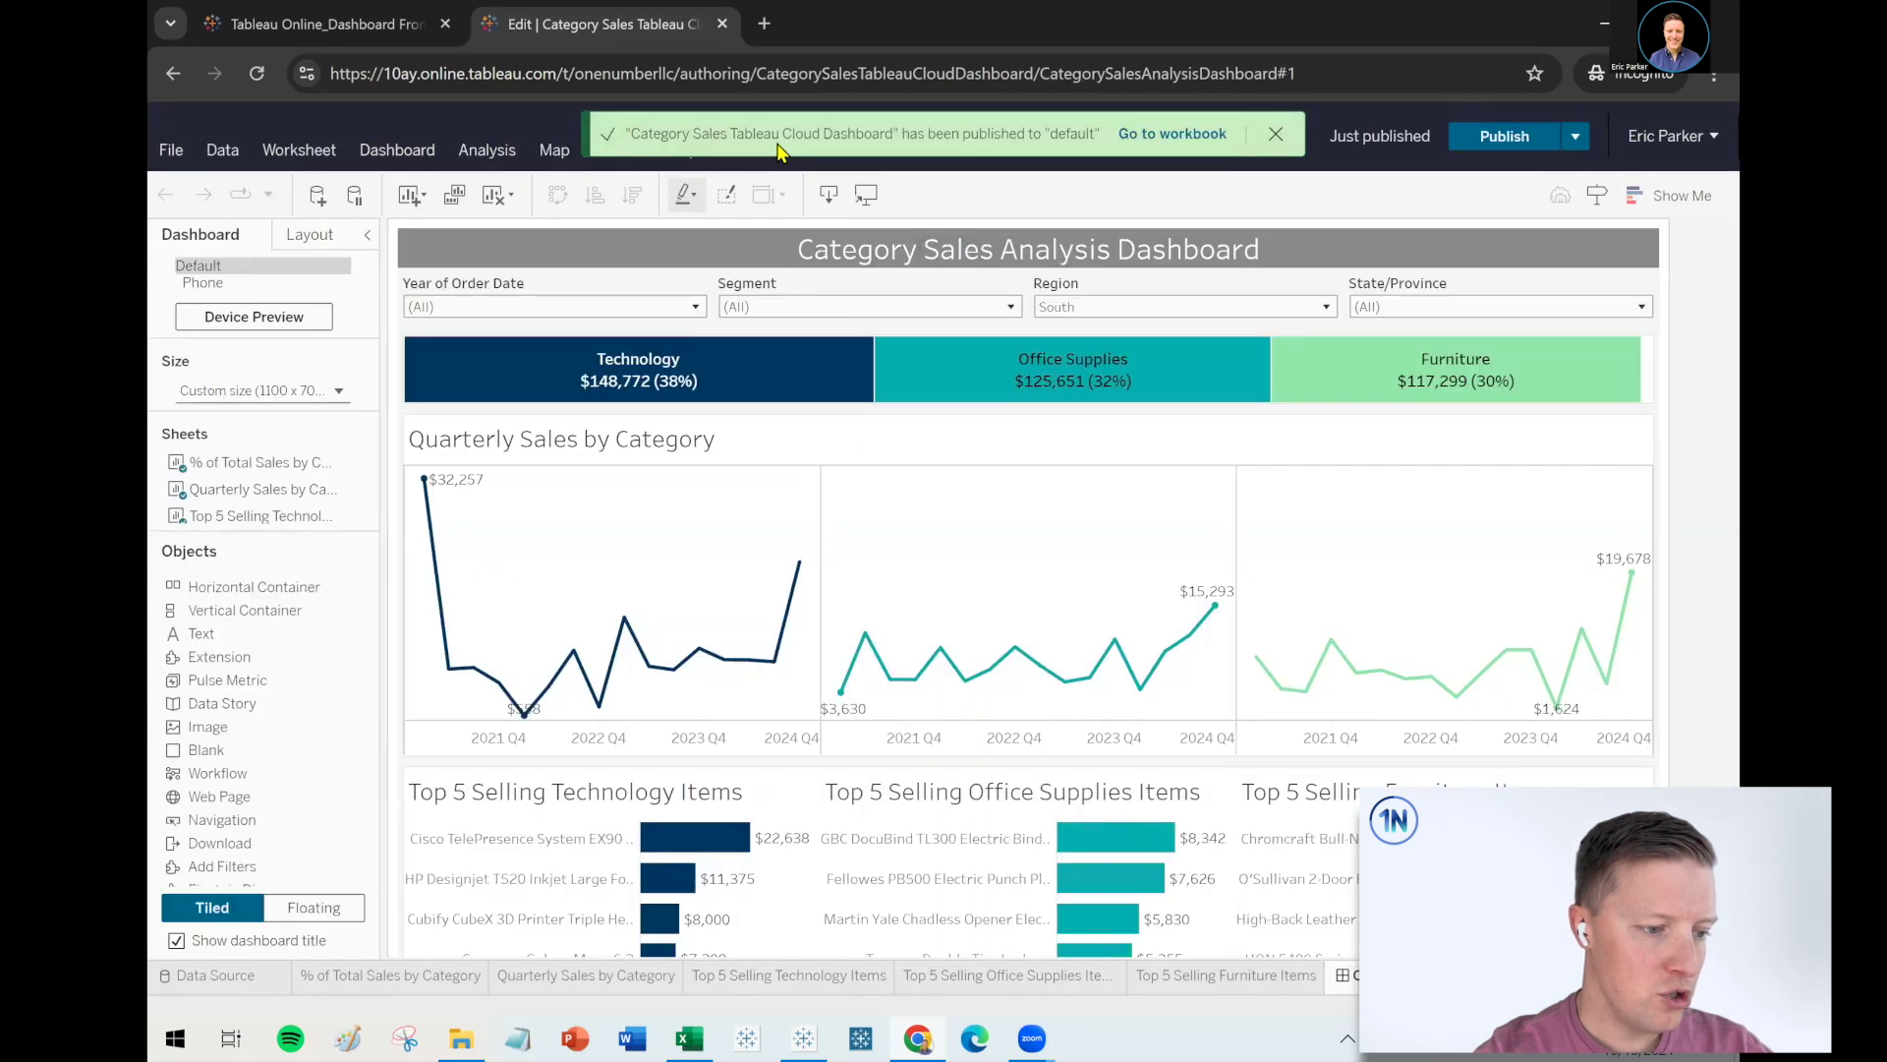
Look over the published workbook's views and hide all of the dashboard's sheets in the workbook editor
{"action": "left_click", "coordinate": [1186, 137]}
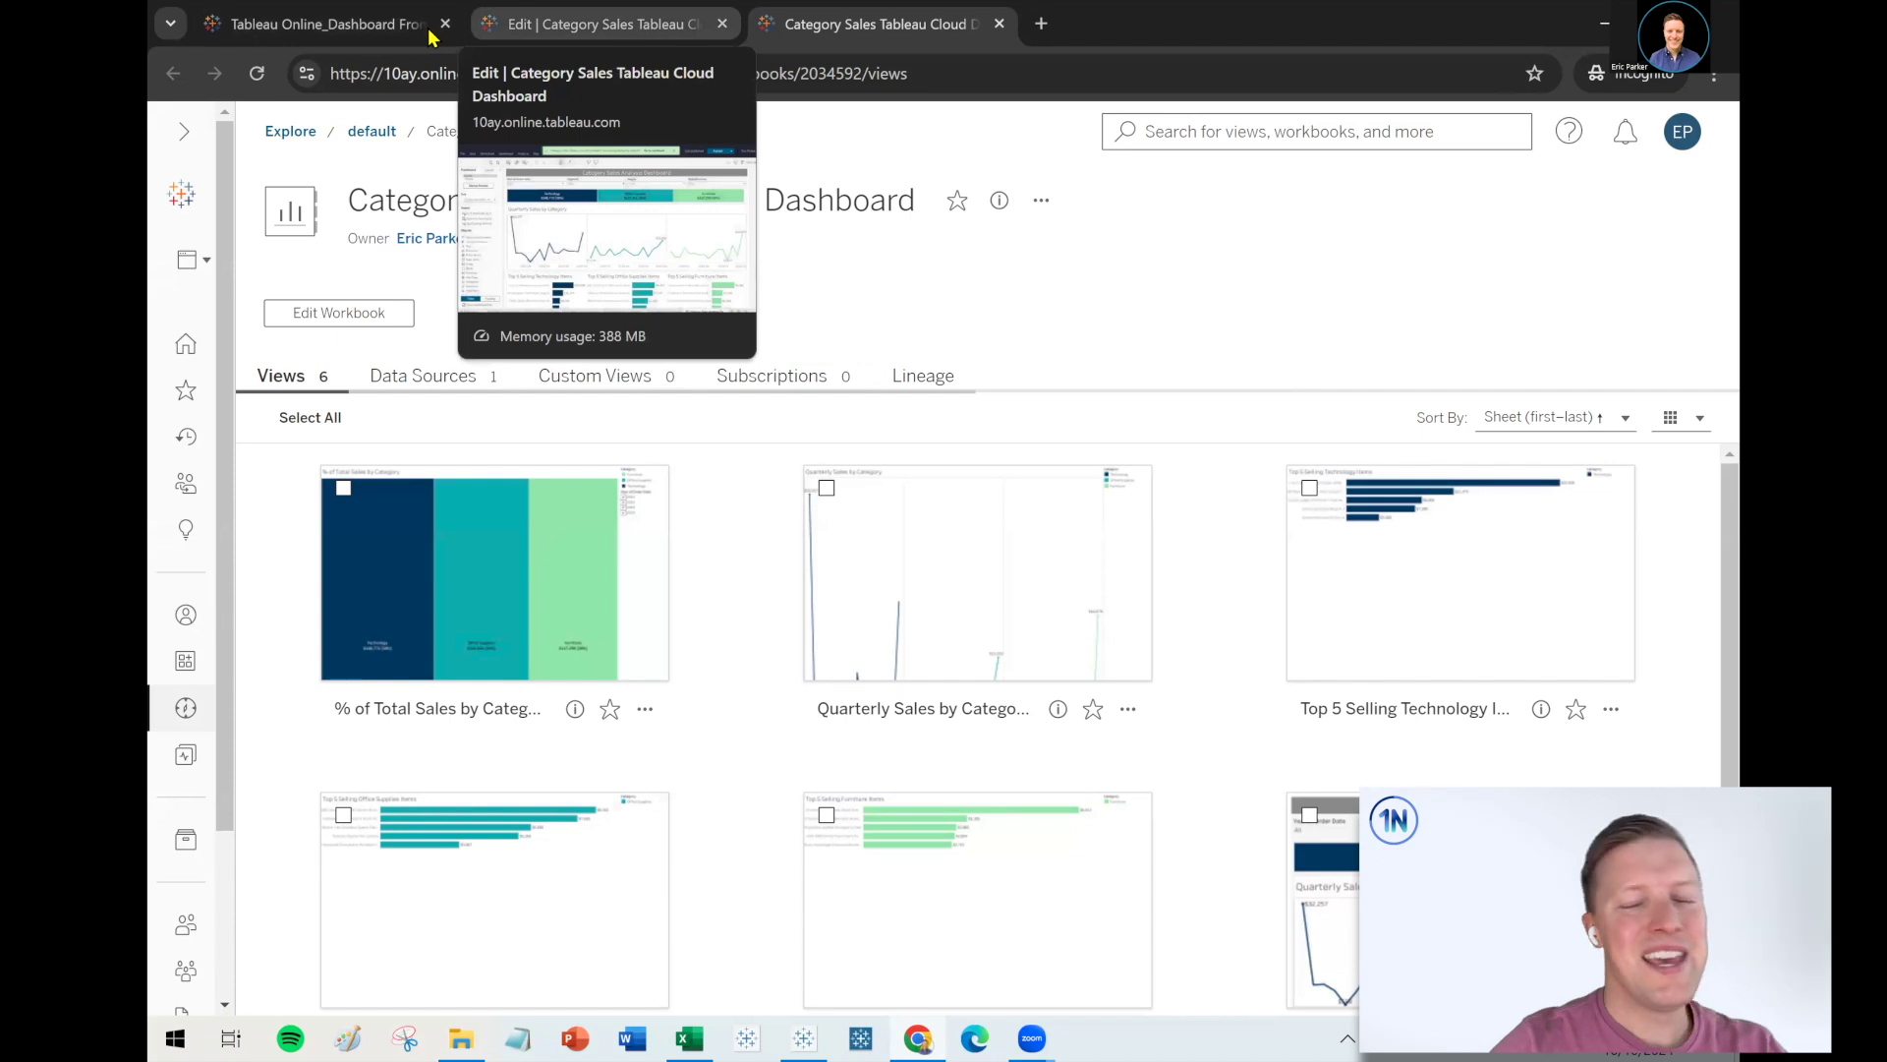
{"action": "left_click", "coordinate": [580, 23]}
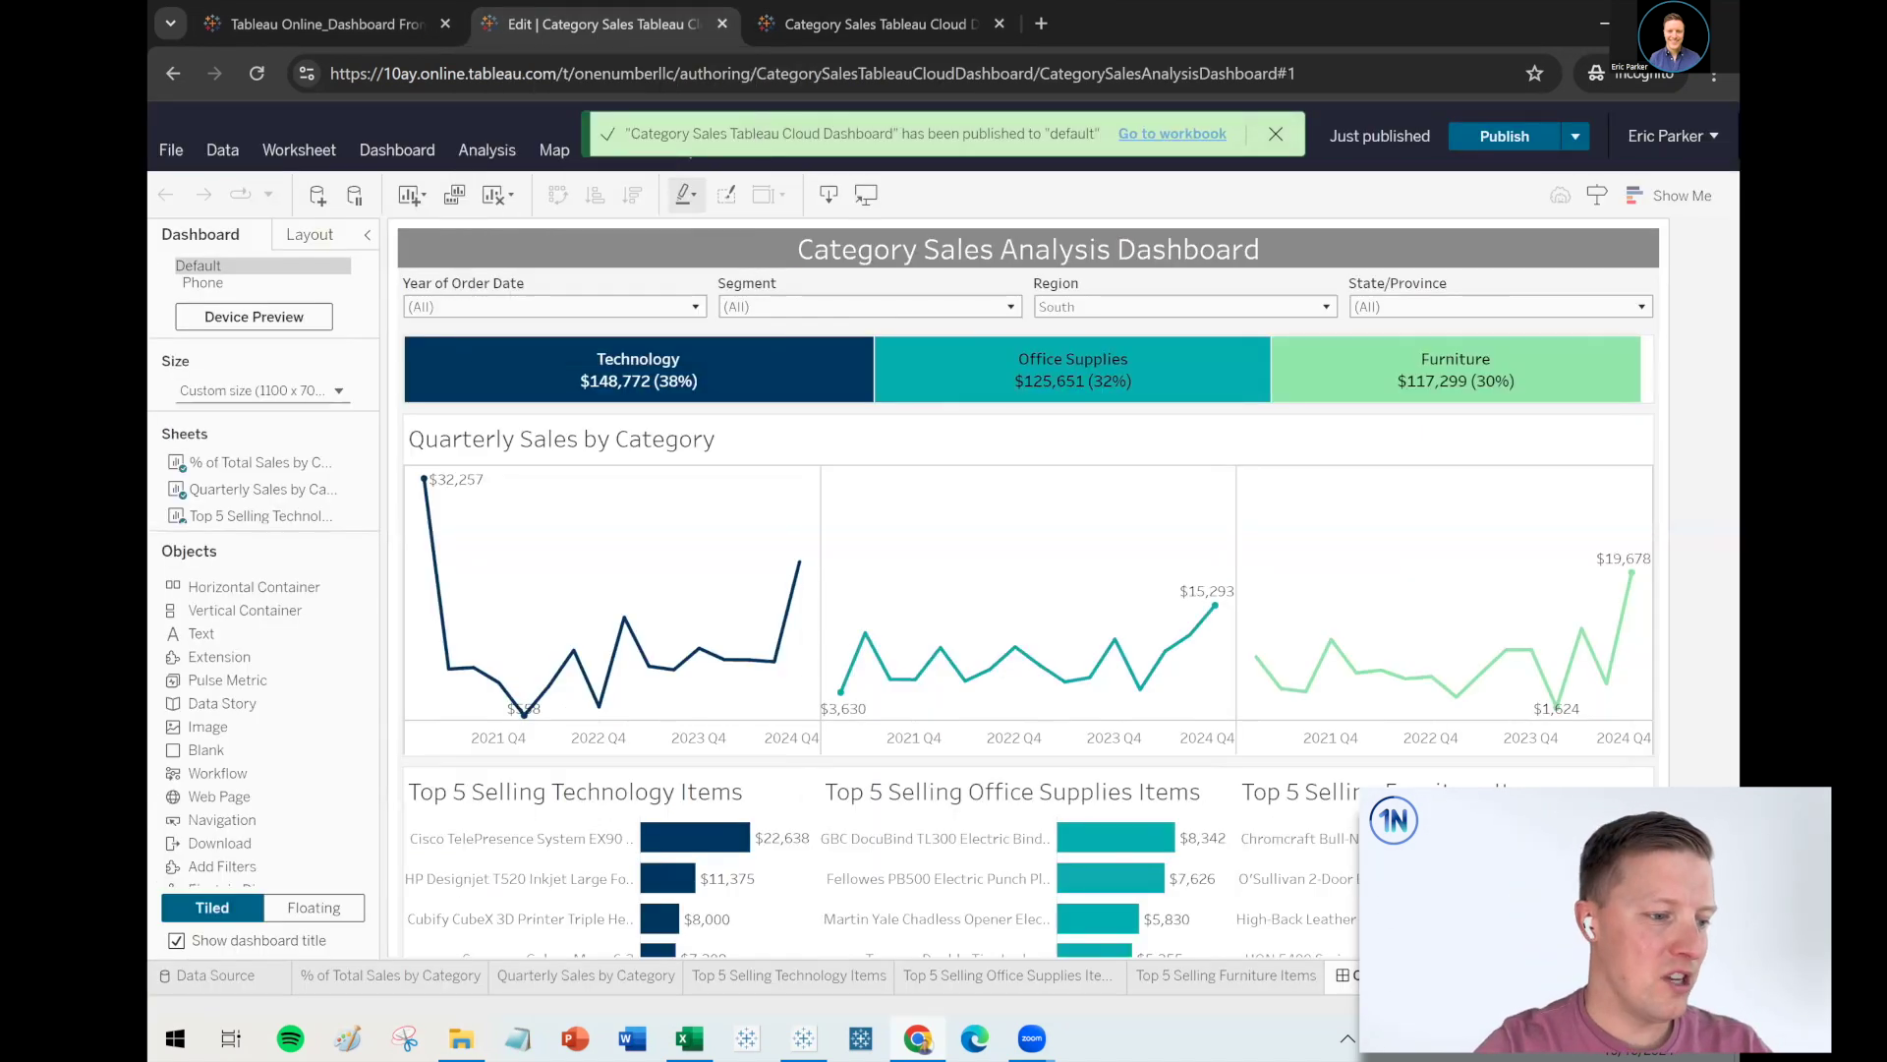
{"action": "right_click", "coordinate": [1344, 975]}
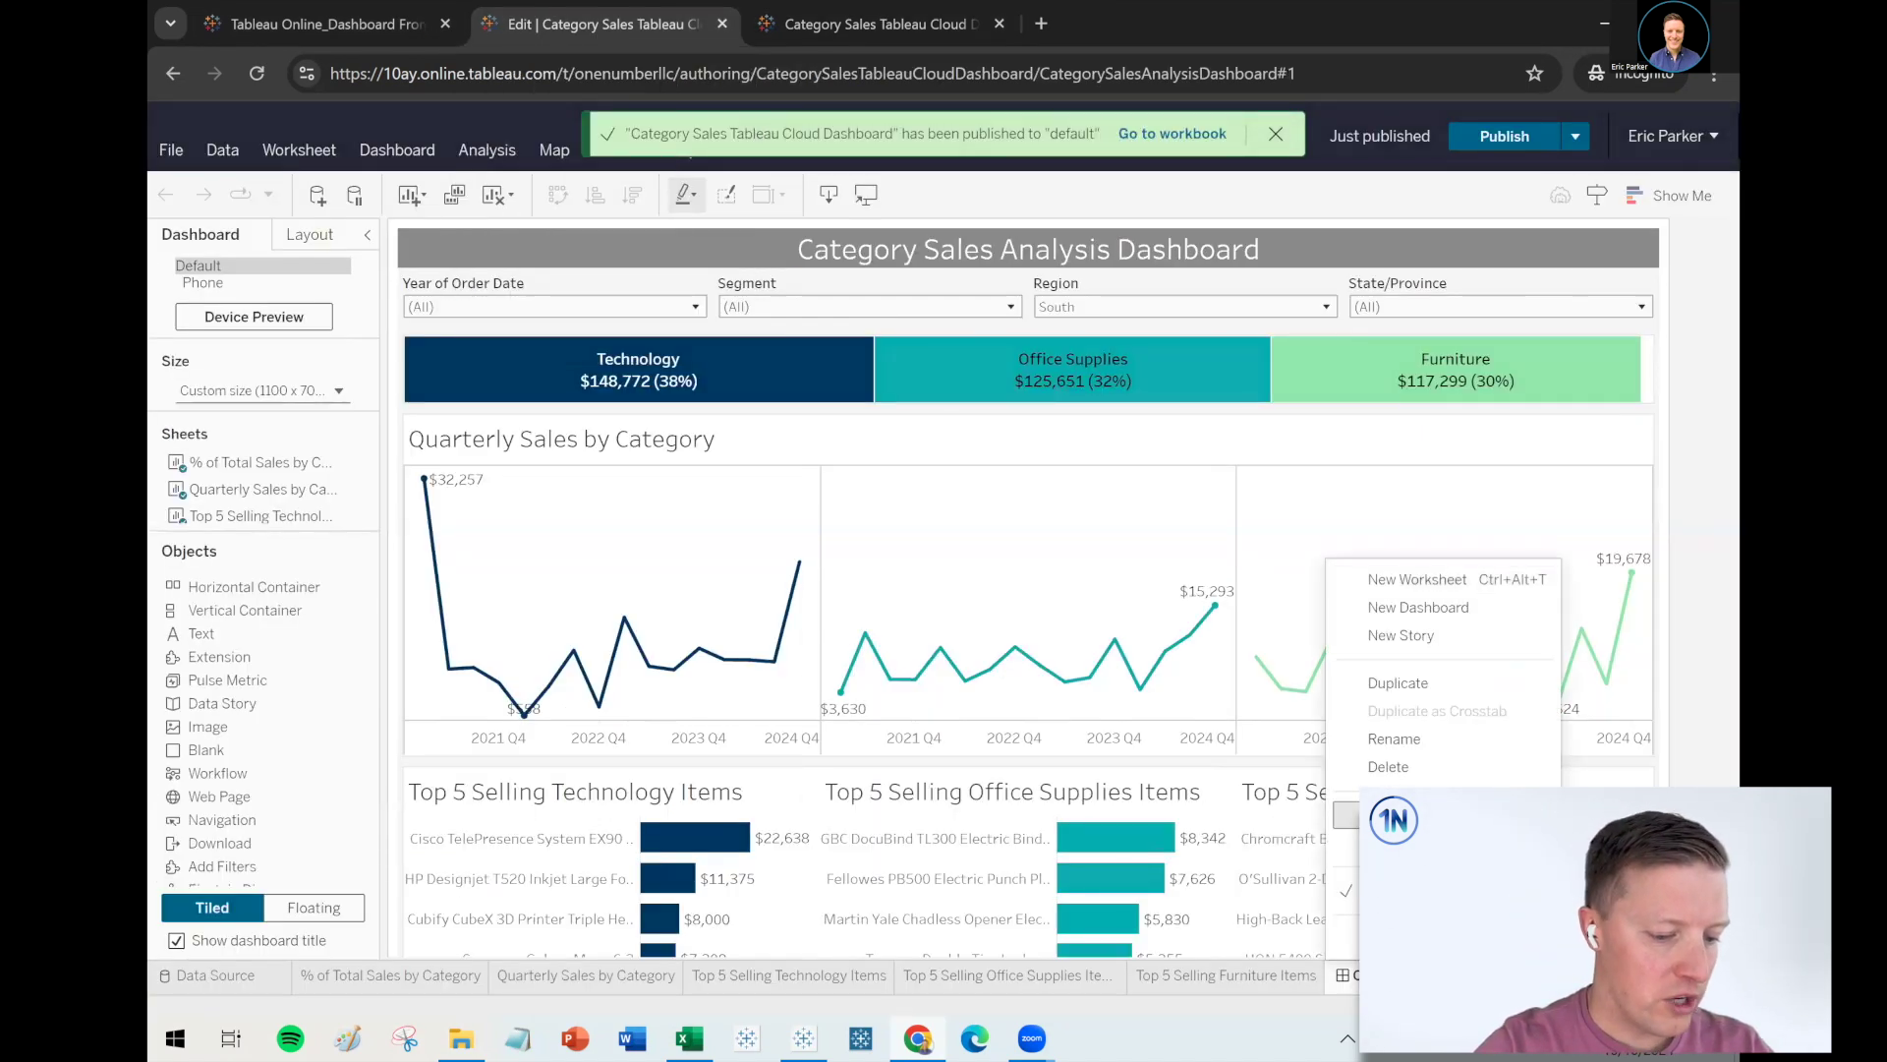
{"action": "left_click", "coordinate": [1395, 814]}
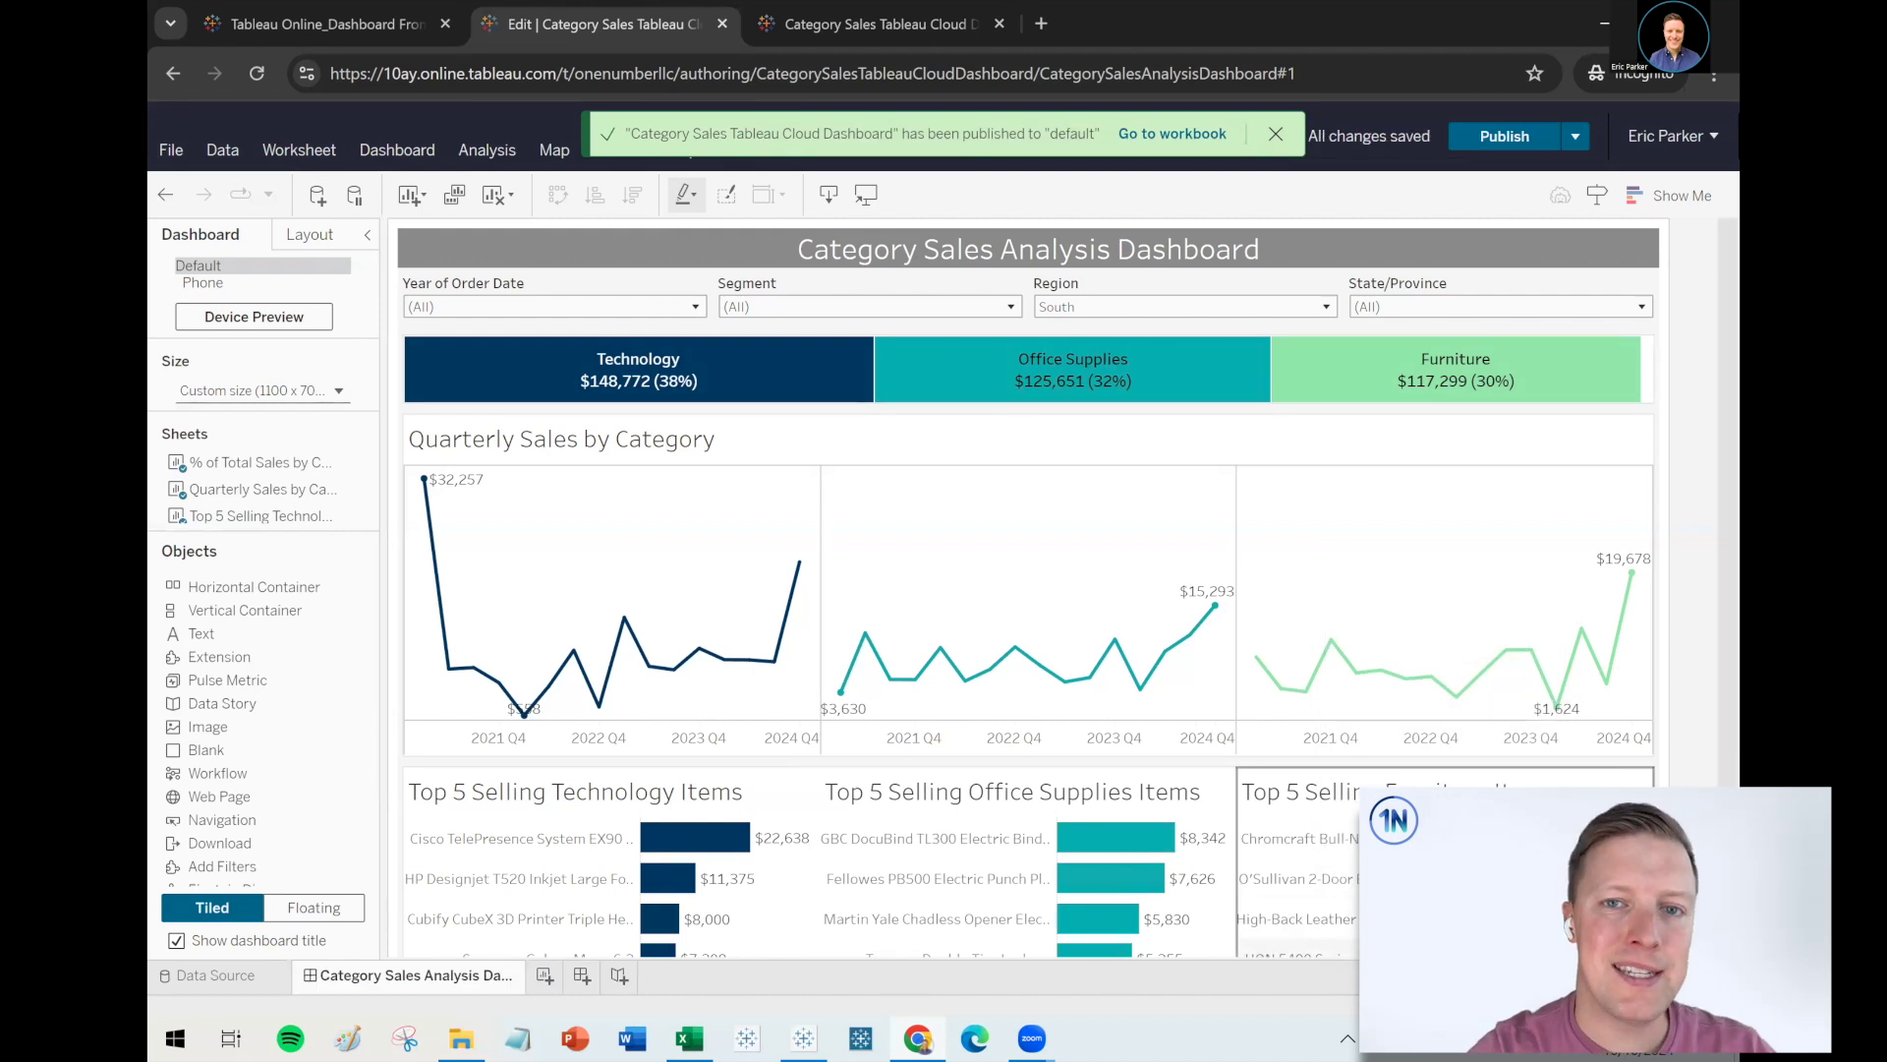
Unhide all of the dashboard's sheets and hide them all again
{"action": "right_click", "coordinate": [485, 977]}
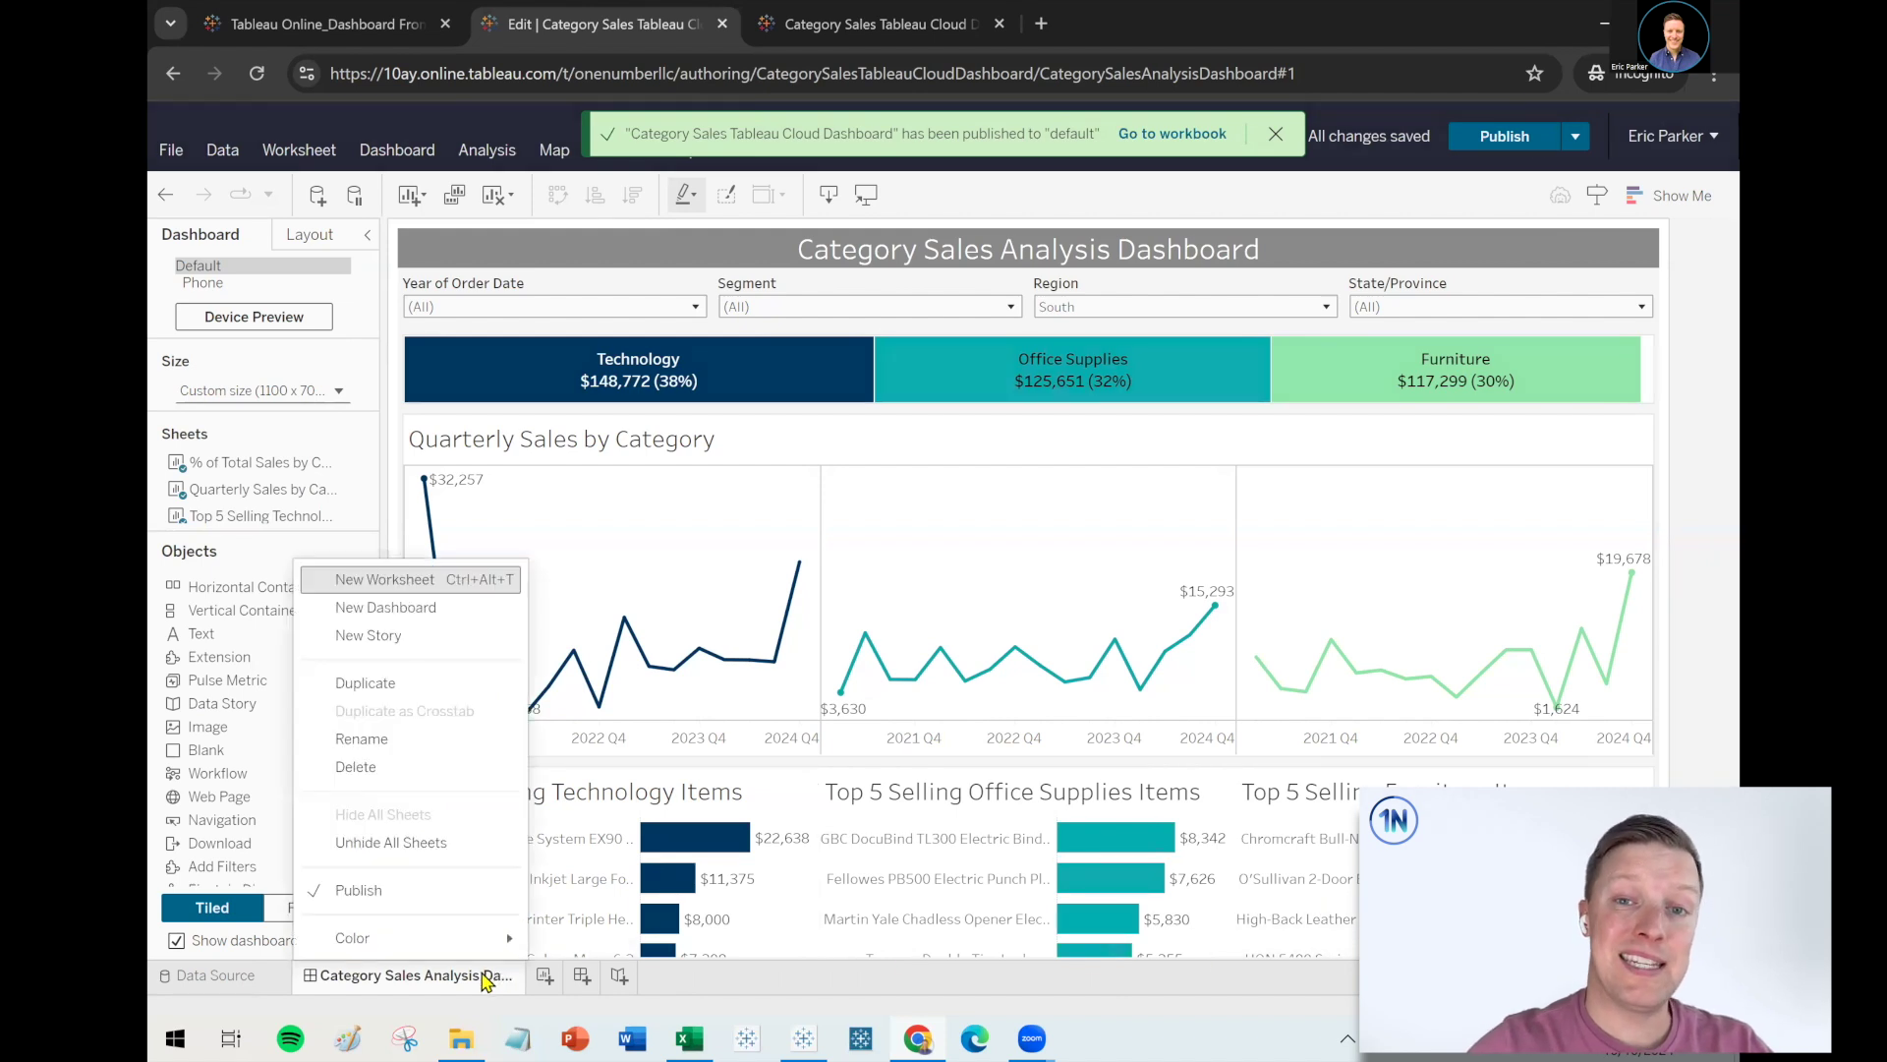
{"action": "left_click", "coordinate": [439, 842]}
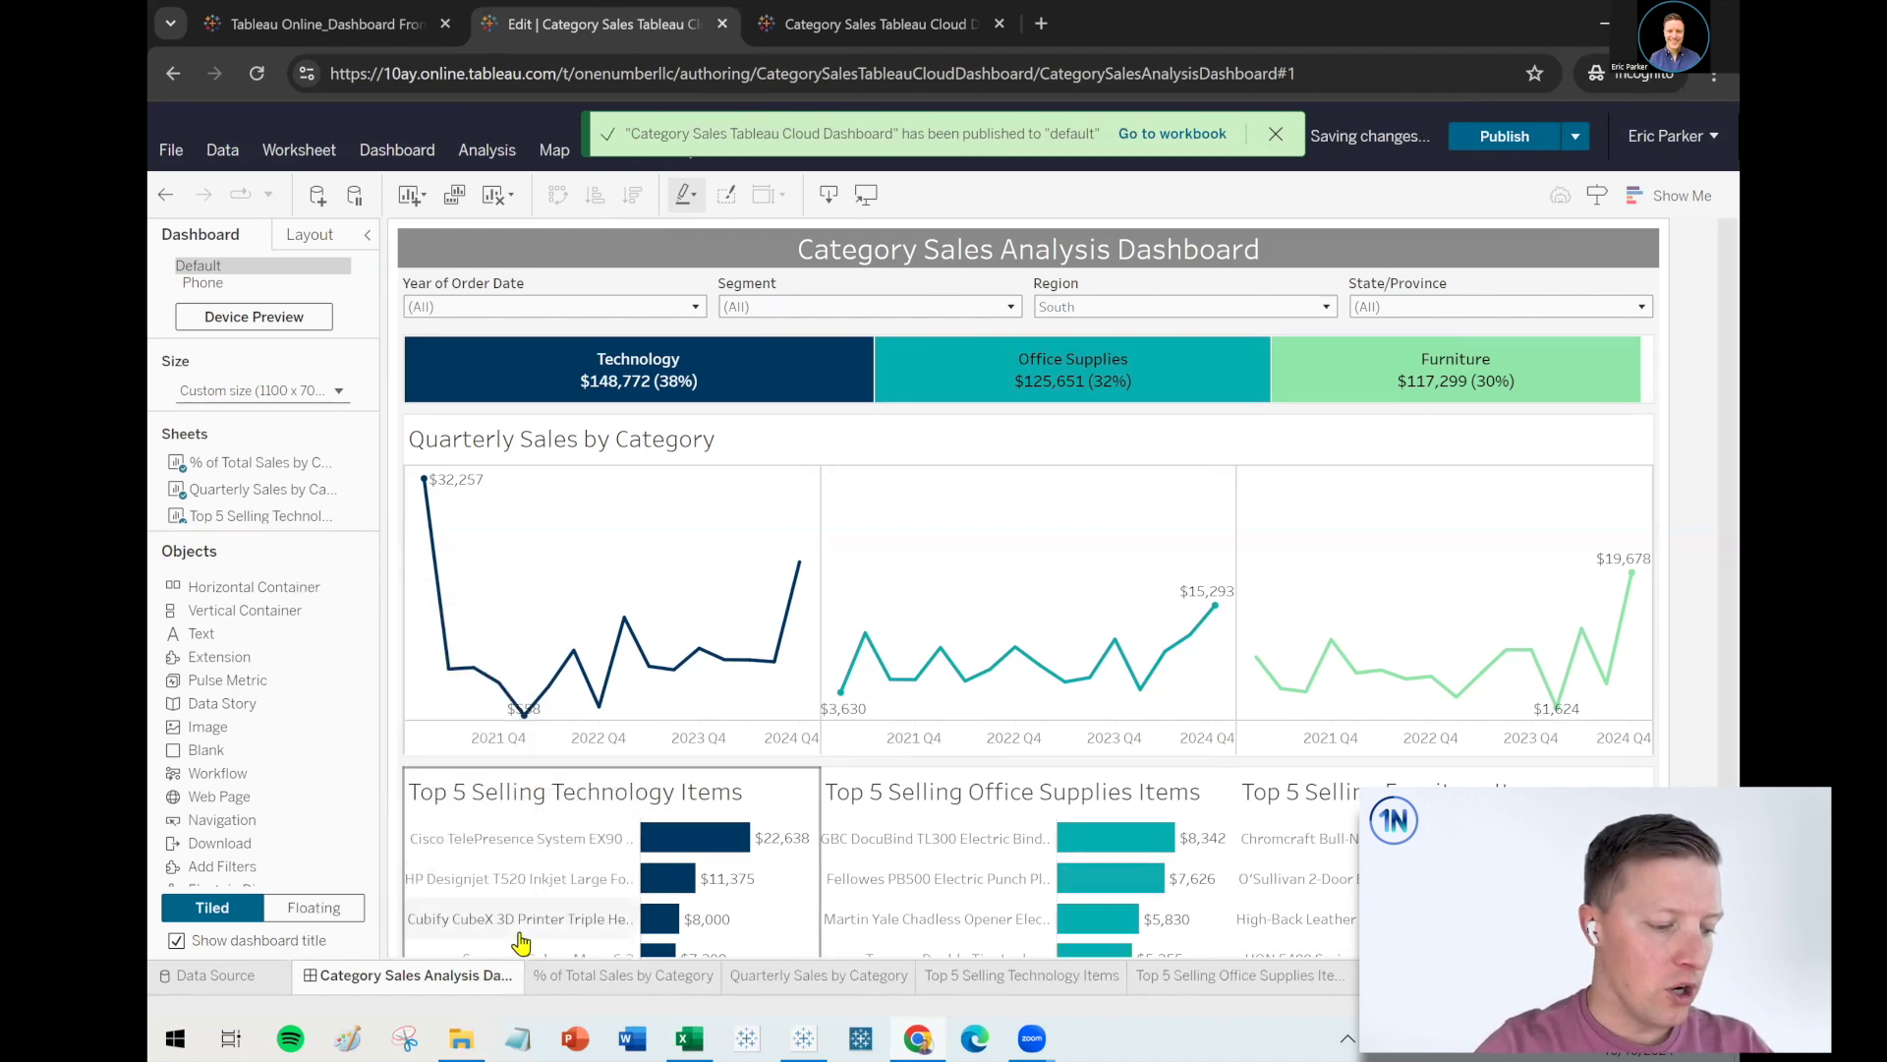
{"action": "right_click", "coordinate": [471, 983]}
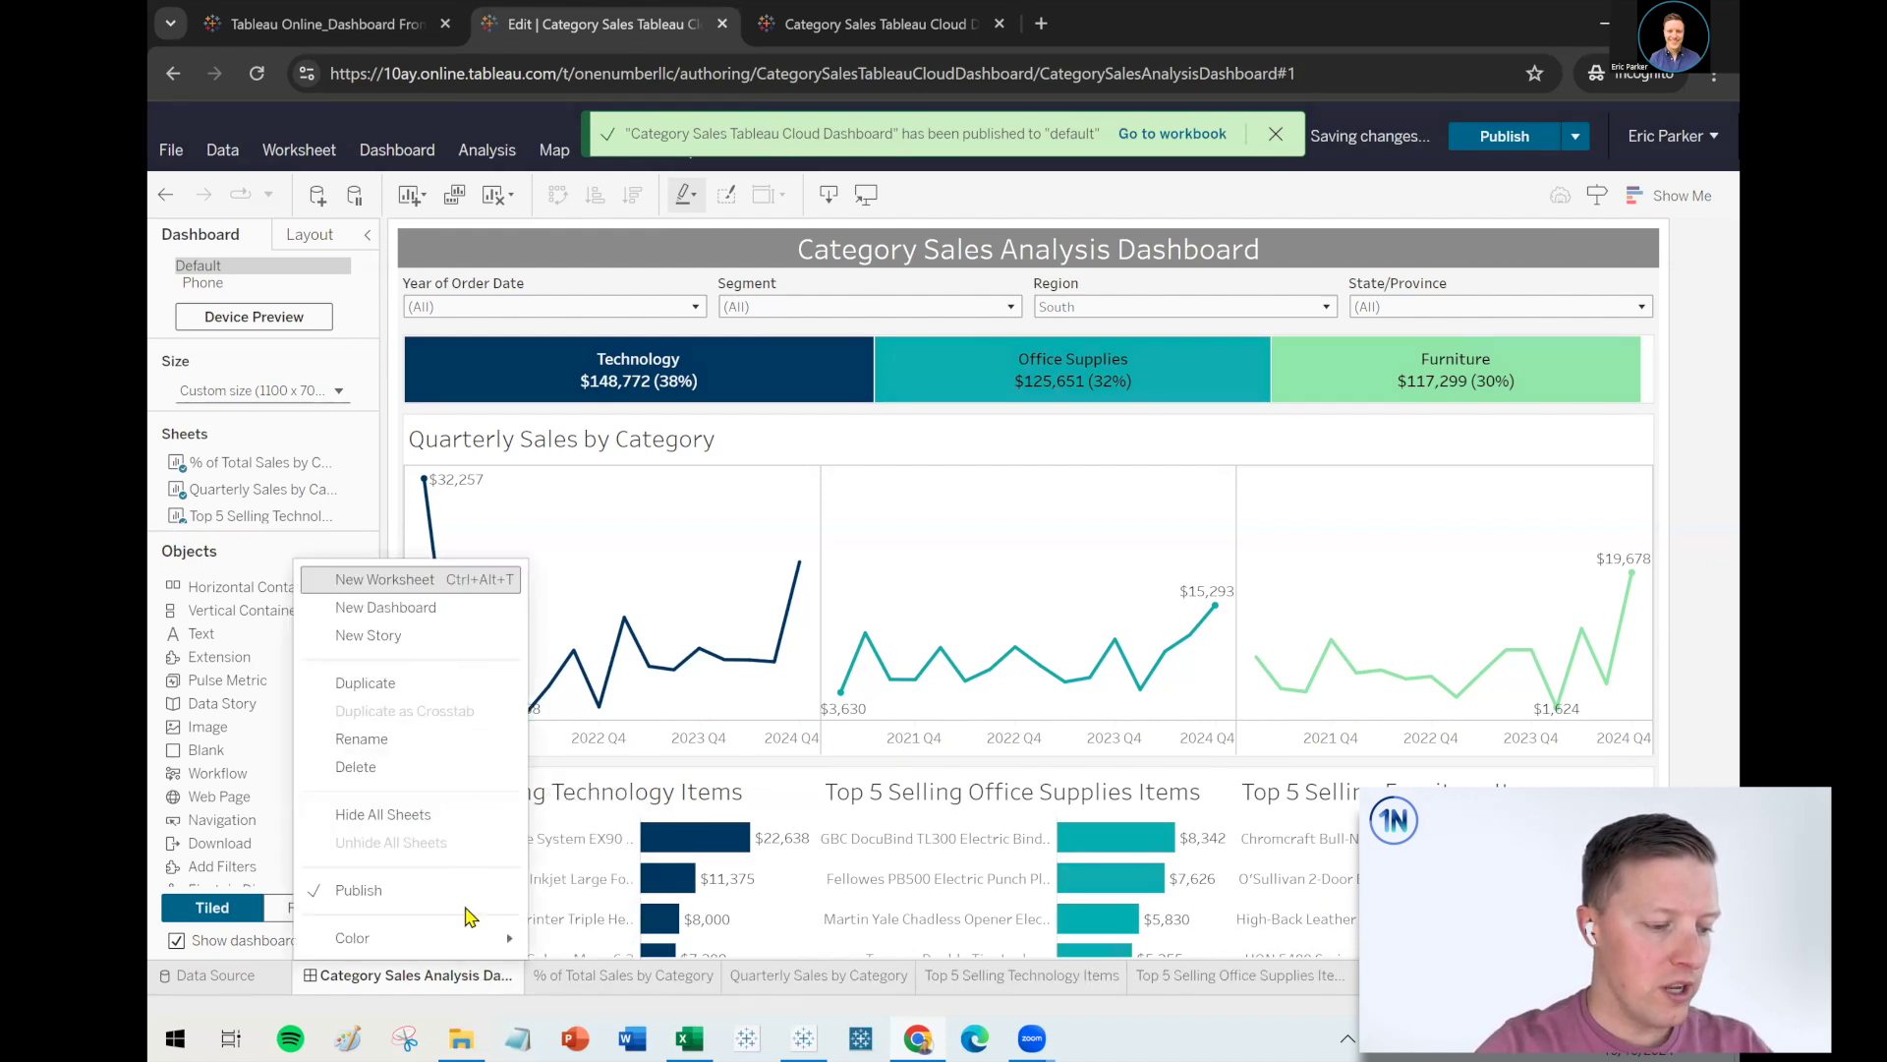
{"action": "left_click", "coordinate": [437, 808]}
Republish the workbook and open the Category Sales Analysis Dashboard view from the published workbook
{"action": "left_click", "coordinate": [1512, 138]}
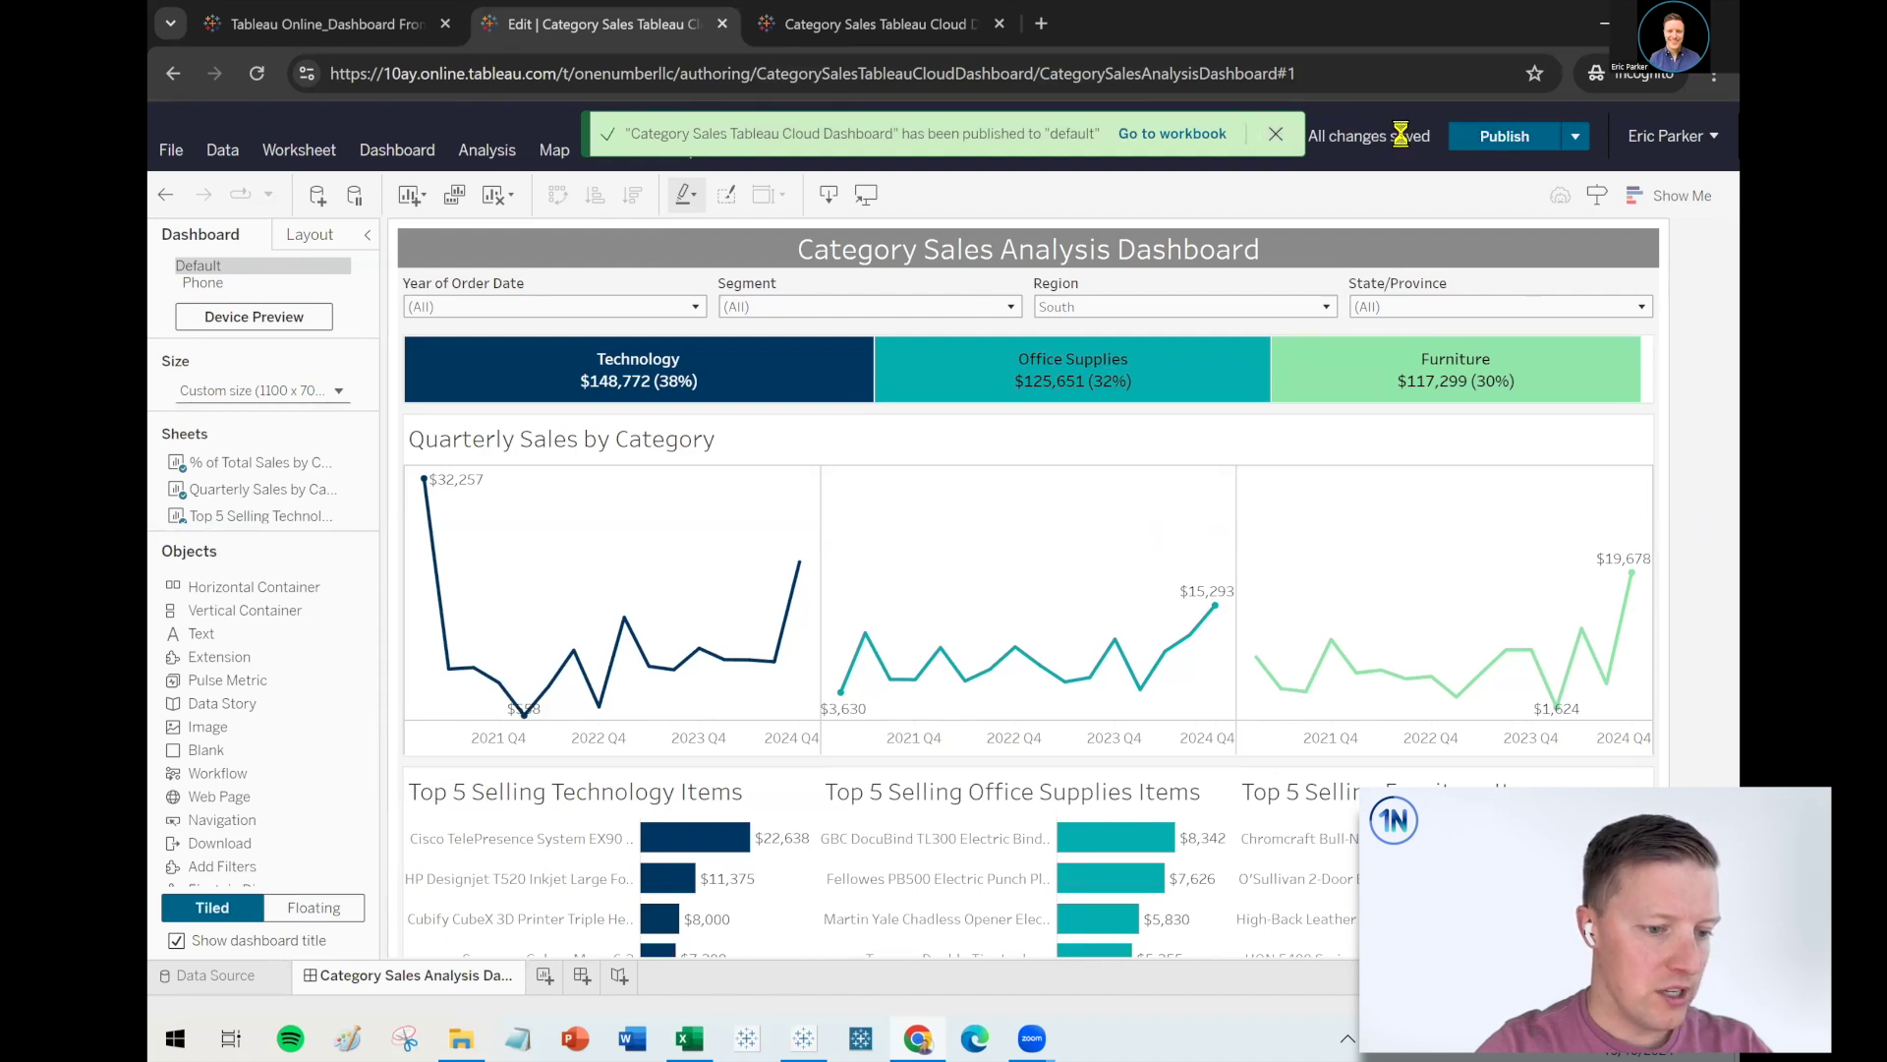
{"action": "left_click", "coordinate": [1107, 133]}
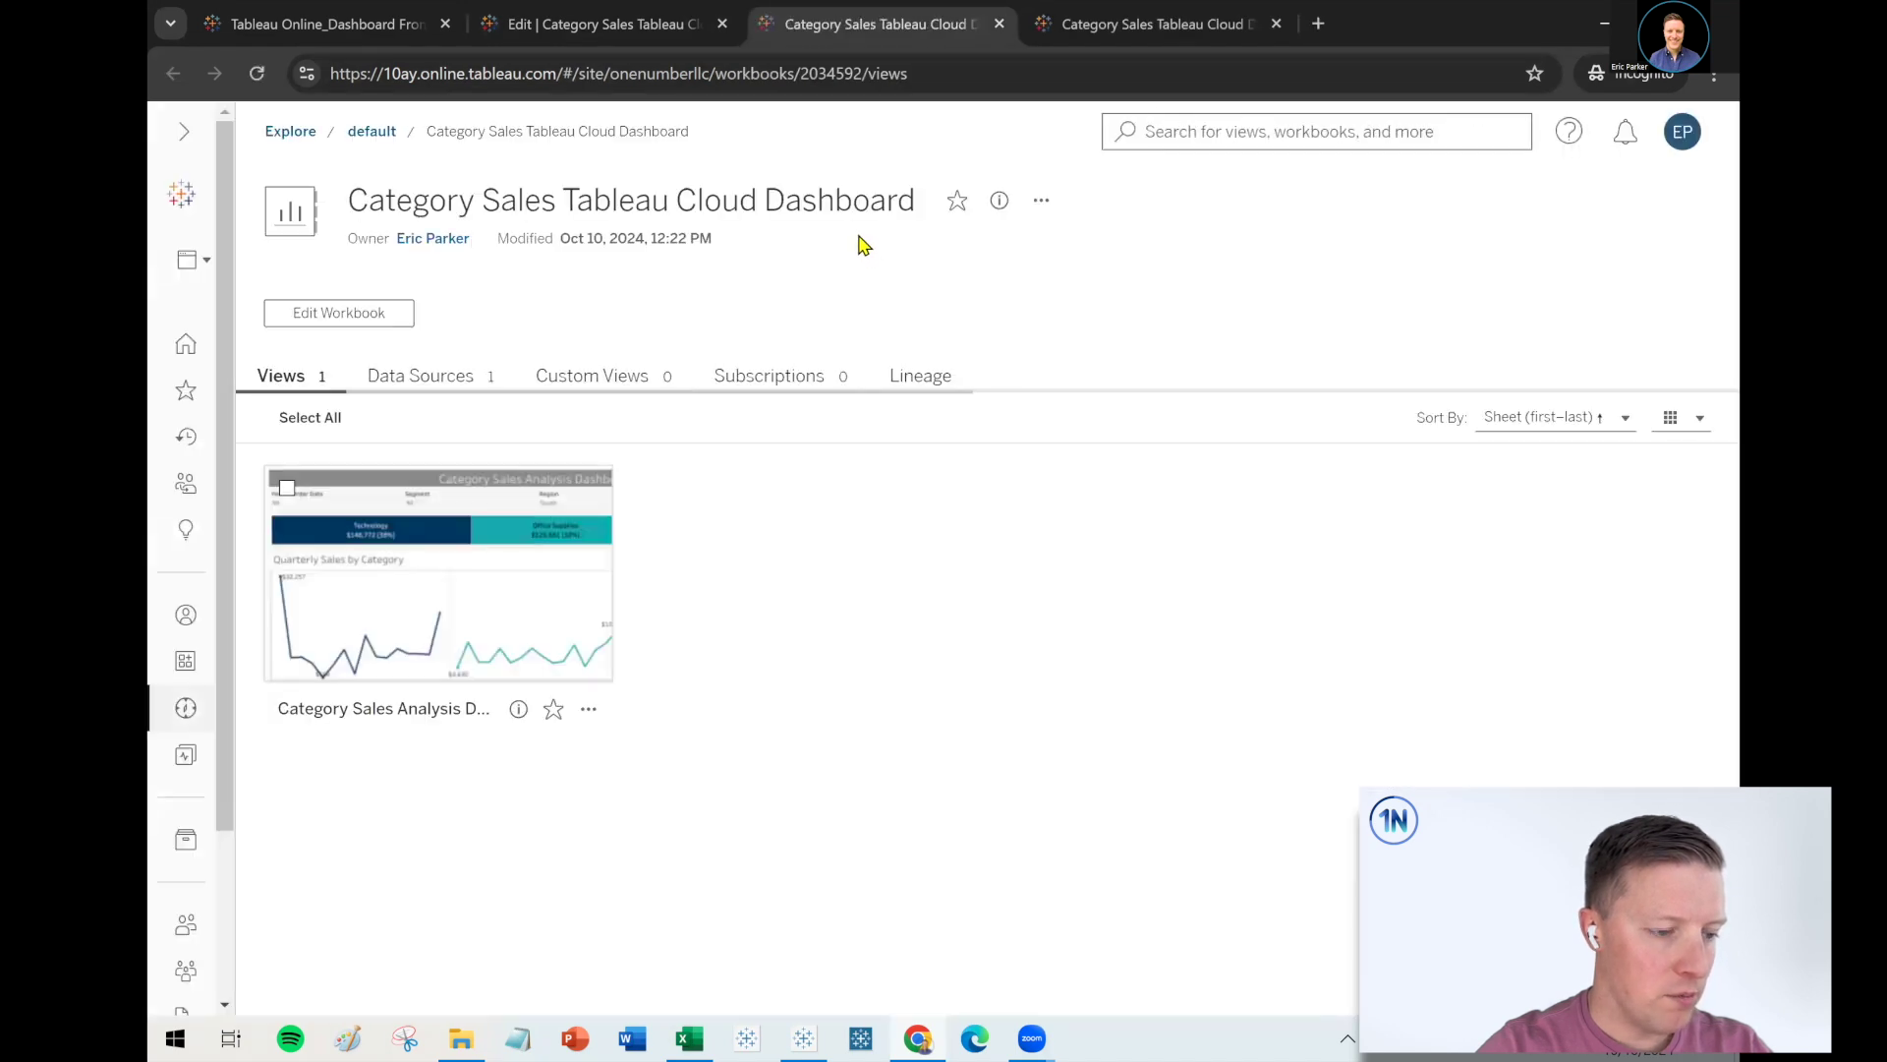
{"action": "left_click", "coordinate": [499, 567]}
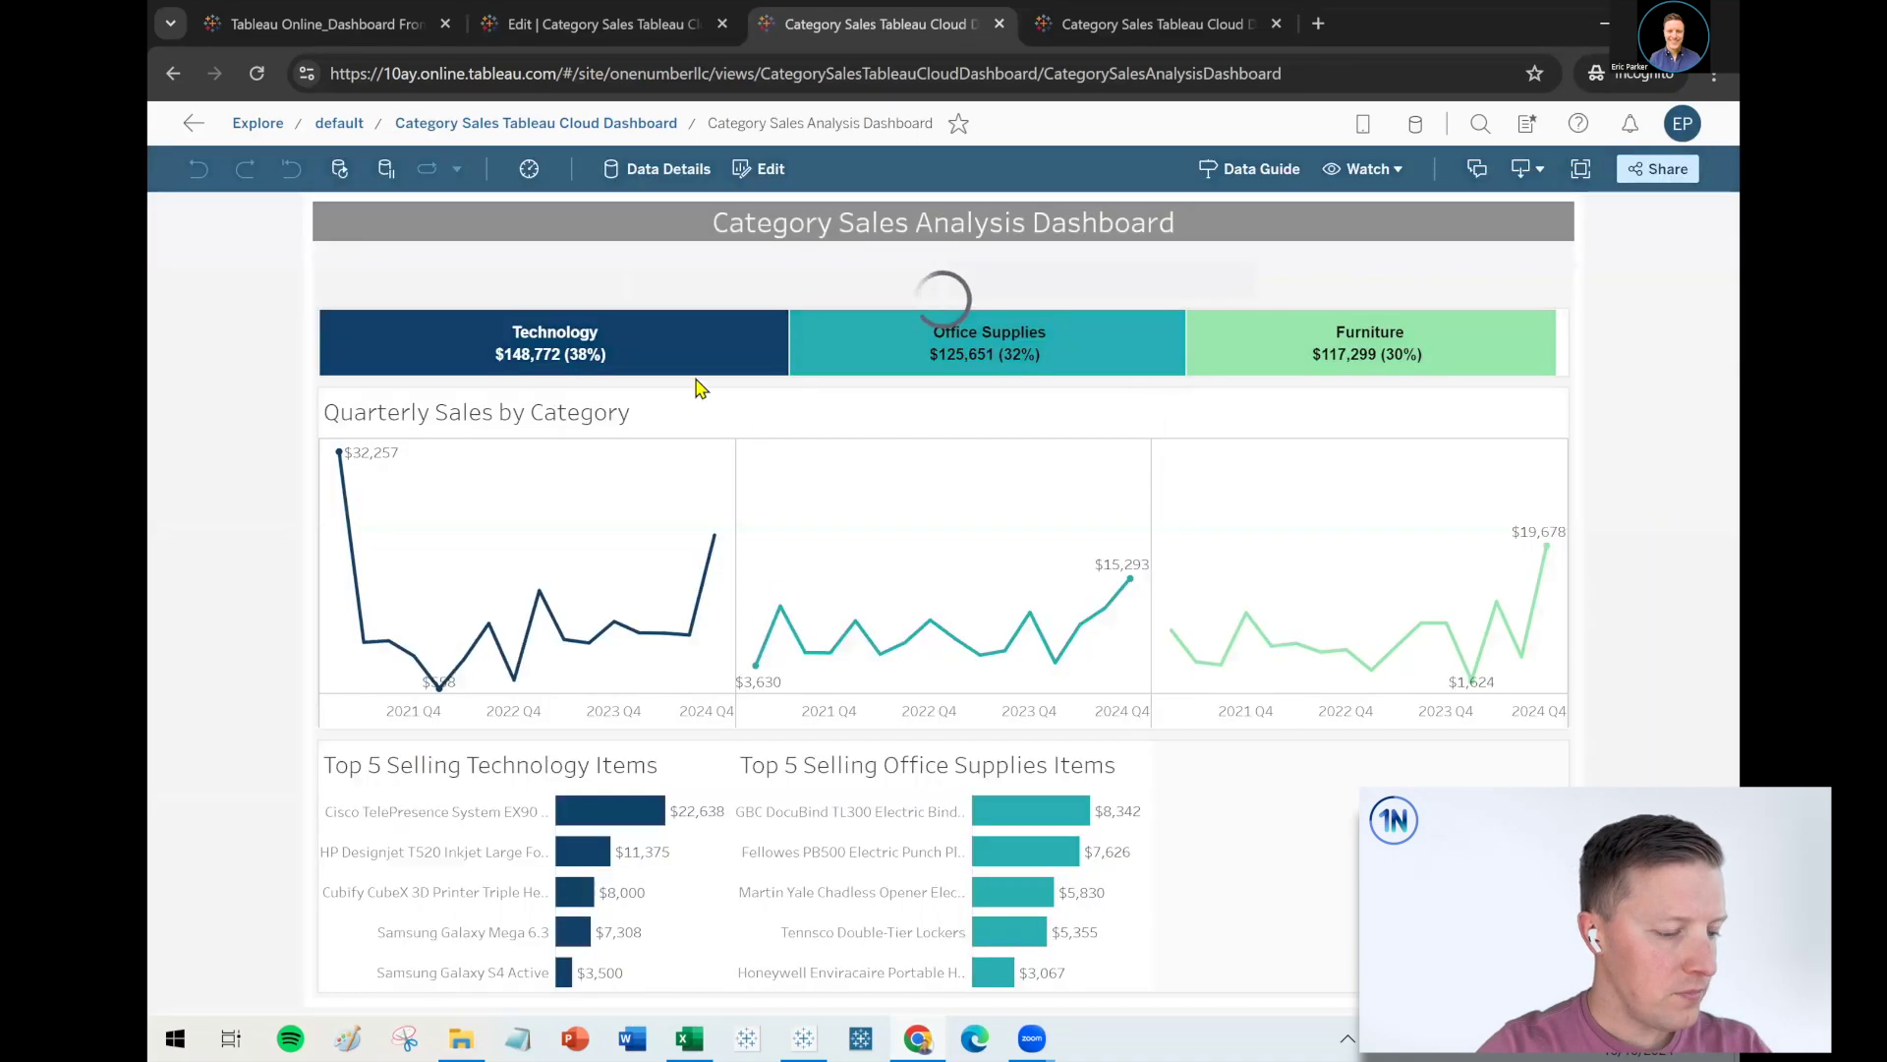
Test the published dashboard's Segment filter by showing only Consumer and restoring all segments
{"action": "left_click", "coordinate": [678, 283]}
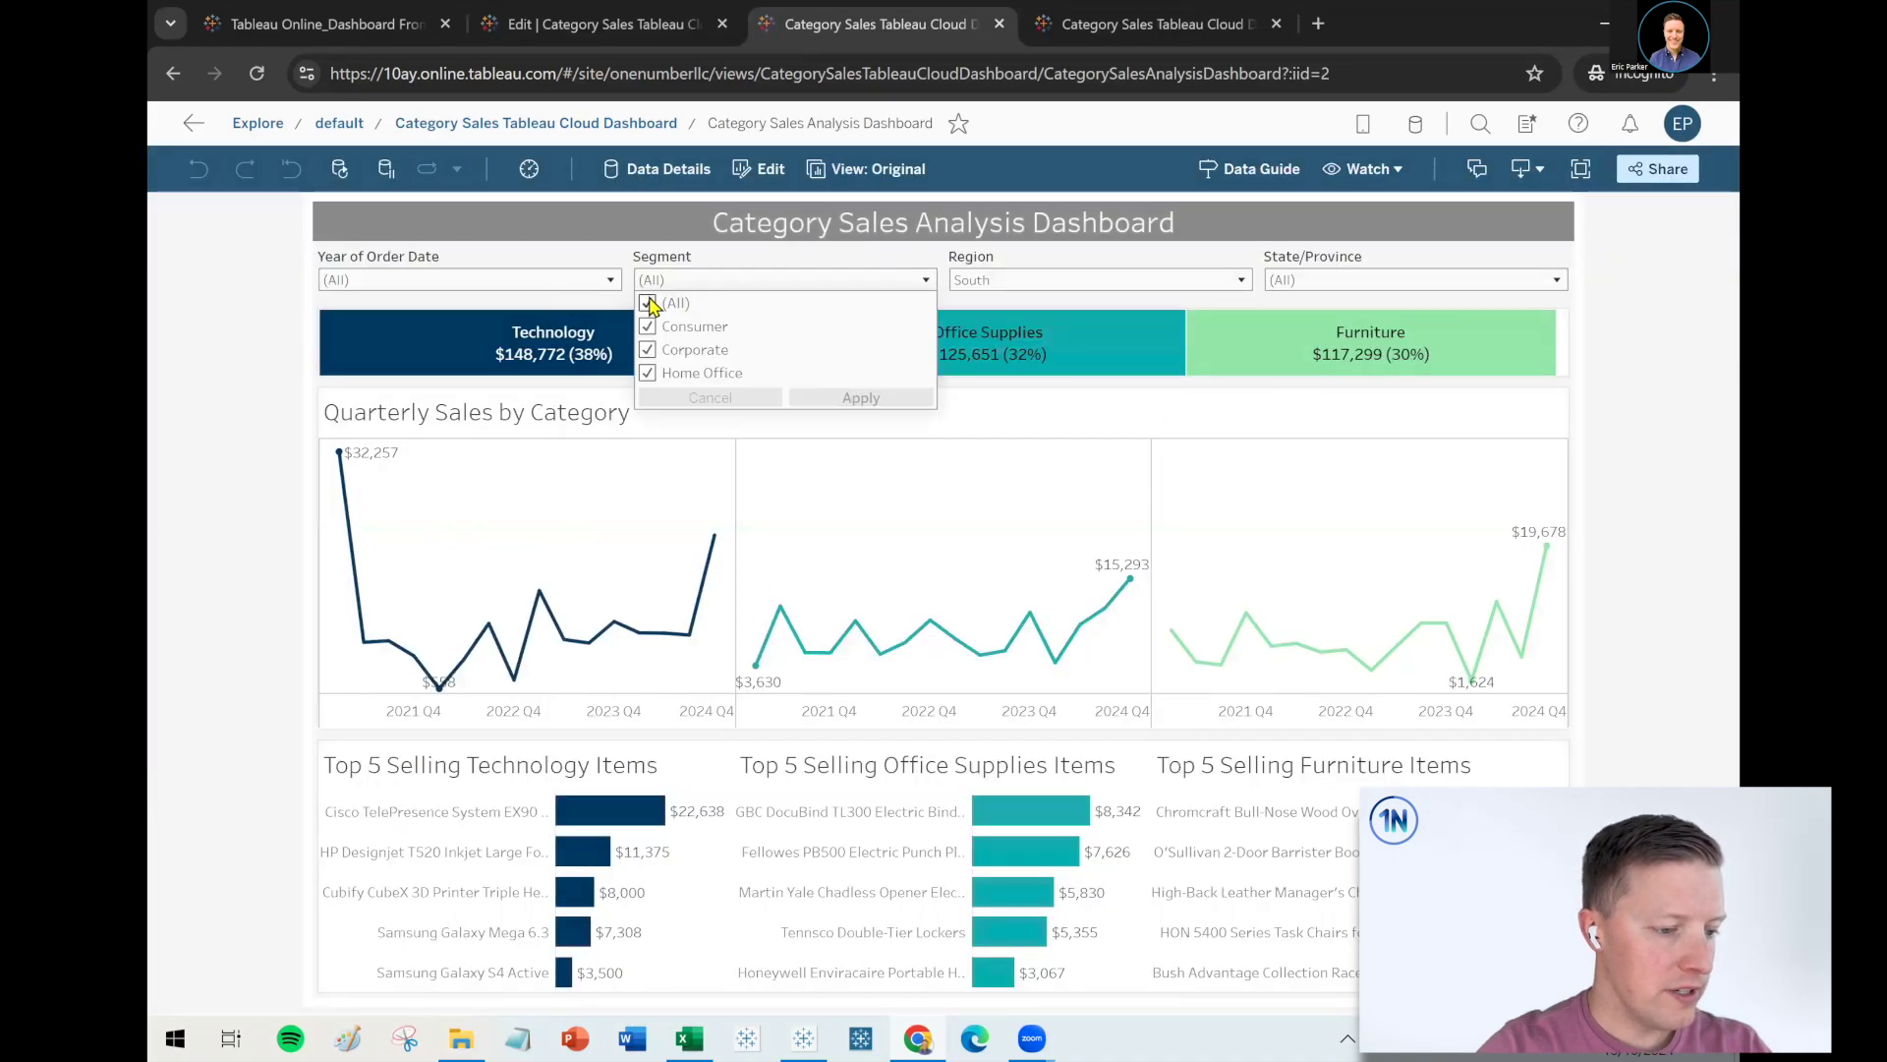
{"action": "left_click", "coordinate": [649, 304]}
{"action": "left_click", "coordinate": [698, 326]}
{"action": "left_click", "coordinate": [861, 397]}
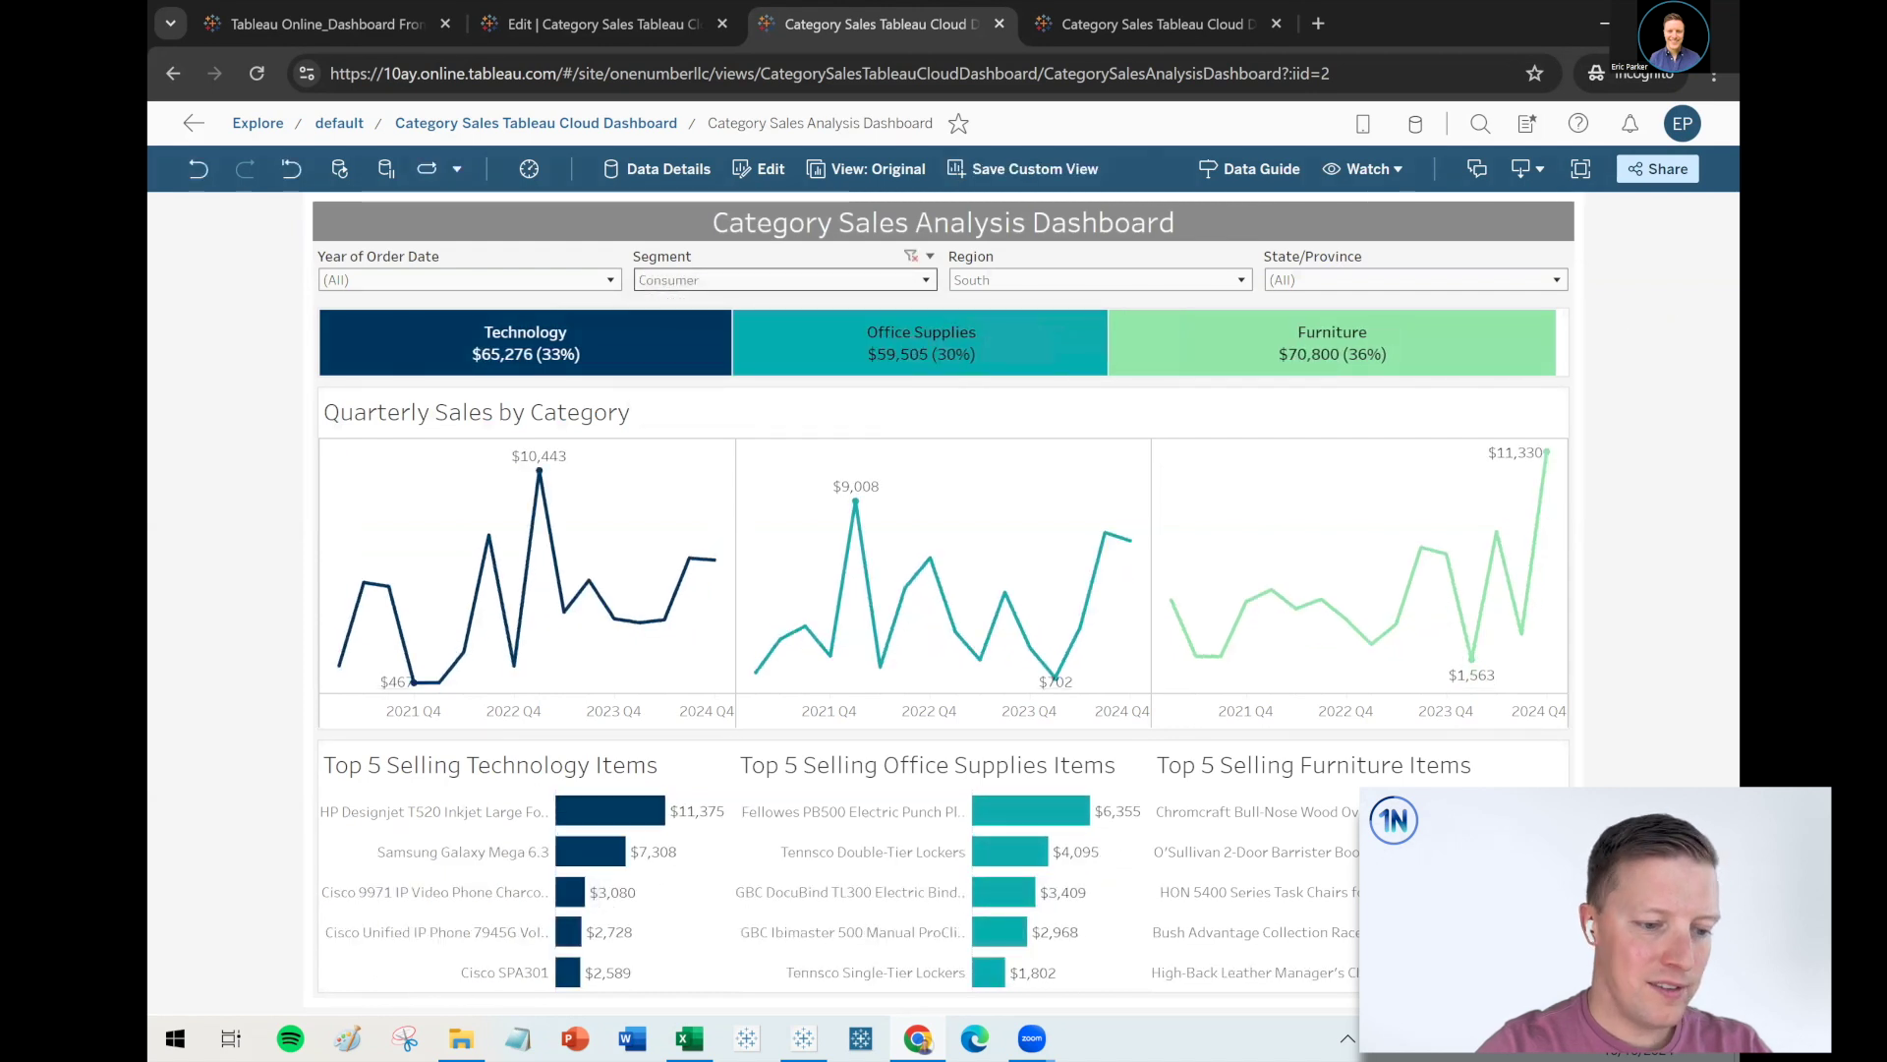
{"action": "left_click", "coordinate": [711, 285]}
{"action": "left_click", "coordinate": [648, 304]}
{"action": "left_click", "coordinate": [904, 398]}
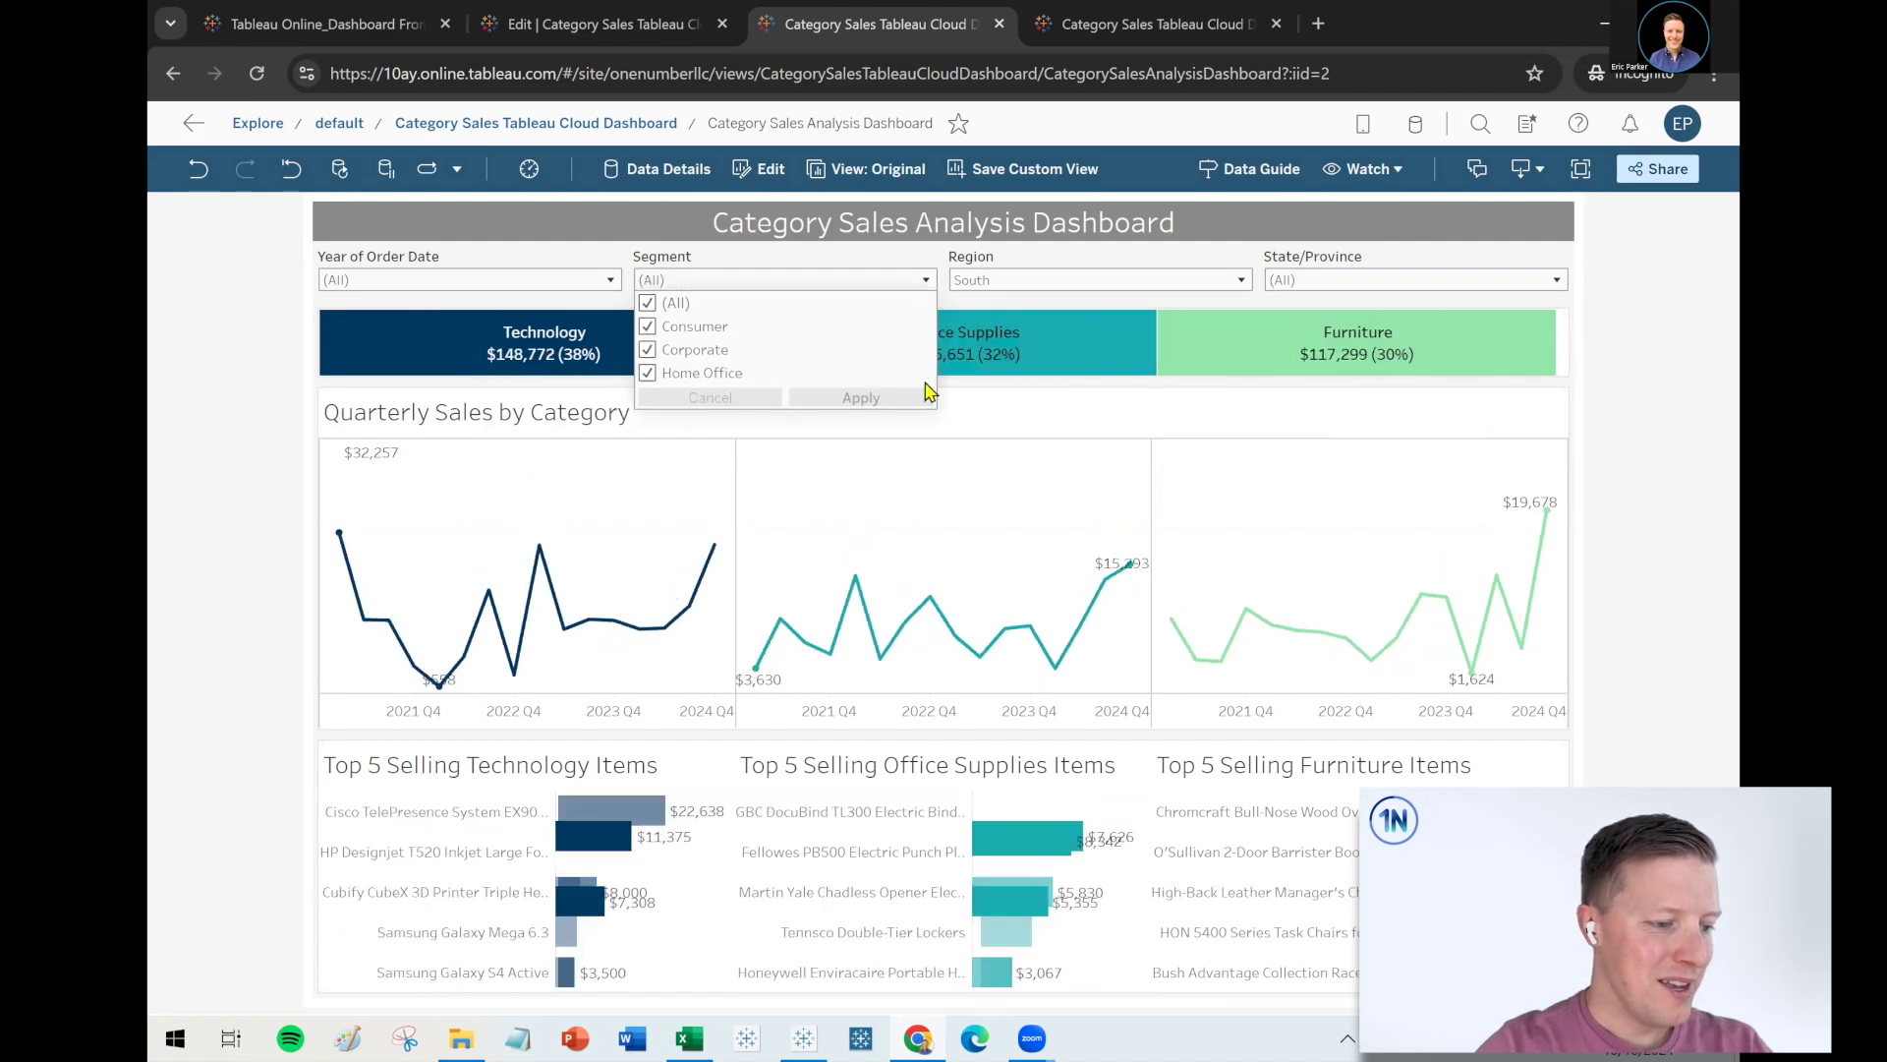